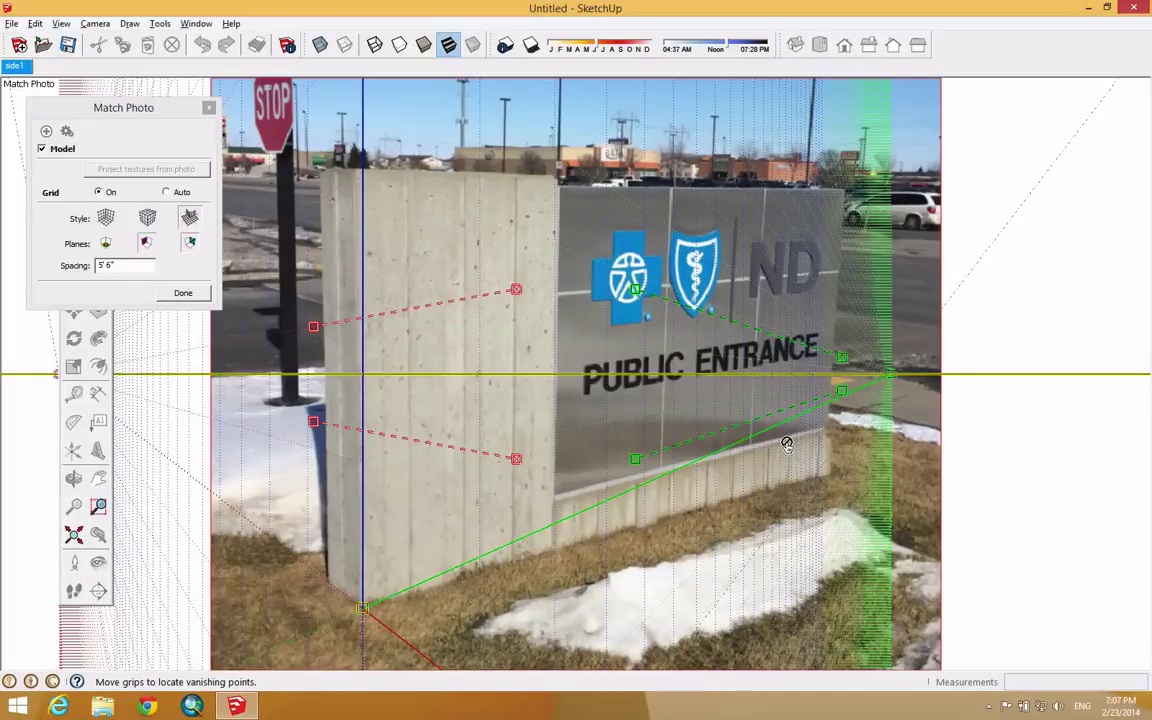
Step: Switch to the photo viewer to look at the building facade photo, and return to the SketchUp model
key("alt+Tab")
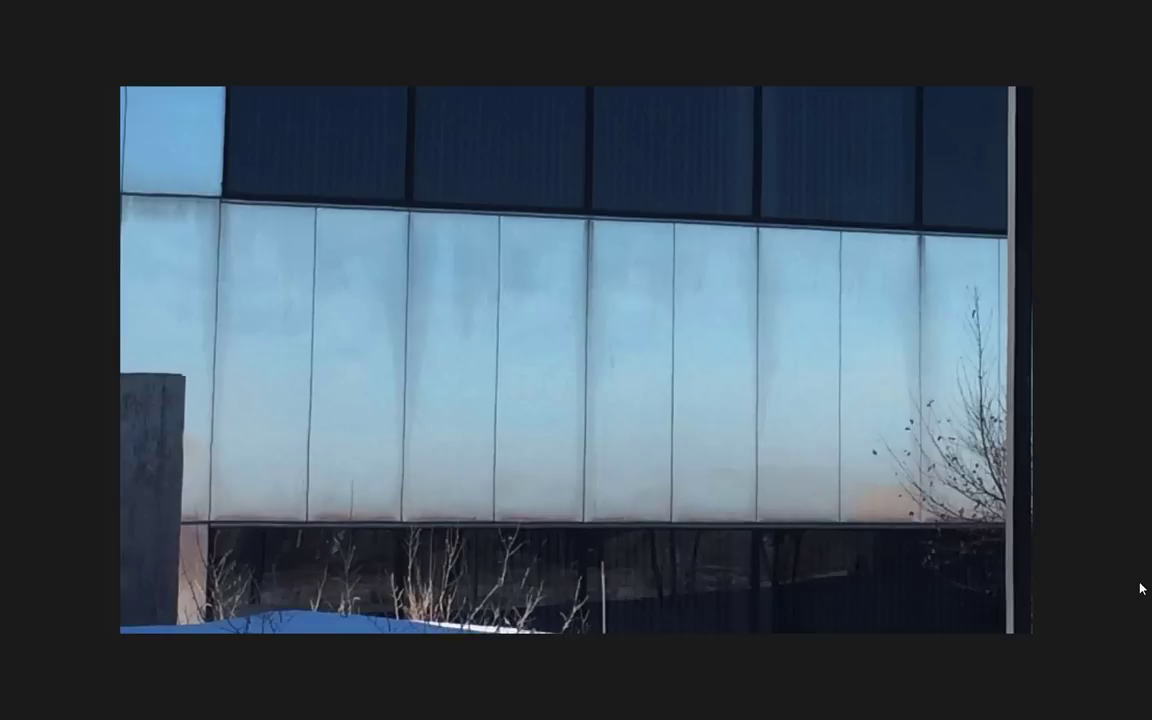
key("alt+Tab")
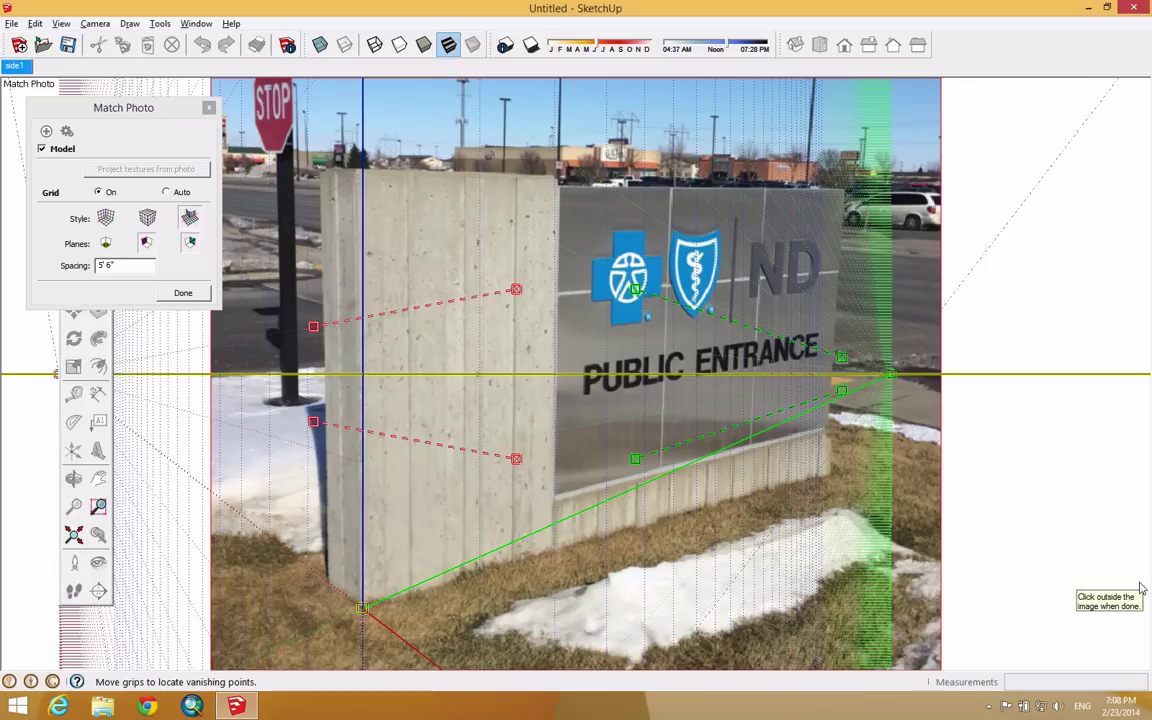
Step: Finish the current photo match, close its dialog, and delete the side1 scene
left_click(183, 292)
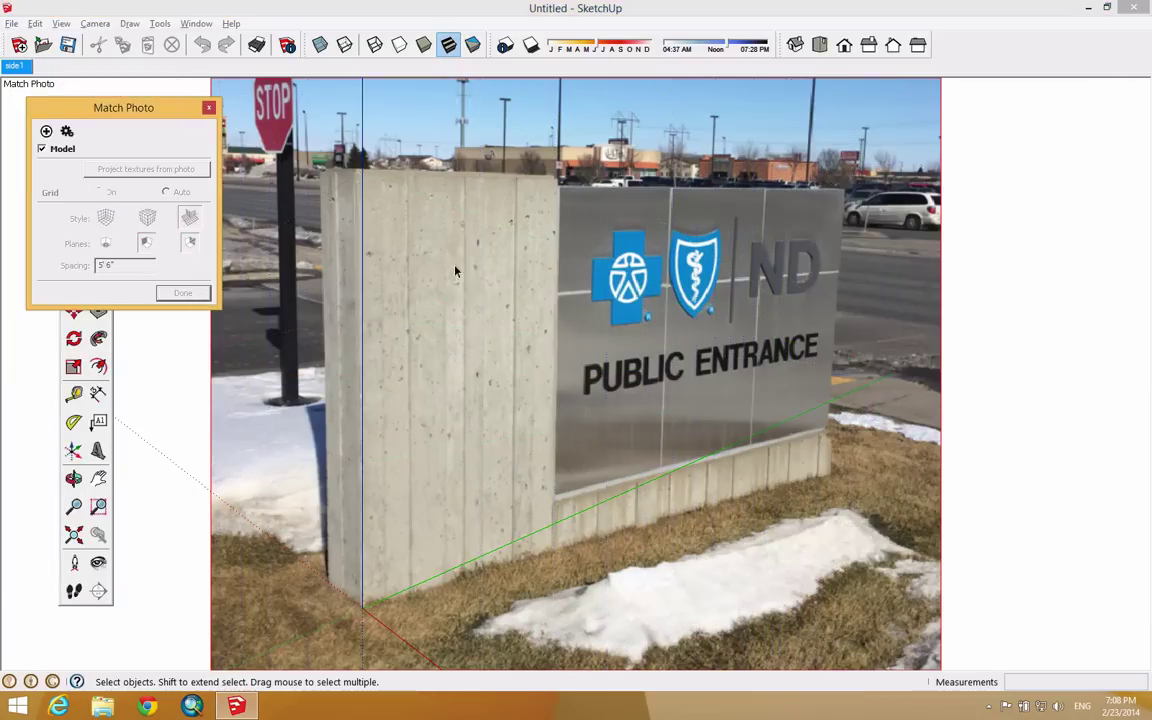
left_click(210, 108)
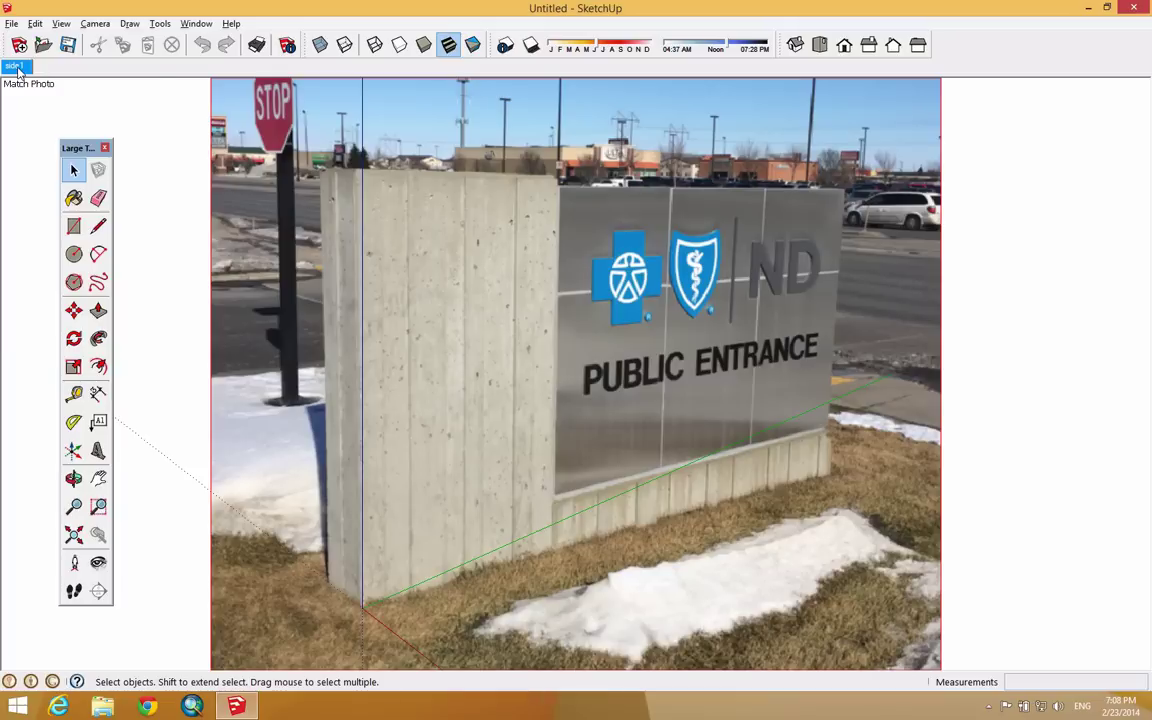
right_click(15, 66)
left_click(55, 146)
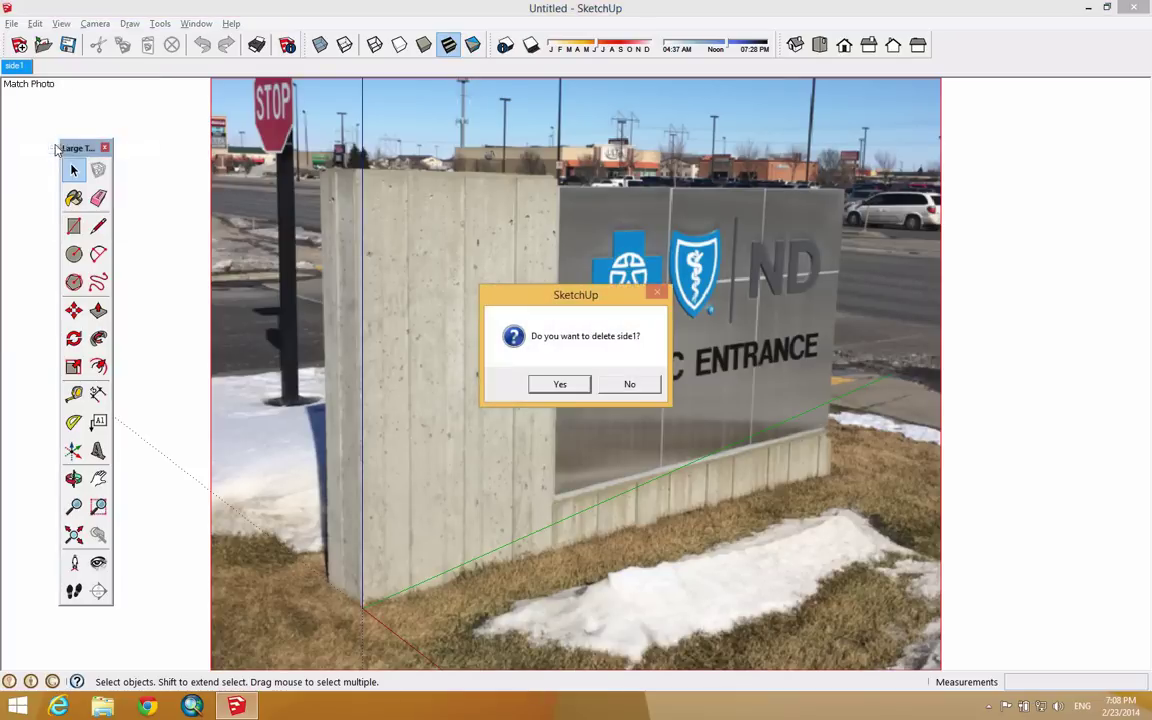
left_click(580, 386)
middle_click_drag(365, 575, 362, 582)
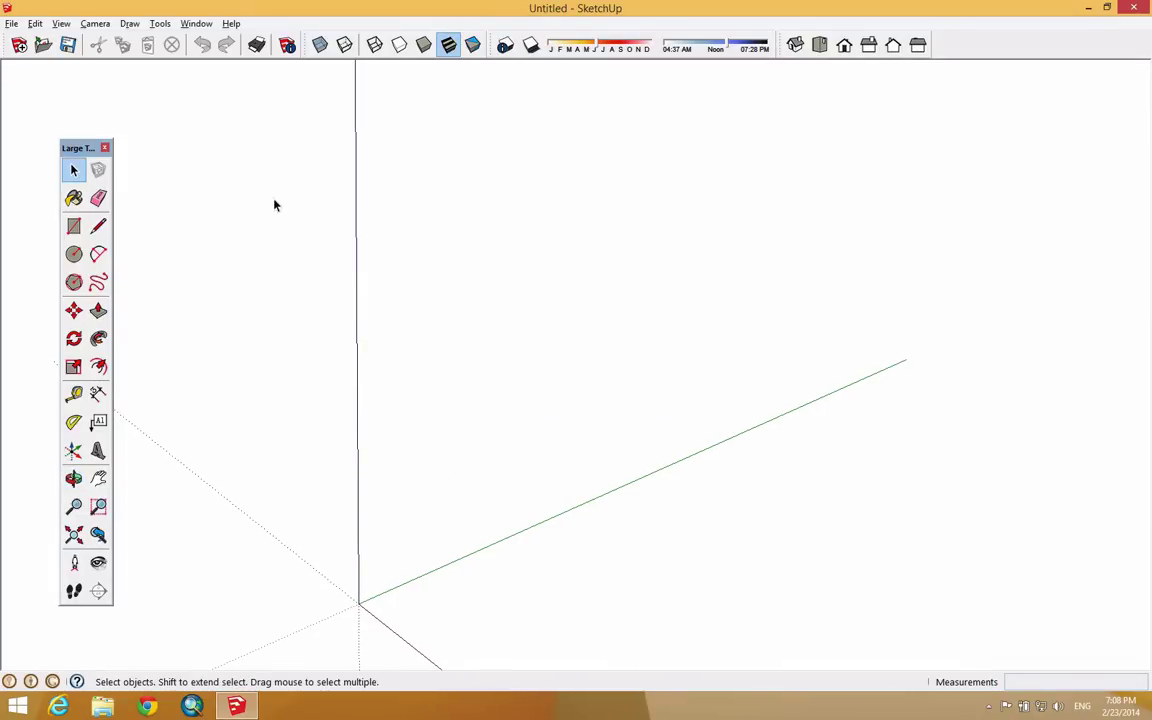
Step: Start a new empty model without saving the changes to the untitled one
left_click(12, 24)
left_click(30, 40)
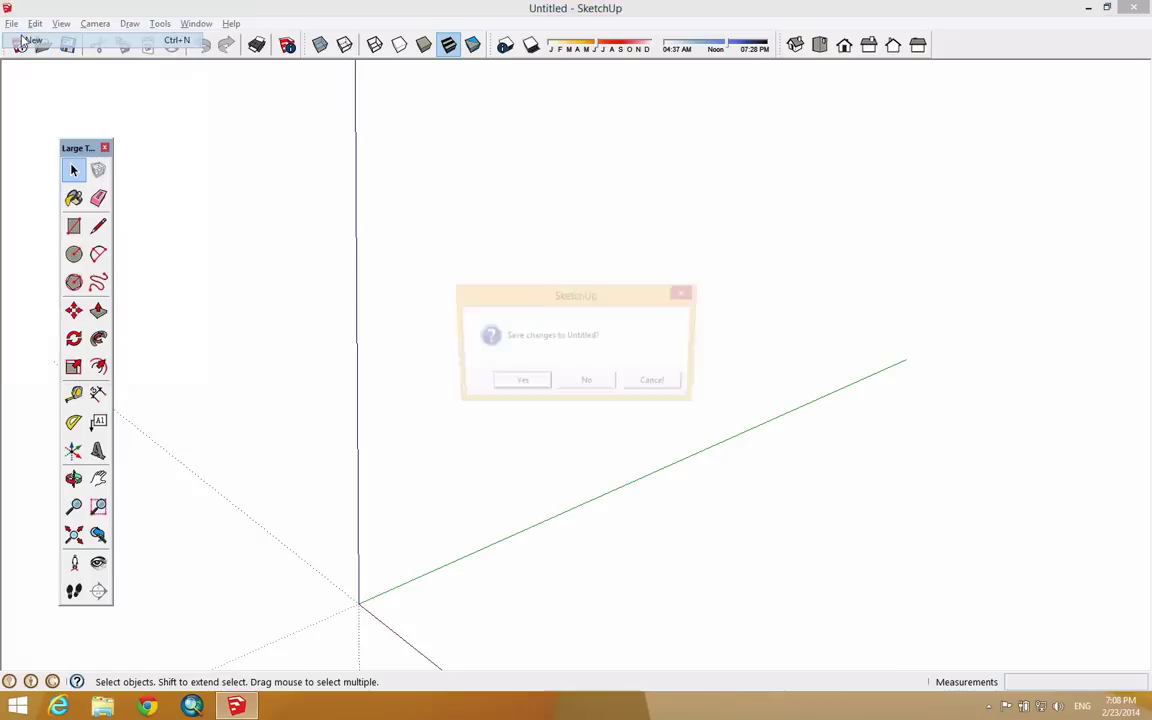
left_click(590, 384)
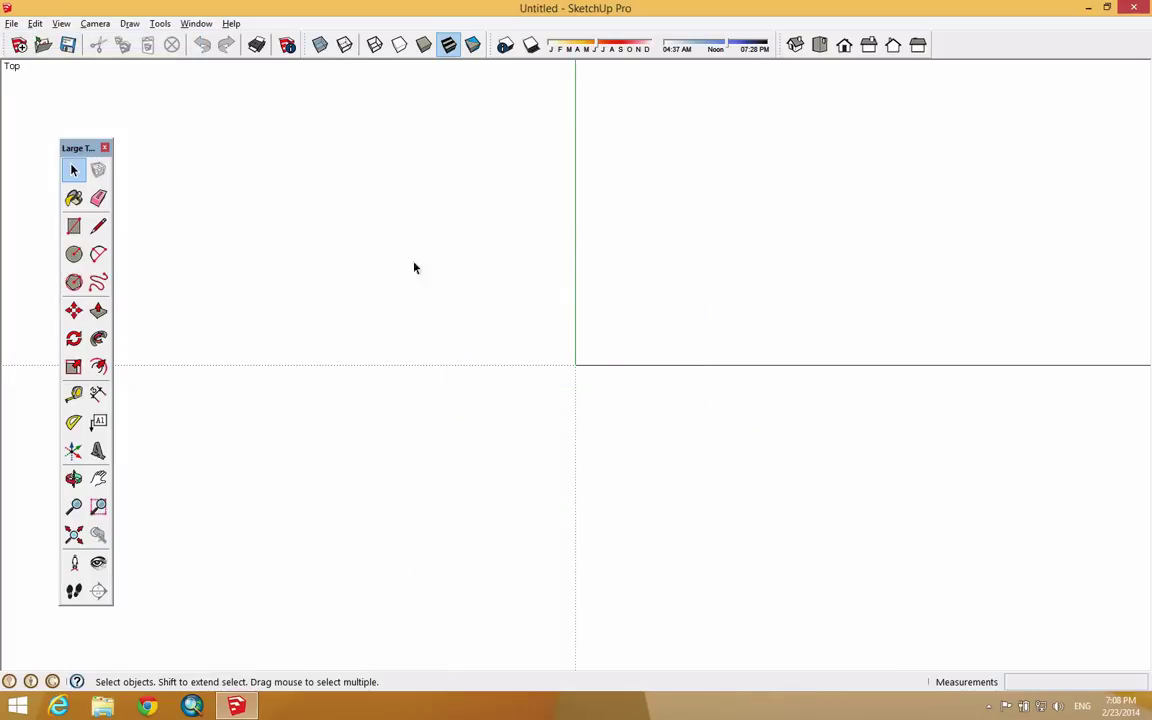
Step: Import side1.png from the Downloads folder as a new matched photo
left_click(13, 25)
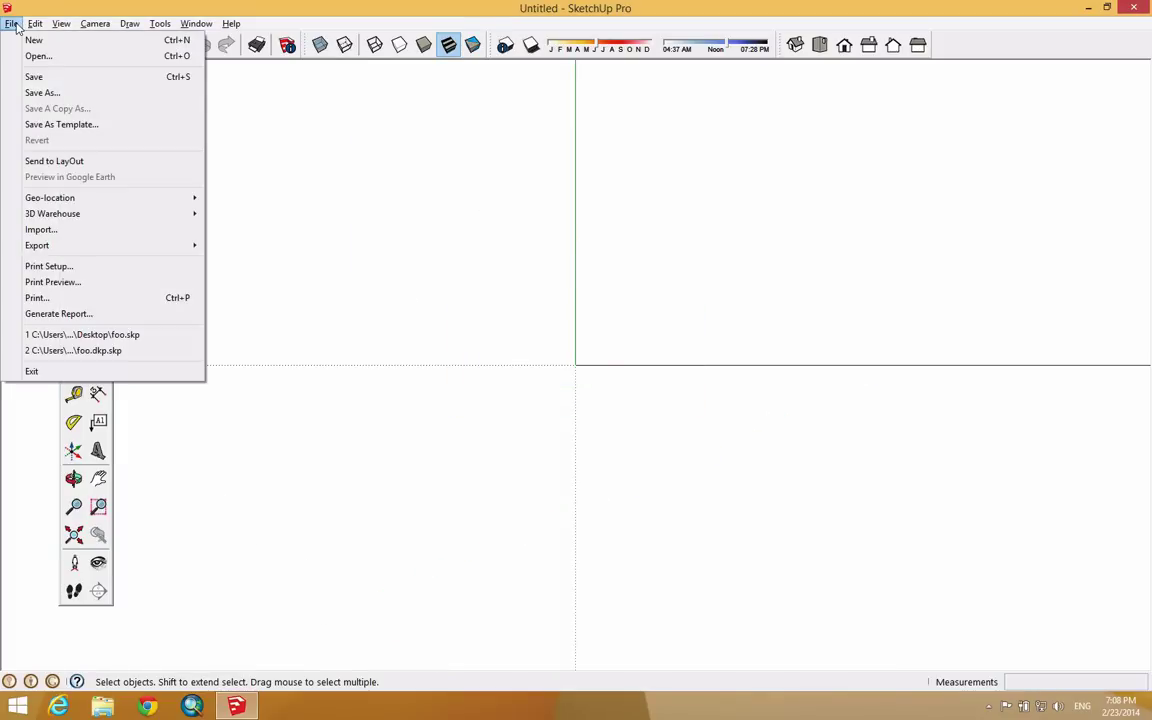
left_click(80, 230)
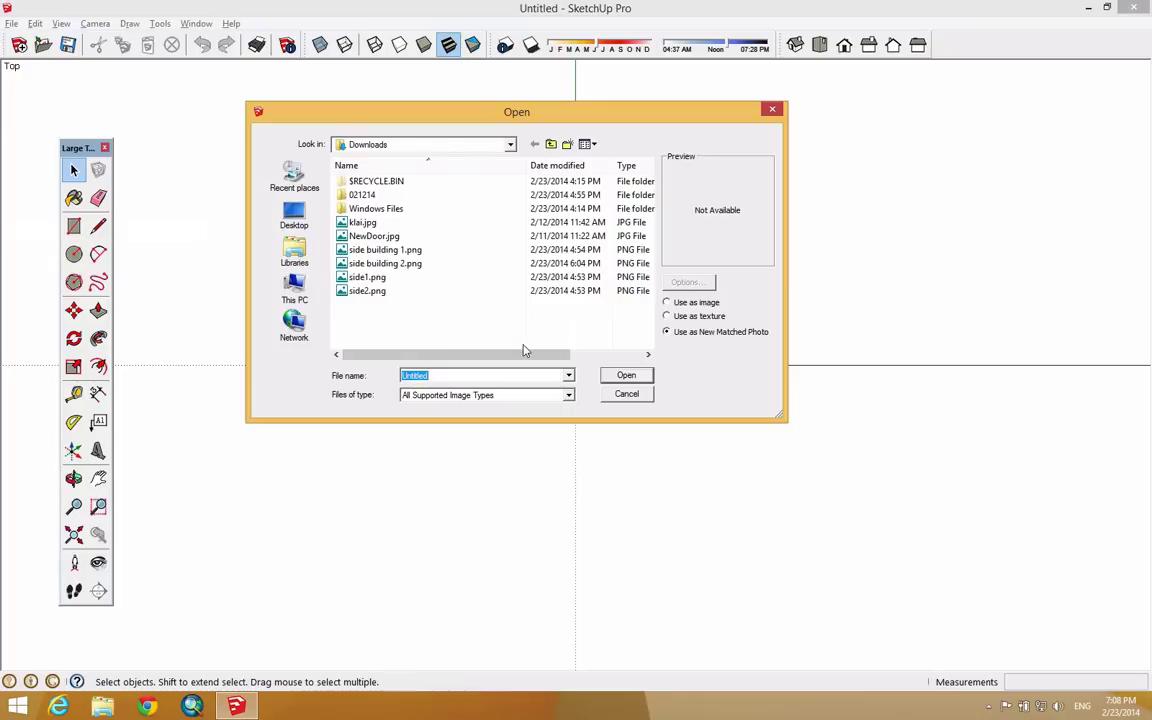
left_click(567, 396)
key("Escape")
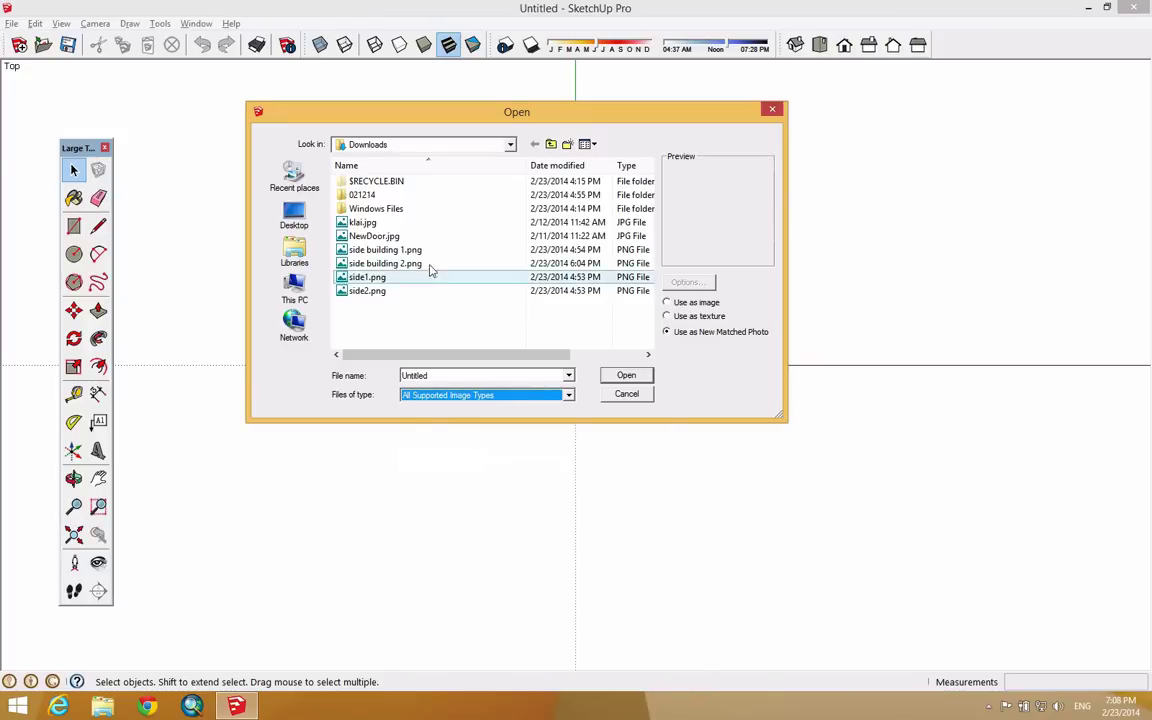
left_click(381, 279)
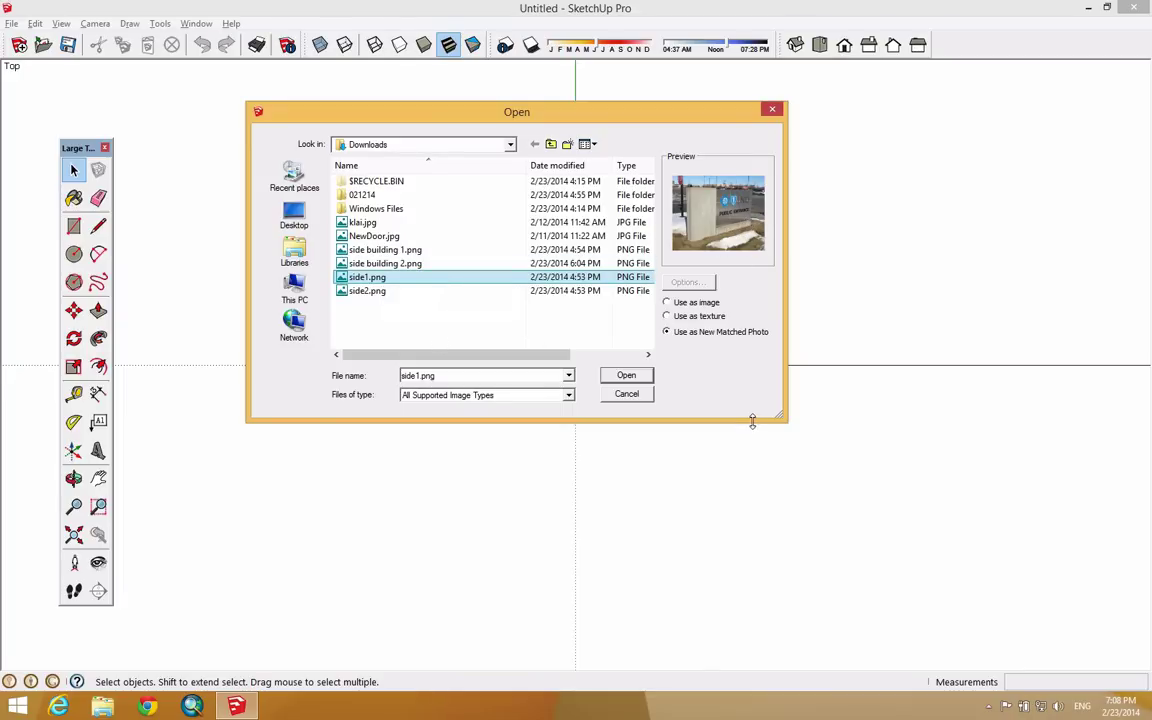
left_click(633, 377)
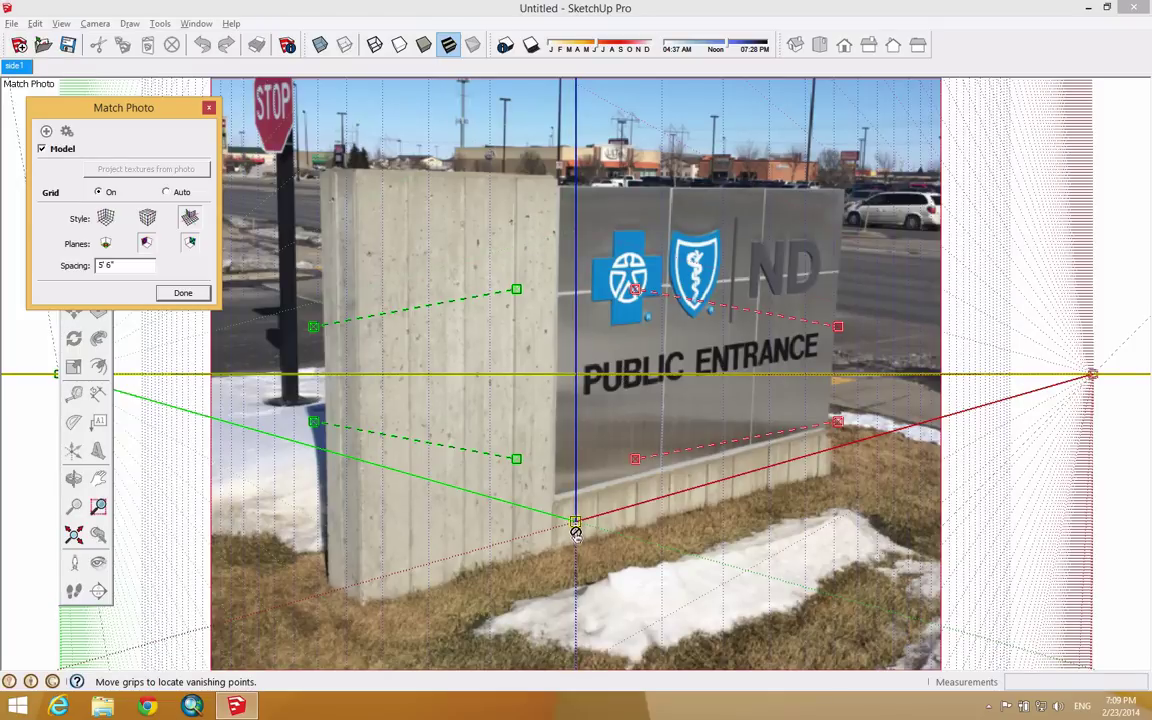
Step: Place the axis origin at the concrete pillar's bottom front corner and lay the upper red vanishing bar along the metal panel's top edge
left_click_drag(578, 526, 362, 607)
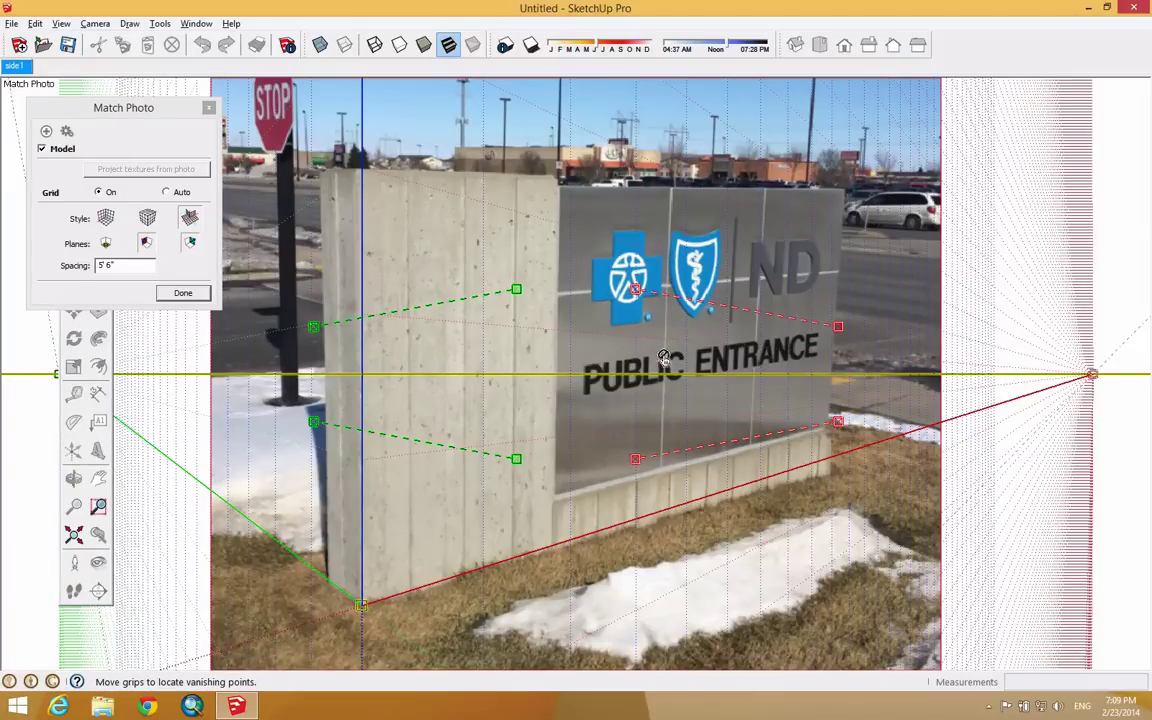
left_click_drag(733, 299, 843, 189)
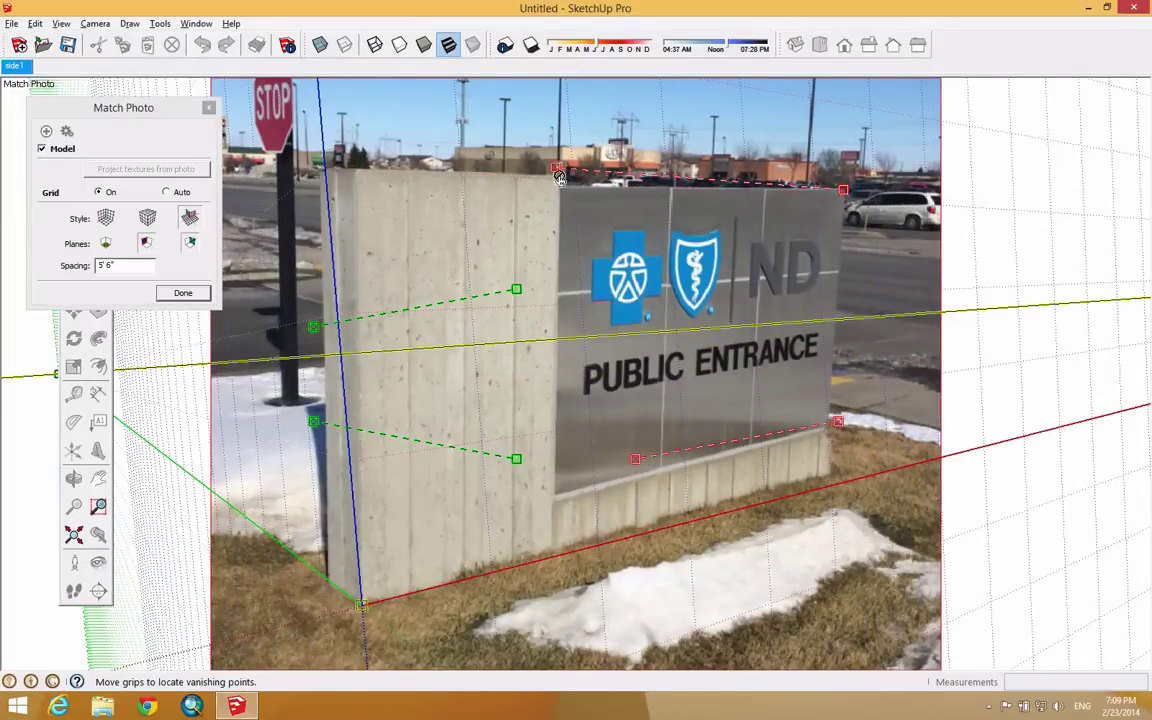
left_click_drag(556, 167, 557, 188)
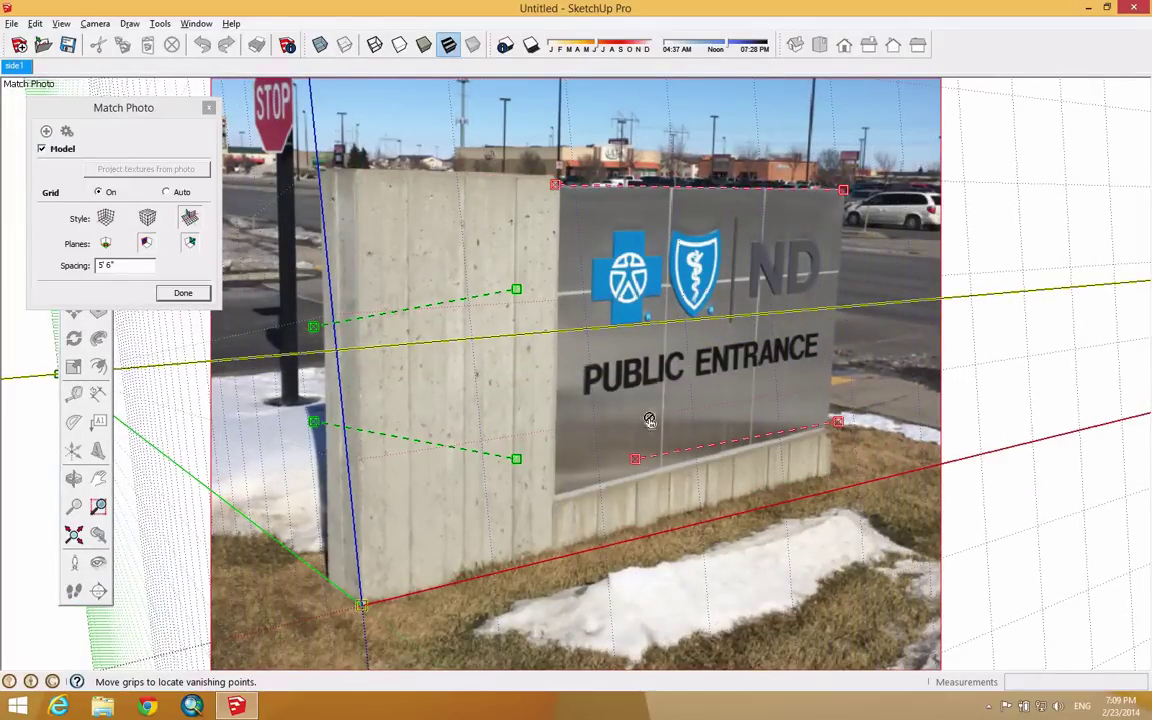
Step: Lay the lower red vanishing bar along the metal panel's bottom edge and fine-tune the upper red bar on the top edge
left_click_drag(635, 459, 539, 498)
left_click_drag(838, 423, 842, 421)
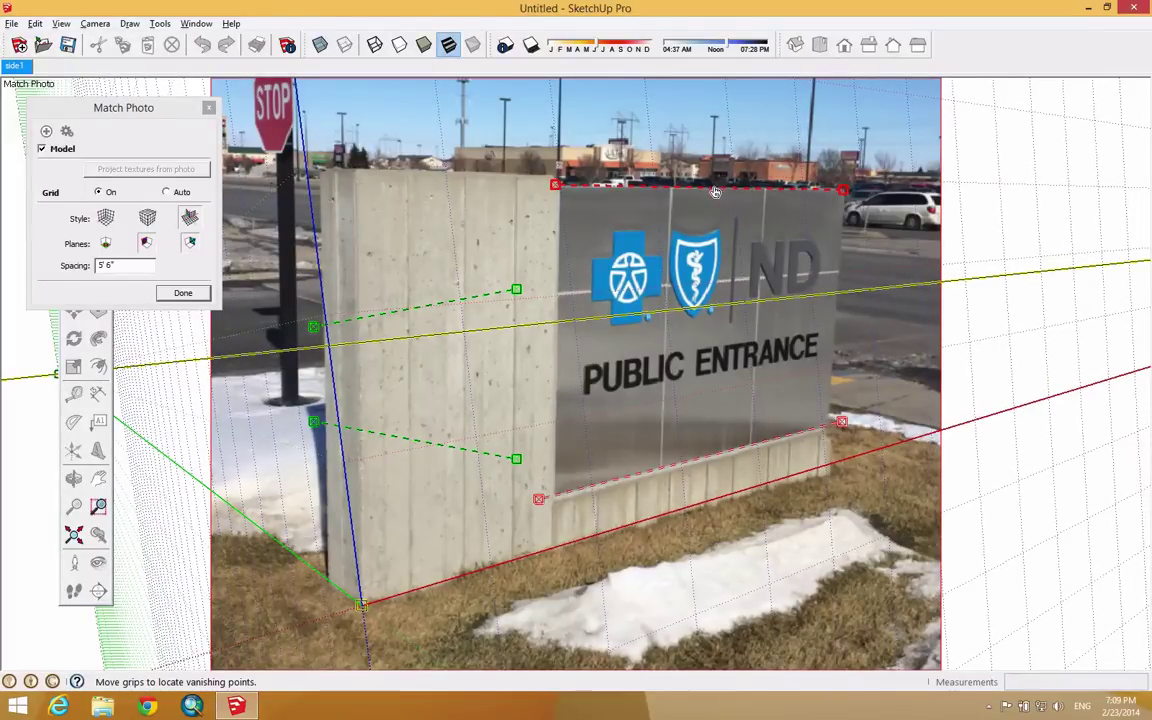
mouse_move(716, 185)
left_mouse_down()
mouse_move(740, 193)
mouse_move(710, 185)
left_mouse_up()
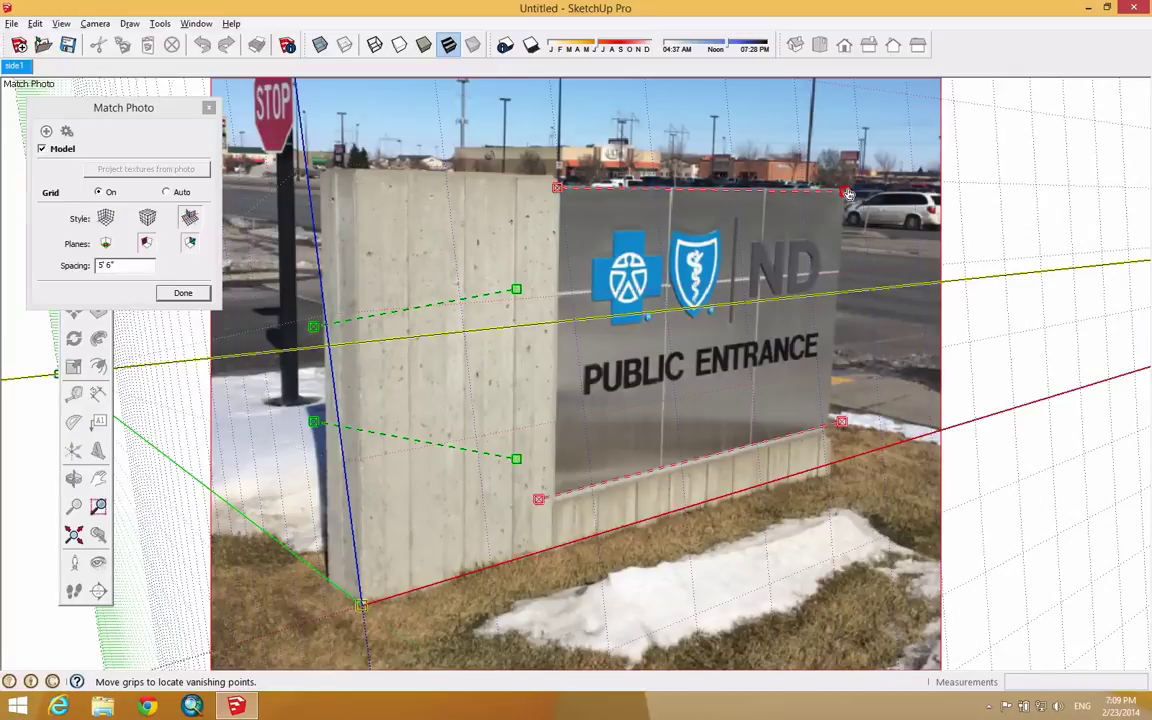
left_click_drag(848, 192, 848, 191)
Step: Examine up close how both ends of the upper red vanishing bar align with the metal panel's top edge
scroll(562, 184, "up", 10)
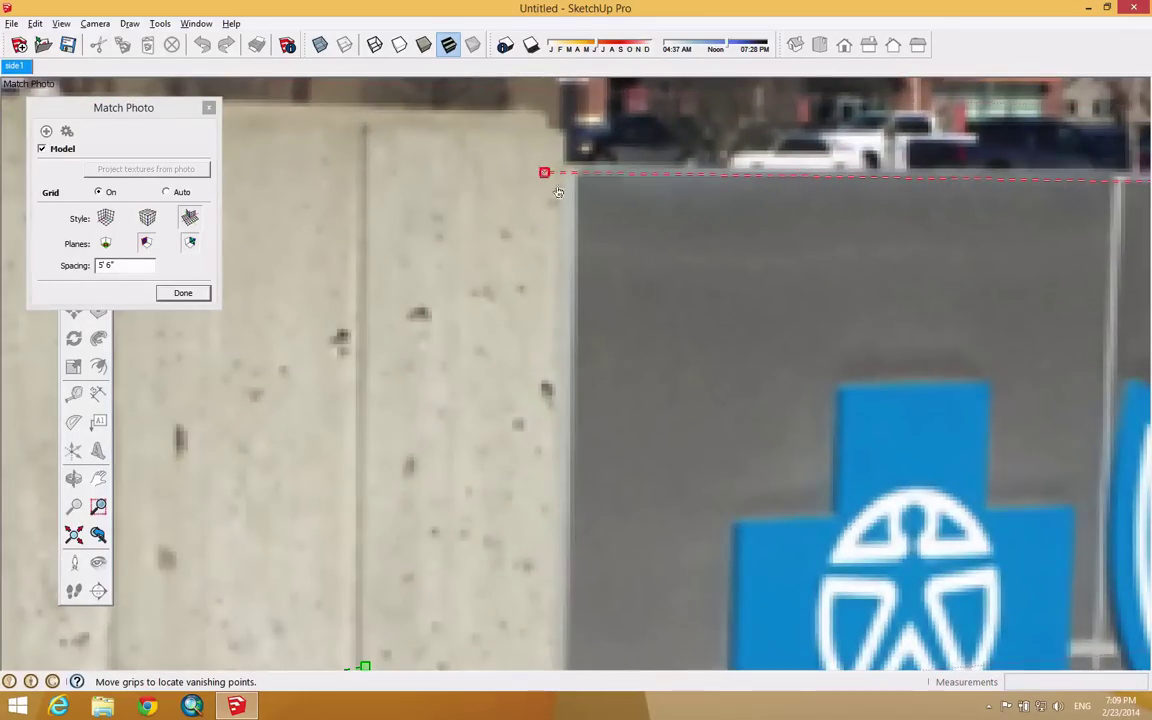
scroll(577, 251, "down", 4)
scroll(577, 251, "down", 5)
scroll(834, 248, "up", 6)
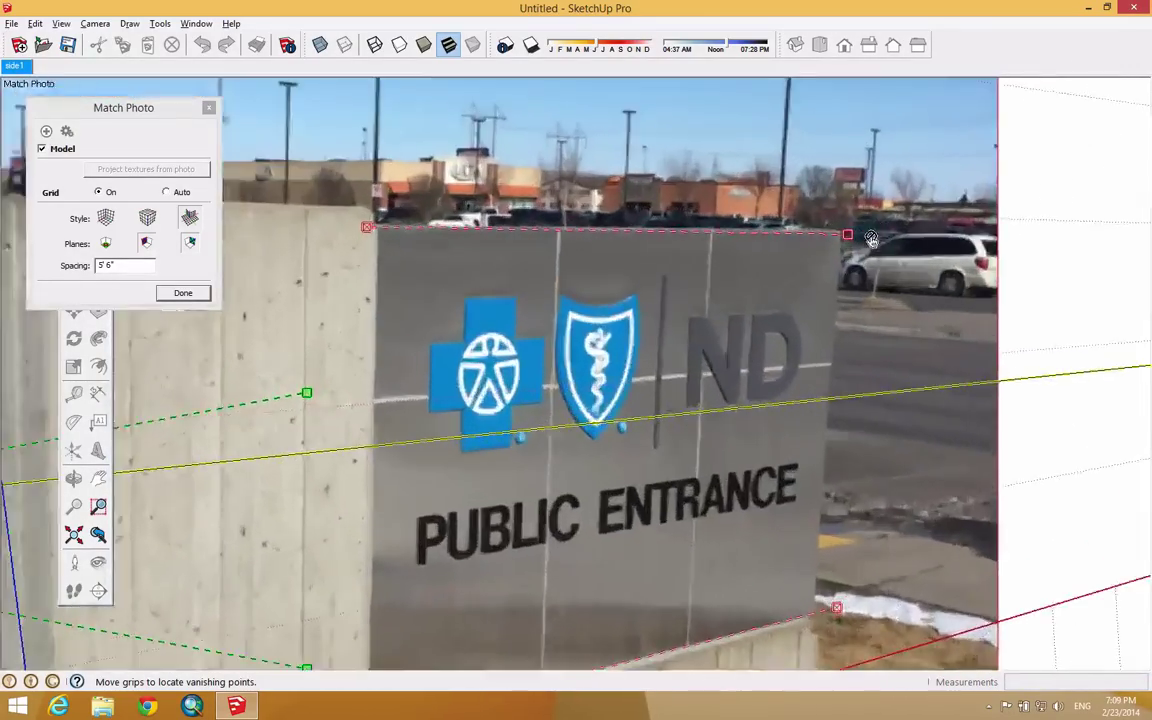
scroll(834, 248, "up", 1)
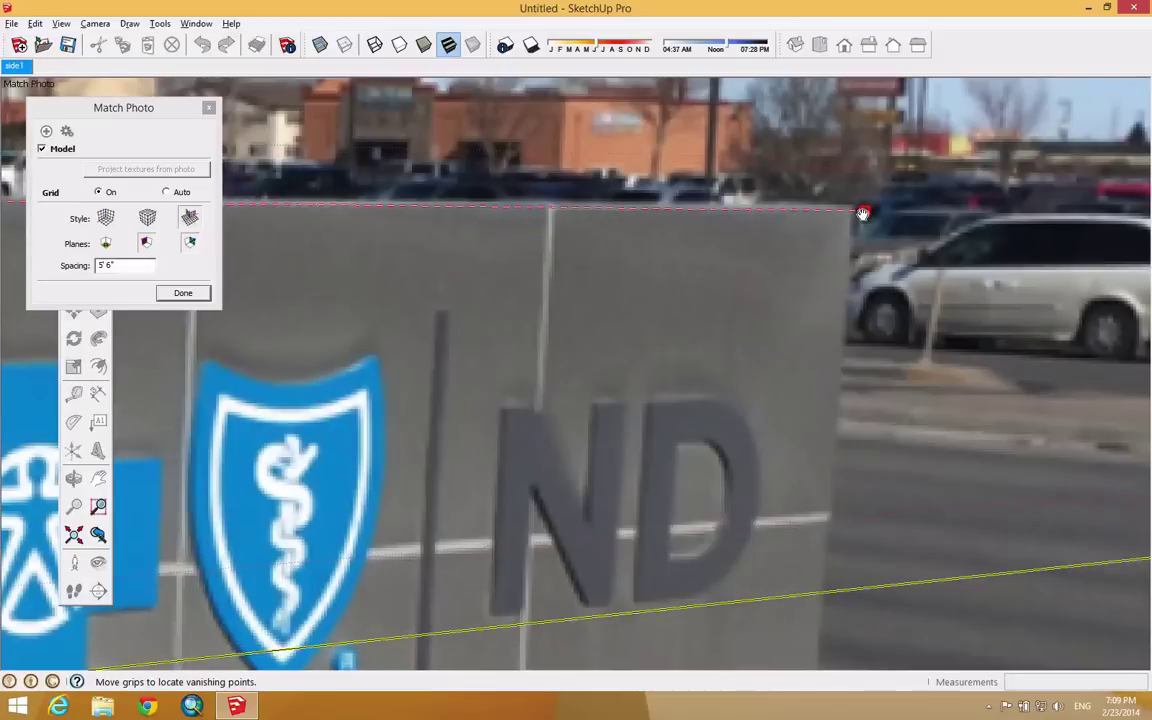
scroll(849, 234, "down", 5)
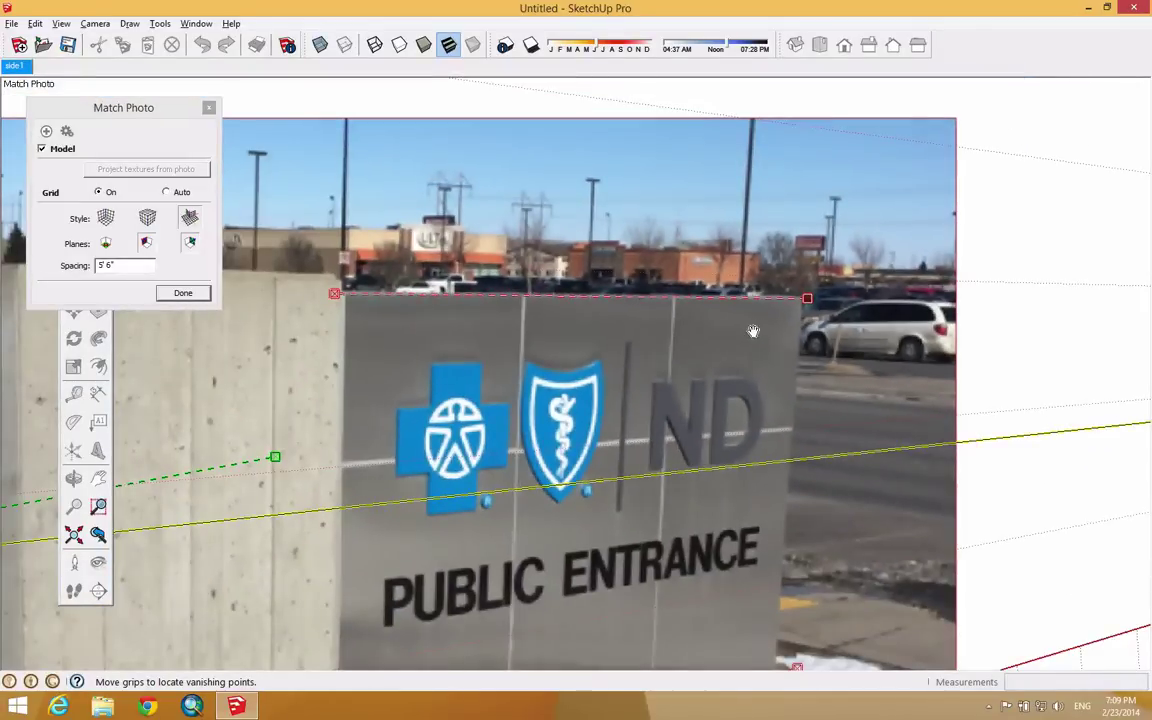
scroll(545, 281, "up", 3)
scroll(712, 239, "down", 5)
scroll(1062, 270, "up", 4)
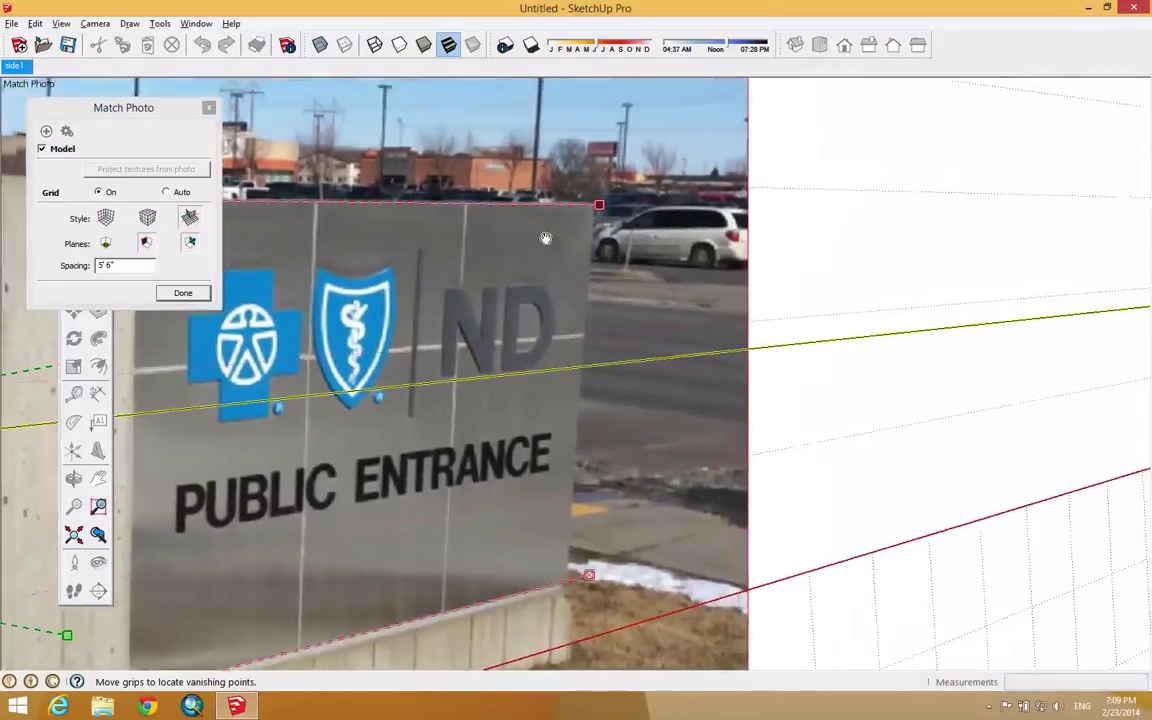
middle_click_drag(545, 238, 751, 206)
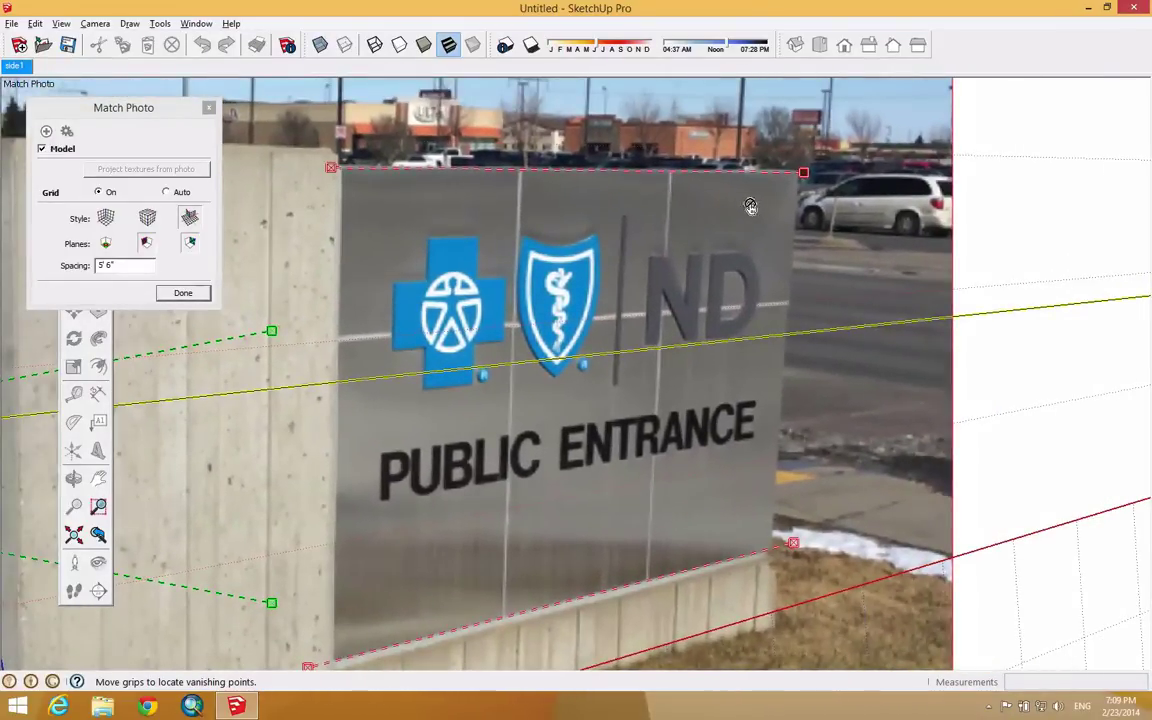
Step: Refine both ends of the lower red vanishing bar so it follows the metal panel's bottom edge exactly
scroll(788, 568, "up", 4)
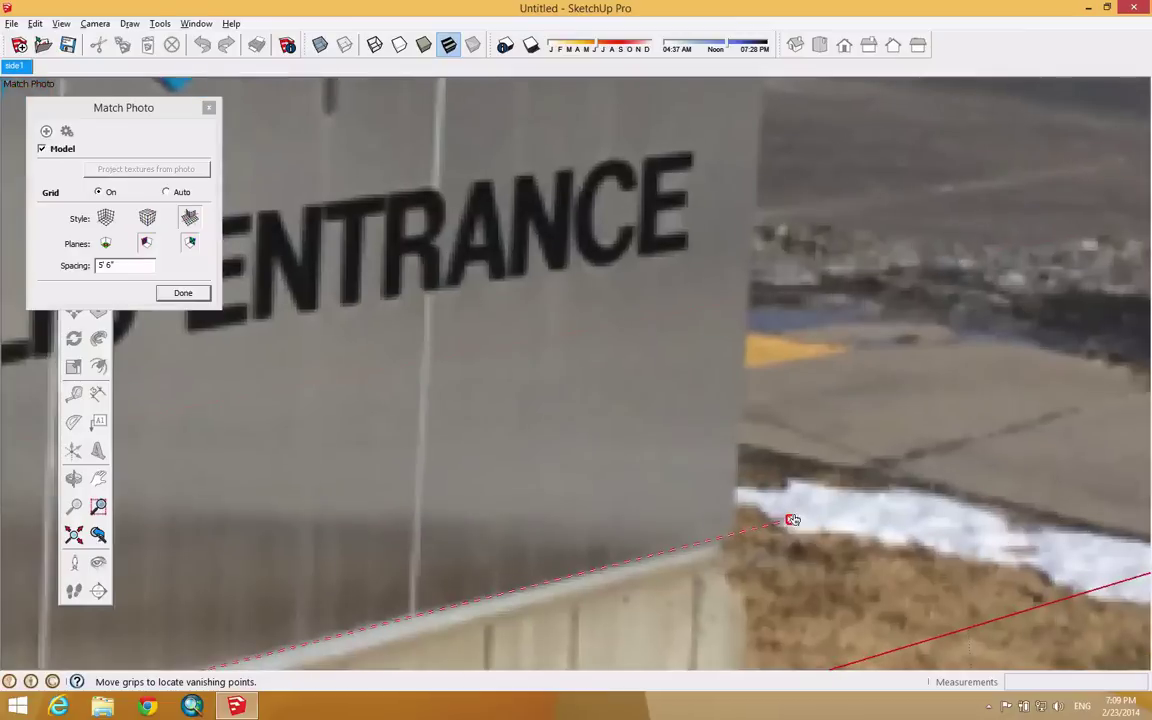
left_click_drag(755, 542, 761, 535)
scroll(750, 480, "down", 5)
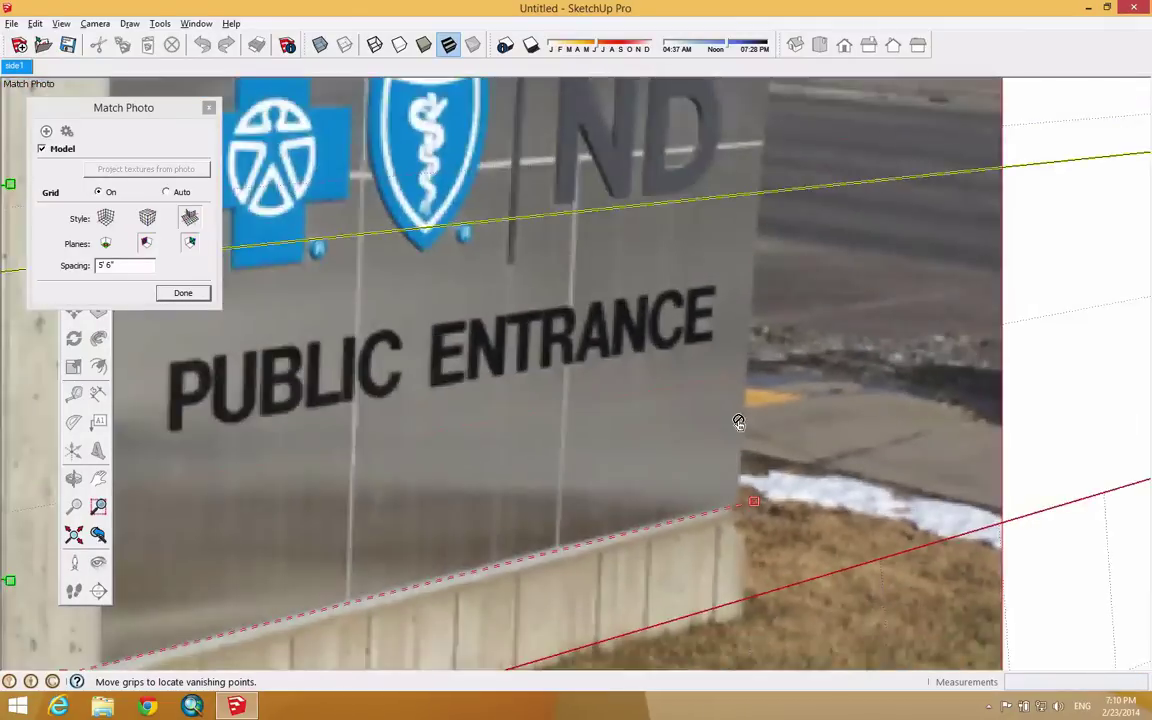
scroll(380, 545, "up", 5)
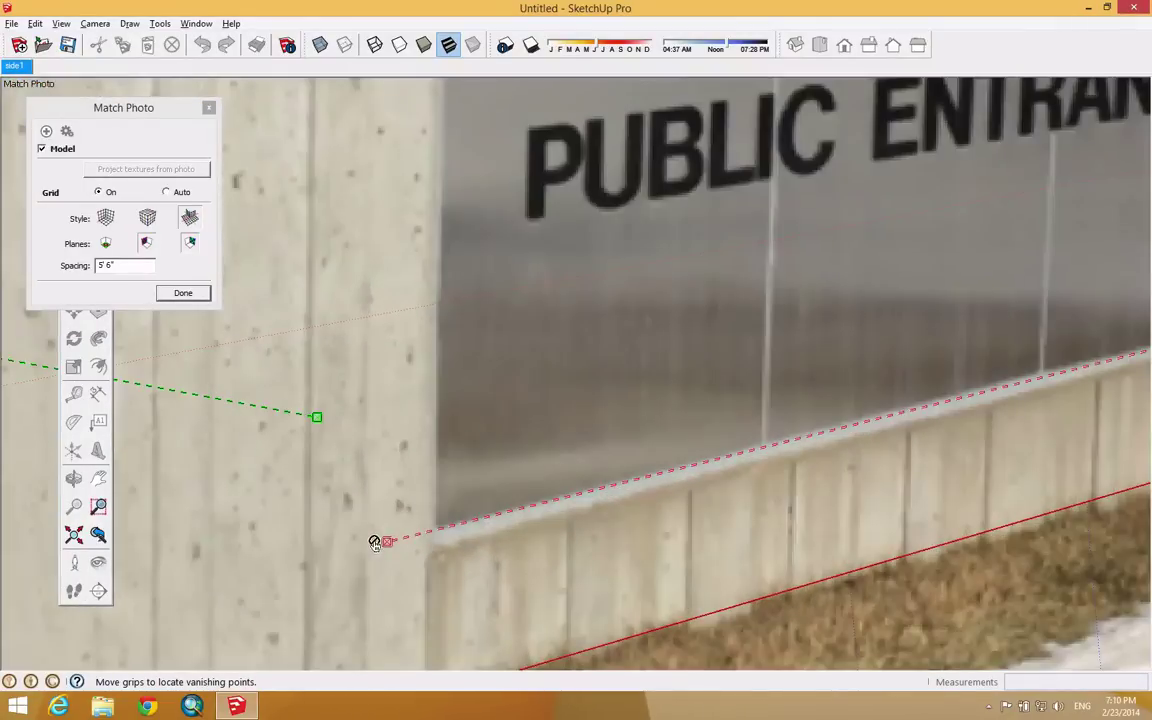
left_click_drag(386, 543, 386, 541)
scroll(388, 535, "down", 5)
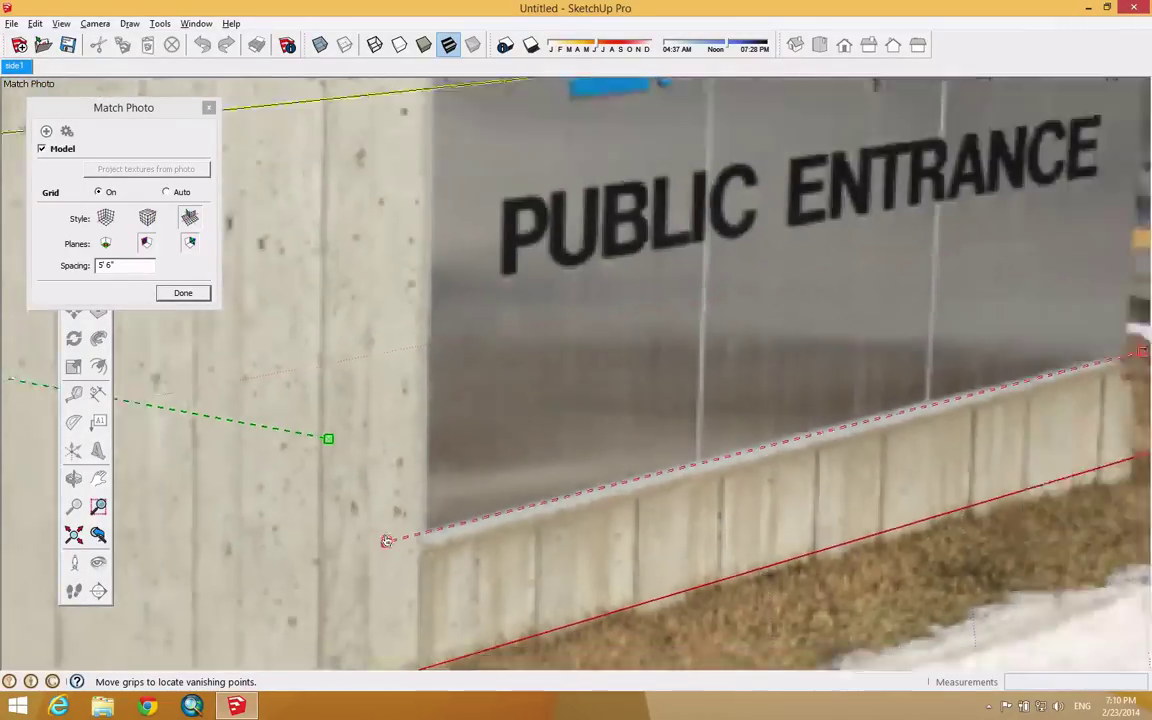
scroll(390, 522, "down", 5)
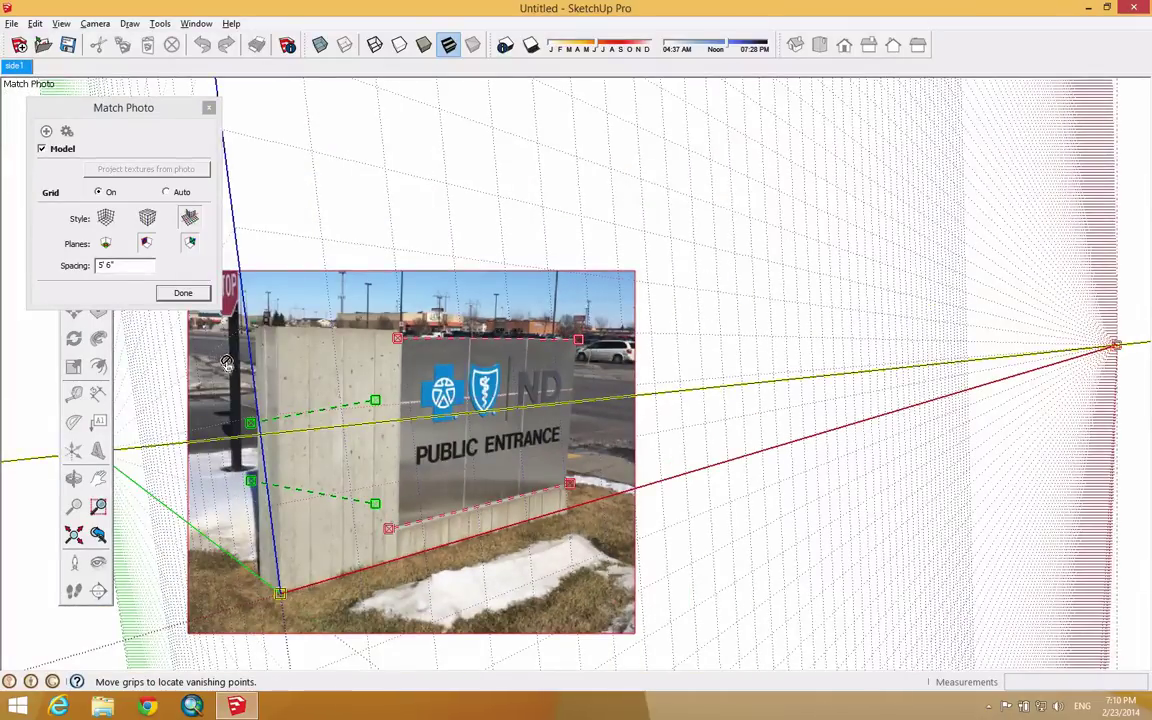
Step: Align the upper green vanishing bar with the top edge of the concrete pillar's narrow side, fine-tuning both ends
scroll(238, 357, "up", 3)
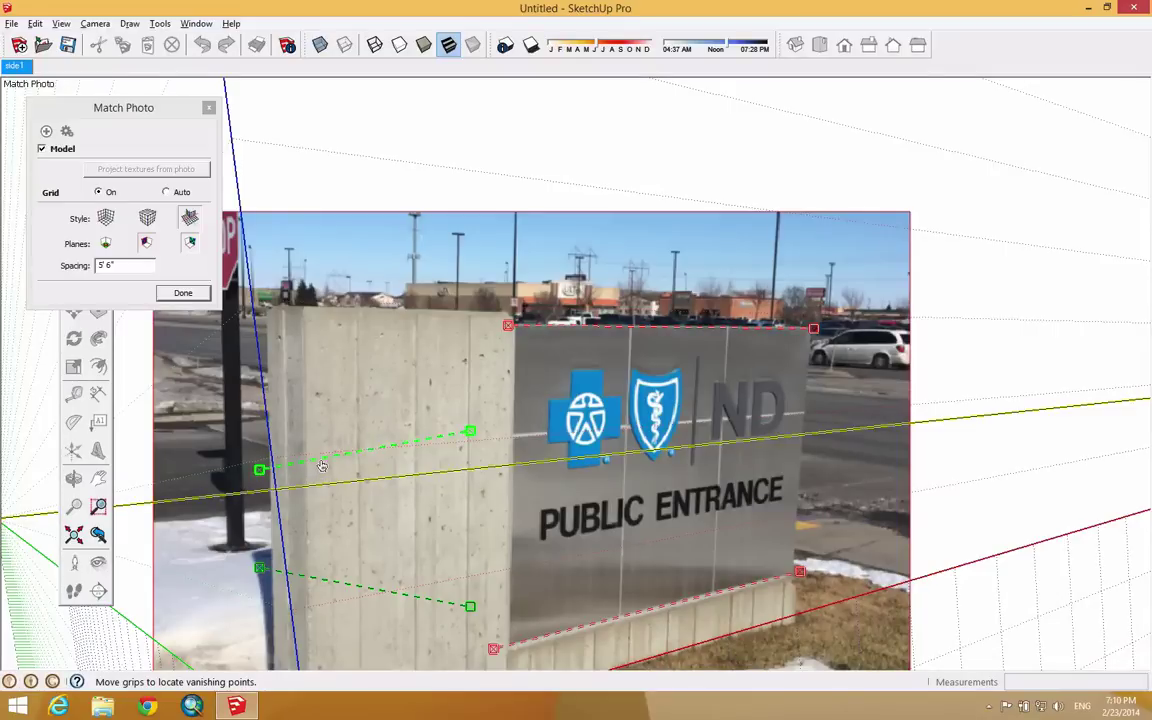
left_click_drag(285, 462, 355, 337)
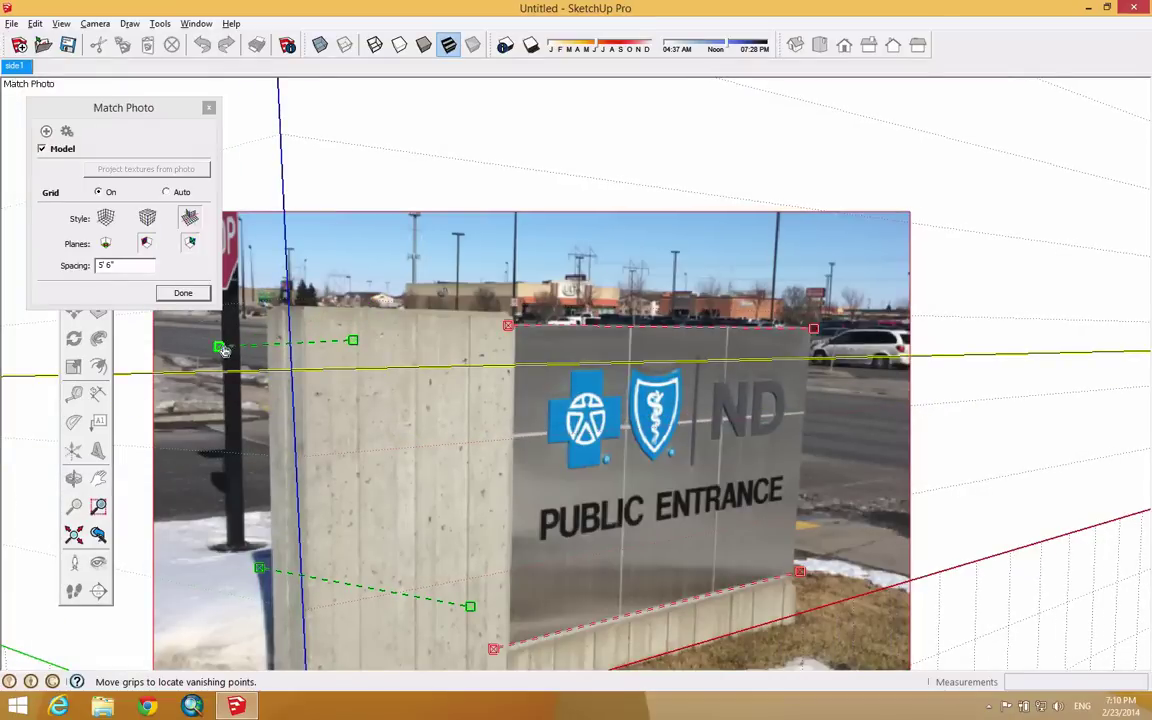
left_click_drag(219, 346, 219, 331)
left_click_drag(311, 330, 357, 311)
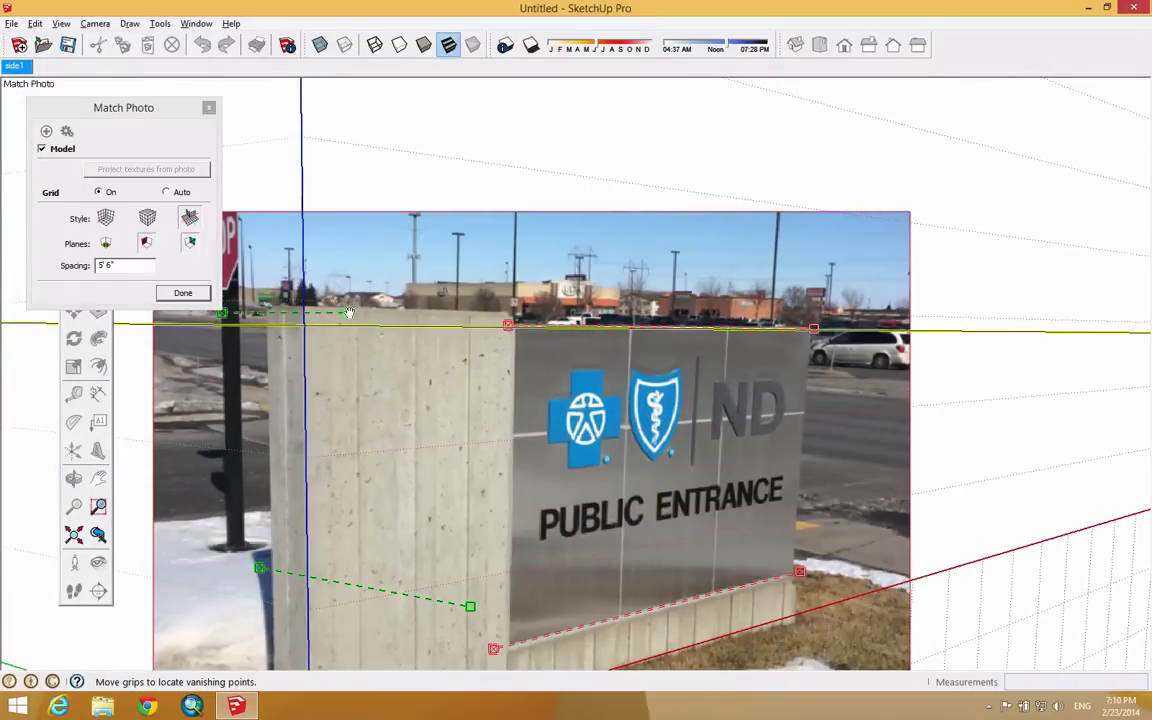
scroll(305, 305, "up", 4)
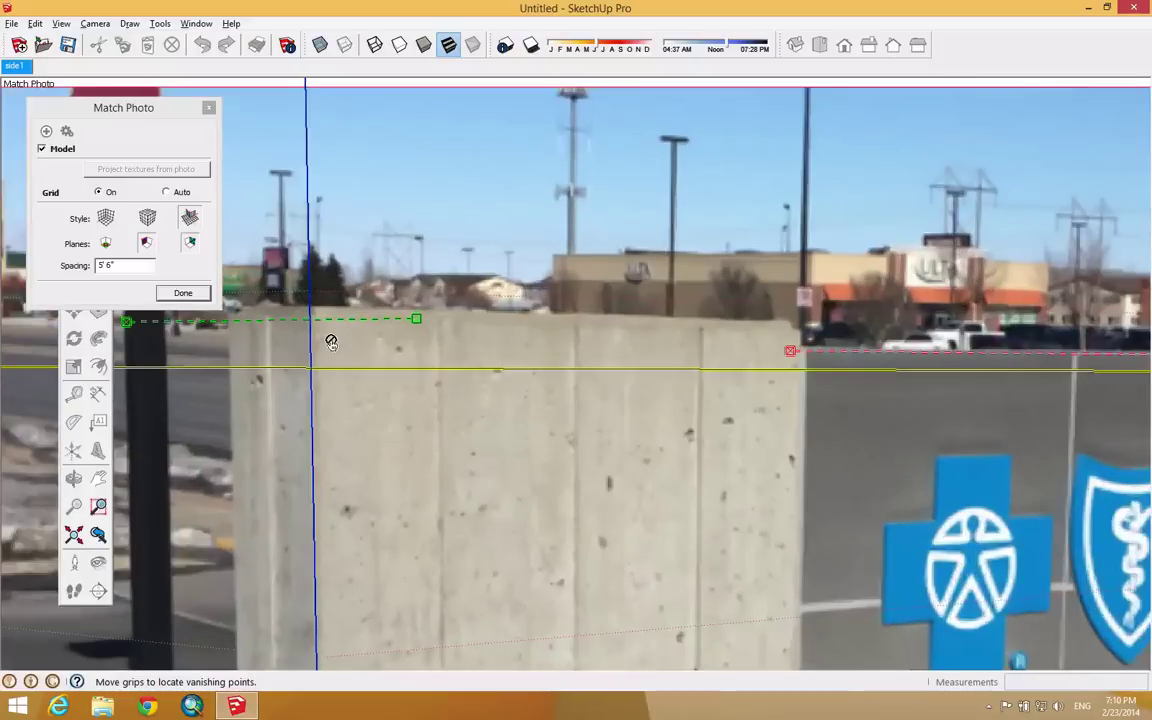
left_click_drag(415, 319, 412, 313)
left_click_drag(126, 323, 125, 319)
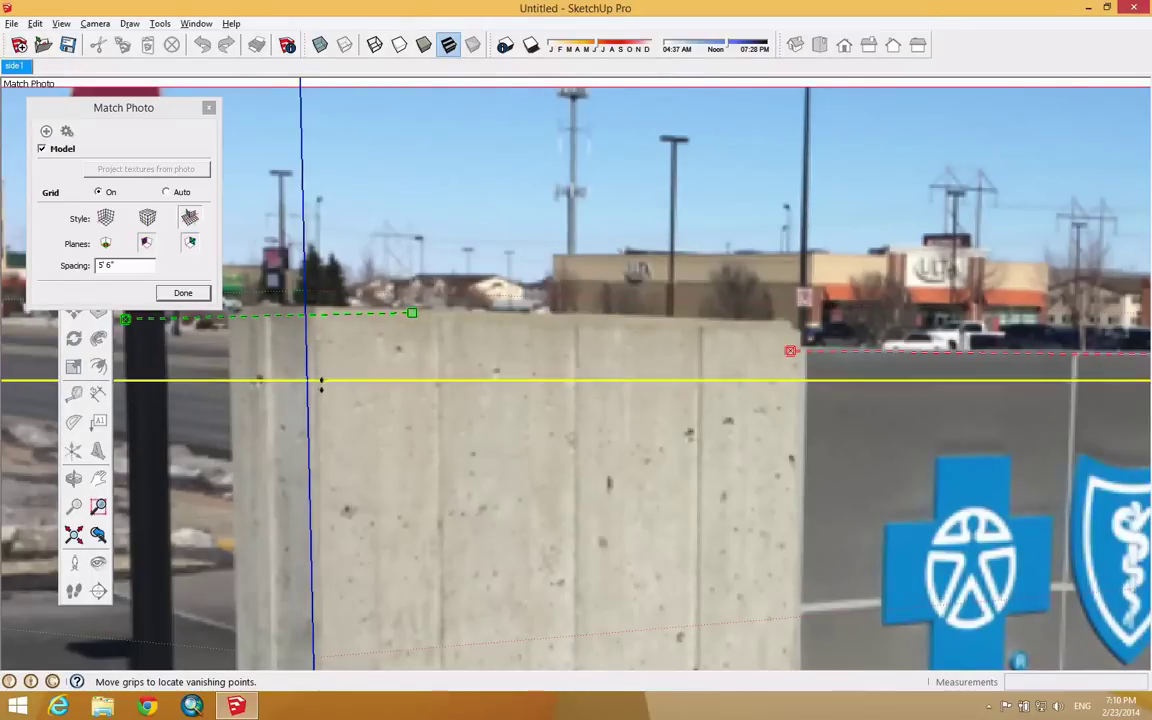
scroll(321, 390, "down", 3)
scroll(321, 390, "down", 3)
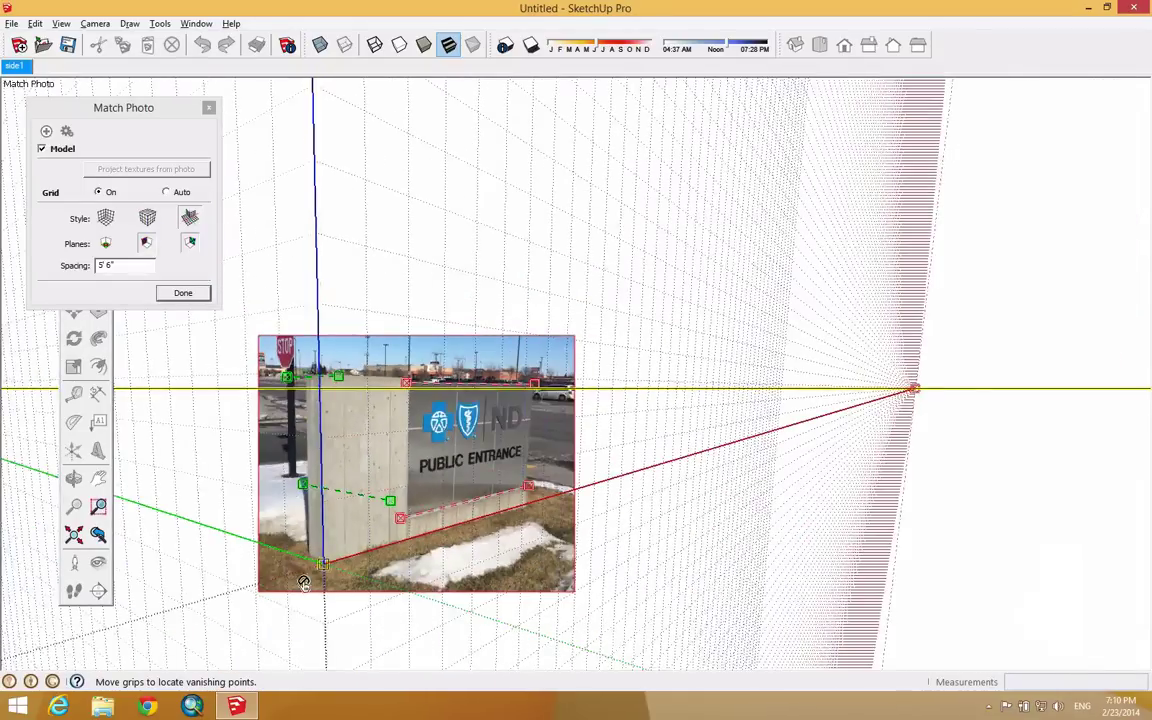
Step: Align the lower green vanishing bar with the bottom edge of the concrete pillar's narrow side, adjusting both ends near the origin
scroll(315, 372, "up", 4)
left_click_drag(370, 388, 300, 537)
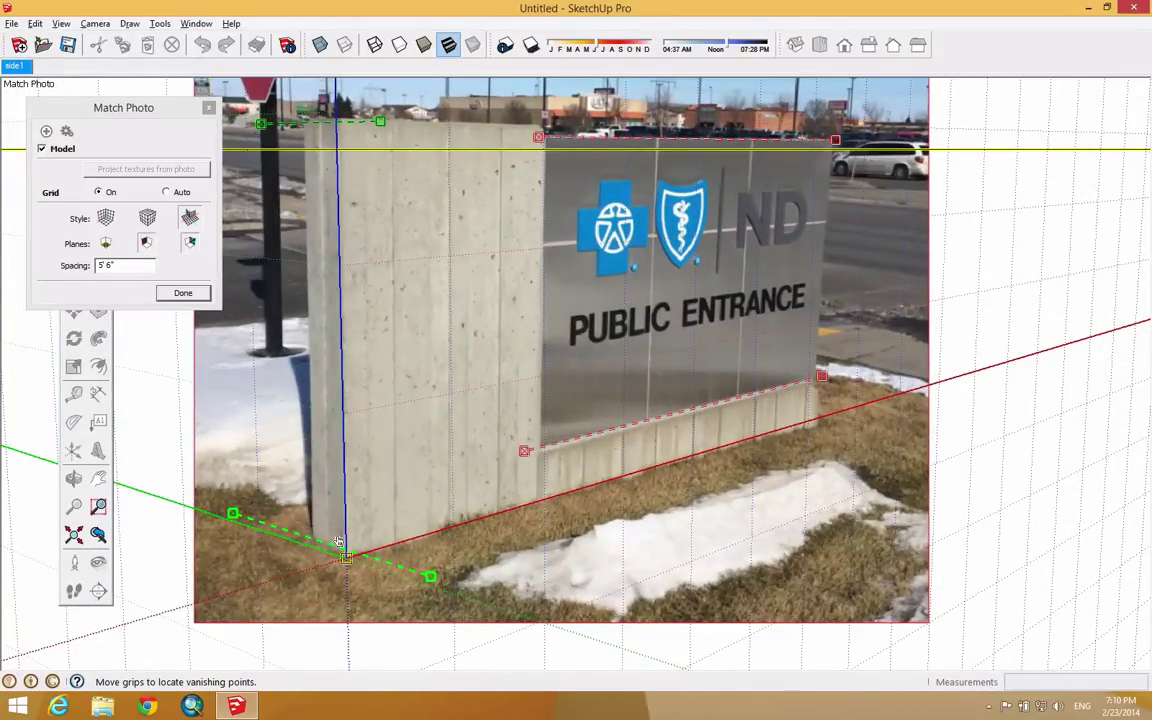
left_click_drag(232, 513, 237, 503)
left_click_drag(430, 576, 423, 581)
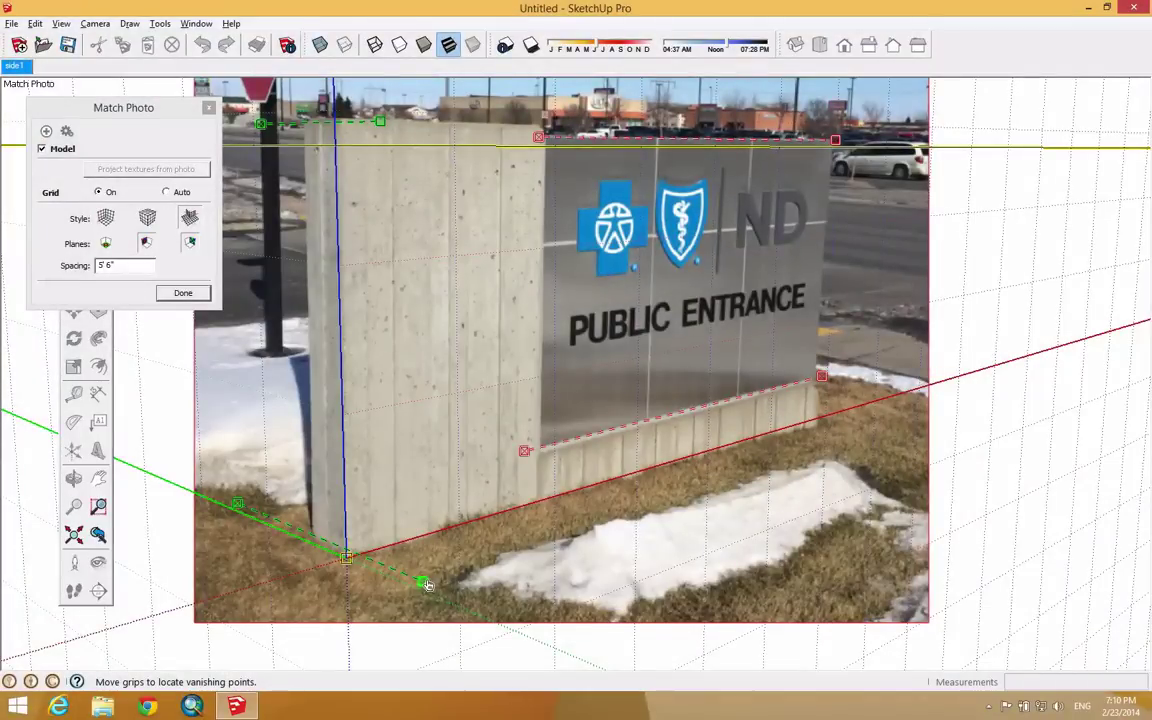
mouse_move(424, 583)
left_mouse_down()
mouse_move(406, 599)
mouse_move(432, 509)
mouse_move(416, 591)
mouse_move(418, 573)
left_mouse_up()
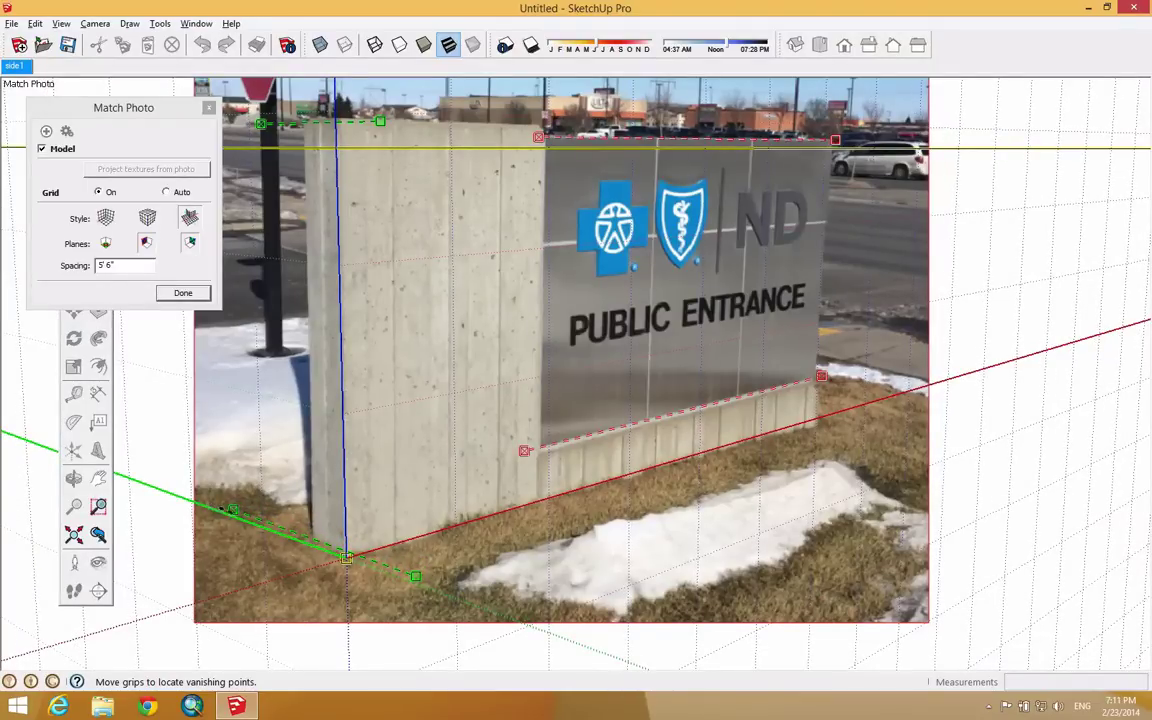
left_click_drag(236, 508, 224, 537)
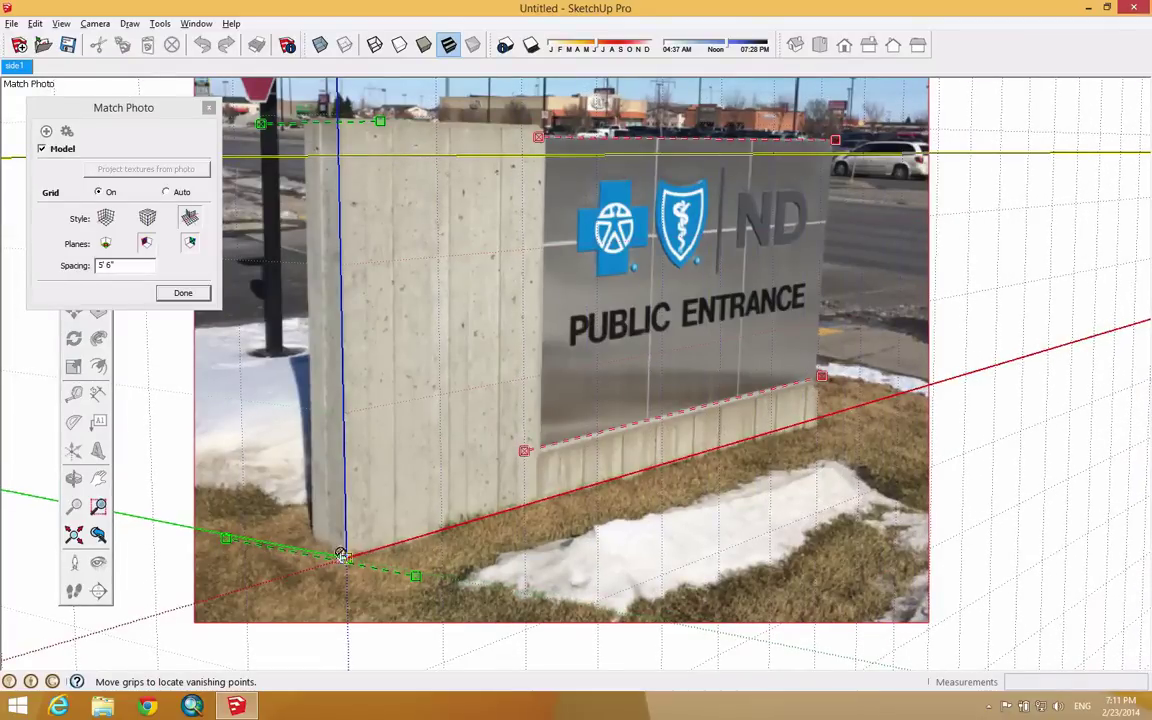
scroll(290, 503, "up", 5)
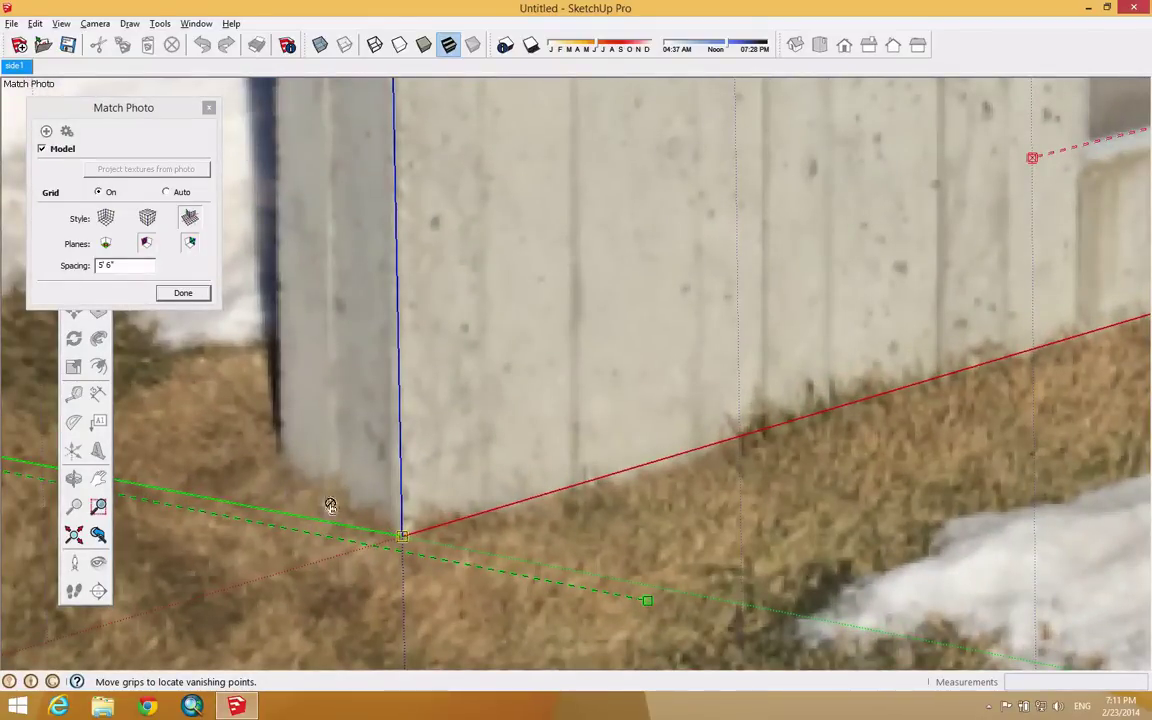
scroll(278, 490, "down", 1)
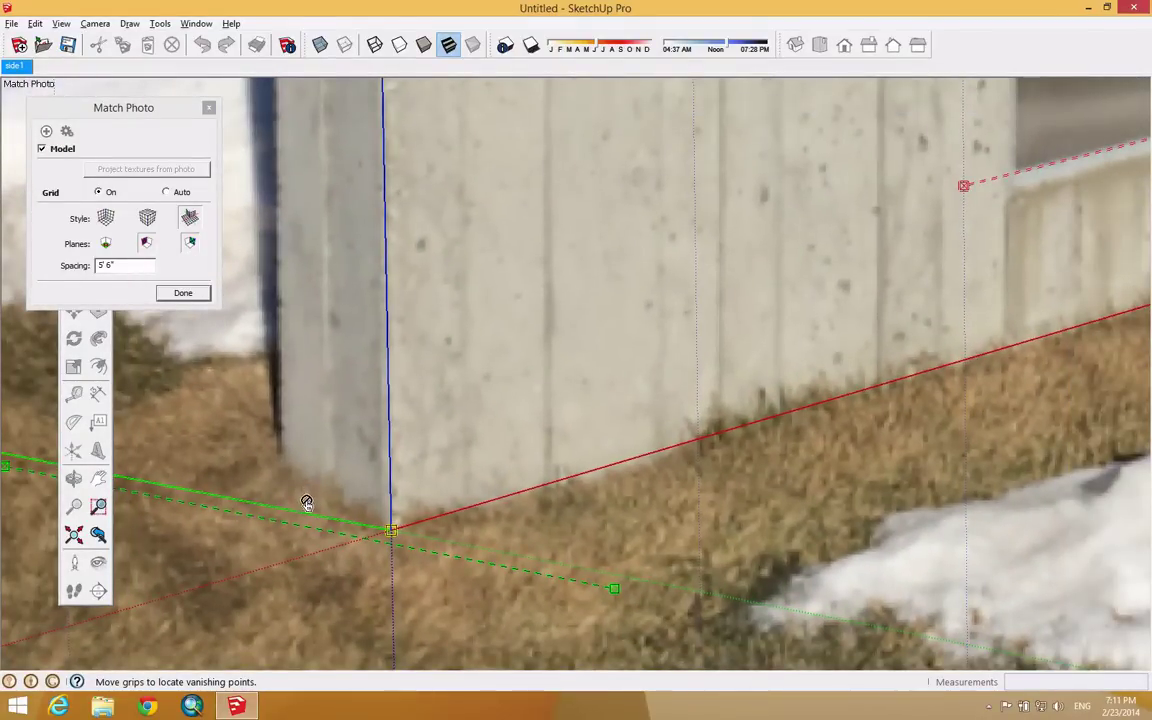
scroll(305, 503, "down", 2)
scroll(306, 502, "down", 2)
scroll(337, 505, "down", 3)
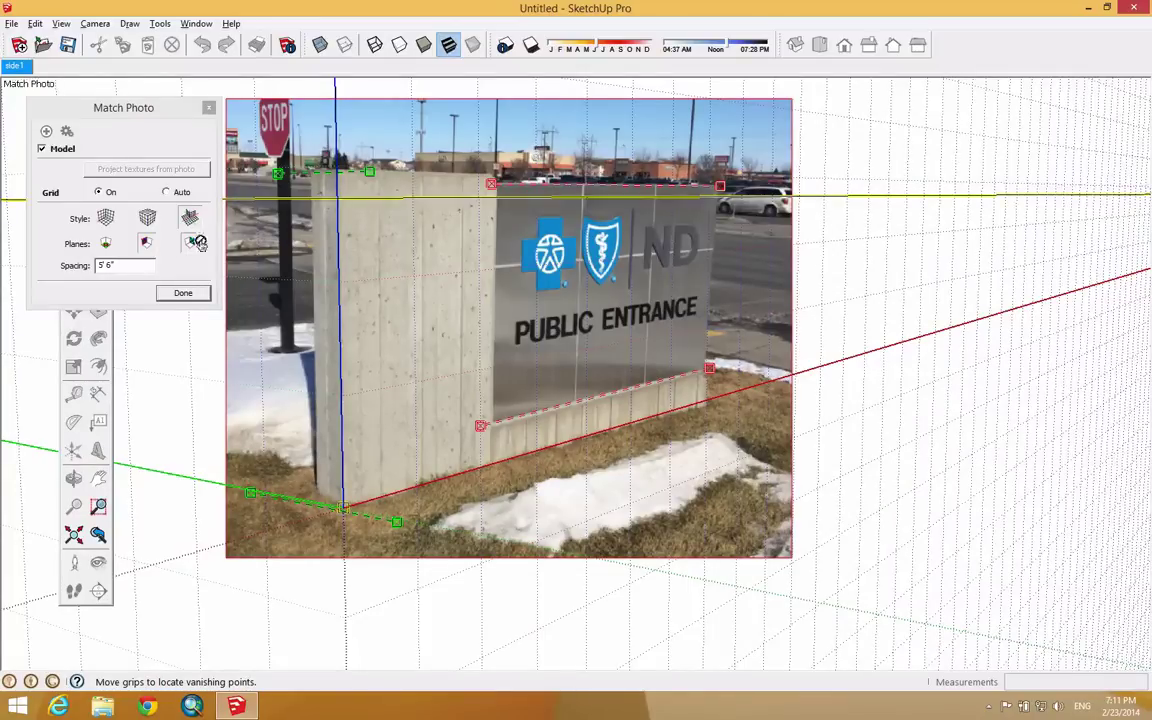
Step: Set the grid spacing to 5' and rescale the grid along the blue axis against the pillar's height
left_click_drag(133, 113, 192, 120)
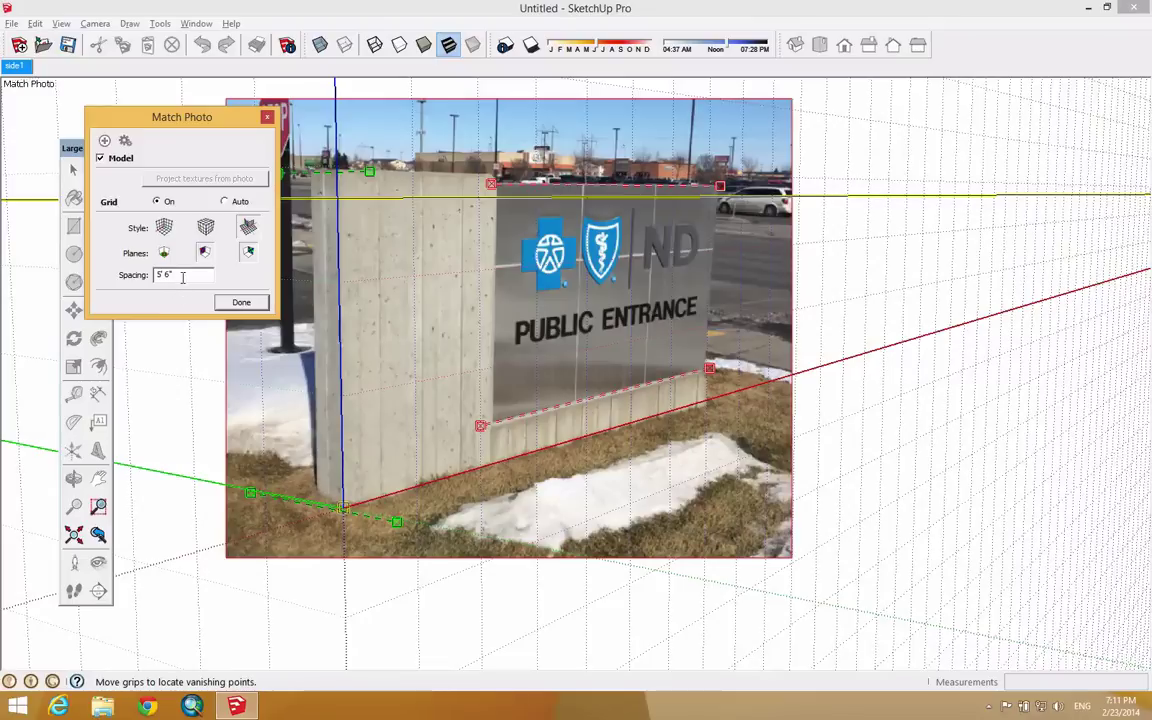
left_click_drag(170, 274, 150, 276)
type("5")
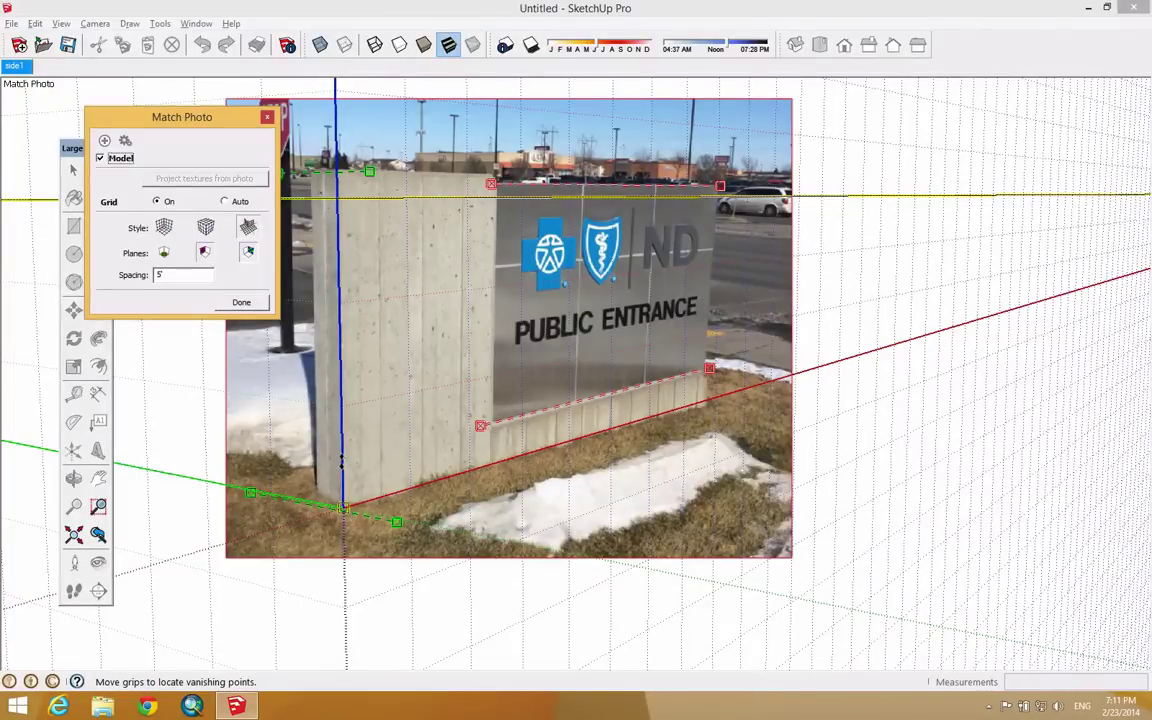
left_click_drag(341, 462, 337, 348)
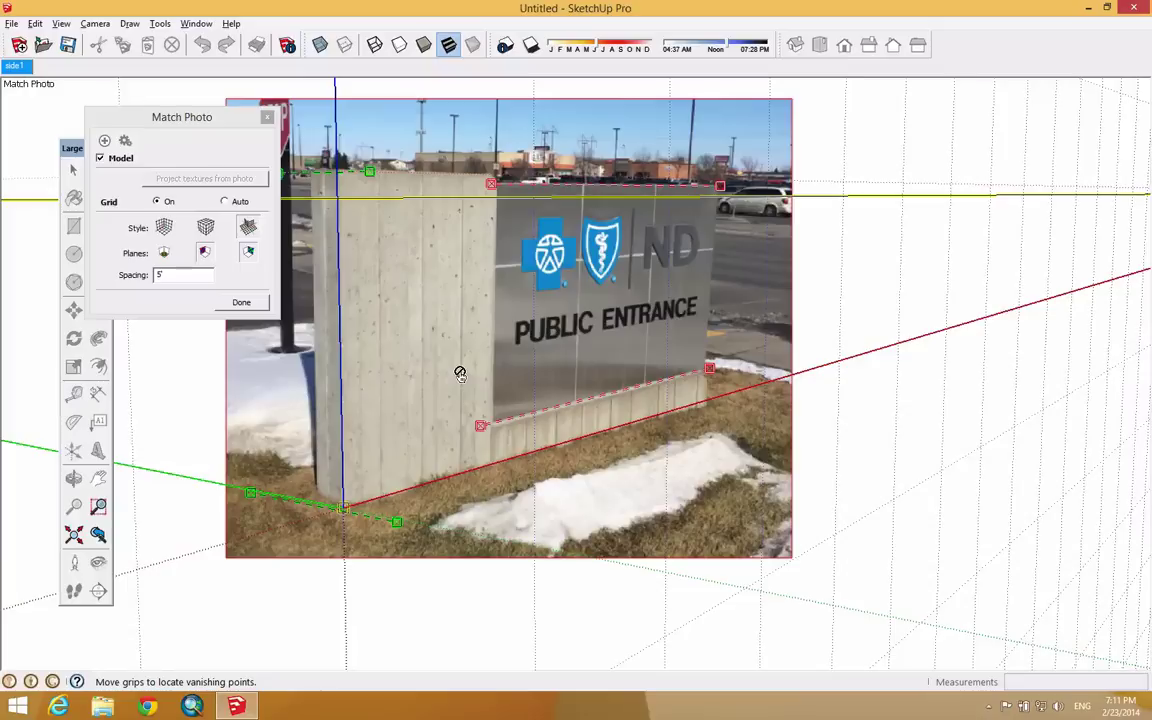
Step: Set the grid spacing to 5' 6" and readjust the grid scale along the blue axis to fit the pillar
left_click(185, 276)
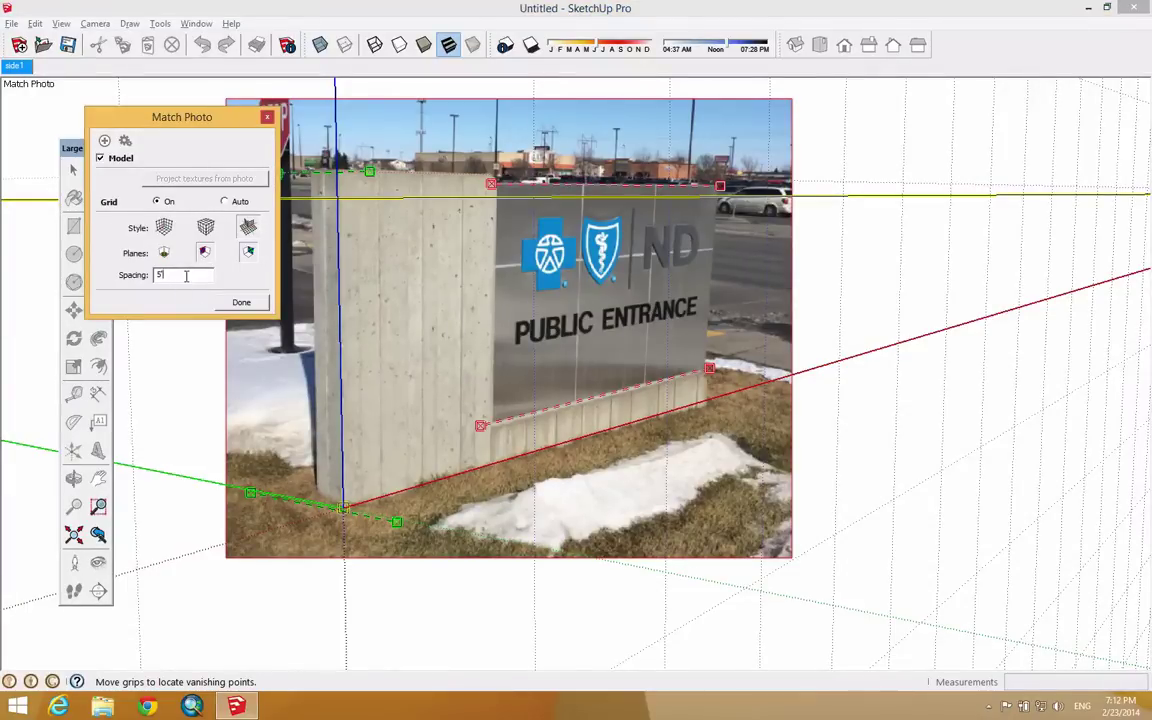
type("5'6\"")
key("Return")
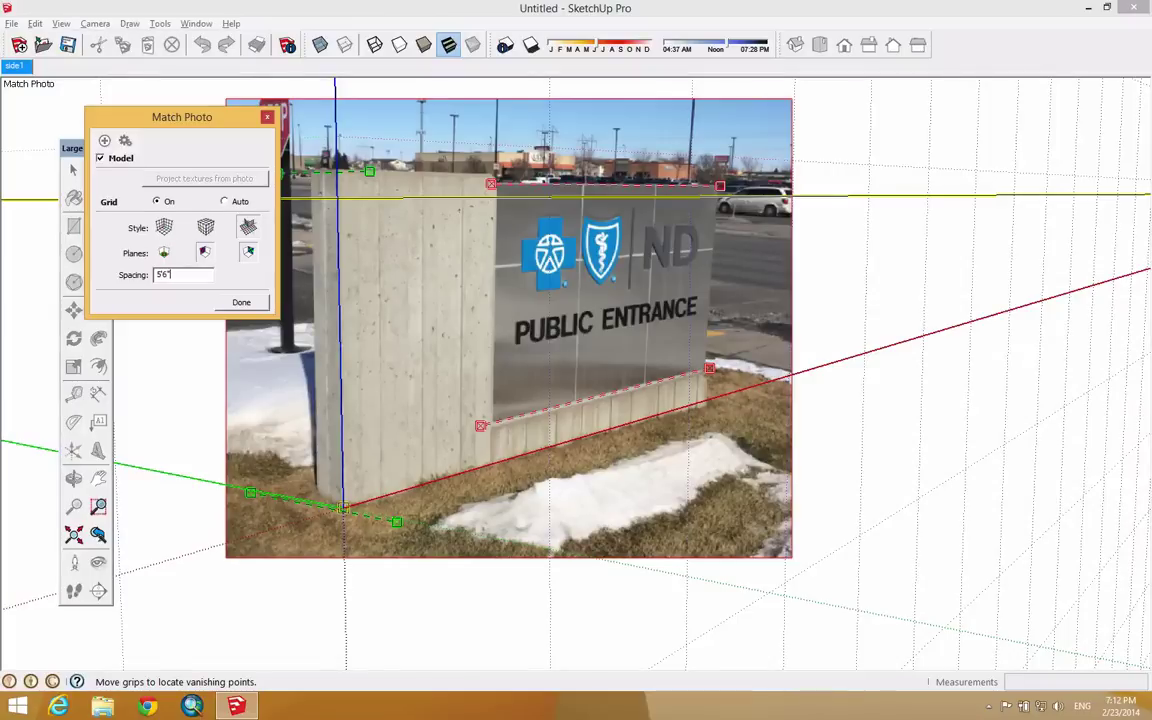
key("Tab")
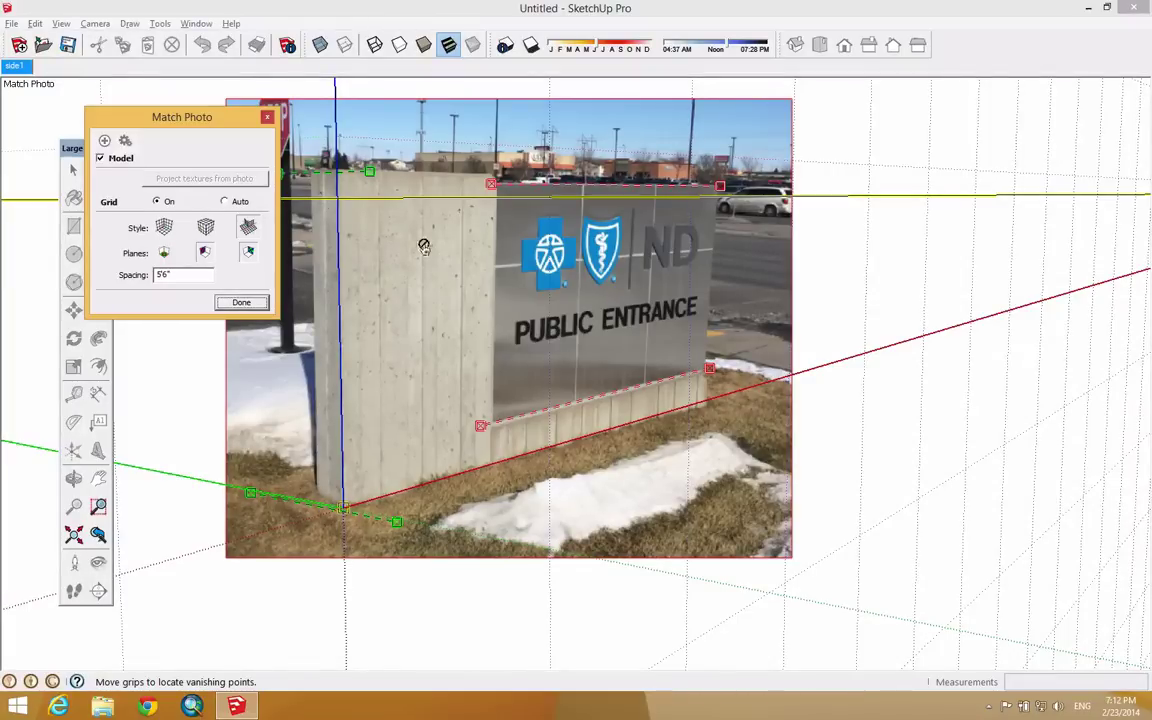
left_click_drag(338, 220, 338, 245)
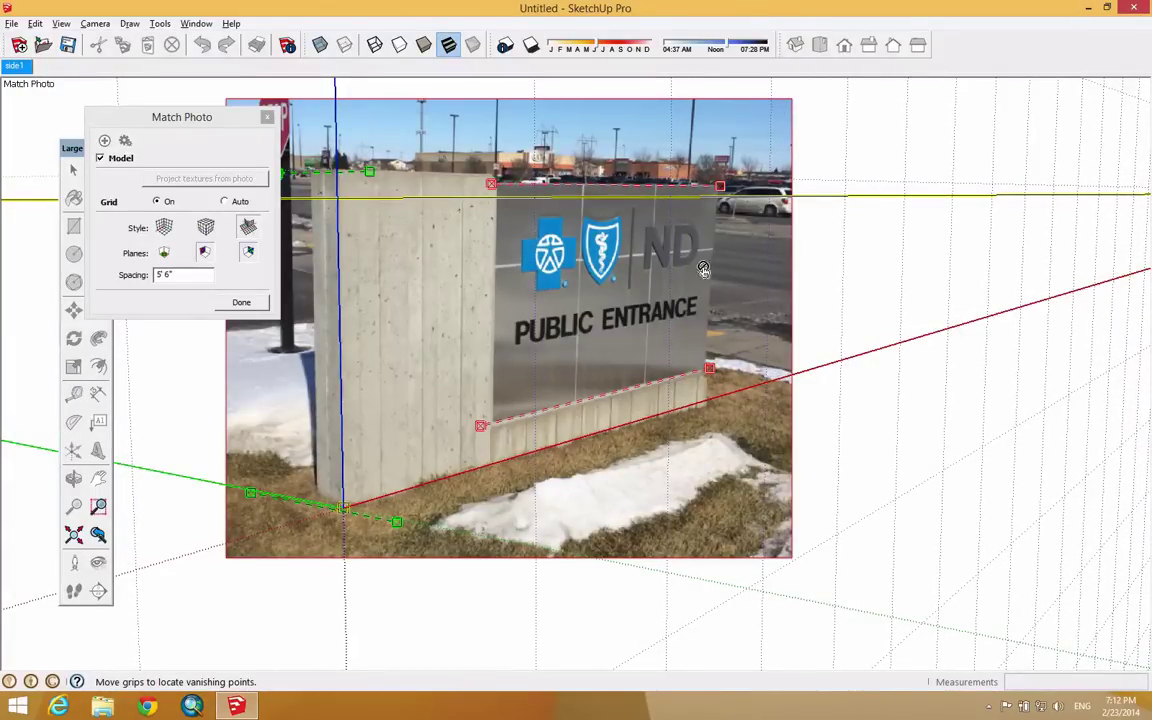
Step: Finish the photo match, orbit away from the photo and restore the matched view with the side1 scene
left_click(930, 301)
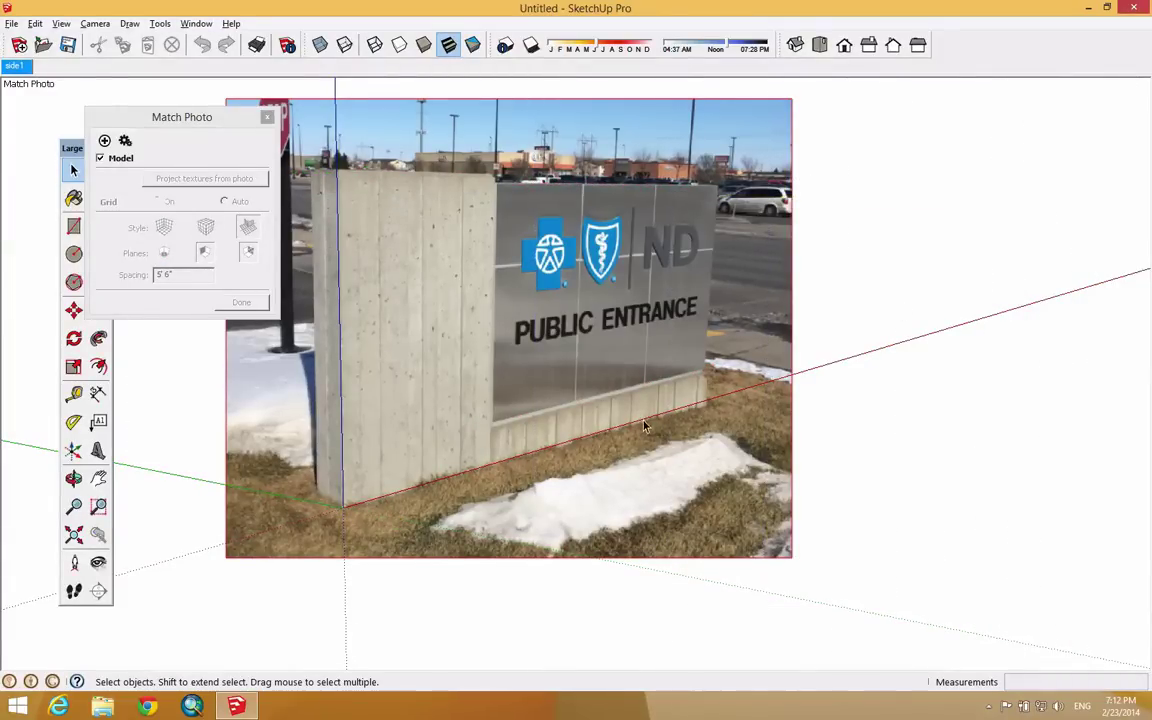
mouse_move(800, 386)
middle_mouse_down()
mouse_move(812, 383)
mouse_move(695, 428)
middle_mouse_up()
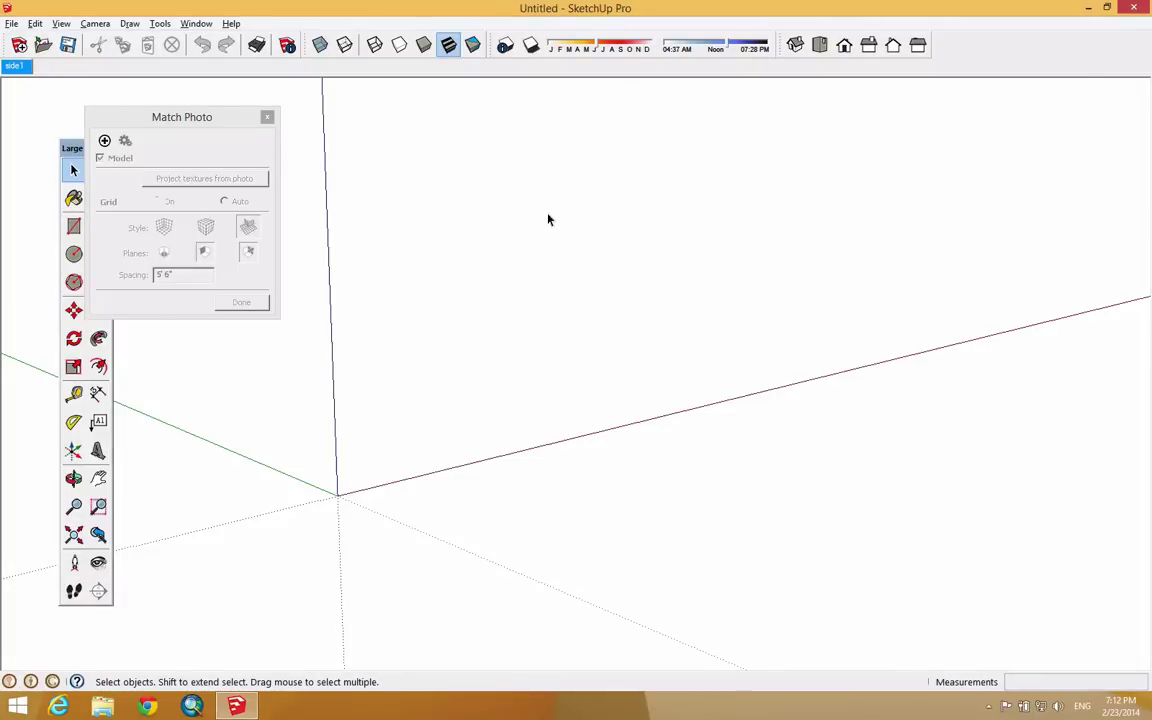
left_click(14, 69)
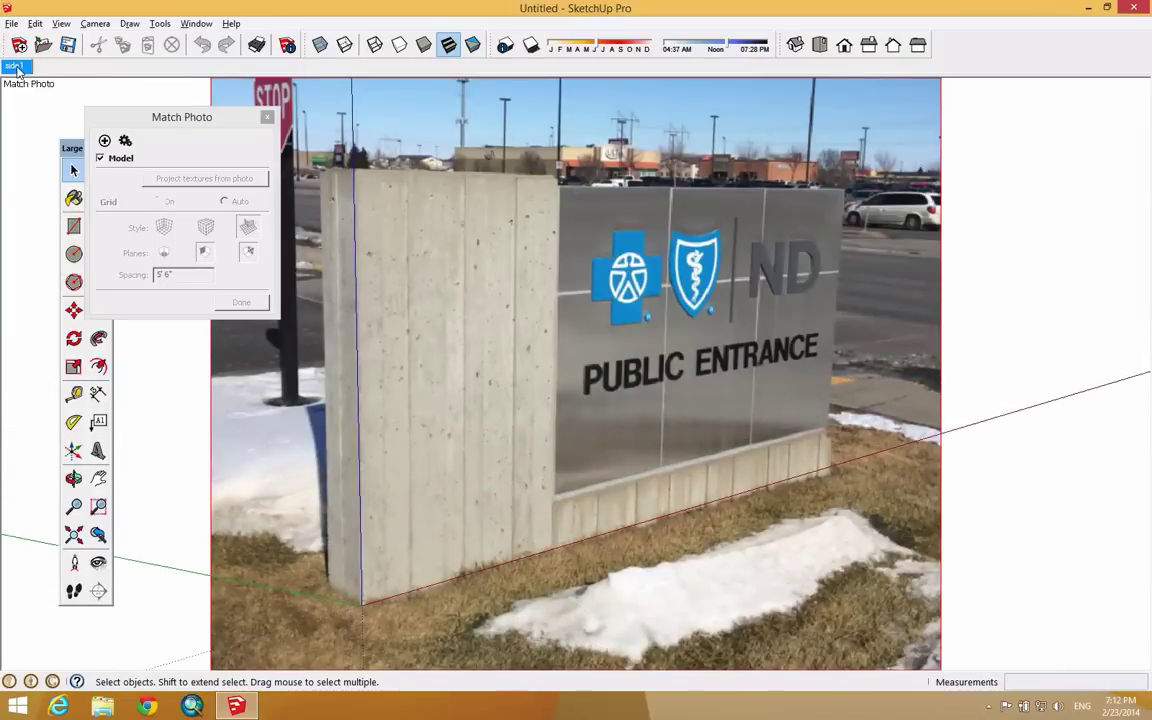
Step: Reopen the side1 matched photo for editing and end the editing again without moving any grips
right_click(17, 70)
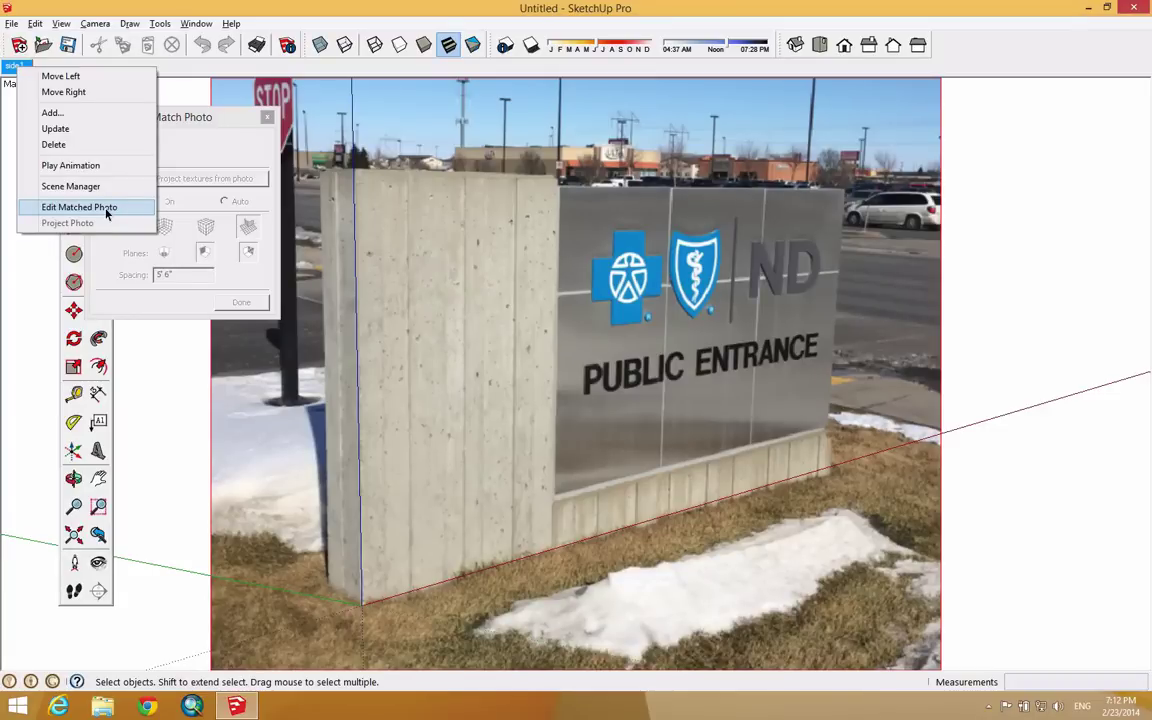
left_click(79, 207)
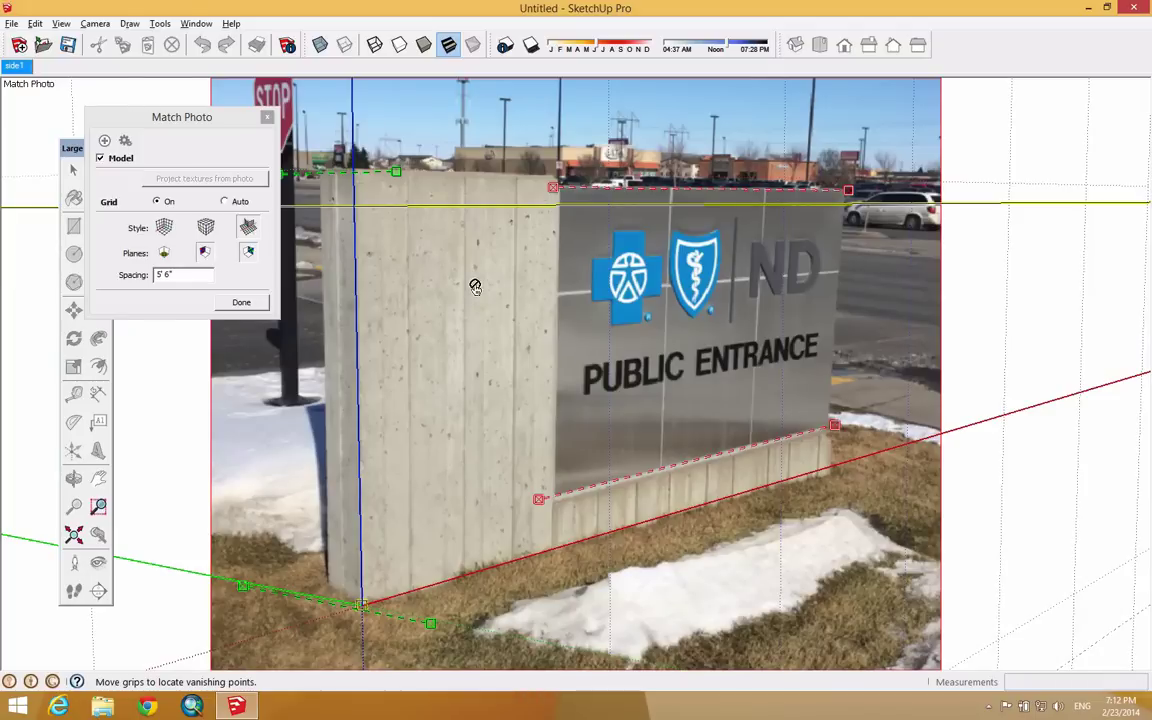
left_click(242, 302)
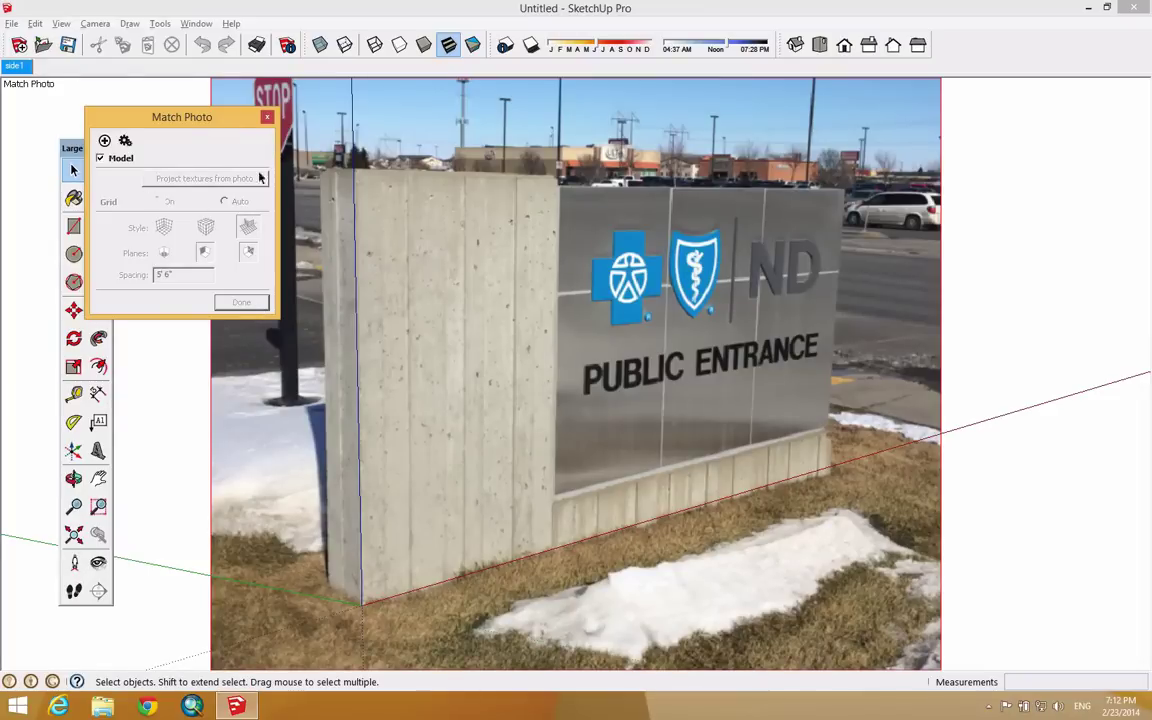
Step: Move the Match Photo dialog clear of the tools and outline the sign's front face from the origin with lines, about 13' 4" long
left_click_drag(181, 117, 1037, 108)
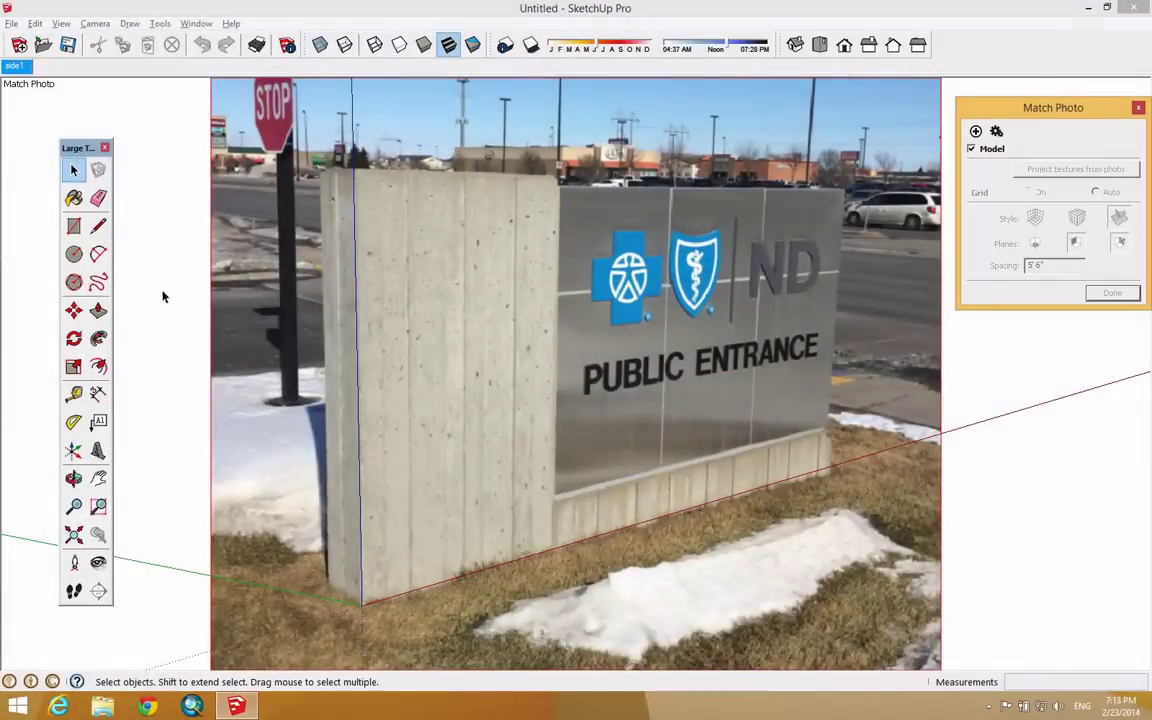
left_click(99, 228)
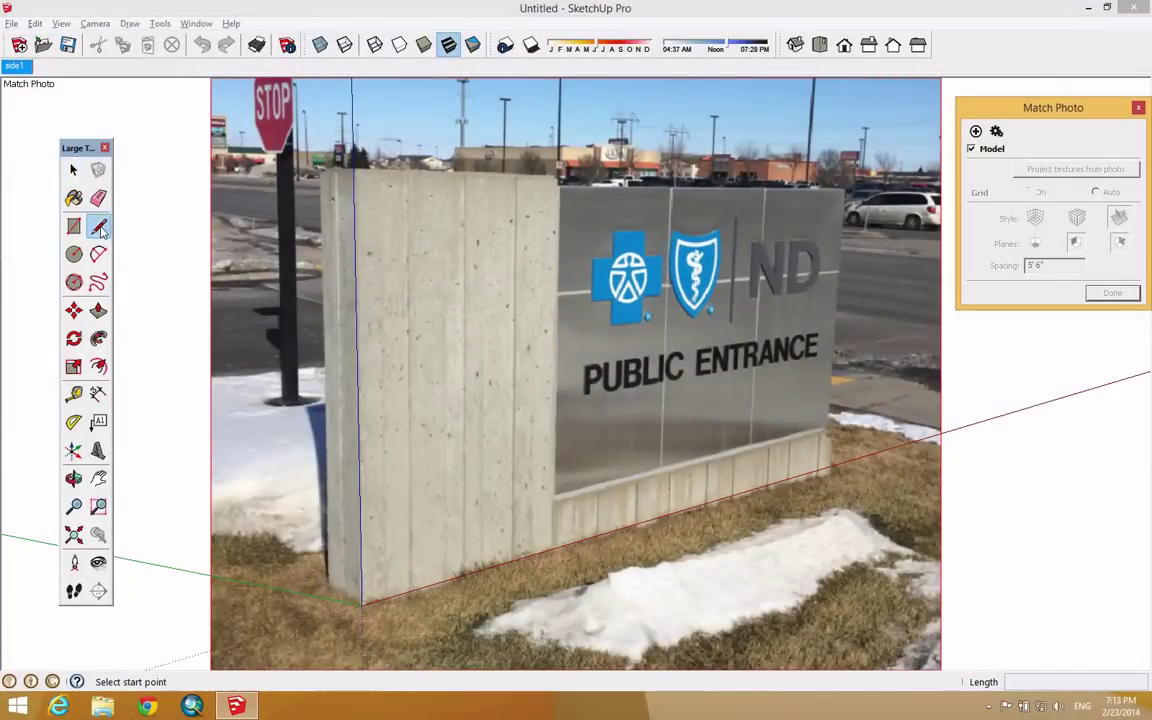
left_click(363, 603)
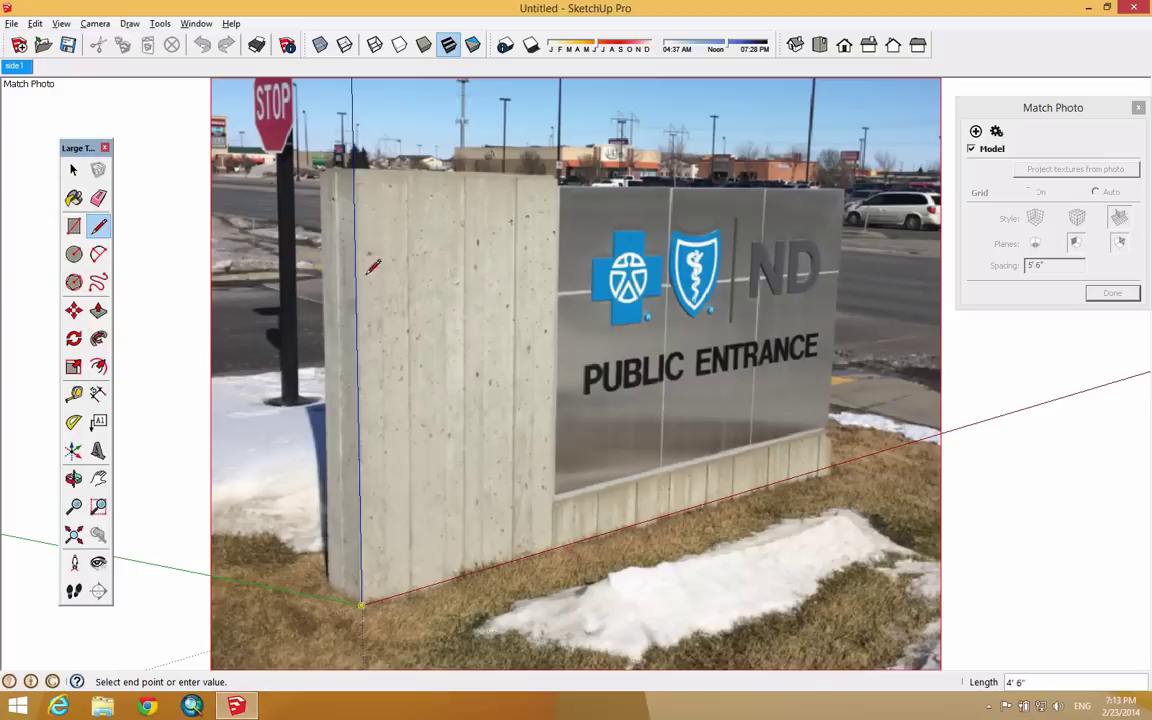
left_click(354, 170)
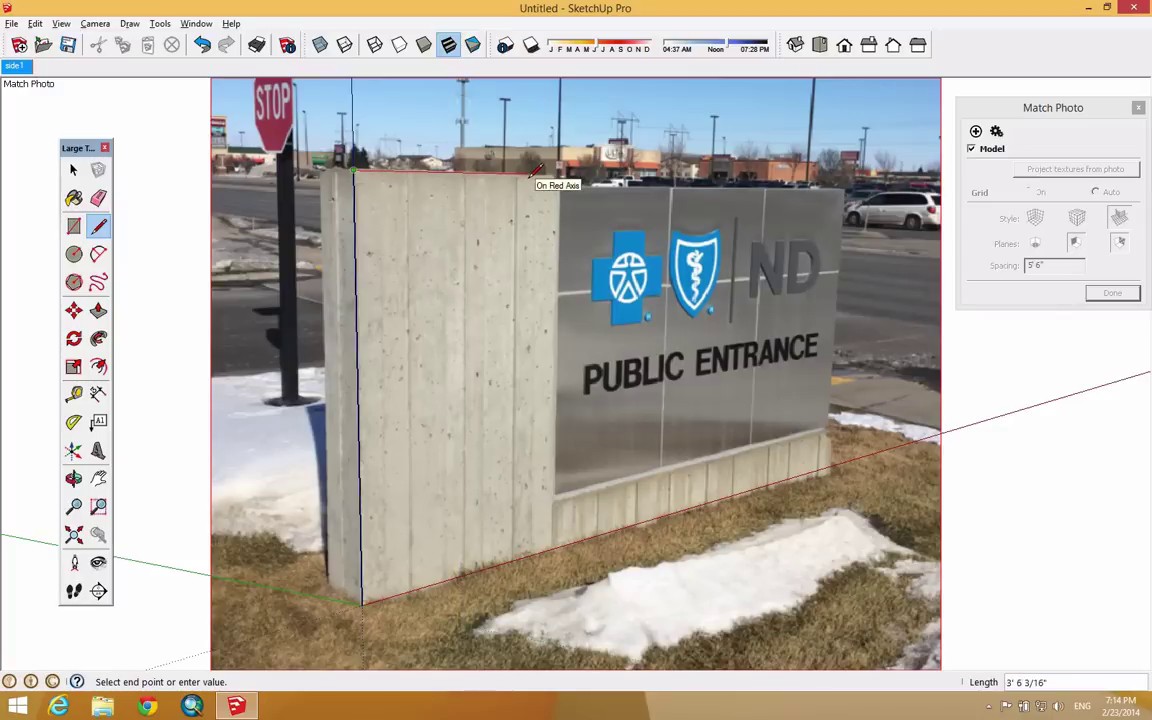
left_click(845, 180)
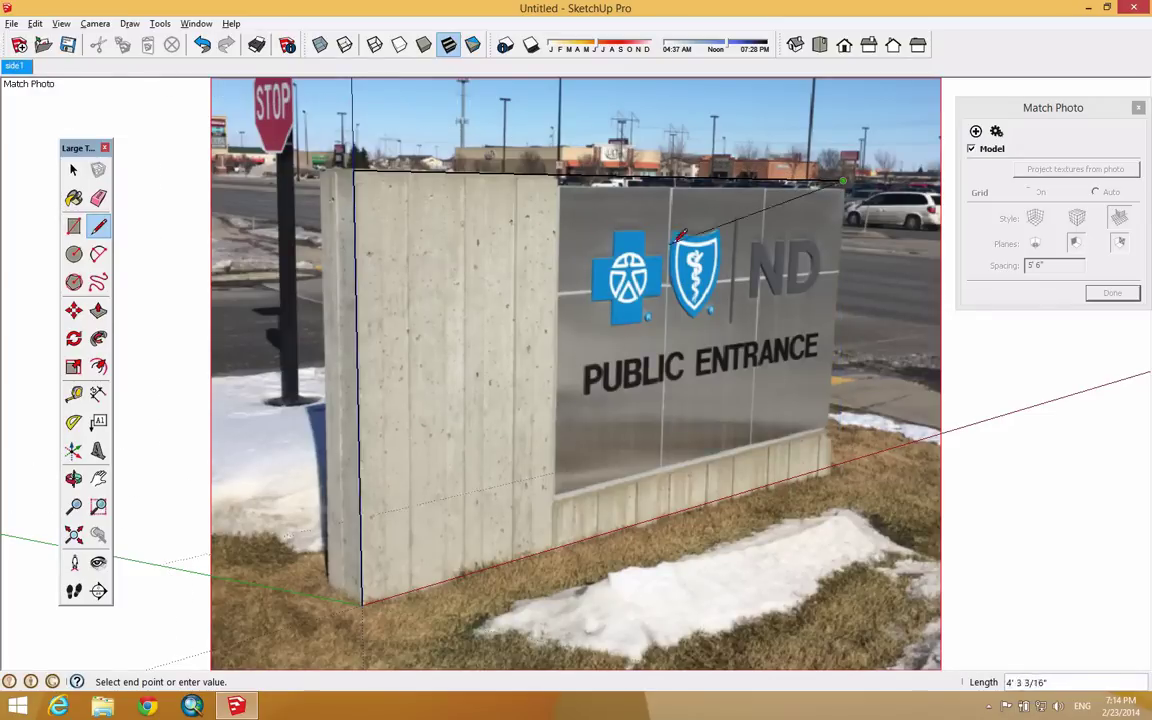
left_click(839, 462)
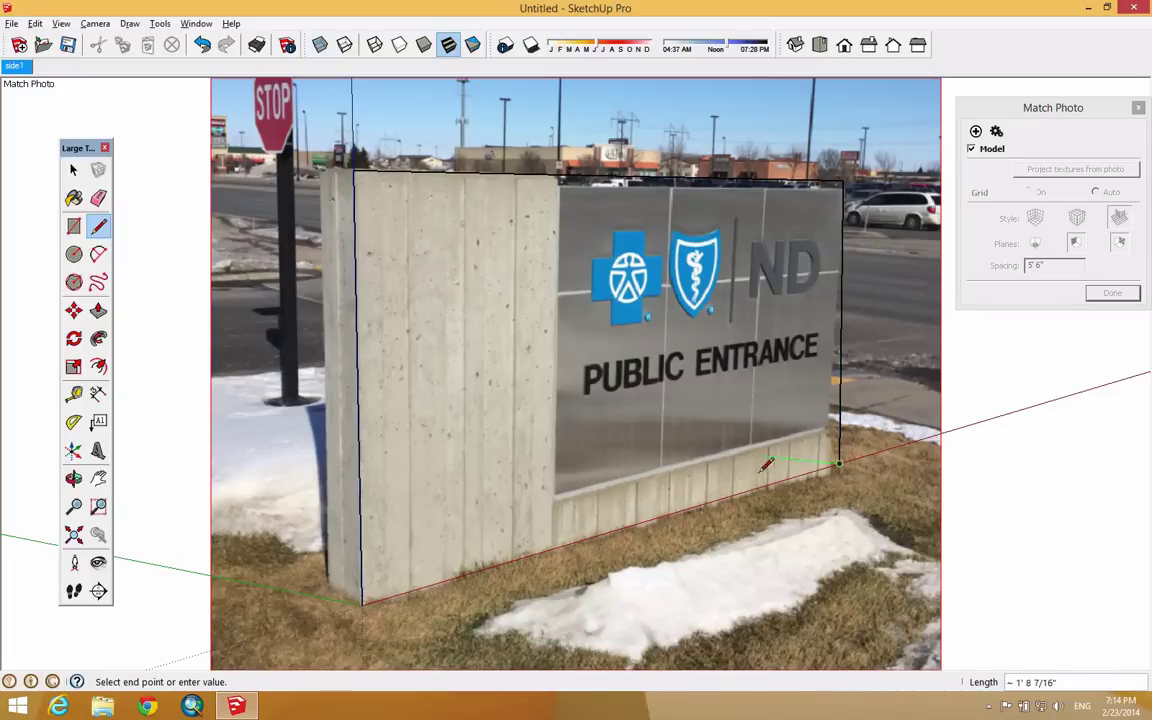
left_click(362, 603)
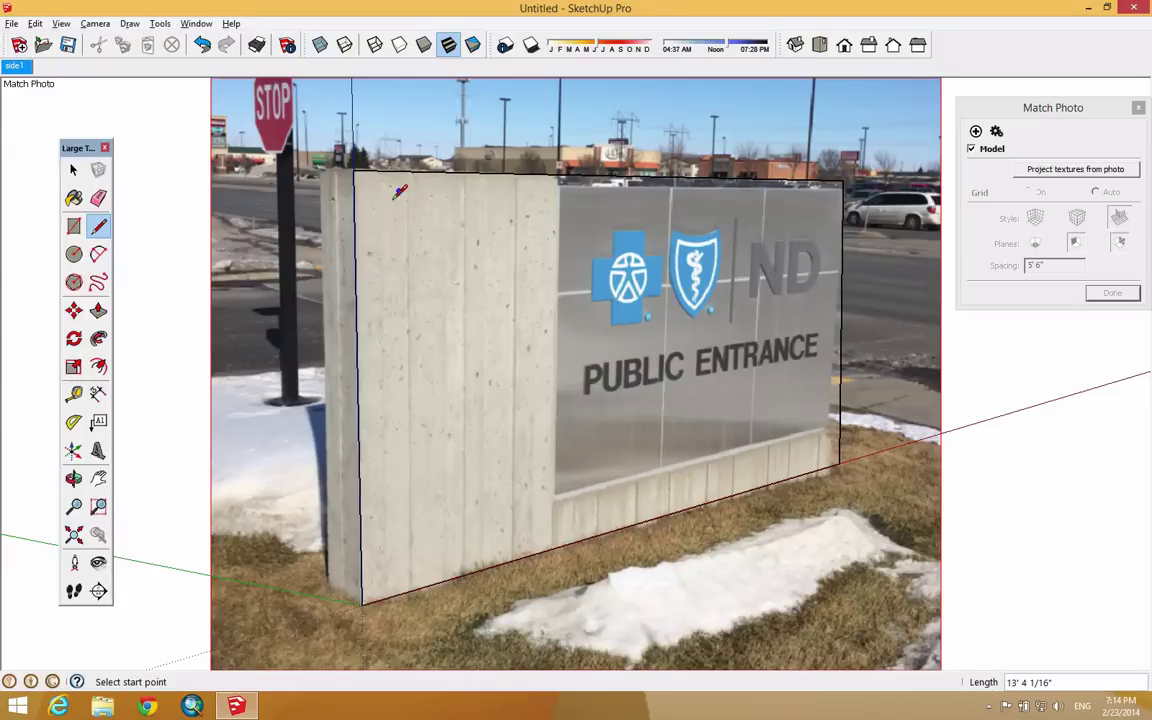
Step: Inspect the new face outside the photo, restore the side1 scene and Push/Pull the face to a 6 3/4" depth matching the pillar's narrow side
key("o")
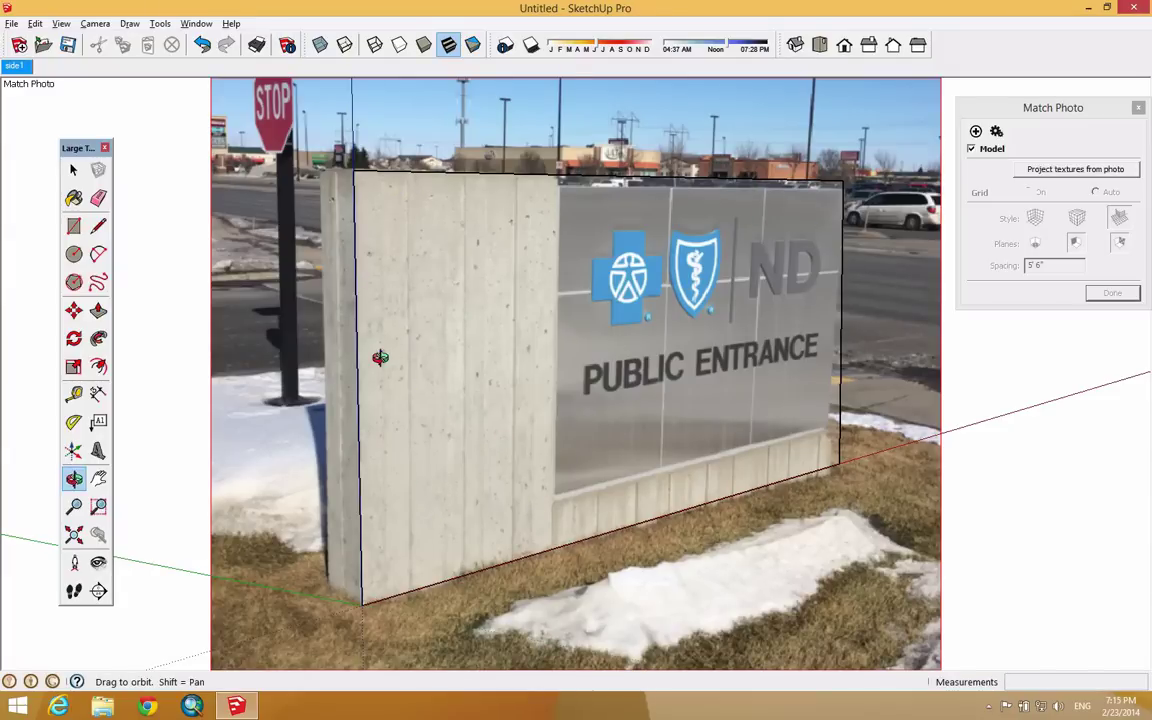
left_click_drag(375, 357, 306, 368)
key("l")
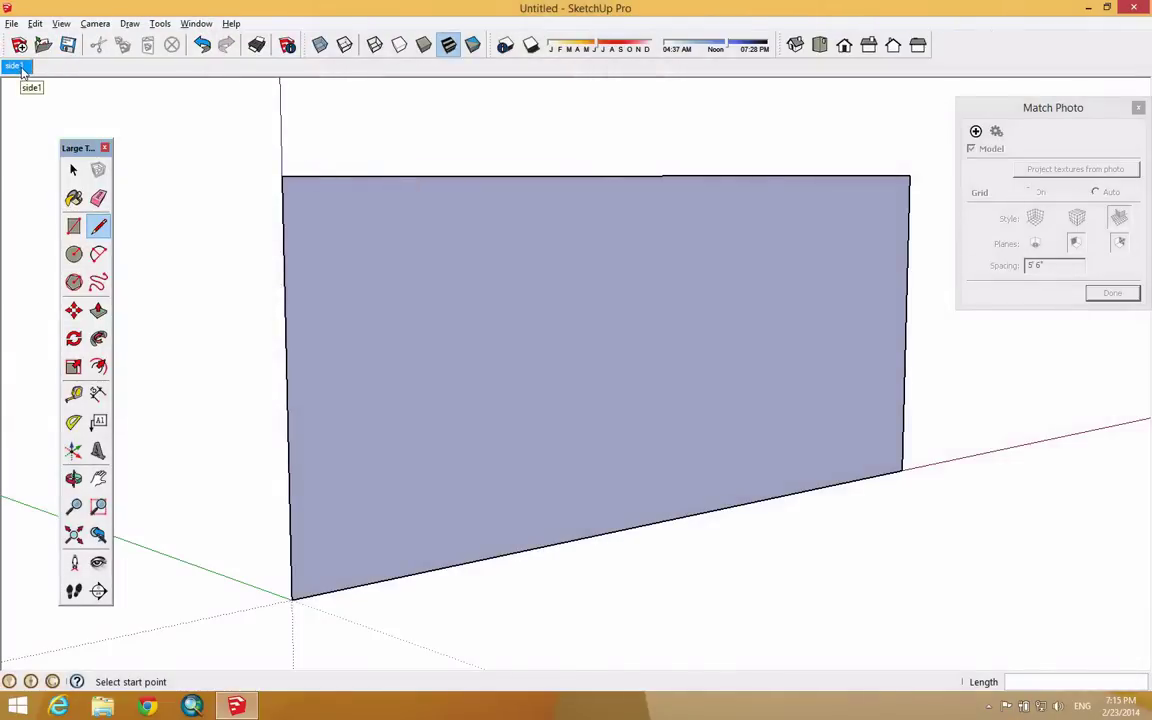
left_click(18, 67)
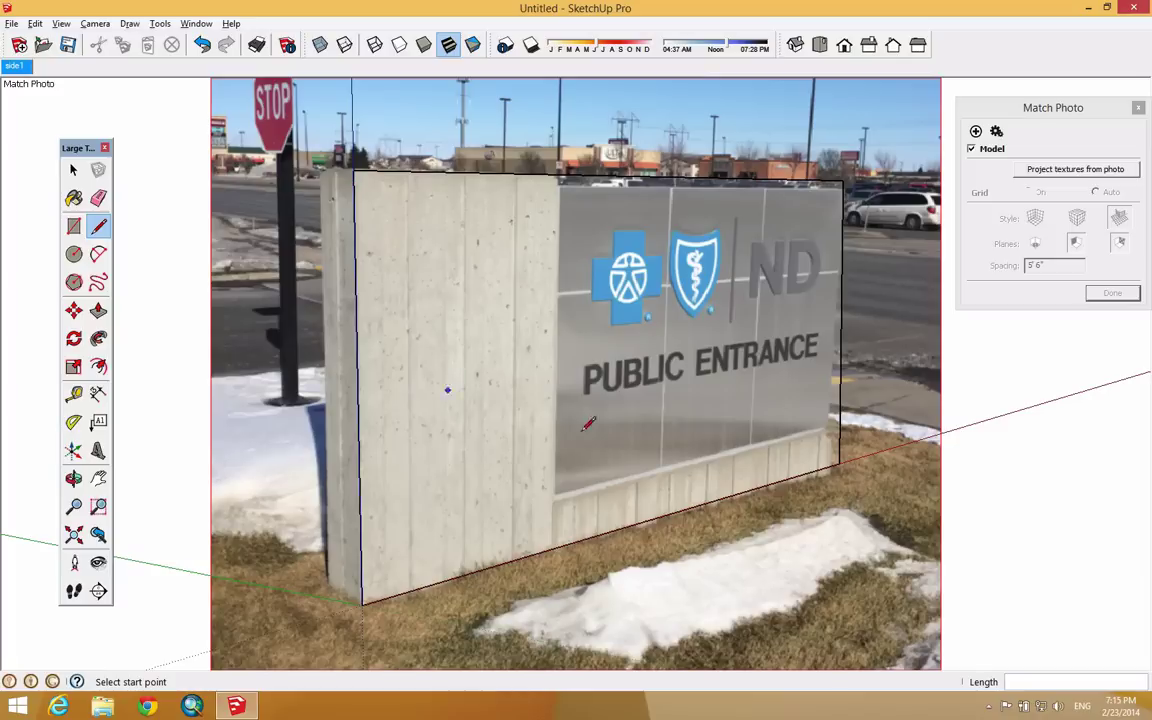
left_click(98, 311)
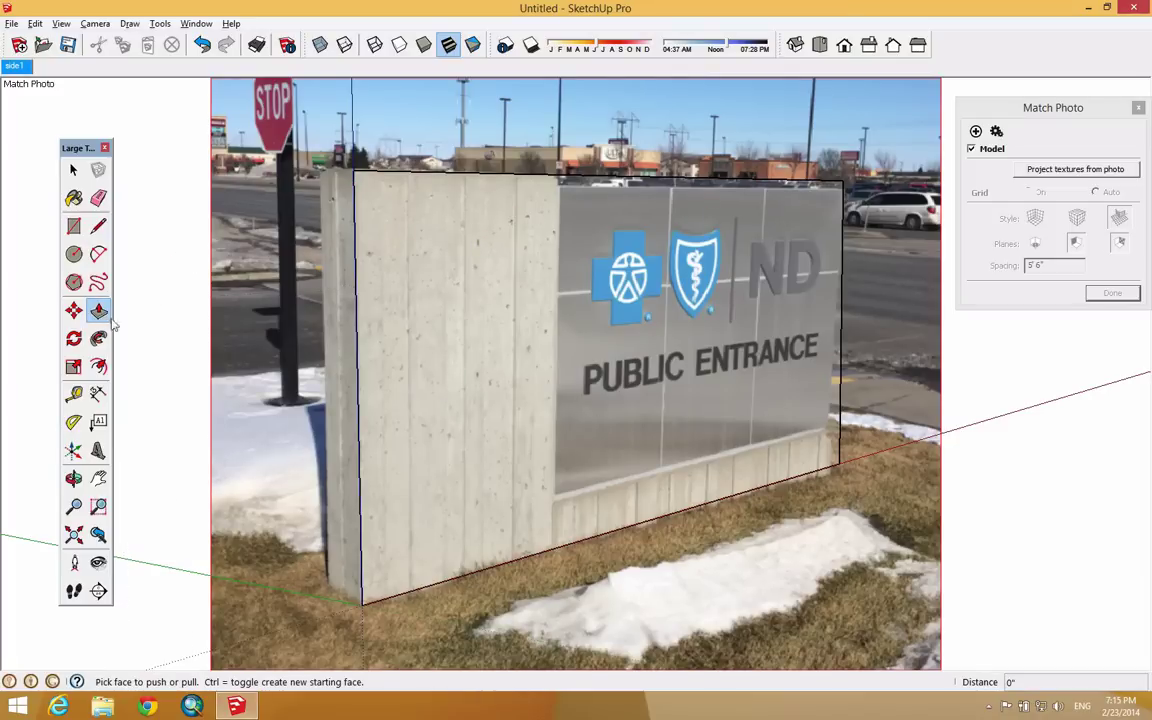
left_click(372, 232)
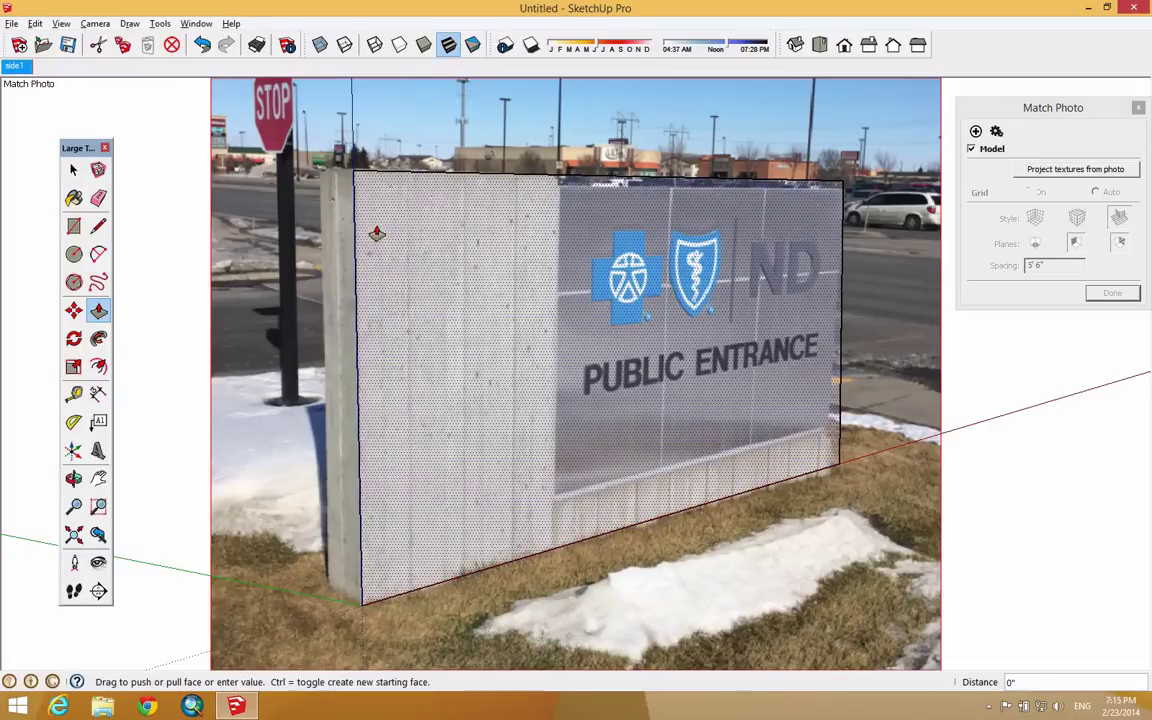
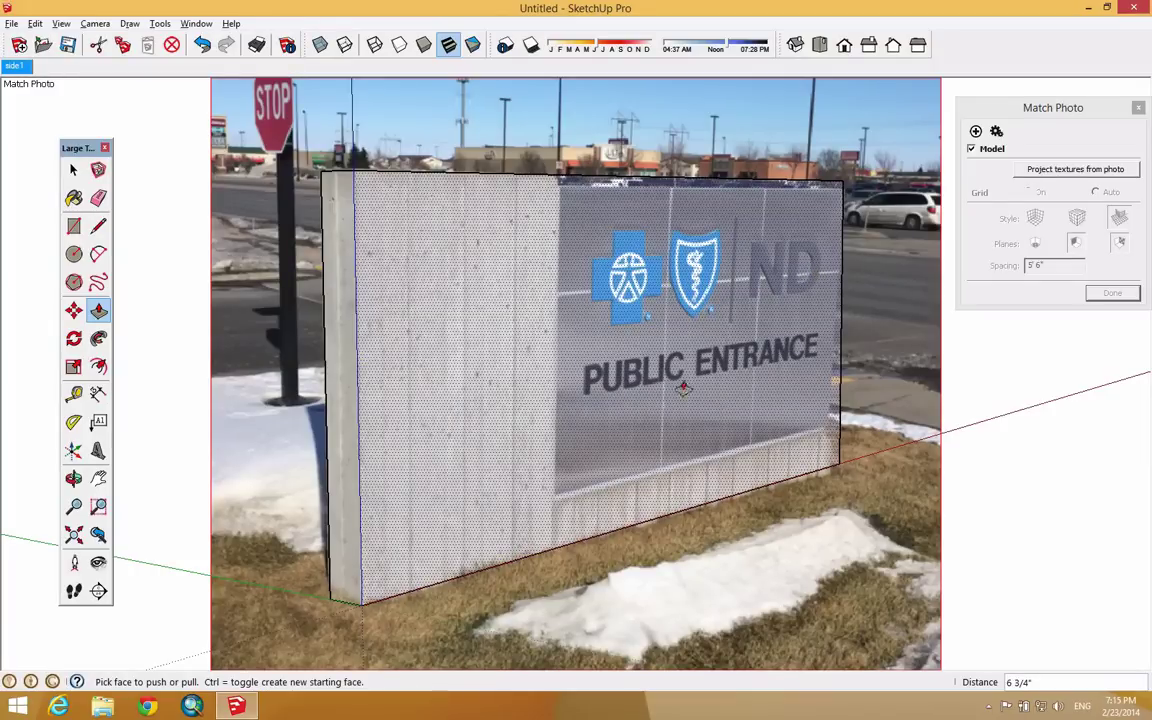
Step: Outline the metal panel on the front face with a vertical line down from the top edge and a line about 9' 1 5/16" long to the far edge
left_click(98, 226)
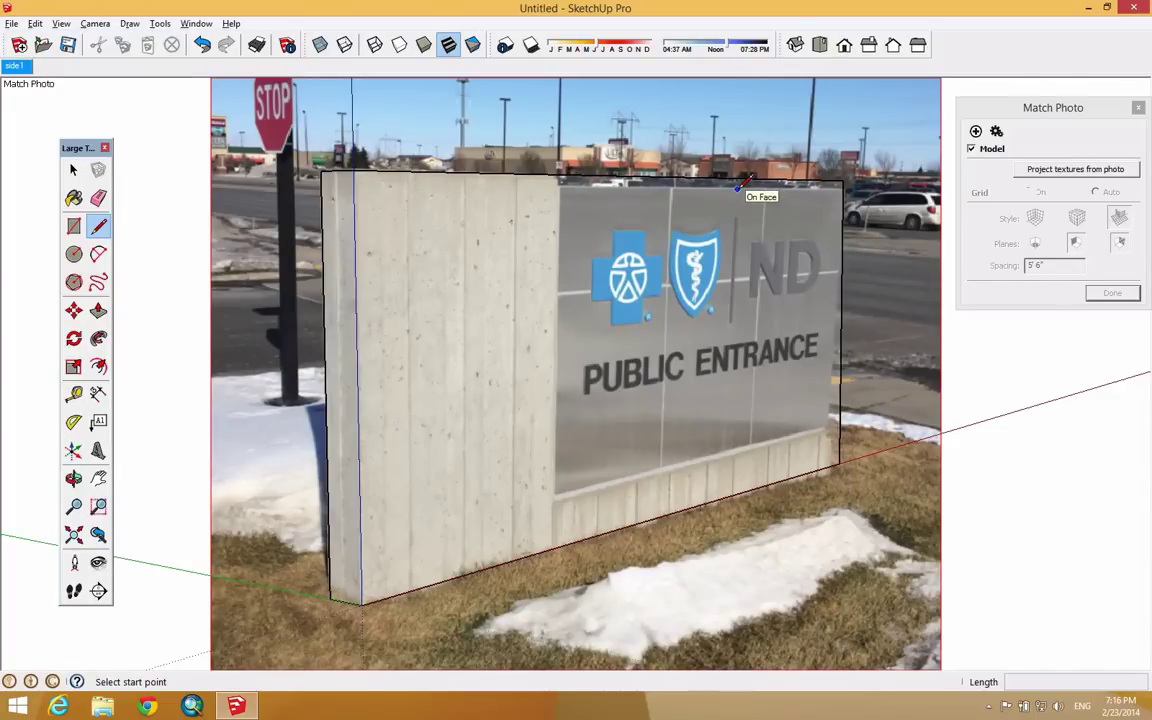
left_click(559, 177)
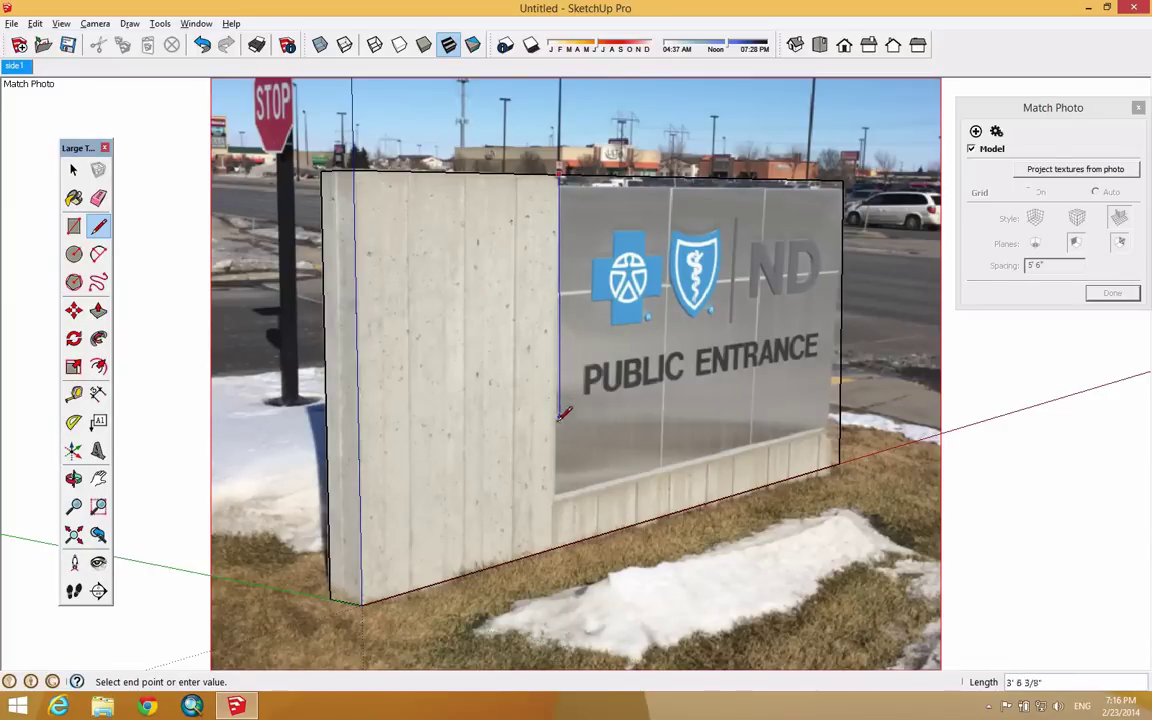
left_click(560, 497)
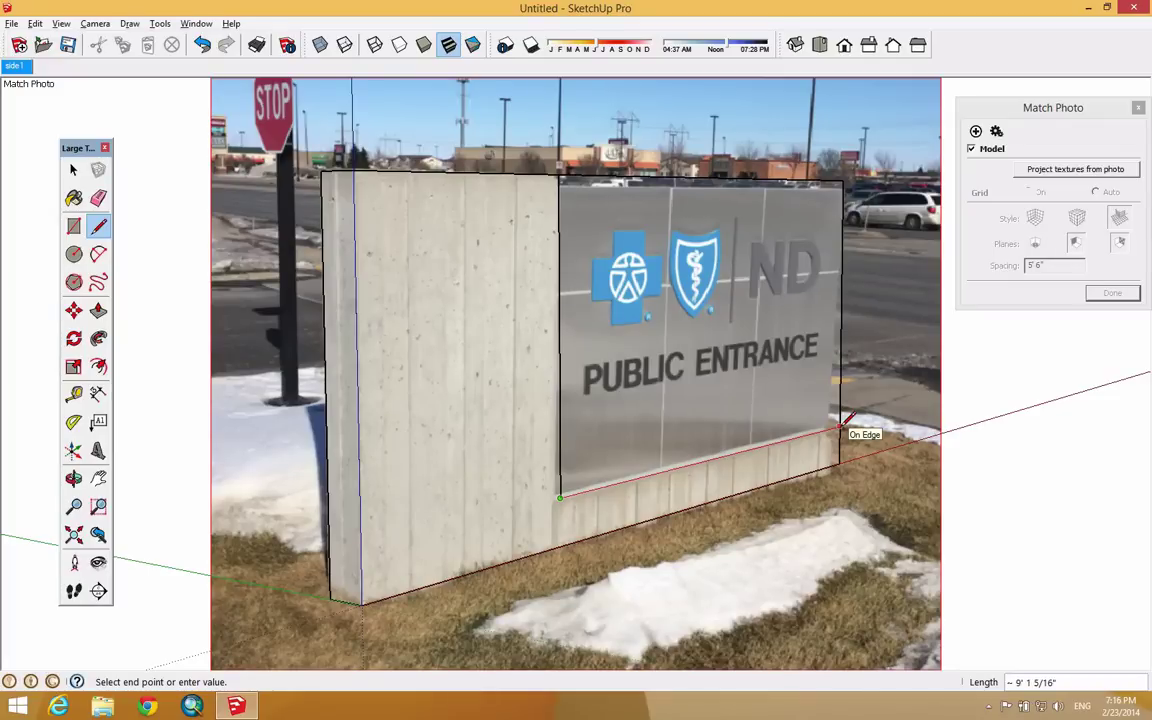
left_click(841, 427)
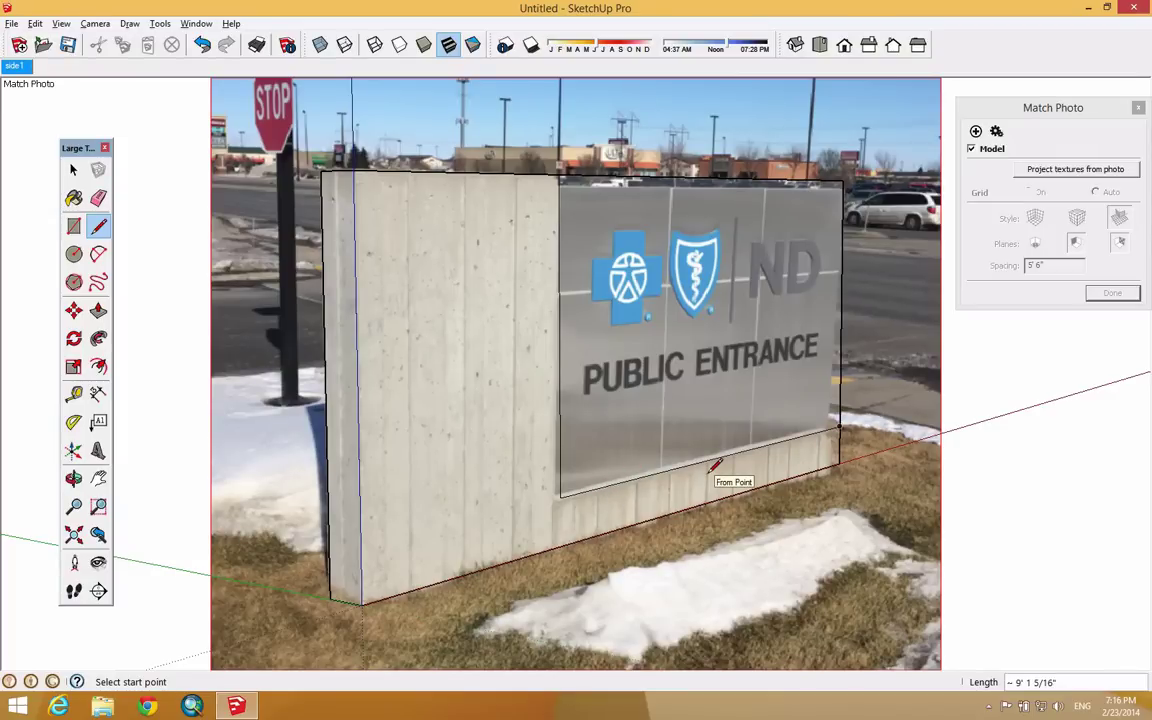
Step: Push the metal panel's face 1" into the wall to recess it from the concrete front
middle_click_drag(764, 381, 89, 438)
mouse_move(62, 411)
left_mouse_down()
mouse_move(267, 424)
mouse_move(789, 293)
mouse_move(761, 442)
mouse_move(500, 450)
mouse_move(216, 499)
mouse_move(123, 478)
left_mouse_up()
key("l")
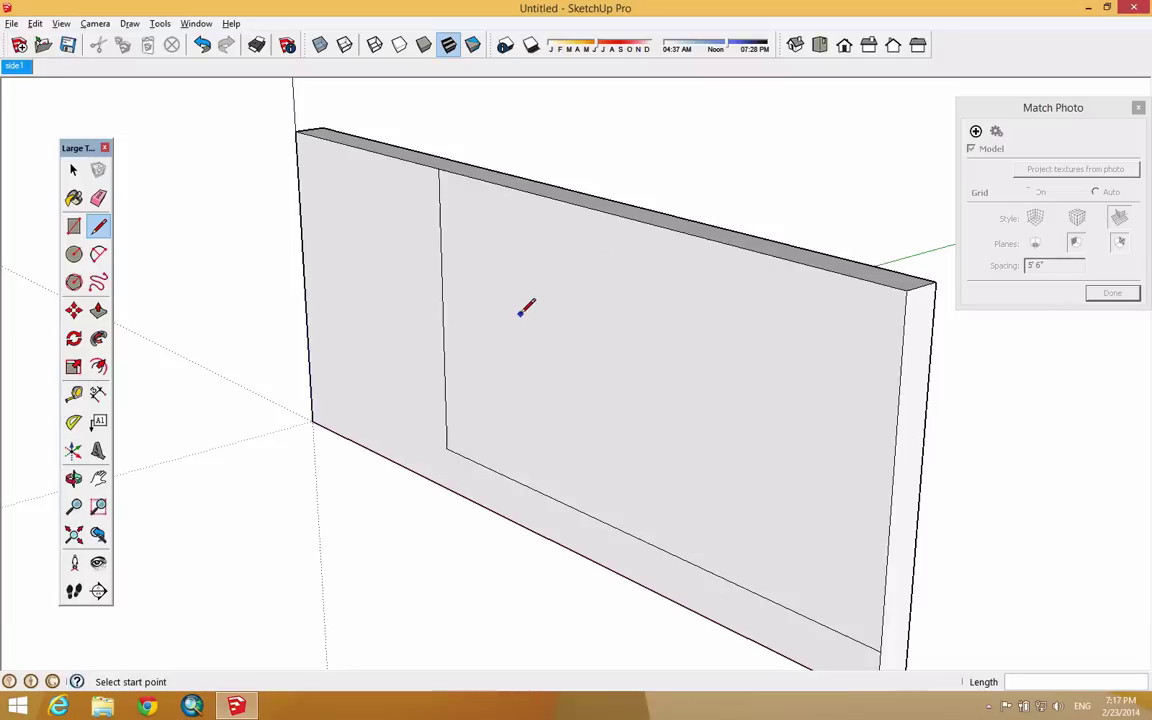
left_click(98, 310)
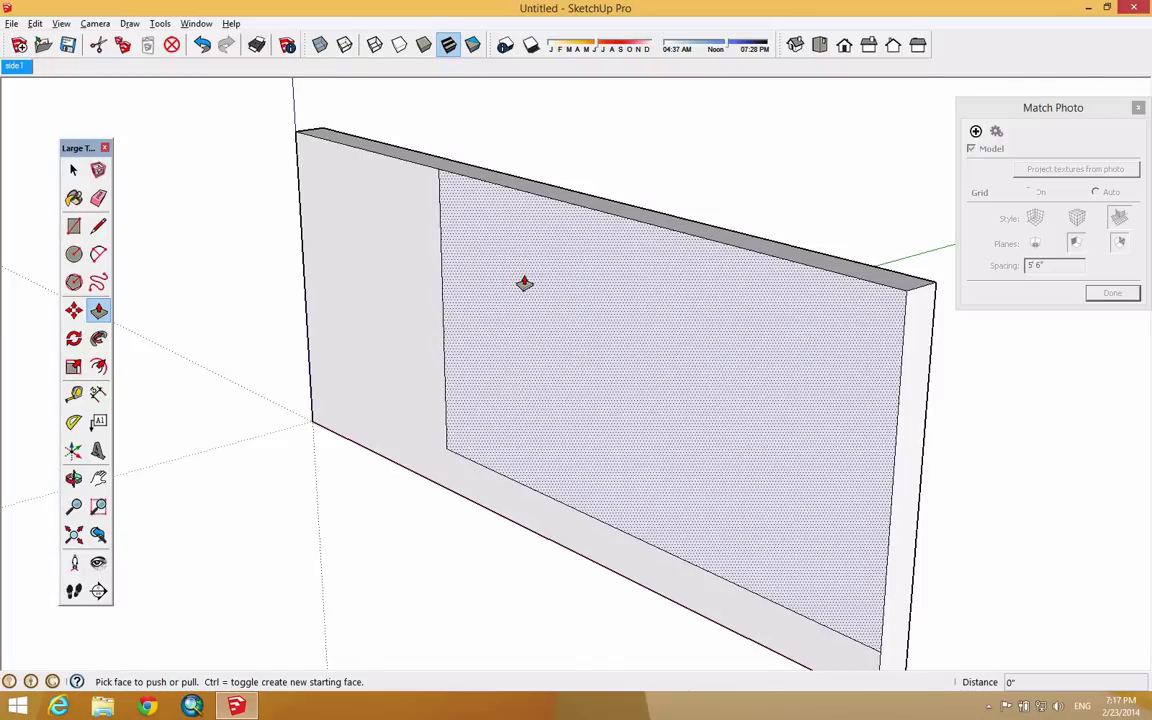
left_click(524, 283)
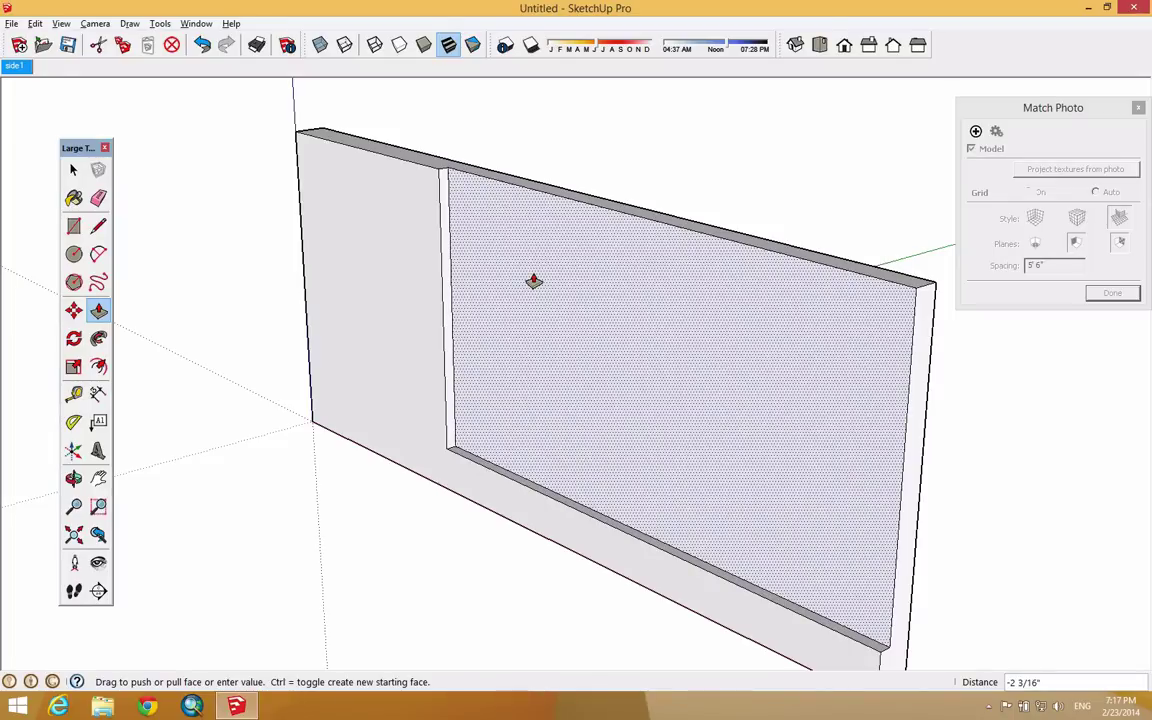
type("1")
key("Return")
middle_click_drag(534, 279, 525, 368)
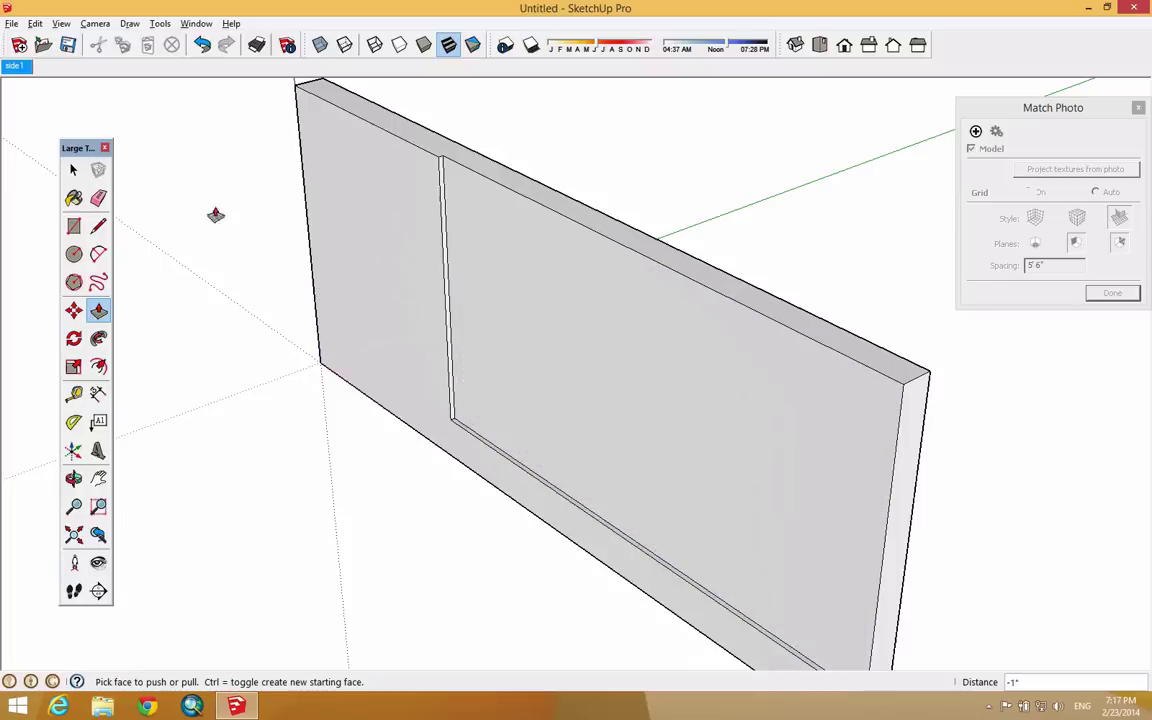
Step: Copy the recessed panel face 5 3/4" through the wall's thickness onto the back side, snapping to the rear corner
left_click(75, 171)
left_click(548, 240)
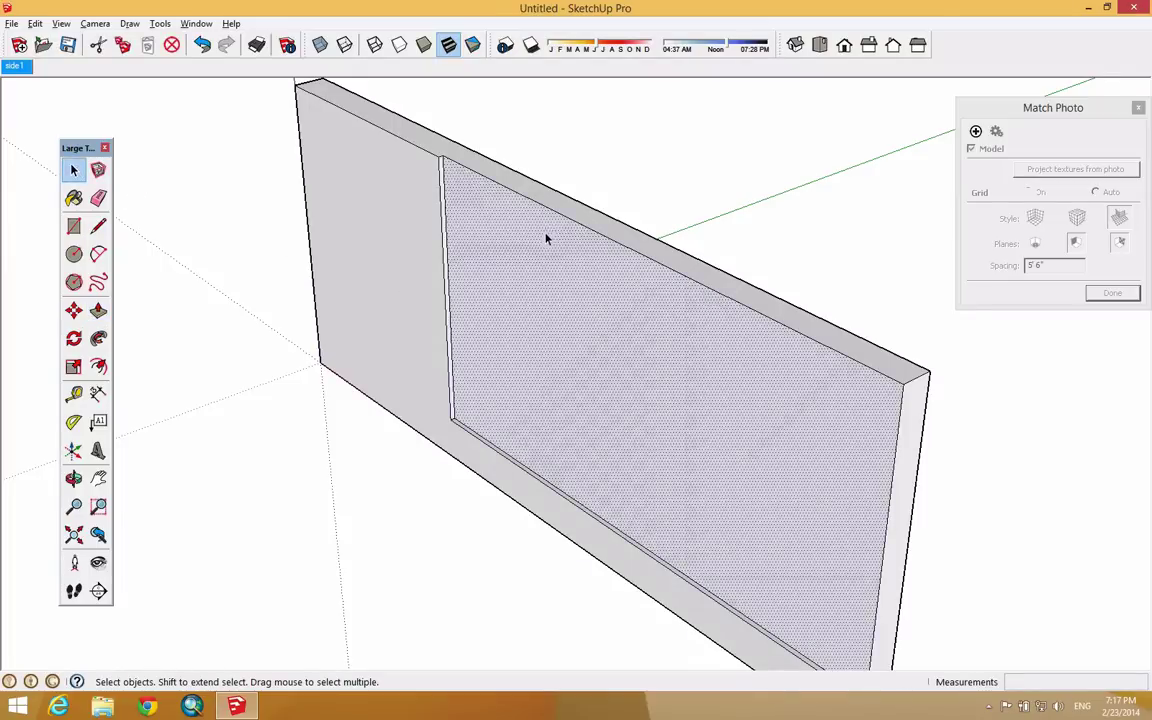
middle_click_drag(788, 427, 707, 419)
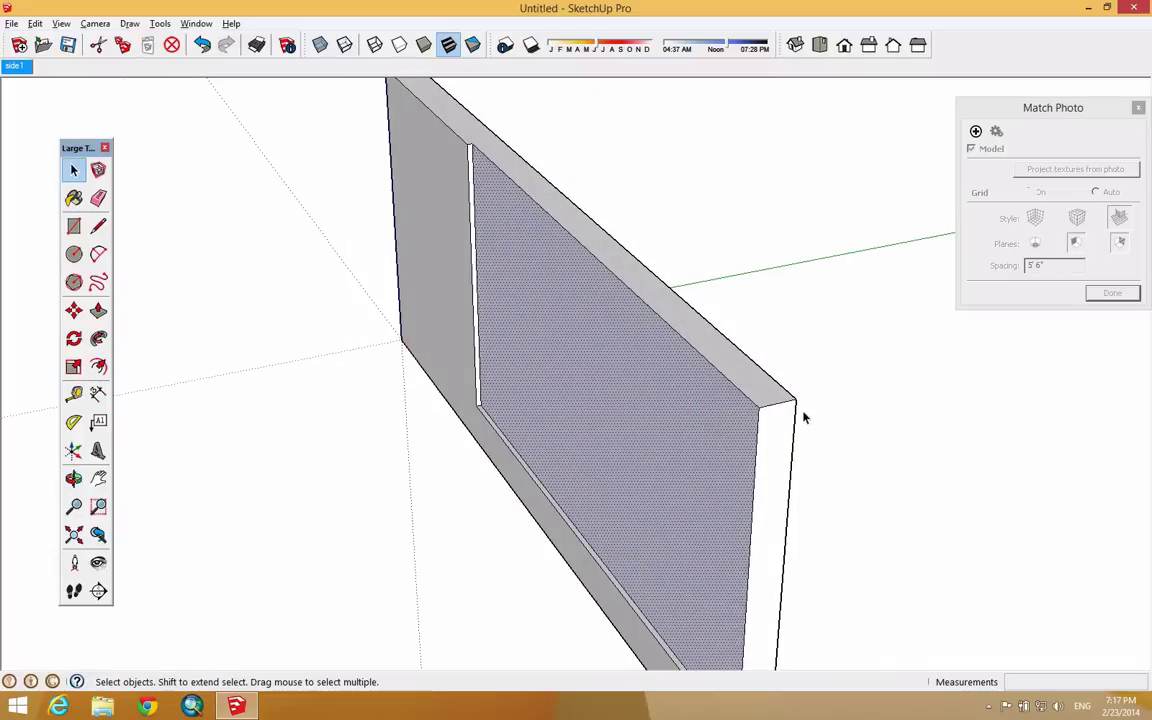
left_click(74, 311)
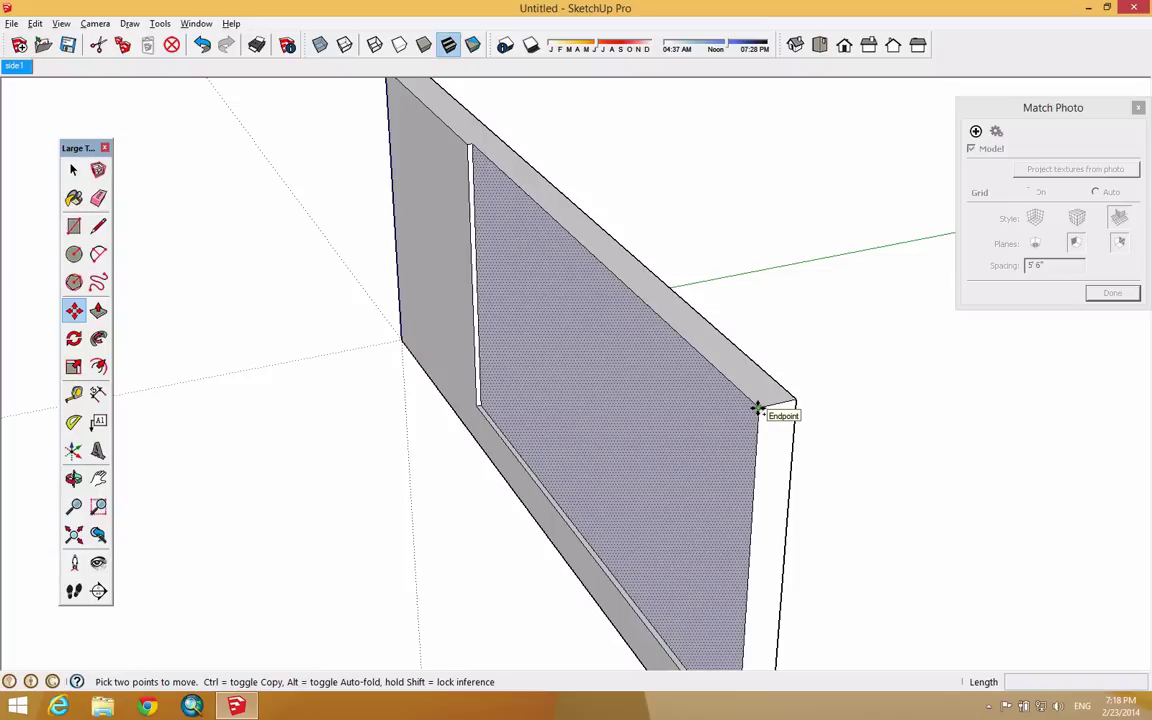
left_click(758, 408)
key("ctrl")
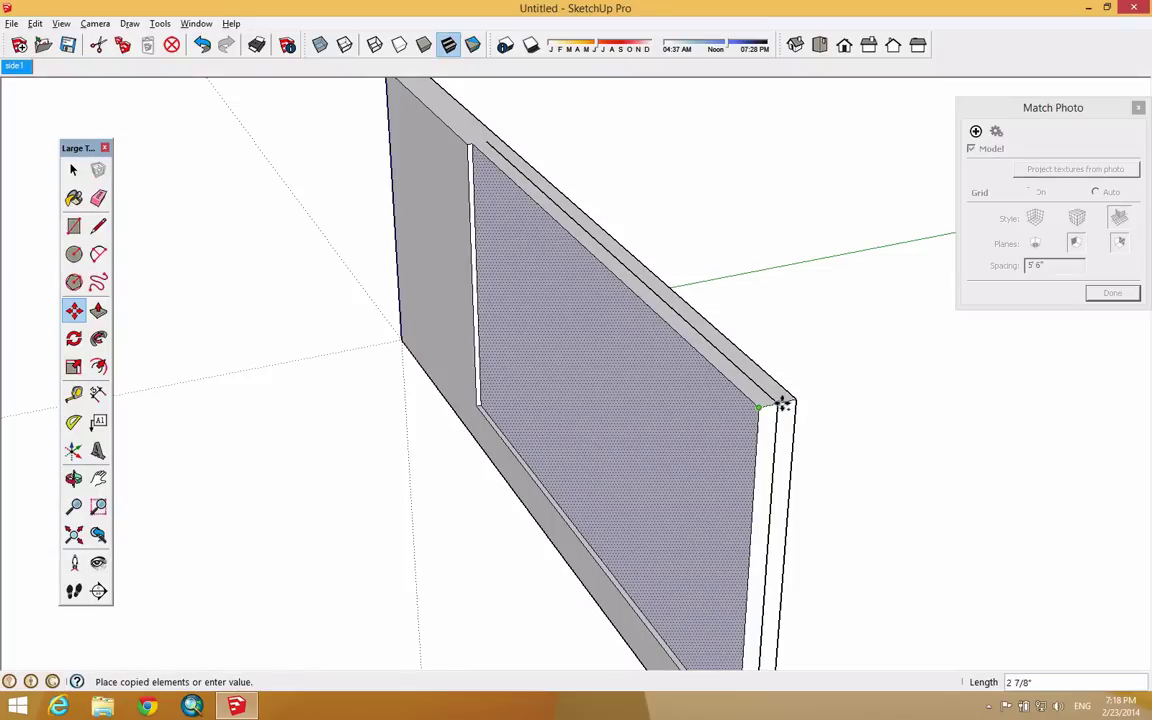
left_click(793, 399)
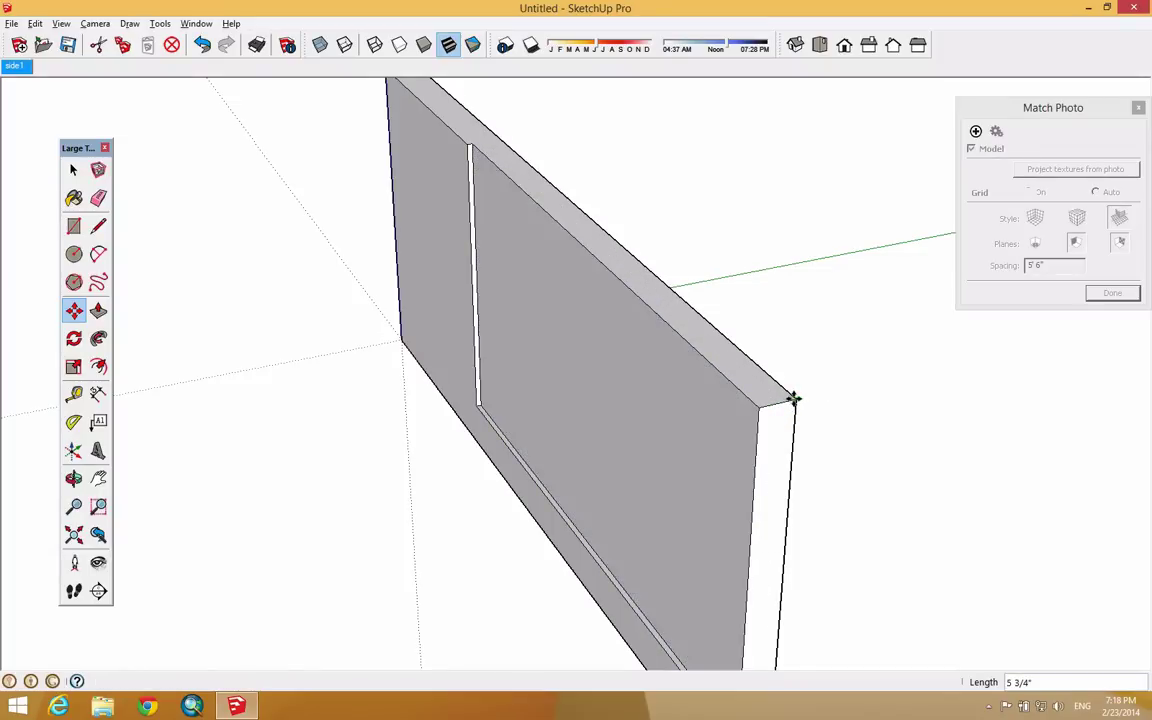
Step: Recess the copied panel face on the back side by repeating the 1" Push/Pull
middle_click_drag(866, 383, 403, 298)
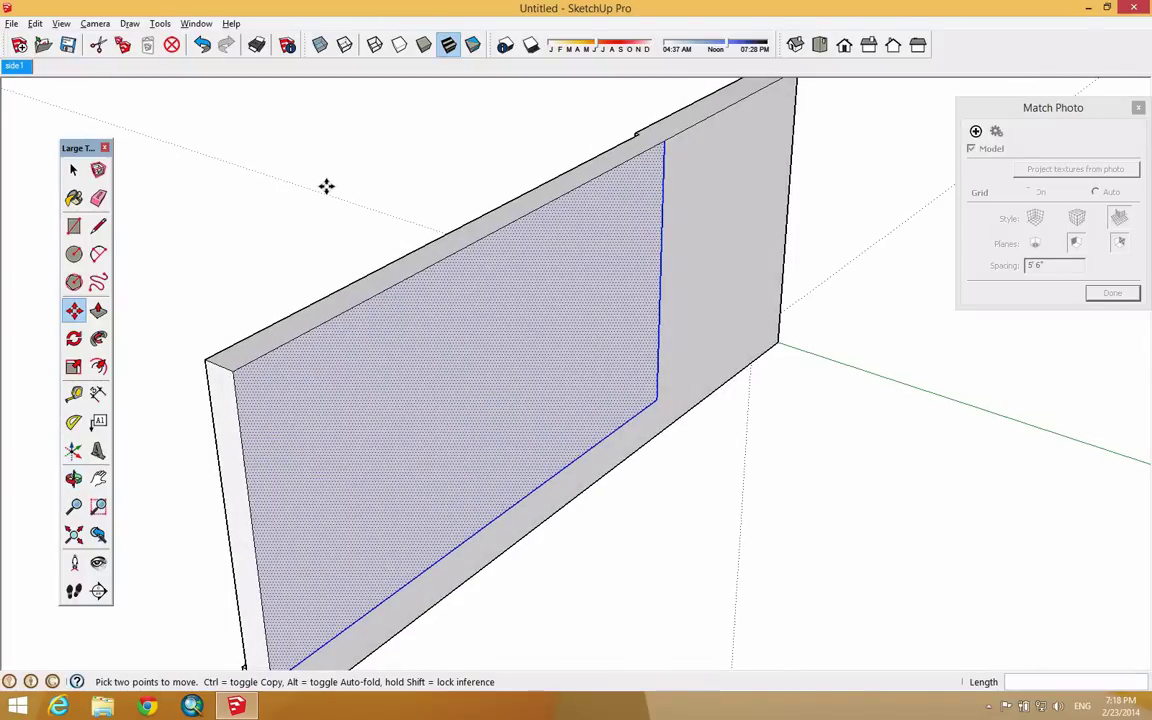
left_click(98, 311)
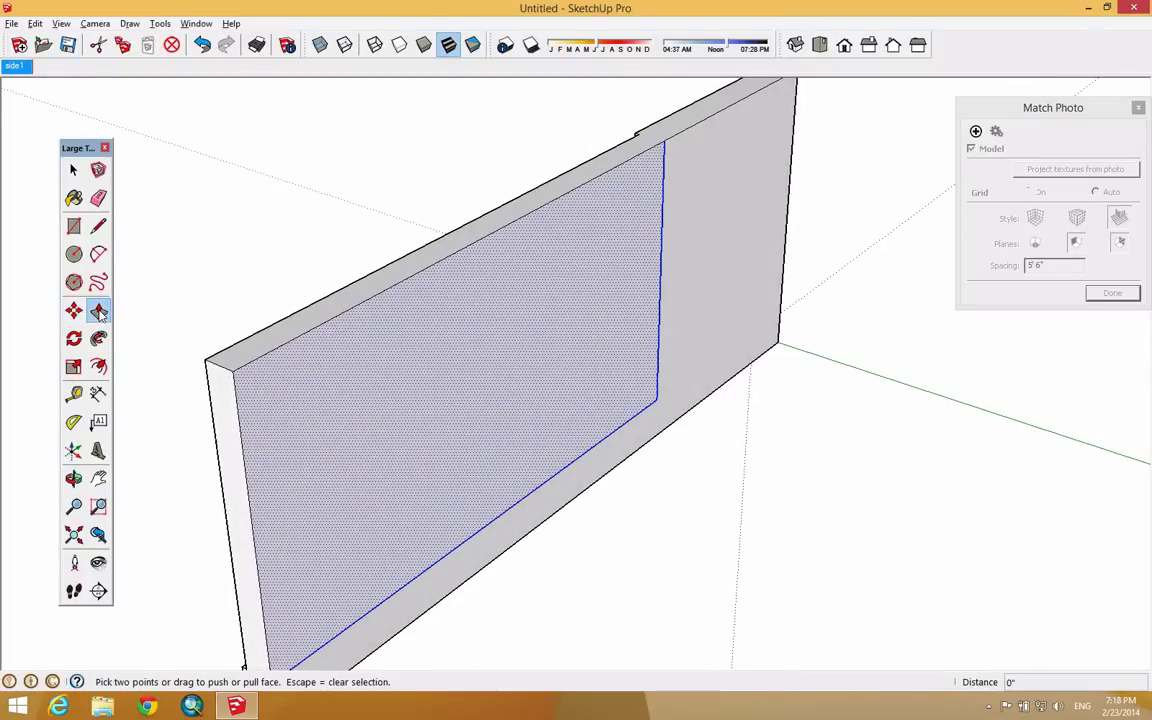
double_click(485, 345)
middle_click_drag(485, 345, 643, 321)
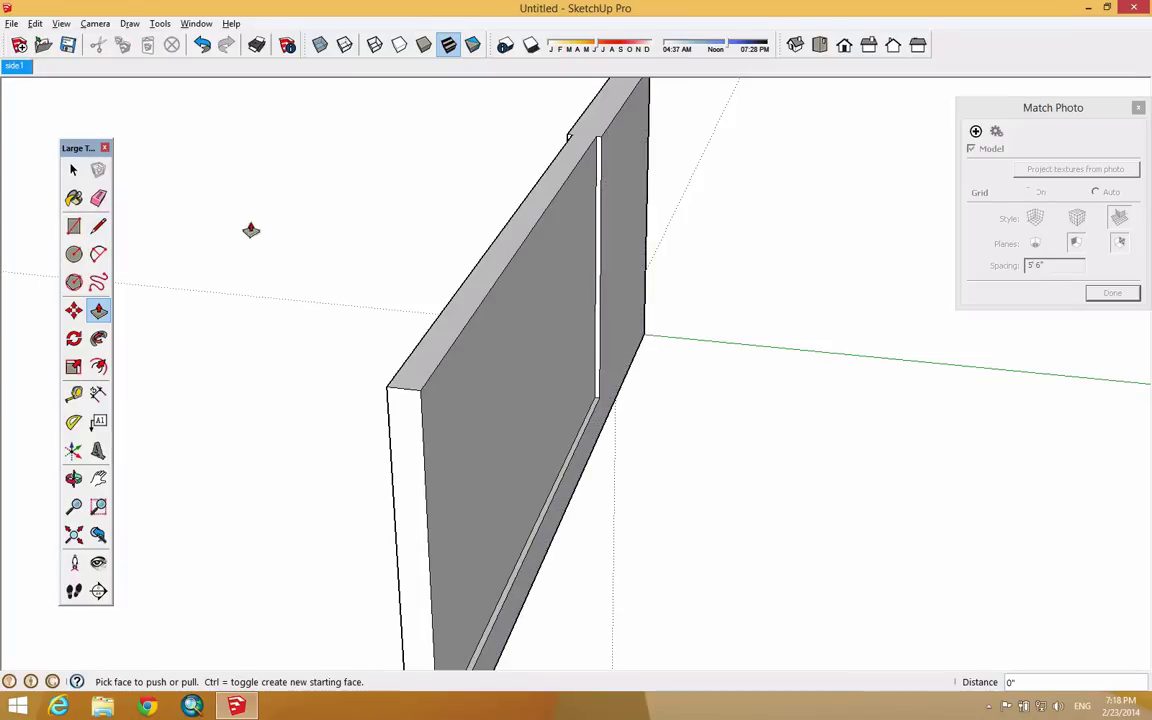
Step: Split the wall's top face with a 4 3/4" line joining the front and back recess corners beside the pillar
key("o")
left_click_drag(376, 267, 801, 273)
key("p")
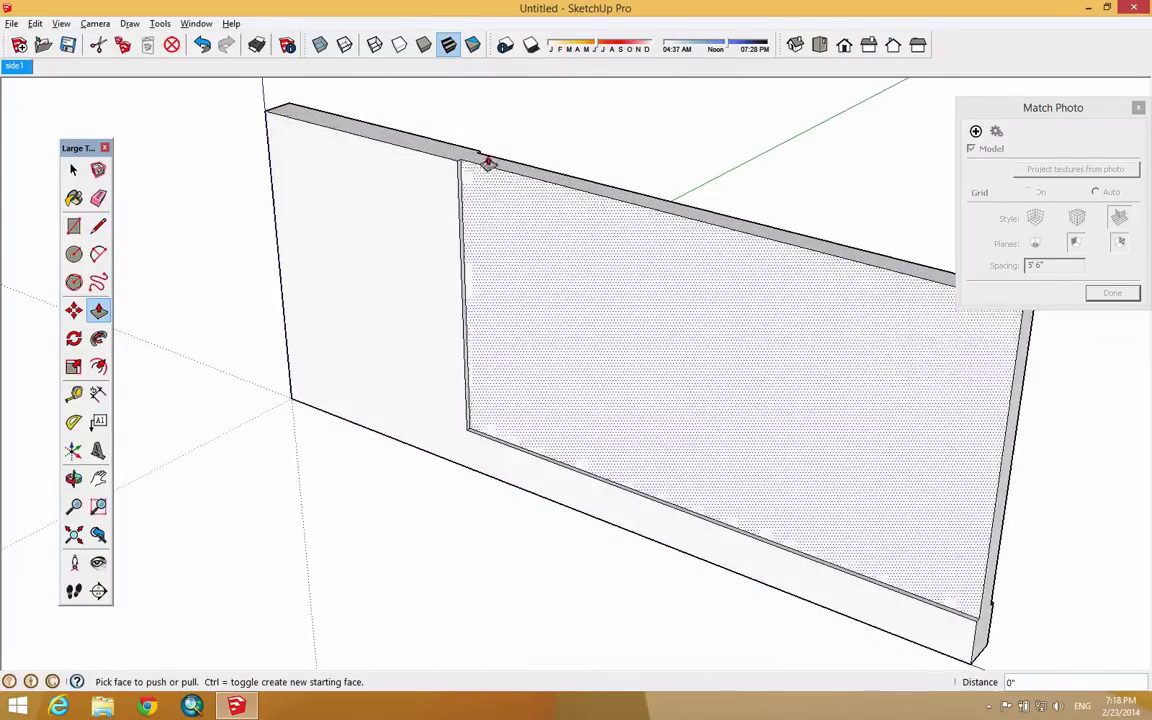
left_click(98, 227)
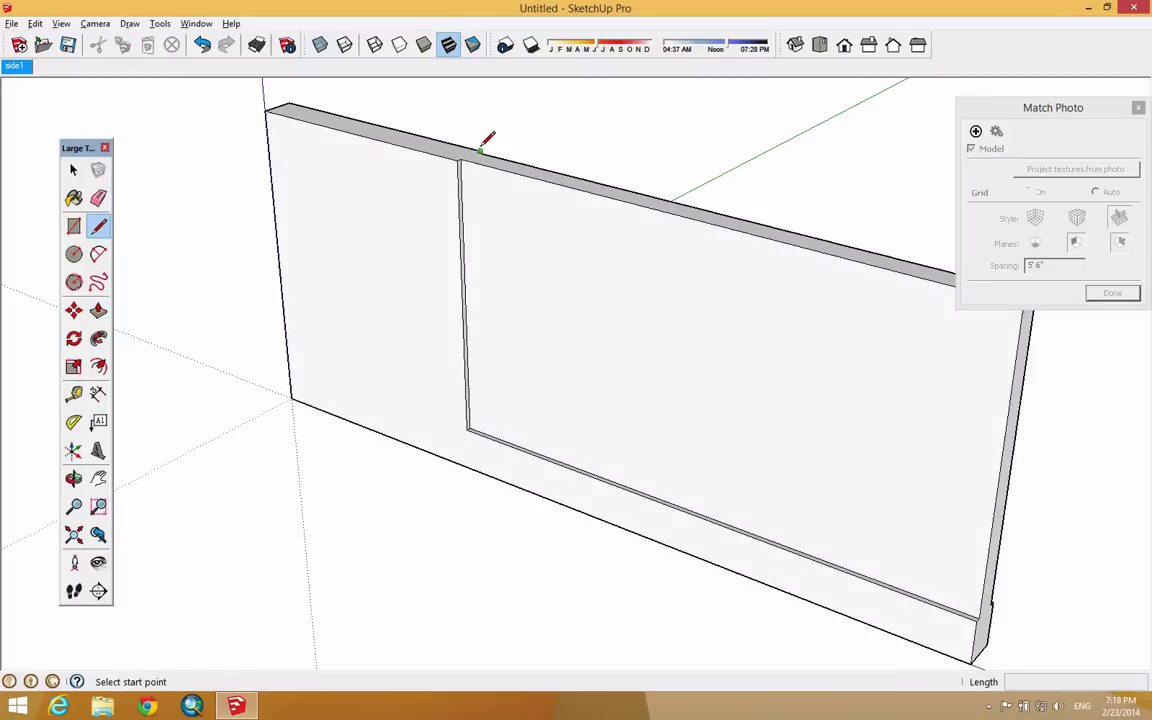
scroll(479, 147, "up", 5)
scroll(479, 150, "up", 4)
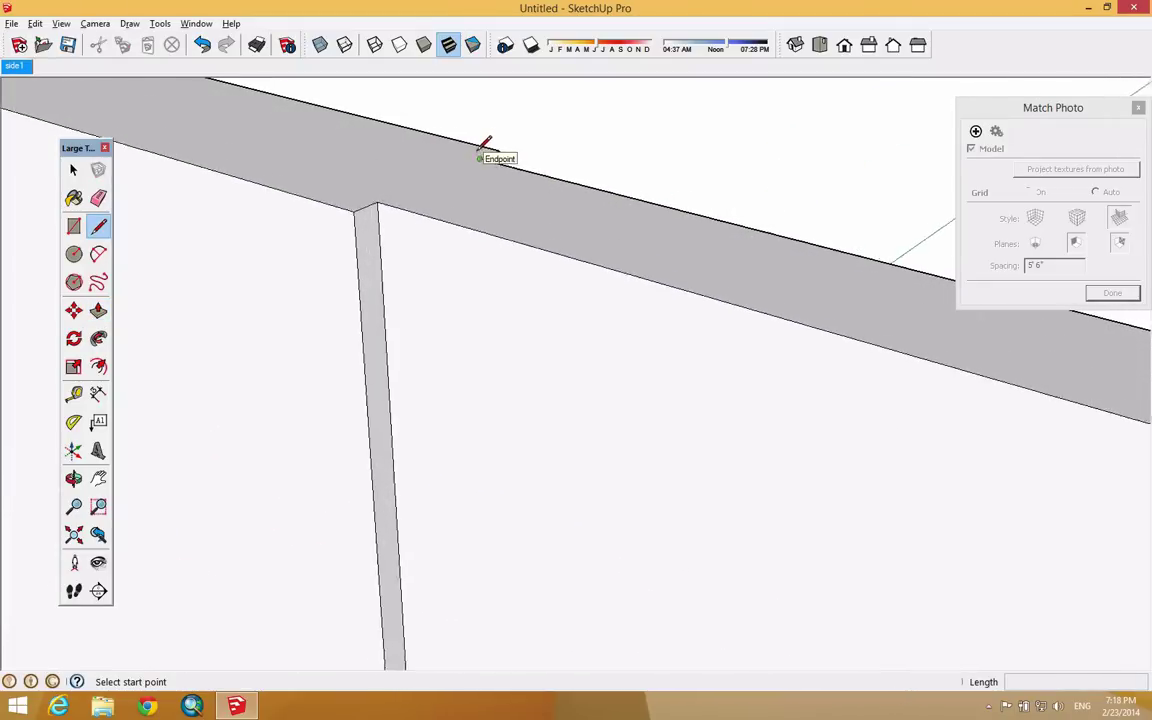
left_click(366, 208)
left_click(483, 160)
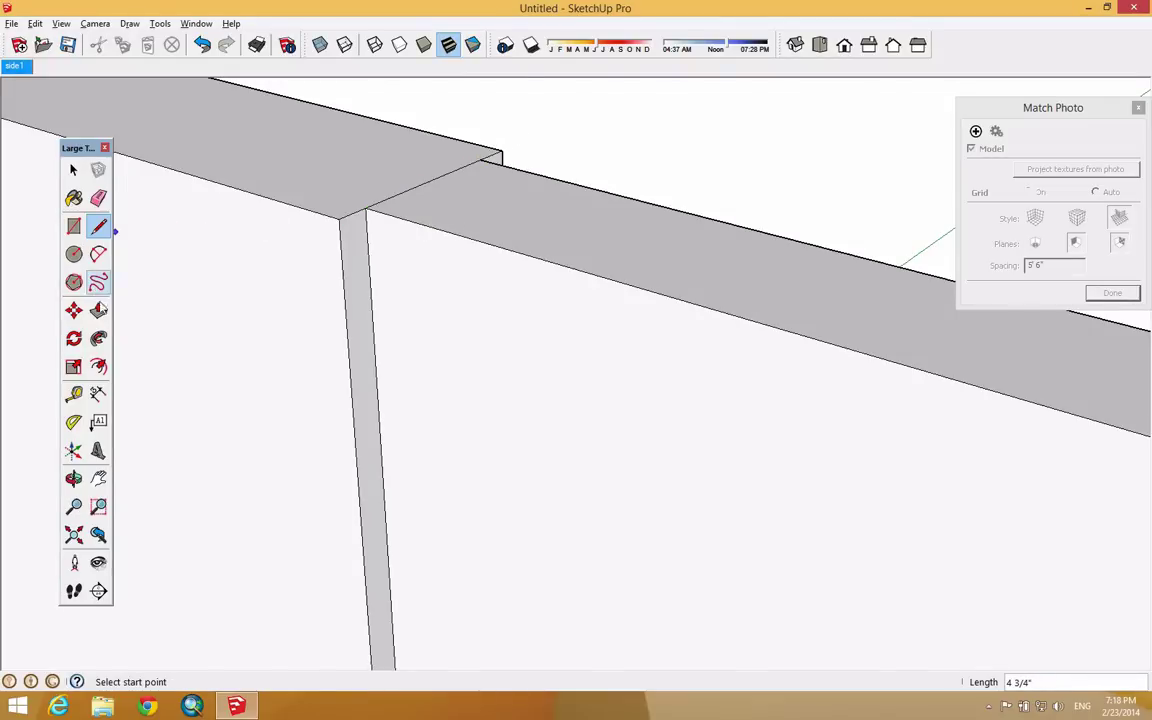
left_click(98, 310)
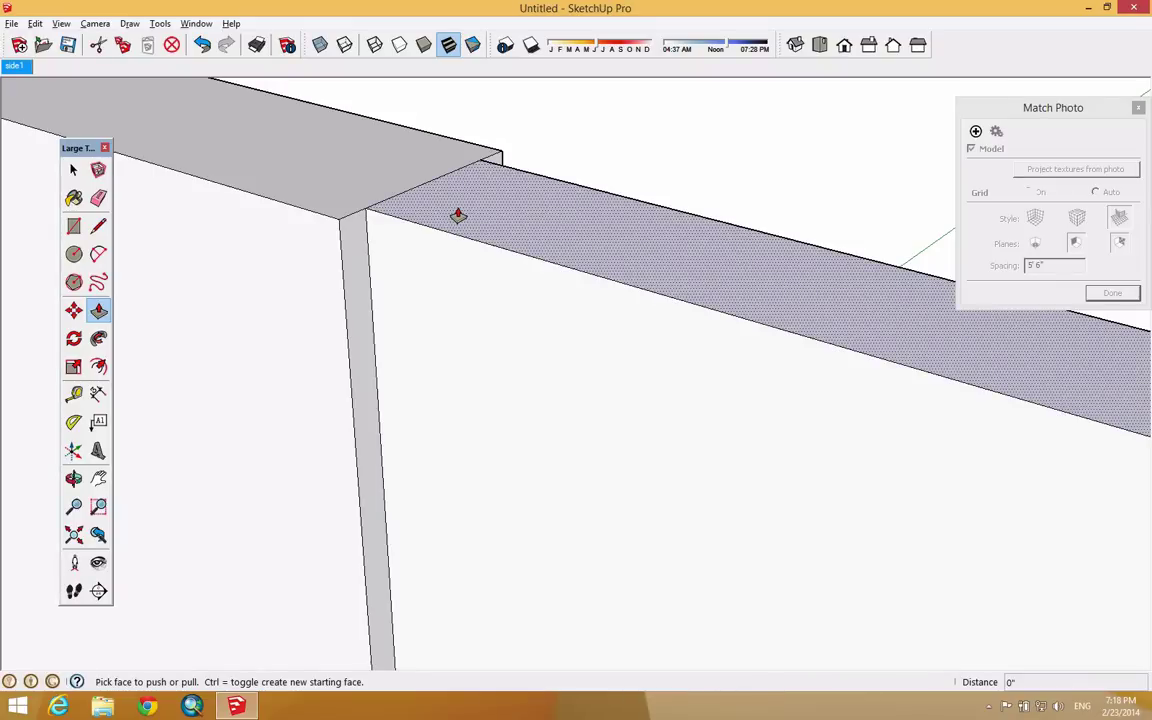
left_click(544, 206)
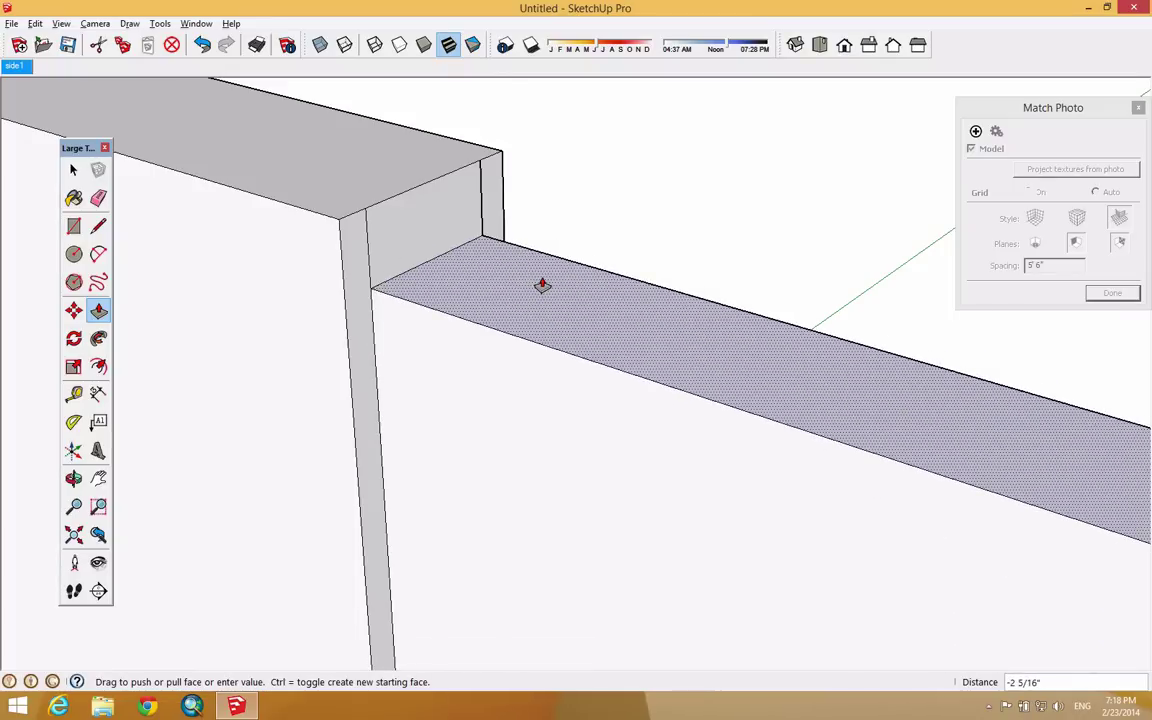
key("Escape")
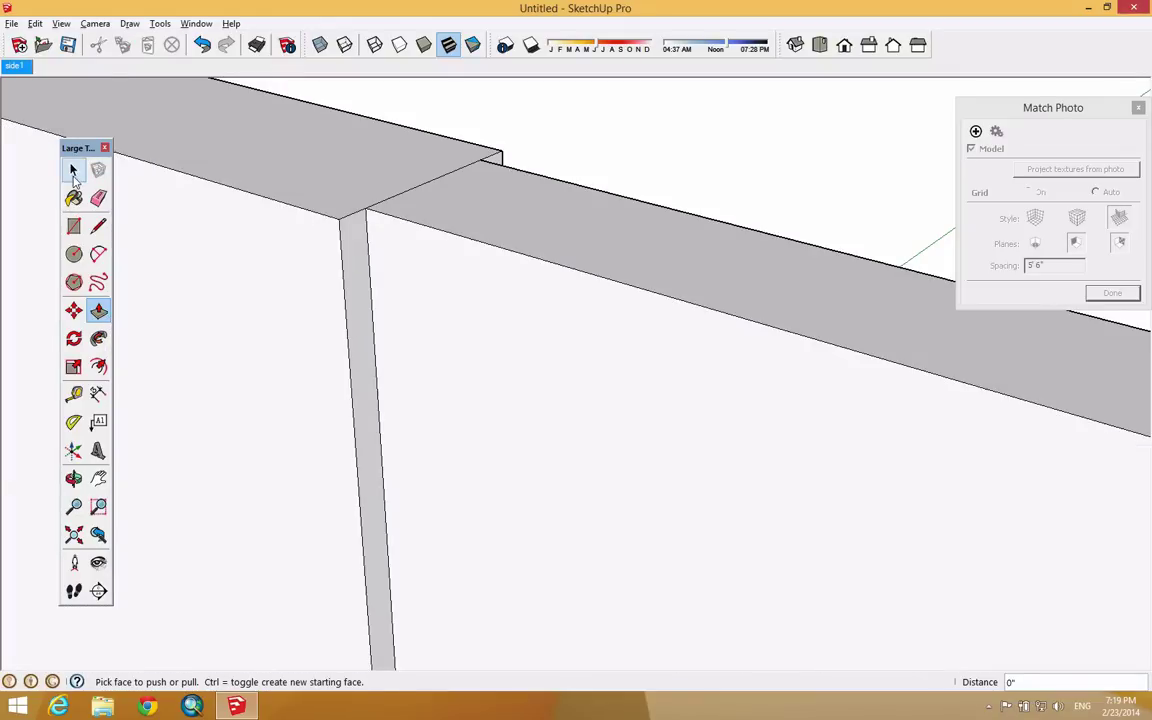
Step: Select the panel's top face, restore the side1 photo scene and push the face down 2" to match the photo's panel top
left_click(73, 172)
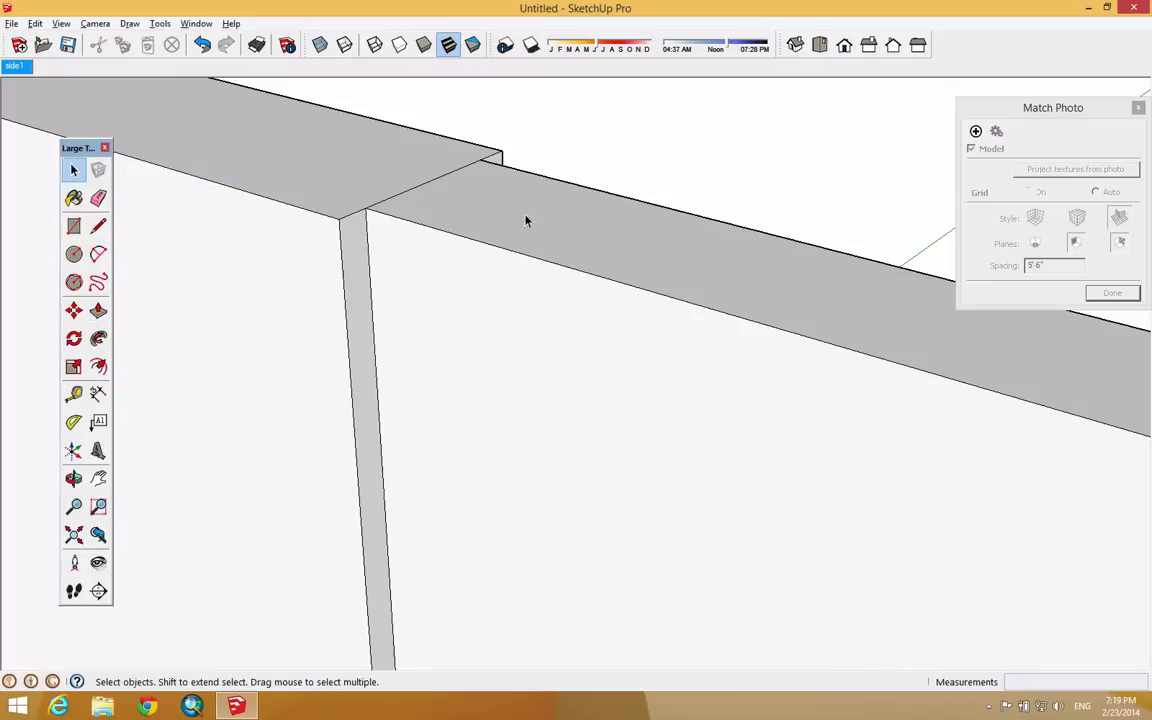
left_click(560, 208)
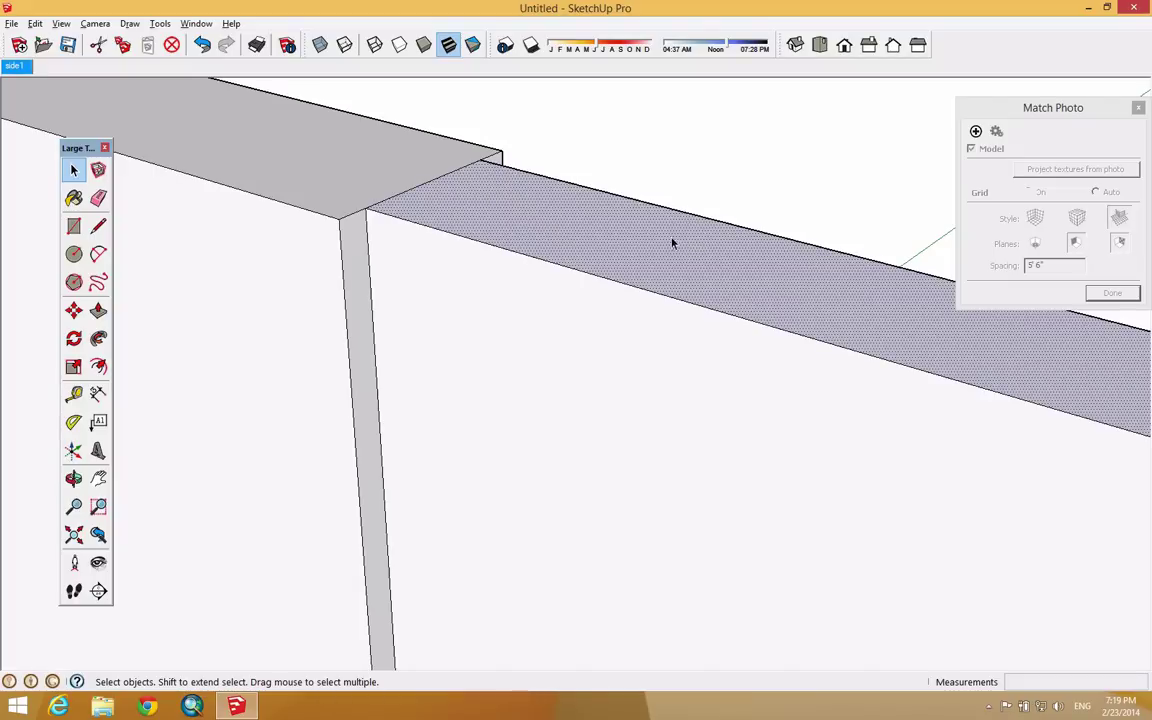
left_click(16, 66)
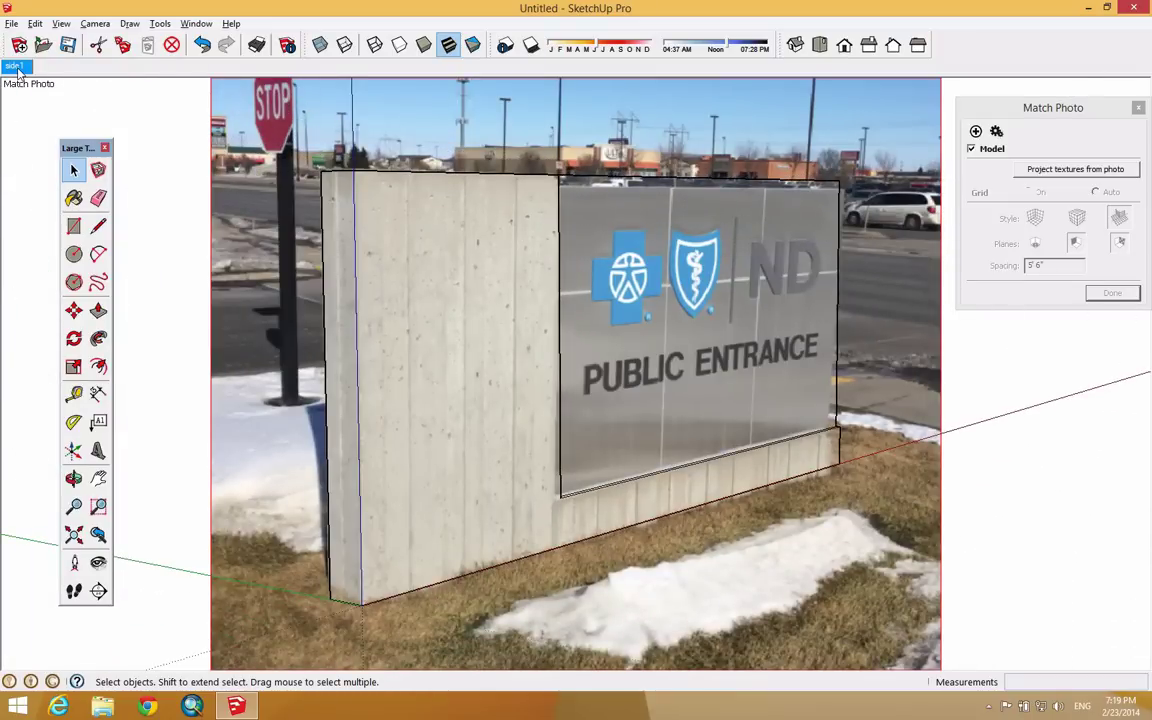
left_click(97, 311)
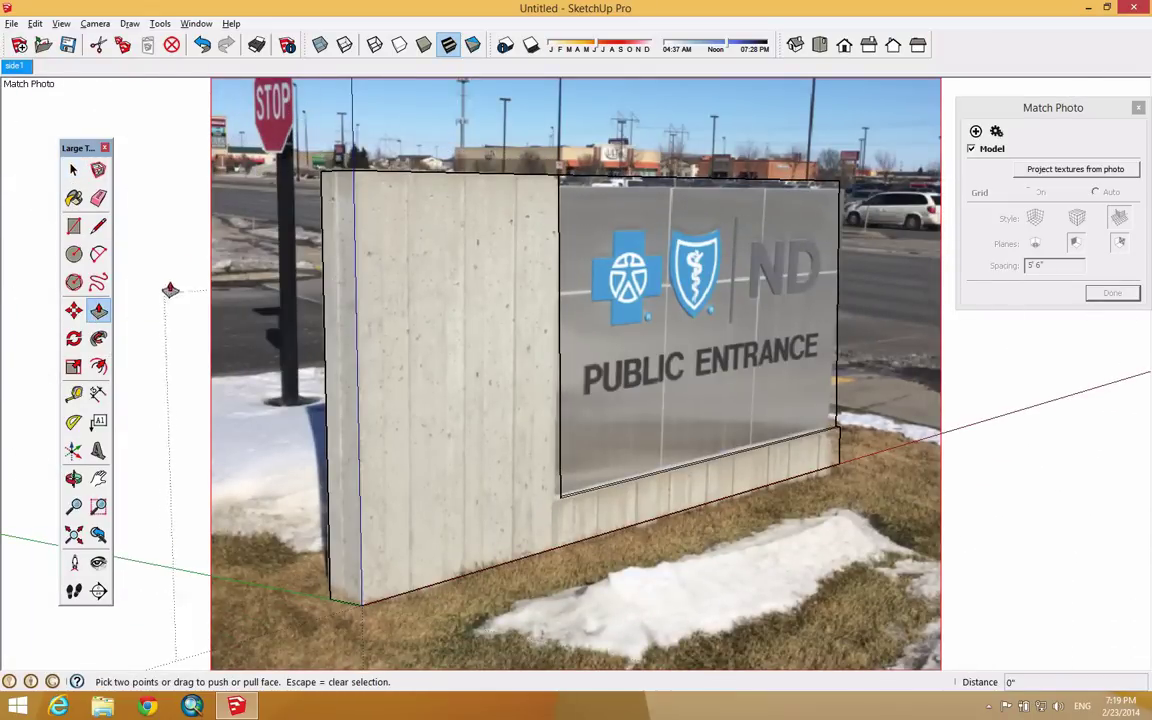
left_click(175, 194)
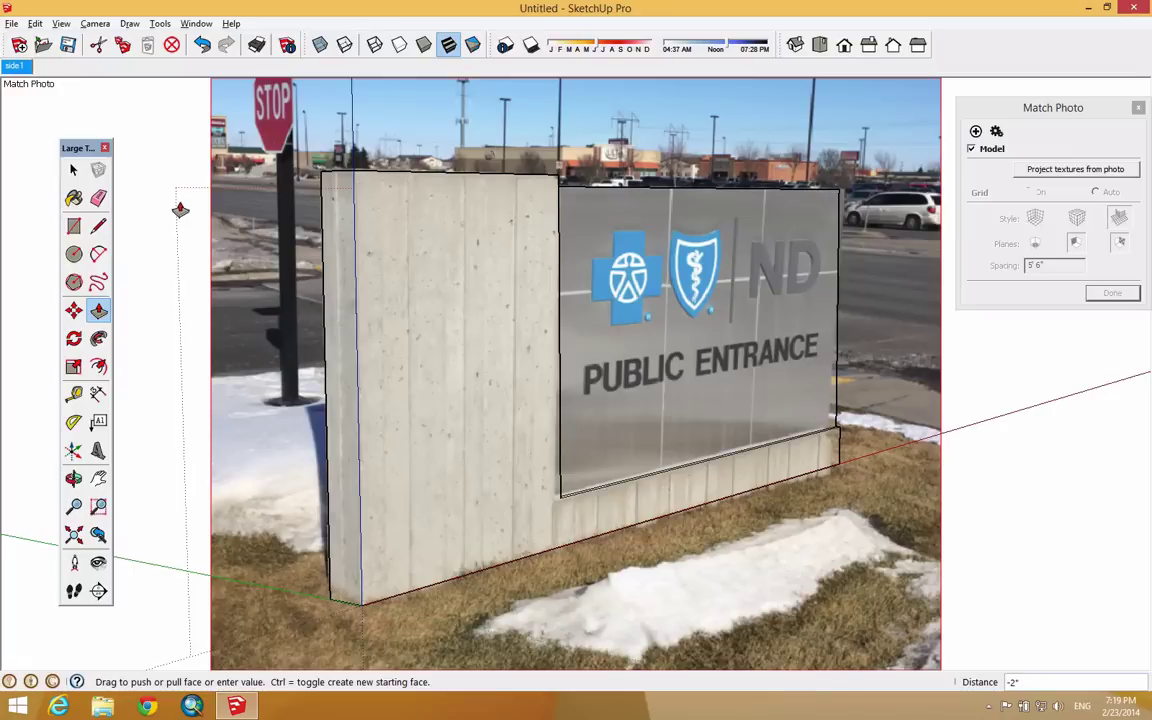
left_click(180, 210)
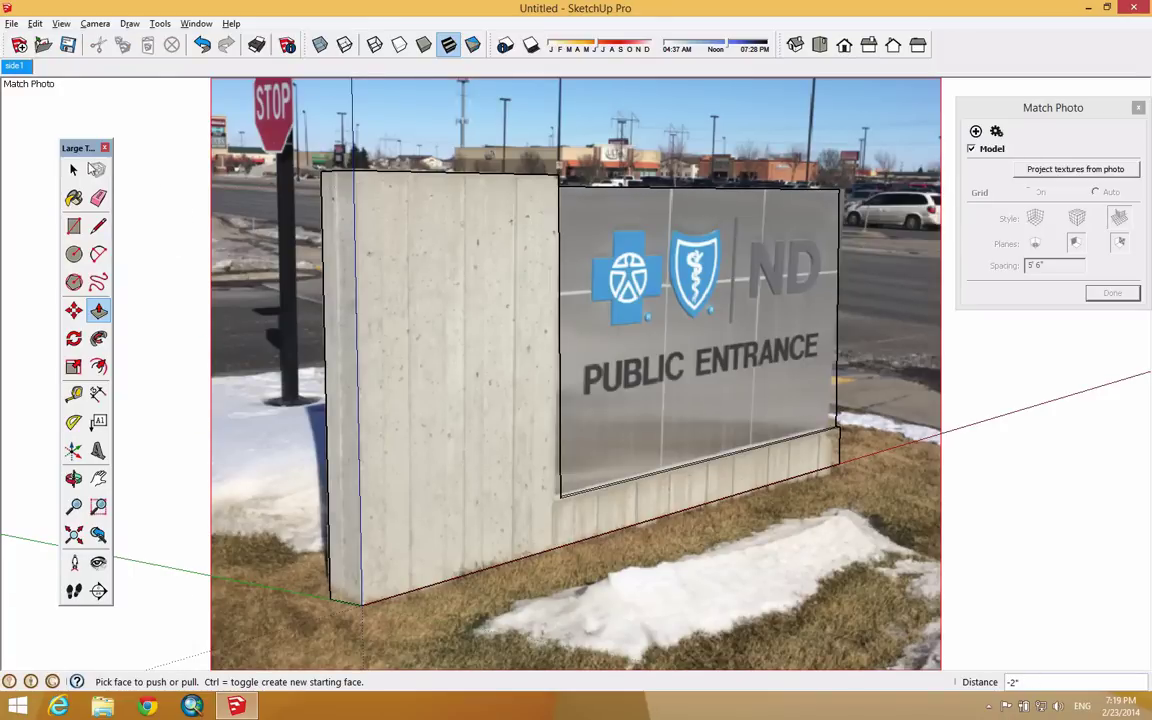
Step: Project the photo onto the pillar's narrow side face and check the texture from outside the matched view
left_click(76, 171)
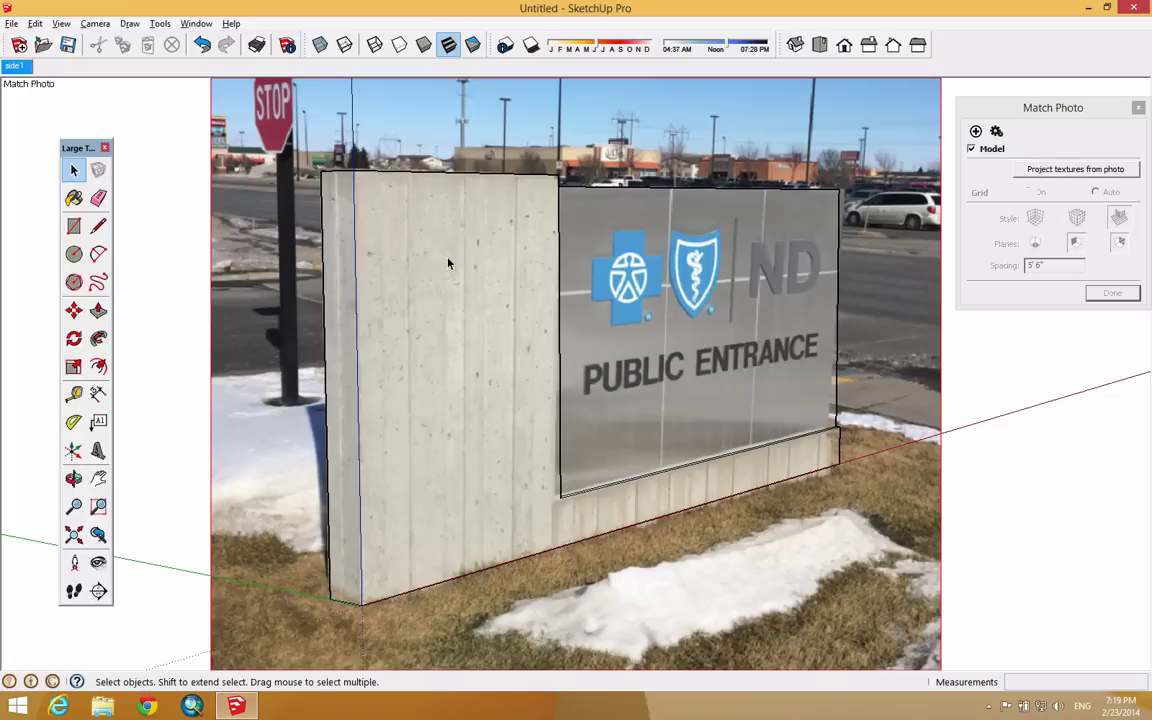
right_click(345, 253)
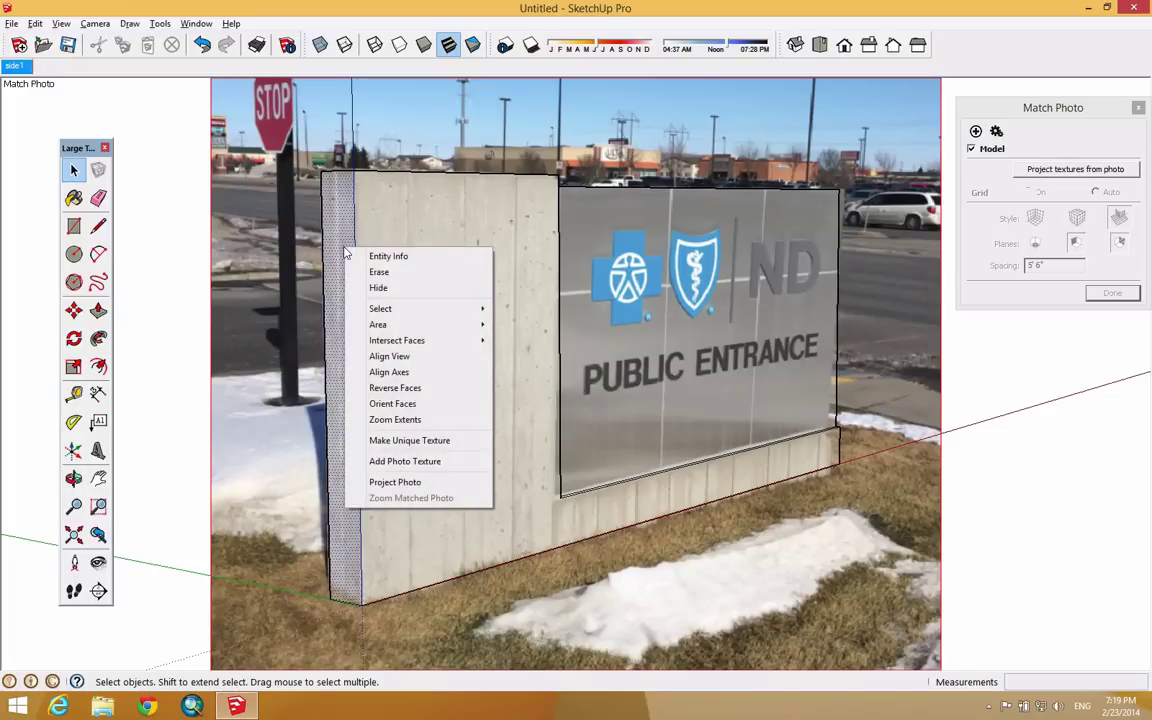
left_click(426, 484)
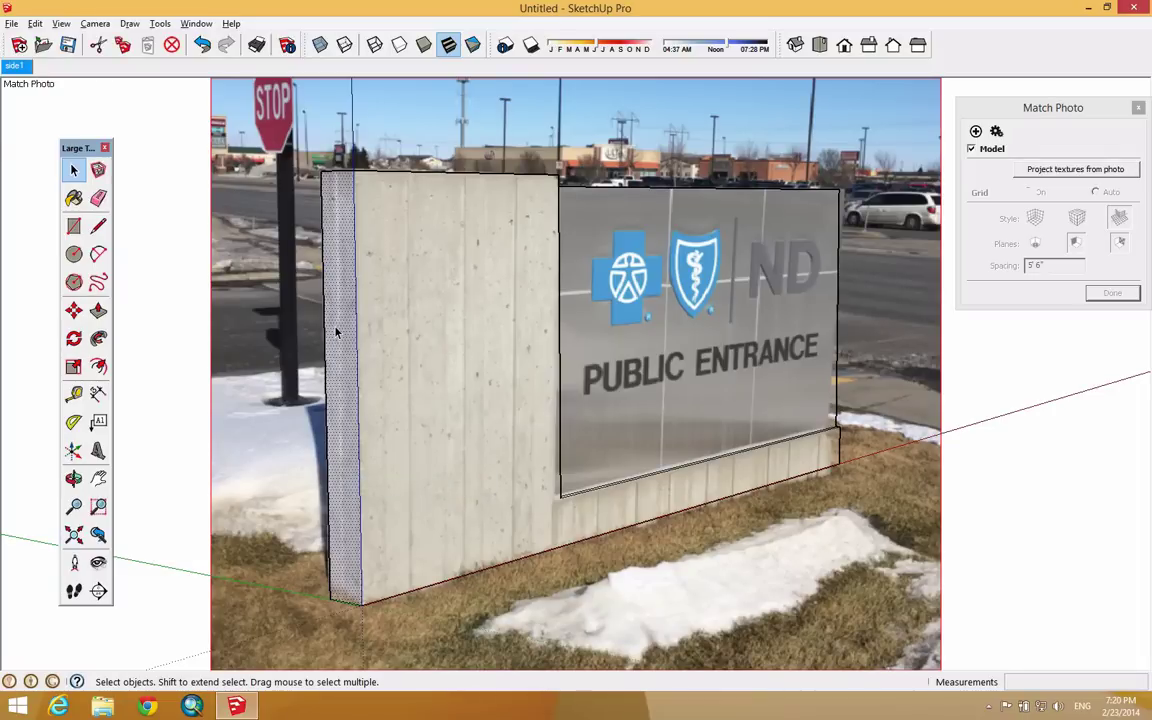
key("o")
left_click_drag(334, 329, 303, 380)
key("space")
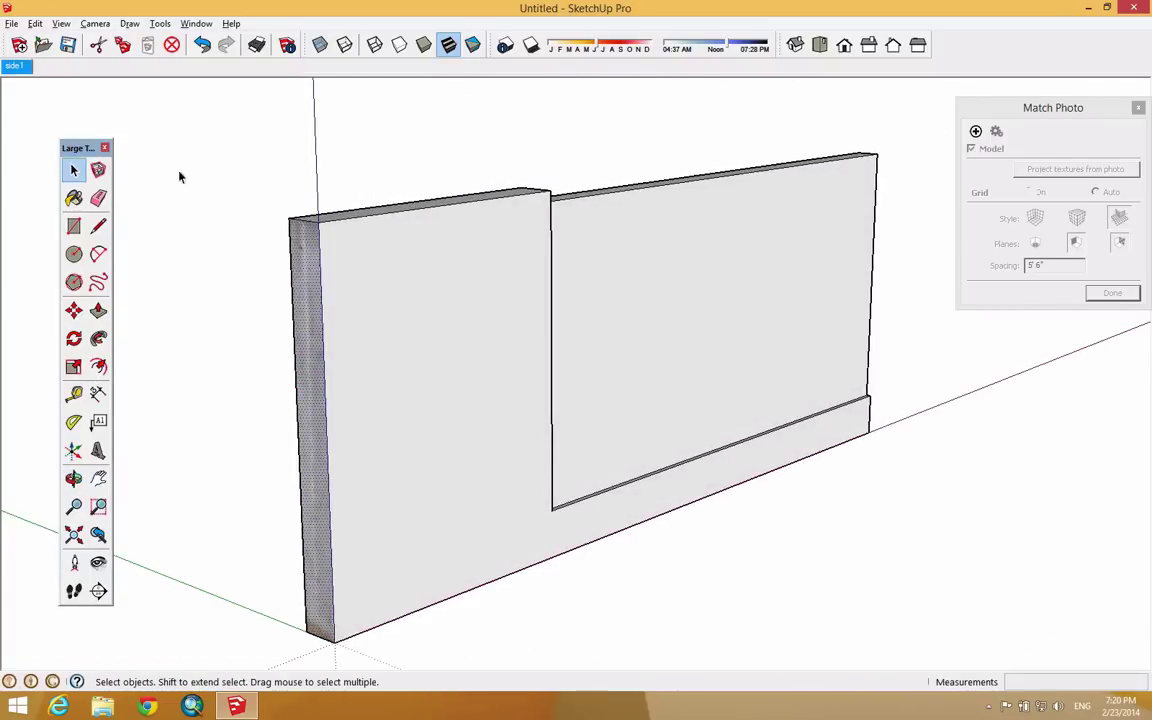
Step: Restore the side1 photo scene and project the photo onto the front concrete face of the pillar and base
left_click(24, 67)
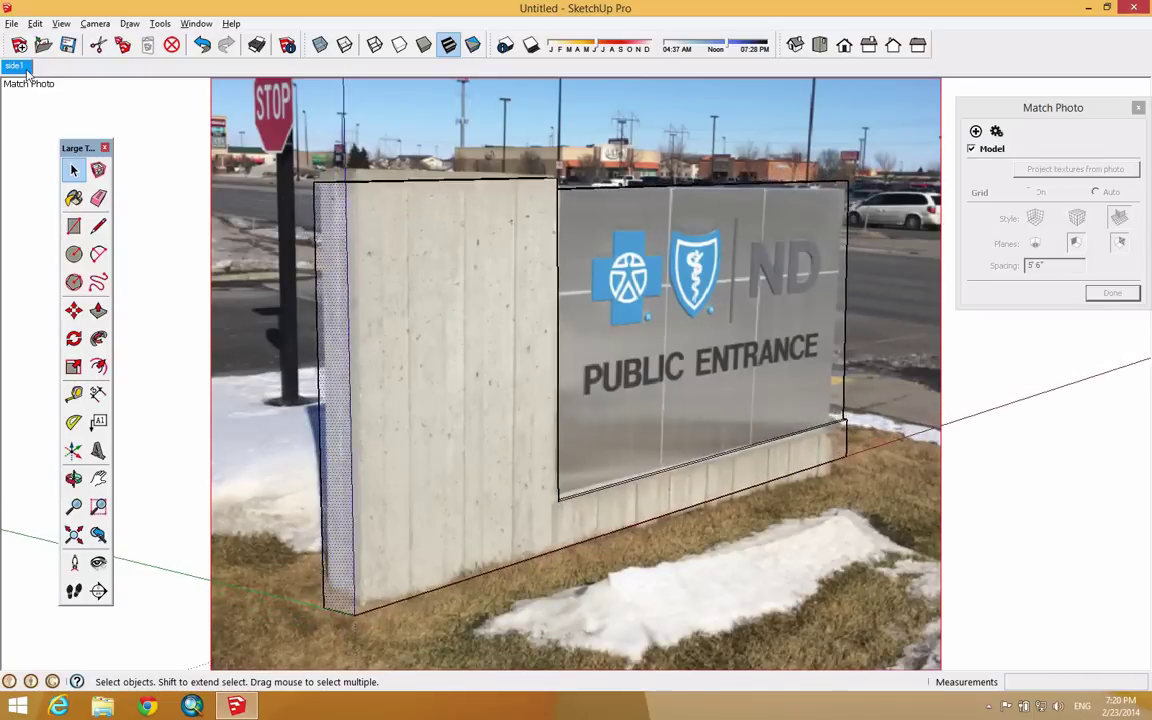
right_click(464, 297)
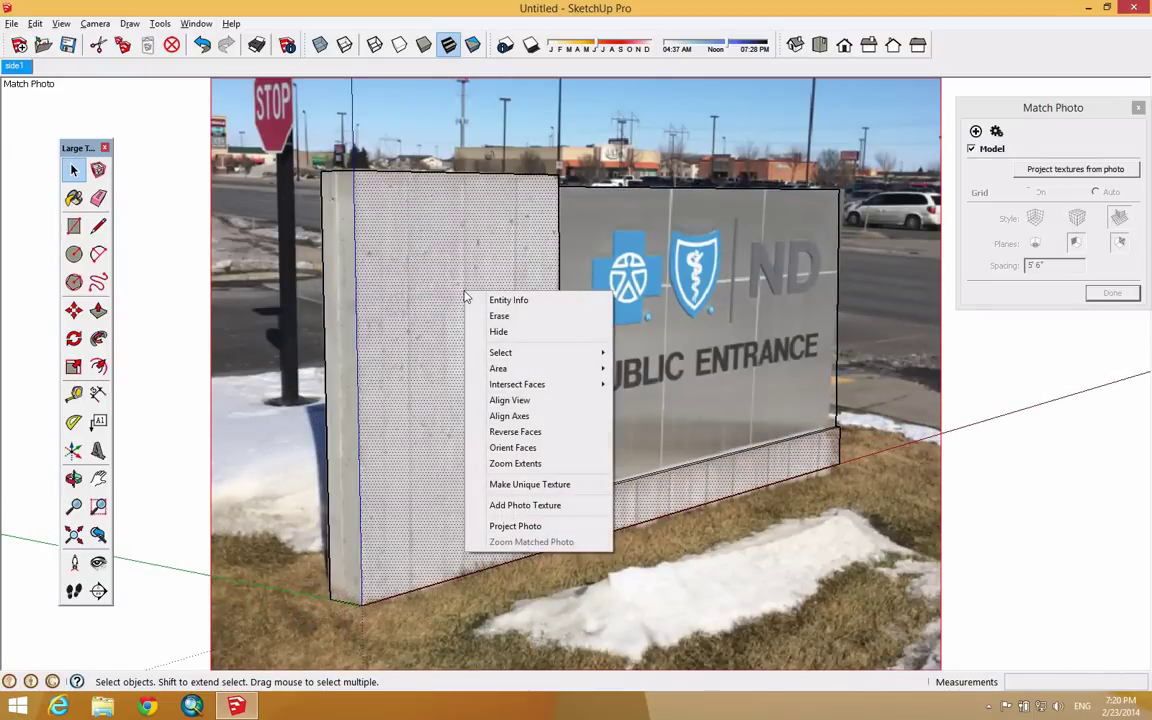
left_click(540, 527)
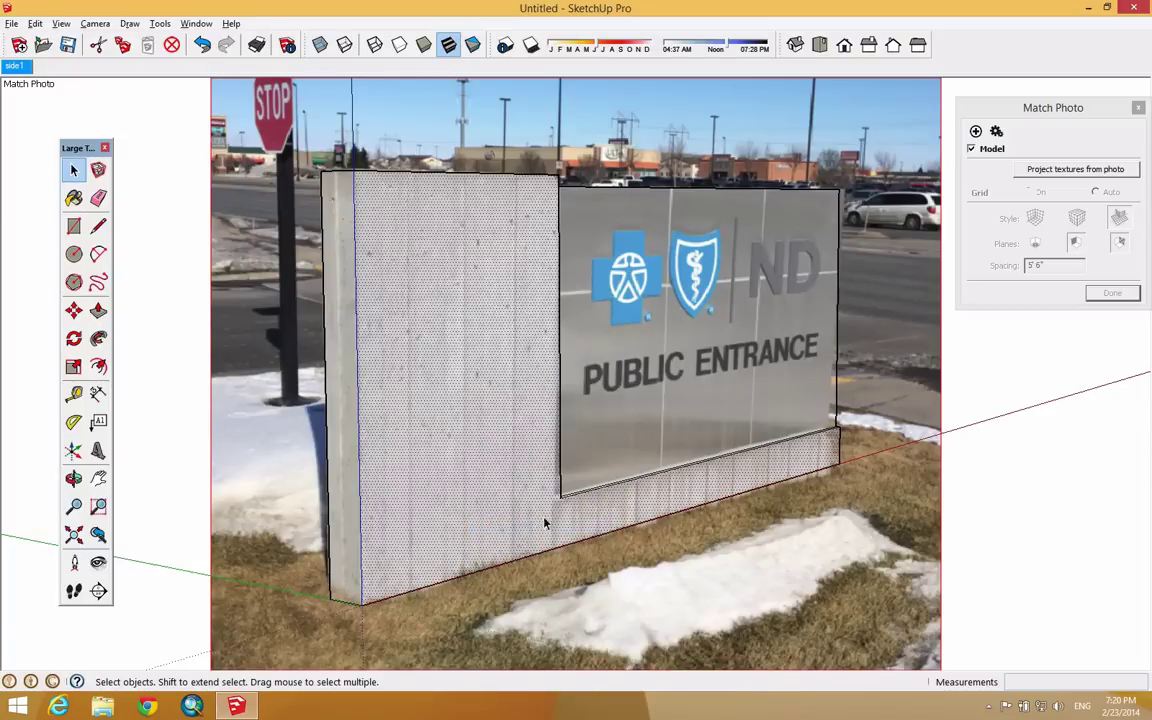
Step: Project the photo onto the recessed sign panel face without trimming partially visible faces, then view the texture from outside the matched view
left_click(619, 297)
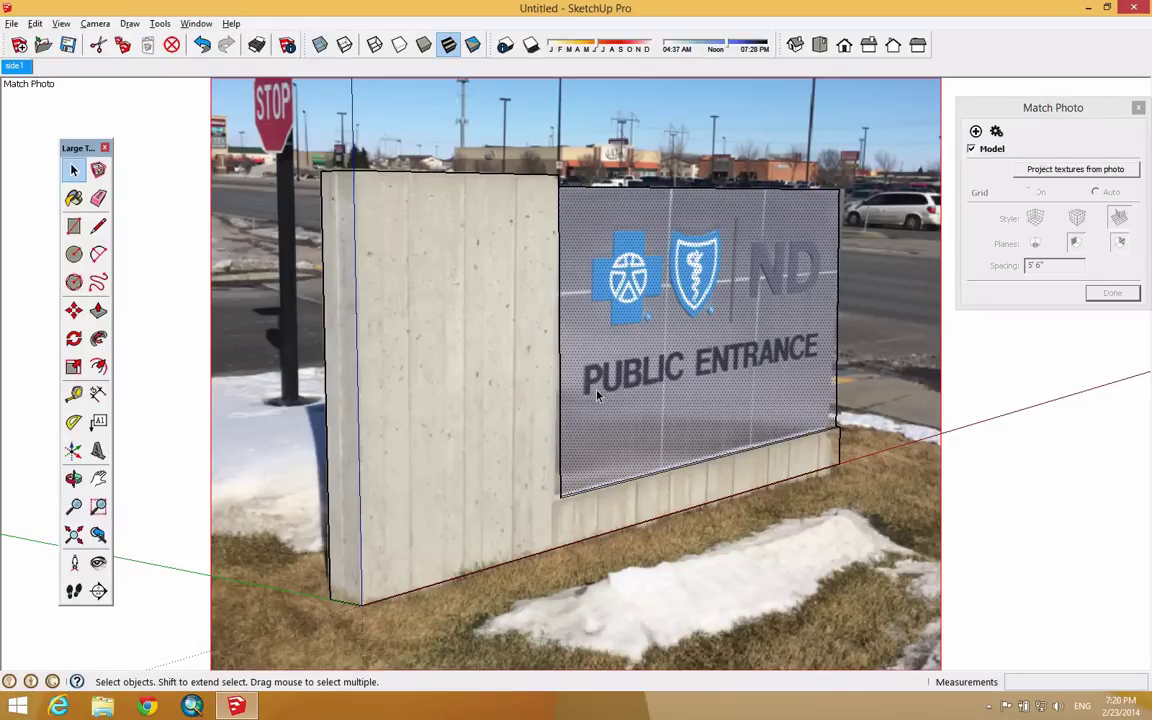
right_click(650, 266)
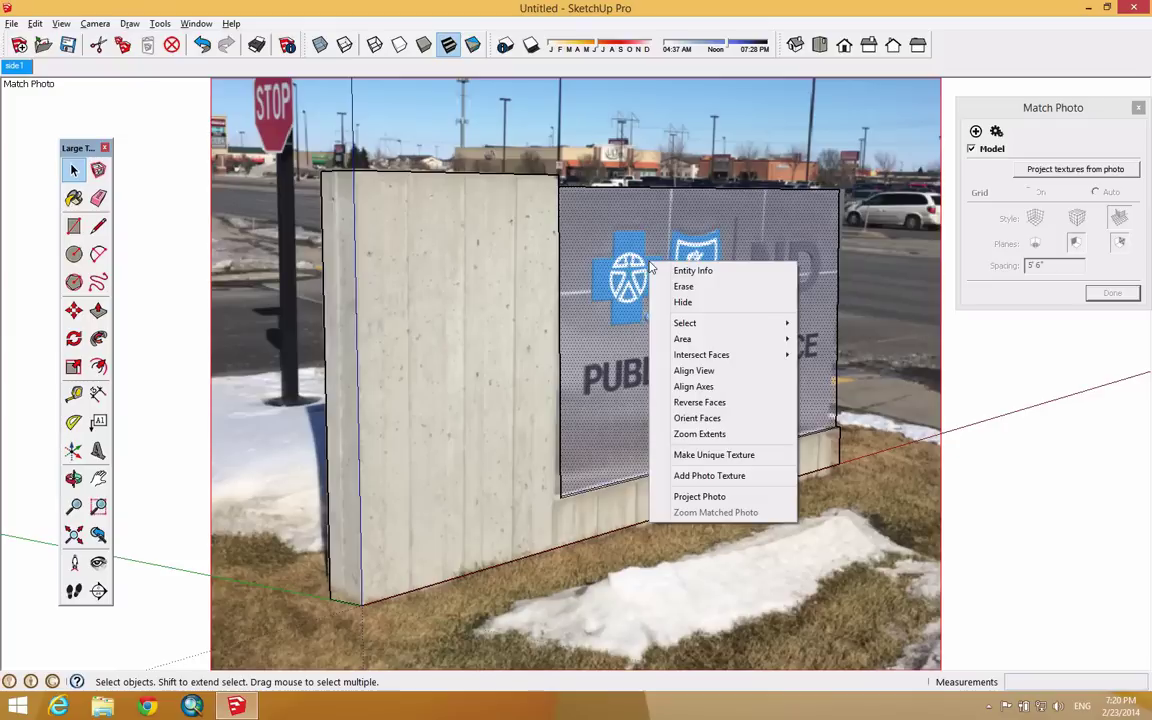
left_click(742, 498)
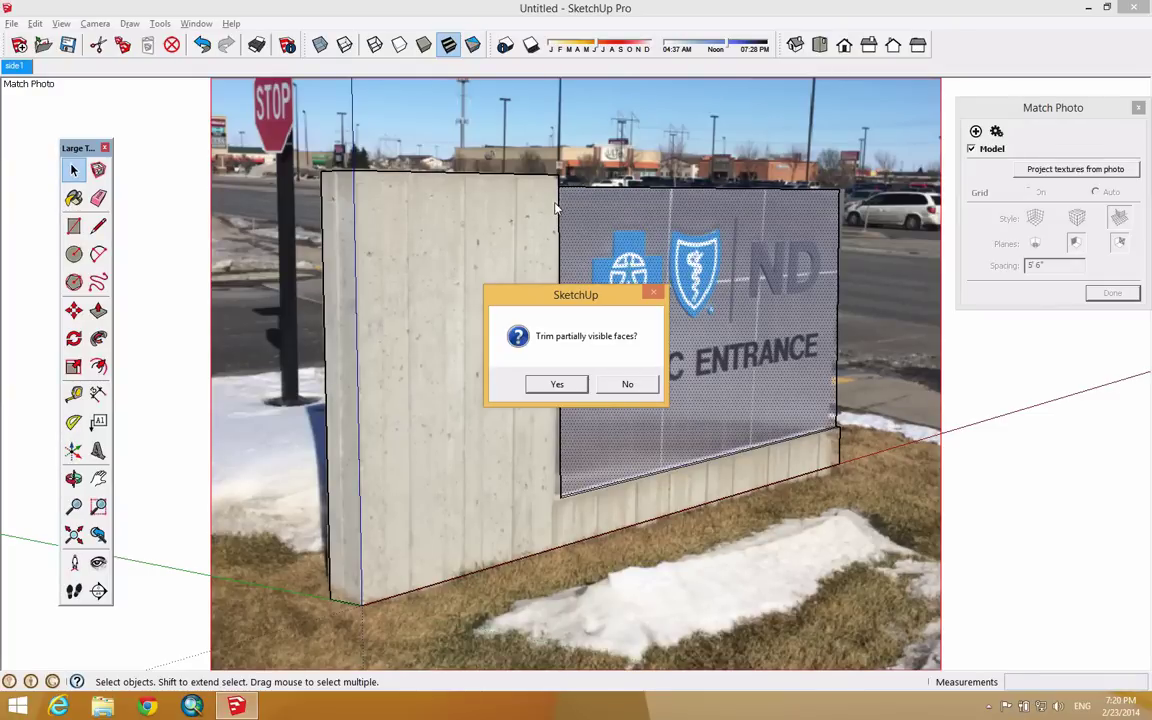
left_click(643, 387)
middle_click_drag(778, 385, 873, 433)
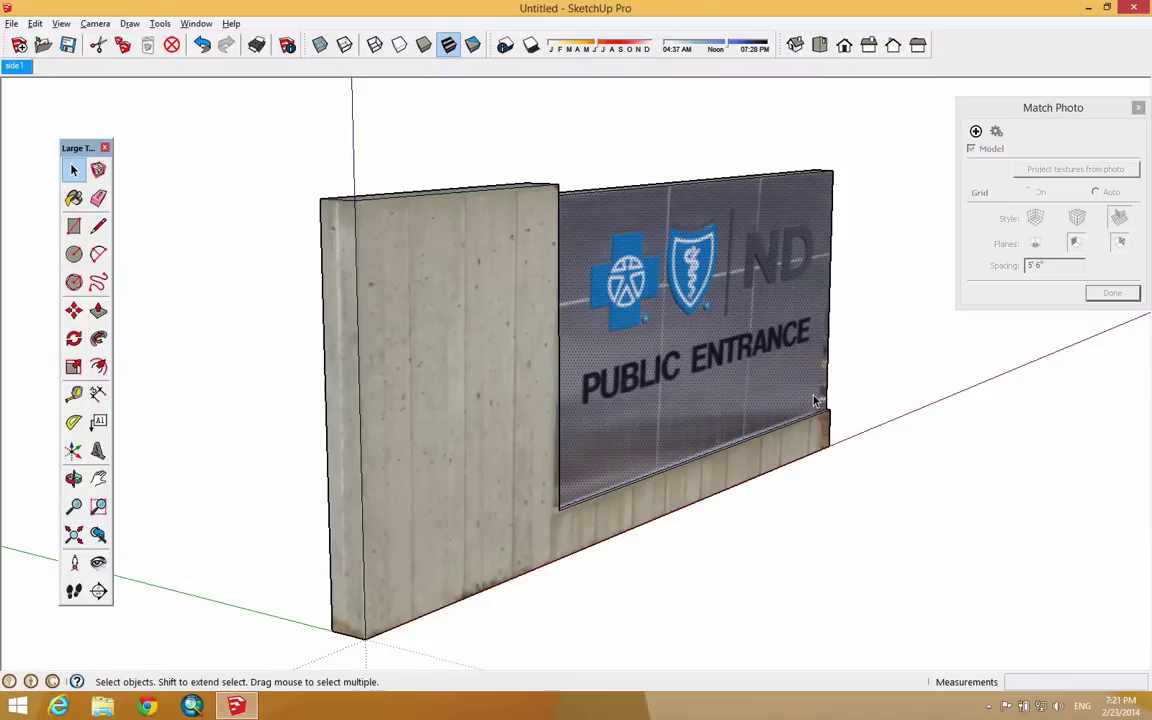
left_click(879, 342)
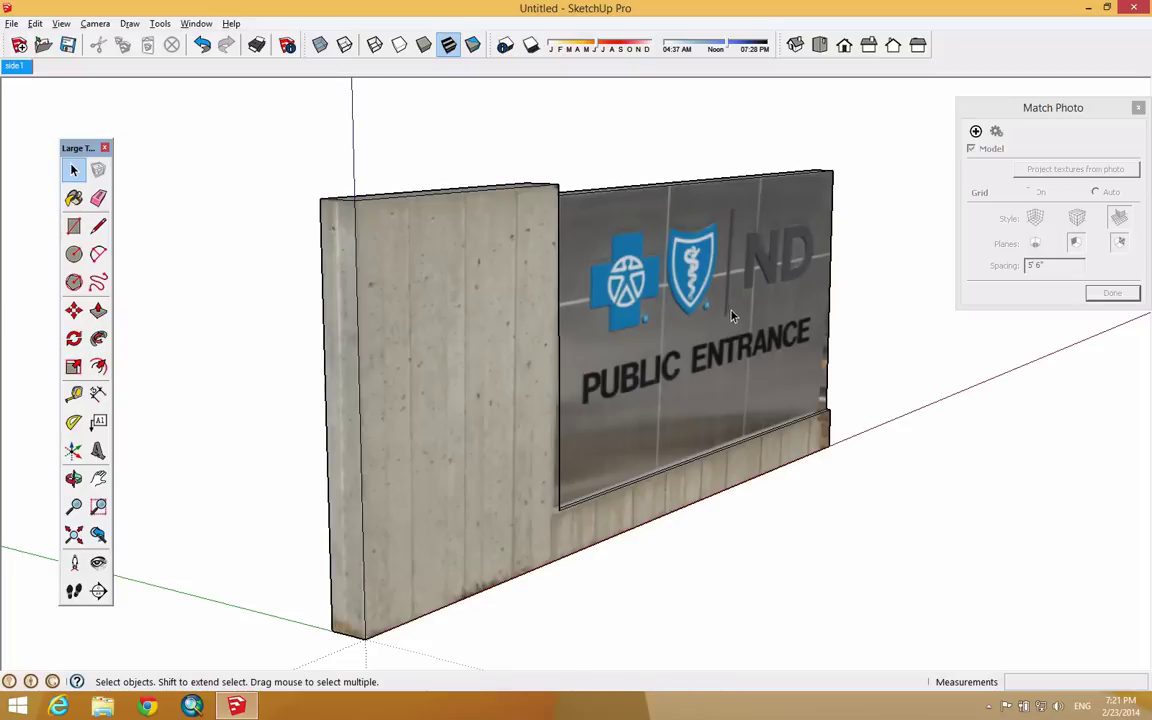
Step: Start positioning the sign panel's texture and set the pins to free mode by leaving Fixed Pins off
right_click(696, 288)
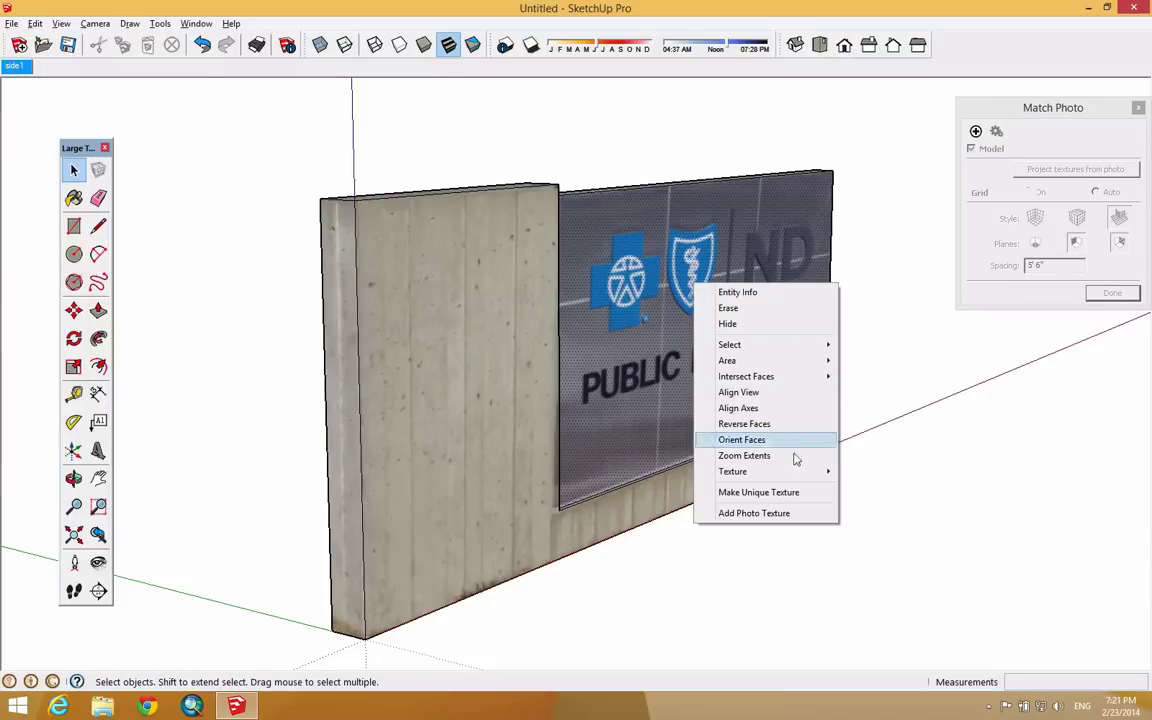
mouse_move(782, 474)
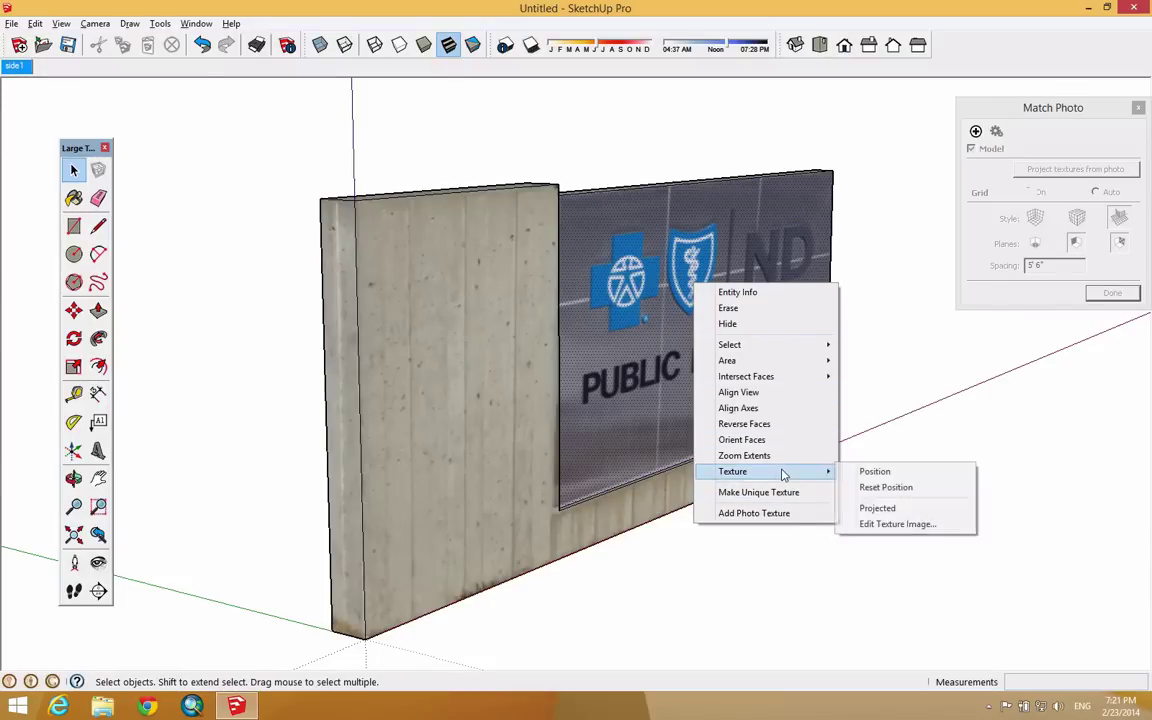
left_click(898, 473)
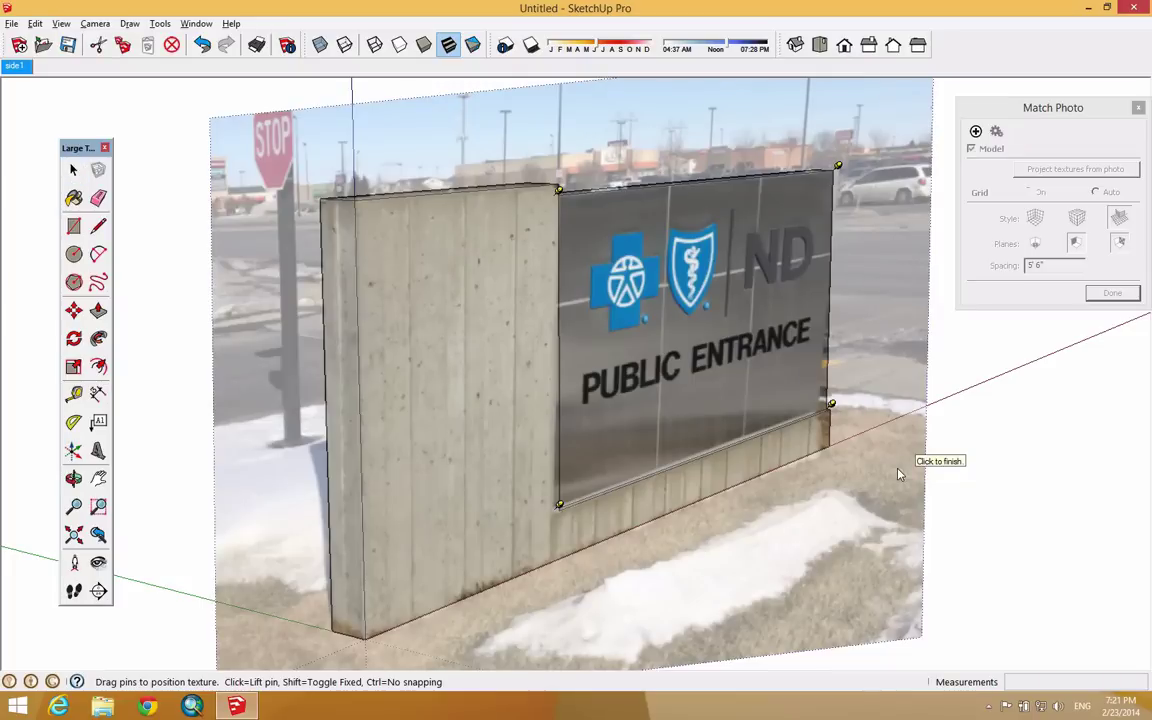
right_click(701, 256)
left_click(782, 334)
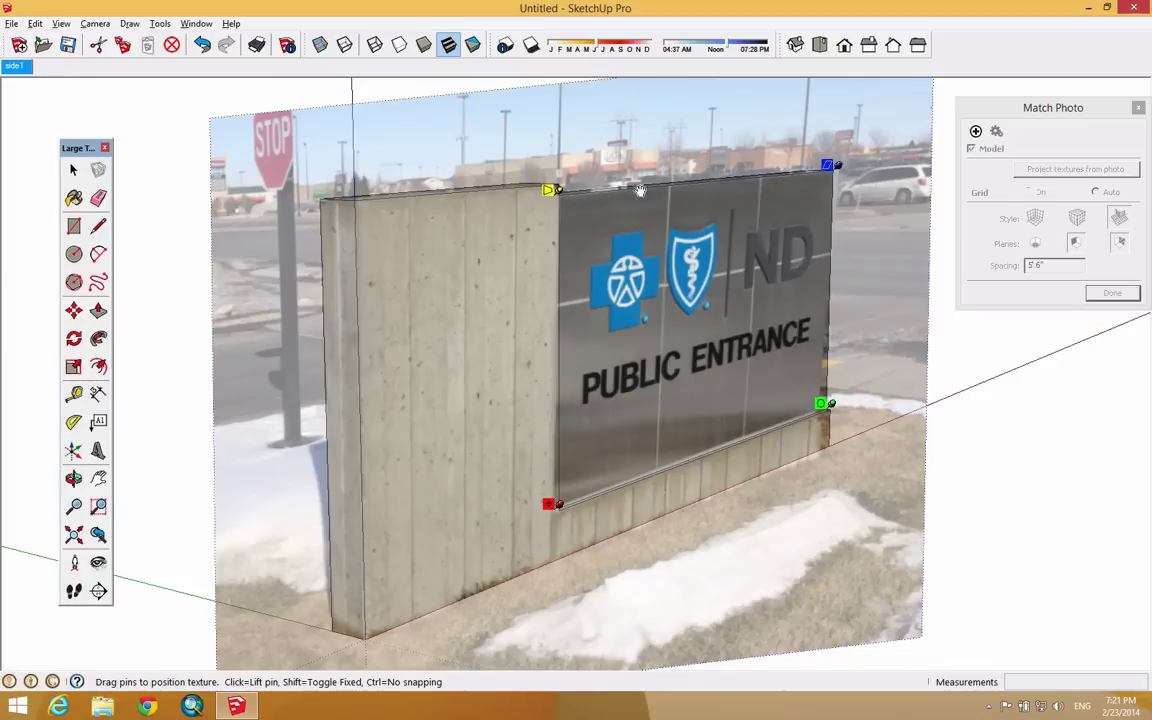
right_click(690, 284)
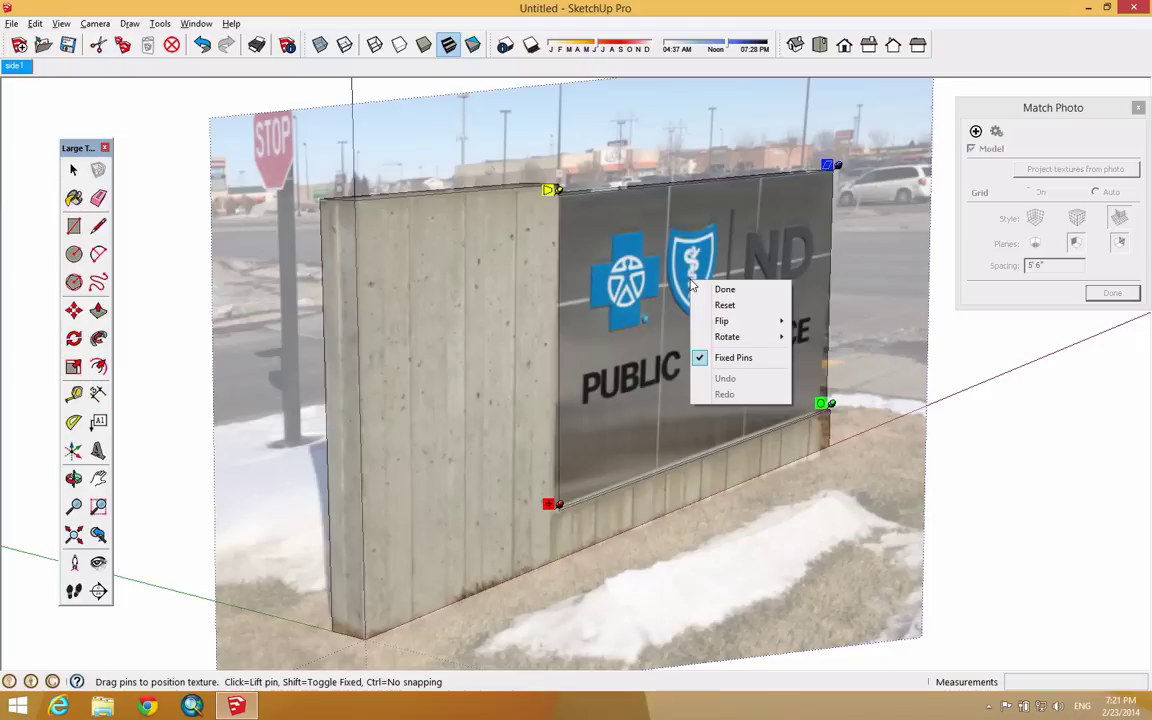
left_click(722, 359)
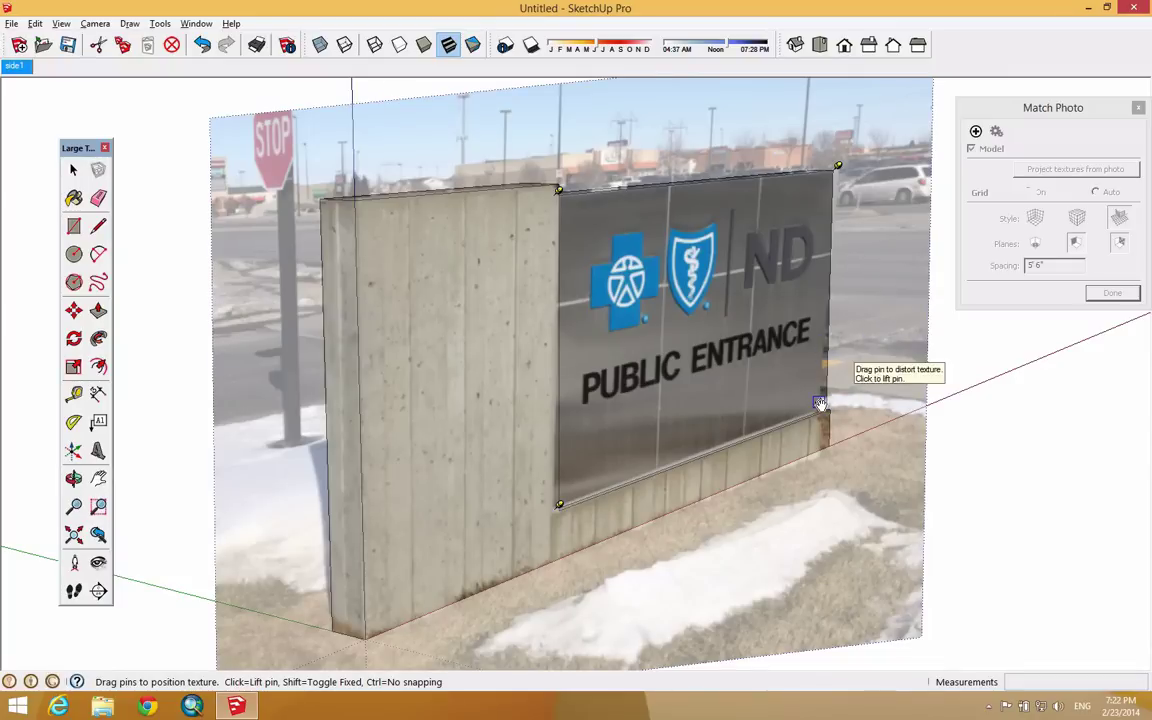
Step: Lift the two lower texture pins and place them on the lower corners of the metal panel in the photo
scroll(818, 405, "up", 8)
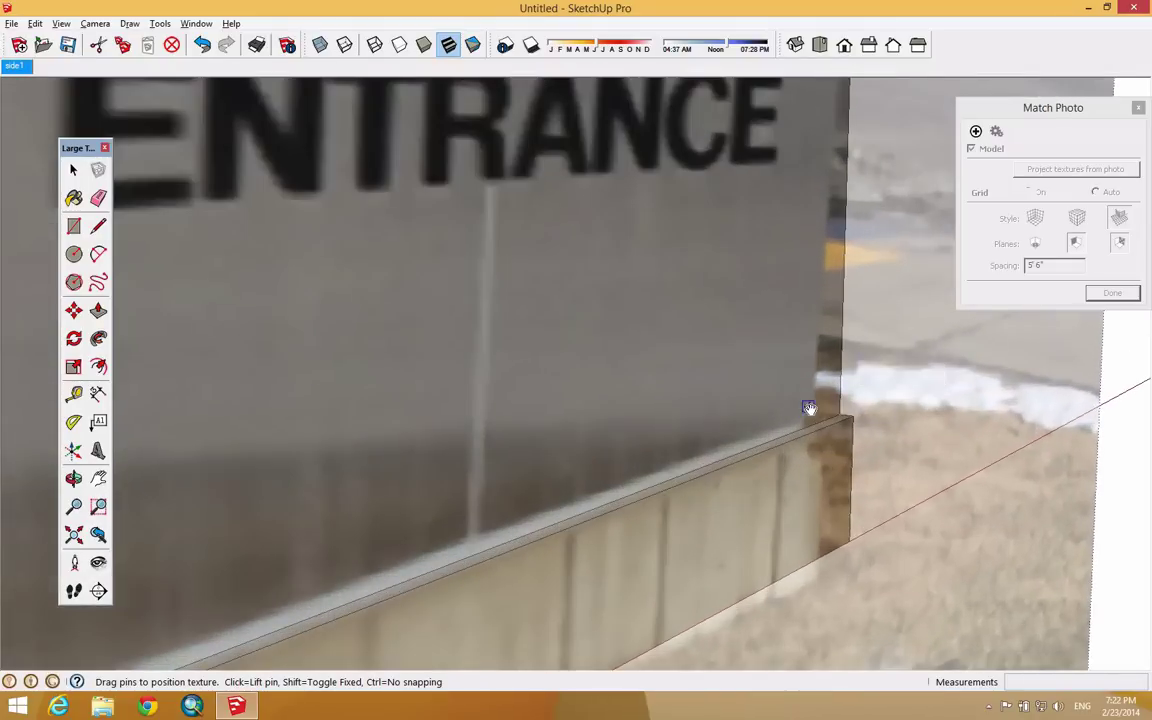
scroll(808, 408, "up", 3)
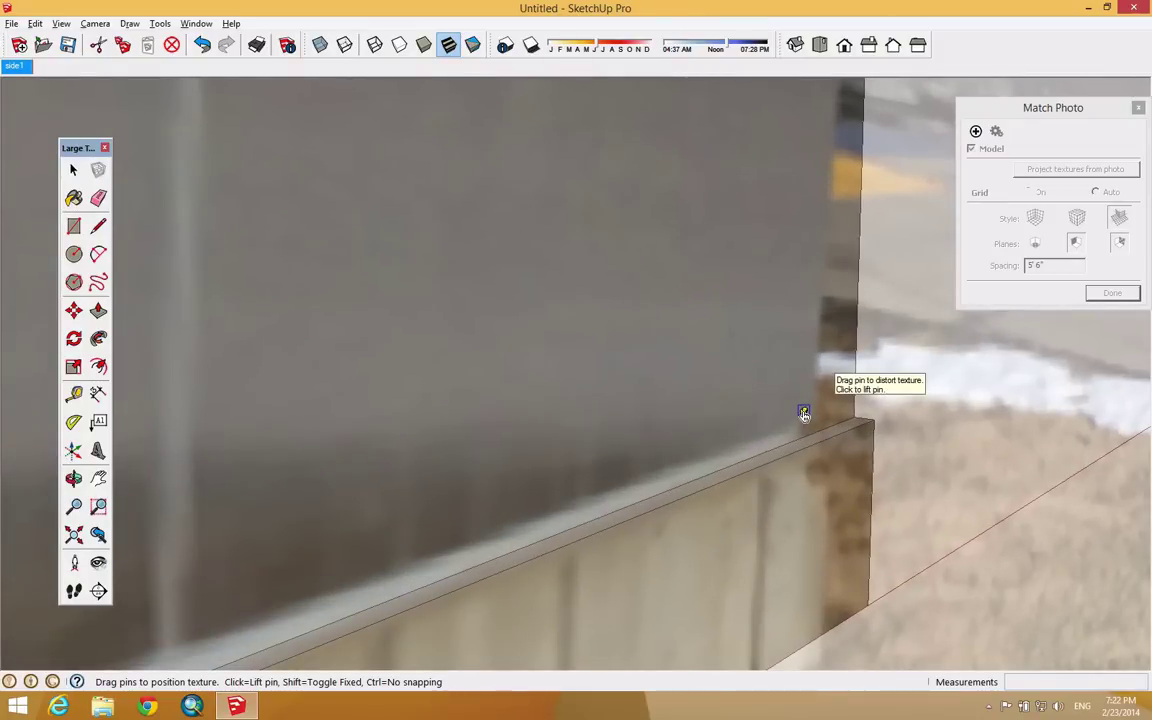
scroll(804, 413, "down", 6)
scroll(576, 497, "up", 8)
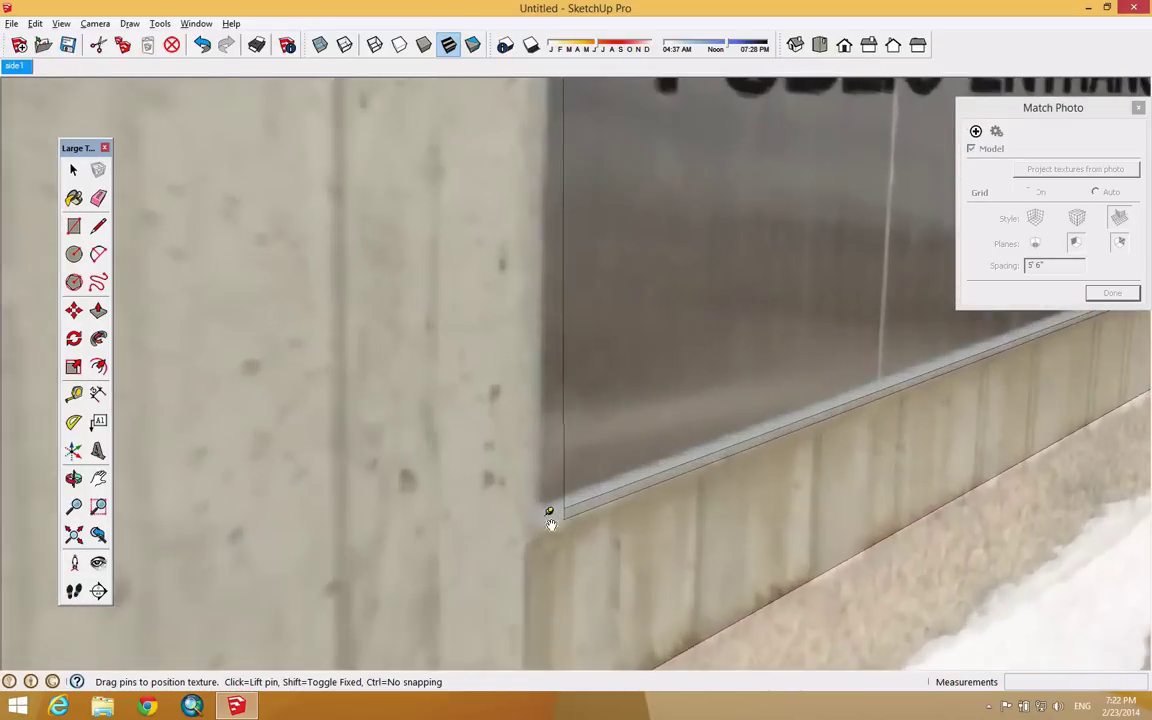
scroll(550, 524, "up", 2)
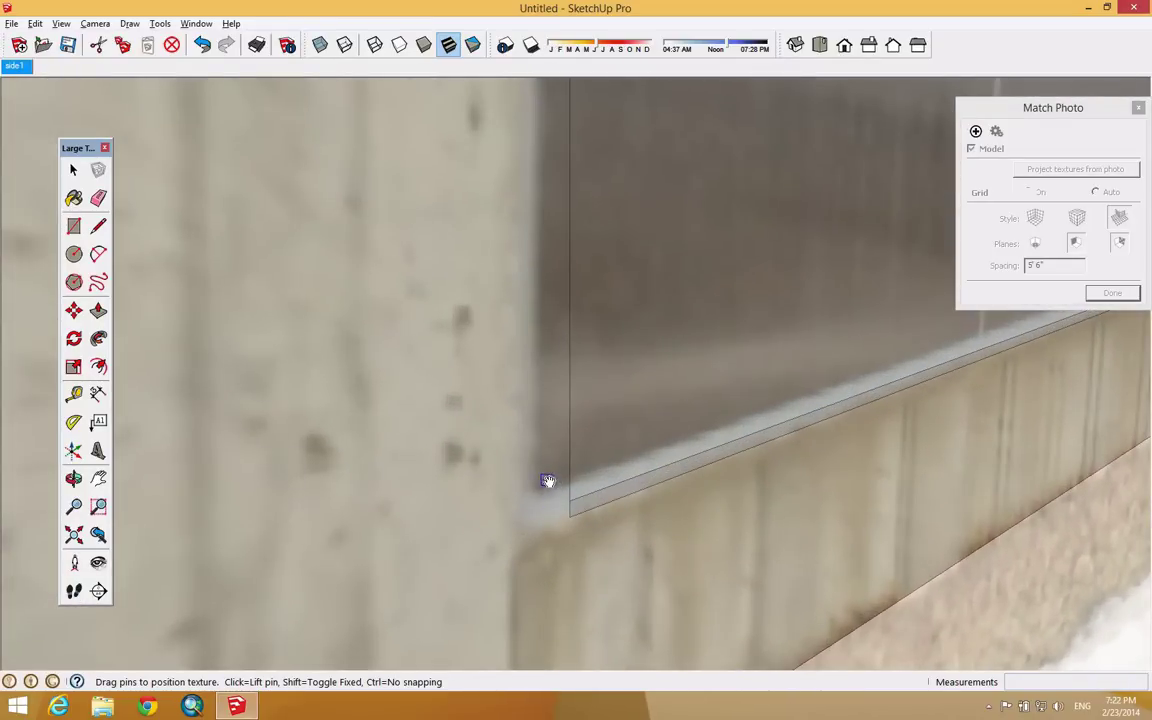
scroll(676, 481, "down", 4)
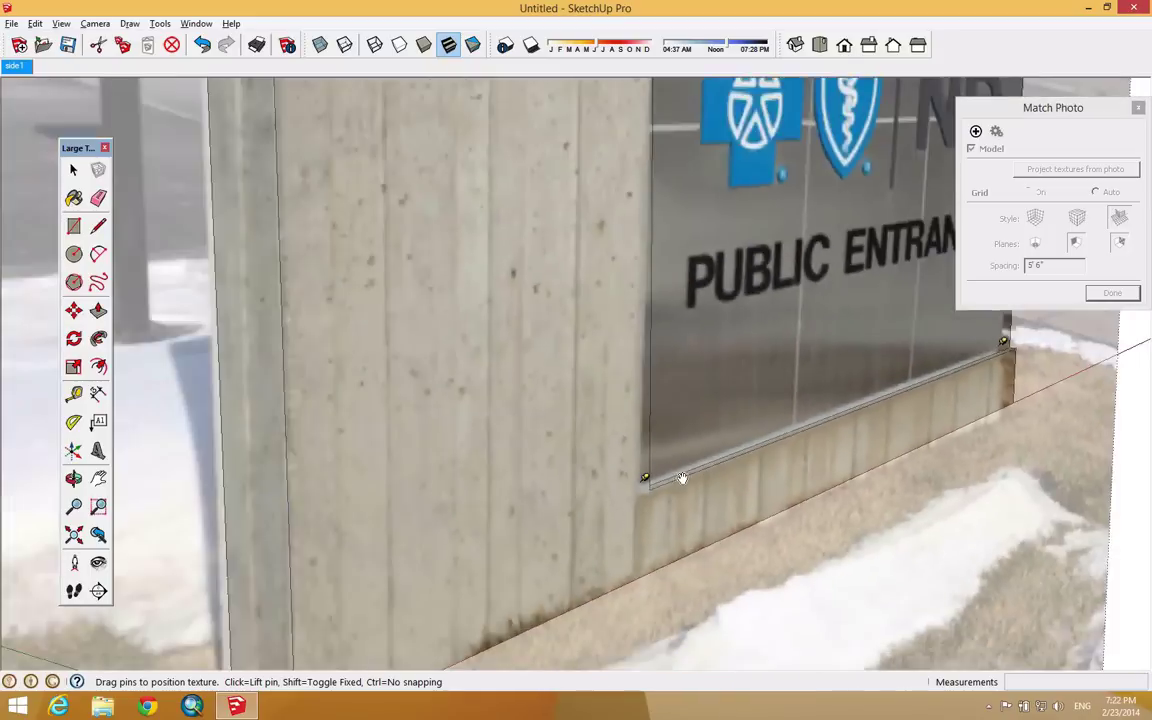
scroll(680, 480, "down", 5)
Step: Lift the two upper texture pins and place them on the upper corners of the metal panel in the photo
scroll(689, 295, "up", 6)
scroll(689, 295, "up", 3)
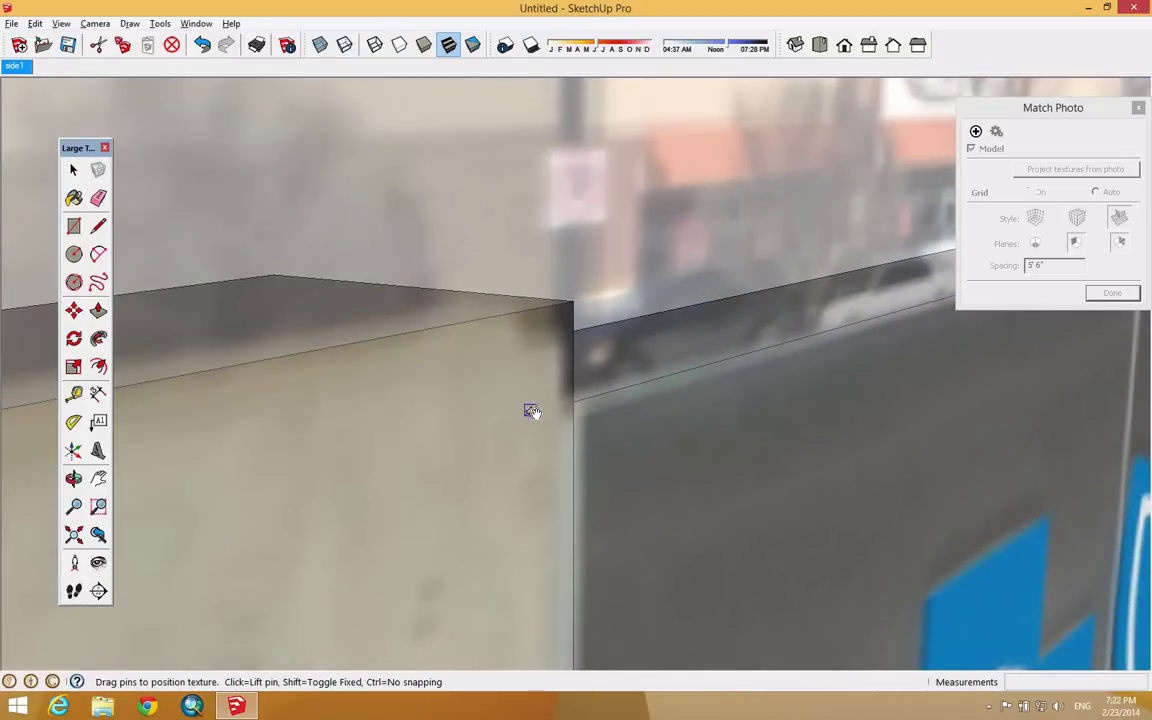
scroll(703, 485, "down", 3)
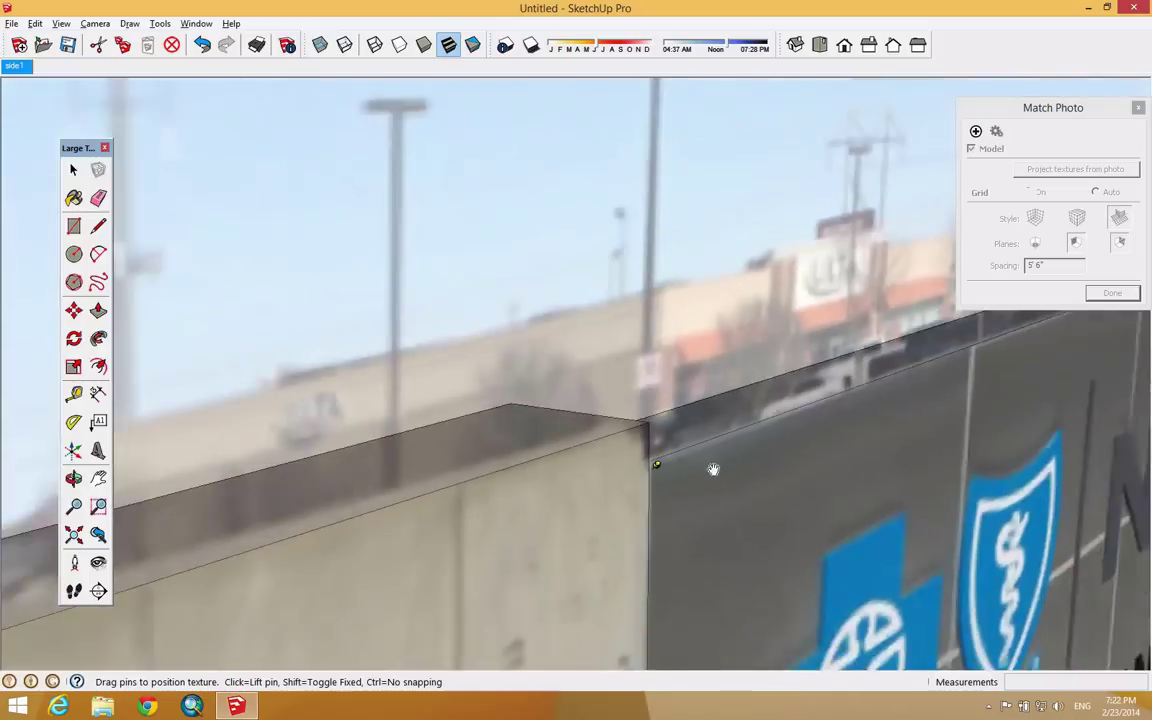
scroll(703, 485, "down", 5)
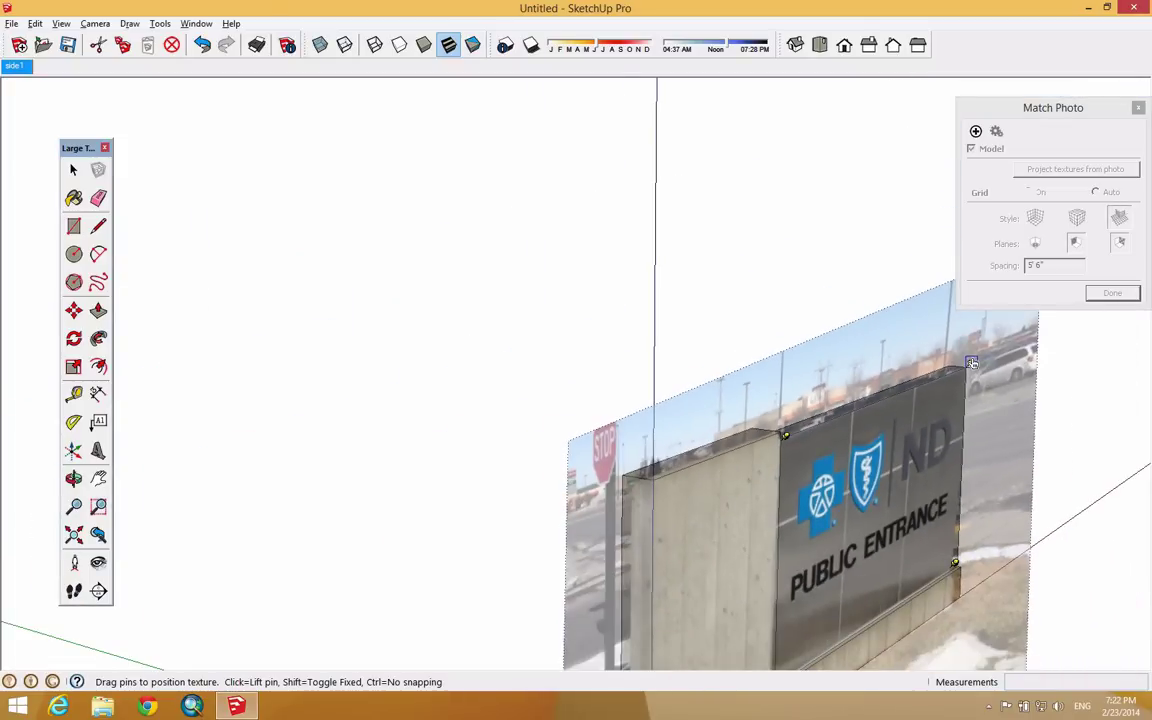
scroll(970, 365, "up", 5)
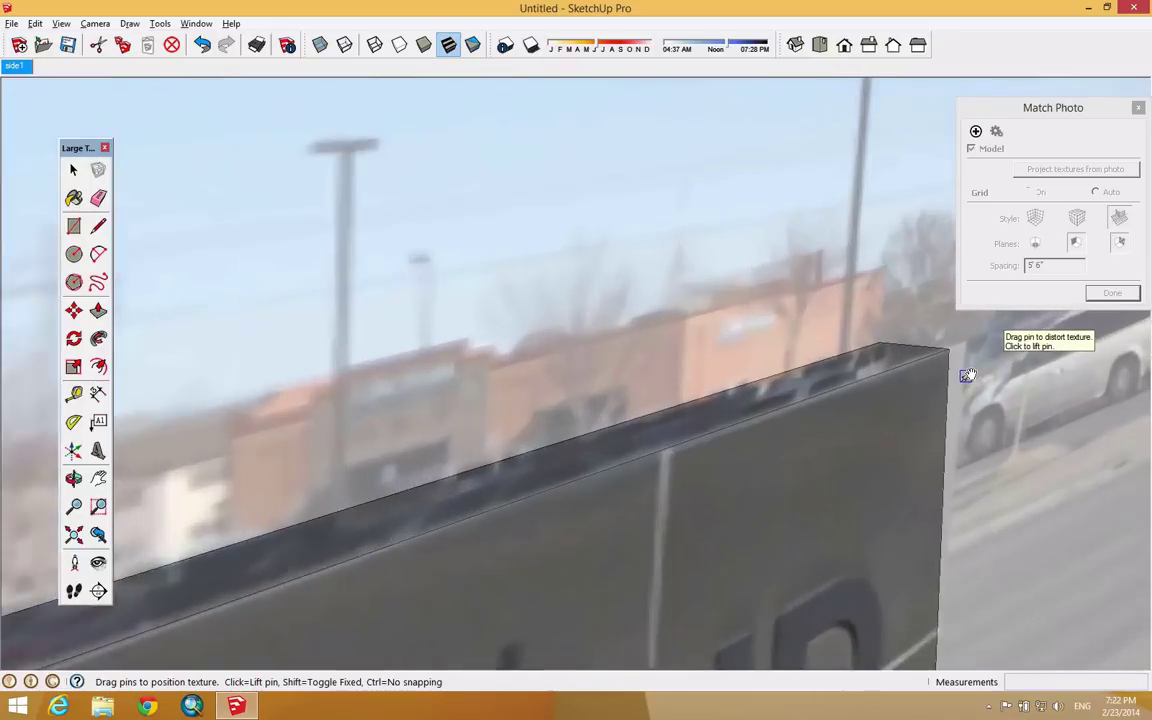
scroll(967, 375, "up", 2)
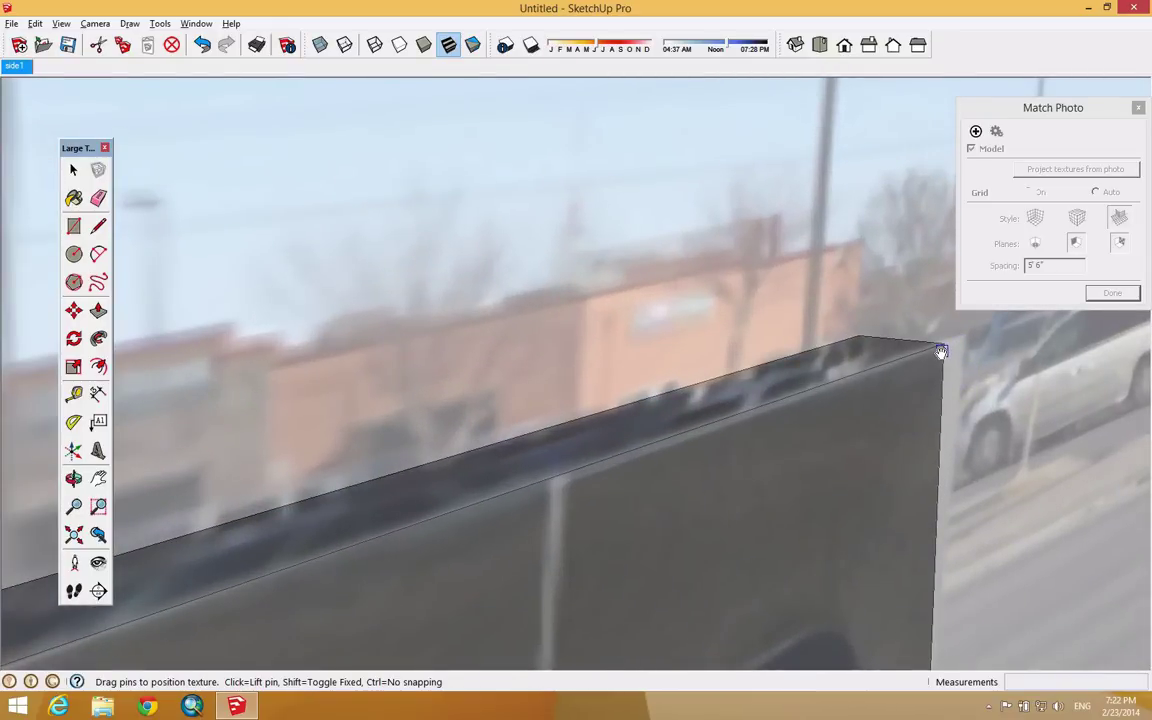
scroll(941, 351, "up", 3)
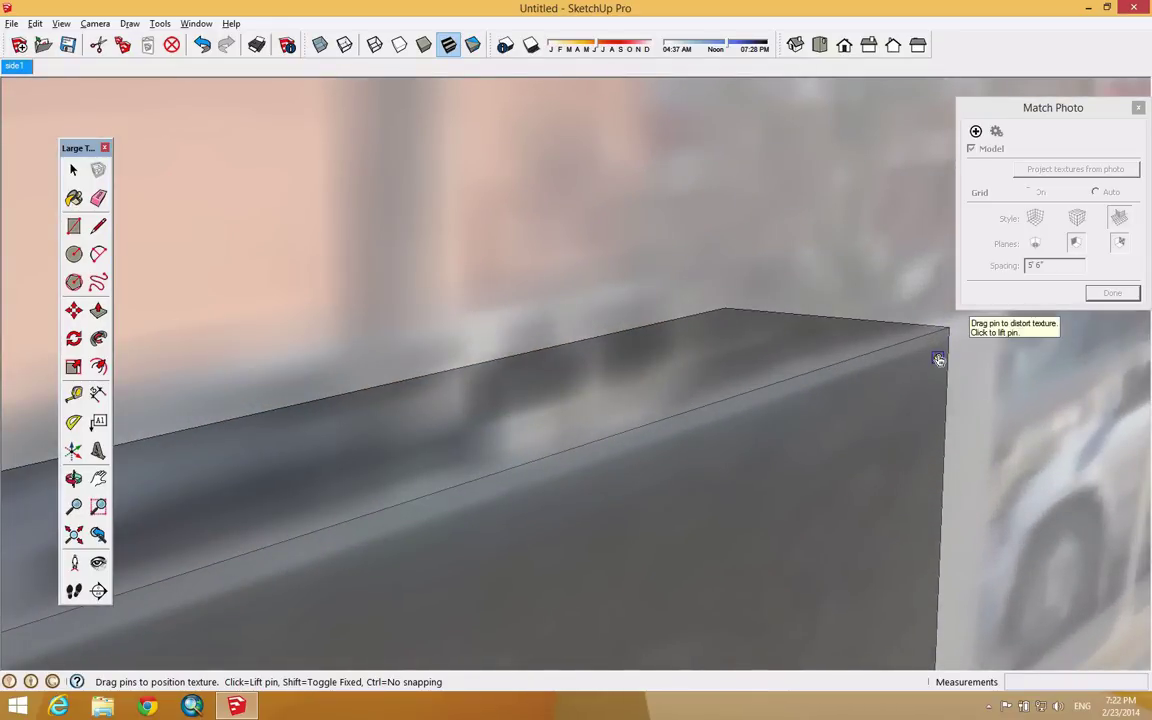
scroll(930, 385, "down", 6)
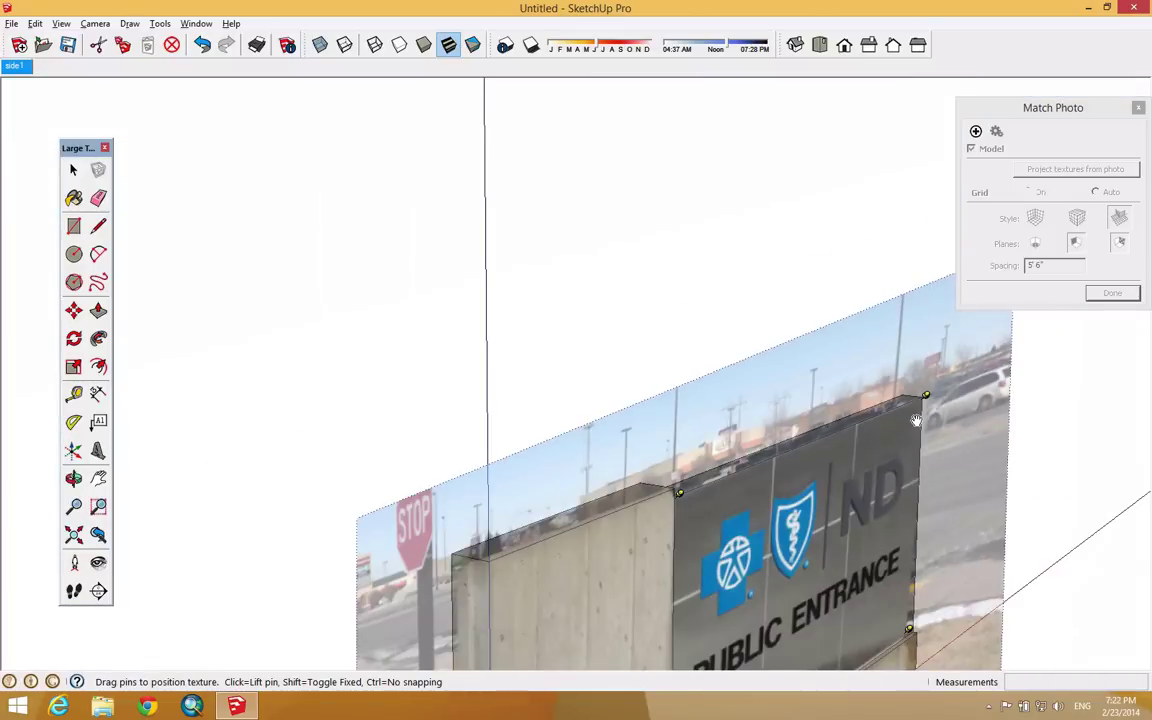
Step: Stretch the texture by moving the upper pin beside the pillar onto the panel face's upper corner
middle_click_drag(951, 507, 421, 494)
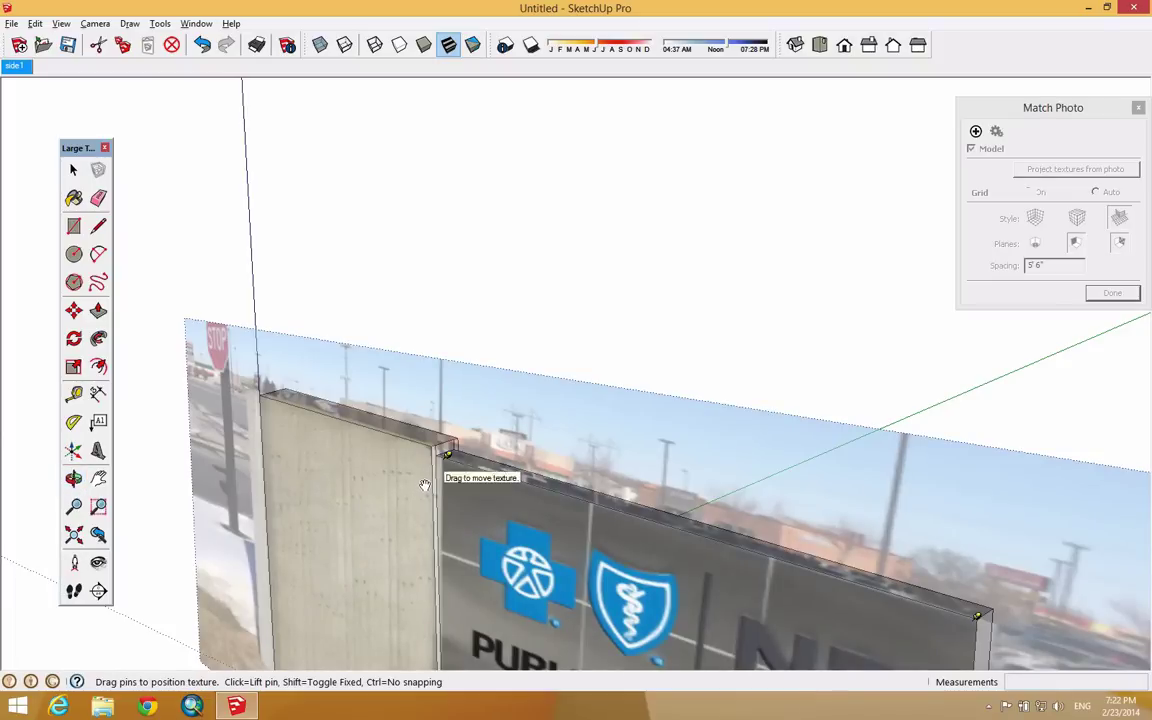
scroll(443, 458, "up", 3)
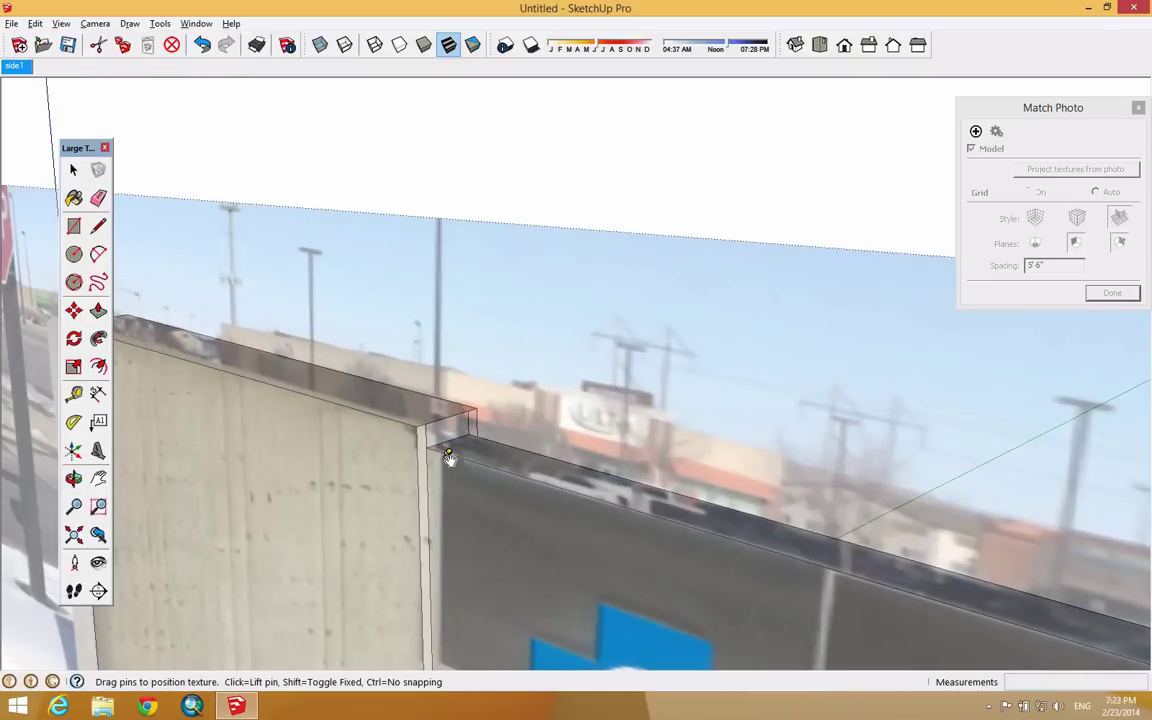
scroll(437, 471, "up", 2)
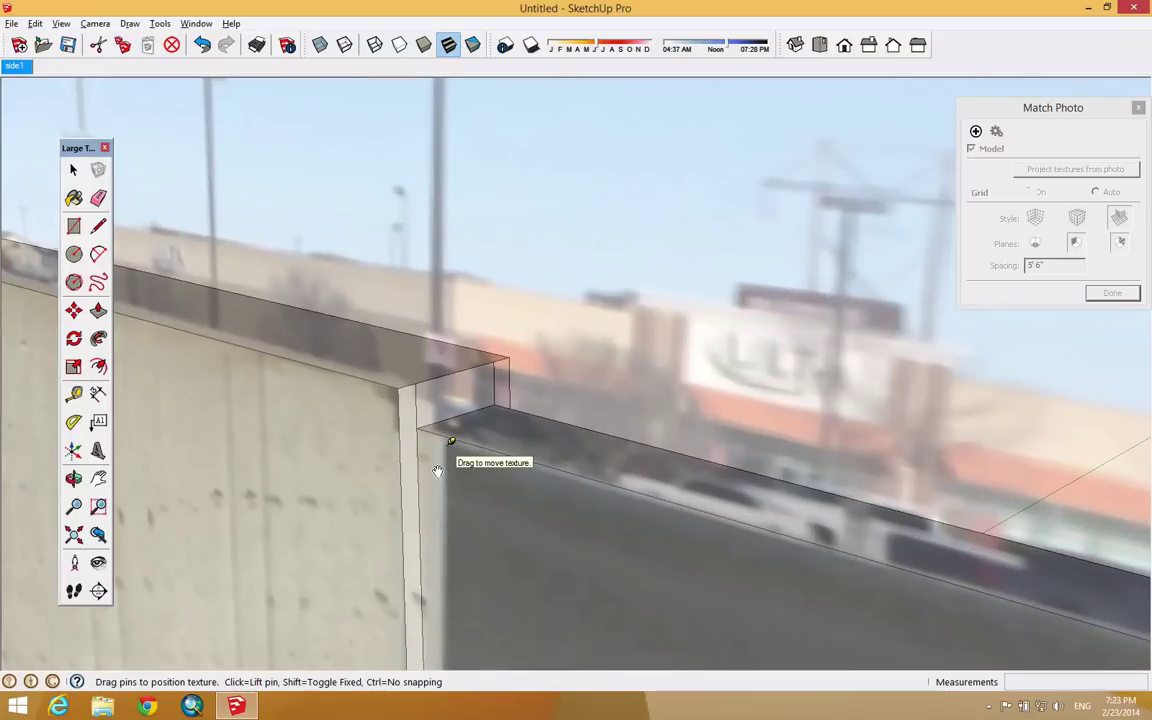
scroll(437, 470, "up", 2)
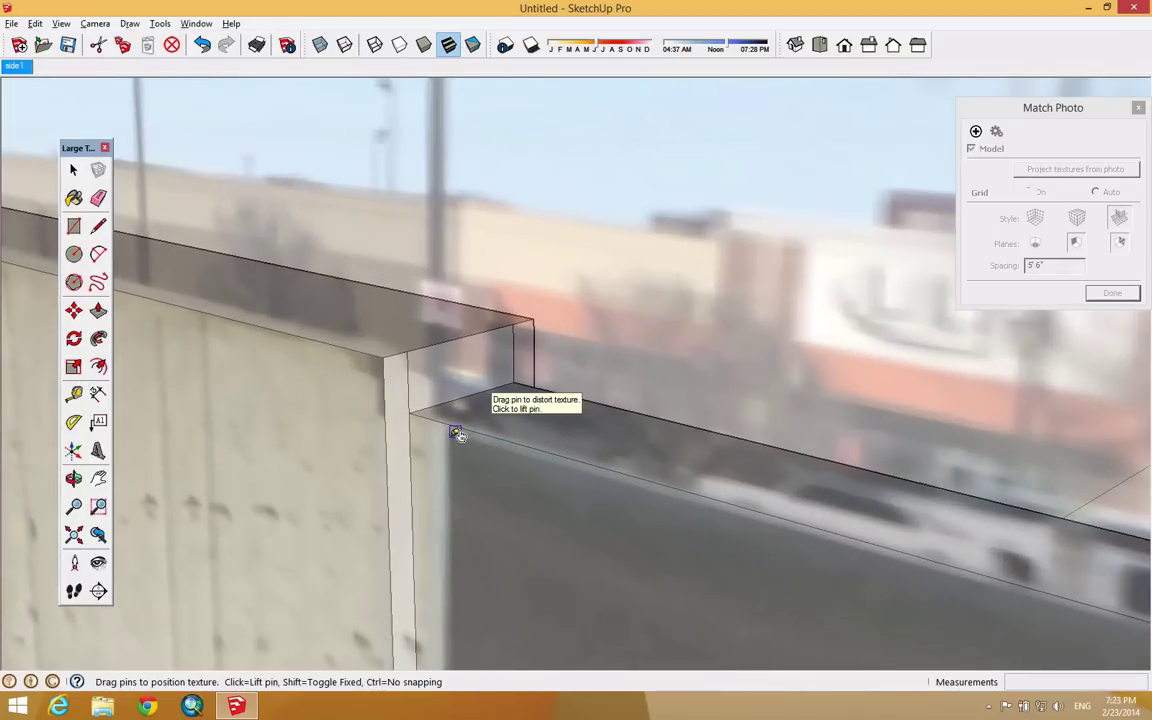
left_click_drag(457, 434, 419, 416)
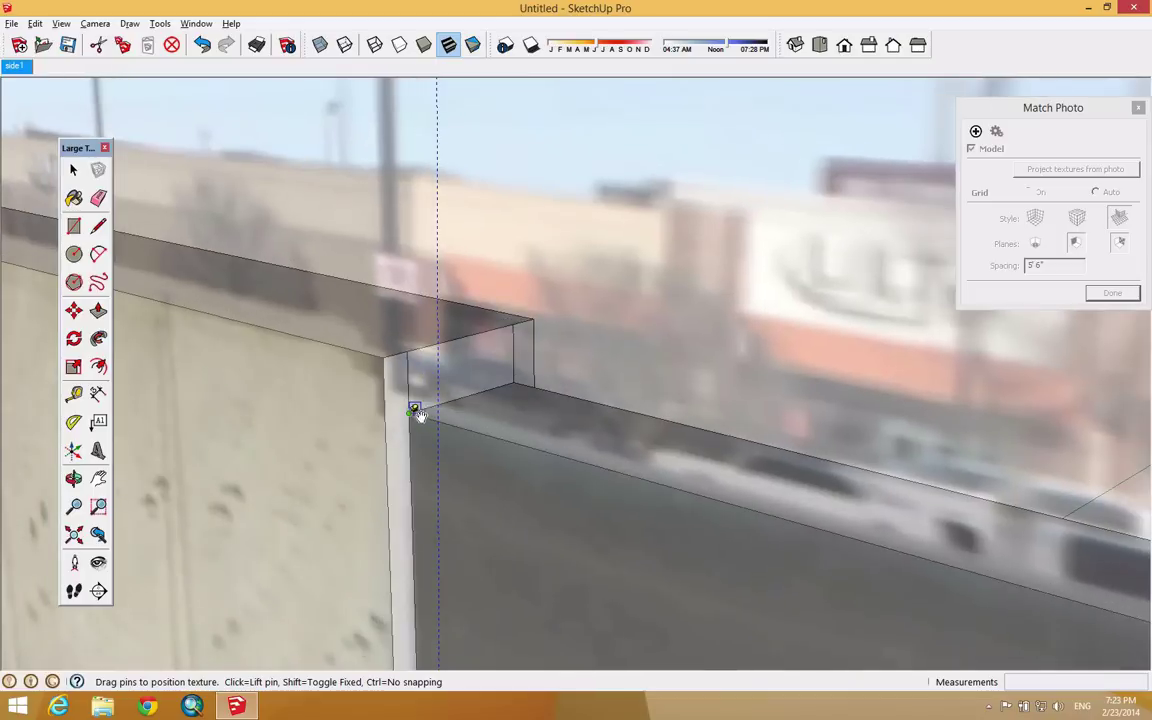
Step: Stretch the texture by moving the lower pin beside the pillar onto the panel face's lower corner
scroll(599, 582, "down", 8)
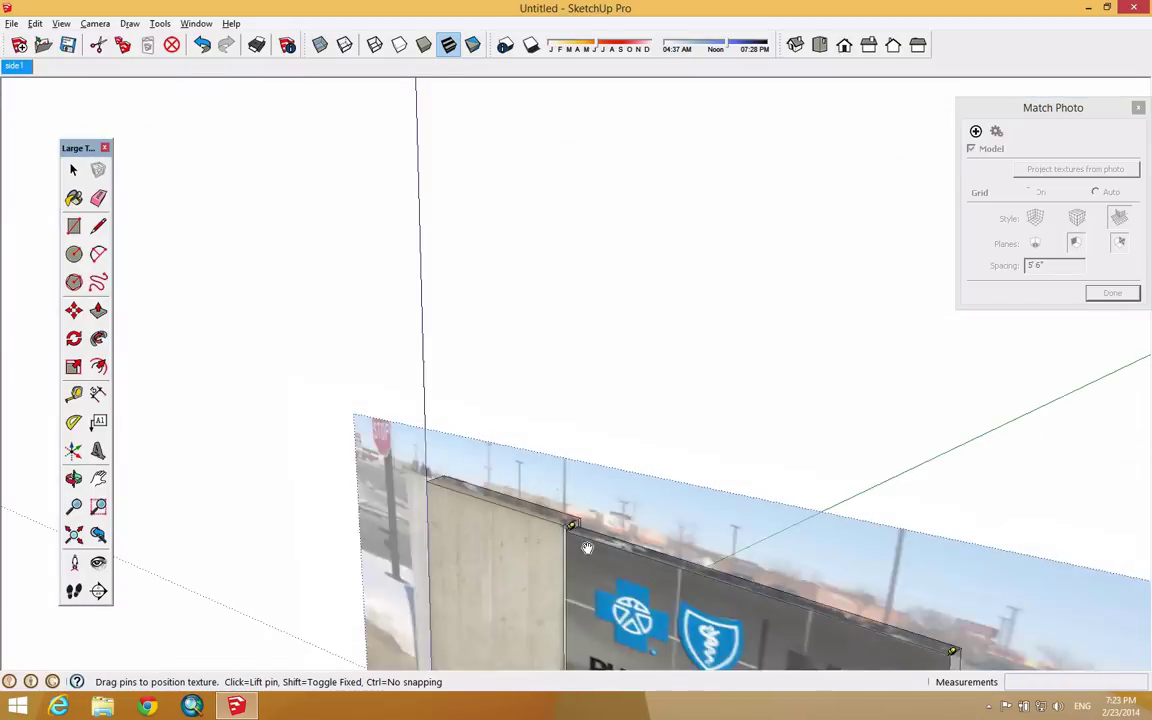
scroll(575, 640, "up", 12)
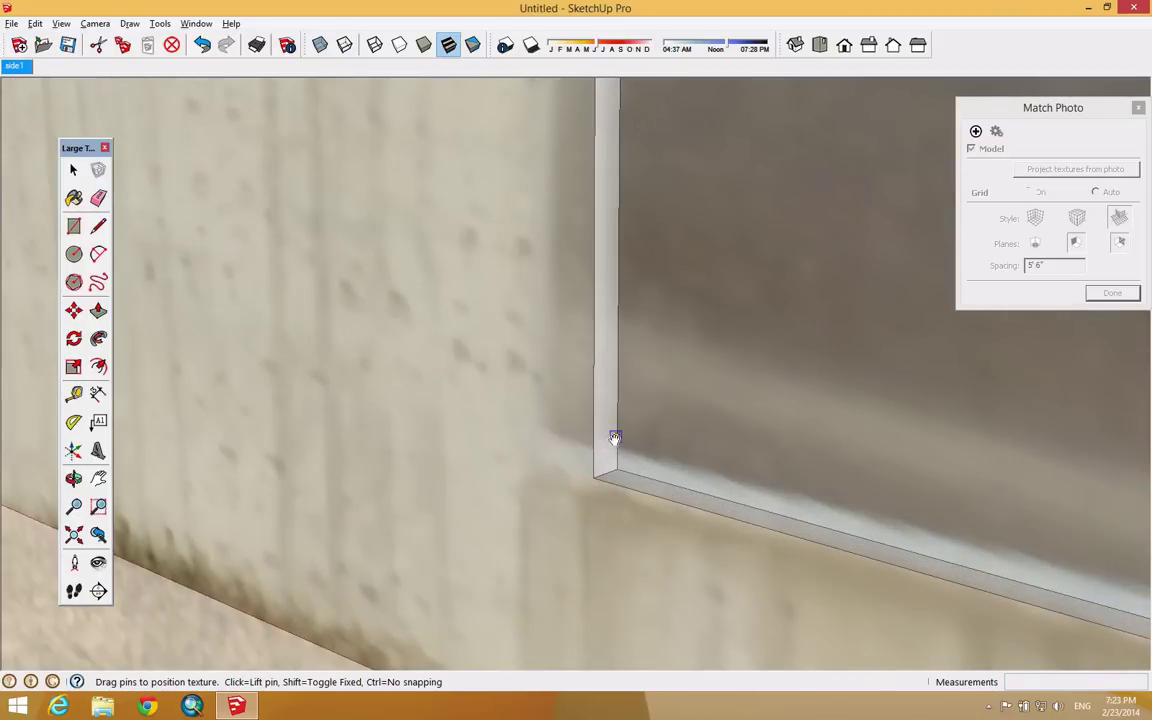
left_click_drag(615, 437, 621, 465)
Step: Stretch the texture by moving the lower pin at the panel's far end onto the panel face's lower corner
scroll(623, 426, "down", 10)
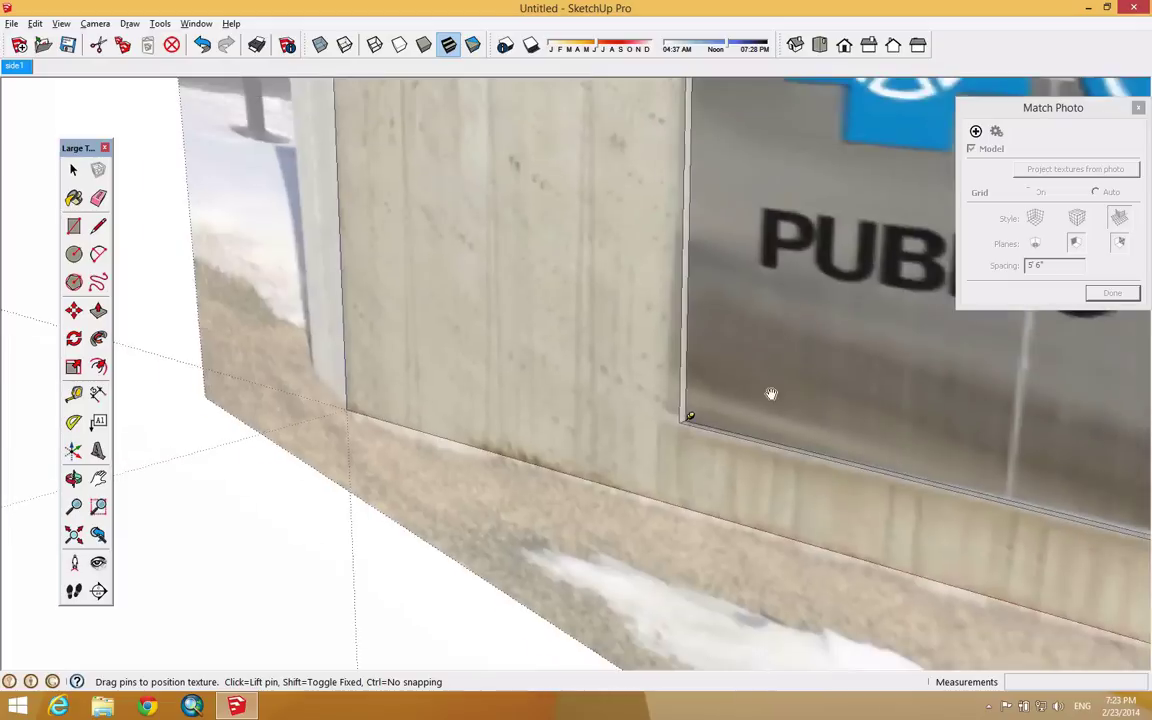
scroll(1122, 470, "up", 10)
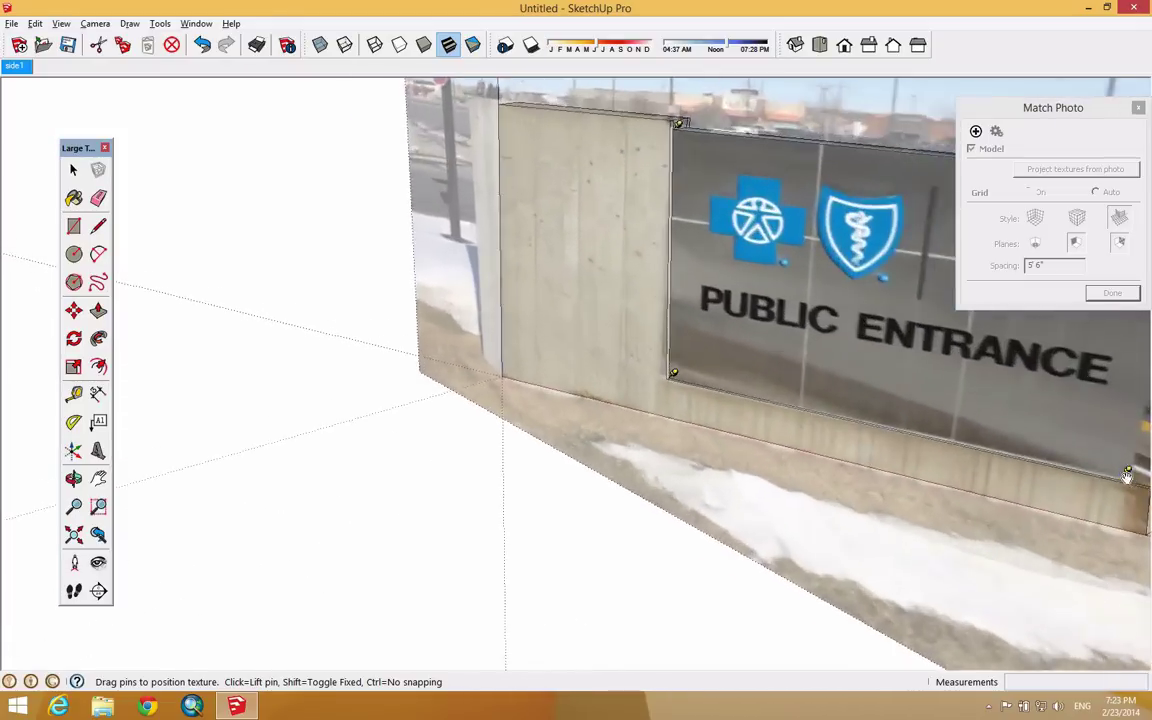
scroll(1125, 490, "down", 5)
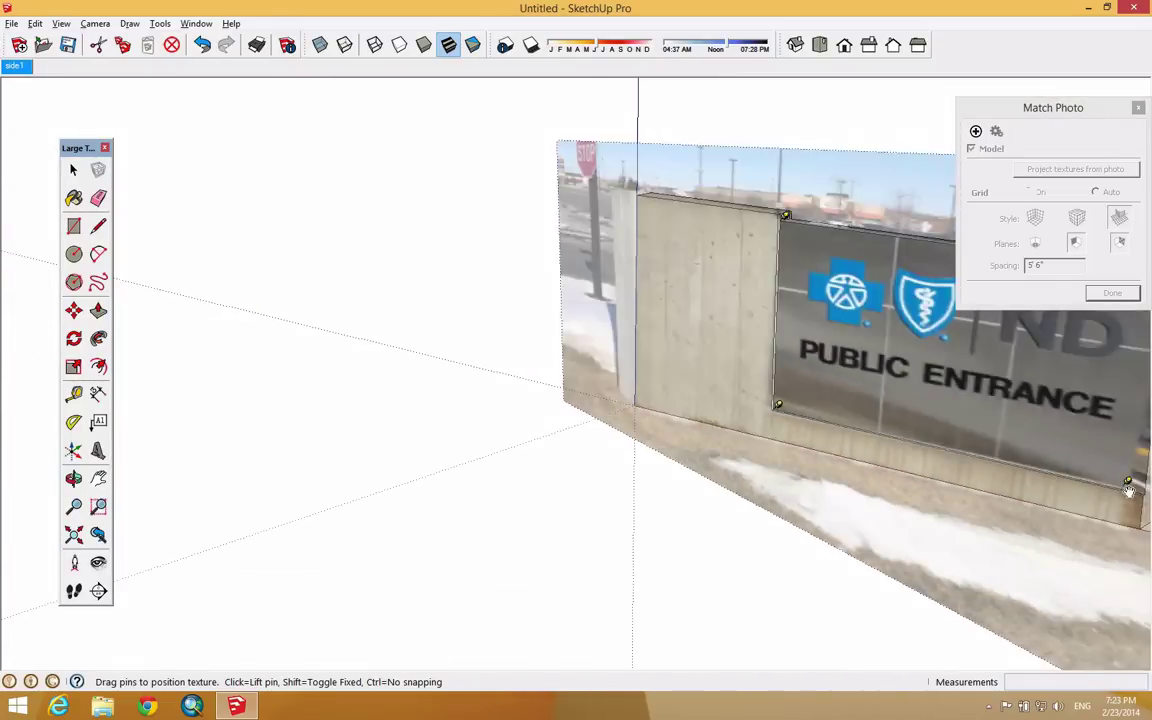
scroll(1135, 490, "up", 5)
scroll(1143, 493, "up", 5)
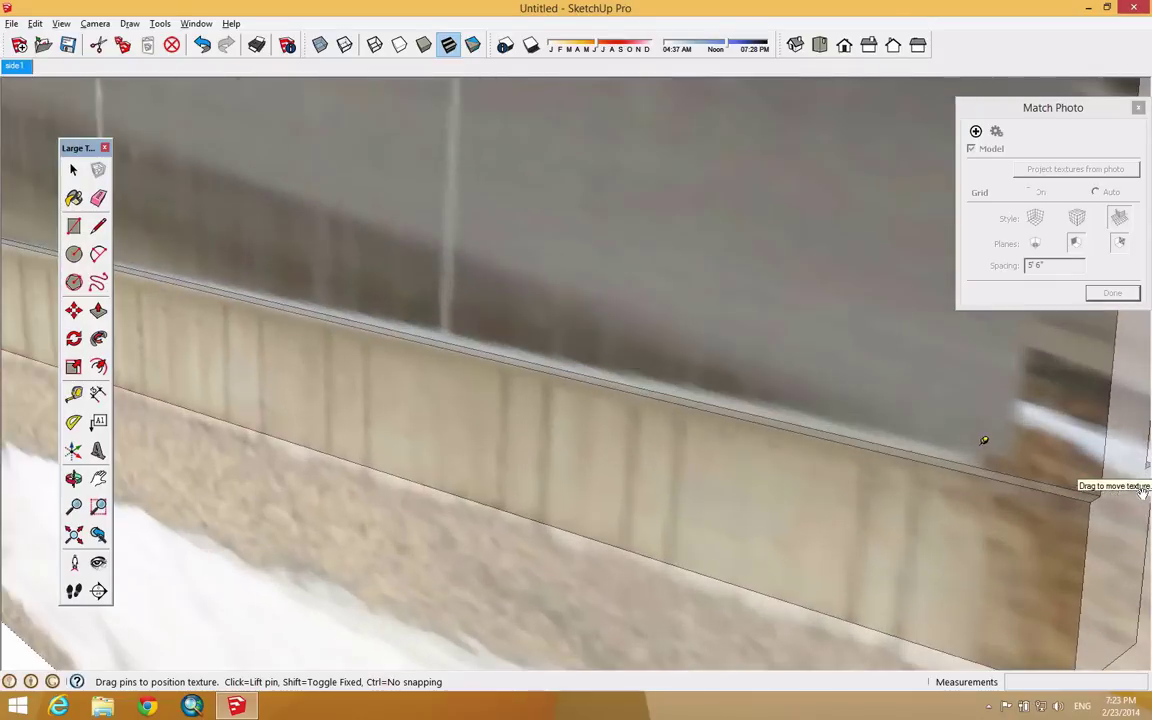
left_click_drag(985, 441, 1104, 491)
scroll(999, 480, "down", 10)
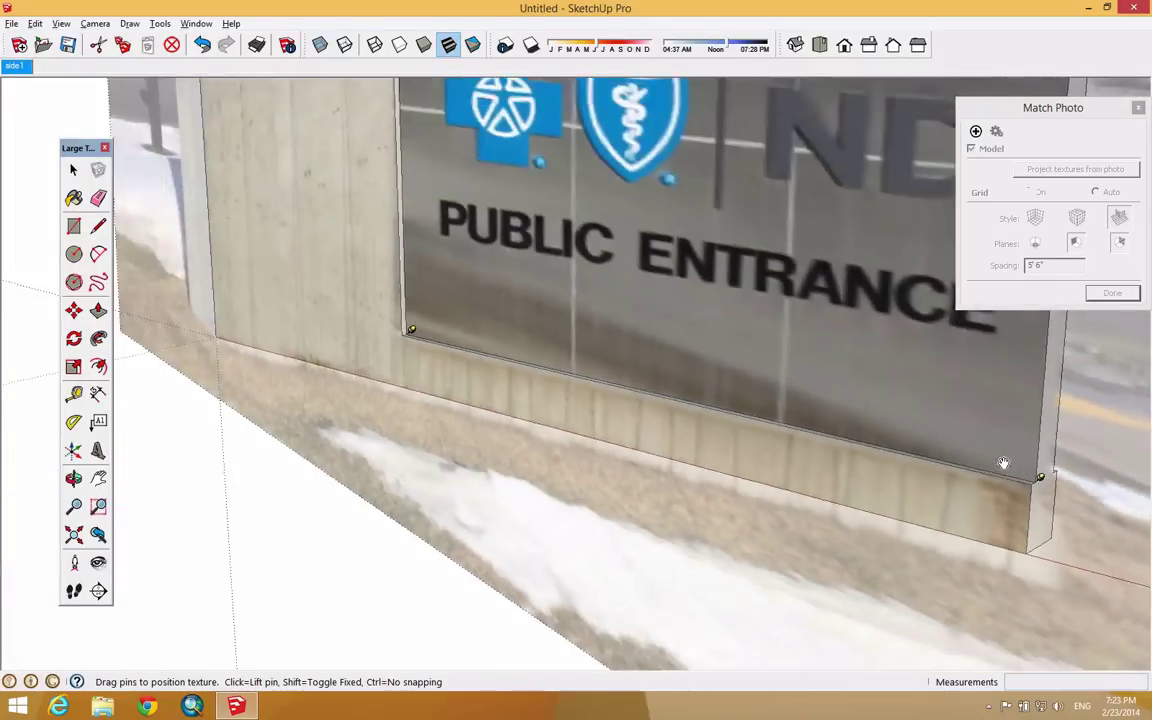
Step: Move the upper texture pin at the panel's far end onto the face's upper corner, apply the texture position and deselect the panel
scroll(1040, 328, "up", 6)
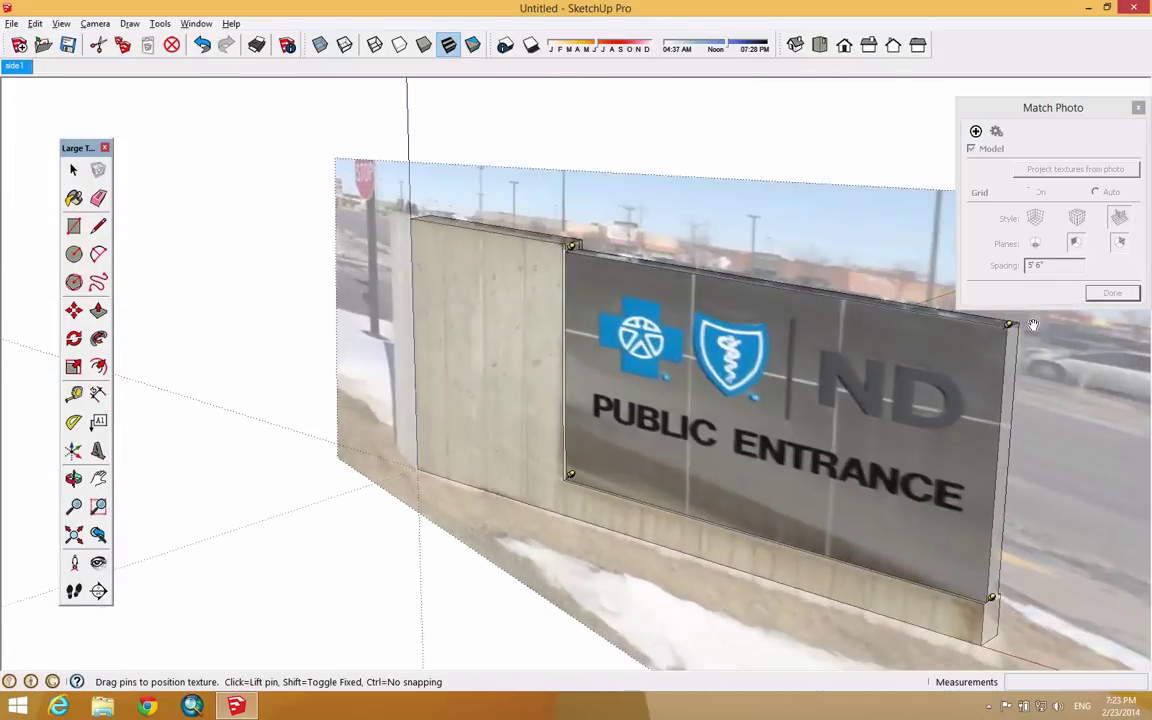
left_click_drag(986, 330, 990, 328)
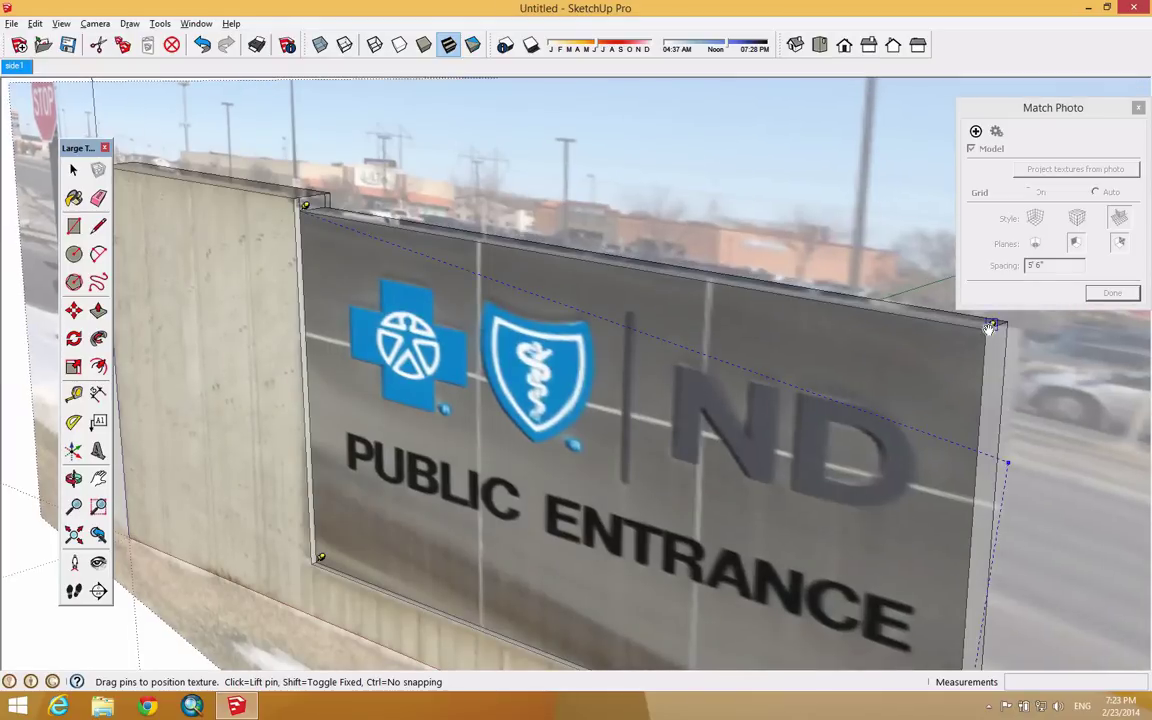
scroll(387, 318, "down", 5)
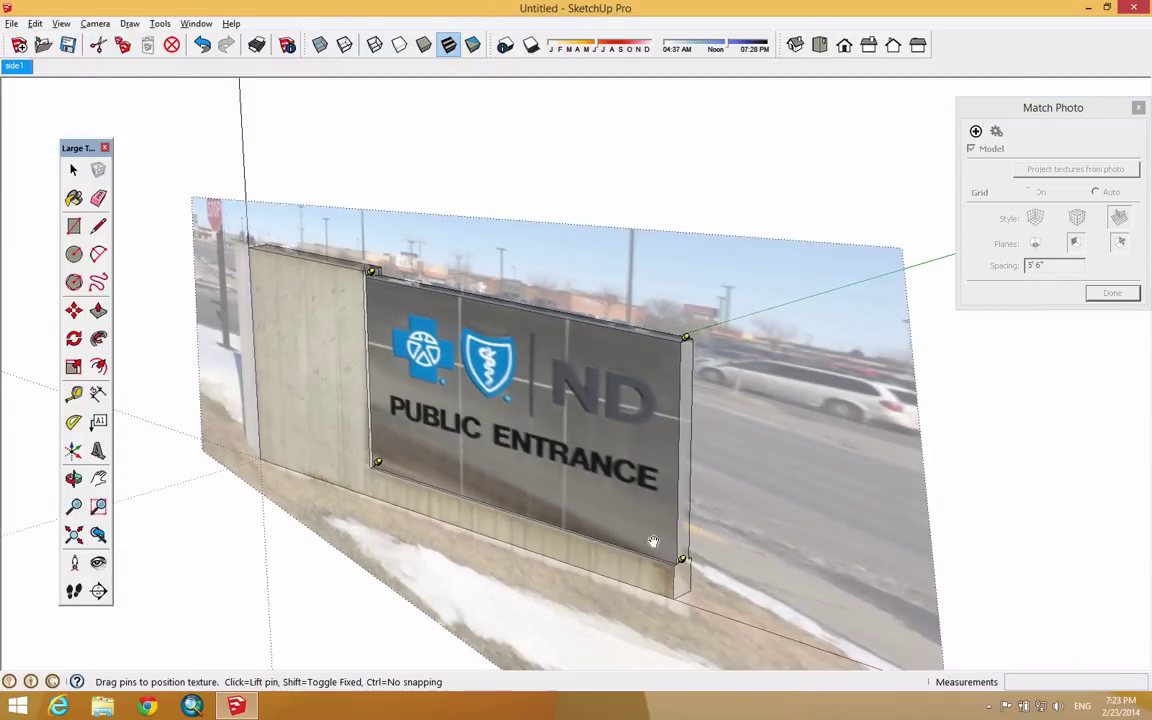
scroll(684, 602, "up", 5)
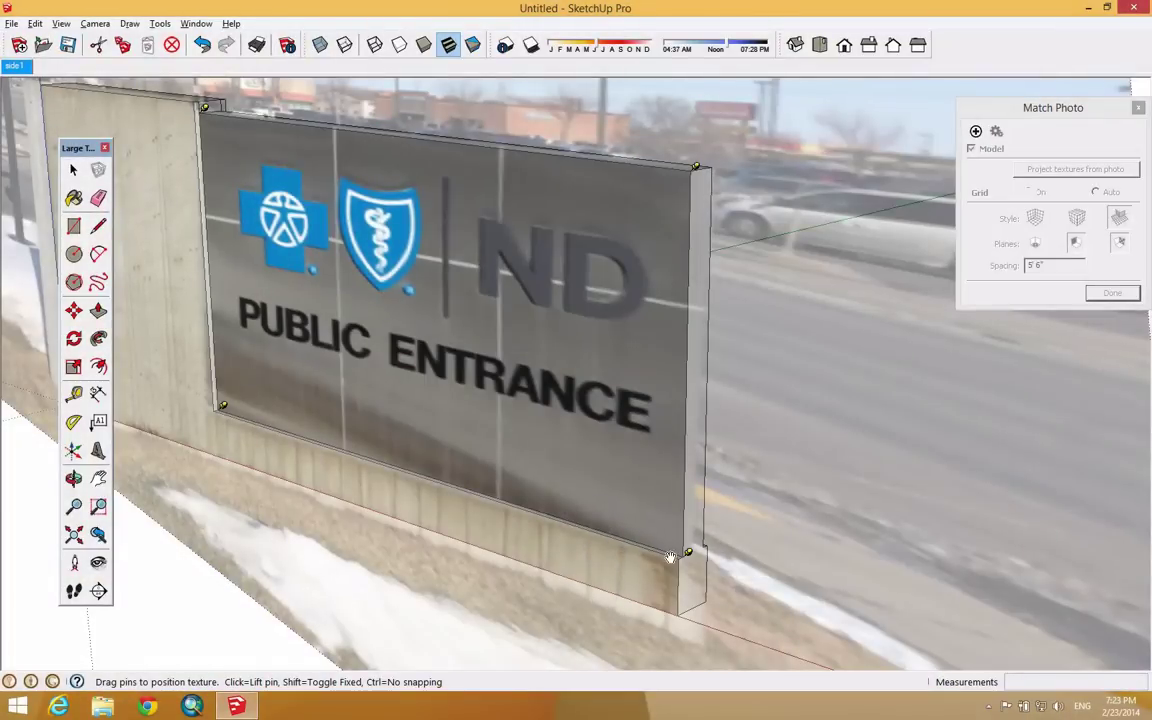
key("Return")
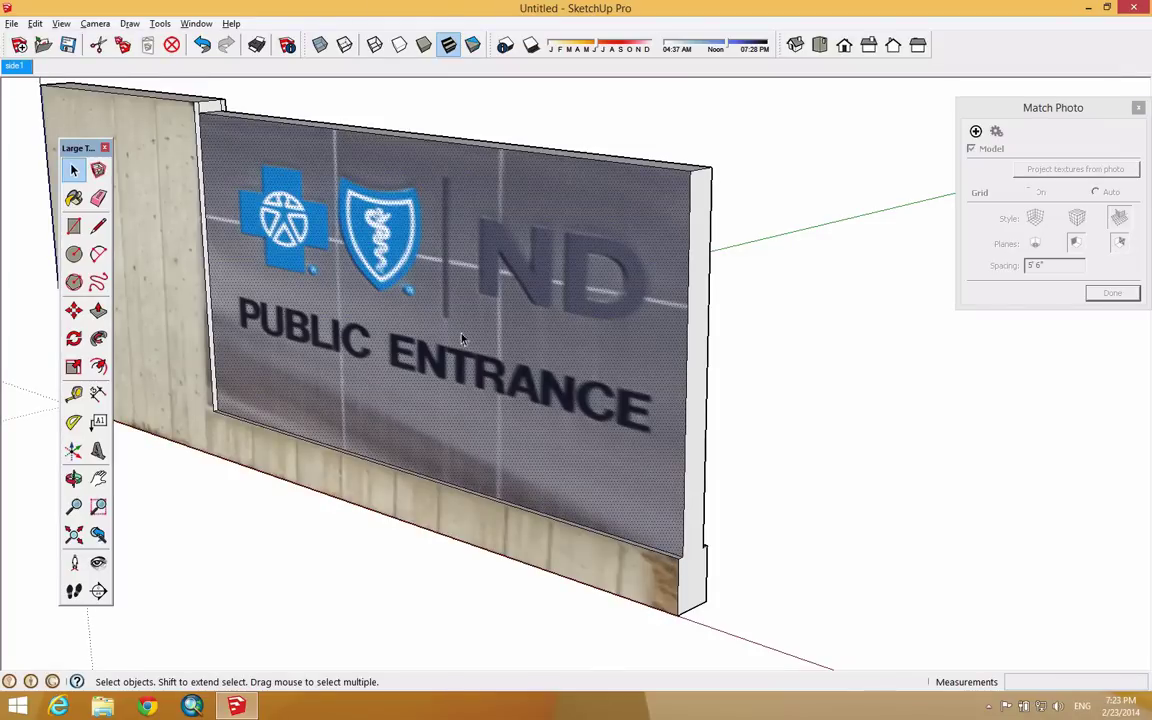
left_click(558, 140)
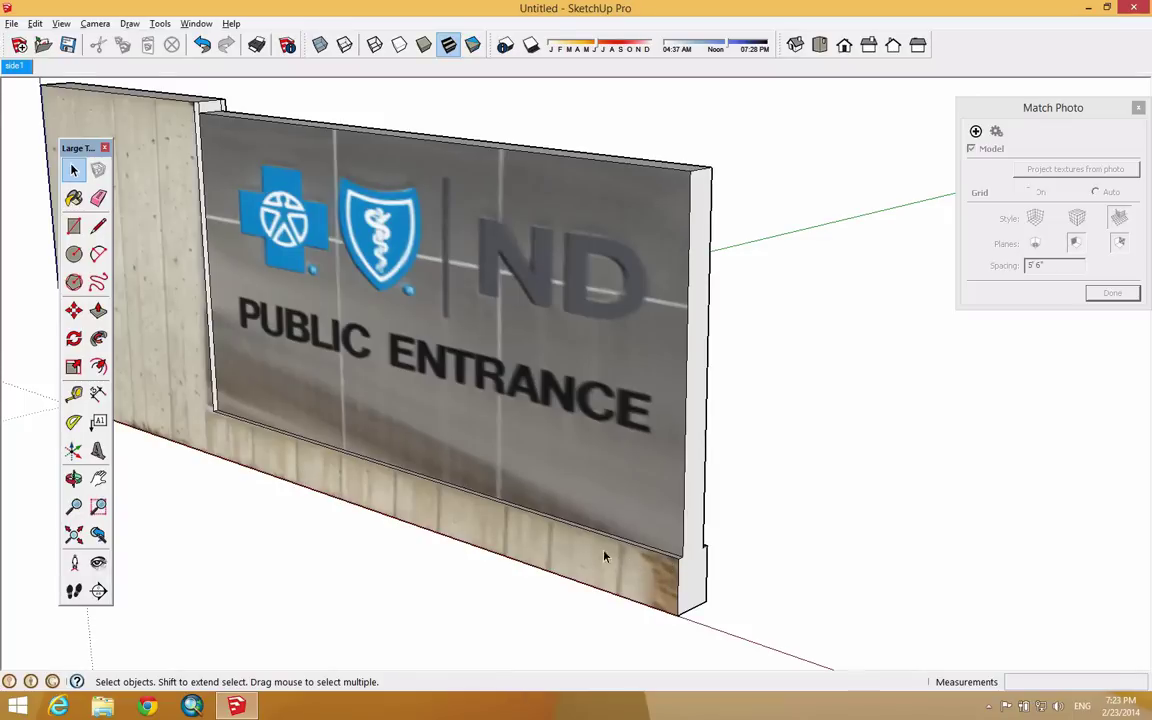
Step: Start positioning the concrete face's texture and set its two outer pins on the pillar's outer upper and lower corners in the photo
scroll(627, 558, "down", 2)
middle_click_drag(627, 558, 634, 446)
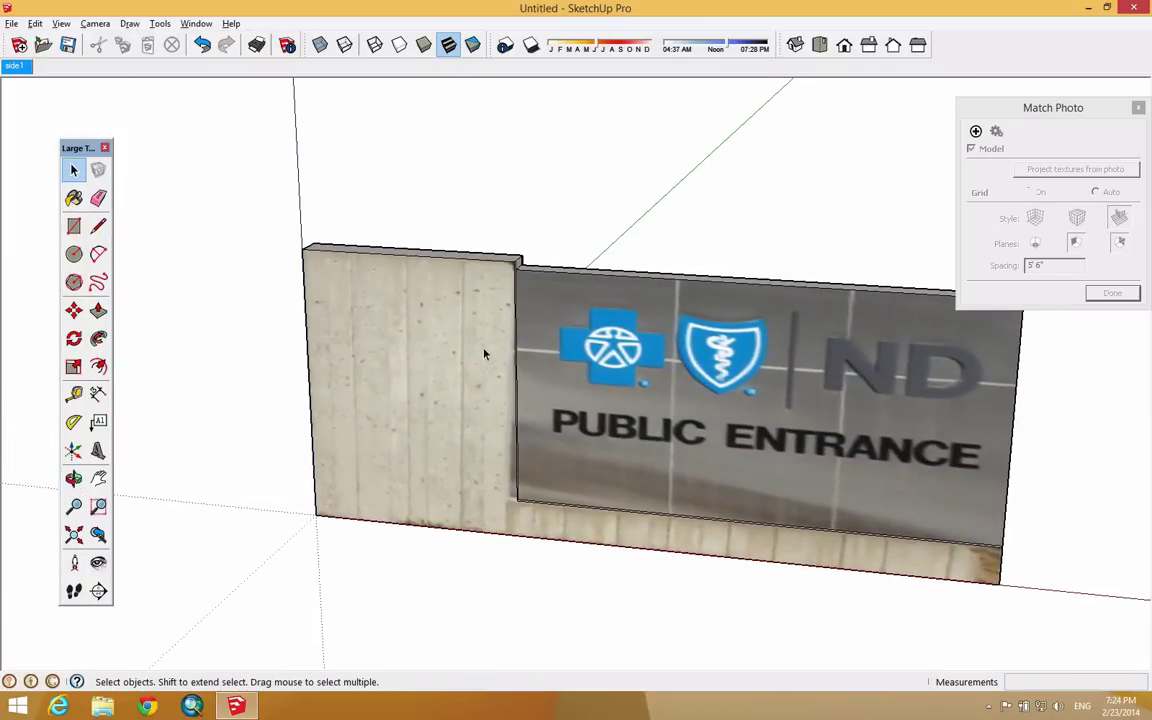
right_click(394, 343)
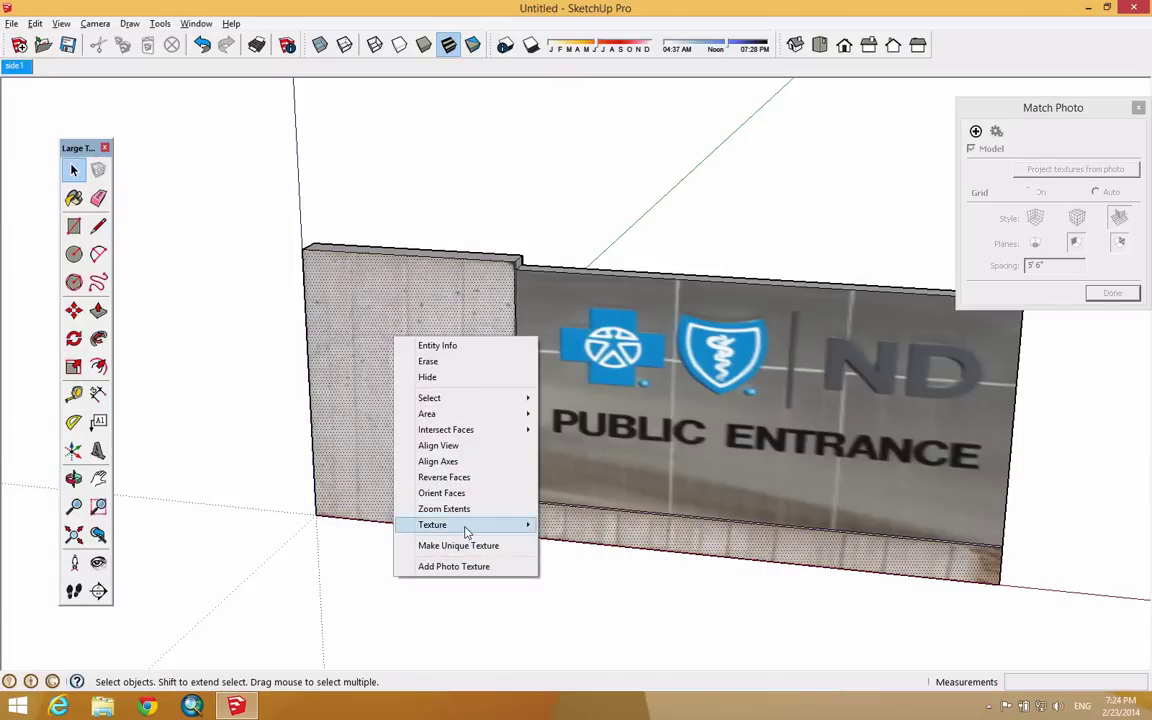
mouse_move(470, 527)
left_click(550, 525)
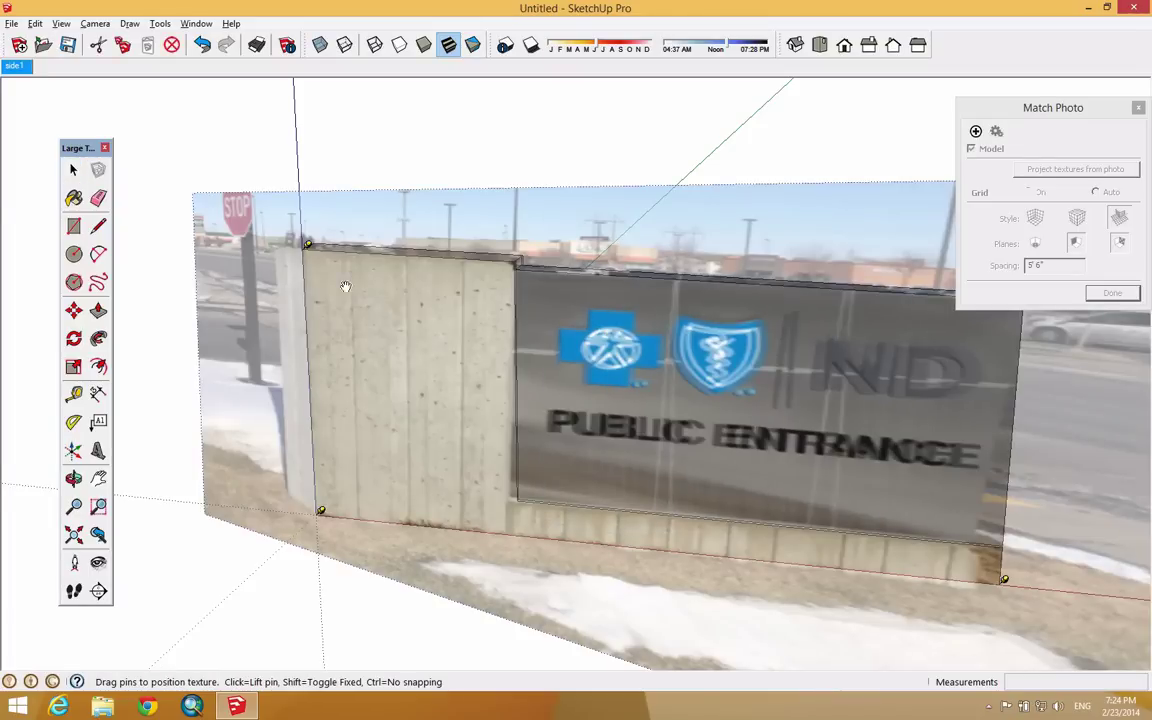
scroll(305, 245, "up", 4)
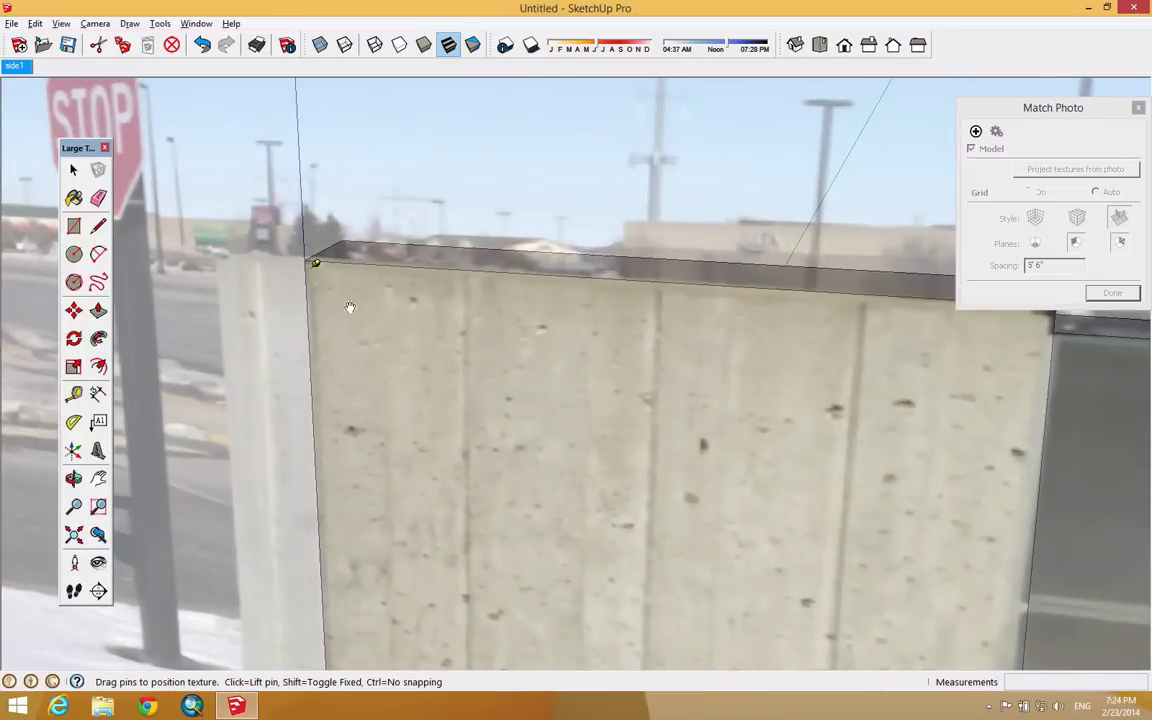
scroll(391, 429, "down", 5)
scroll(375, 553, "up", 6)
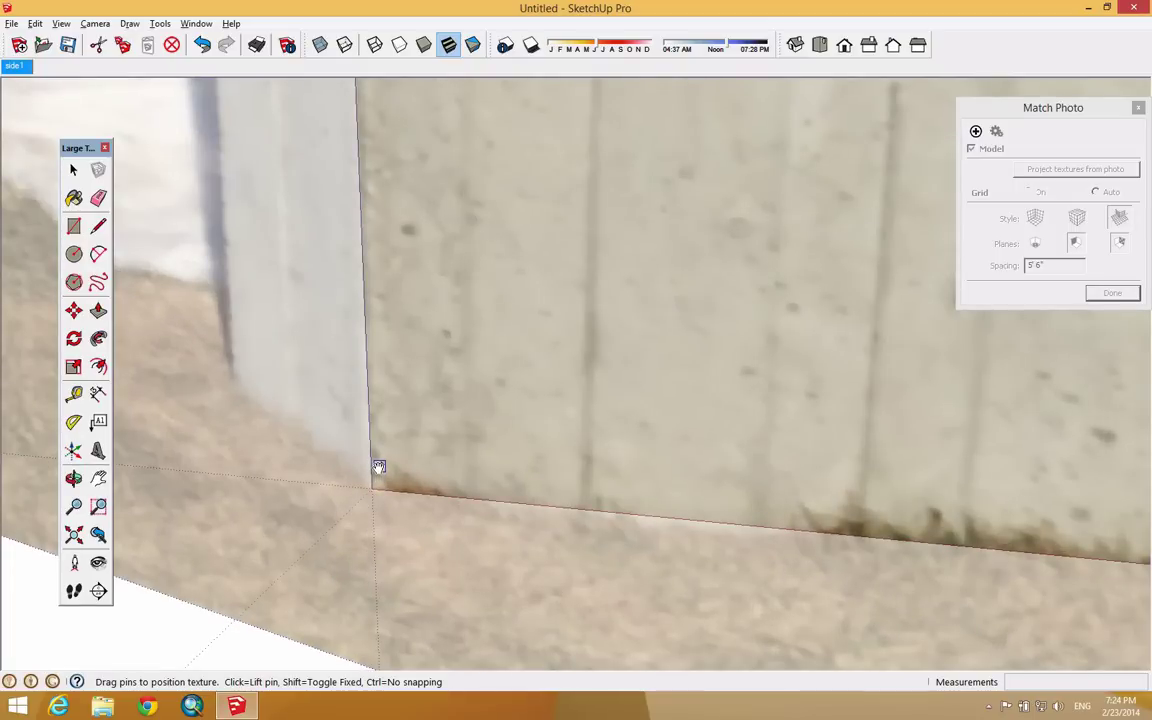
scroll(416, 464, "down", 8)
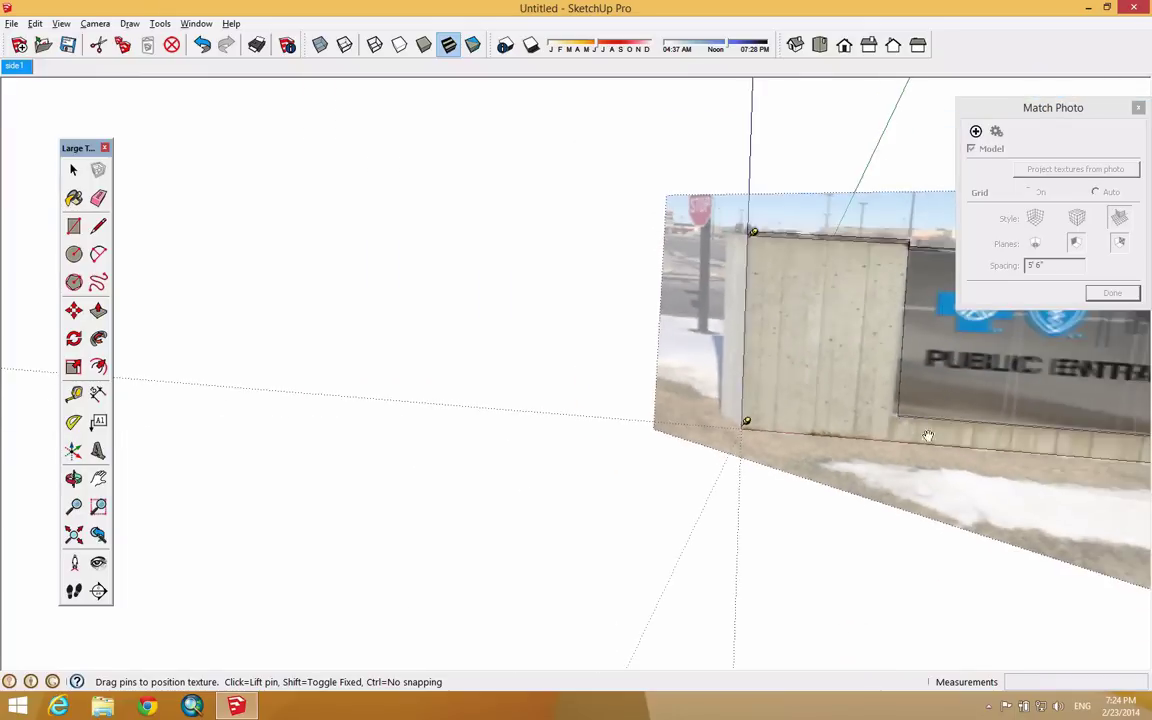
Step: Lift the other two texture pins and place them on the pillar's lower and upper corners beside the metal panel in the photo
scroll(1100, 440, "up", 5)
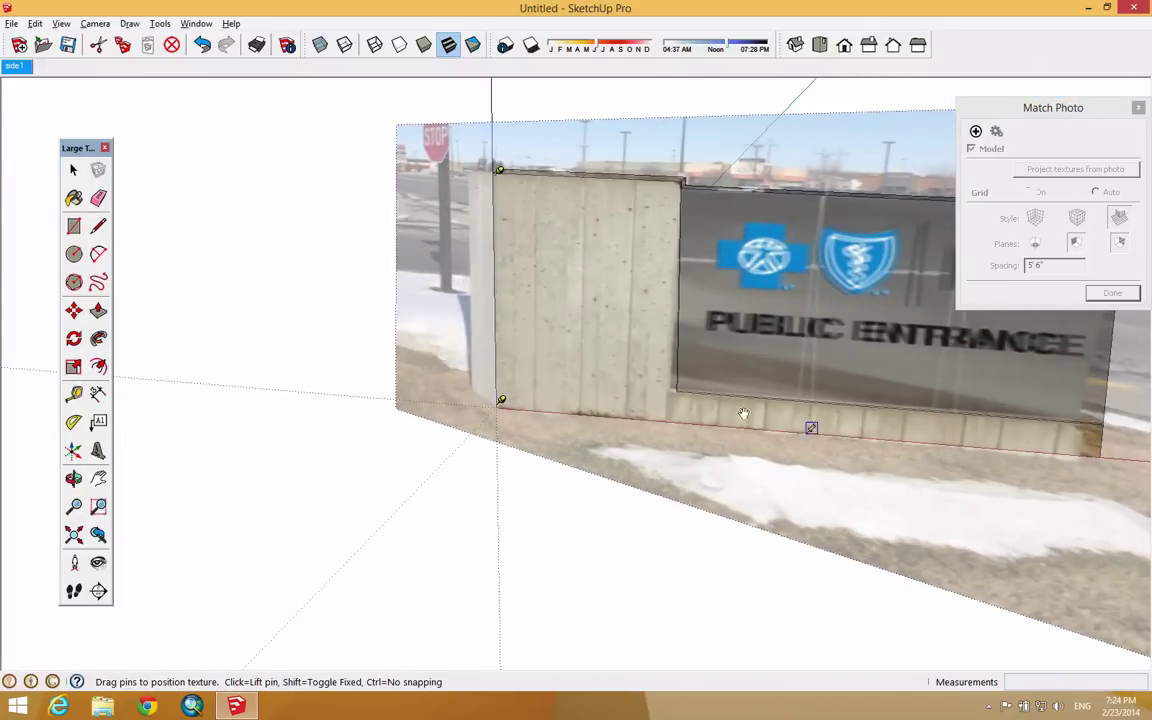
scroll(645, 409, "up", 1)
scroll(645, 409, "up", 4)
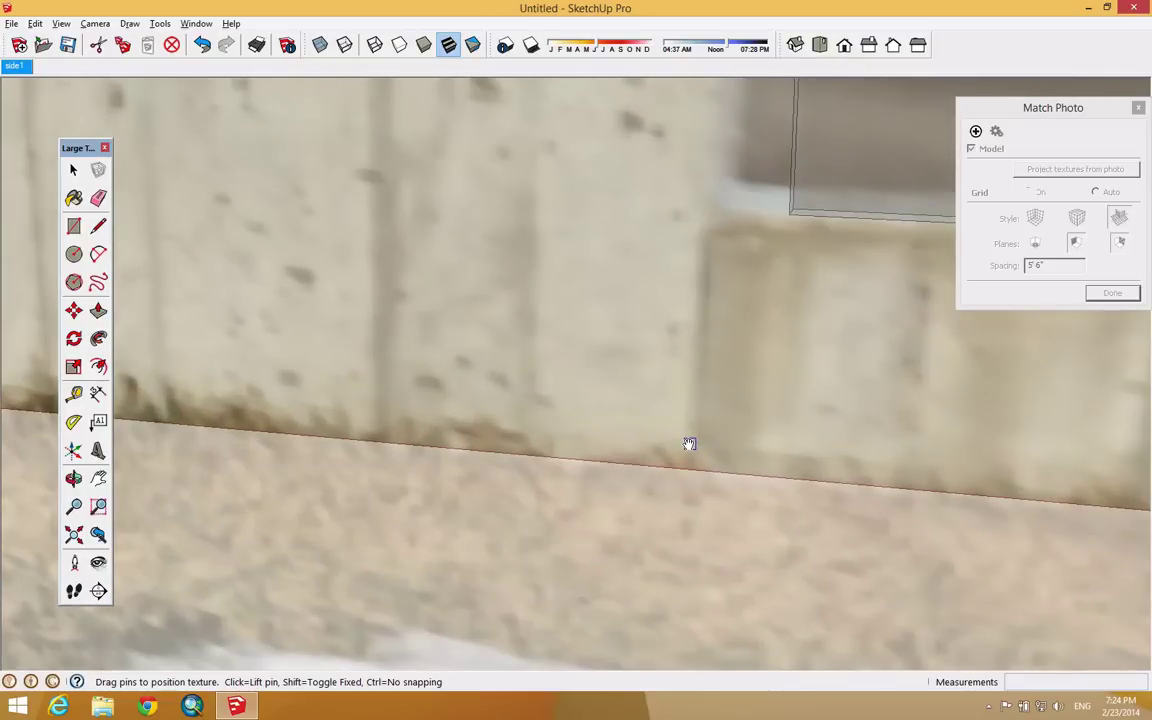
scroll(697, 407, "down", 8)
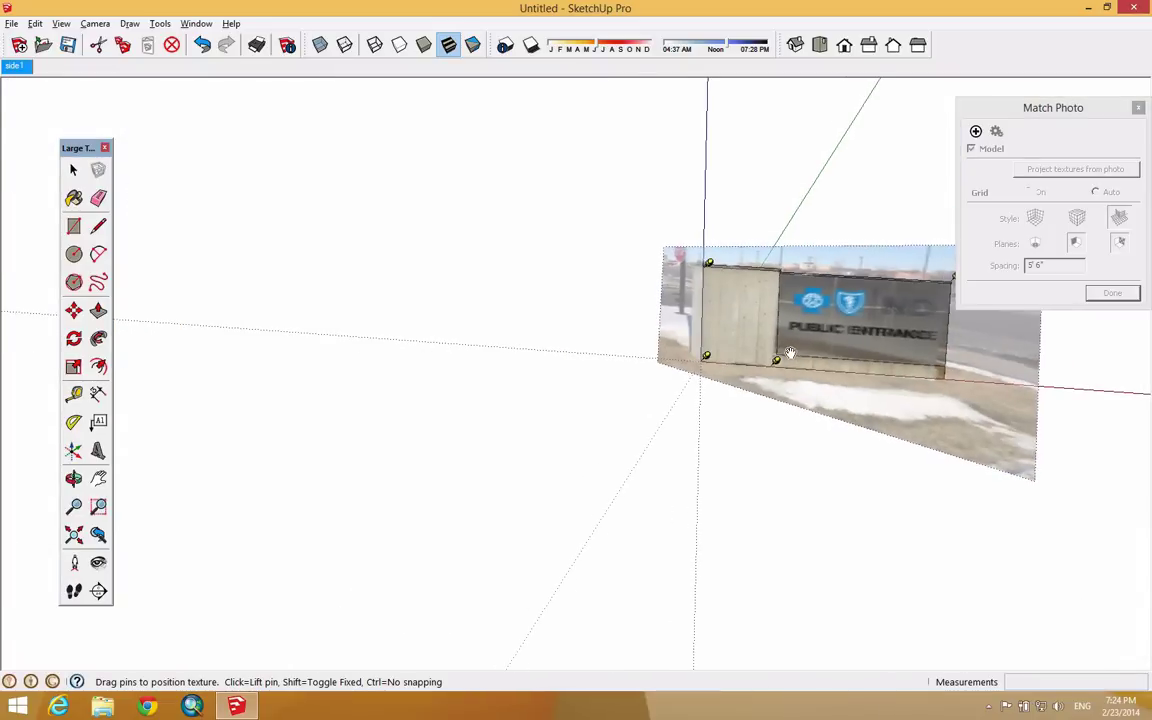
scroll(931, 290, "down", 2)
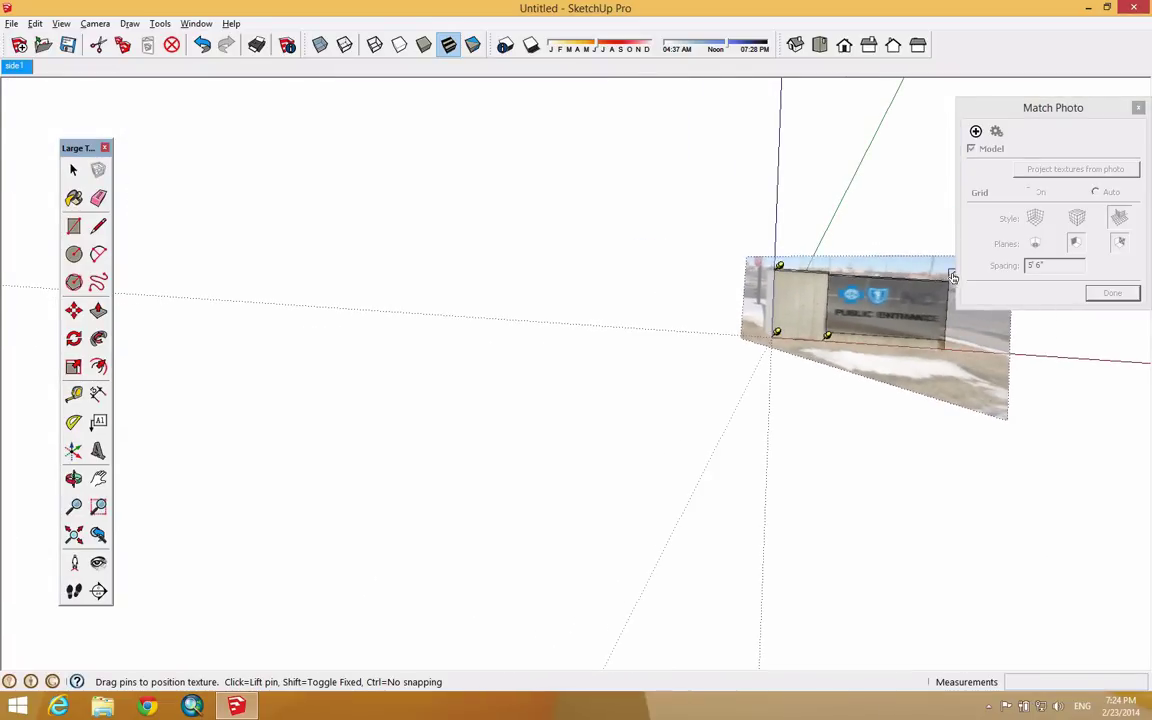
scroll(800, 275, "up", 6)
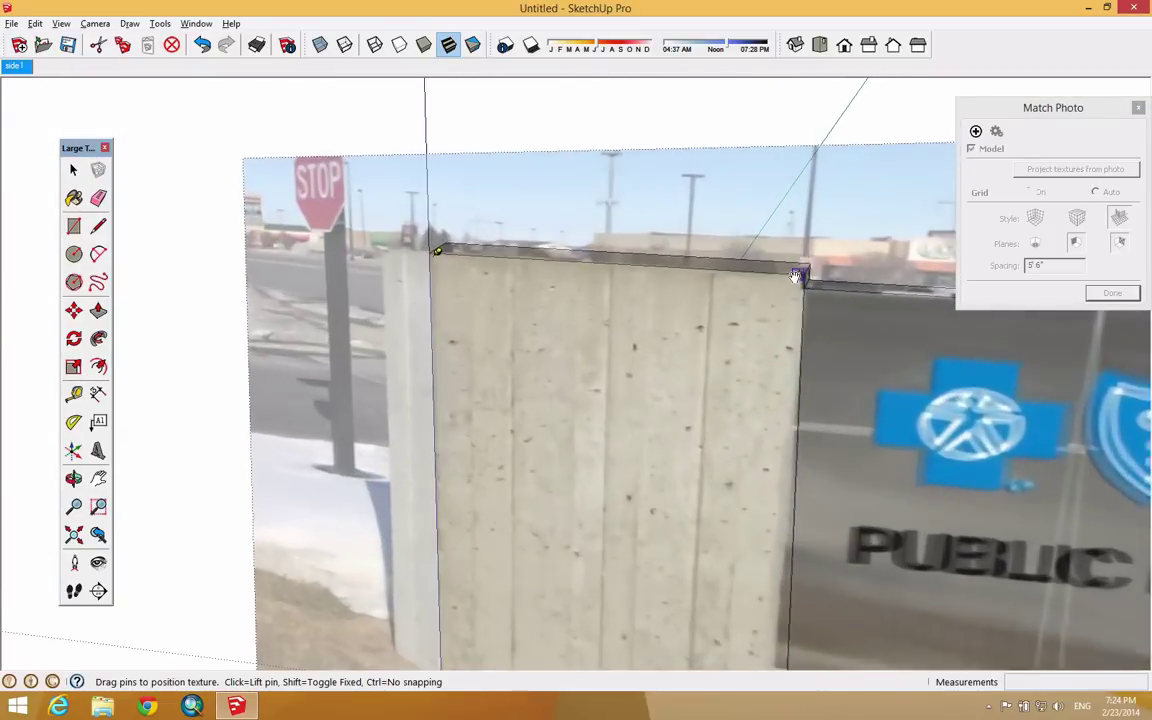
scroll(798, 278, "up", 2)
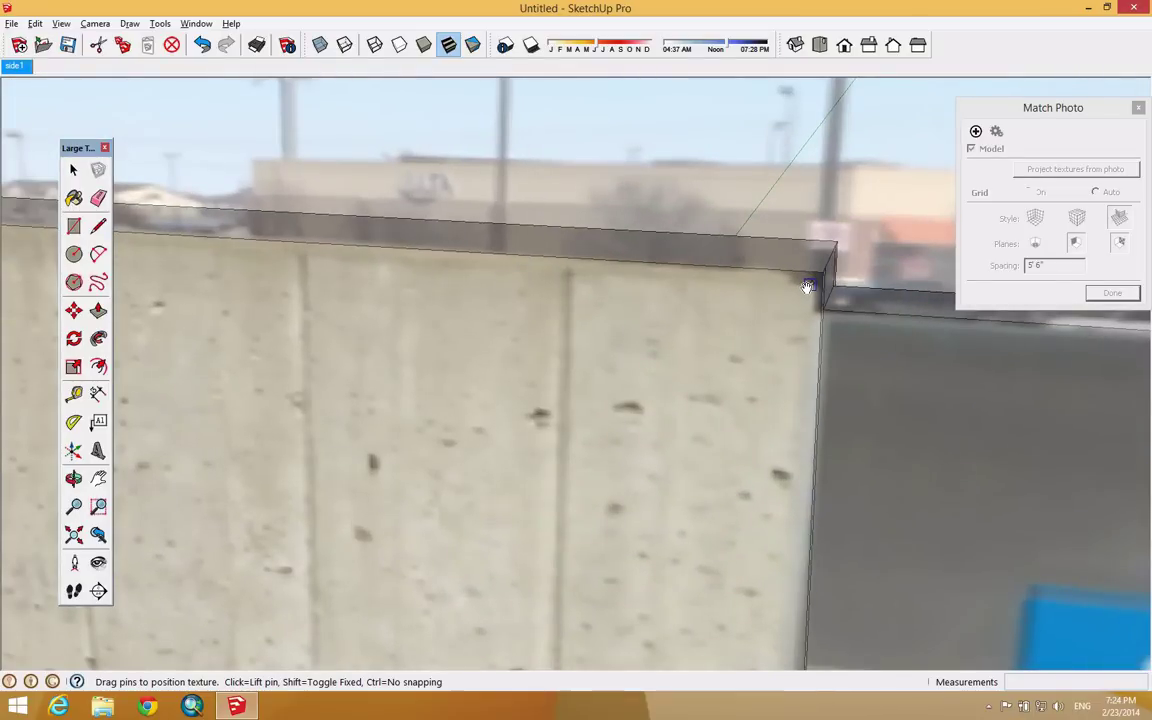
scroll(805, 292, "down", 3)
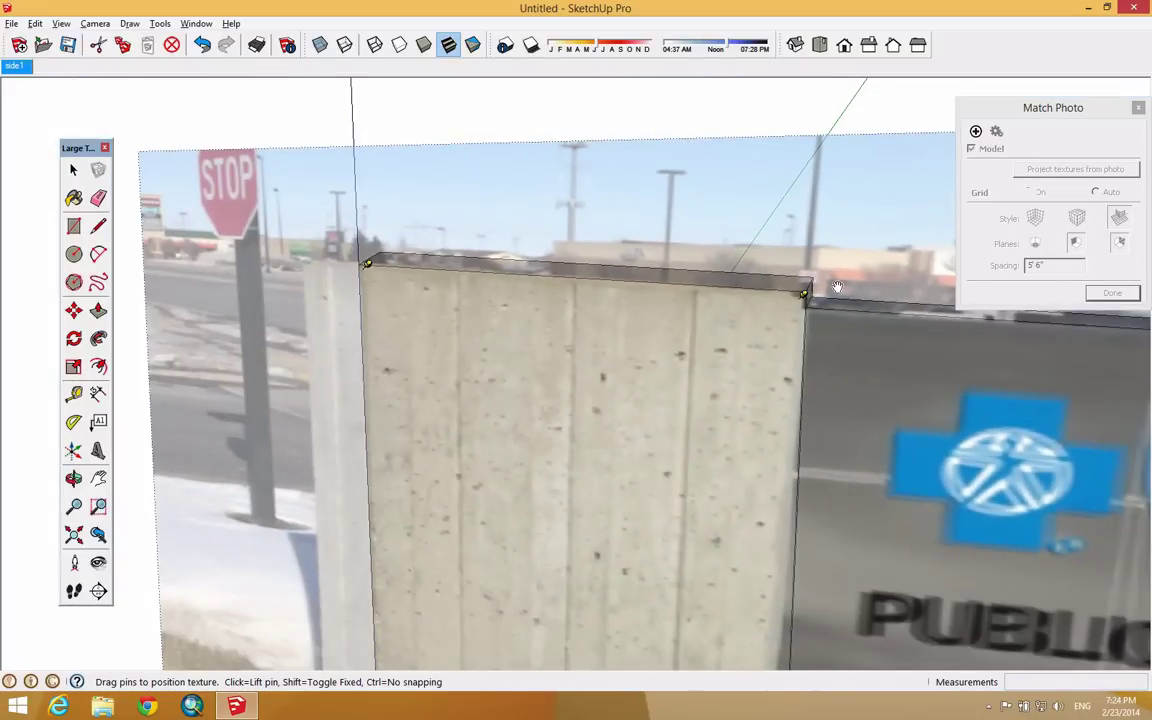
Step: Stretch the concrete texture by moving its two upper pins onto the upper corners of the pillar face
scroll(805, 295, "up", 4)
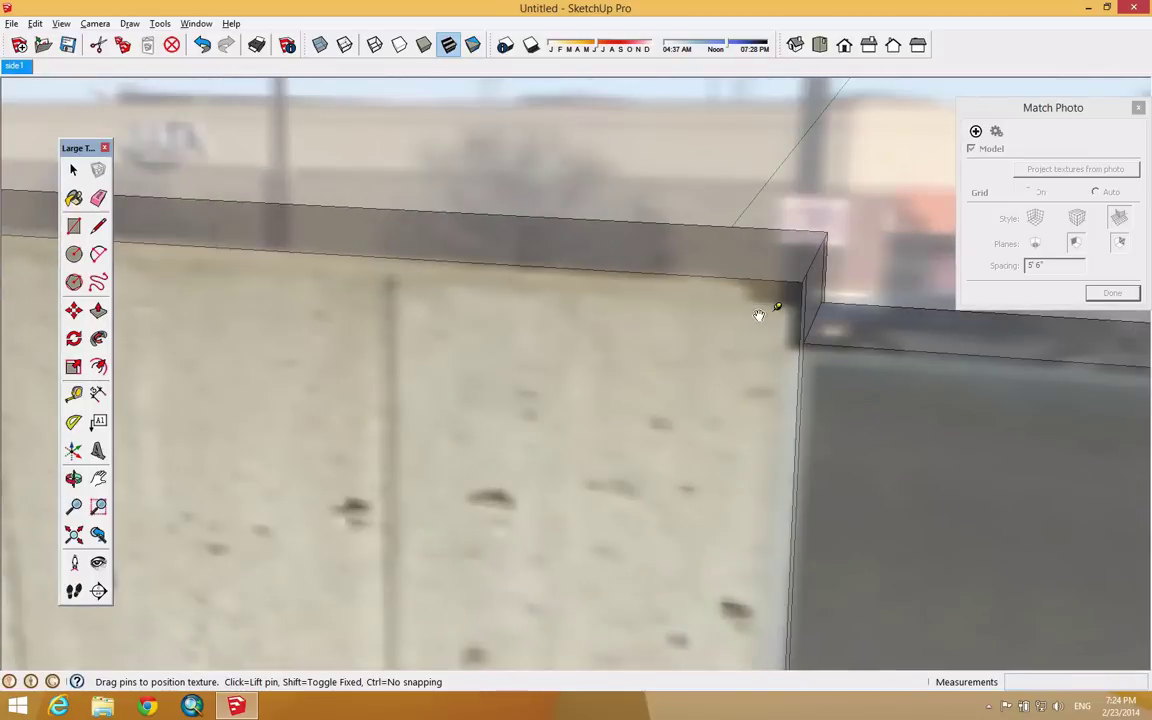
left_click_drag(778, 307, 806, 283)
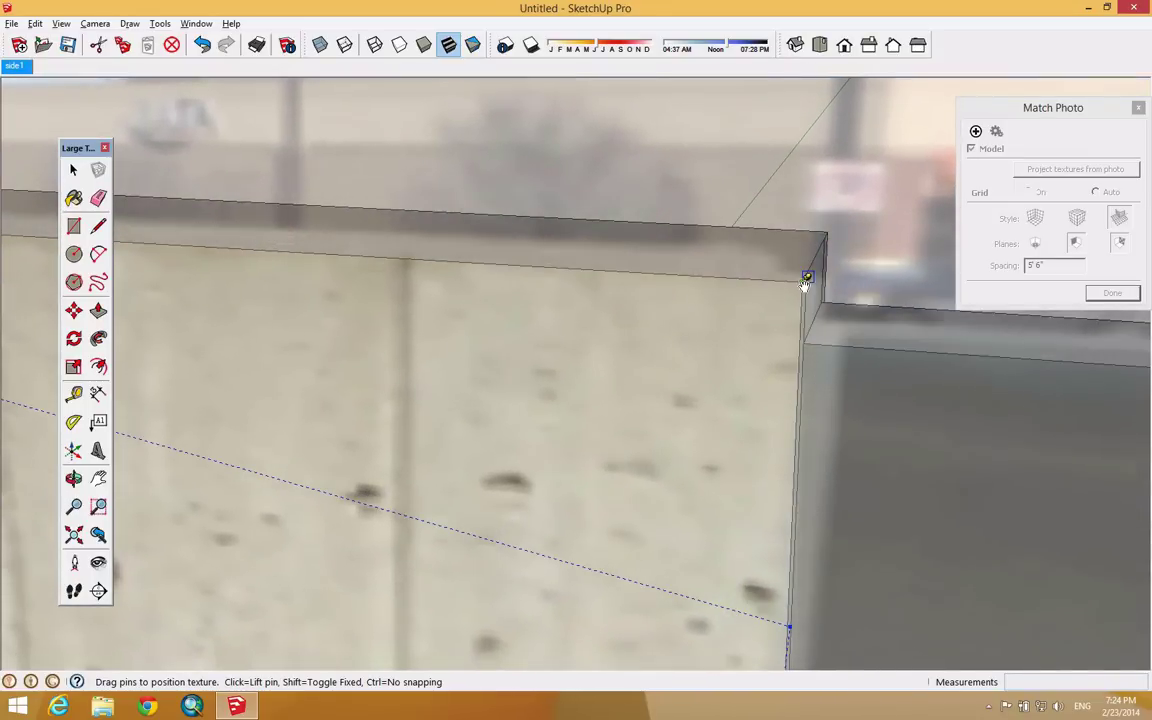
scroll(806, 283, "down", 5)
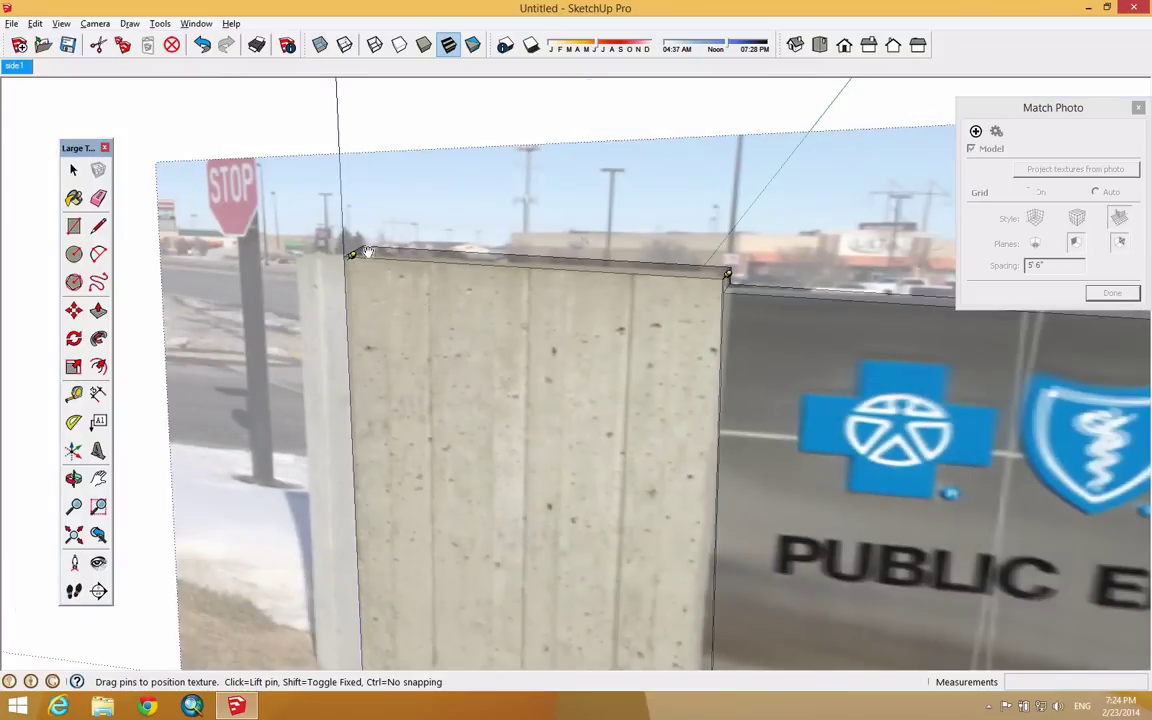
left_click_drag(354, 256, 348, 254)
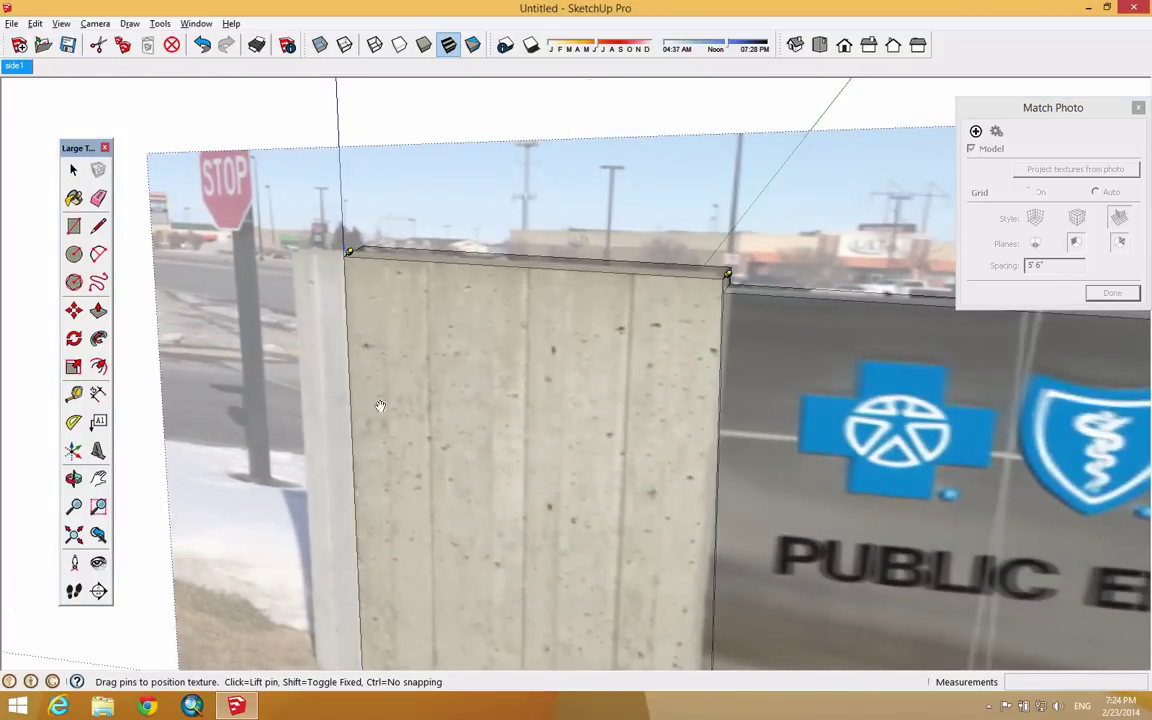
Step: Move the two lower pins onto the pillar's base corners, apply the concrete texture position and deselect the face
scroll(379, 397, "down", 4)
scroll(363, 540, "up", 5)
left_click_drag(363, 540, 362, 547)
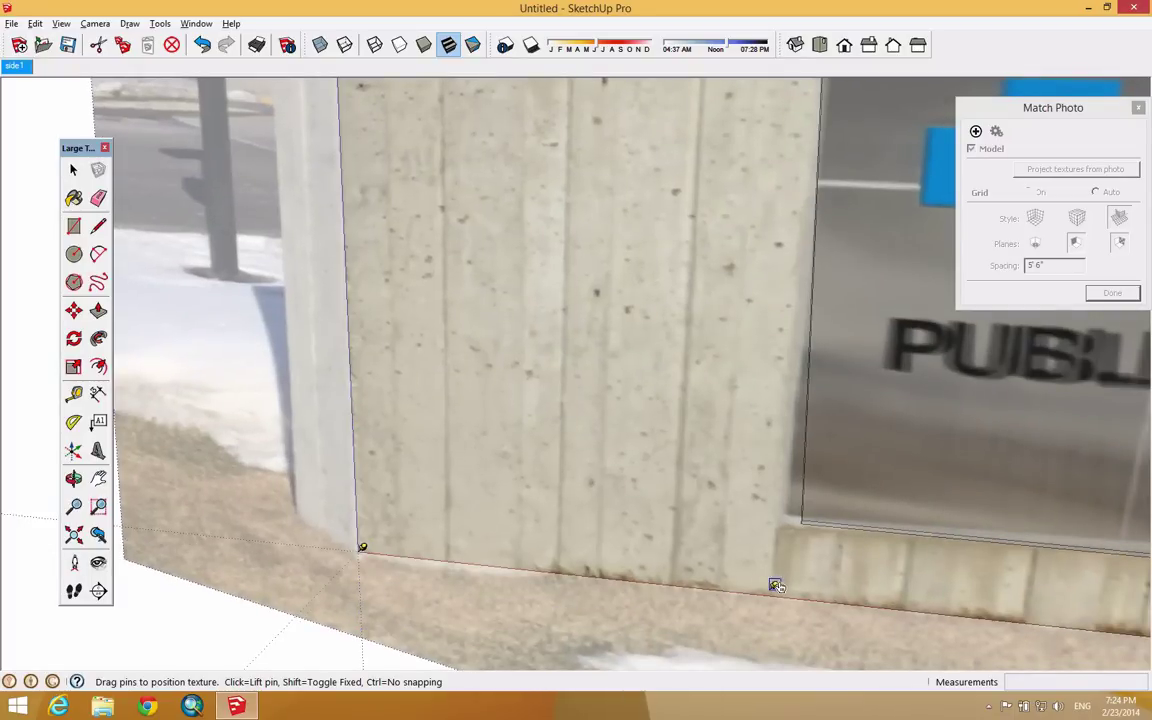
left_click_drag(776, 586, 804, 594)
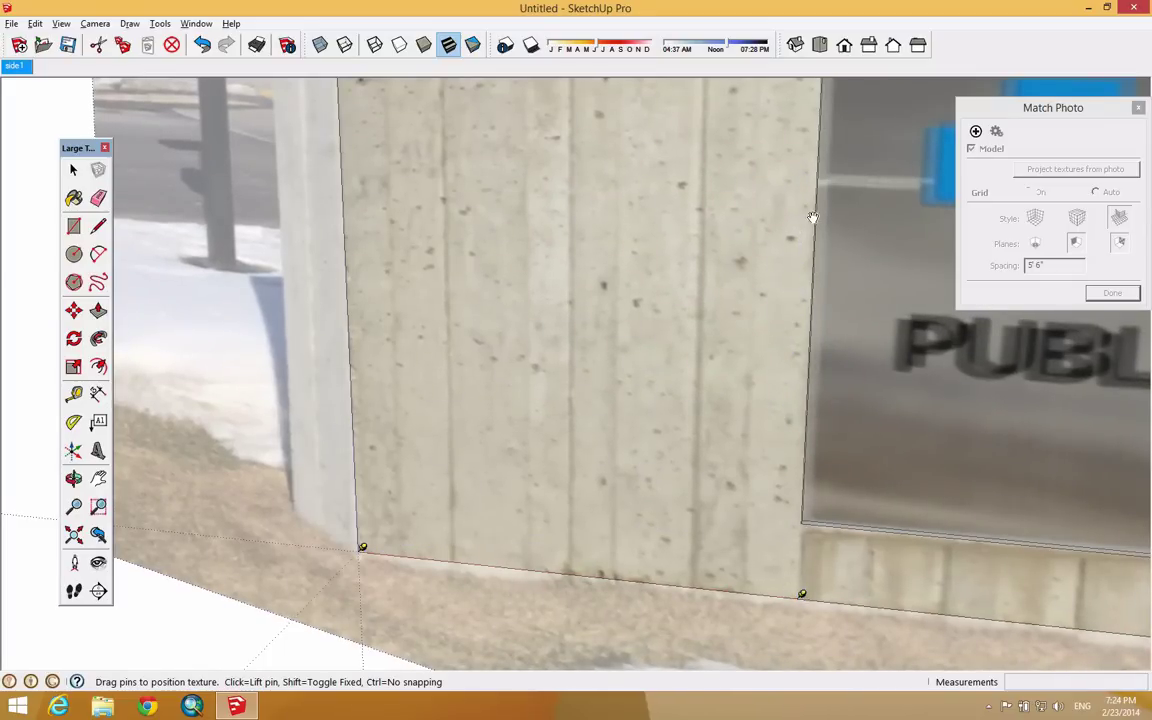
scroll(654, 450, "down", 4)
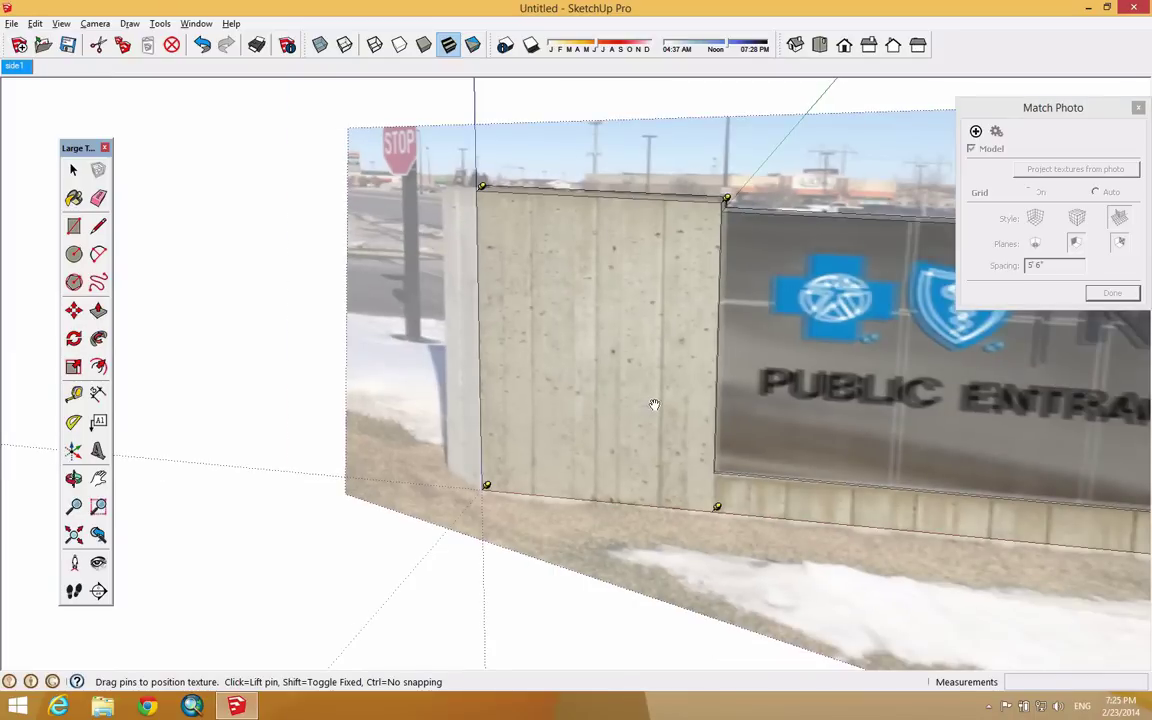
key("Return")
middle_click_drag(688, 404, 452, 361)
key("Escape")
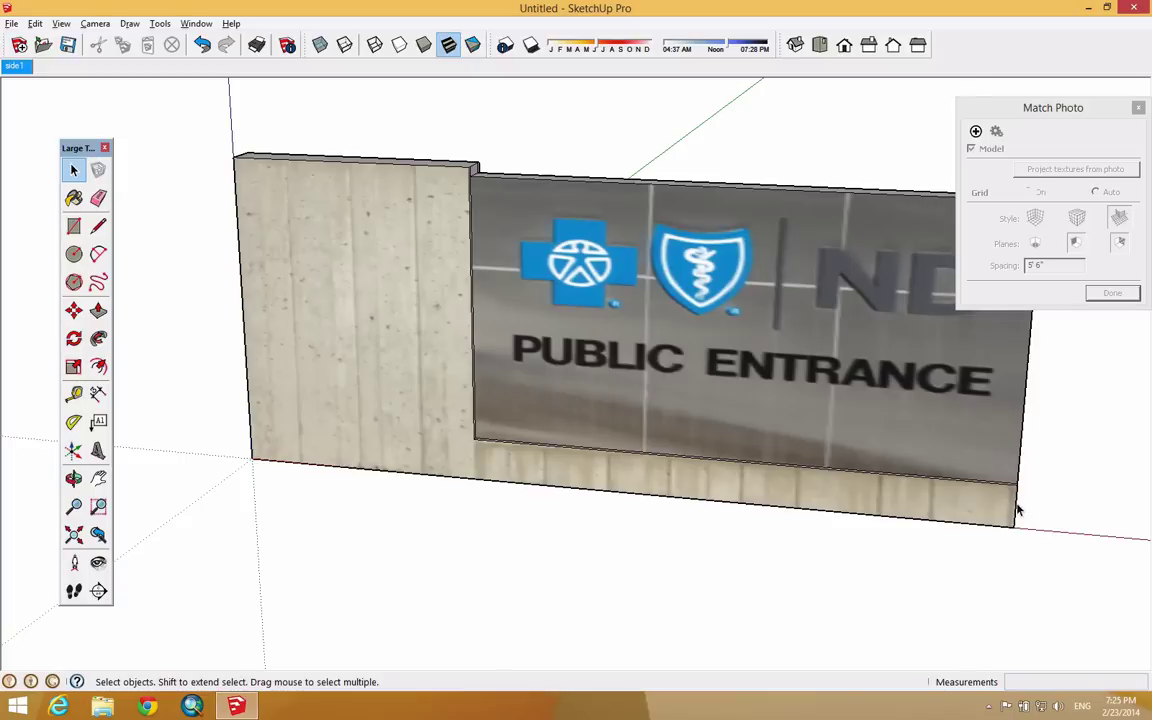
middle_click_drag(950, 470, 445, 386)
scroll(565, 185, "up", 3)
scroll(565, 185, "up", 4)
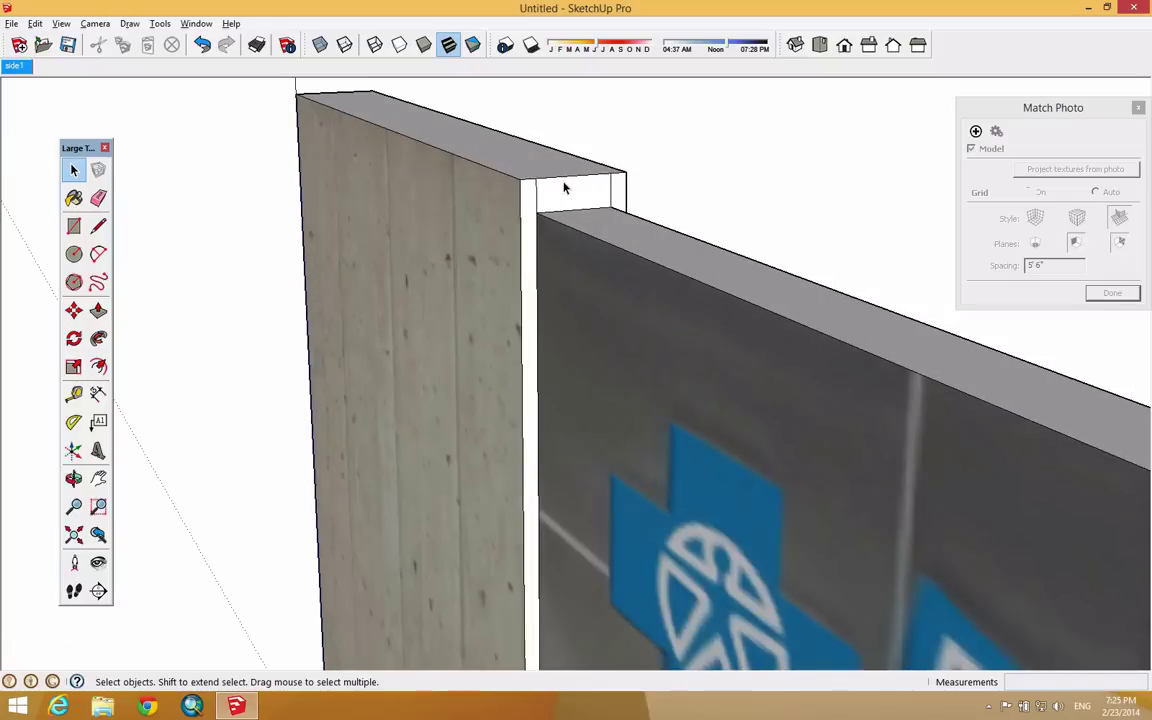
left_click(99, 198)
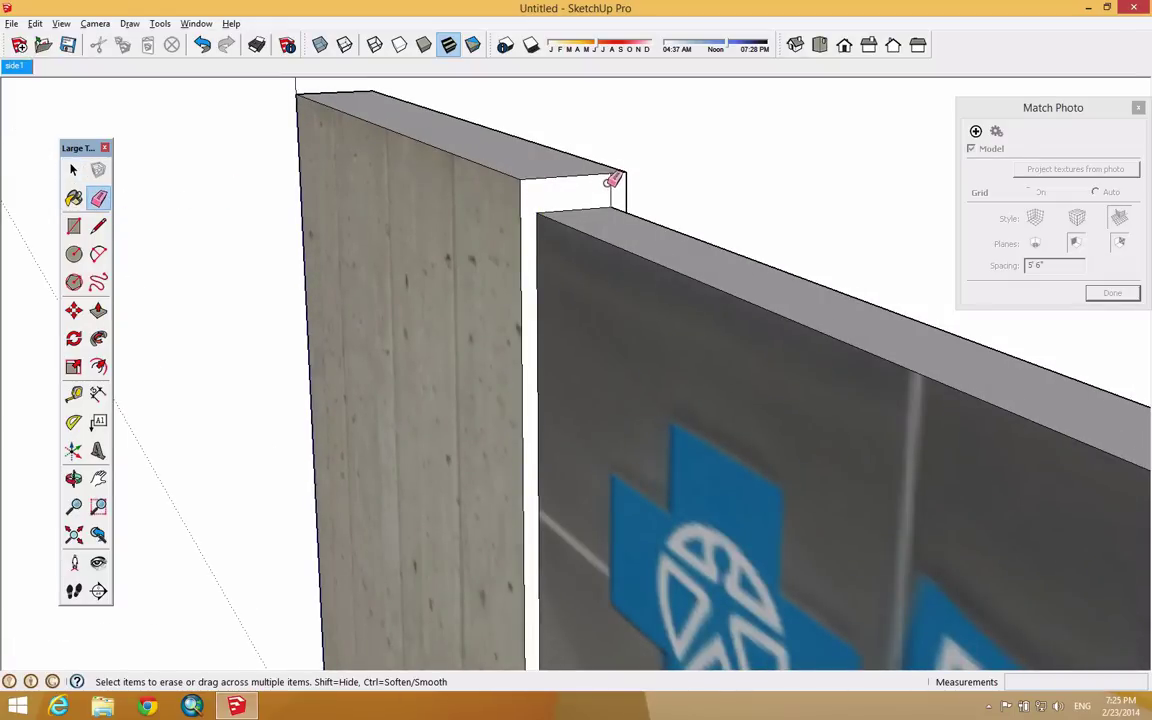
middle_click_drag(622, 180, 8, 504)
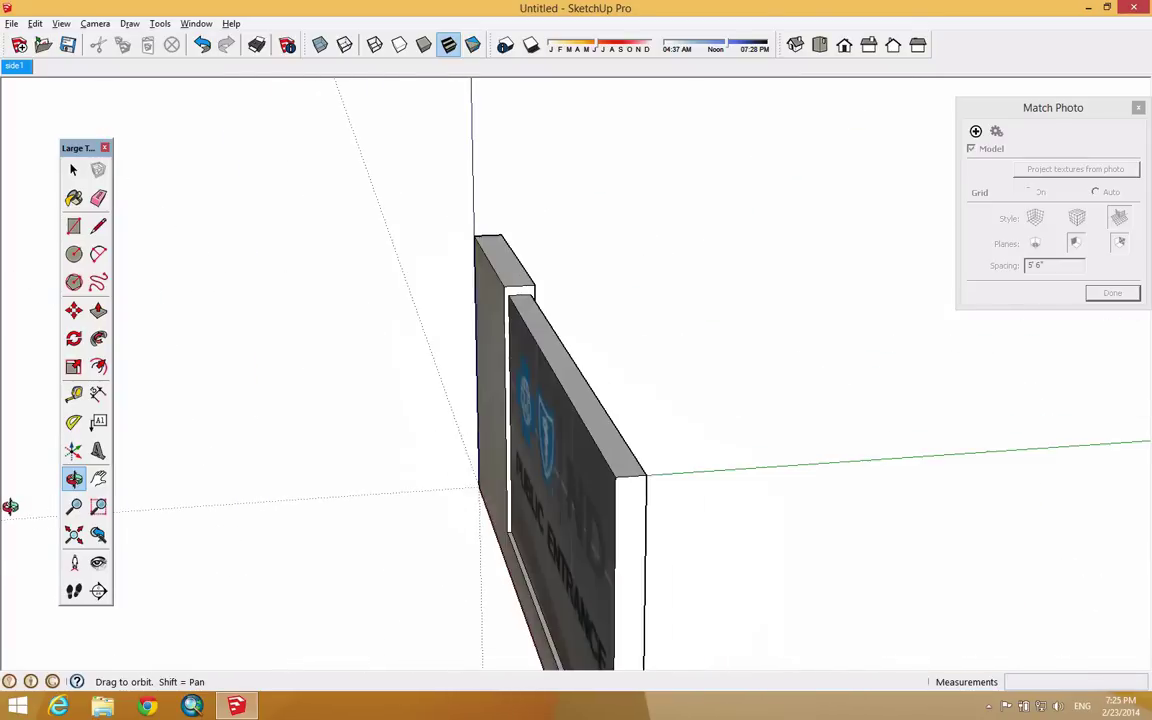
mouse_move(206, 473)
middle_mouse_down()
mouse_move(373, 442)
mouse_move(357, 438)
mouse_move(1100, 458)
middle_mouse_up()
key("e")
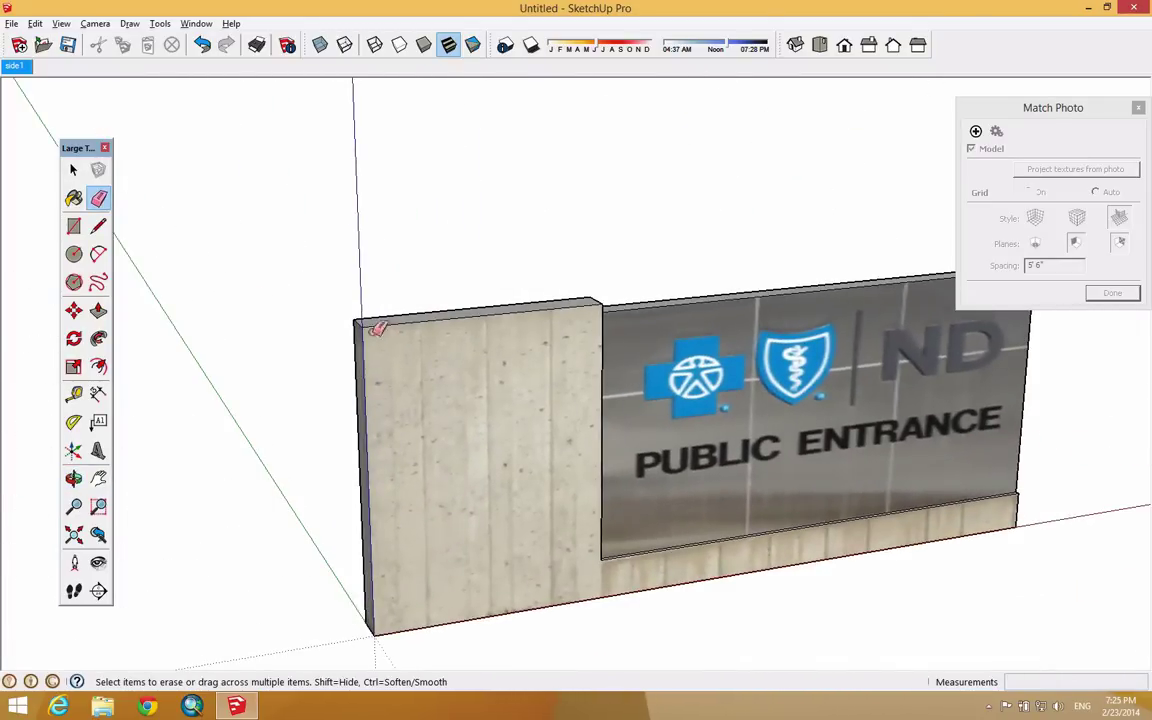
Step: Sample the concrete texture from the pillar's front face and paint it onto the concrete back face
left_click(75, 199)
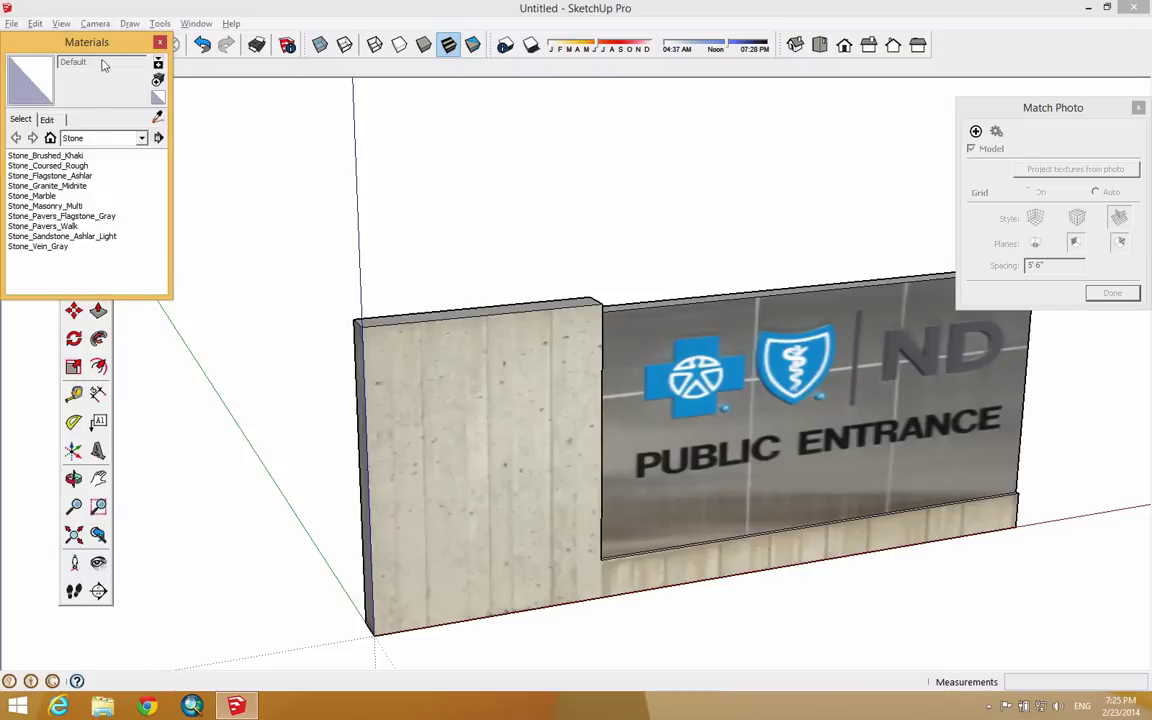
left_click_drag(98, 50, 195, 165)
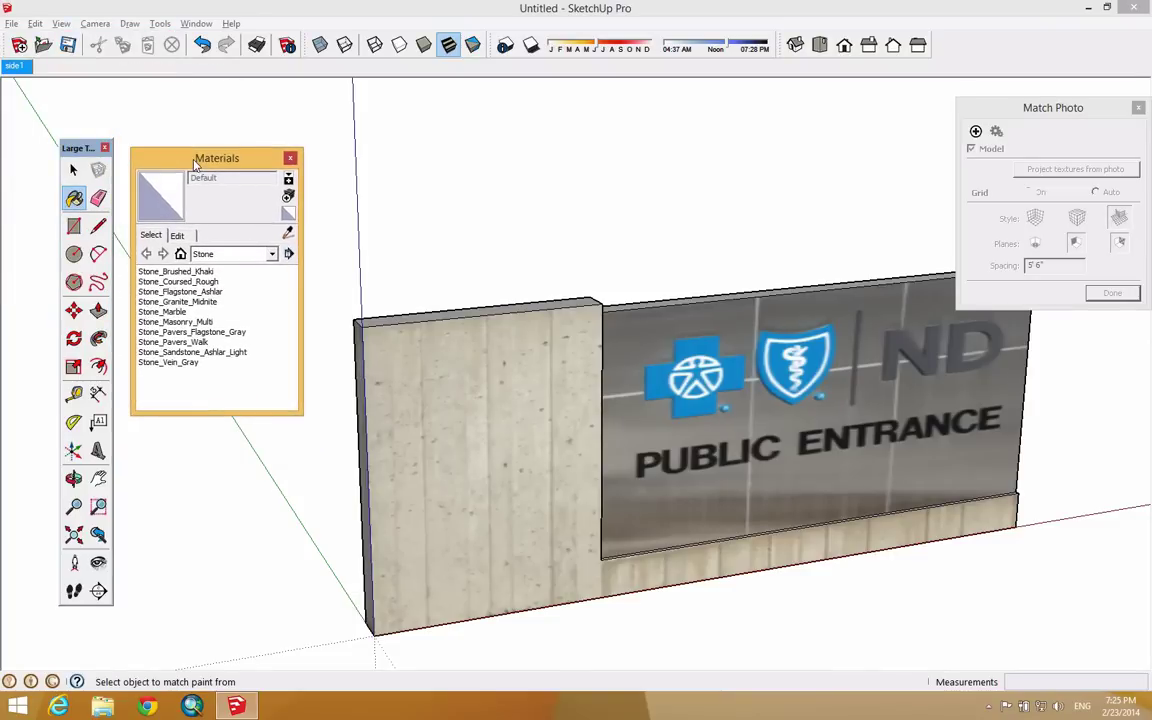
left_click(290, 235)
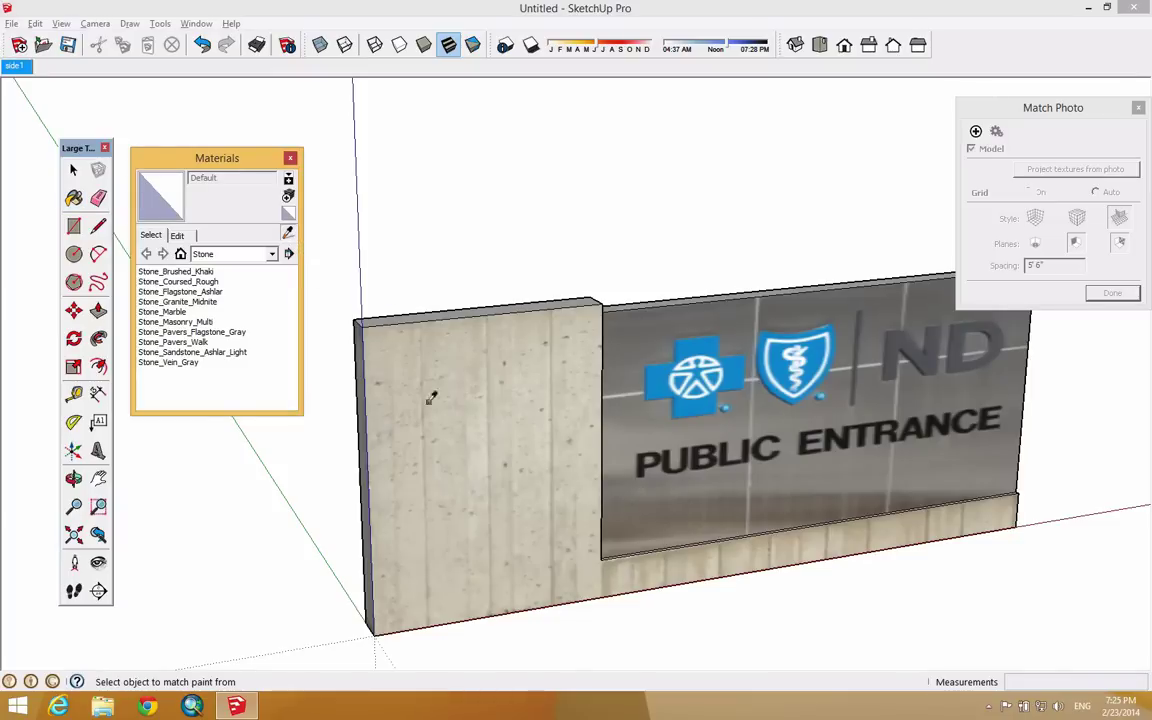
left_click(467, 399)
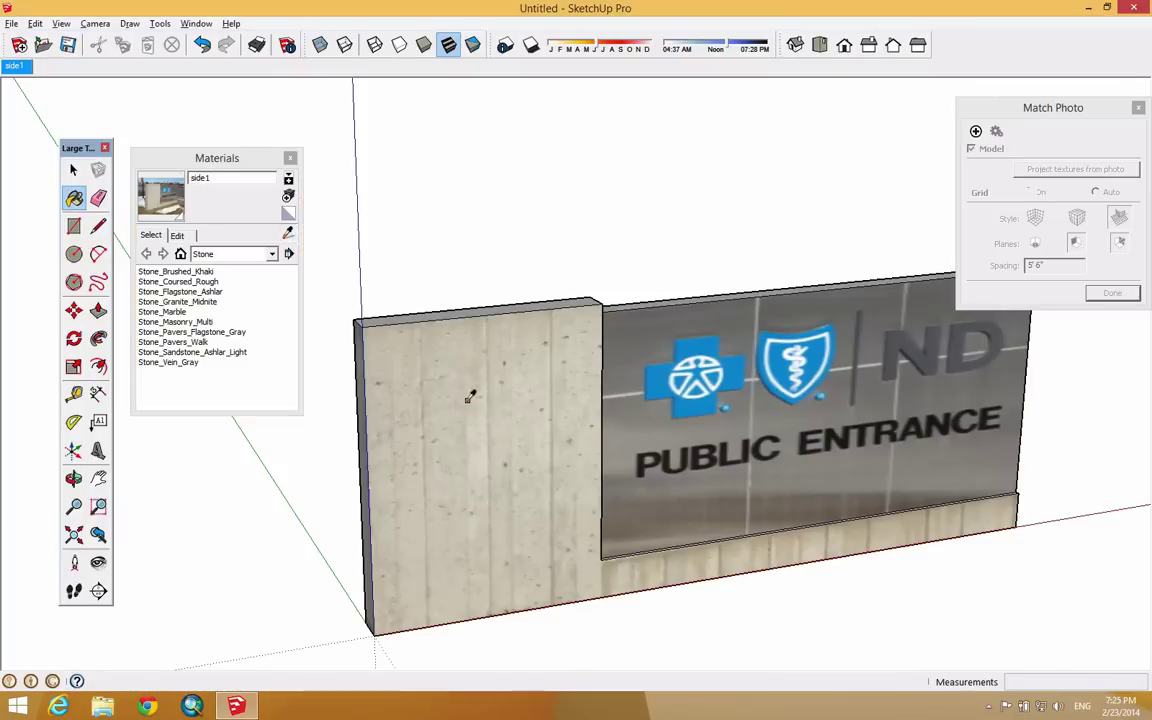
middle_click_drag(378, 328, 890, 403)
left_click(730, 381)
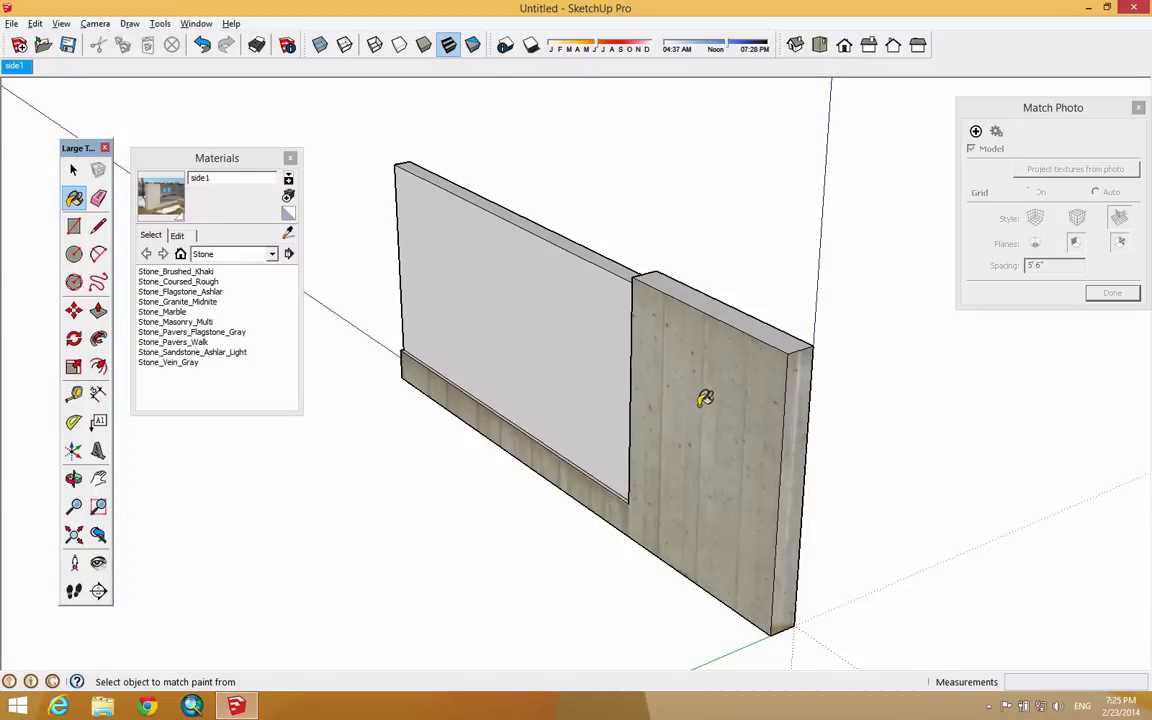
Step: Draw a freestanding four-sided face in the empty space beside the sign with the Line tool
mouse_move(740, 388)
middle_mouse_down()
mouse_move(730, 414)
mouse_move(470, 412)
middle_mouse_up()
left_click(98, 226)
left_click(628, 394)
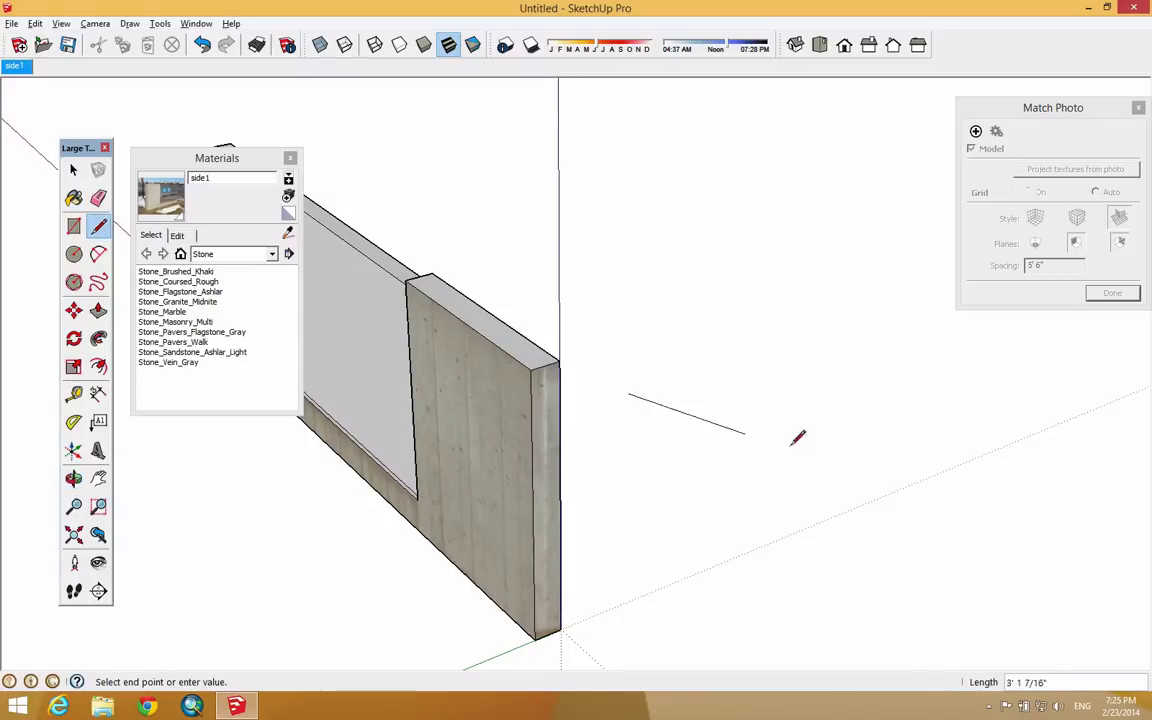
left_click(1015, 478)
left_click(1038, 336)
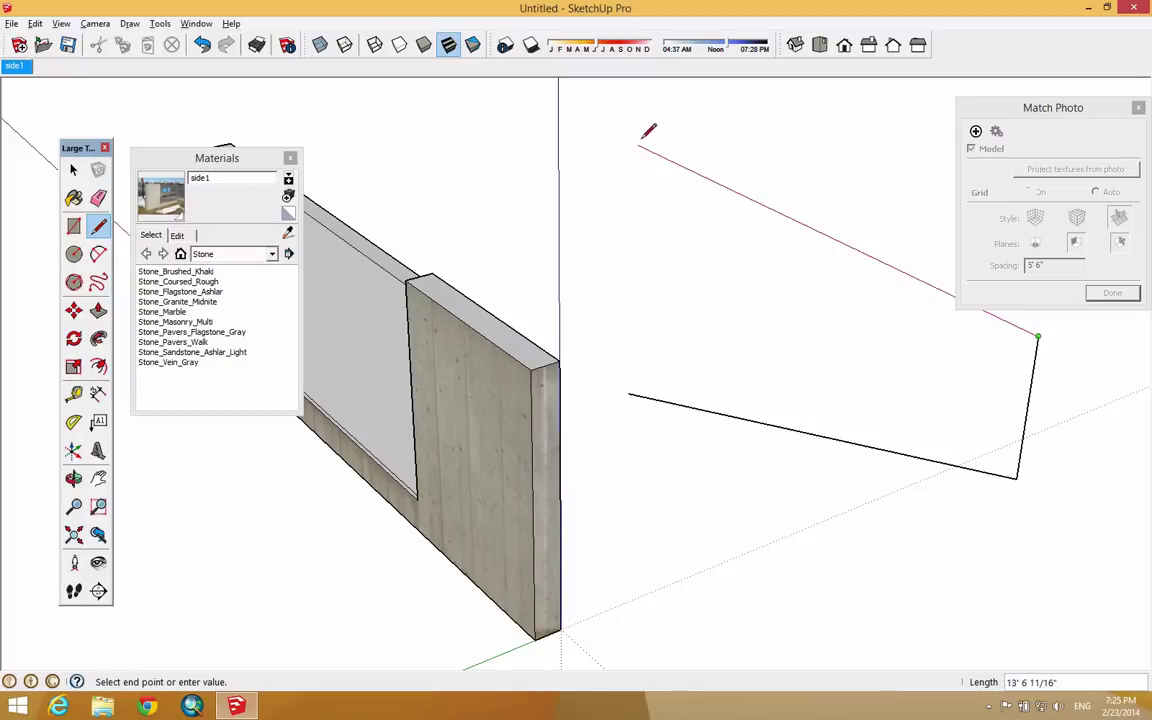
left_click(631, 249)
left_click(628, 394)
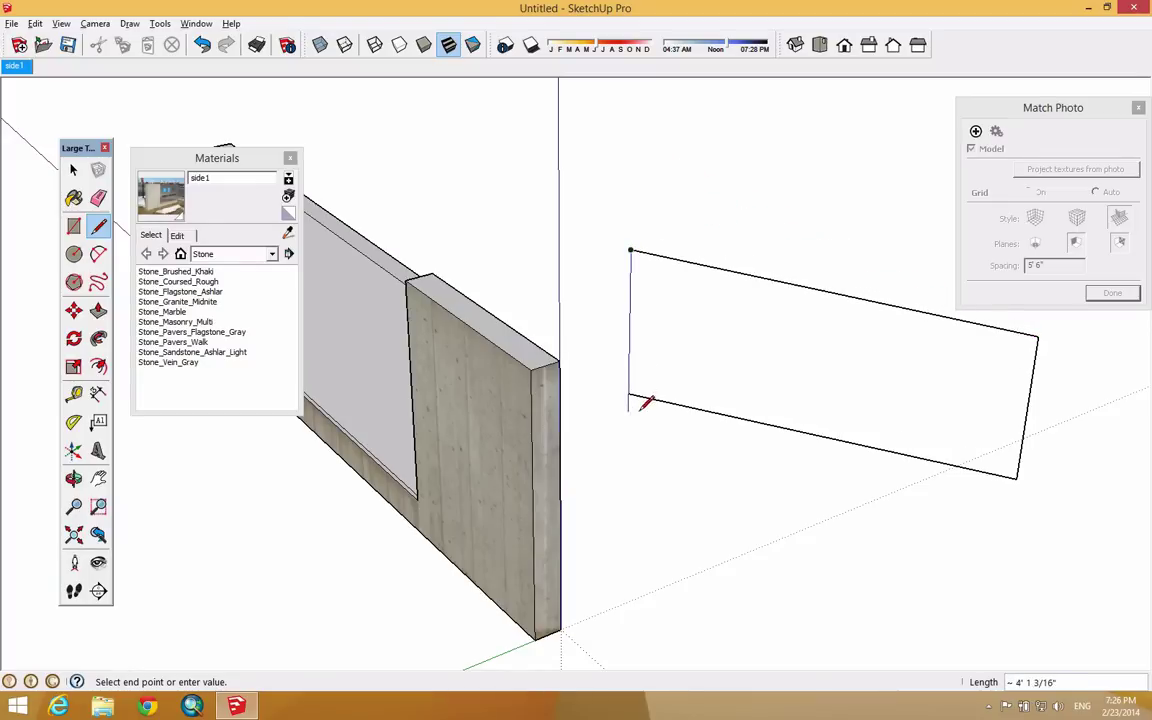
key("o")
left_click_drag(728, 443, 535, 406)
key("l")
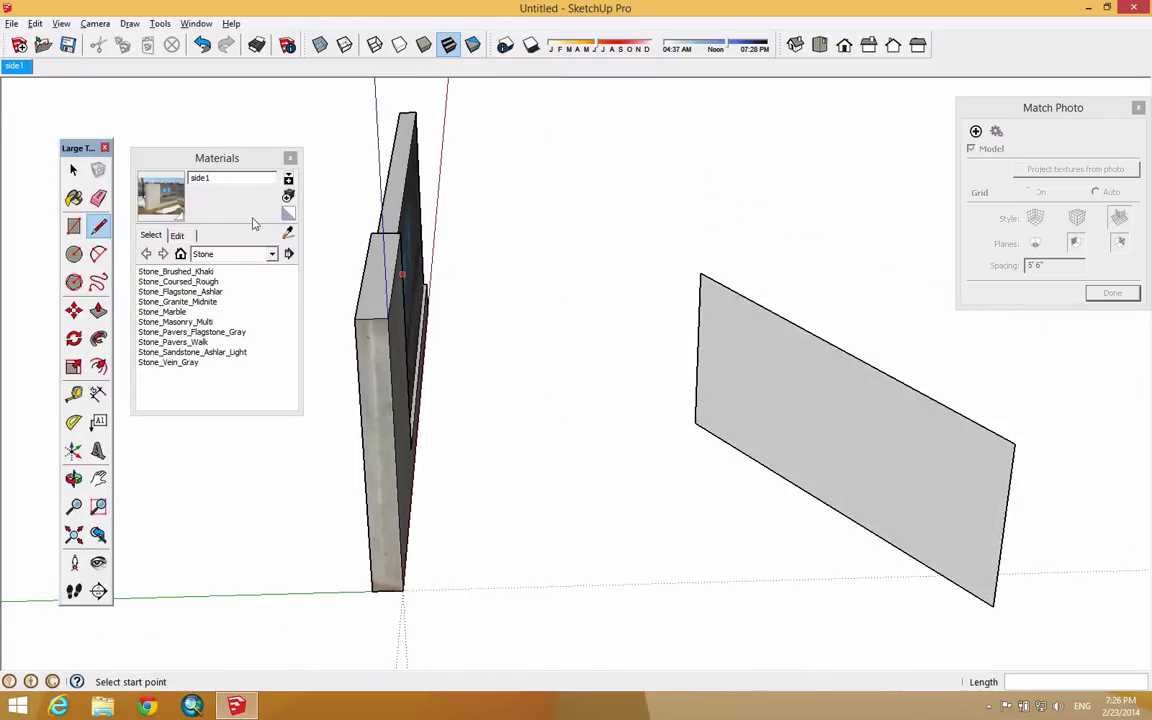
Step: Sample the pillar's concrete photo texture and paint it onto the freestanding face
left_click(73, 198)
mouse_move(477, 386)
middle_mouse_down()
mouse_move(290, 215)
mouse_move(306, 221)
middle_mouse_up()
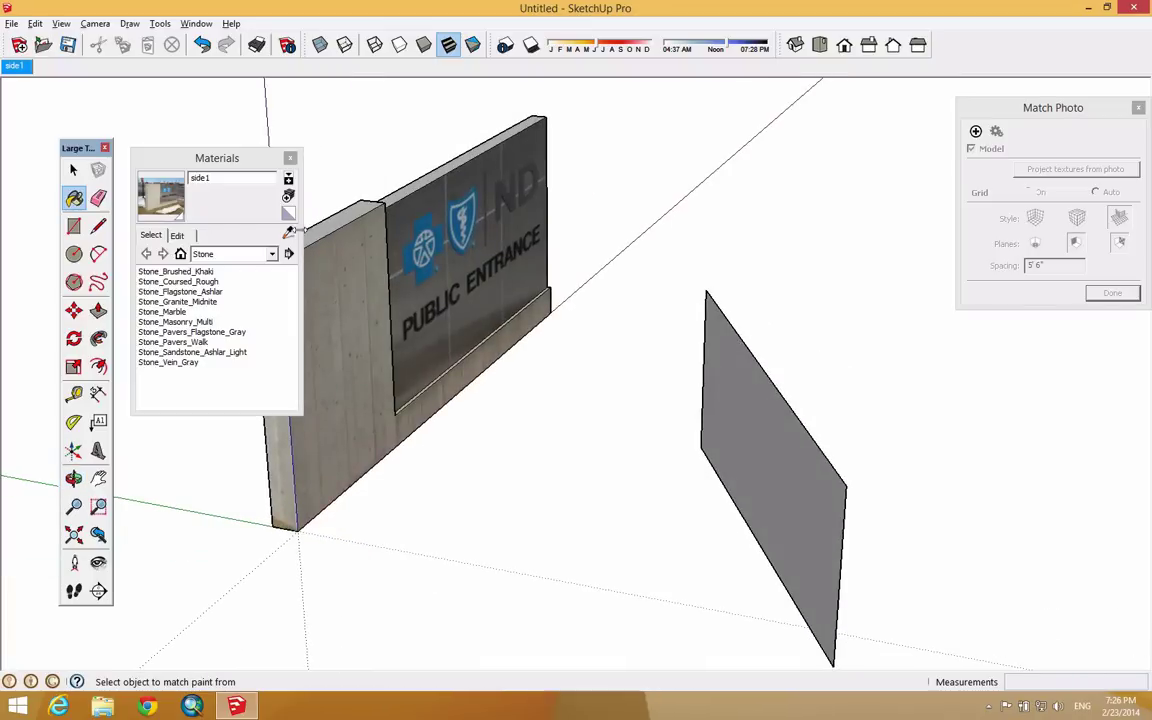
left_click(288, 232)
left_click(761, 442)
mouse_move(651, 478)
middle_mouse_down()
mouse_move(1036, 470)
mouse_move(1011, 489)
mouse_move(861, 470)
mouse_move(608, 398)
middle_mouse_up()
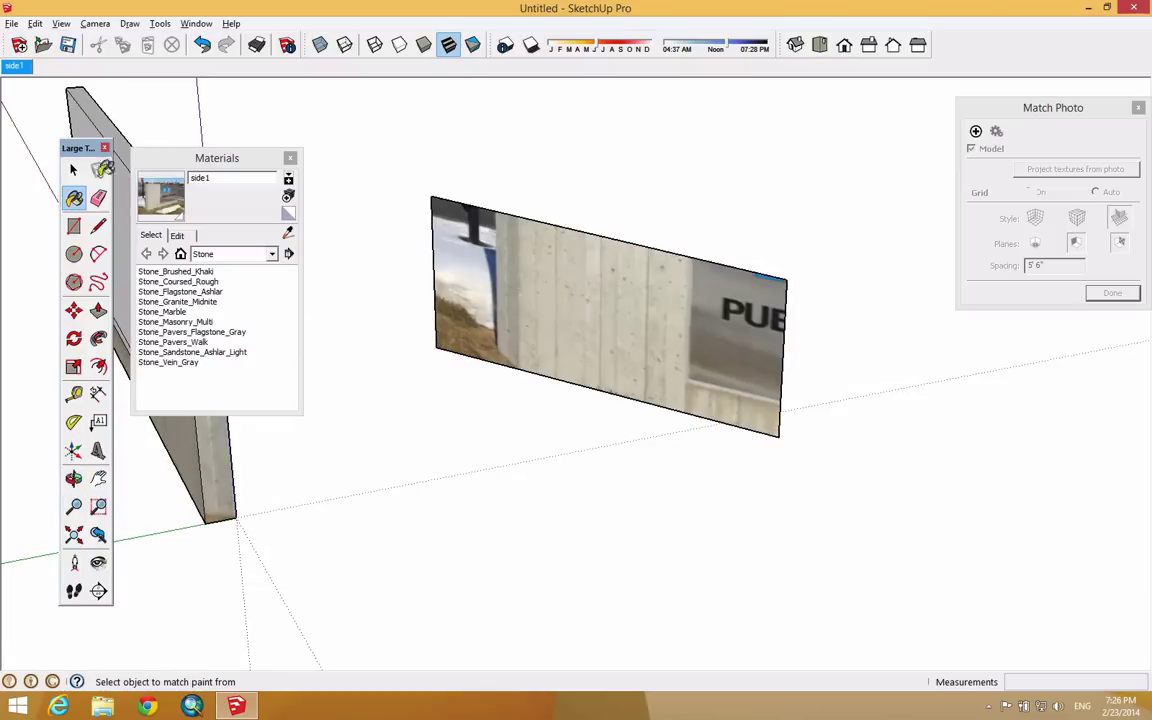
Step: Delete the freestanding test face together with its edges
left_click(73, 170)
left_click_drag(389, 157, 893, 527)
key("Delete")
Step: Sample the metal panel's front texture and paint it onto the panel's back face
middle_click_drag(329, 468, 494, 338)
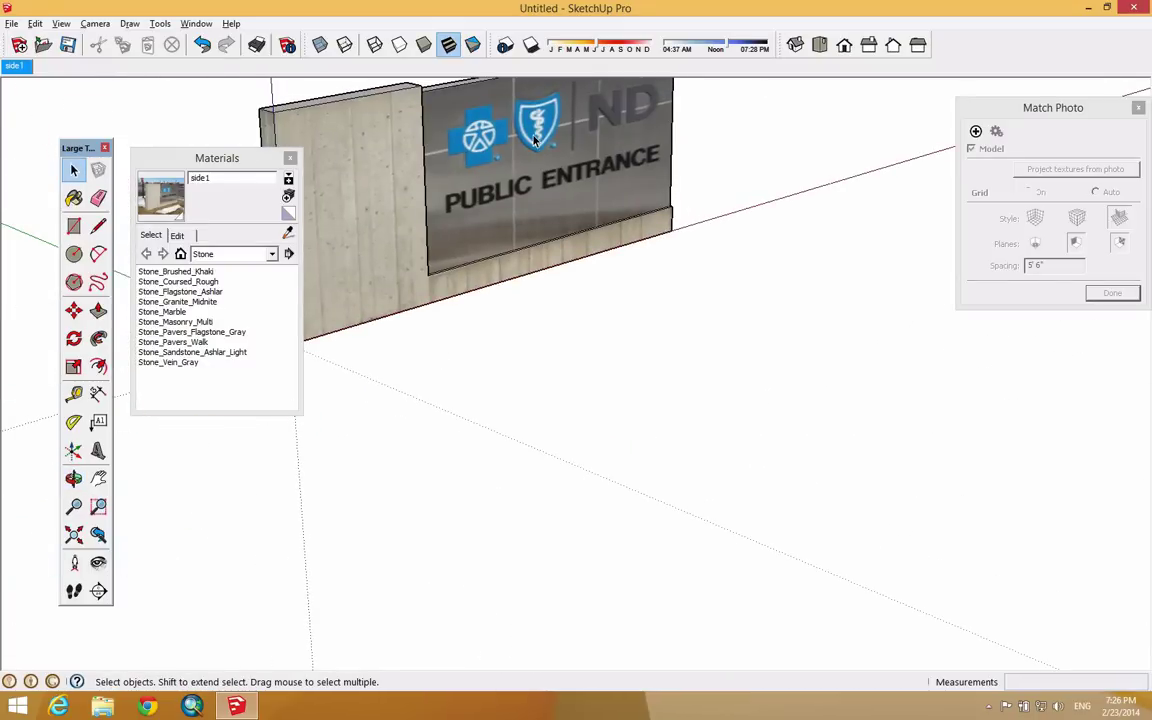
left_click(73, 198)
left_click(288, 234)
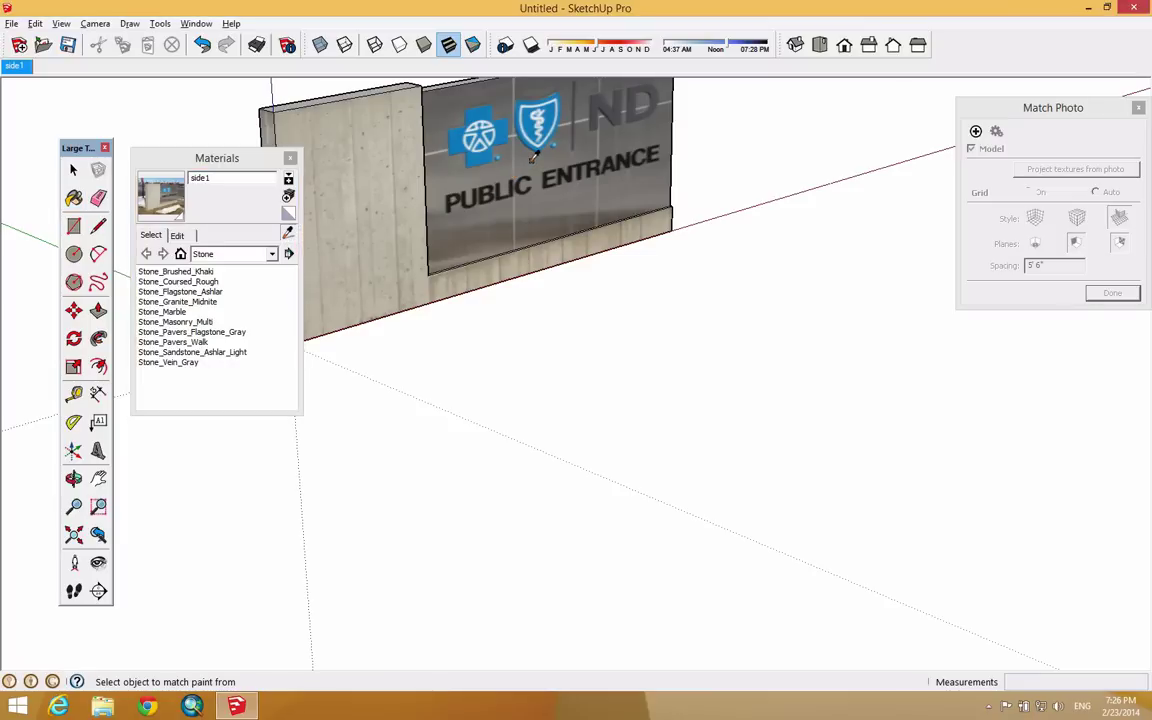
mouse_move(427, 237)
middle_mouse_down()
mouse_move(522, 273)
mouse_move(840, 325)
mouse_move(1023, 324)
middle_mouse_up()
left_click(505, 233)
Step: Copy the panel's back face about 4' 7 7/8" straight out behind the sign, parallel to the green axis
mouse_move(505, 233)
middle_mouse_down()
mouse_move(576, 267)
mouse_move(849, 206)
mouse_move(766, 283)
mouse_move(597, 239)
mouse_move(442, 246)
mouse_move(503, 253)
mouse_move(573, 312)
middle_mouse_up()
scroll(545, 296, "down", 3)
left_click(73, 171)
left_click(584, 369)
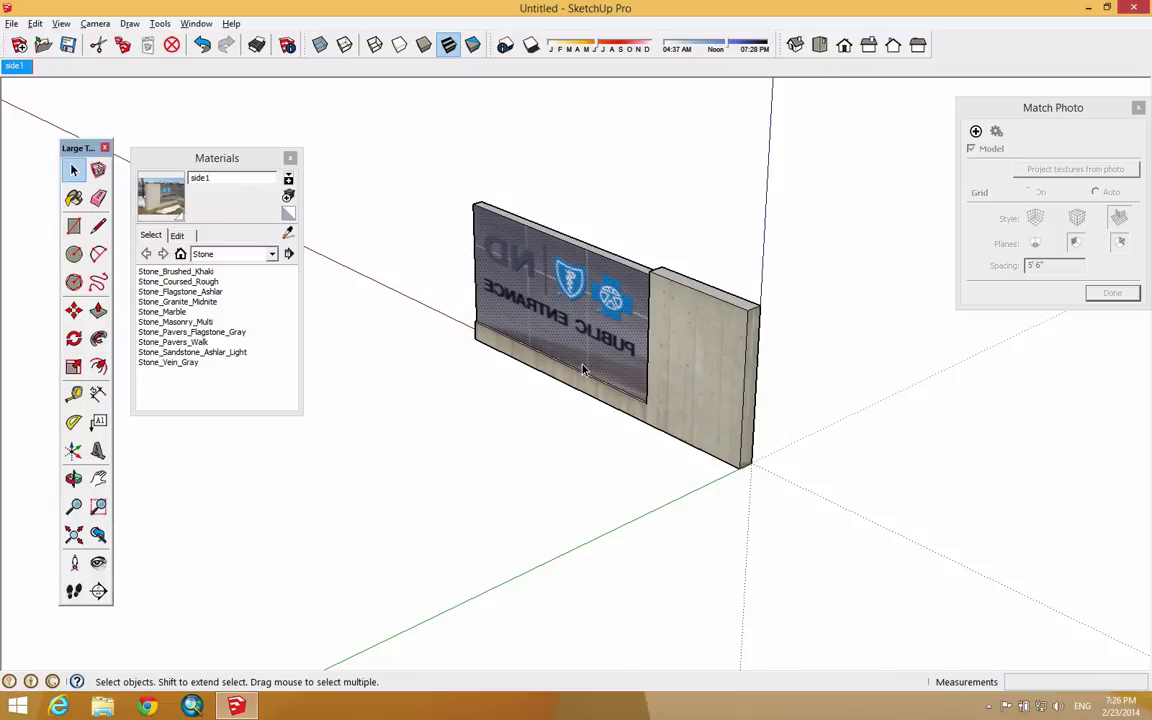
left_click(75, 311)
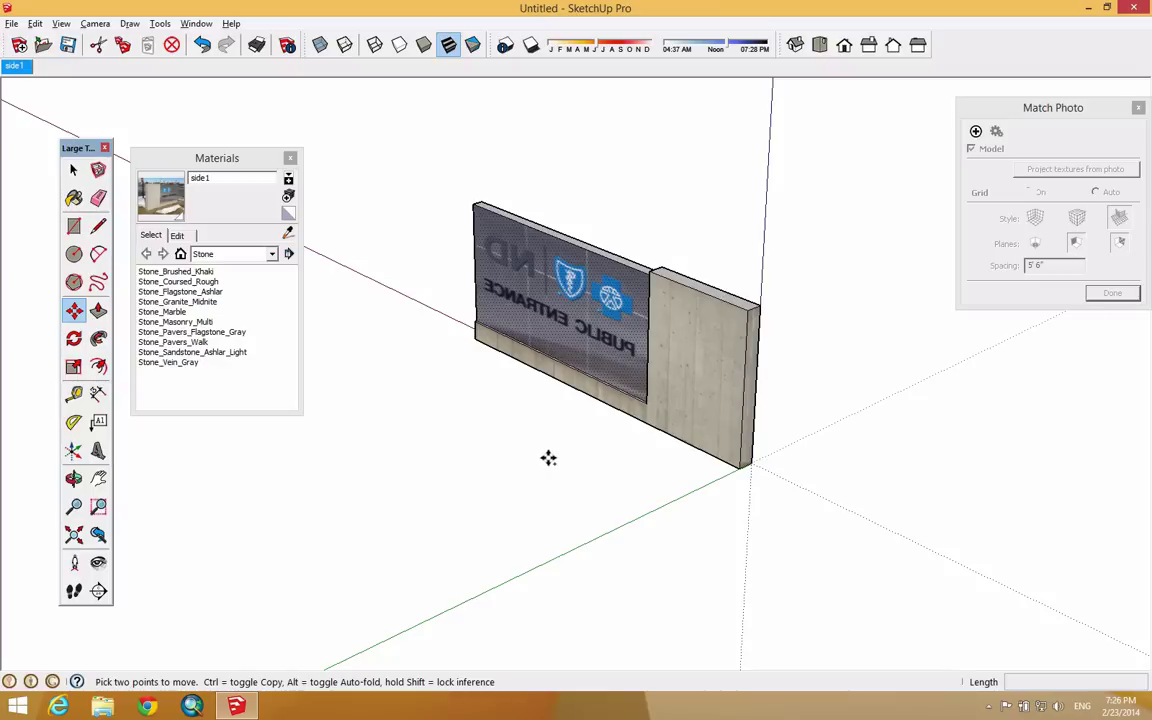
left_click(647, 459)
key("ctrl")
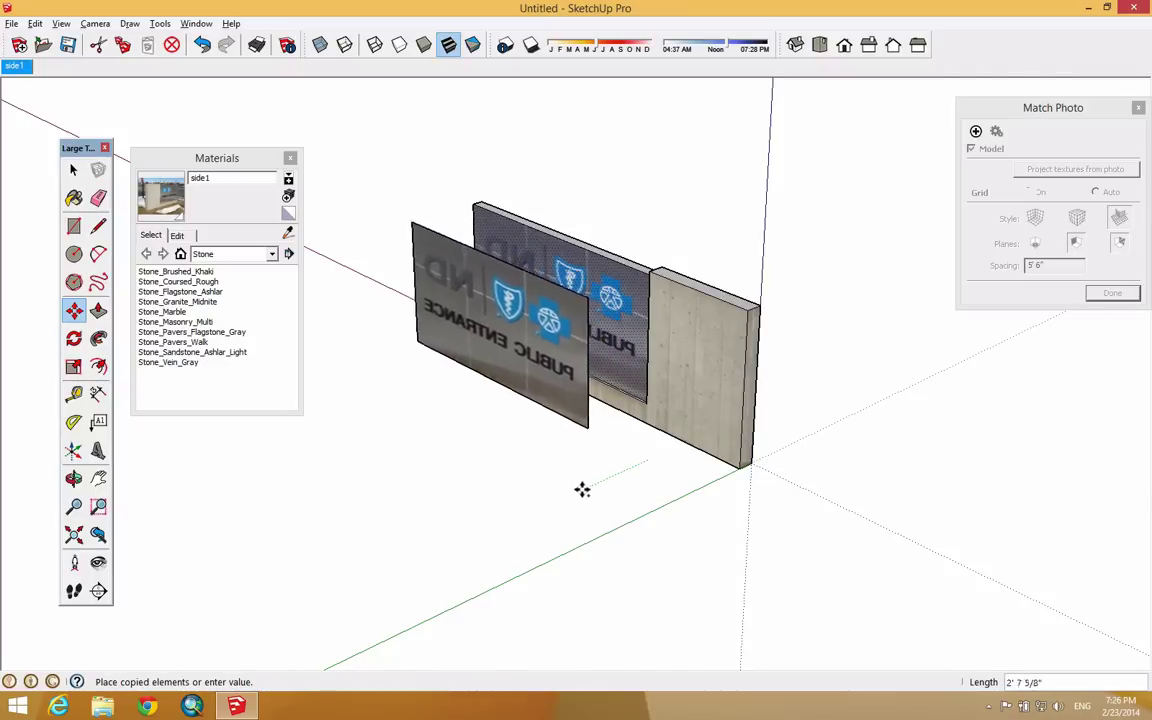
left_click(538, 512)
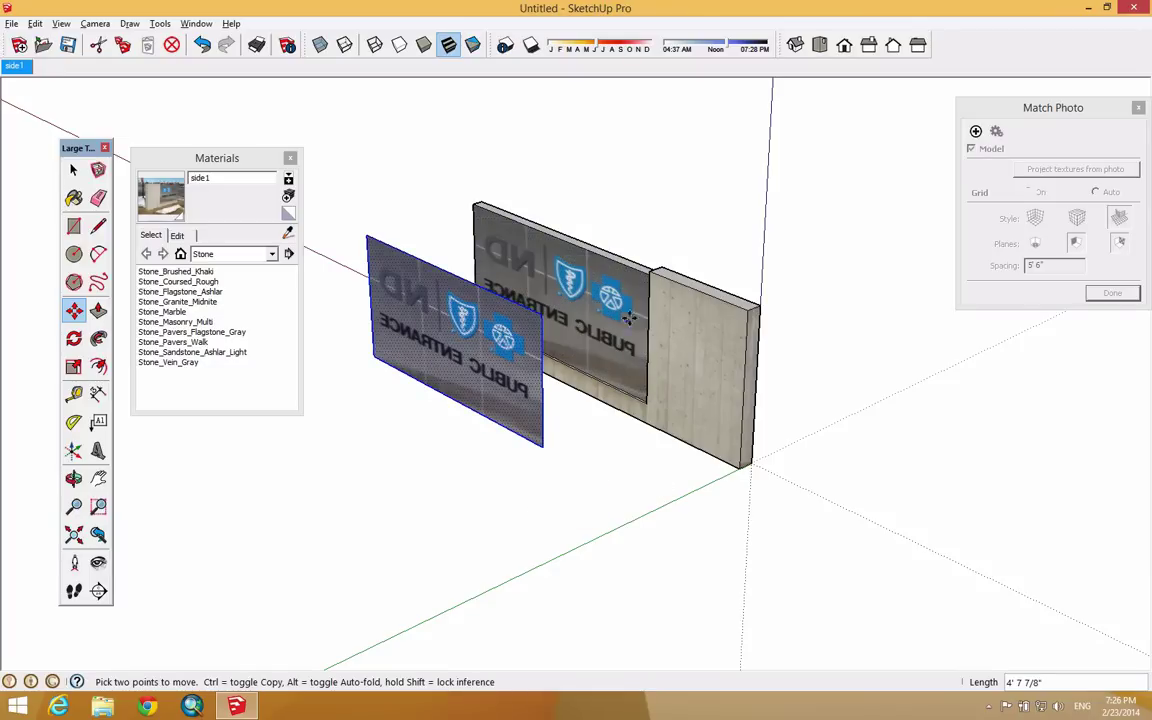
Step: Mirror the copied panel face horizontally by scaling it by -1 along the red axis
middle_click_drag(515, 369, 472, 330)
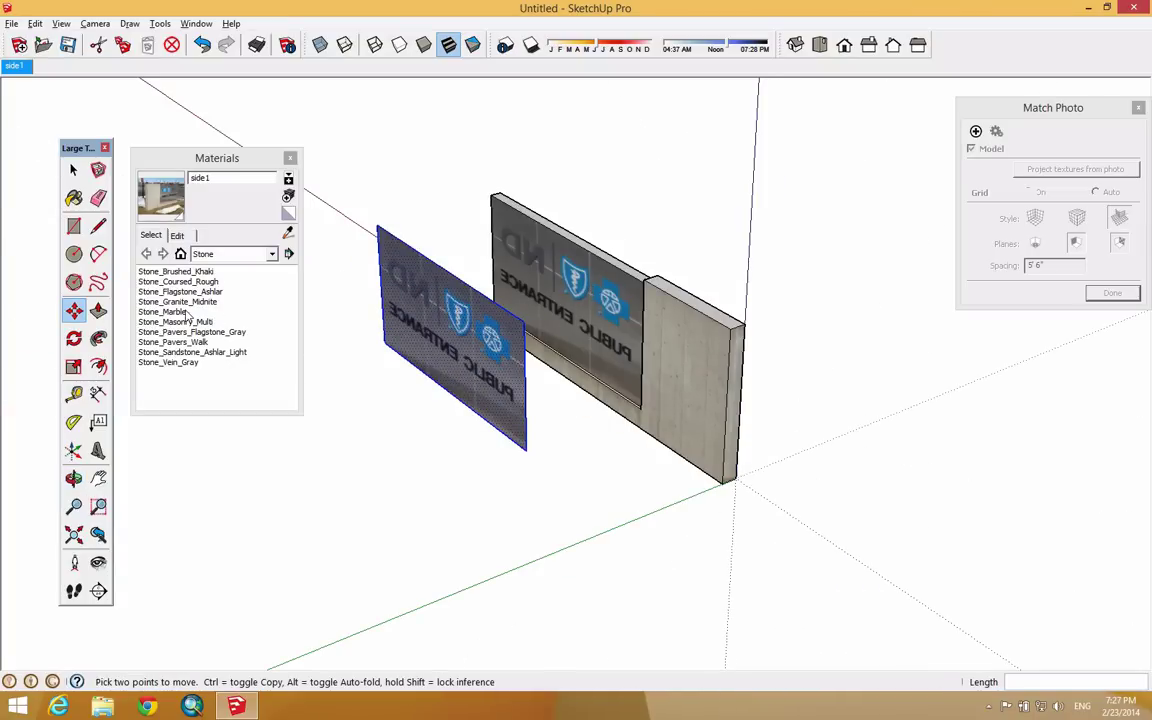
left_click(74, 368)
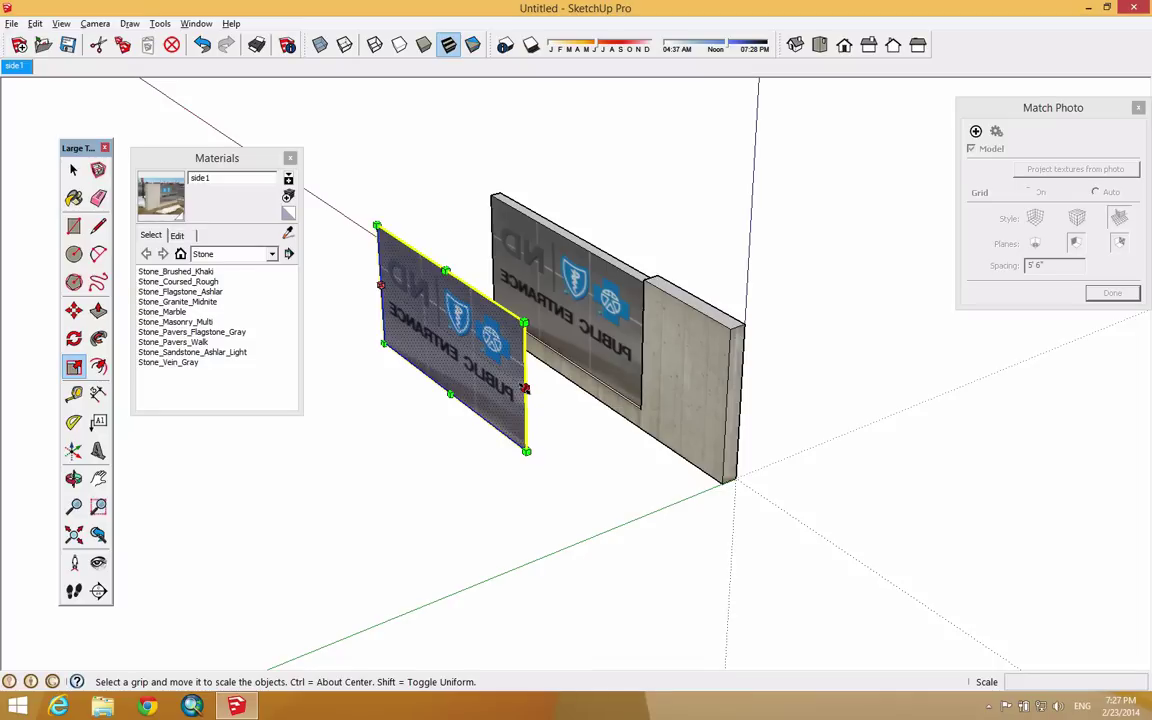
left_click_drag(525, 388, 198, 128)
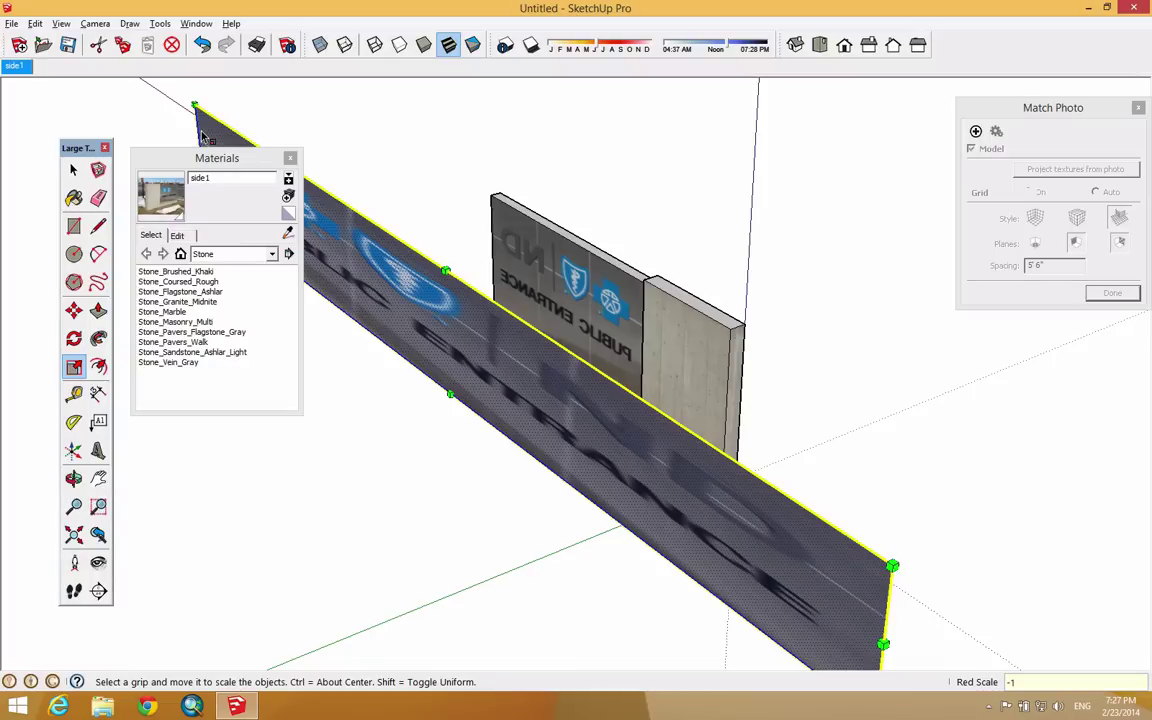
key("Escape")
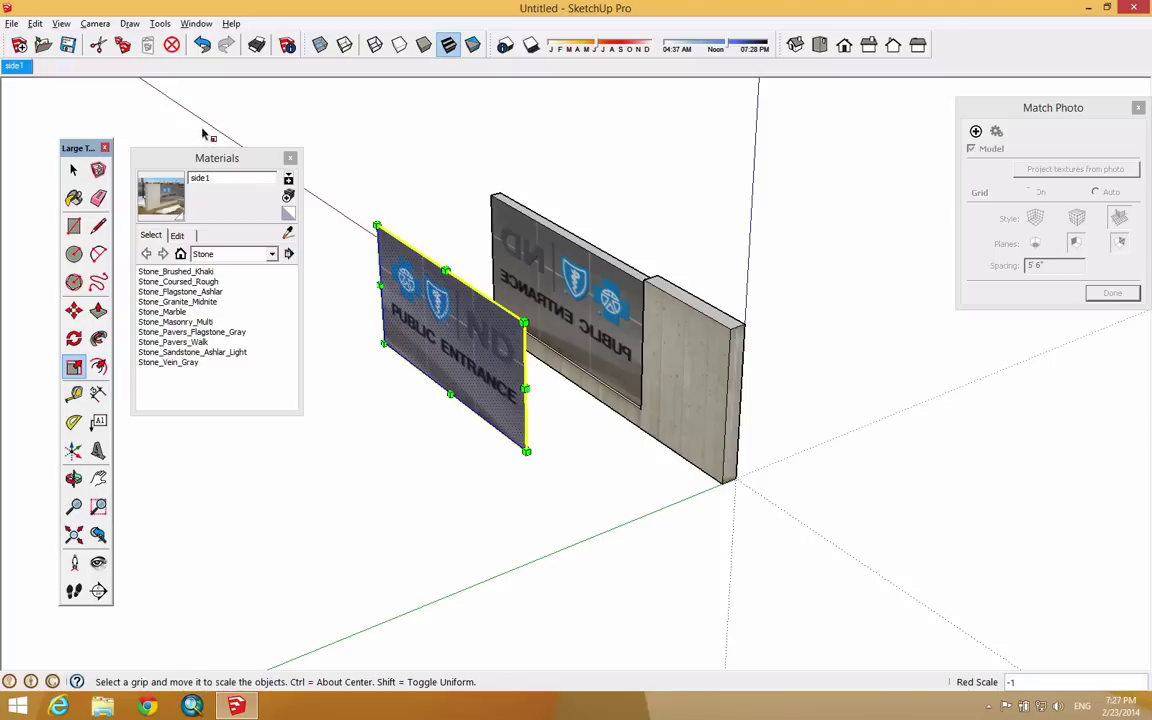
Step: Sample the mirrored texture from the copied face and paint it onto the sign's back panel
mouse_move(576, 424)
middle_mouse_down()
mouse_move(882, 373)
mouse_move(900, 292)
mouse_move(761, 440)
mouse_move(578, 437)
middle_mouse_up()
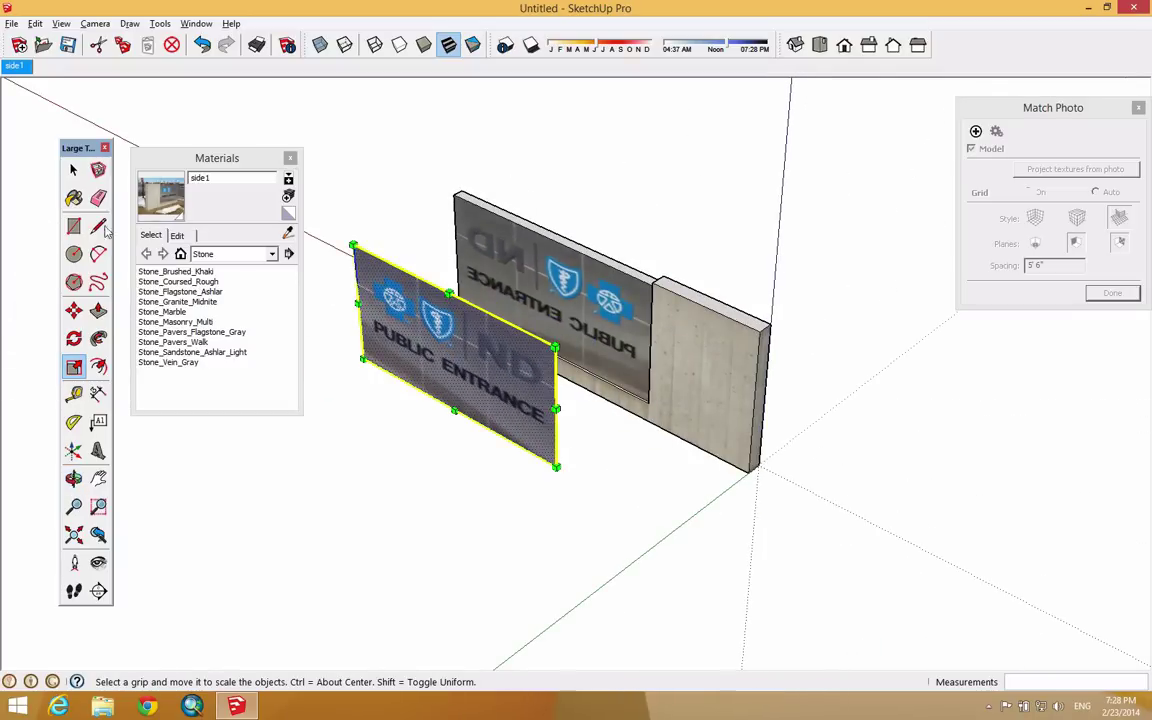
left_click(74, 198)
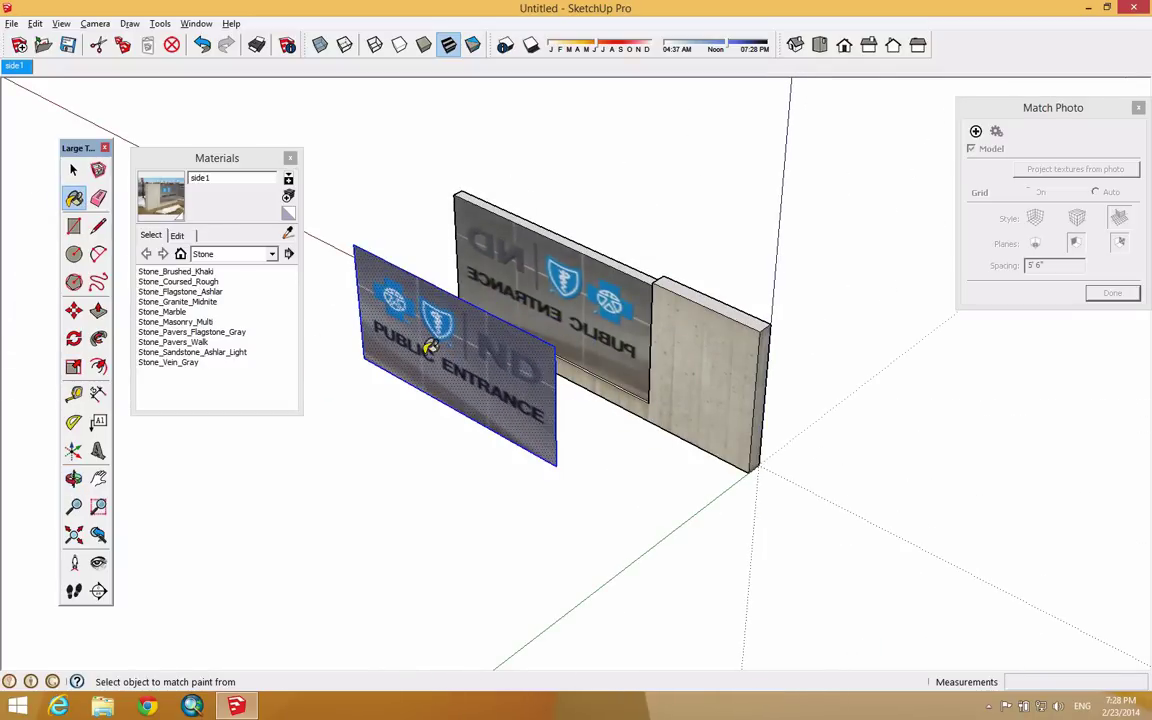
left_click(260, 214)
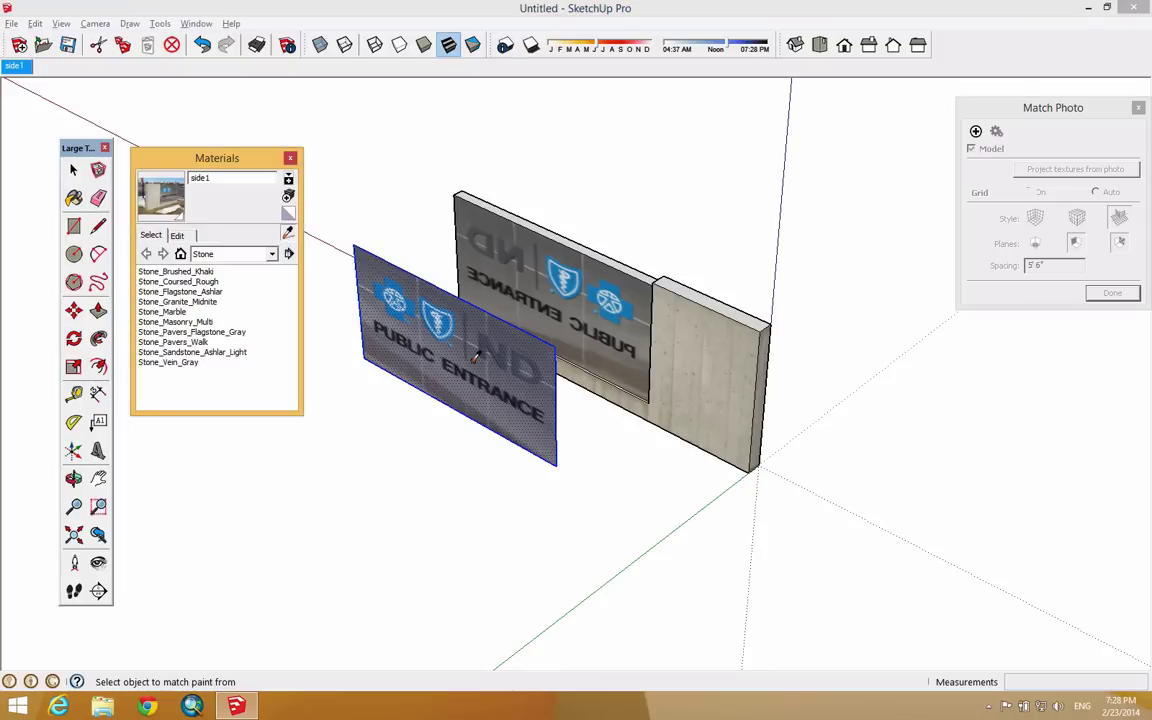
mouse_move(532, 270)
middle_mouse_down()
mouse_move(419, 162)
mouse_move(831, 375)
mouse_move(733, 483)
mouse_move(120, 300)
mouse_move(275, 292)
mouse_move(438, 312)
middle_mouse_up()
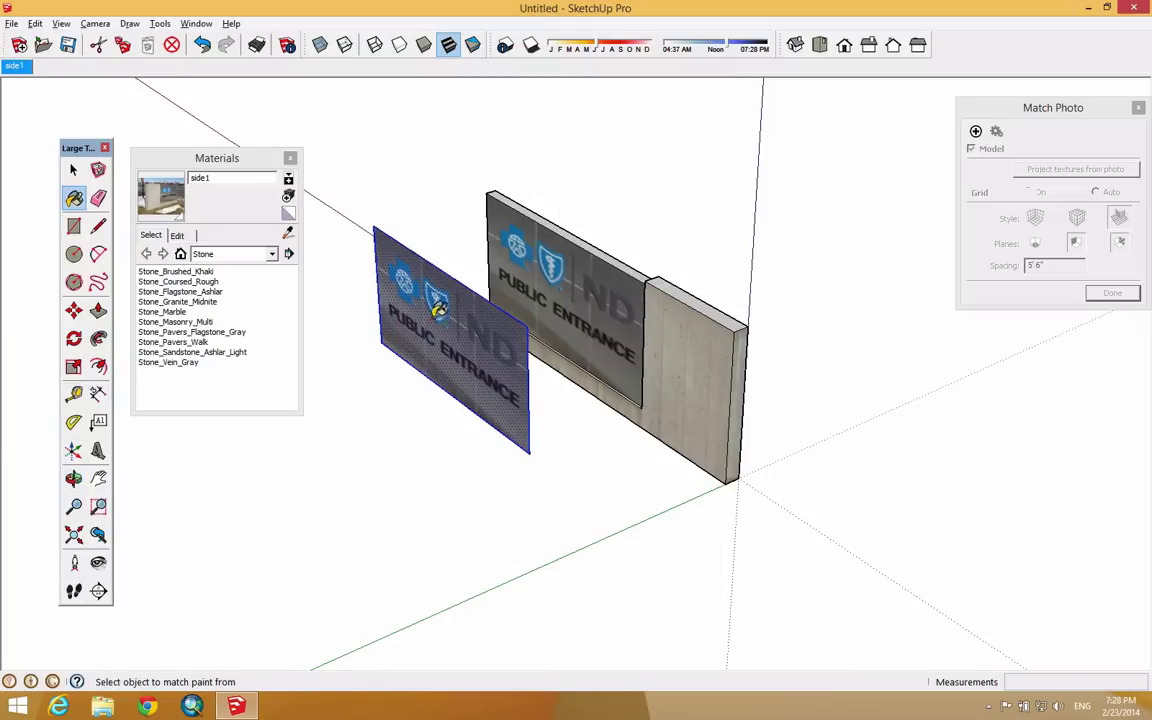
Step: Erase the mirrored panel copy behind the sign
middle_click_drag(609, 393, 404, 311)
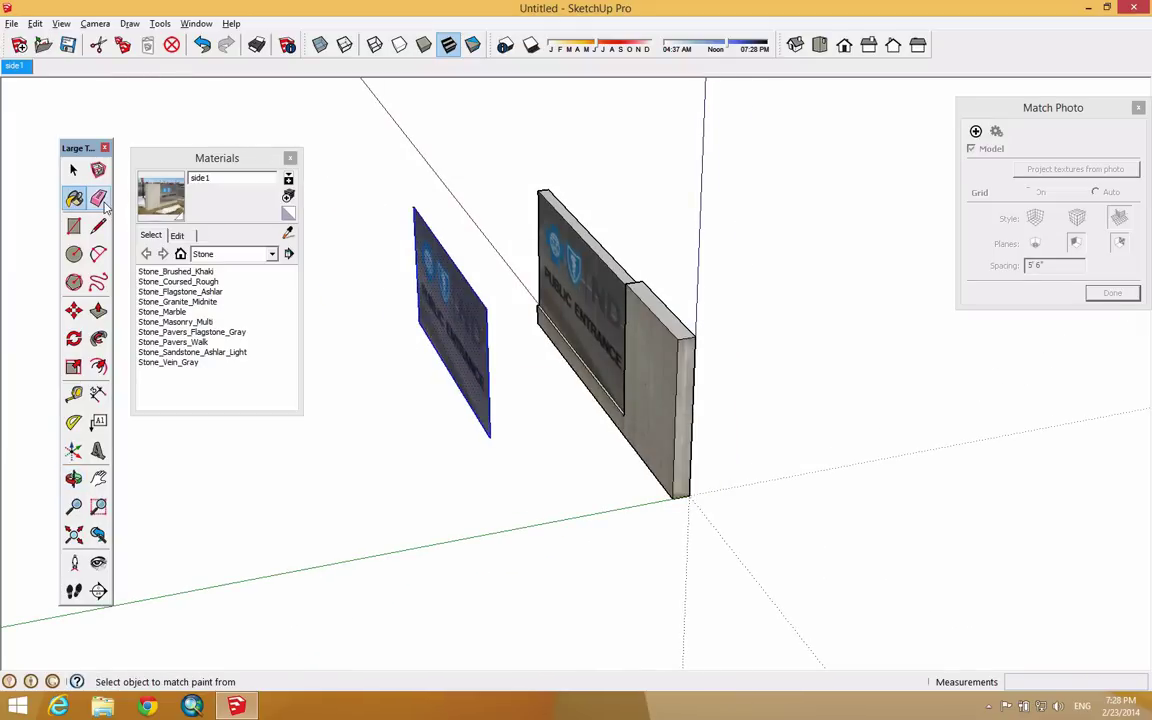
left_click(98, 198)
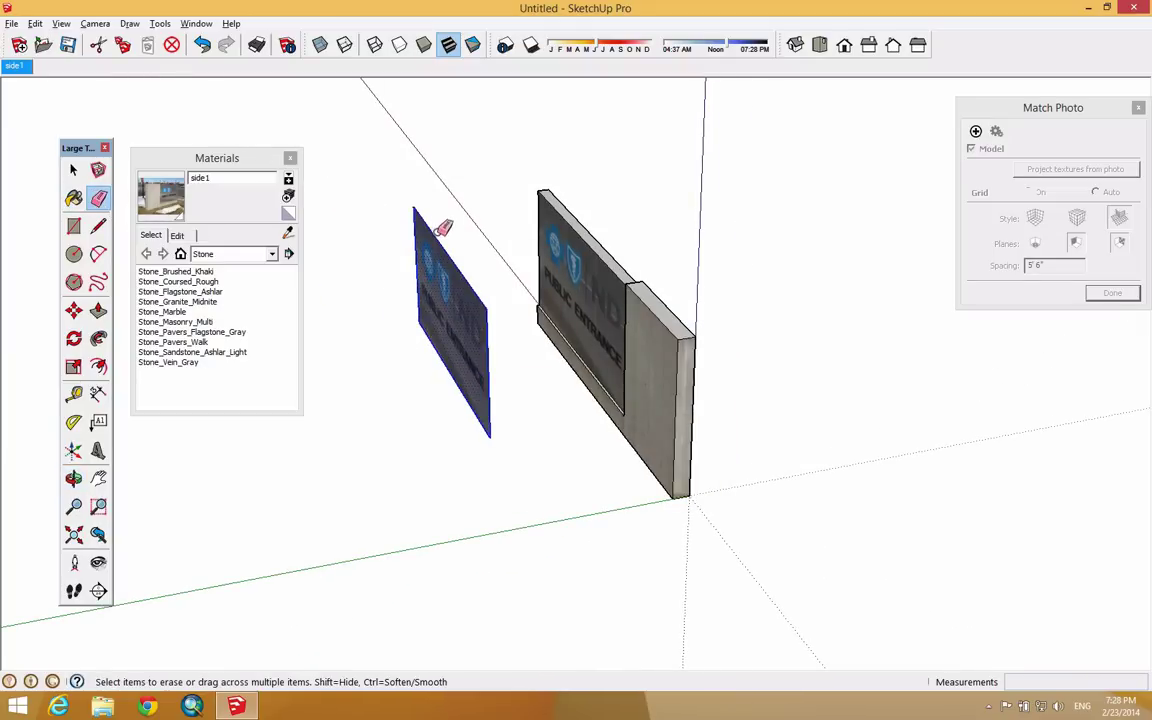
mouse_move(419, 220)
left_mouse_down()
mouse_move(523, 418)
mouse_move(476, 424)
left_mouse_up()
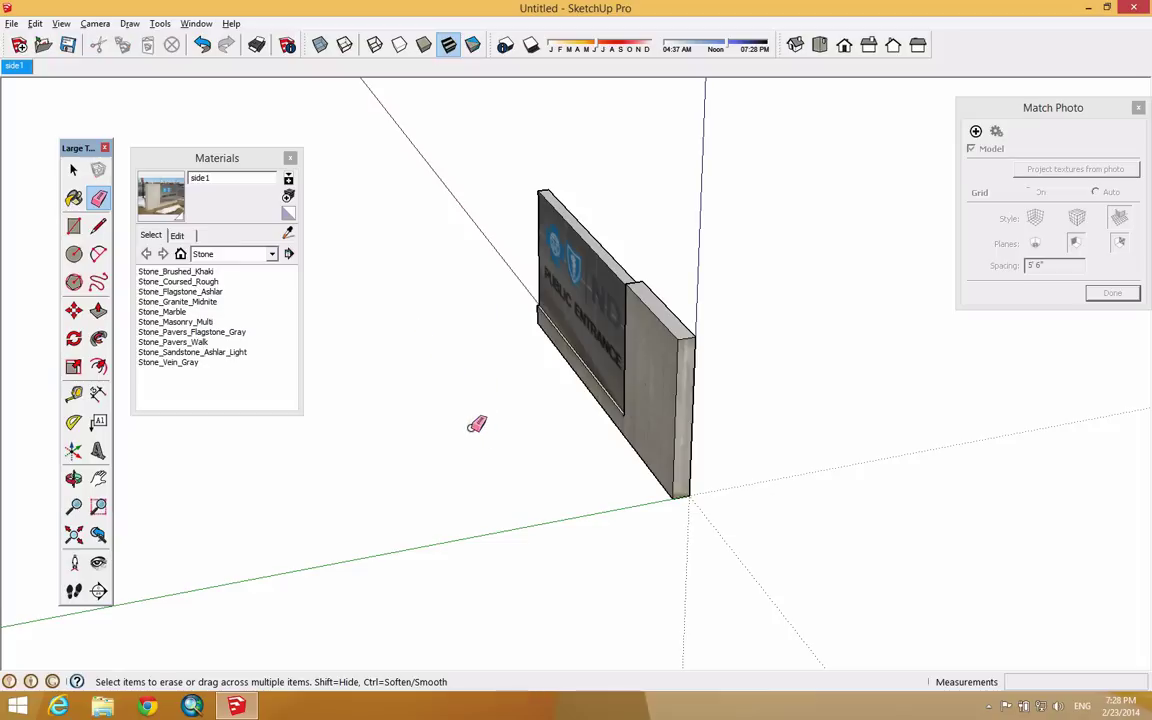
Step: Sample the concrete texture from the pillar's back face and paint it onto the pillar's top face
mouse_move(476, 424)
middle_mouse_down()
mouse_move(650, 398)
mouse_move(848, 398)
mouse_move(752, 566)
mouse_move(669, 381)
middle_mouse_up()
scroll(681, 381, "up", 3)
left_click(73, 198)
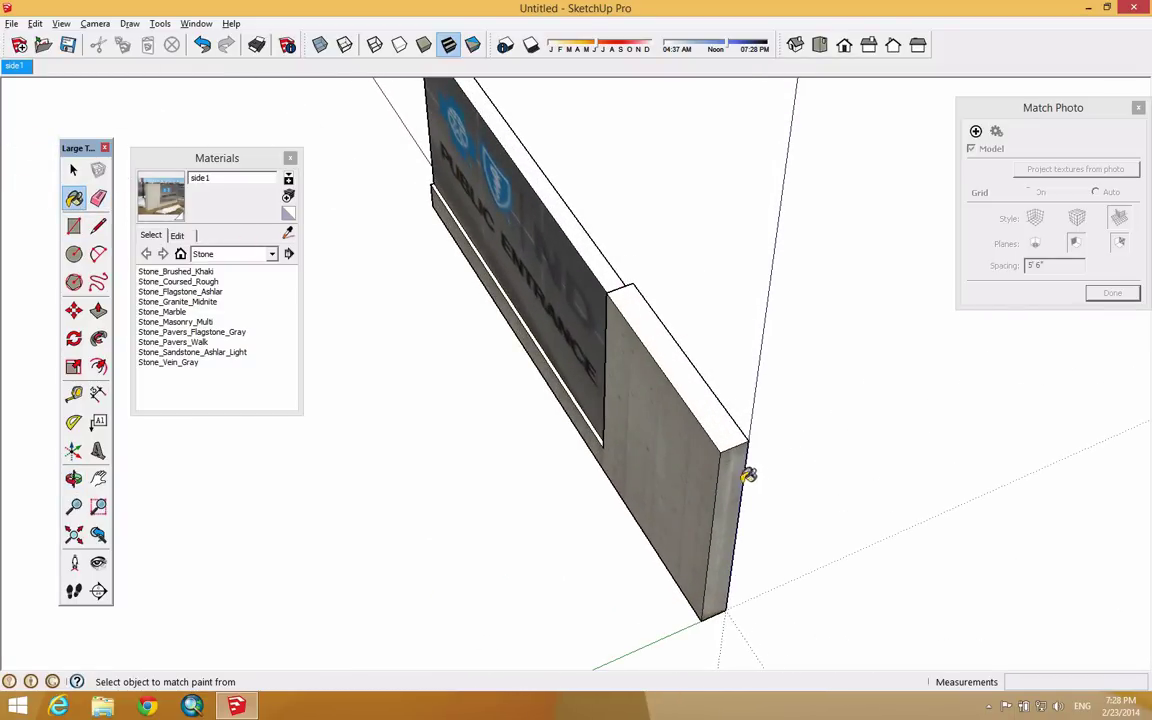
left_click(288, 233)
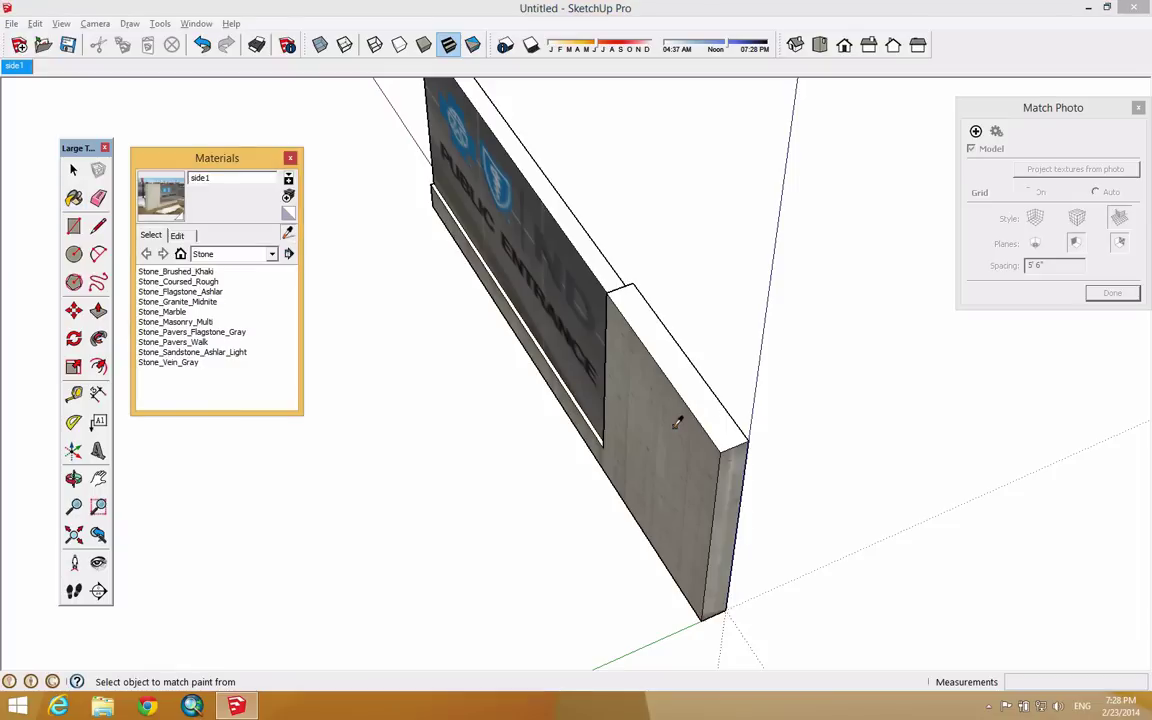
left_click(701, 390)
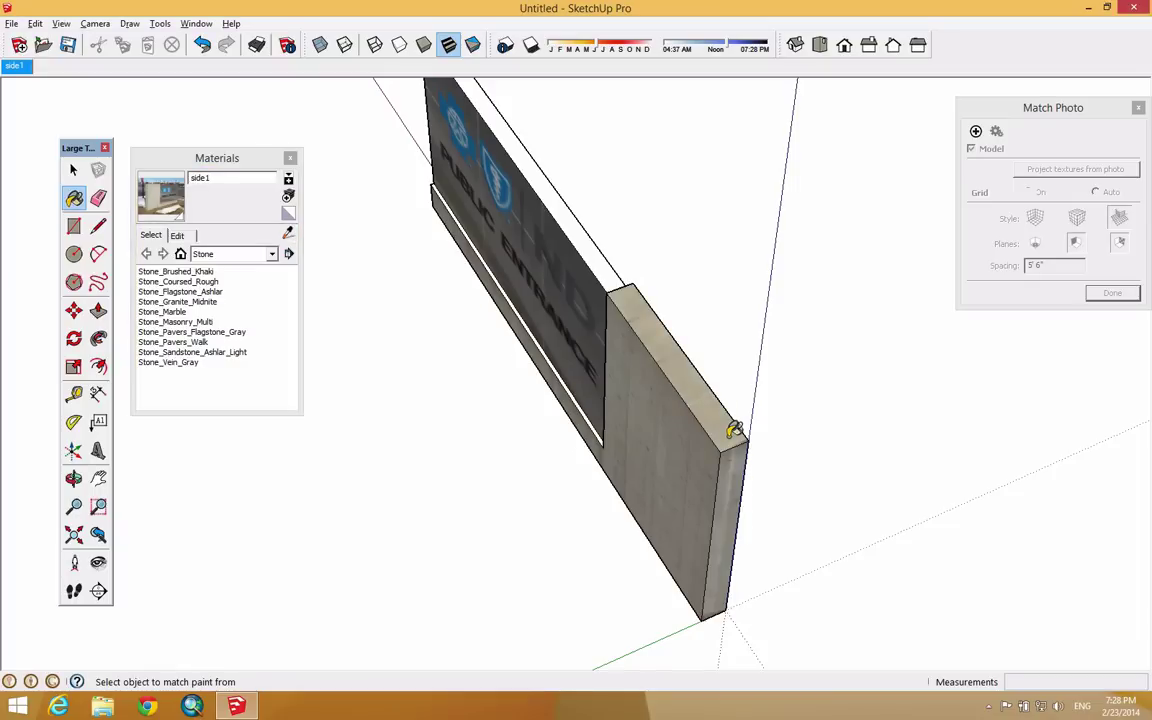
Step: Undo the concrete texture painted onto the pillar's top face
scroll(731, 430, "up", 3)
mouse_move(731, 430)
middle_mouse_down()
mouse_move(492, 397)
mouse_move(373, 435)
mouse_move(334, 429)
mouse_move(432, 397)
mouse_move(944, 453)
mouse_move(949, 442)
middle_mouse_up()
key("alt")
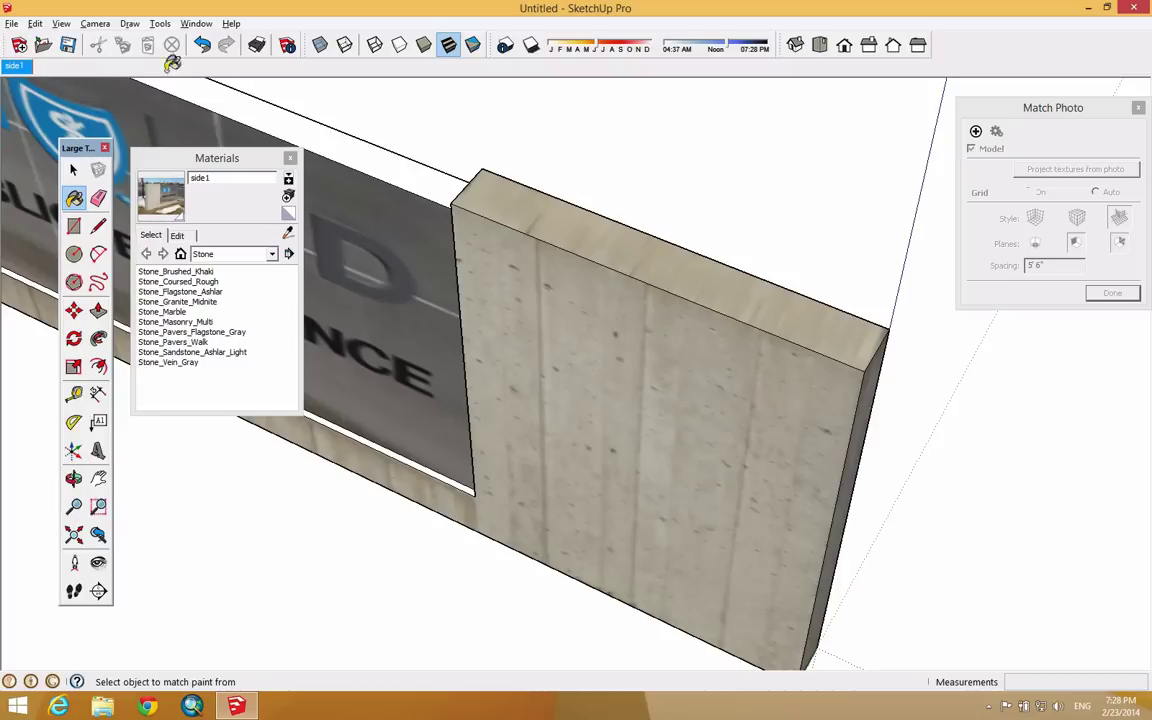
left_click(202, 46)
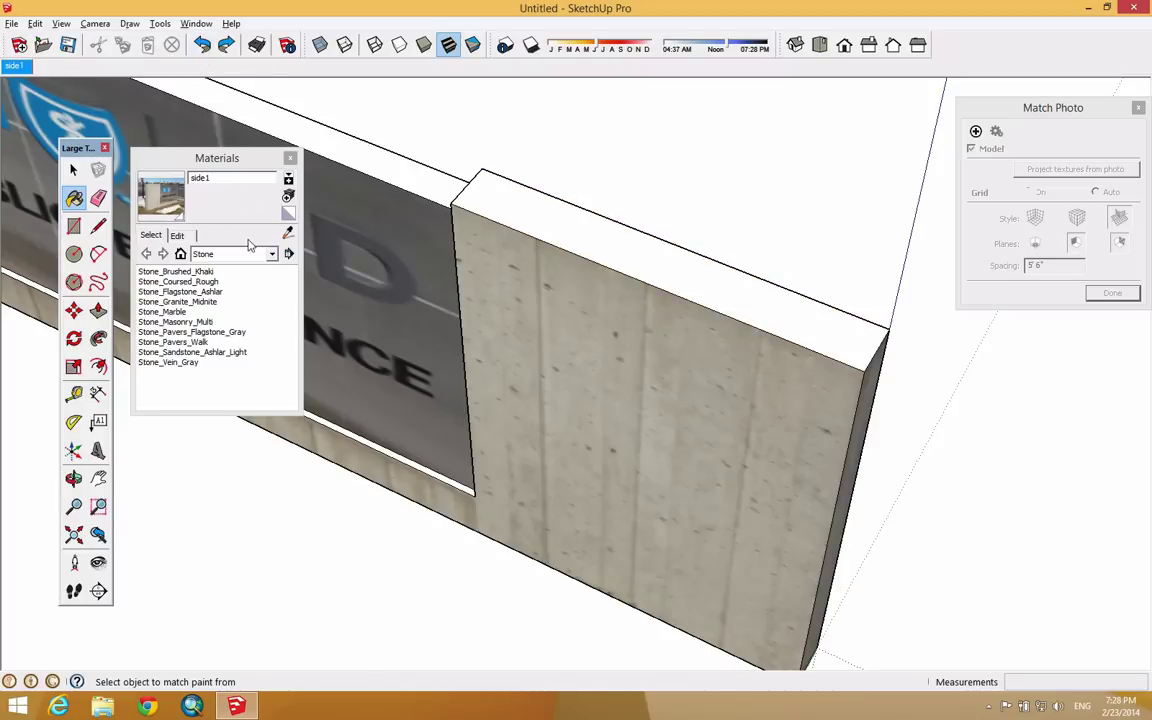
left_click(97, 225)
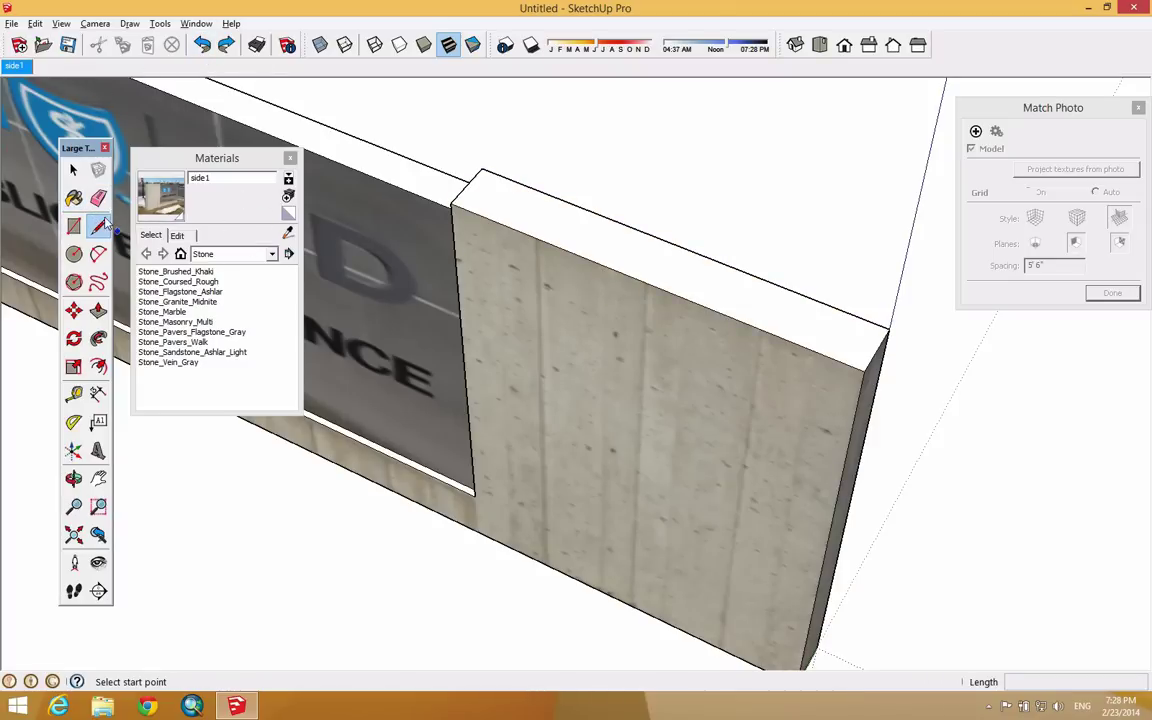
left_click(476, 494)
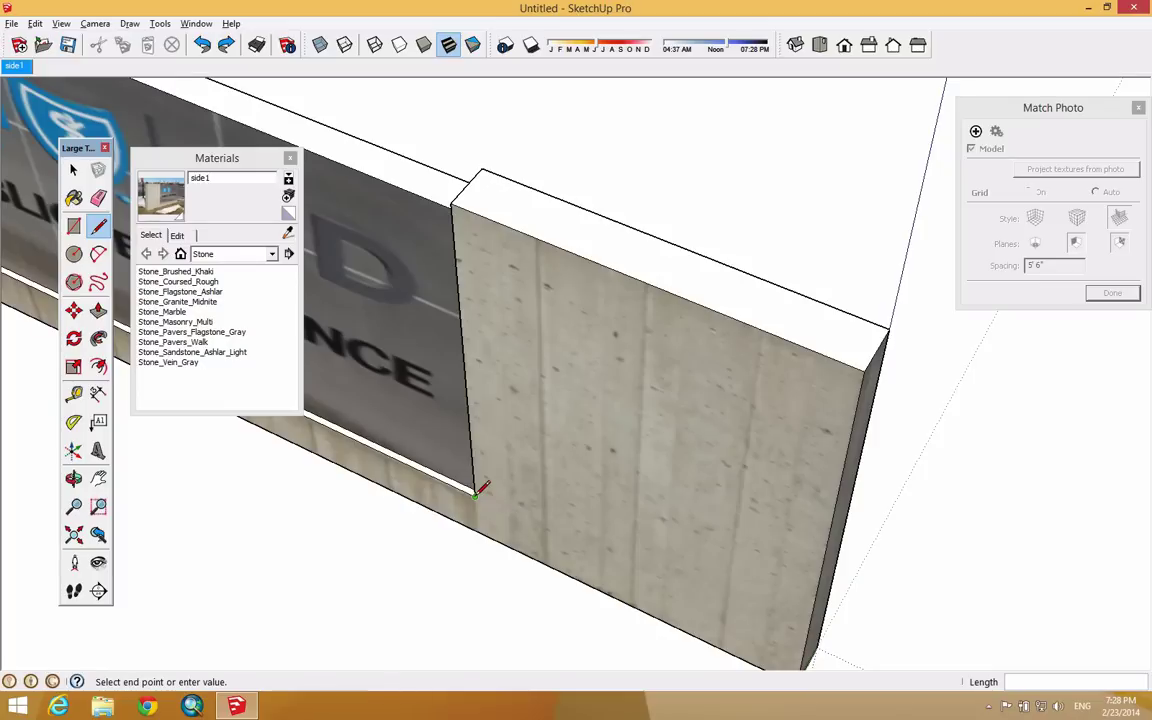
key("Escape")
Step: Copy the pillar's textured concrete face about 1' 8" straight out from the pillar along the green axis
middle_click_drag(620, 543, 527, 478)
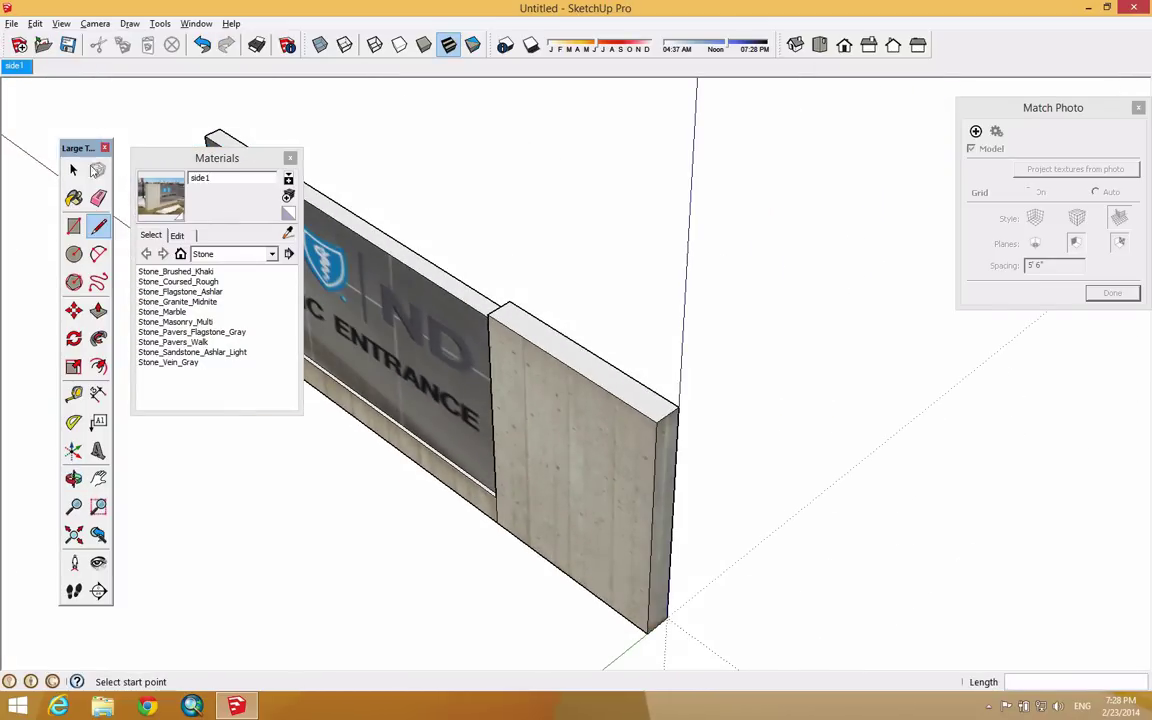
key("space")
left_click(538, 433)
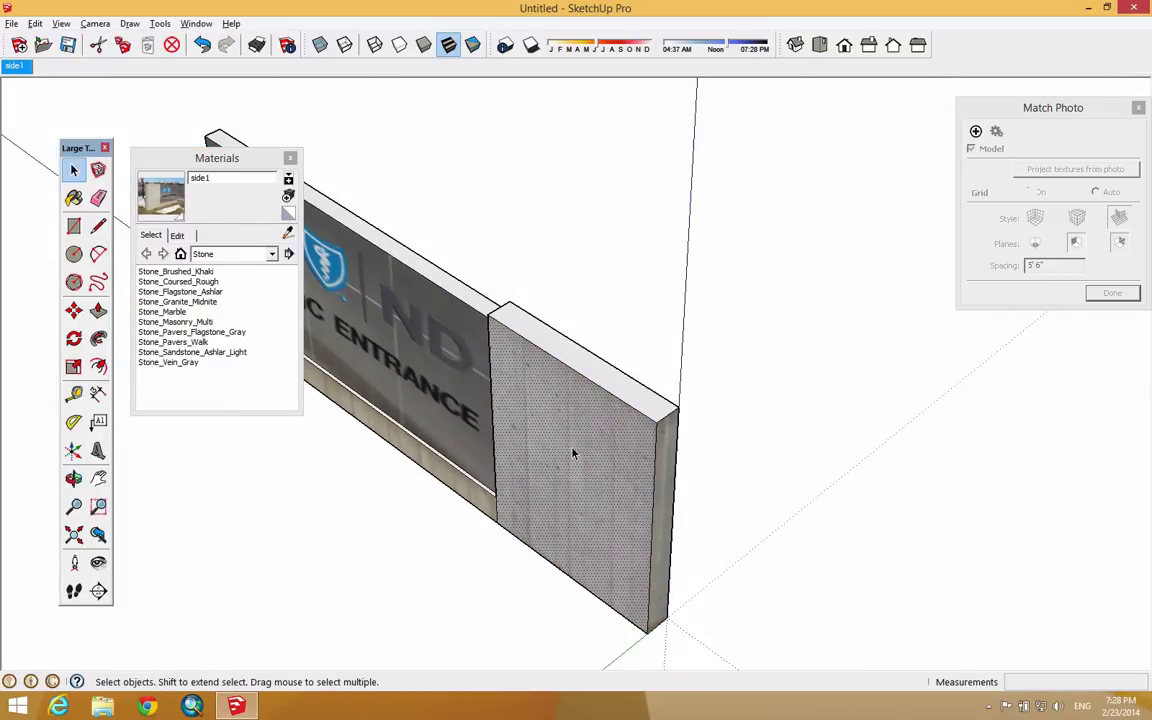
scroll(573, 453, "down", 2)
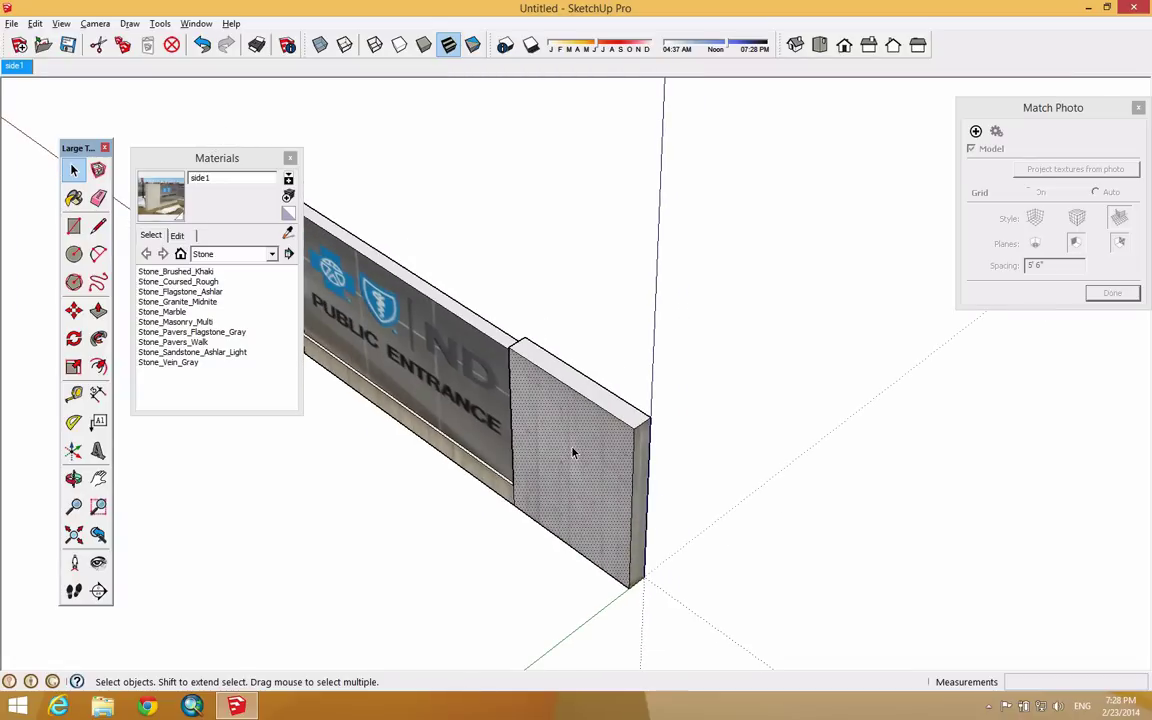
left_click(73, 310)
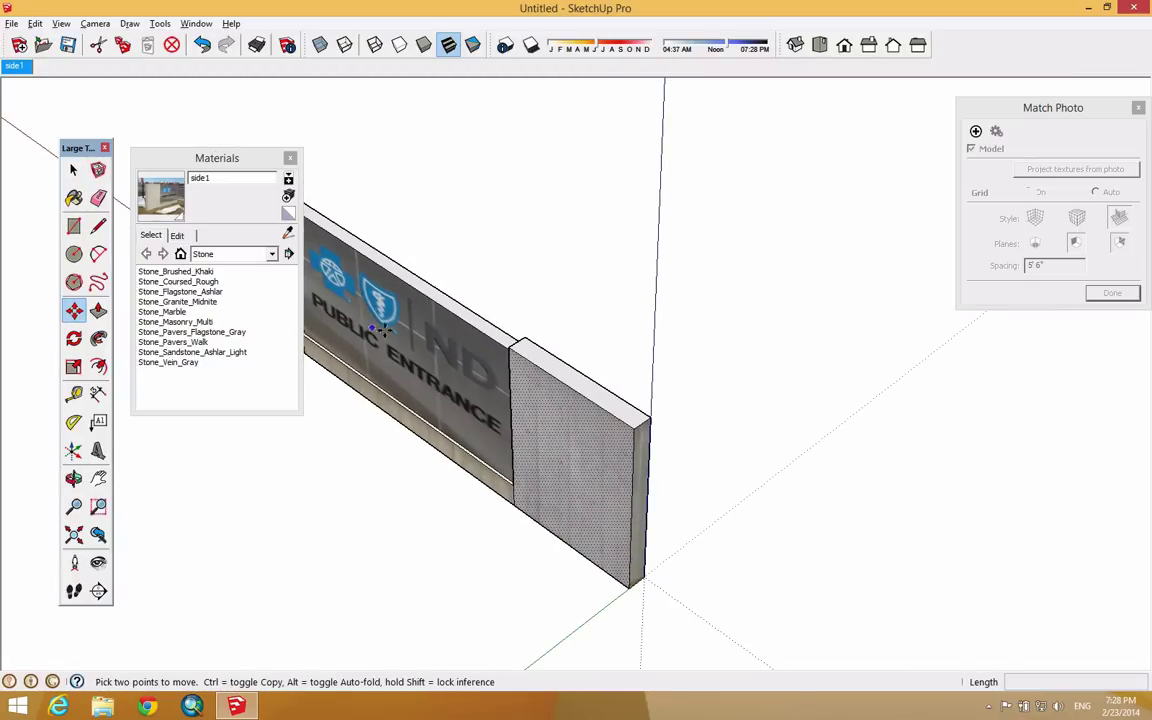
key("ctrl")
left_click(512, 548)
left_click(466, 578)
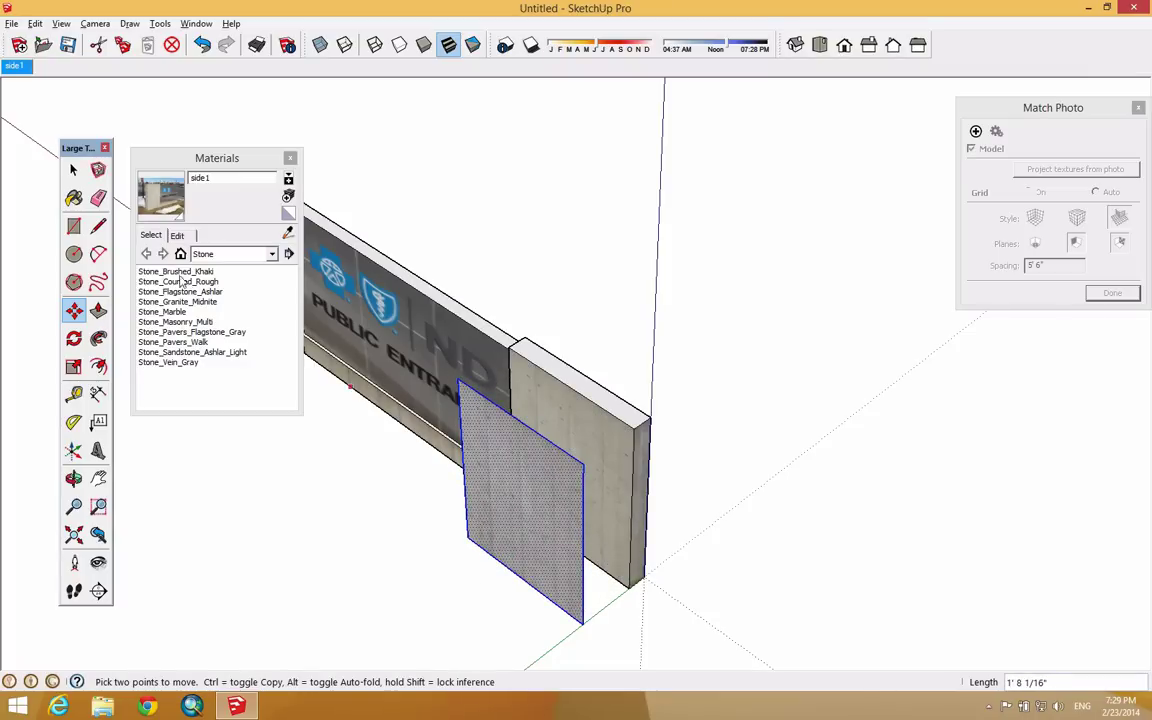
Step: Make the concrete texture on the copied pillar face a unique texture
left_click(74, 172)
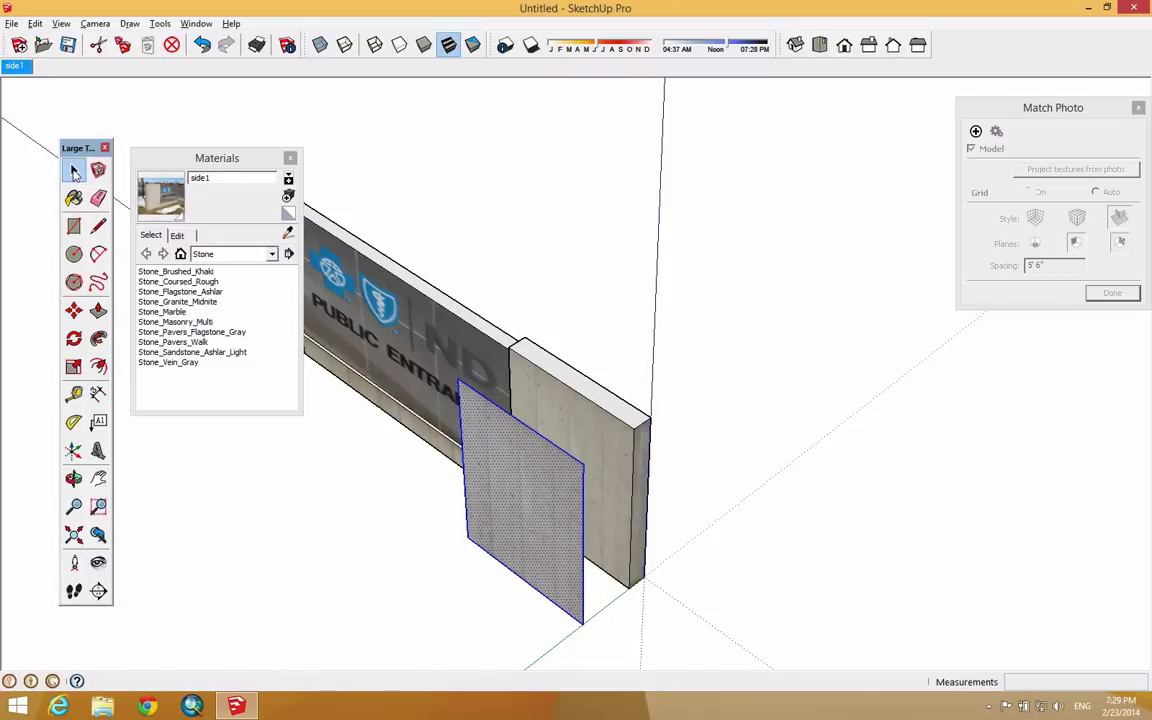
right_click(492, 468)
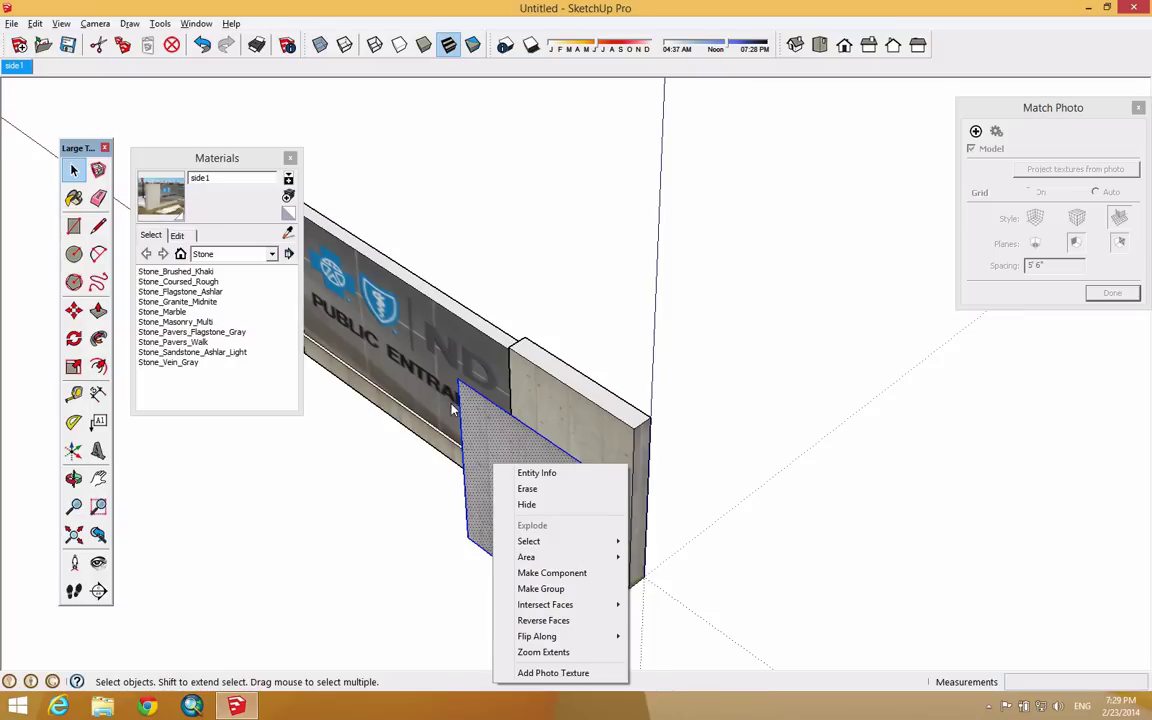
left_click(392, 513)
right_click(521, 477)
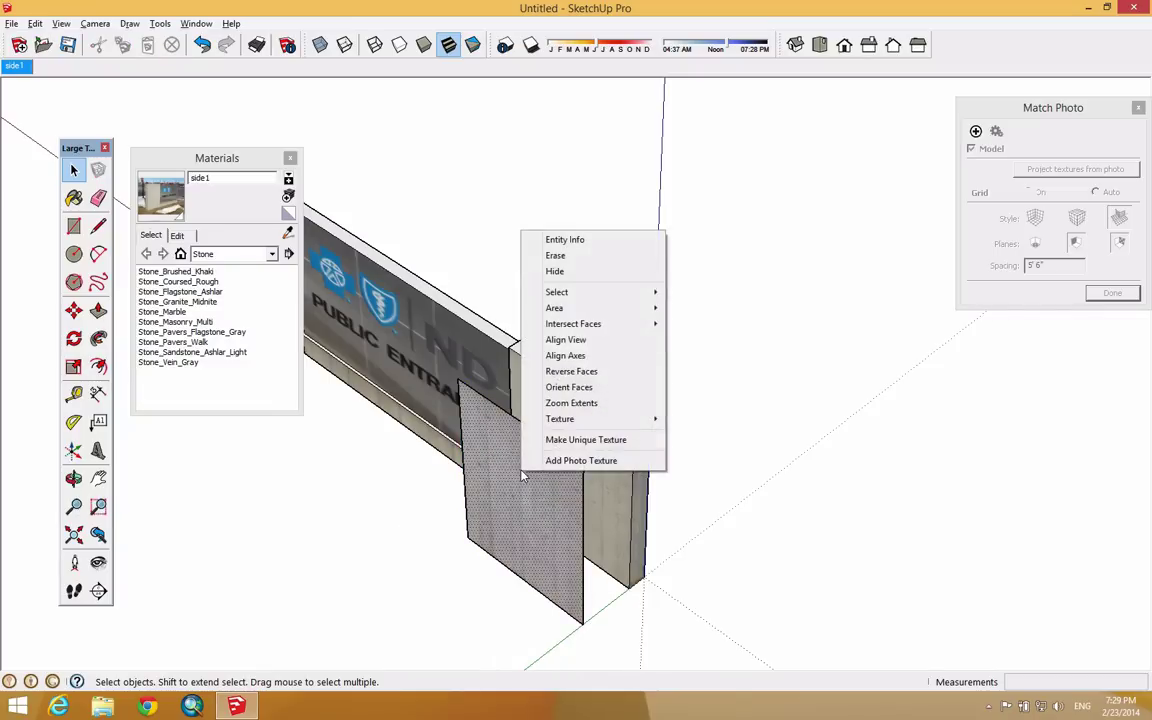
mouse_move(571, 424)
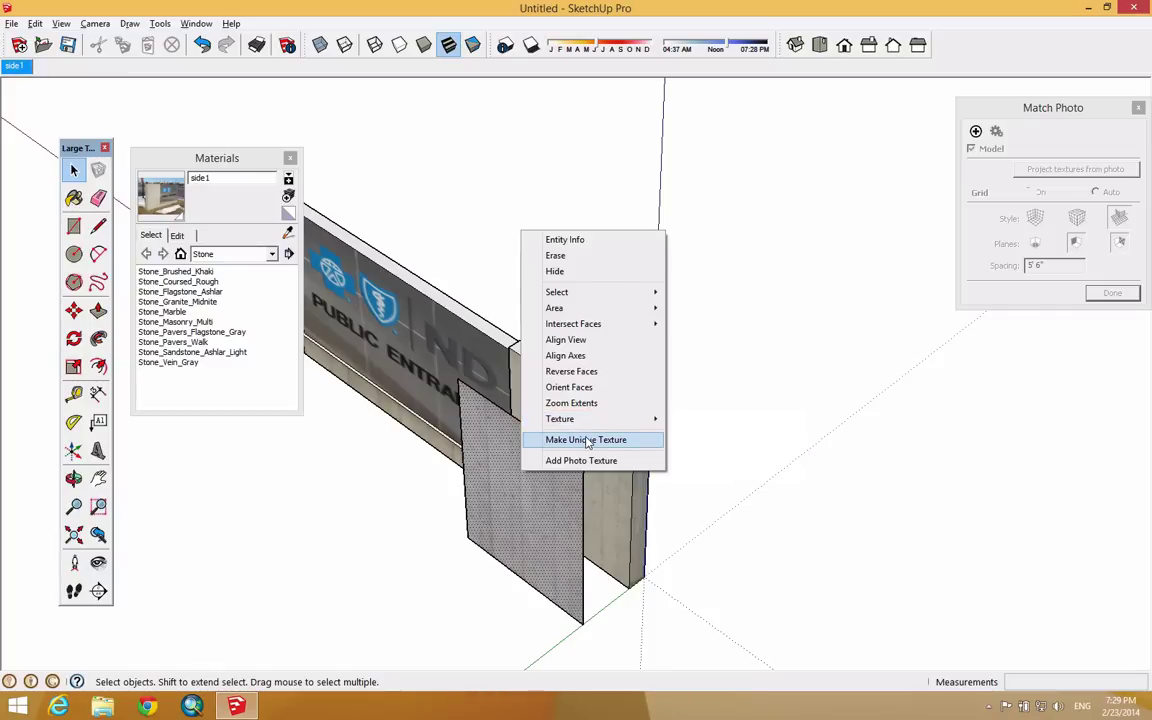
left_click(588, 442)
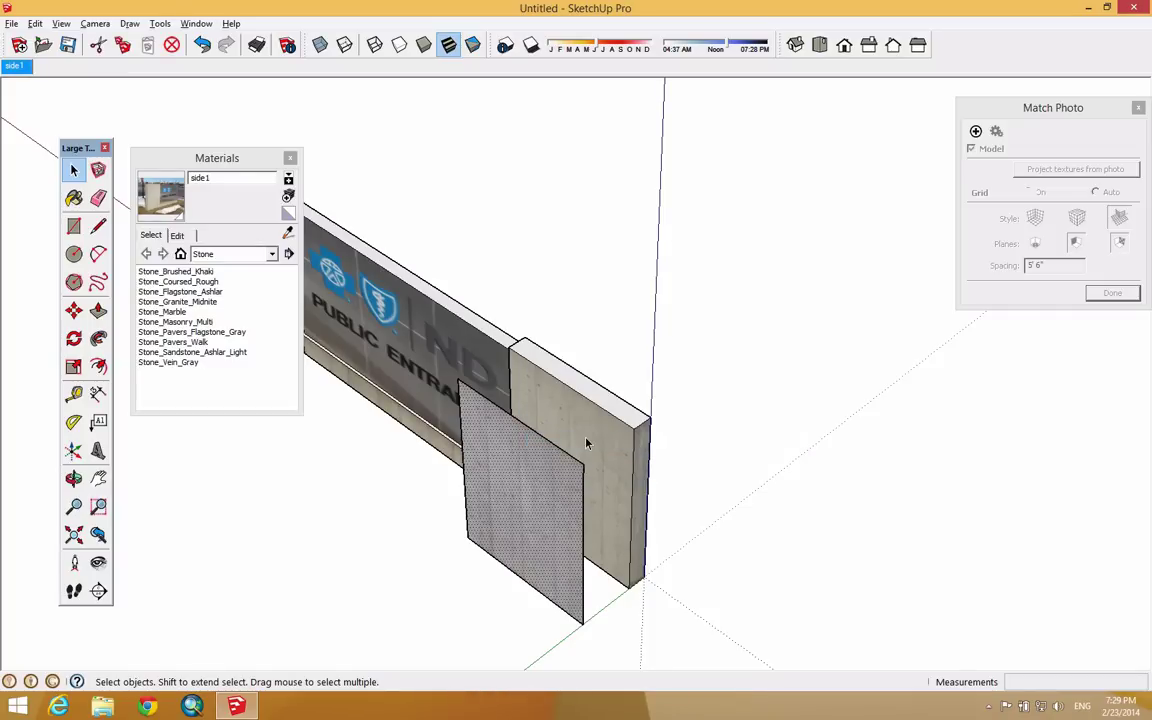
Step: Sample the unique concrete texture side1#1 from the copied pillar face as the active paint material
left_click_drag(212, 157, 268, 223)
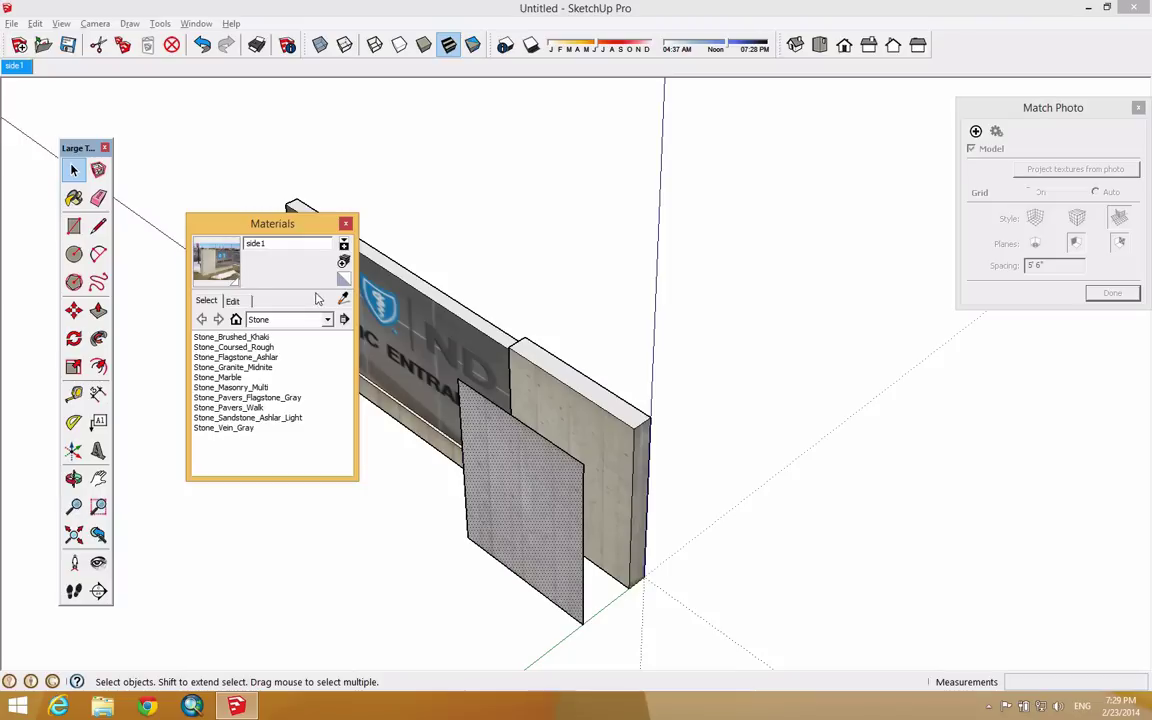
left_click(344, 300)
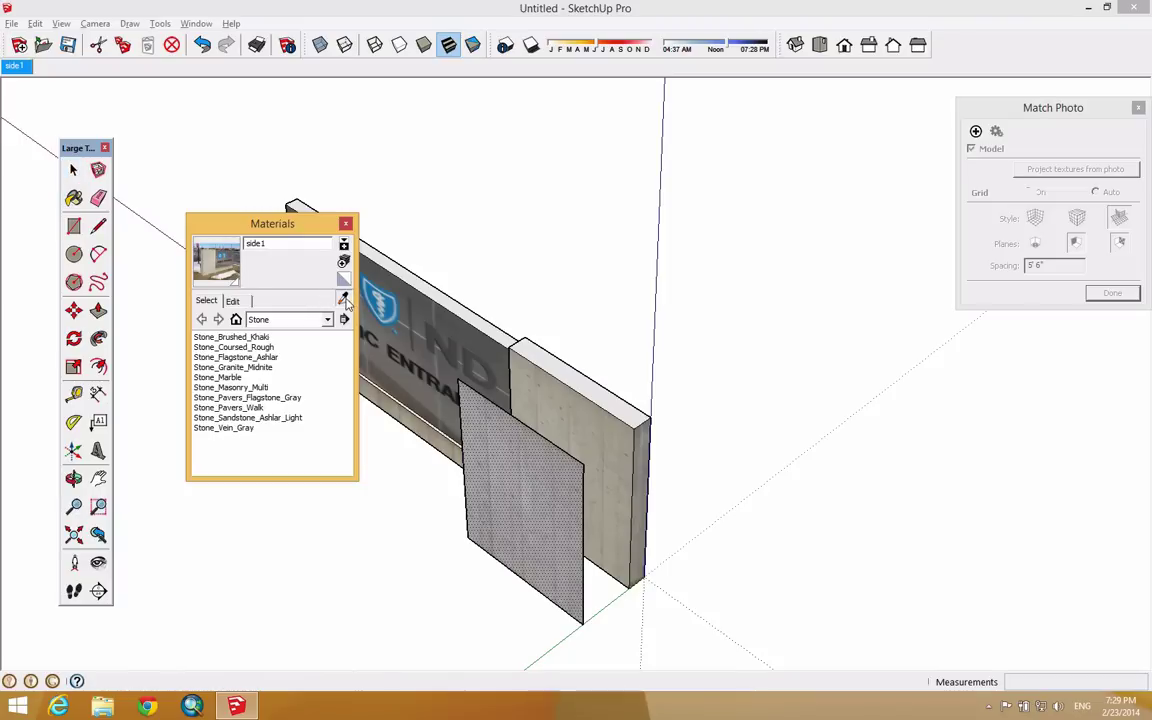
left_click(515, 475)
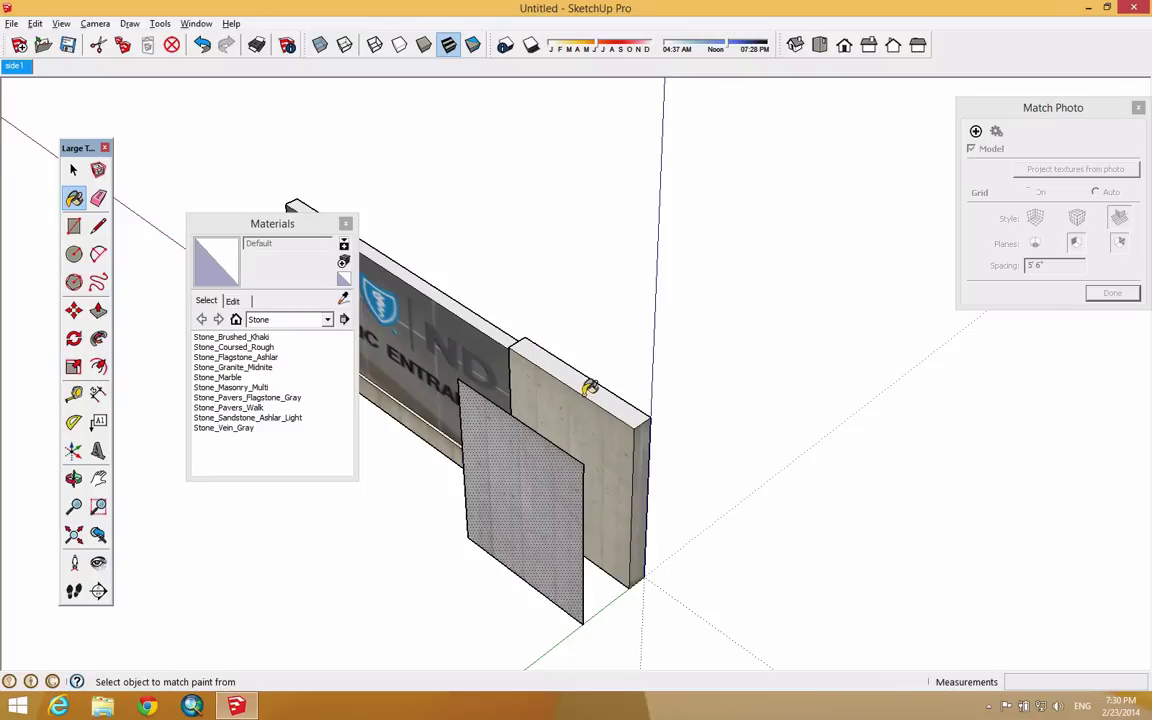
scroll(606, 384, "up", 2)
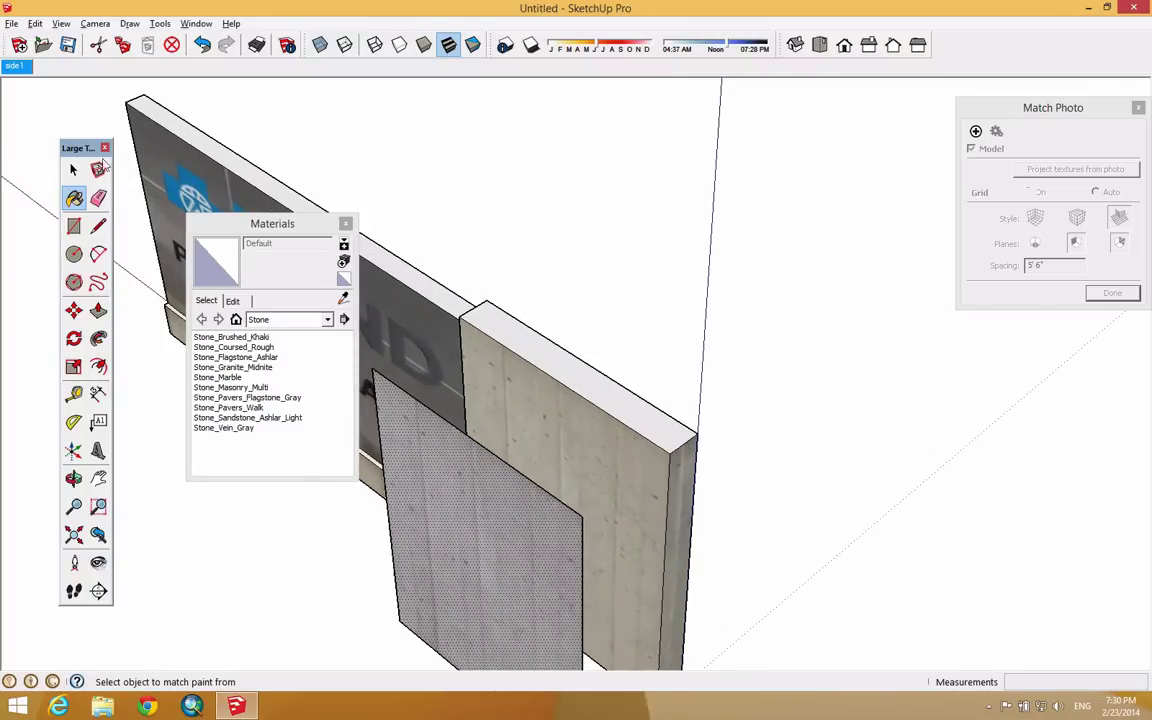
left_click(73, 170)
left_click(399, 147)
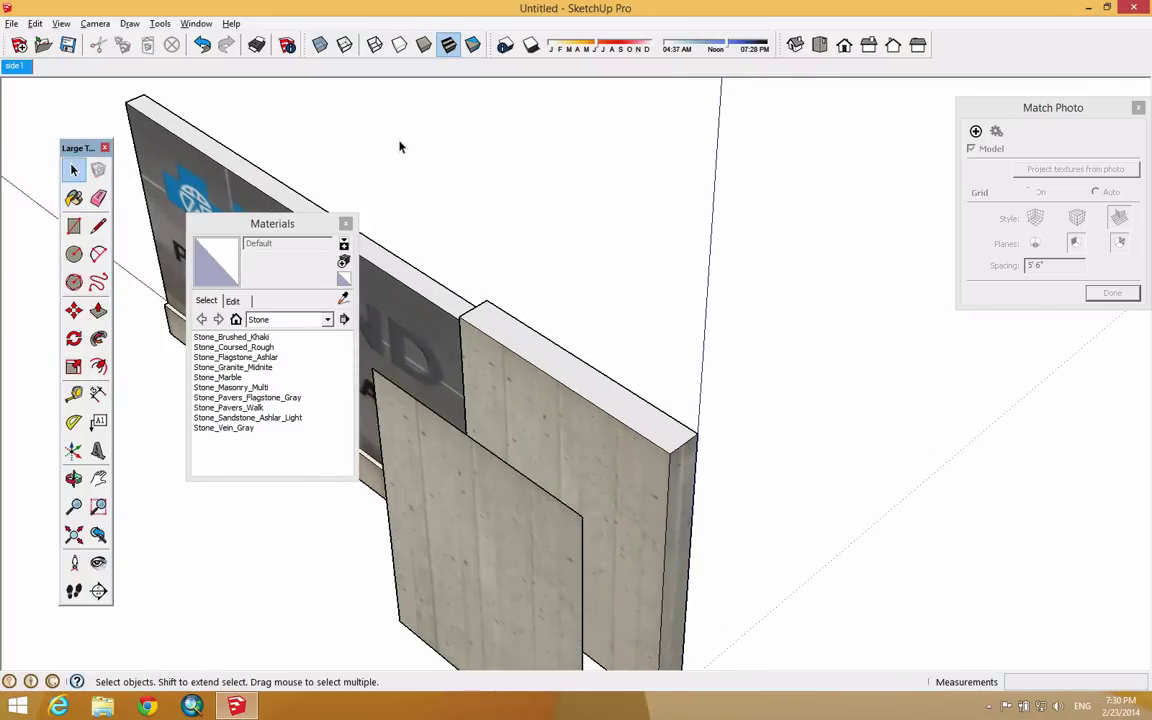
left_click(73, 198)
left_click(344, 297)
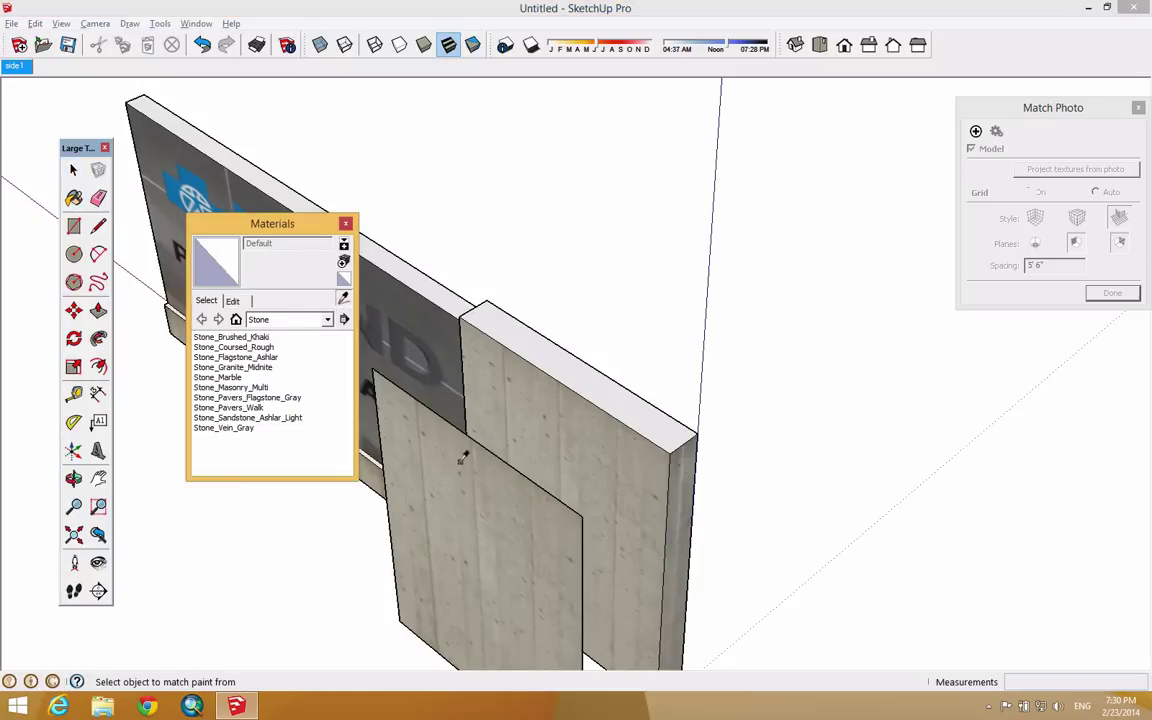
left_click(476, 490)
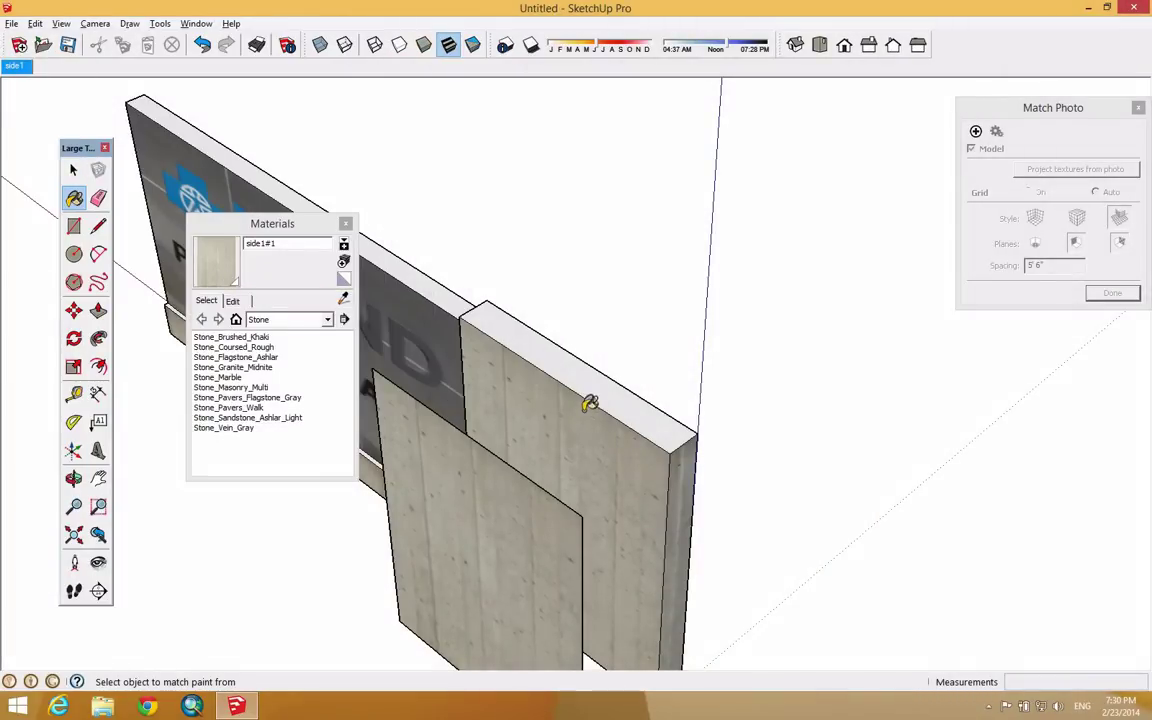
Step: Draw two connected arcs forming an S-shaped curve on the ground beside the sign
middle_click_drag(617, 476, 566, 465)
scroll(476, 442, "down", 4)
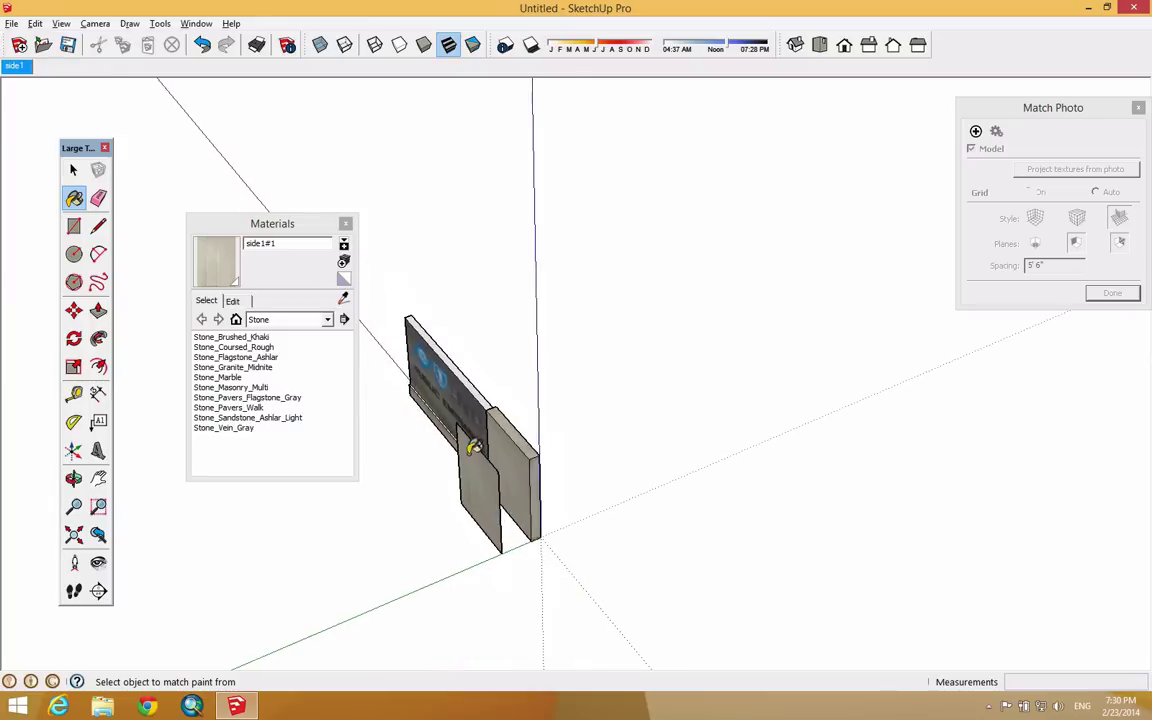
scroll(555, 452, "up", 1)
left_click(98, 254)
left_click(528, 307)
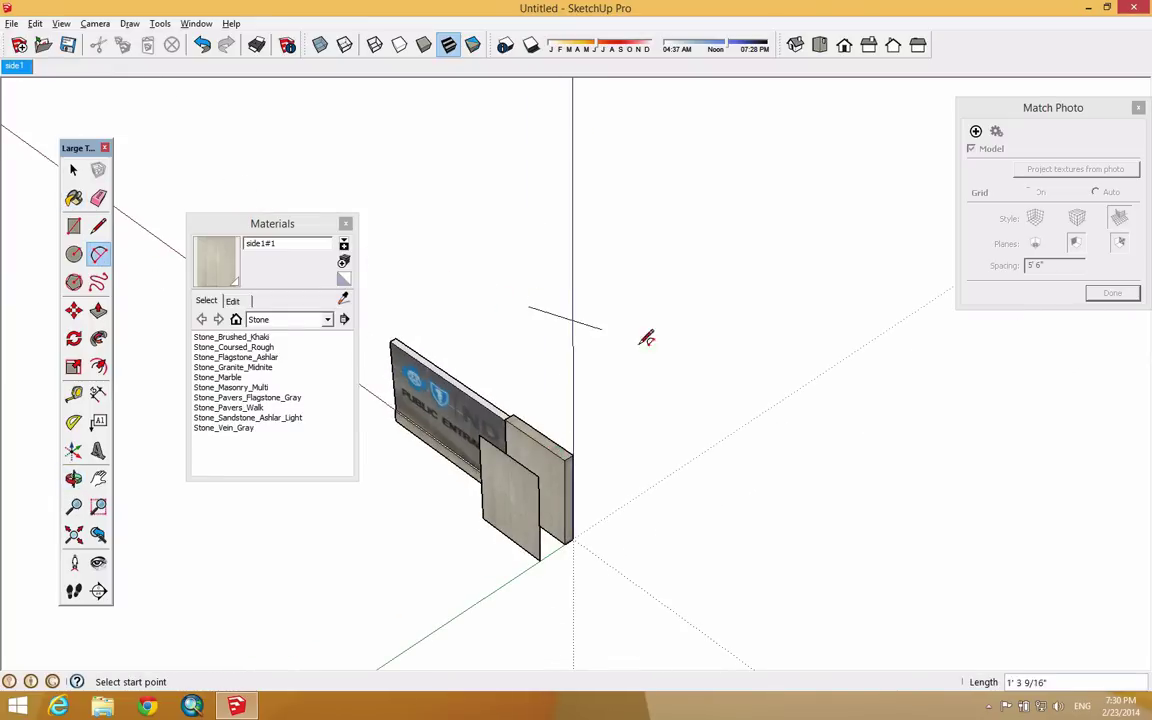
left_click(712, 400)
left_click(672, 395)
left_click(711, 402)
left_click(903, 512)
left_click(903, 512)
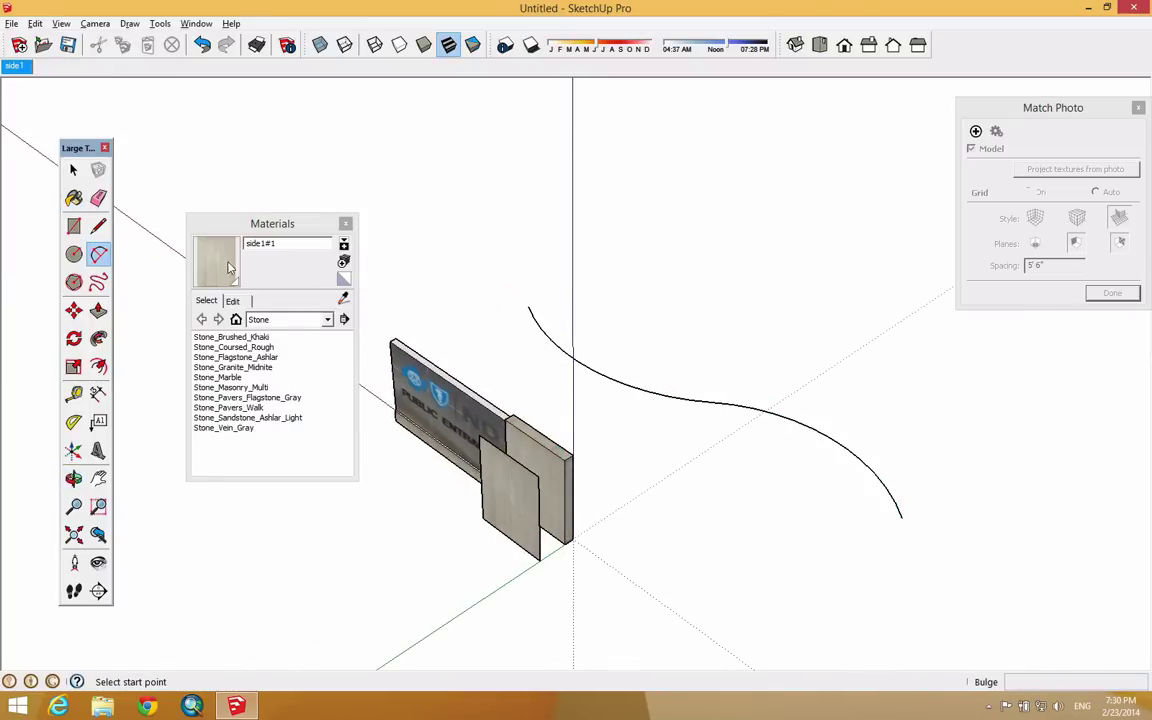
Step: Offset both arcs of the S-shaped curve together by about 1' 4" toward the side away from the sign
left_click(73, 170)
left_click(738, 405)
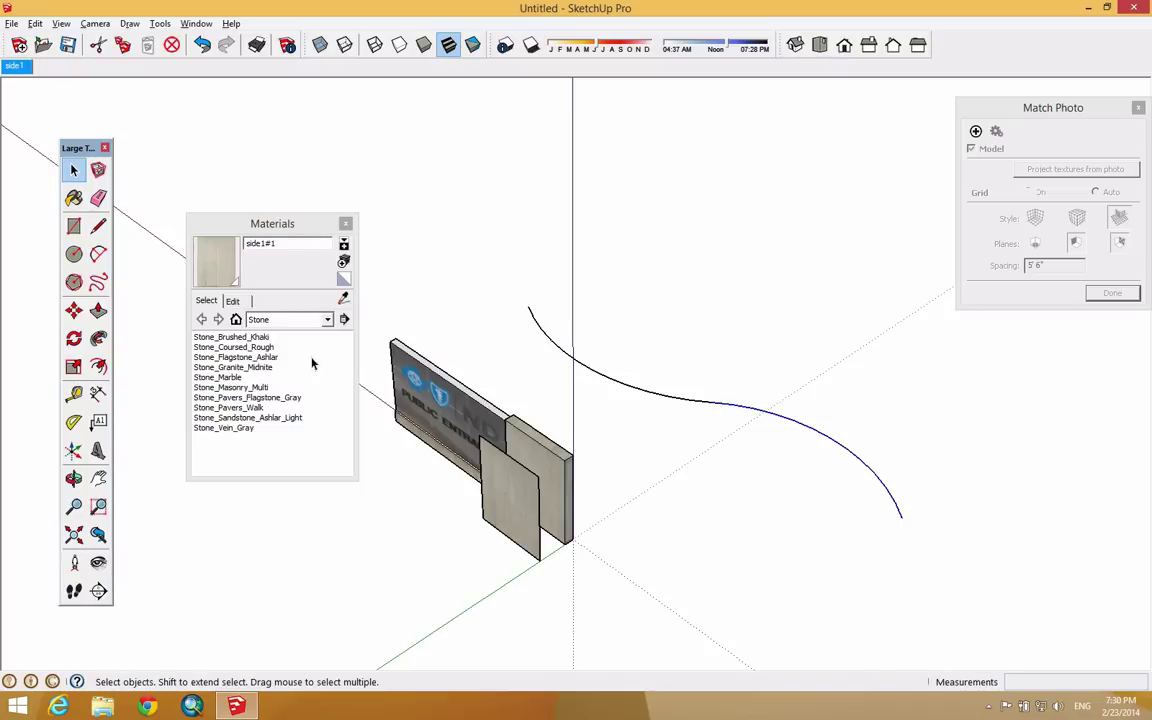
left_click(690, 398, "shift")
left_click(98, 366)
left_click(690, 399)
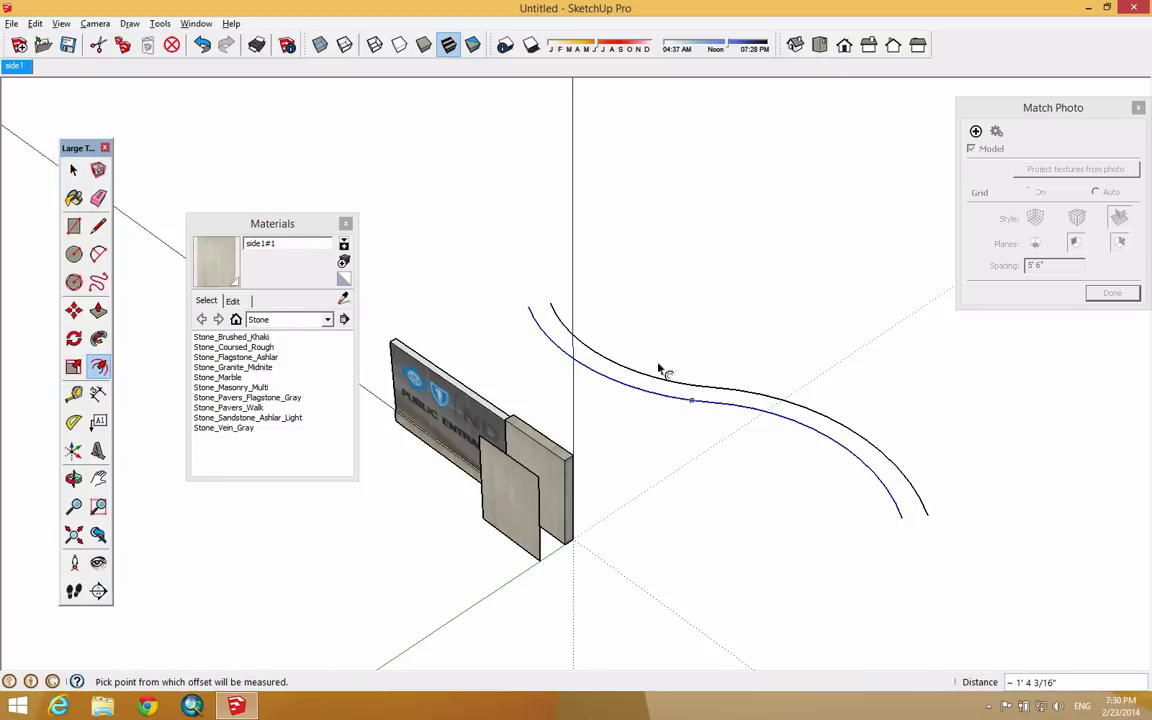
left_click(528, 307)
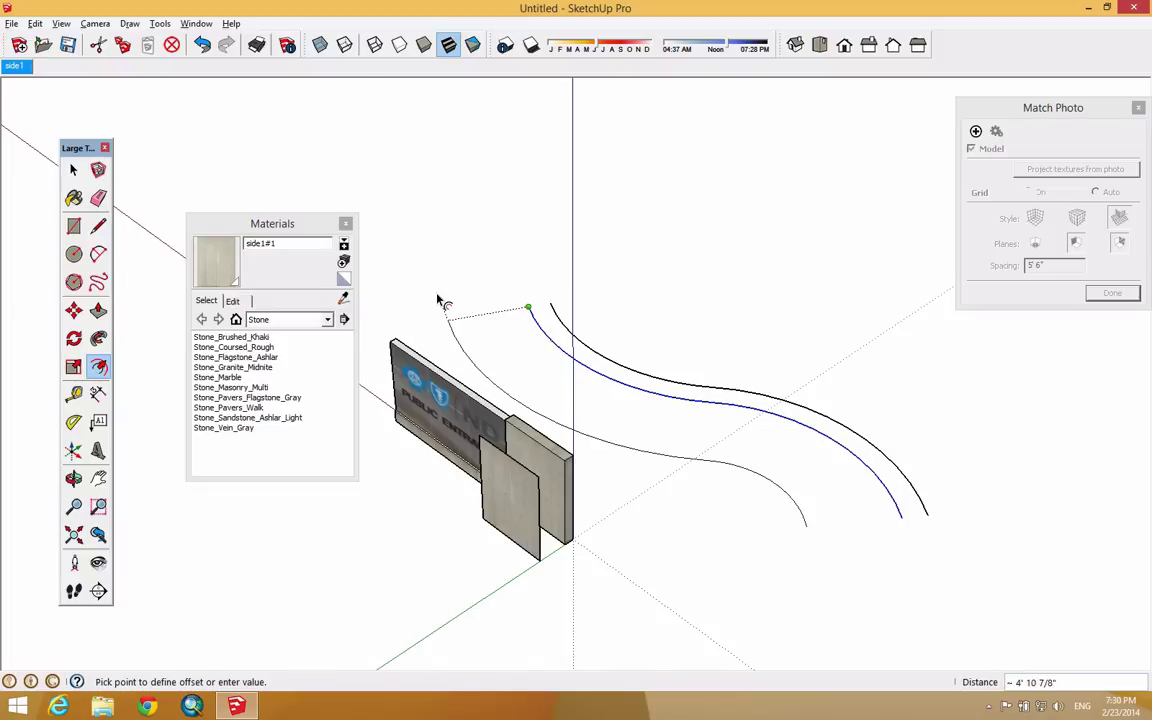
key("Escape")
Step: Close both ends of the two parallel S-curves with straight lines to form a face
left_click(98, 226)
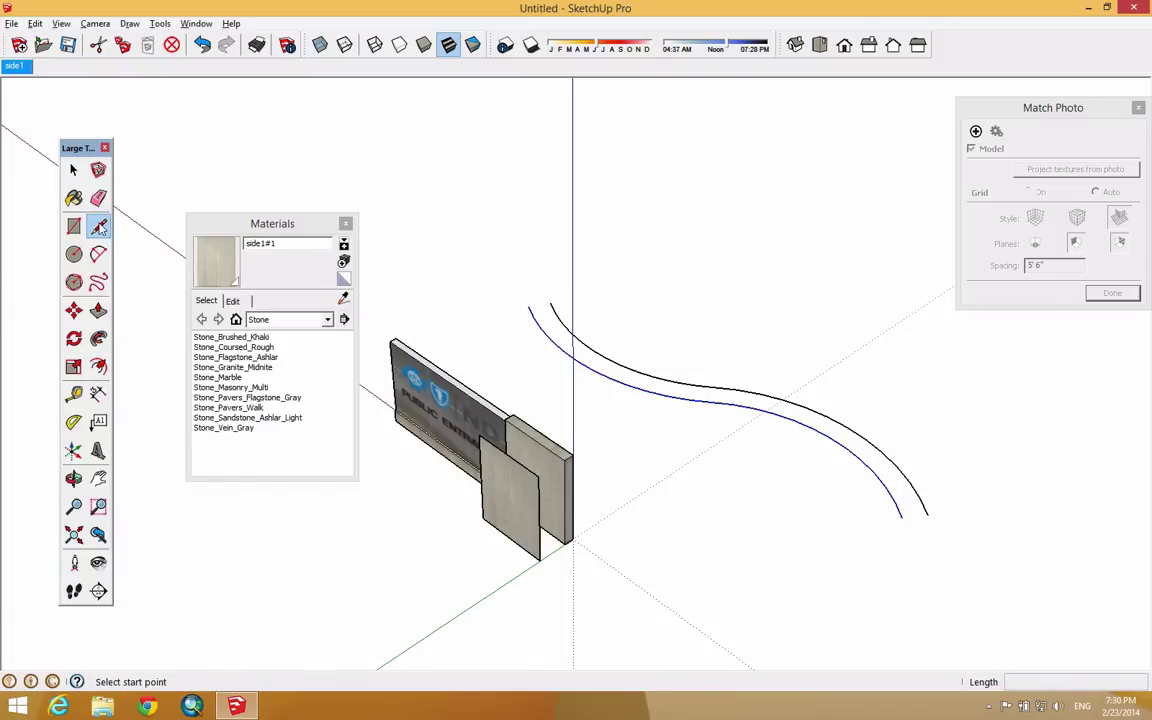
left_click(548, 303)
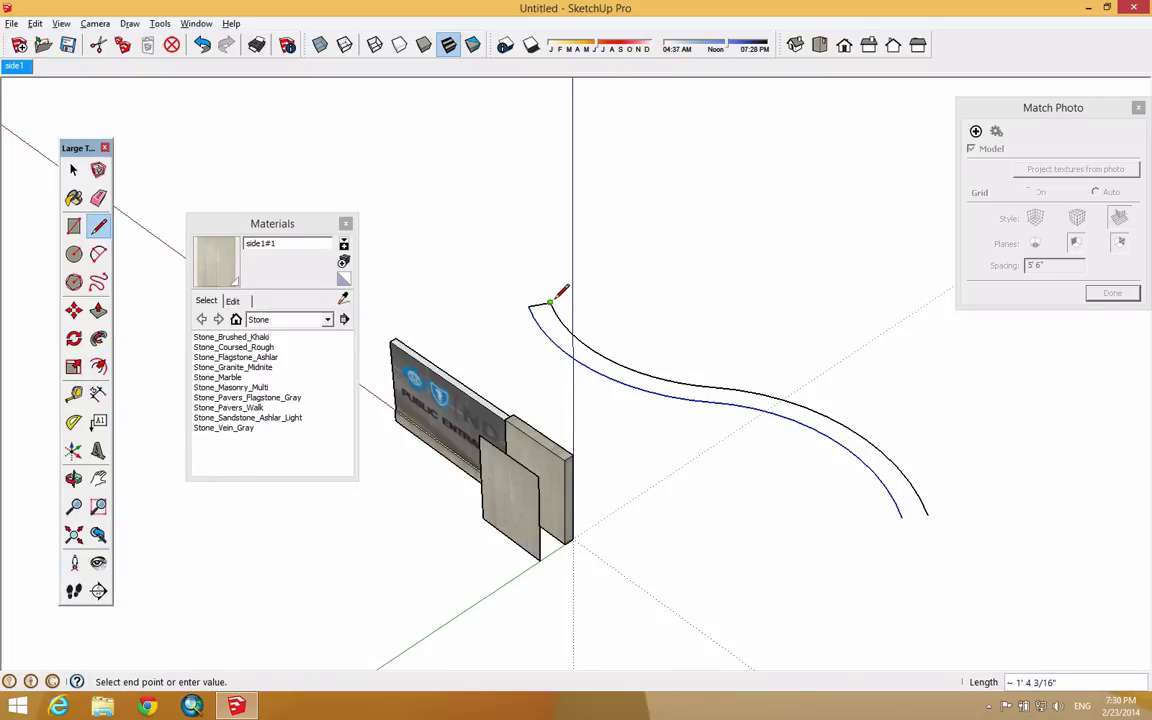
key("Escape")
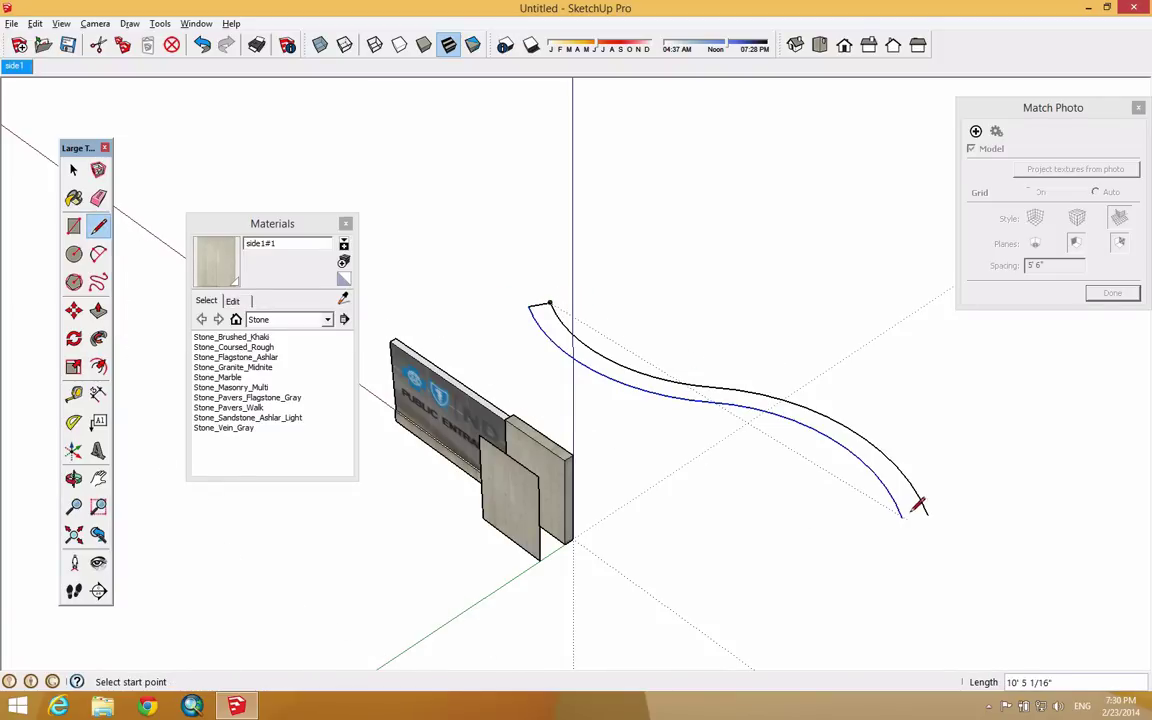
left_click(901, 517)
left_click(928, 515)
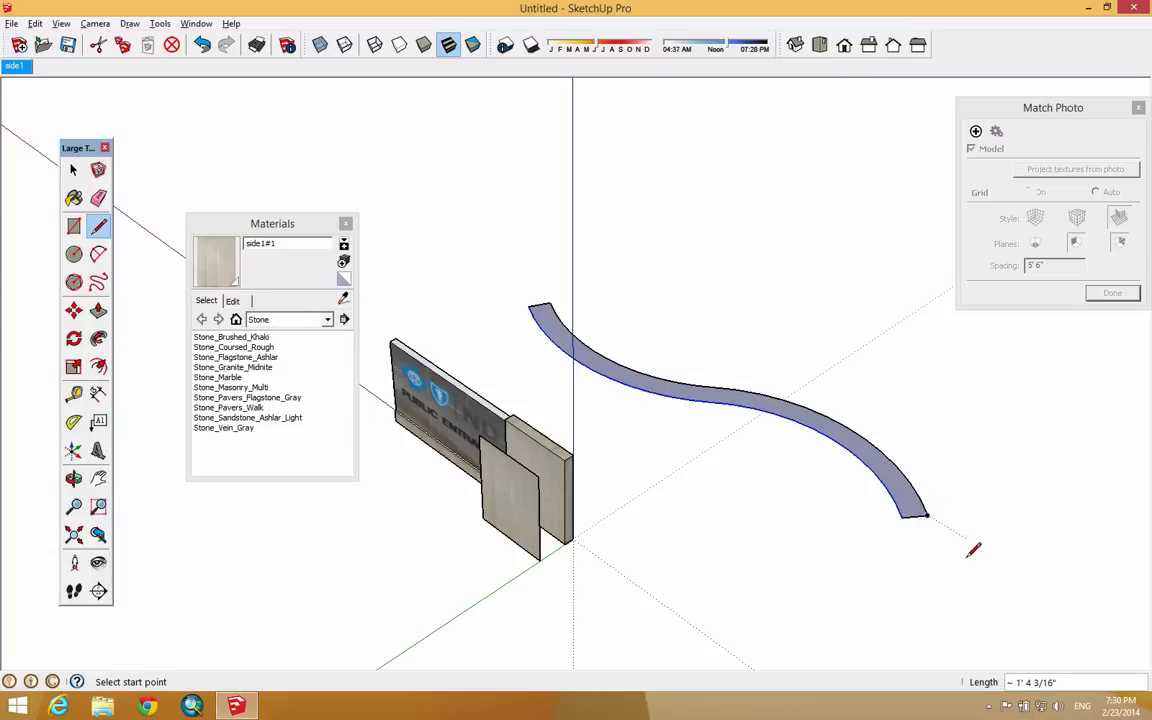
Step: Push/Pull the S-shaped face up 8' 9" into a curved wall
left_click(98, 310)
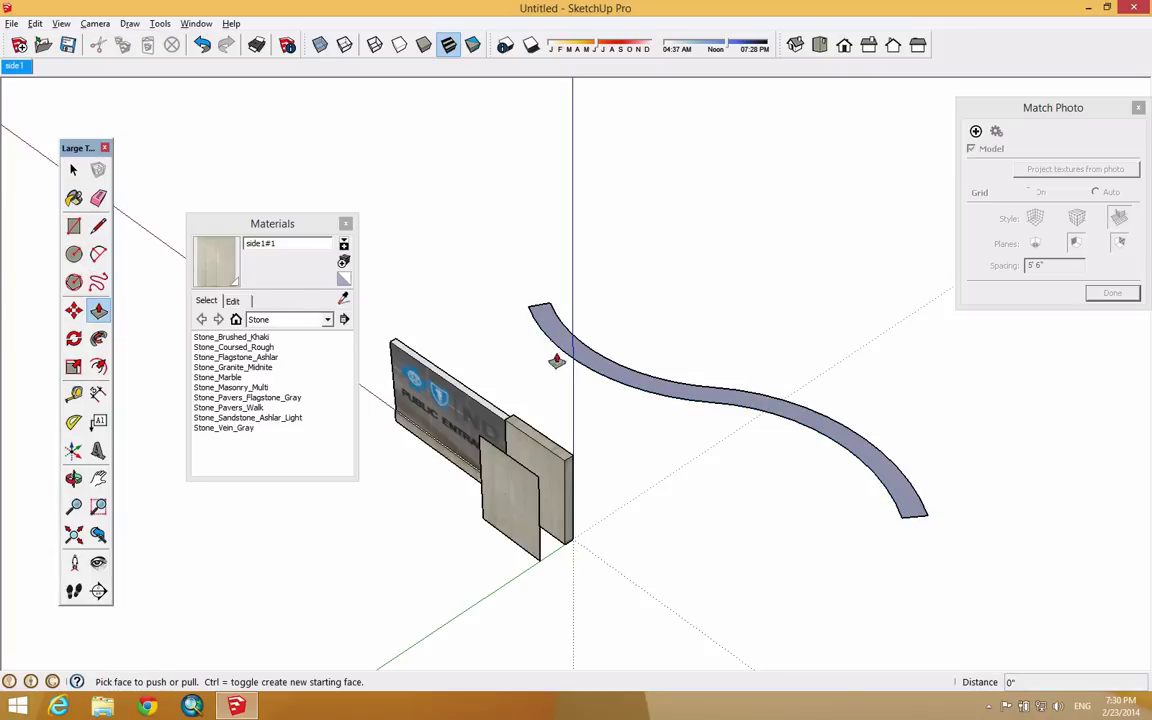
left_click(620, 372)
left_click(638, 250)
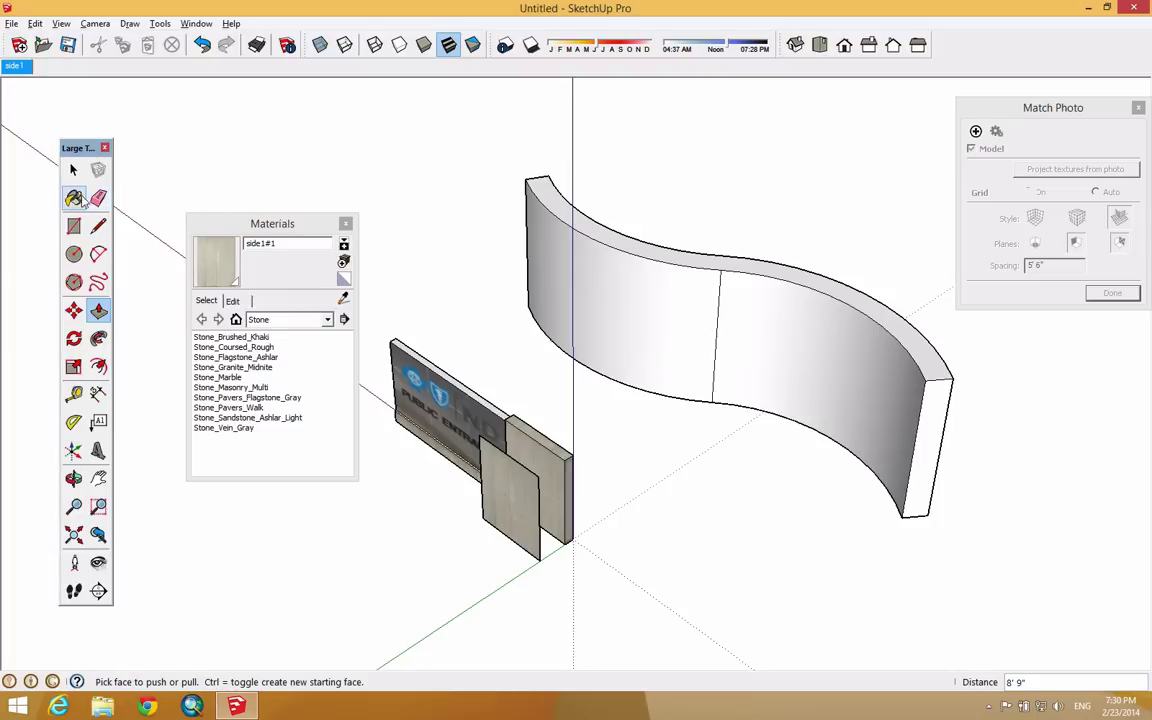
Step: Paint the curved wall's concave section nearest the sign panel with the side1#1 concrete texture
left_click(78, 199)
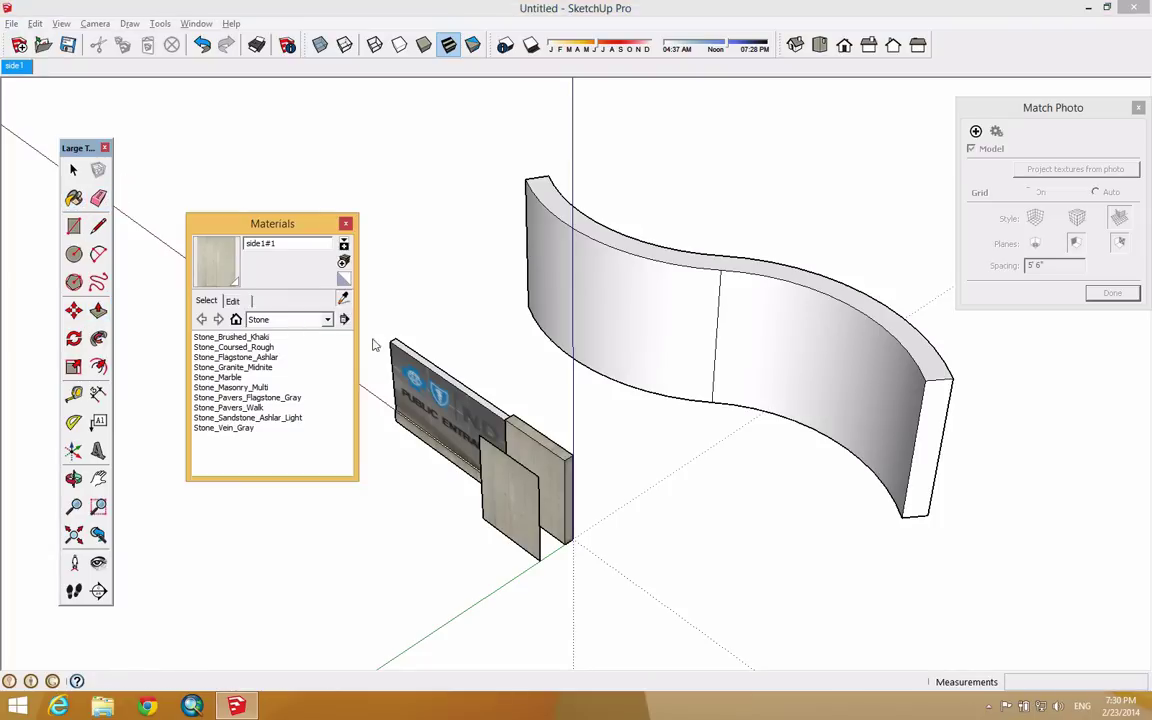
left_click(708, 332)
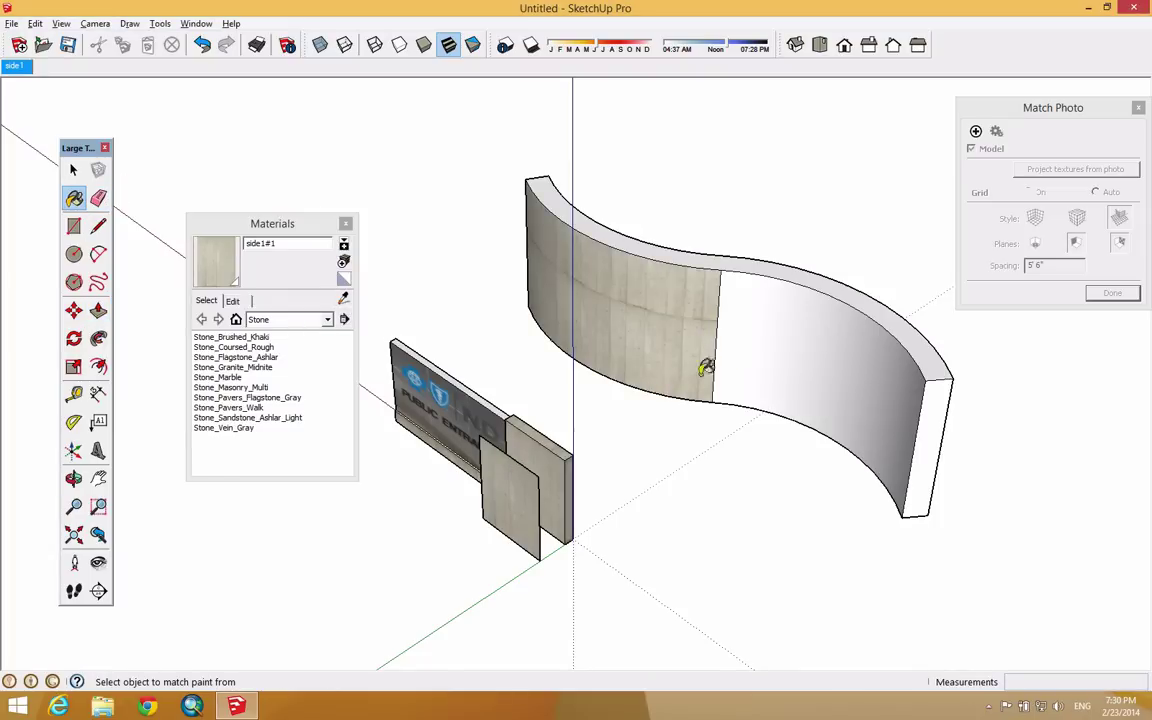
Step: Paint the remaining unpainted section of the curved wall's front with the side1#1 concrete texture
left_click(696, 325)
mouse_move(696, 325)
middle_mouse_down()
mouse_move(491, 301)
mouse_move(915, 319)
mouse_move(848, 193)
mouse_move(861, 321)
mouse_move(643, 406)
middle_mouse_up()
mouse_move(743, 437)
middle_mouse_down()
mouse_move(599, 468)
mouse_move(579, 455)
mouse_move(589, 437)
middle_mouse_up()
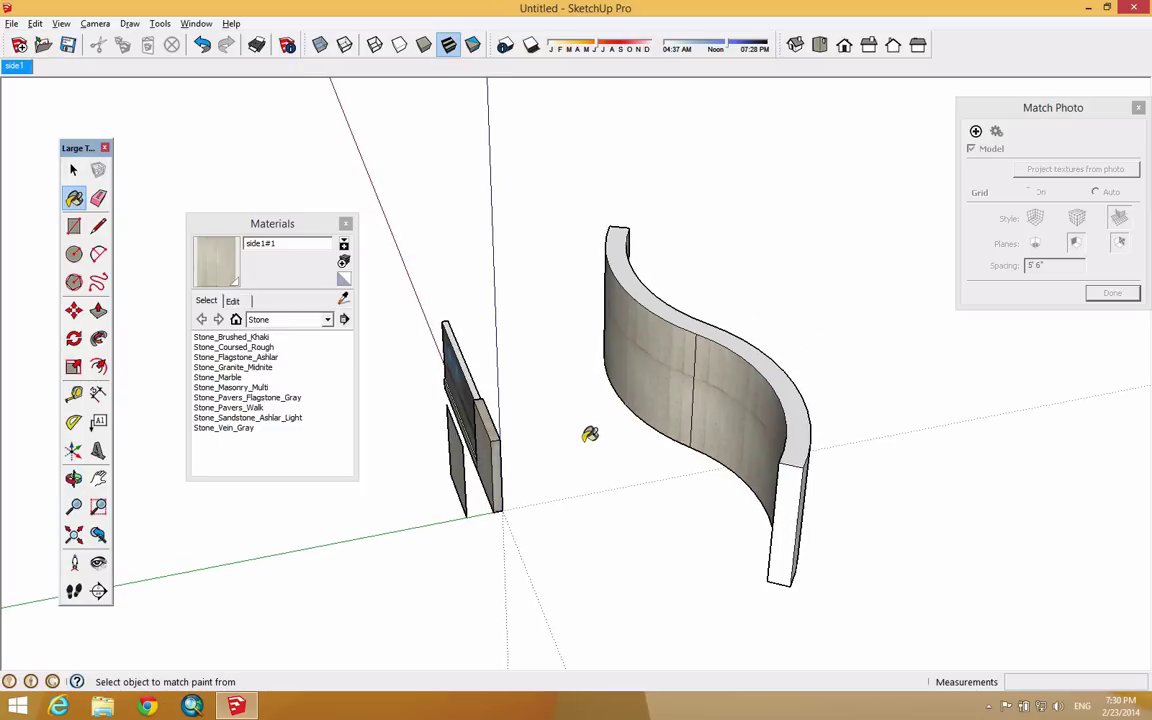
Step: Delete the whole curved wall and the loose concrete-textured panel standing in front of the sign's pillar
left_click(73, 170)
left_click_drag(574, 204, 931, 638)
key("Delete")
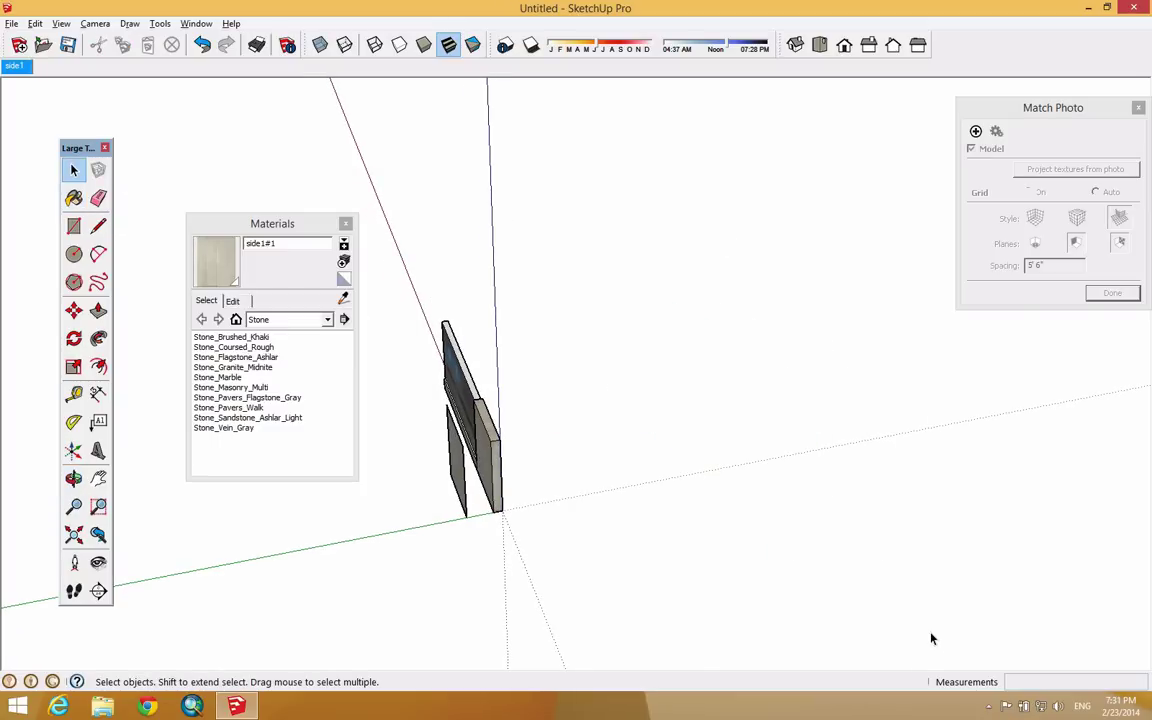
middle_click_drag(478, 447, 625, 450)
scroll(620, 452, "up", 3)
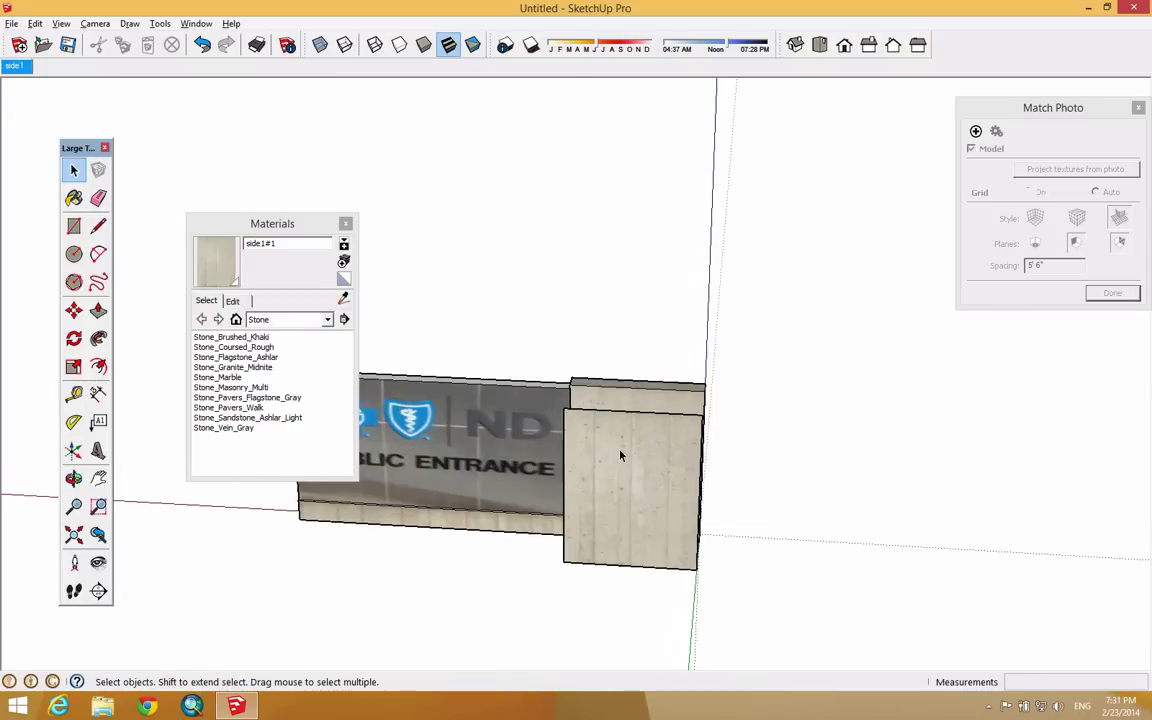
left_click(583, 440)
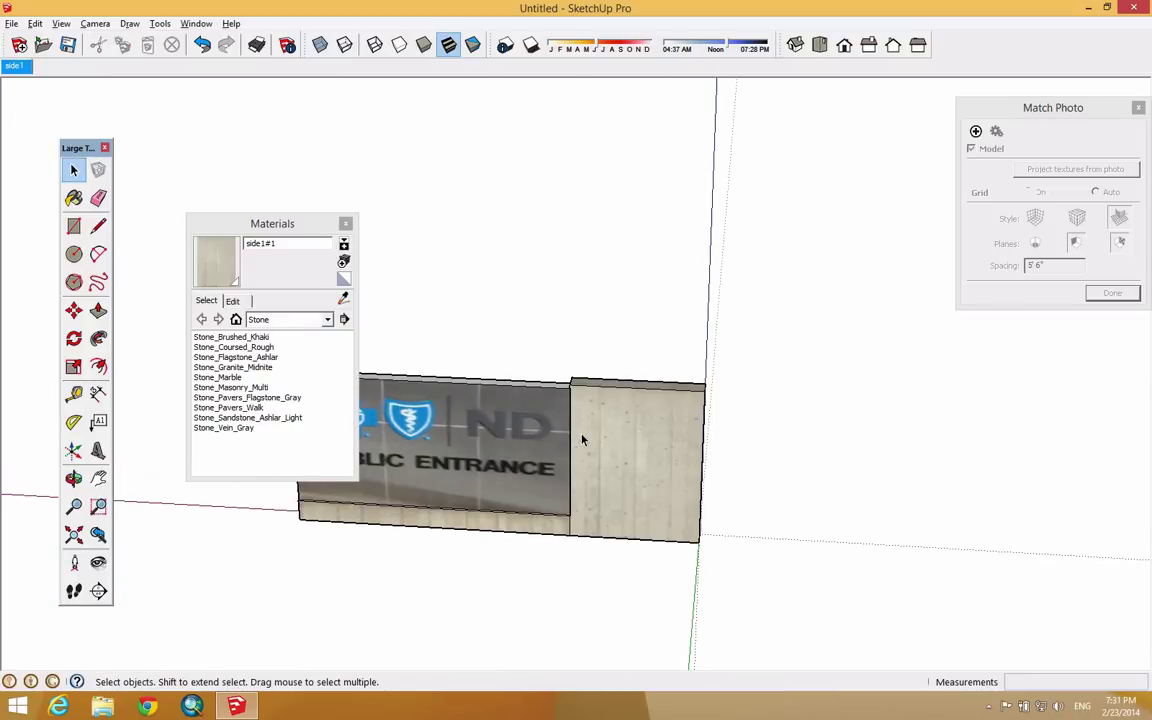
Step: Split the sign's narrow end face with a line about 4 3/4" long at the top of the concrete base
middle_click_drag(587, 390, 948, 403)
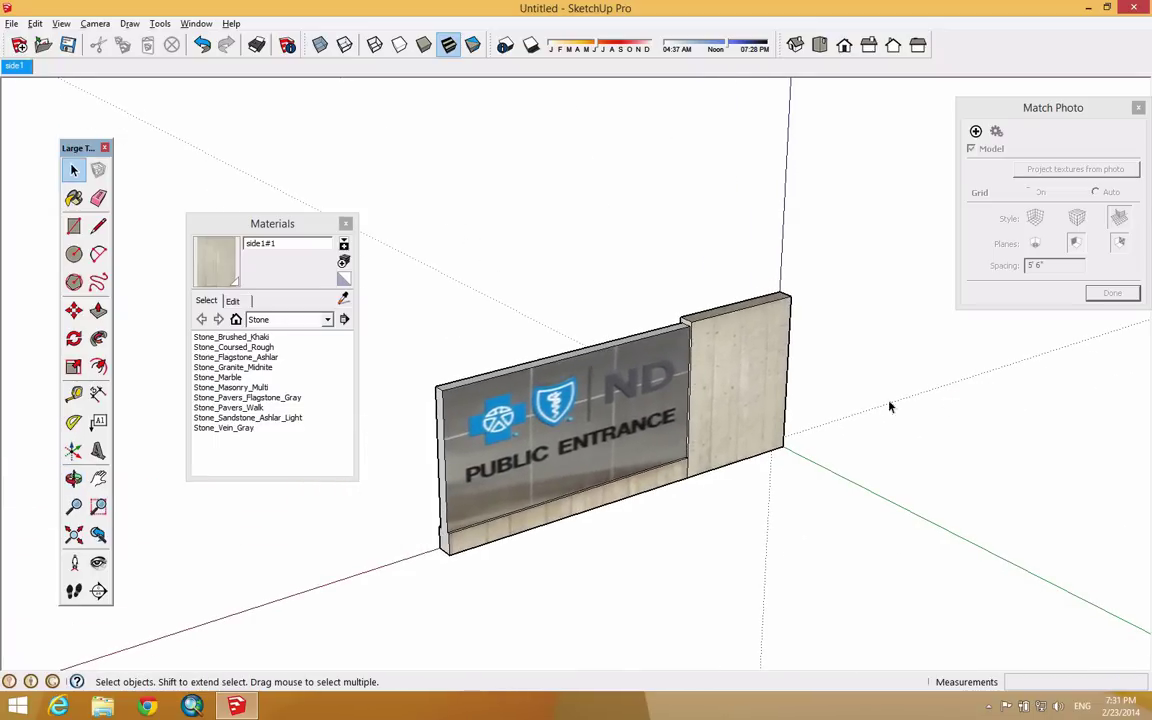
scroll(412, 485, "up", 3)
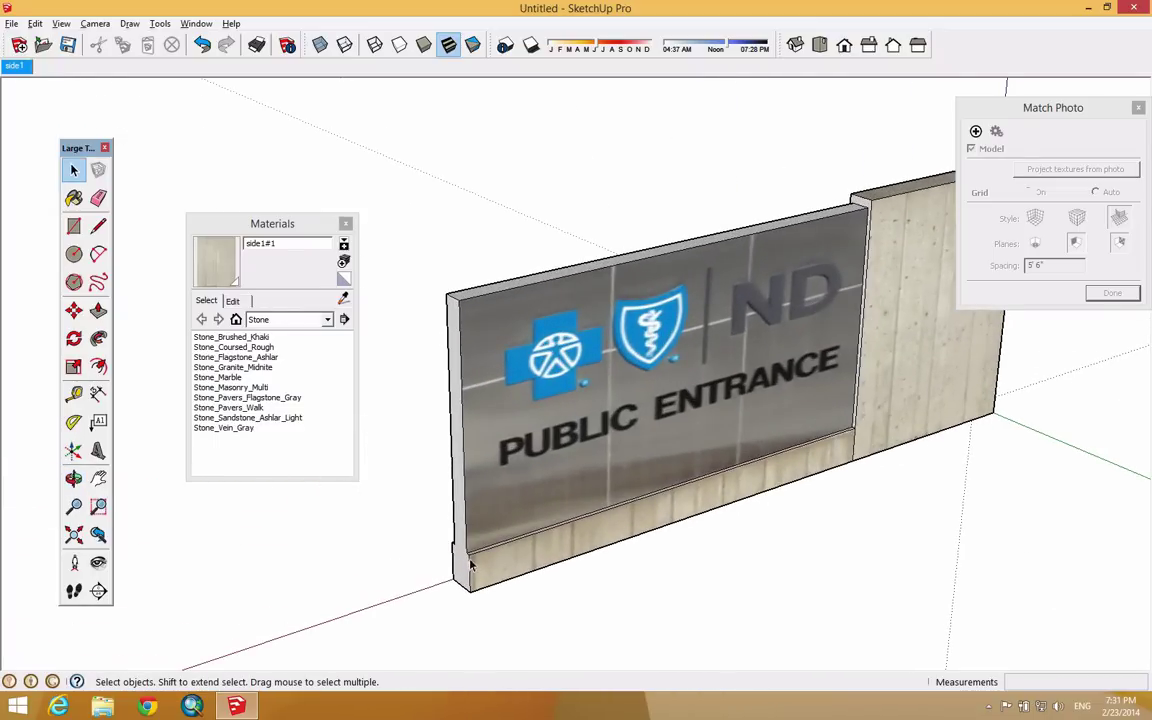
left_click(98, 226)
scroll(455, 517, "up", 4)
left_click(473, 545)
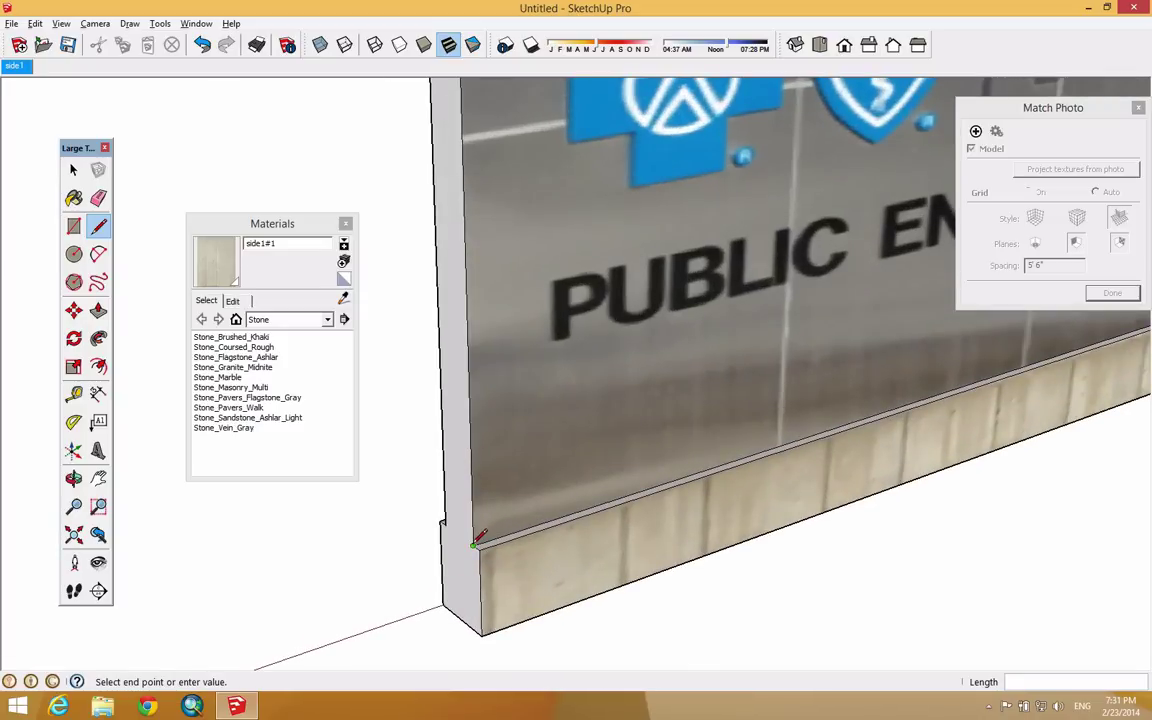
key("Escape")
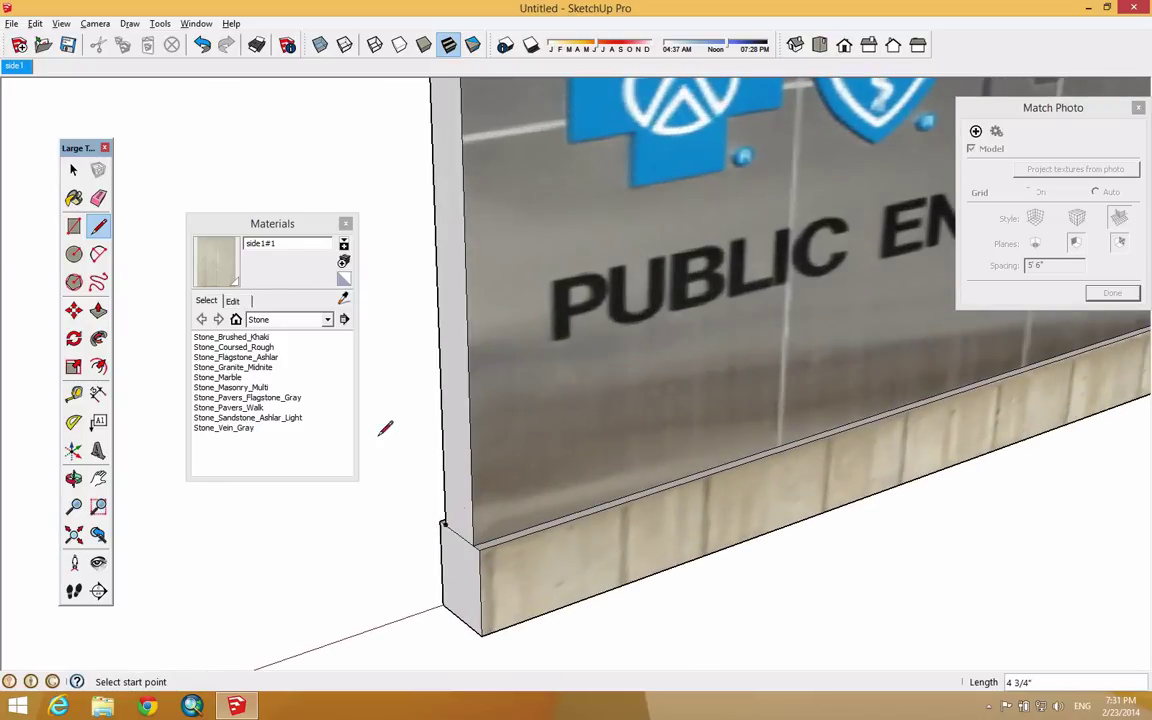
Step: Paint the concrete base's narrow end face with the side1#1 concrete texture
left_click(74, 198)
left_click(453, 537, "alt")
mouse_move(453, 537)
middle_mouse_down()
mouse_move(489, 545)
mouse_move(490, 531)
mouse_move(319, 494)
mouse_move(846, 496)
mouse_move(560, 500)
mouse_move(828, 492)
mouse_move(310, 432)
middle_mouse_up()
scroll(699, 378, "down", 3)
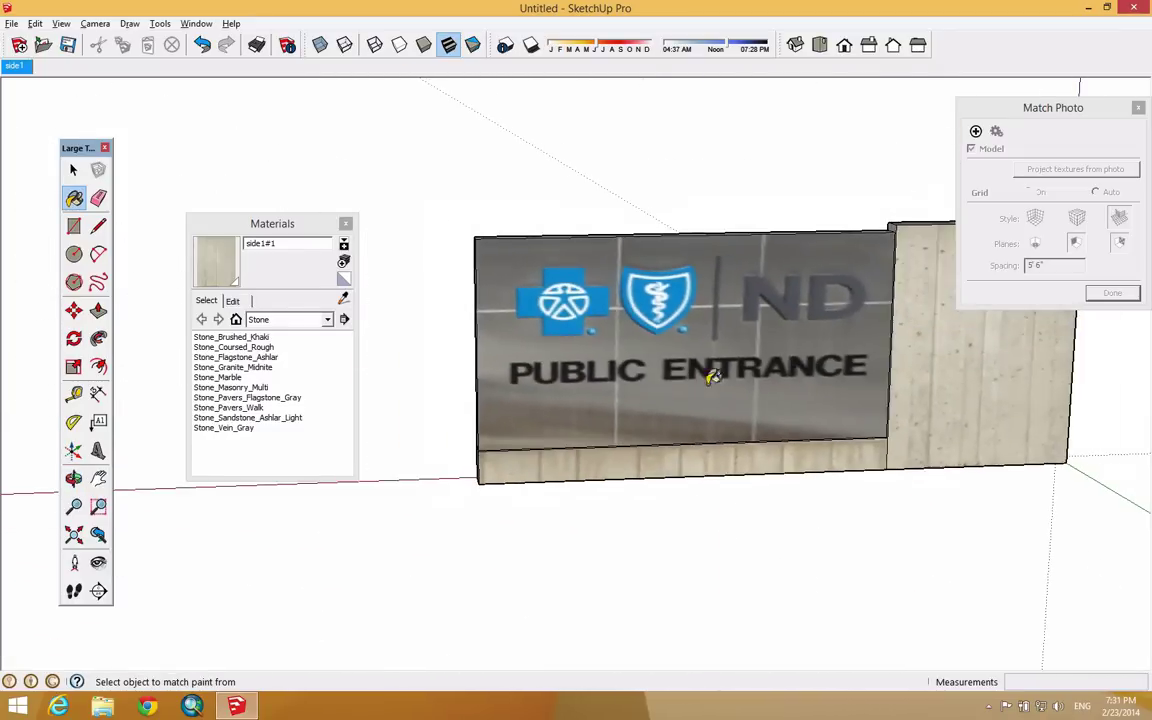
Step: Draw a horizontal line about 9' 1" long across the metal sign panel, below the PUBLIC ENTRANCE lettering
middle_click_drag(820, 352, 640, 325)
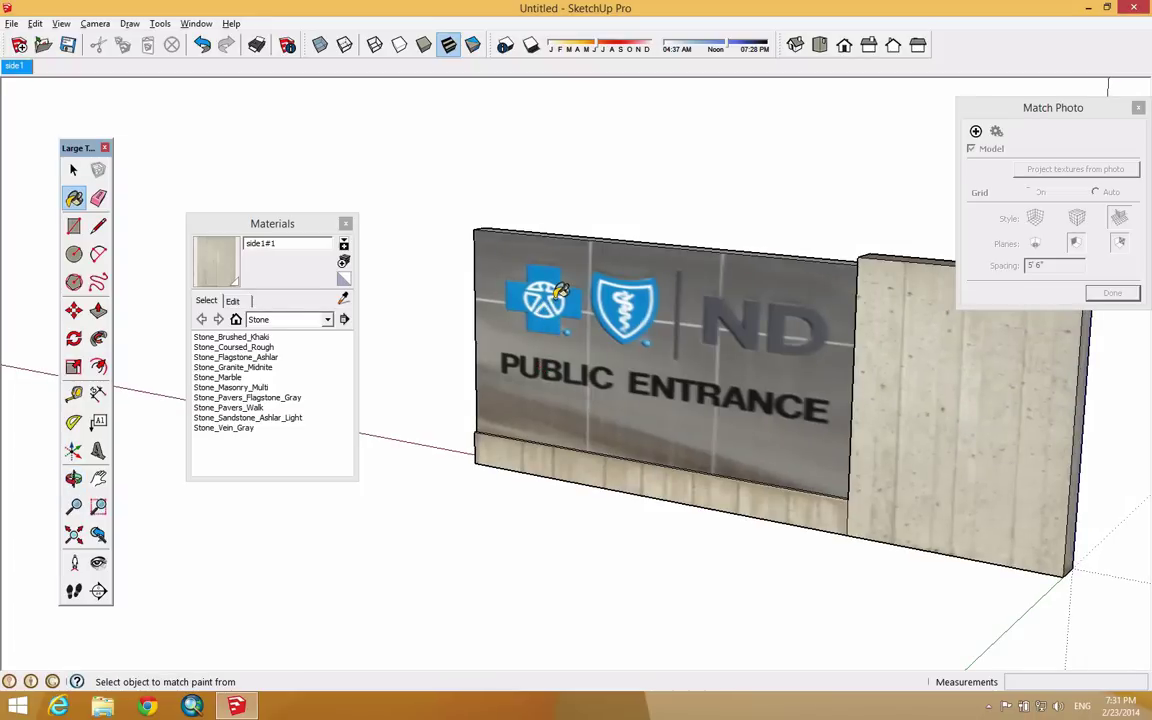
middle_click_drag(807, 391, 995, 424)
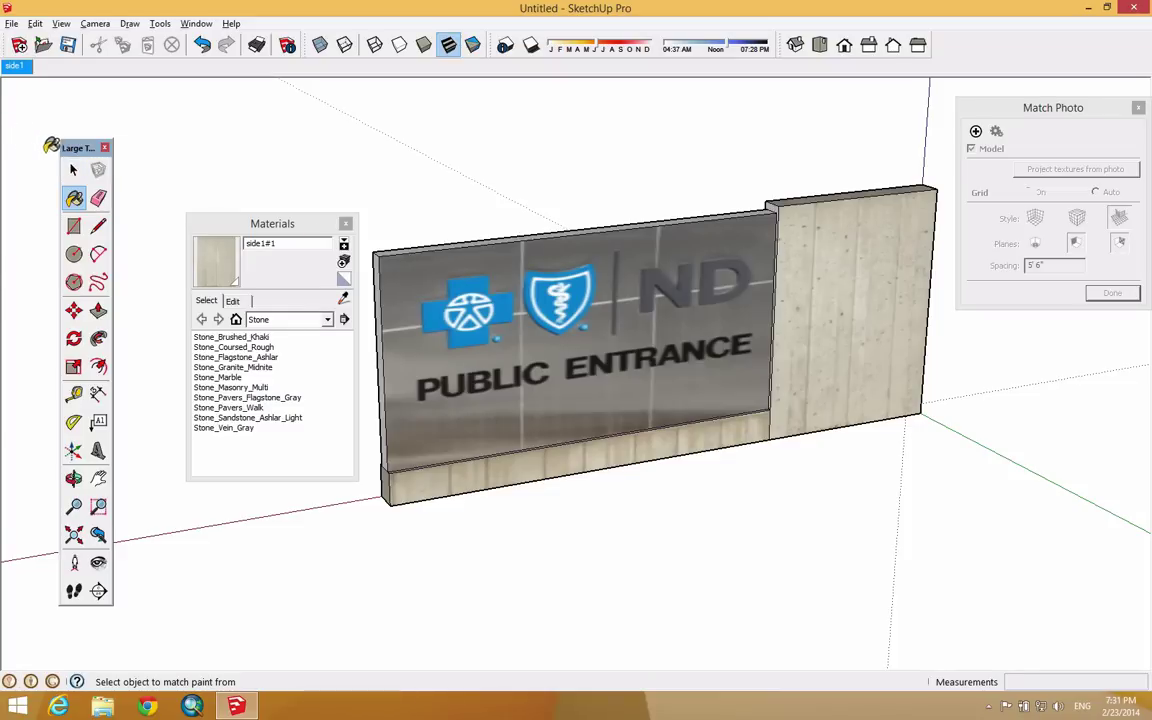
left_click(97, 225)
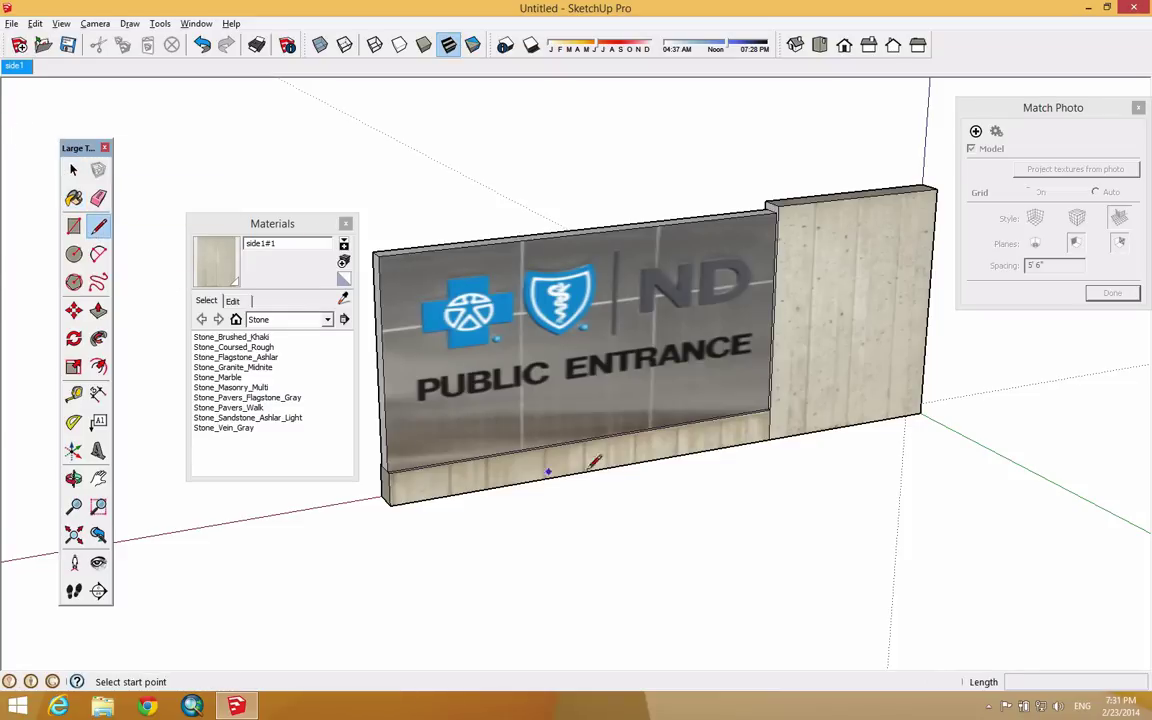
left_click(386, 434)
scroll(764, 376, "up", 5)
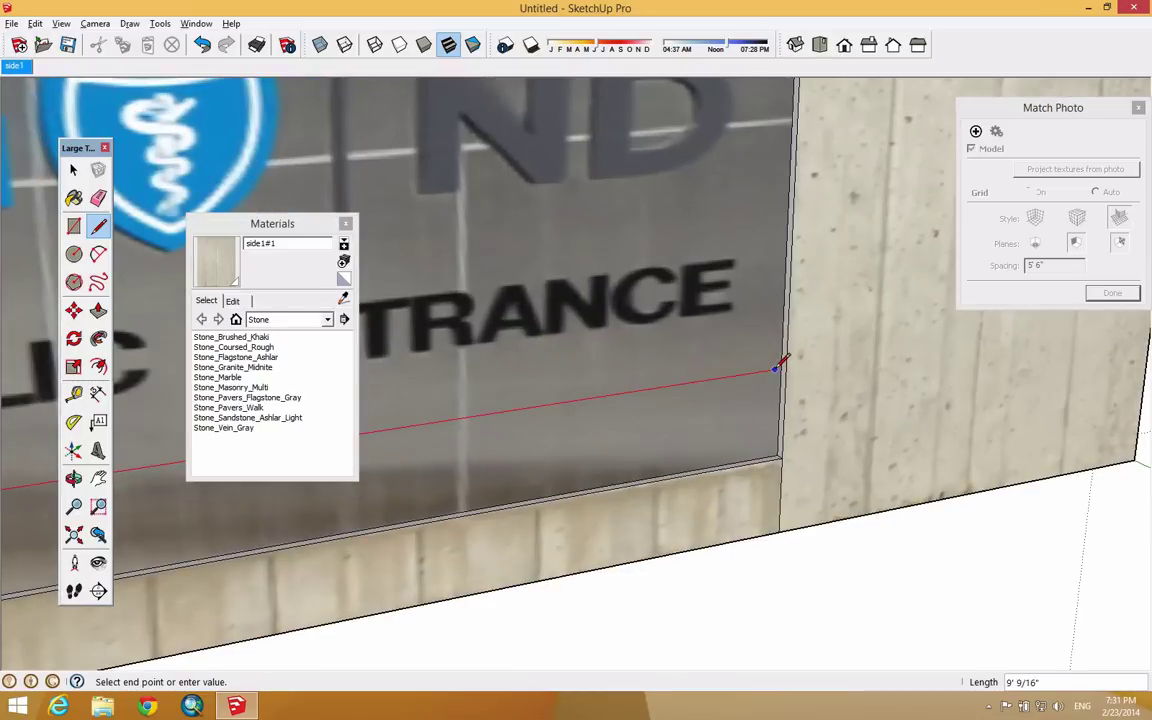
left_click(786, 362)
scroll(686, 375, "down", 5)
scroll(686, 375, "down", 1)
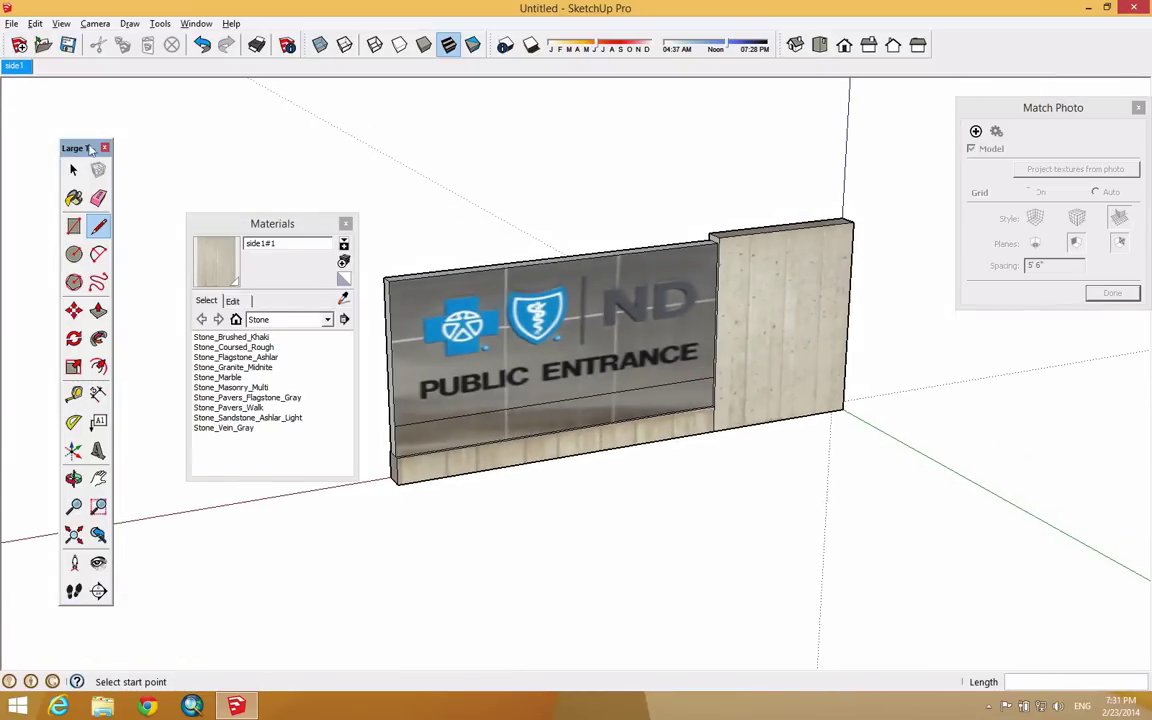
Step: Try to cover the lettering by scaling the sign panel's blank lower strip upward by about 5.53 to the panel's full height
left_click(73, 170)
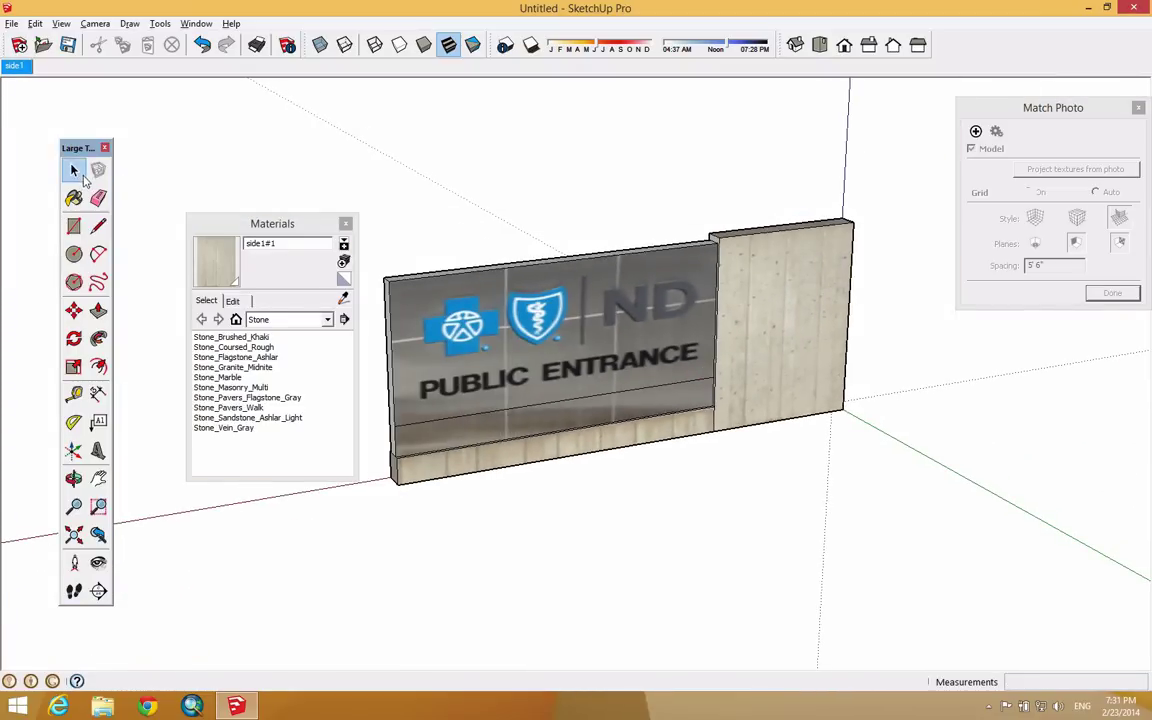
left_click(590, 414)
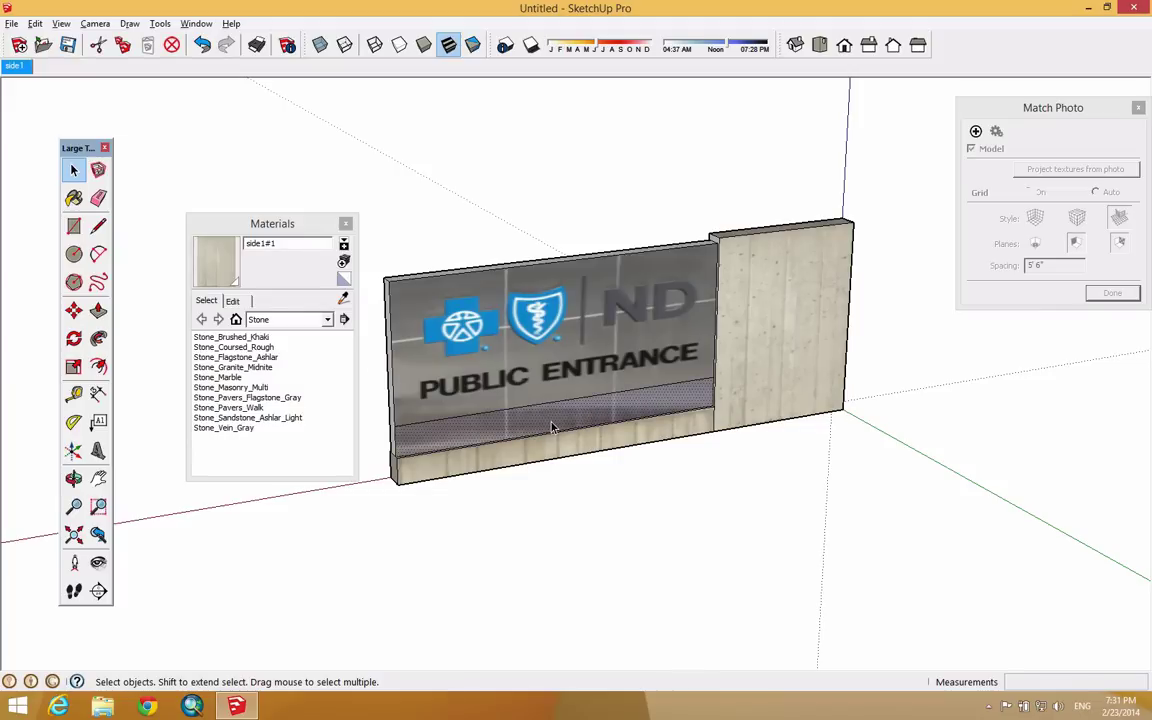
left_click(73, 366)
left_click_drag(562, 402, 560, 262)
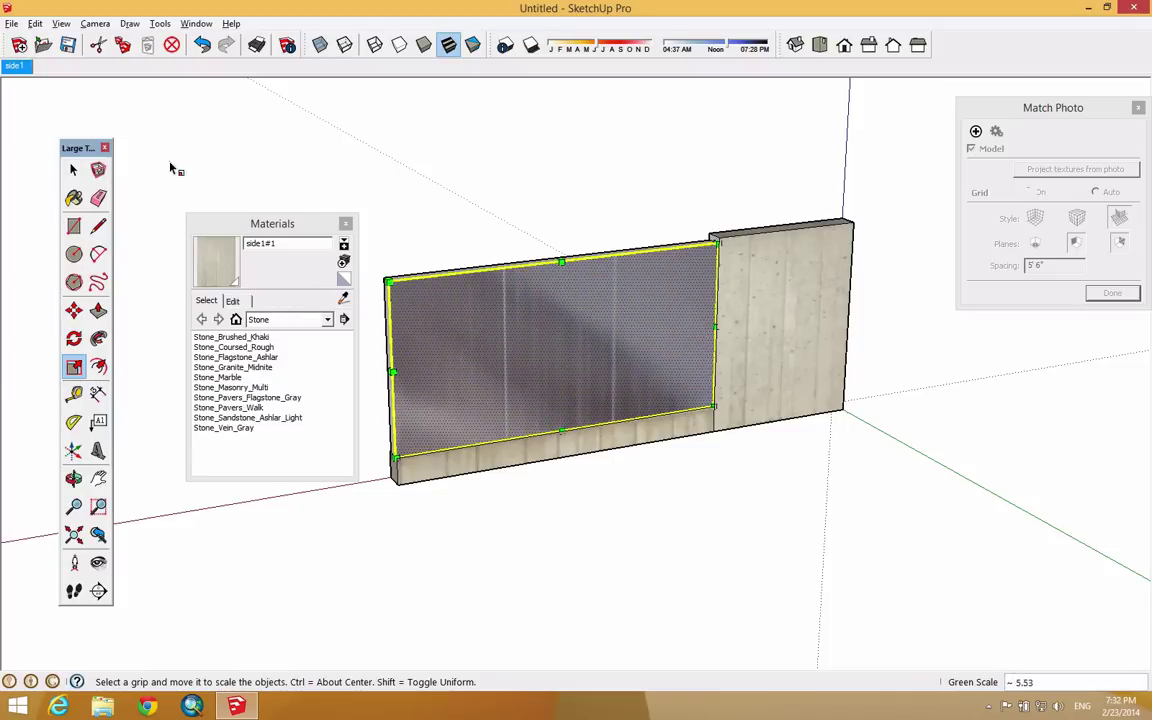
left_click(73, 170)
middle_click_drag(568, 338, 617, 415)
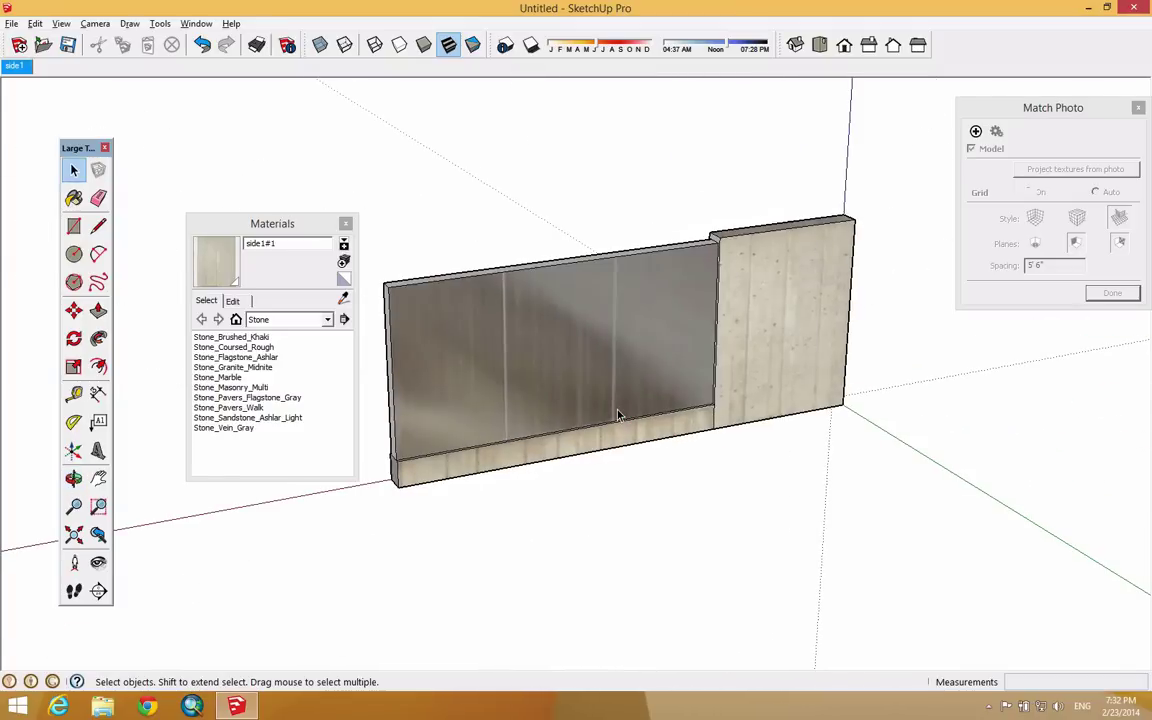
left_click(200, 50)
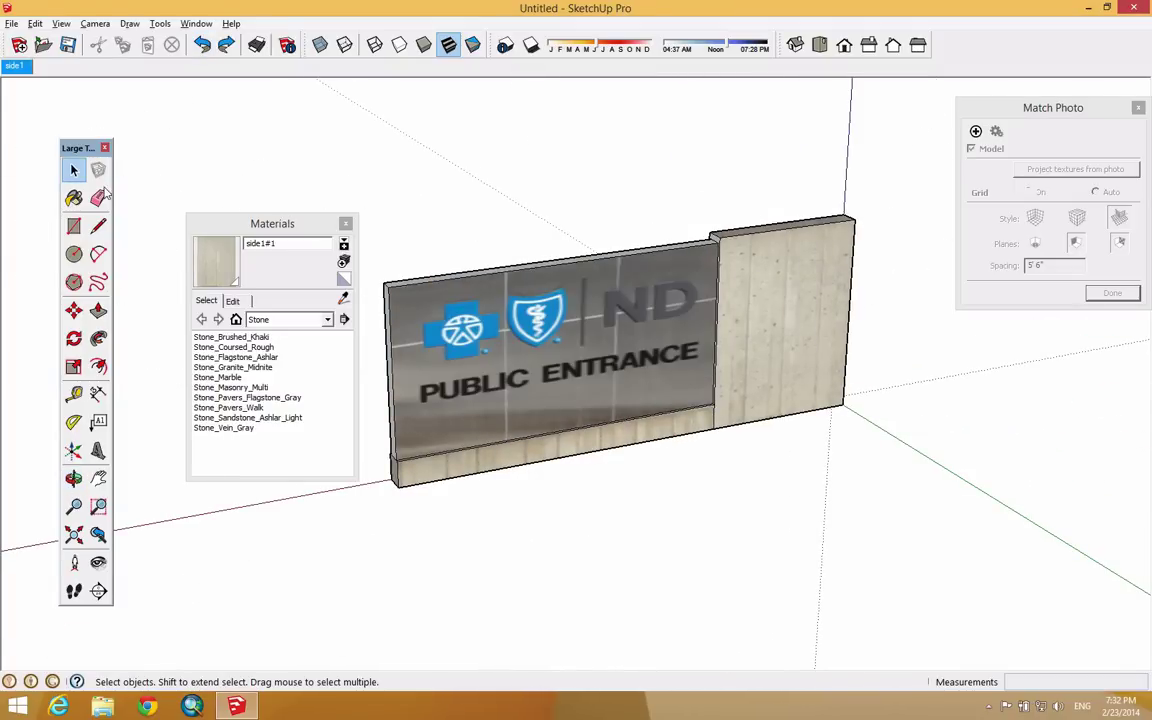
Step: Erase the short vertical edge between the sign's concrete base and the pillar
left_click(99, 198)
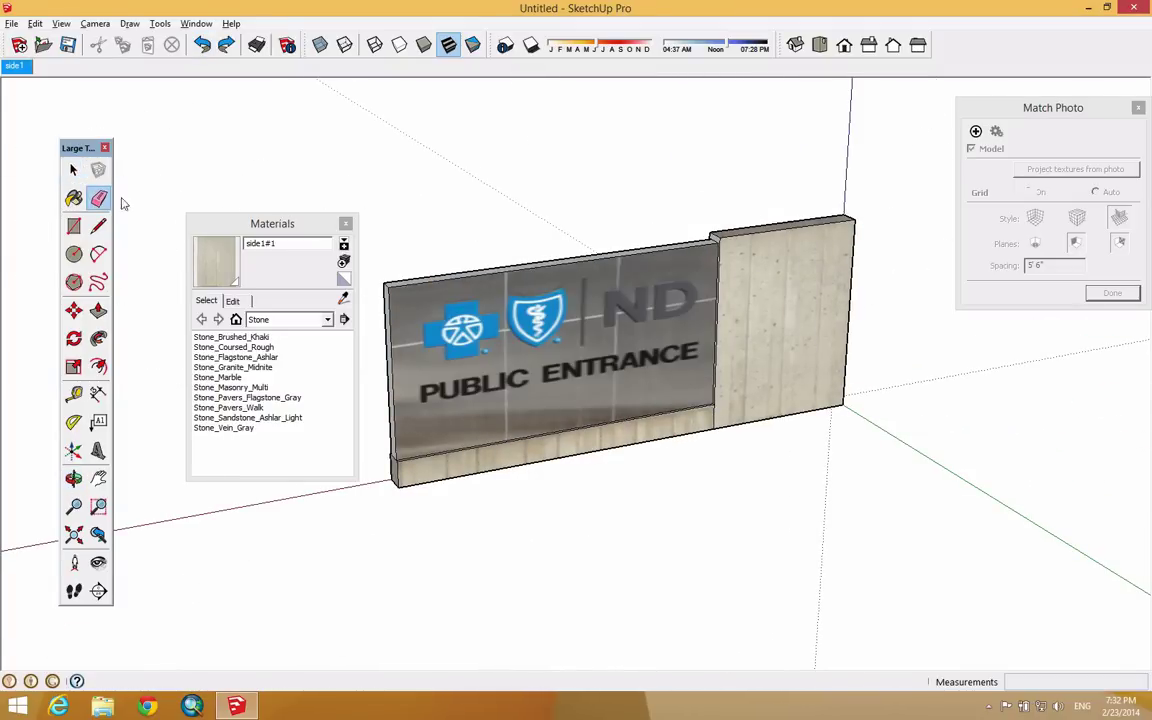
left_click(722, 412)
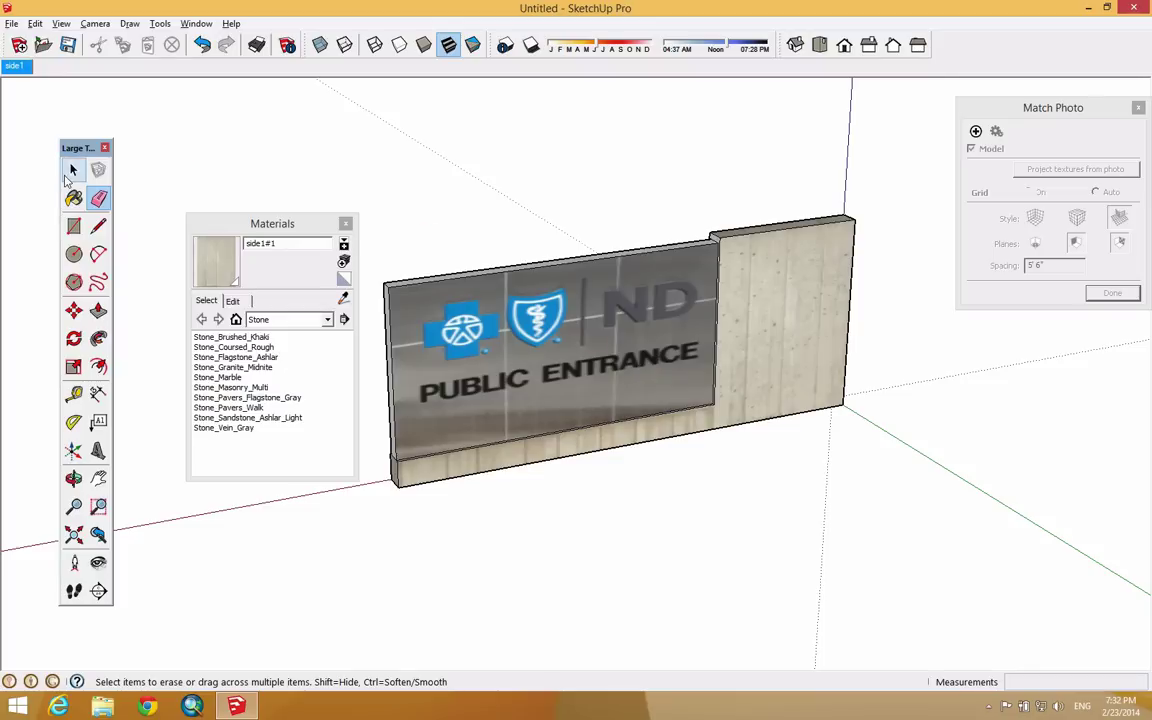
left_click(72, 171)
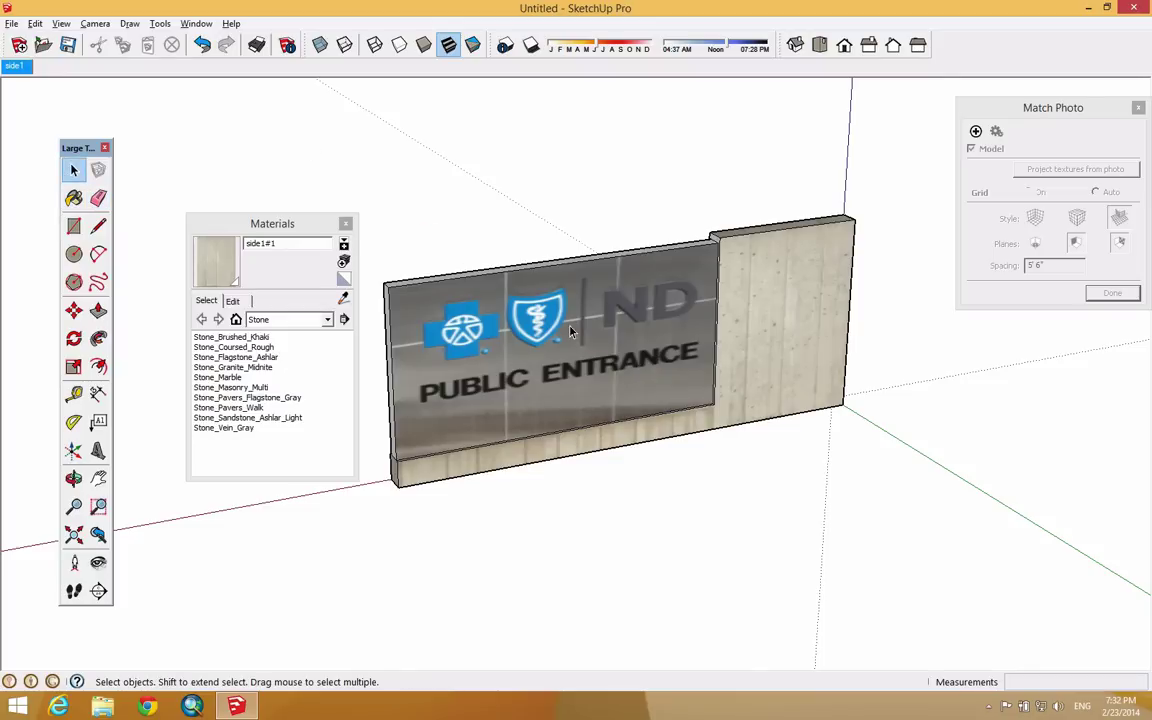
right_click(556, 294)
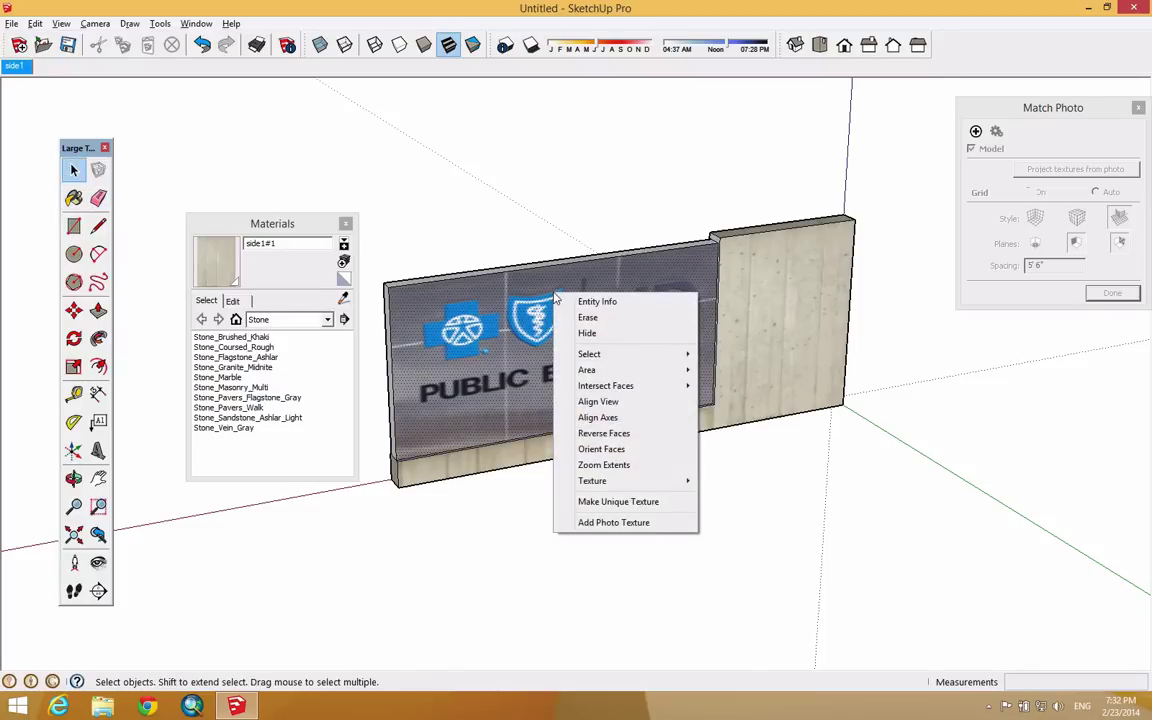
mouse_move(680, 481)
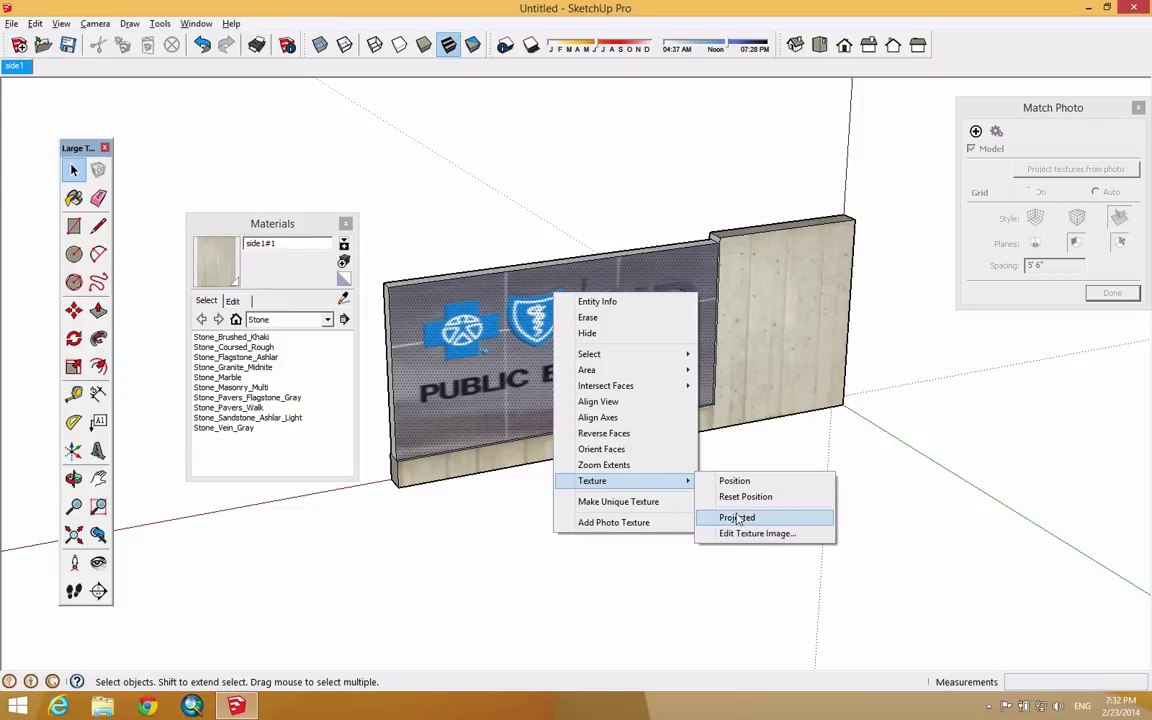
left_click(469, 529)
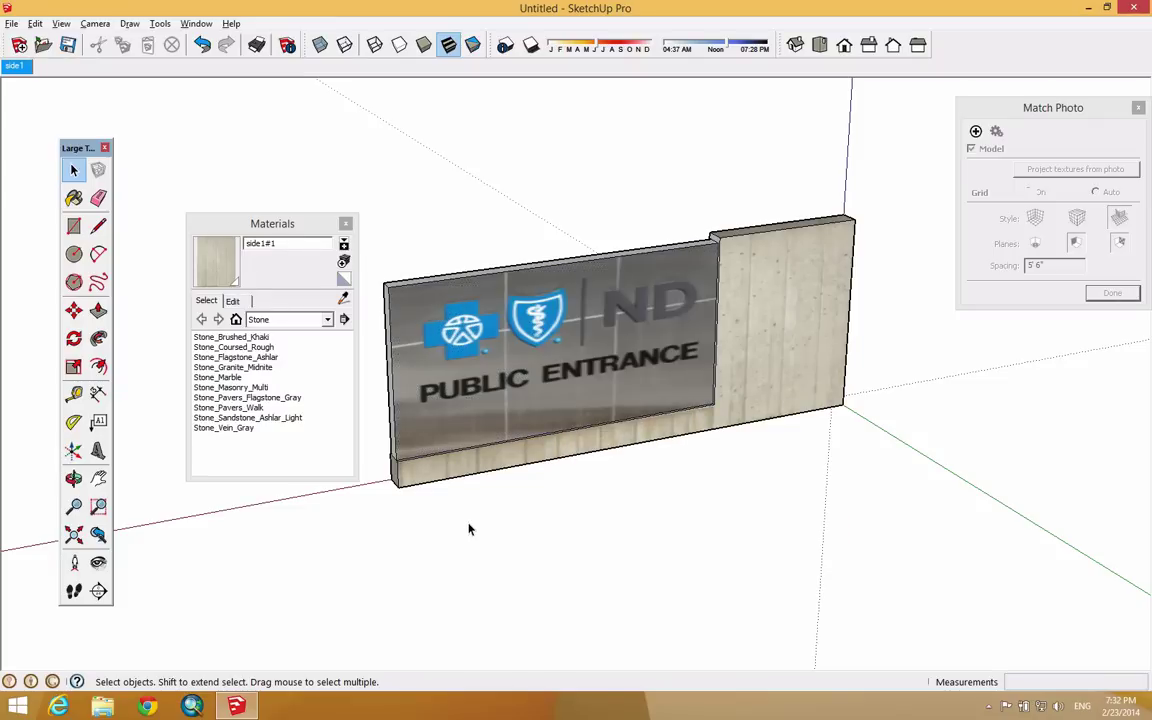
Step: Try painting the metal sign panel with the Stone_Pavers_Walk material
left_click(73, 196)
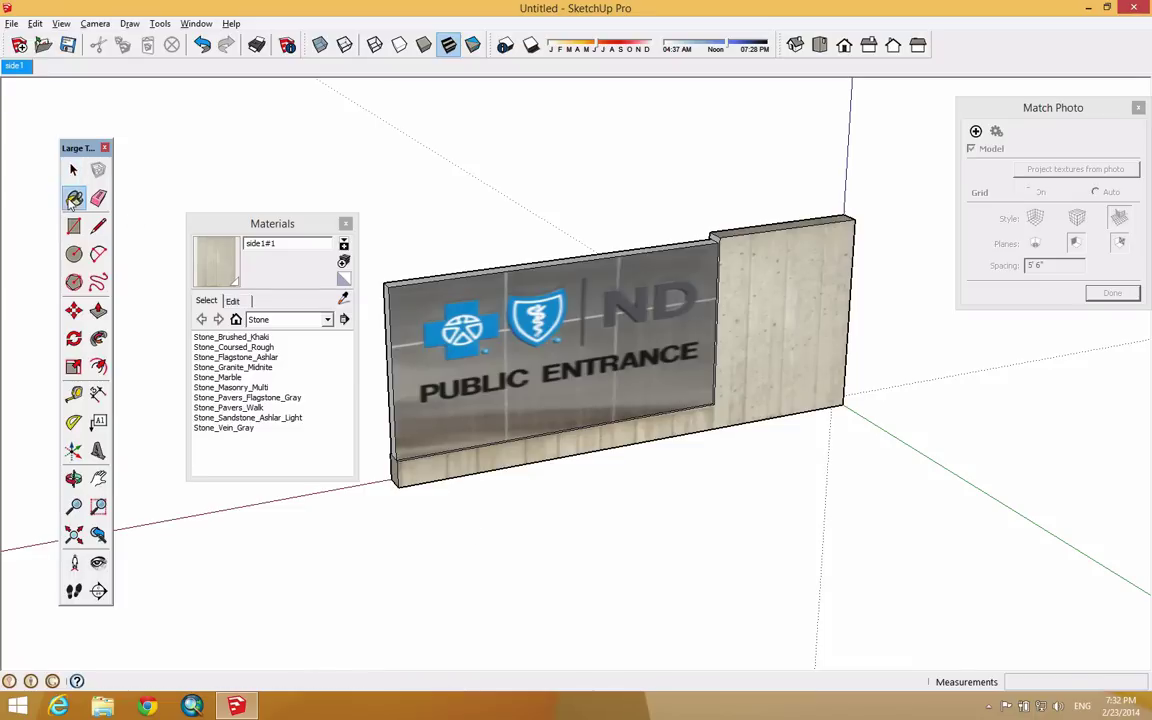
left_click(233, 302)
left_click(206, 301)
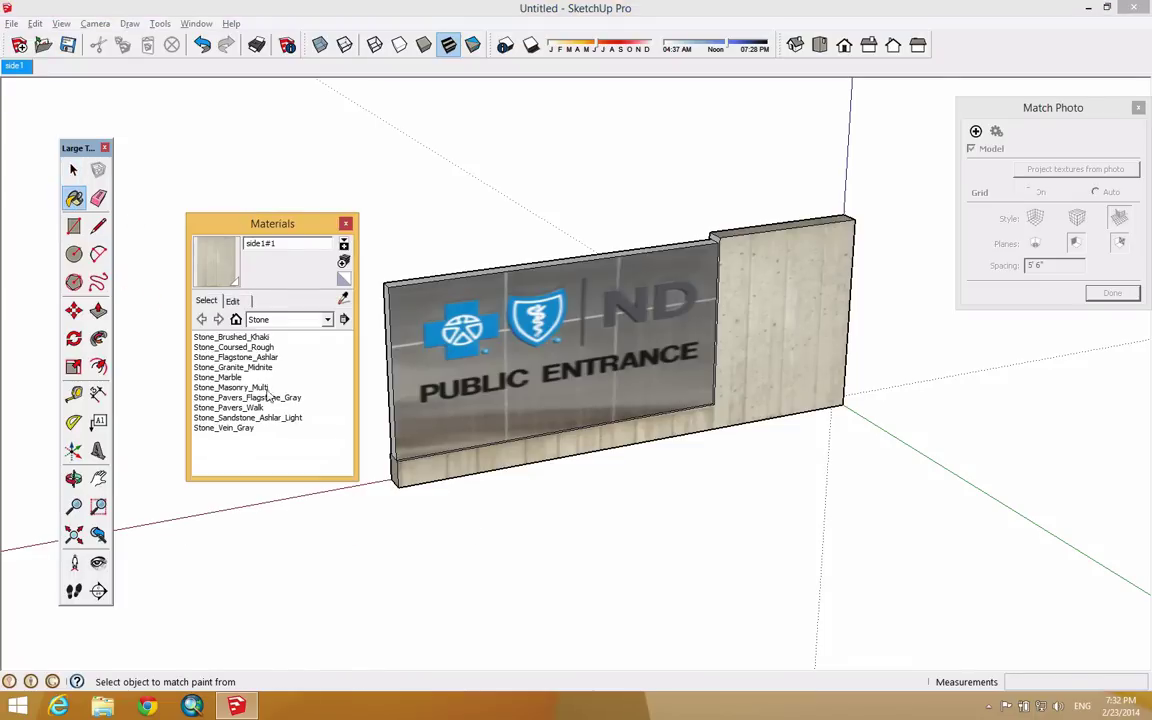
left_click(225, 377)
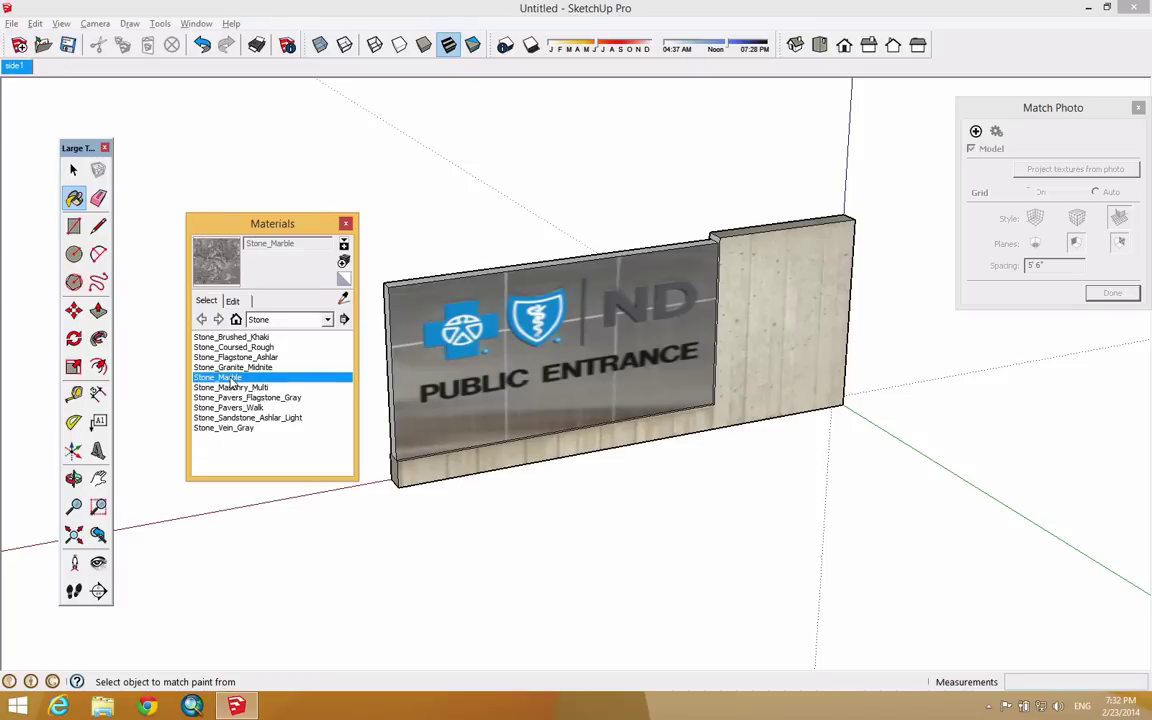
left_click(243, 347)
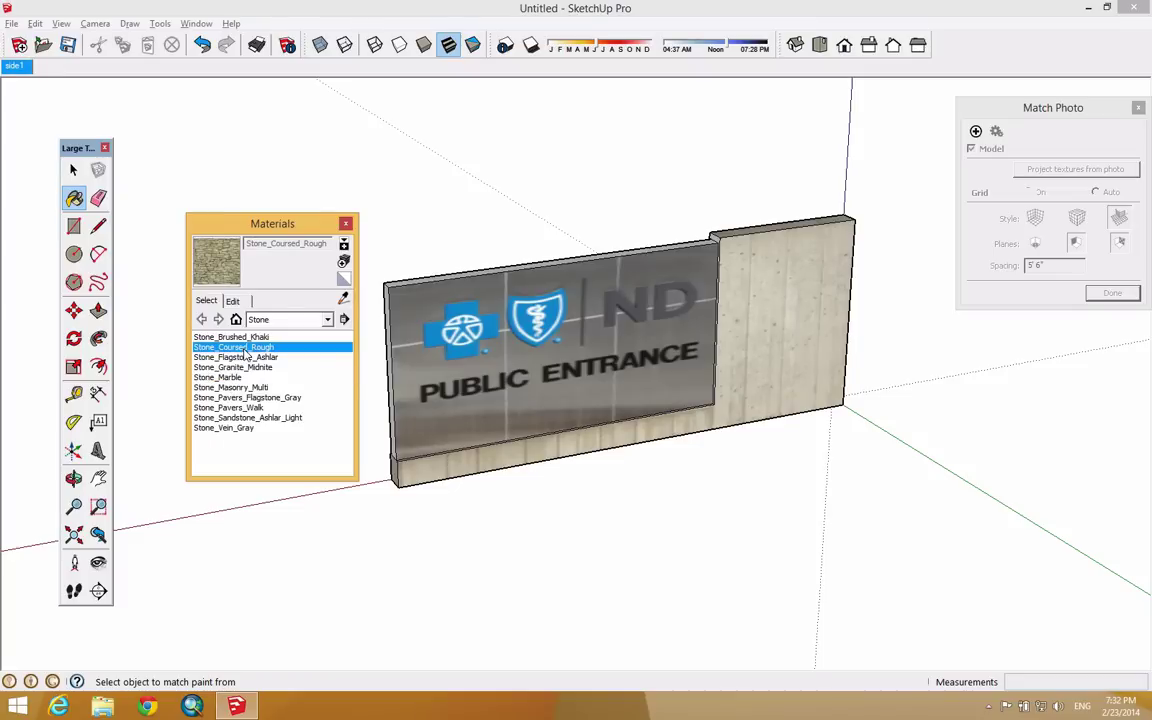
left_click(250, 408)
left_click(620, 328)
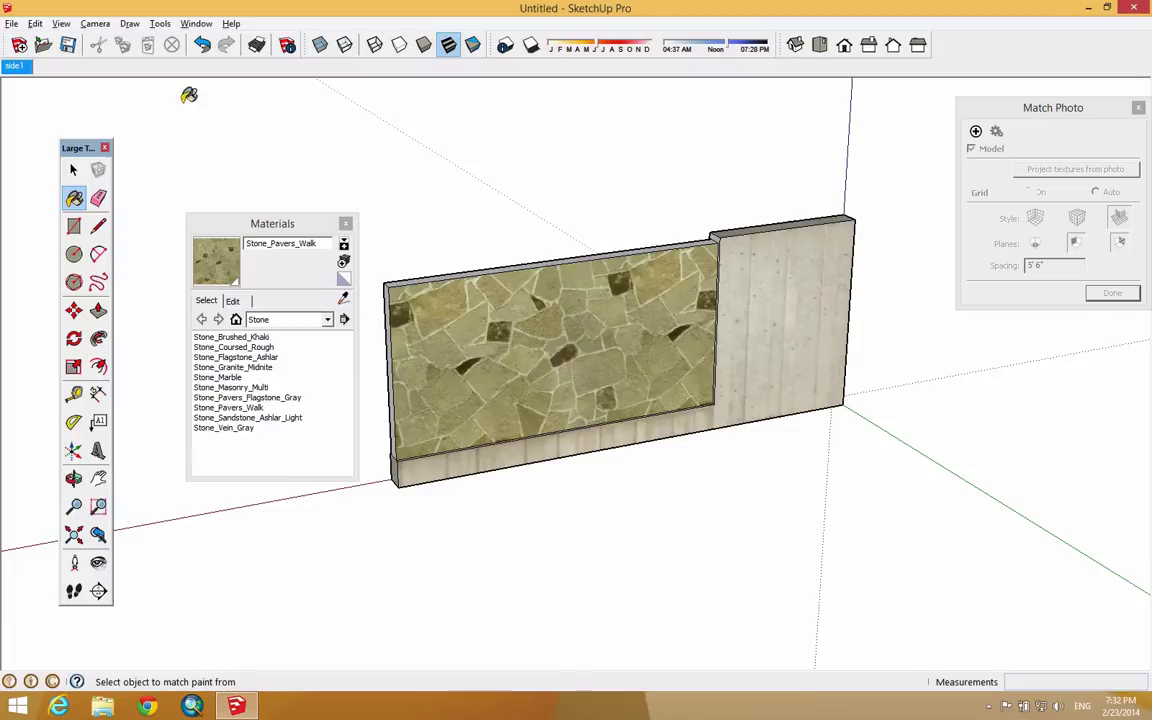
left_click(201, 45)
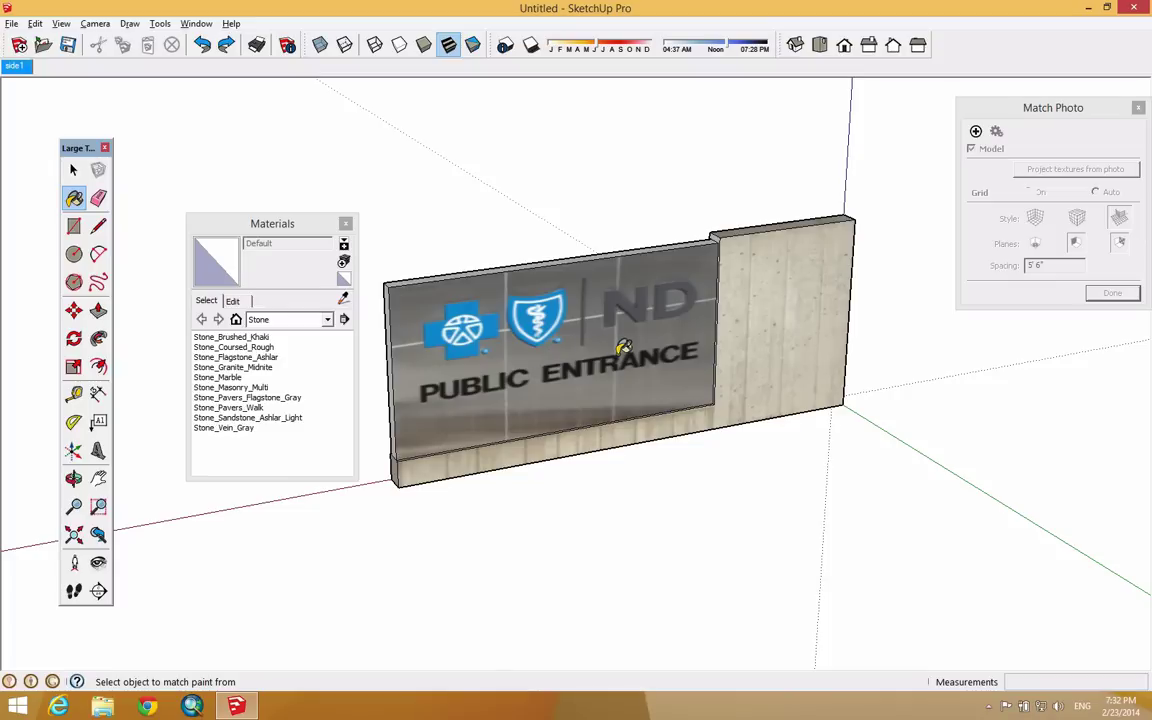
Step: Import side building 2.png as a texture and apply it to the sign's metal panel
left_click(12, 24)
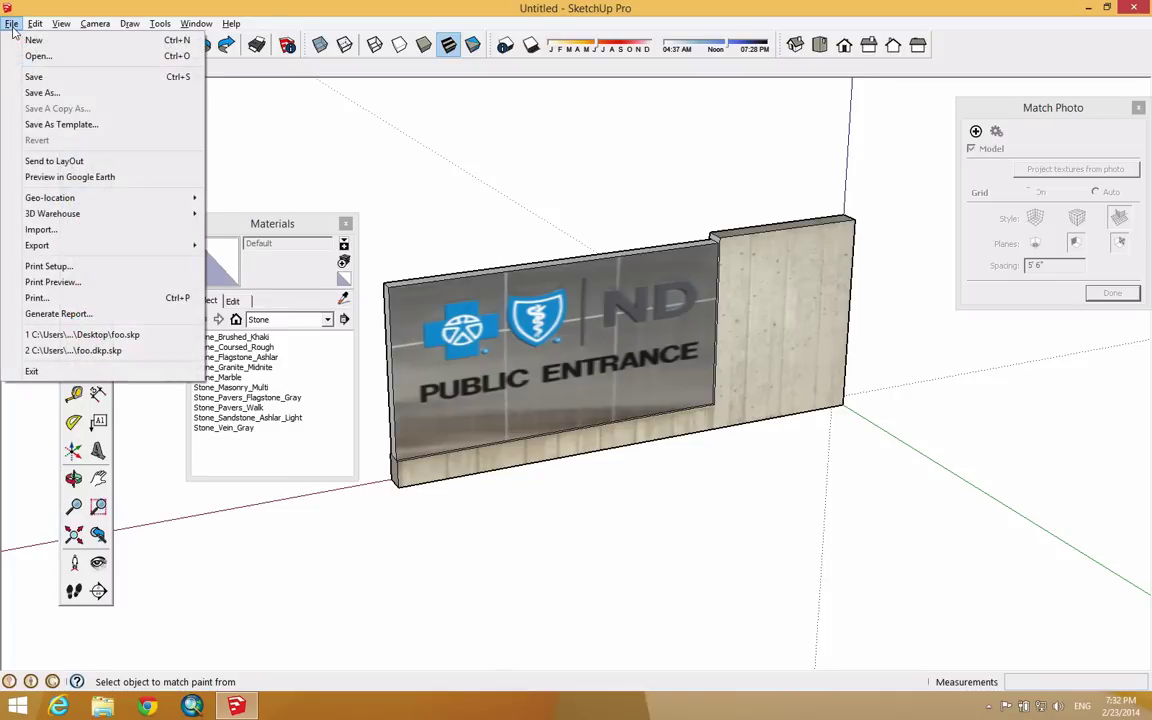
left_click(62, 232)
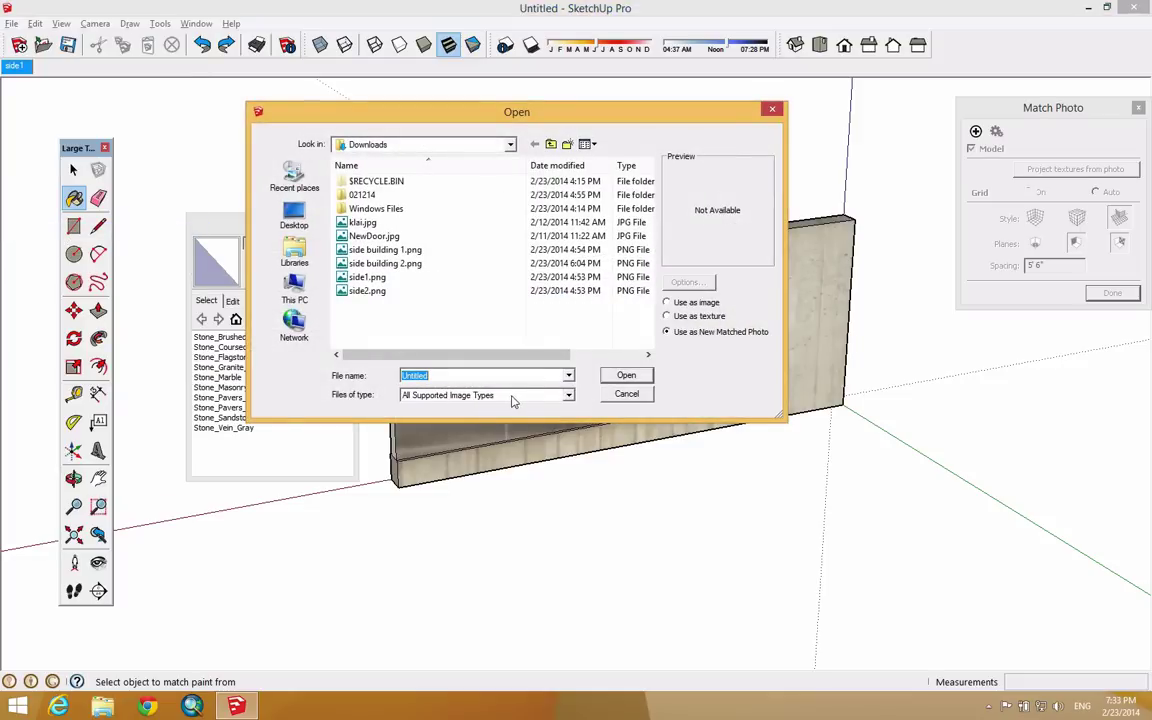
left_click(364, 226)
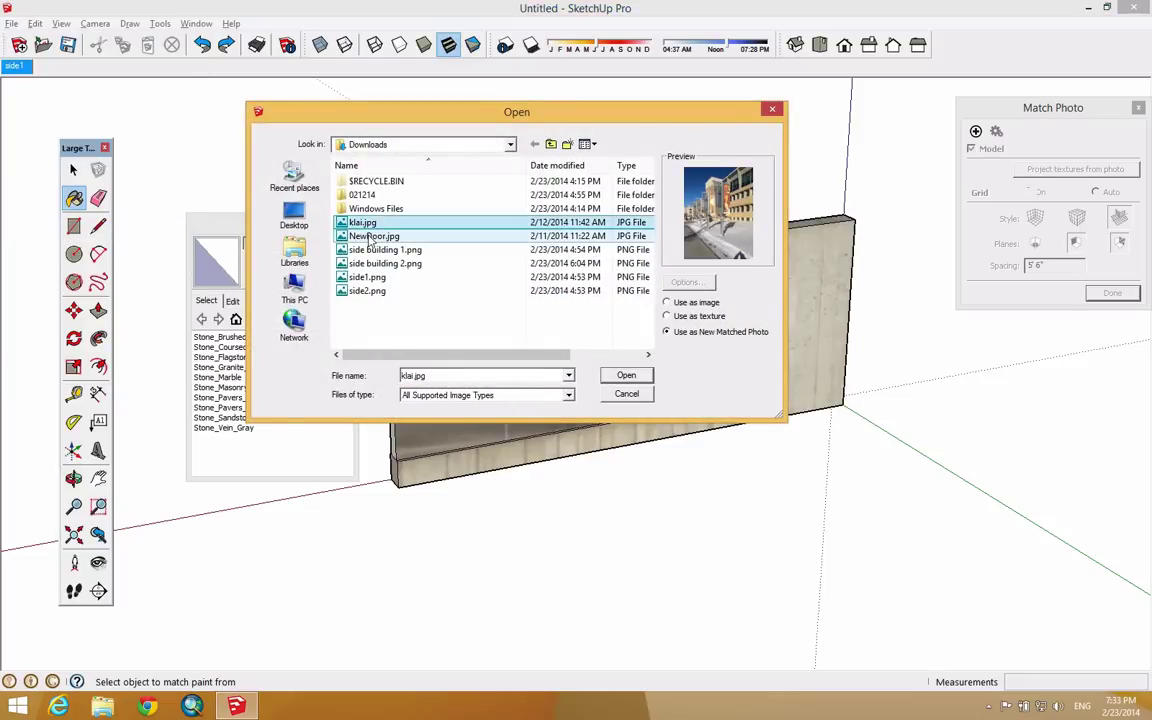
left_click(370, 238)
left_click(386, 251)
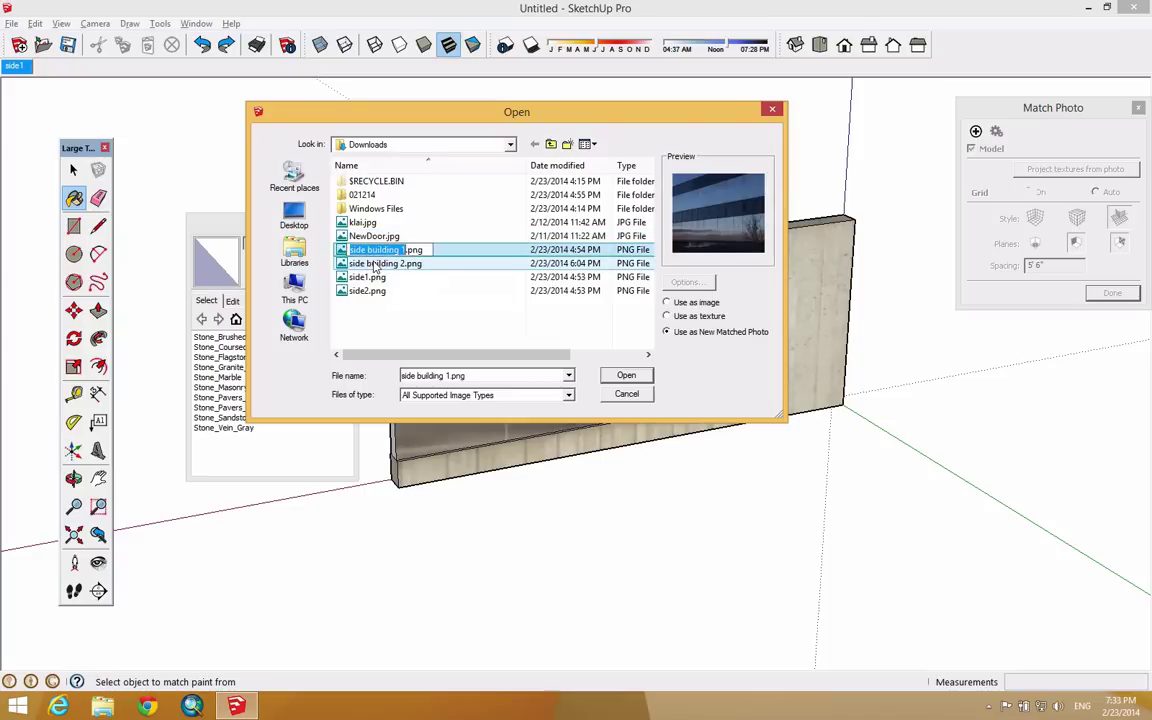
left_click(375, 265)
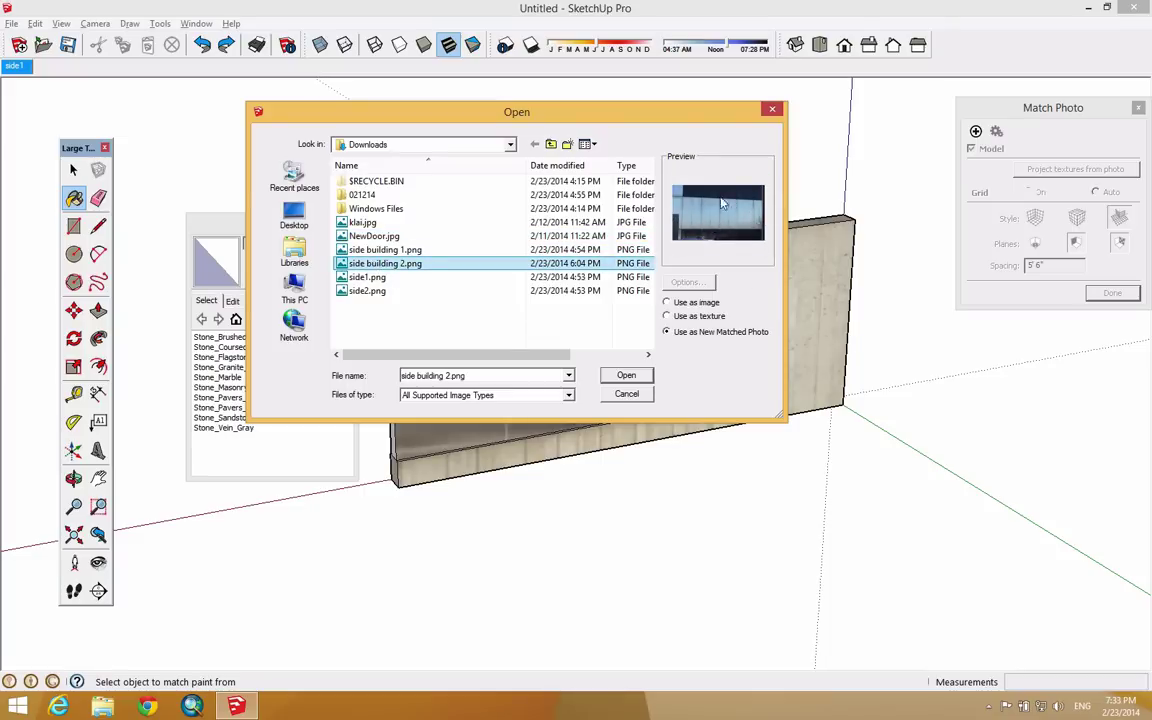
left_click(690, 317)
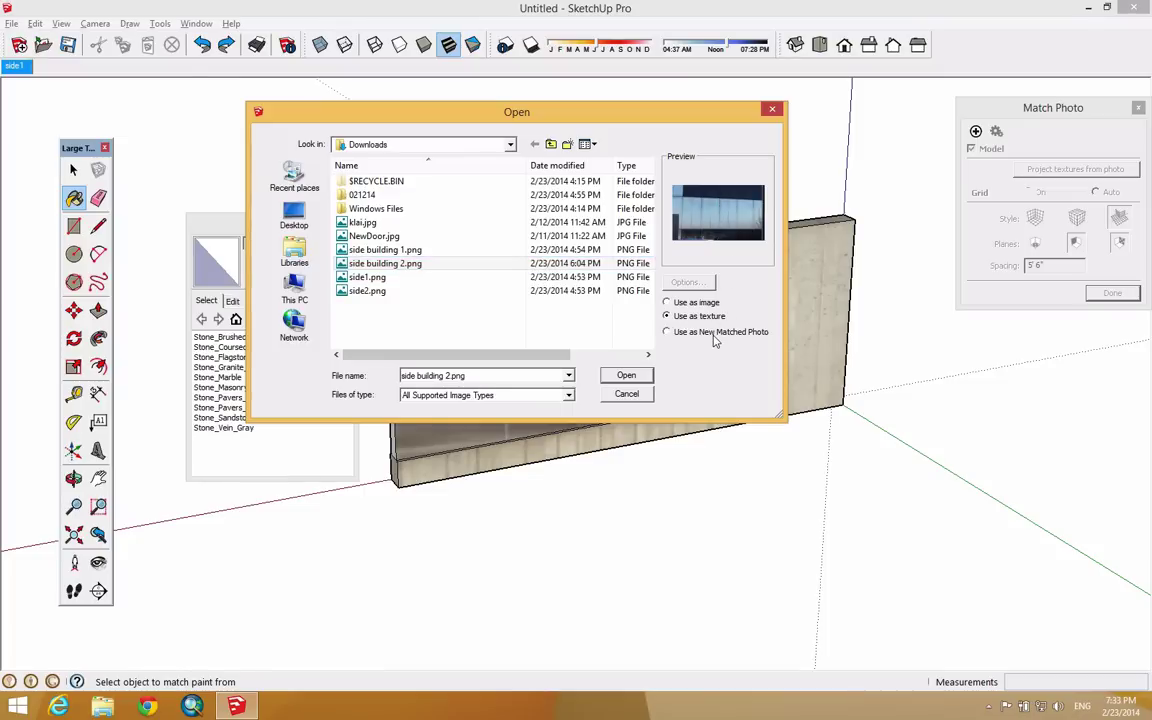
left_click(626, 376)
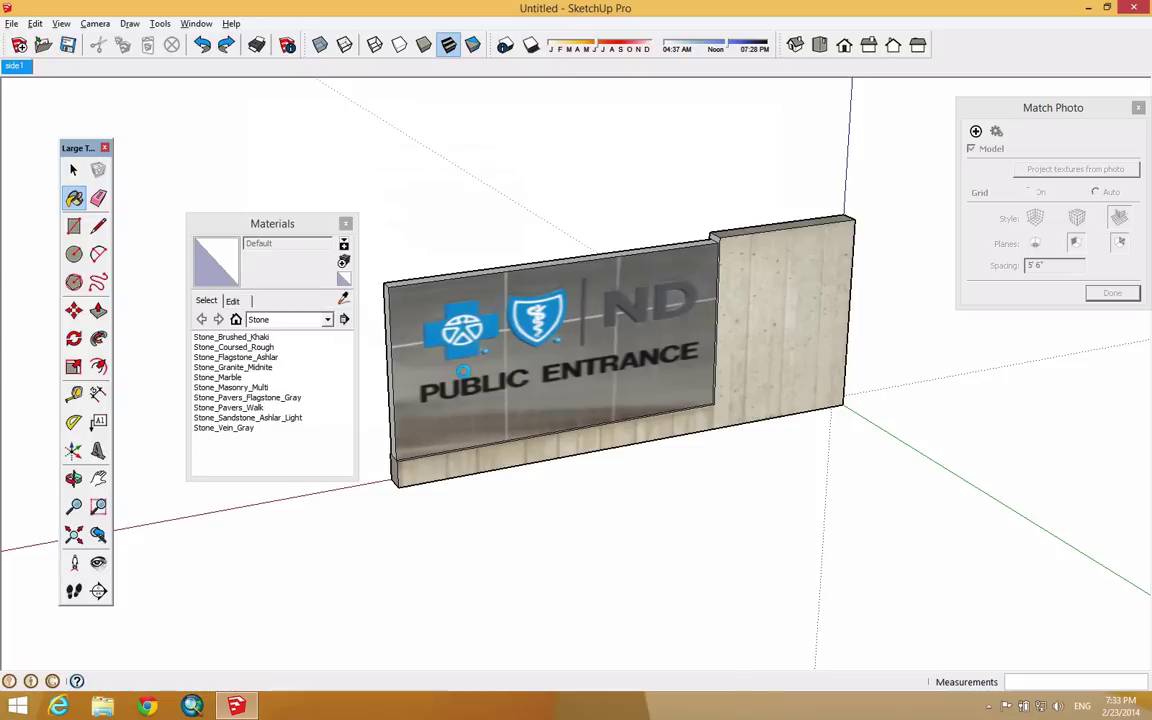
left_click(440, 426)
left_click(646, 292)
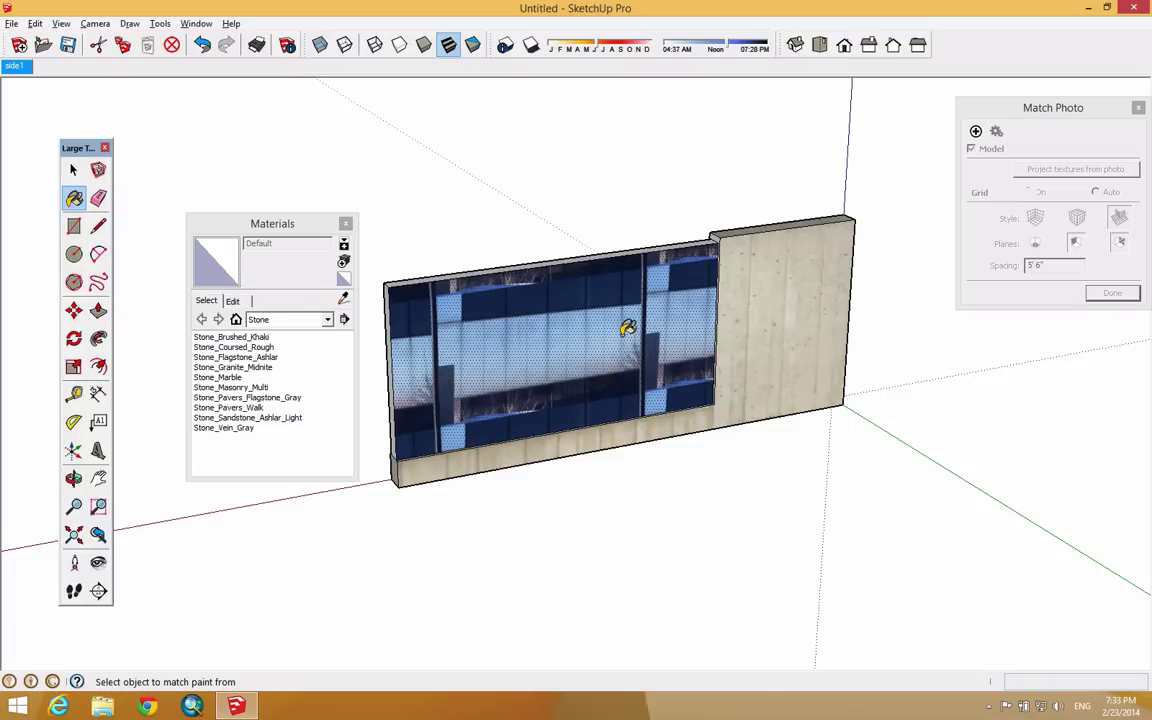
Step: Start positioning the panel's texture and relocate its two left pins to the upper and lower ends of a left glass joint
right_click(563, 321)
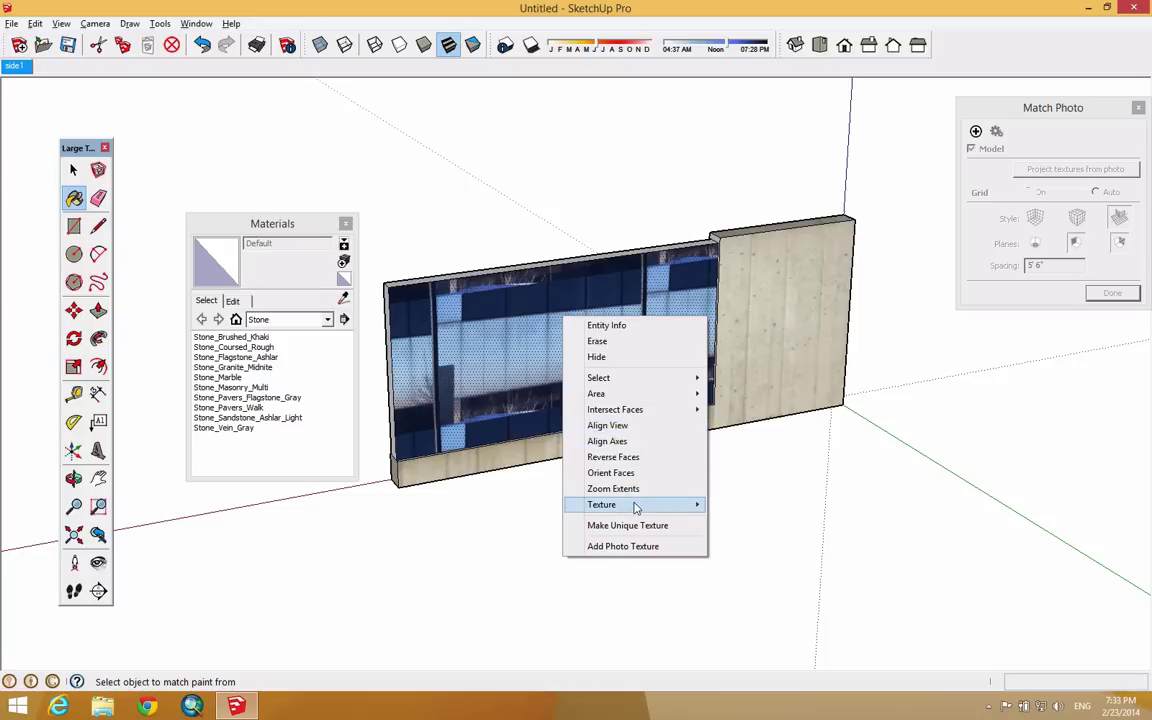
mouse_move(635, 506)
left_click(763, 506)
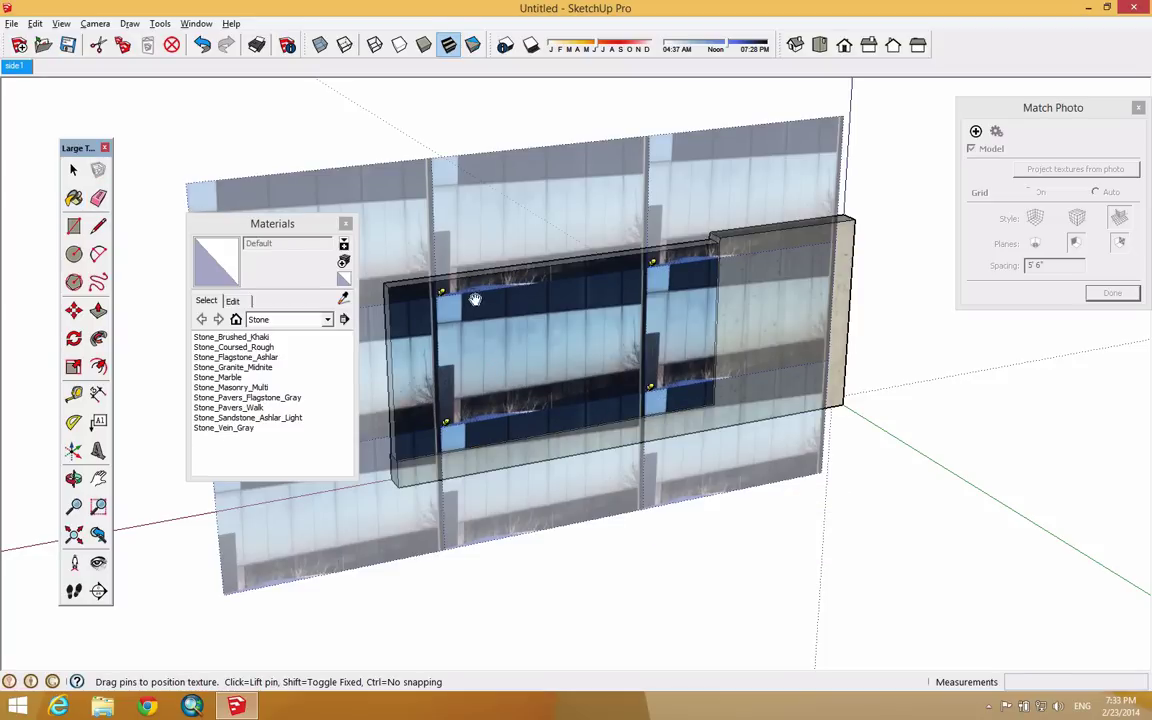
right_click(527, 342)
left_click(590, 418)
right_click(548, 324)
left_click(594, 437)
scroll(445, 293, "up", 5)
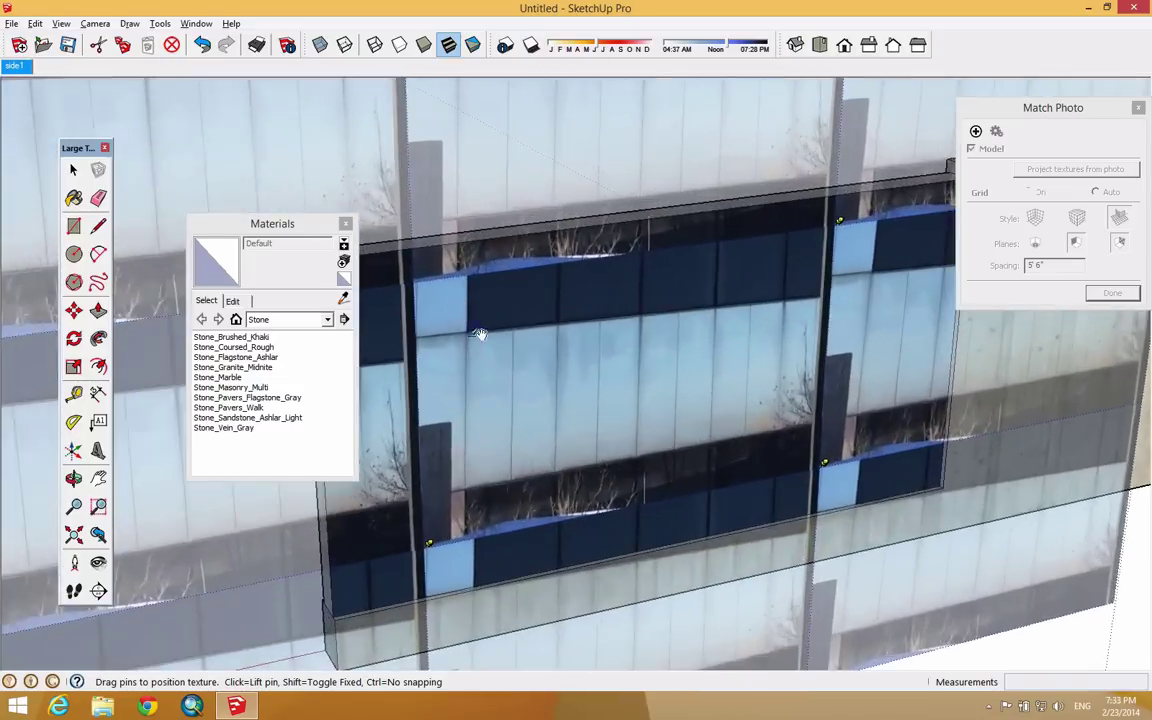
scroll(569, 321, "up", 5)
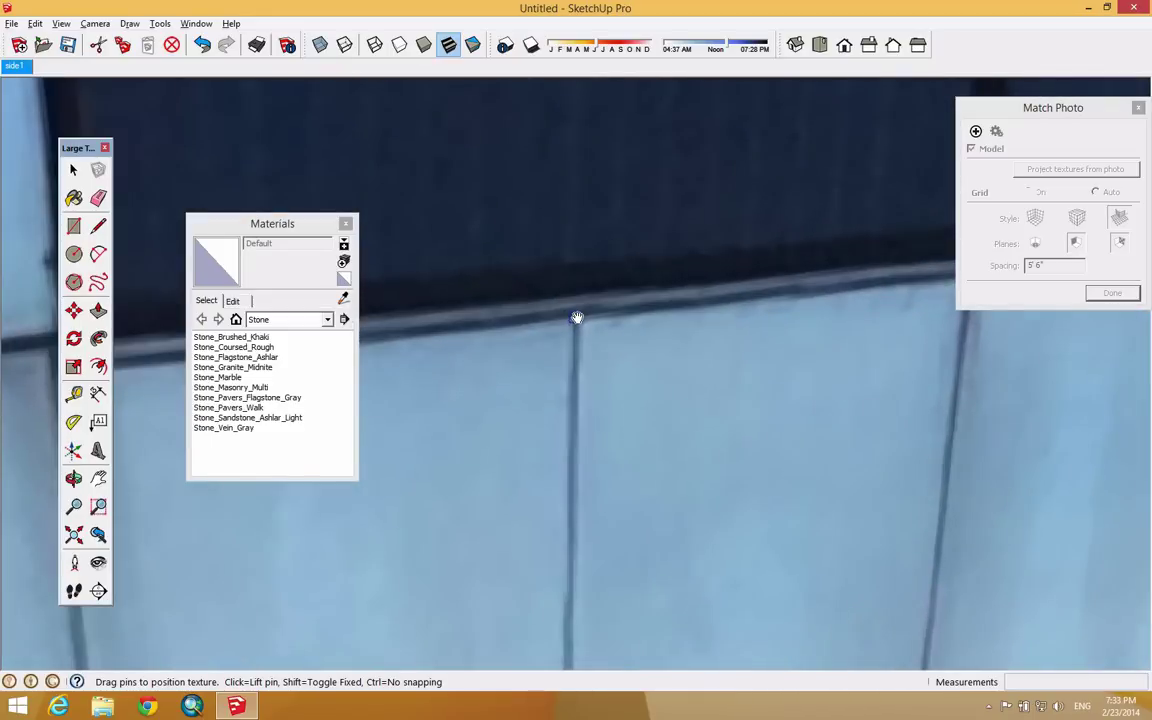
scroll(578, 318, "down", 8)
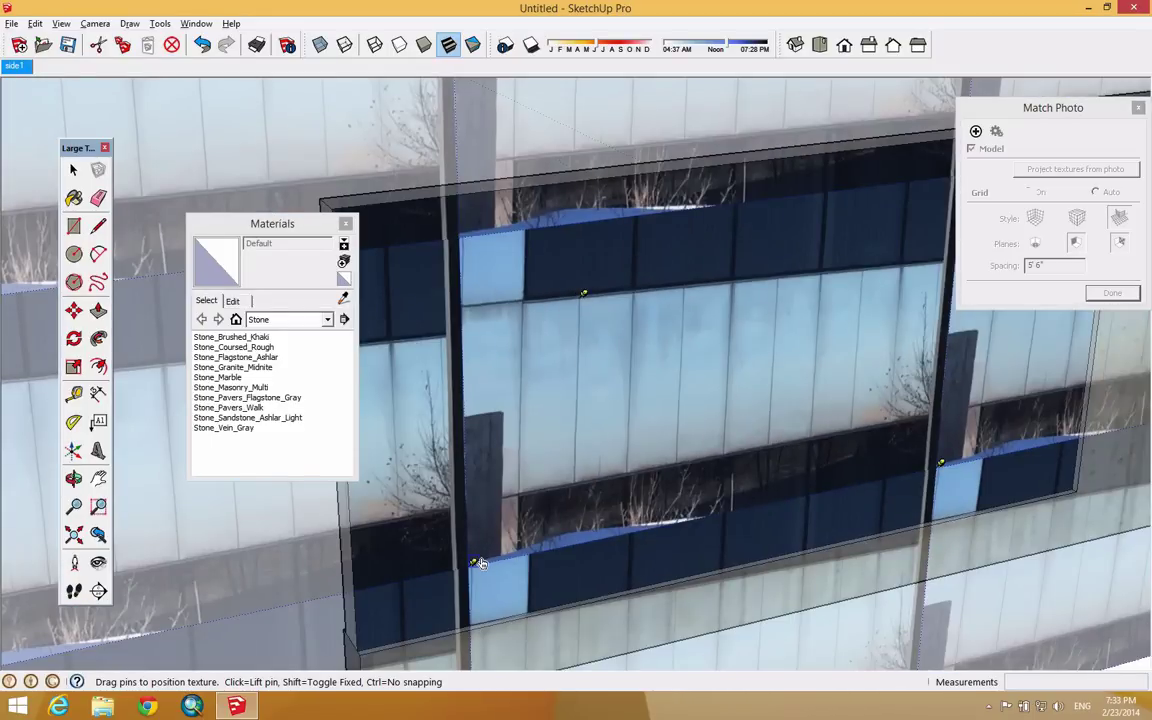
scroll(575, 482, "up", 6)
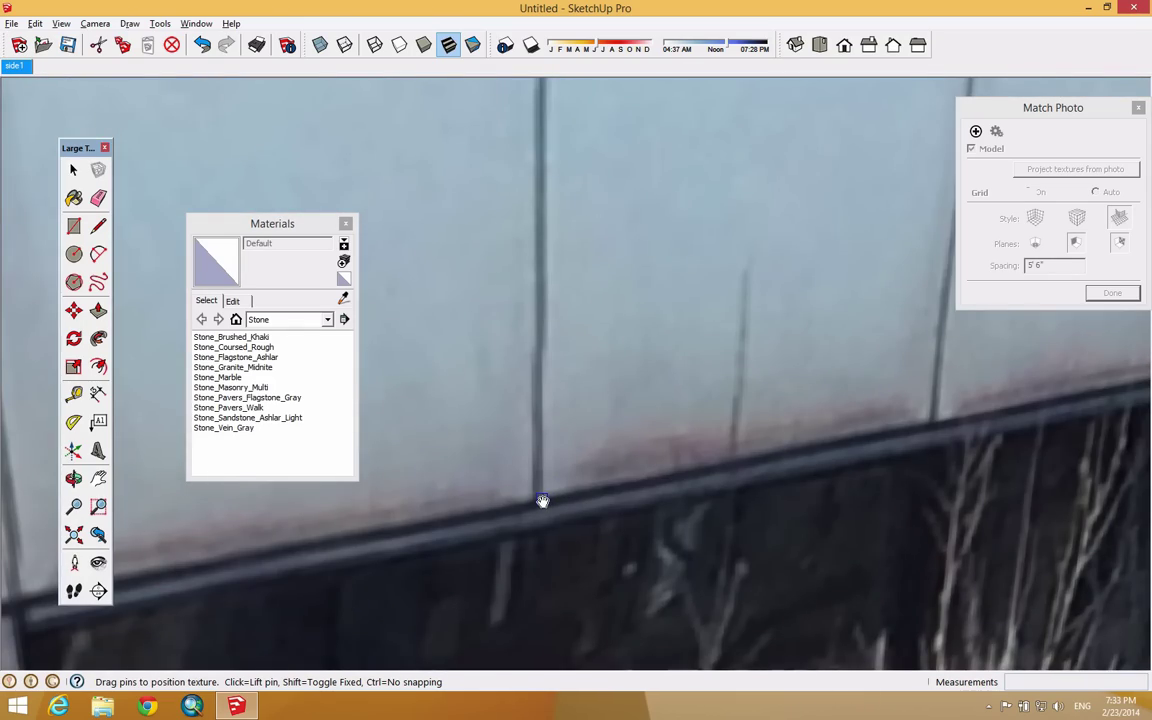
scroll(542, 499, "down", 8)
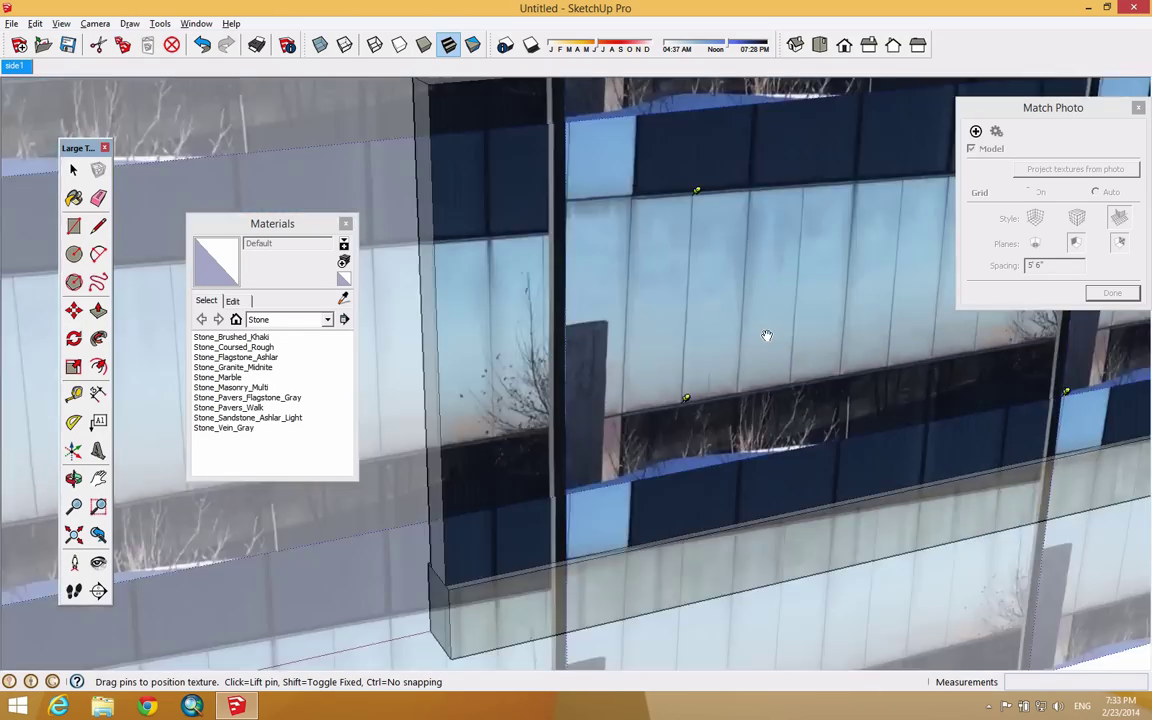
Step: Relocate the two right texture pins to the upper and lower ends of a glass joint near the facade's right column
scroll(793, 318, "down", 2)
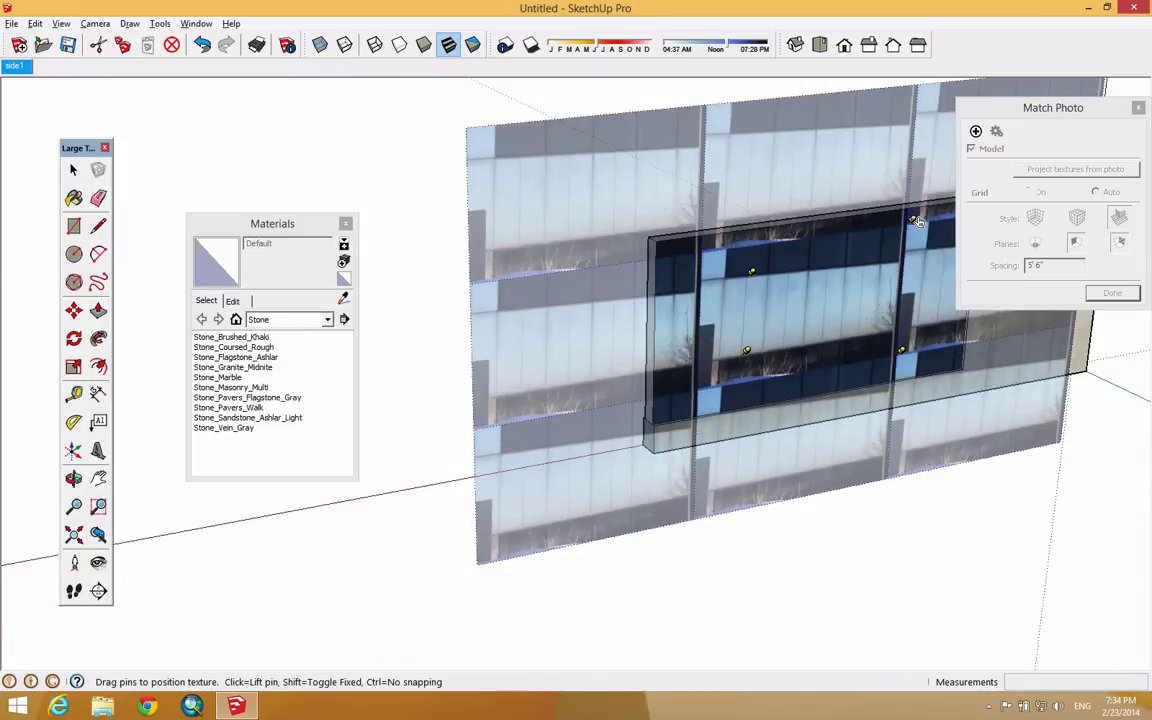
scroll(850, 273, "up", 8)
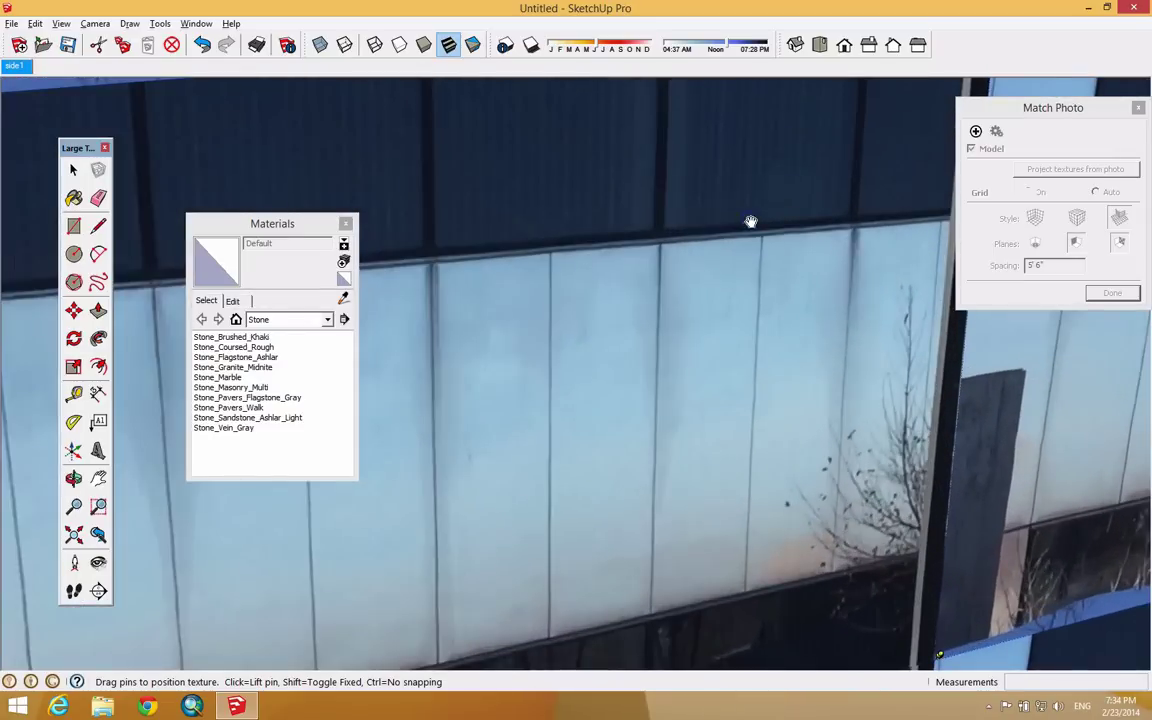
scroll(785, 250, "up", 1)
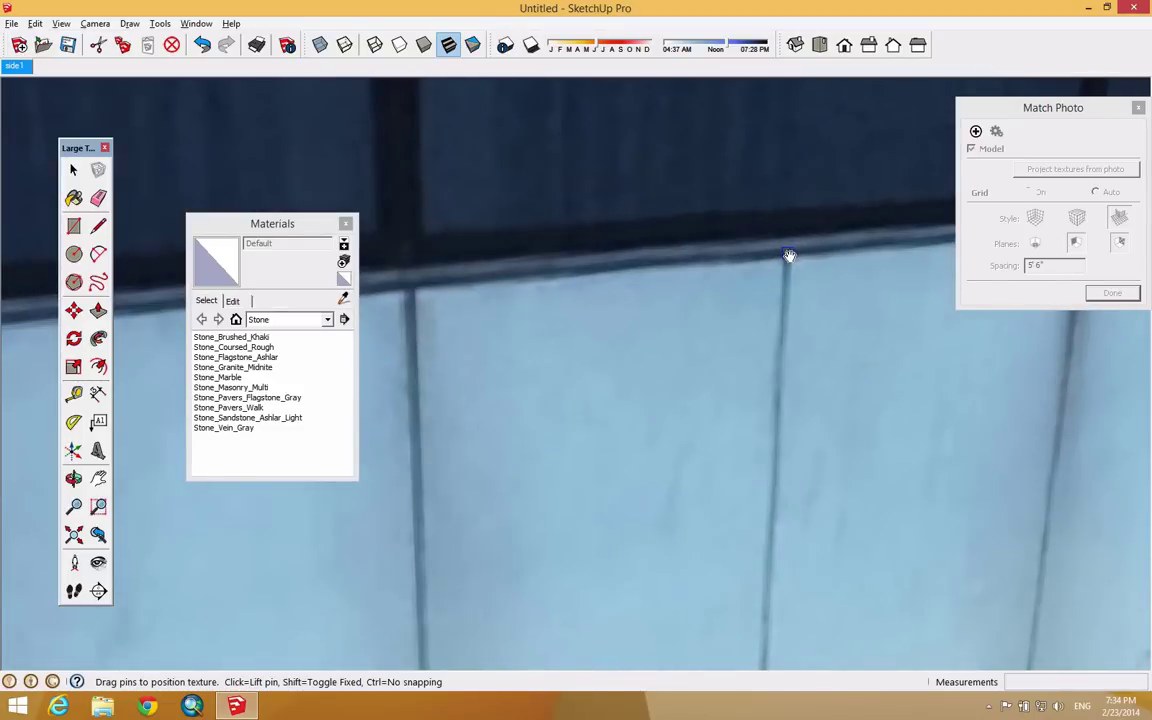
scroll(790, 256, "down", 5)
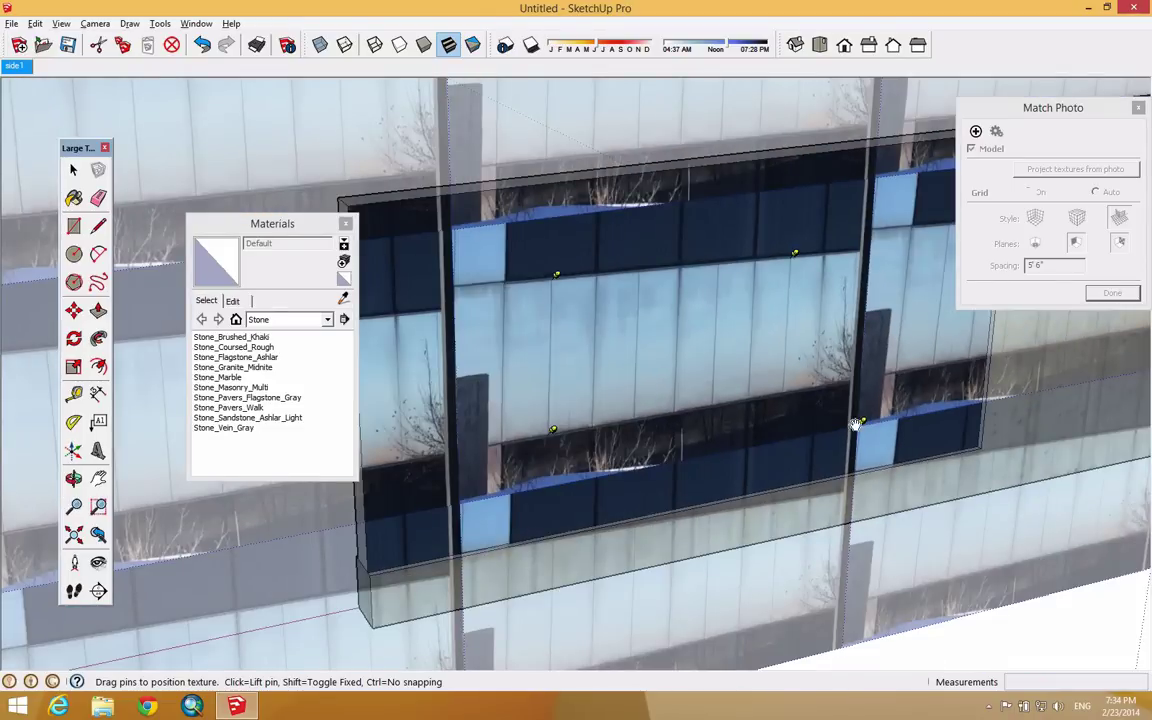
scroll(795, 392, "up", 6)
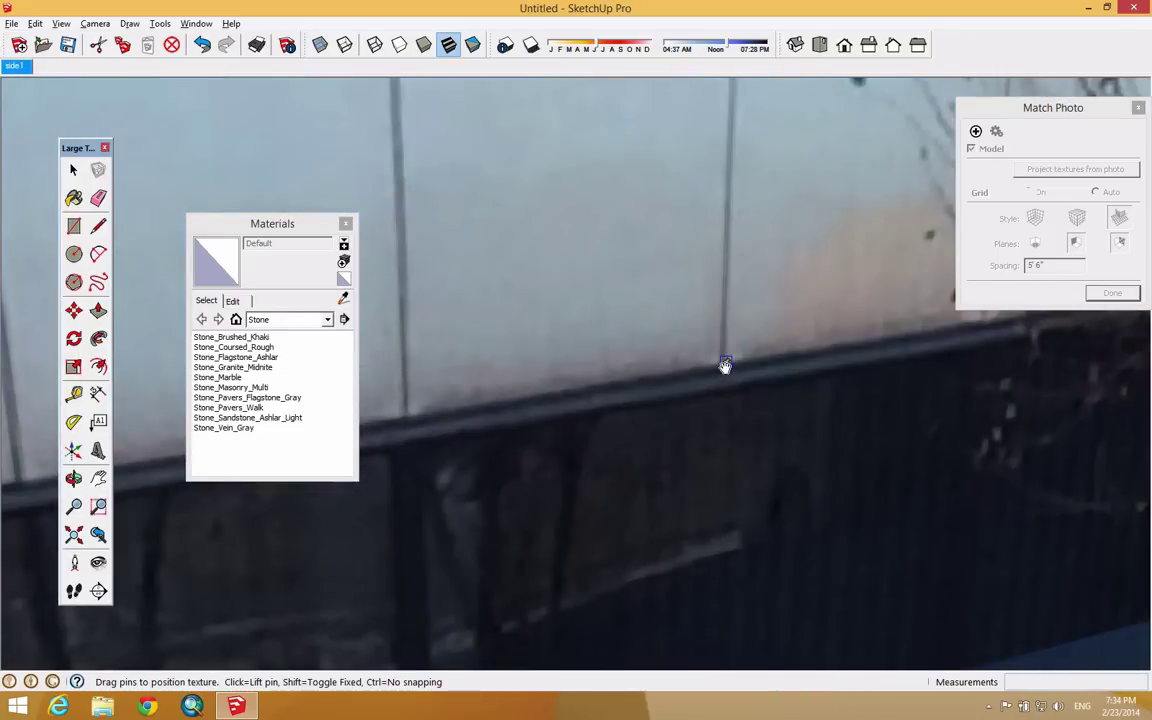
scroll(726, 366, "down", 6)
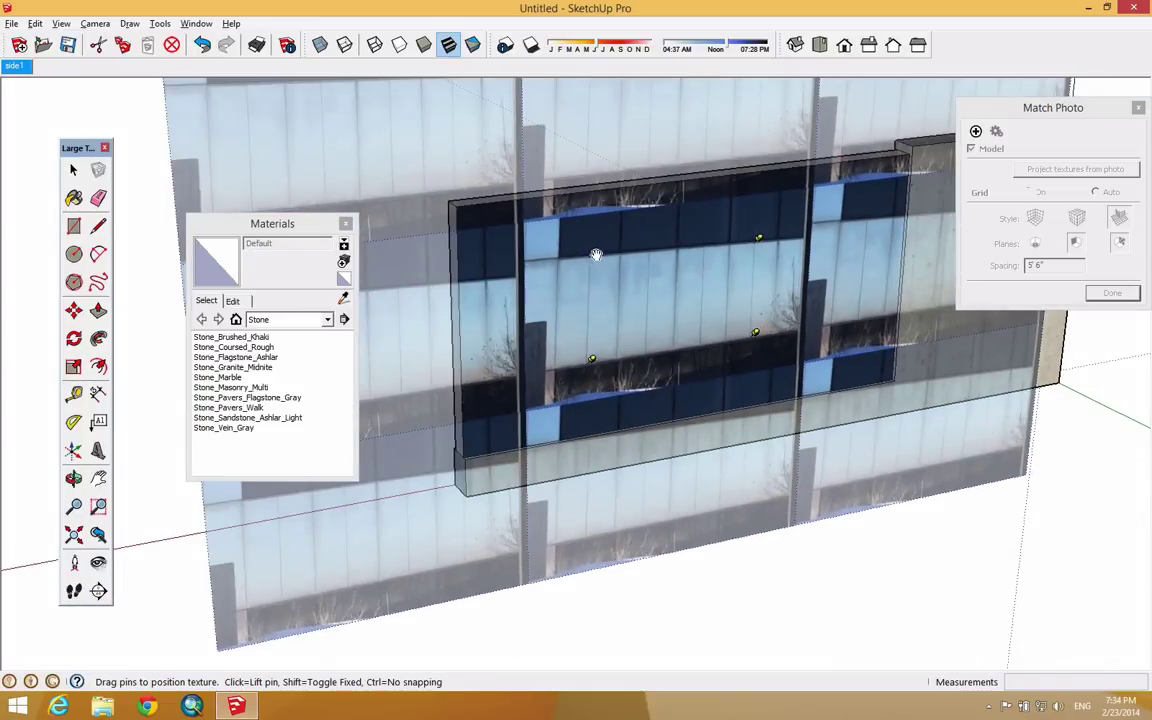
Step: Stretch the glass texture by moving its four pins to the corners of the sign panel, and accept the new position
left_click_drag(598, 254, 472, 204)
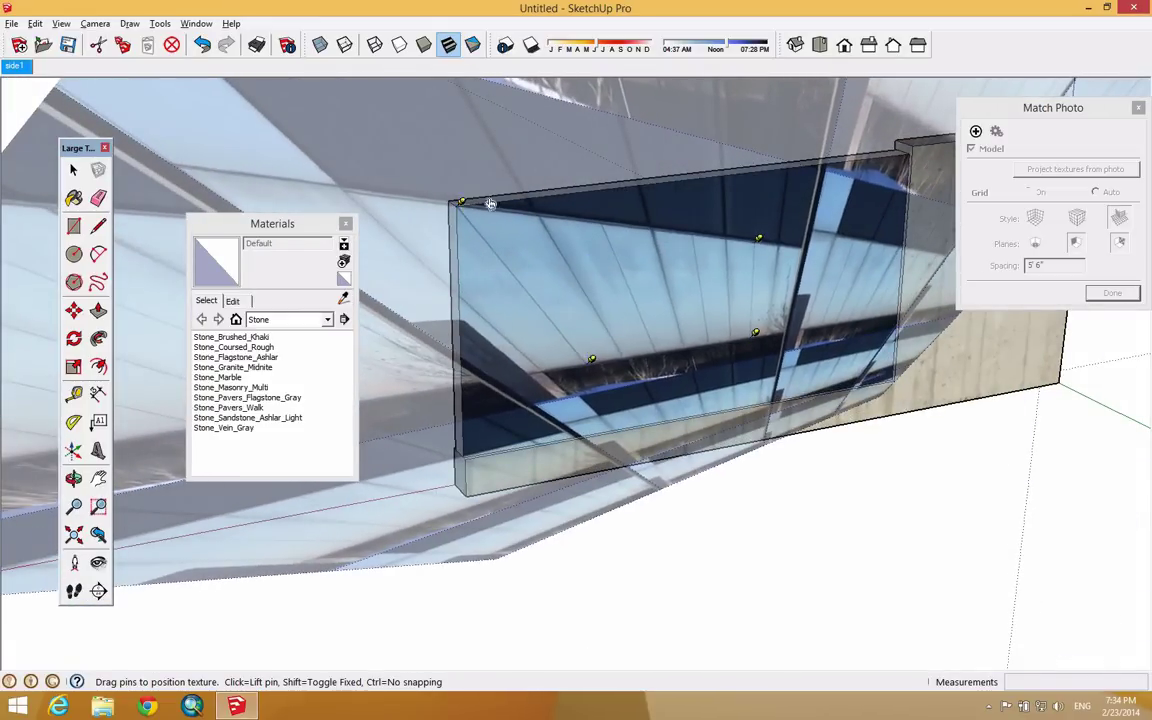
left_click_drag(759, 241, 906, 152)
left_click_drag(595, 358, 469, 449)
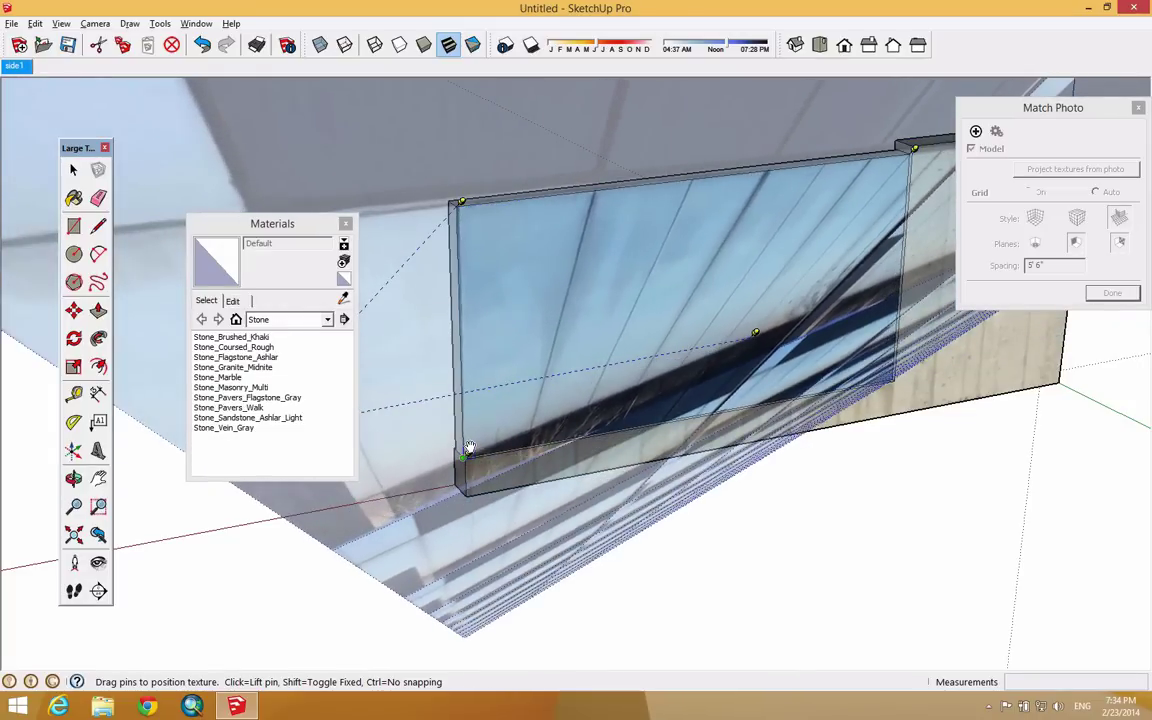
left_click_drag(756, 333, 890, 381)
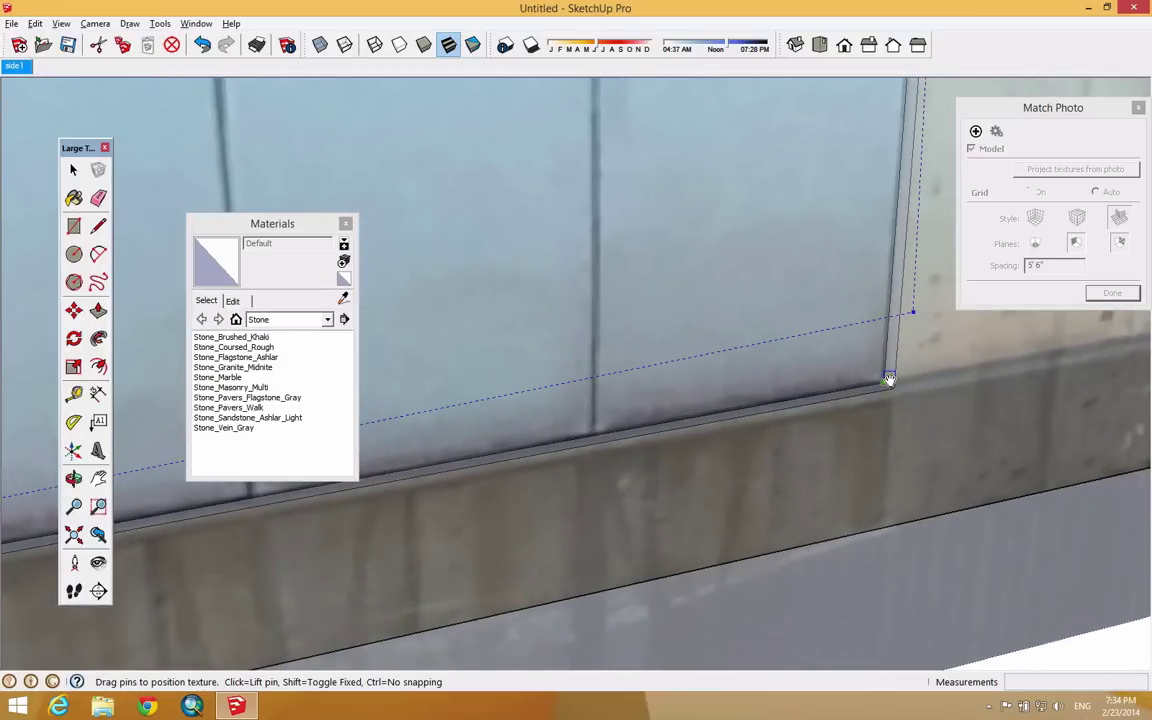
key("Return")
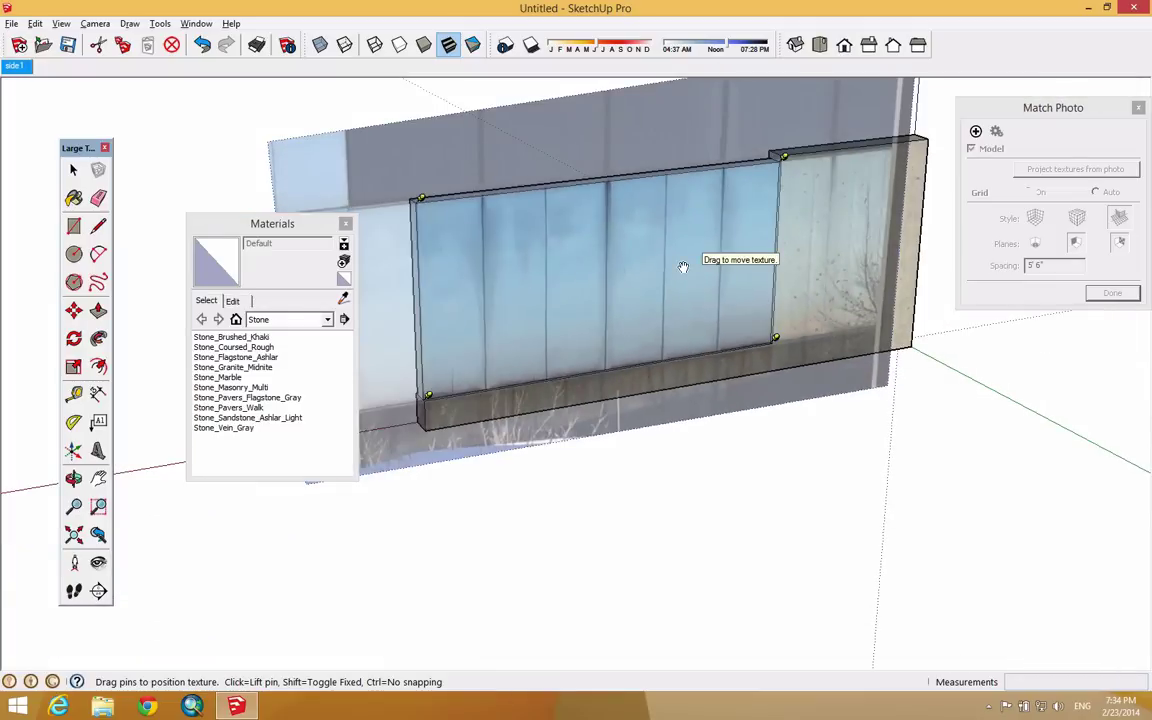
key("b")
middle_click_drag(673, 276, 733, 301)
Step: Make the sign panel's glass texture a unique texture
left_click(73, 170)
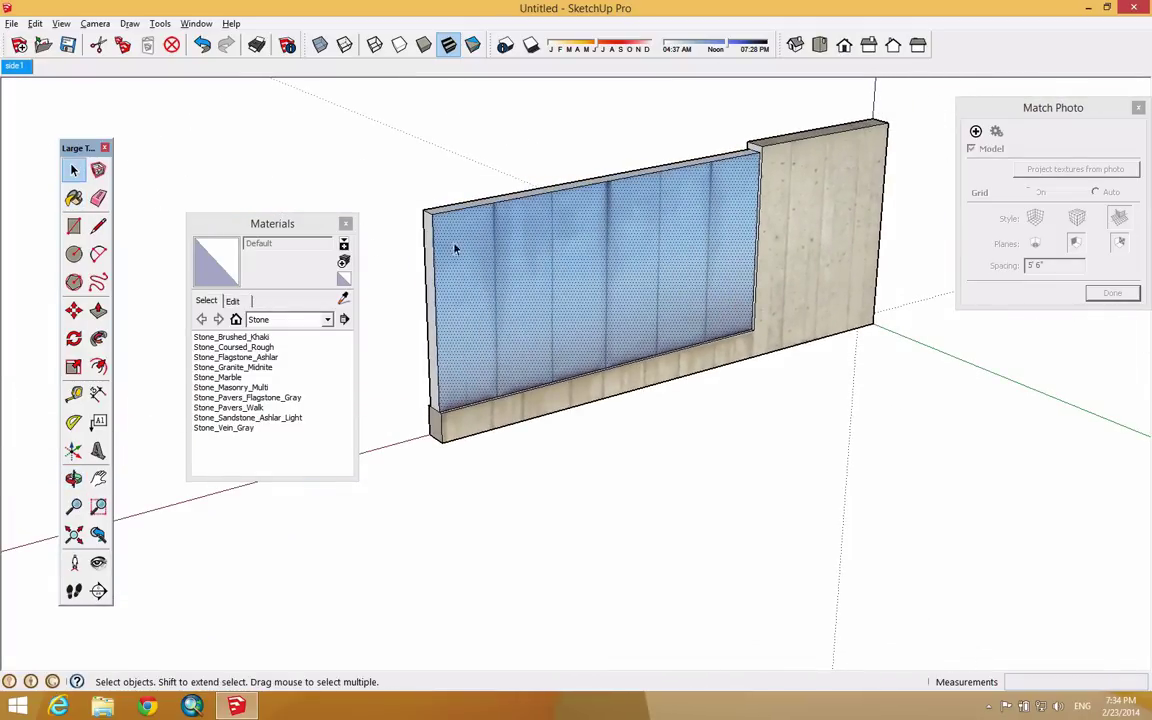
right_click(578, 239)
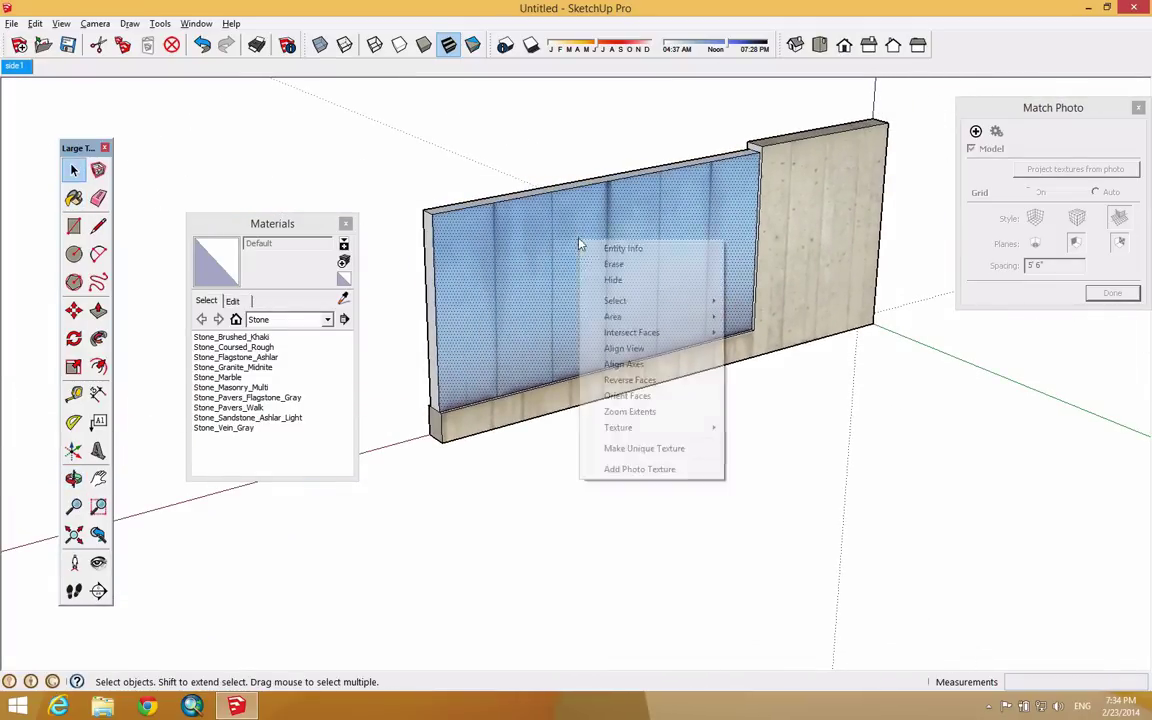
left_click(648, 449)
Step: Draw a horizontal circle with a radius of about 5' 2" beside the sign's left end
scroll(650, 440, "down", 5)
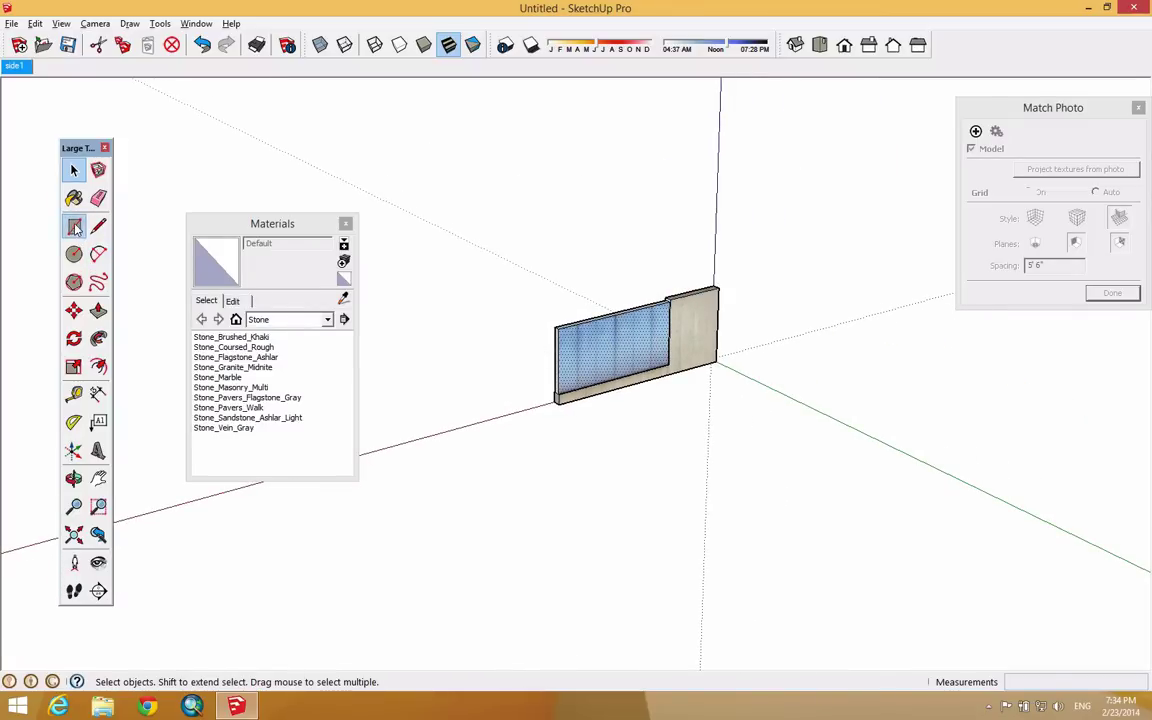
left_click(74, 226)
left_click(74, 254)
left_click(487, 327)
left_click(530, 305)
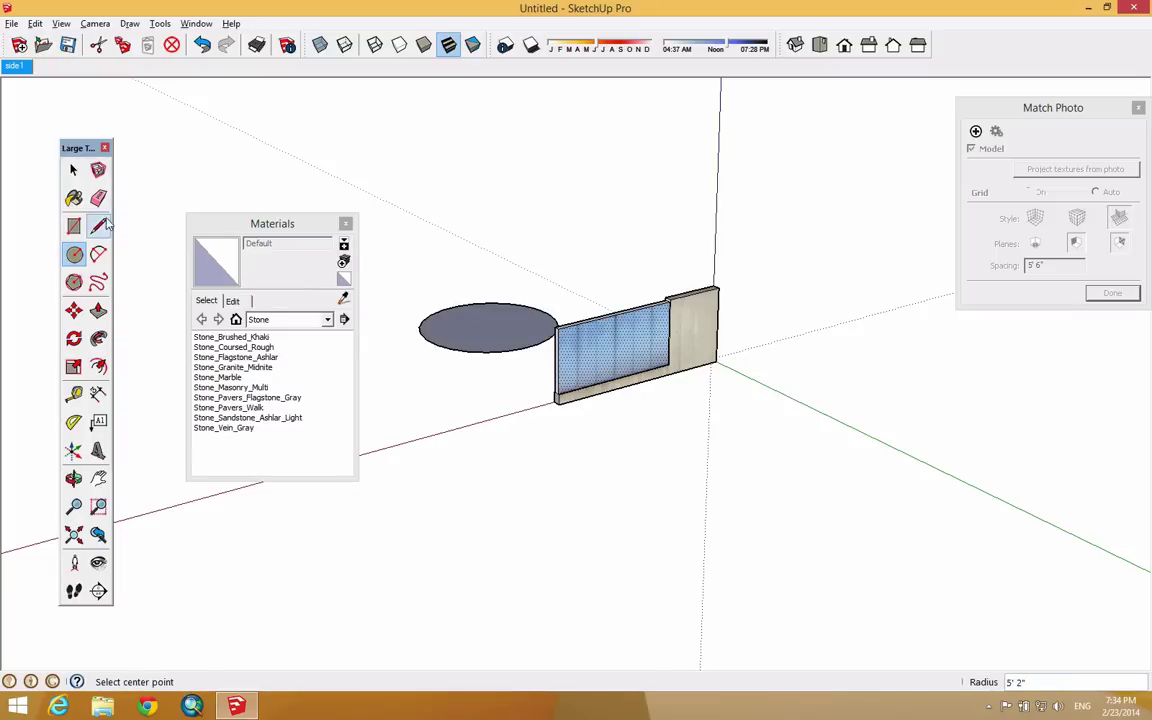
Step: Undo the accidental push/pull of the sign panel and extrude the circle upward into a cylinder
left_click(98, 310)
mouse_move(488, 327)
left_mouse_down()
mouse_move(468, 253)
mouse_move(476, 296)
left_mouse_up()
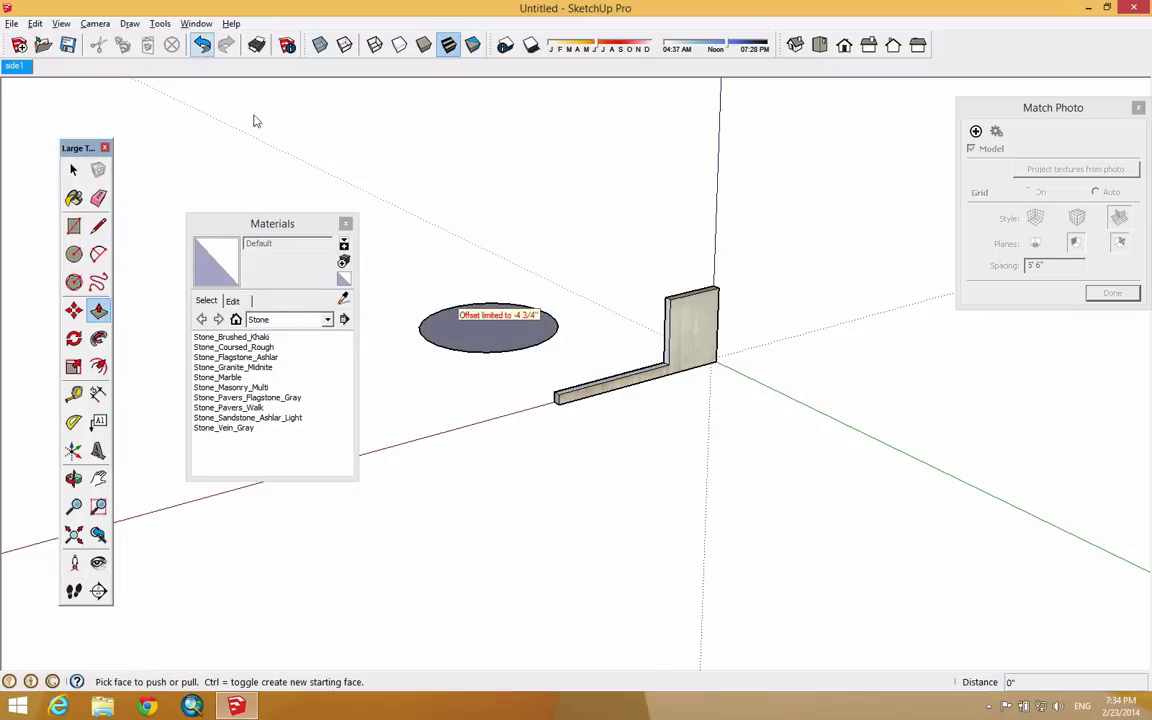
key("ctrl+z")
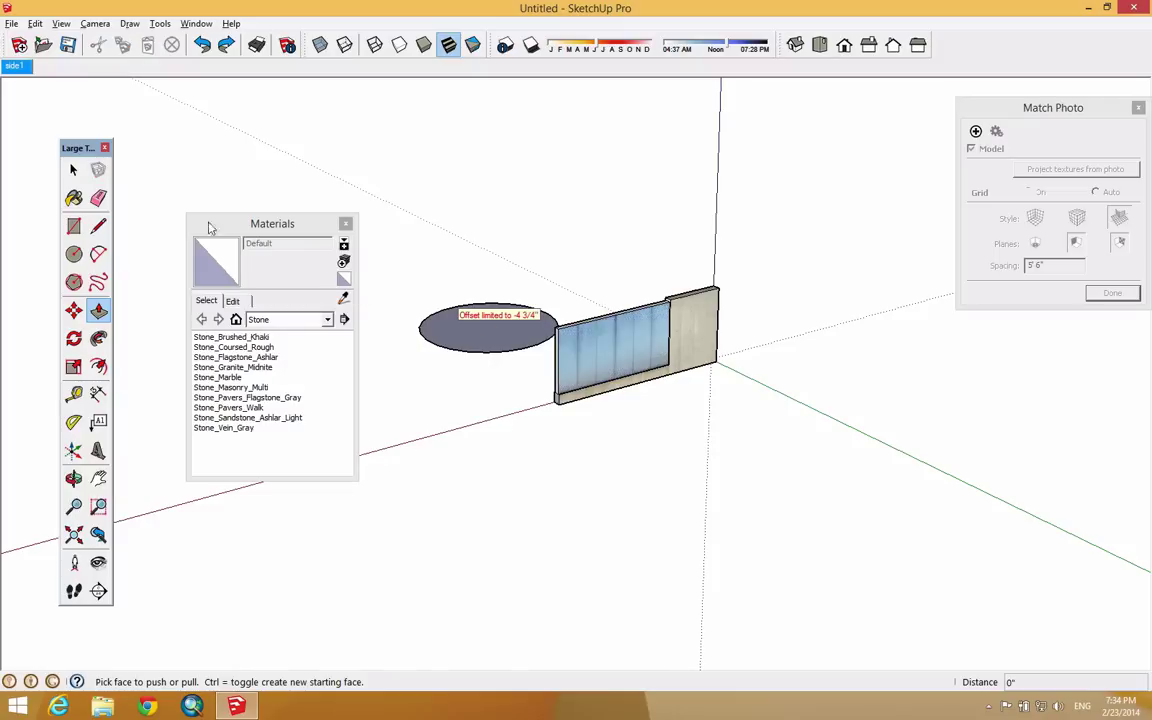
left_click_drag(471, 337, 478, 178)
Step: Sample the glass texture from the sign panel and paint it onto the cylinder's side
left_click(73, 198)
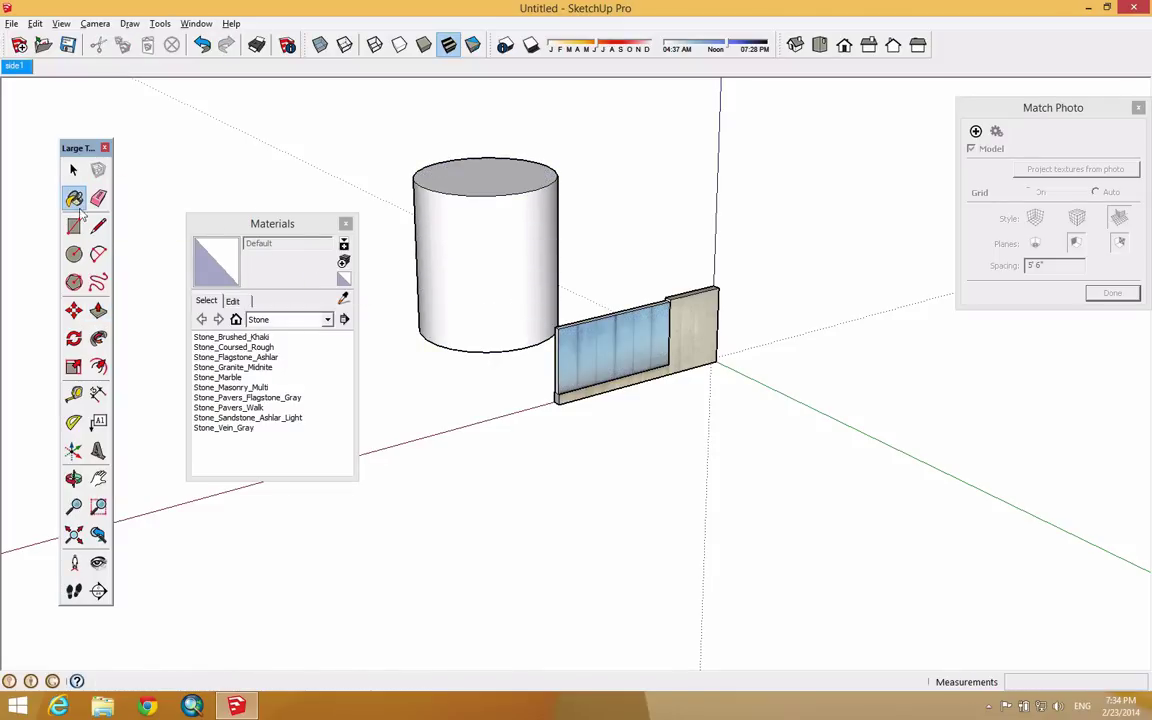
left_click(343, 300)
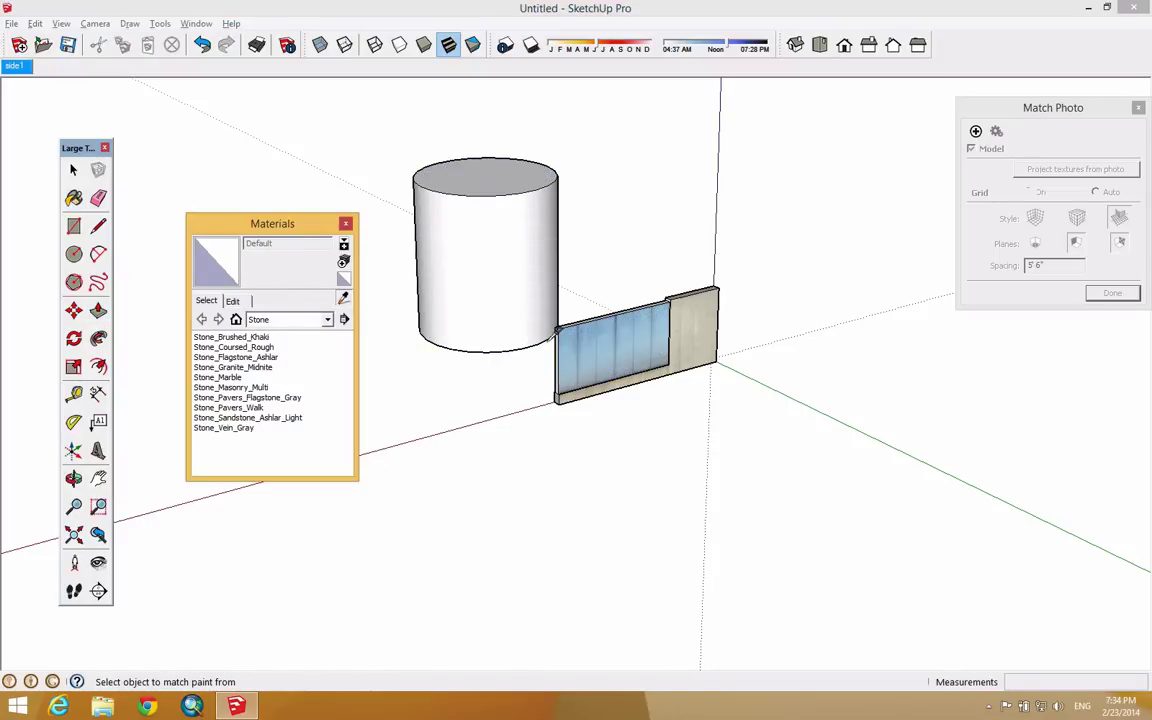
left_click(608, 342)
left_click(522, 260)
mouse_move(599, 285)
middle_mouse_down()
mouse_move(335, 147)
mouse_move(681, 267)
mouse_move(380, 252)
middle_mouse_up()
Step: Delete the glass-textured cylinder beside the sign
key("space")
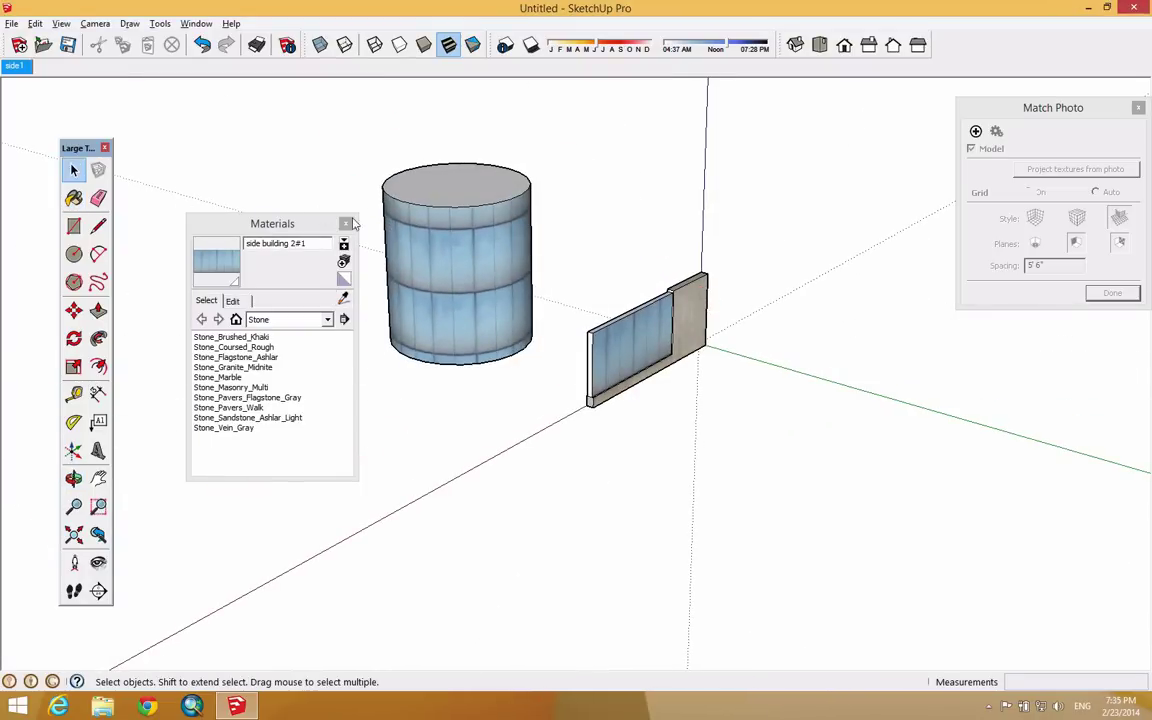
left_click(411, 244)
key("Delete")
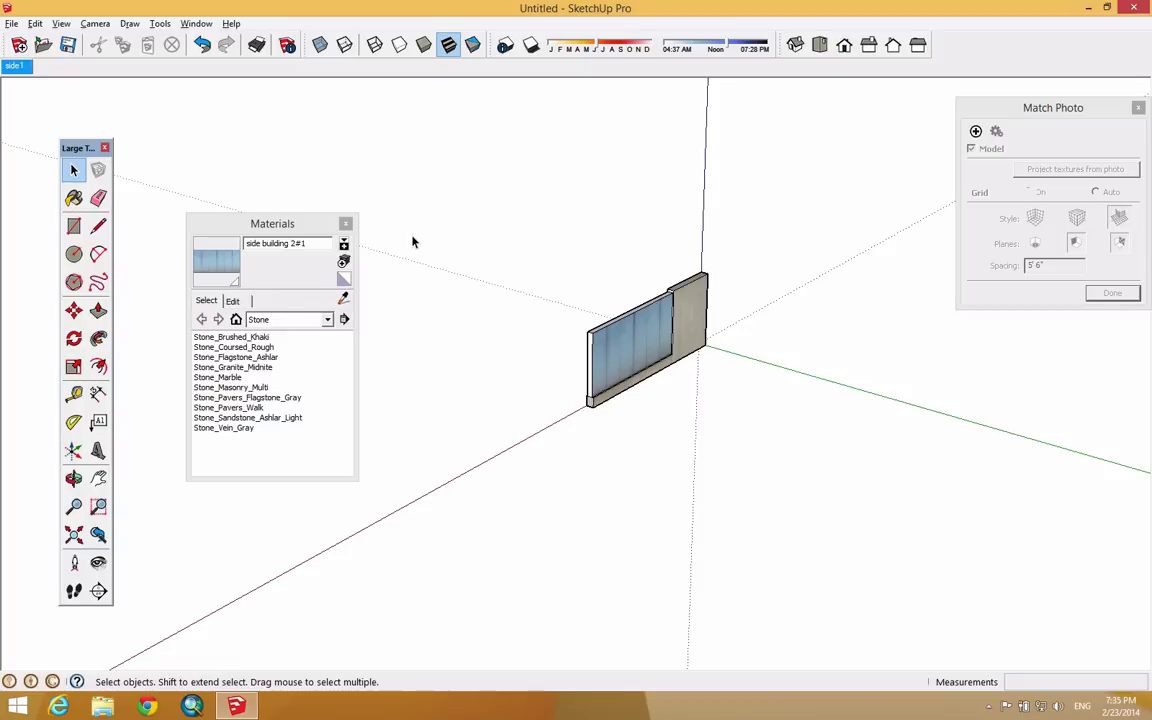
Step: Sample the glass texture from the sign panel's front face and paint it onto the panel's top edge and end face
scroll(660, 323, "up", 4)
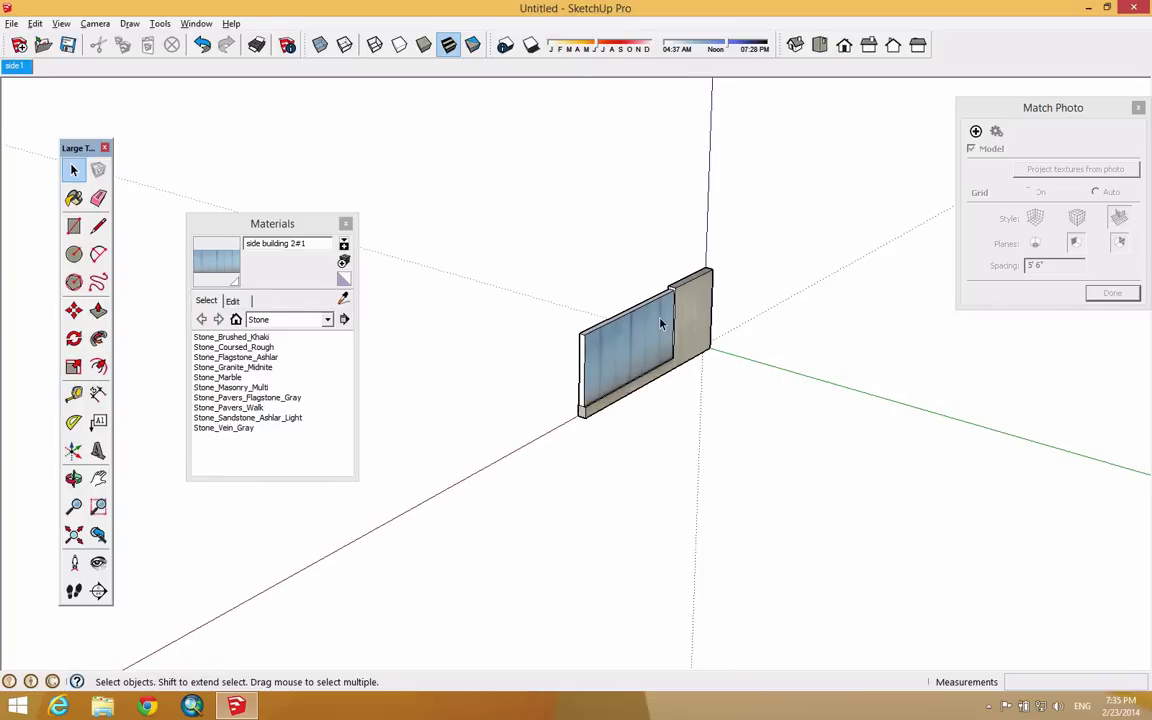
left_click(73, 197)
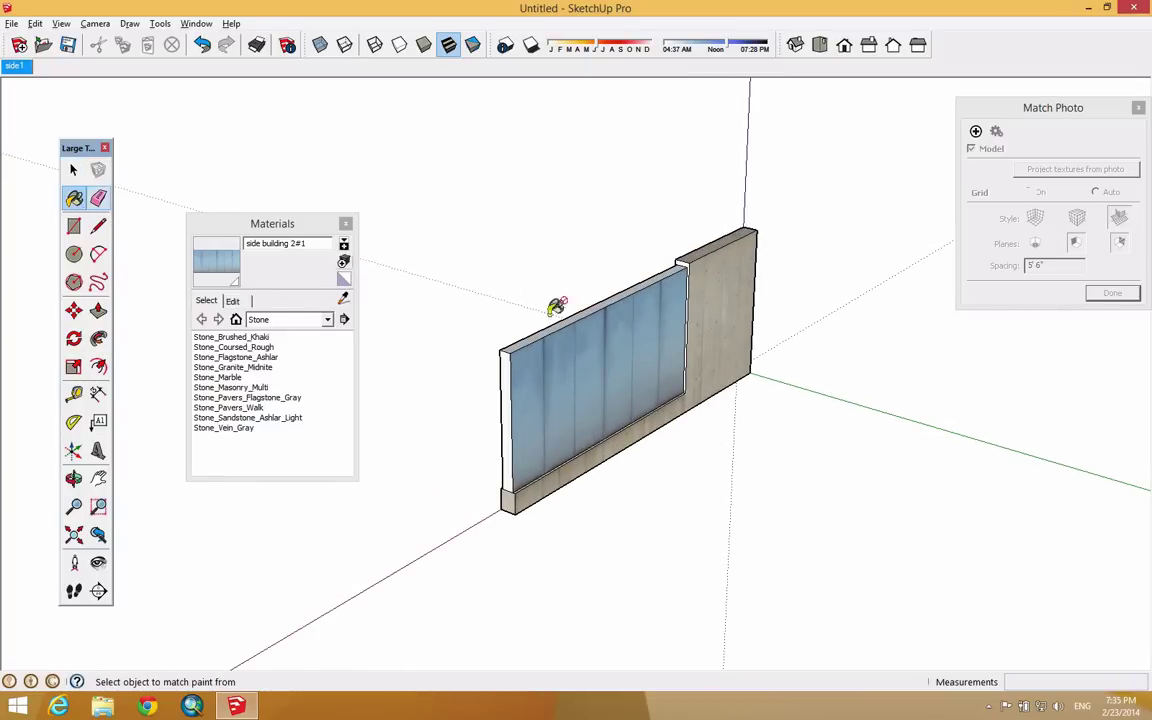
scroll(584, 330, "up", 3)
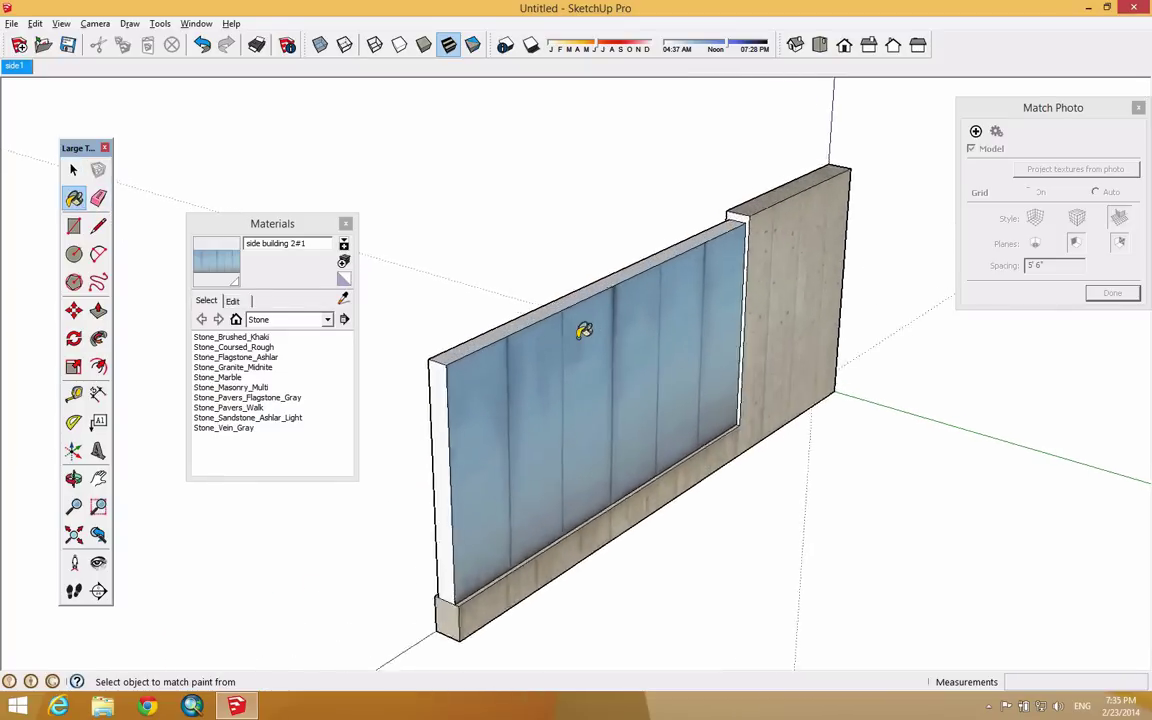
left_click(344, 299)
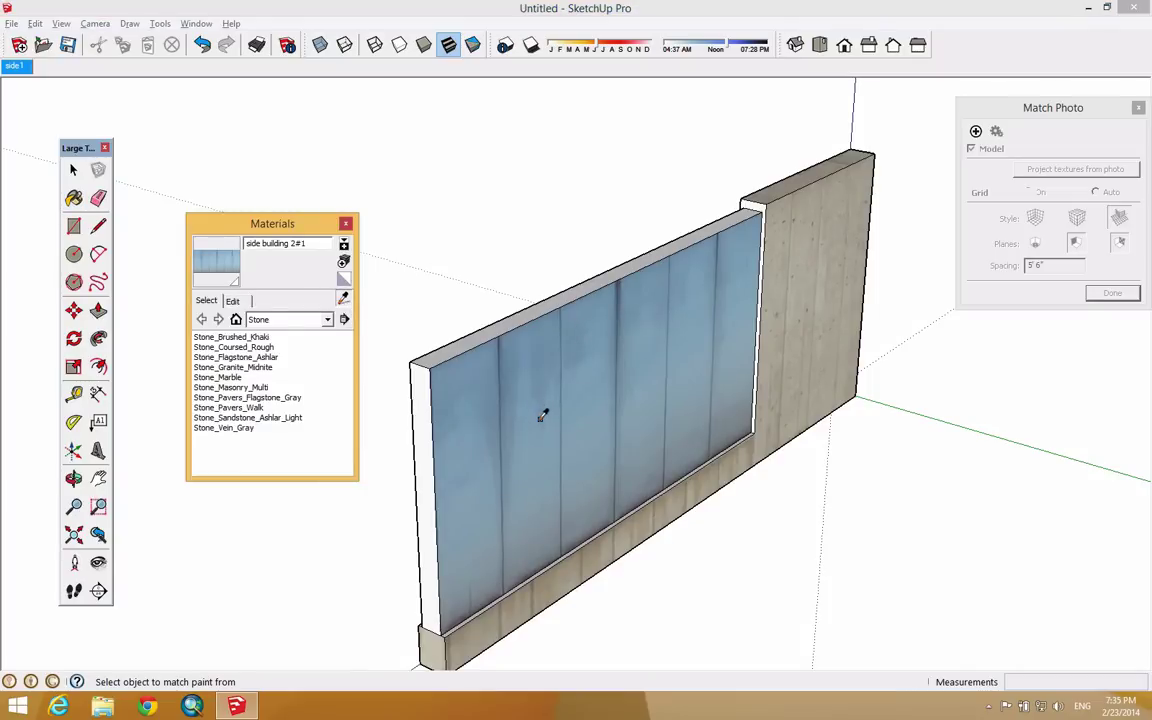
left_click(540, 418)
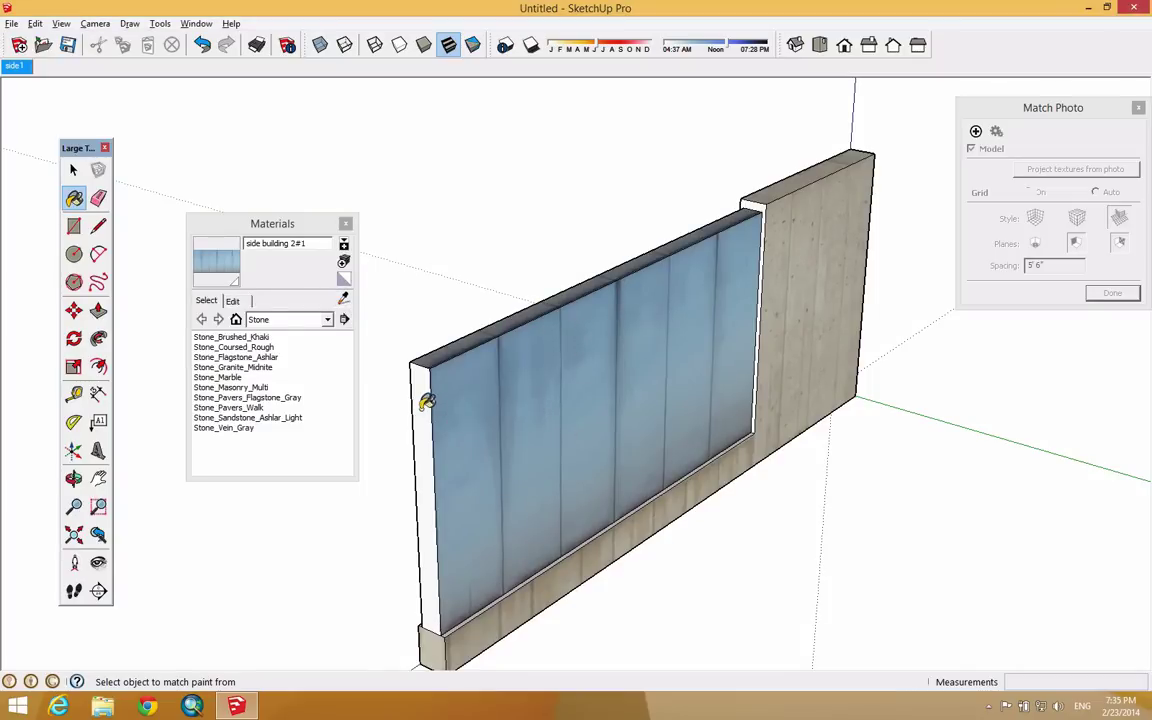
middle_click_drag(530, 481, 1085, 490)
left_click(846, 360)
mouse_move(941, 399)
middle_mouse_down()
mouse_move(658, 560)
mouse_move(550, 387)
middle_mouse_up()
scroll(456, 201, "up", 1)
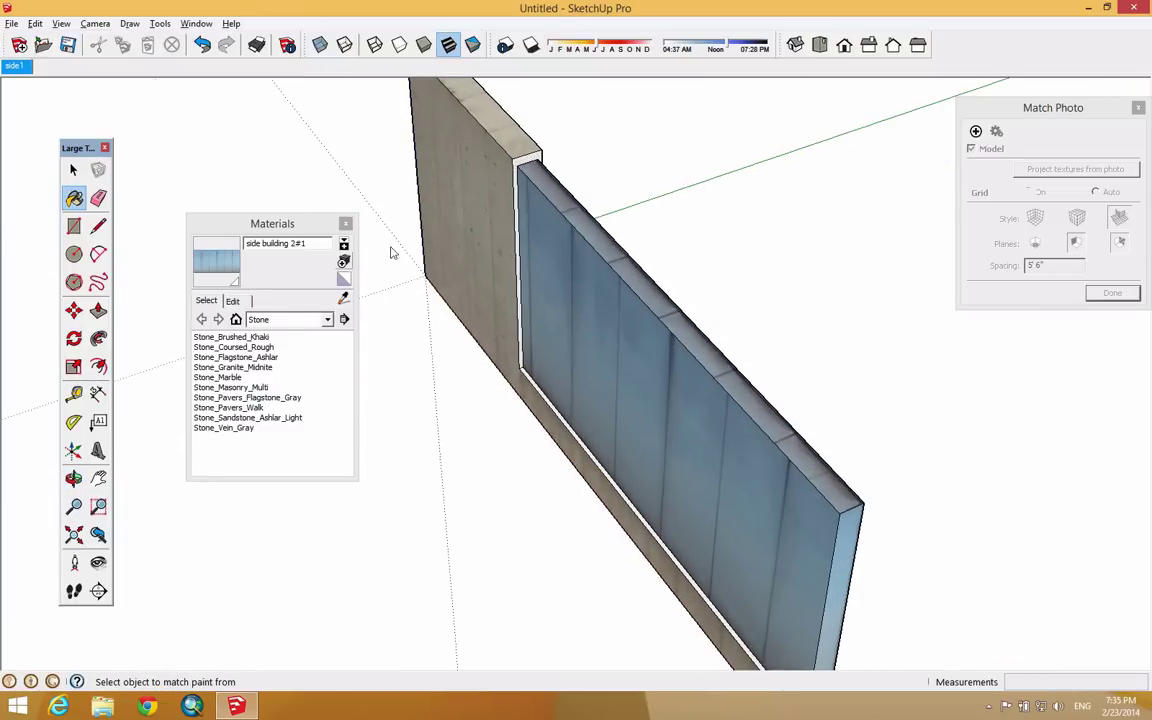
Step: Try painting the concrete block's narrow faces bordering the glass panel with the projected side1 photo texture
scroll(540, 144, "up", 3)
left_click(537, 150)
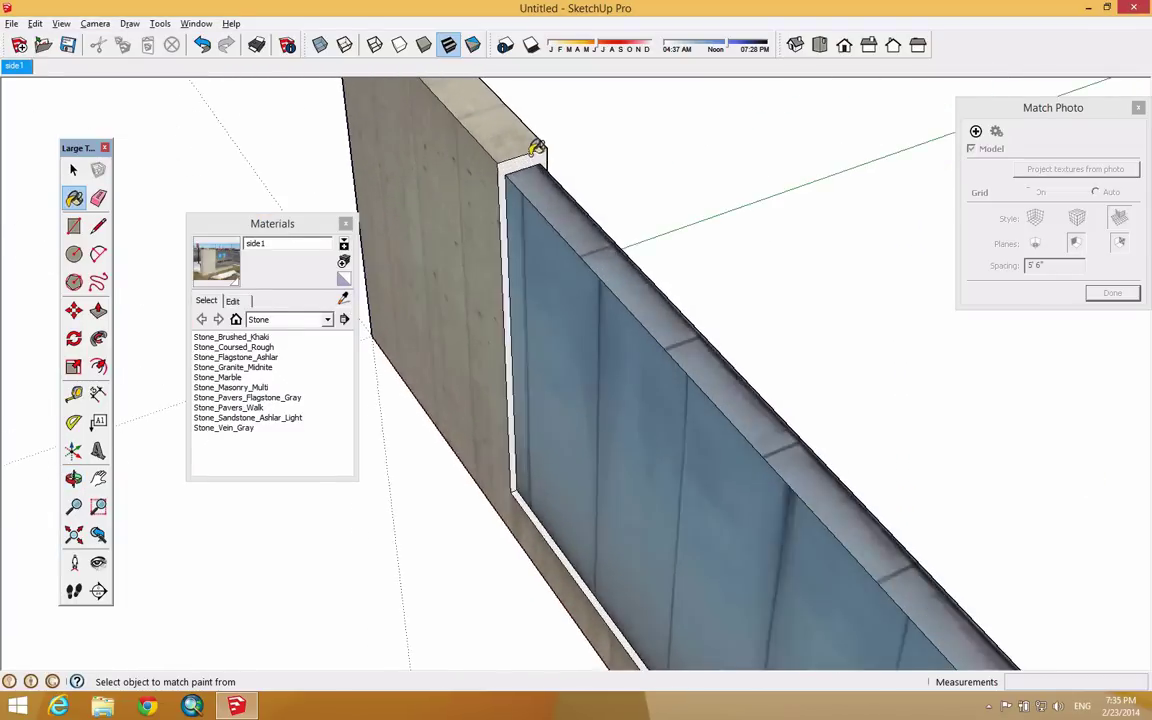
scroll(527, 260, "down", 3)
scroll(525, 242, "up", 3)
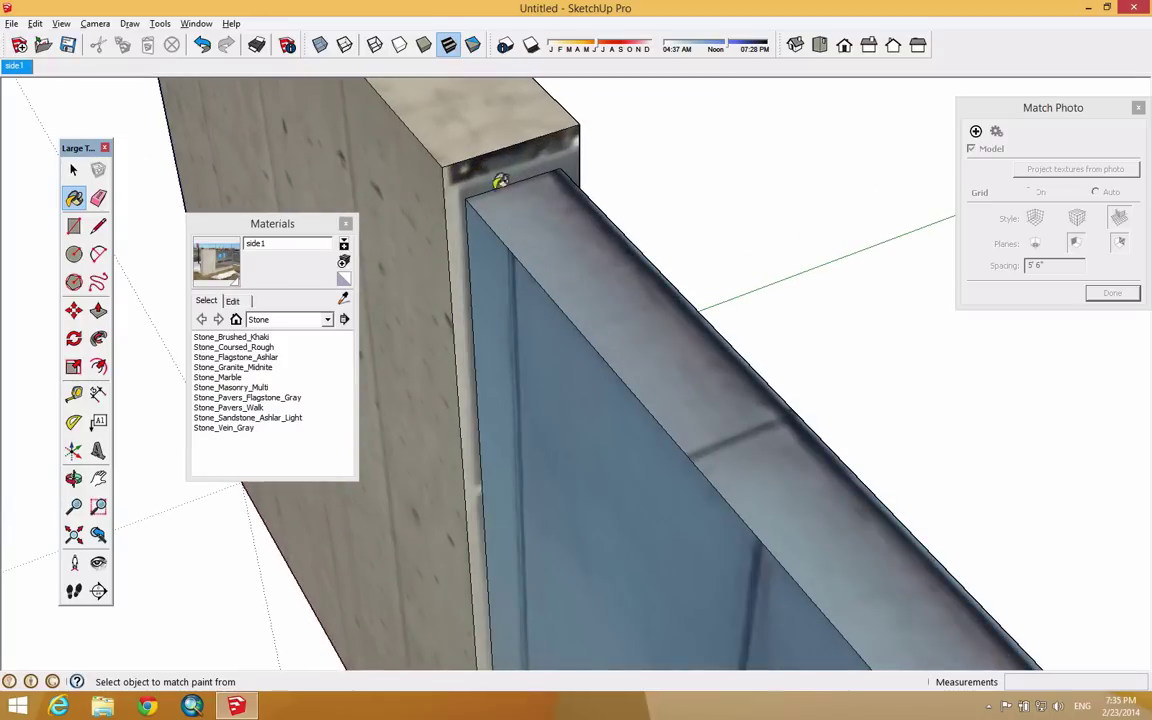
scroll(479, 163, "down", 2)
scroll(479, 164, "up", 1)
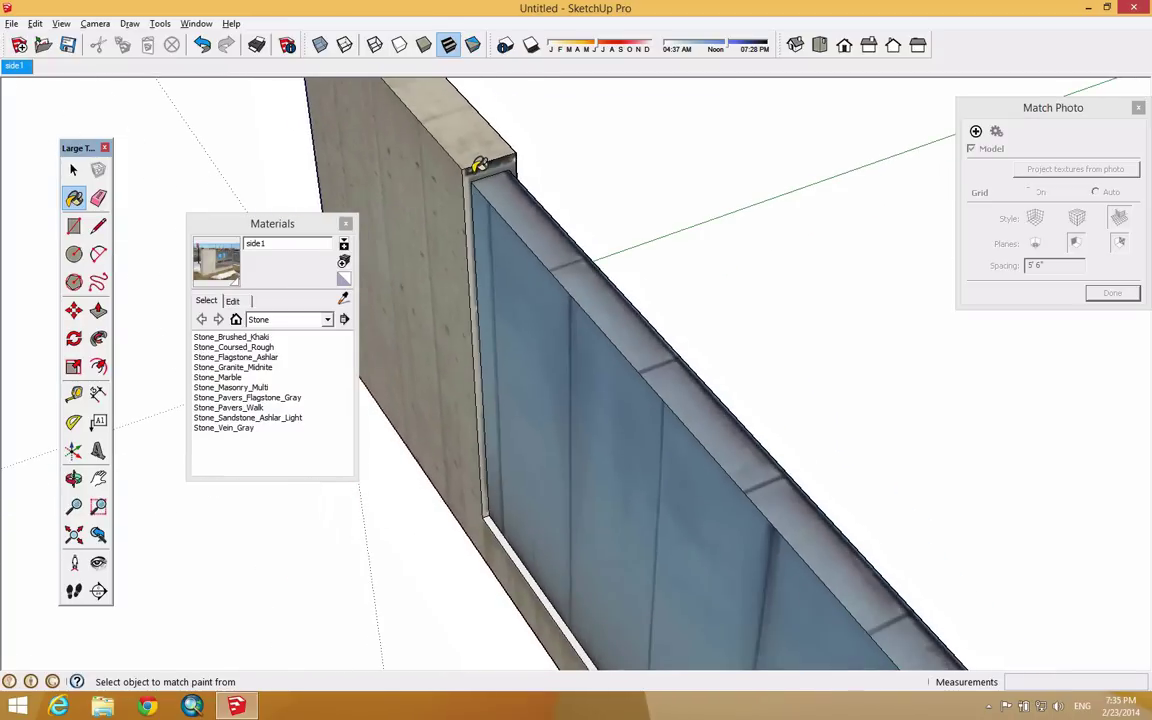
middle_click_drag(764, 278, 396, 291)
key("b")
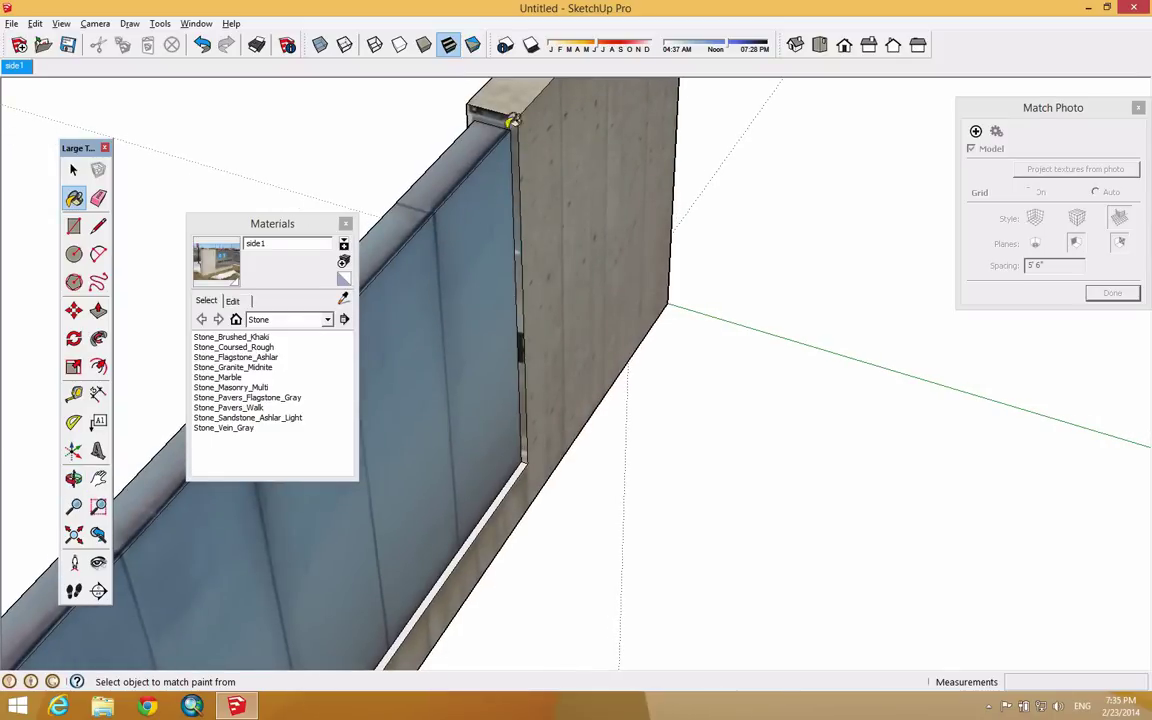
mouse_move(383, 165)
middle_mouse_down()
mouse_move(586, 213)
mouse_move(718, 210)
middle_mouse_up()
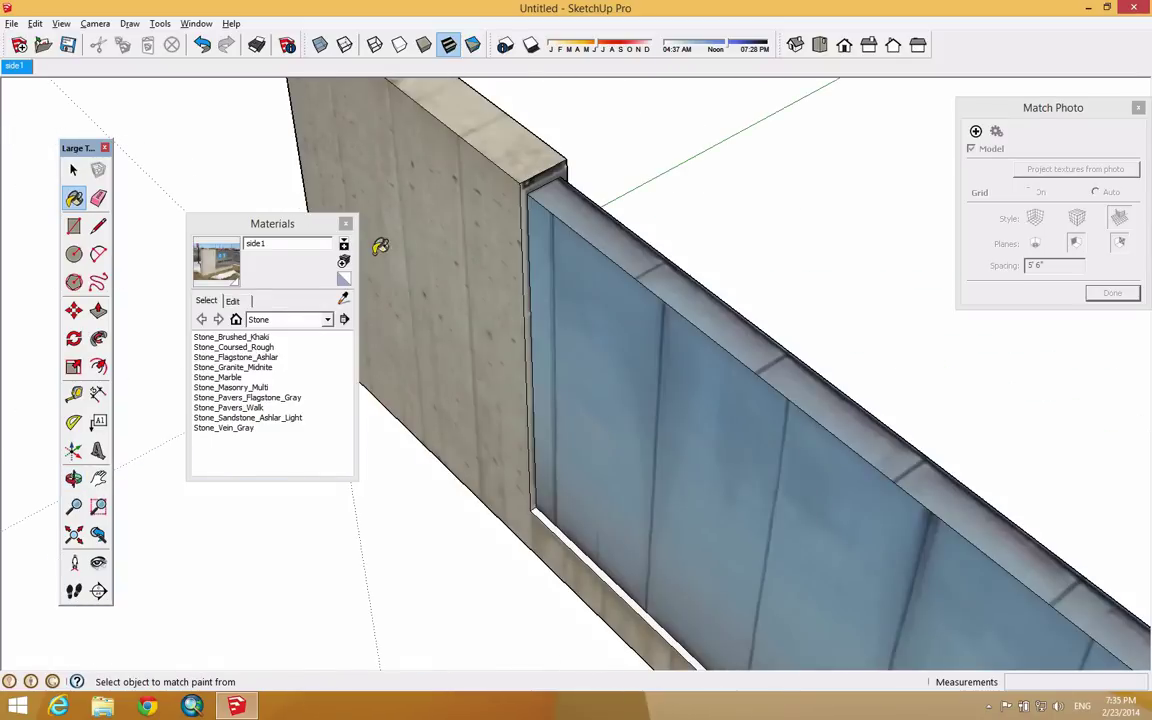
middle_click_drag(797, 309, 314, 360)
Step: Sample the side1#1 concrete texture from the block's top and paint it onto the narrow faces and ledge bordering the glass panel
left_click(343, 298)
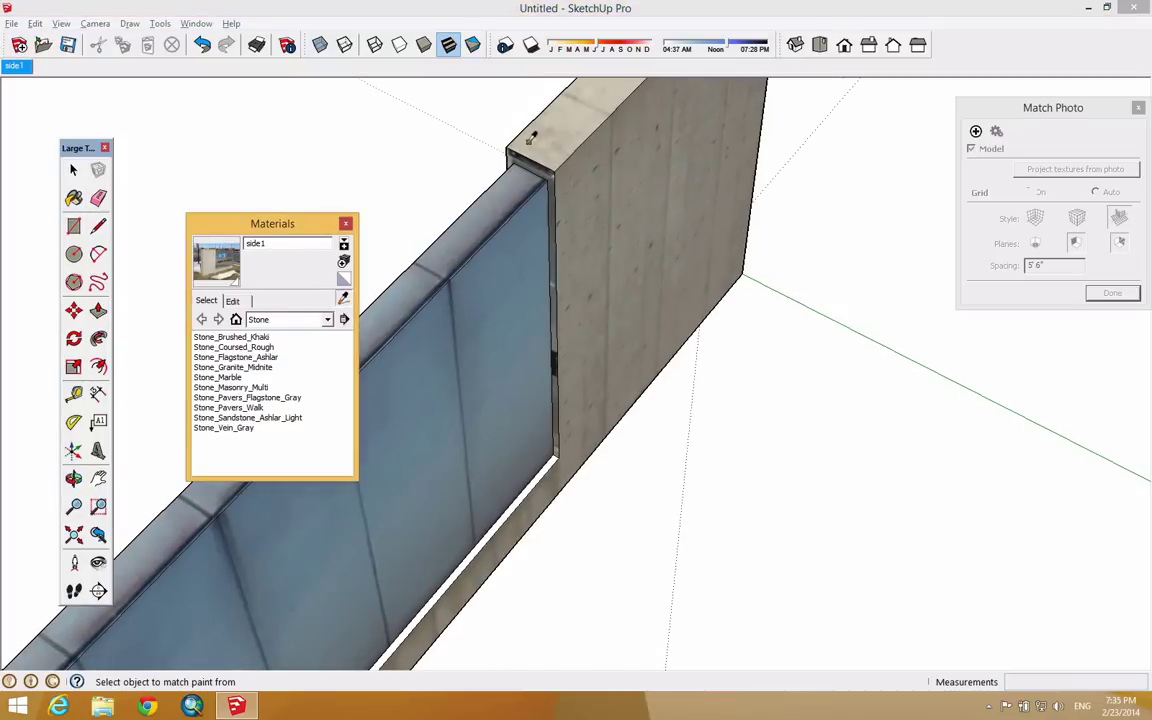
left_click(530, 145)
scroll(555, 186, "up", 3)
scroll(555, 186, "up", 2)
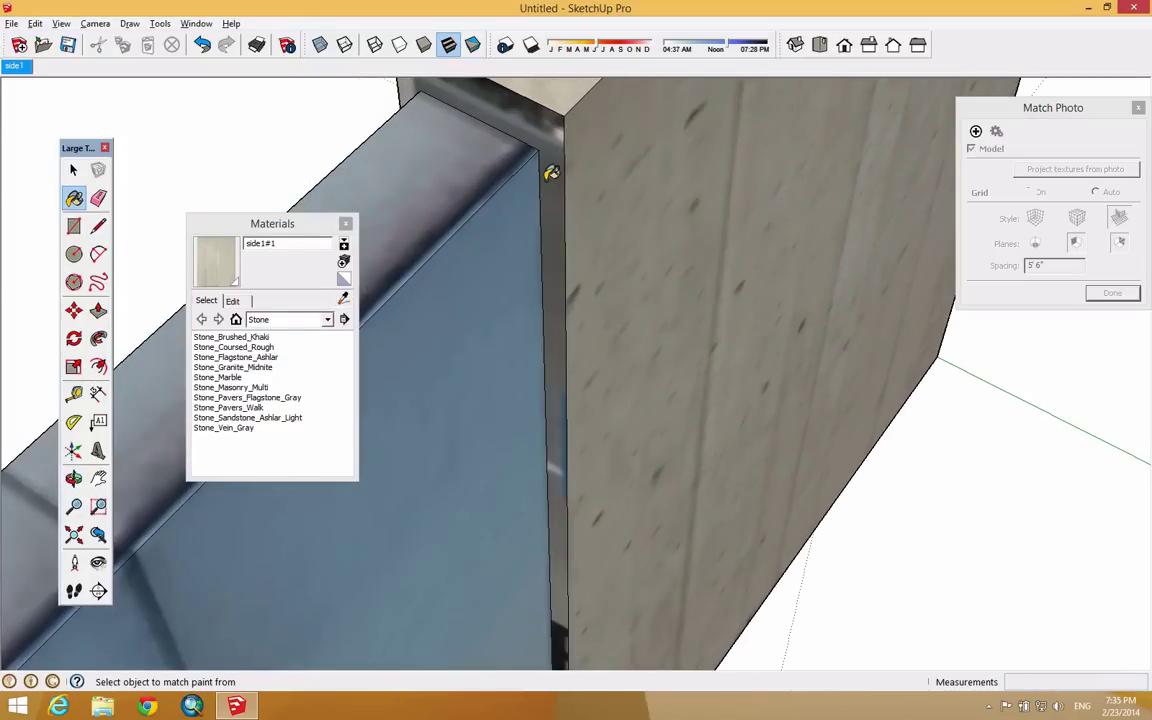
scroll(551, 172, "down", 5)
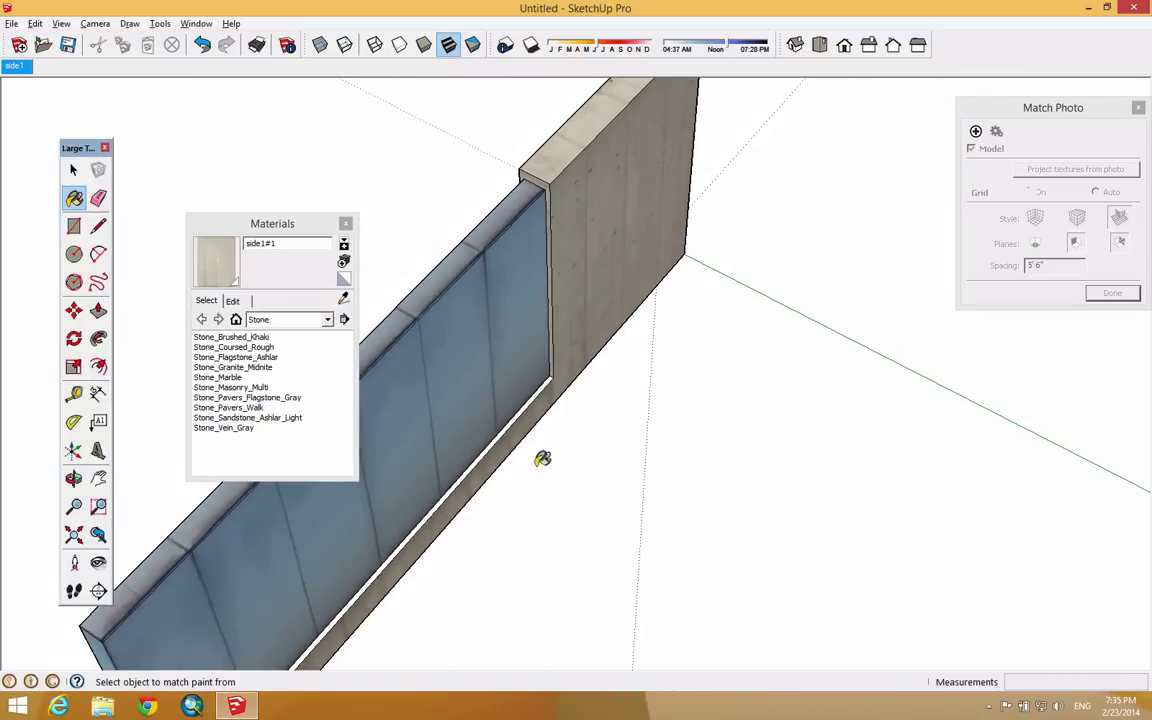
scroll(549, 389, "up", 4)
scroll(540, 358, "down", 3)
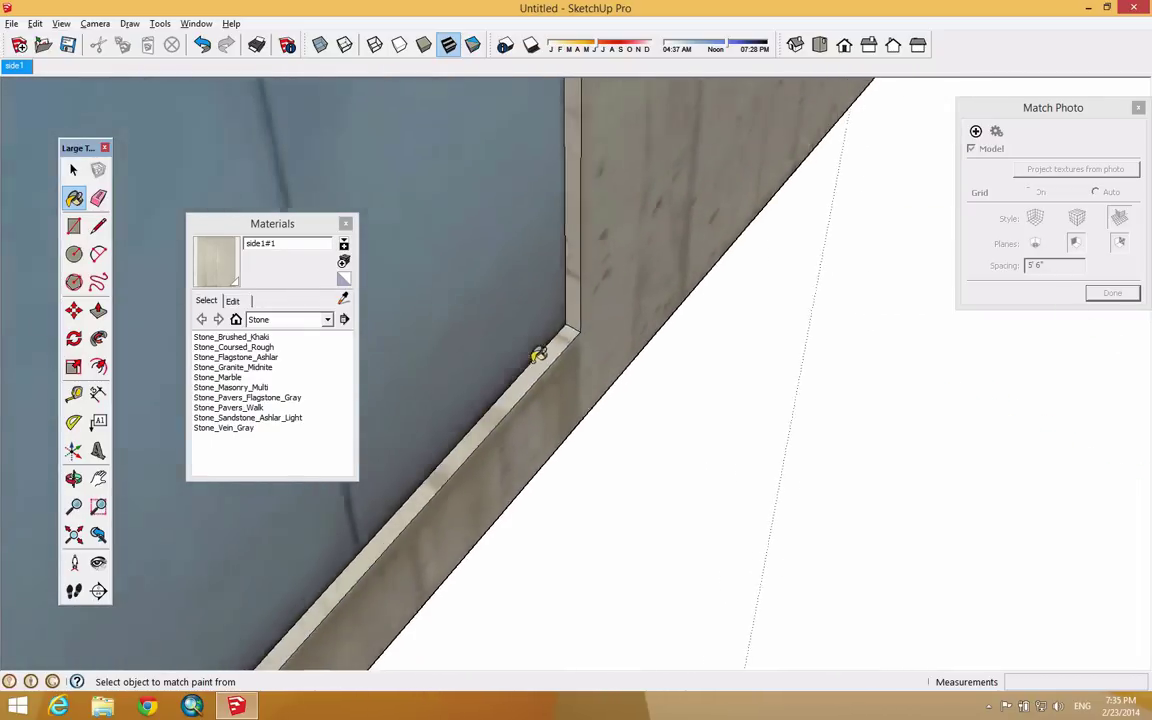
scroll(546, 323, "down", 5)
mouse_move(494, 437)
middle_mouse_down()
mouse_move(620, 499)
mouse_move(938, 460)
mouse_move(930, 465)
middle_mouse_up()
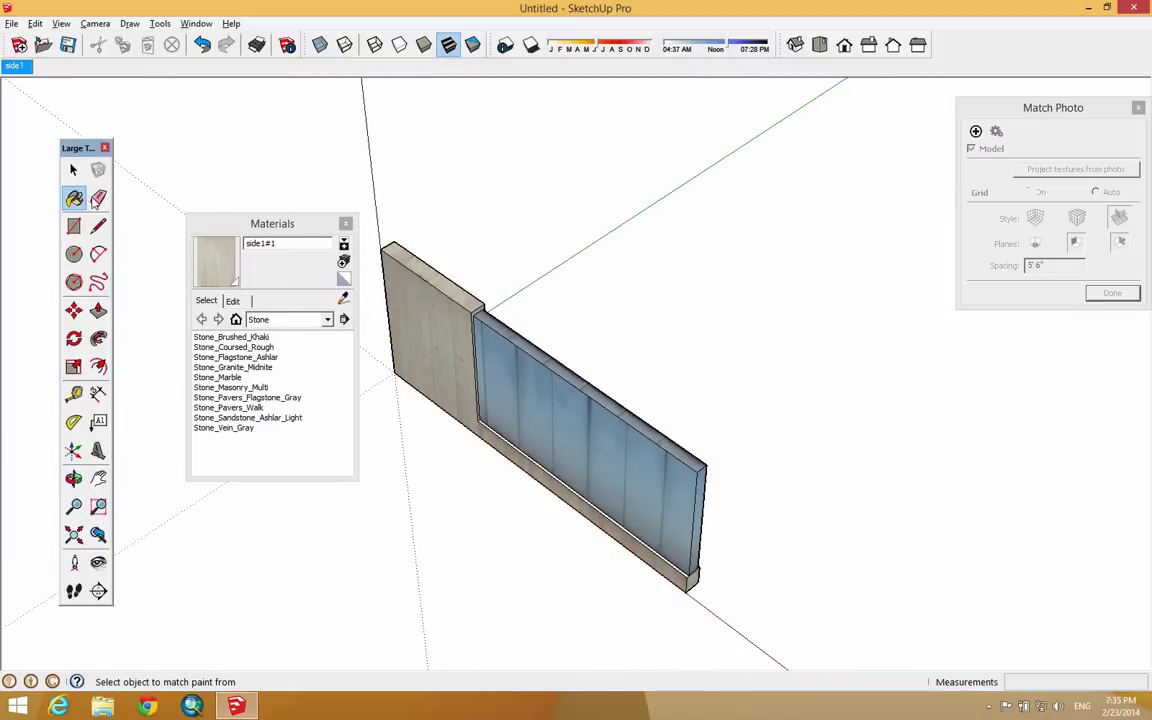
Step: Push the glass panel's end face inward 1 3/8" and erase the leftover edge on the concrete base
left_click(98, 310)
scroll(720, 540, "up", 5)
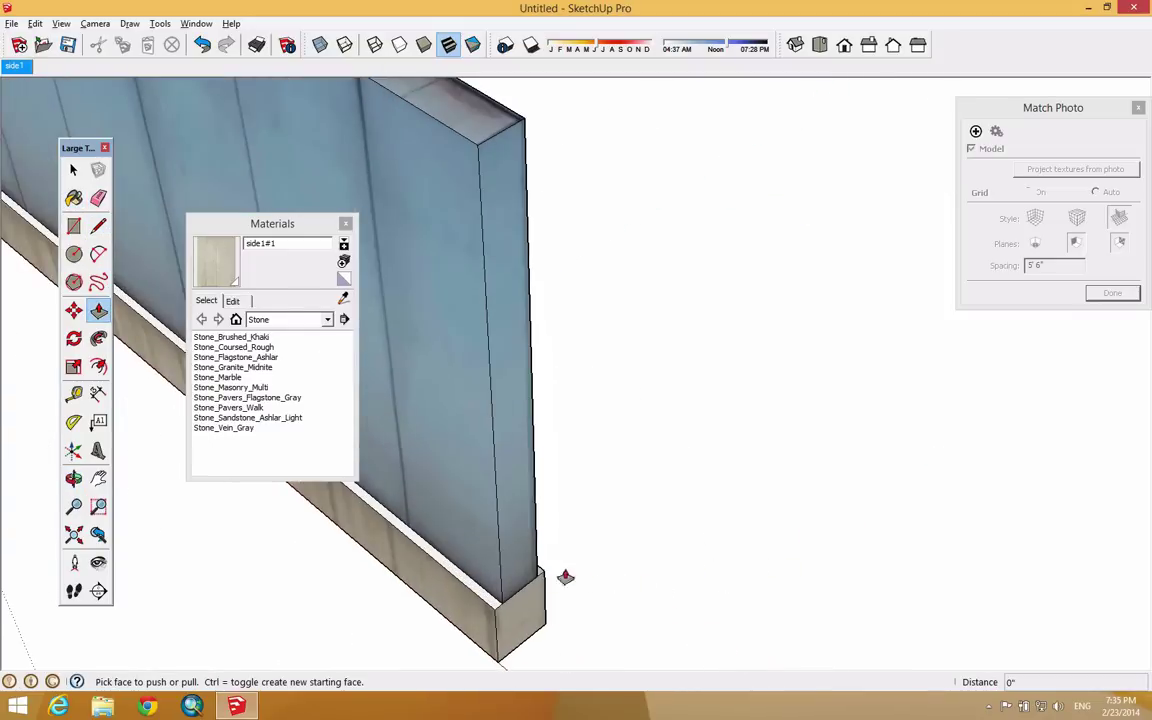
left_click_drag(509, 548, 427, 476)
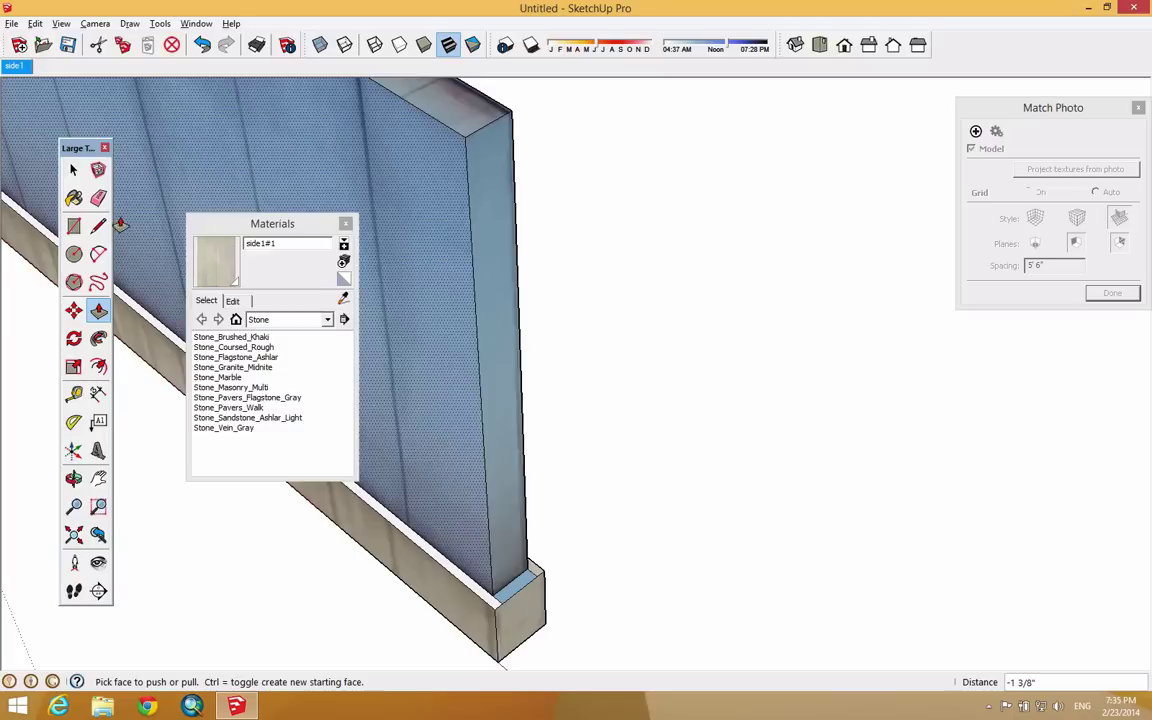
left_click(98, 198)
scroll(503, 598, "up", 2)
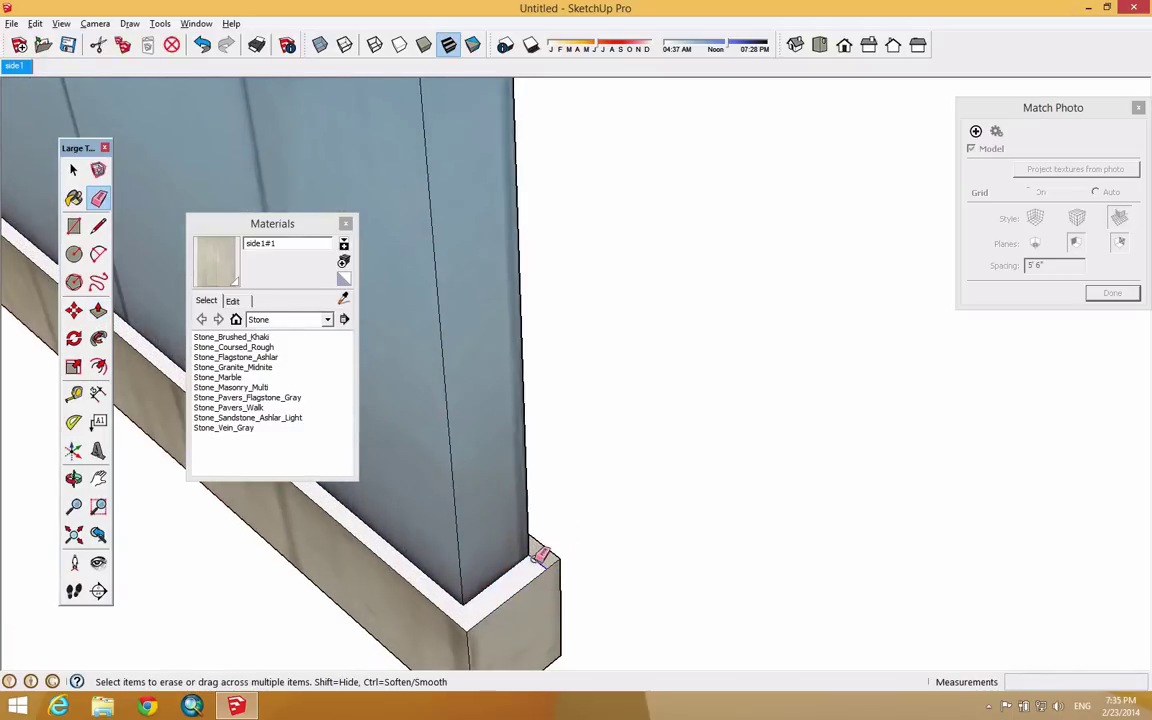
scroll(610, 535, "down", 2)
Step: Paint the unpainted ledge on top of the base around the glass panel with the side1#1 concrete texture
left_click(74, 198)
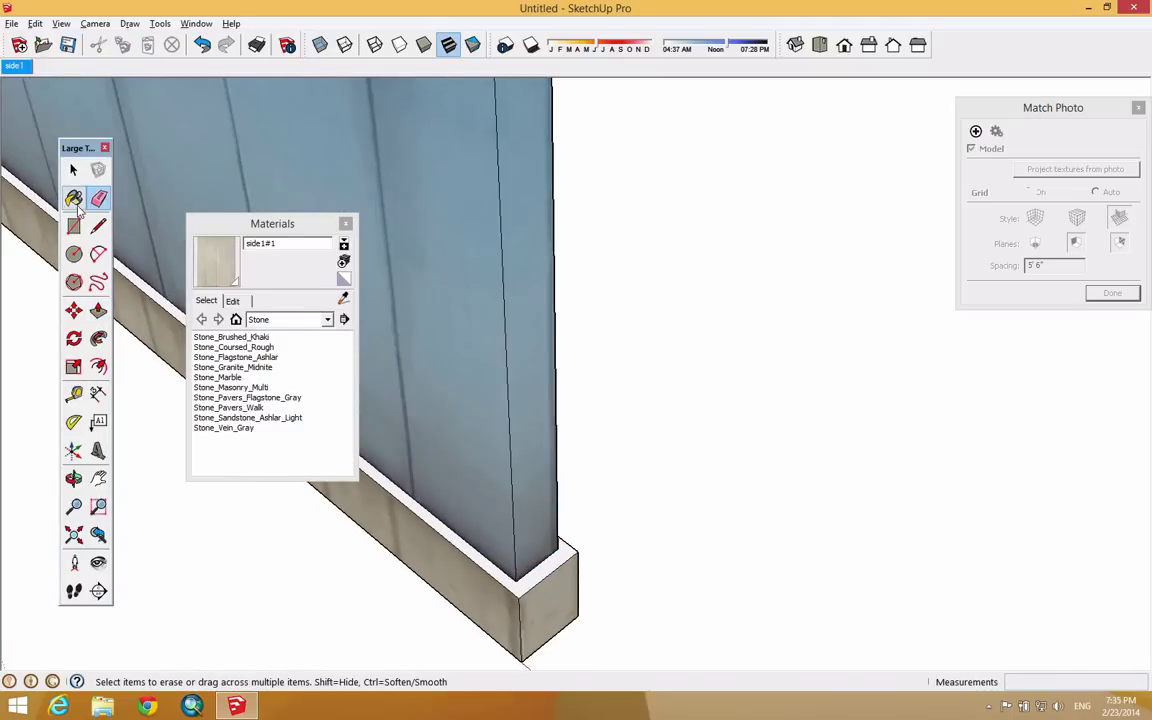
scroll(563, 563, "up", 1, "alt")
mouse_move(564, 563)
middle_mouse_down()
mouse_move(561, 545)
mouse_move(633, 504)
mouse_move(543, 491)
mouse_move(620, 239)
mouse_move(612, 396)
mouse_move(401, 442)
mouse_move(1045, 434)
mouse_move(879, 494)
mouse_move(908, 470)
mouse_move(1018, 481)
mouse_move(752, 465)
mouse_move(1108, 458)
middle_mouse_up()
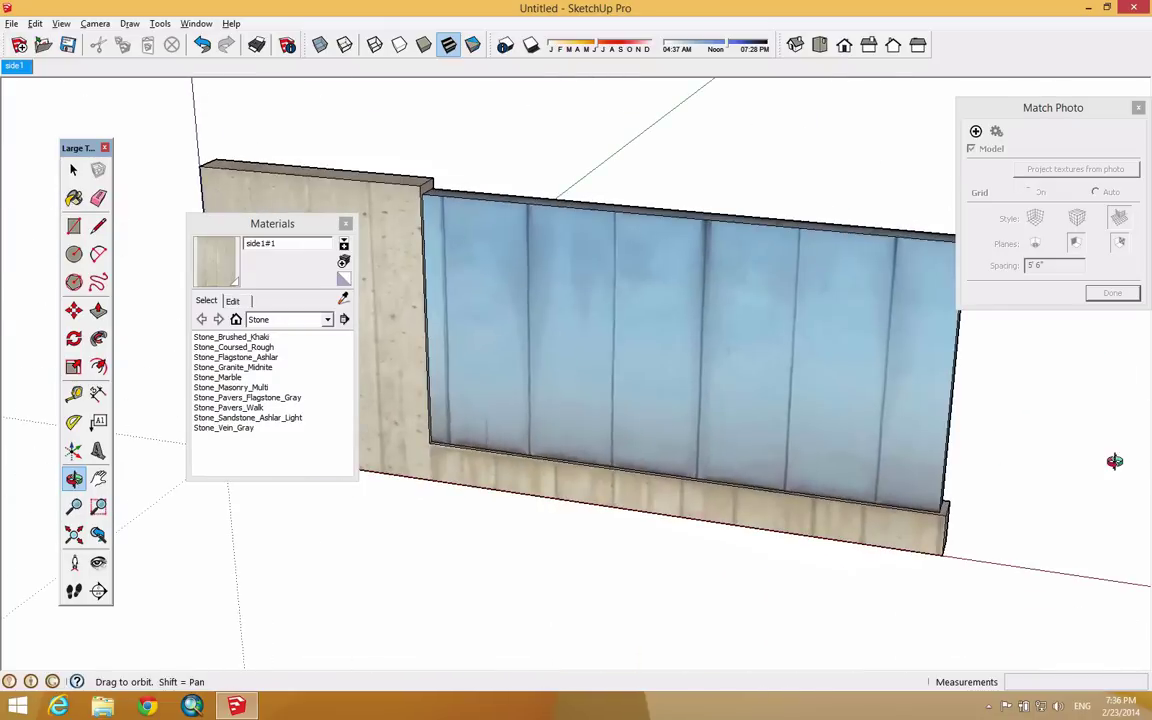
mouse_move(836, 416)
middle_mouse_down()
mouse_move(800, 368)
mouse_move(957, 391)
mouse_move(828, 411)
mouse_move(604, 396)
middle_mouse_up()
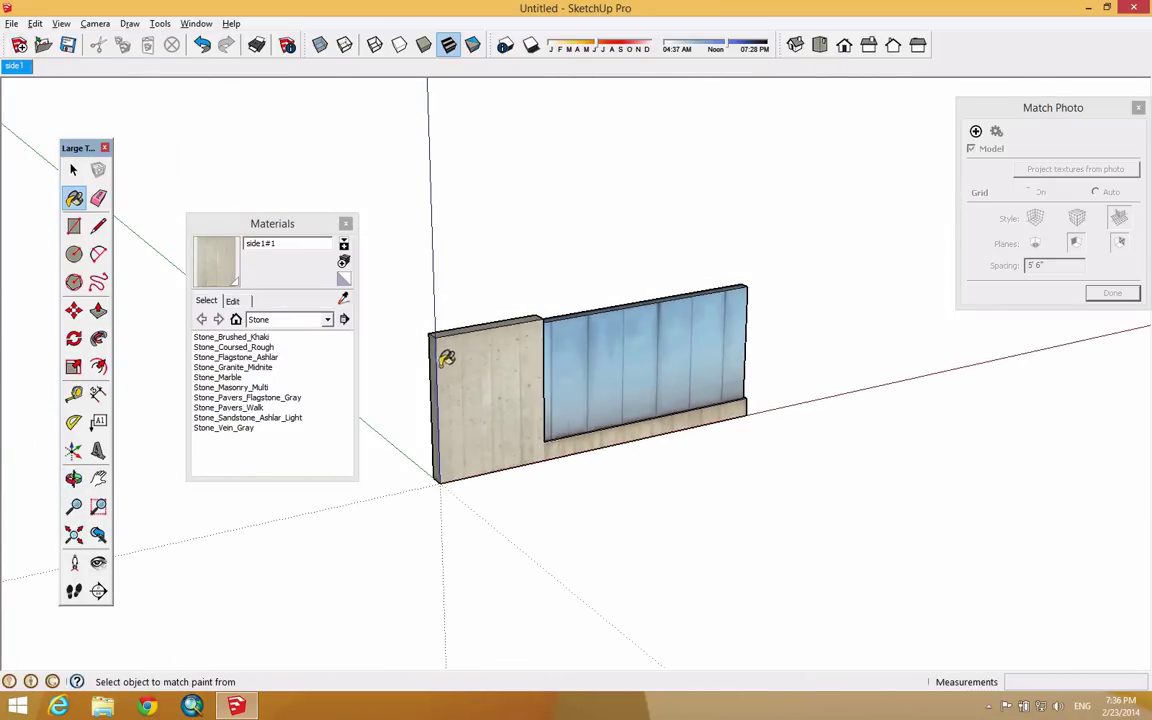
Step: Draw a 24-sided circle on the front face of the tall concrete block
left_click(74, 254)
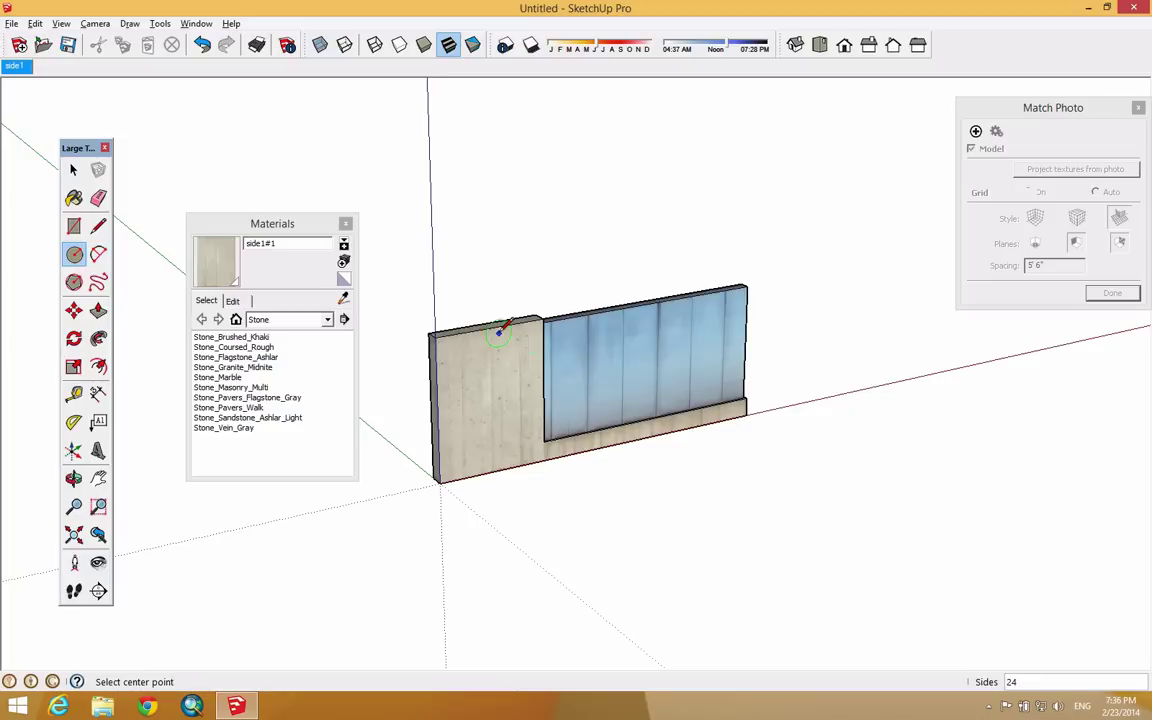
left_click(491, 392)
left_click(500, 366)
key("o")
middle_click_drag(497, 485, 460, 482)
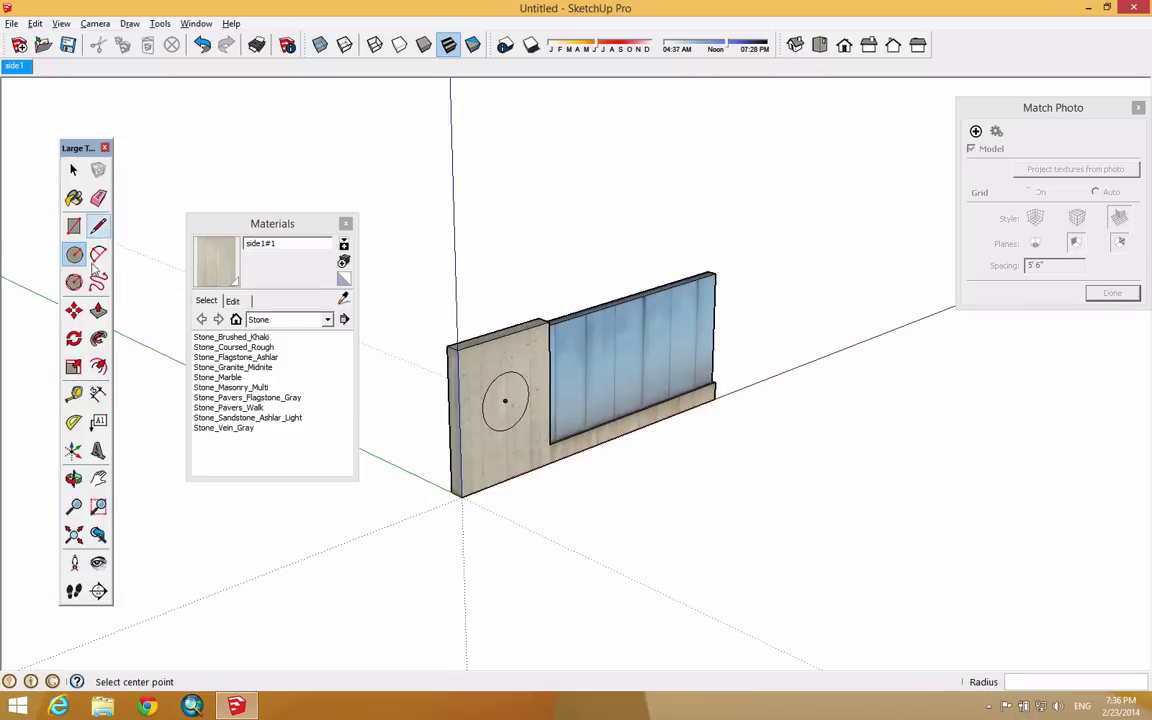
Step: Push the circle through the full thickness of the concrete block to cut a round opening
left_click(98, 312)
scroll(450, 370, "up", 3)
left_click(553, 417)
left_click(463, 337)
middle_click_drag(596, 457, 341, 313)
Step: Paint the inside surface of the round opening with the side1#1 concrete texture
left_click(73, 198)
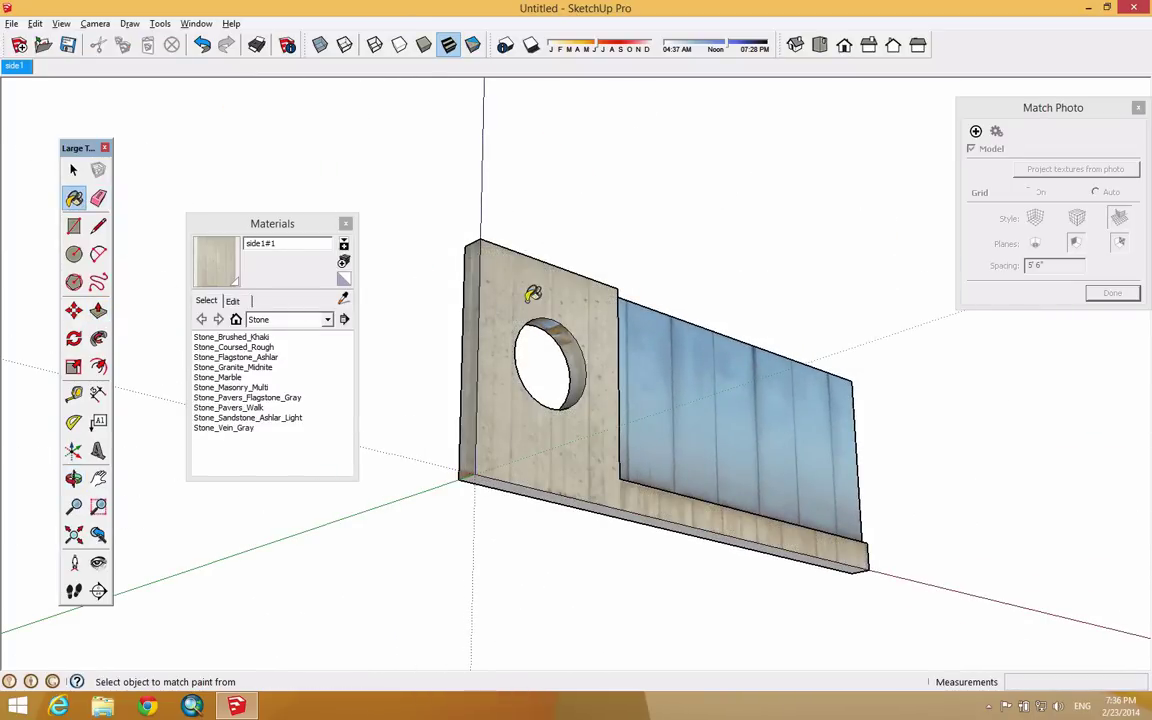
scroll(533, 219, "up", 2)
scroll(571, 329, "up", 1)
mouse_move(571, 329)
middle_mouse_down()
mouse_move(733, 347)
mouse_move(663, 632)
mouse_move(225, 637)
mouse_move(607, 494)
mouse_move(779, 507)
mouse_move(877, 494)
mouse_move(940, 514)
mouse_move(840, 540)
middle_mouse_up()
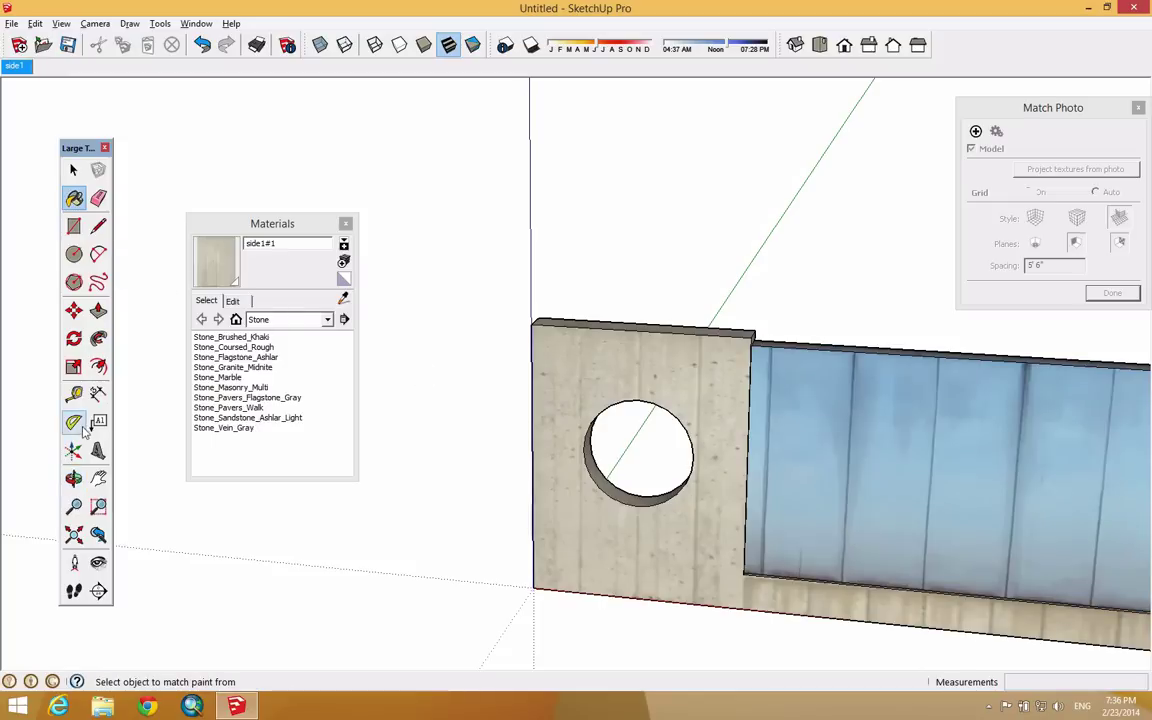
Step: Place filled 3D text reading "Studio" in Tahoma Regular, 10" high and extruded 1", low on the glass panel near its free end
left_click(98, 479)
left_click_drag(936, 491, 594, 392)
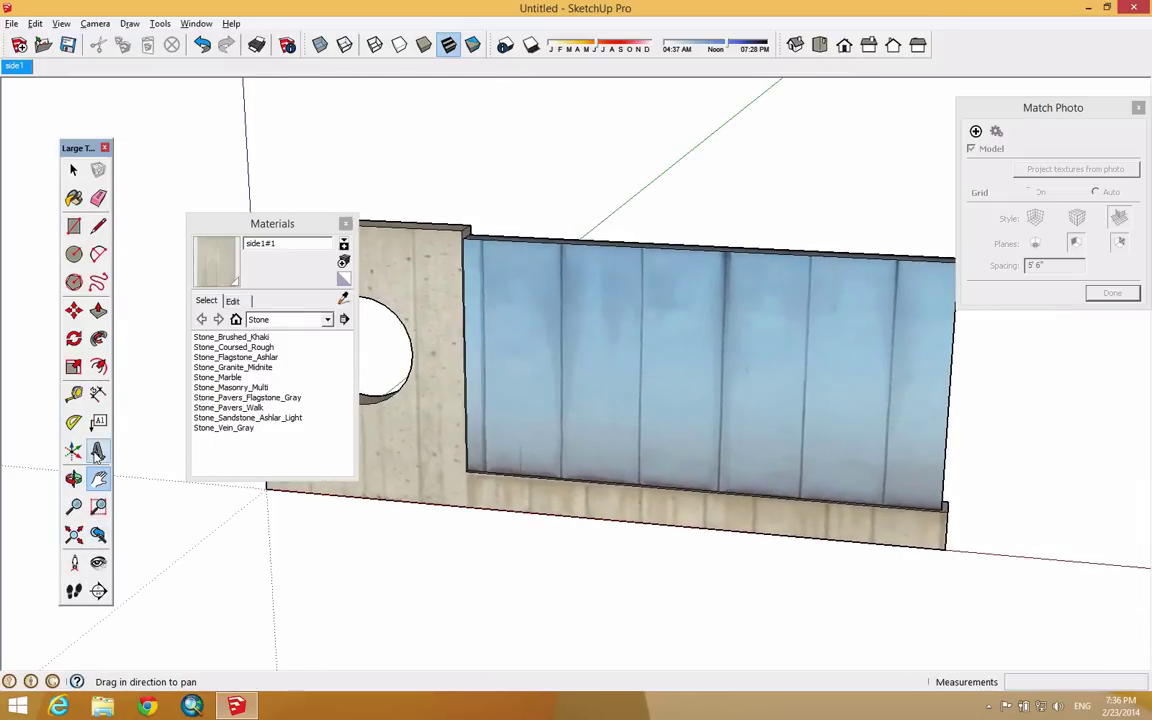
left_click(98, 421)
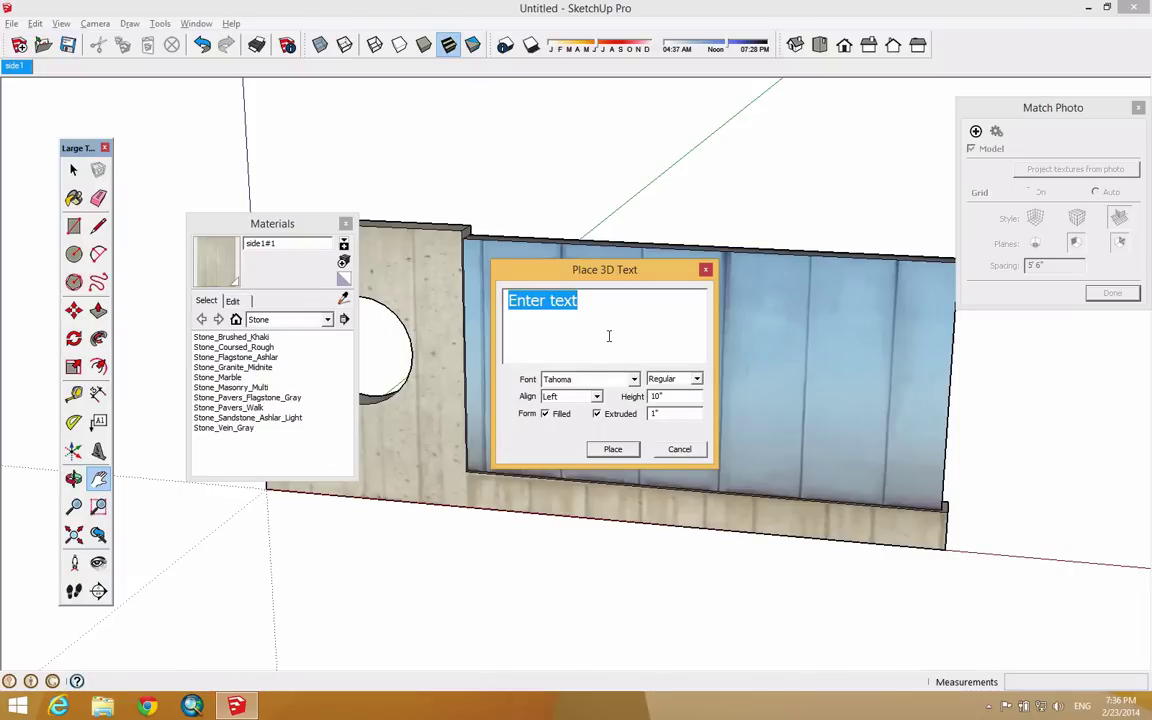
type("Studio")
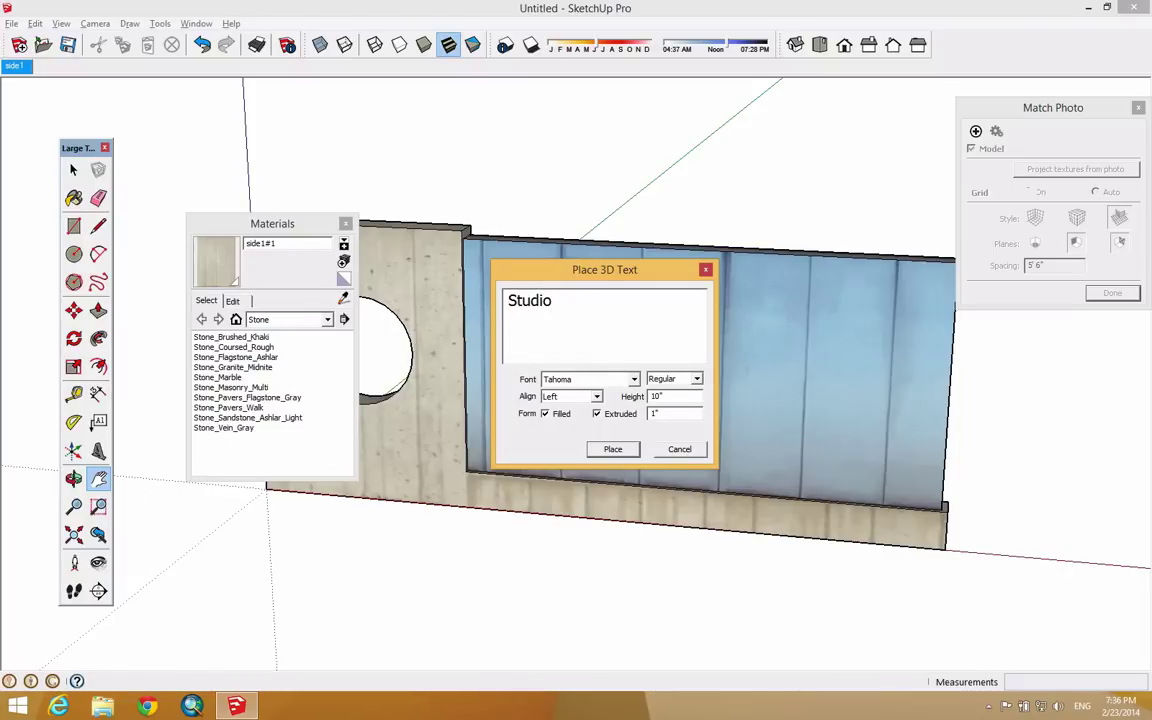
left_click(613, 449)
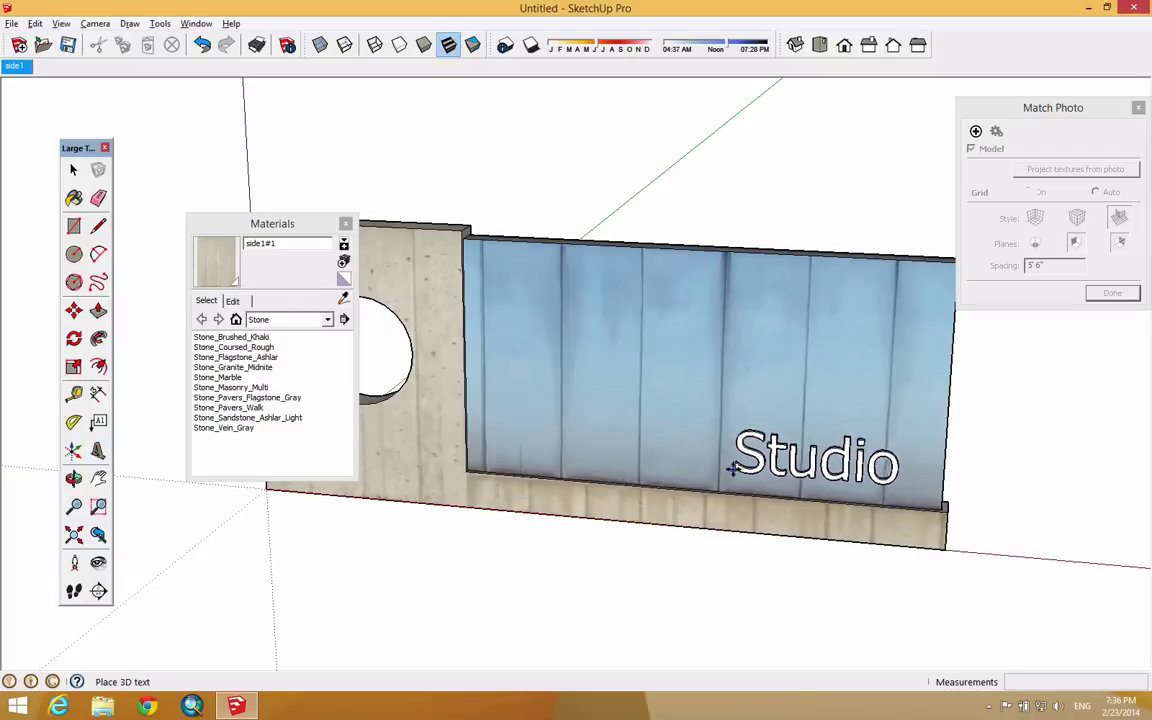
left_click(661, 486)
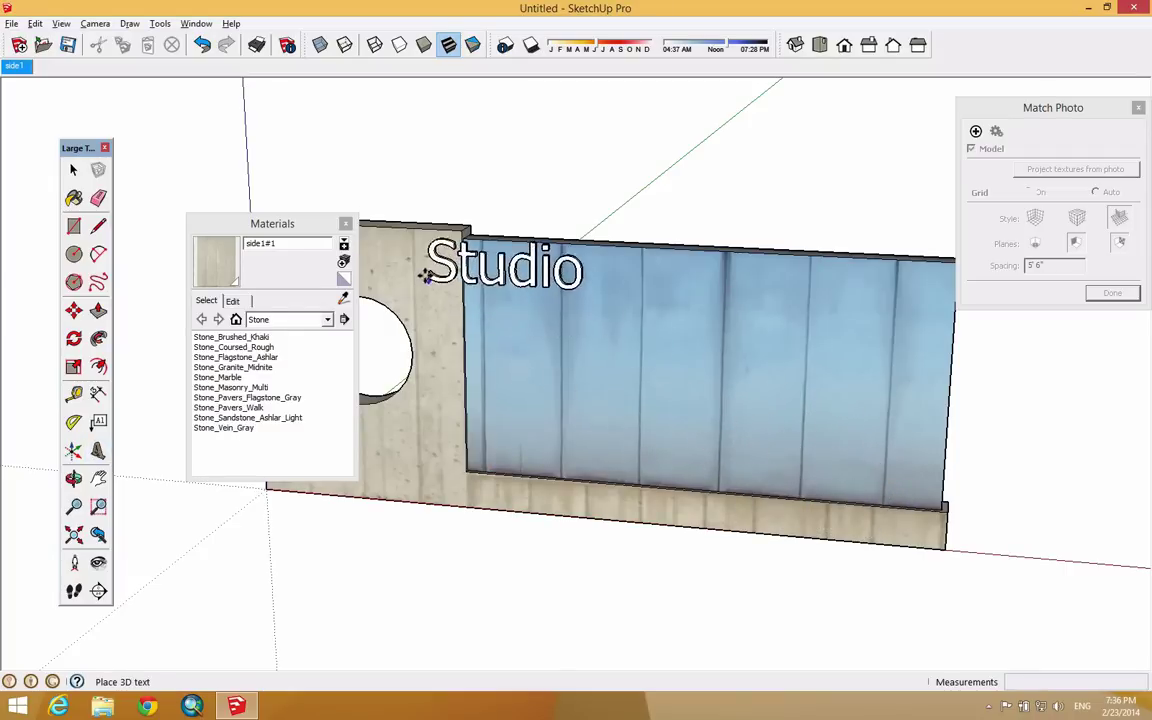
left_click(779, 473)
middle_click_drag(779, 473, 528, 401)
key("m")
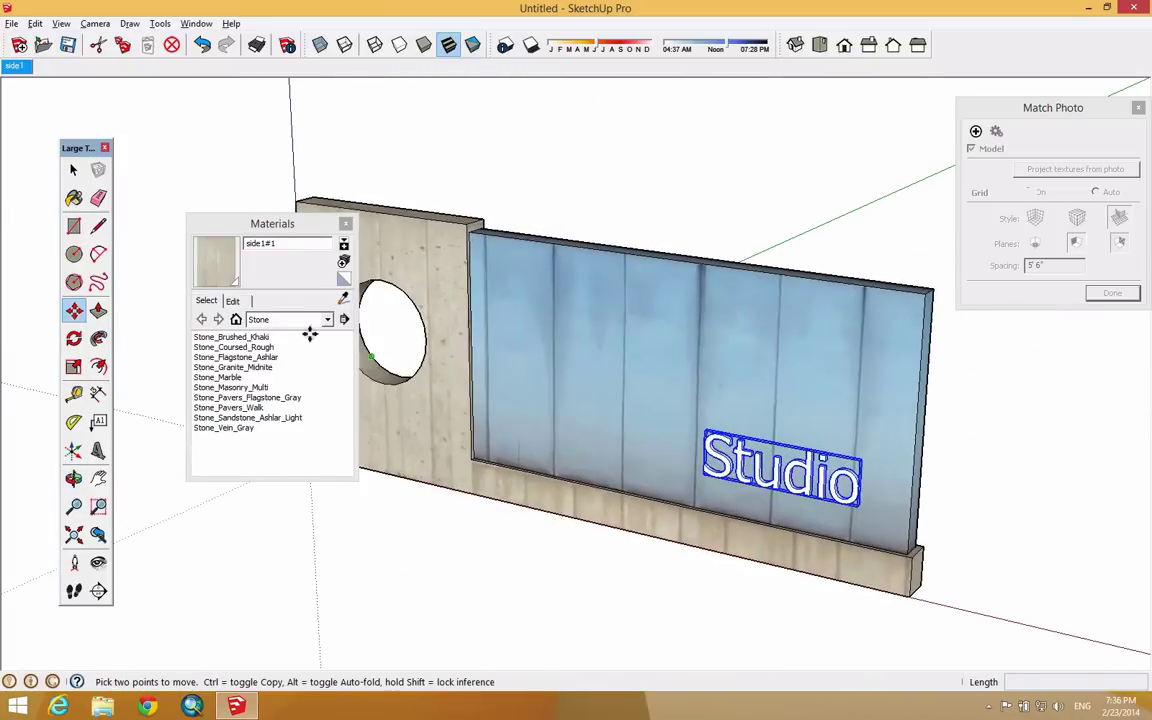
Step: Open the Colors-Named material collection and show its swatches as medium thumbnails
left_click(74, 198)
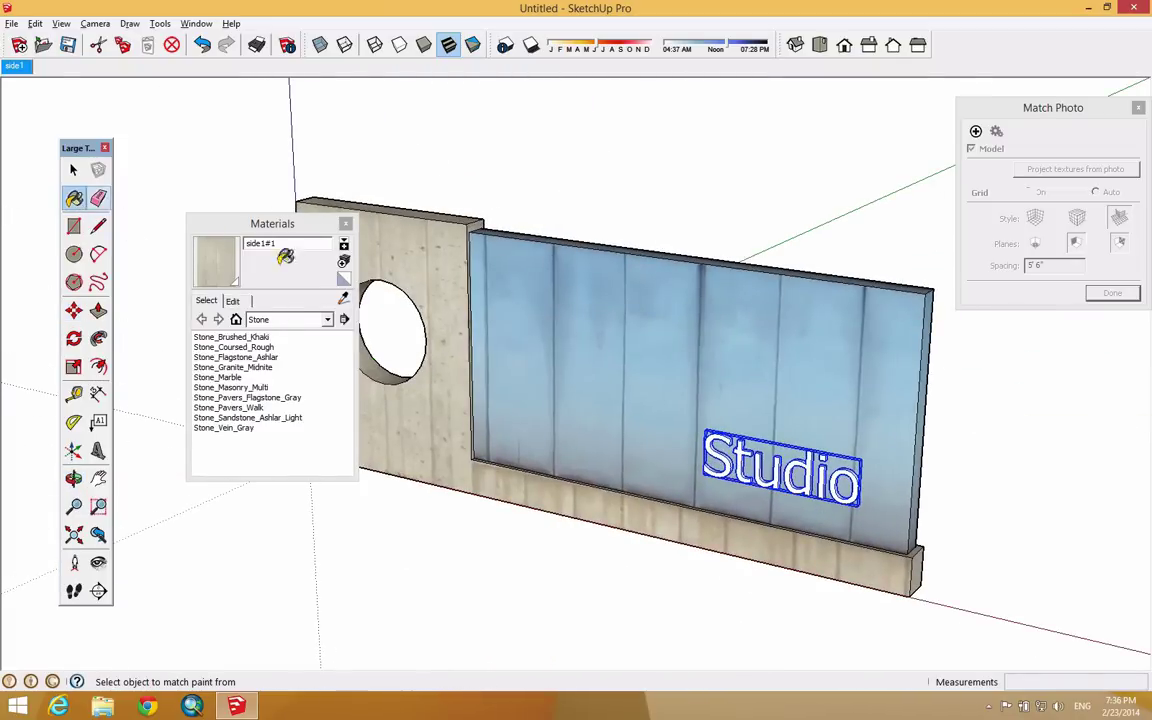
left_click(257, 318)
left_click(280, 329)
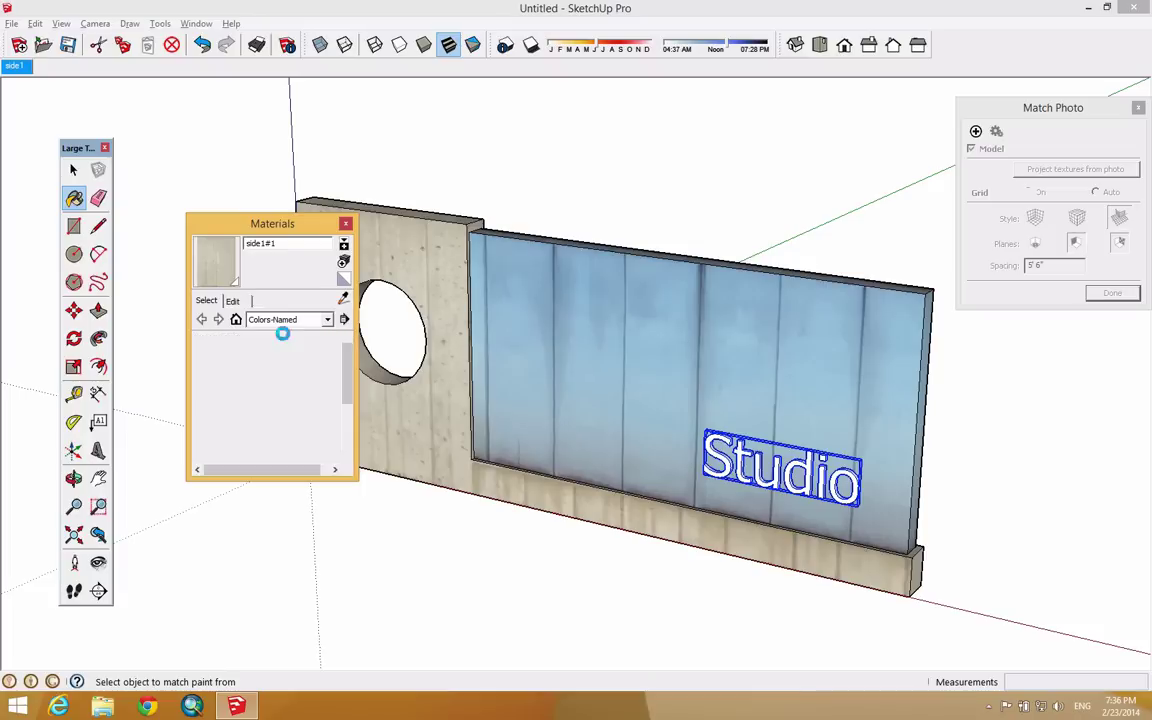
left_click(344, 319)
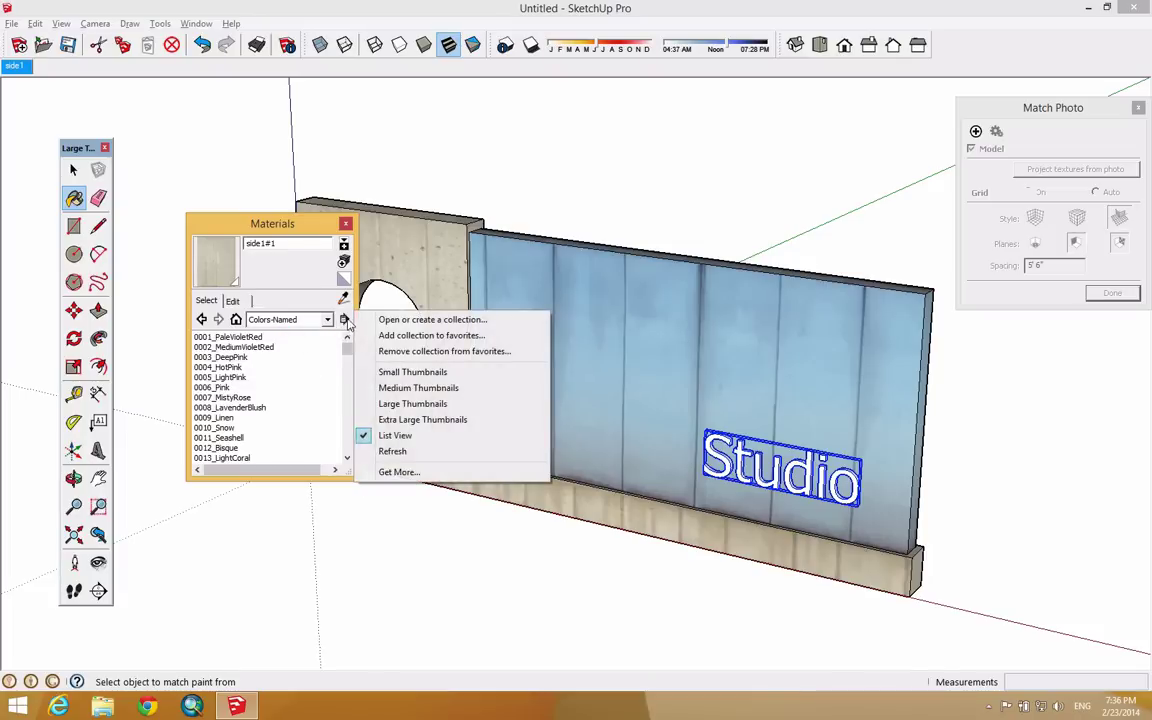
left_click(418, 388)
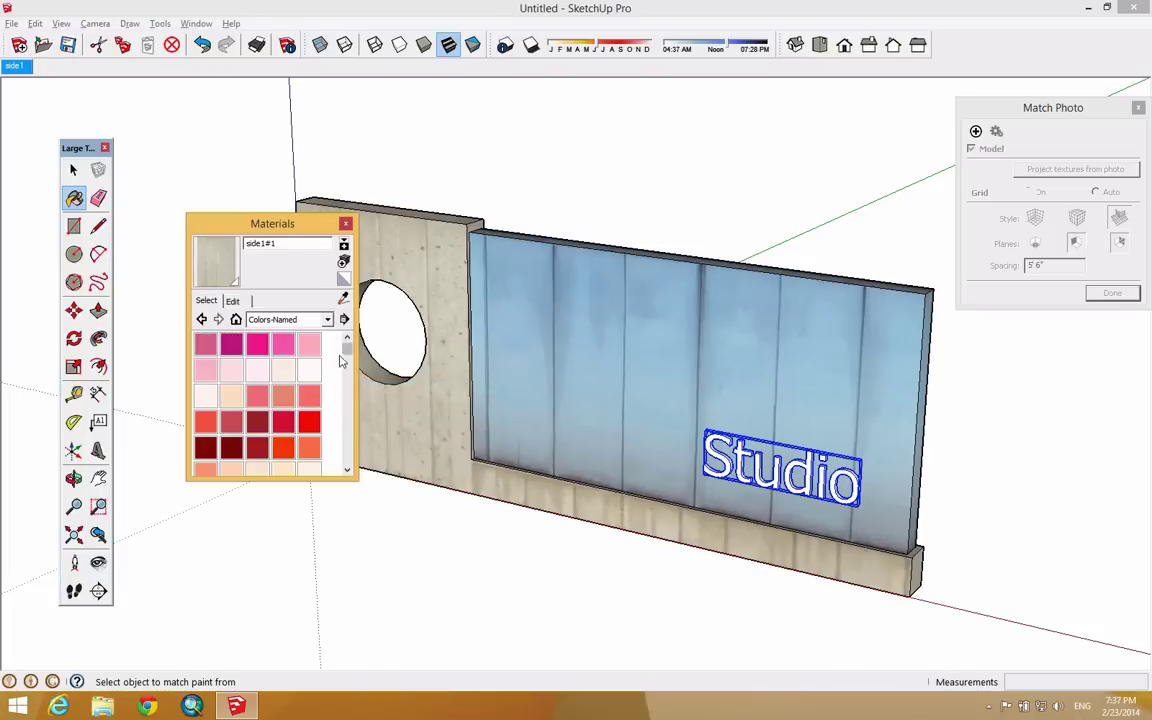
Step: Paint the Studio 3D text with the 0137_Black color and deselect it
scroll(347, 370, "down", 5)
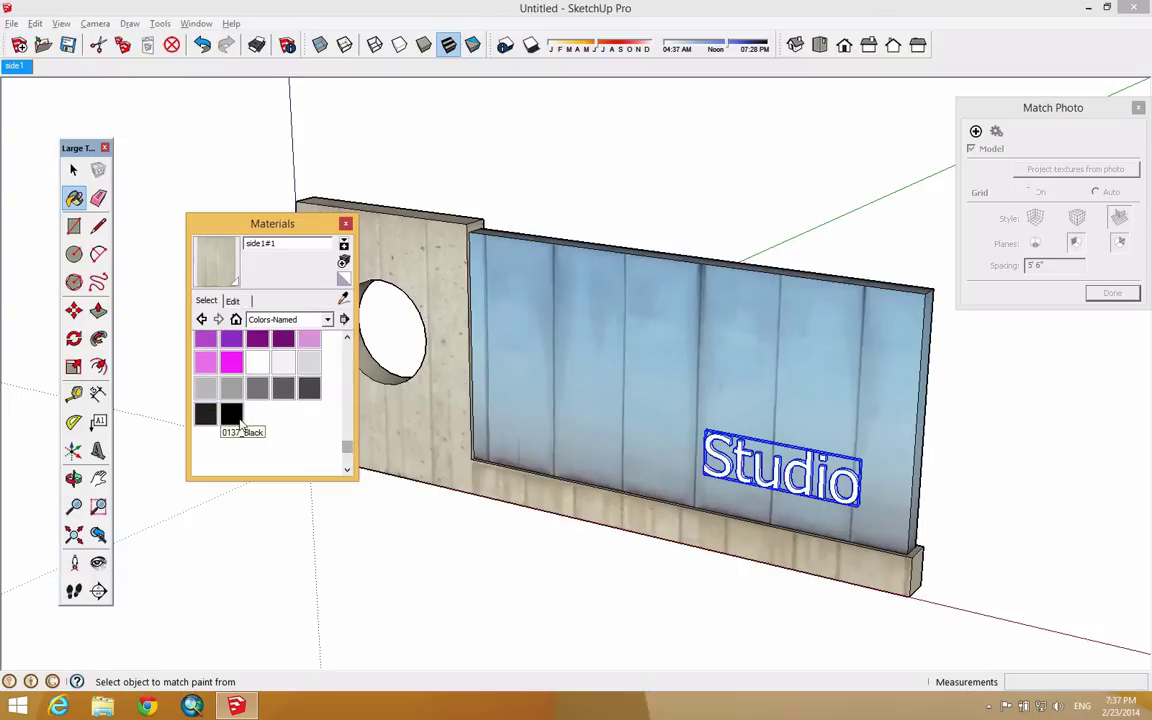
left_click(231, 413)
left_click(710, 445)
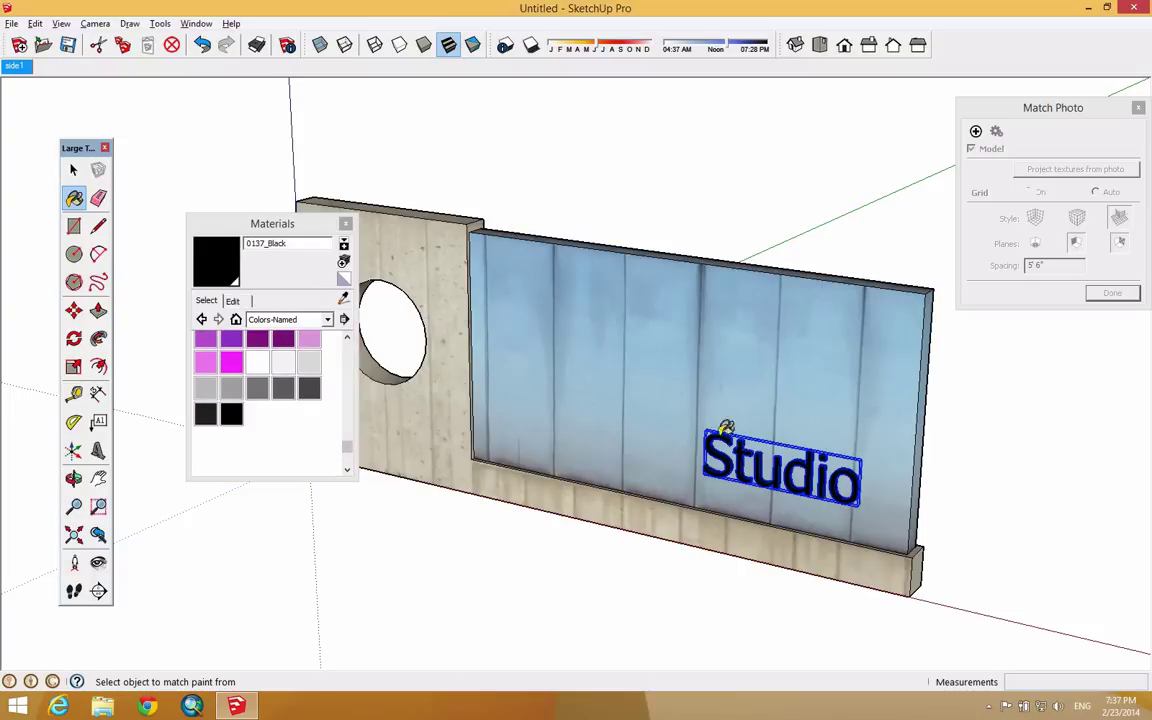
key("space")
left_click(260, 190)
key("o")
left_click_drag(571, 429, 590, 490)
key("space")
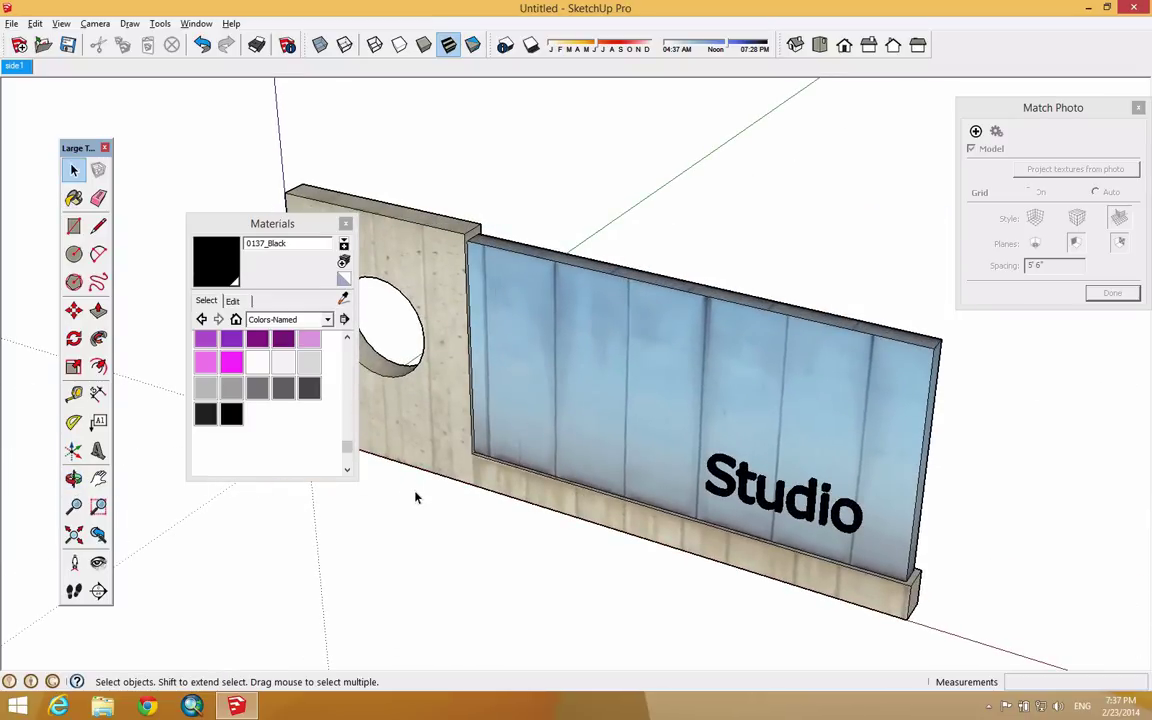
Step: Switch to Finder
key("super+Tab")
key("Tab")
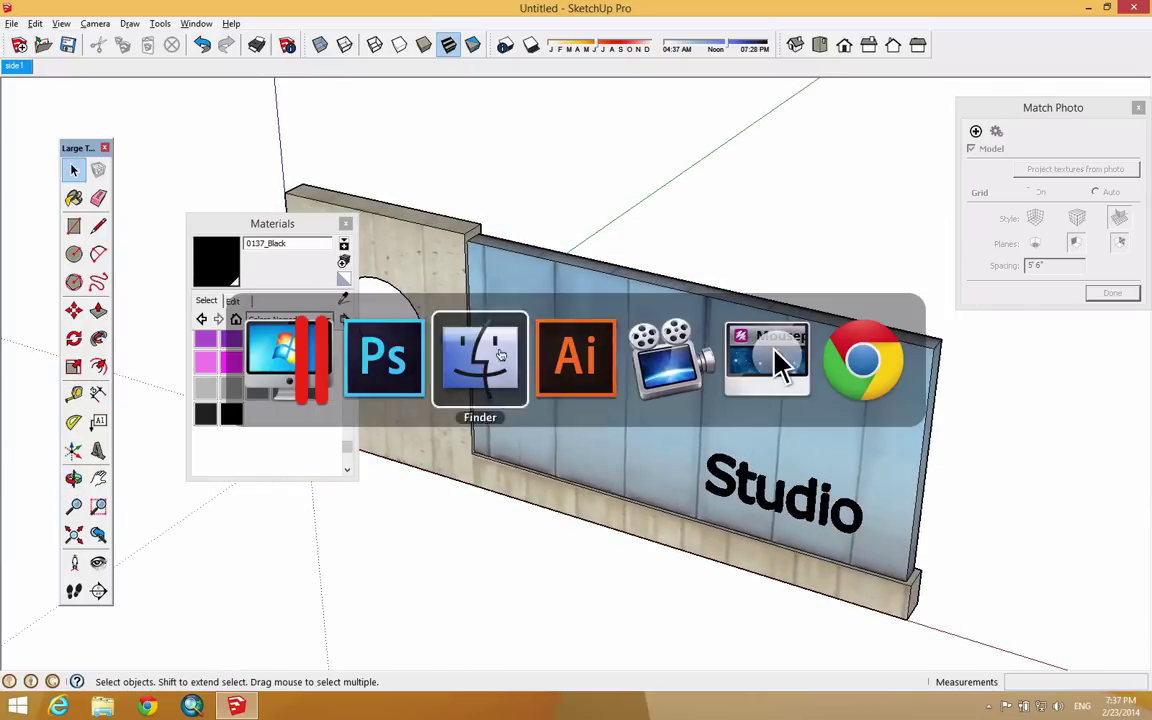
Step: Switch to Illustrator and examine the edges of the signature image up close
left_click(557, 355)
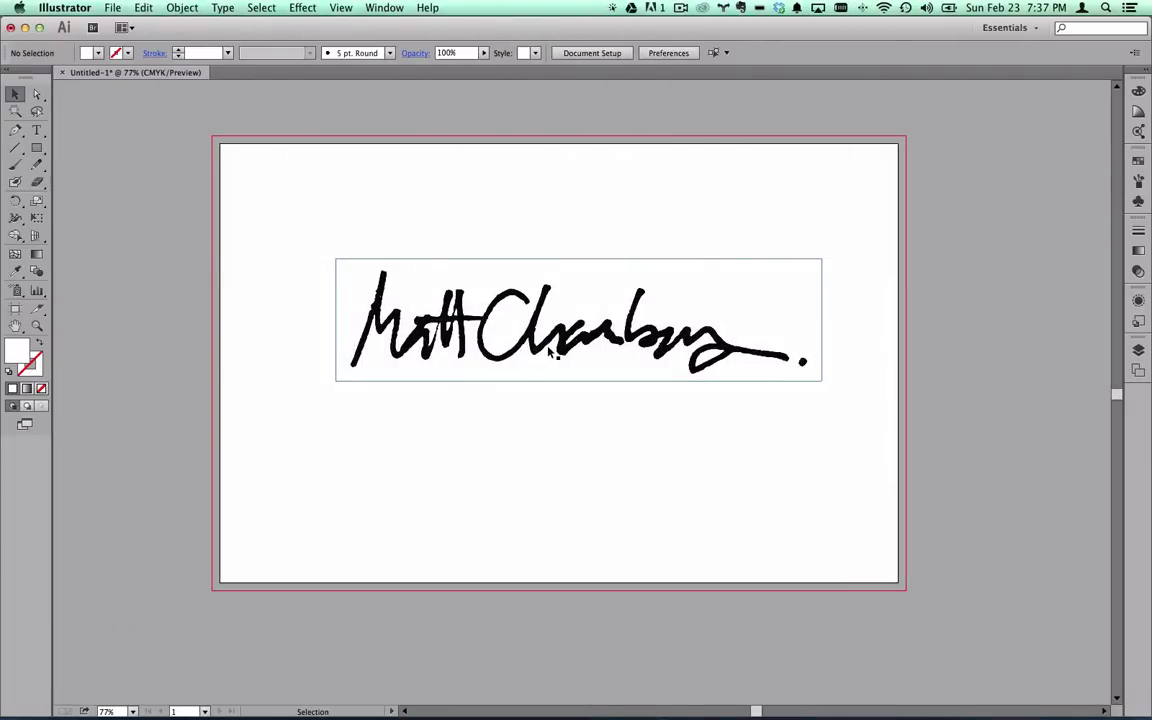
left_click(37, 325)
left_click_drag(597, 264, 386, 388)
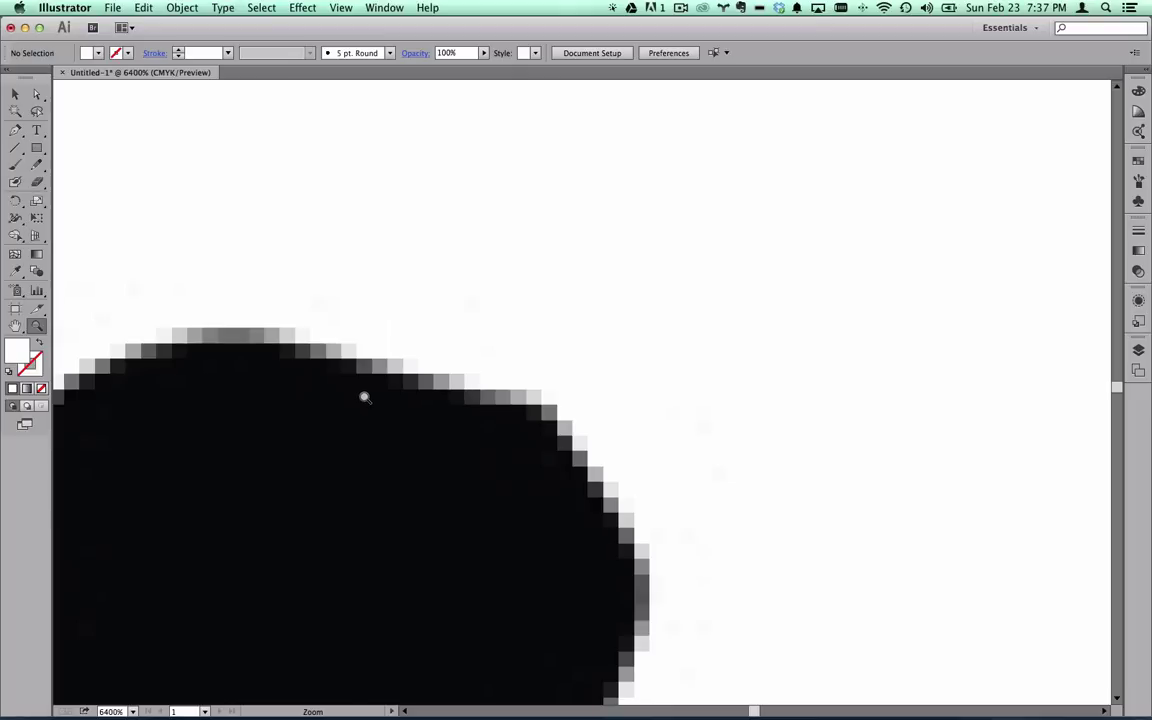
left_click(519, 417, "alt")
left_click(537, 419, "alt")
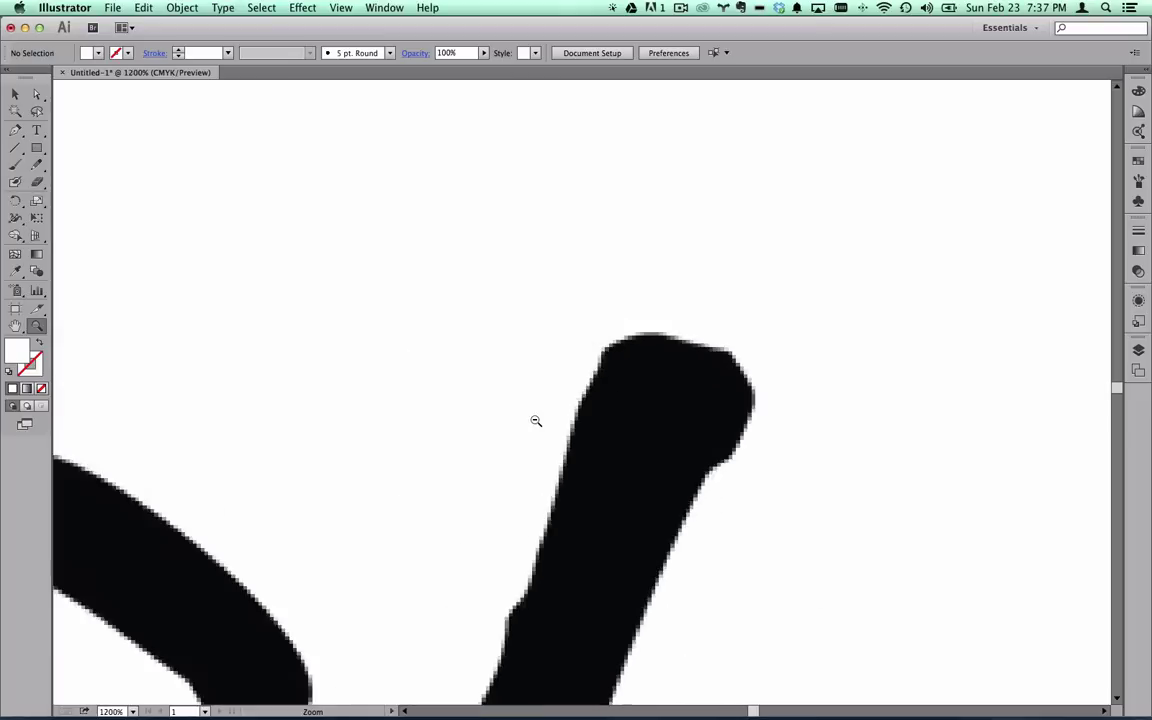
left_click(537, 419, "alt")
left_click(537, 419, "alt")
left_click(537, 419, "alt")
left_click(638, 432, "alt")
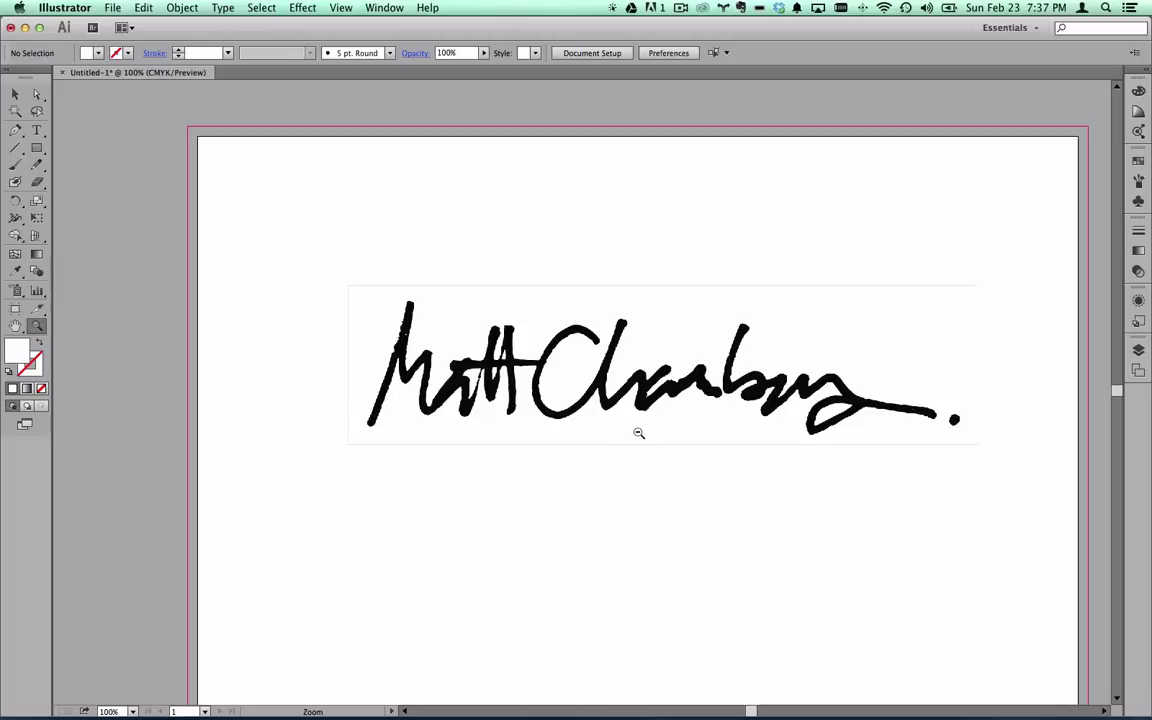
Step: Convert the signature image with Image Trace and expand the tracing into vector paths
left_click(17, 95)
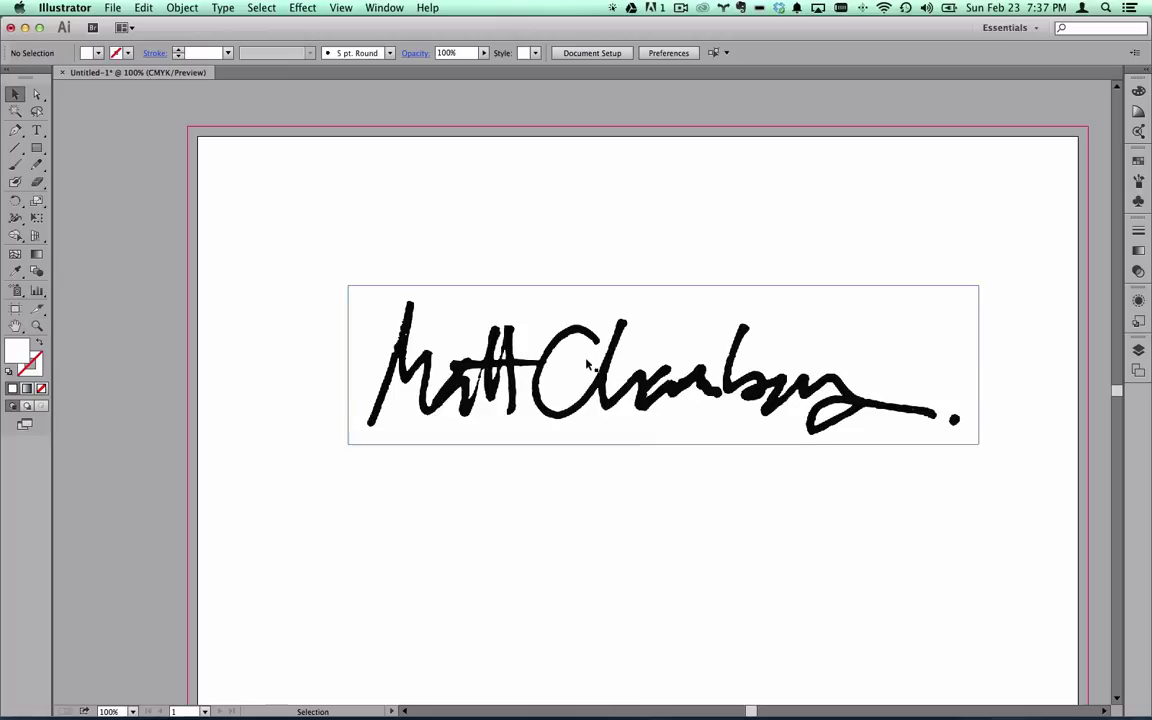
left_click(525, 322)
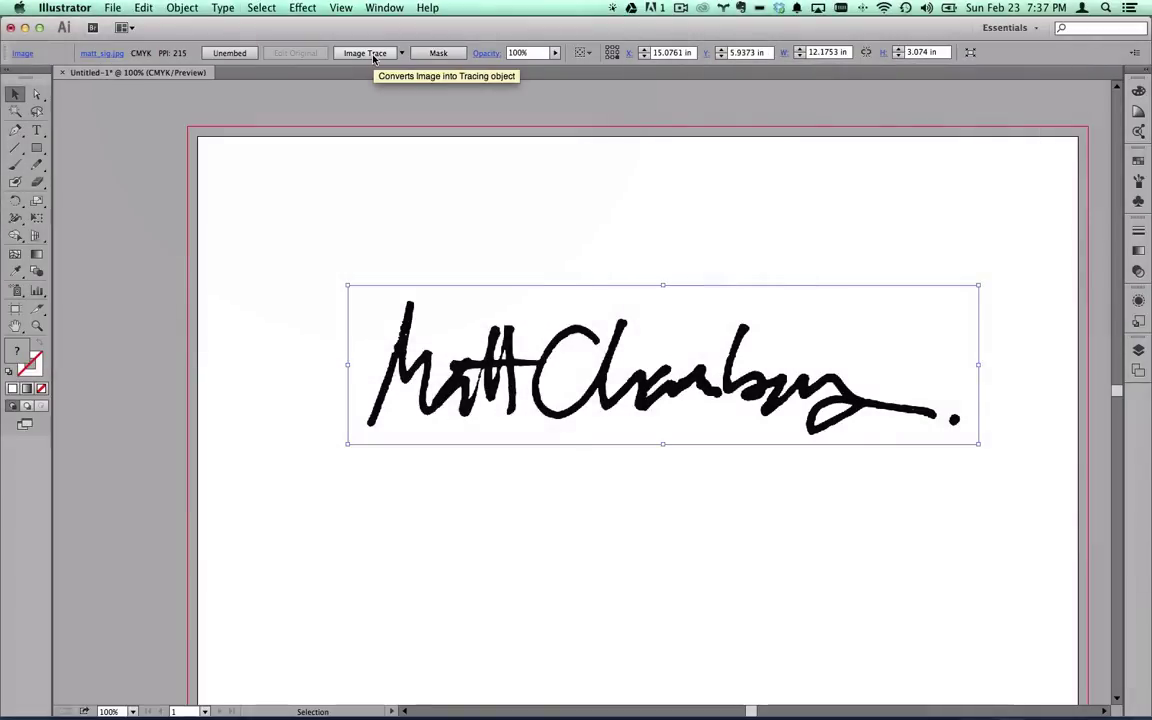
left_click(374, 55)
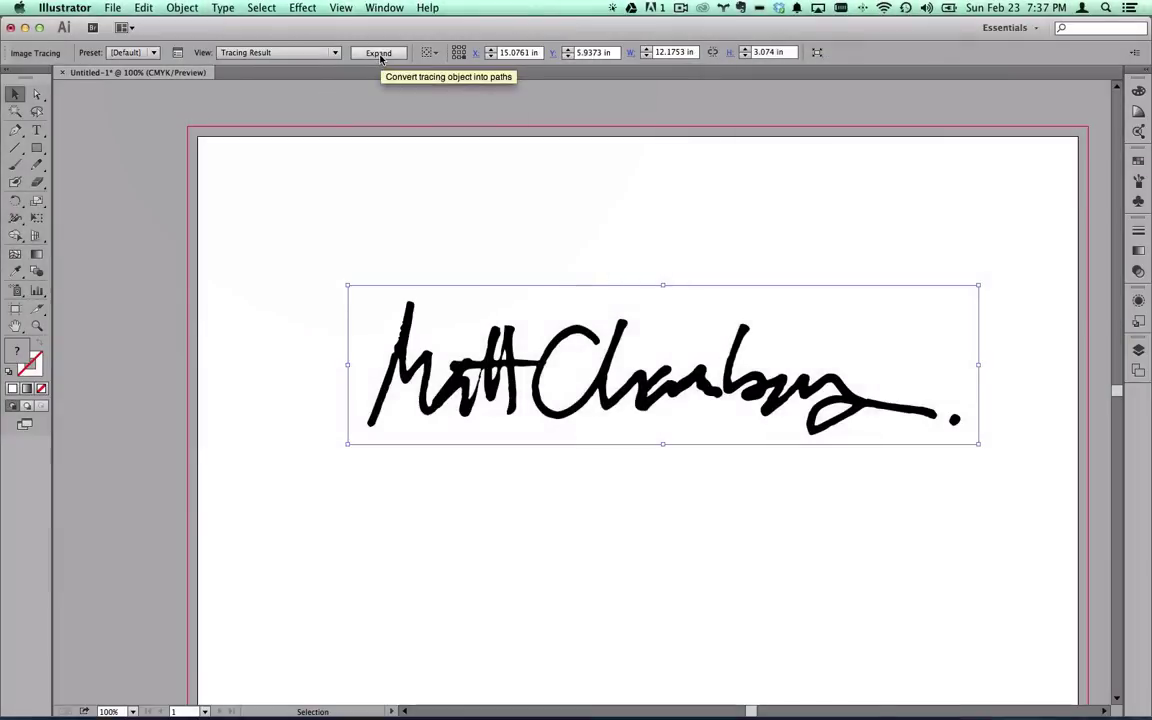
left_click(379, 53)
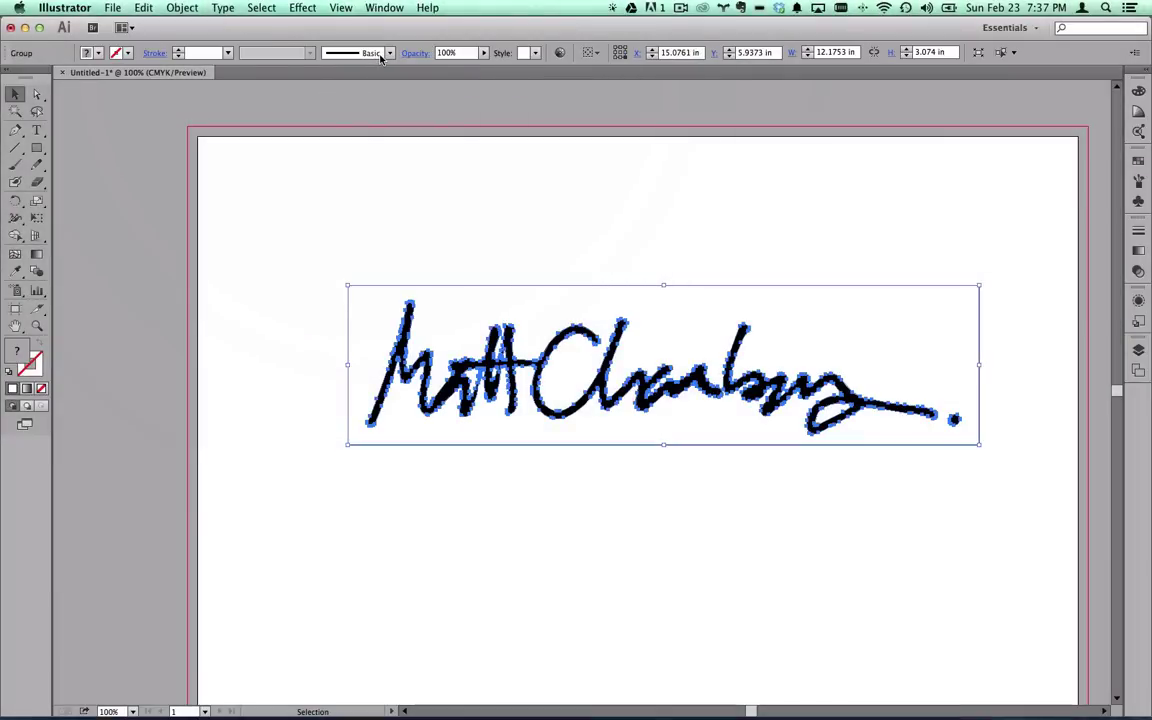
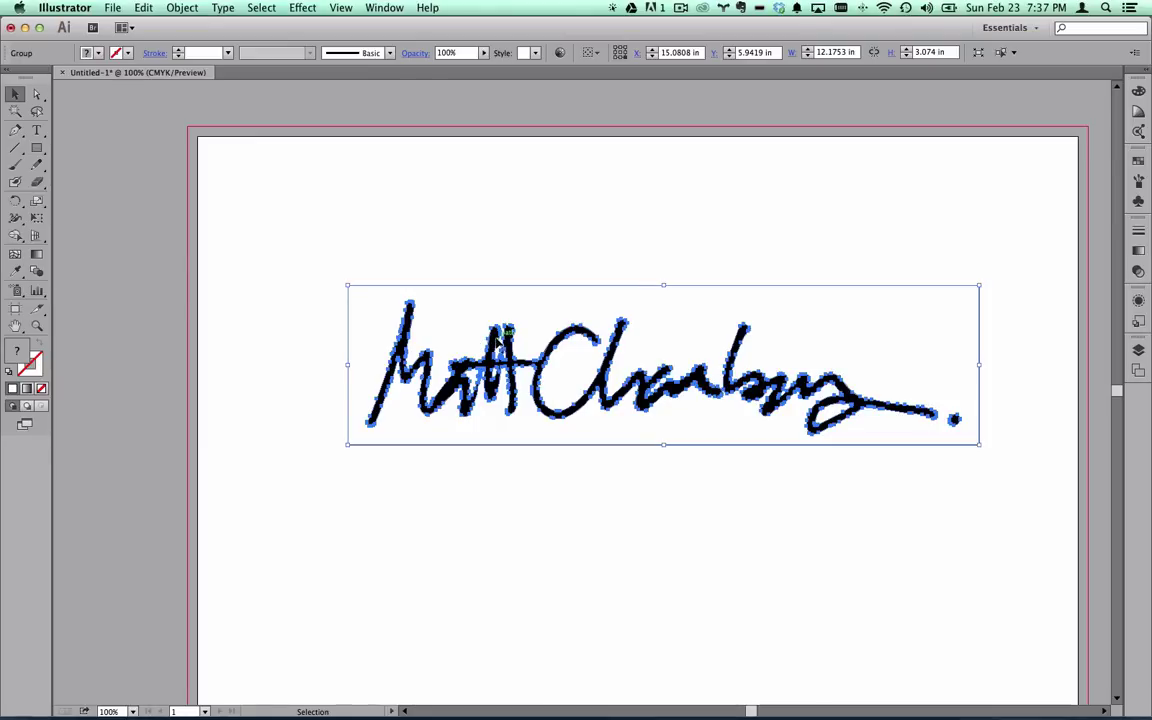
Step: Ungroup the traced signature and delete the white background shape behind it
right_click(497, 343)
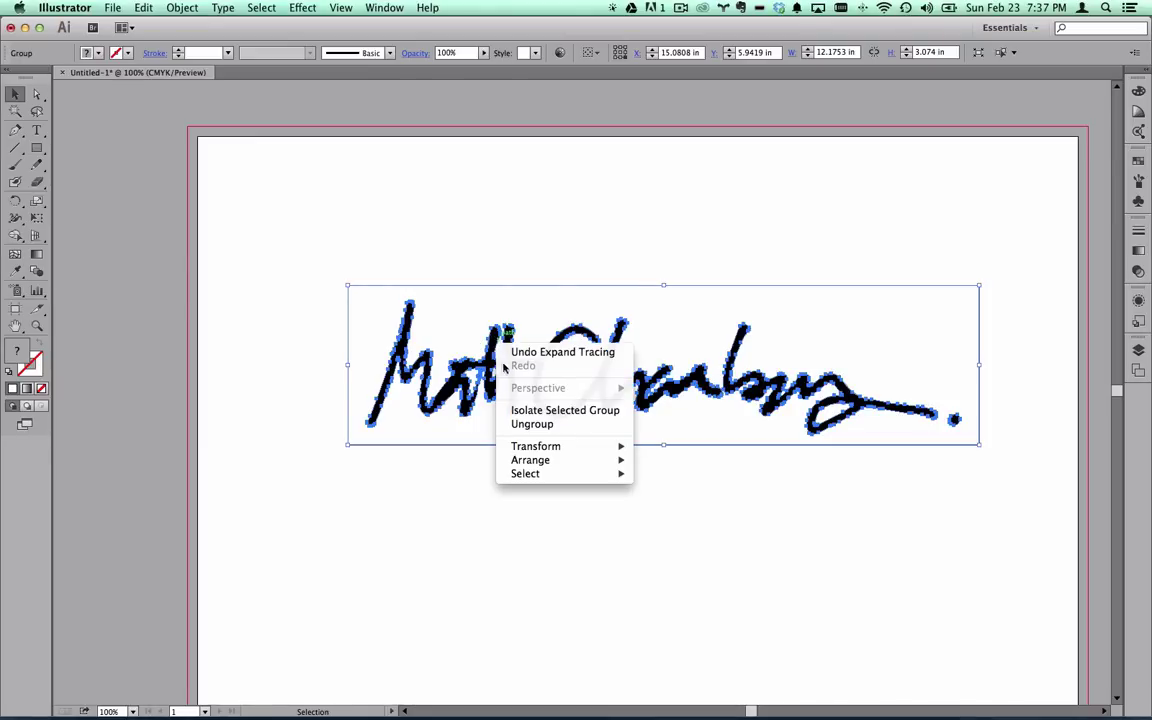
left_click(527, 424)
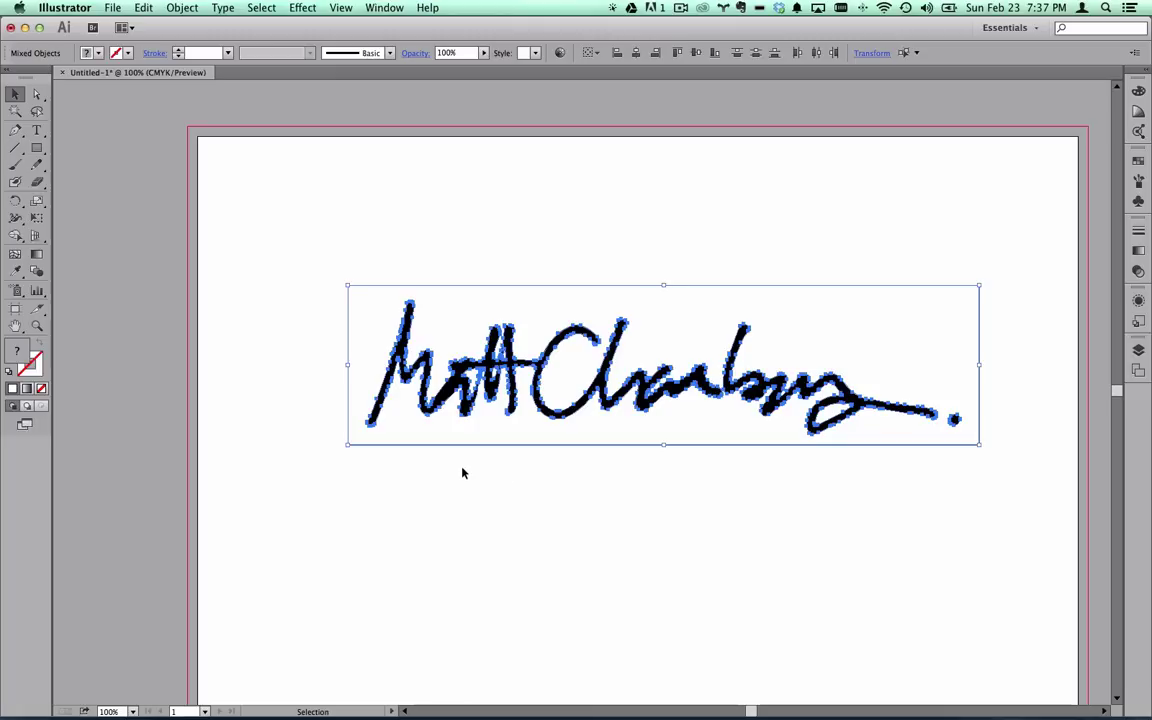
key("a")
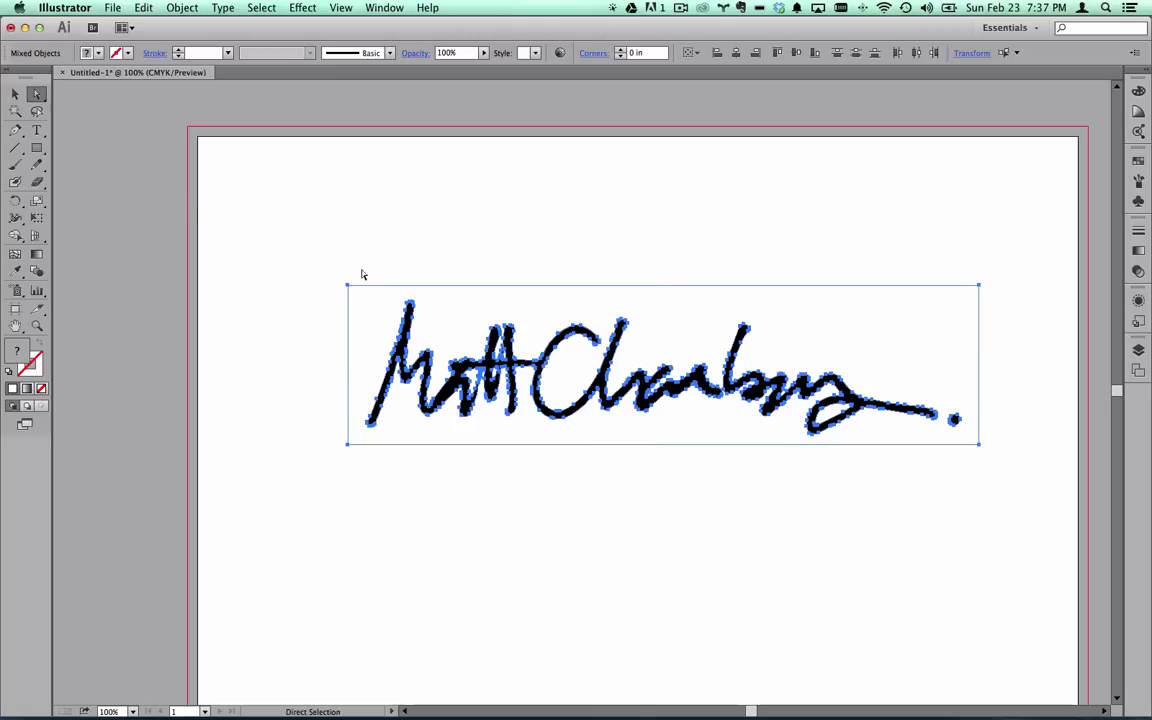
key("v")
key("super+8")
left_click(370, 265)
left_click_drag(370, 265, 320, 312)
left_click(320, 312)
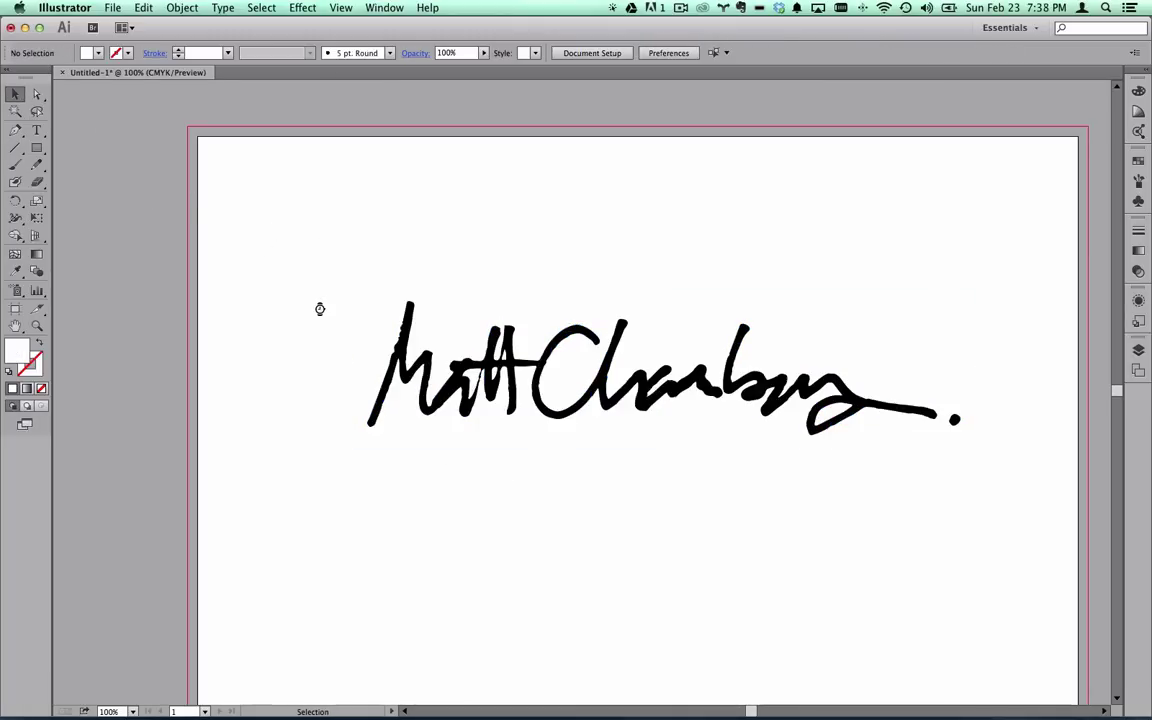
Step: Export only the signature paths to the Downloads folder as an AutoCAD drawing named signature.dwg
mouse_move(998, 470)
left_mouse_down()
mouse_move(884, 375)
mouse_move(291, 290)
left_mouse_up()
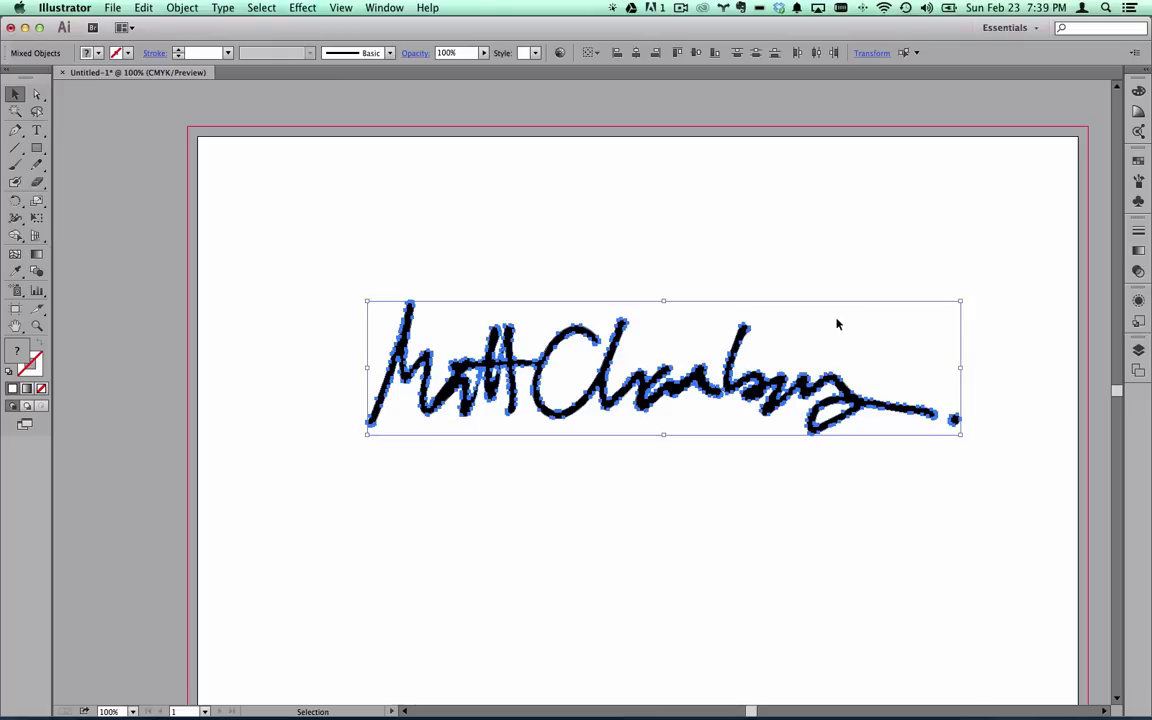
left_click(113, 7)
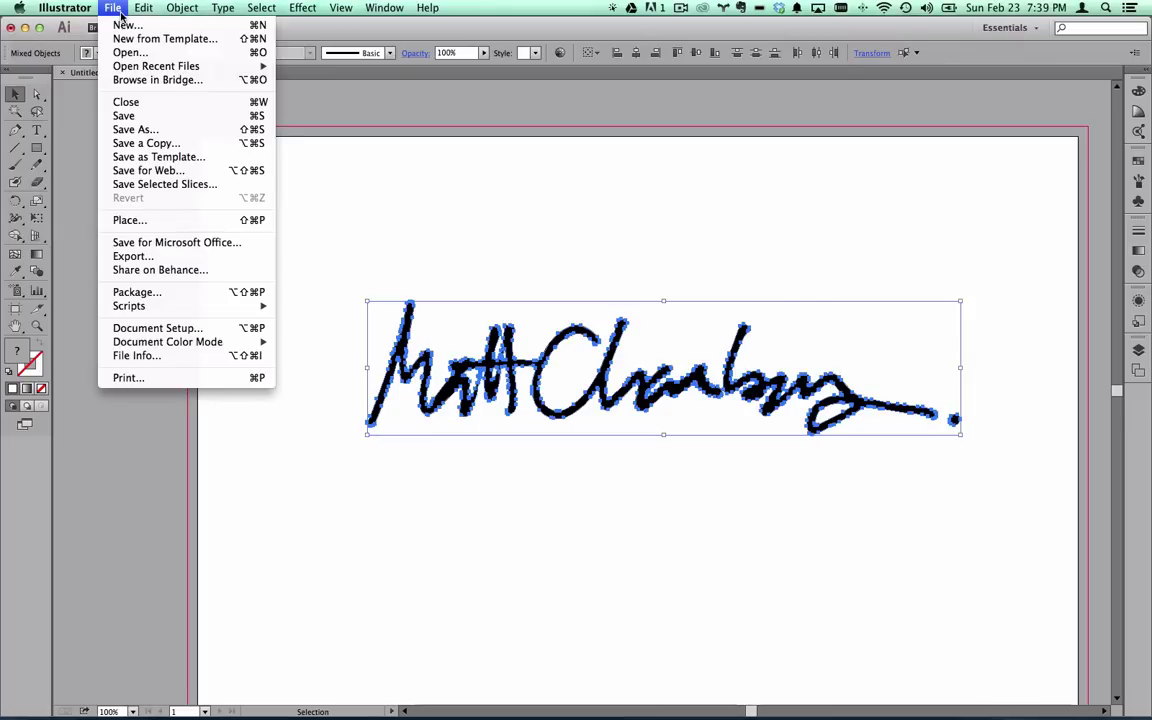
left_click(170, 255)
type("signature.dwg")
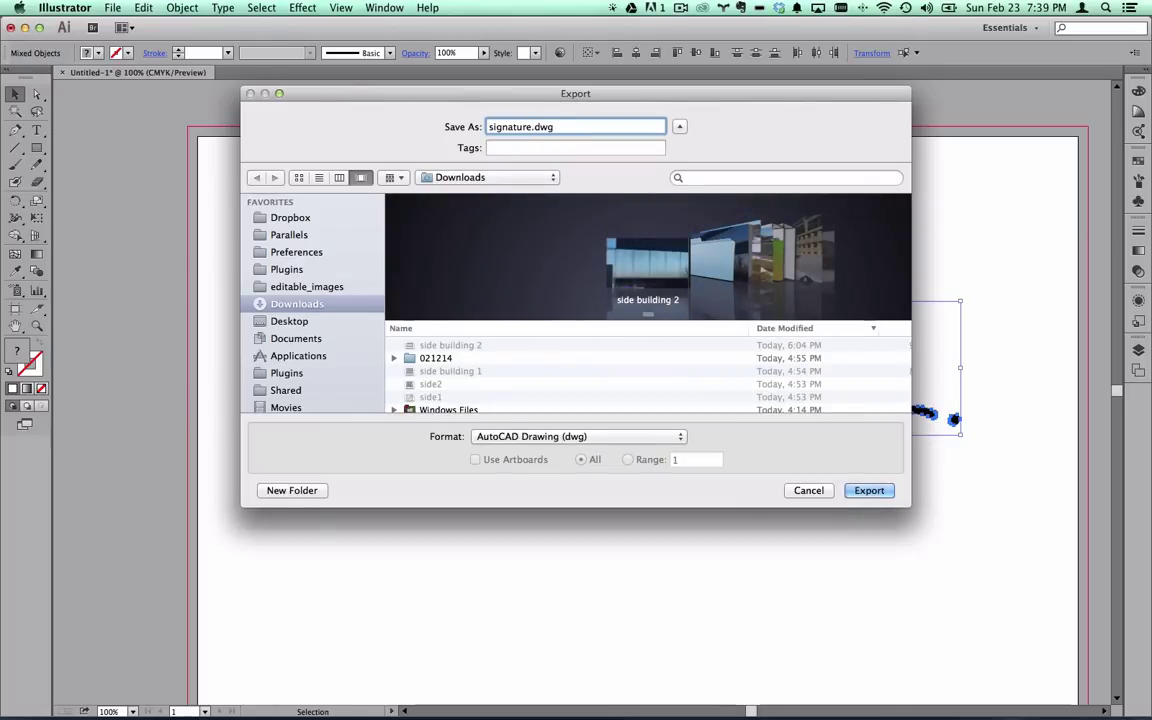
left_click(541, 437)
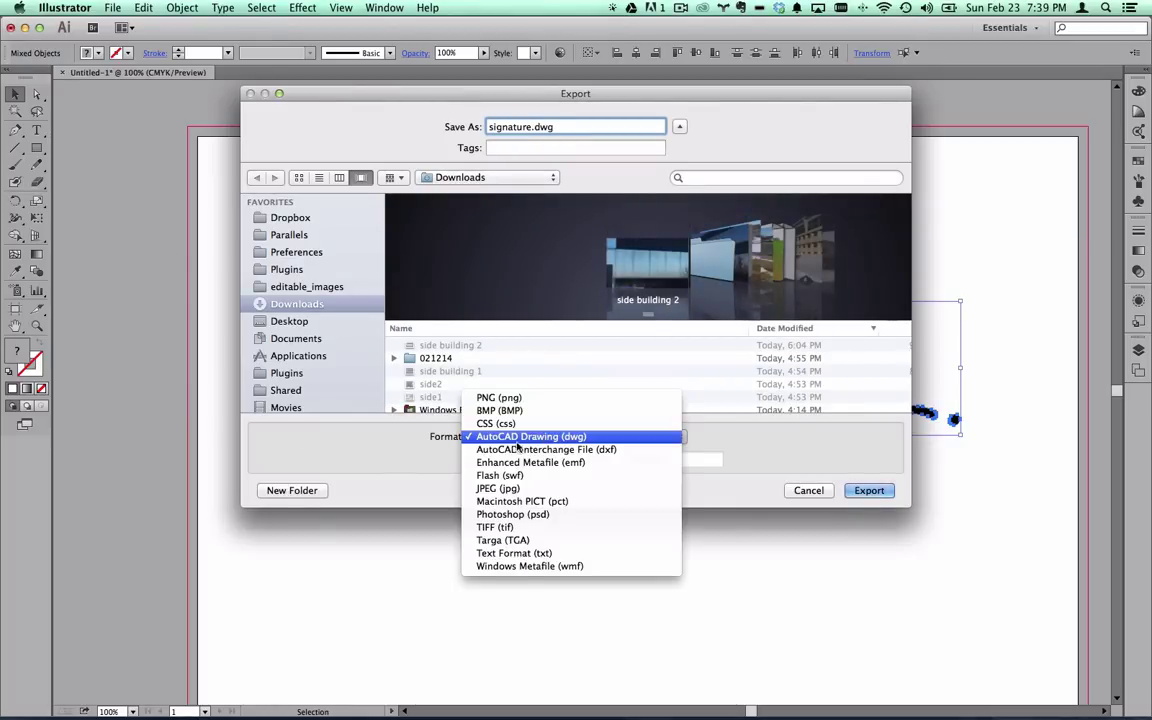
left_click(560, 438)
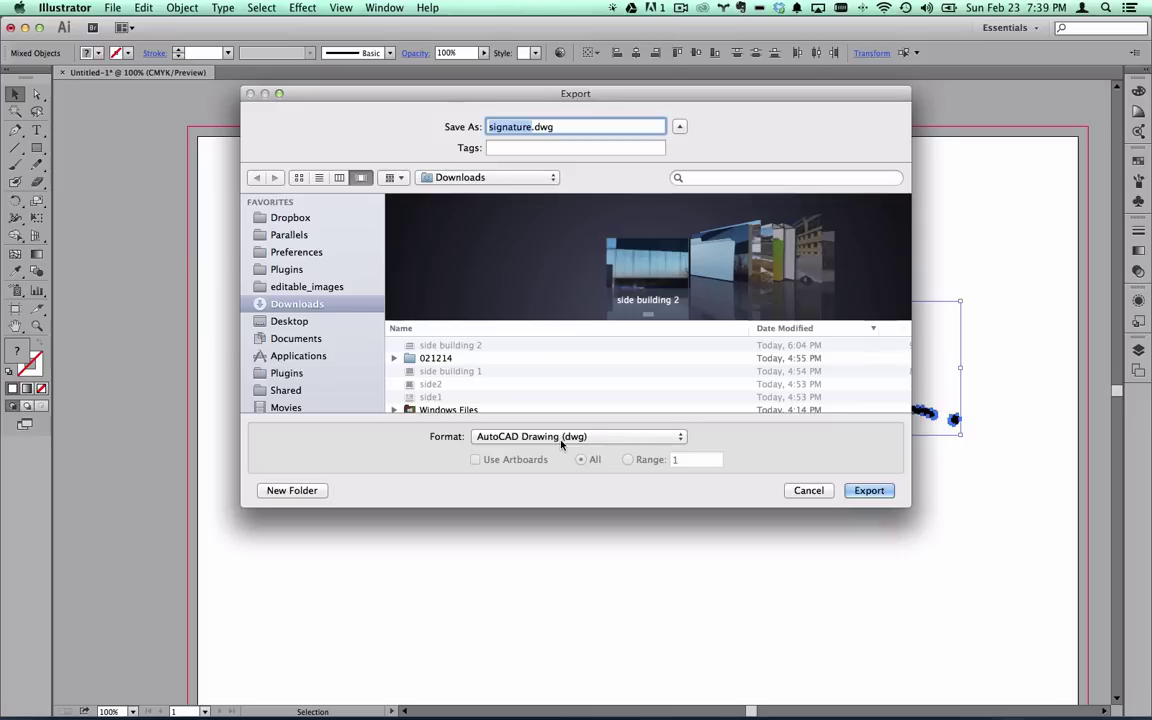
left_click(889, 493)
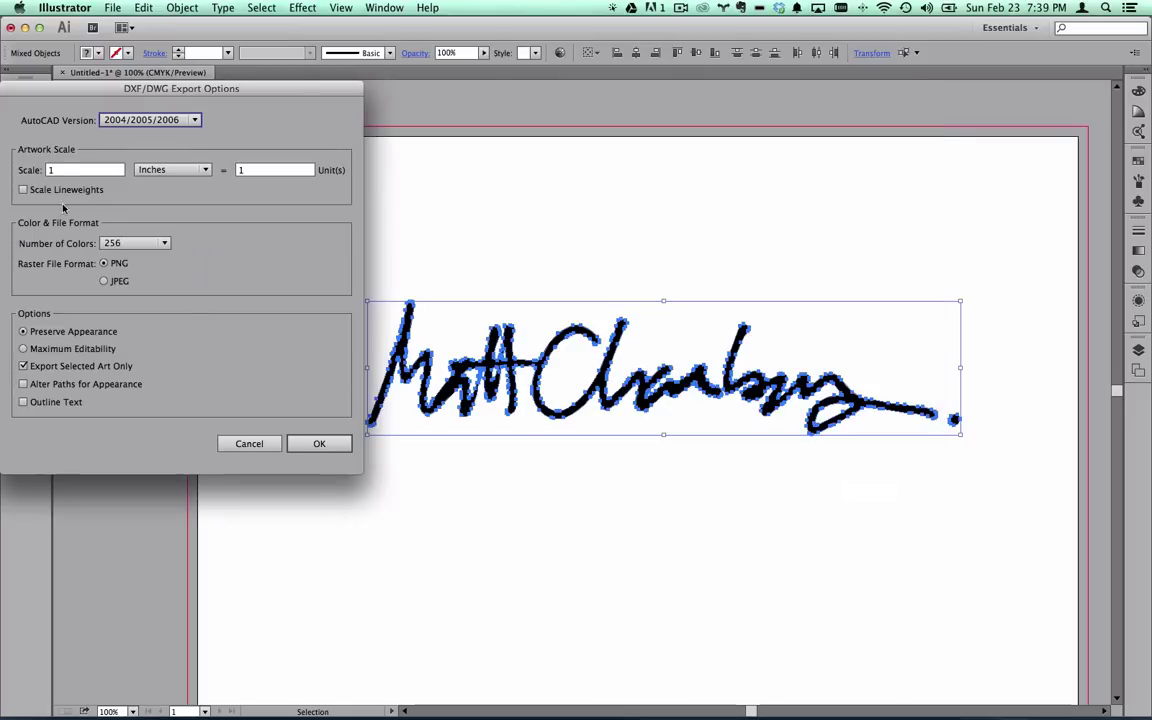
left_click(306, 441)
key("a")
Step: Switch to SketchUp, import the AutoCAD file signature.dwg, and place it on the ground in front of the wall
key("super+Tab")
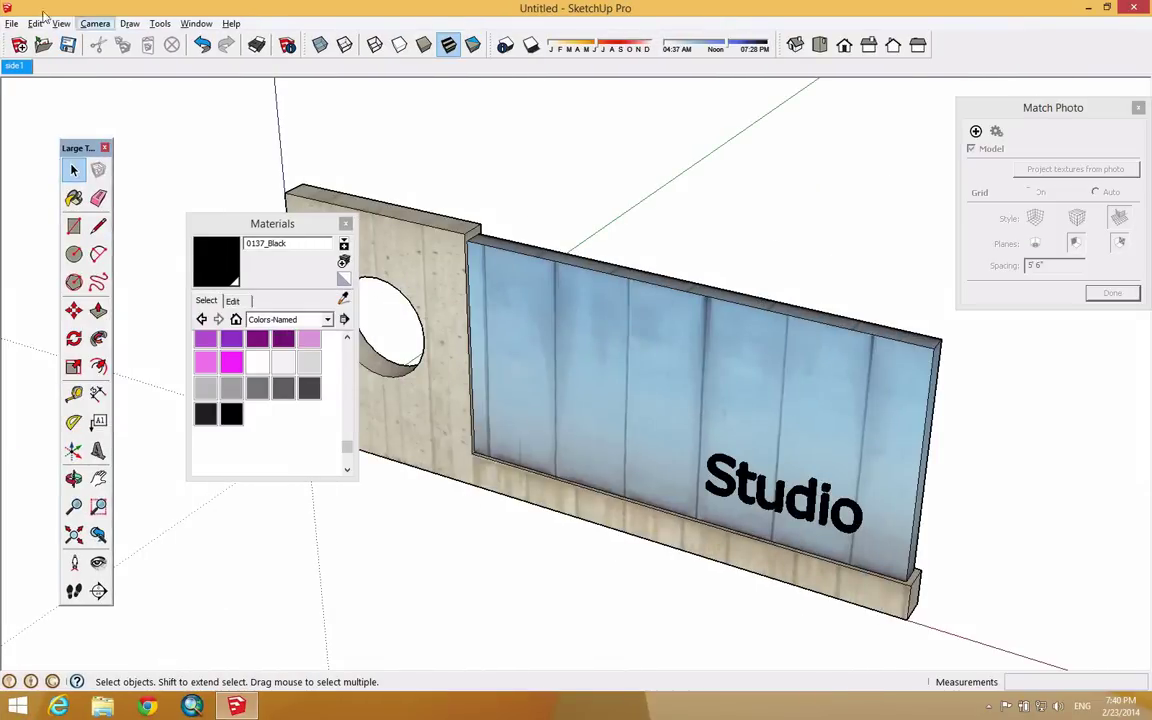
left_click(14, 24)
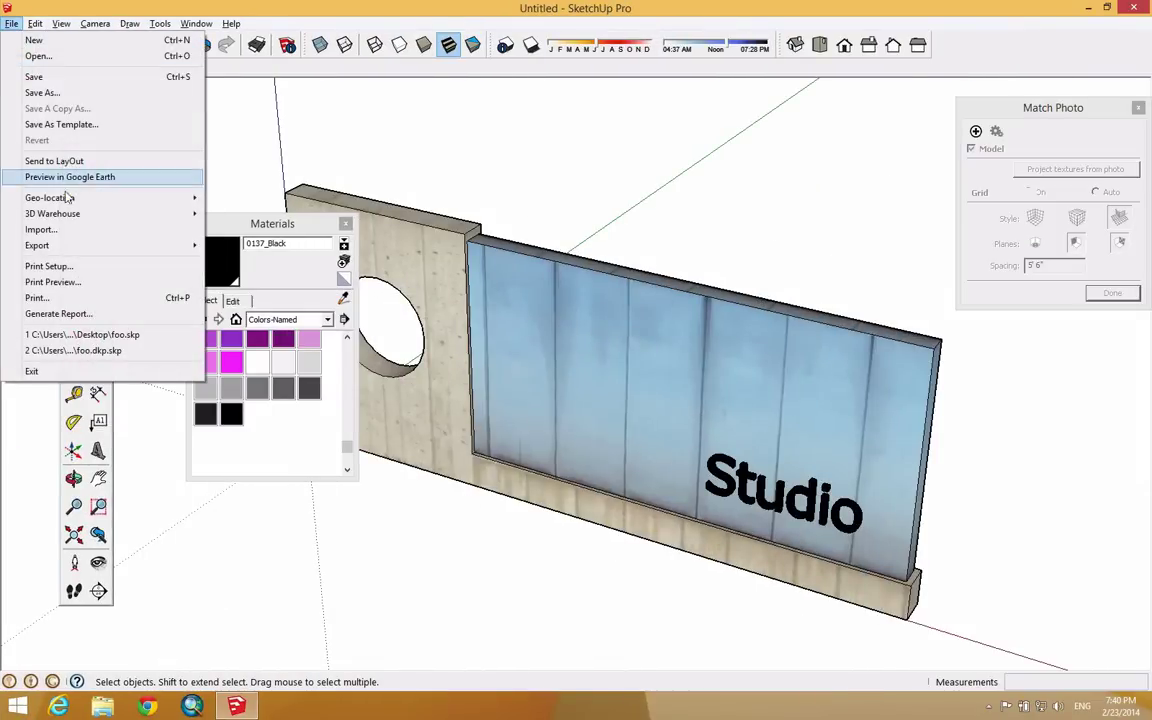
left_click(42, 229)
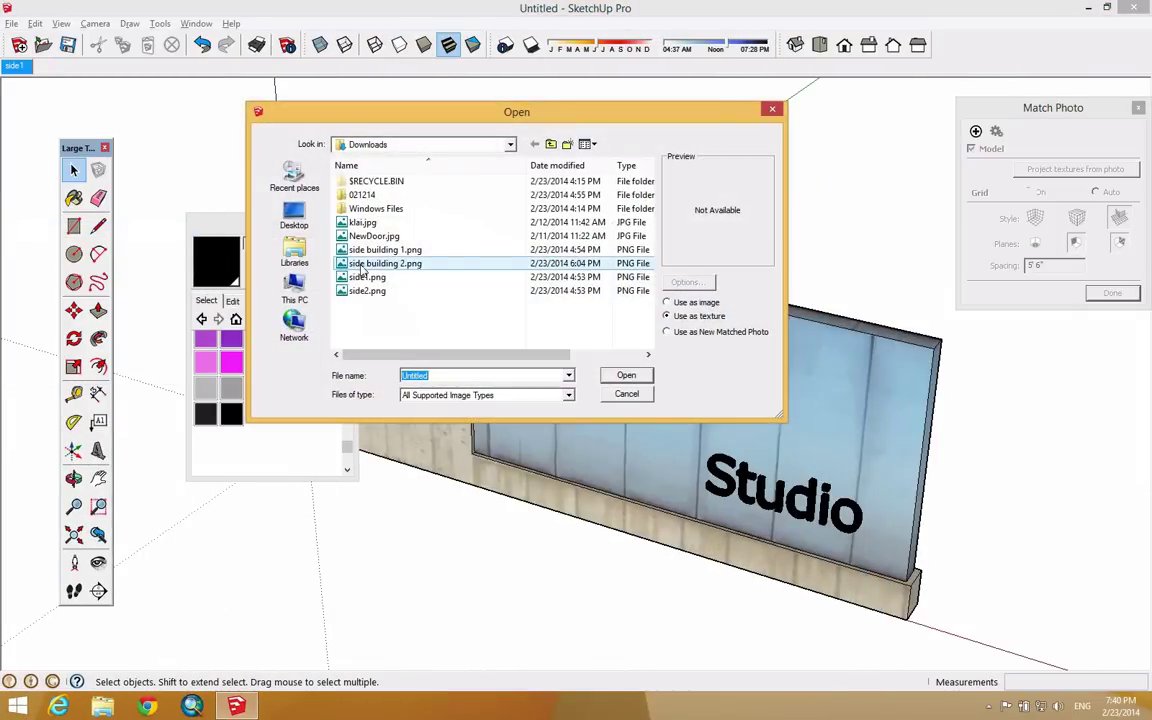
left_click(571, 399)
left_click(510, 419)
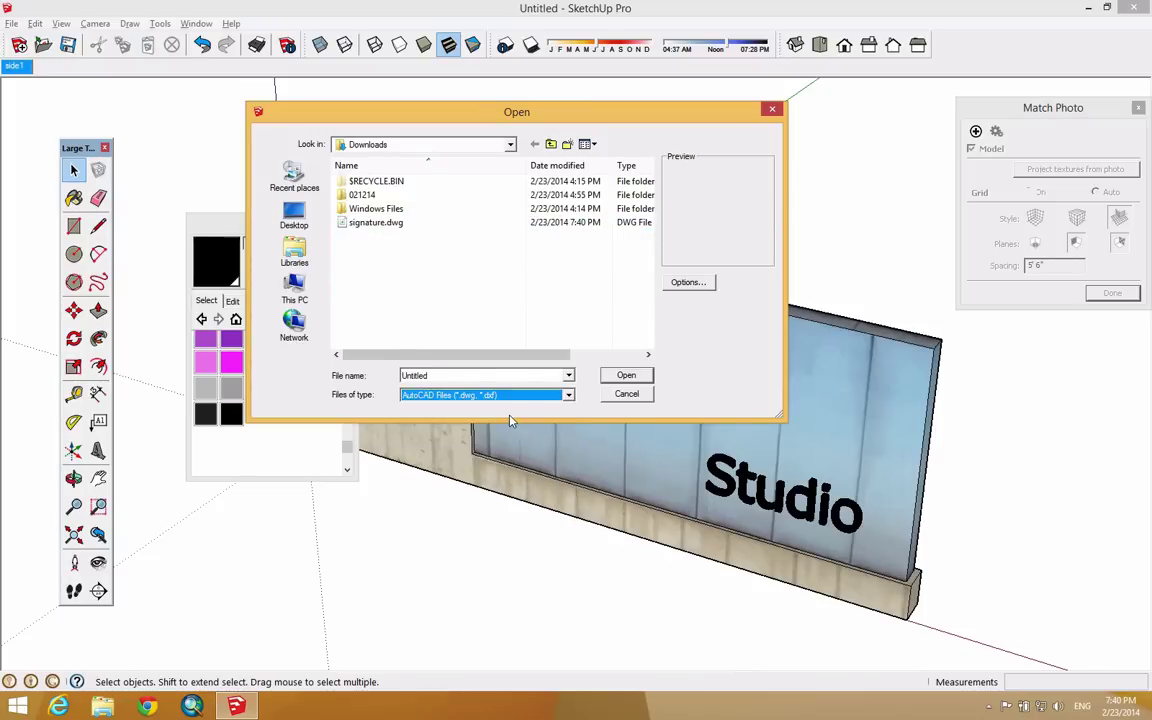
left_click(376, 222)
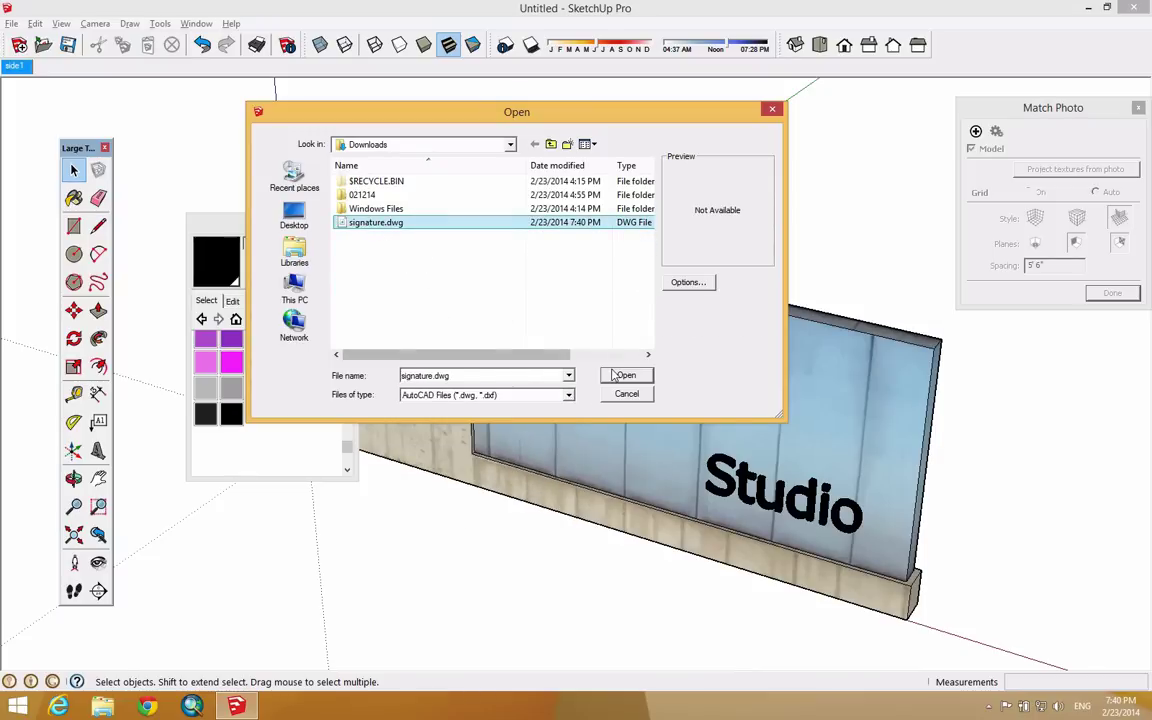
left_click(614, 375)
left_click(651, 459)
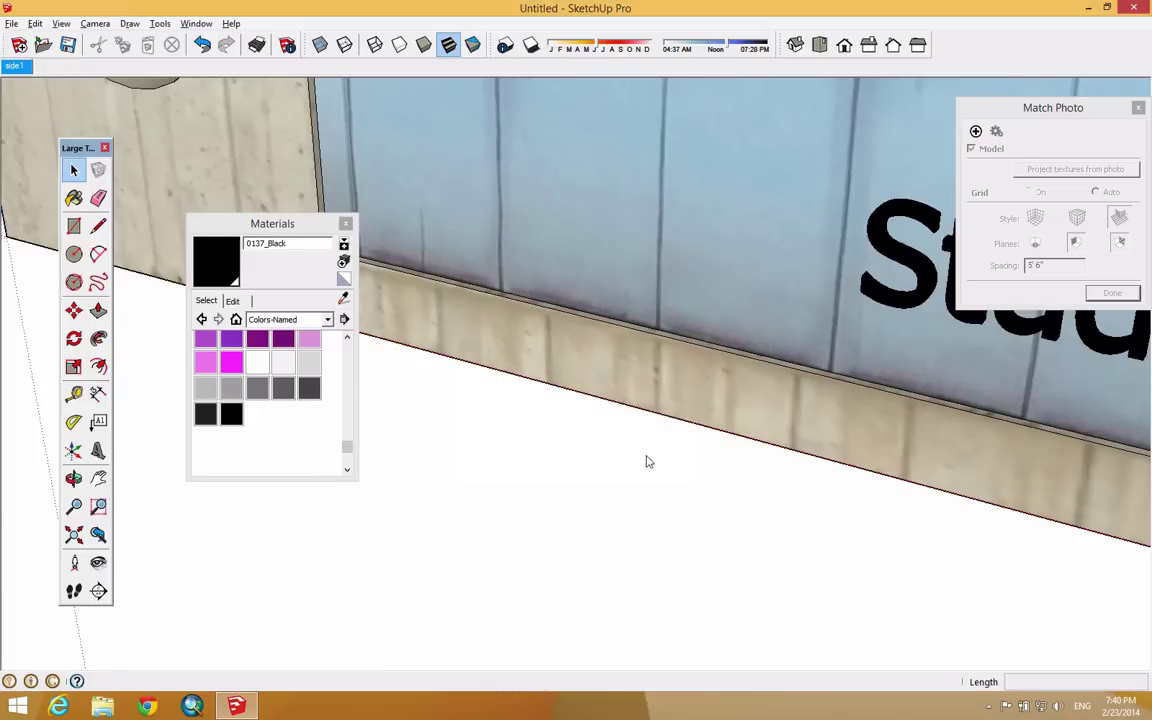
scroll(625, 420, "down", 3)
scroll(627, 381, "down", 5)
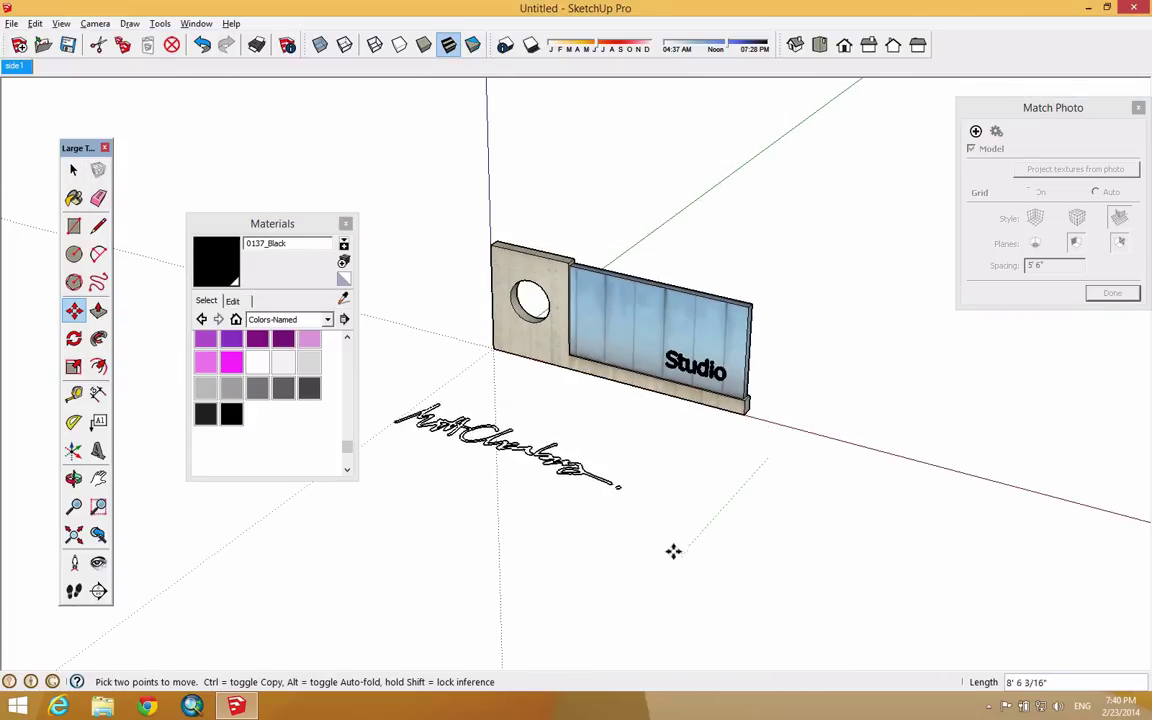
Step: Open the imported signature for editing and draw a rectangle of about 15' 3 7/8" by 6' 2" around it
mouse_move(614, 541)
middle_mouse_down()
mouse_move(540, 535)
mouse_move(686, 586)
middle_mouse_up()
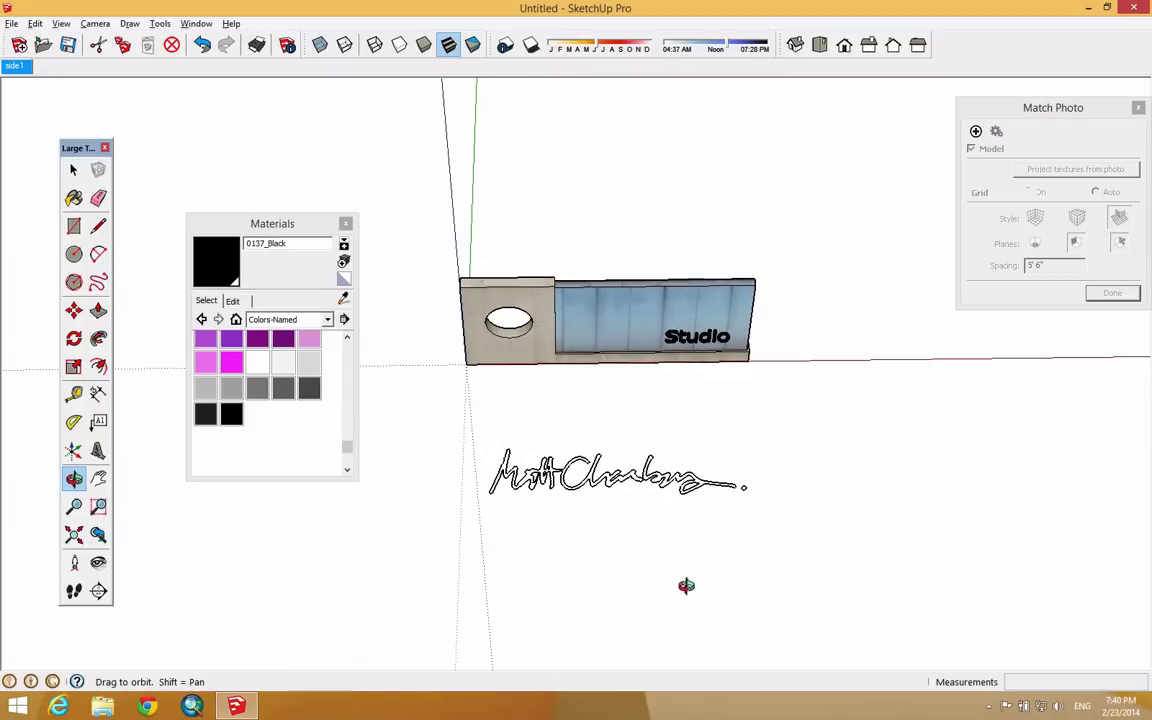
scroll(627, 521, "up", 1)
left_click(73, 170)
double_click(522, 458)
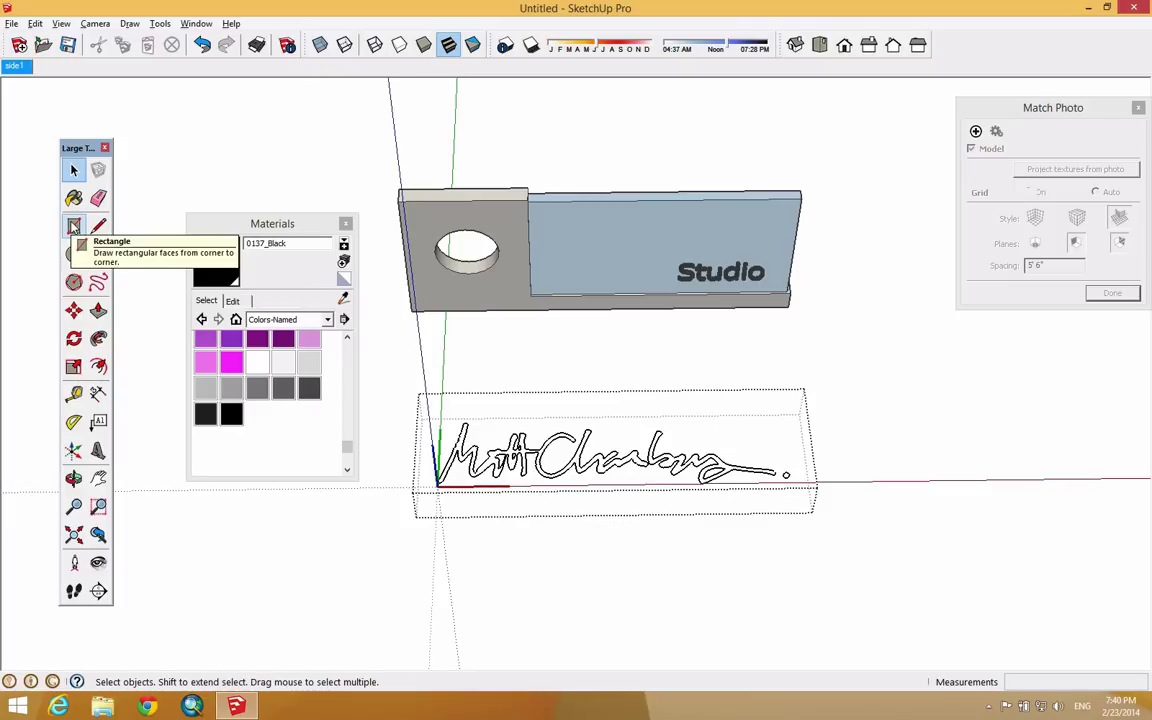
left_click(74, 226)
left_click(405, 389)
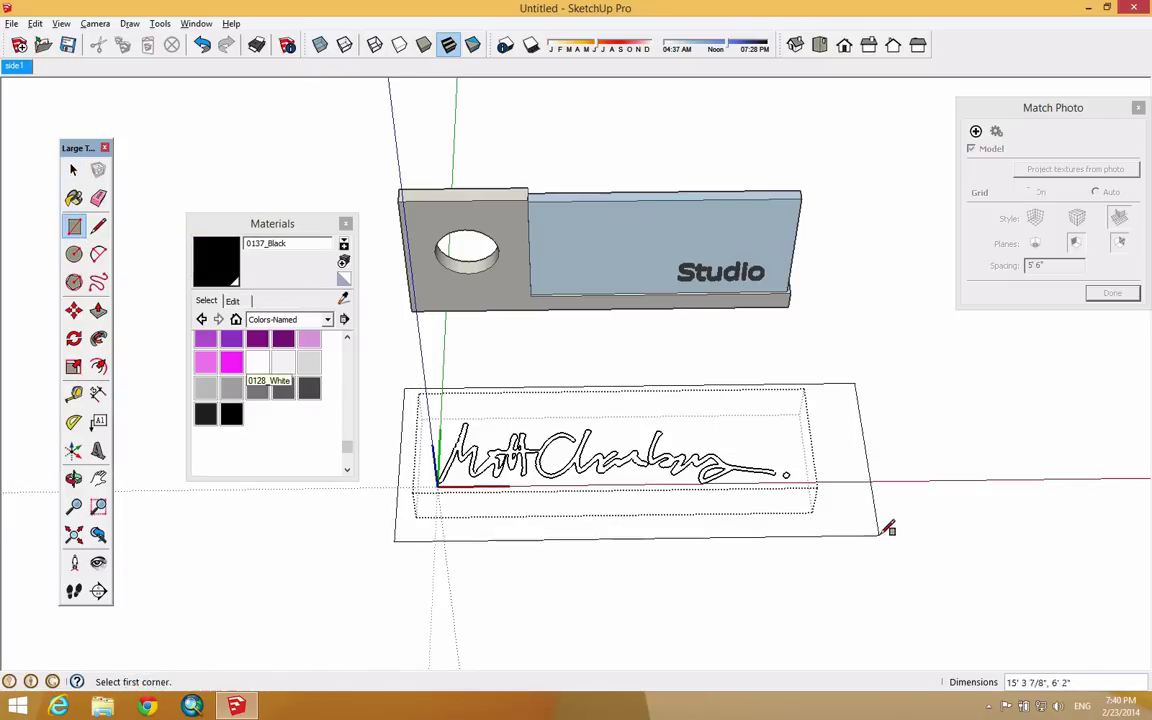
left_click(879, 536)
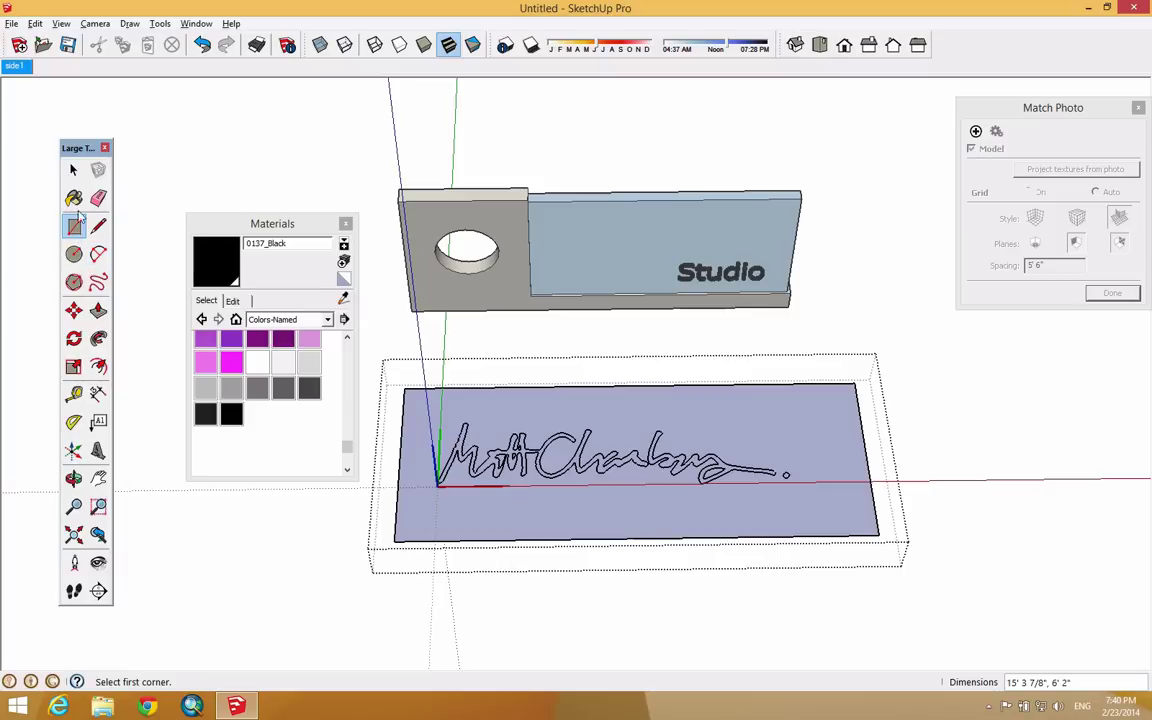
left_click(73, 170)
mouse_move(375, 349)
left_mouse_down()
mouse_move(761, 548)
mouse_move(1005, 612)
left_mouse_up()
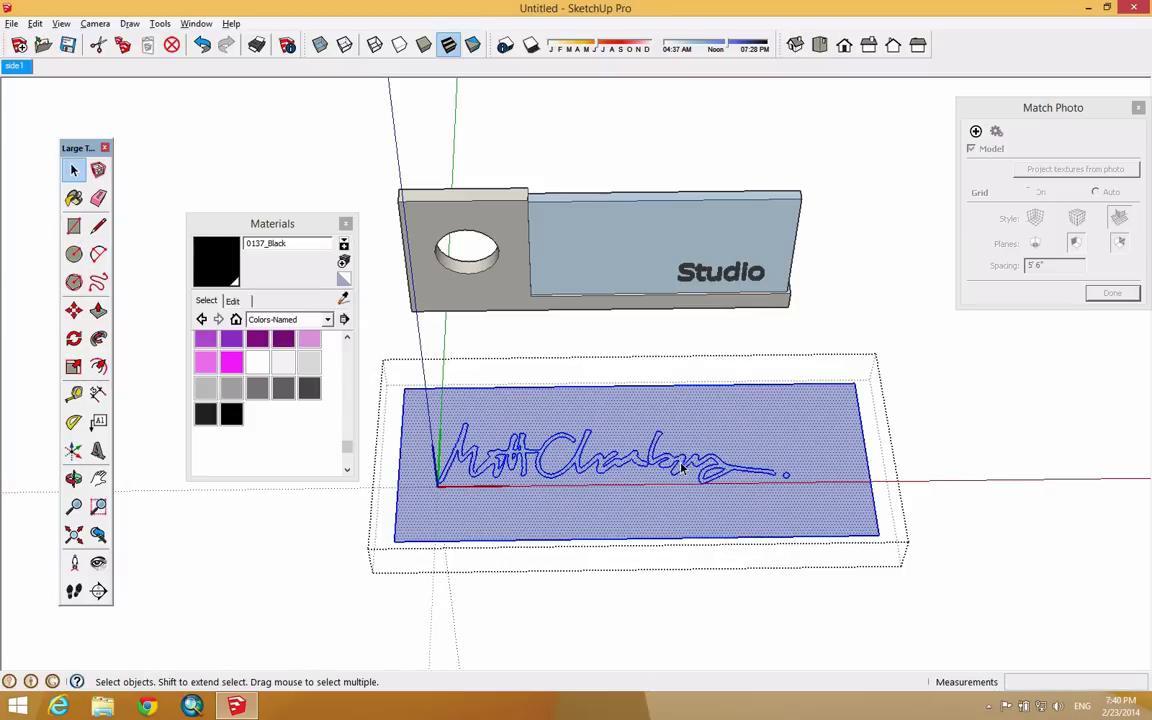
key("ctrl+t")
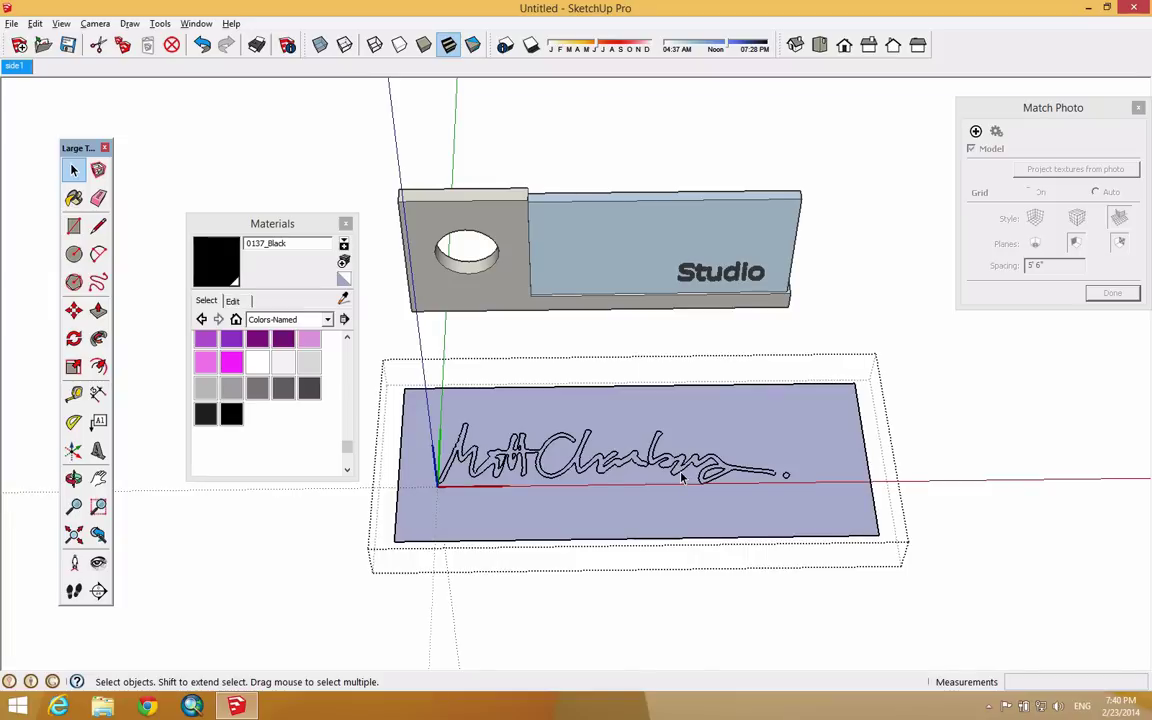
scroll(682, 478, "up", 3)
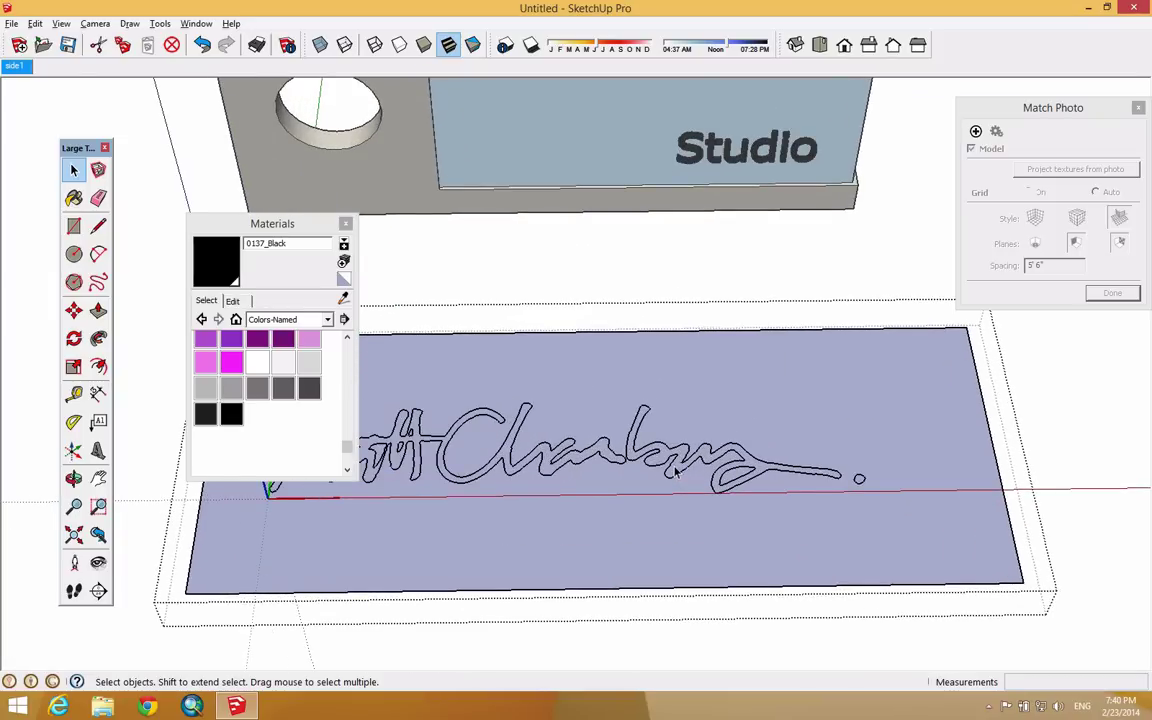
scroll(676, 473, "up", 3)
scroll(676, 473, "down", 3)
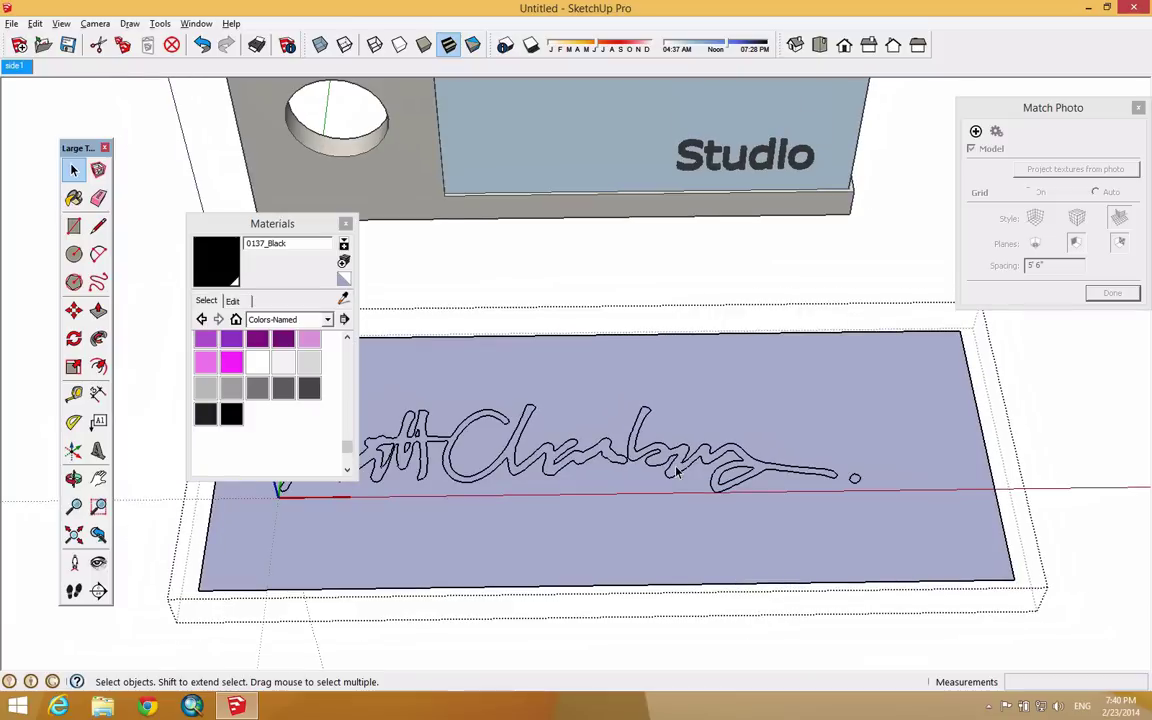
scroll(677, 471, "down", 3)
Step: Select the rectangle and all signature outlines inside it, and intersect their faces with the selection
left_click_drag(433, 378, 885, 574)
right_click(687, 468)
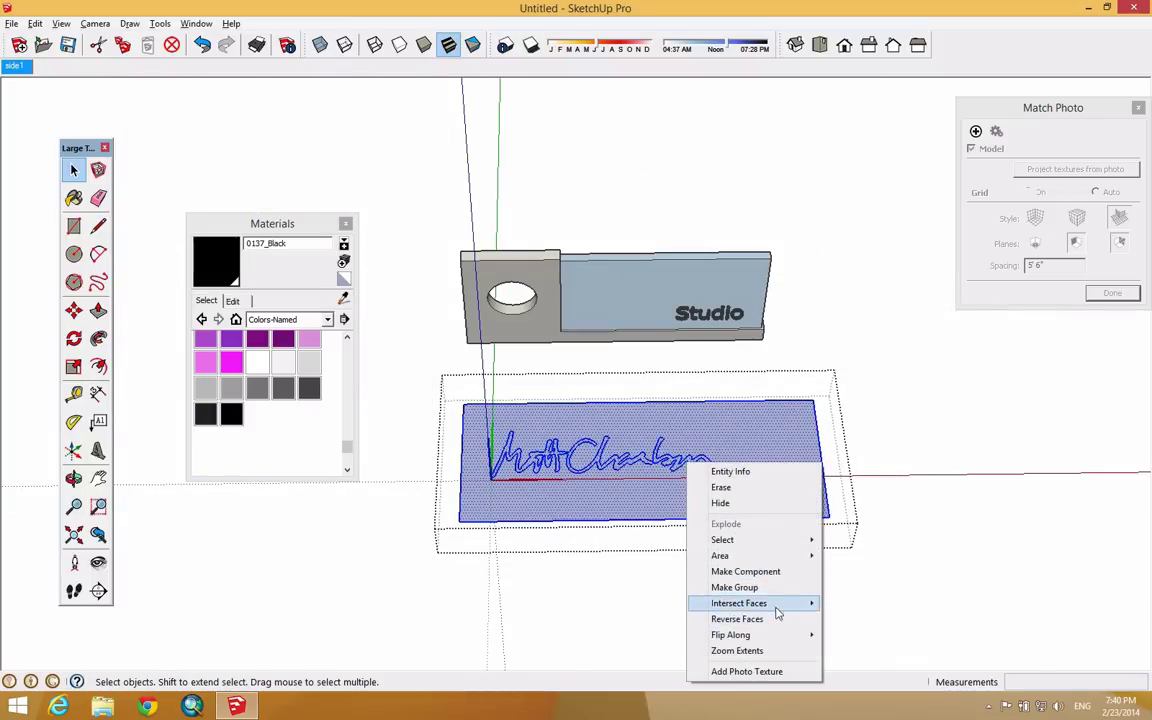
mouse_move(795, 604)
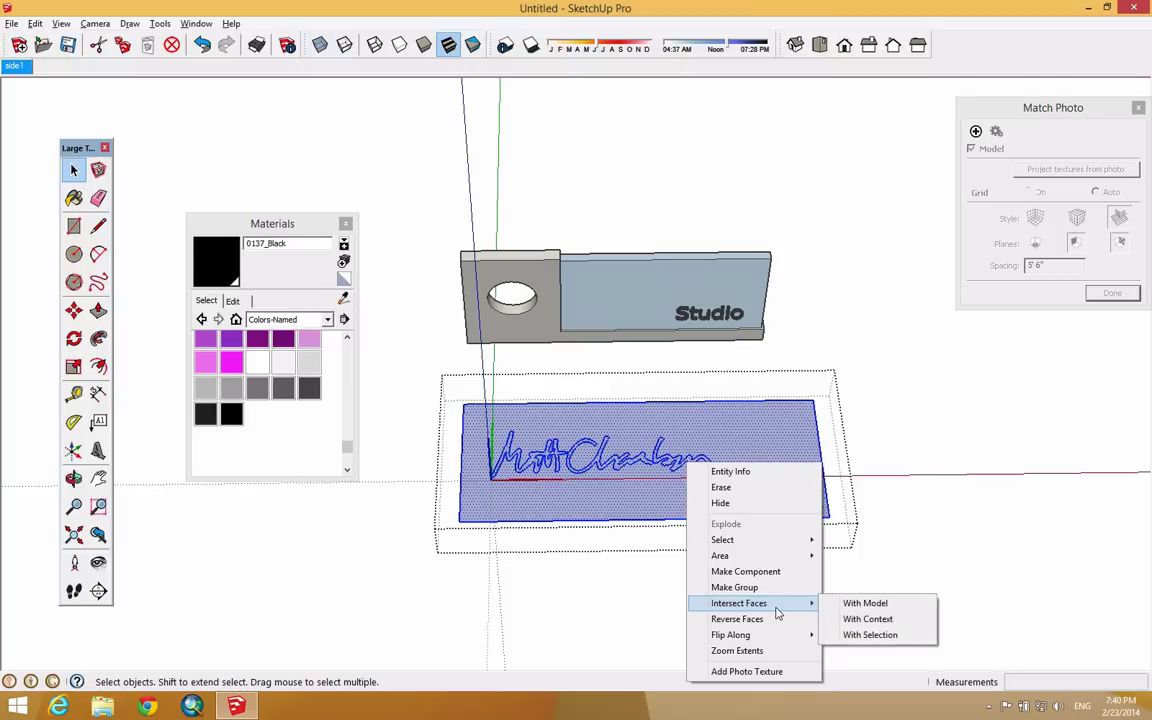
left_click(870, 636)
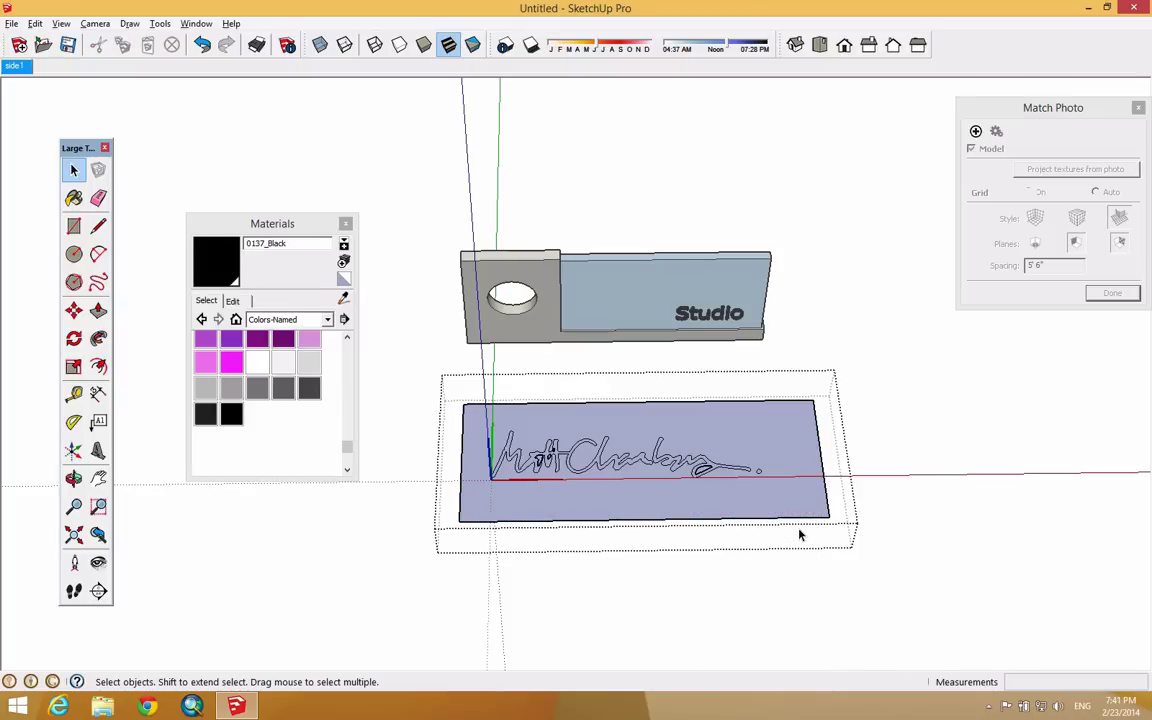
scroll(545, 462, "up", 3)
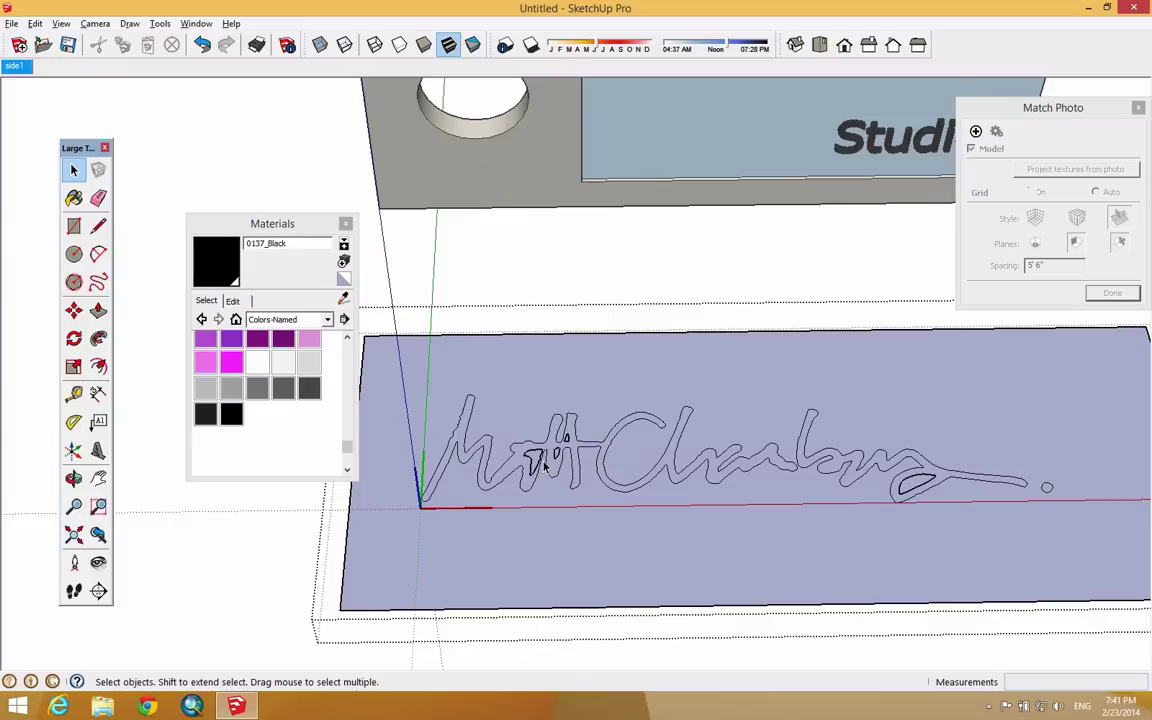
scroll(545, 462, "down", 3)
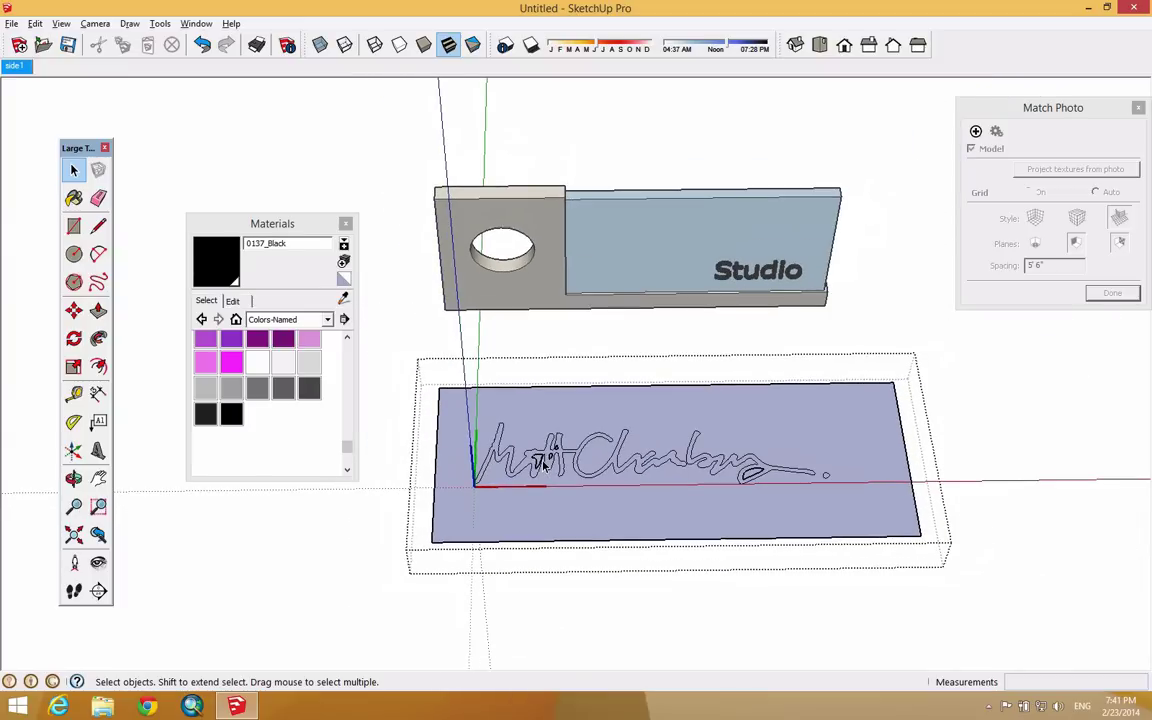
Step: Repeat the face intersection on the whole rectangle and signature using the selection, and close the group
mouse_move(352, 314)
left_mouse_down()
mouse_move(517, 418)
mouse_move(889, 533)
left_mouse_up()
right_click(748, 478)
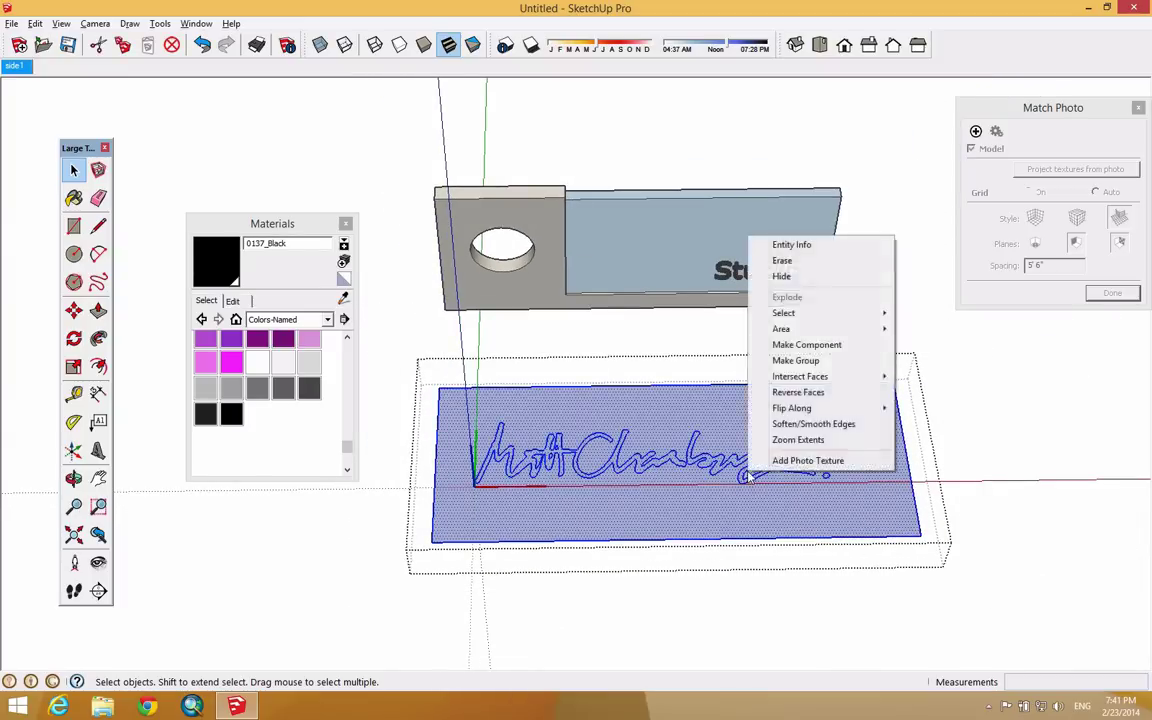
mouse_move(856, 386)
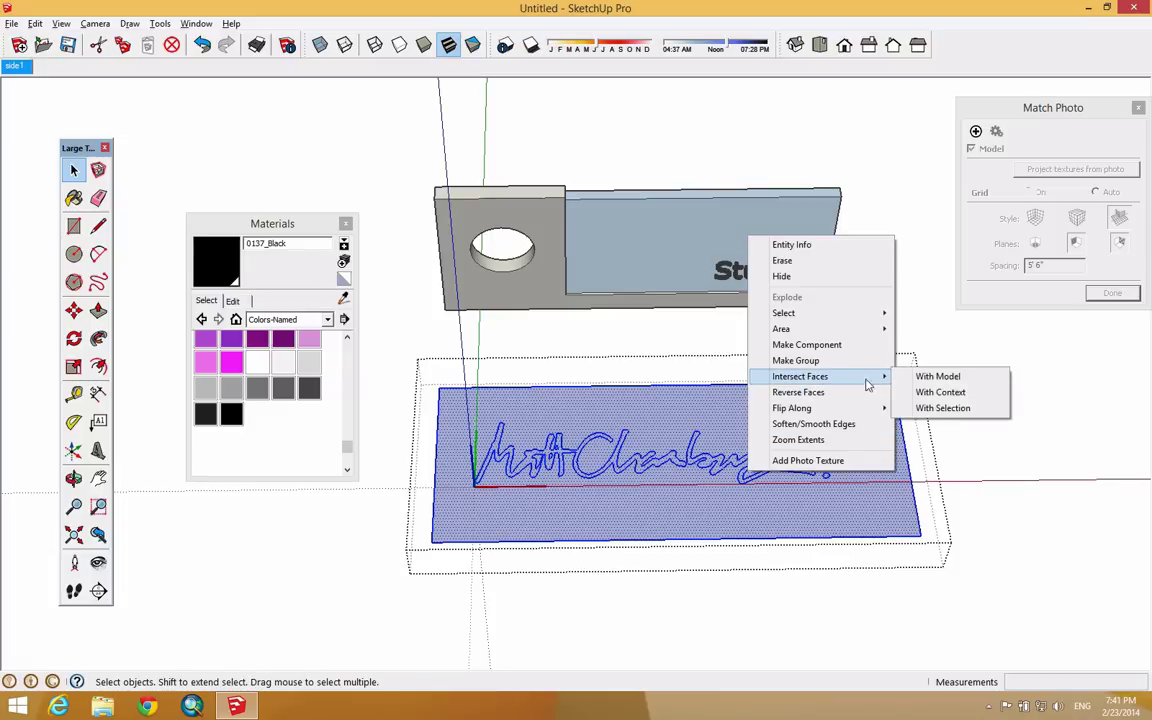
left_click(938, 410)
left_click(960, 441)
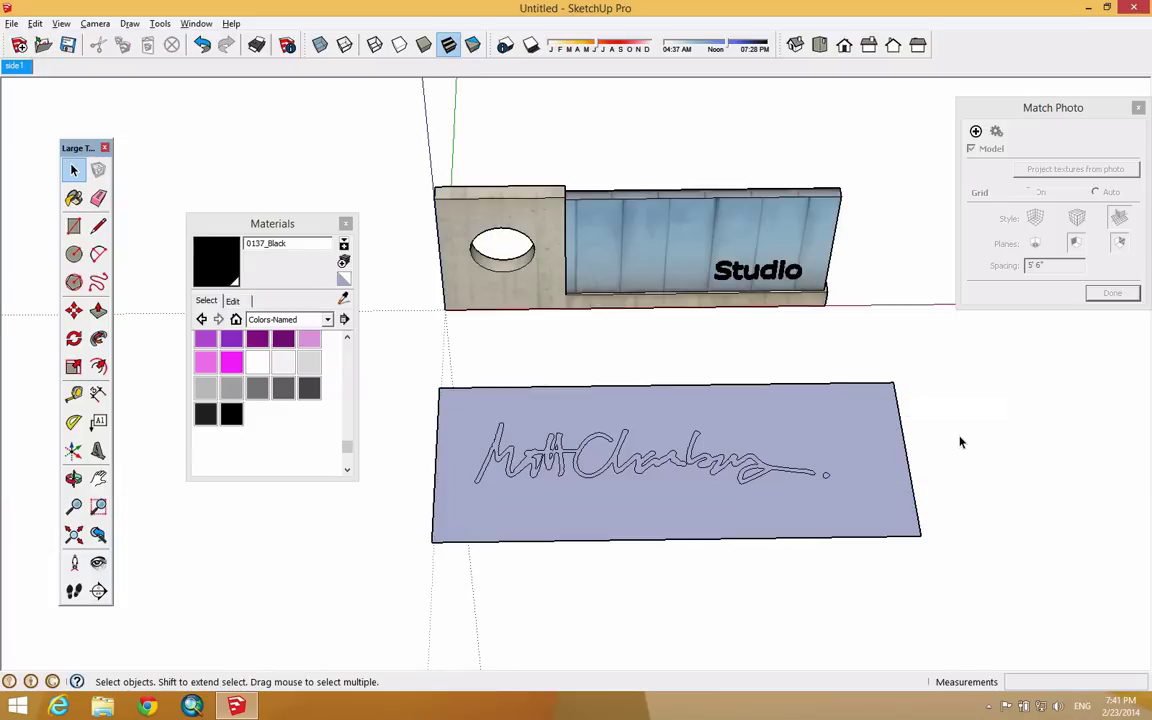
Step: Reopen the signature for editing and erase the edges of the rectangle surrounding it
double_click(580, 489)
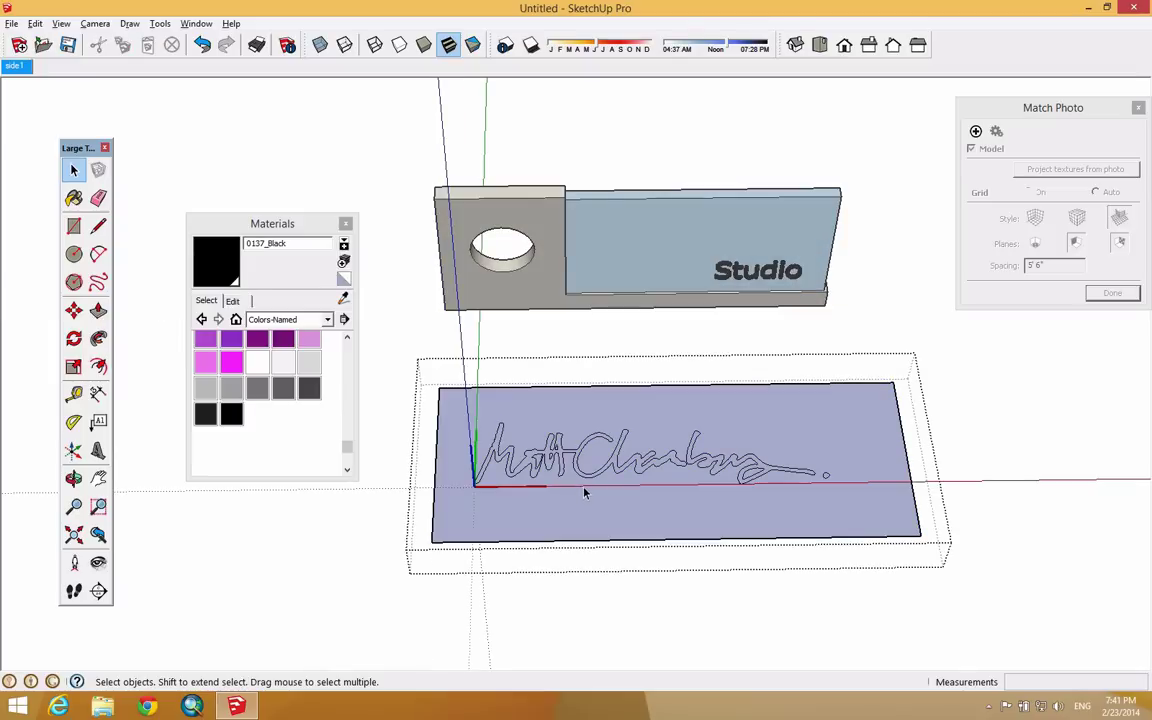
left_click(99, 198)
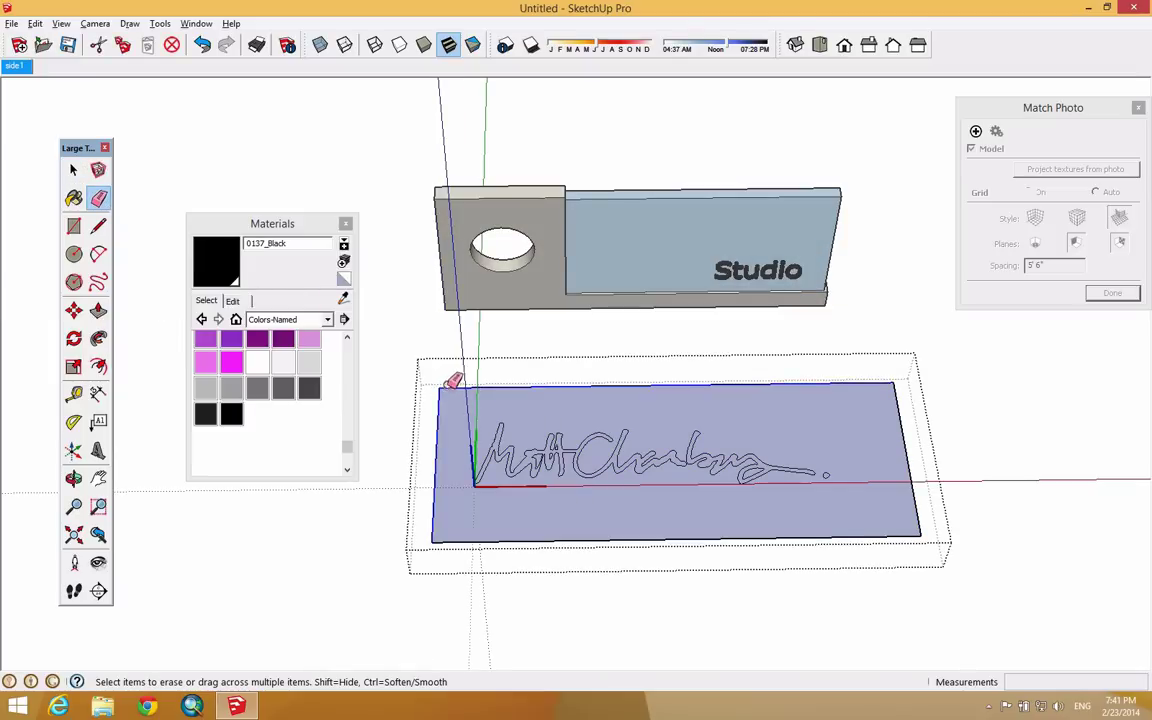
left_click(450, 382)
mouse_move(825, 517)
left_mouse_down()
mouse_move(883, 548)
mouse_move(920, 500)
left_mouse_up()
Step: Erase the face enclosed by the large loop of the signature's last letter
scroll(750, 470, "up", 5)
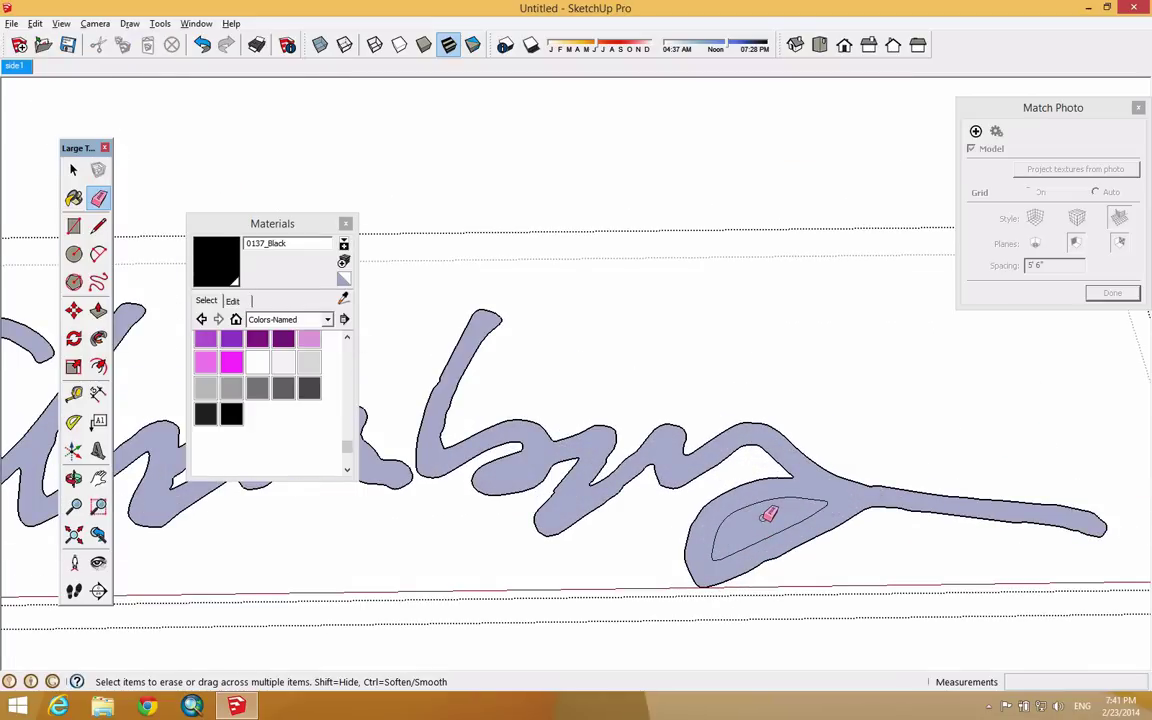
scroll(768, 515, "up", 2)
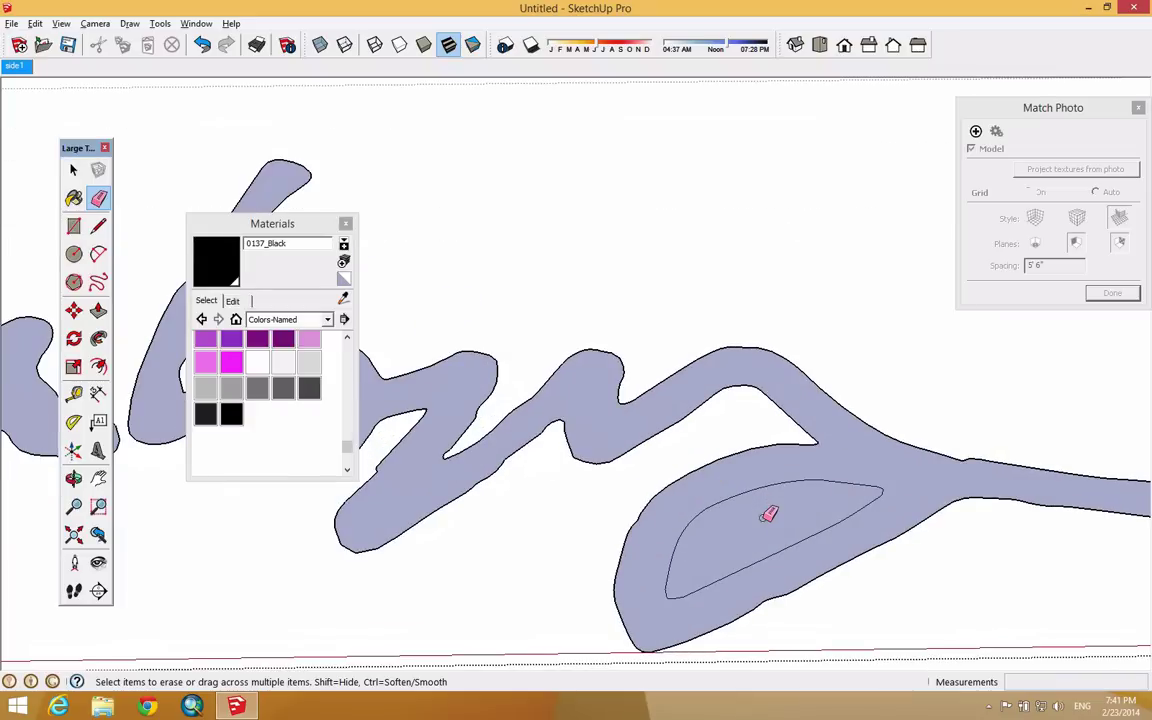
right_click(768, 515)
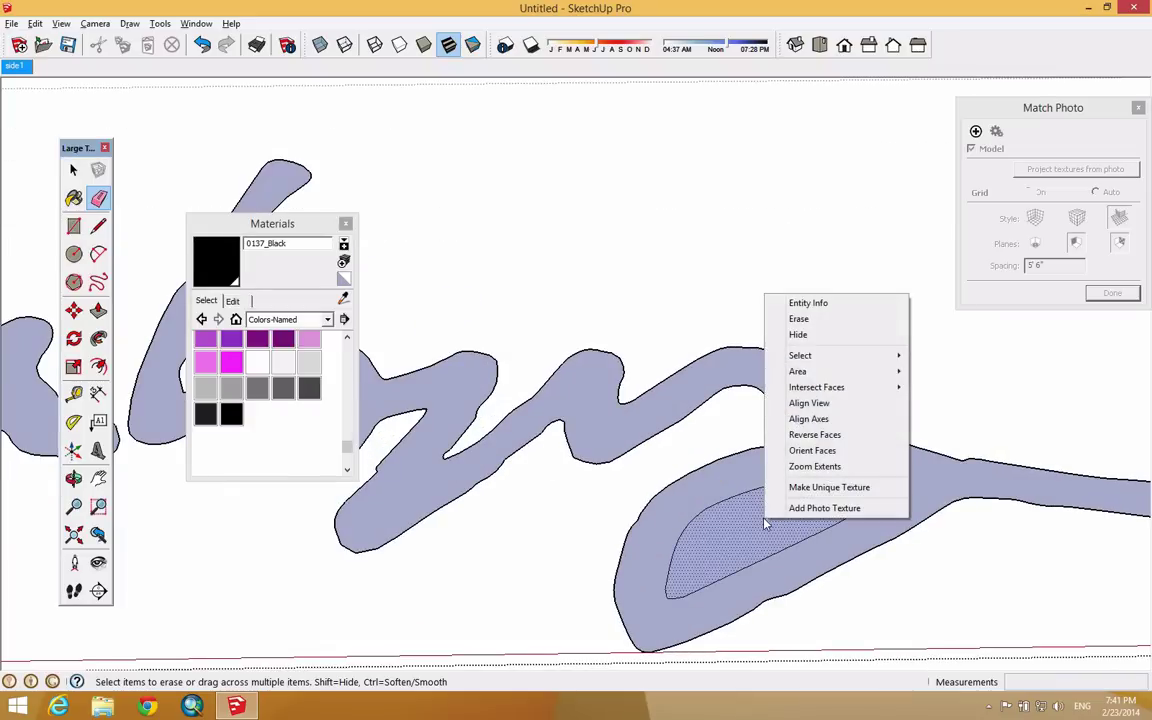
left_click(830, 317)
Step: Erase the three enclosed faces within and beside the crossed double letters of the signature's first word
scroll(836, 395, "down", 8)
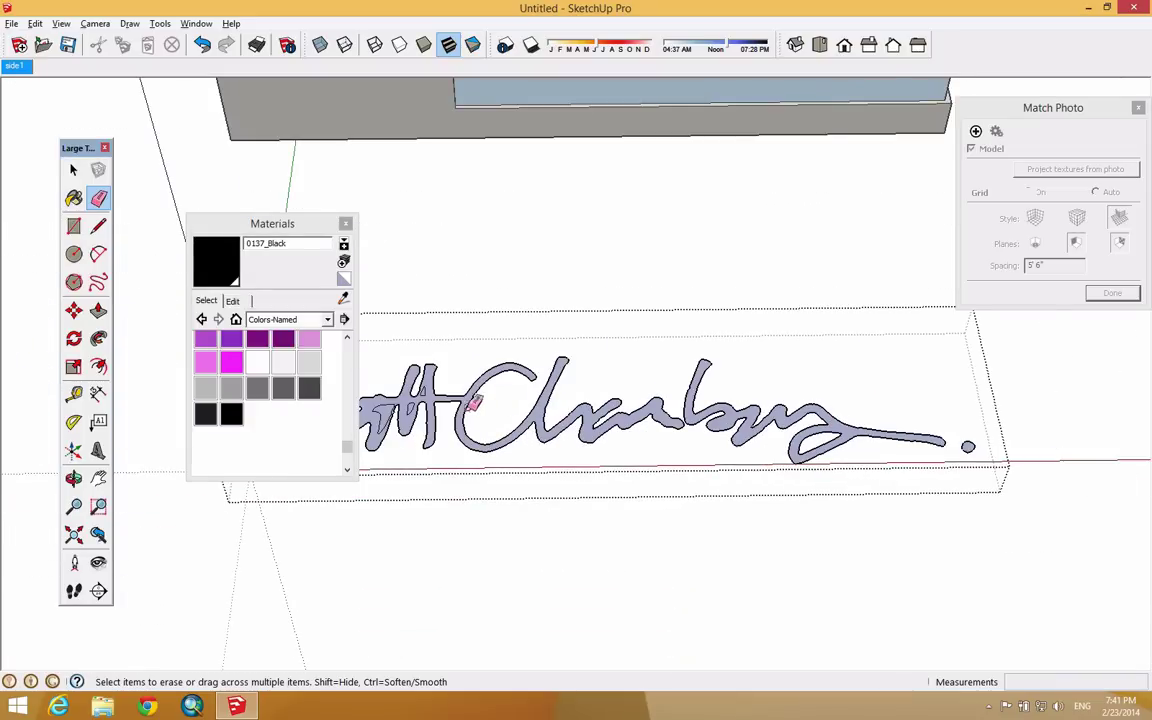
scroll(410, 400, "up", 8)
right_click(466, 413)
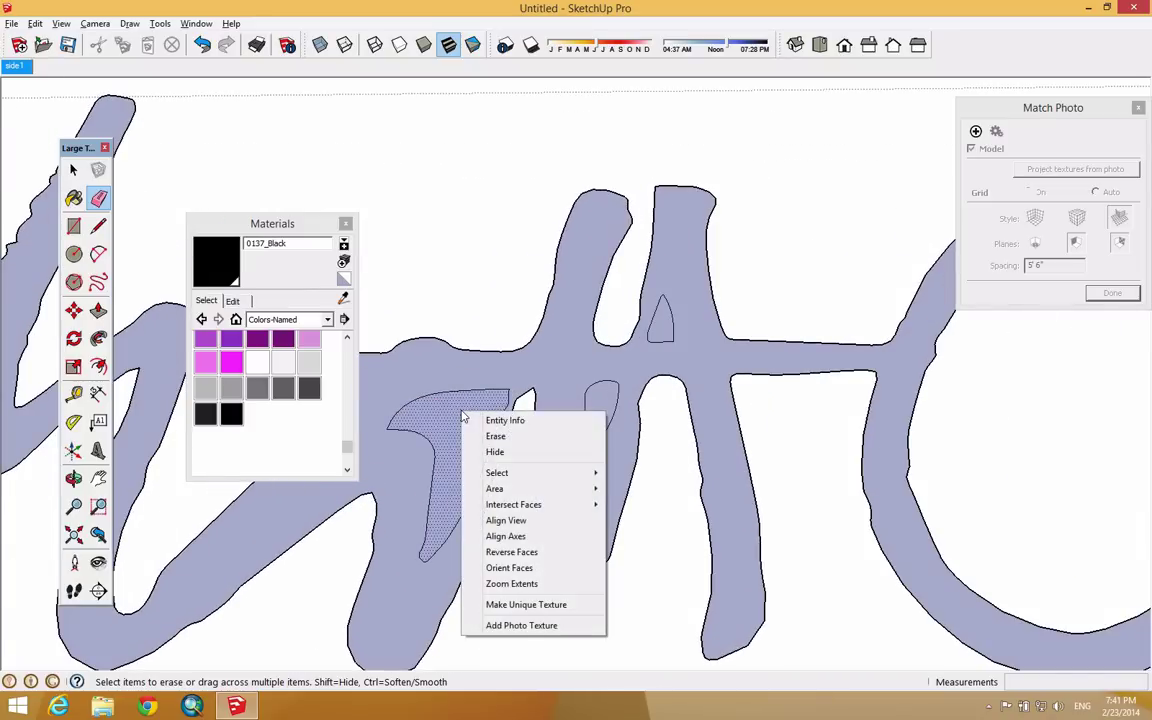
left_click(495, 436)
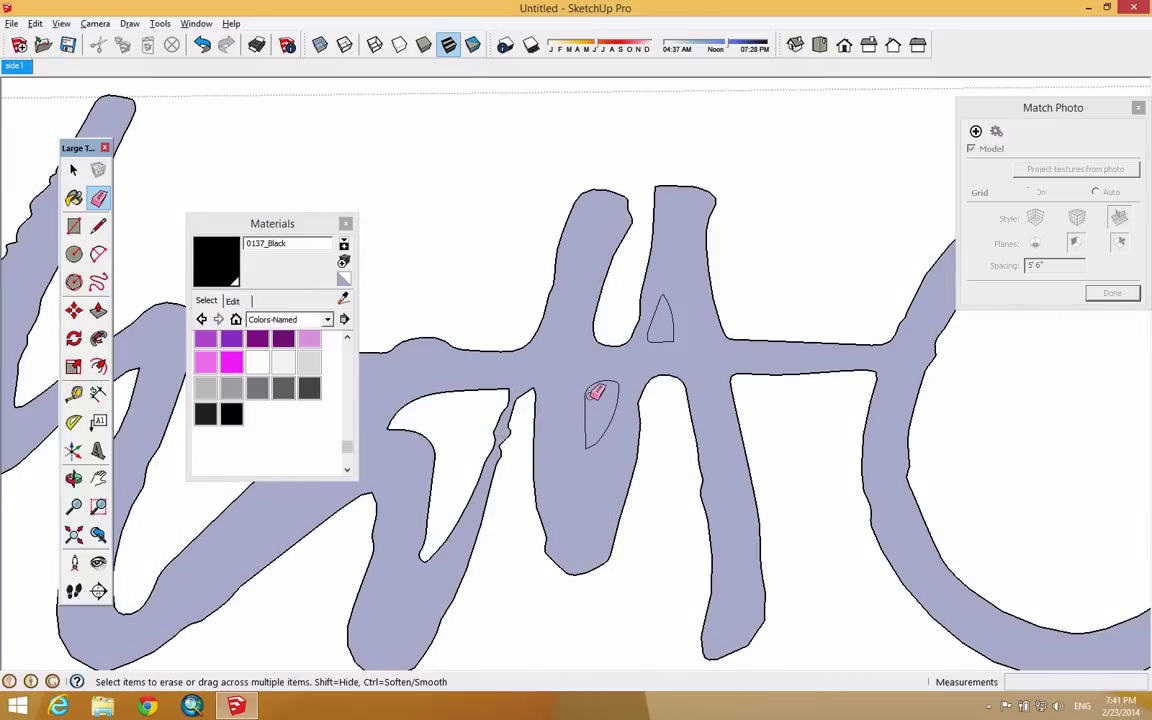
right_click(594, 392)
left_click(630, 421)
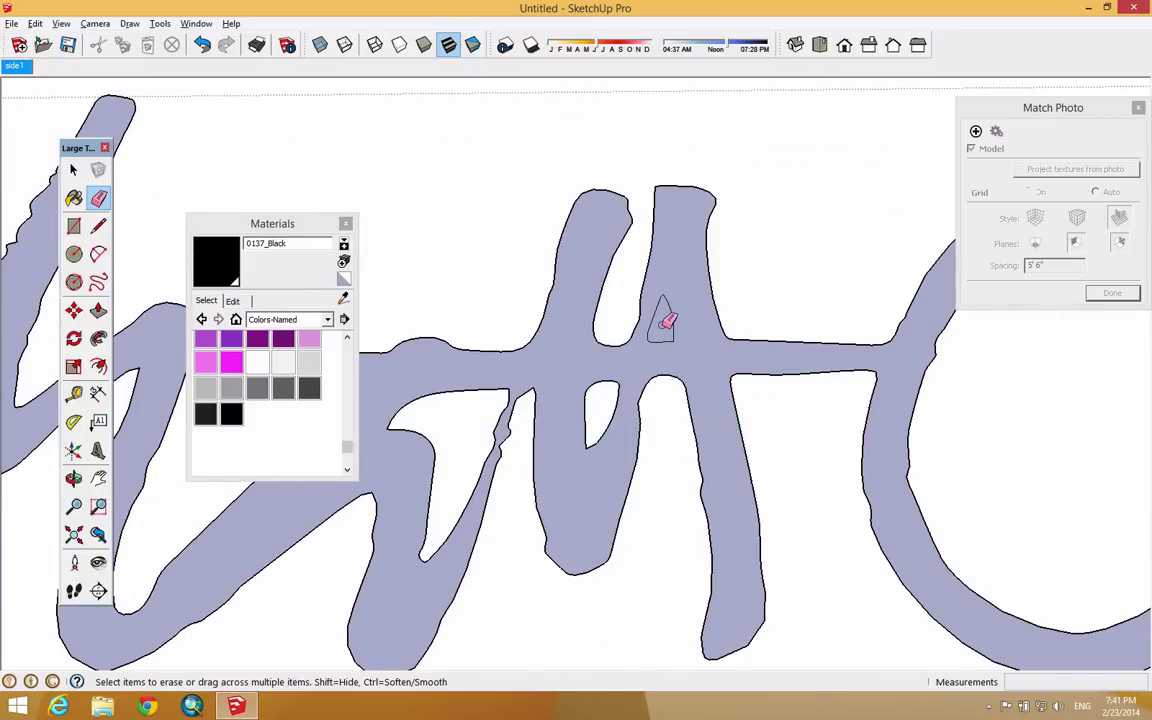
right_click(664, 322)
left_click(717, 353)
scroll(741, 430, "down", 8)
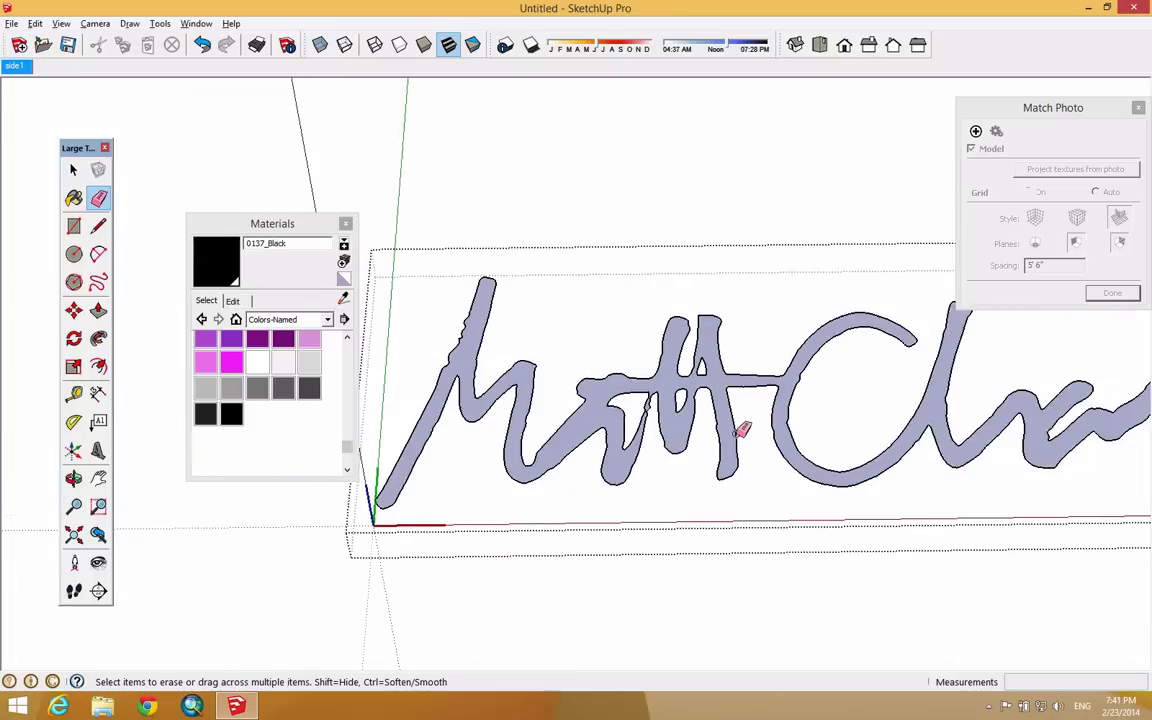
Step: Push/Pull the first connected part of the signature upward by about 1 1/8"
scroll(741, 430, "down", 5)
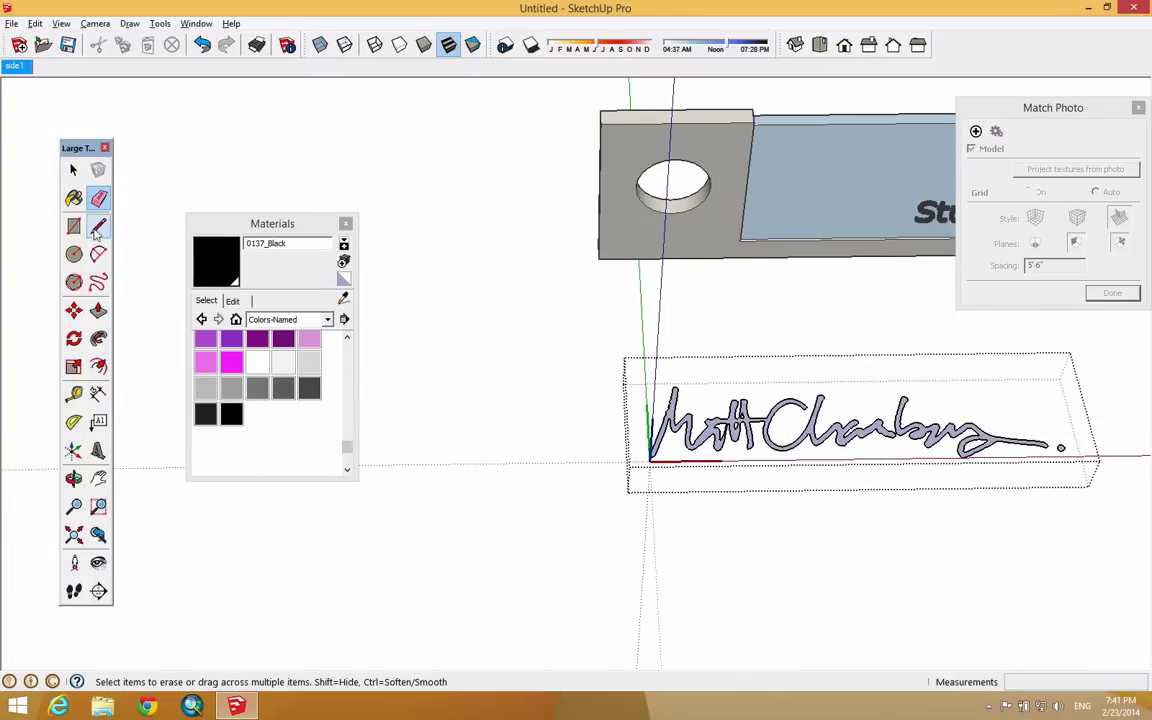
left_click(98, 310)
scroll(703, 450, "up", 3)
scroll(703, 450, "up", 2)
left_click(679, 442)
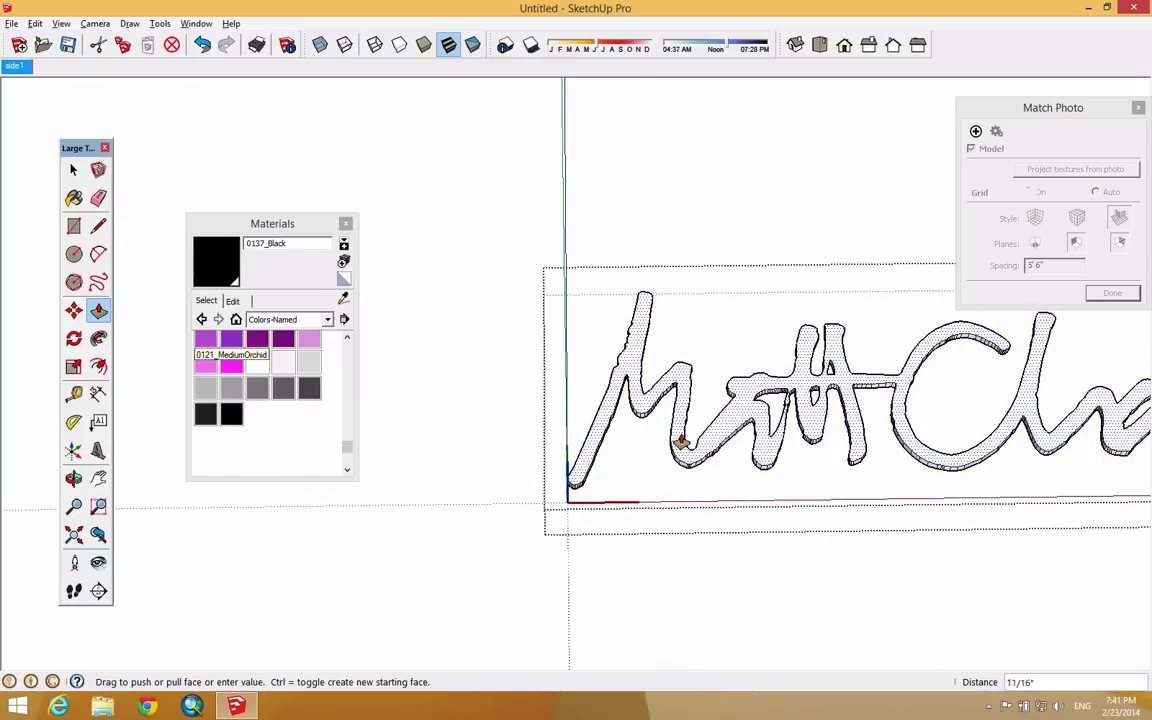
left_click(680, 441)
Step: Extrude the remaining letters at the end of the signature to the same 1 1/8" thickness
scroll(1064, 463, "down", 3)
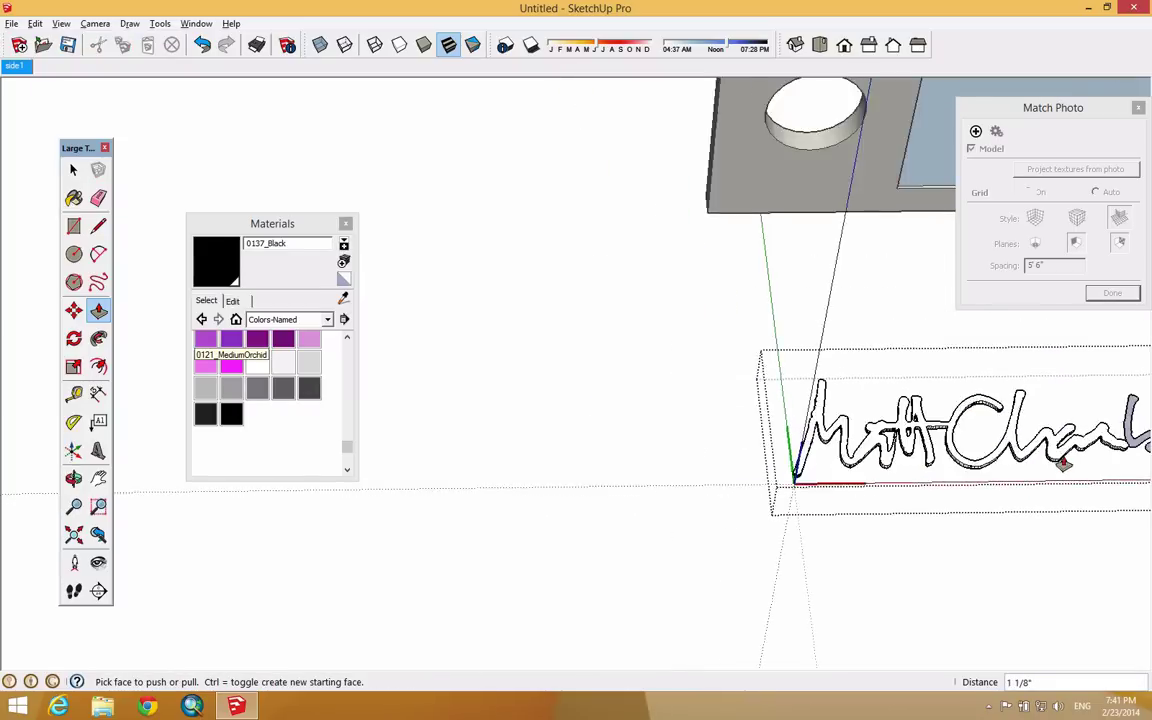
scroll(1064, 463, "down", 2)
key("o")
key("p")
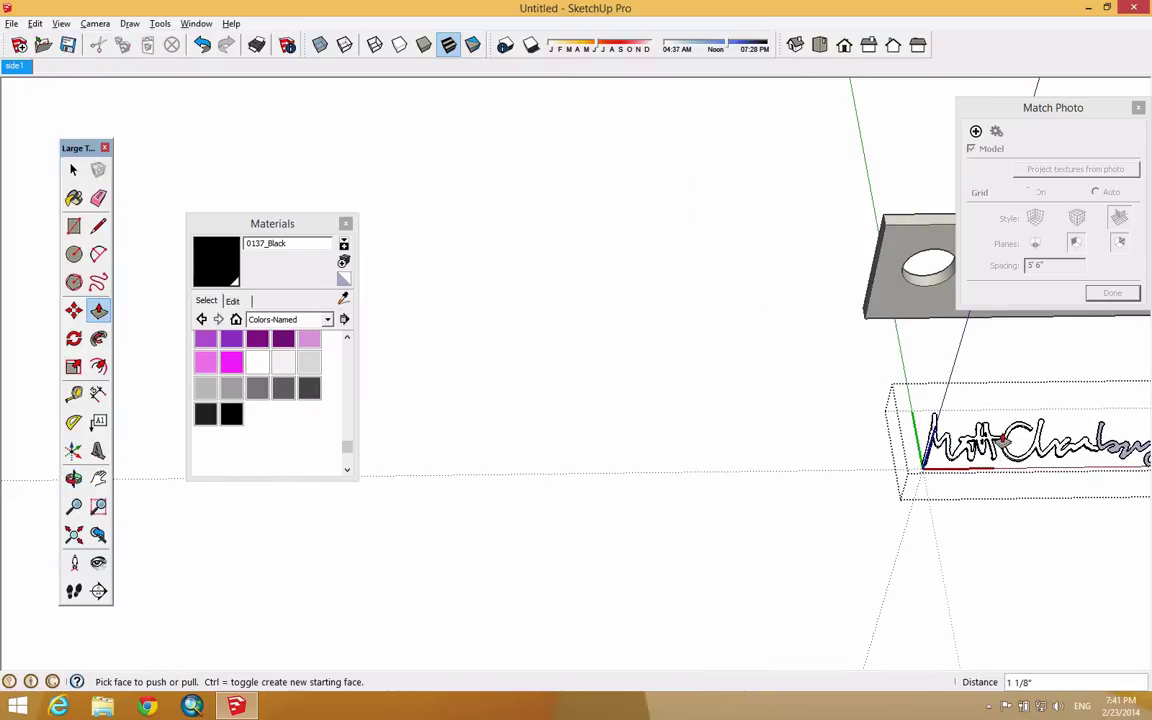
scroll(1115, 458, "up", 3)
scroll(1115, 458, "down", 5)
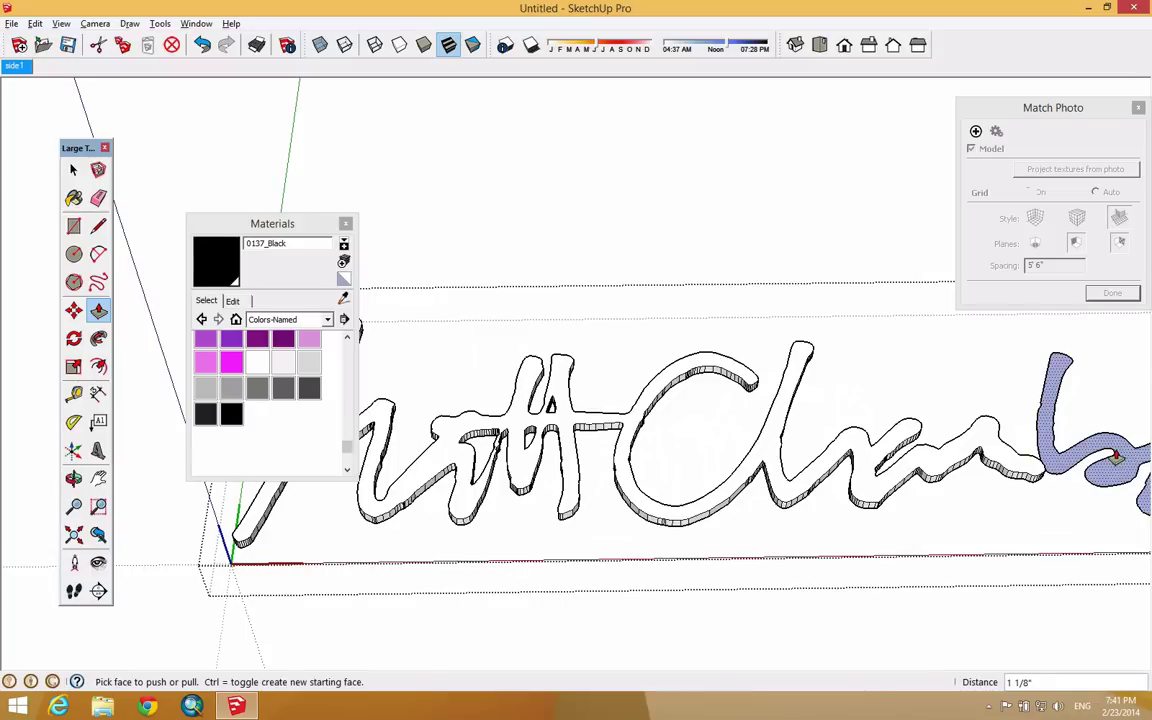
scroll(1075, 480, "down", 2)
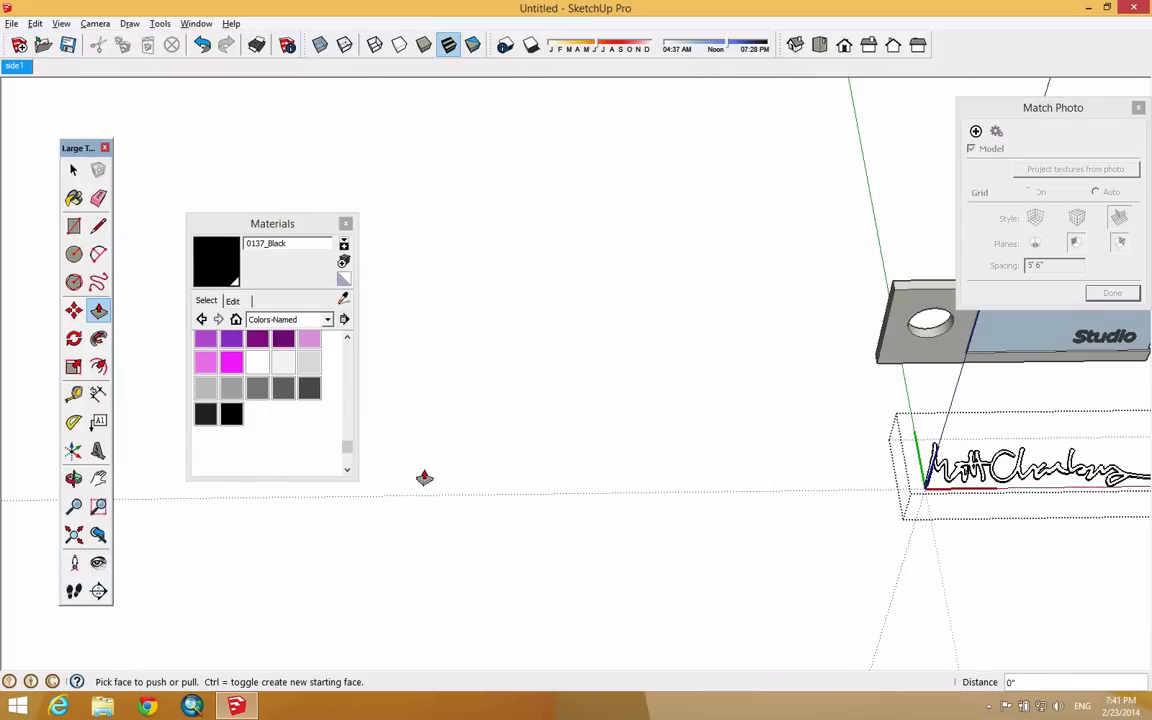
Step: Finish editing the extruded signature group and return to the main model
left_click(98, 479)
mouse_move(1029, 441)
left_mouse_down()
mouse_move(655, 405)
mouse_move(660, 414)
left_mouse_up()
left_click(73, 170)
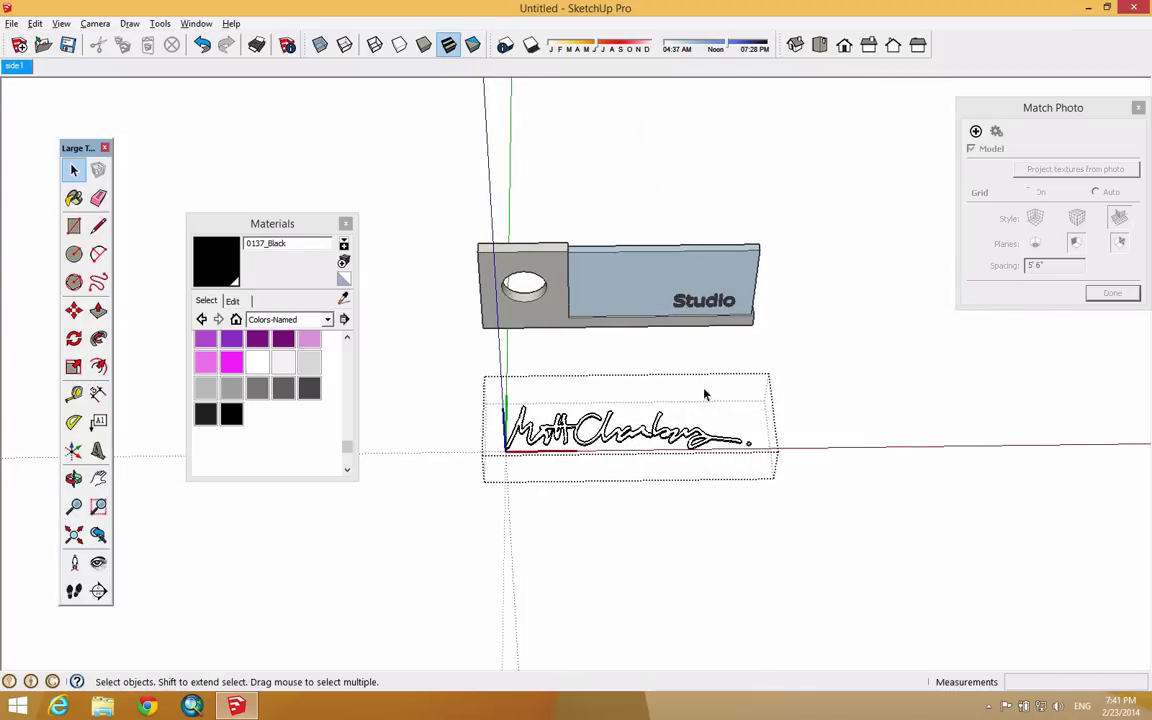
middle_click_drag(712, 370, 465, 370)
scroll(465, 370, "up", 3)
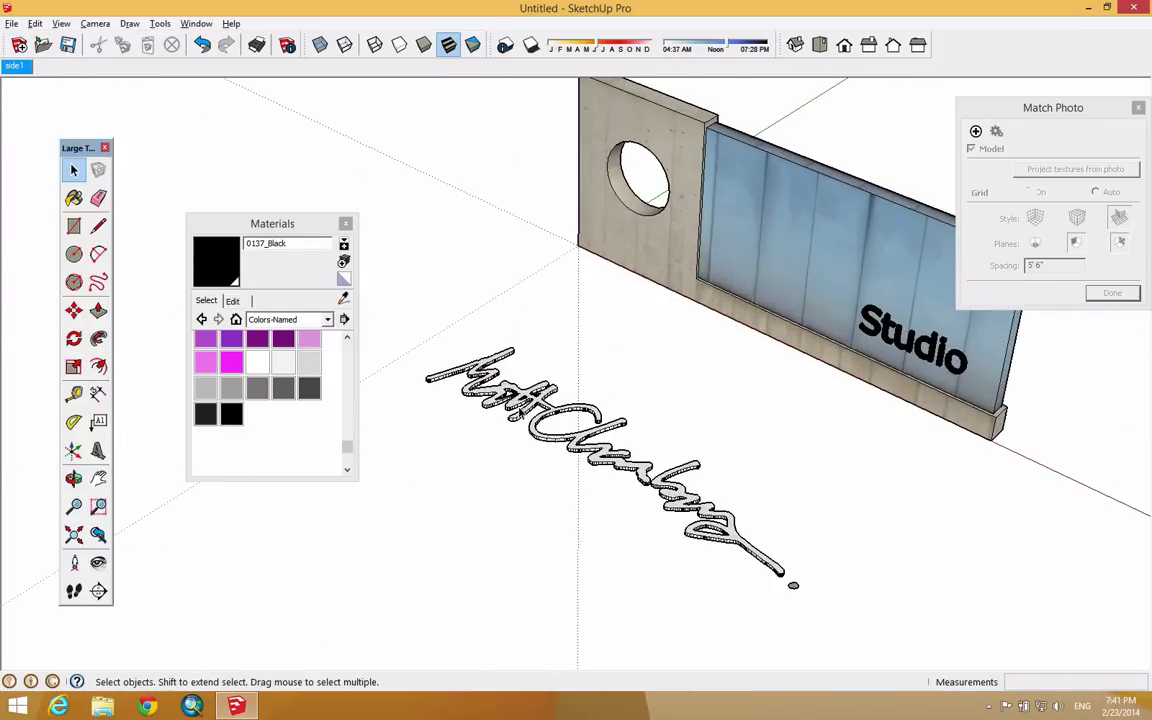
scroll(748, 557, "up", 5)
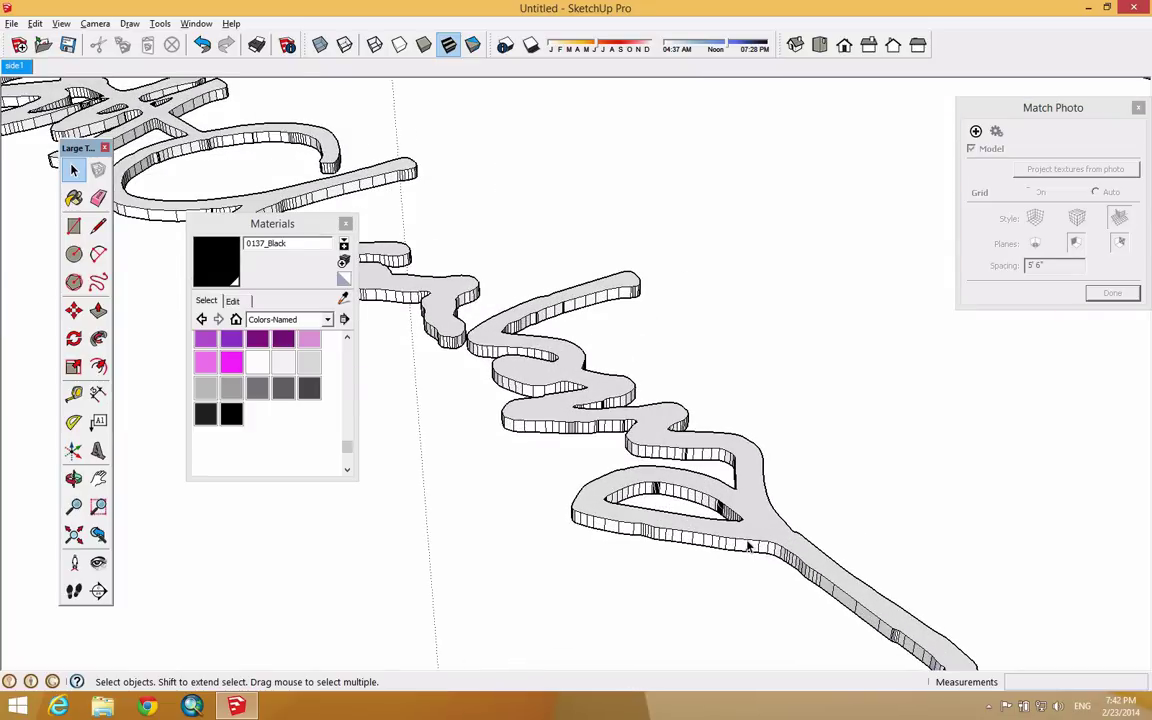
Step: Reopen the signature and soften all edges of its extruded letters at 32.6 degrees, with smooth normals and soften coplanar enabled
key("ctrl+a")
key("ctrl+t")
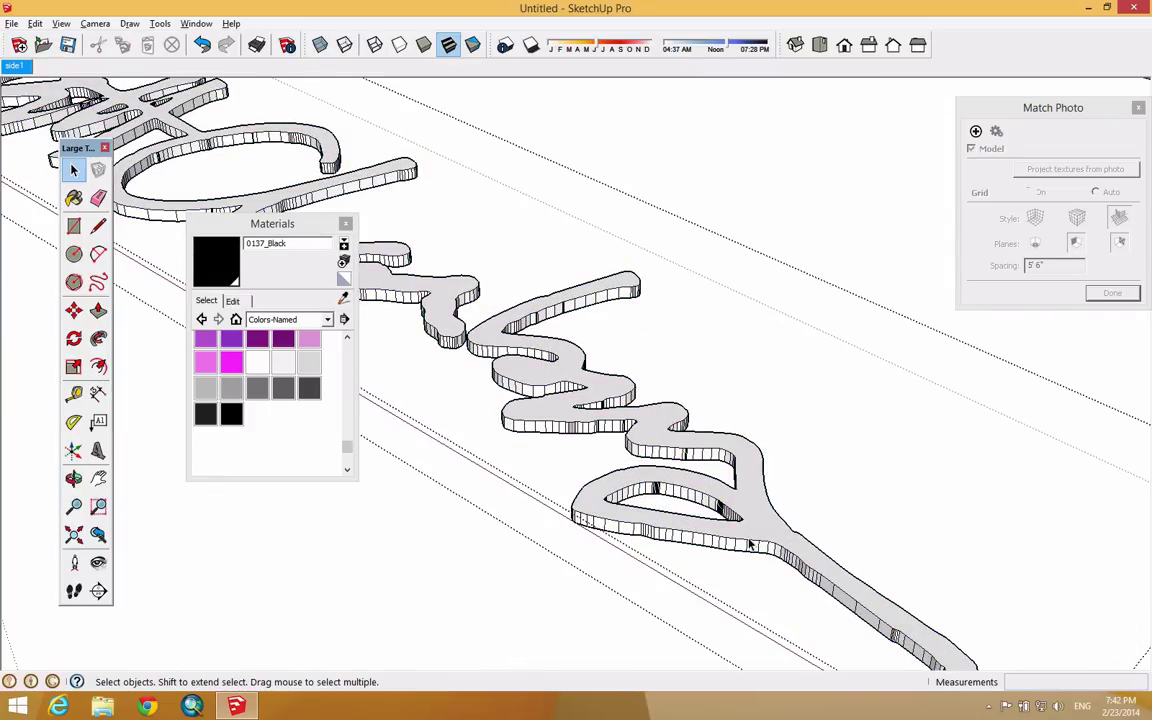
triple_click(748, 545)
right_click(575, 370)
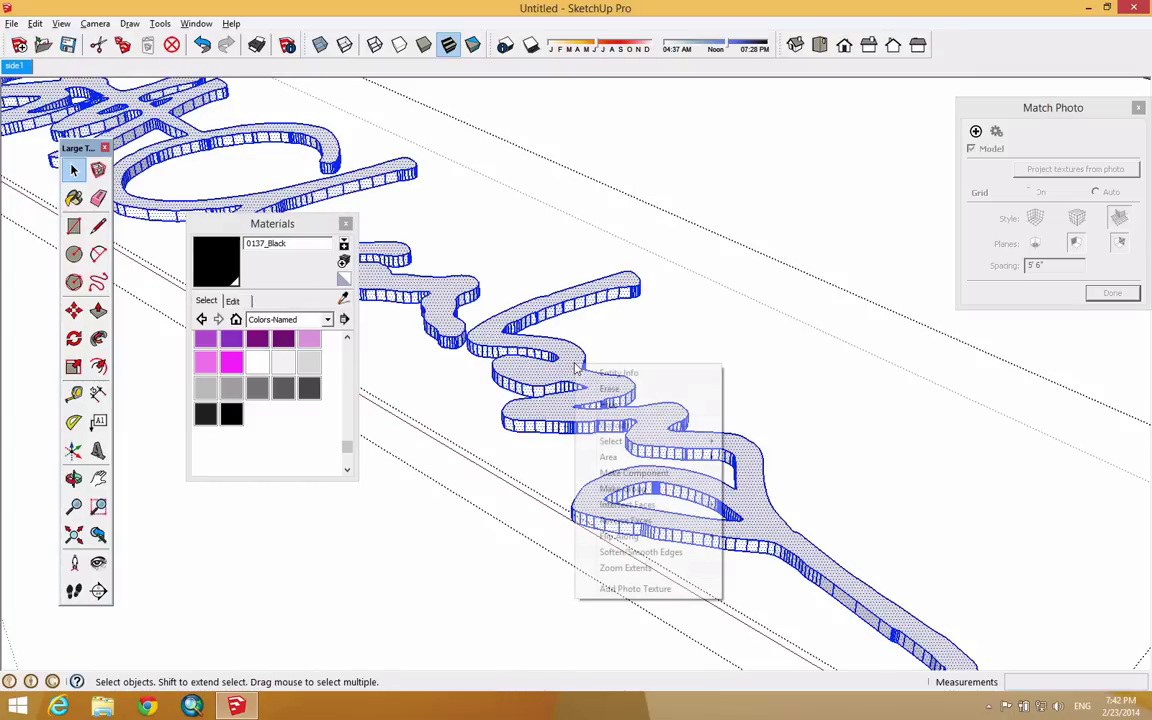
left_click(689, 556)
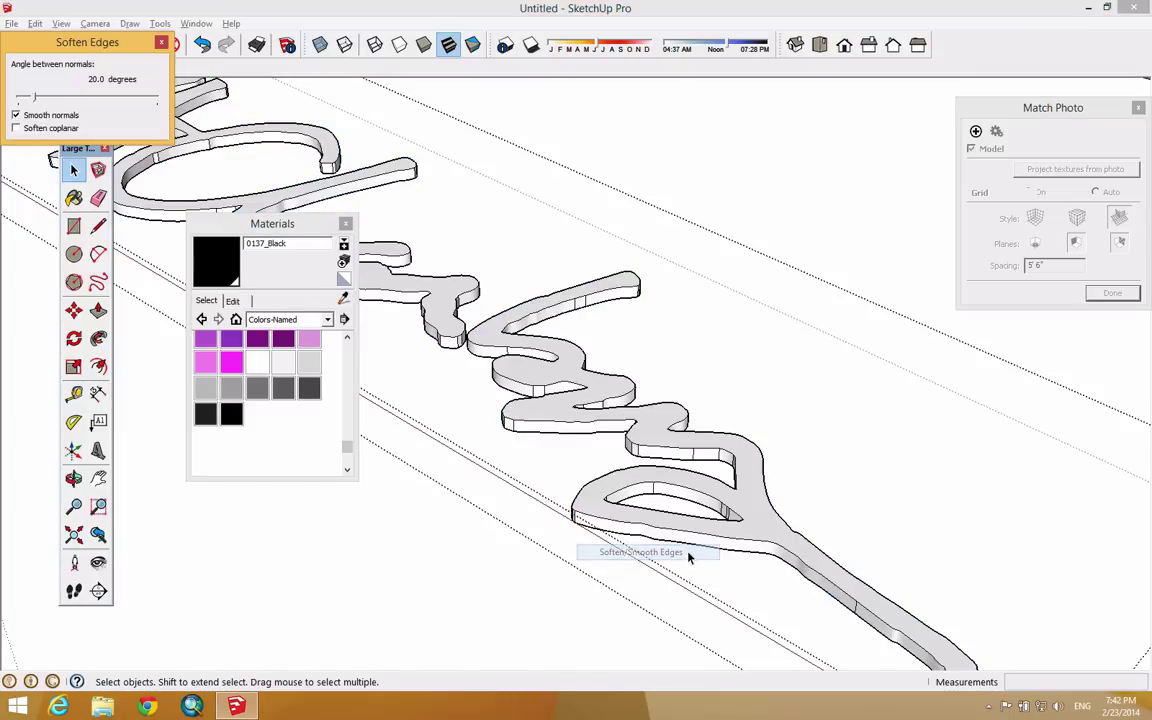
left_click_drag(115, 48, 751, 180)
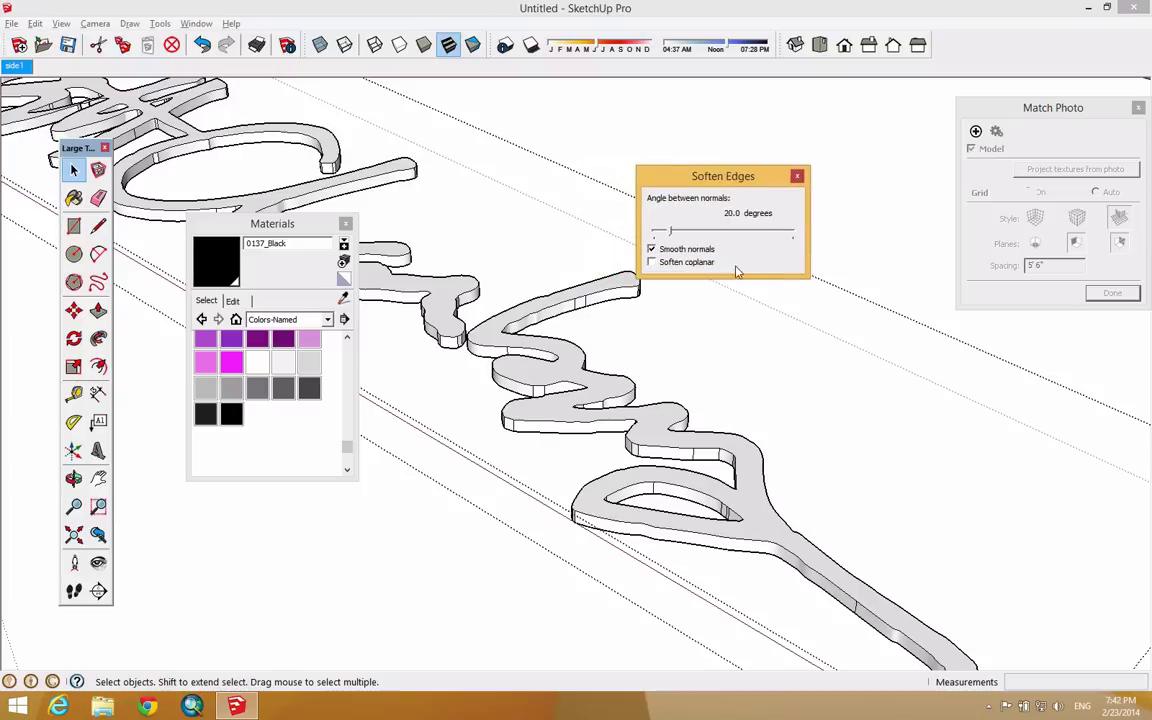
left_click(678, 263)
mouse_move(670, 231)
left_mouse_down()
mouse_move(648, 234)
mouse_move(681, 238)
left_mouse_up()
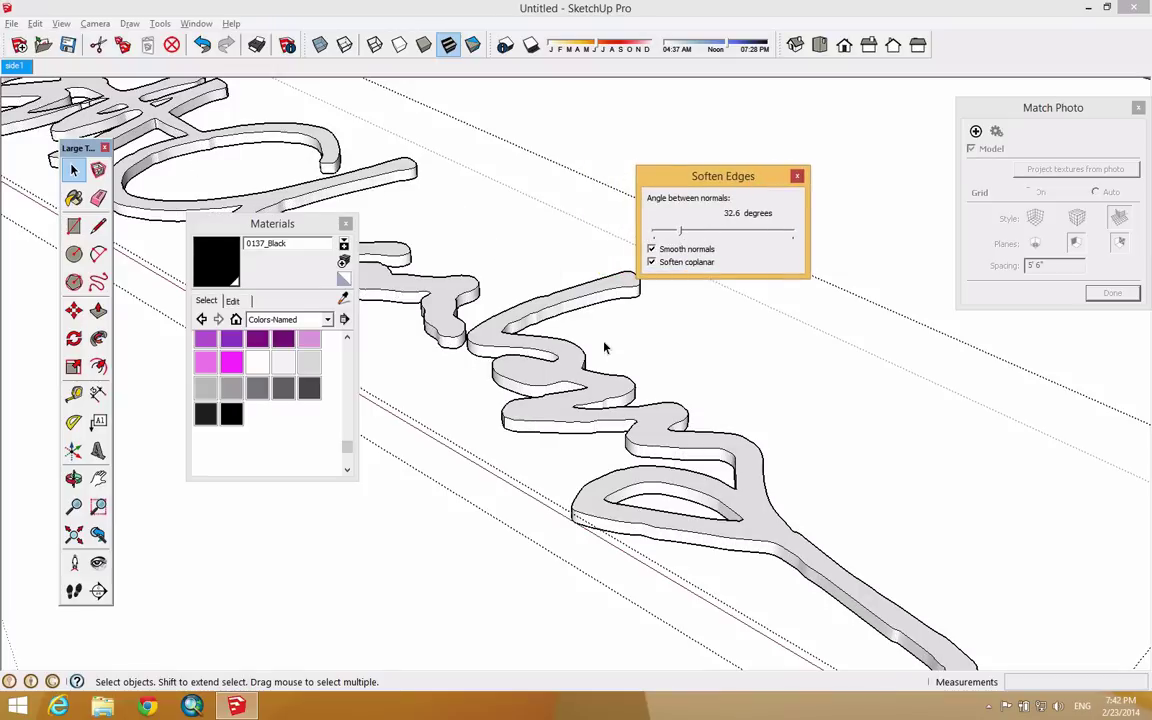
left_click(797, 177)
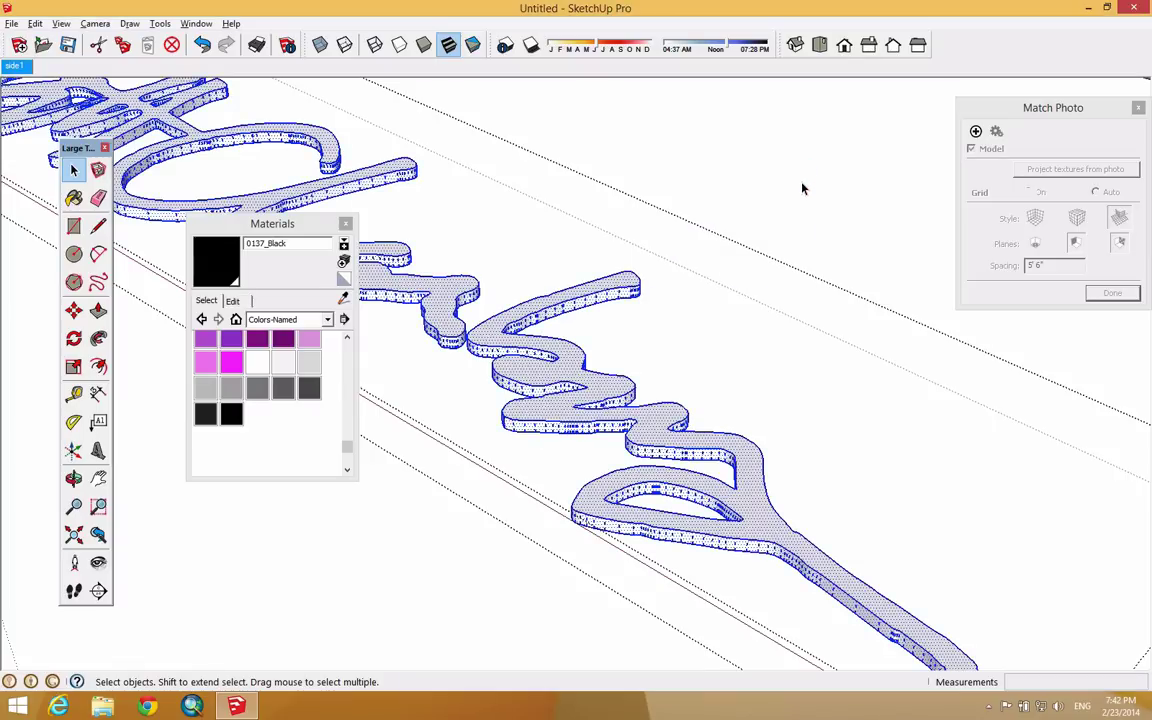
left_click(774, 234)
Step: Open the signature group and extrude the flat dot at its end upward to the same thickness as the letters
scroll(774, 234, "down", 5)
scroll(630, 390, "down", 1)
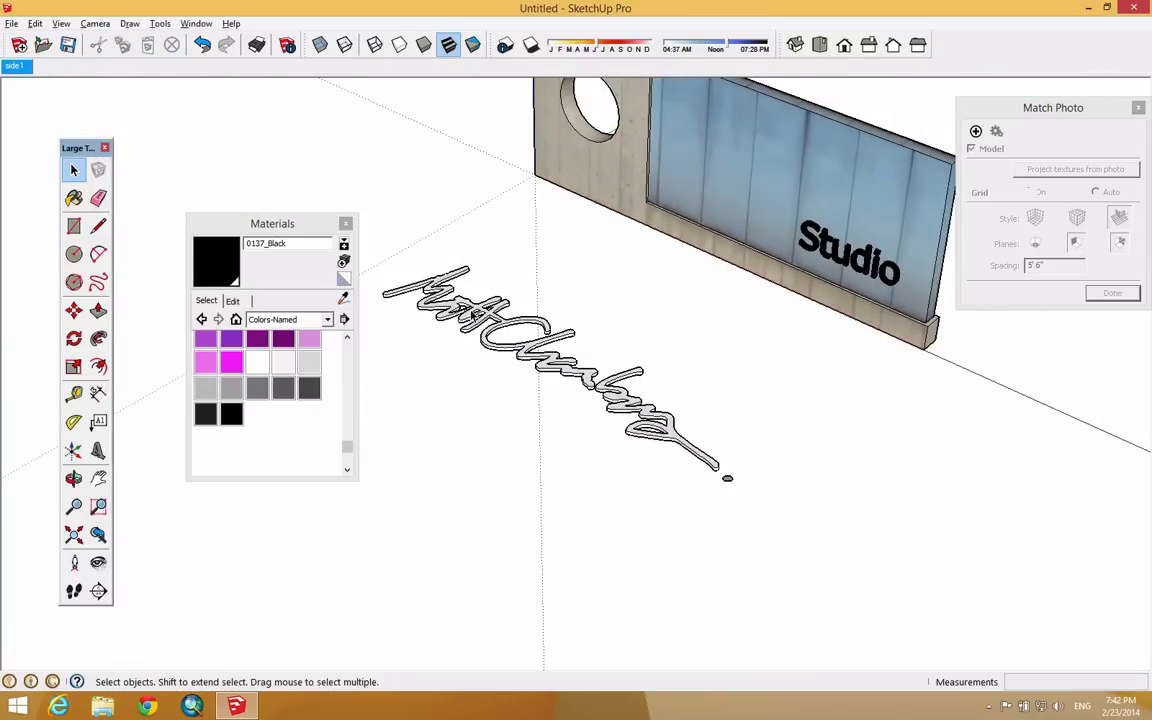
left_click(427, 285)
scroll(700, 420, "up", 5)
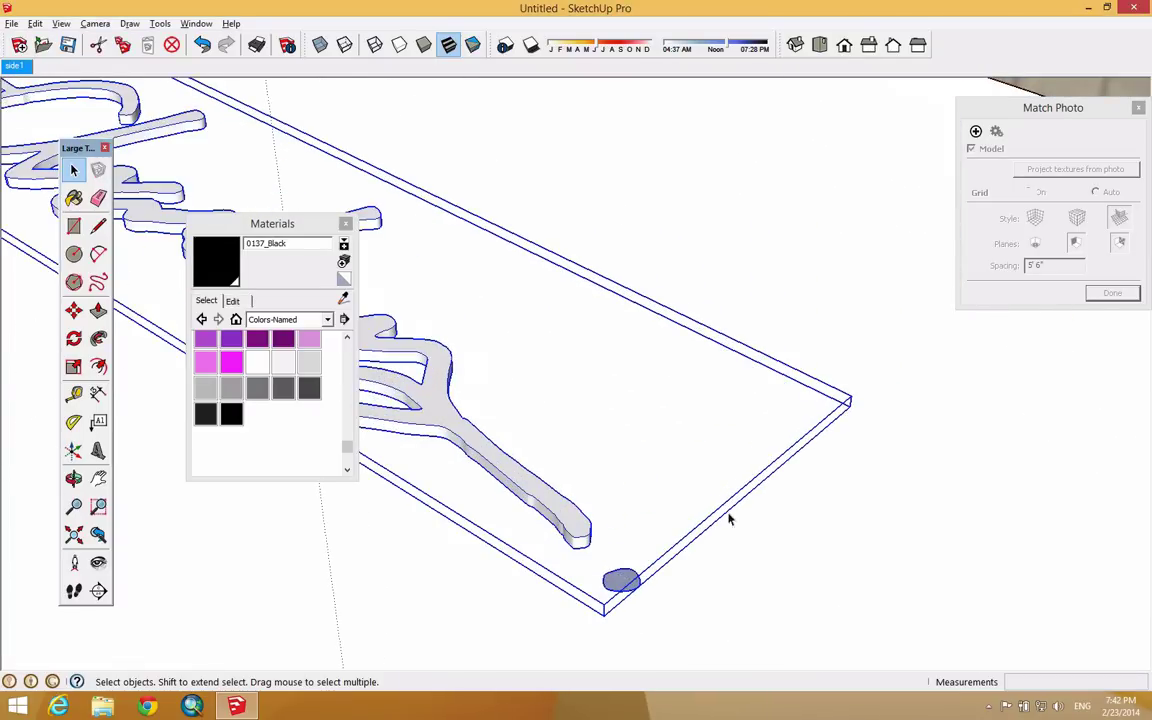
double_click(573, 516)
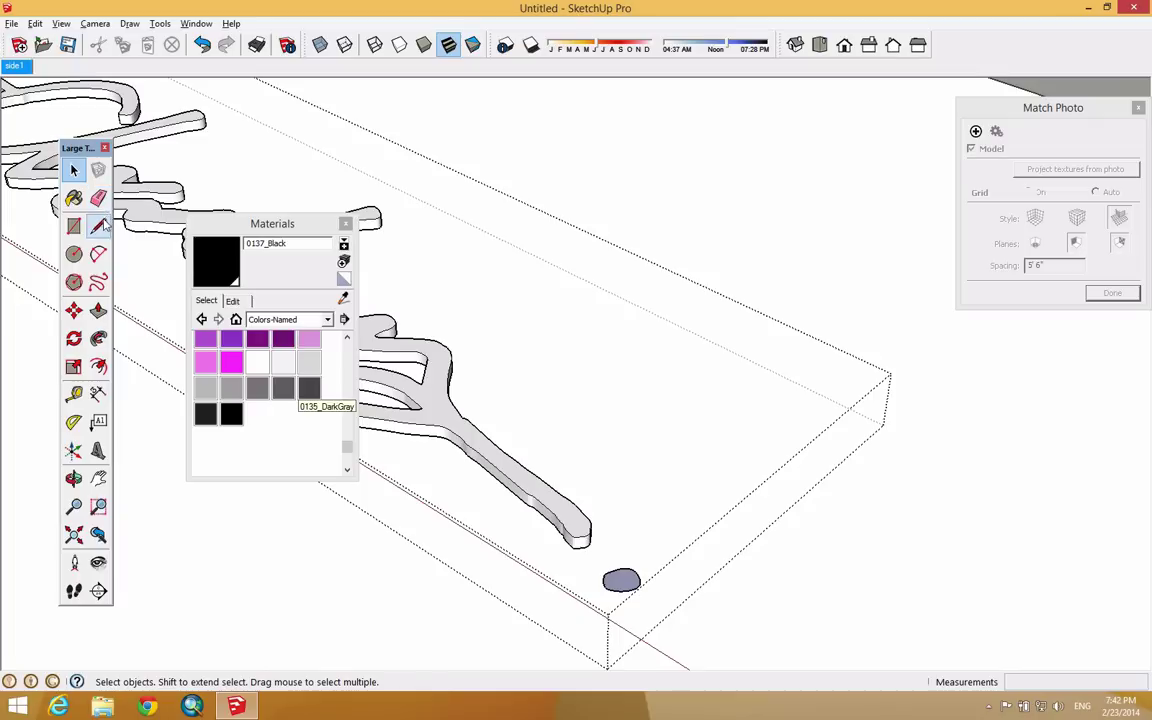
left_click(98, 311)
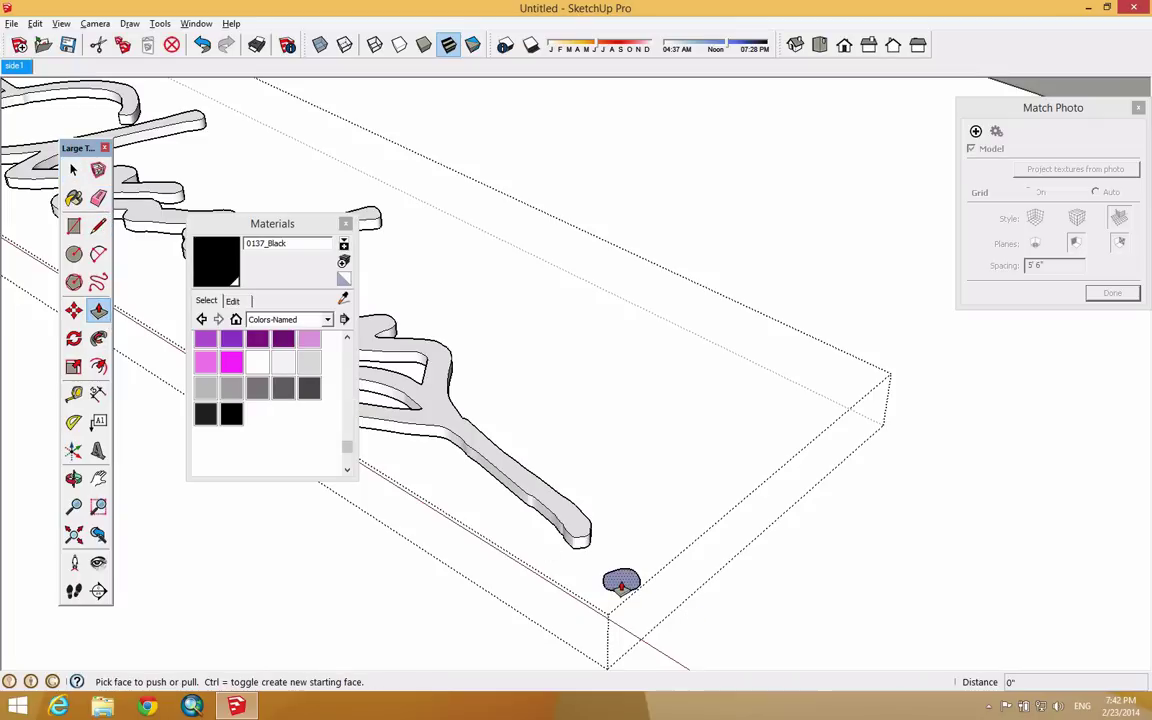
key("space")
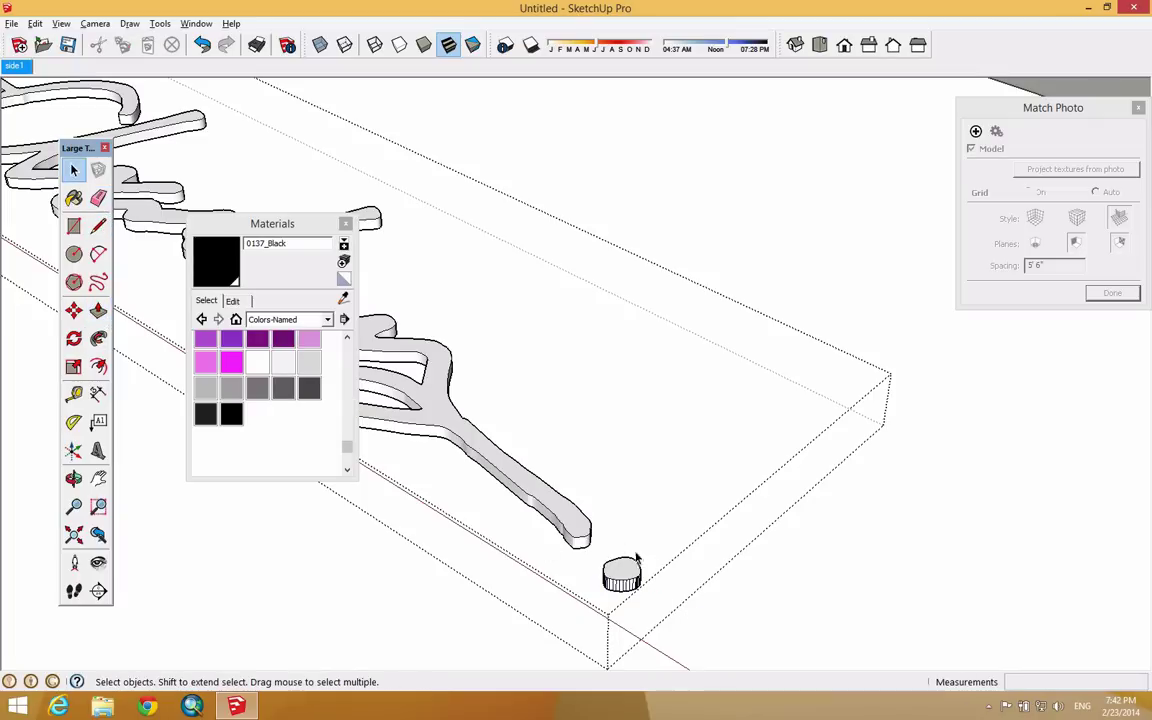
Step: Soften all edges of the extruded dot at 51.3 degrees, with smooth normals and soften coplanar enabled
triple_click(605, 567)
right_click(627, 580)
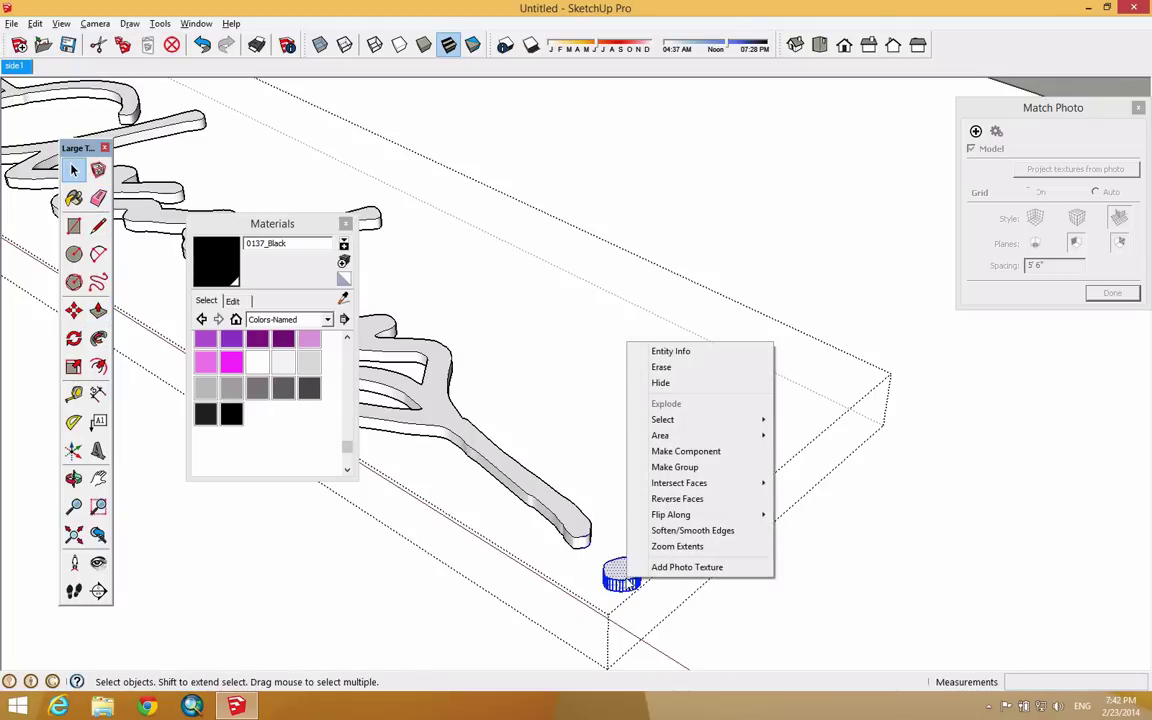
left_click(692, 531)
left_click_drag(680, 242, 694, 236)
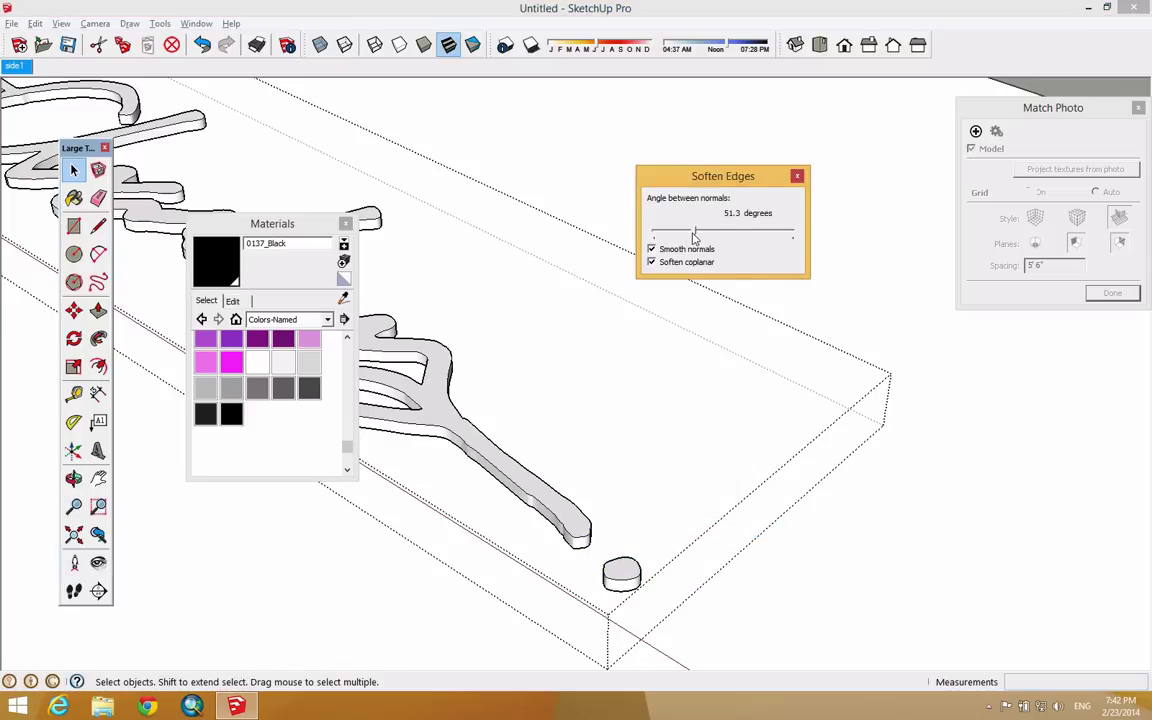
left_click(799, 179)
Step: Leave the signature group and rotate it upright so that it stands parallel to the face of the wall sign
middle_click_drag(707, 416, 586, 257)
scroll(645, 296, "down", 3)
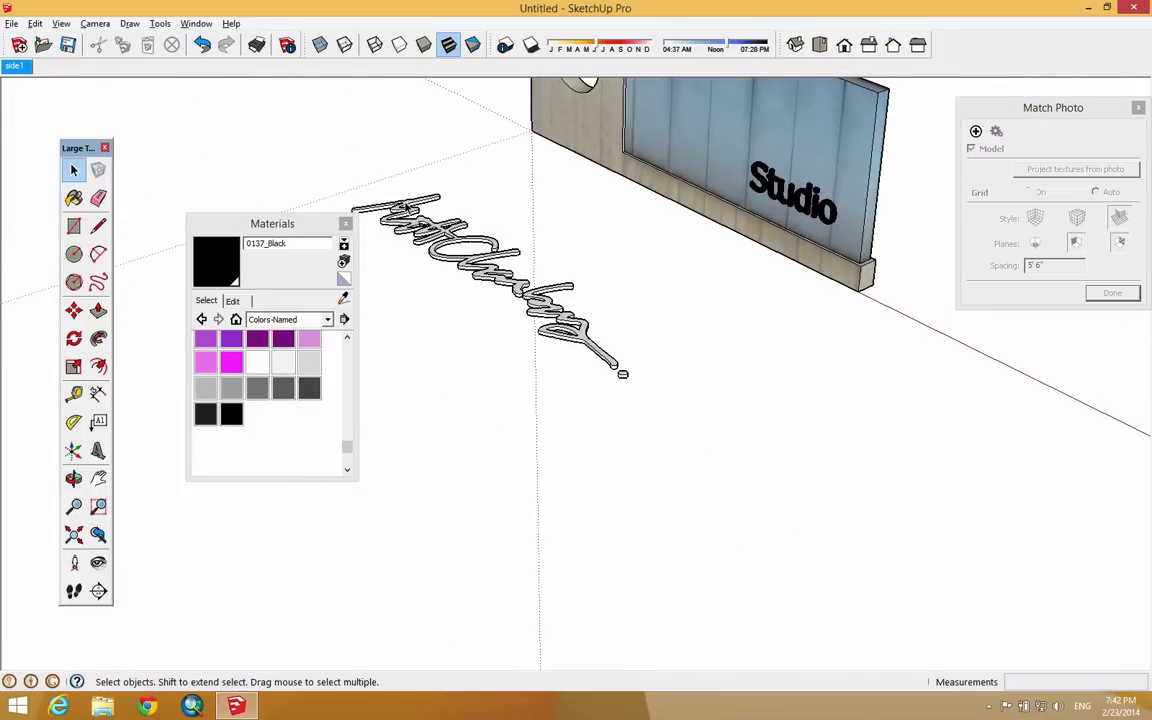
left_click(421, 225)
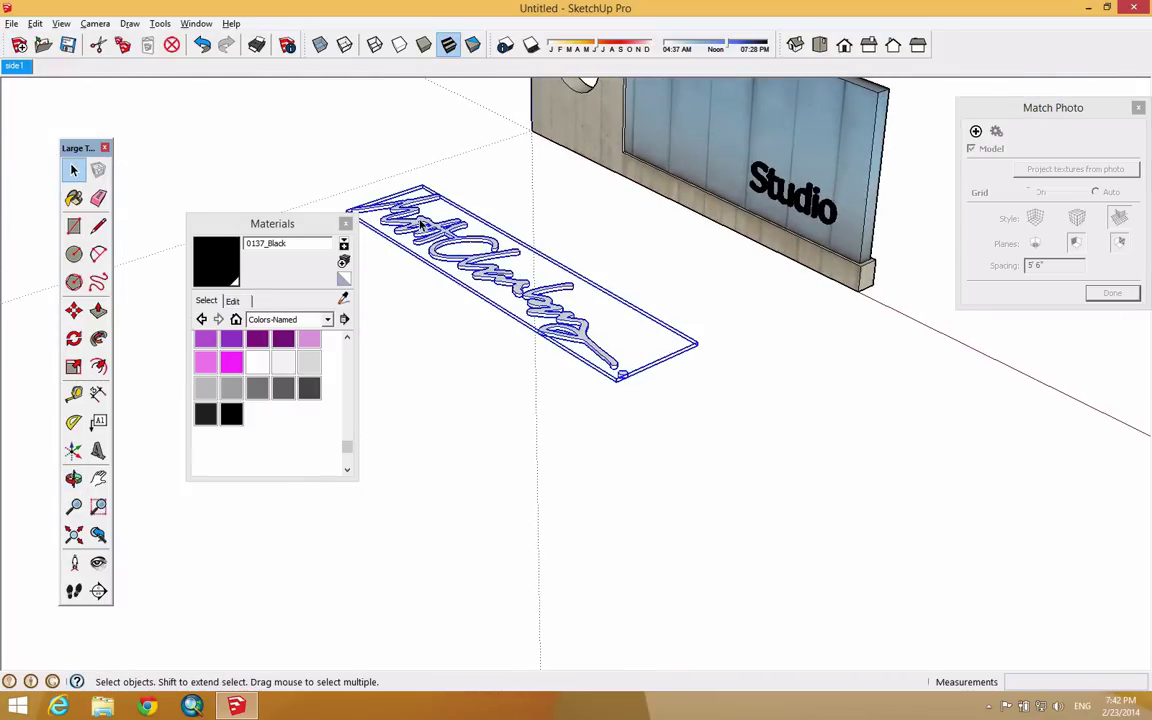
left_click(73, 310)
scroll(721, 341, "up", 3)
scroll(655, 350, "up", 4)
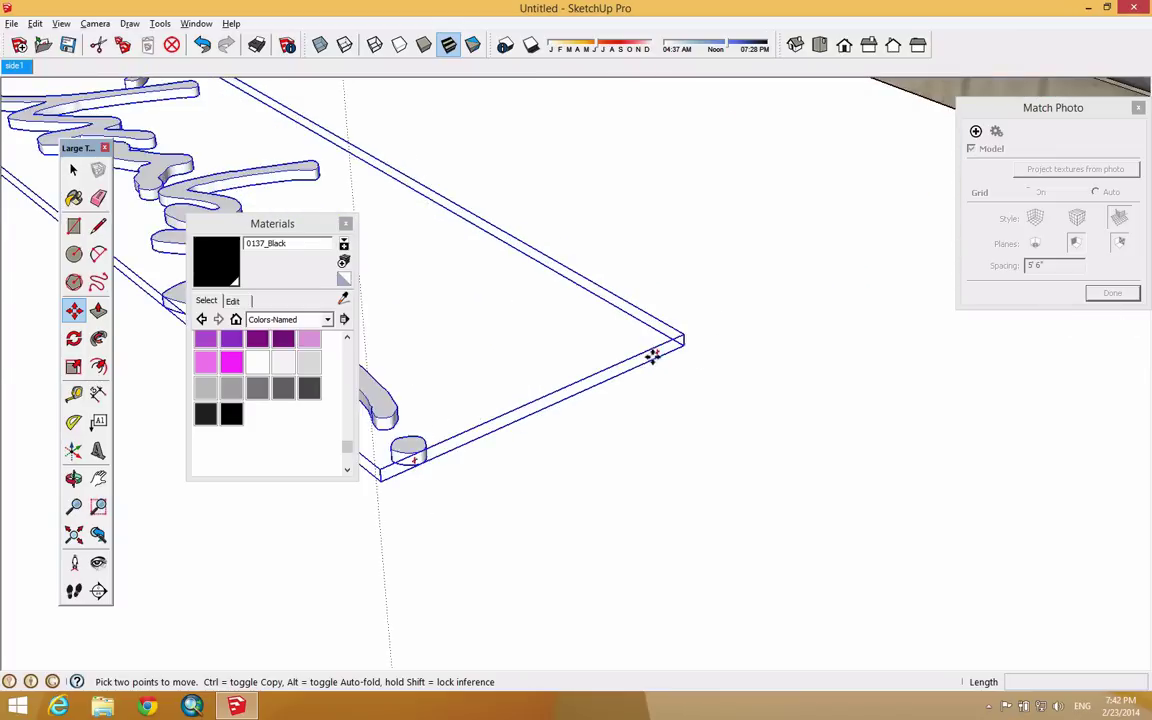
key("q")
middle_click_drag(658, 350, 474, 378)
scroll(474, 378, "down", 5)
key("m")
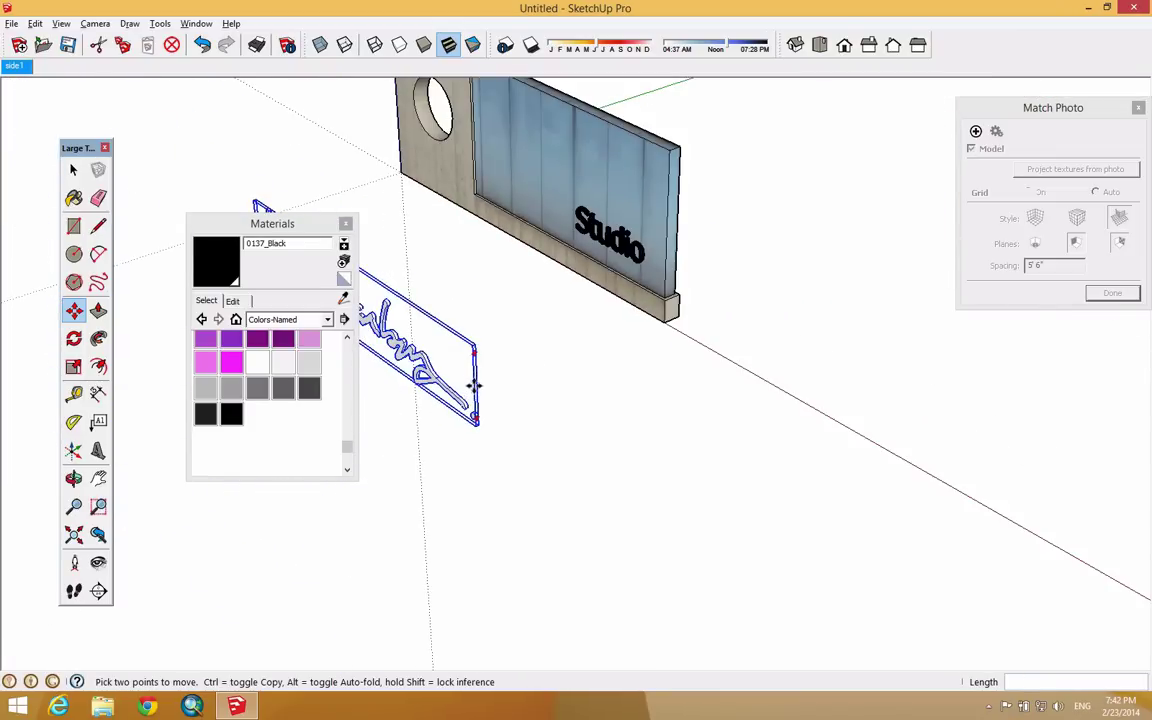
Step: Scale the upright signature down uniformly from its upper corner about the opposite point
left_click(73, 367)
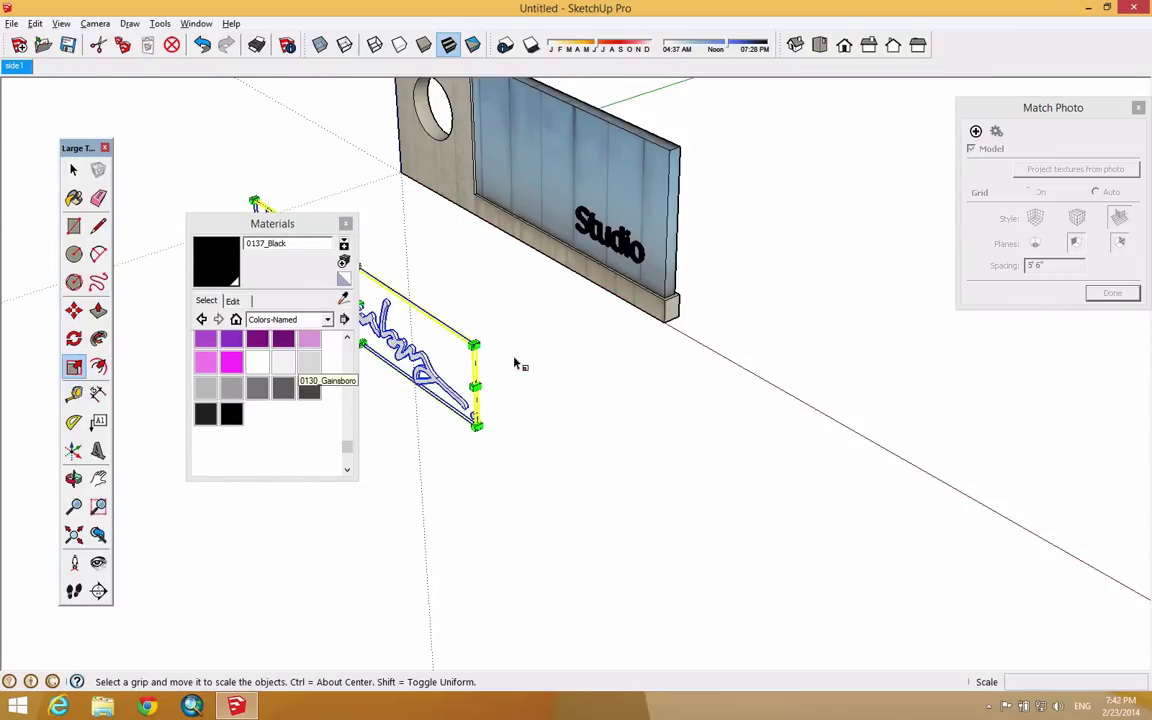
scroll(476, 334, "up", 5)
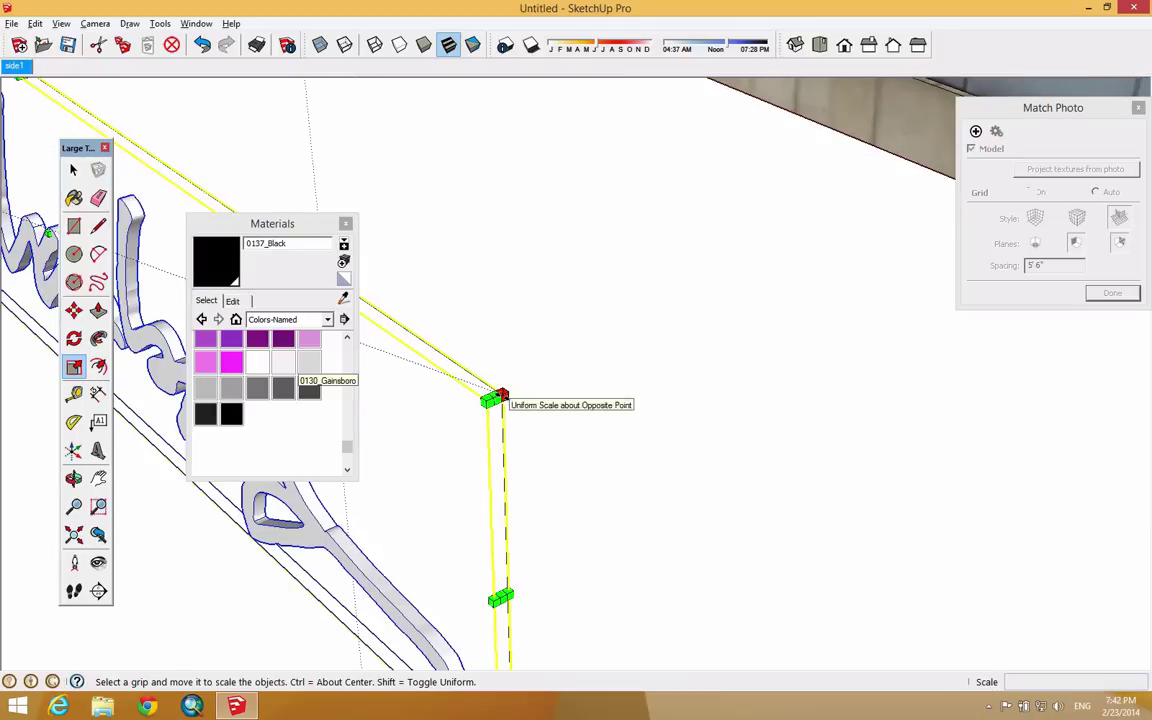
left_click_drag(500, 402, 161, 324)
scroll(140, 326, "down", 5)
Step: Move the signature onto the blue panel of the wall sign, above the Studio lettering
left_click(73, 310)
scroll(136, 313, "up", 3)
scroll(136, 313, "up", 2)
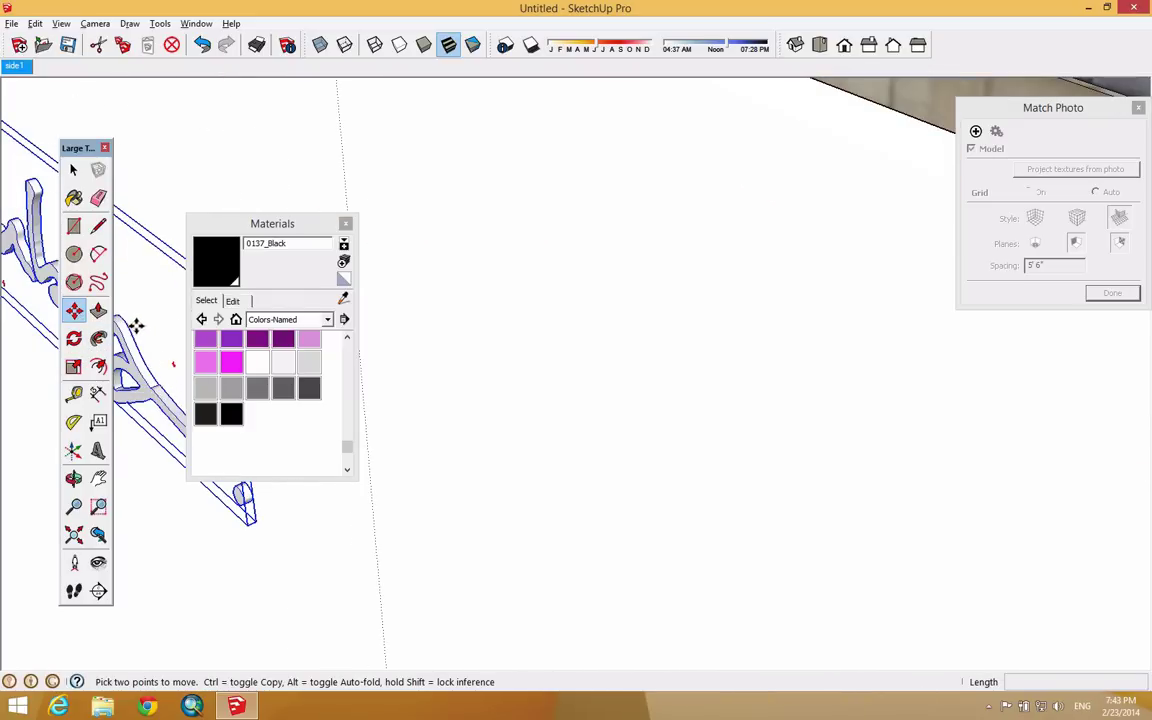
scroll(129, 329, "down", 5)
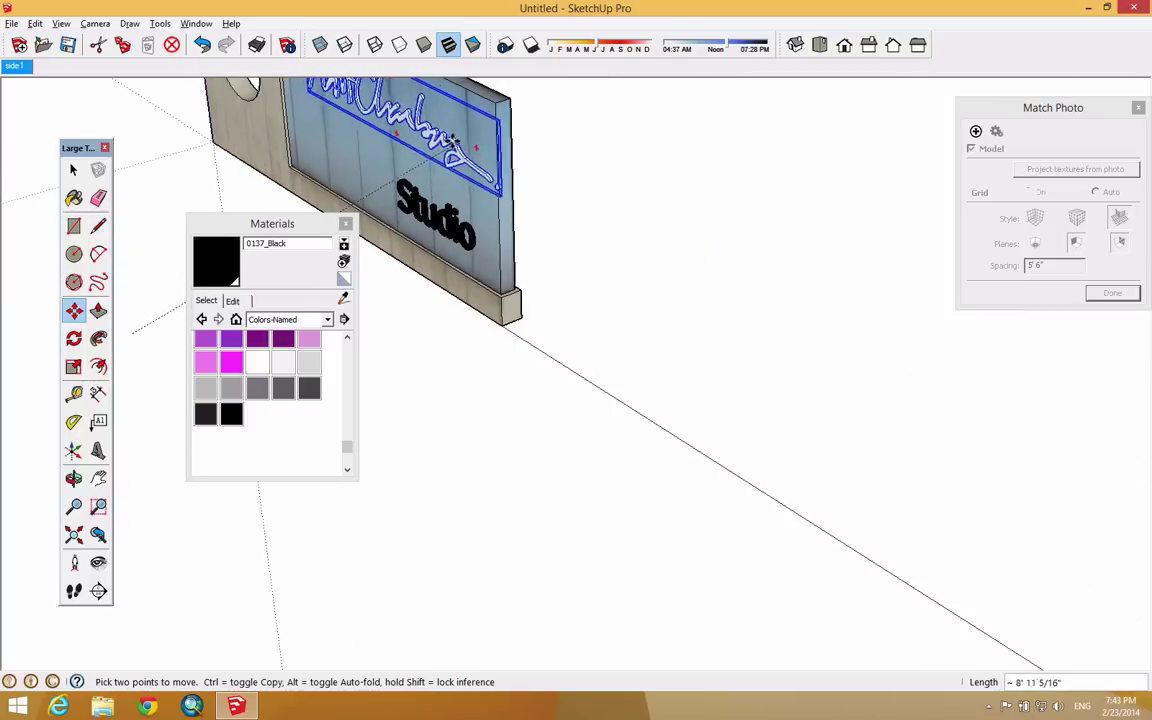
middle_click_drag(458, 236, 507, 185)
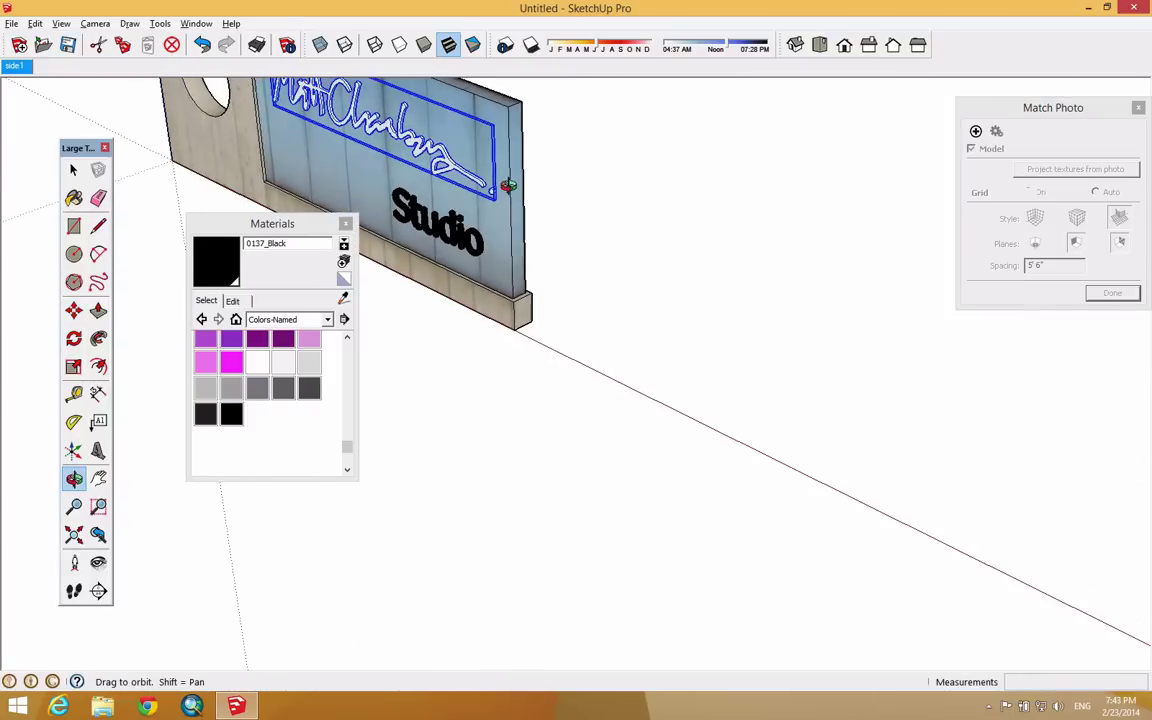
left_click(99, 479)
left_click_drag(403, 150, 551, 293)
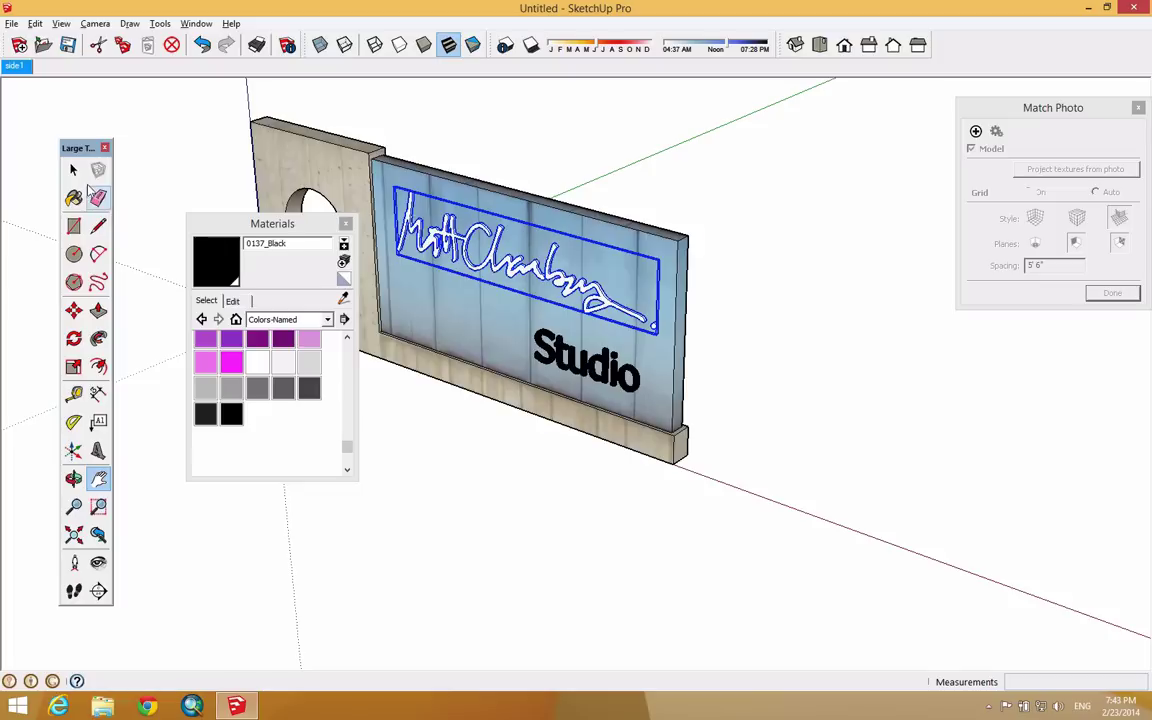
Step: Paint the signature with 0137_Black and the Studio lettering with 0128_White
left_click(73, 198)
left_click(231, 414)
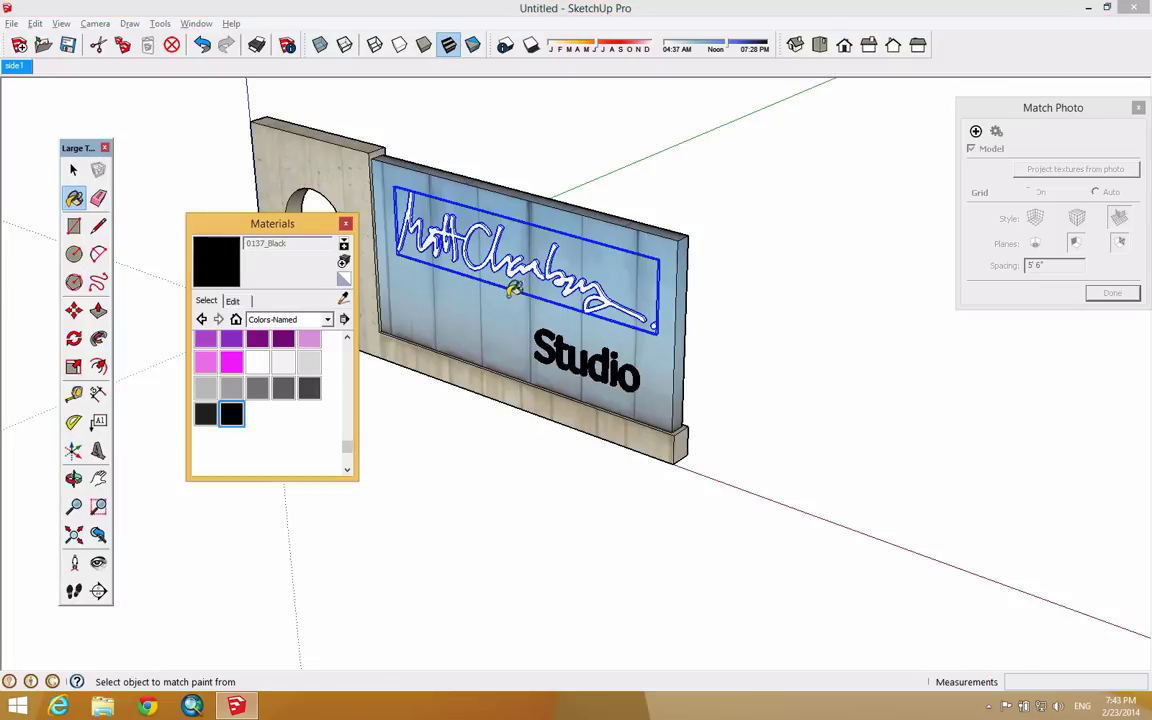
left_click(455, 222)
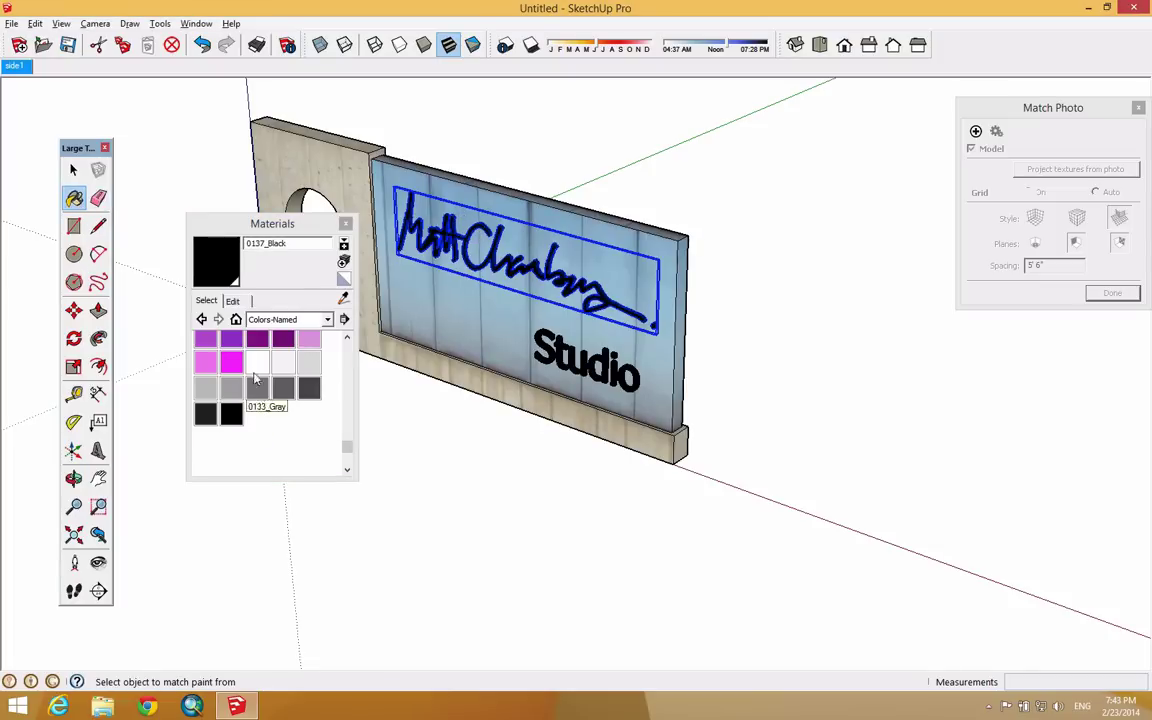
left_click(257, 364)
left_click(545, 345)
key("space")
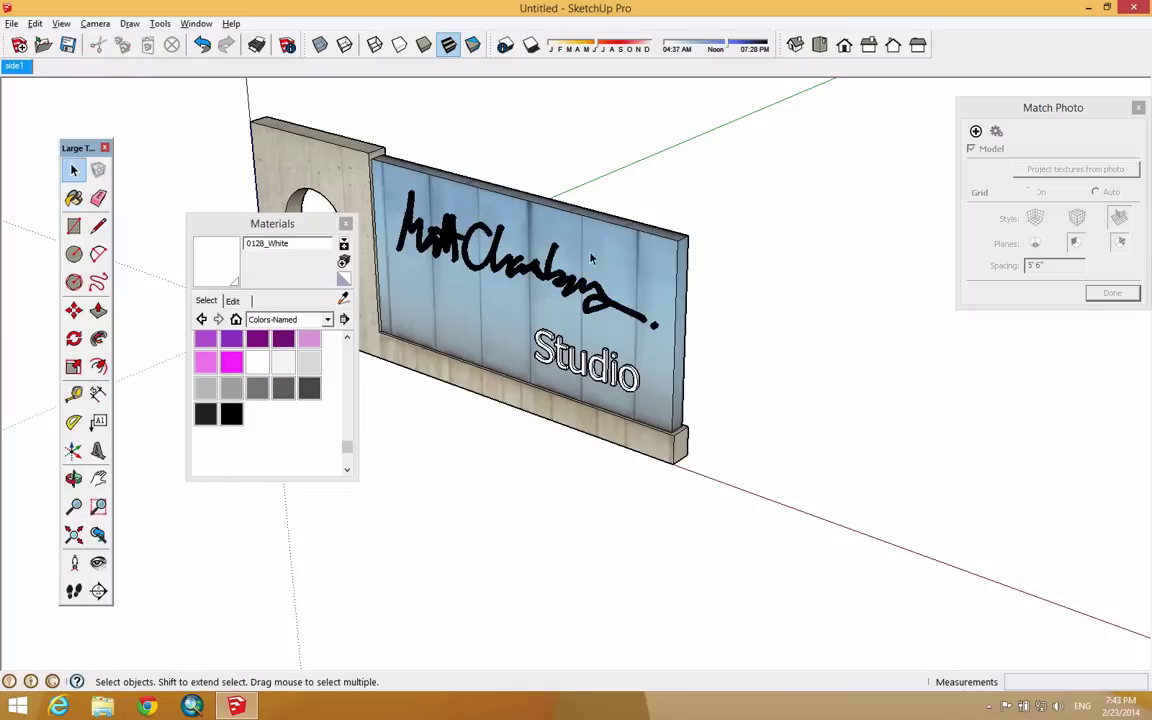
Step: Move the signature down the blue panel by 4 9/16", closer to the Studio lettering
left_click(467, 299)
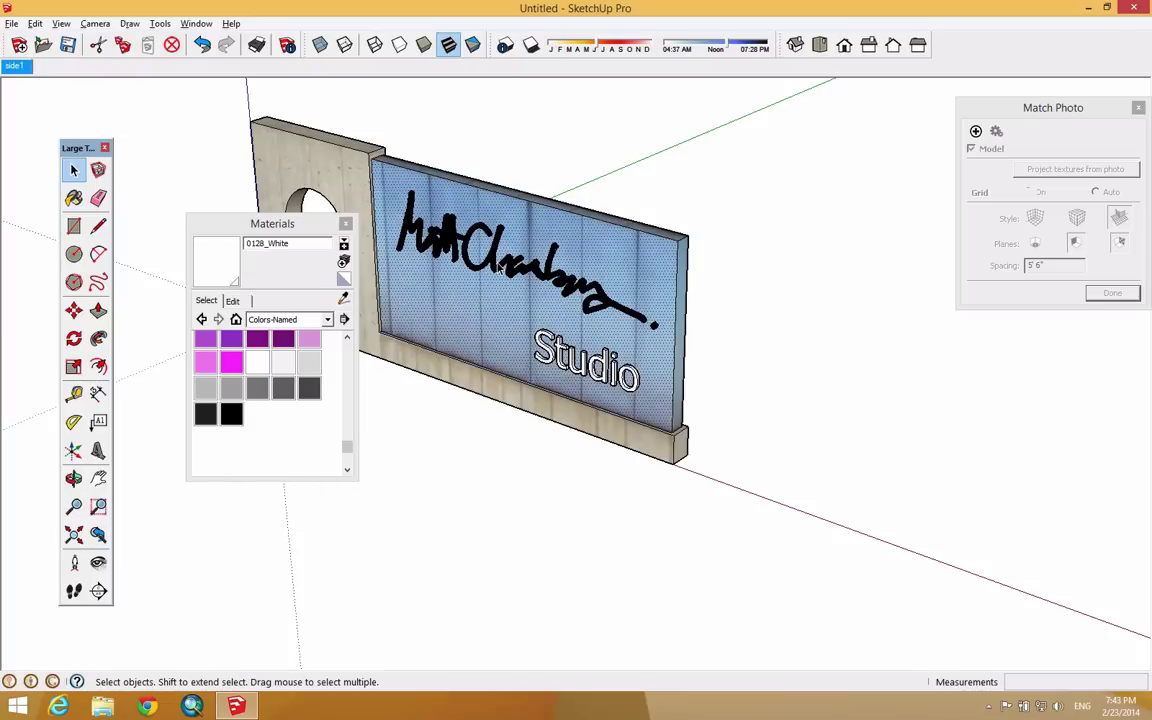
left_click(500, 268)
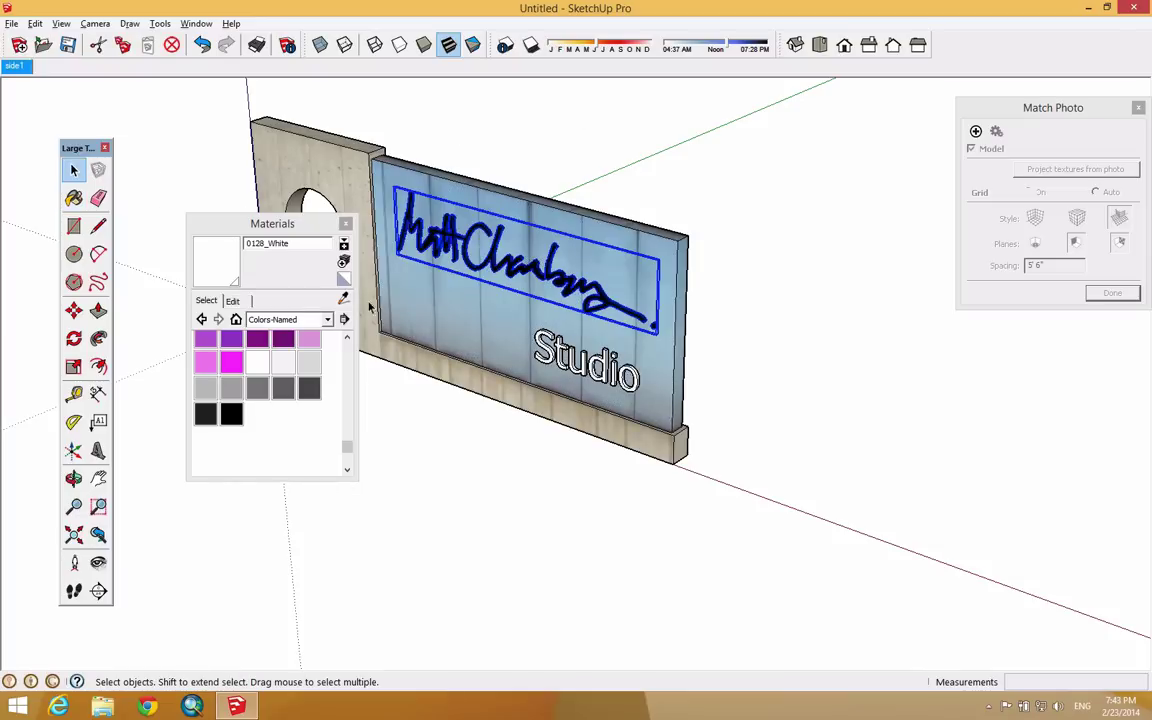
left_click(79, 313)
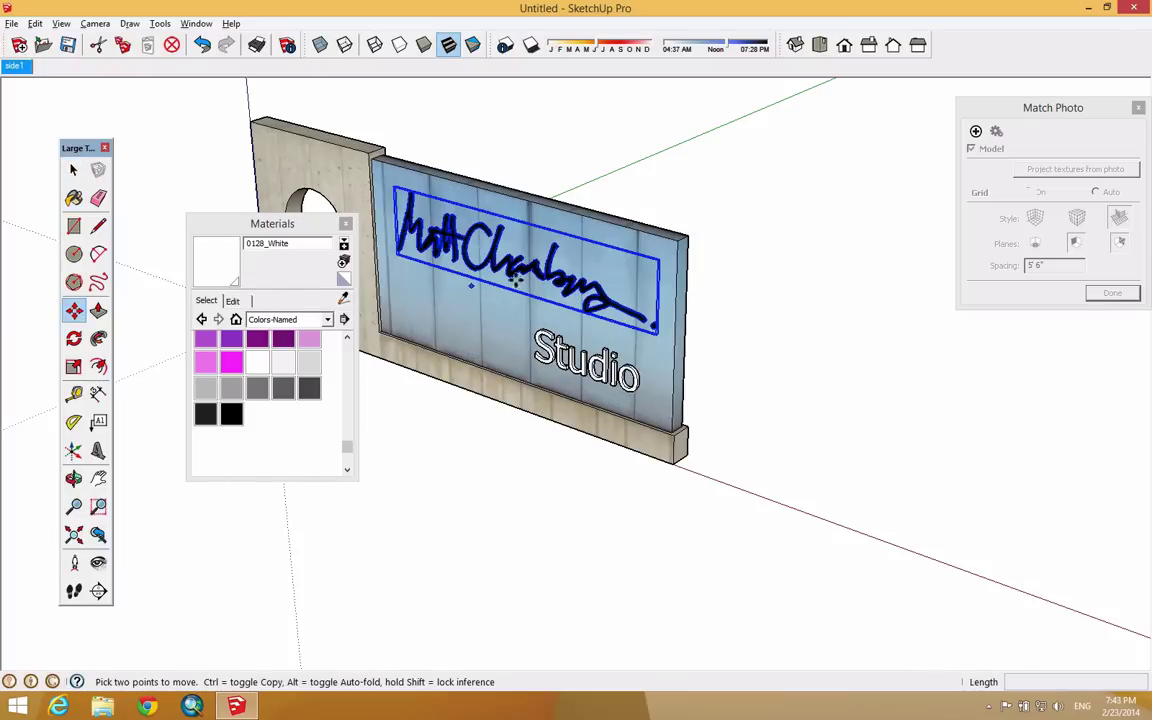
left_click(667, 268)
left_click(664, 283)
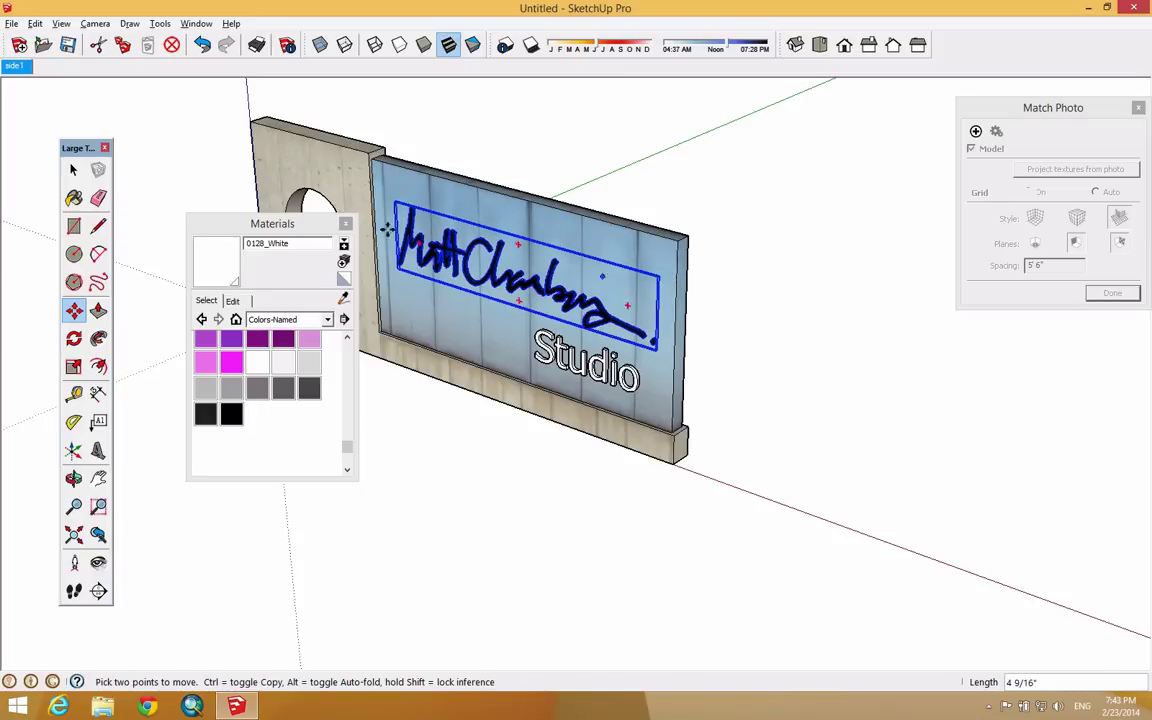
Step: Move the Materials window clear of the sign and review the model against the matched photo in scene side1 and from several angles
left_click(73, 170)
left_click_drag(245, 222, 578, 260)
left_click_drag(687, 262, 823, 180)
left_click(782, 160)
mouse_move(782, 160)
middle_mouse_down()
mouse_move(681, 225)
mouse_move(788, 179)
mouse_move(758, 226)
mouse_move(325, 156)
middle_mouse_up()
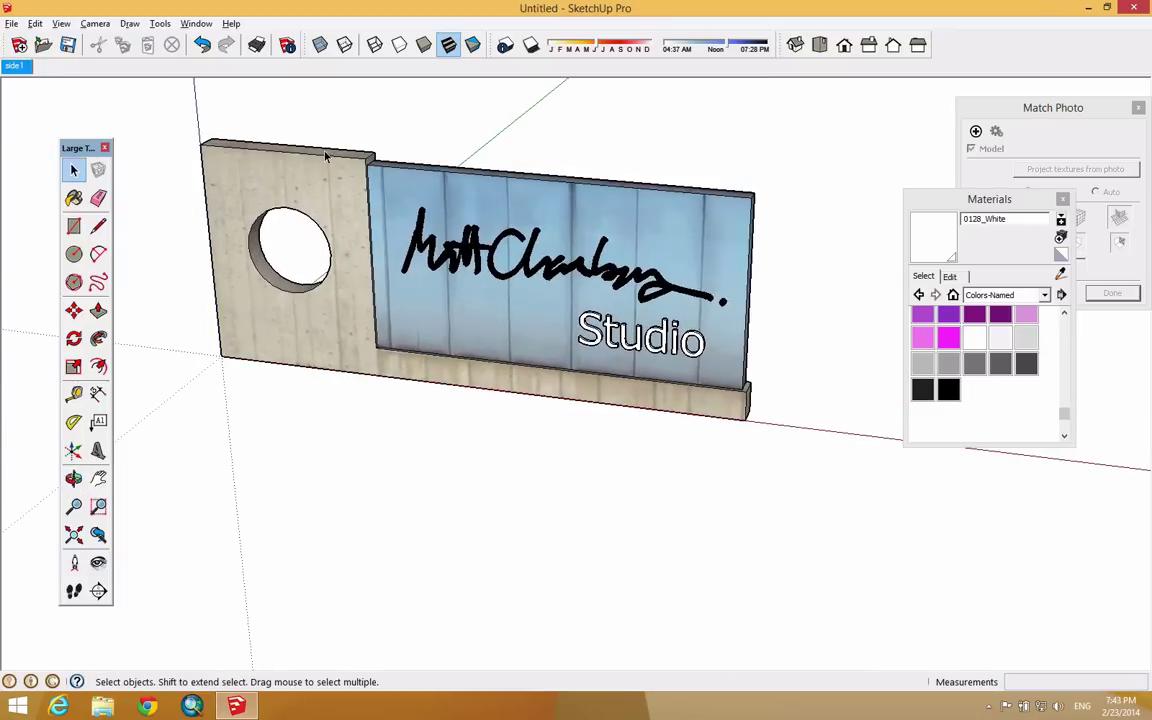
left_click(16, 66)
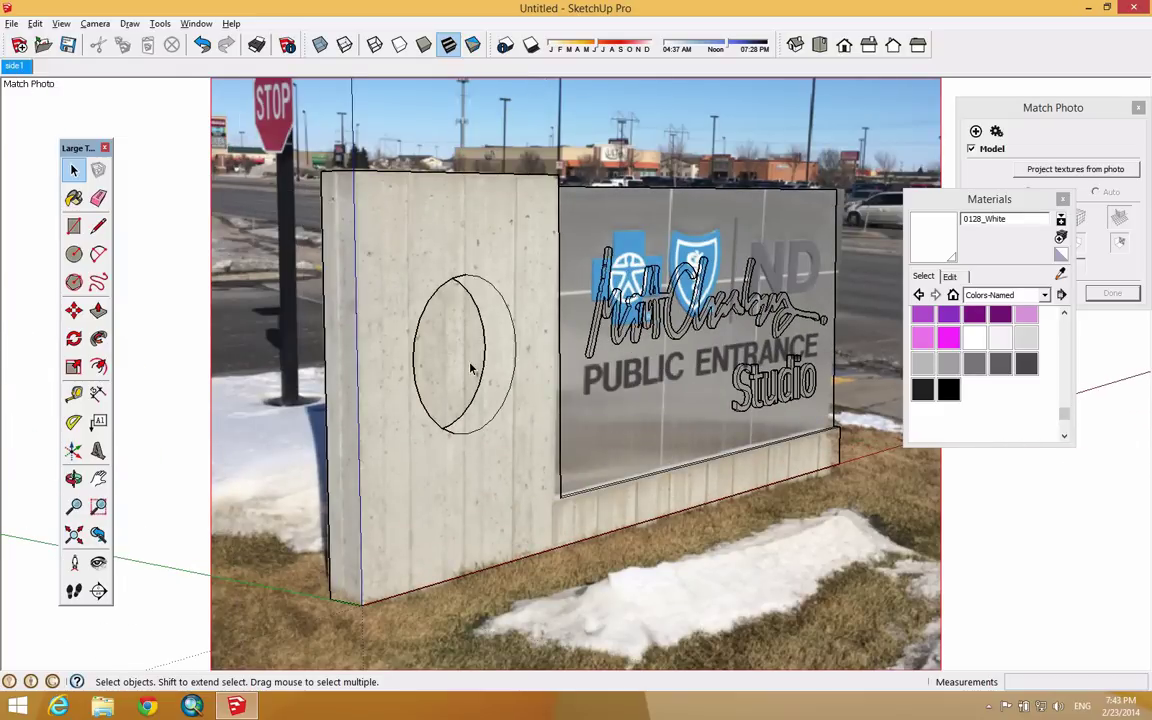
middle_click_drag(455, 350, 365, 386)
scroll(381, 386, "down", 2)
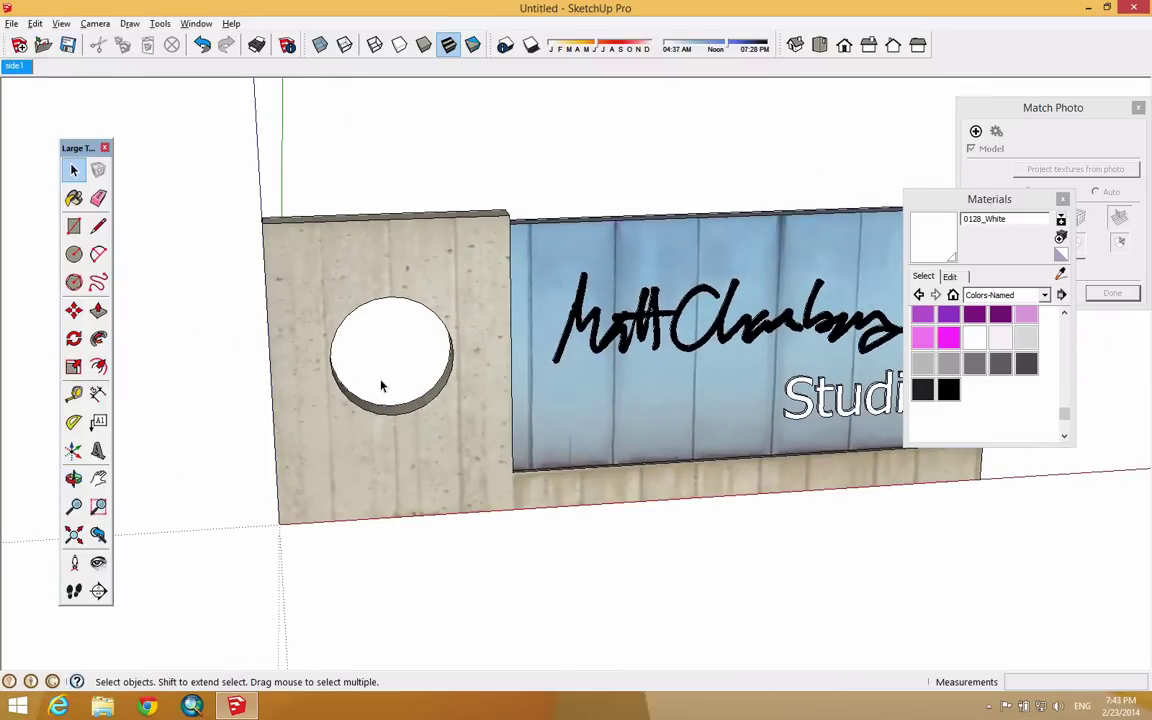
scroll(381, 386, "down", 3)
middle_click_drag(363, 298, 451, 370)
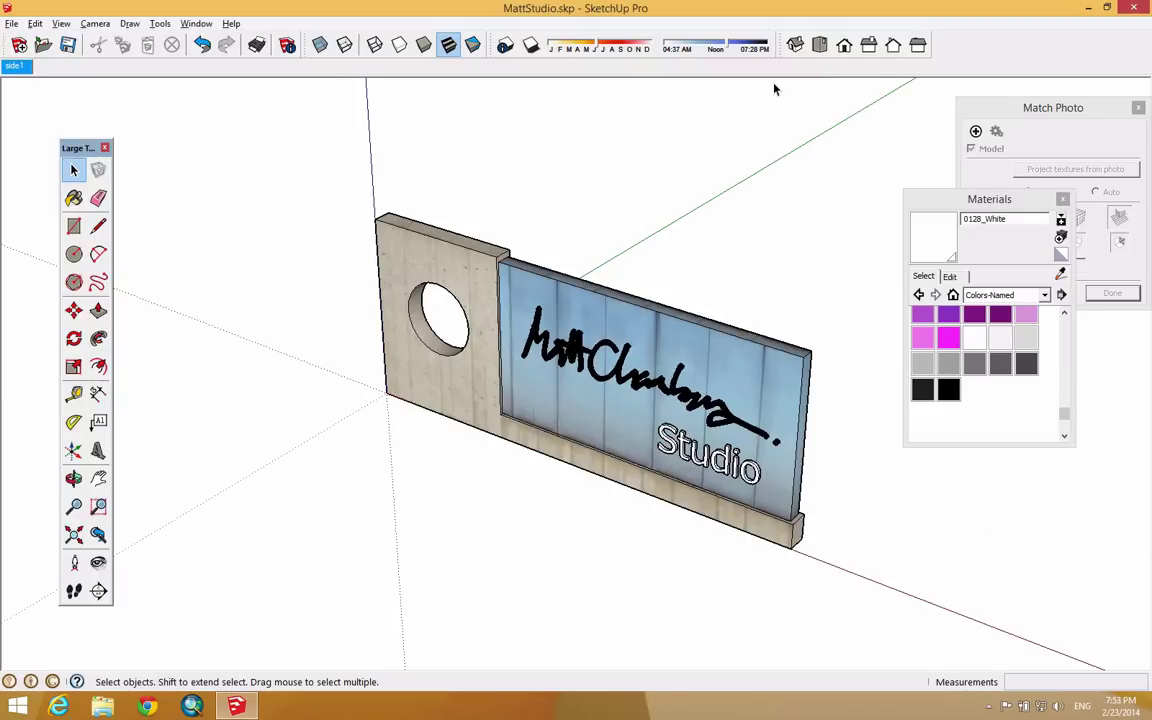
middle_click_drag(566, 433, 645, 421)
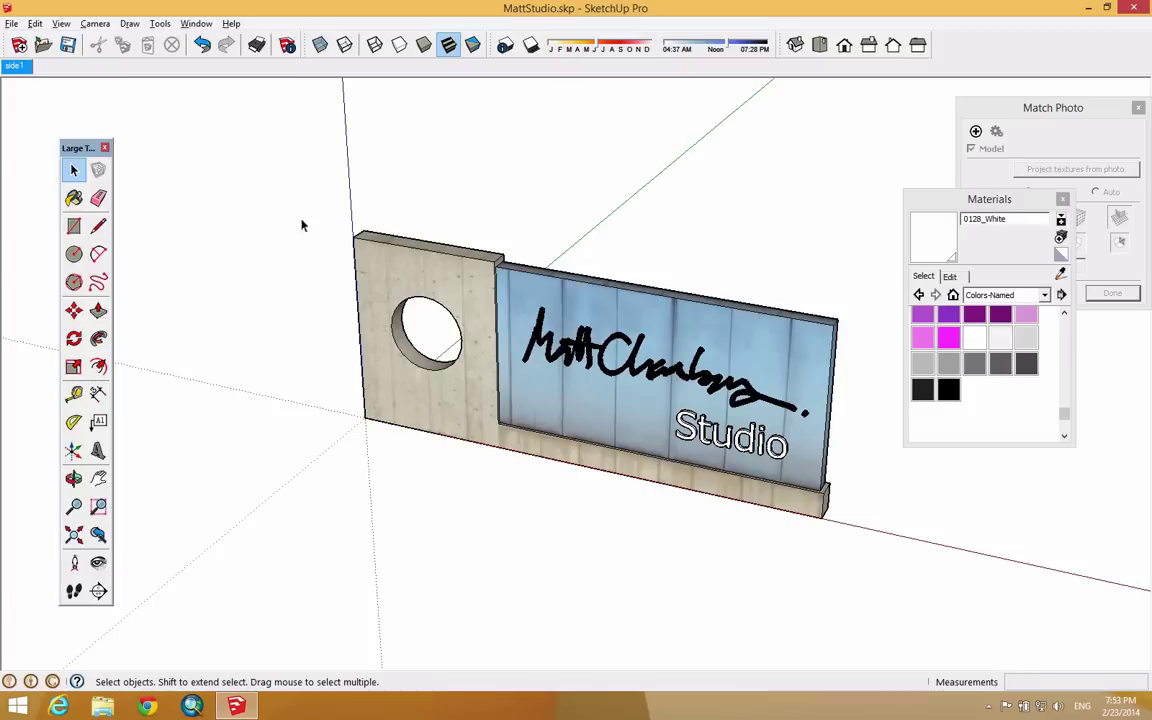
Step: Group the complete wall sign together with its signature and Studio lettering
left_click_drag(298, 180, 886, 583)
right_click(482, 288)
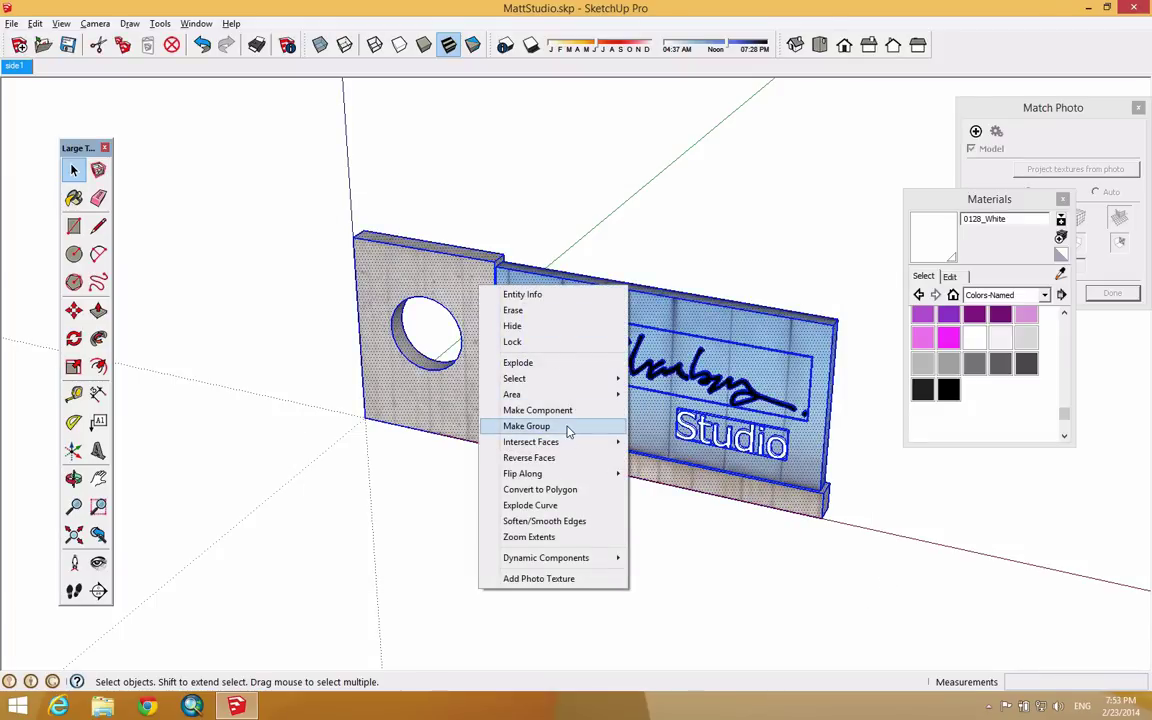
left_click(567, 430)
right_click(462, 296)
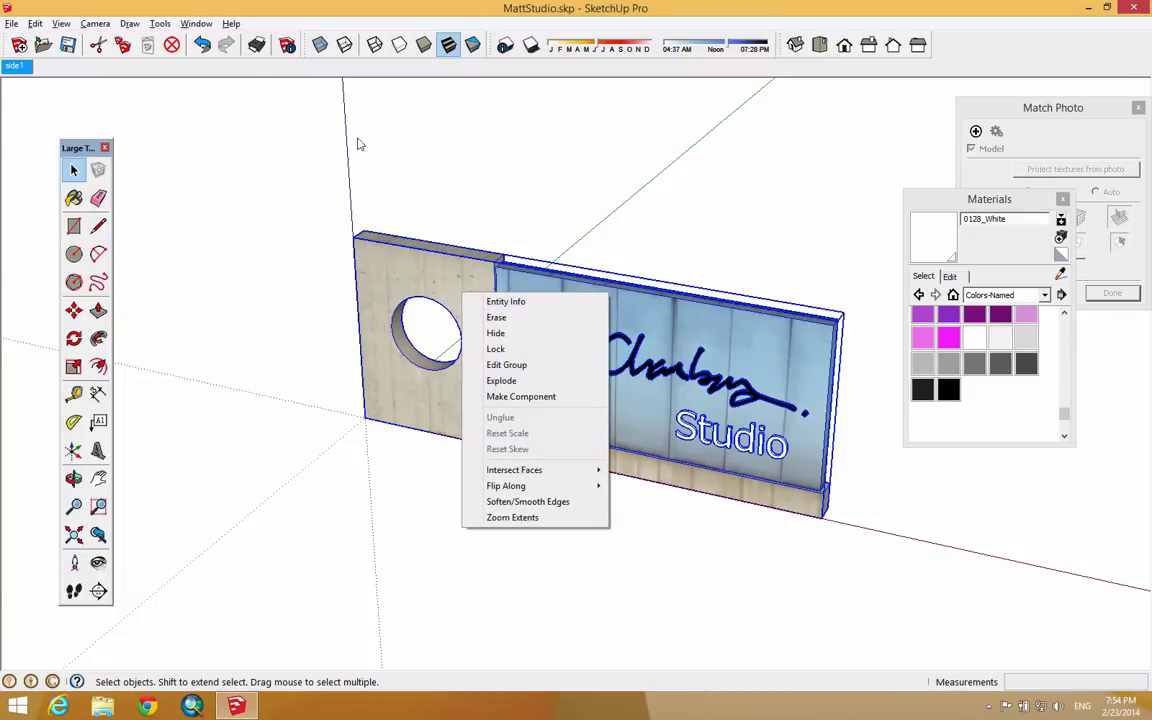
Step: Add a new layer named "sign"
left_click(202, 25)
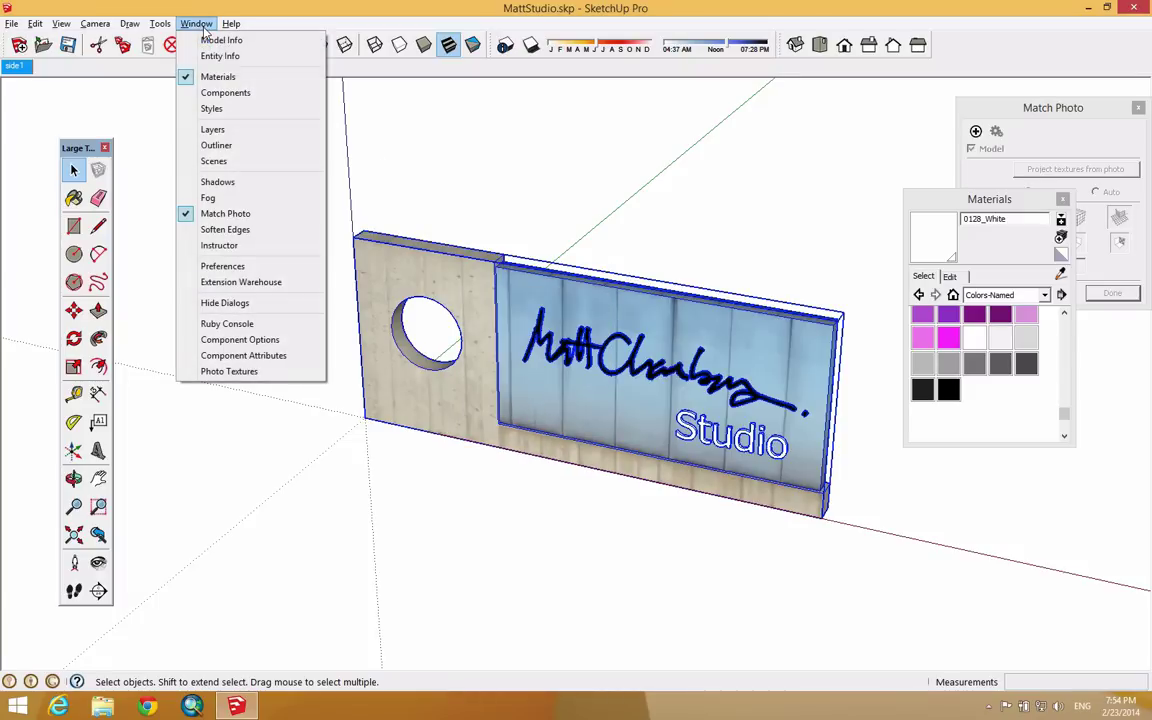
left_click(212, 129)
left_click(276, 190)
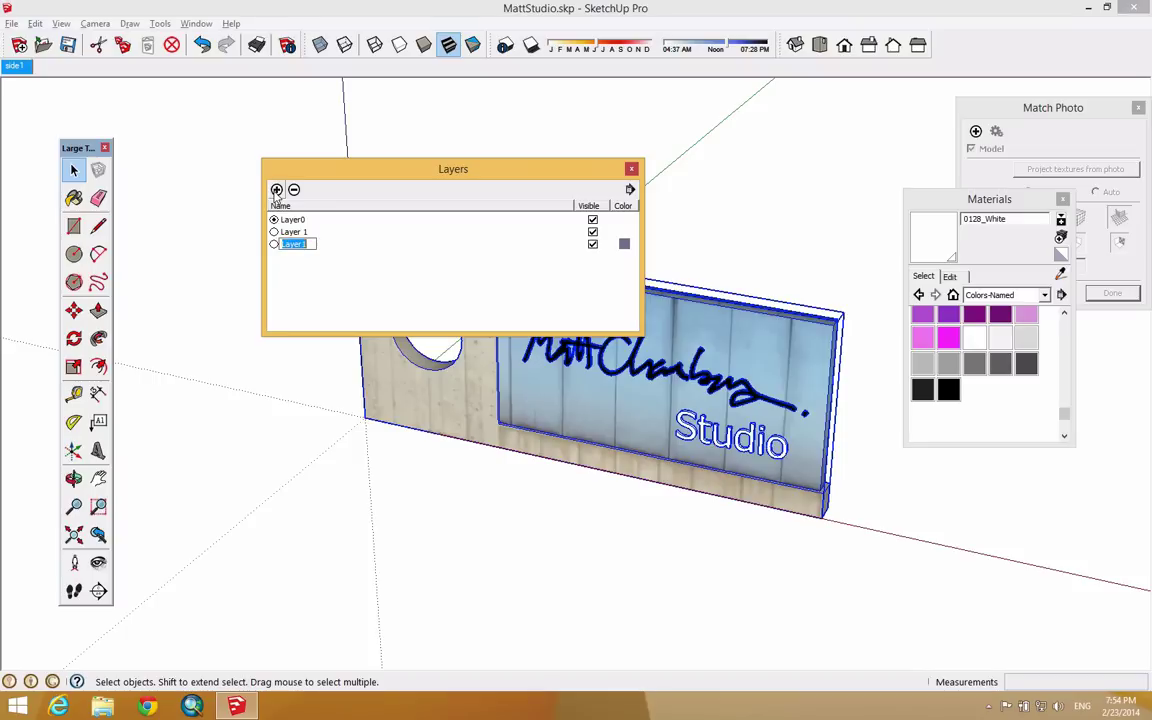
type("sign")
key("Return")
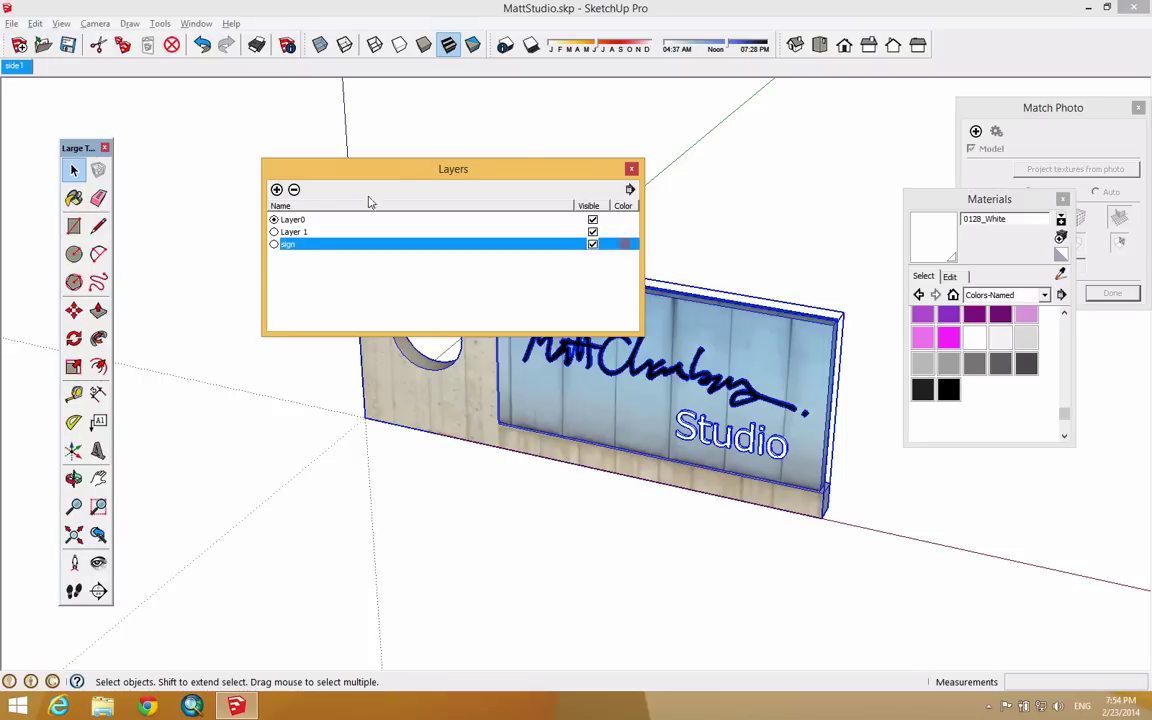
Step: Assign the wall sign group to the "sign" layer, hide that layer, and close the Entity Info and Layers windows
right_click(737, 332)
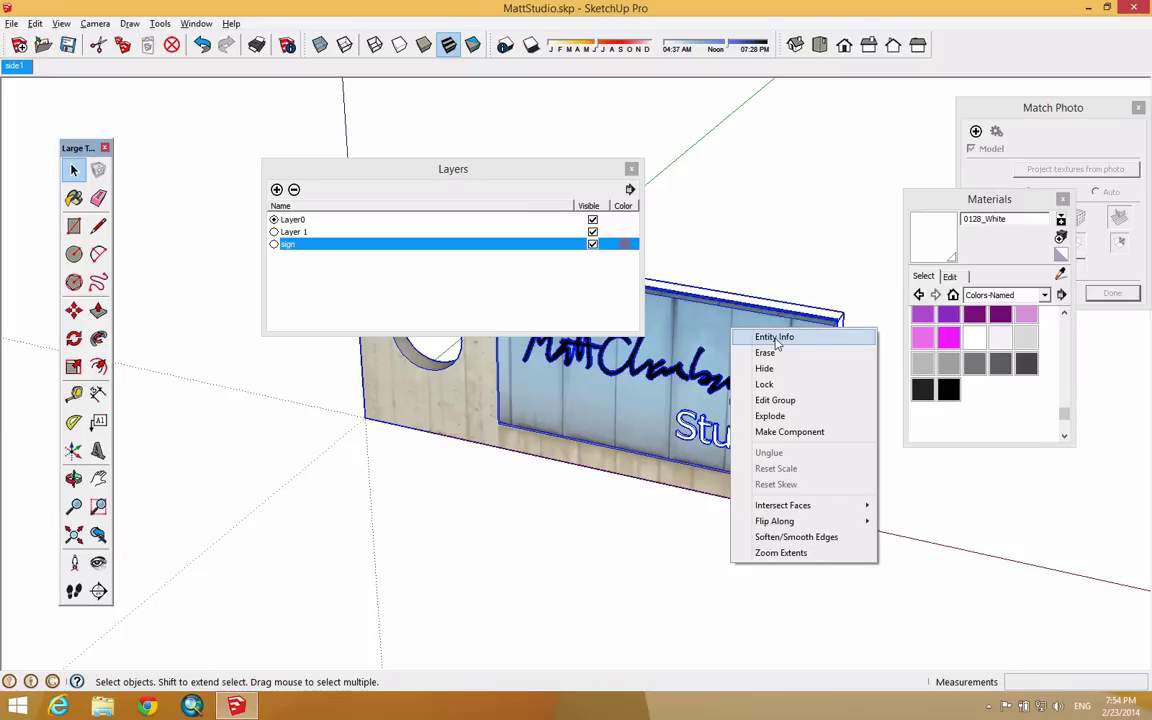
left_click(776, 344)
left_click(154, 88)
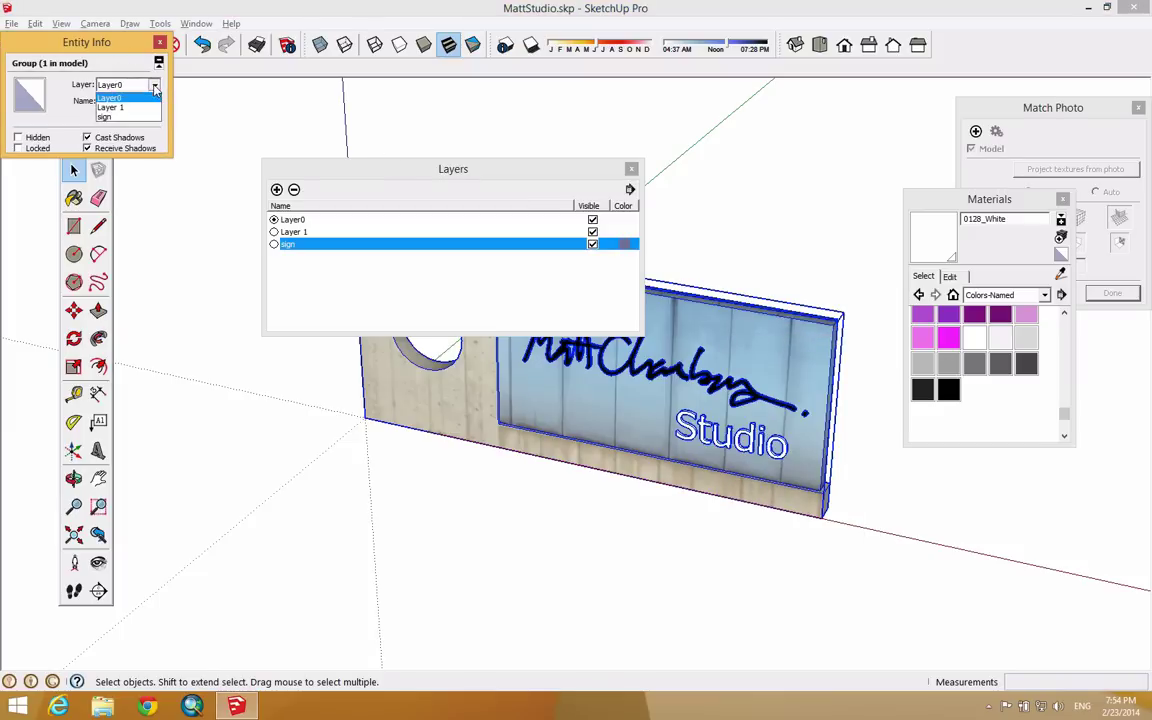
left_click(124, 113)
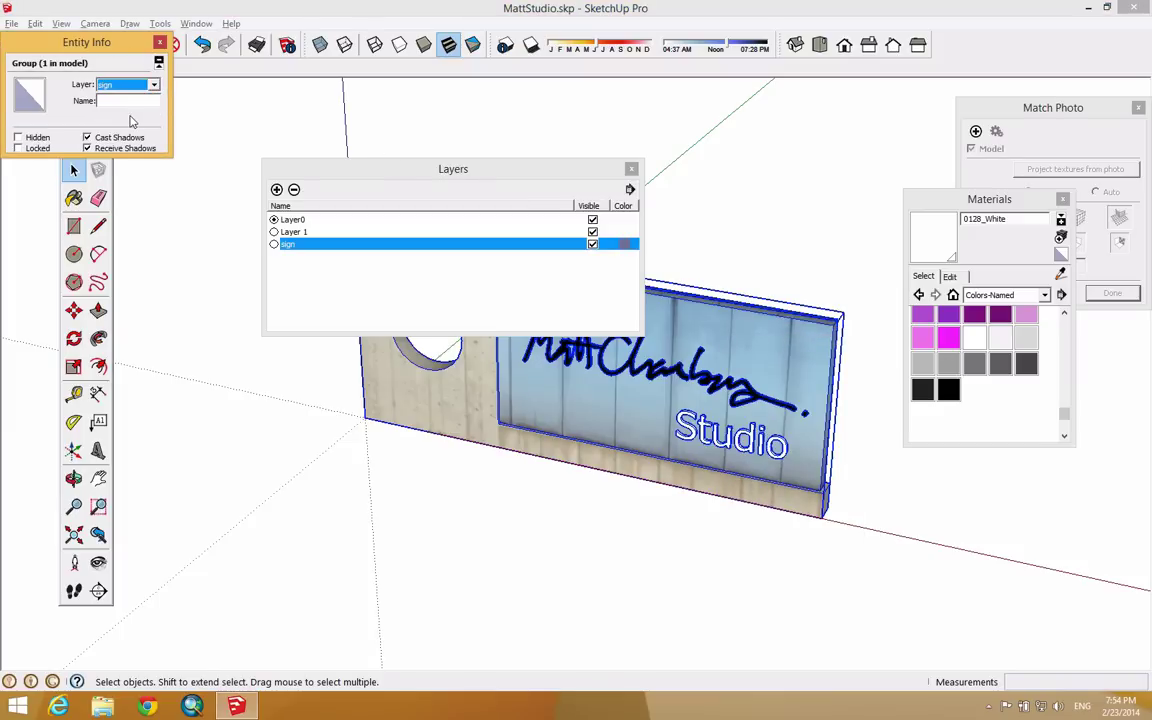
left_click(593, 245)
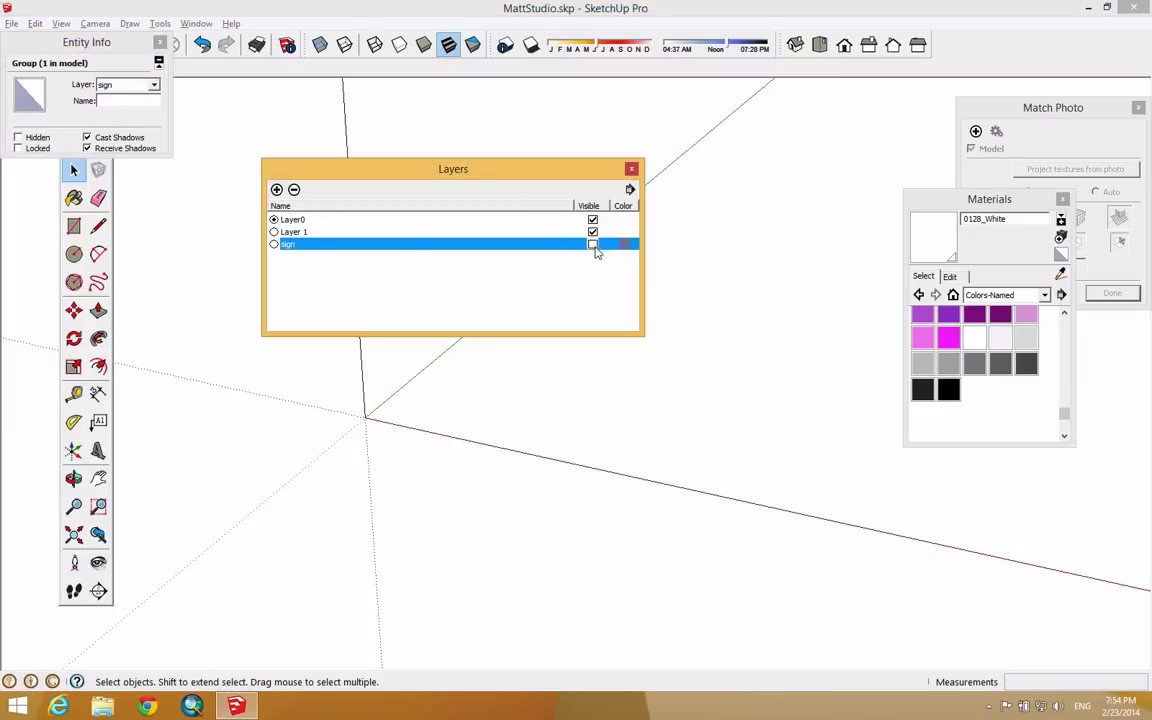
left_click(160, 45)
left_click(631, 169)
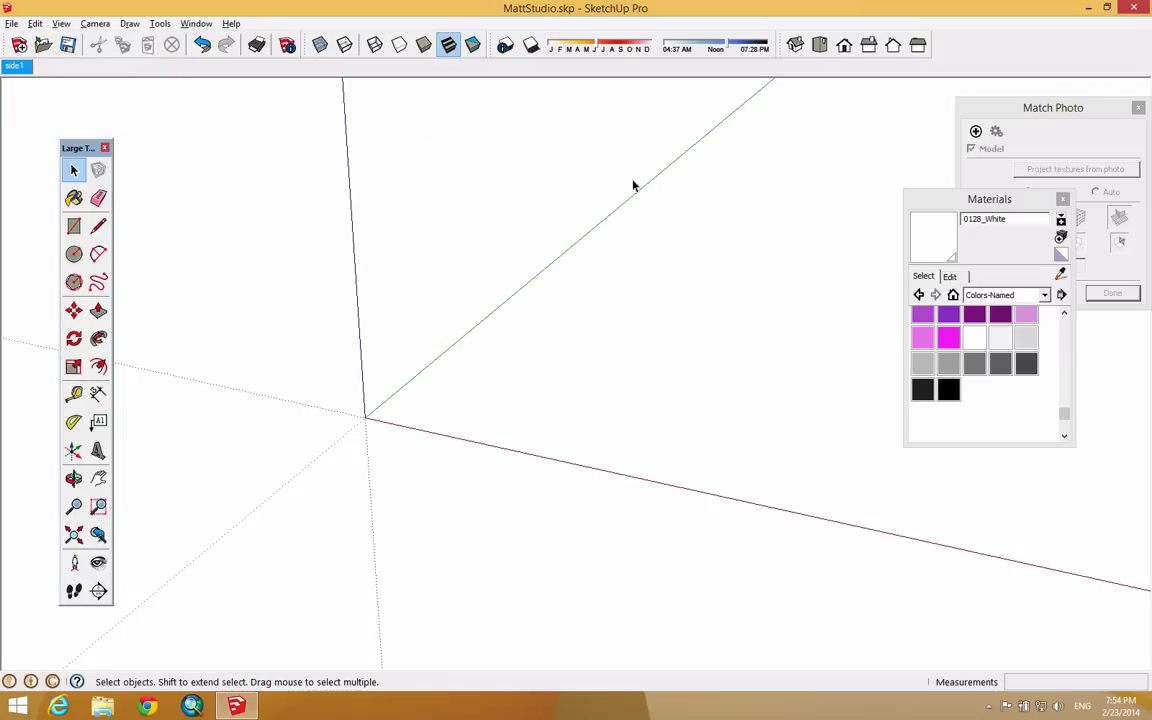
Step: Switch to the Photos app, browse the reference photos to the row of banner poles, and return to SketchUp
key("alt+Tab")
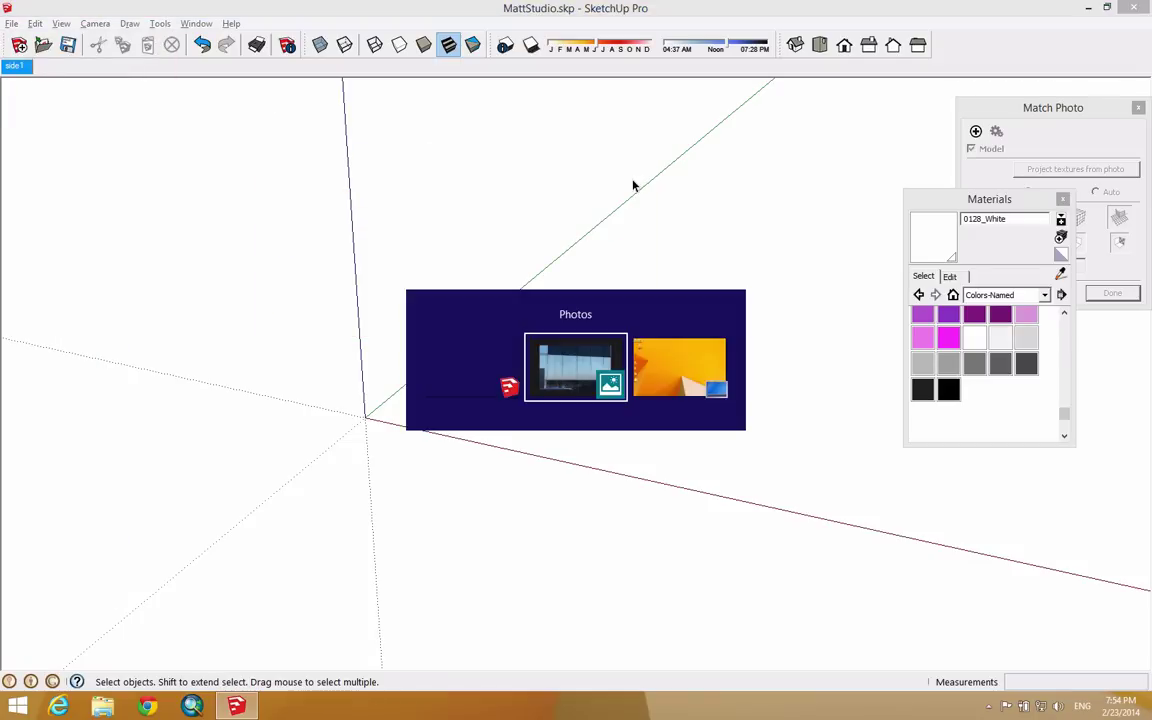
key("Right")
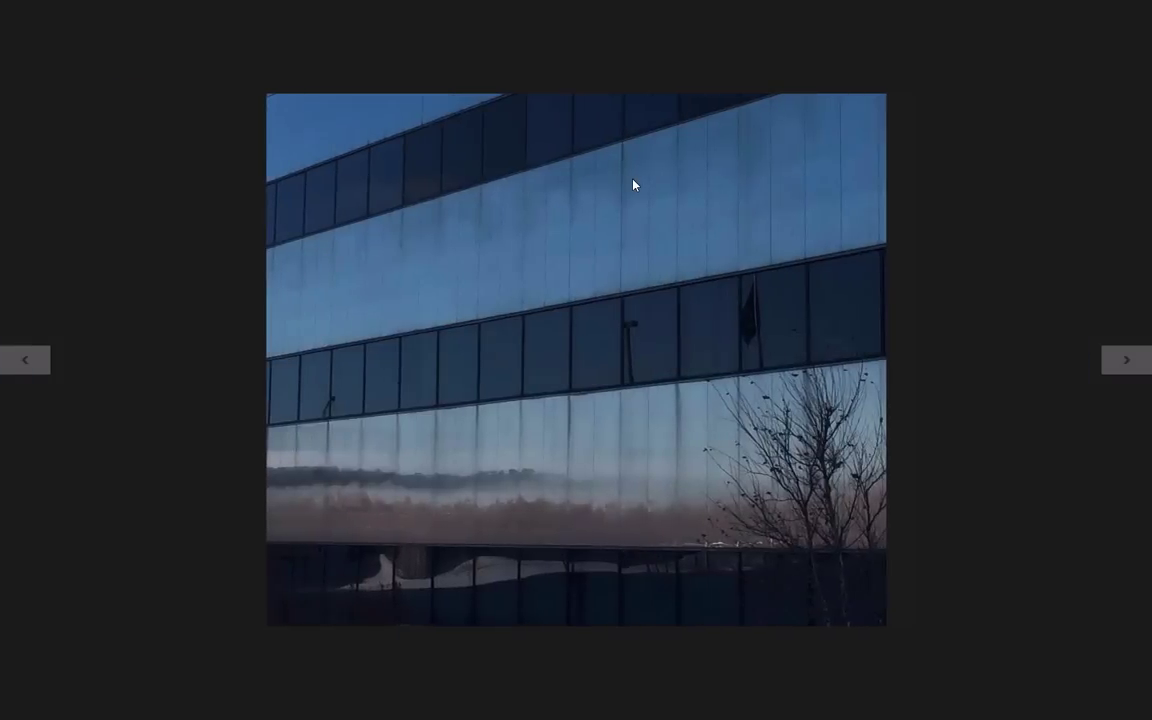
key("Right")
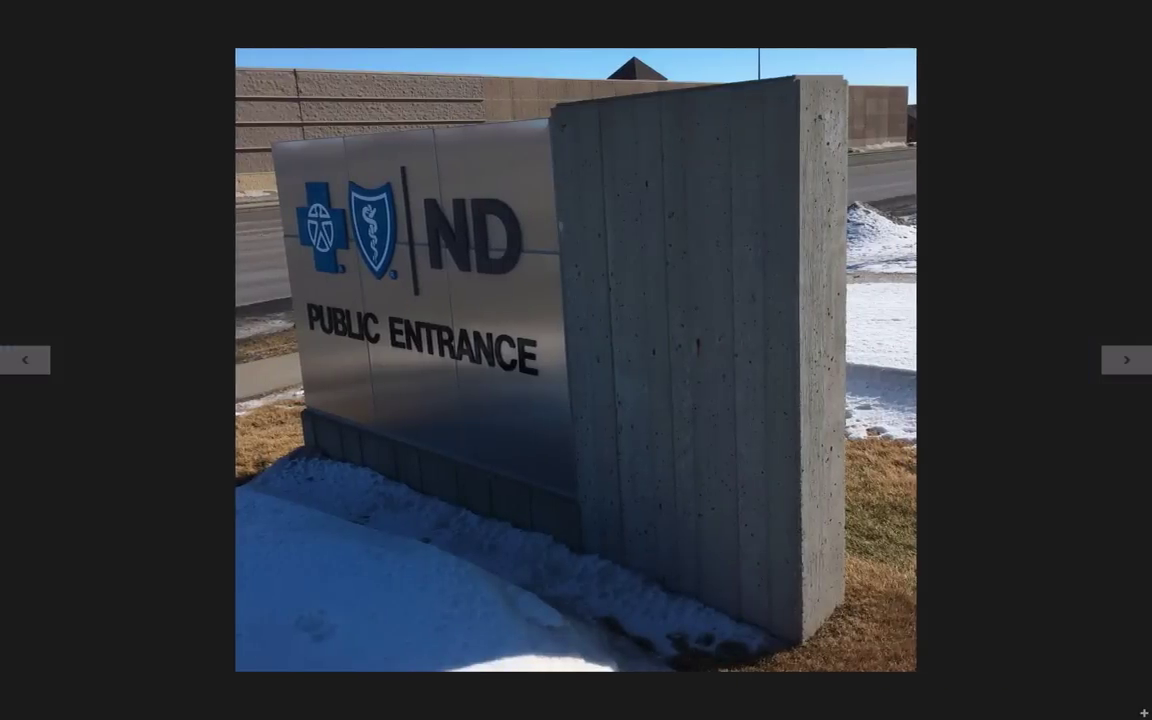
key("Right")
key("Right")
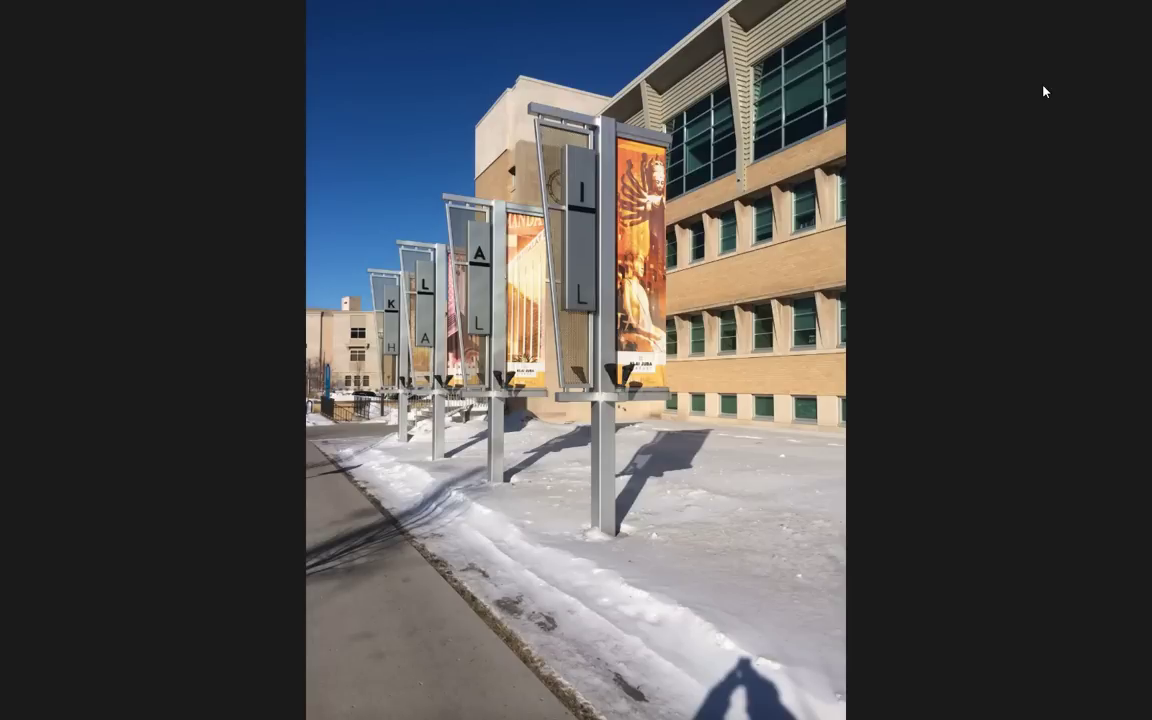
key("alt+Tab")
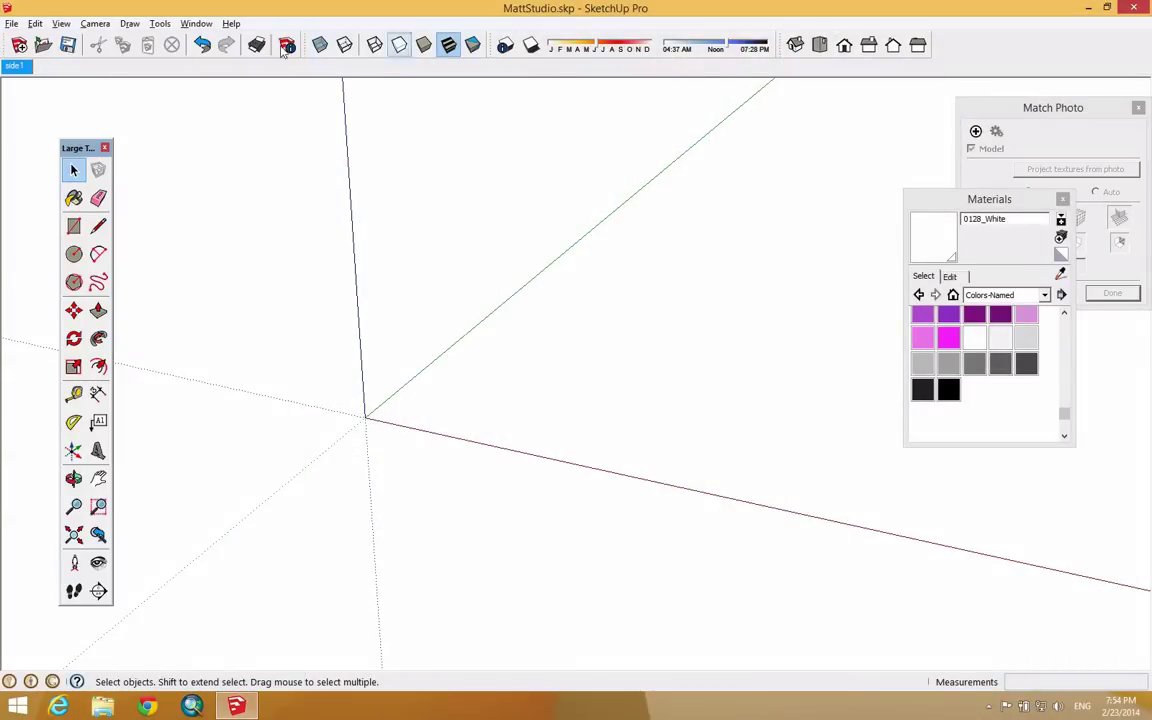
Step: Import the image klai.jpg from Downloads as a new matched photo
left_click(11, 23)
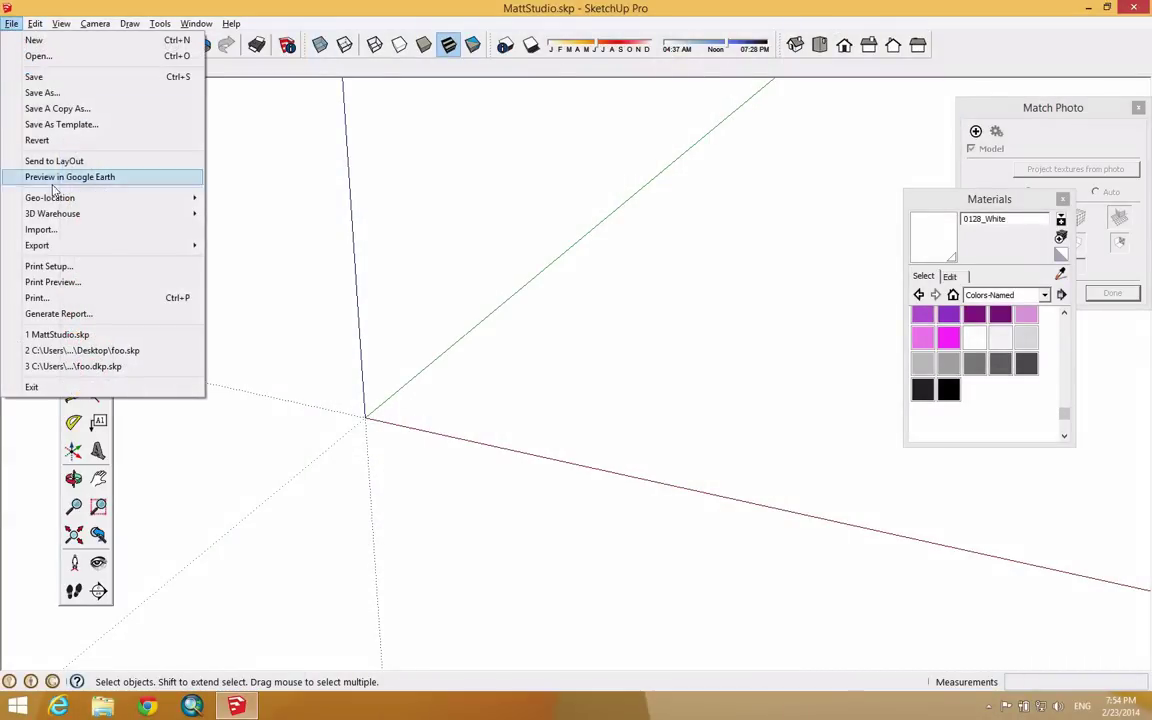
left_click(70, 230)
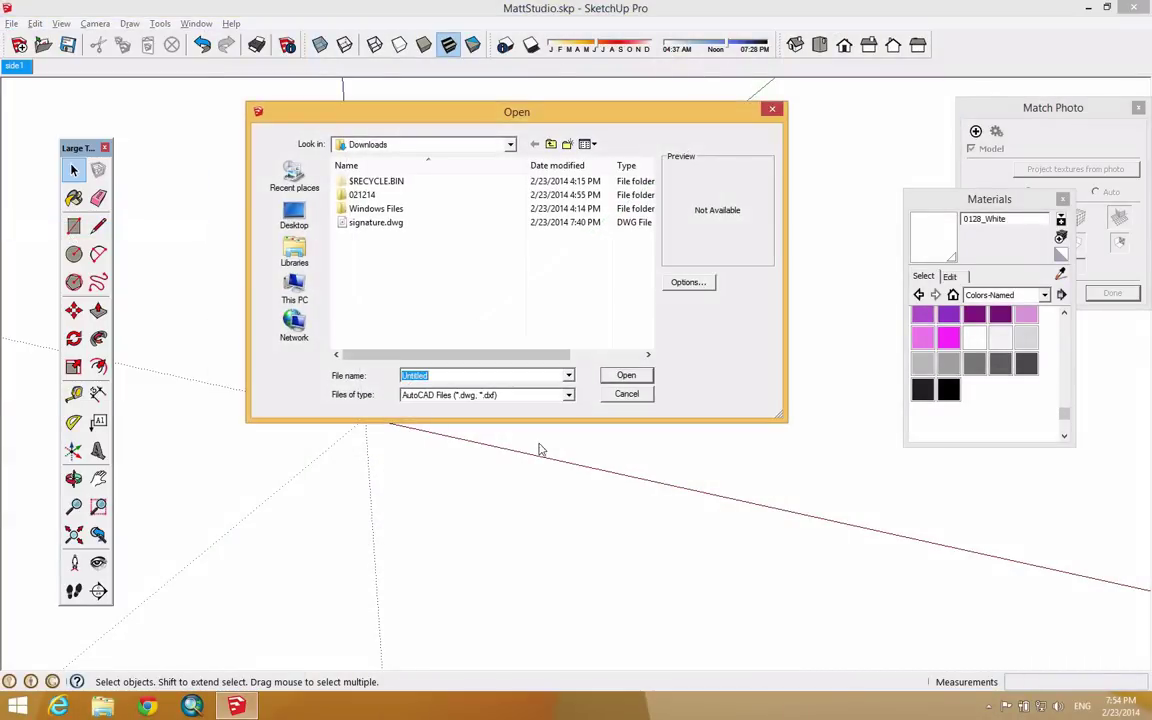
left_click(568, 395)
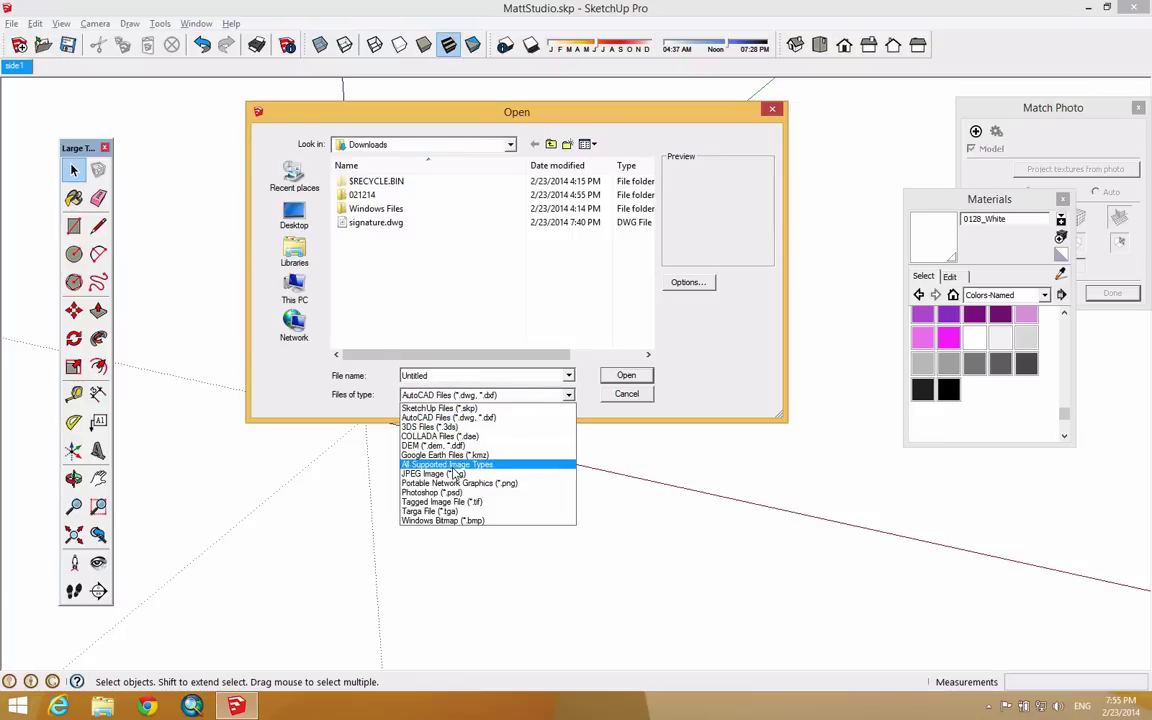
left_click(483, 466)
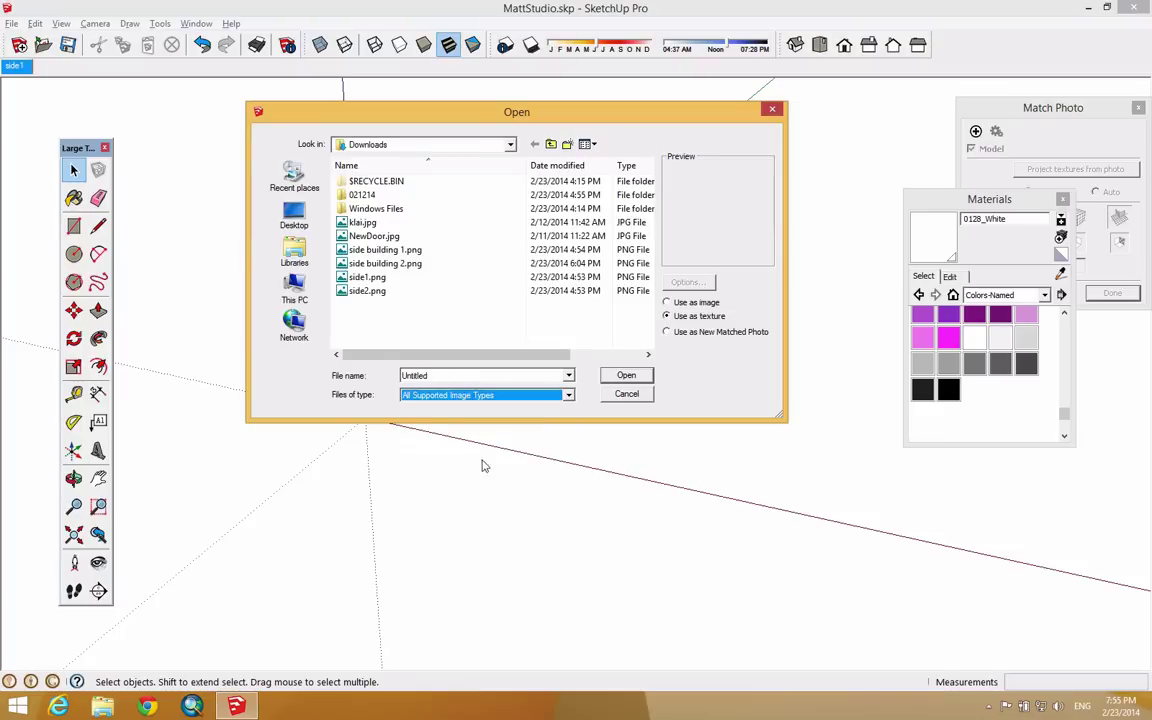
left_click(366, 223)
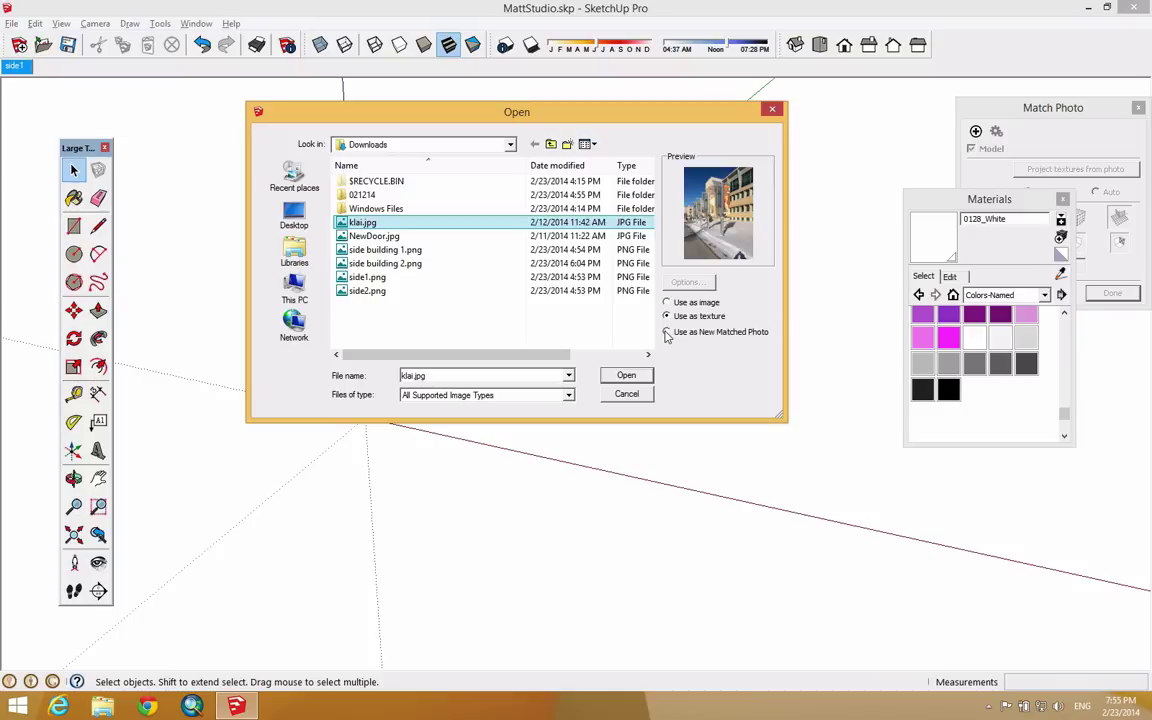
left_click(707, 336)
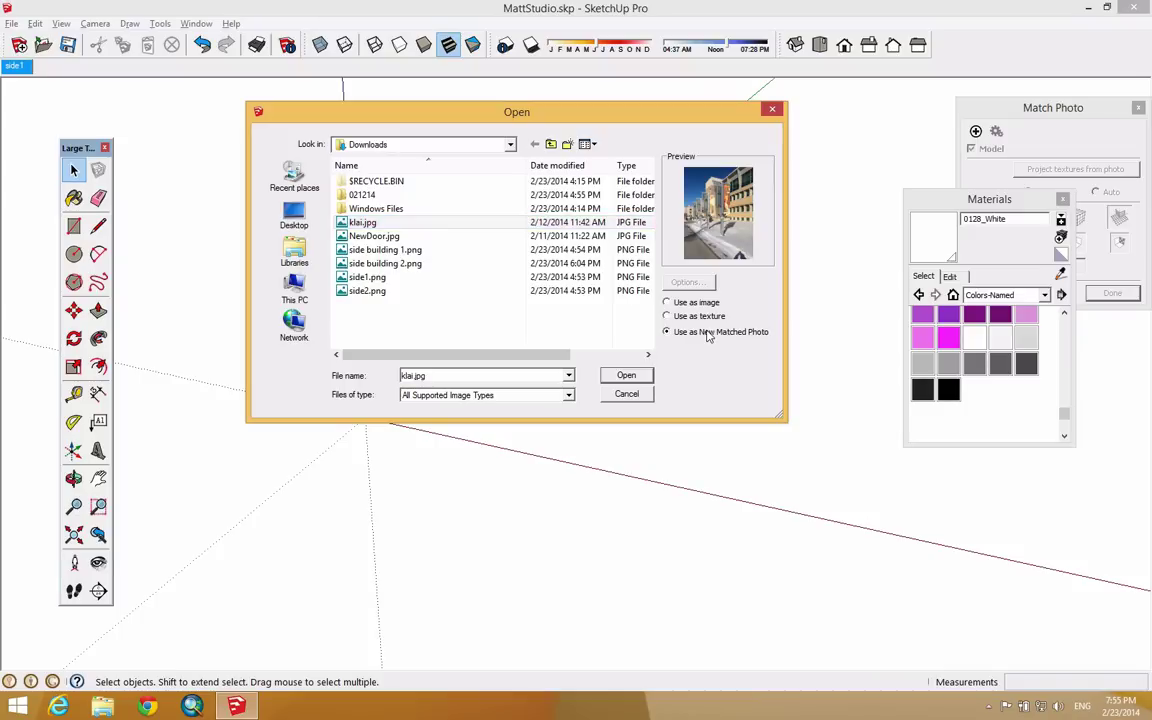
left_click(627, 376)
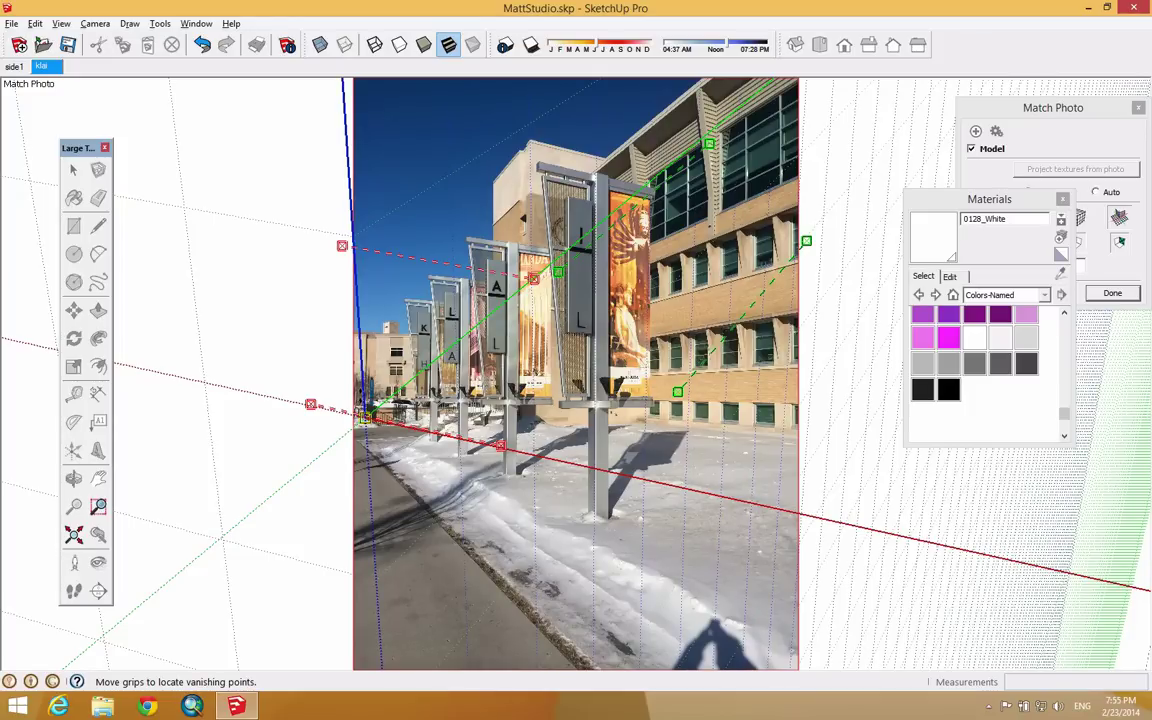
Step: Place the matched photo's axis origin at the base corner of the nearest banner pole, moving the lower red bar out of the way
left_click_drag(405, 424, 511, 543)
left_click_drag(368, 420, 594, 519)
scroll(594, 519, "up", 8)
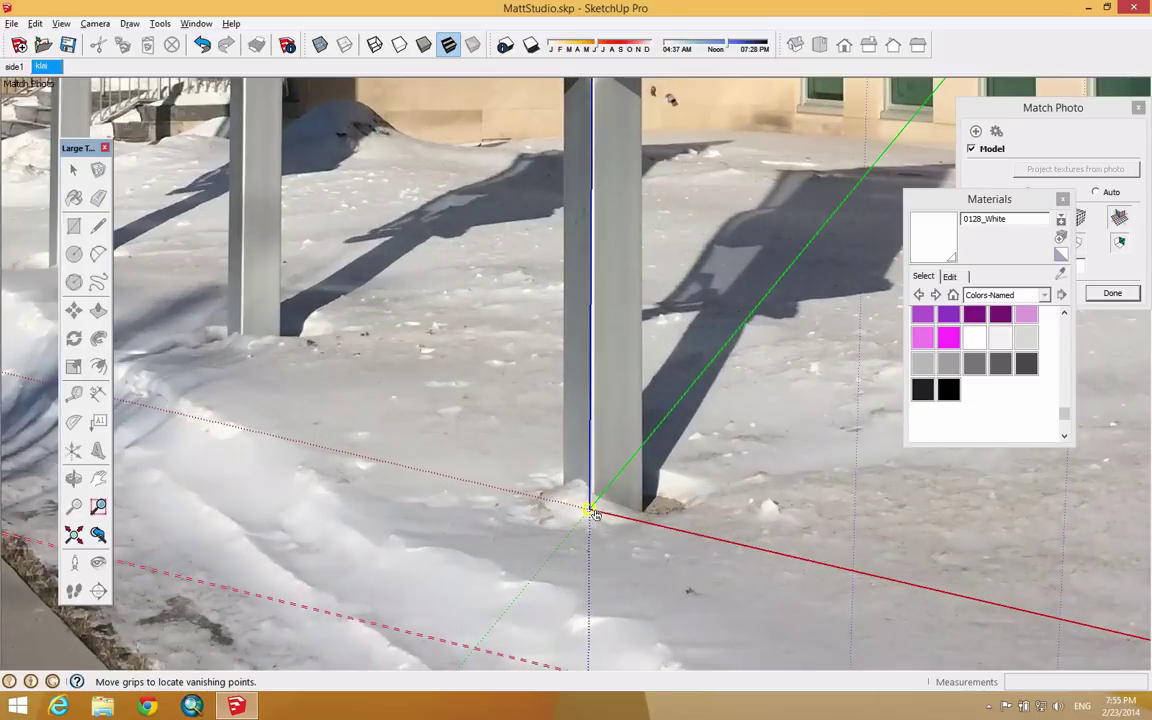
mouse_move(594, 513)
left_mouse_down()
mouse_move(643, 514)
mouse_move(593, 520)
left_mouse_up()
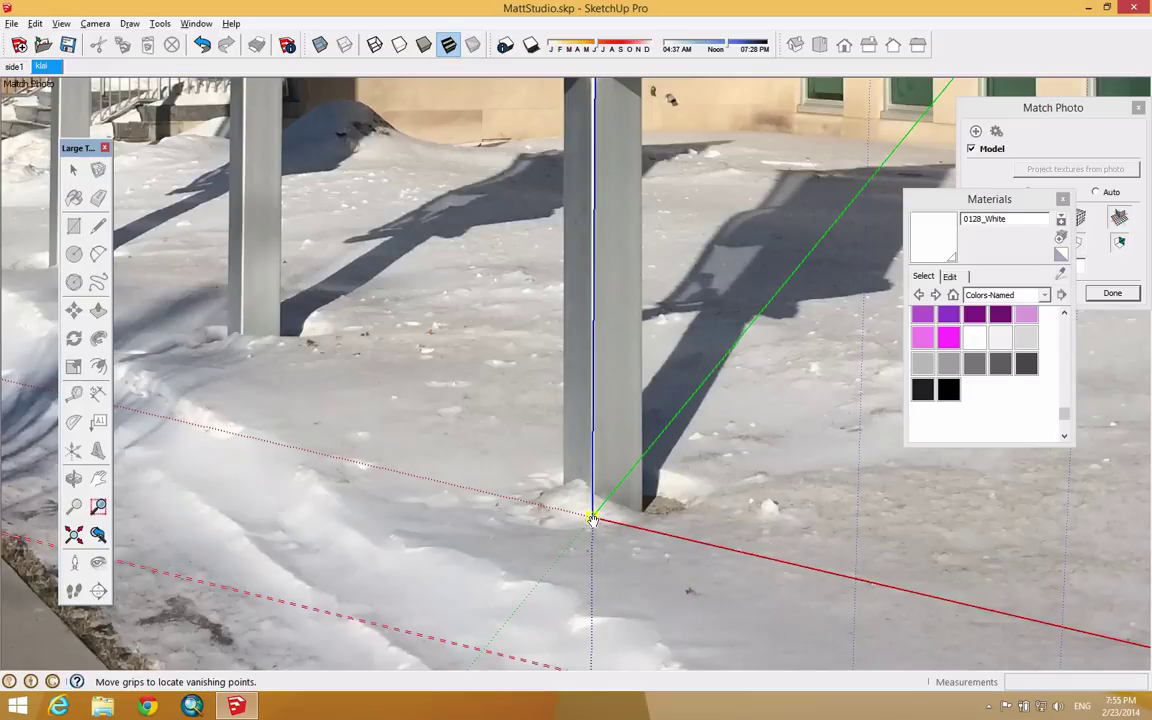
scroll(593, 520, "down", 3)
scroll(595, 268, "down", 1)
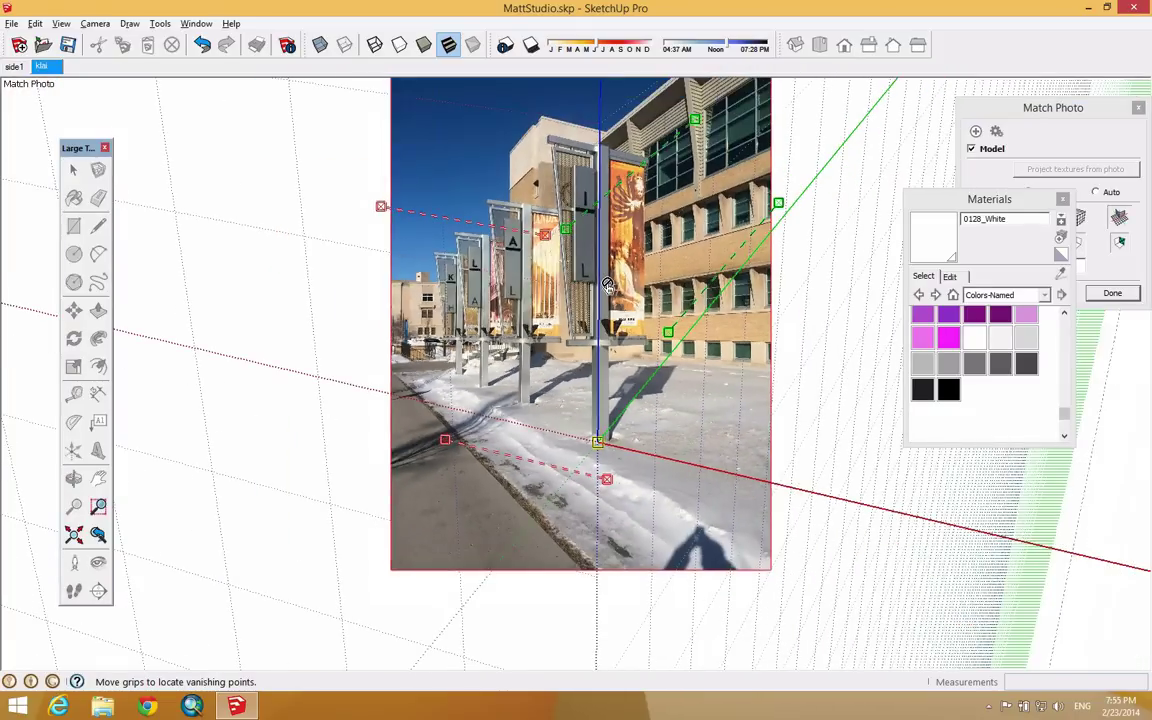
Step: Align the two red vanishing-point bars with the top and lower crossbars of the nearest banner pole
left_click_drag(464, 219, 616, 147)
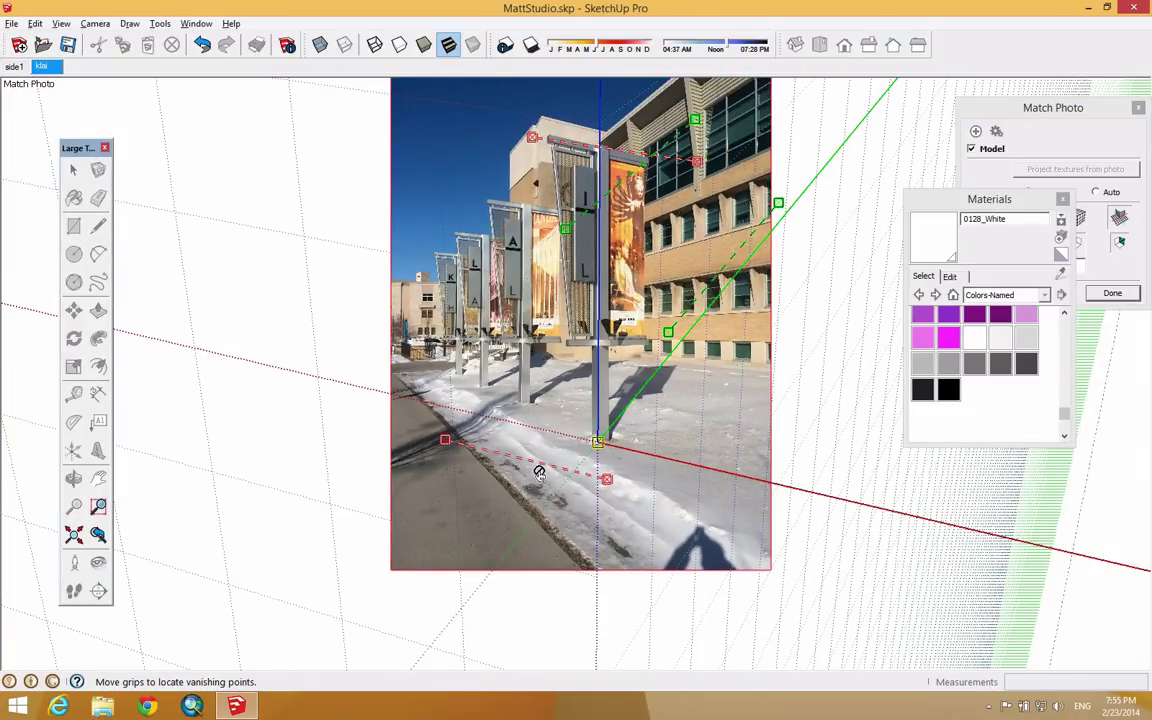
left_click_drag(538, 468, 697, 367)
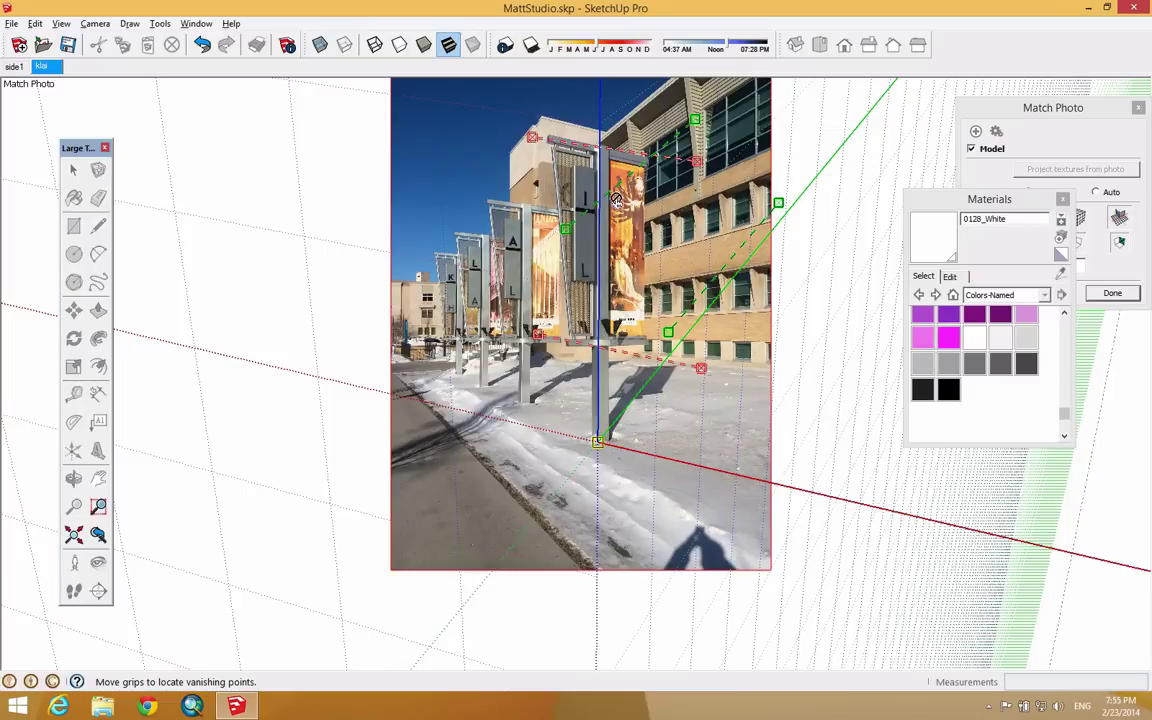
left_click_drag(621, 165, 598, 147)
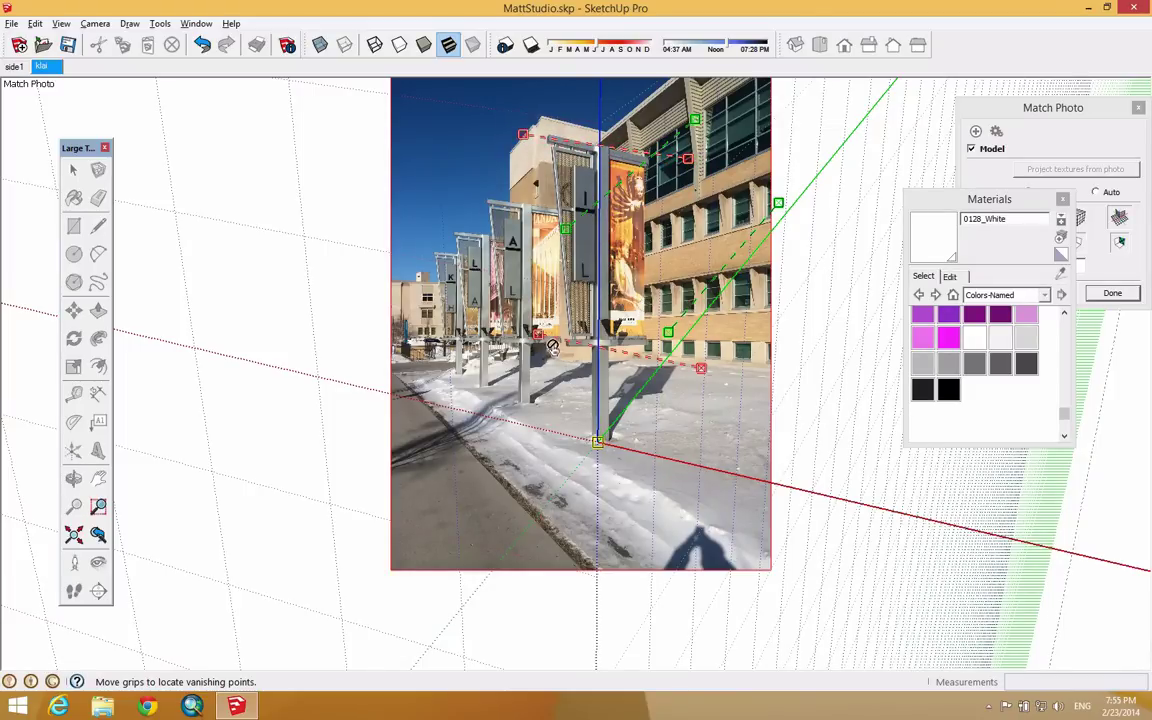
left_click_drag(545, 340, 665, 343)
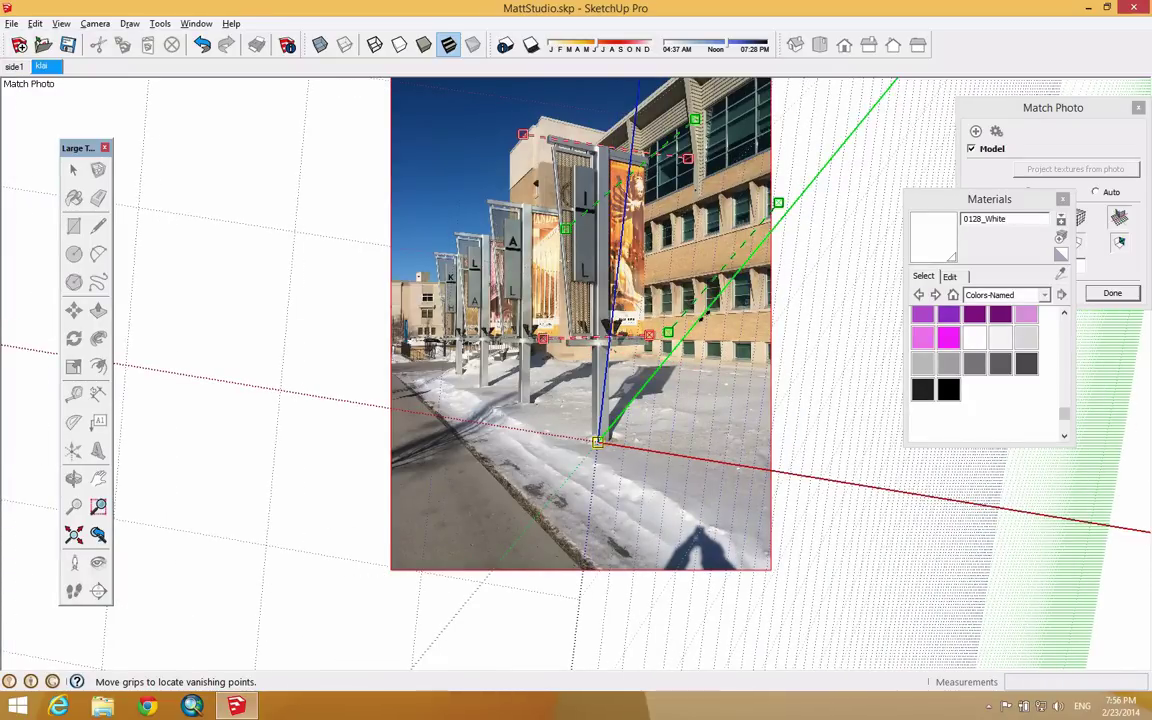
Step: Align the two green vanishing-point bars along the upper and lower crossbar ends of the receding row of banner poles
left_click_drag(600, 200, 467, 231)
left_click_drag(558, 162, 575, 120)
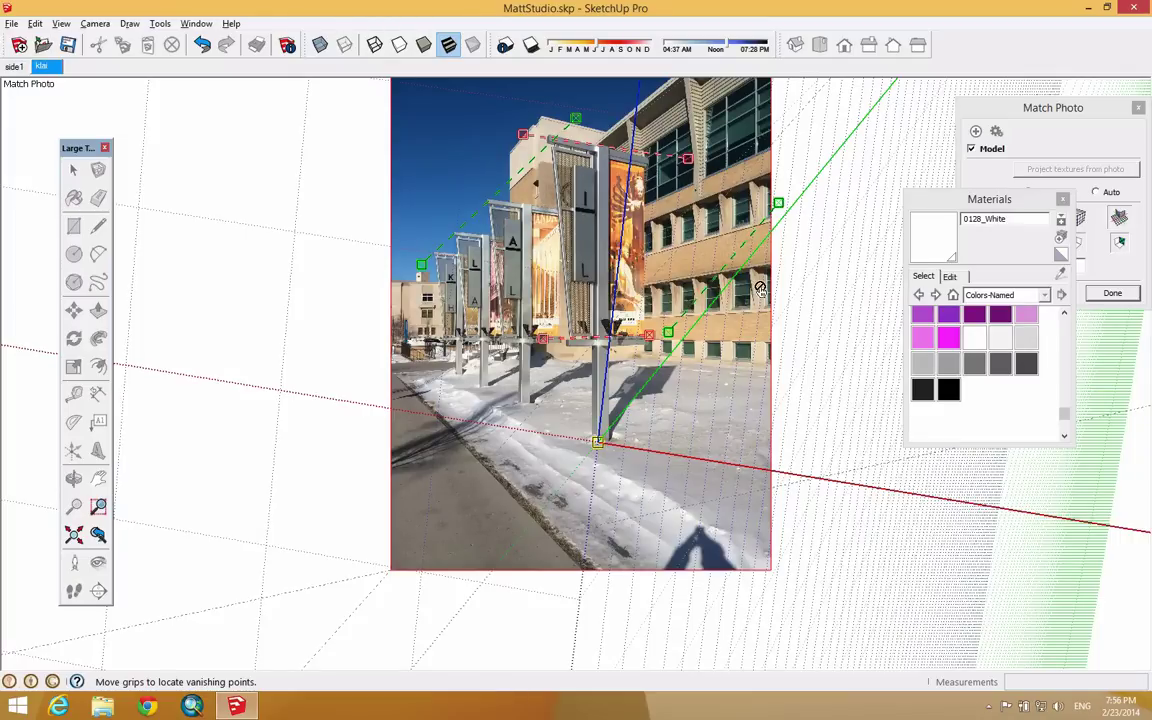
left_click_drag(688, 310, 582, 340)
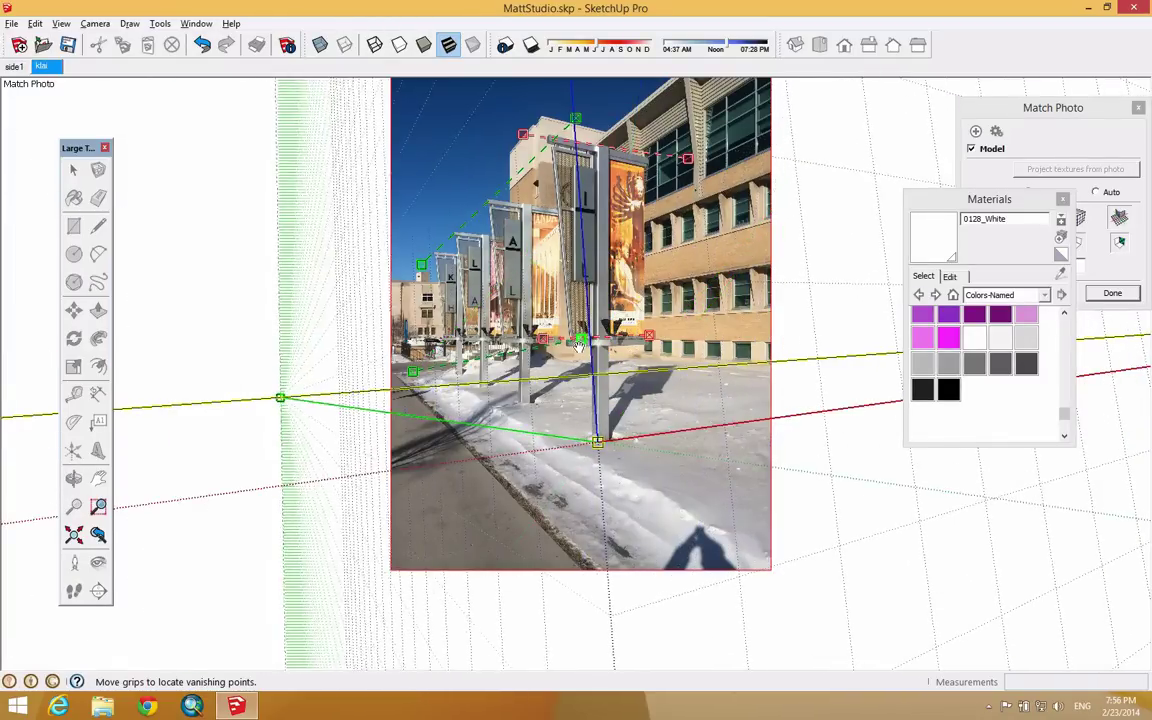
left_click_drag(414, 375, 421, 345)
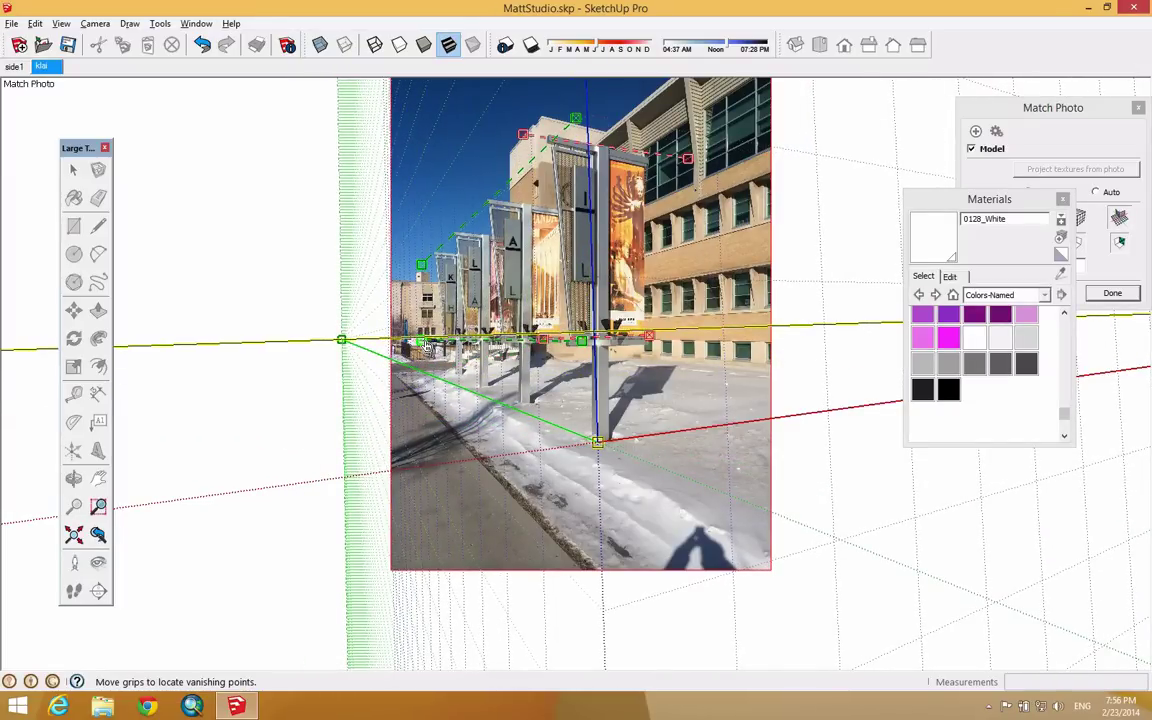
Step: Close the Materials window and move the Match Photo window clear of the nearest banner's top crossbar
scroll(564, 119, "up", 3)
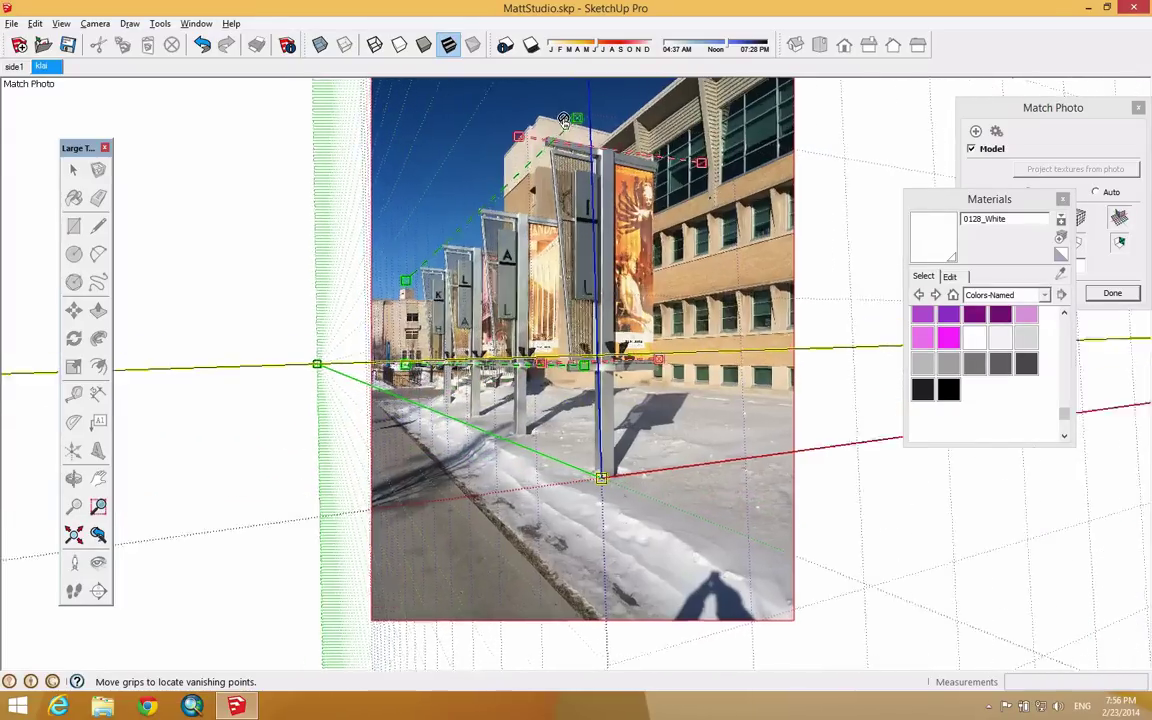
scroll(564, 119, "up", 2)
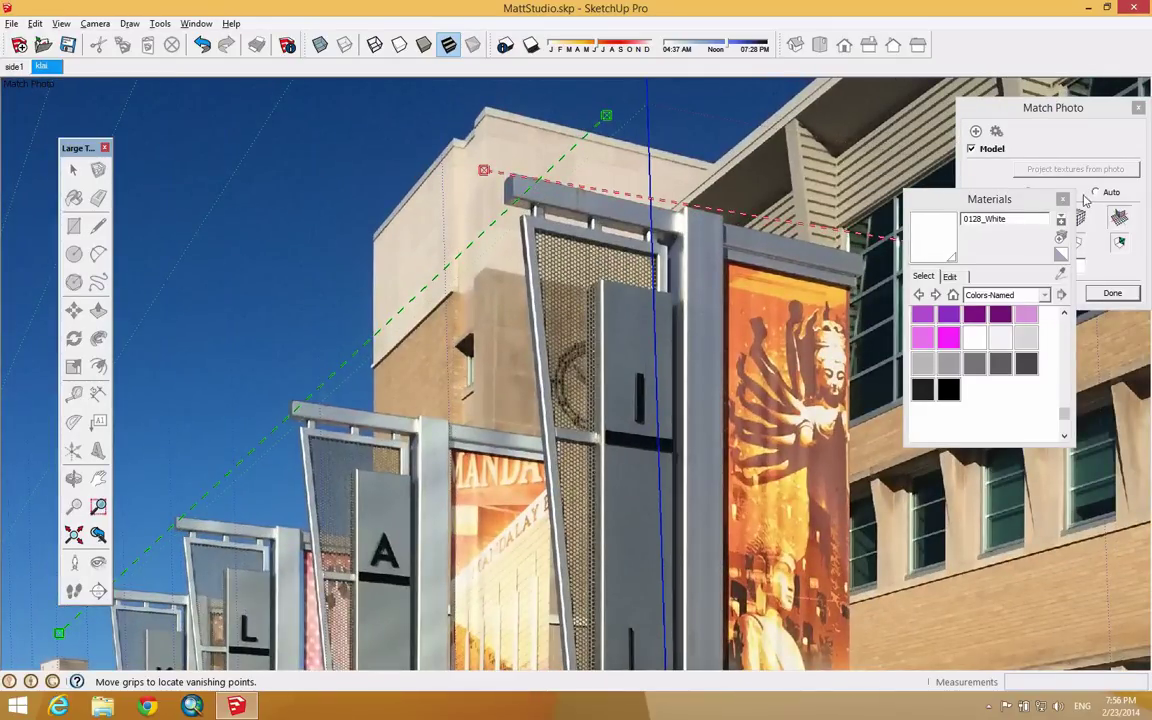
left_click(1055, 137)
left_click_drag(1040, 107, 942, 431)
Step: Align the upper red vanishing-point bar precisely with the top edge of the nearest banner's top crossbar
left_click_drag(1005, 257, 887, 262)
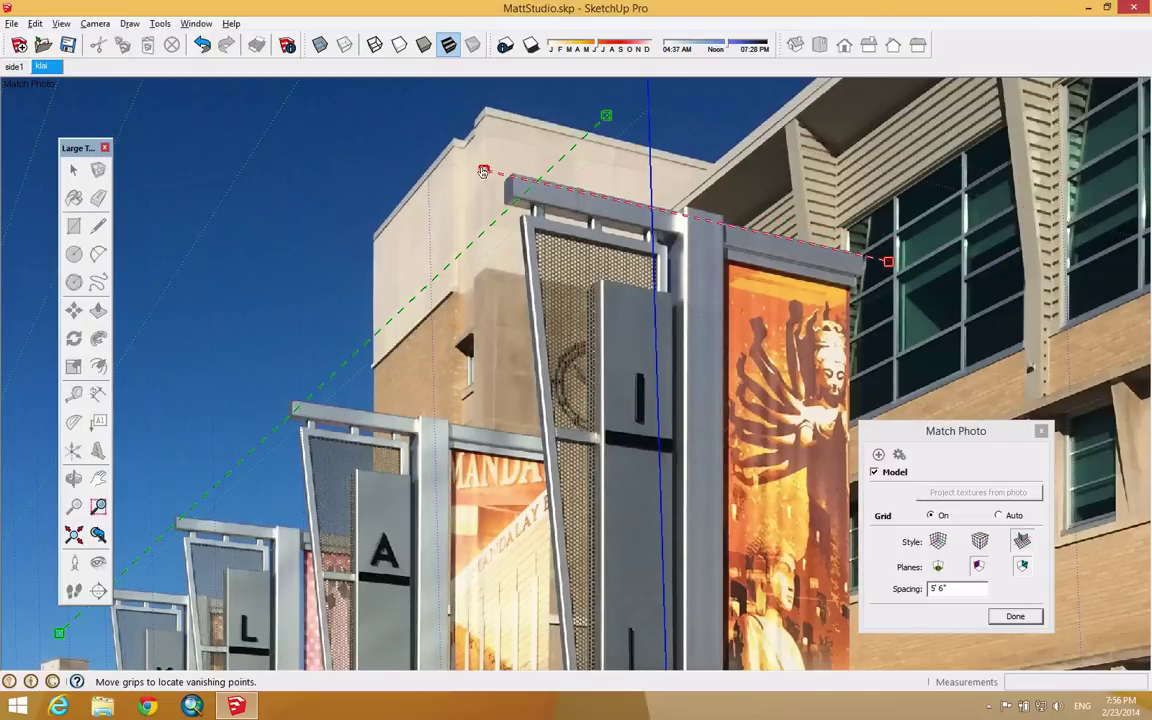
scroll(483, 169, "up", 6)
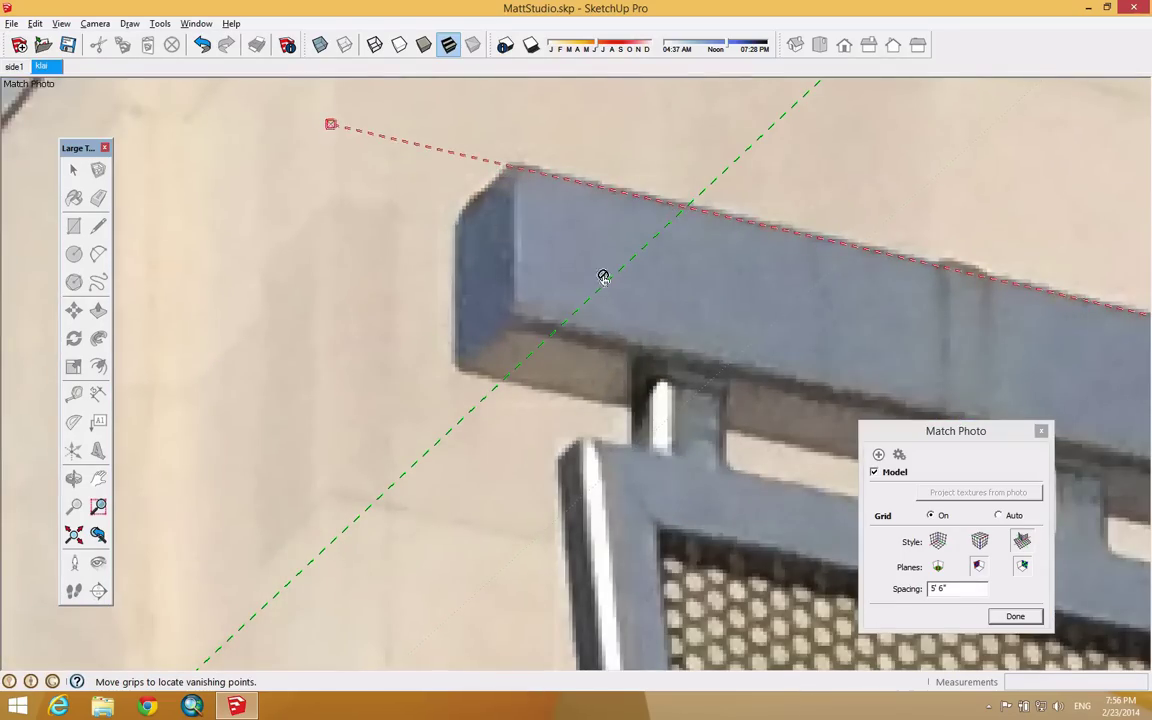
scroll(643, 304, "down", 3)
scroll(643, 304, "down", 10)
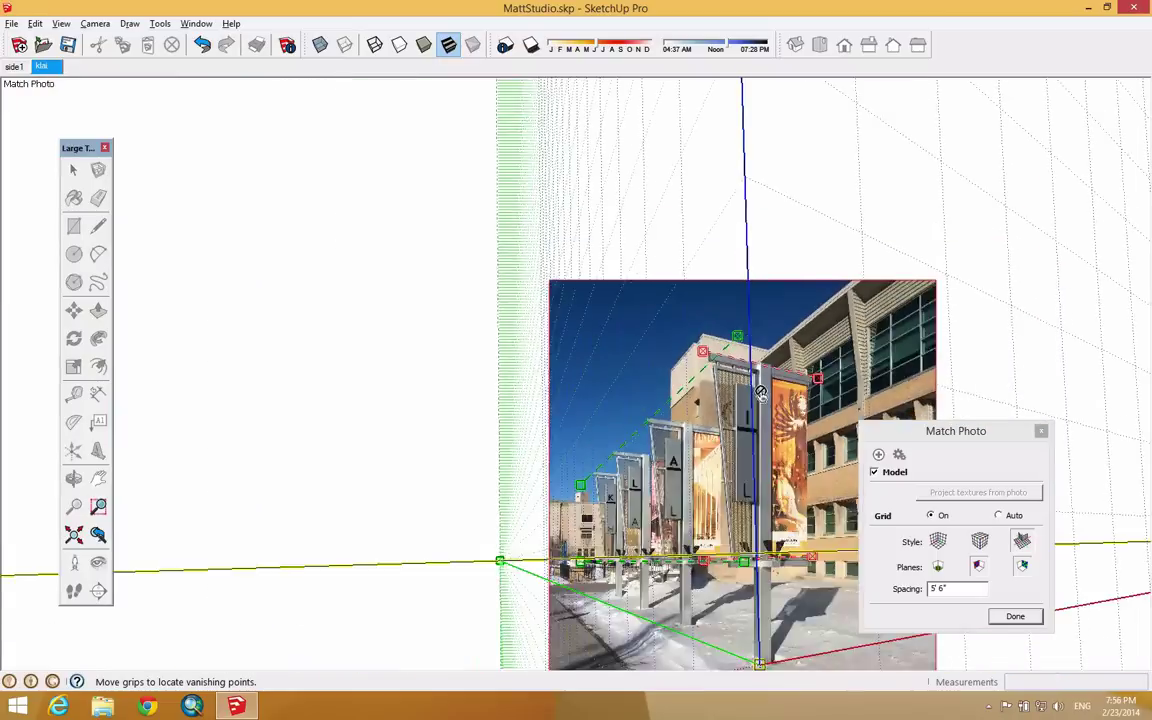
scroll(768, 412, "down", 3)
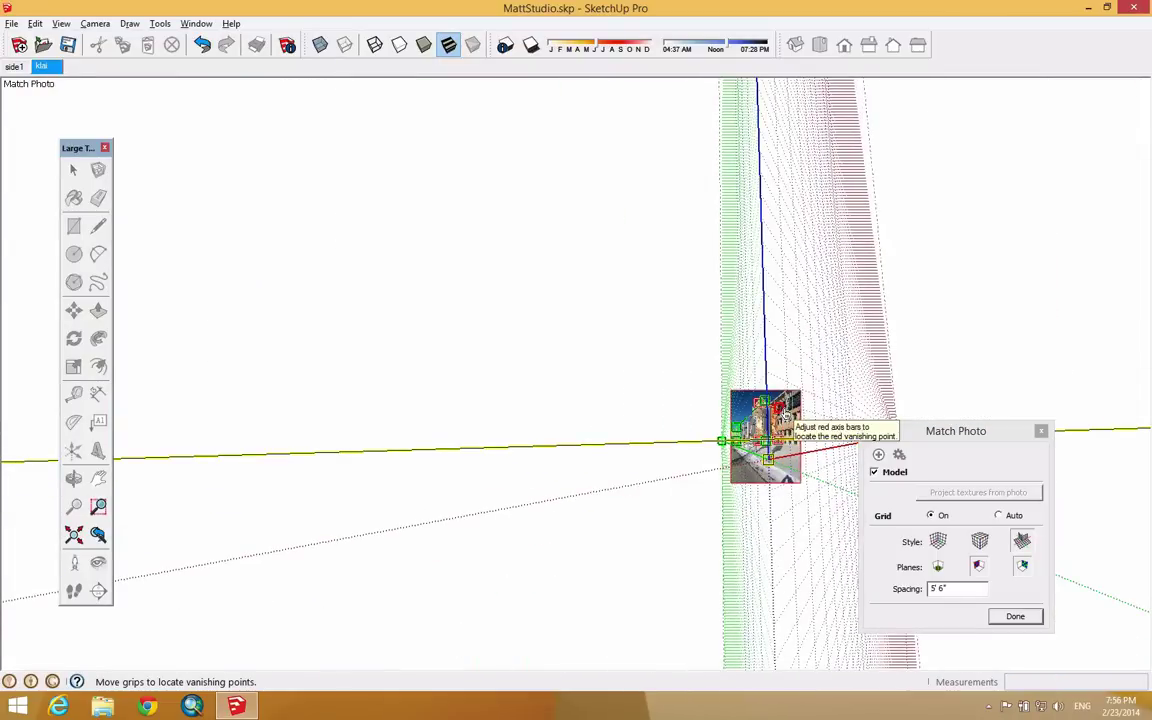
scroll(786, 414, "up", 5)
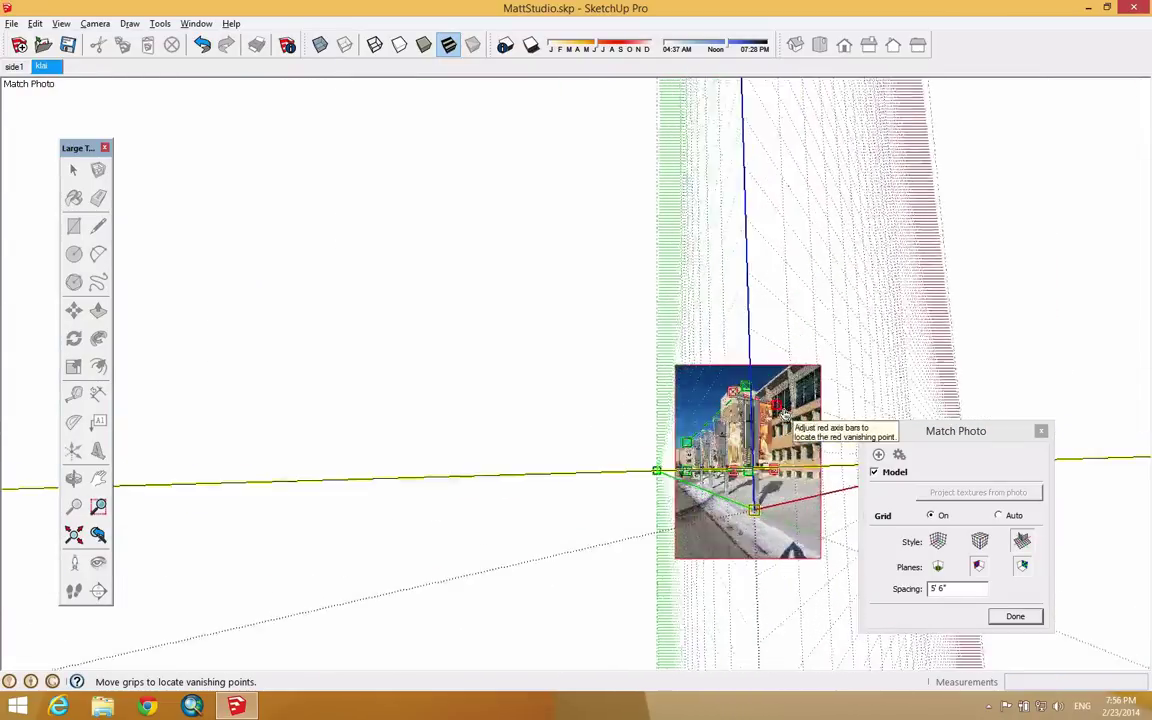
scroll(783, 413, "up", 8)
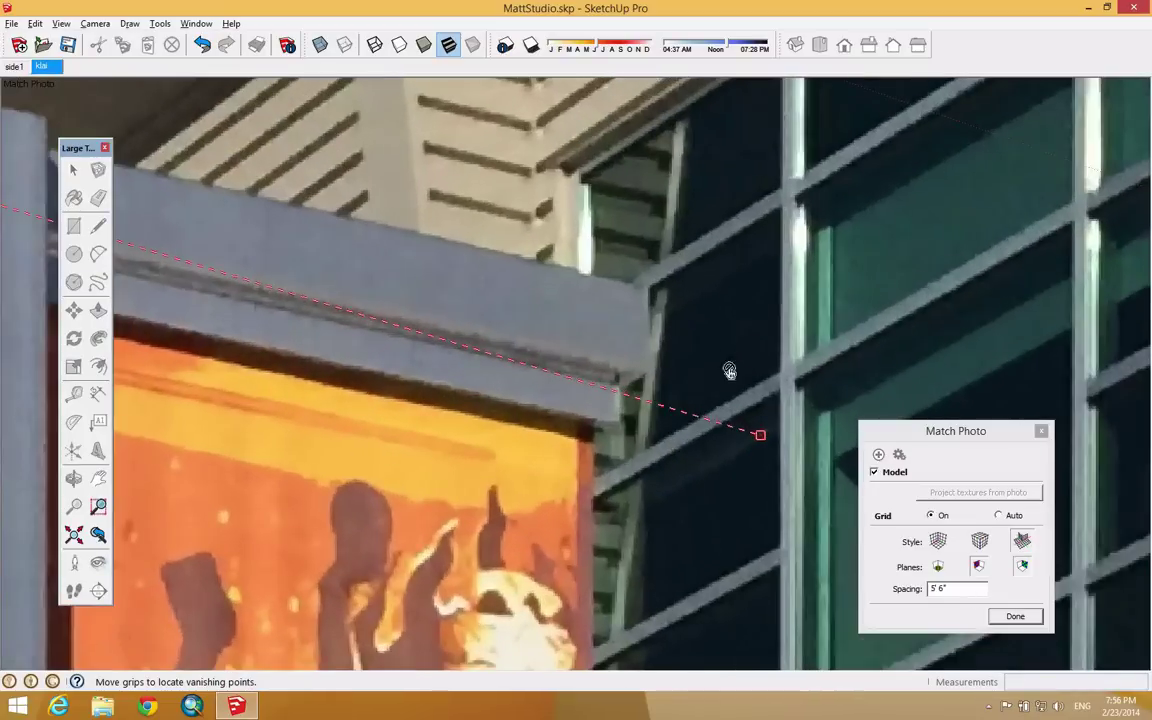
left_click_drag(758, 438, 675, 297)
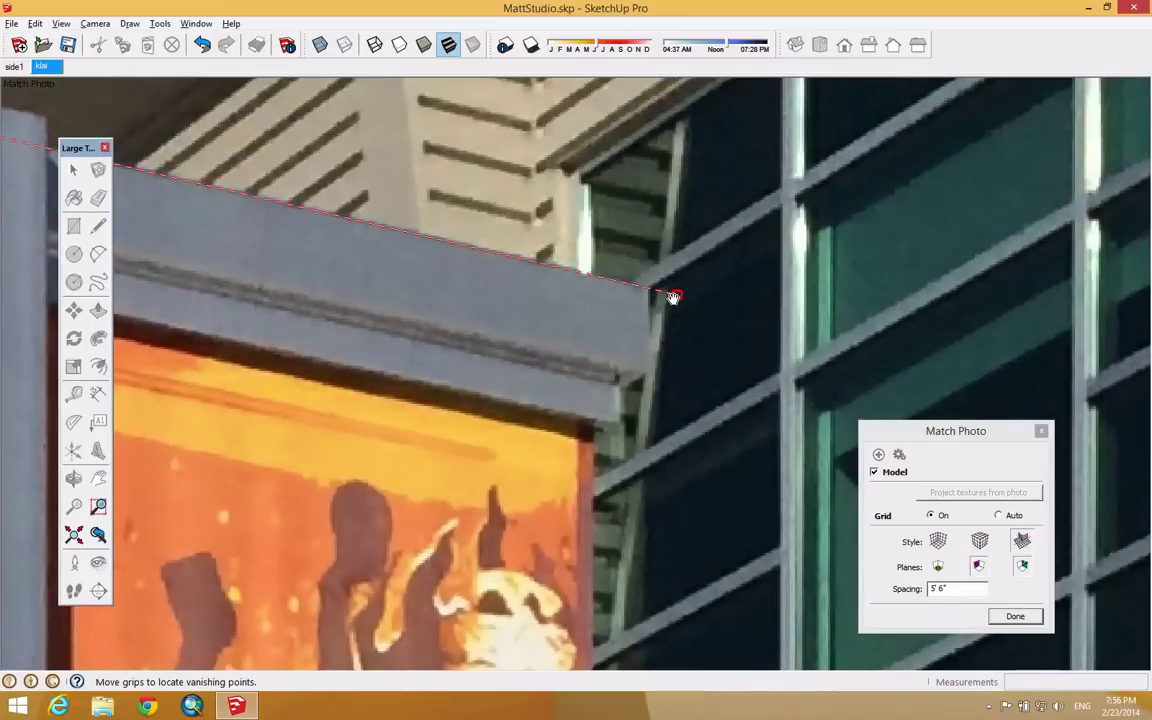
scroll(676, 300, "down", 8)
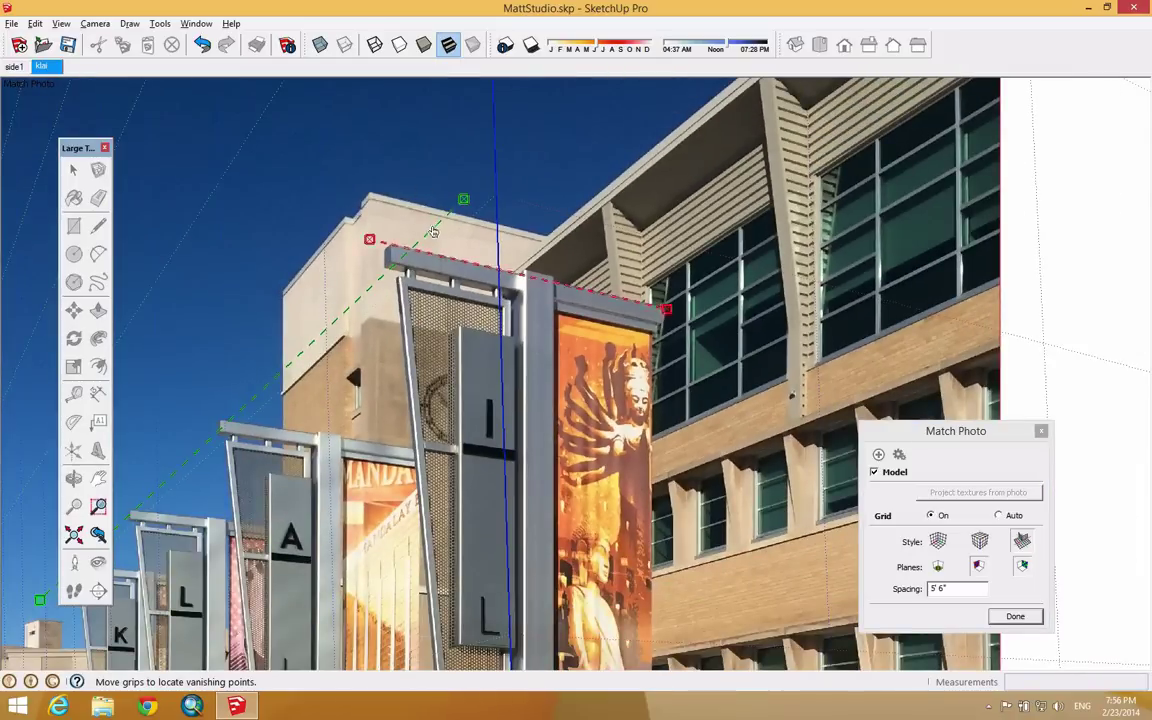
Step: Realign the upper green vanishing-point bar from the nearest banner's top crossbar end to the farthest banner's top crossbar end
left_click_drag(463, 199, 387, 256)
scroll(400, 247, "up", 5)
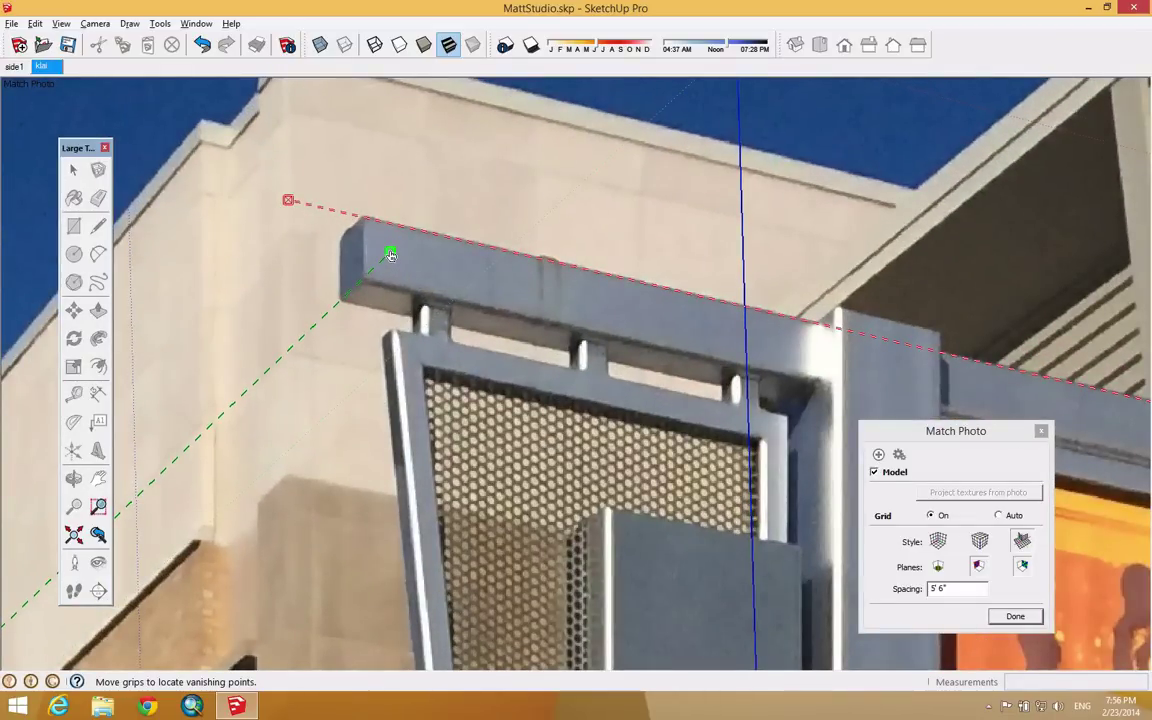
scroll(391, 255, "down", 10)
scroll(206, 560, "up", 3)
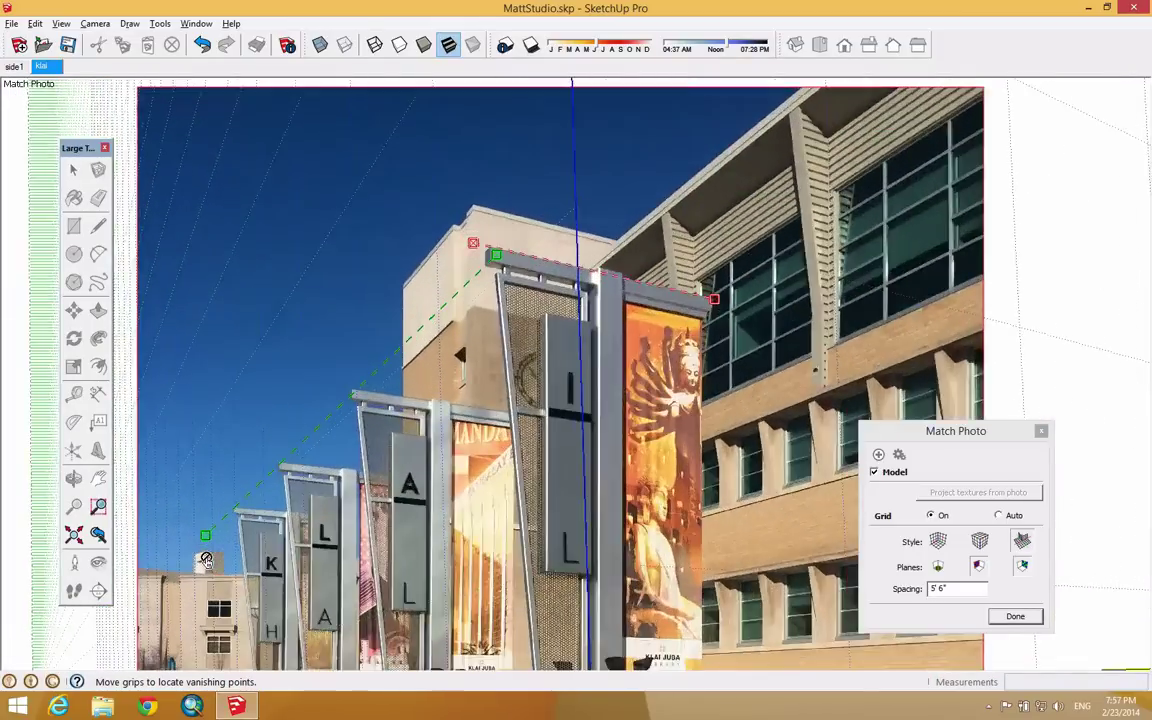
scroll(206, 560, "up", 5)
left_click_drag(329, 459, 381, 431)
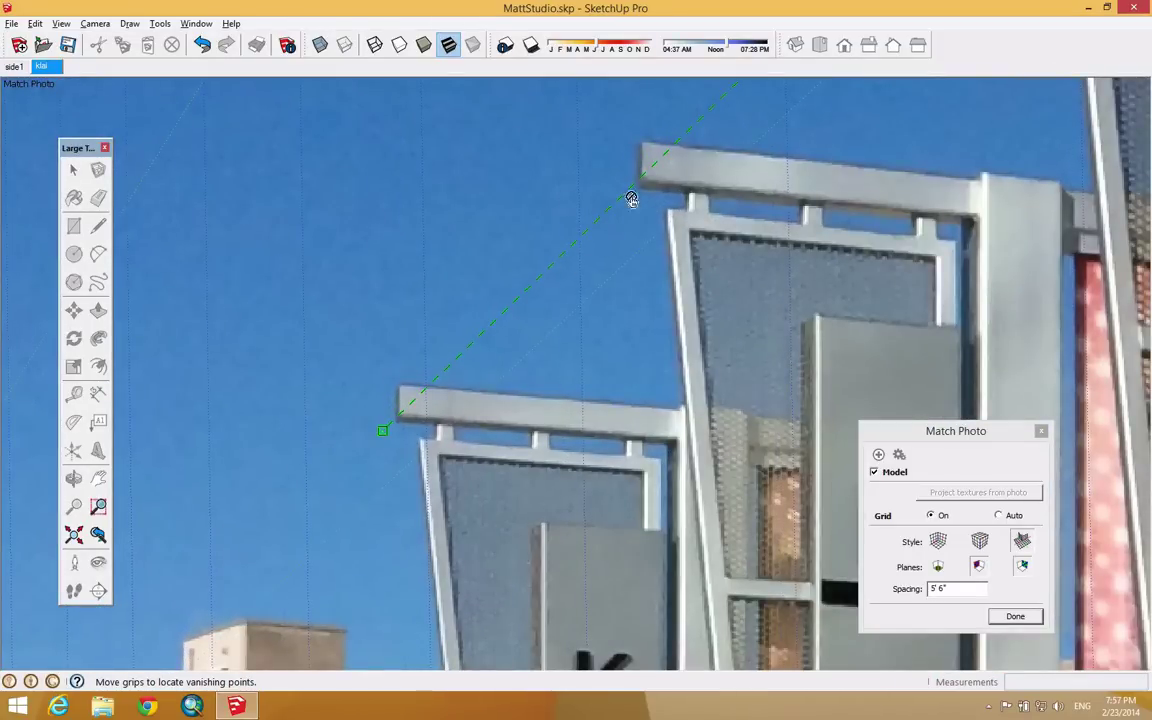
scroll(412, 398, "down", 3)
scroll(536, 350, "down", 6)
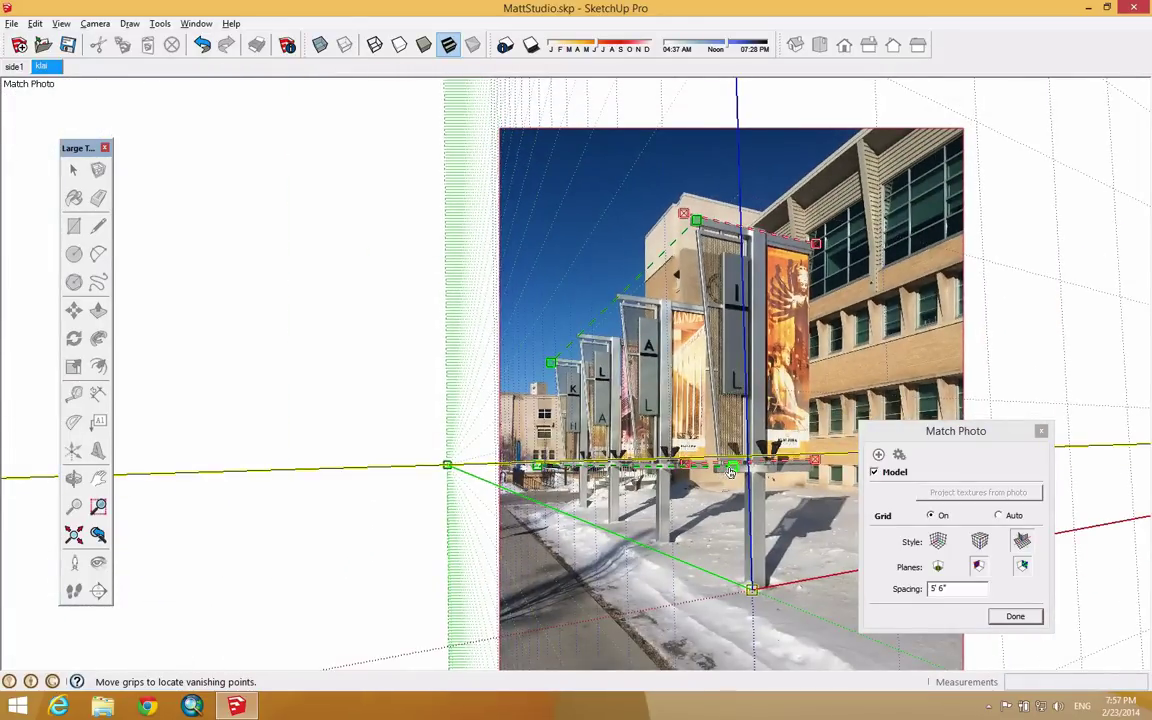
Step: Align the lower red vanishing-point bar with the bottom edge of the nearest banner's lower crossbar
scroll(745, 478, "up", 3)
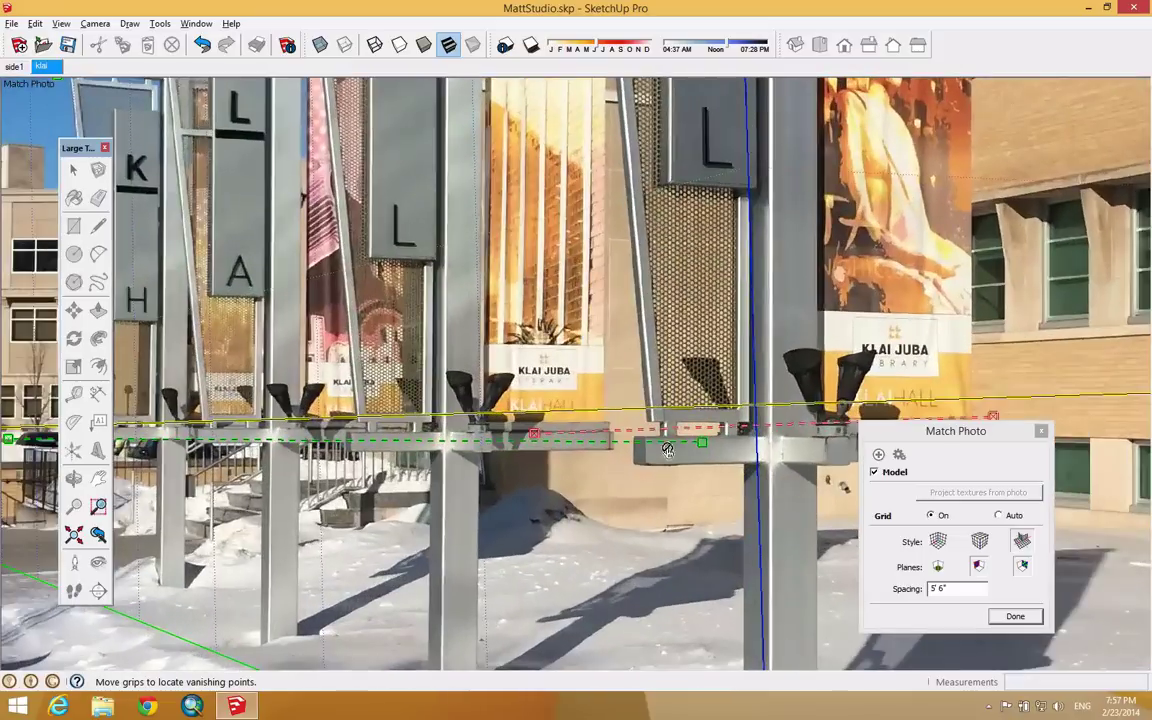
left_click_drag(745, 478, 637, 463)
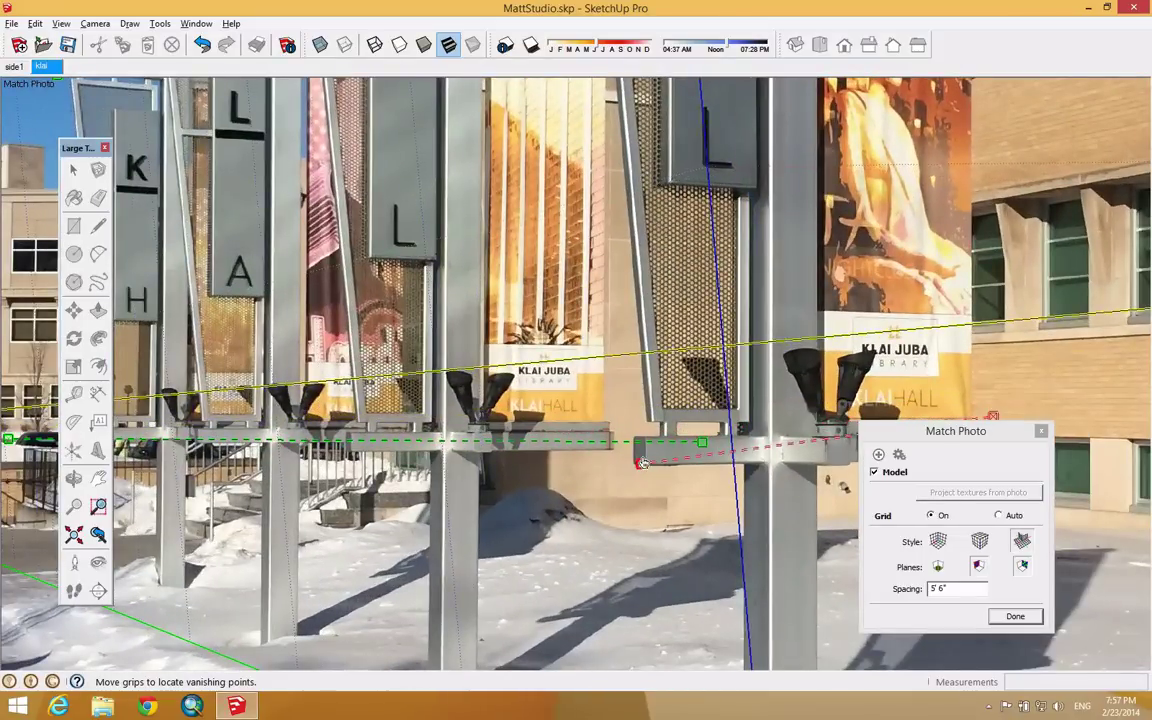
scroll(637, 463, "down", 2)
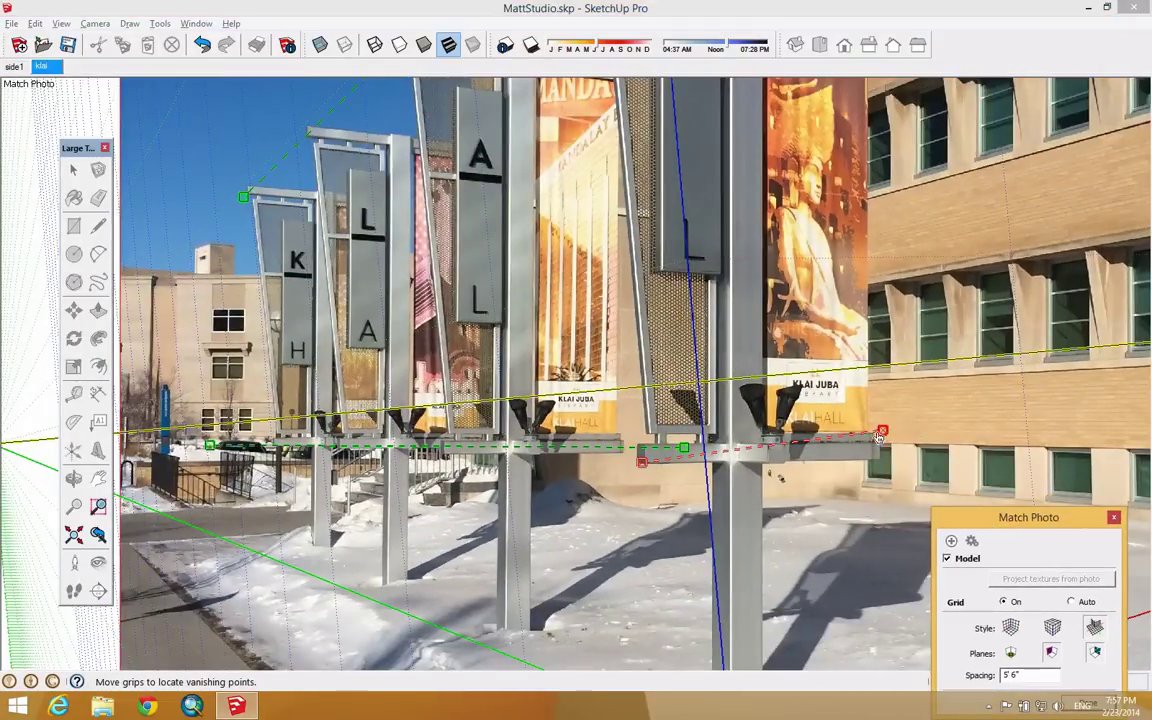
scroll(884, 440, "up", 3)
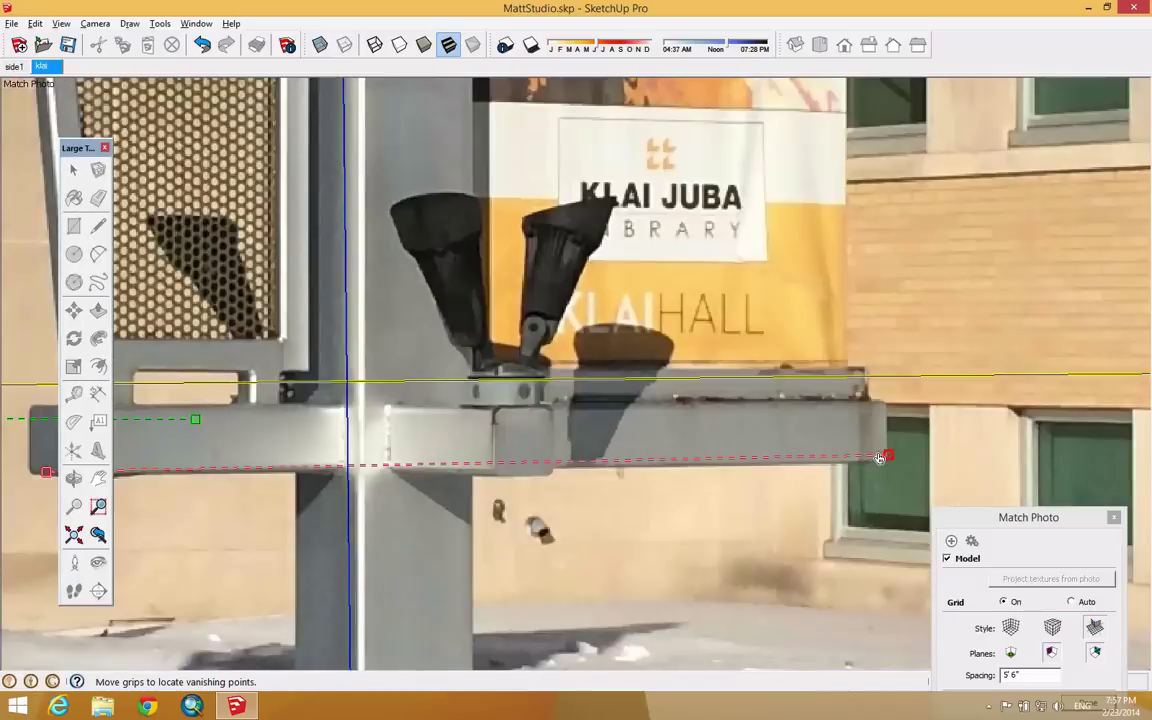
scroll(920, 460, "down", 2)
scroll(390, 463, "up", 2)
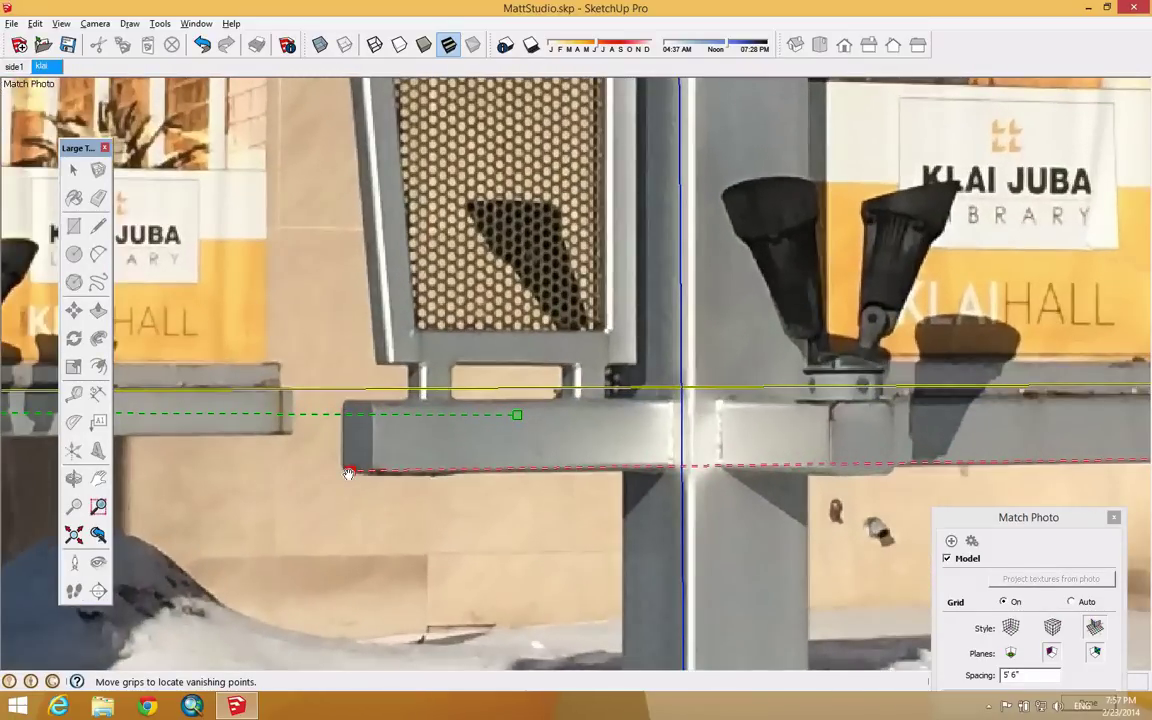
scroll(492, 466, "down", 3)
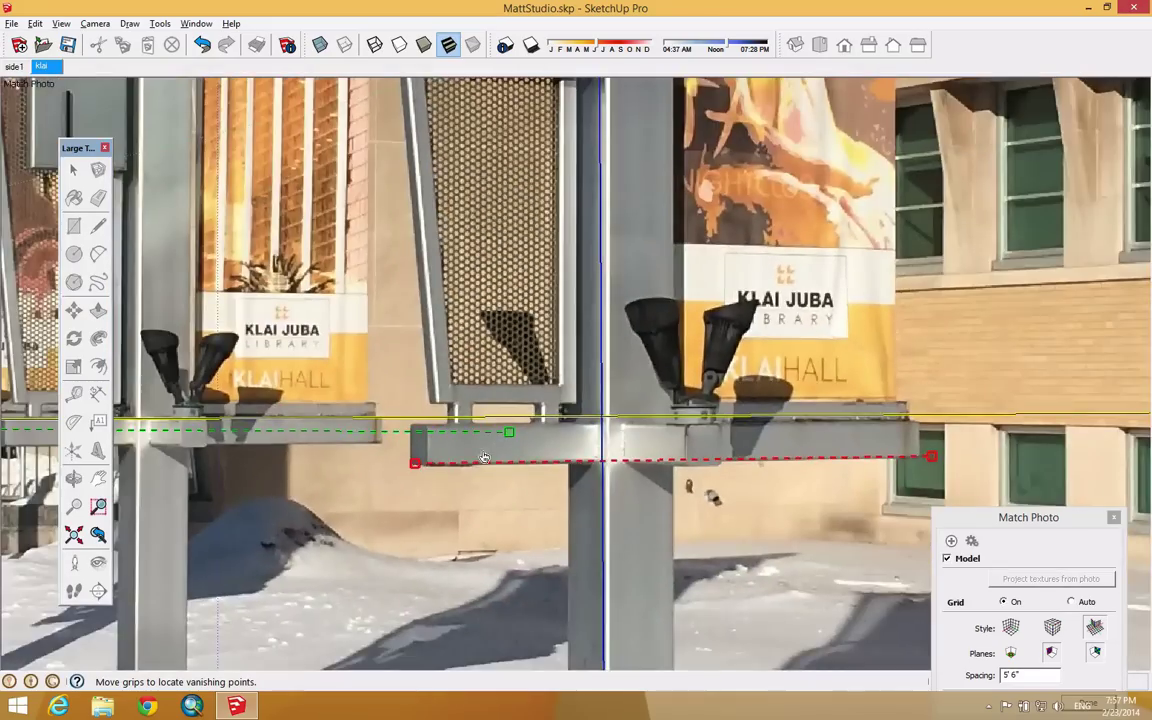
Step: Realign the lower green vanishing-point bar along the lower crossbar ends of the receding banner row
scroll(490, 450, "up", 3)
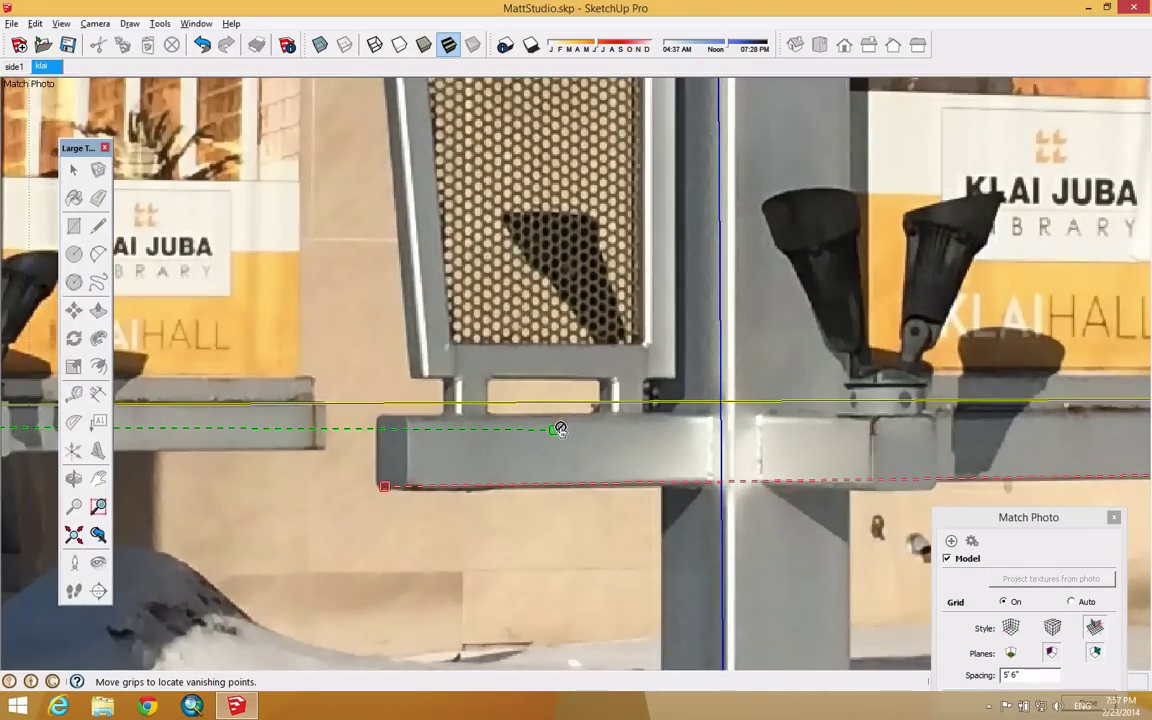
left_click_drag(551, 432, 529, 423)
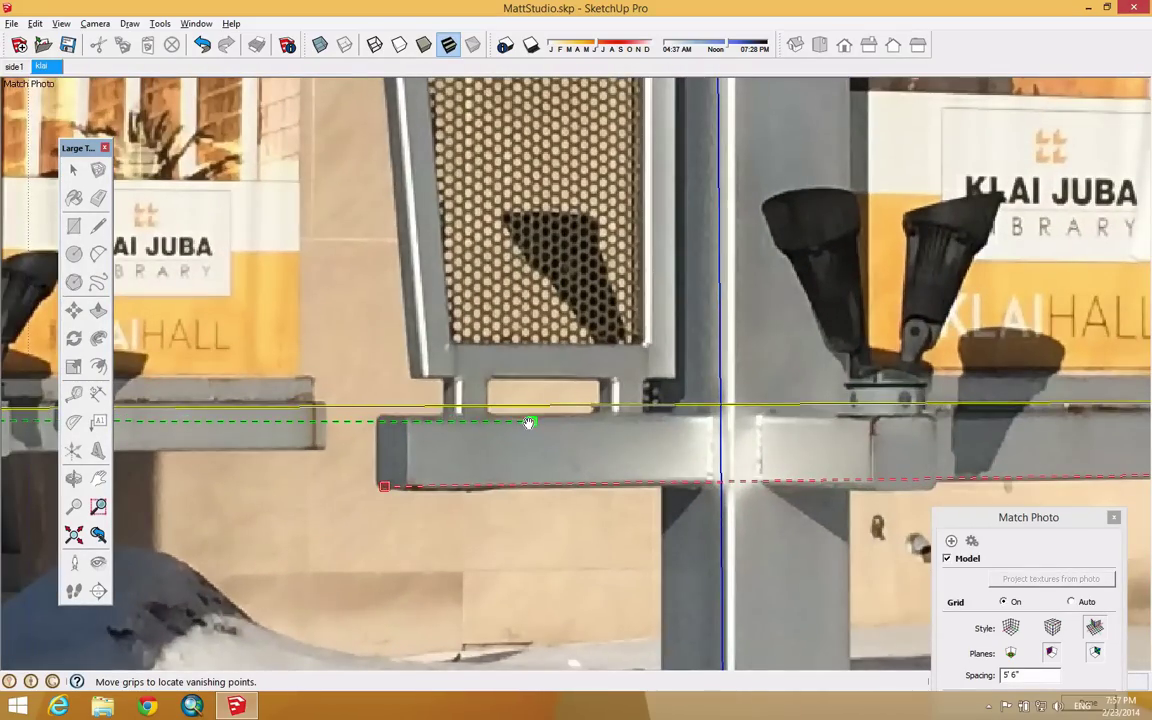
scroll(529, 423, "down", 6)
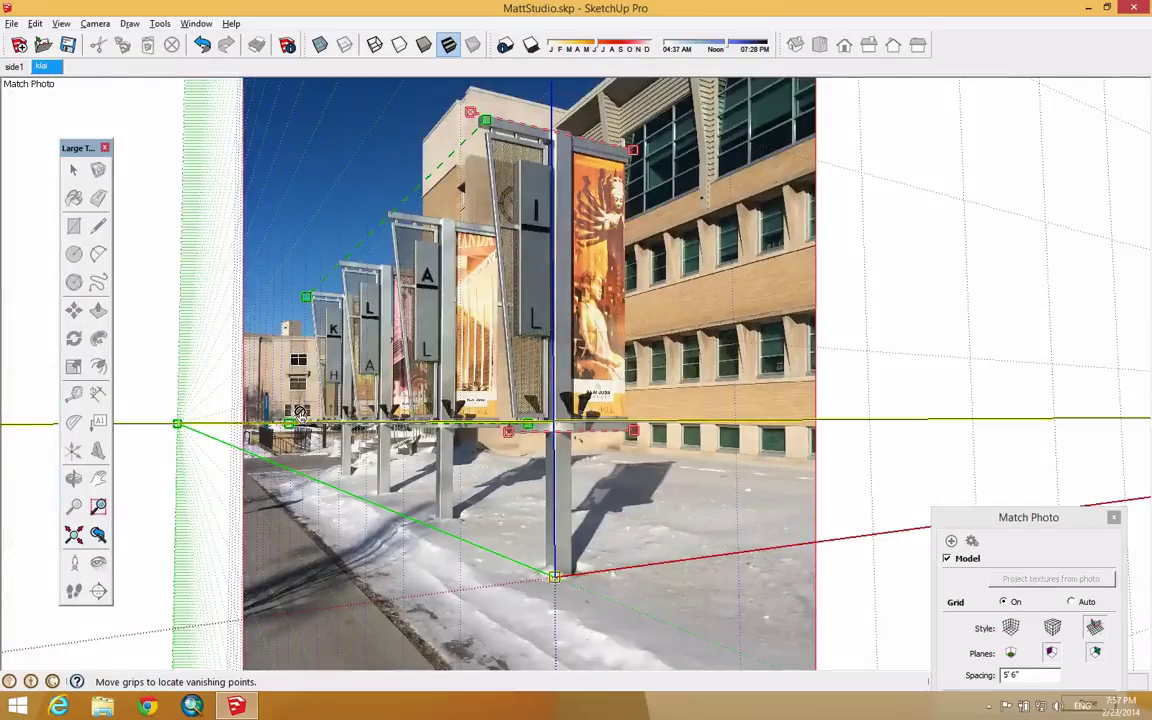
scroll(300, 420, "up", 2)
scroll(300, 420, "up", 5)
left_click_drag(244, 404, 125, 375)
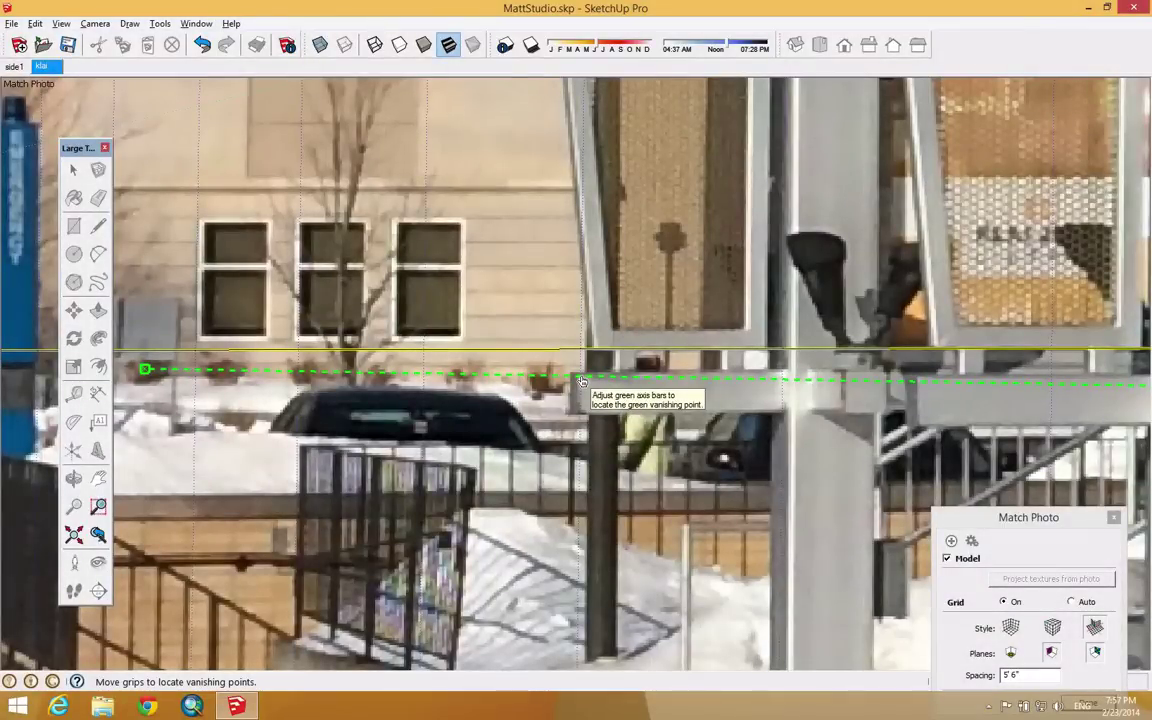
scroll(581, 381, "down", 8)
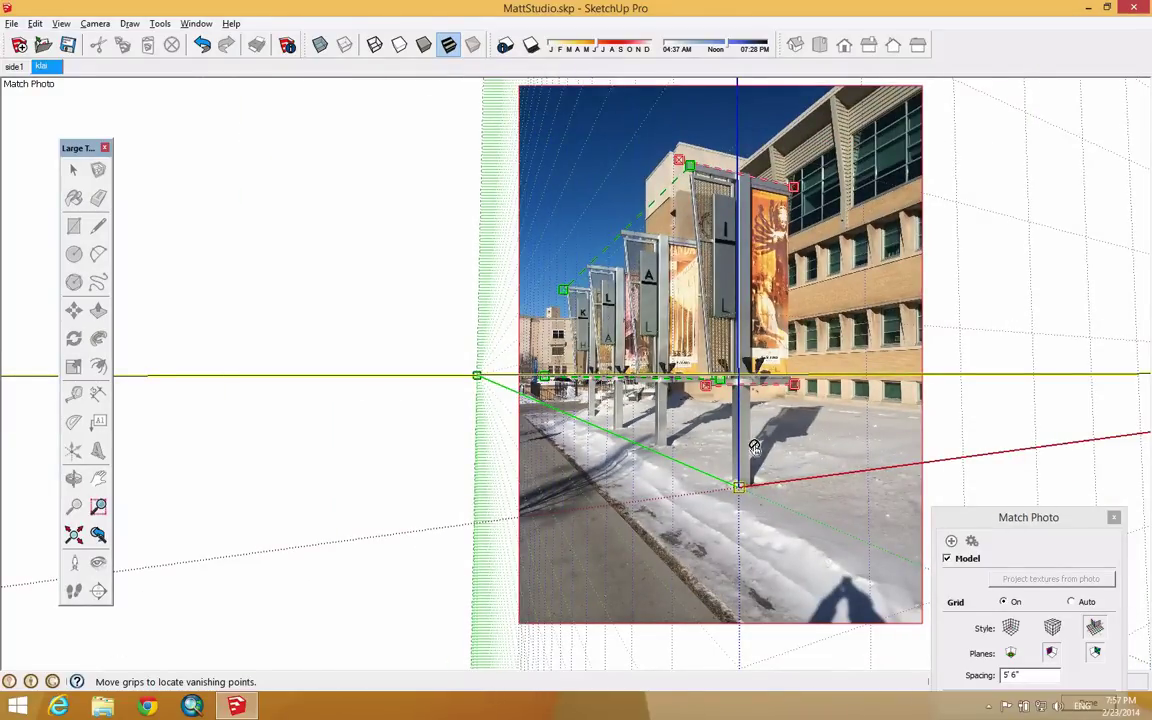
Step: Check the axis origin at the nearest pole's base and move the Match Photo window clear of the banner poles
scroll(742, 432, "up", 5)
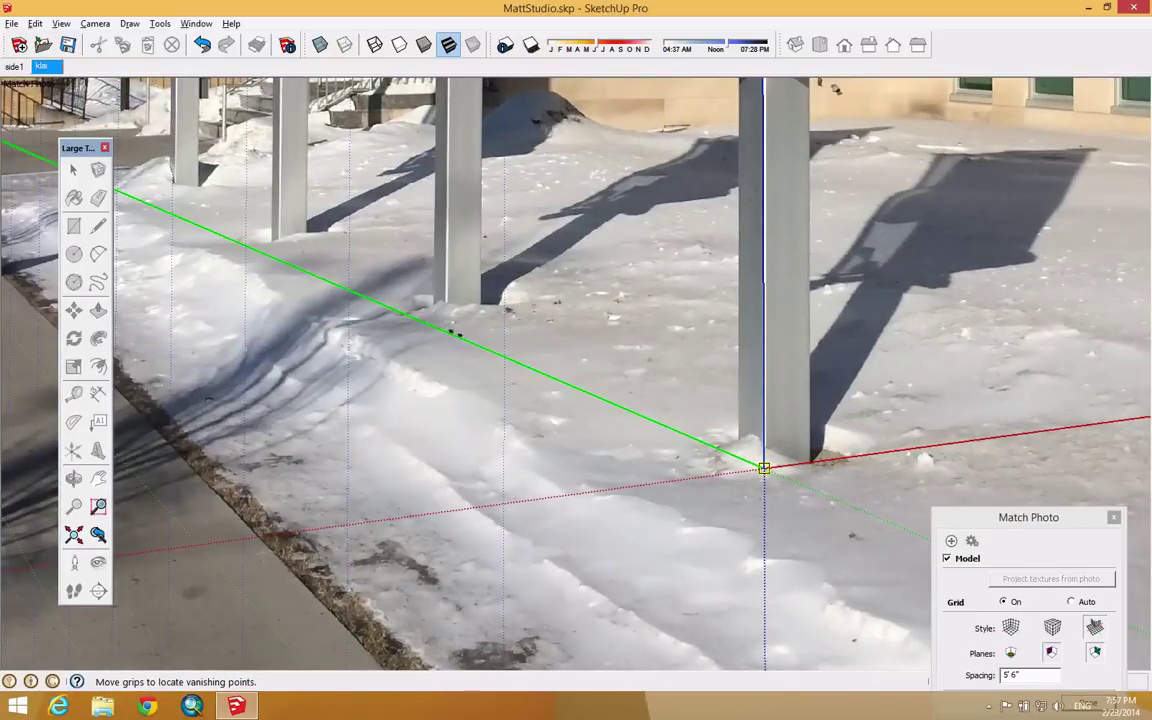
scroll(516, 357, "down", 3)
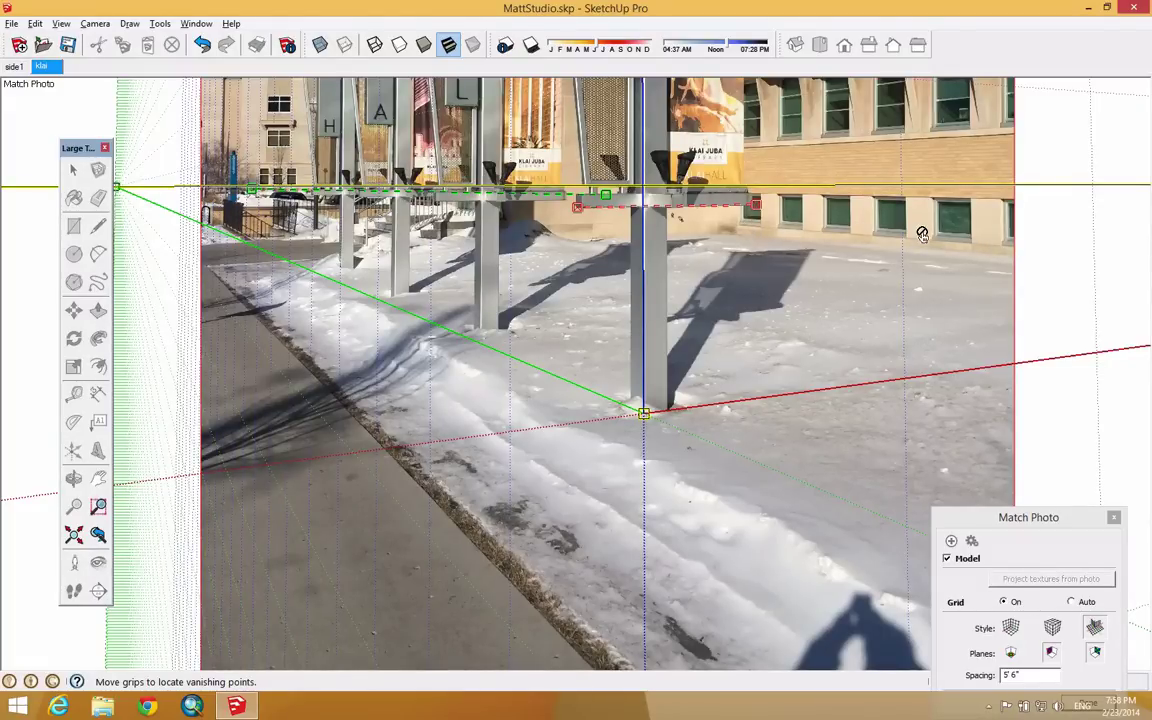
scroll(708, 241, "down", 3)
scroll(708, 241, "down", 2)
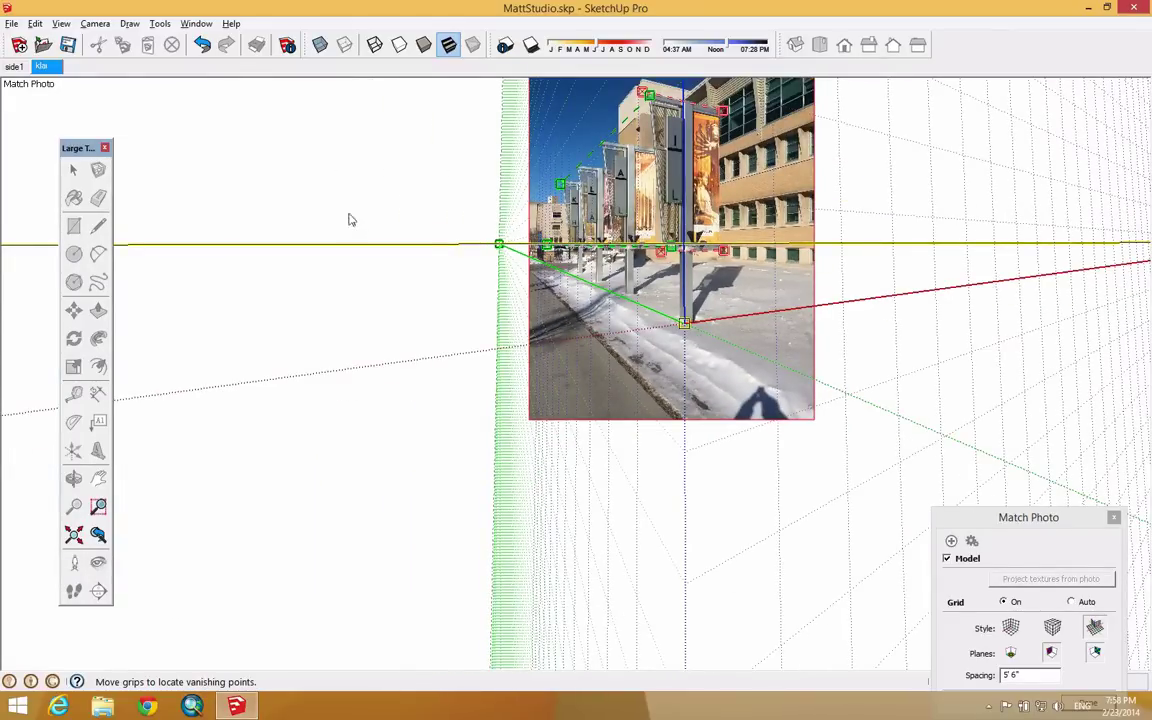
left_click_drag(1031, 513, 1023, 217)
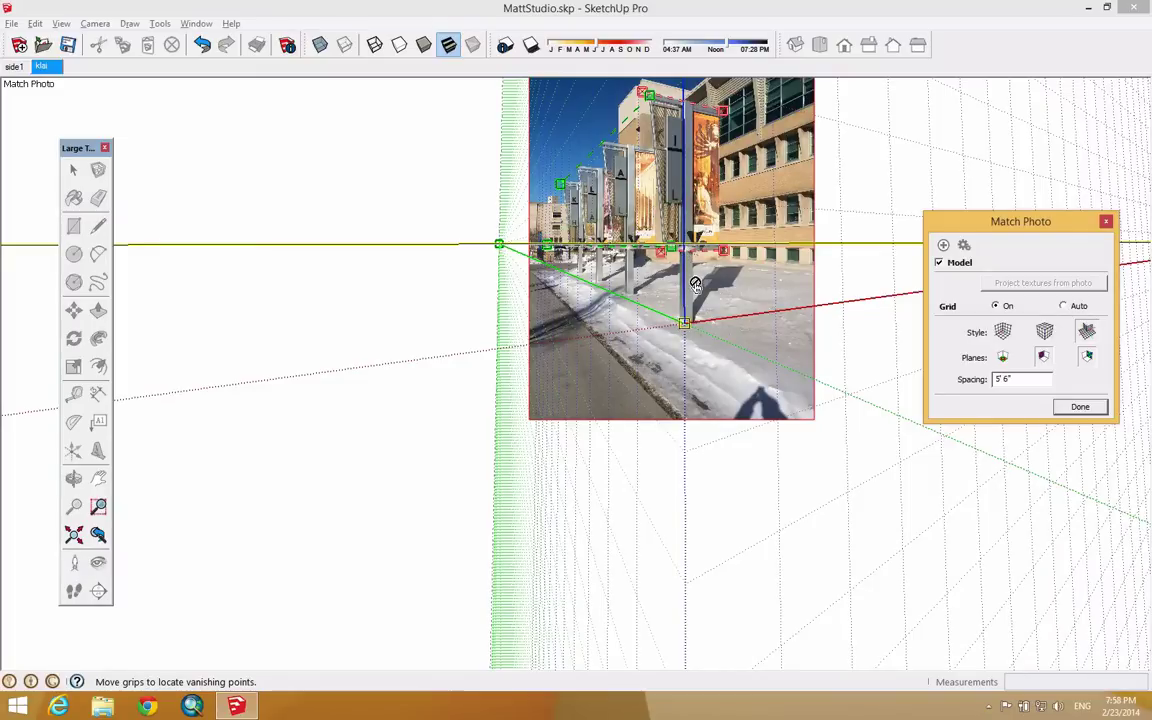
left_click_drag(985, 232, 287, 264)
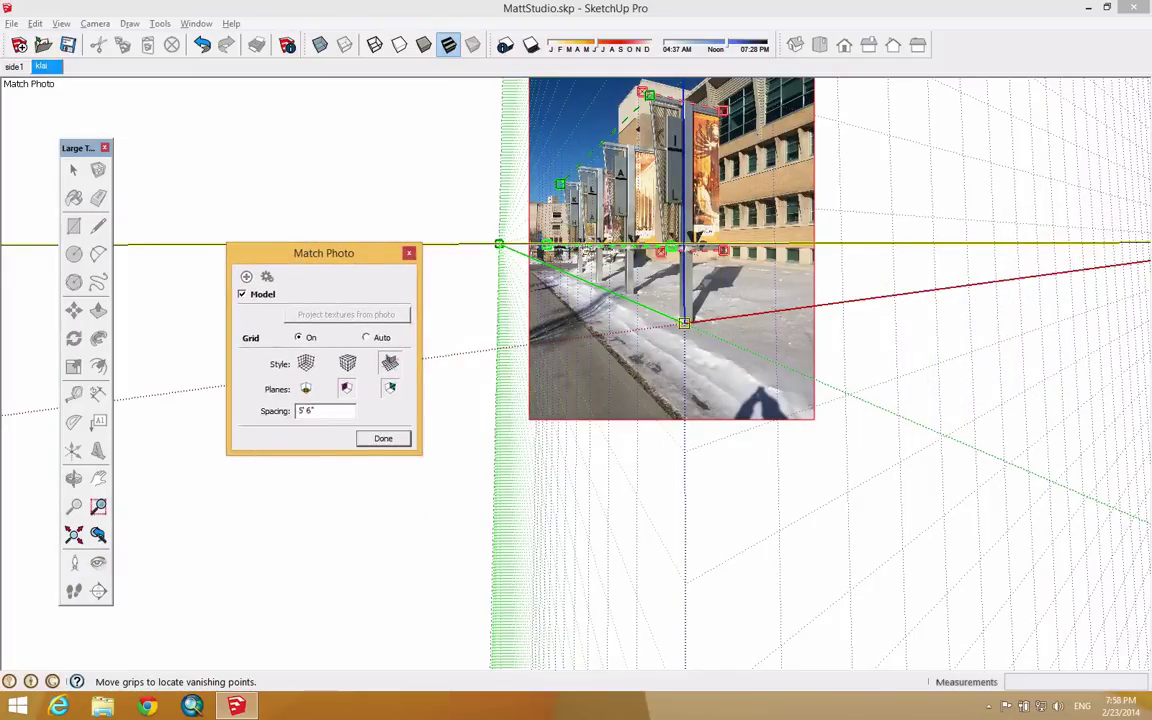
scroll(690, 265, "up", 5)
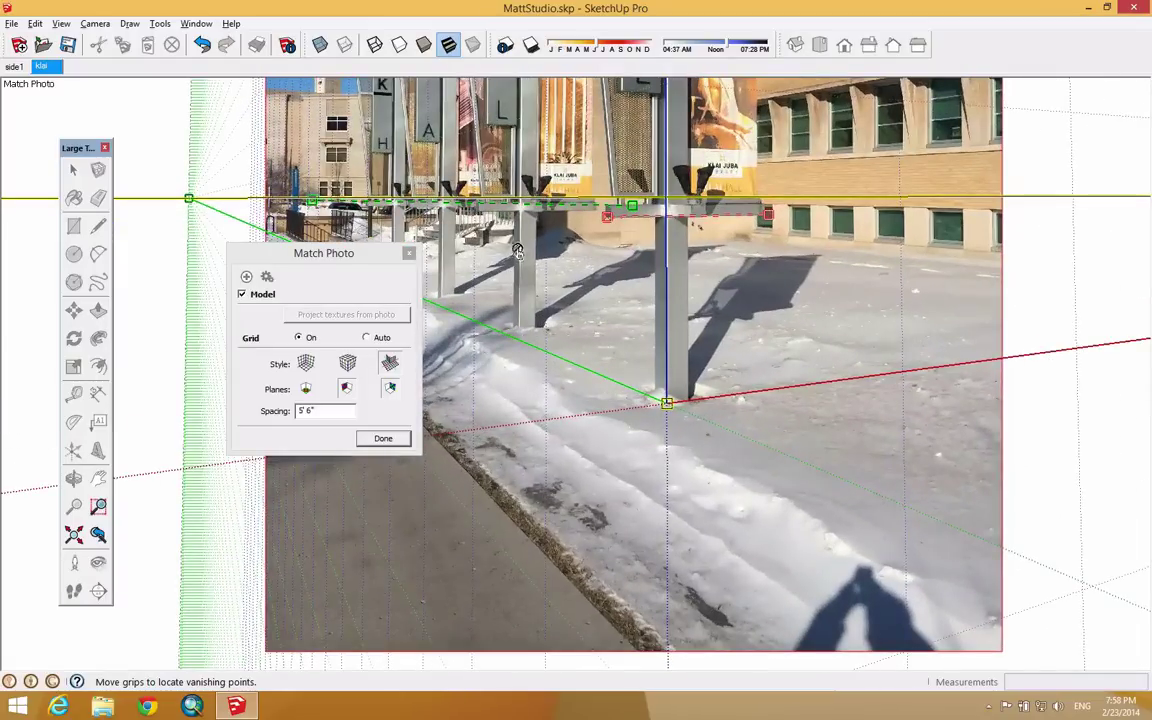
left_click_drag(390, 252, 314, 191)
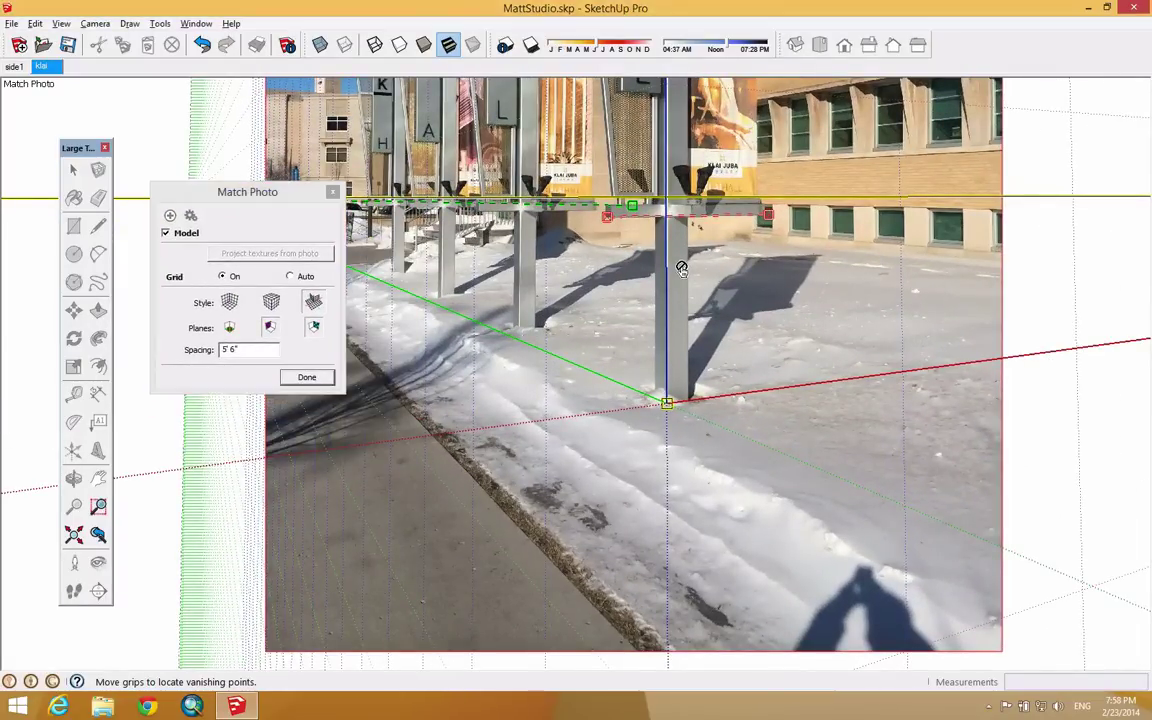
Step: Set the Match Photo grid spacing to 5' and adjust the grid scale along the blue axis at the nearest pole
scroll(681, 268, "down", 3)
scroll(681, 268, "up", 4)
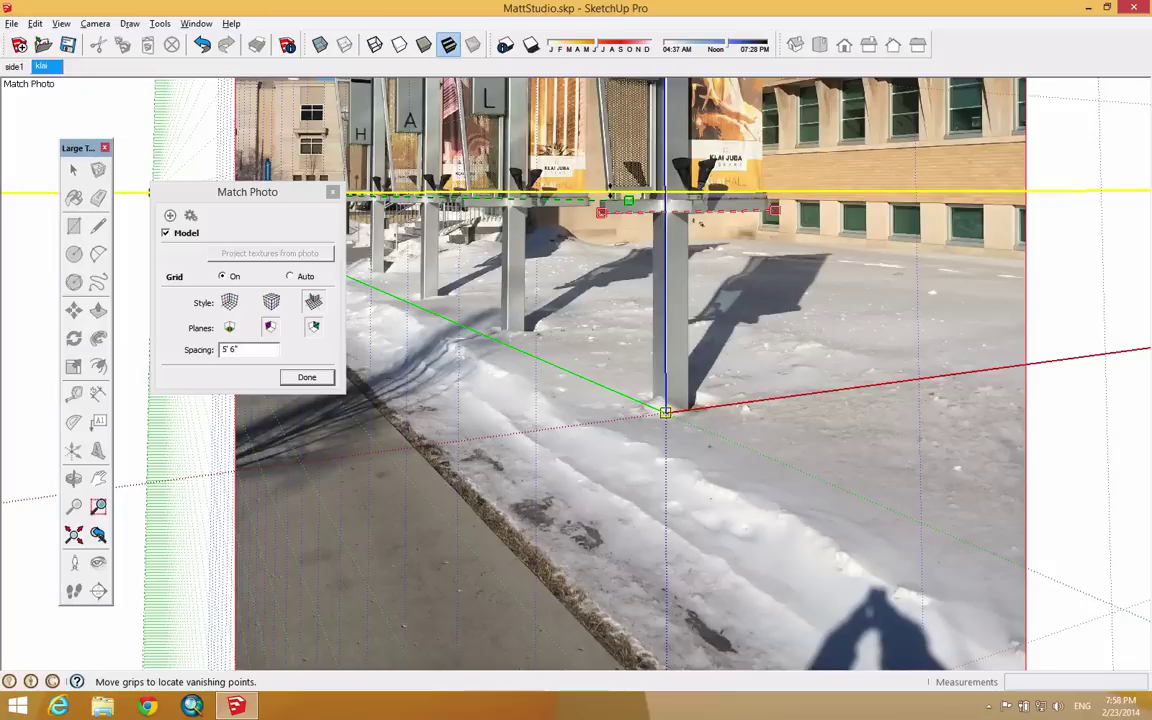
left_click(250, 352)
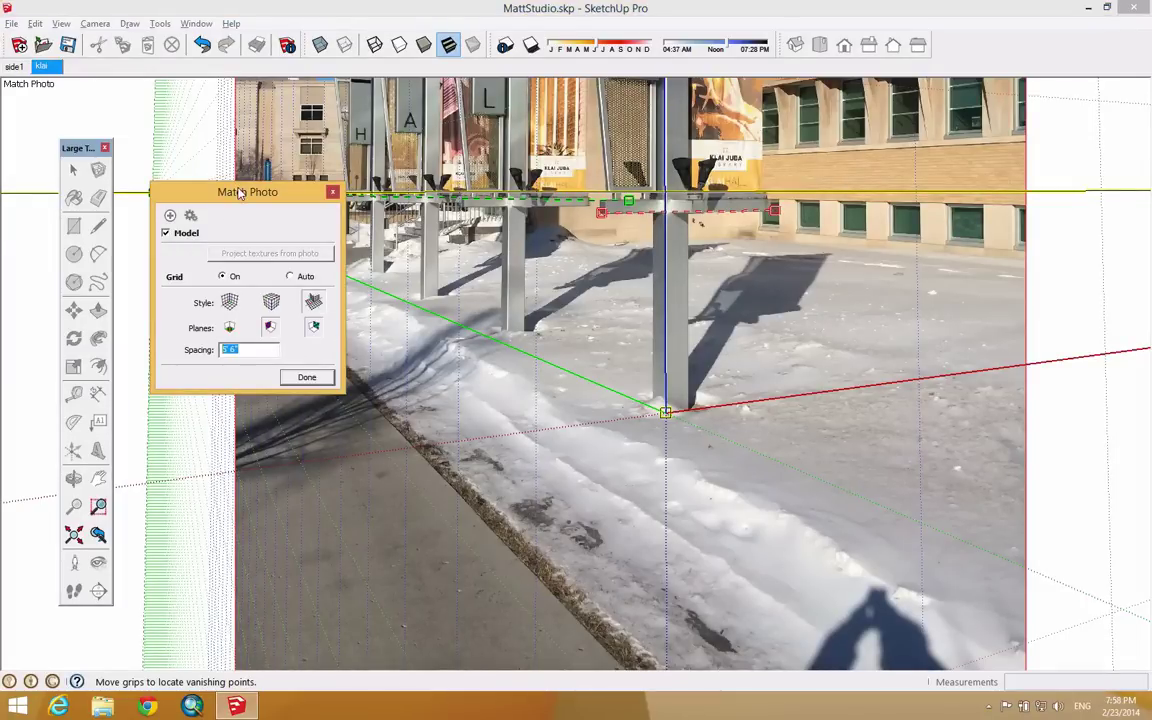
type("5")
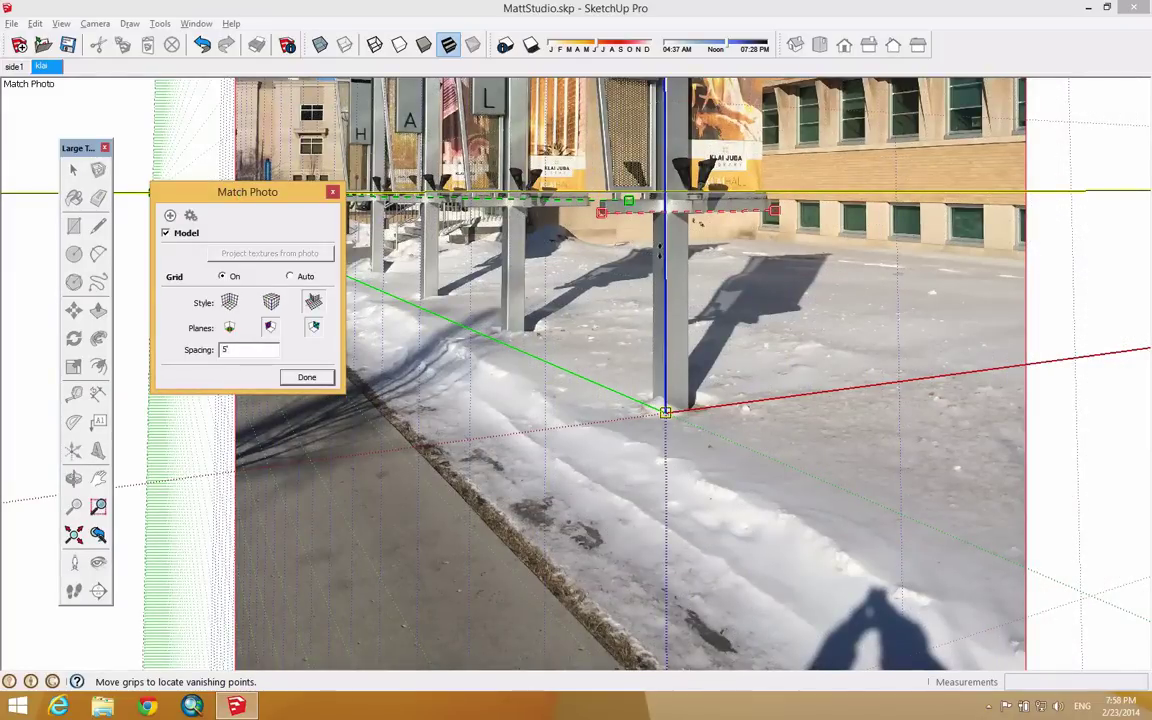
left_click(660, 240)
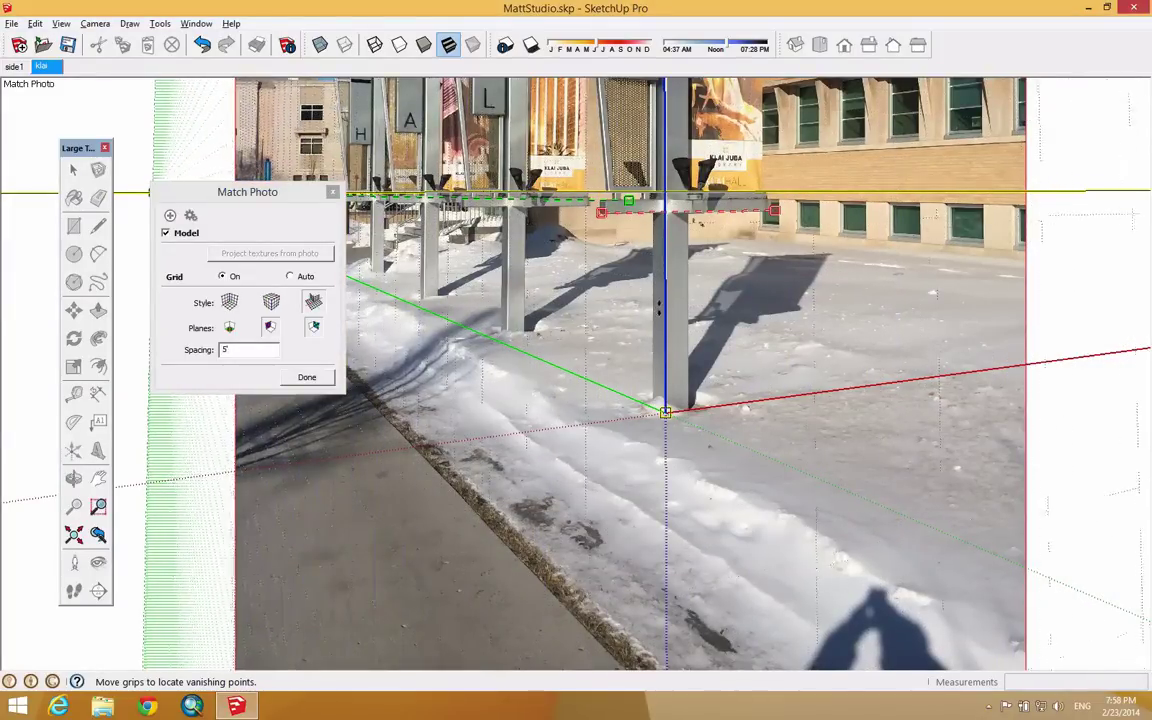
left_click_drag(660, 295, 660, 290)
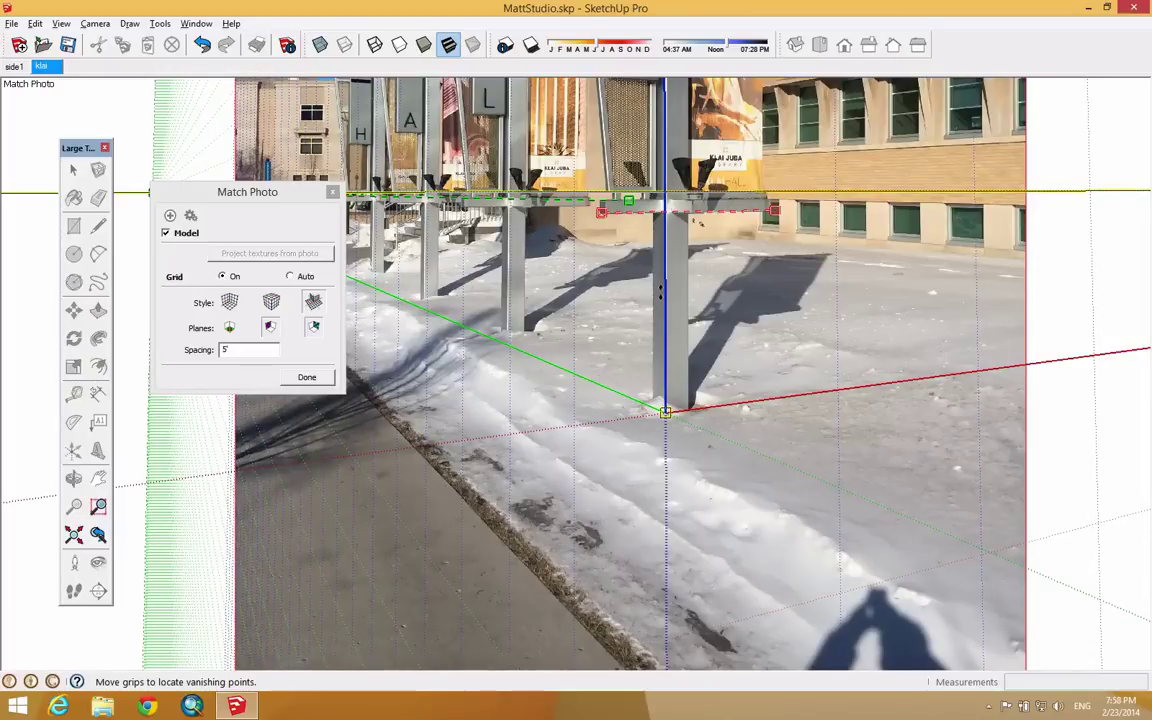
Step: Finish the matched-photo calibration and close the Match Photo window
scroll(645, 300, "down", 5)
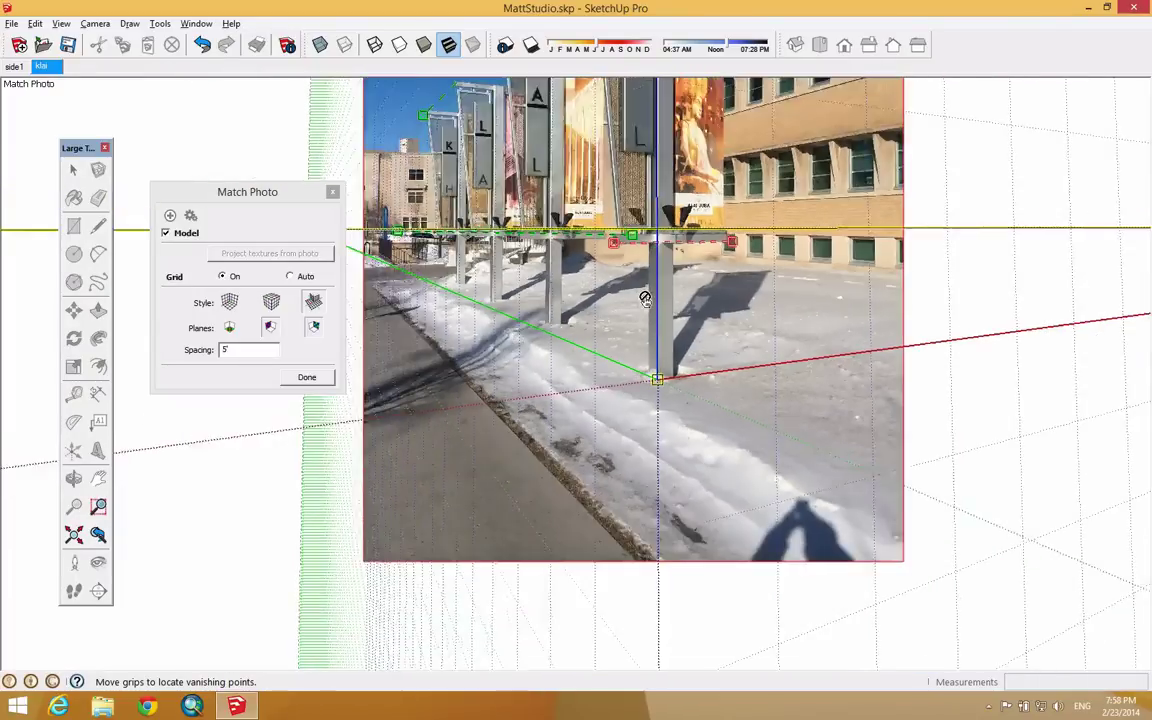
scroll(663, 279, "down", 3)
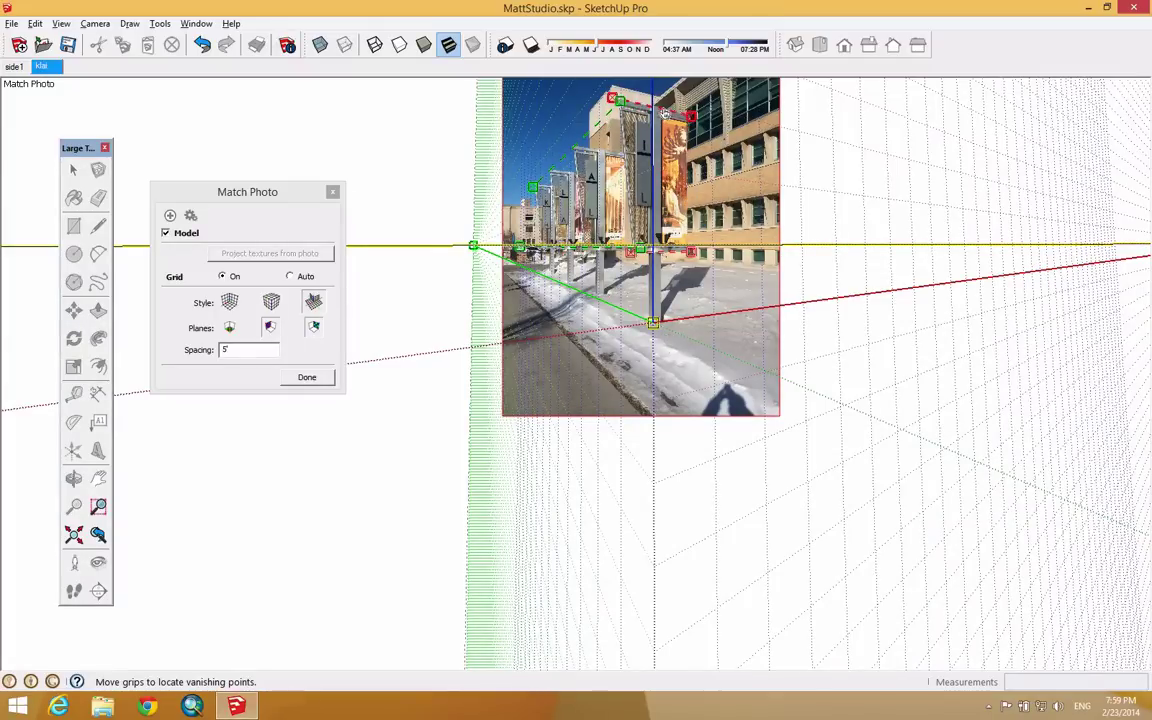
scroll(700, 117, "up", 4)
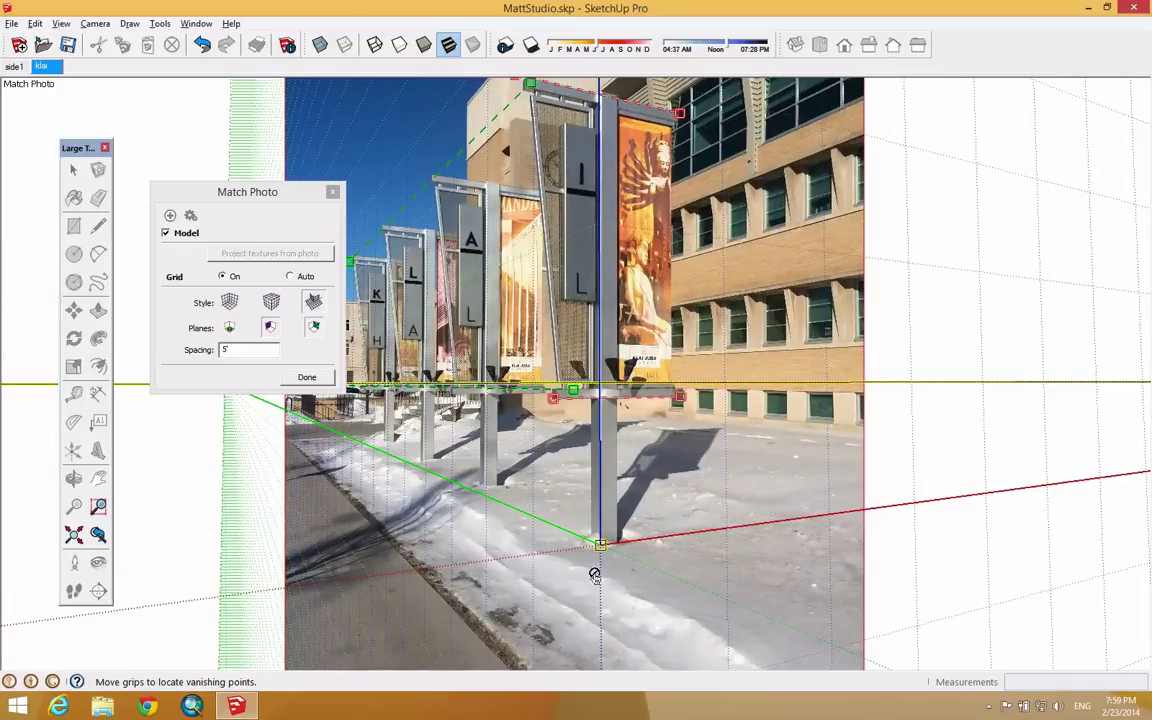
left_click(308, 378)
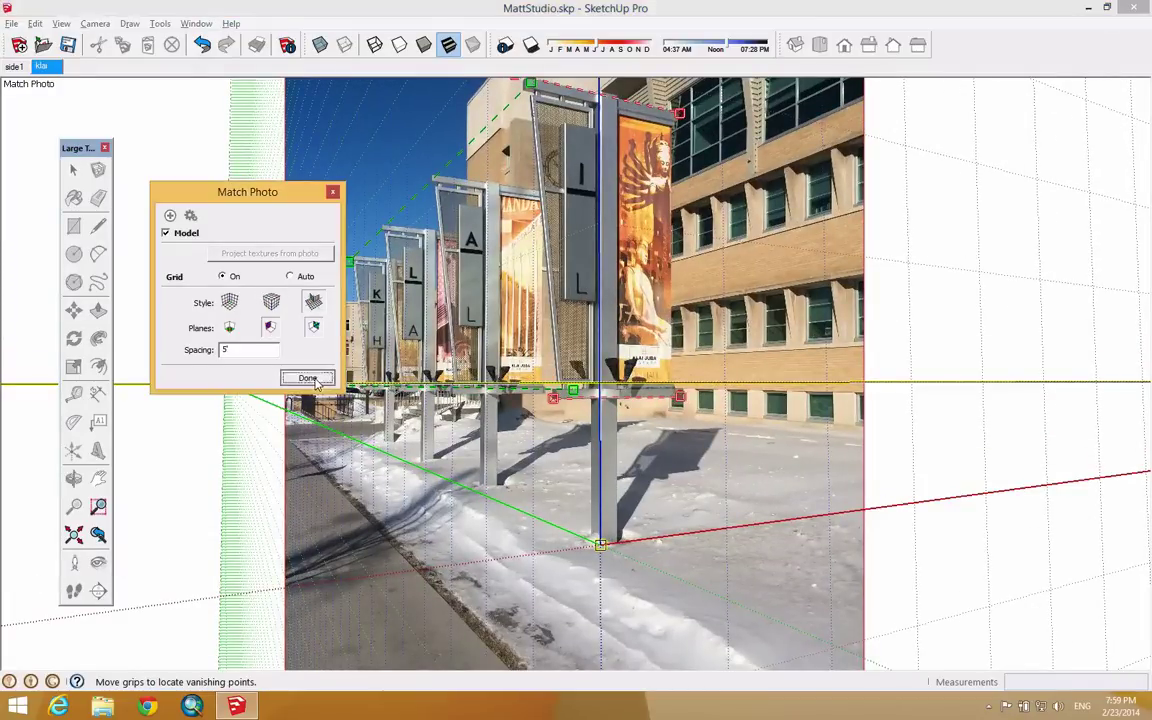
left_click(333, 193)
Step: Orbit away from the matched photo view and return to the klai scene
key("o")
left_click_drag(895, 400, 818, 450)
key("space")
left_click(50, 67)
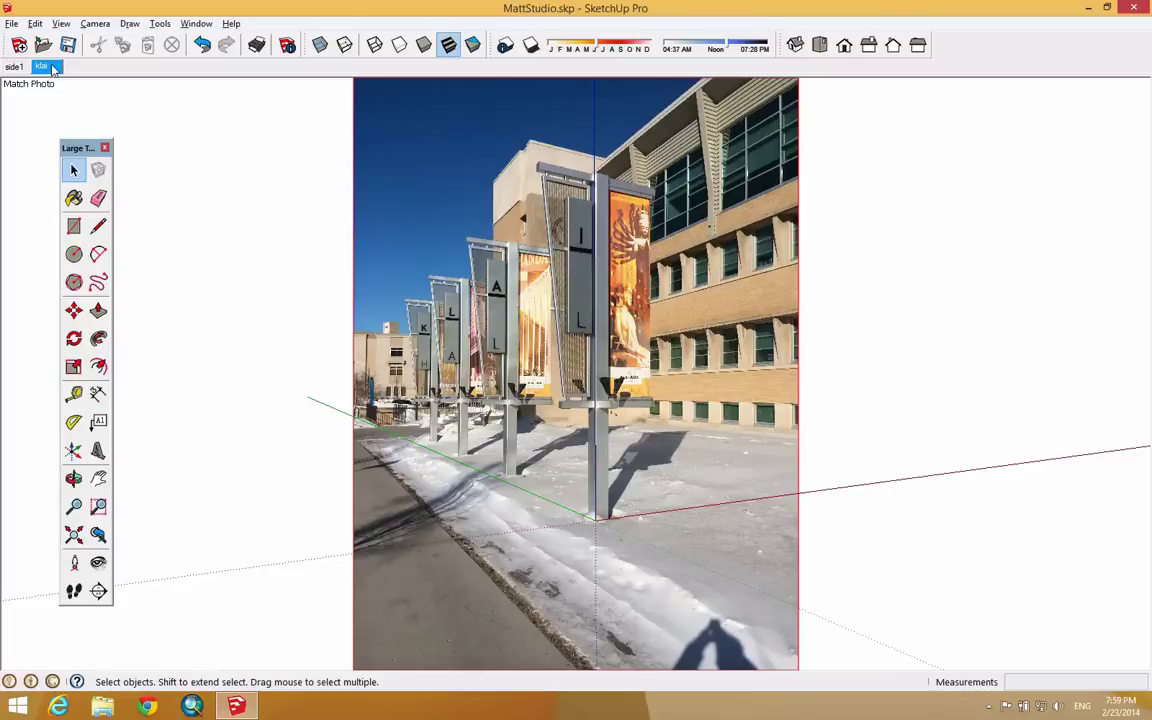
Step: Reopen the klai scene's matched photo for editing, and exit and close Match Photo
right_click(53, 68)
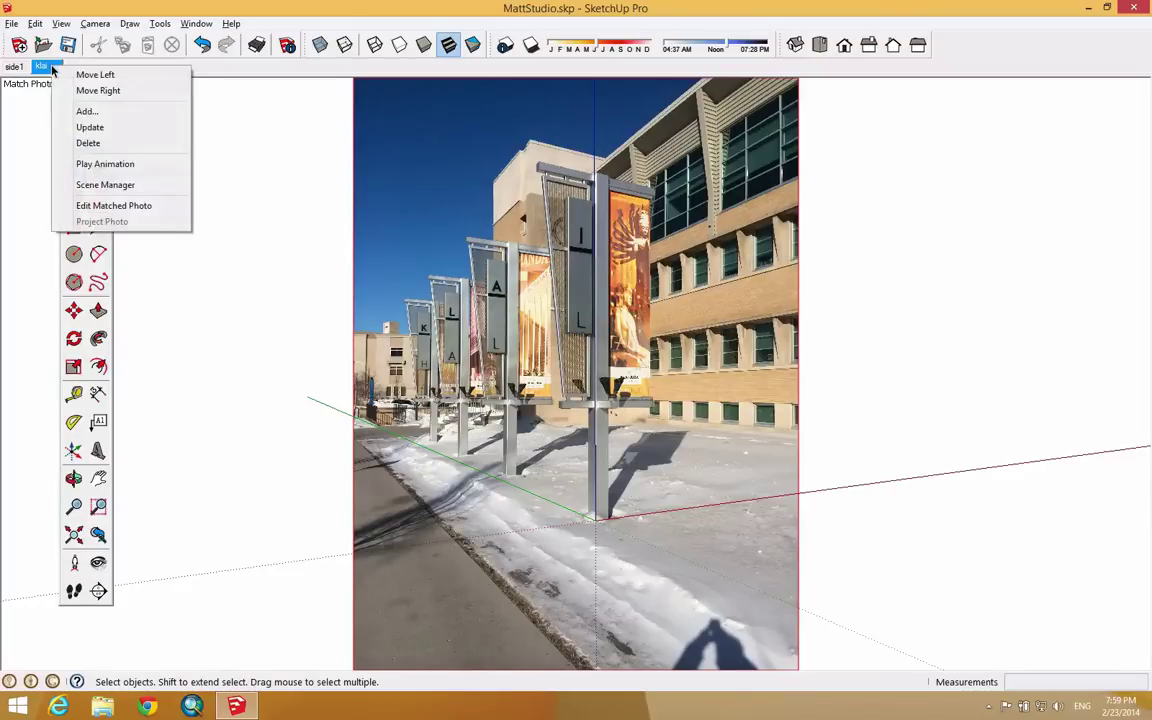
left_click(112, 205)
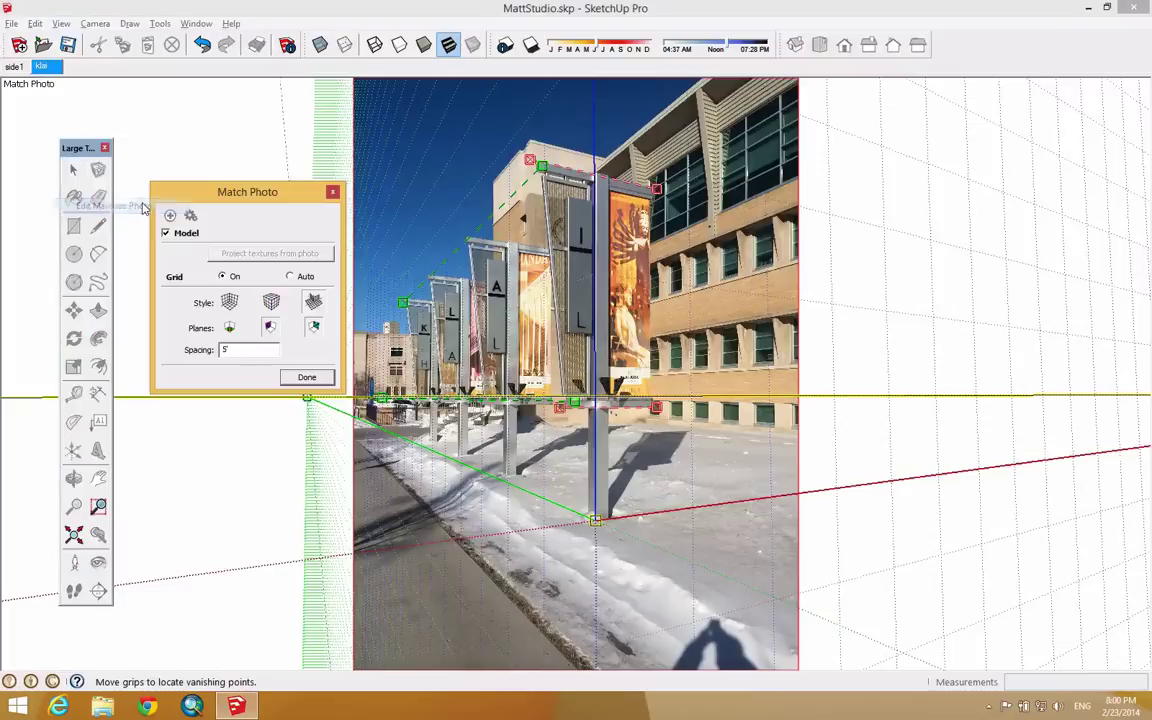
left_click(307, 377)
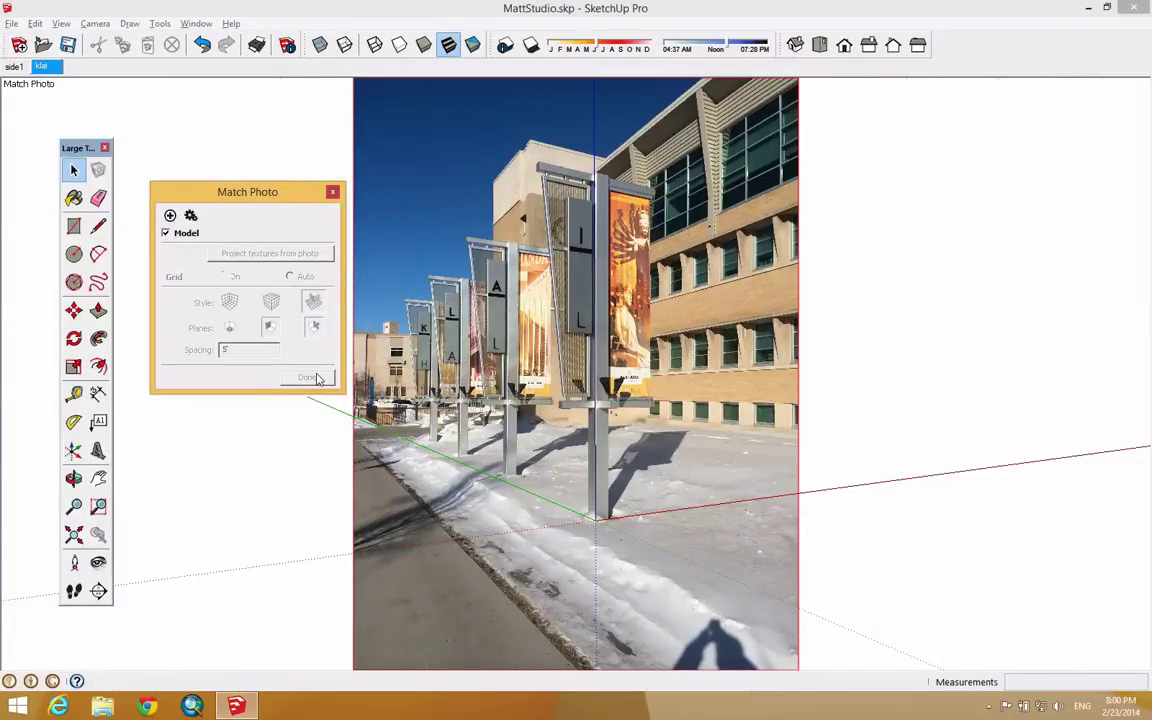
left_click(333, 193)
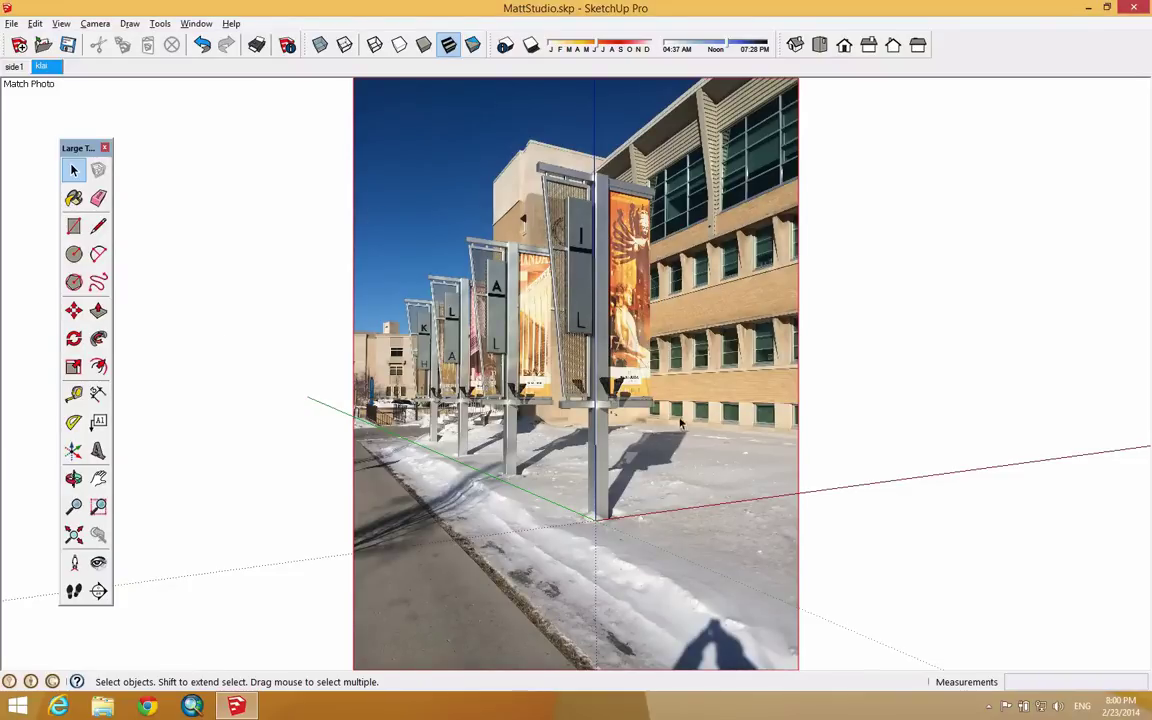
Step: Trace the nearest pole's front face with lines from the origin, about 7" wide and 14' 2" tall, and check it outside the photo view
scroll(602, 527, "up", 3)
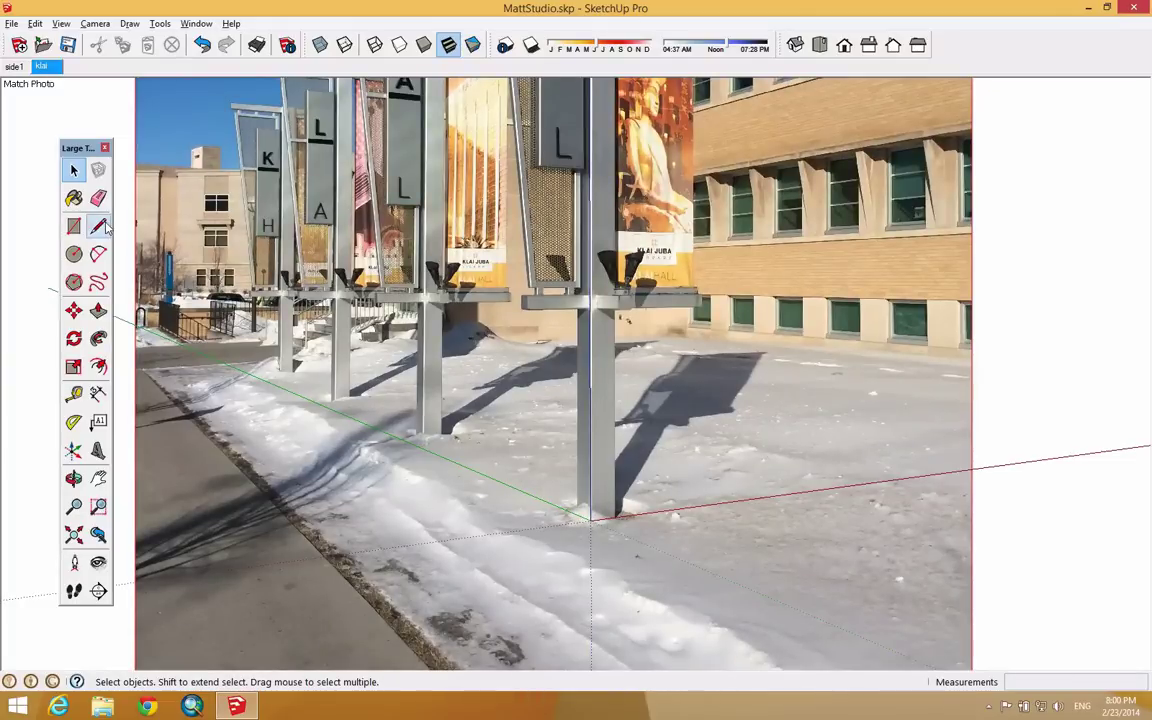
left_click(99, 226)
left_click(592, 517)
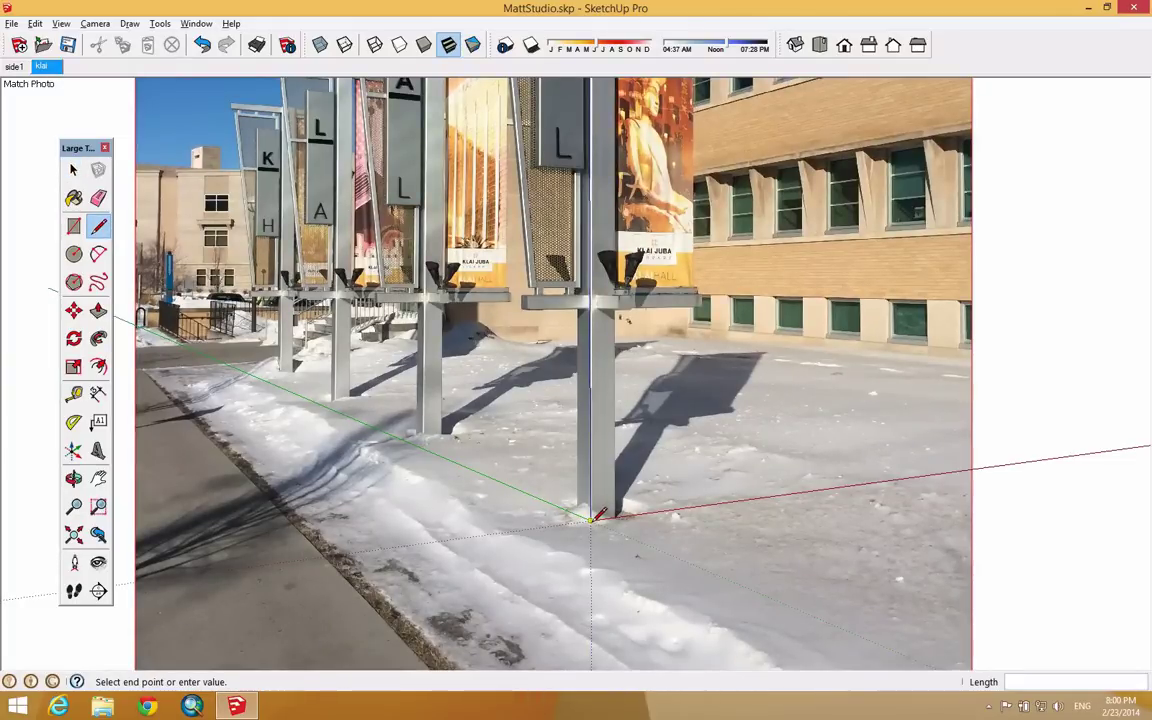
scroll(592, 518, "down", 3)
scroll(592, 148, "up", 4)
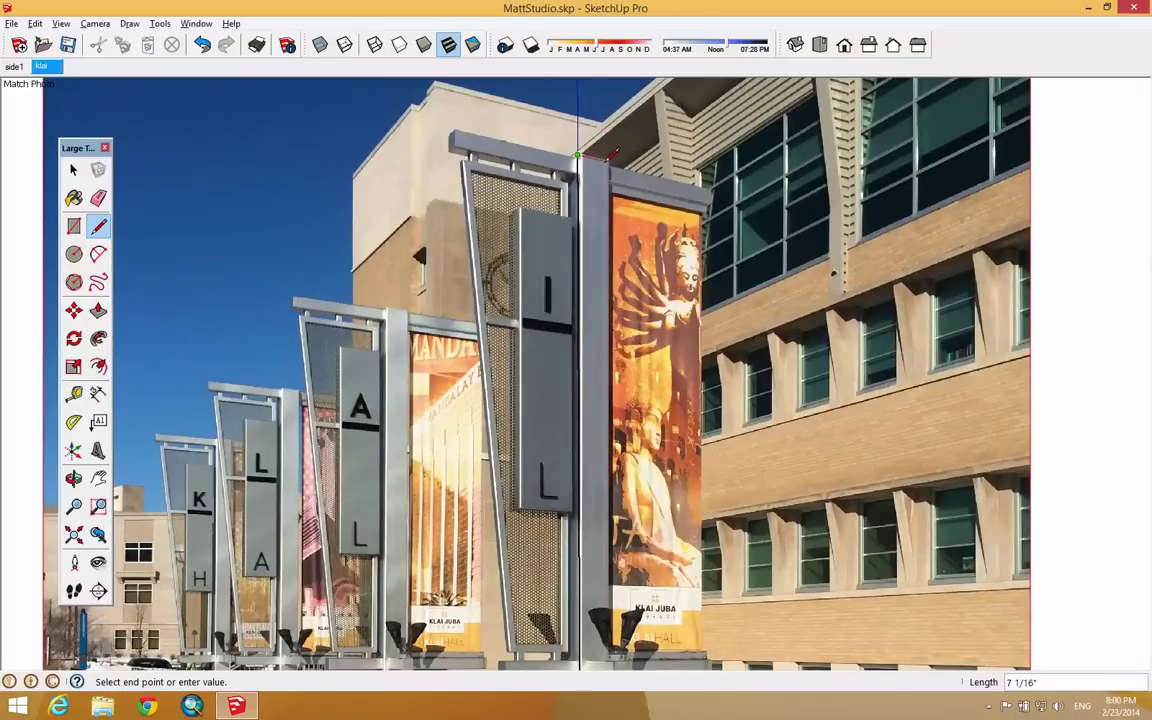
scroll(605, 160, "down", 3)
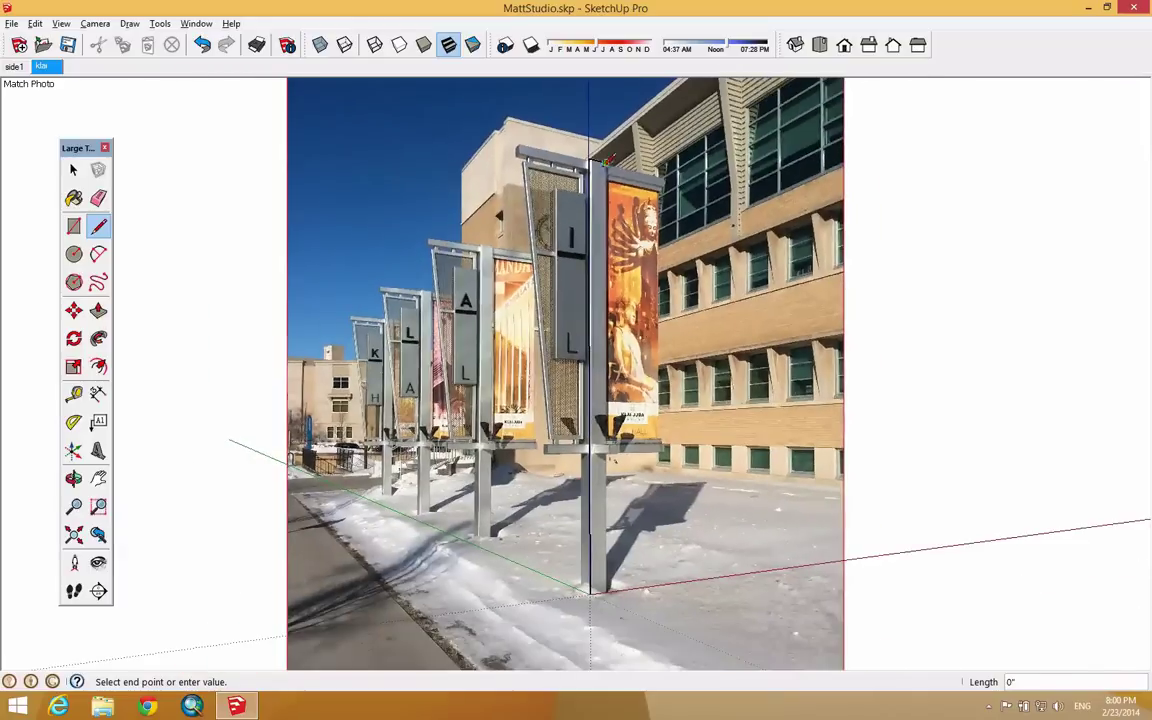
scroll(606, 585, "up", 4)
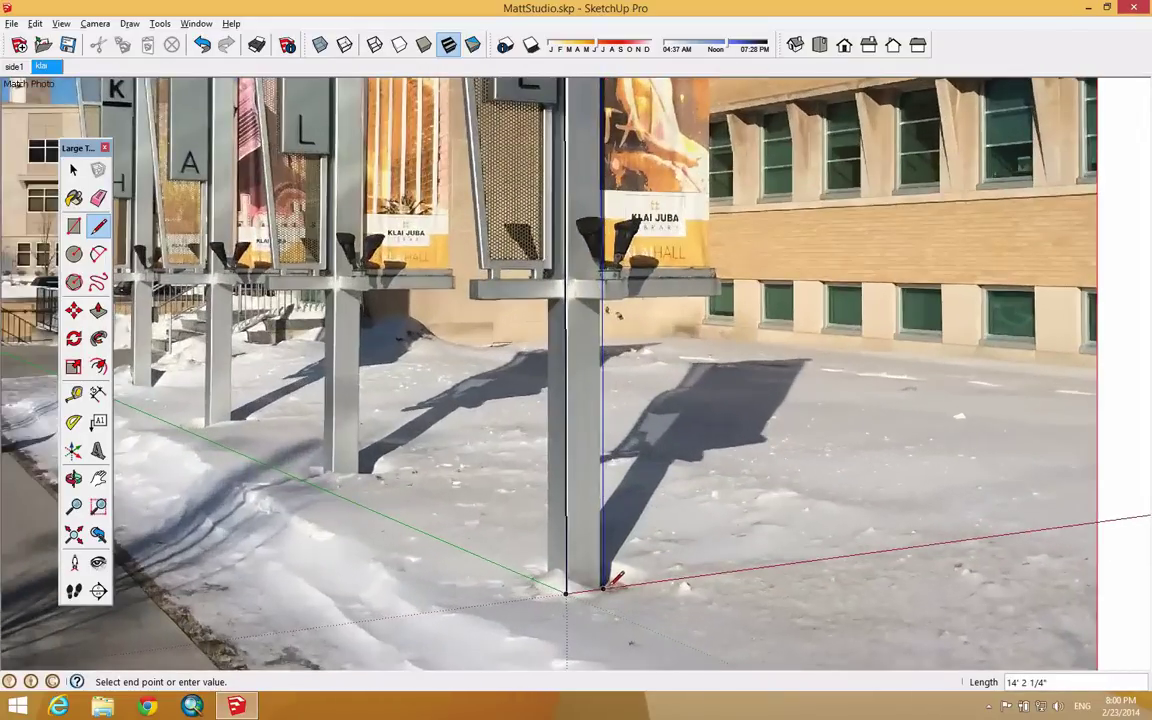
left_click(603, 586)
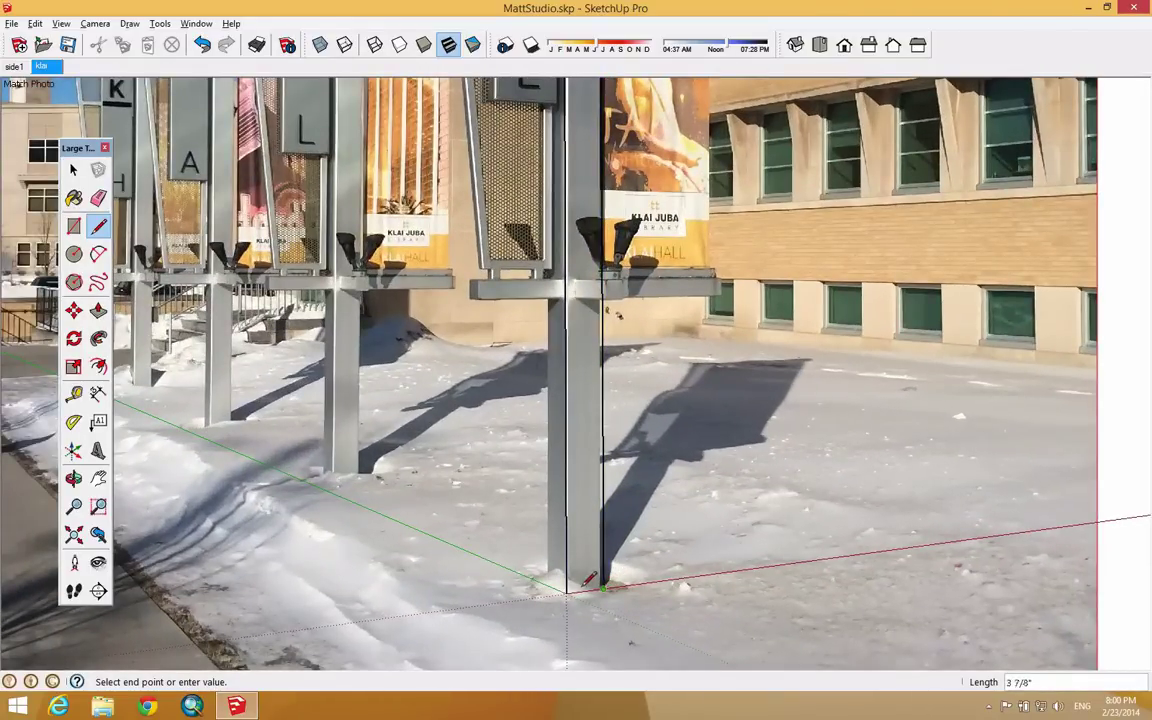
middle_click_drag(576, 334, 309, 211)
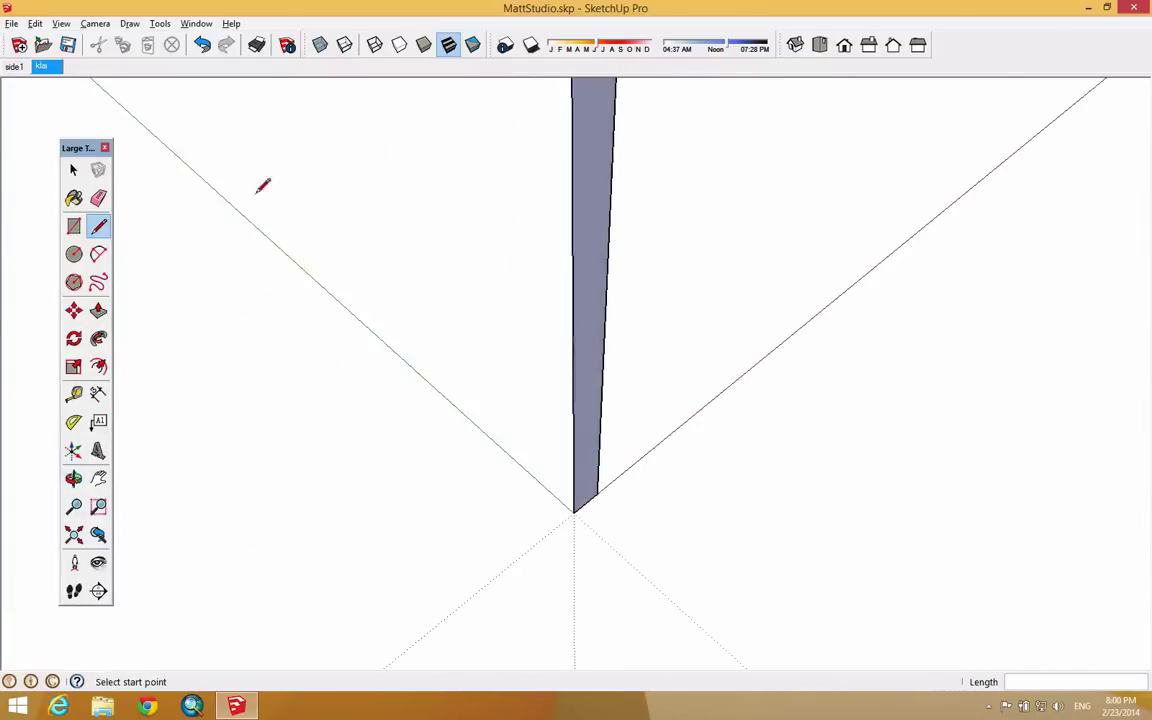
left_click(48, 67)
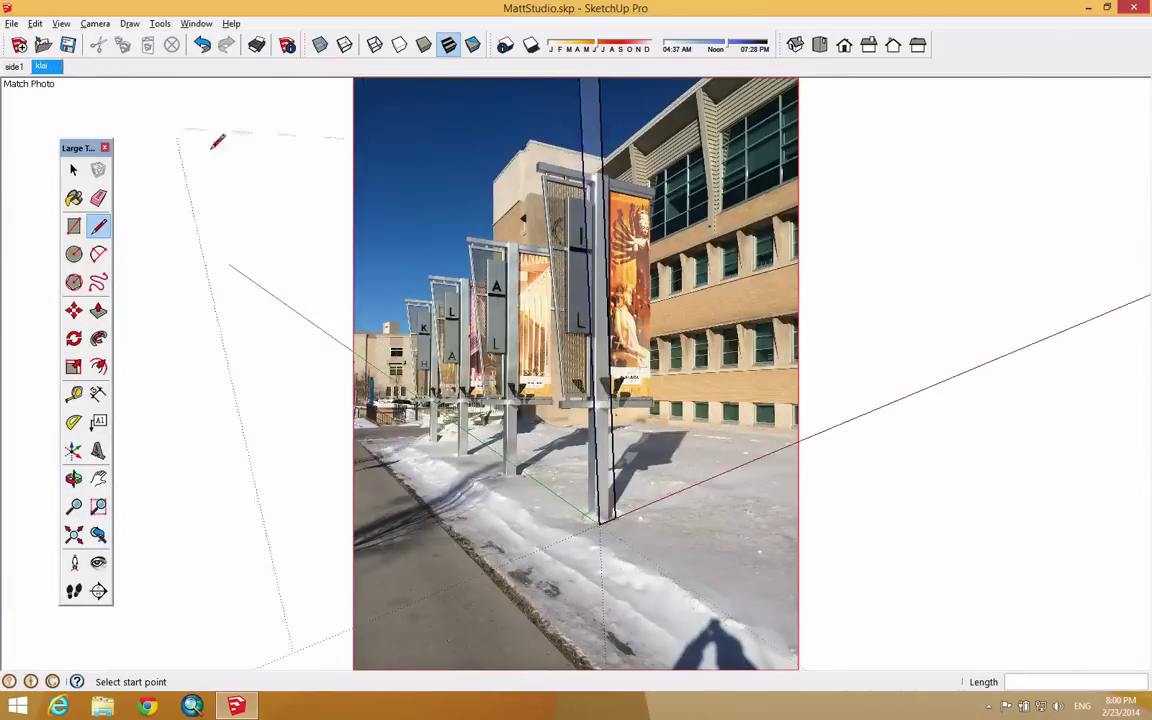
Step: Push/Pull the pole's front face to a depth of about 7 1/8" to match the pole in the photo
scroll(584, 510, "up", 6)
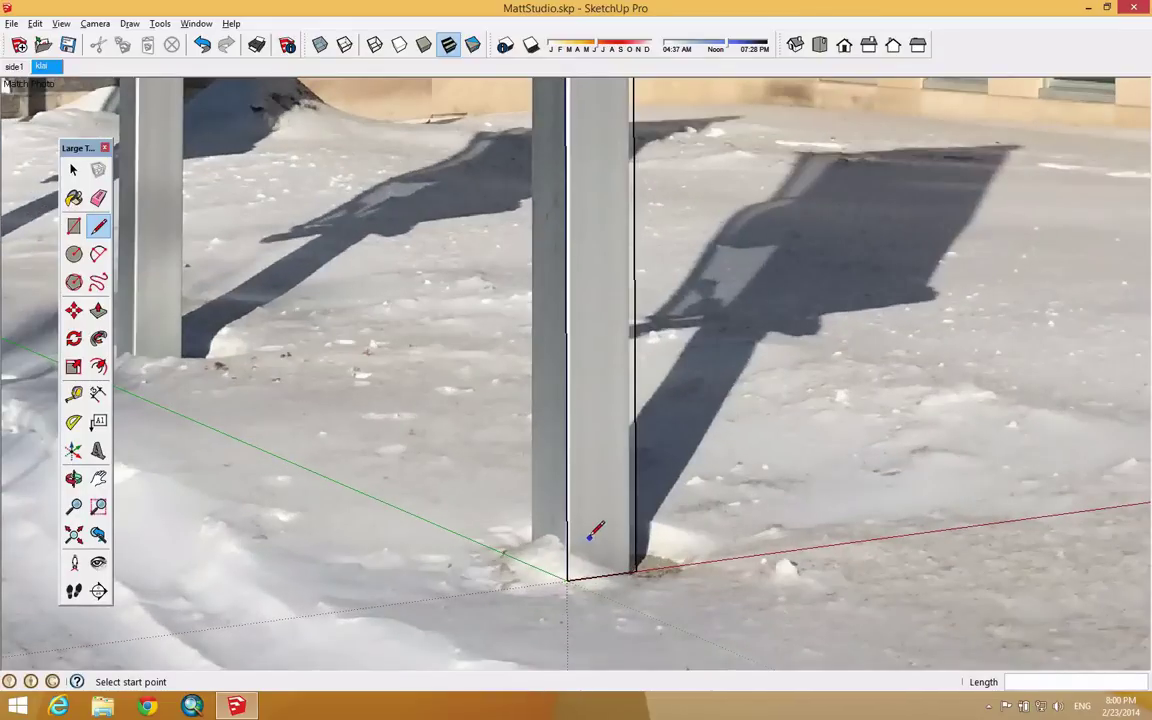
left_click(98, 312)
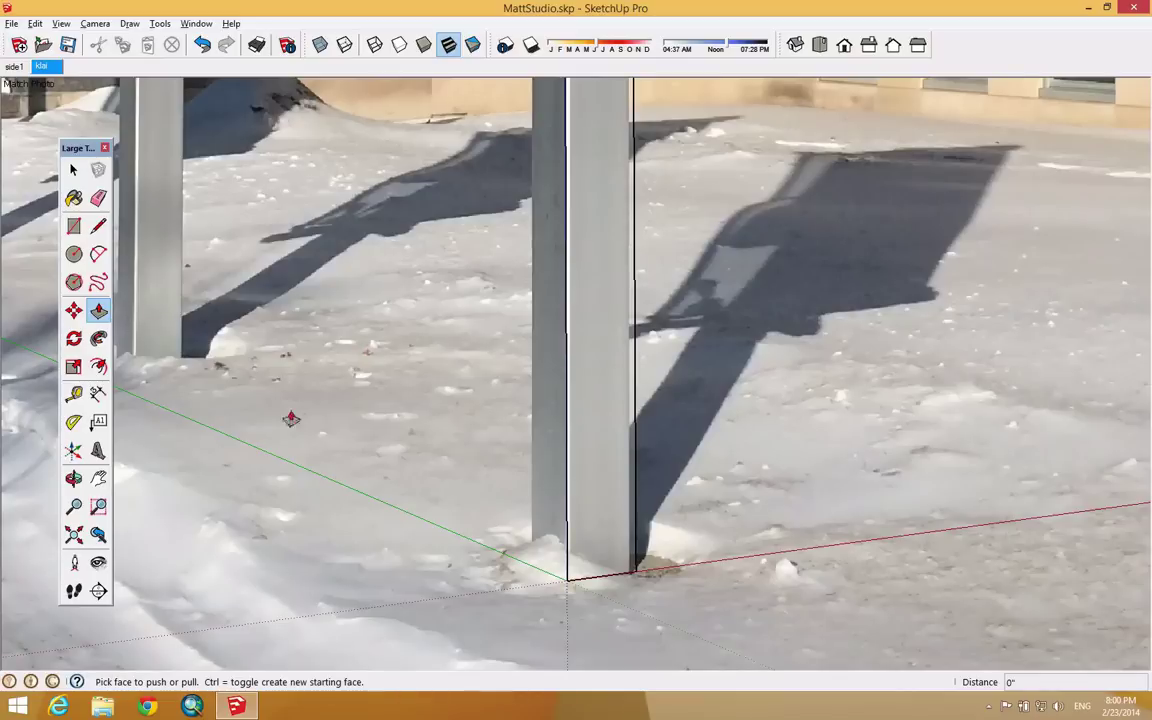
left_click_drag(590, 555, 557, 537)
scroll(588, 390, "down", 8)
scroll(573, 168, "up", 6)
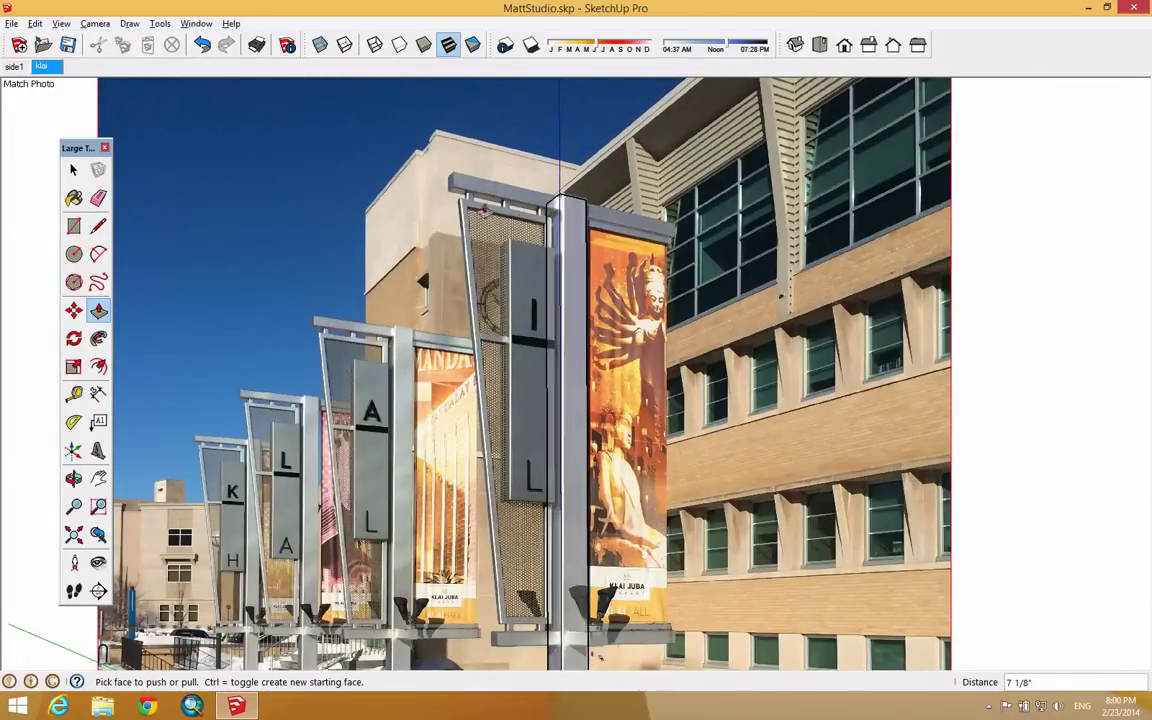
Step: Project the photo onto the pole's side face and its front face
left_click(73, 170)
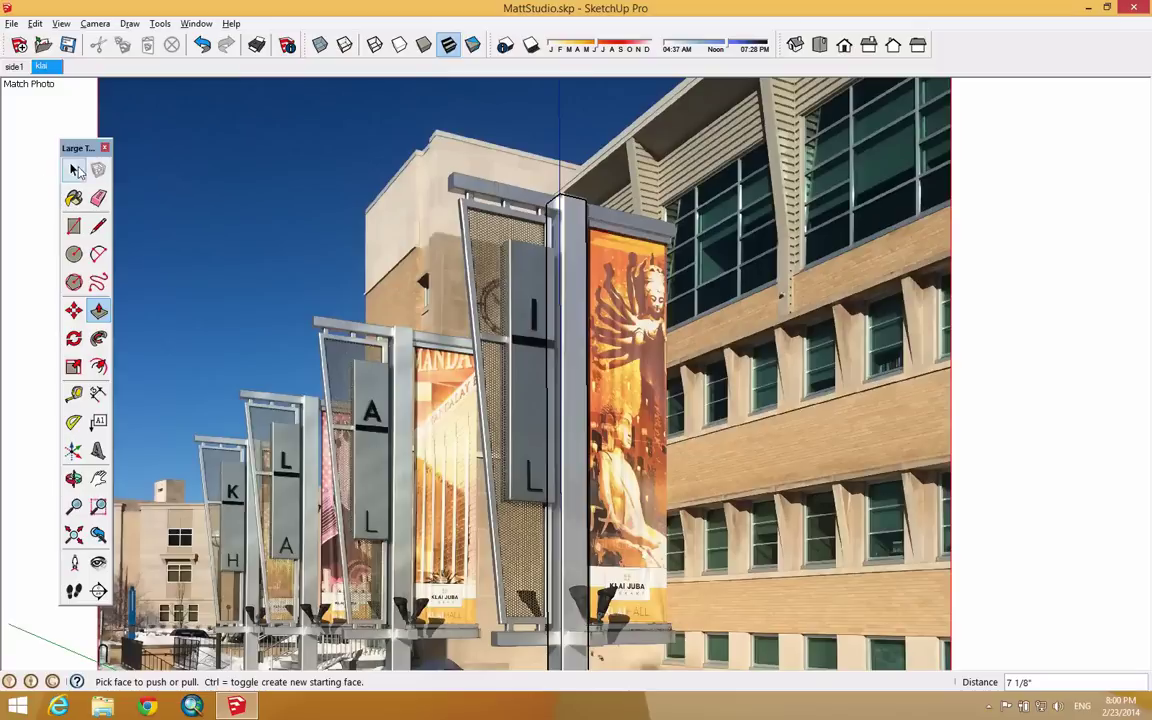
right_click(550, 236)
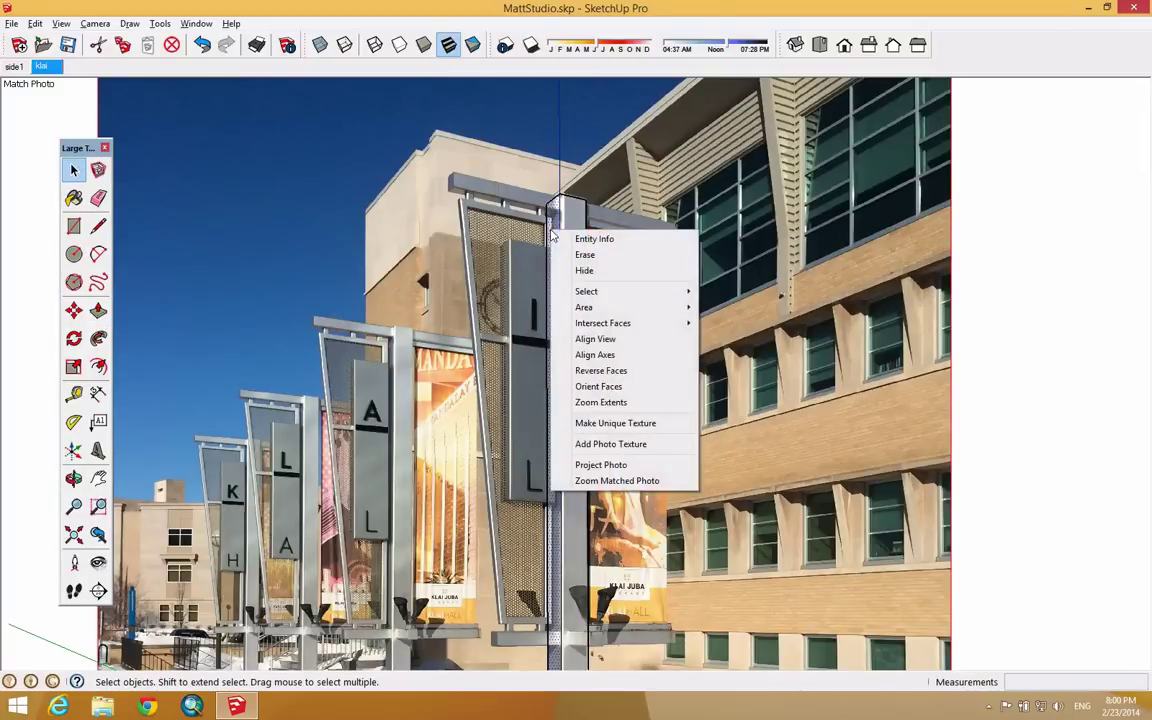
left_click(633, 467)
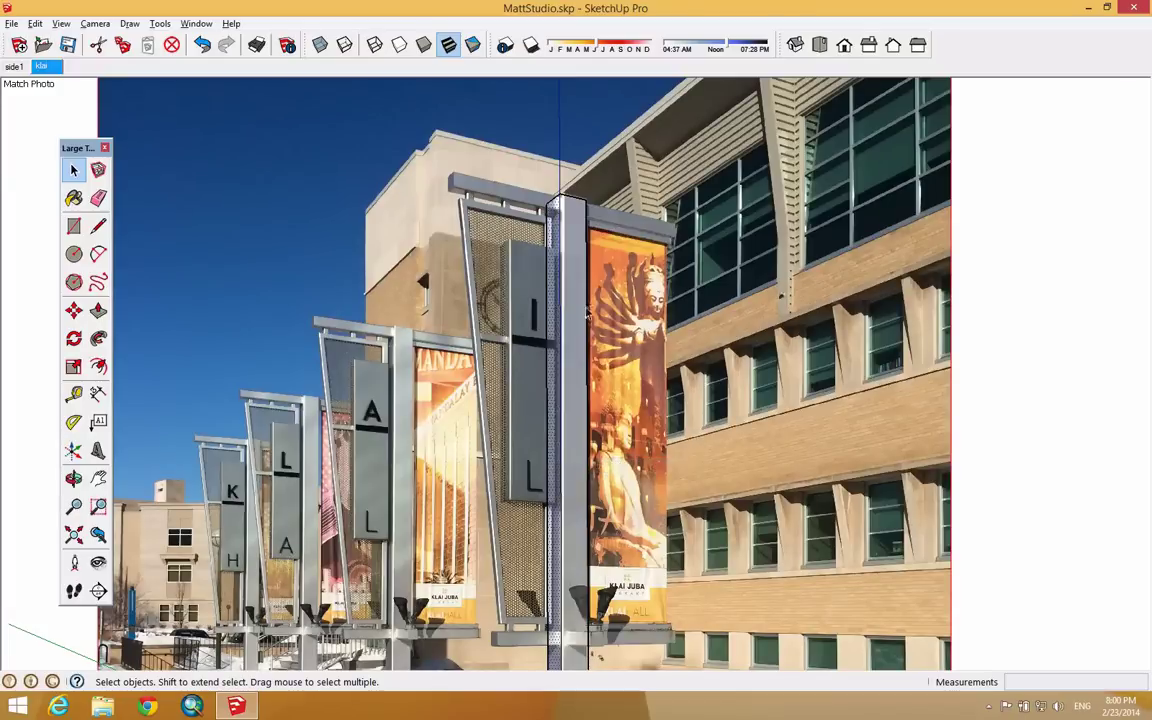
right_click(573, 253)
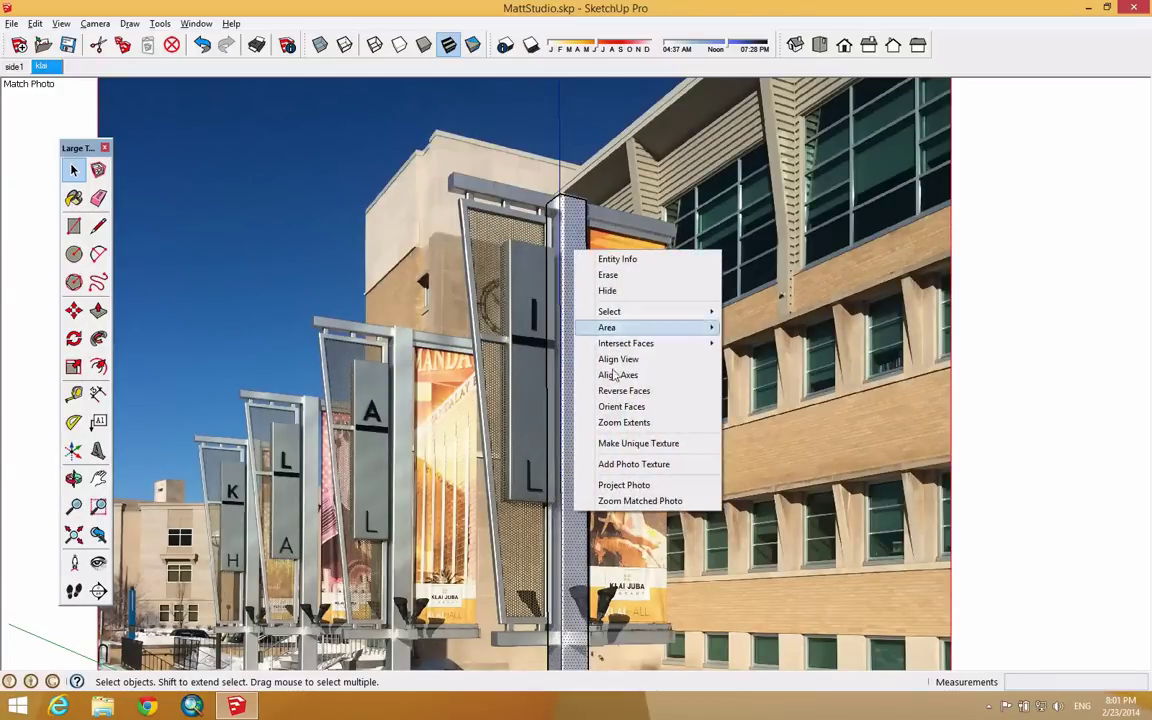
left_click(622, 484)
scroll(573, 330, "down", 3)
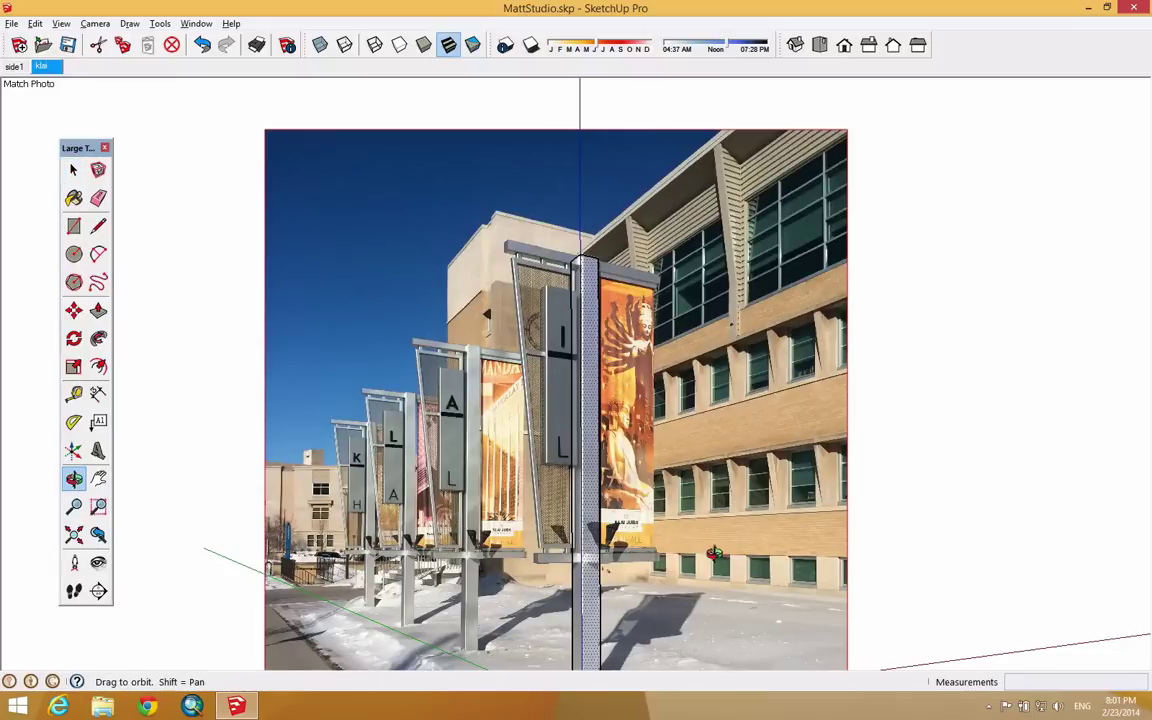
Step: Examine the projected photo texture on the pole from its top down to the lower crossbar joint
key("space")
middle_click_drag(609, 416, 613, 357)
scroll(568, 240, "up", 3)
middle_click_drag(568, 240, 695, 310)
key("space")
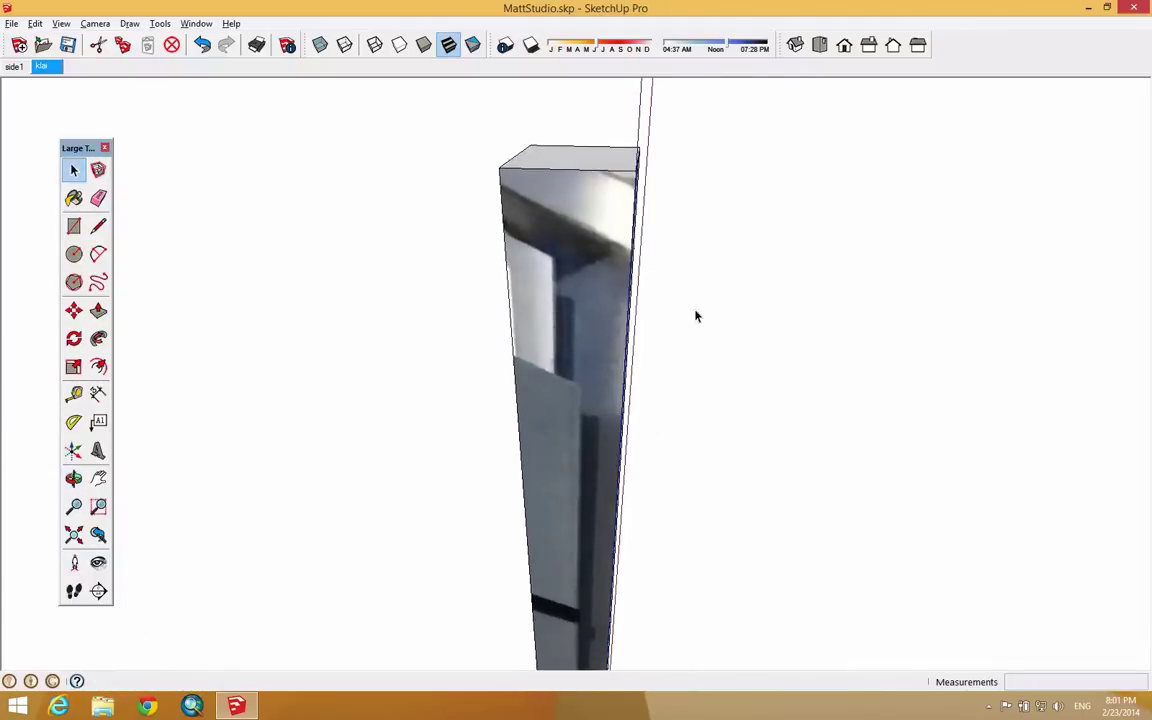
middle_click_drag(603, 235, 581, 262)
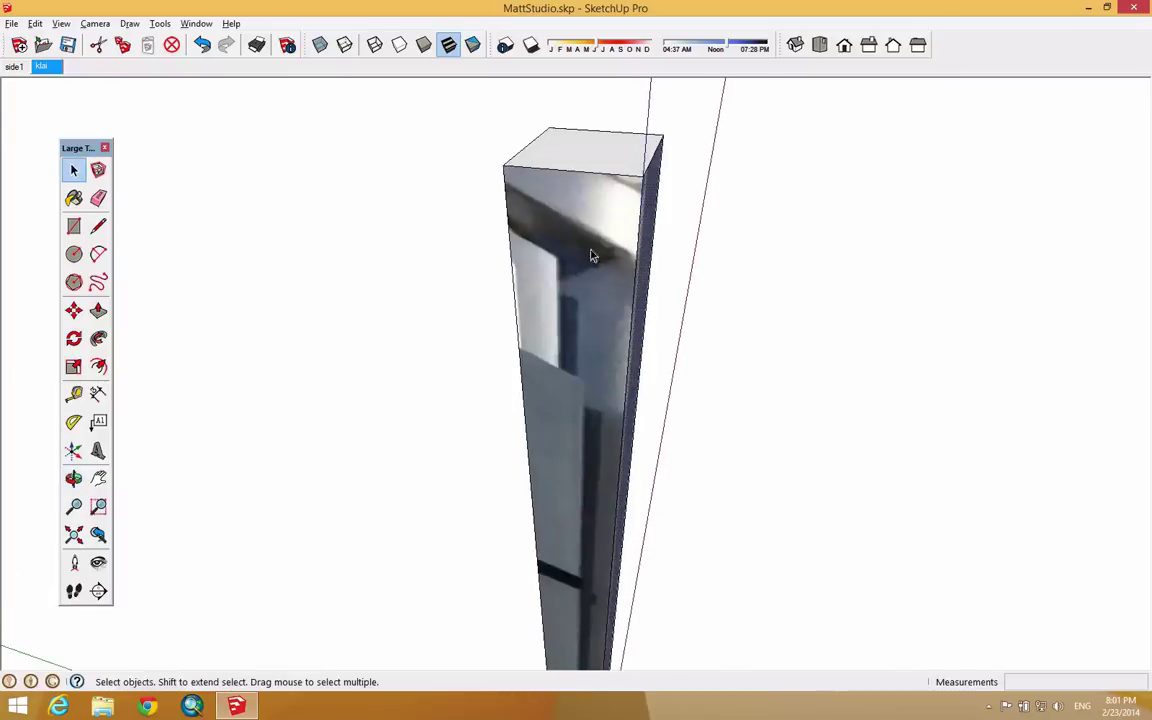
middle_click_drag(620, 218, 613, 405)
scroll(605, 505, "down", 2)
scroll(604, 658, "up", 5)
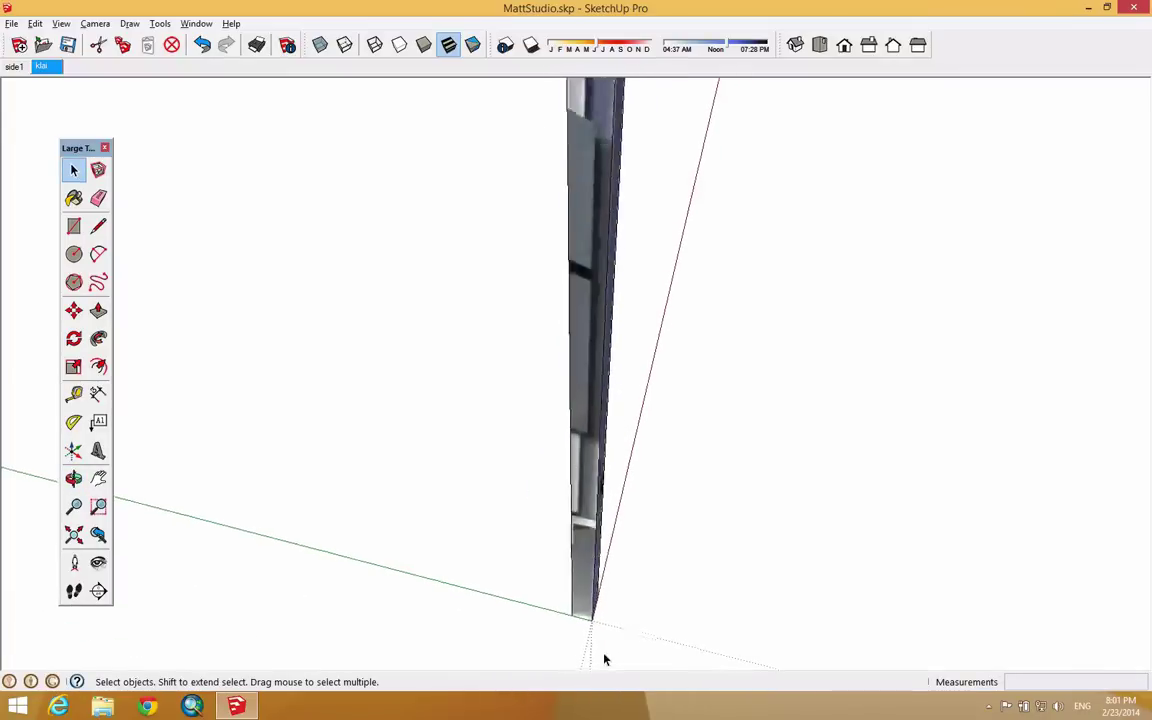
scroll(618, 470, "up", 2)
middle_click_drag(612, 465, 553, 470)
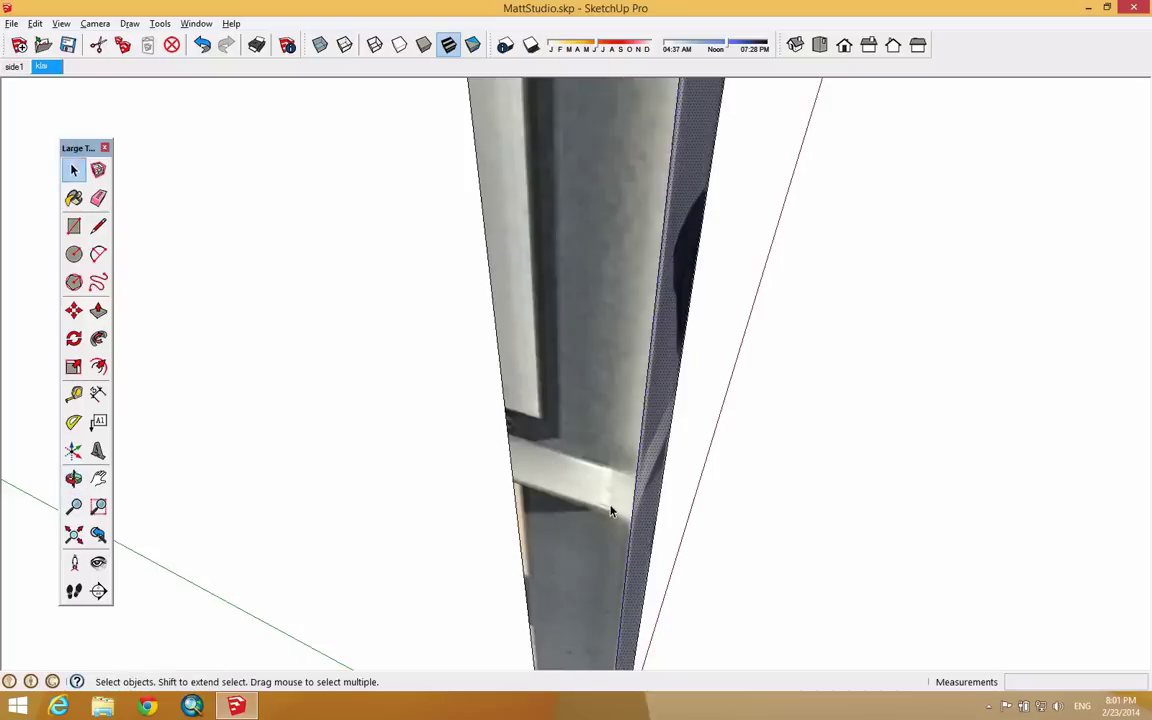
middle_click_drag(612, 515, 600, 488)
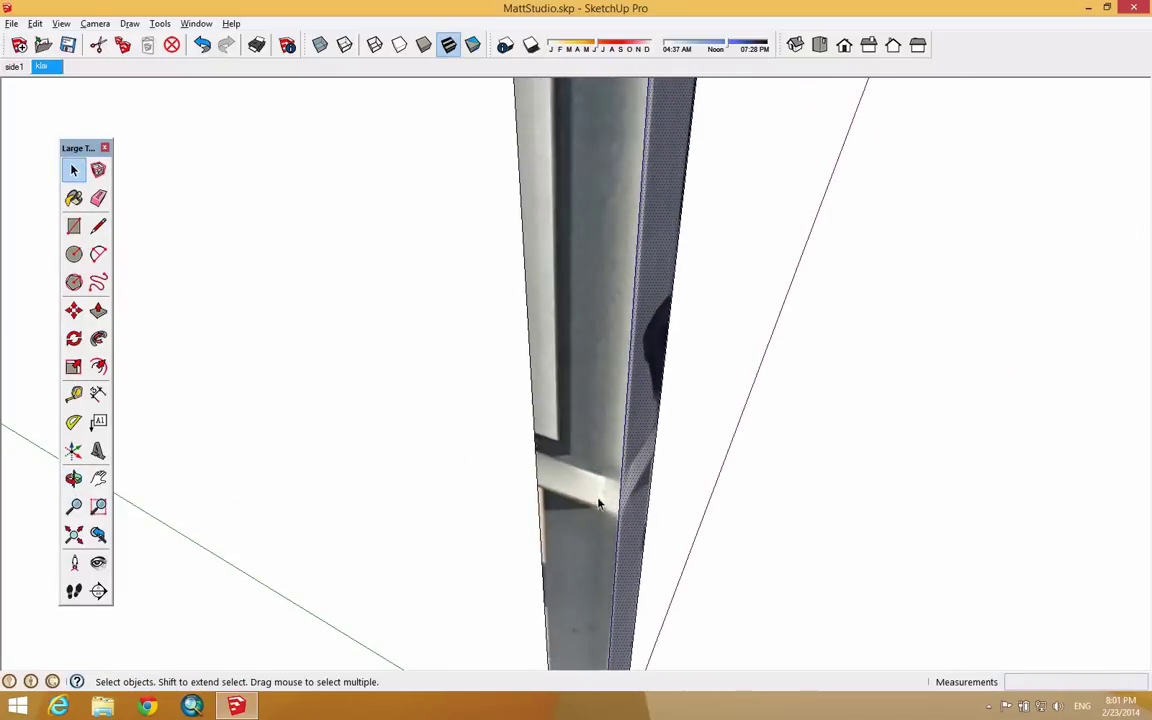
scroll(605, 503, "up", 1)
middle_click_drag(605, 503, 627, 478)
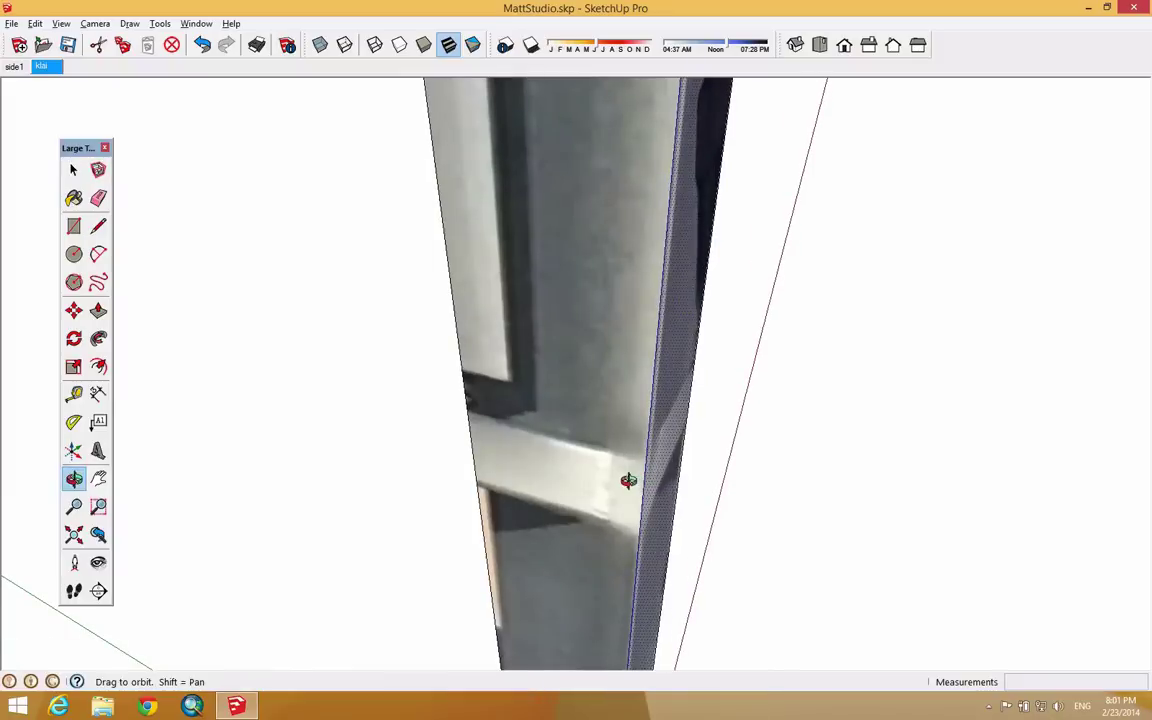
Step: Try tracing the lower crossbar's end on the pole's side face with a short vertical line, and erase that line
left_click(98, 226)
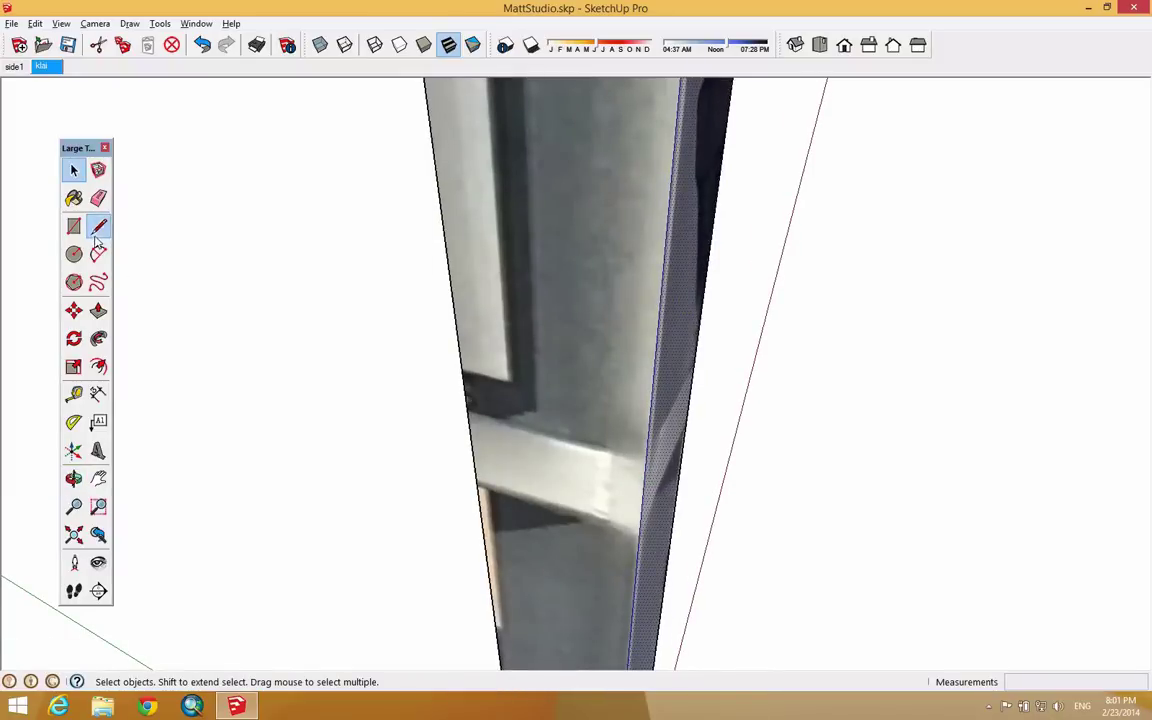
left_click(611, 451)
left_click(608, 531)
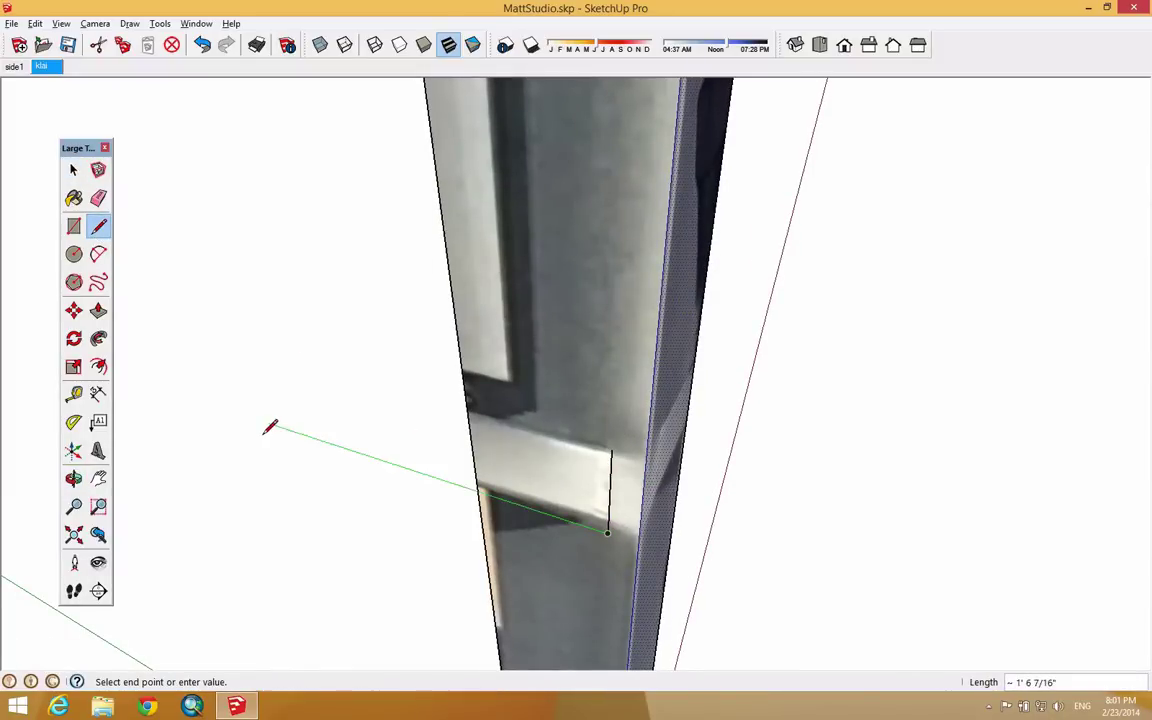
left_click(73, 170)
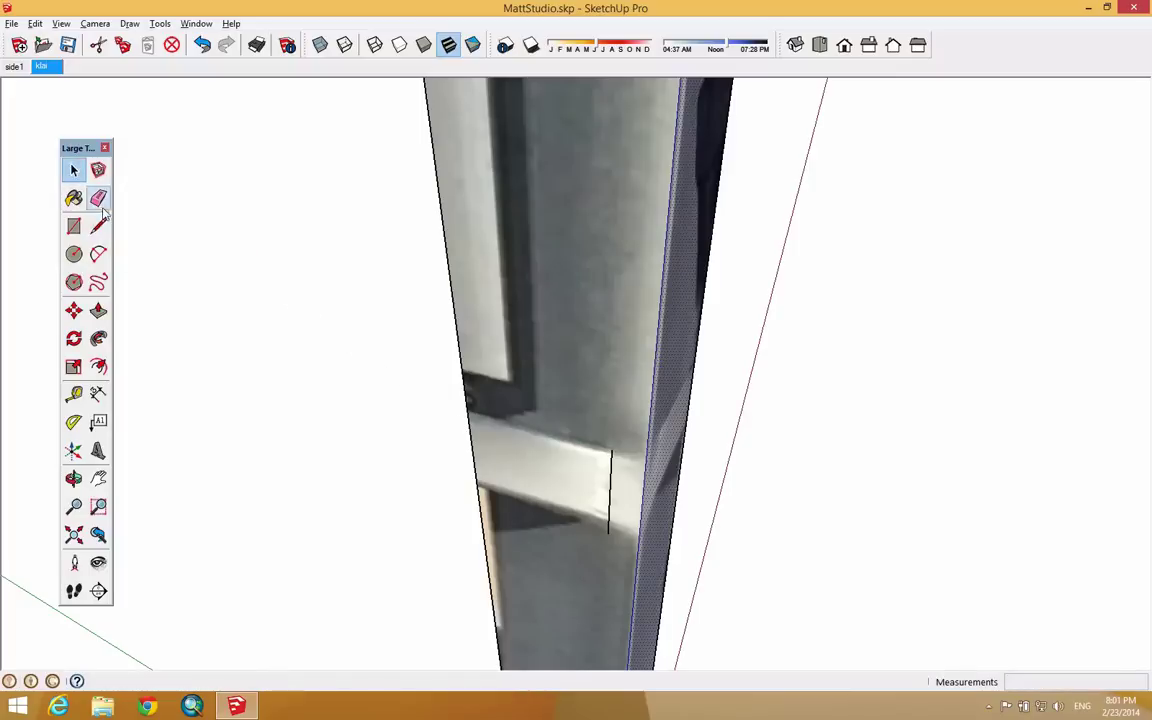
left_click(98, 198)
left_click(610, 482)
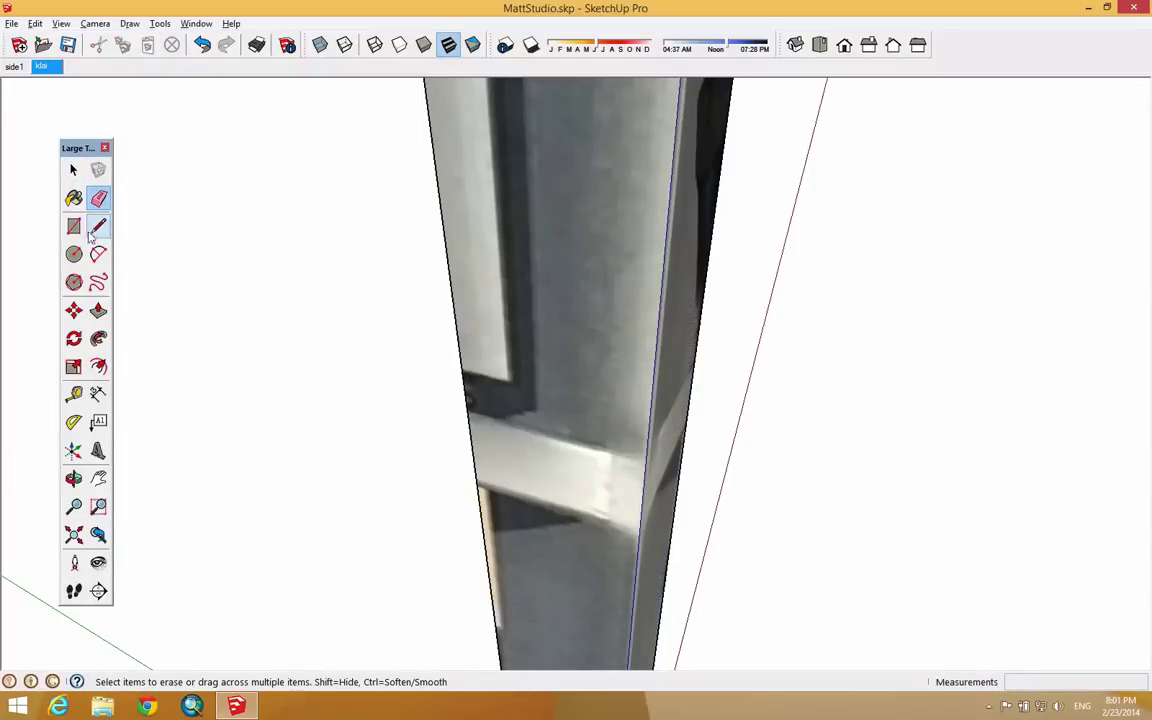
Step: Place a vertical guide on the pole's side face, offset from the shared corner edge to the end of the crossbar in the photo
left_click(73, 393)
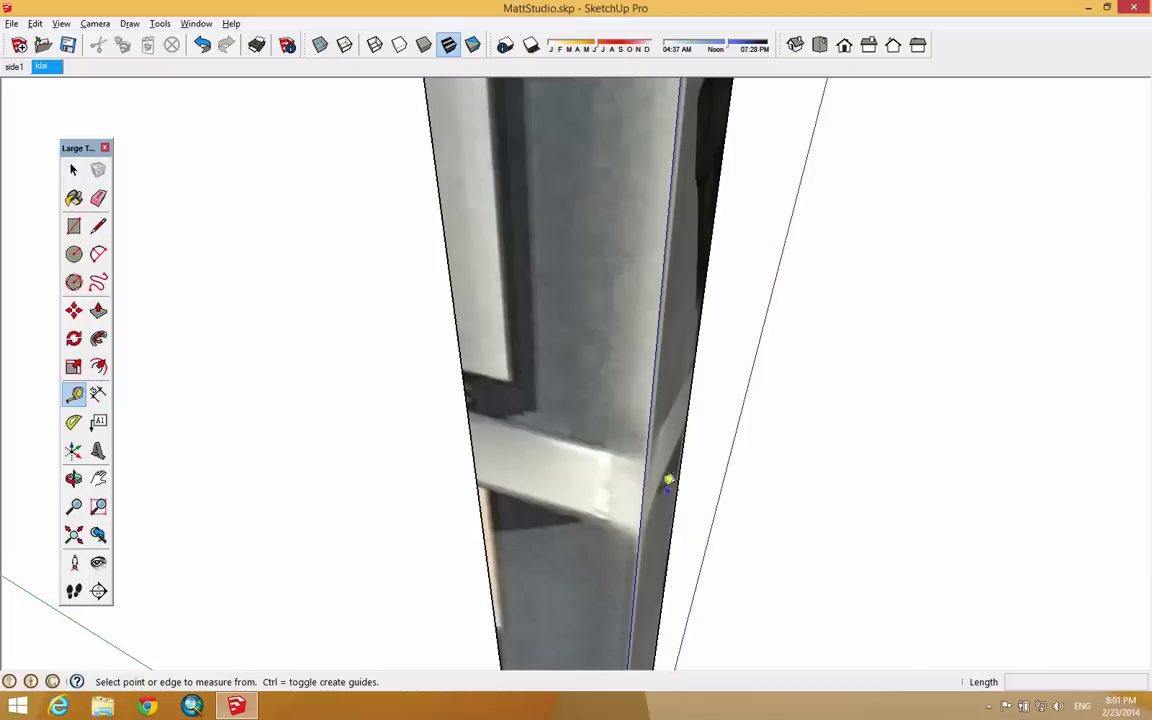
left_click(648, 486)
left_click(617, 476)
middle_click_drag(617, 514, 582, 447)
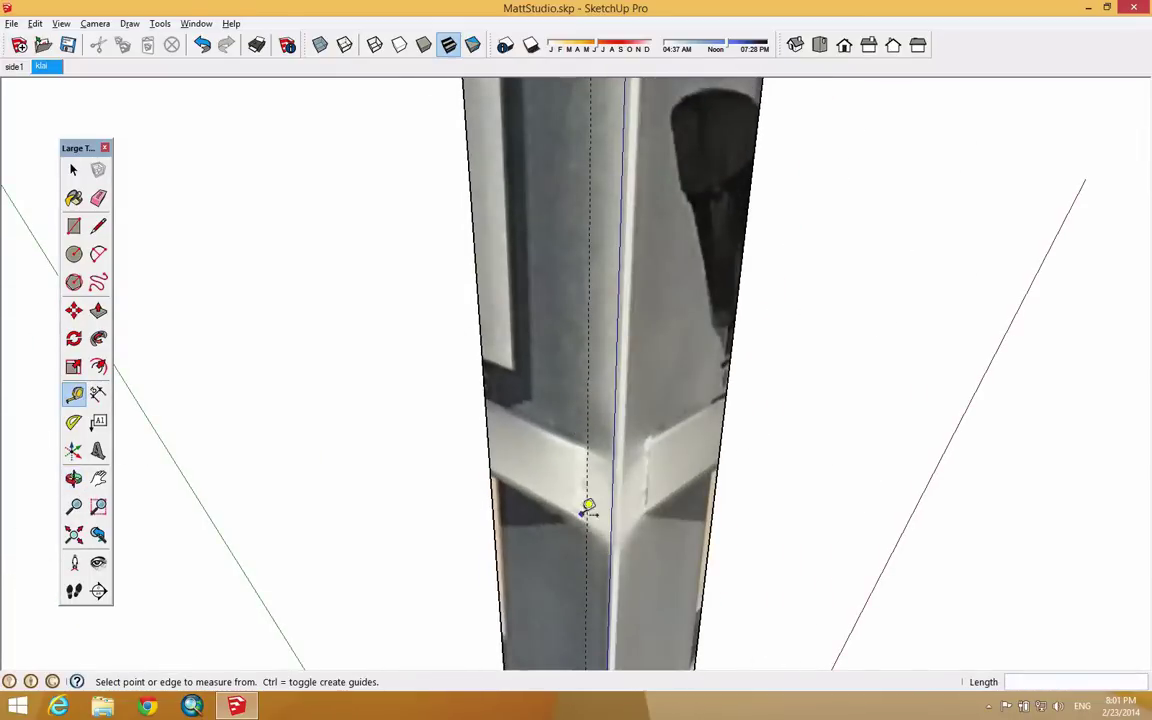
Step: Place a horizontal guide parallel to the side face's base edge at the underside of the lower crossbar
scroll(593, 487, "down", 5)
middle_click_drag(596, 506, 589, 545)
scroll(585, 555, "up", 1)
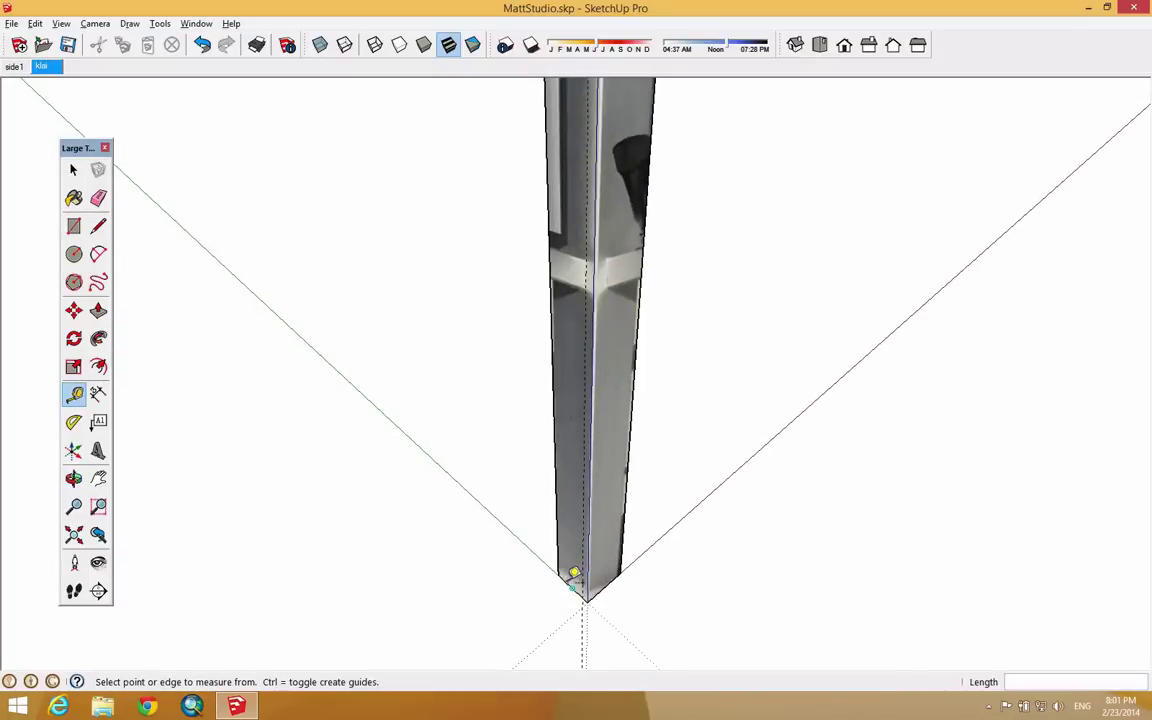
scroll(577, 574, "up", 1)
left_click(580, 560)
scroll(586, 305, "down", 1)
scroll(585, 316, "down", 1)
scroll(585, 158, "up", 3)
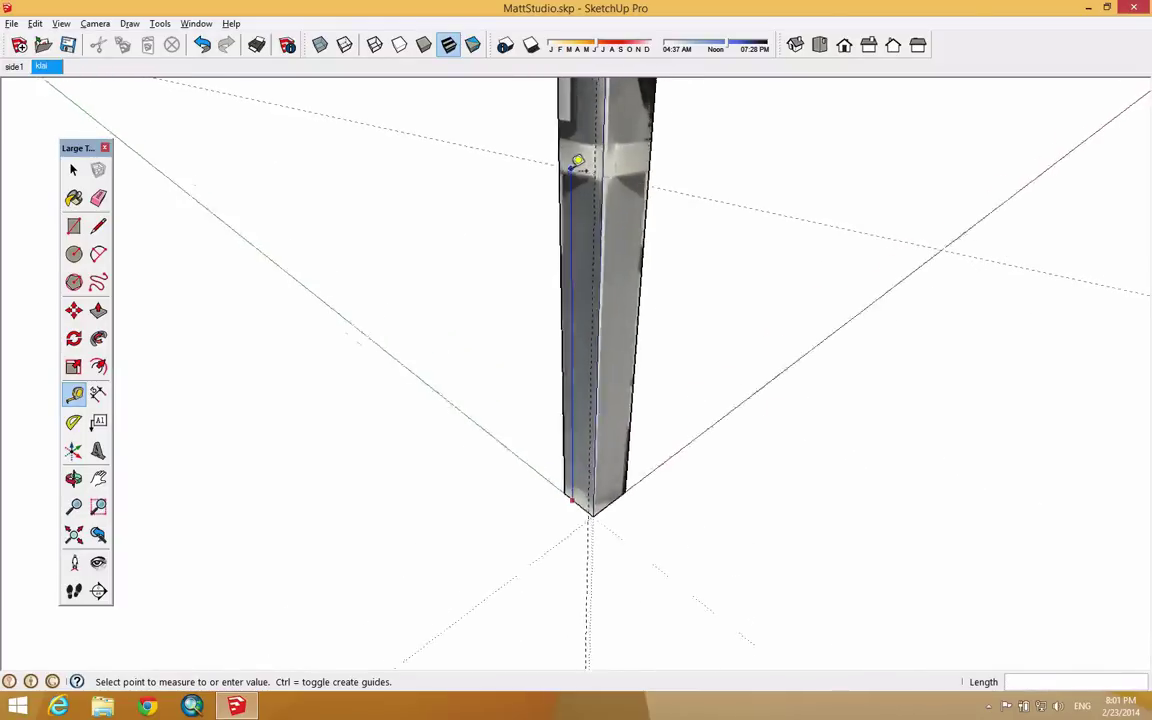
left_click(599, 173)
middle_click_drag(594, 285, 607, 345)
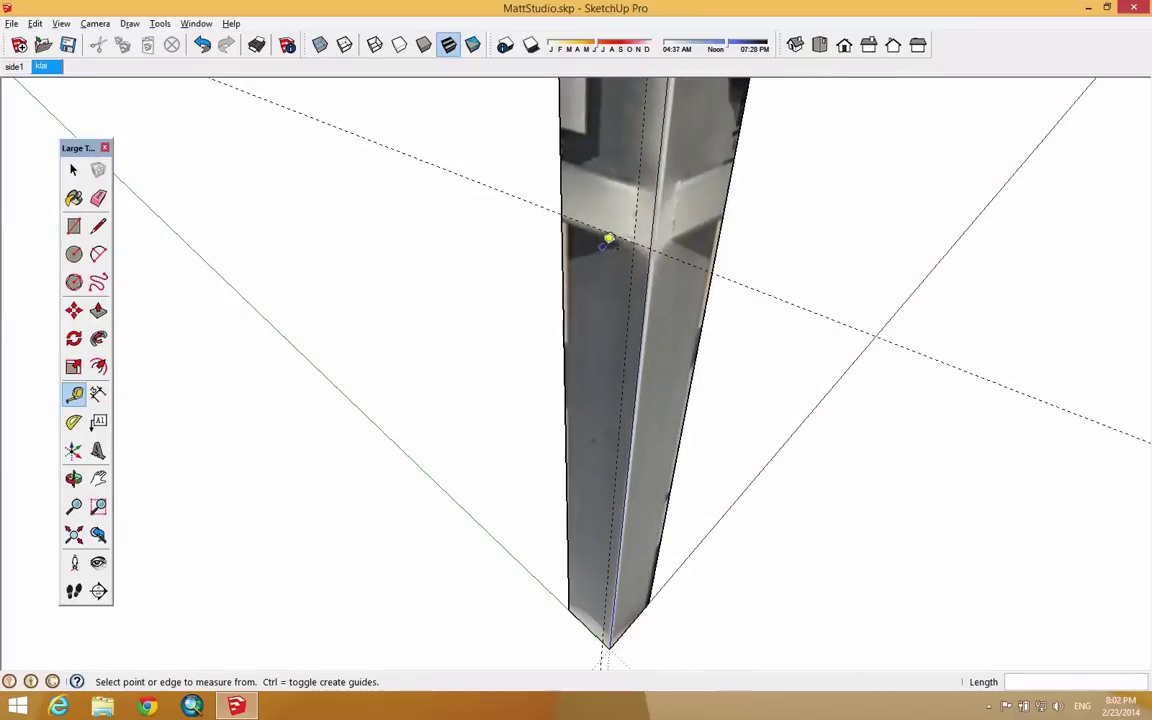
Step: Offset a second horizontal guide from the first one up to the top of the lower crossbar
left_click(610, 235)
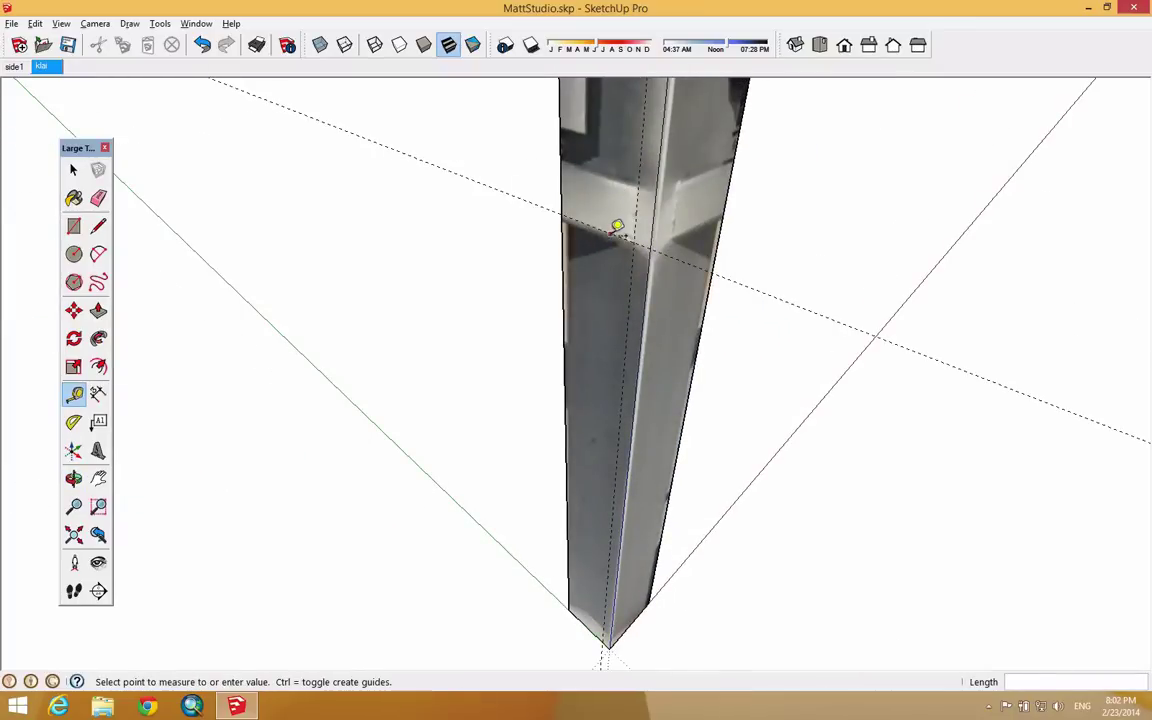
left_click(629, 176)
middle_click_drag(629, 176, 776, 186)
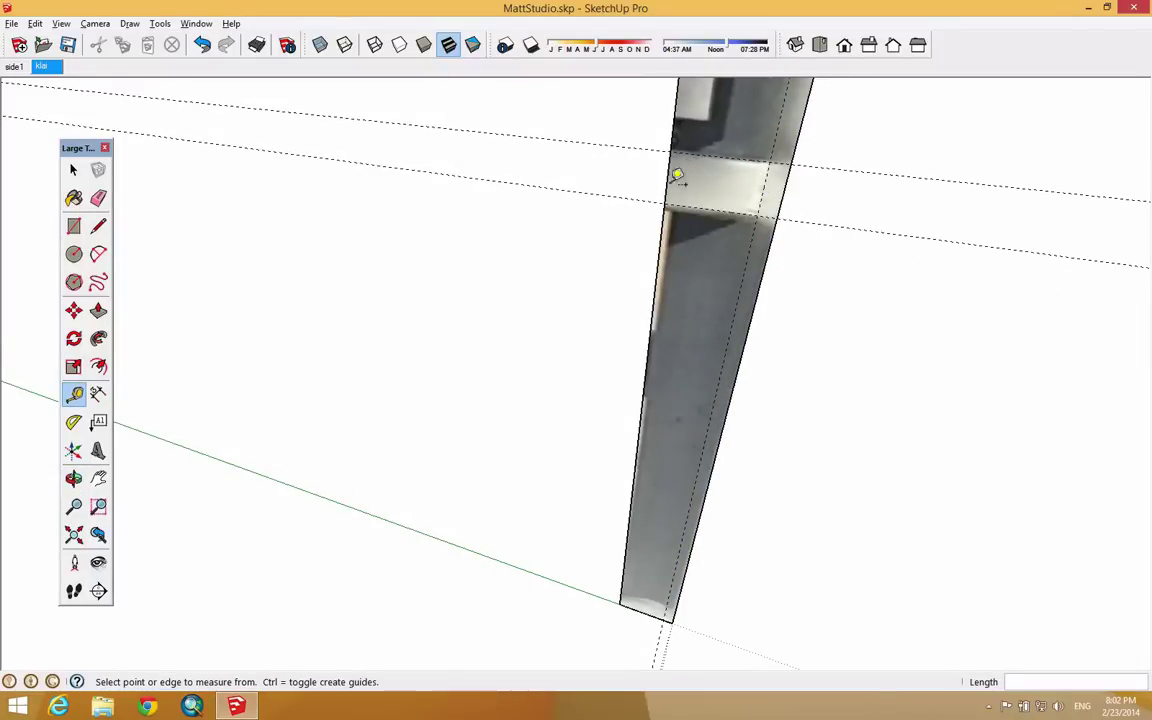
middle_click_drag(790, 175, 602, 173)
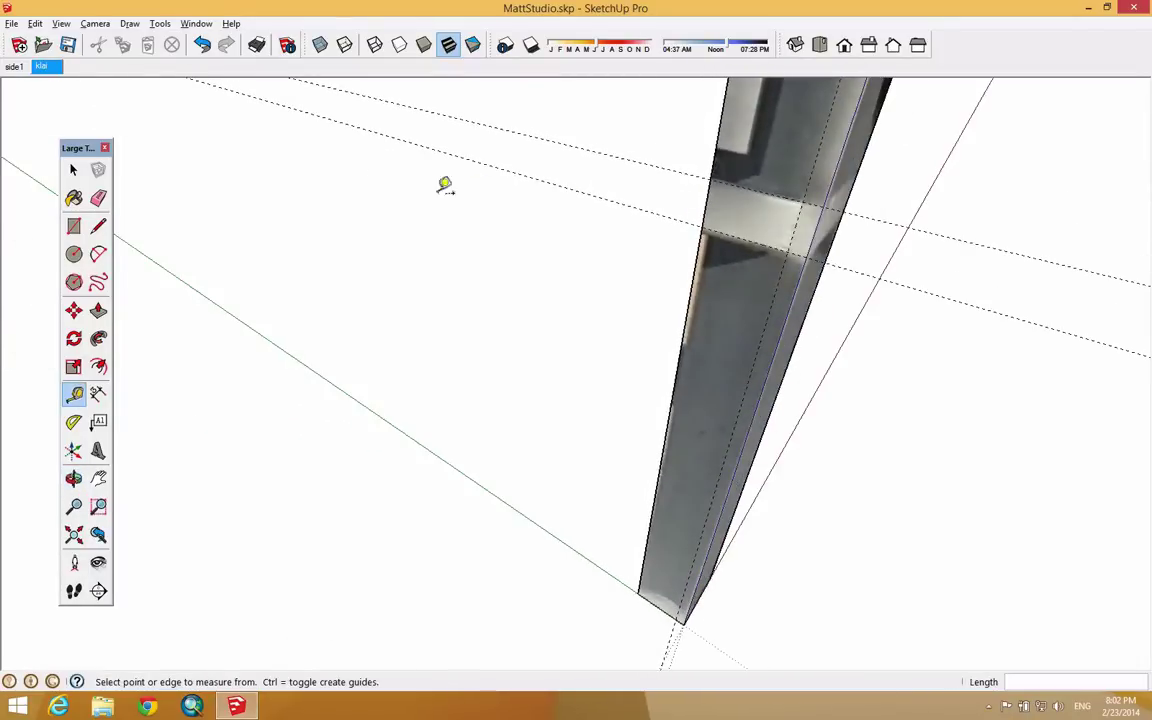
Step: Draw a narrow rectangle on the side face between the two horizontal guides, from the vertical guide to the corner edge
left_click(74, 226)
scroll(835, 210, "up", 2)
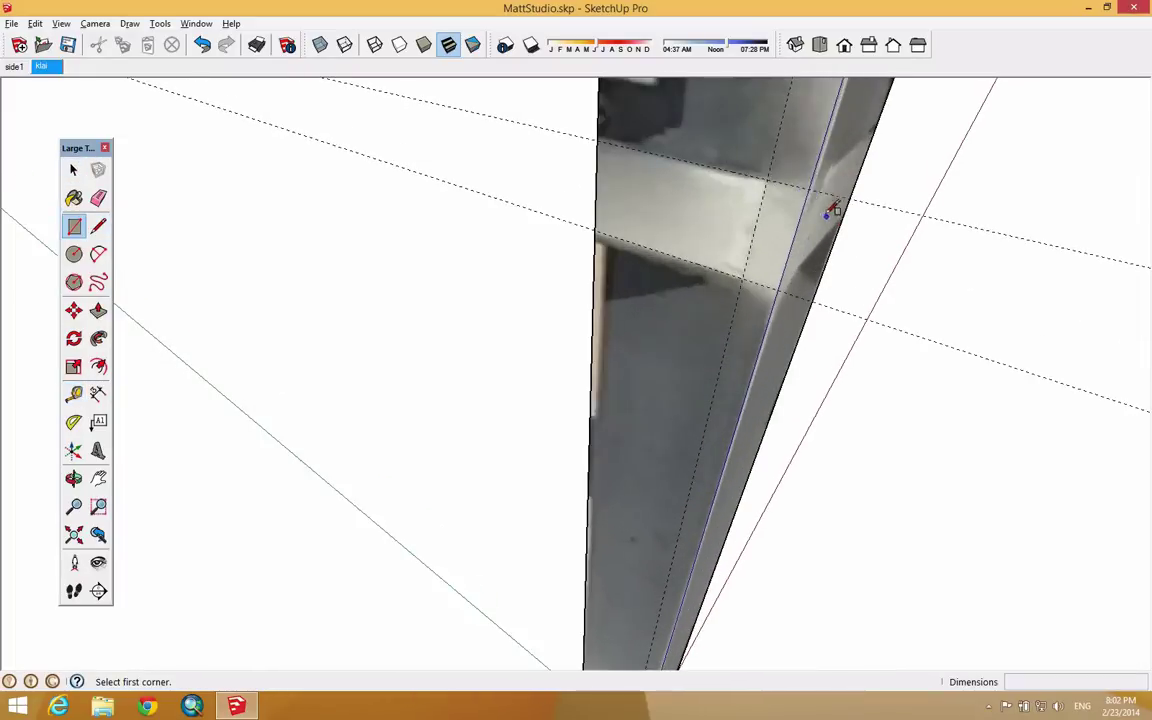
left_click(772, 177)
left_click(781, 290)
key("o")
middle_click_drag(874, 401, 779, 372)
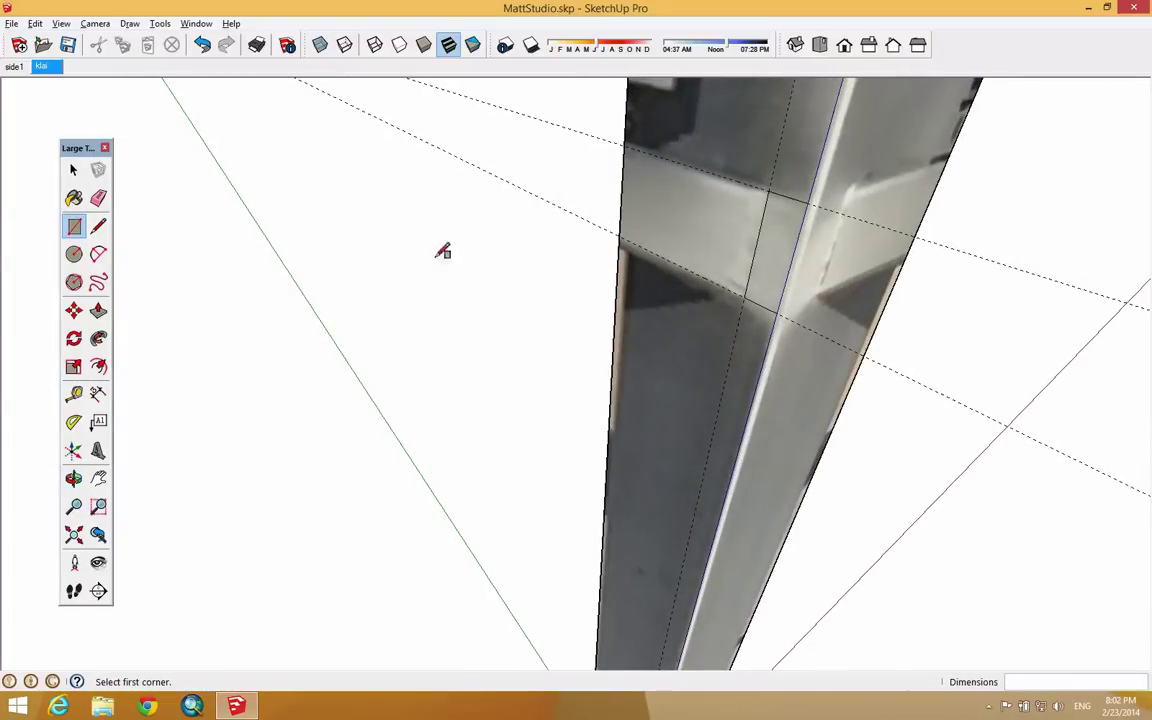
Step: Copy the narrow rectangle 5 15/16" along the green axis to the opposite edge of the side face
left_click(73, 170)
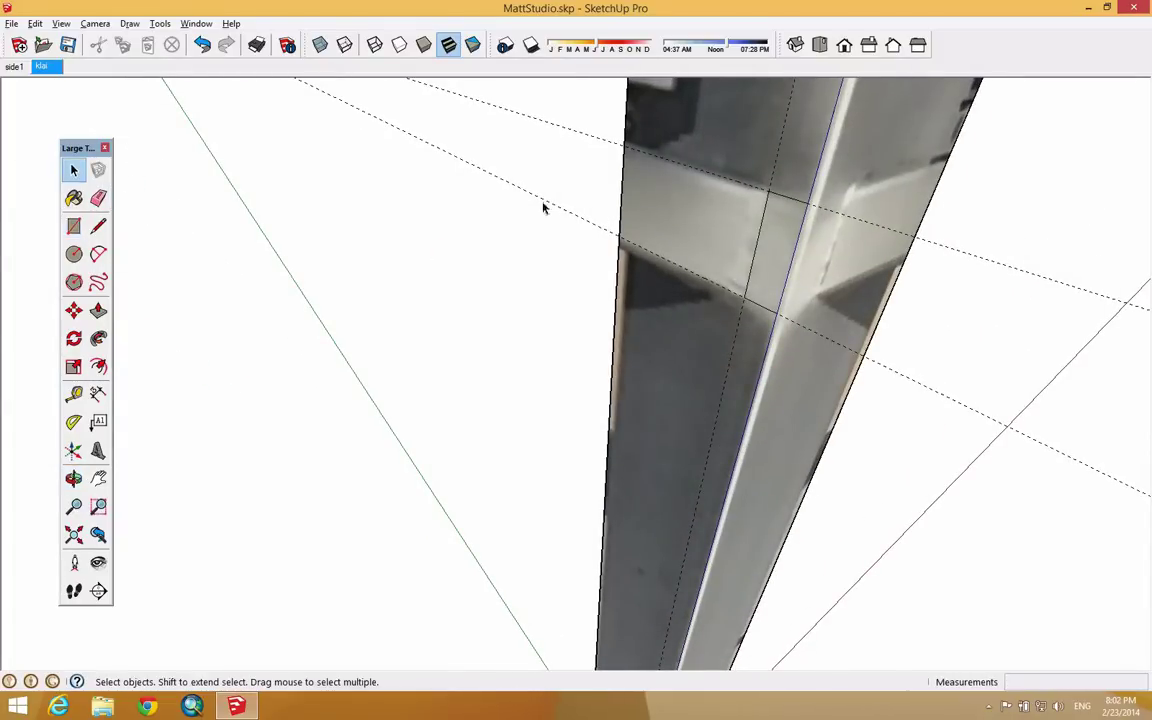
left_click(782, 232)
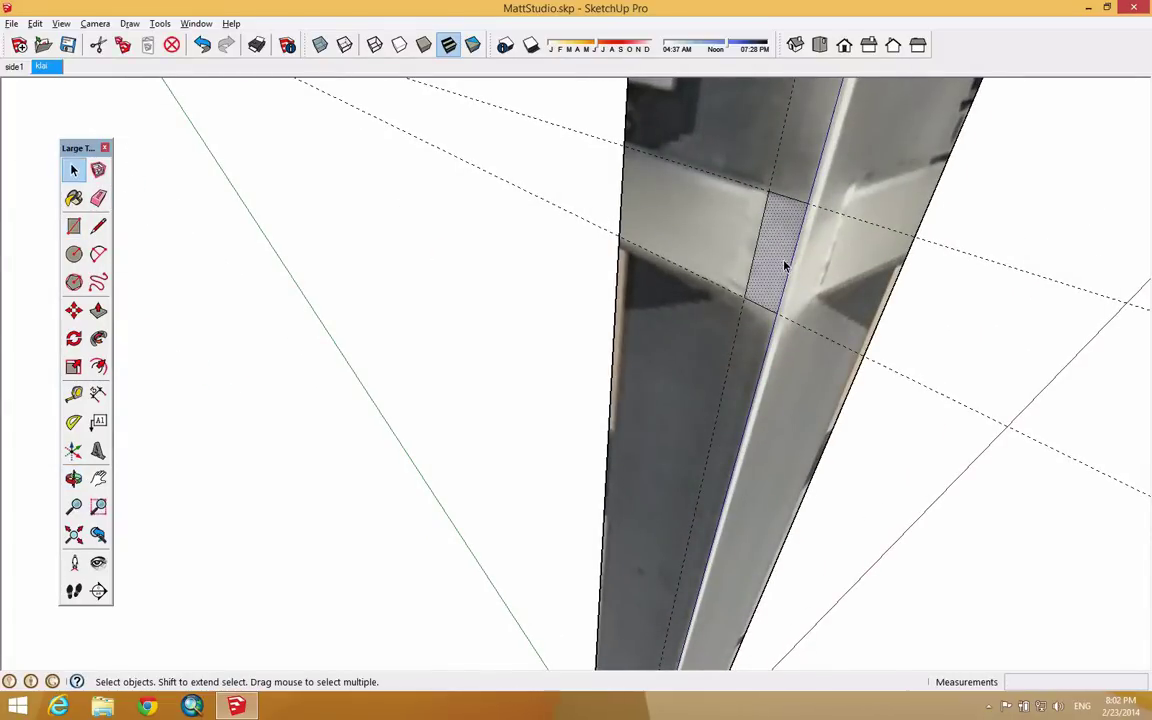
left_click(74, 310)
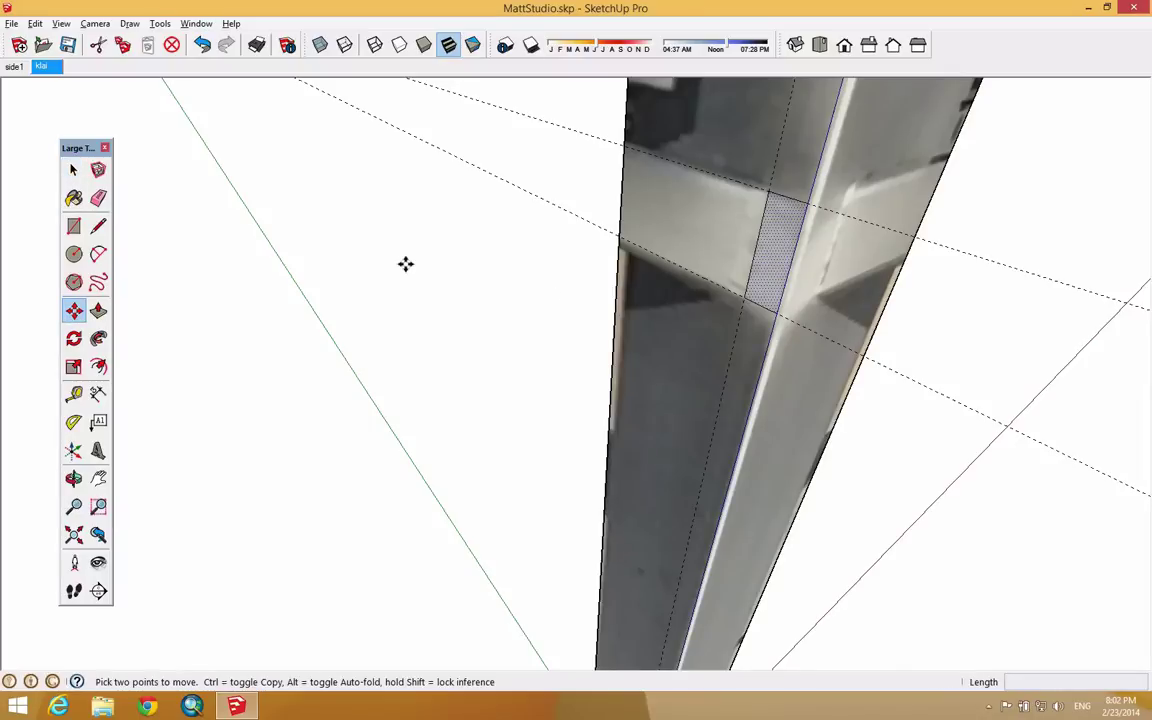
left_click(767, 193)
key("ctrl")
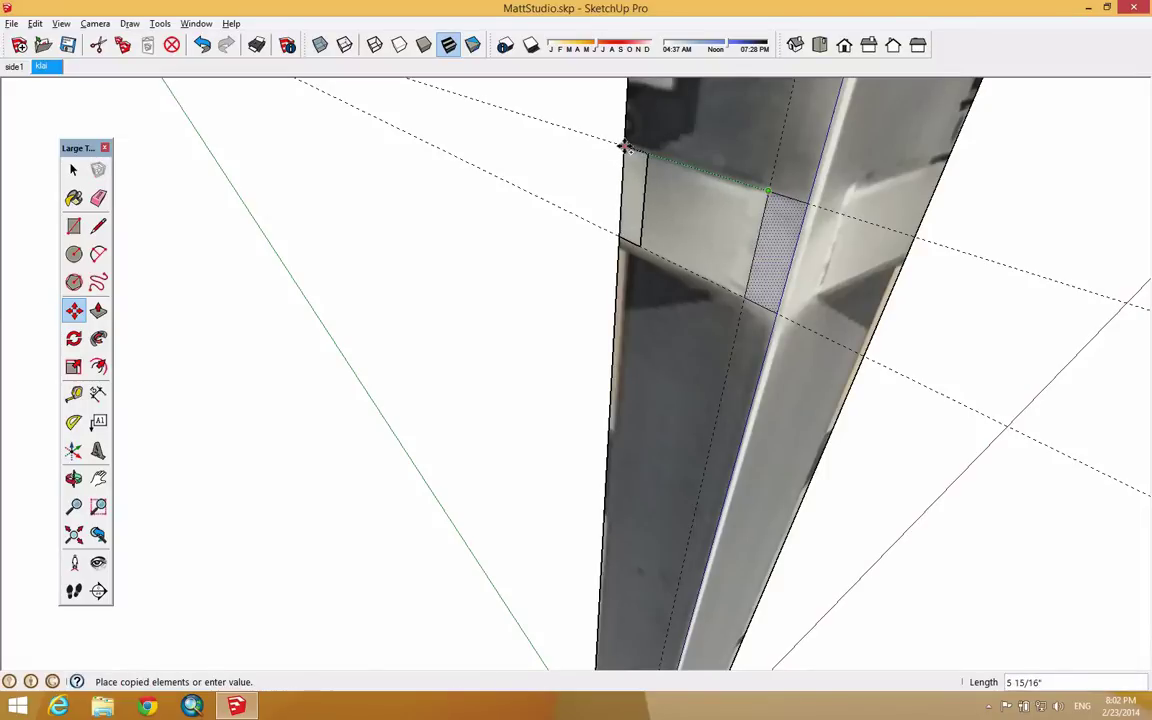
left_click(630, 148)
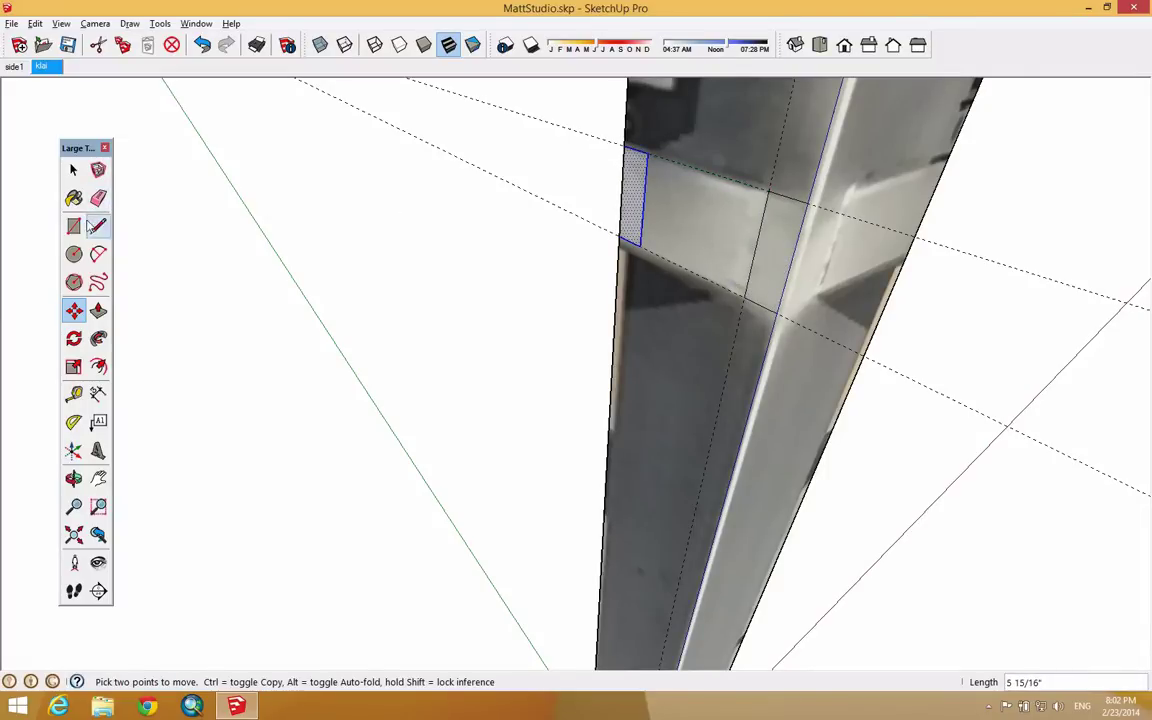
Step: Draw a 4 3/4" by 3 1/4" rectangle between the two narrow strips on the side face
left_click(74, 226)
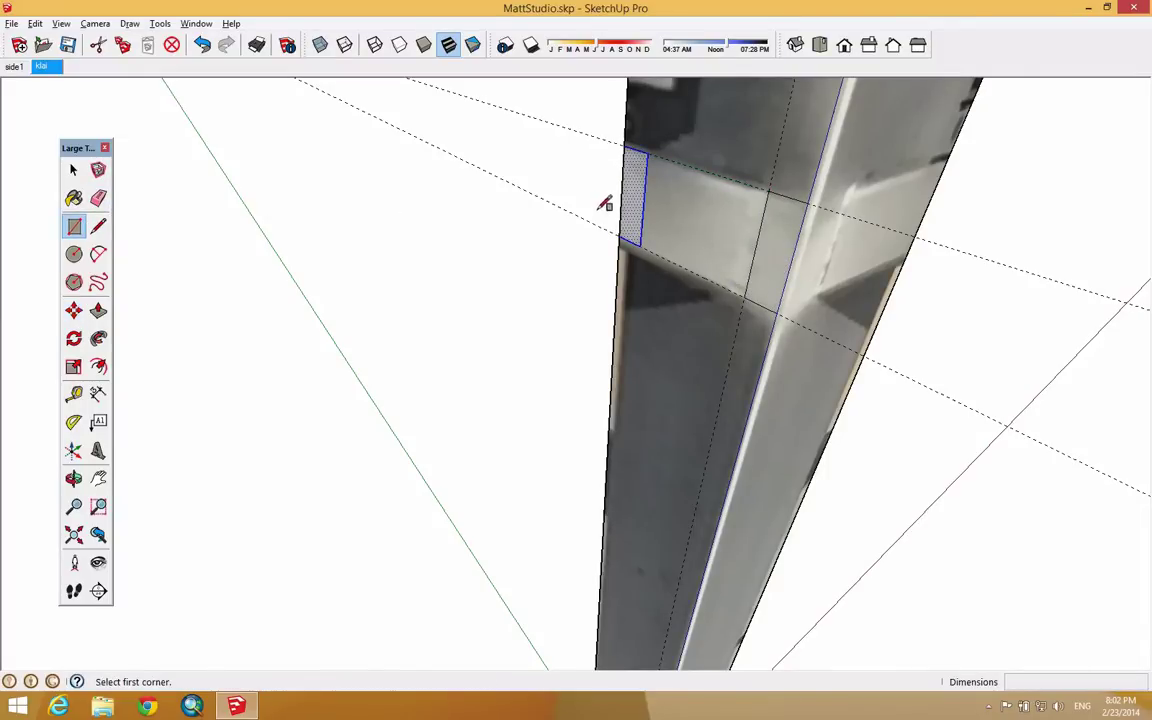
left_click(648, 155)
left_click(757, 302)
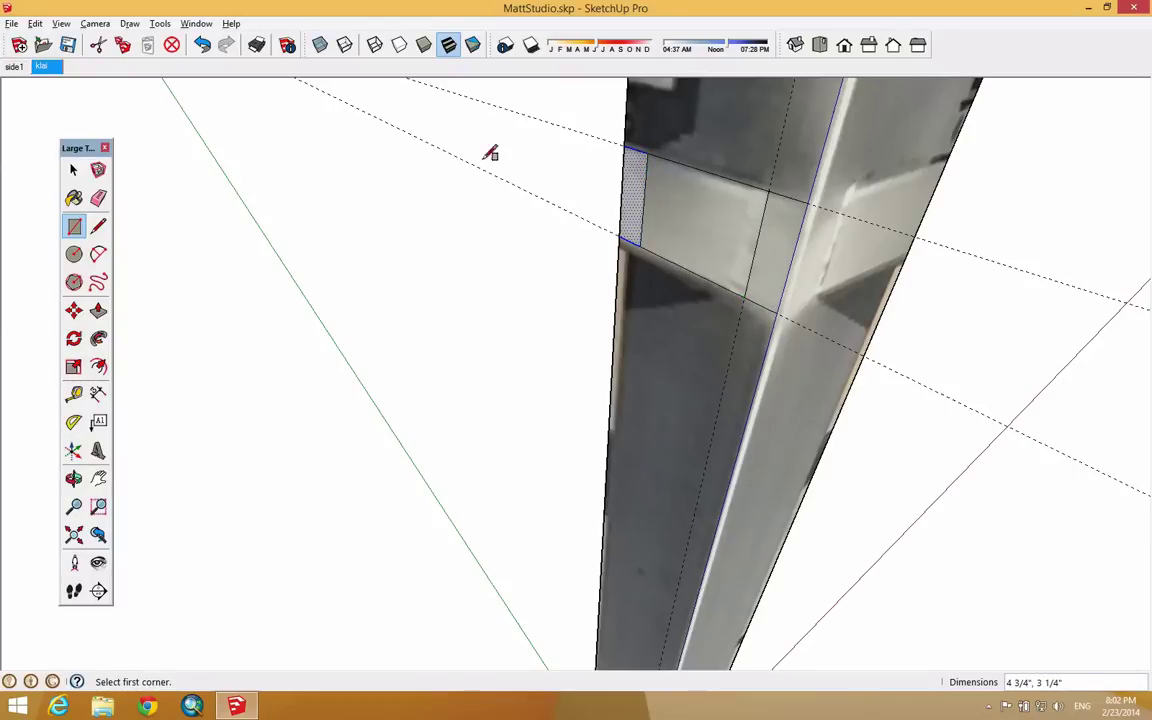
Step: Erase the guides and the outer strip edges, leaving only the centred crossbar rectangle on the side face
left_click(99, 198)
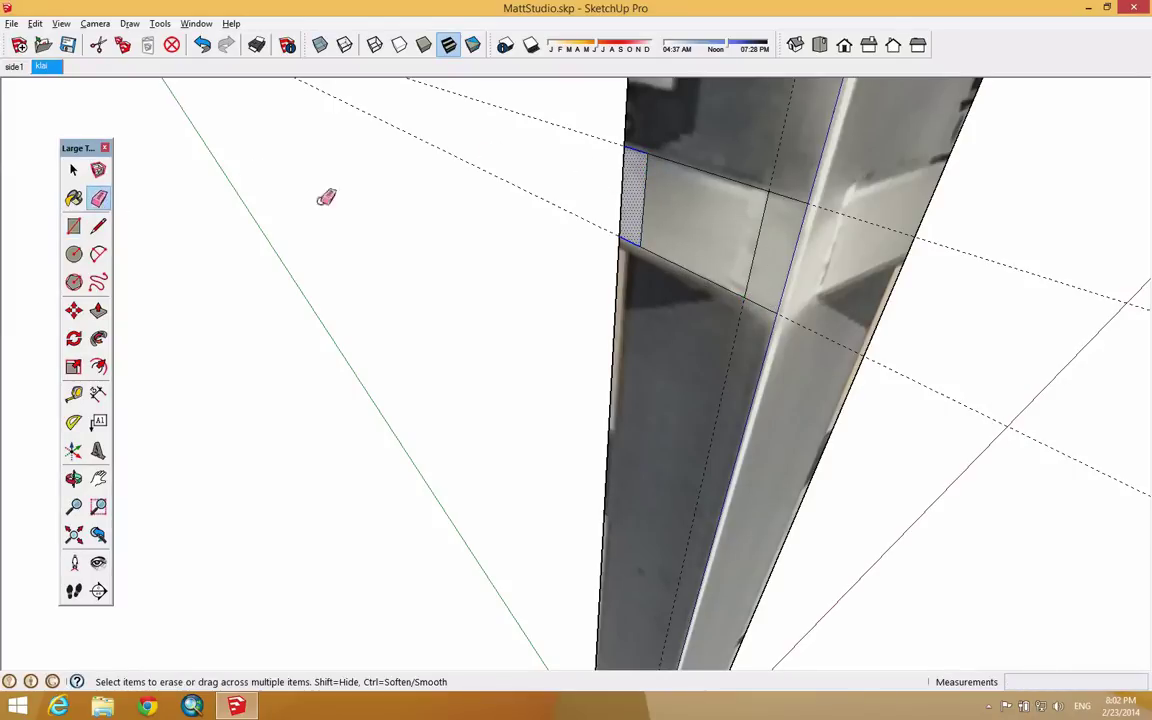
left_click(571, 196)
mouse_move(602, 135)
left_mouse_down()
mouse_move(631, 148)
mouse_move(626, 247)
mouse_move(729, 311)
left_mouse_up()
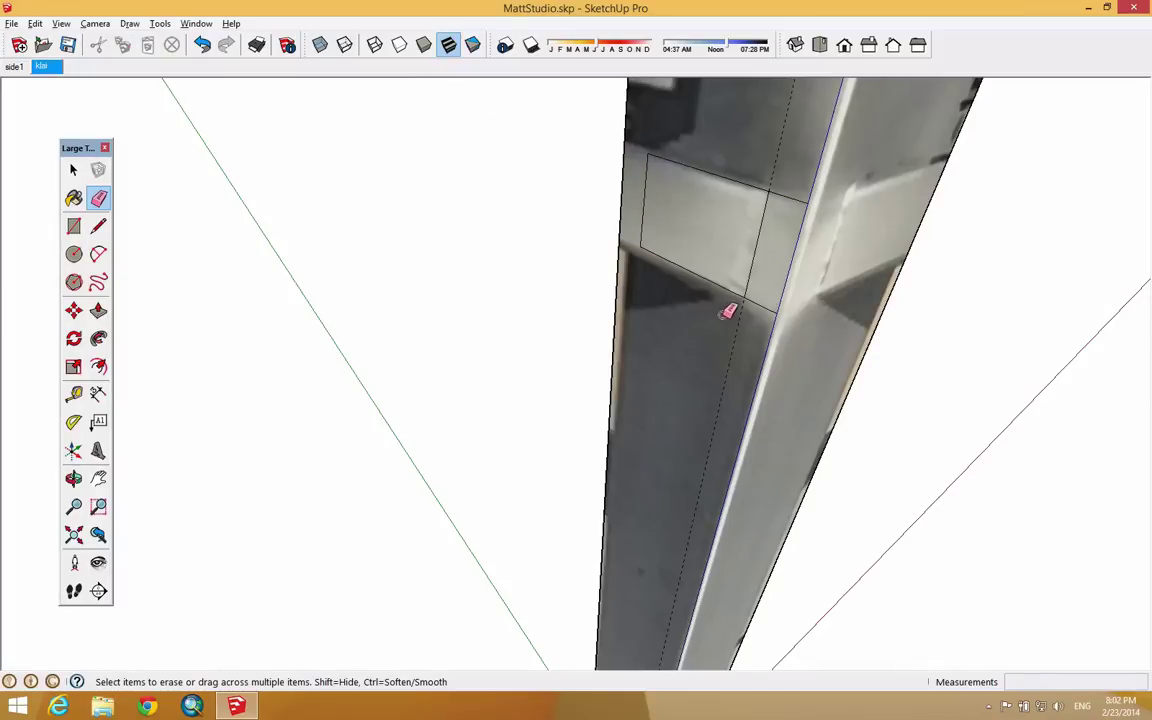
mouse_move(783, 260)
left_mouse_down()
mouse_move(794, 195)
mouse_move(768, 219)
left_mouse_up()
Step: Return to the klai matched photo and Push/Pull the side face's rectangle out 1' 5 1/8" to form the lower crossbar
left_click(41, 66)
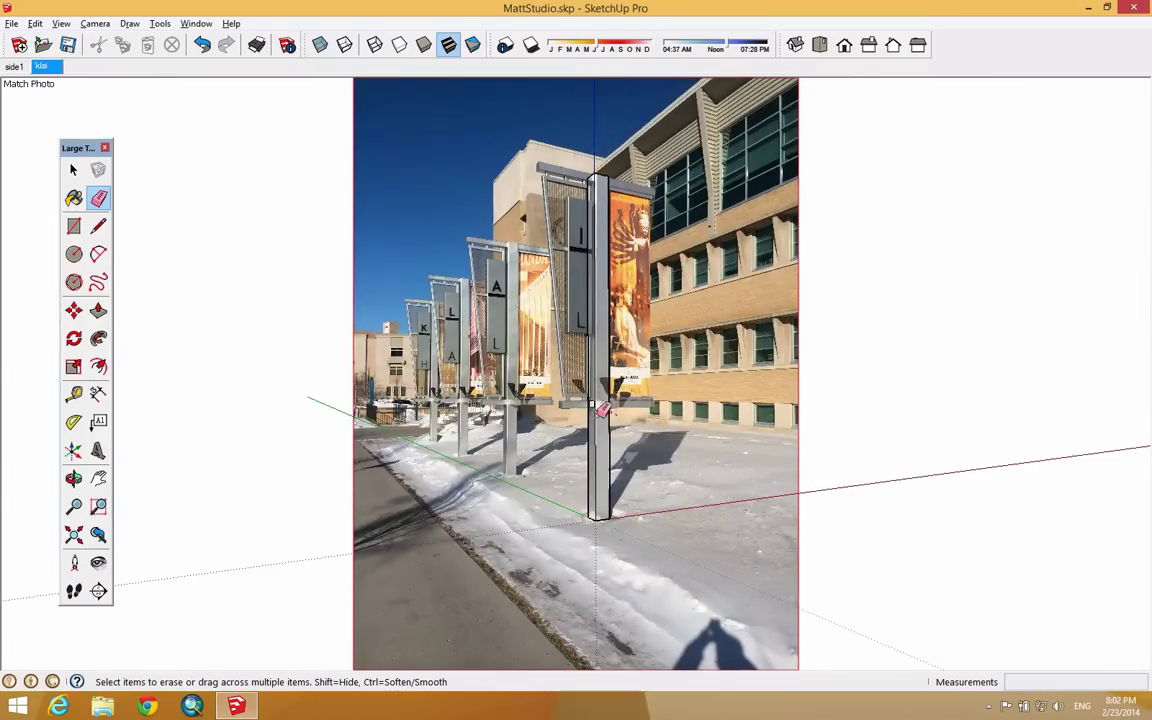
scroll(603, 408, "up", 8)
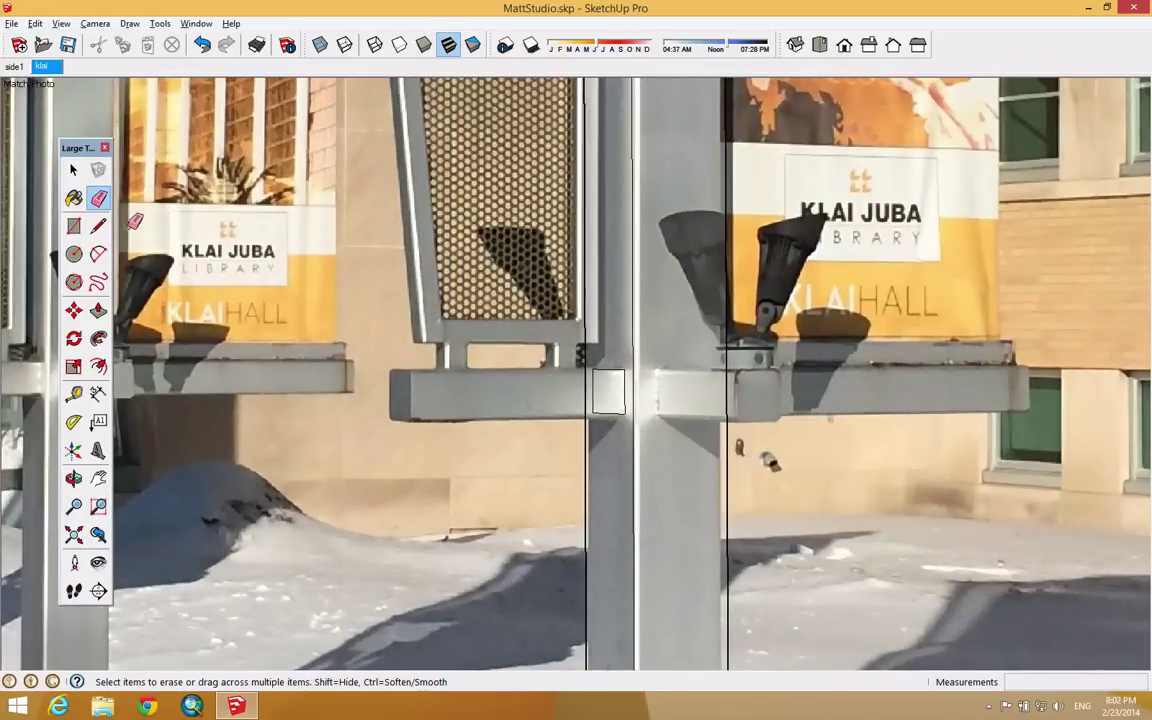
left_click(98, 310)
left_click_drag(608, 399, 405, 393)
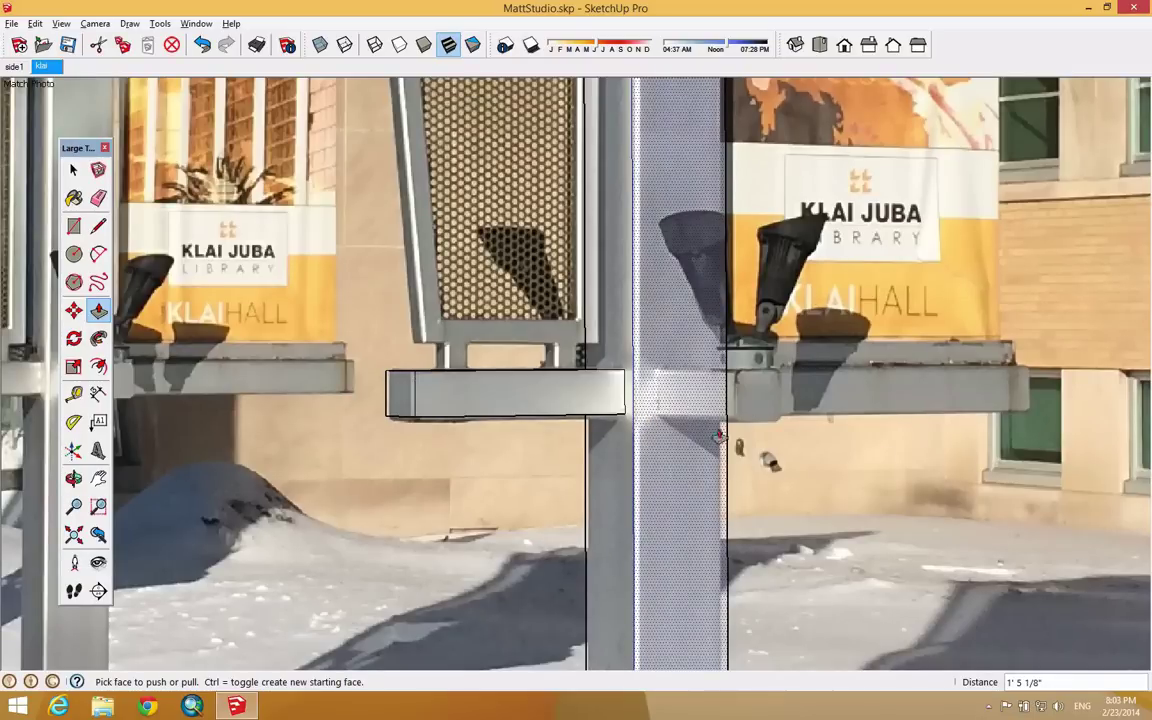
Step: Draw a rectangle of about 4 3/16" by 3 1/2" on the pole's front face over the lower crossbar joint
left_click(74, 226)
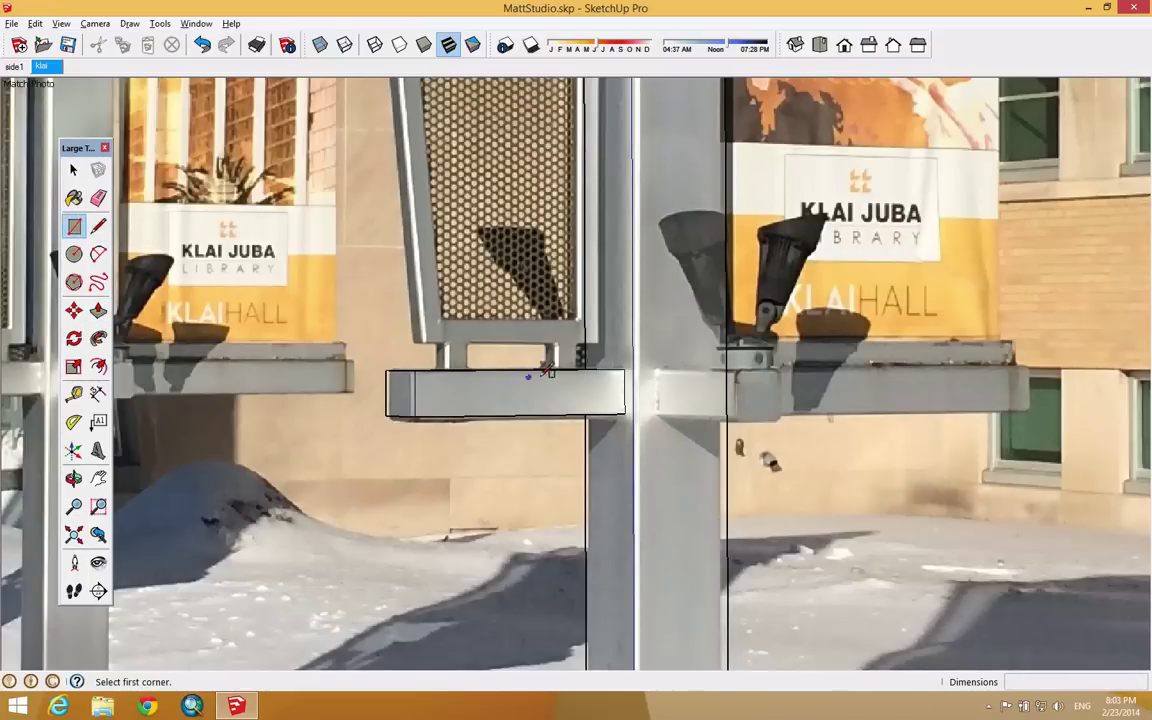
left_click(656, 370)
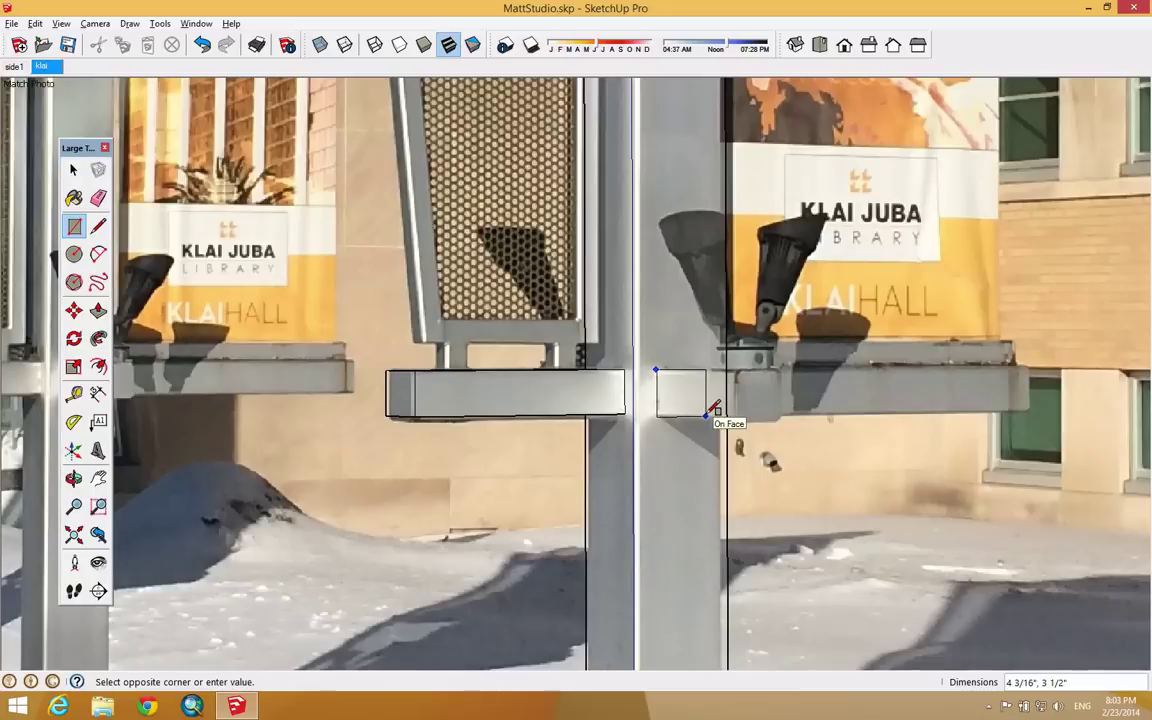
left_click(706, 412)
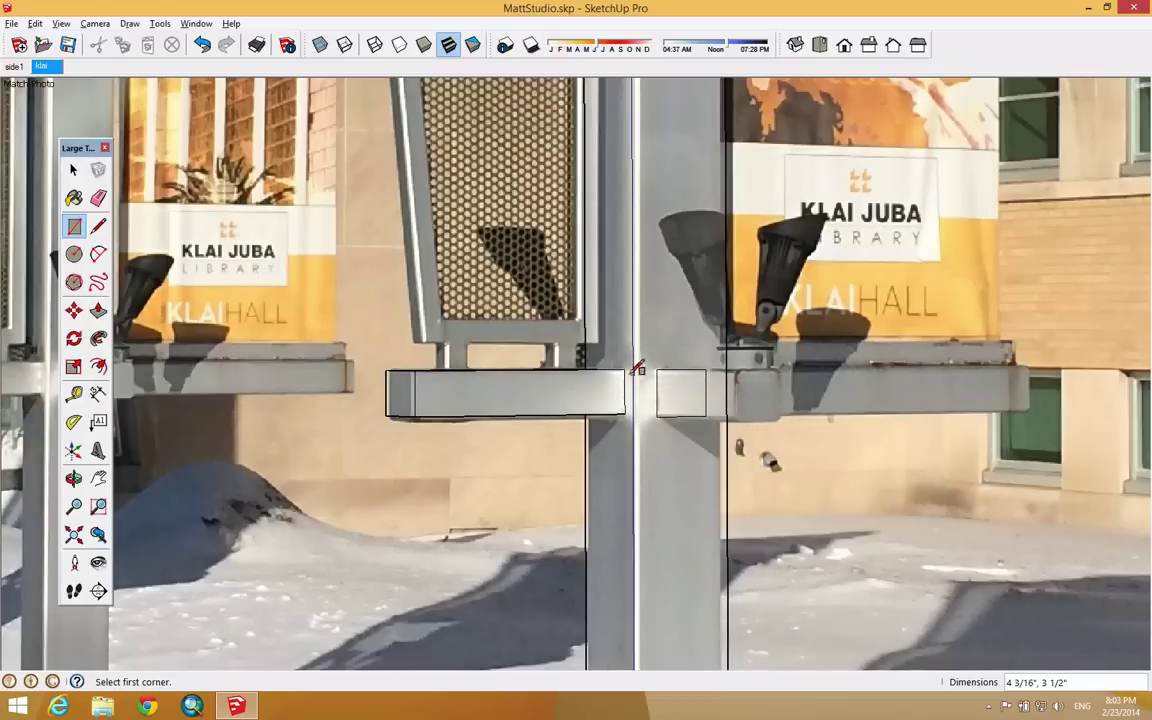
Step: Move the front face's rectangle about 4' 6 1/8" down, snapping its lower edge's midpoint to the midpoint of the pole's base edge
middle_click_drag(674, 391, 590, 425)
scroll(594, 427, "down", 7)
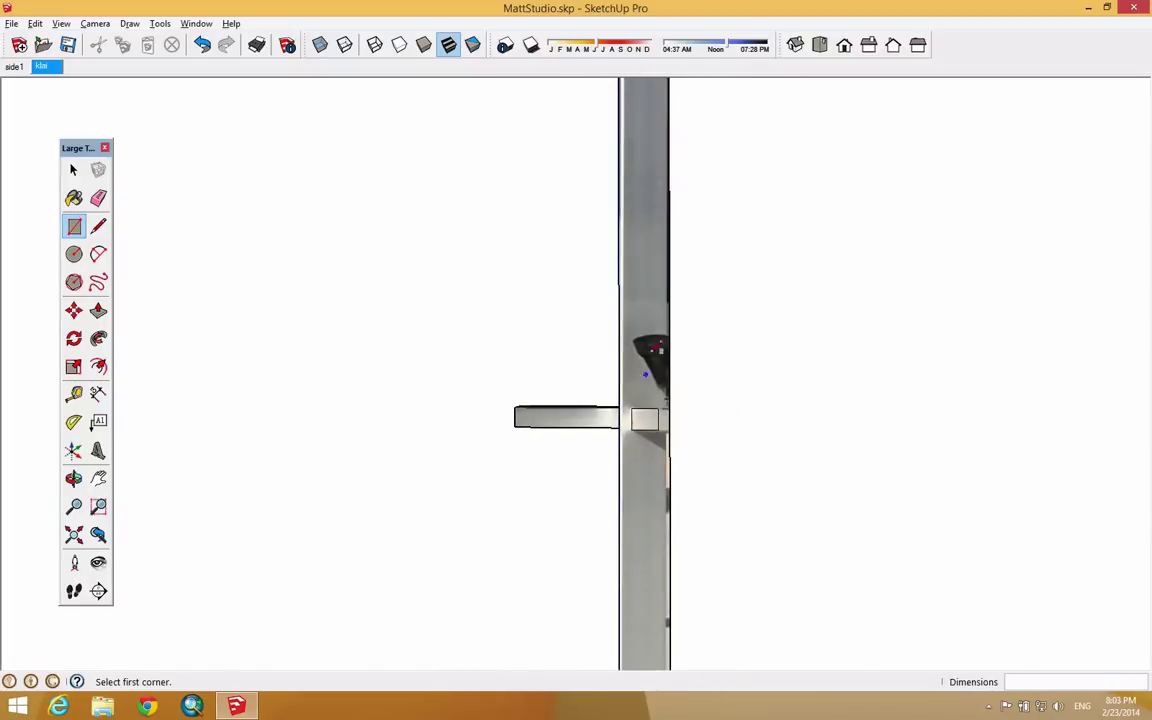
scroll(656, 337, "up", 5)
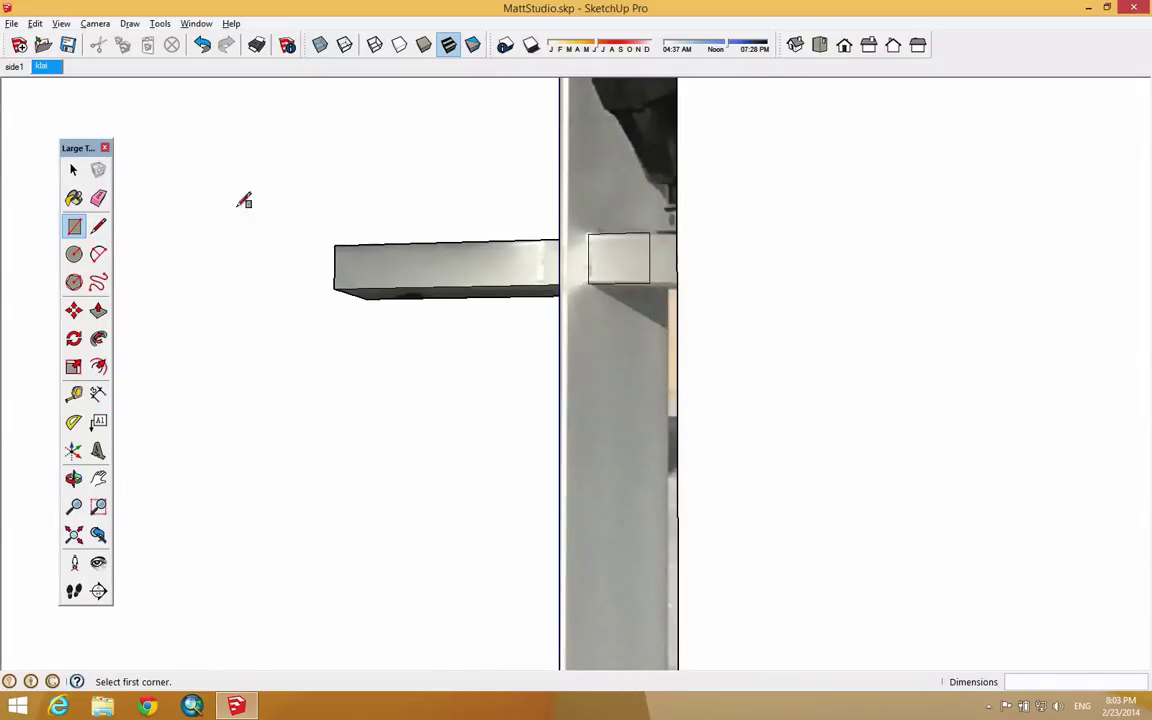
left_click(73, 170)
left_click(628, 261)
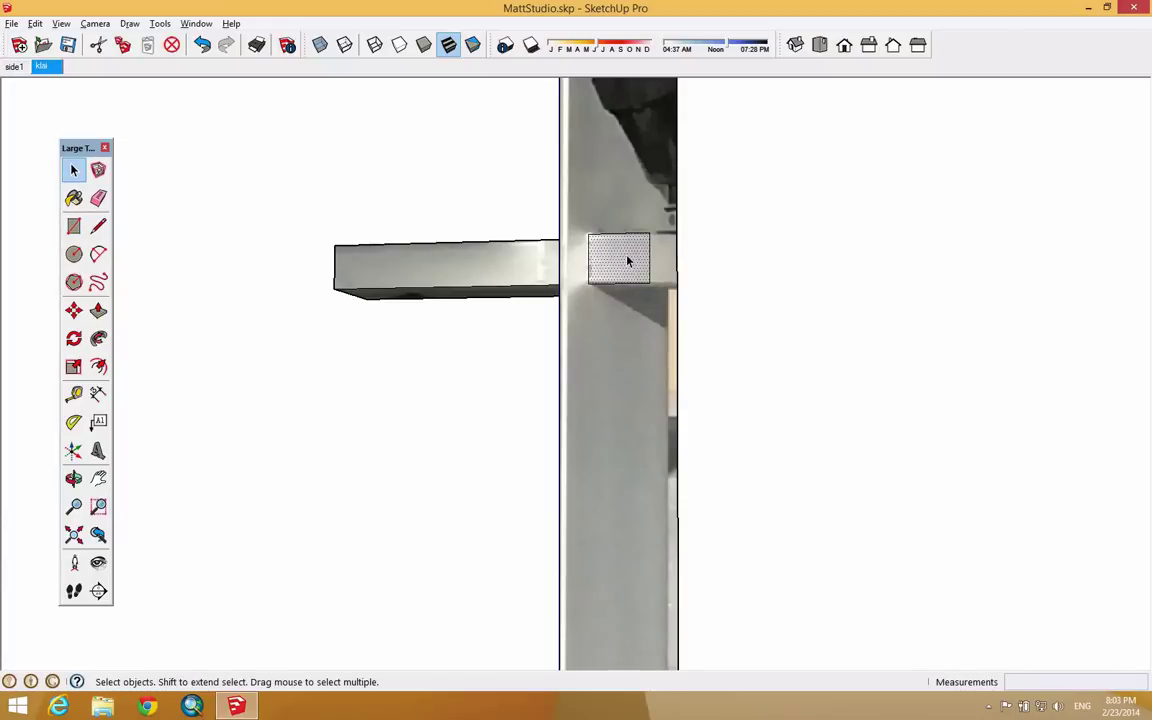
left_click(74, 311)
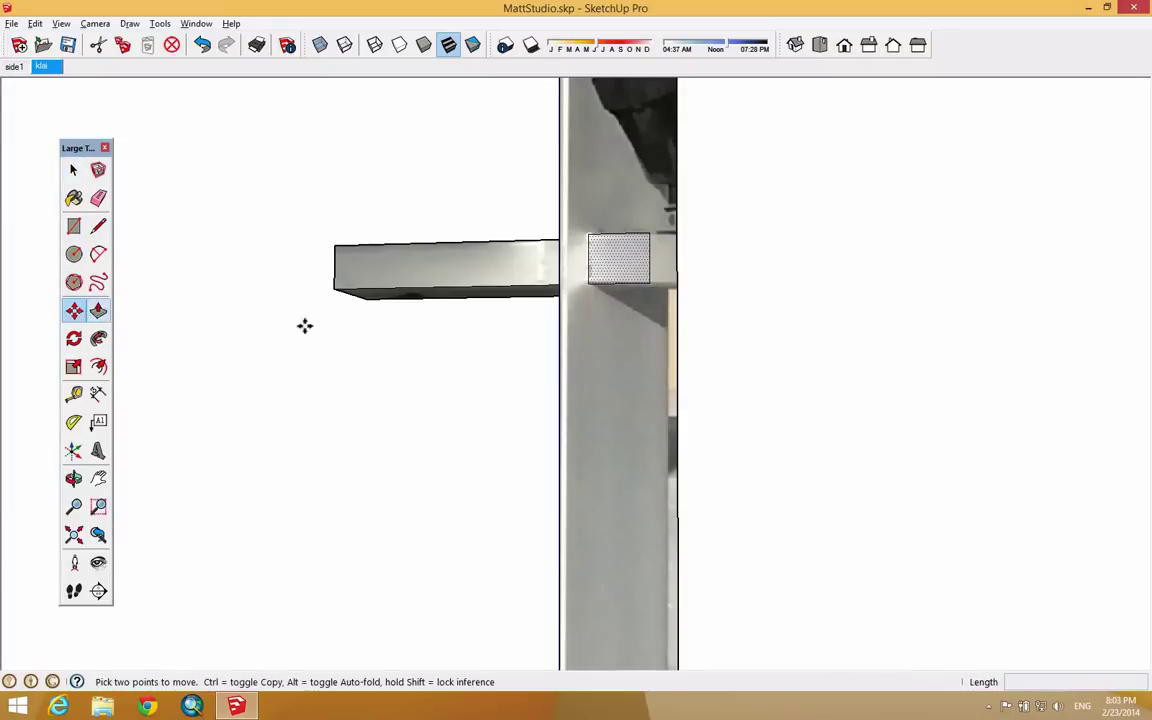
left_click(618, 285)
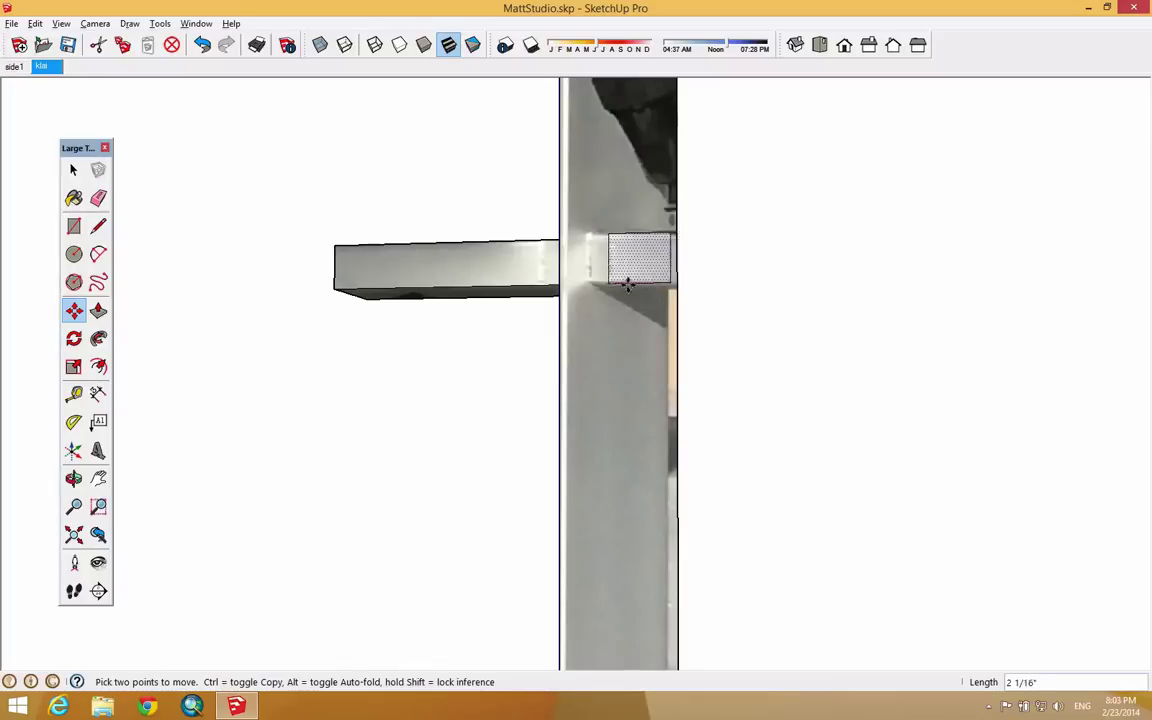
scroll(625, 276, "down", 5)
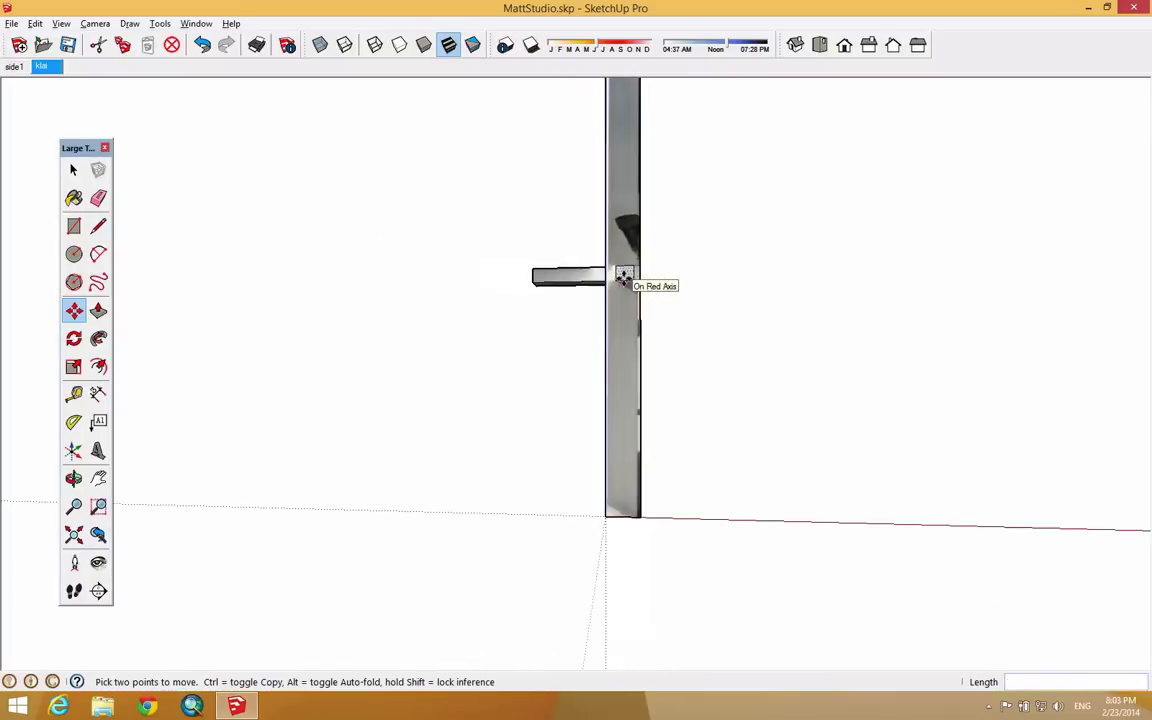
left_click(620, 512)
scroll(620, 515, "up", 3)
scroll(621, 516, "up", 4)
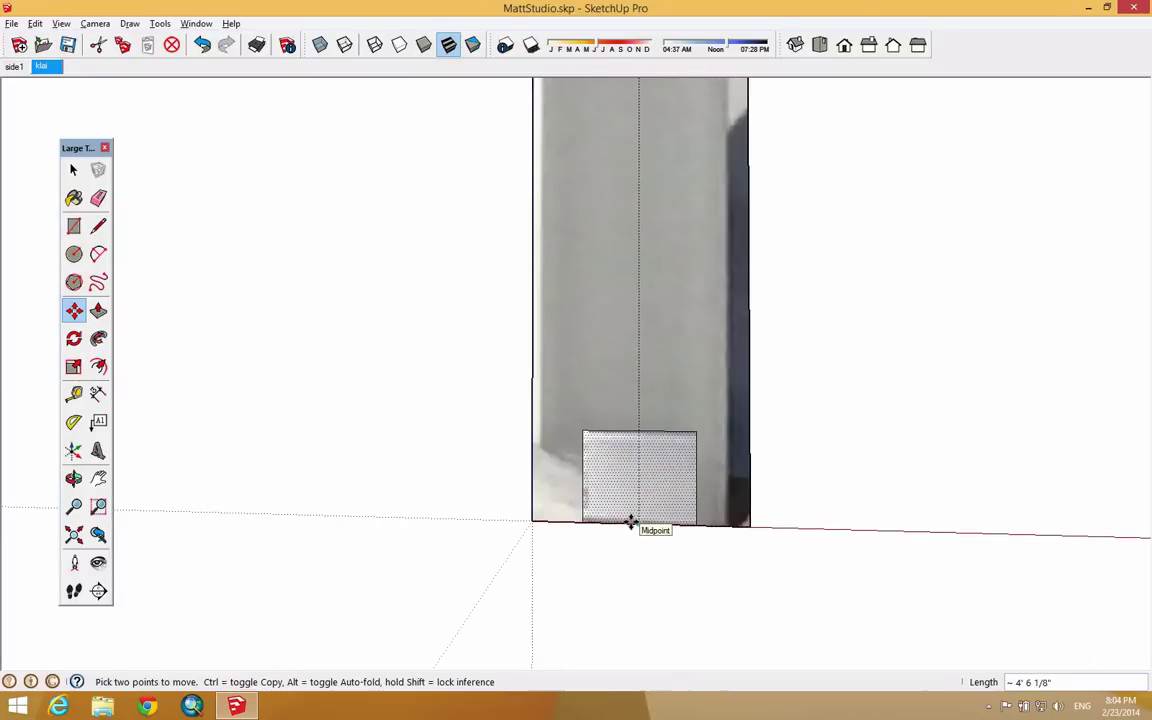
Step: Move the centred rectangle straight back up the front face to the height of the lower crossbar in the photo
scroll(630, 522, "down", 5)
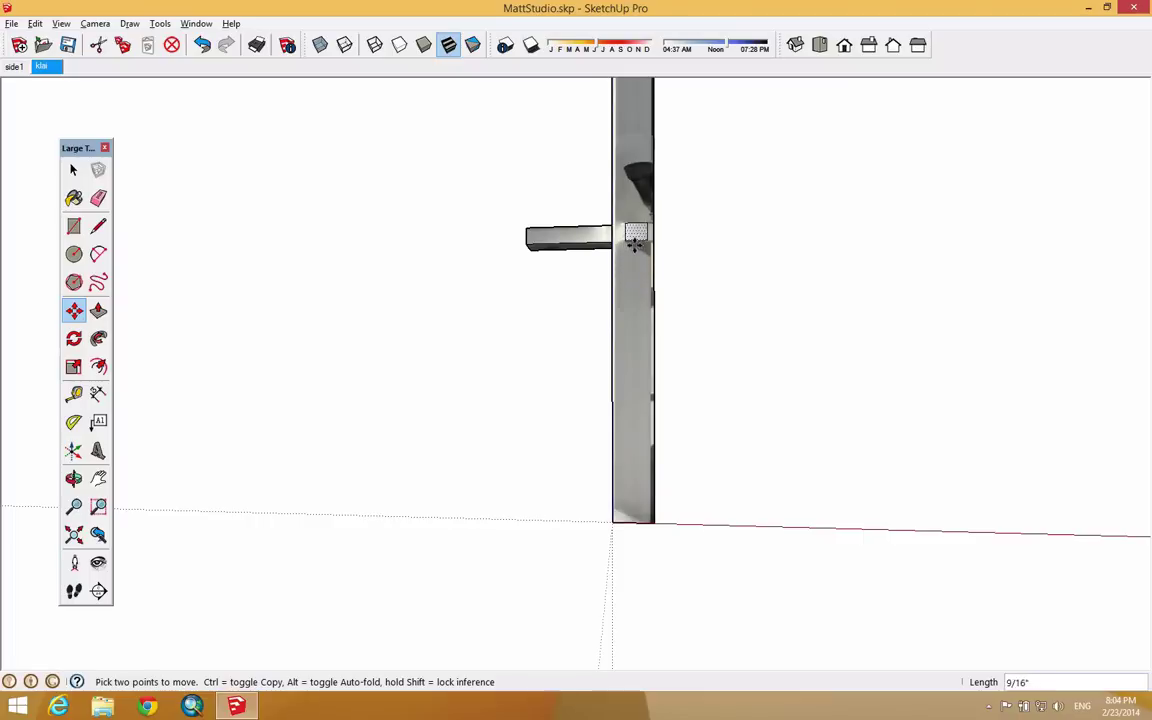
scroll(628, 236, "up", 2)
scroll(629, 238, "up", 2)
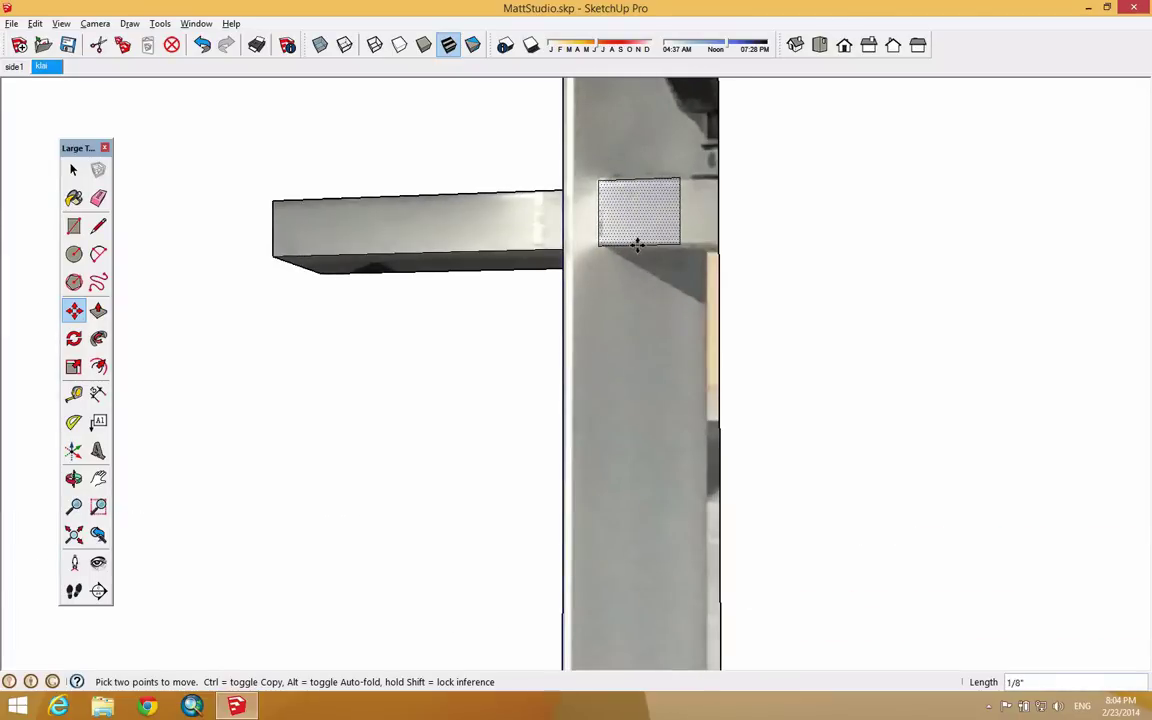
scroll(640, 246, "up", 4)
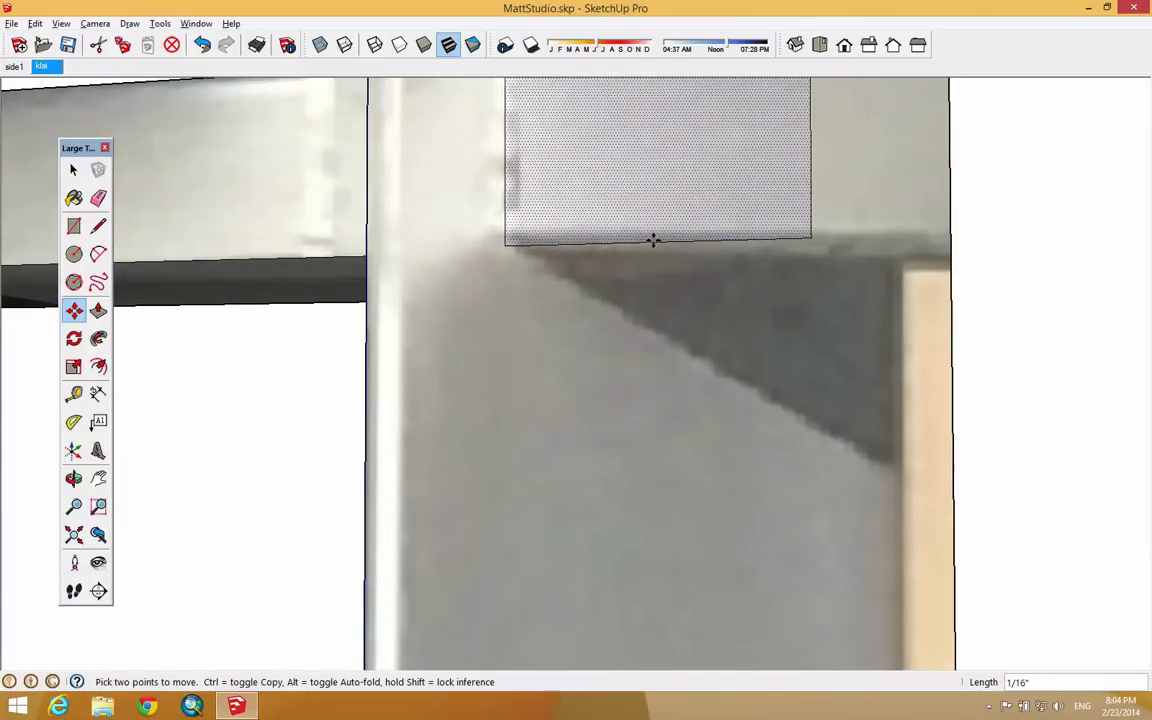
Step: Move the front face's rectangle along the red axis, aligning its lower edge's midpoint with the middle of the pole's base edge
scroll(629, 240, "down", 7)
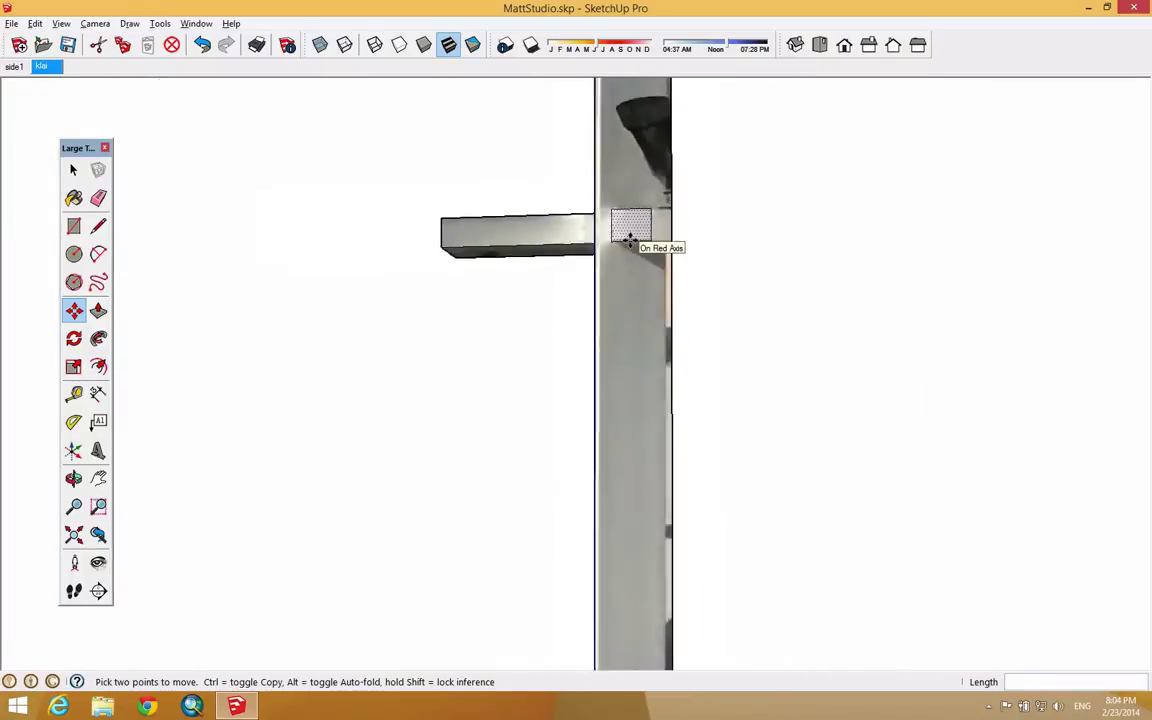
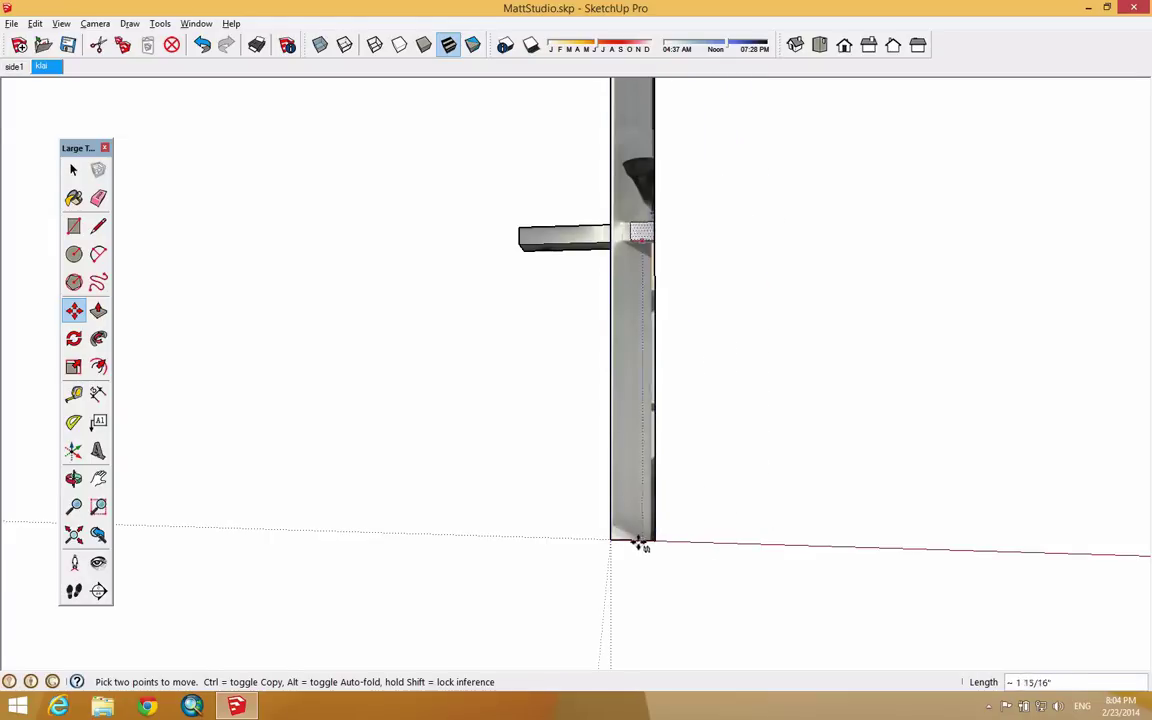
scroll(630, 540, "up", 3)
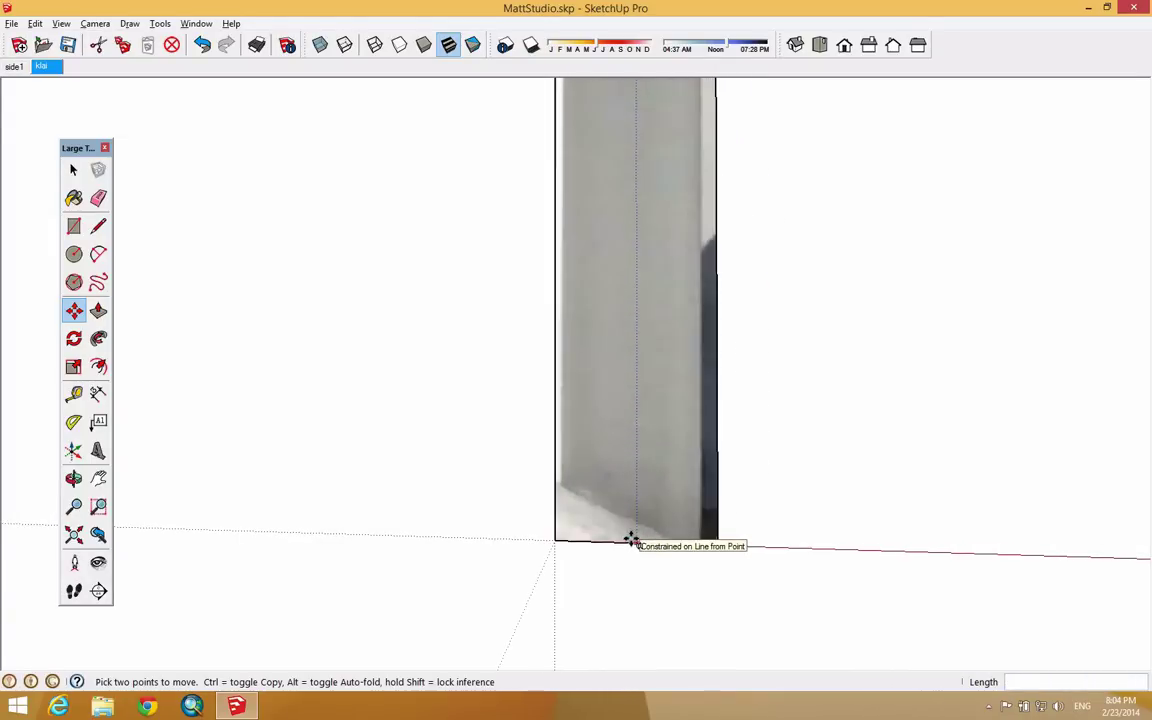
scroll(624, 541, "up", 2)
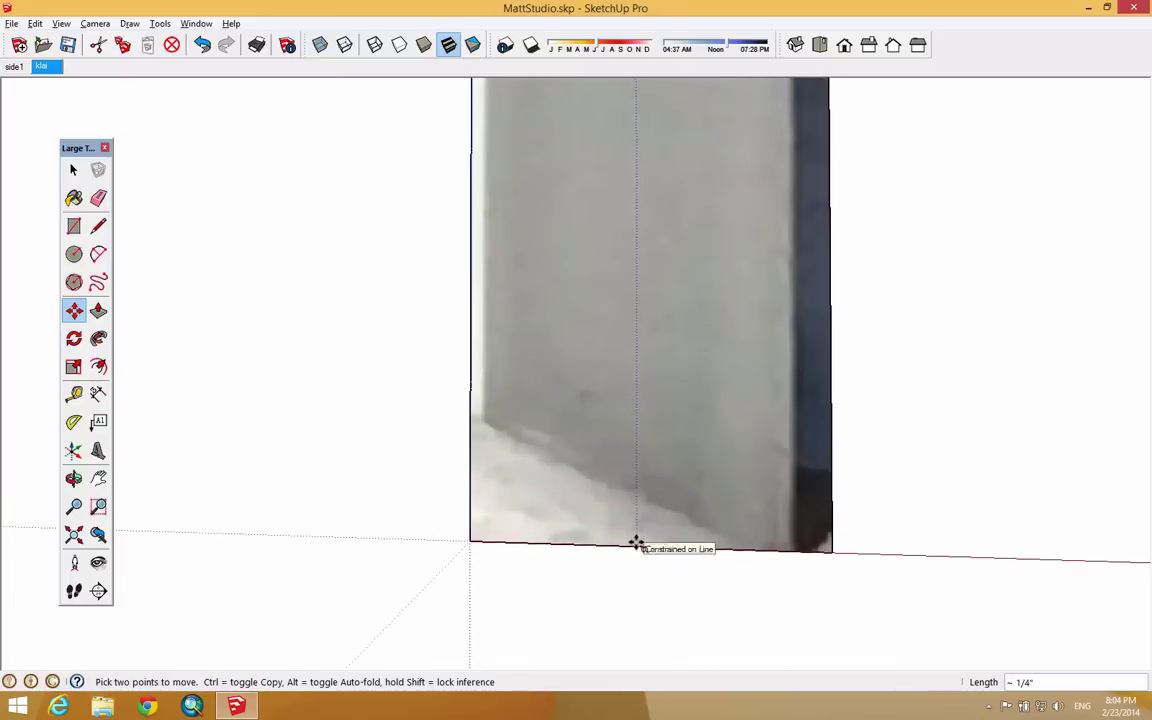
scroll(656, 495, "down", 5)
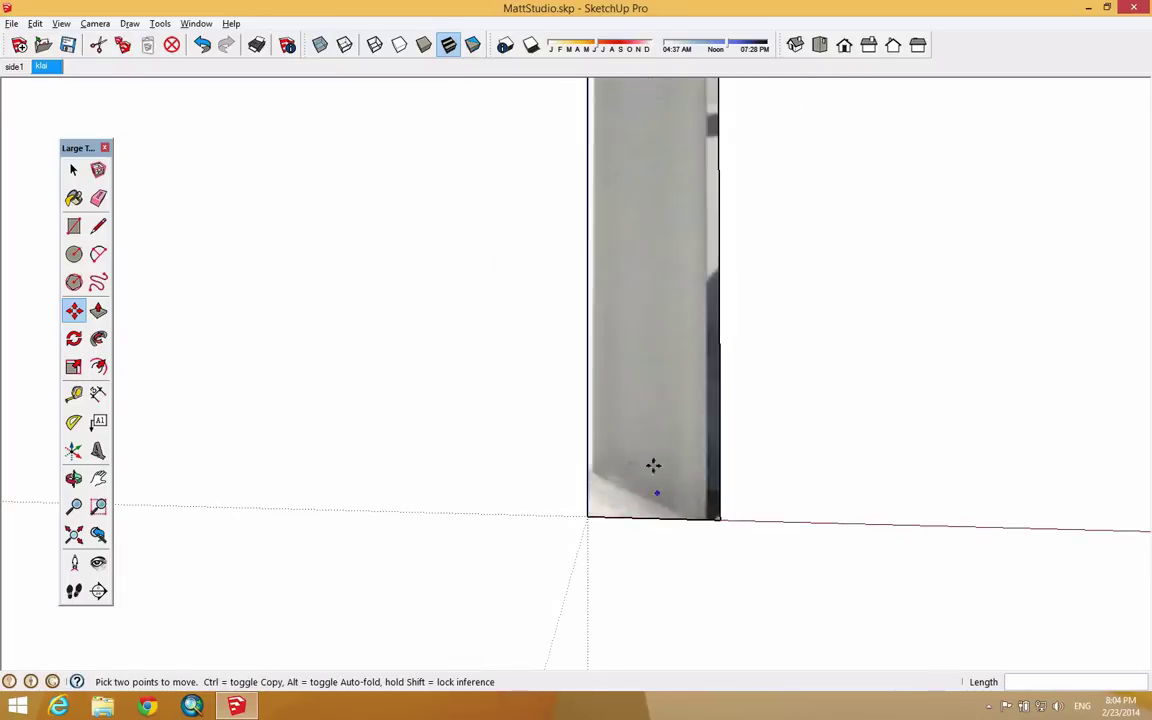
scroll(648, 110, "down", 2)
scroll(660, 158, "up", 3)
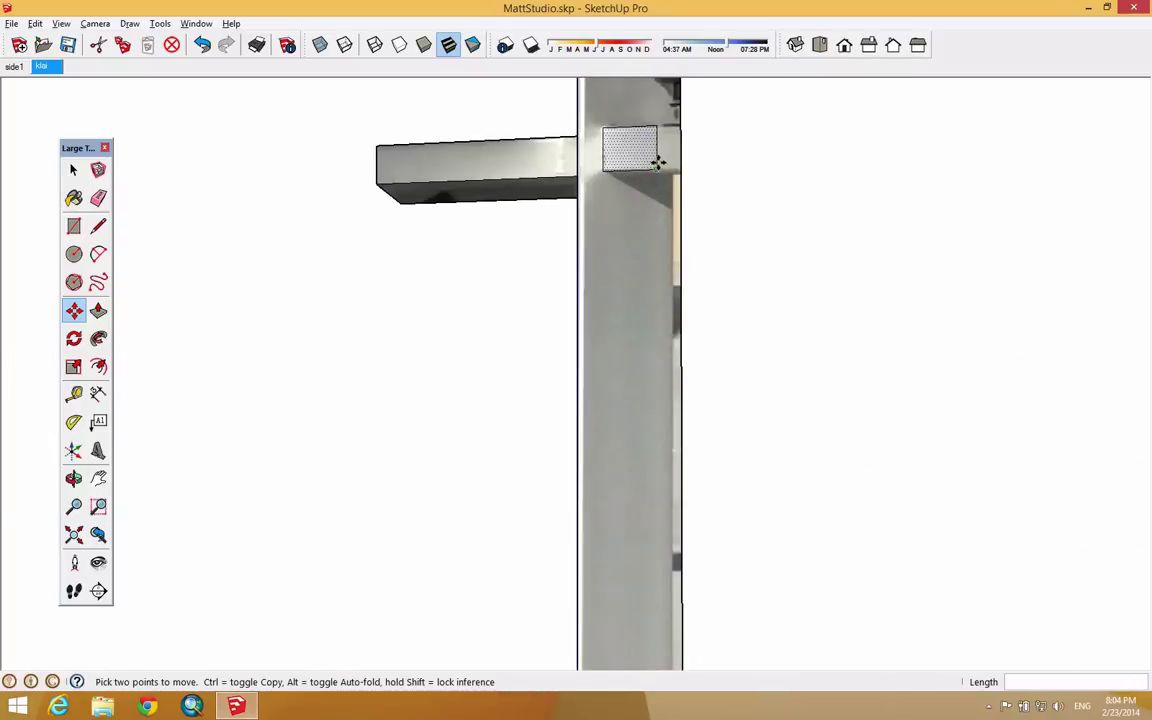
middle_click(638, 159)
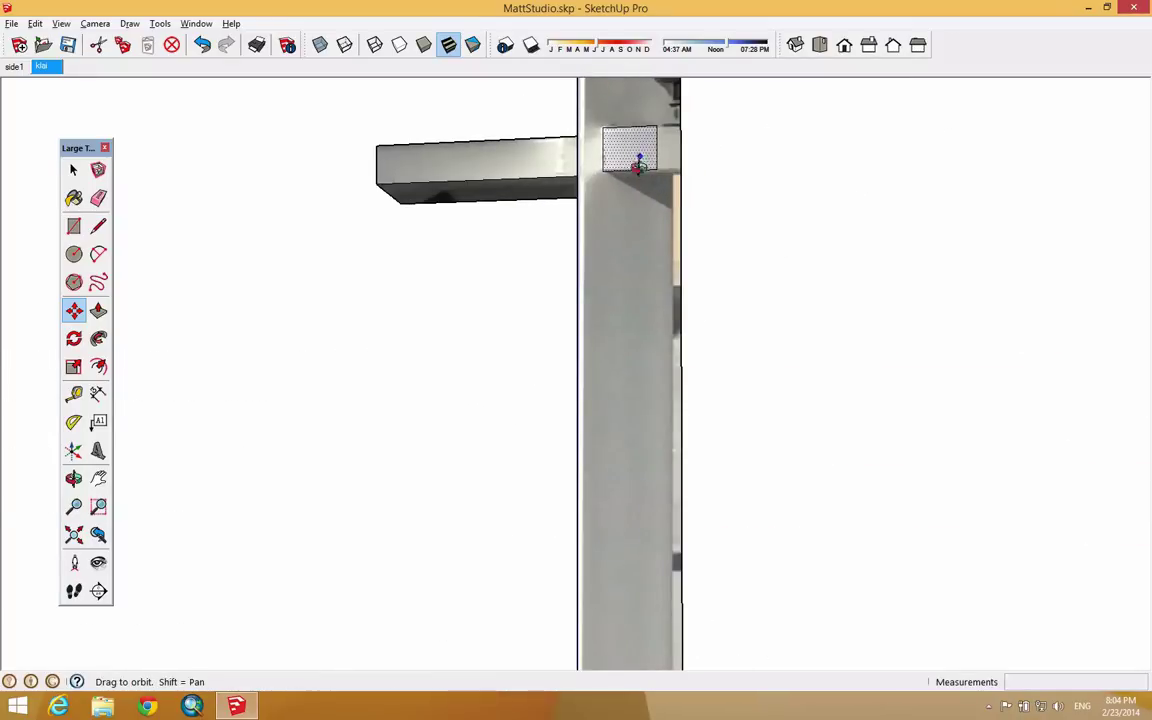
scroll(730, 246, "down", 2)
middle_click_drag(710, 247, 741, 288)
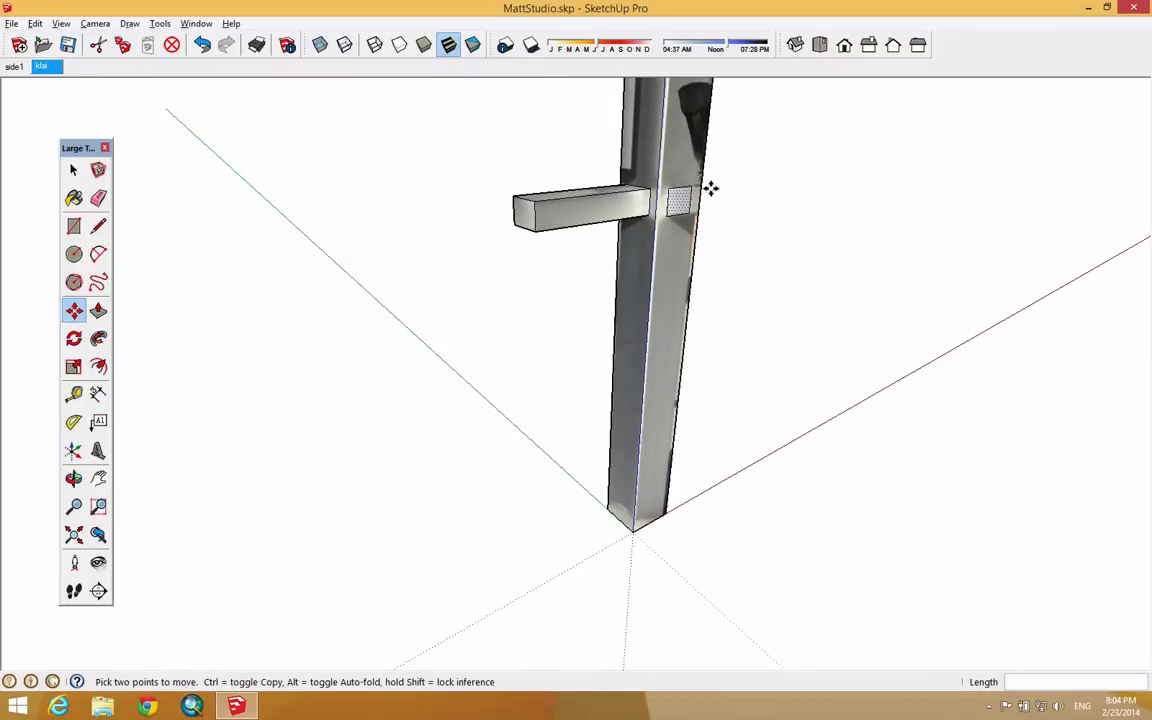
Step: Return to the klai matched photo and Push/Pull the front face's rectangle out 10 3/4" to form the front crossbar
left_click(46, 67)
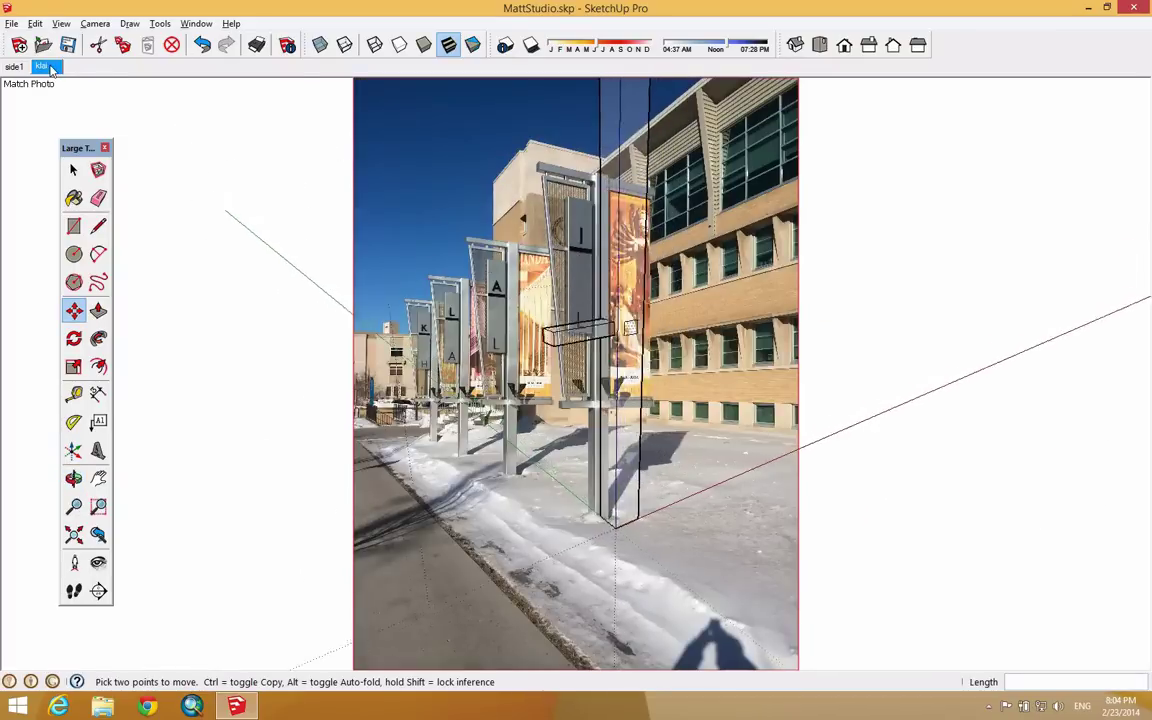
scroll(572, 411, "up", 6)
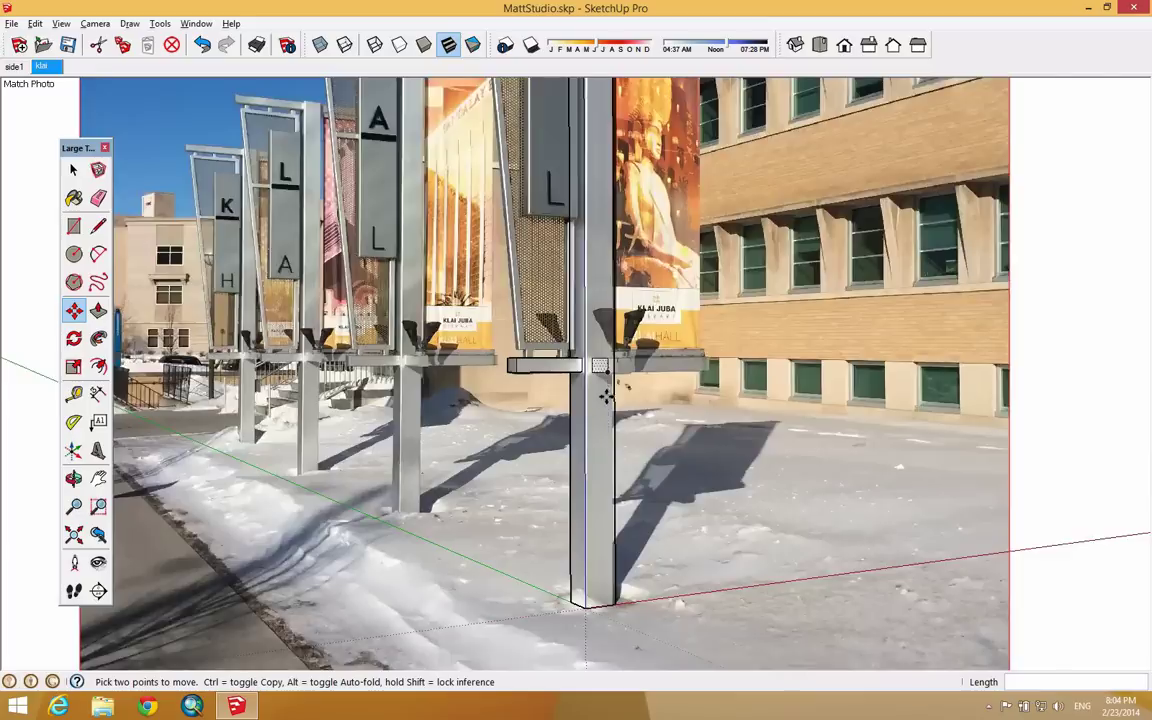
left_click(98, 311)
left_click_drag(592, 305, 679, 331)
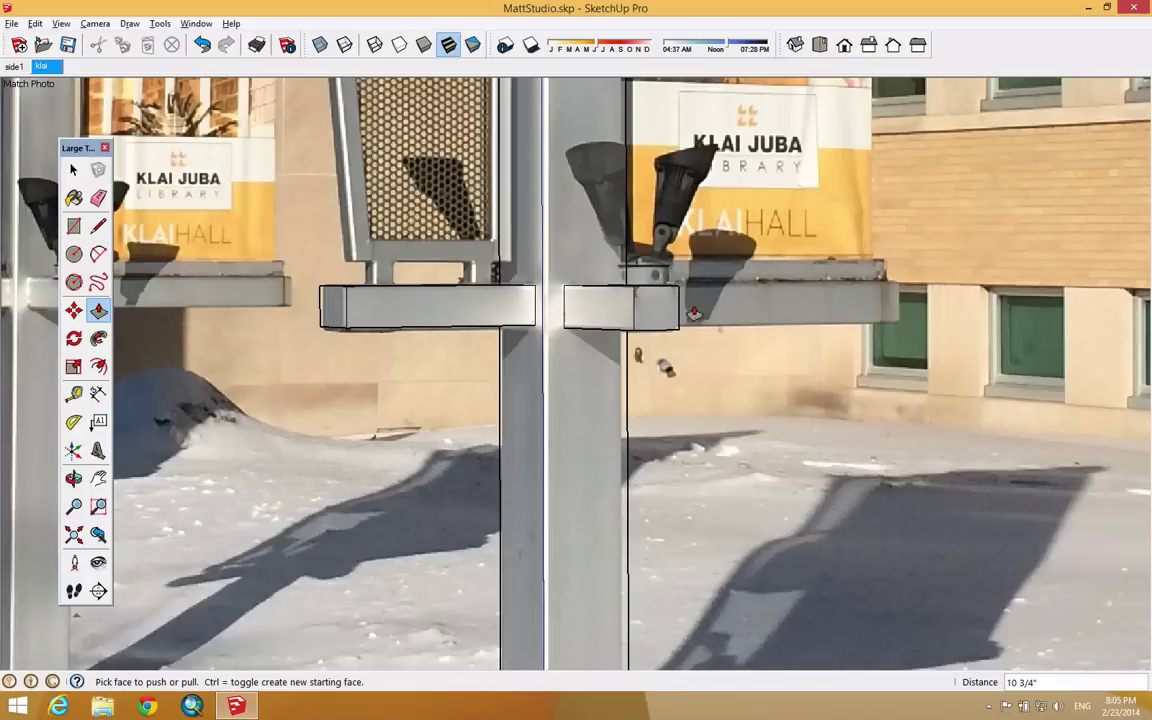
Step: Copy the whole front crossbar straight through to the pole's opposite face, using the pole's rear base corner as the reference
middle_click_drag(413, 313, 598, 371)
scroll(750, 318, "down", 4)
middle_click_drag(540, 329, 670, 366)
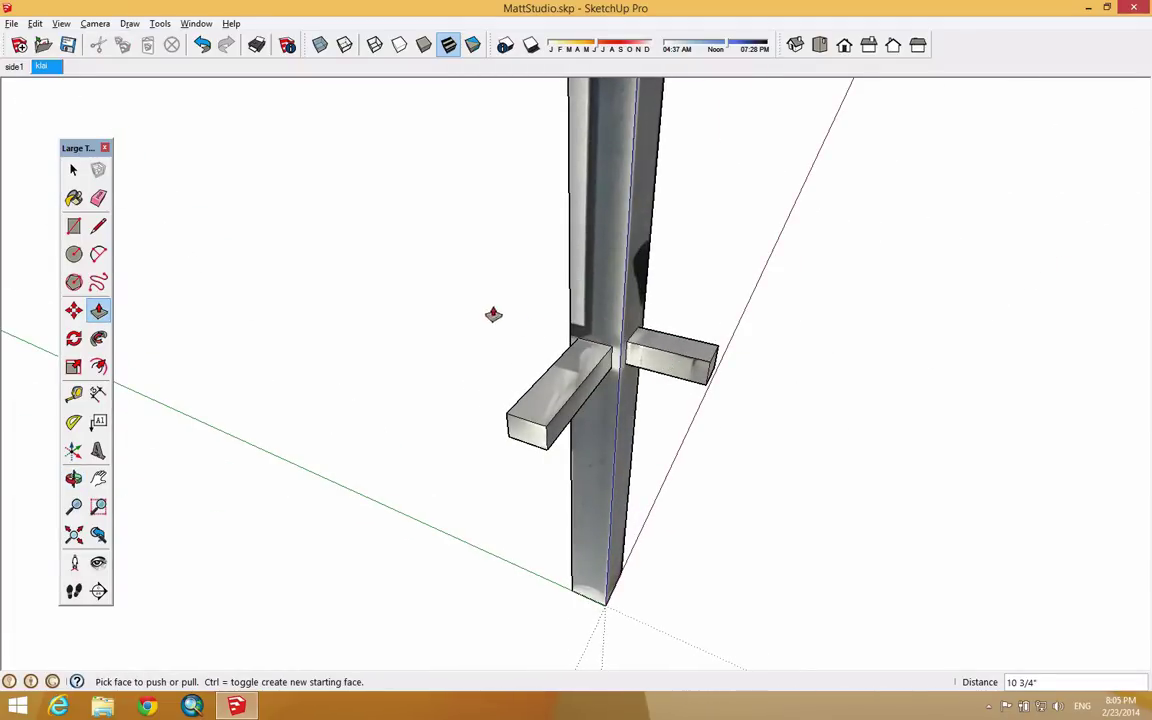
left_click(75, 170)
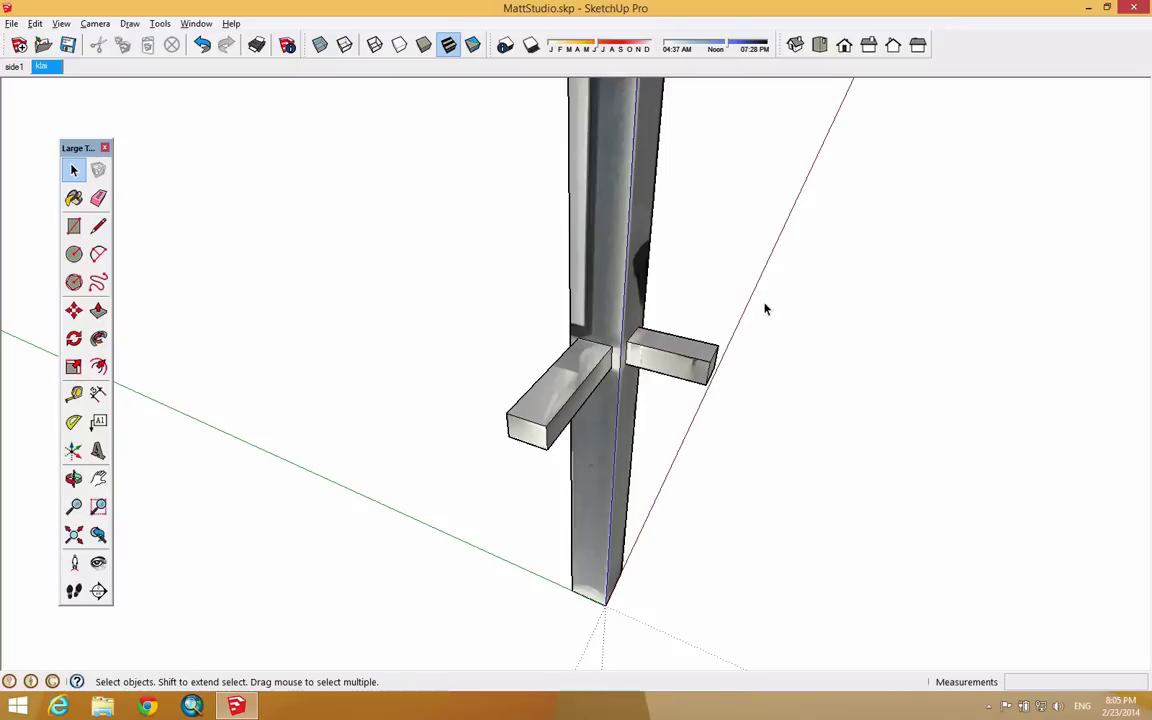
left_click_drag(718, 396, 684, 404)
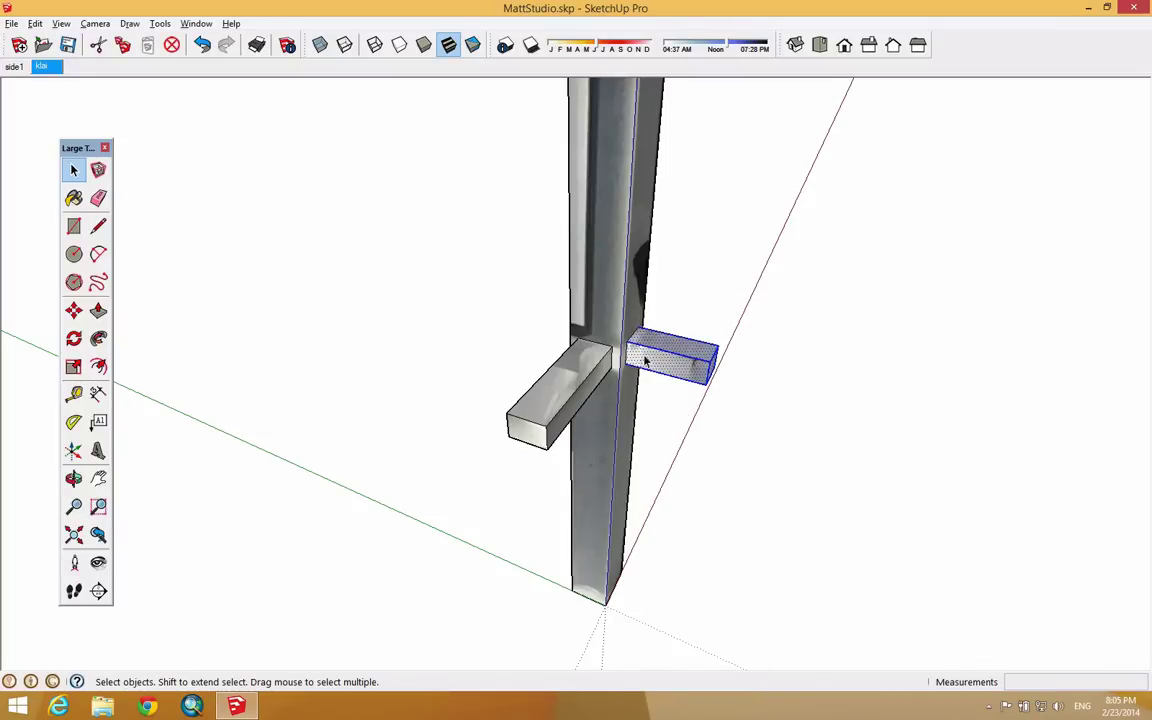
left_click_drag(784, 310, 691, 418)
left_click_drag(712, 355, 773, 434)
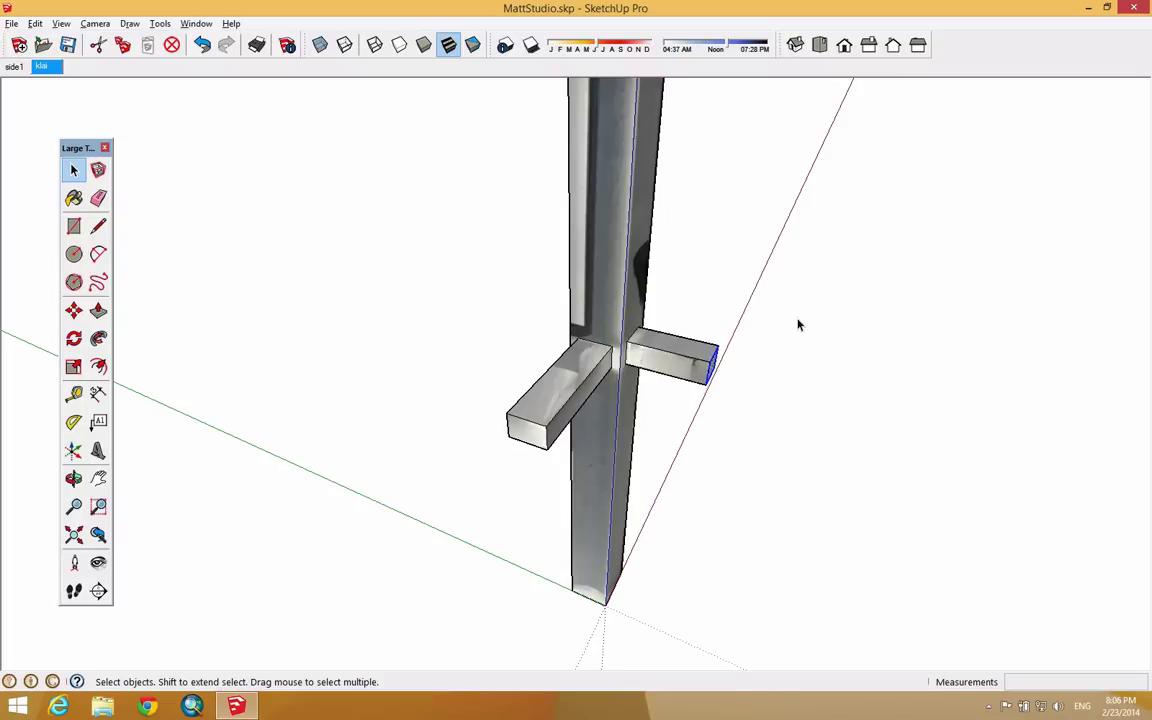
left_click_drag(703, 410, 688, 418)
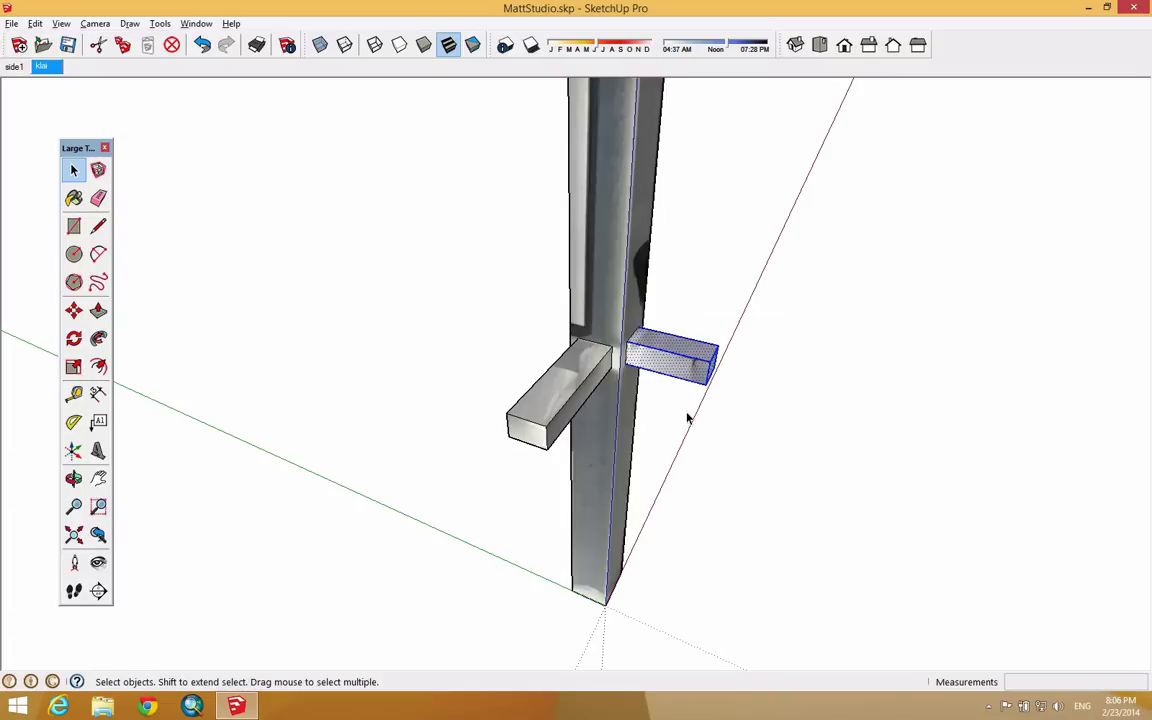
left_click(74, 310)
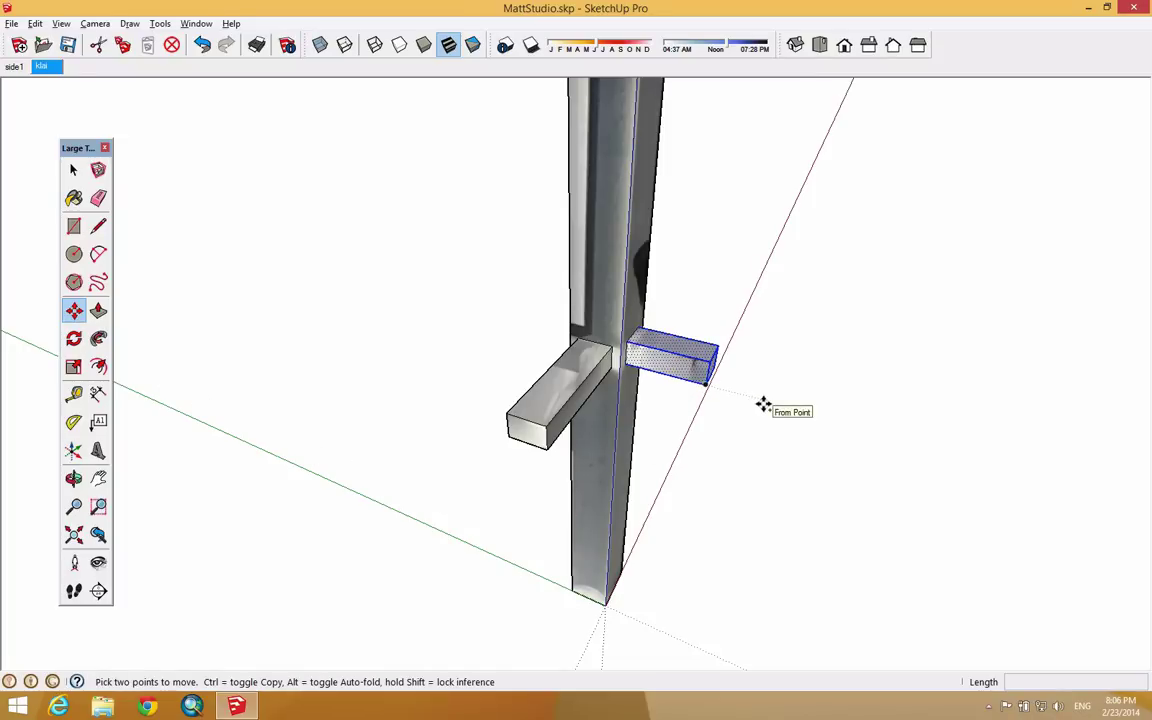
key("ctrl")
left_click(706, 385)
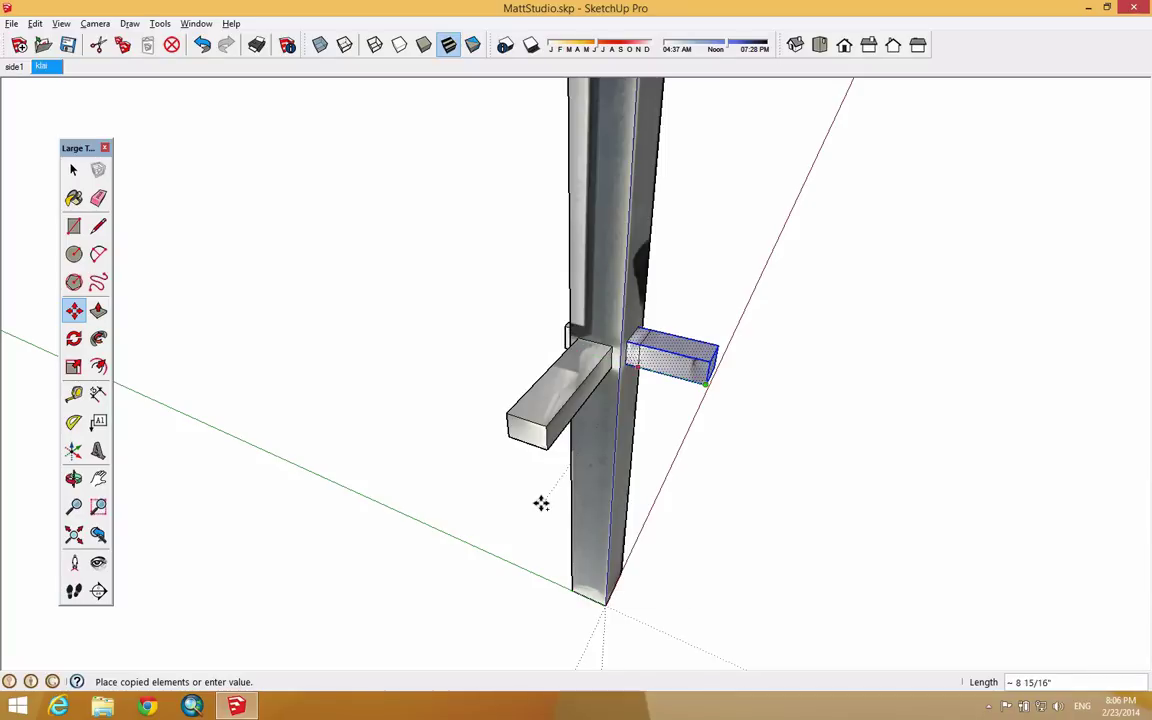
left_click(571, 587)
Step: Trace an edge of the rear crossbar copy's open outer end to close it with a face
middle_click_drag(571, 587, 915, 496)
left_click(104, 228)
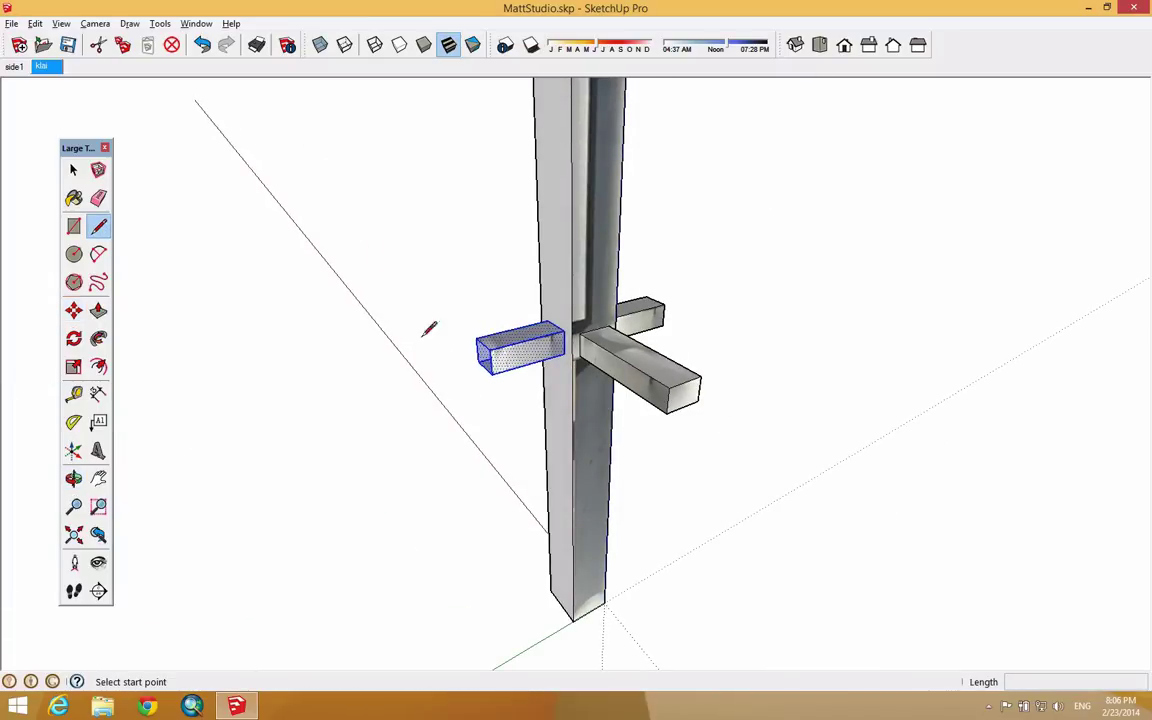
left_click(489, 337)
key("Escape")
Step: Copy the side crossbar 2' 1 1/8" along the red axis to the pole's opposite side, referencing the far base corner
middle_click_drag(463, 404, 818, 450)
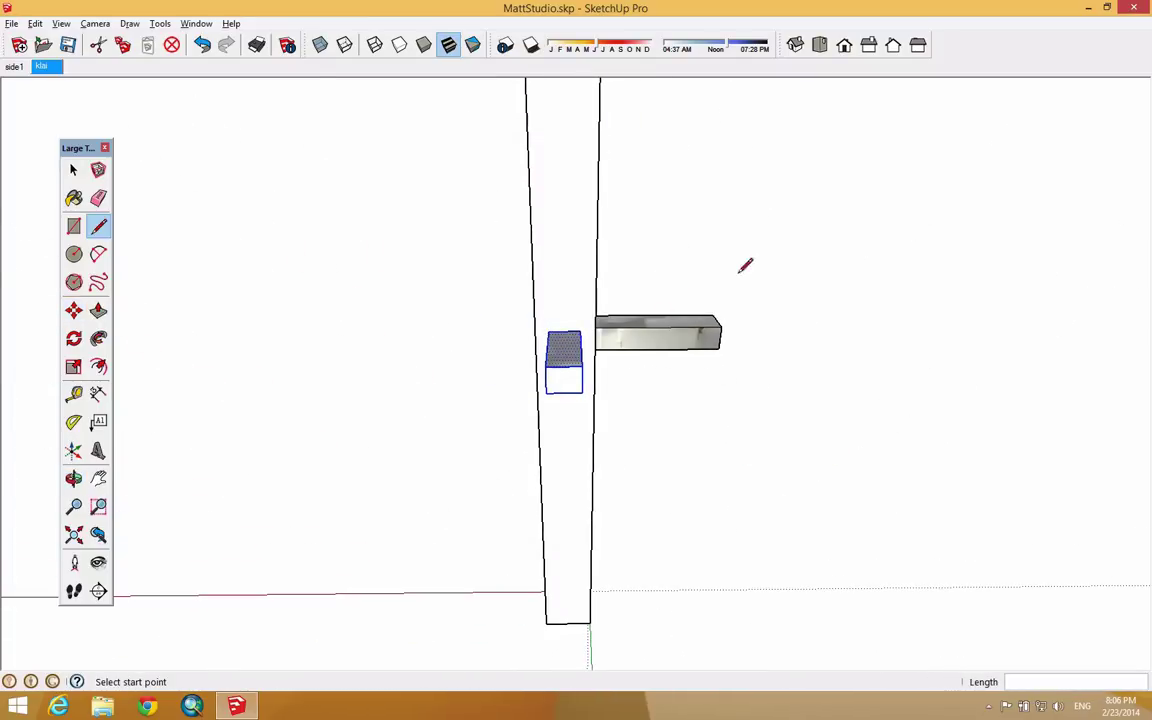
key("space")
left_click_drag(800, 272, 692, 404)
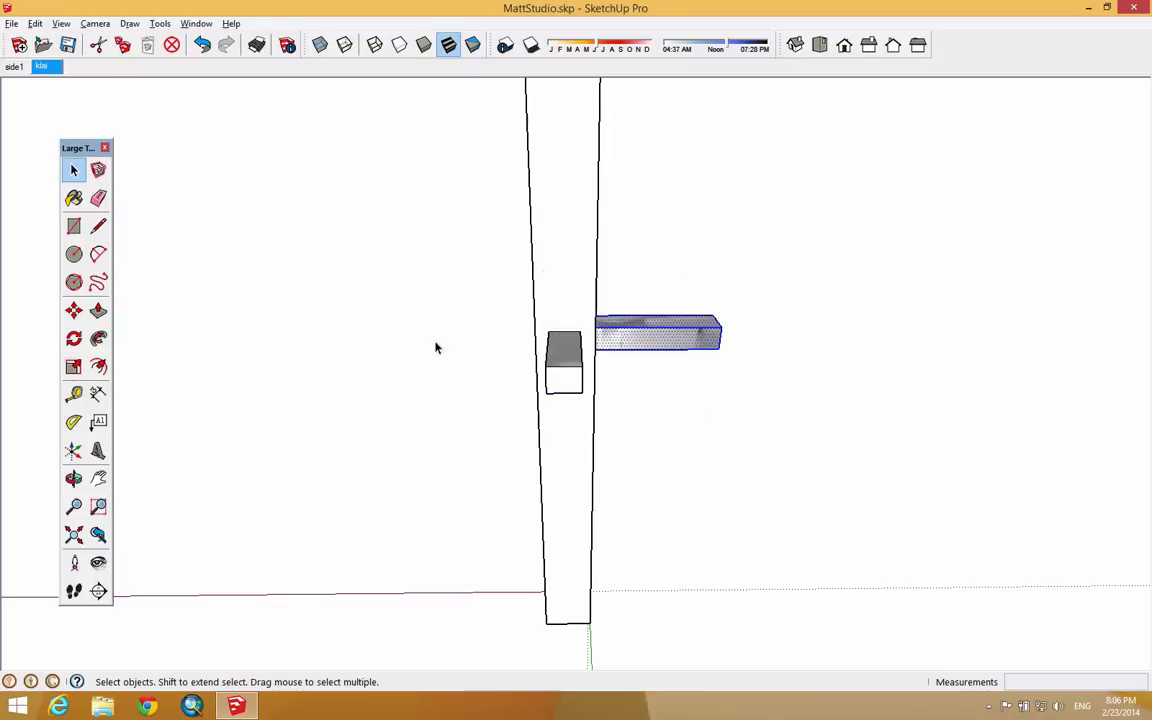
left_click(74, 311)
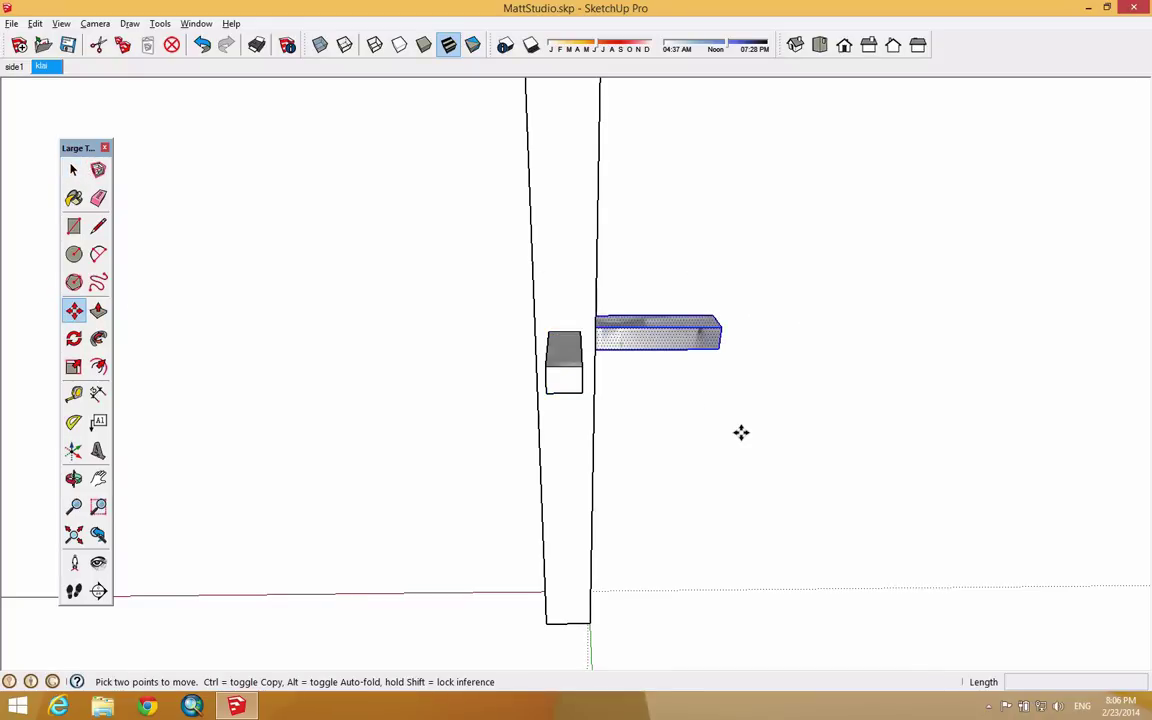
left_click(719, 348)
key("ctrl")
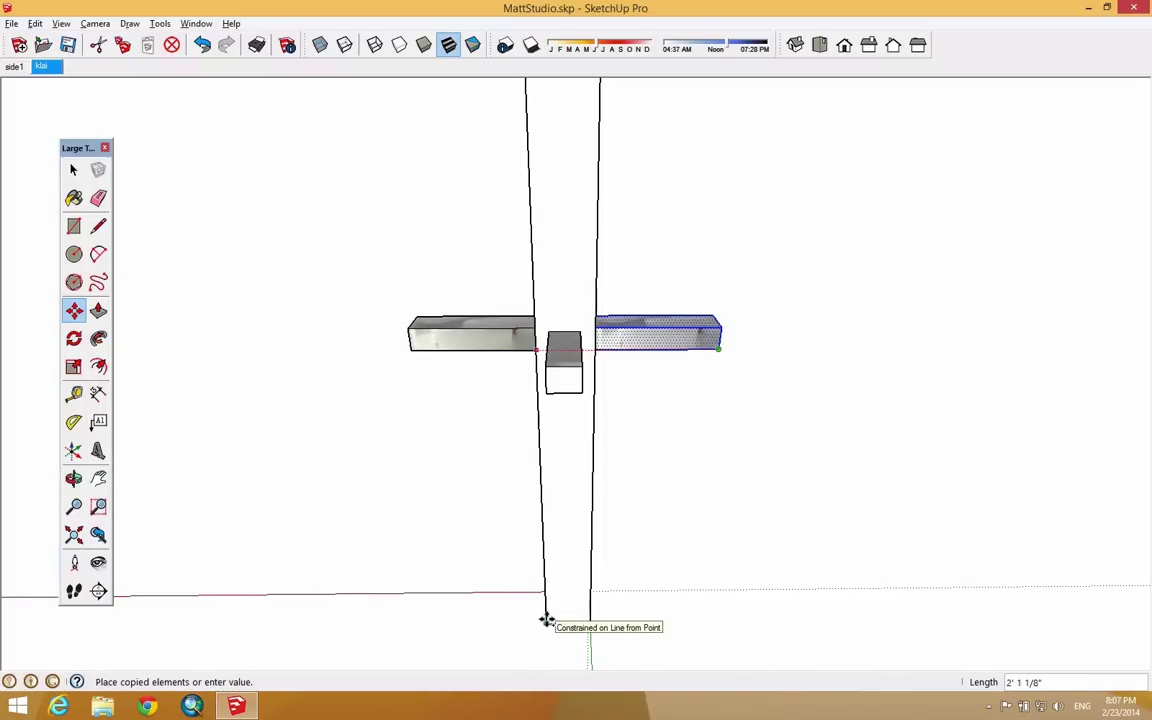
left_click(546, 619)
Step: Trace an edge of the new side crossbar copy's open outer end to close it with a face
middle_click_drag(499, 563, 841, 527)
key("l")
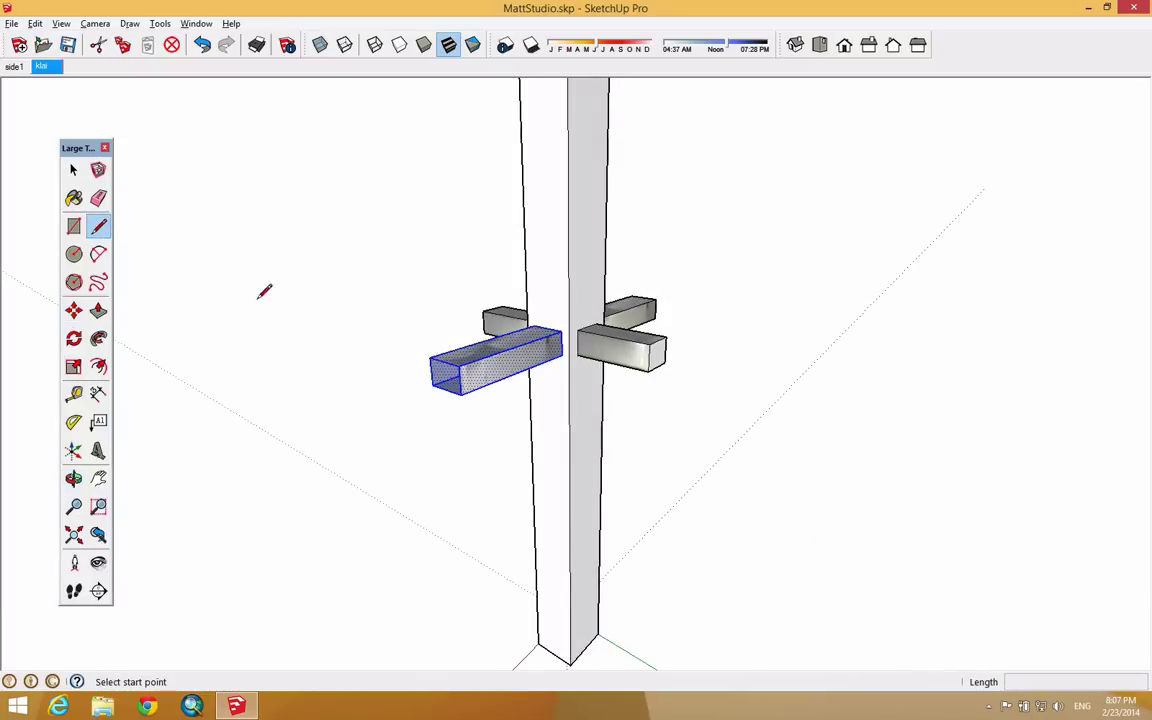
left_click(431, 357)
mouse_move(406, 432)
middle_mouse_down()
mouse_move(1020, 502)
mouse_move(1033, 430)
mouse_move(843, 402)
middle_mouse_up()
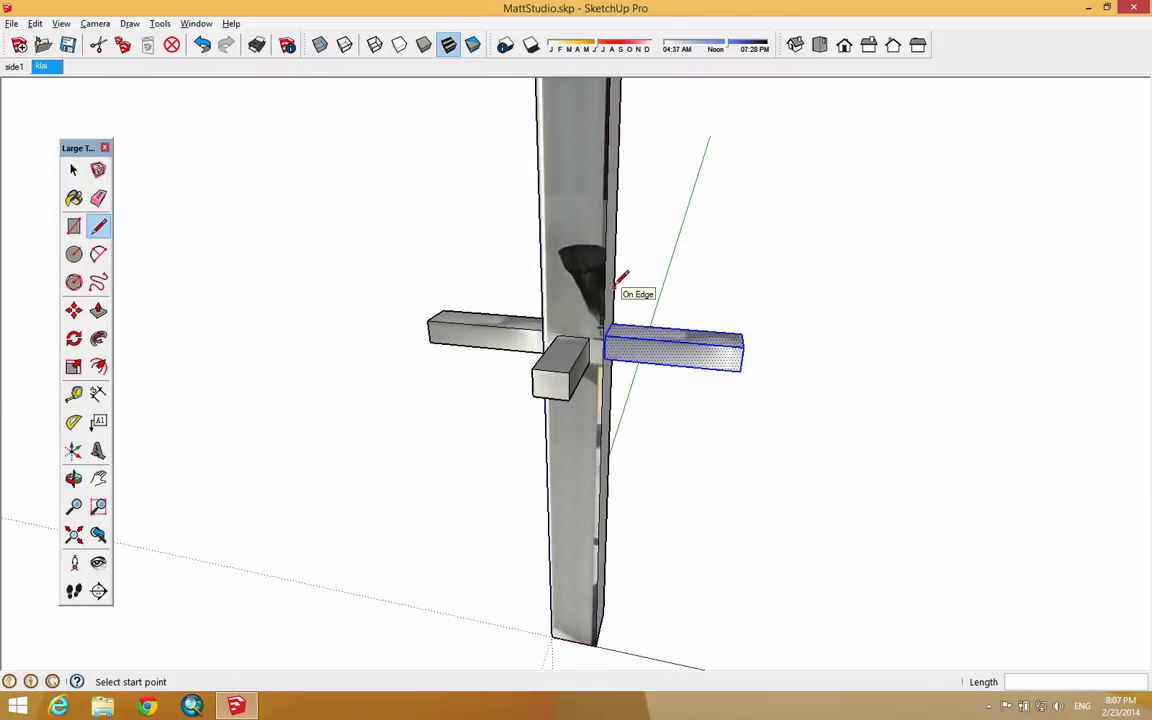
mouse_move(630, 312)
middle_mouse_down()
mouse_move(764, 360)
mouse_move(361, 263)
middle_mouse_up()
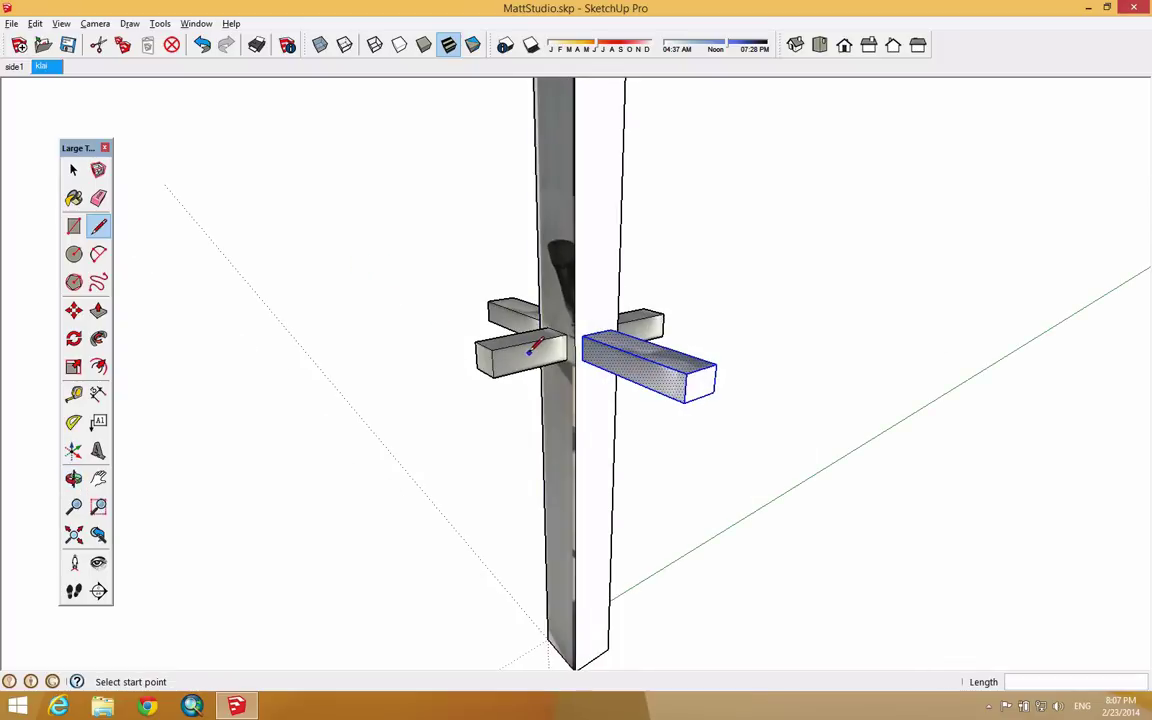
Step: Push/Pull the side crossbar copy's end face out 11 3/8" in the klai matched photo, matching the pictured crossbar's end
left_click(73, 170)
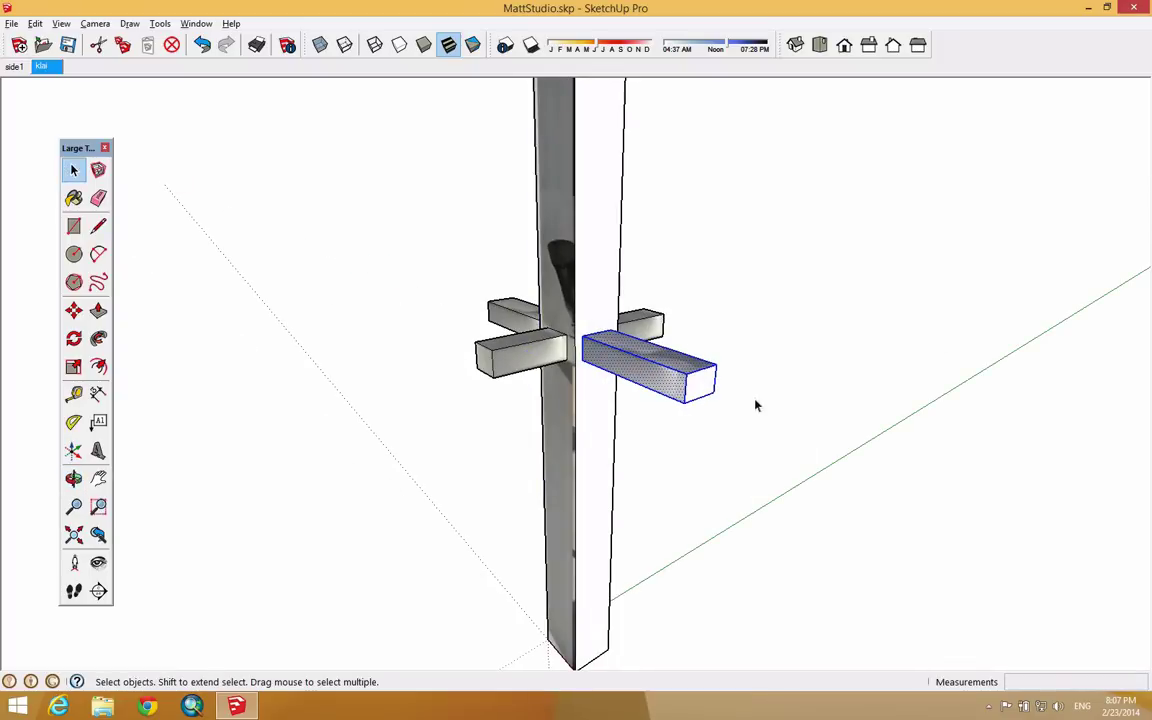
left_click(705, 388)
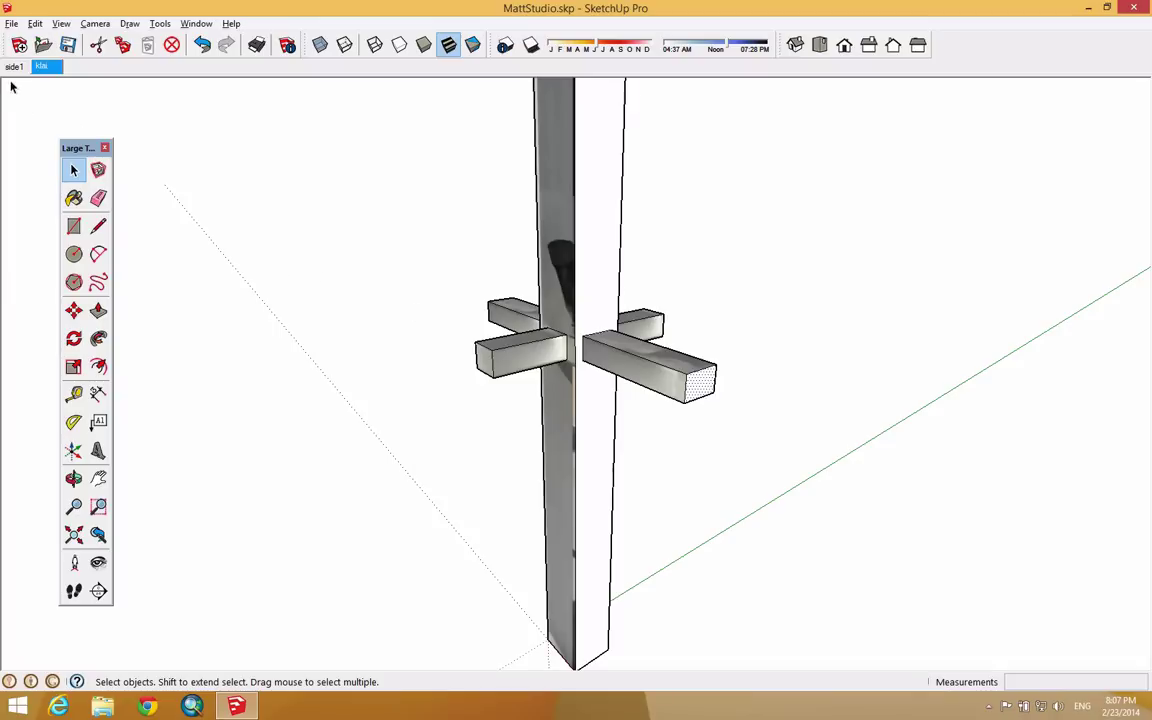
left_click(44, 66)
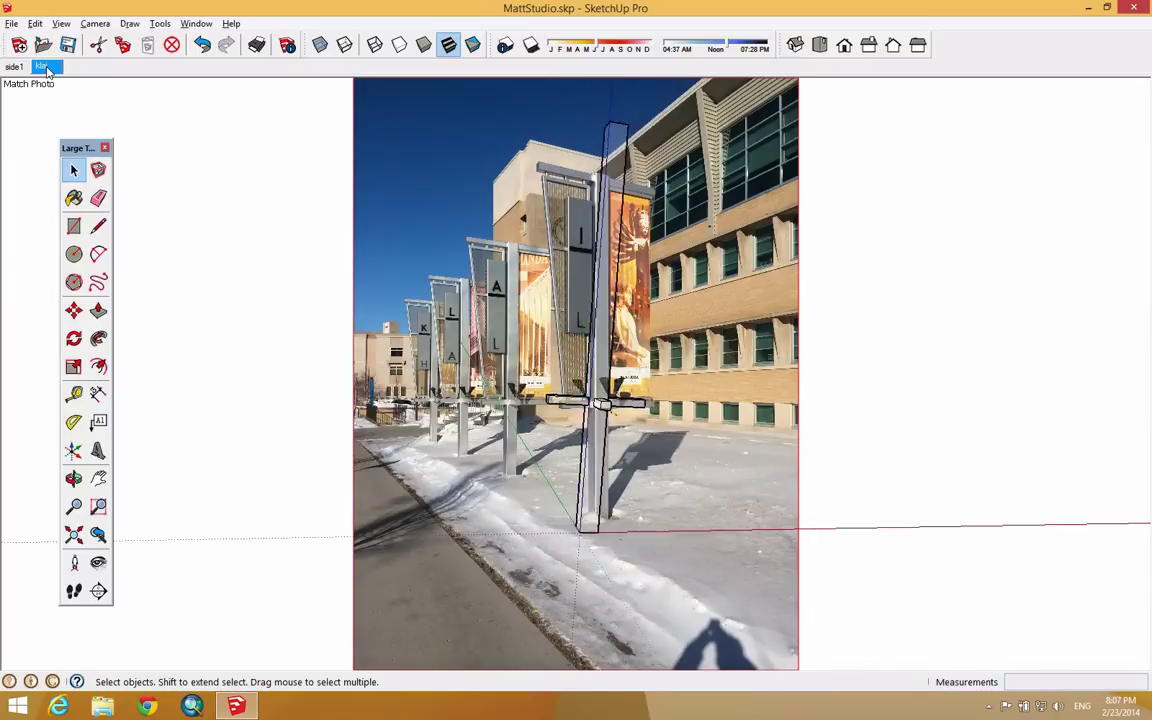
scroll(650, 421, "up", 6)
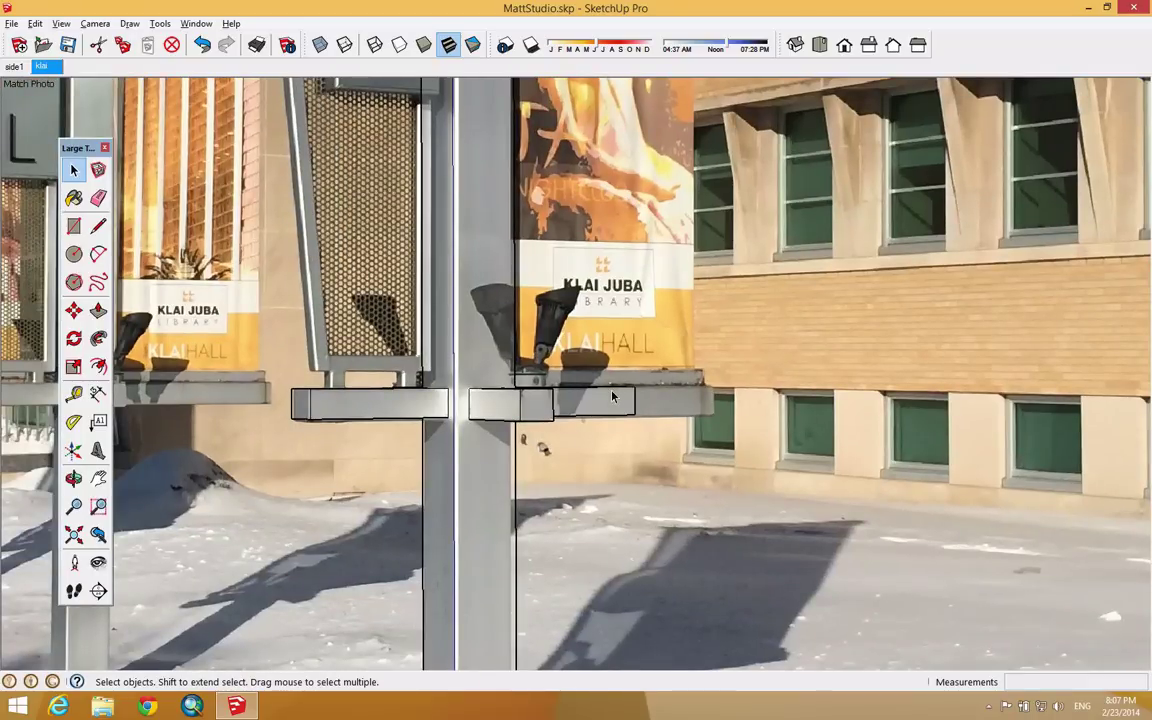
left_click(99, 311)
left_click(562, 408)
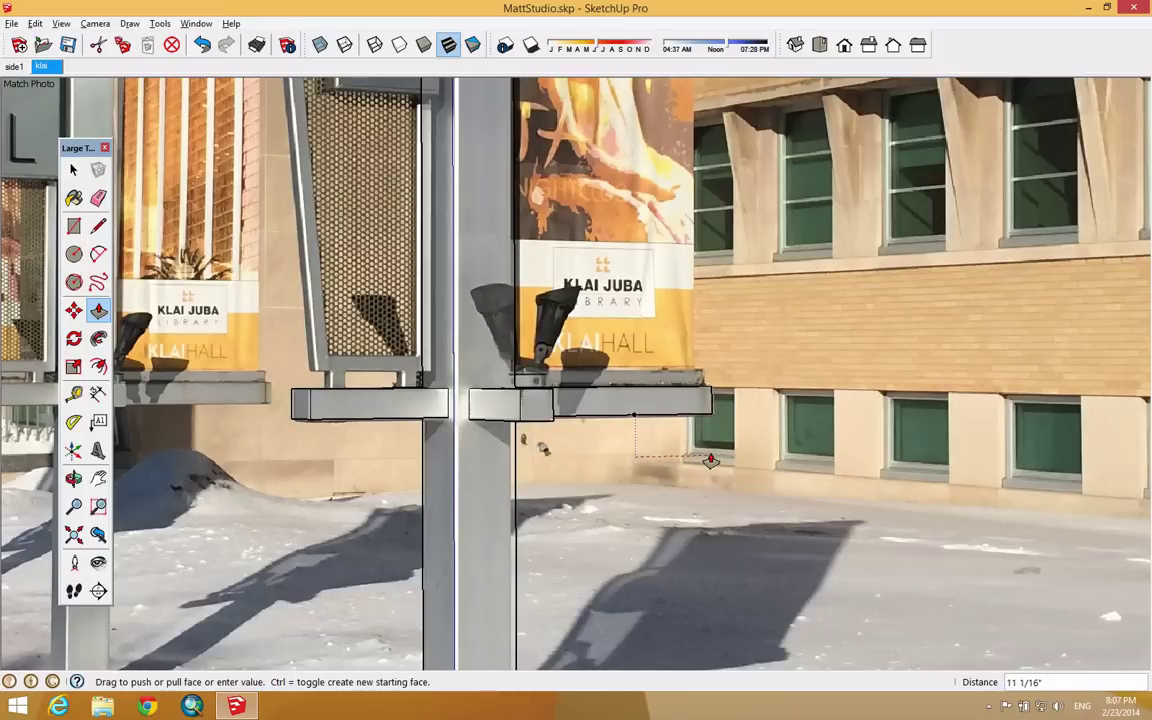
left_click(713, 459)
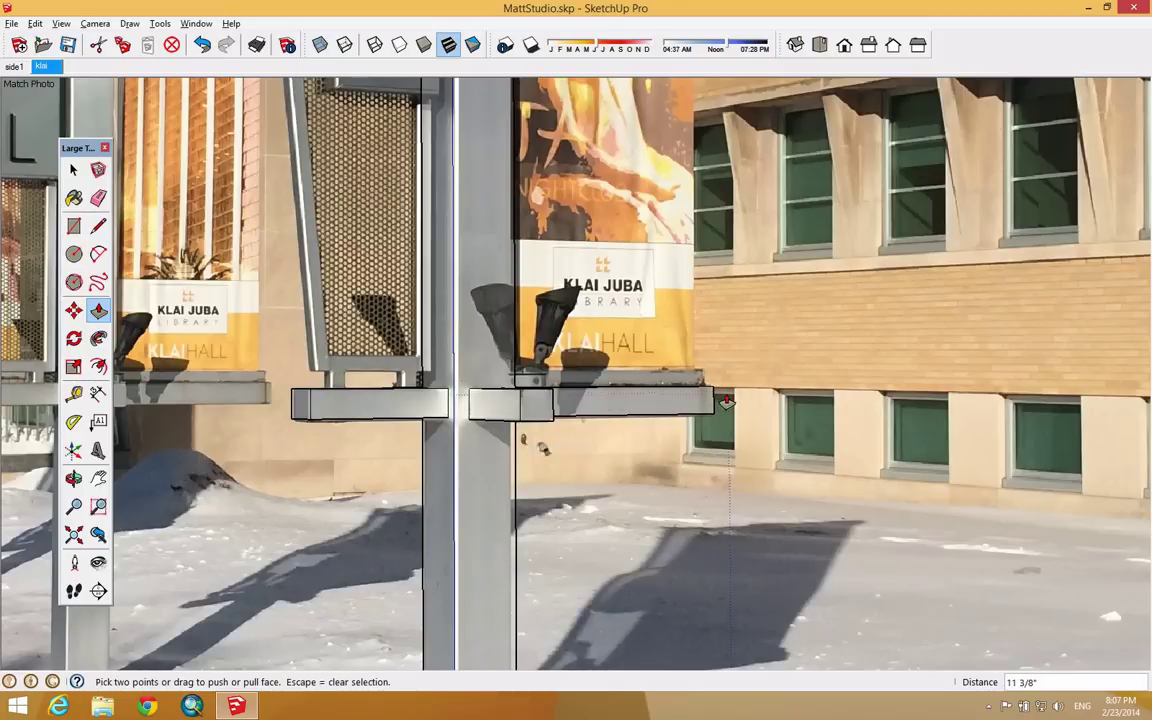
scroll(713, 396, "down", 5)
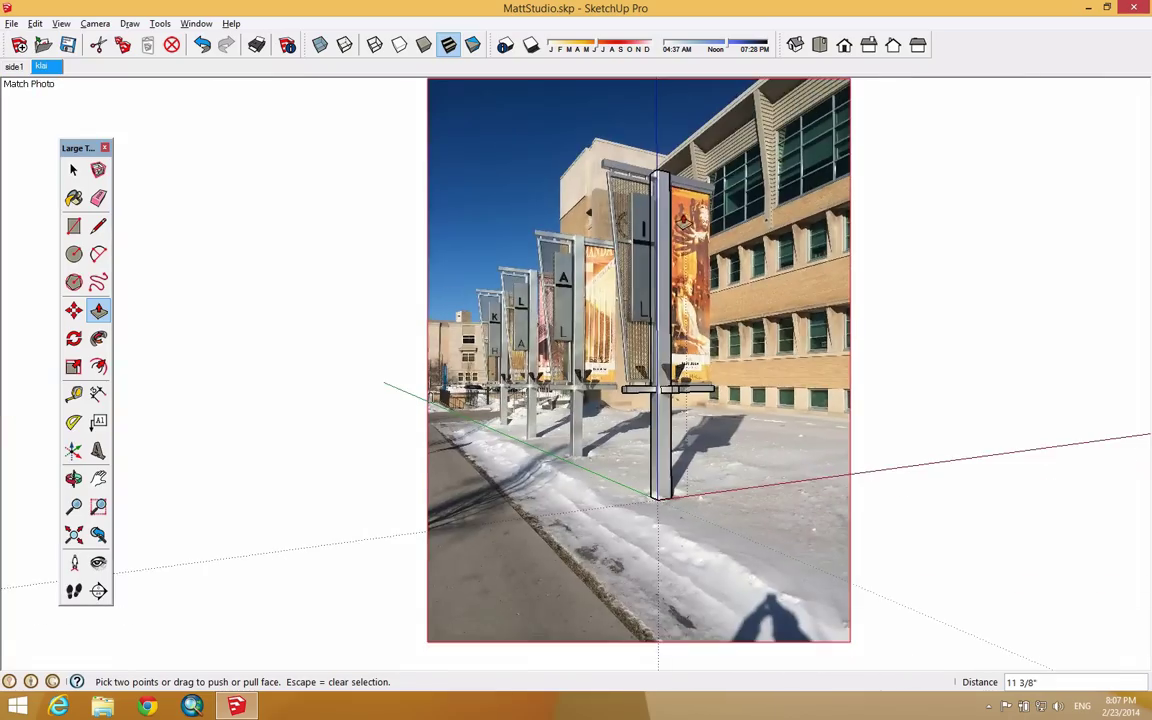
scroll(647, 184, "up", 8)
scroll(647, 184, "down", 5)
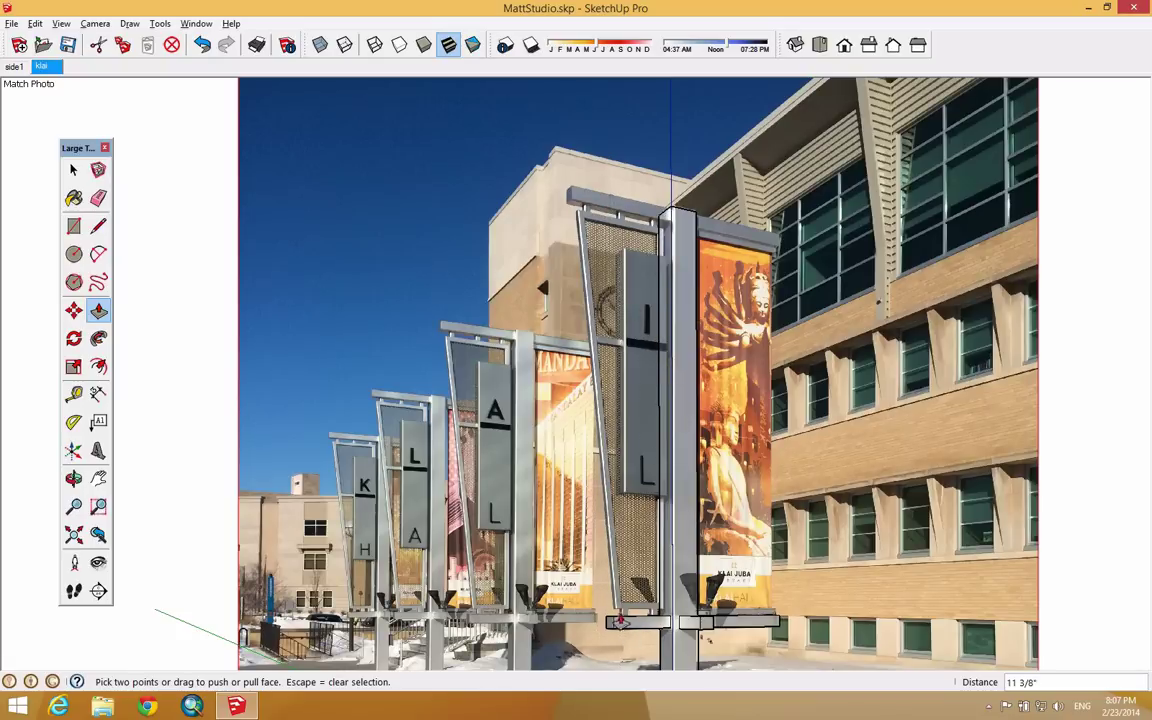
scroll(650, 220, "up", 5)
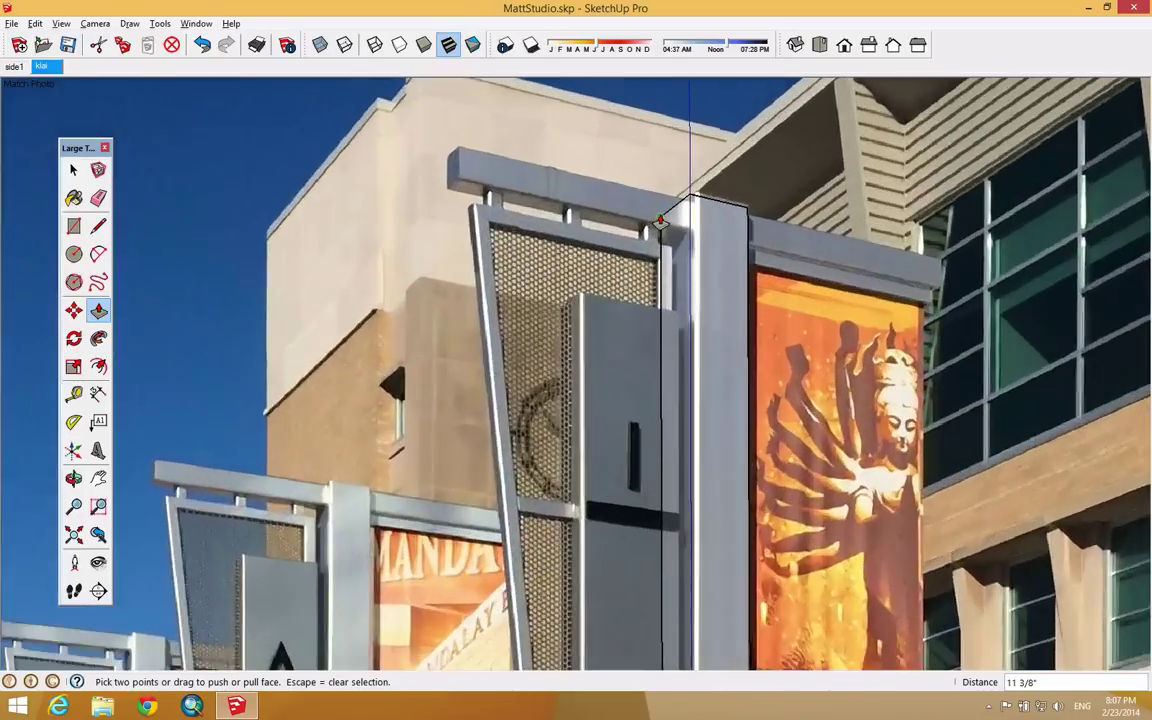
Step: Place two vertical guides on the pole's photo-textured side face, each 1" in from one of its side edges
middle_click_drag(445, 217, 717, 275)
scroll(712, 260, "up", 2)
scroll(712, 260, "up", 1)
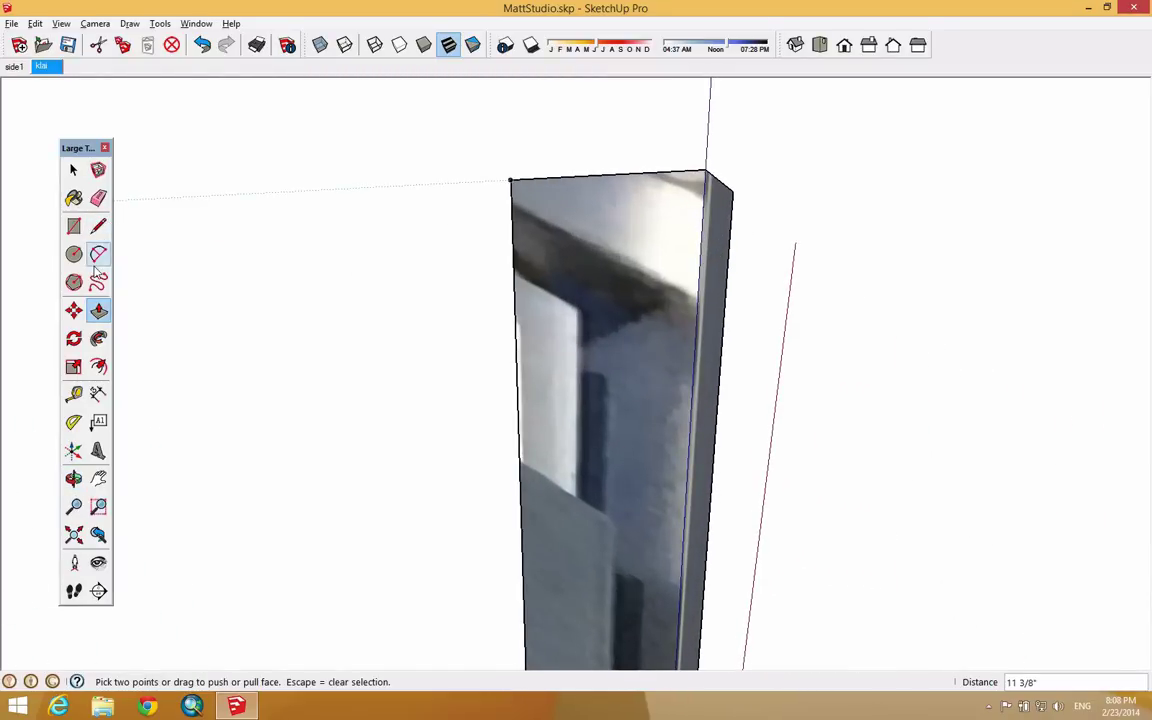
left_click(74, 393)
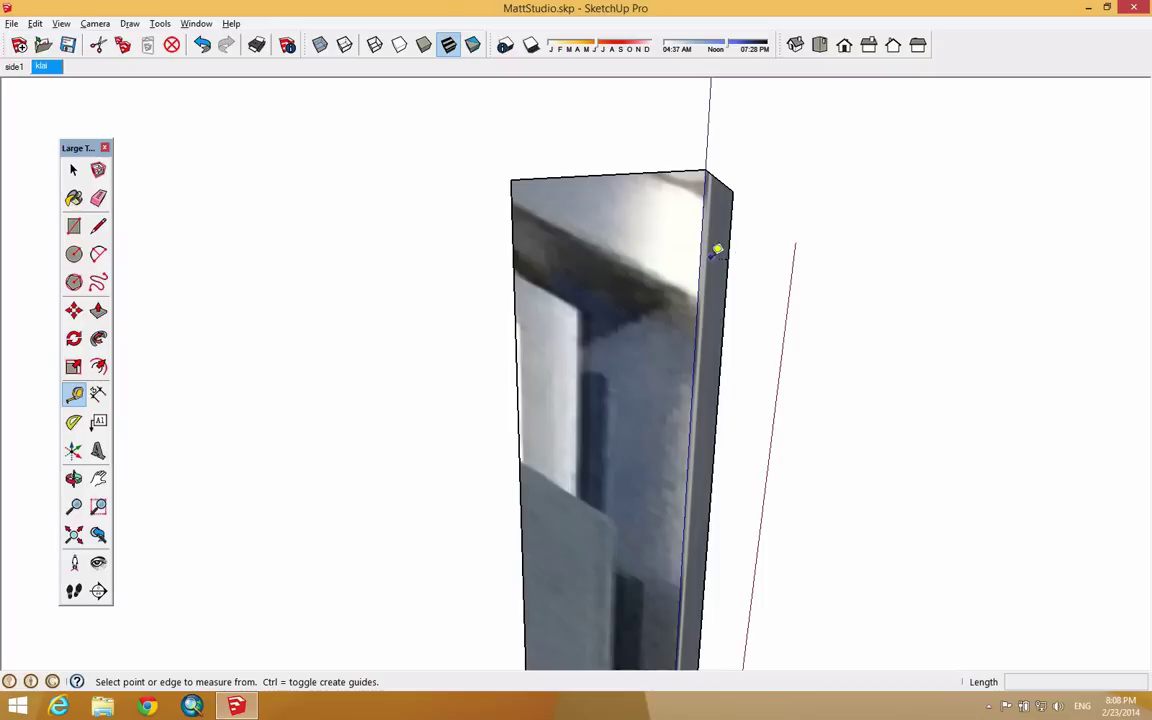
left_click(700, 262)
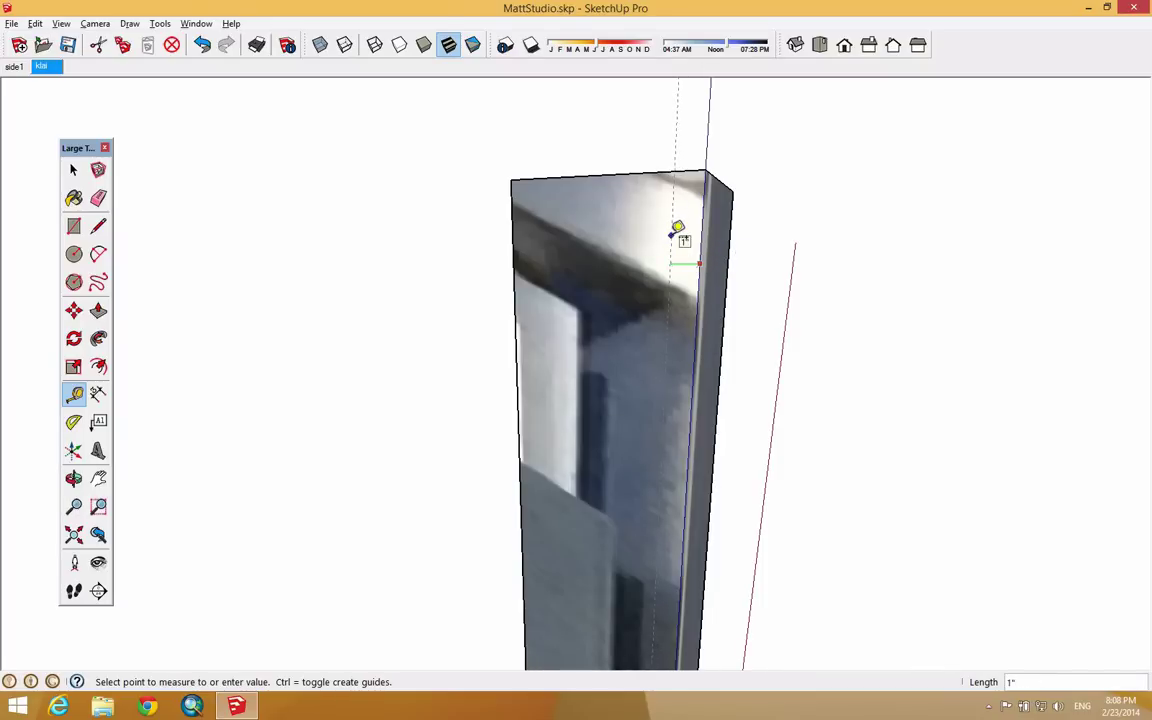
left_click(677, 229)
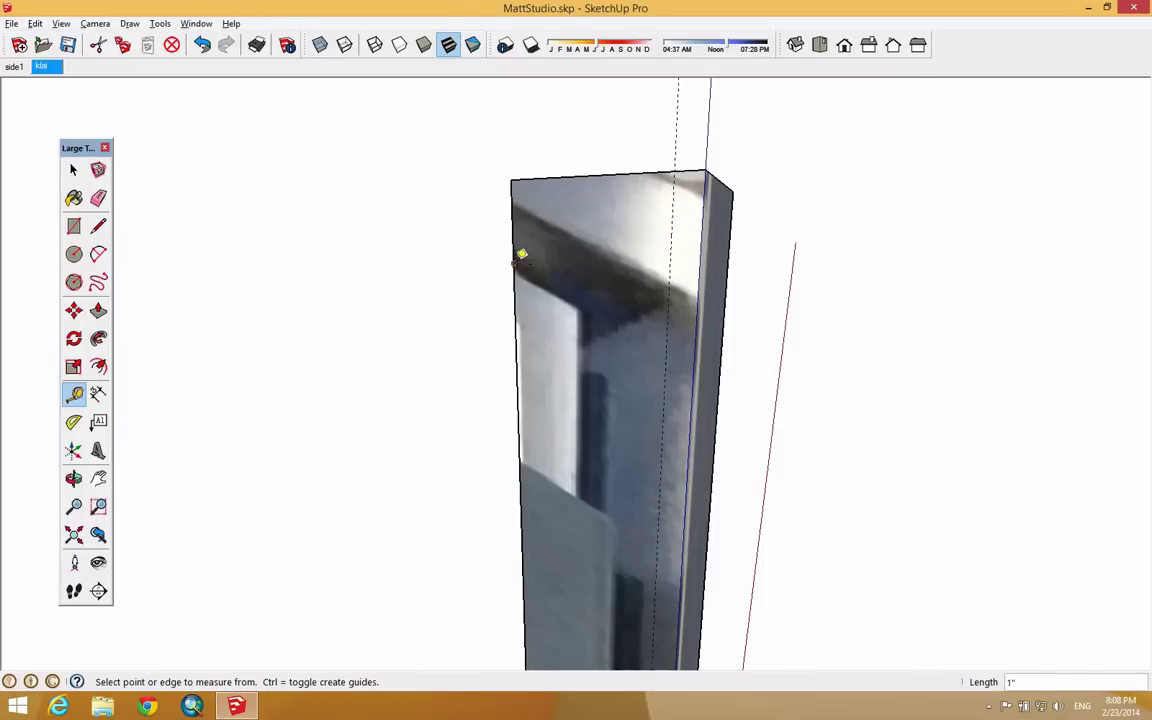
left_click(518, 258)
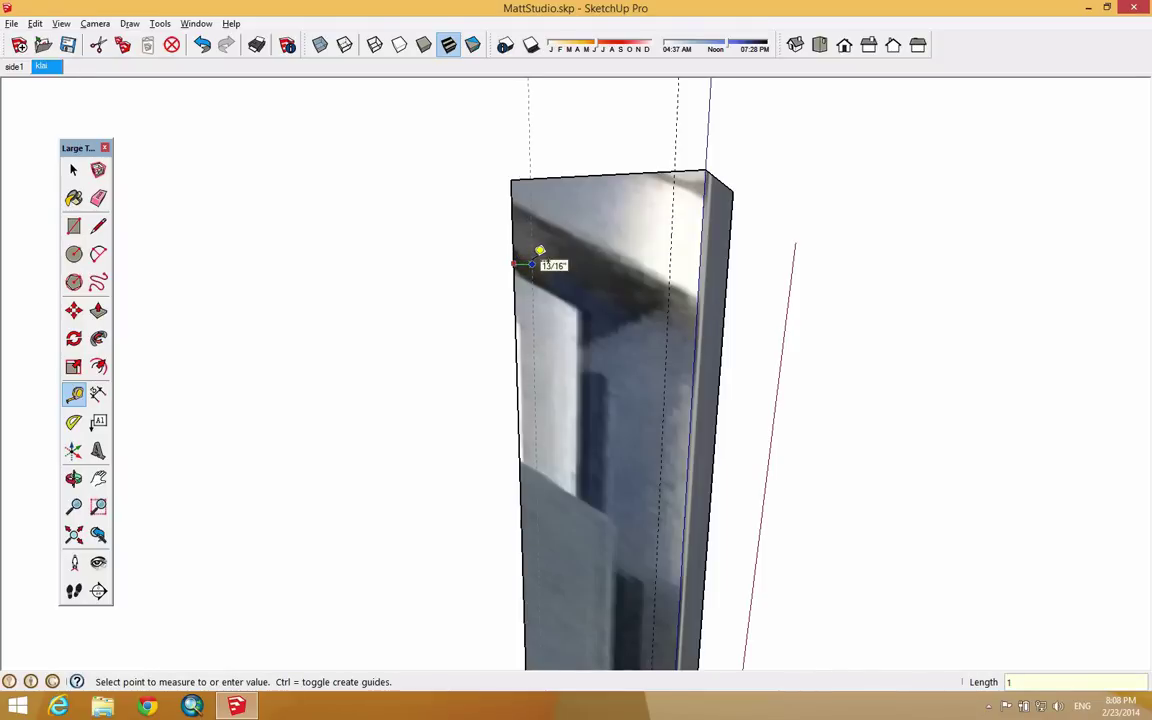
left_click(541, 252)
Step: Add a horizontal guide 13/16" below the pole face's top edge and another 3 5/8" below the first guide
middle_click_drag(540, 251, 568, 232)
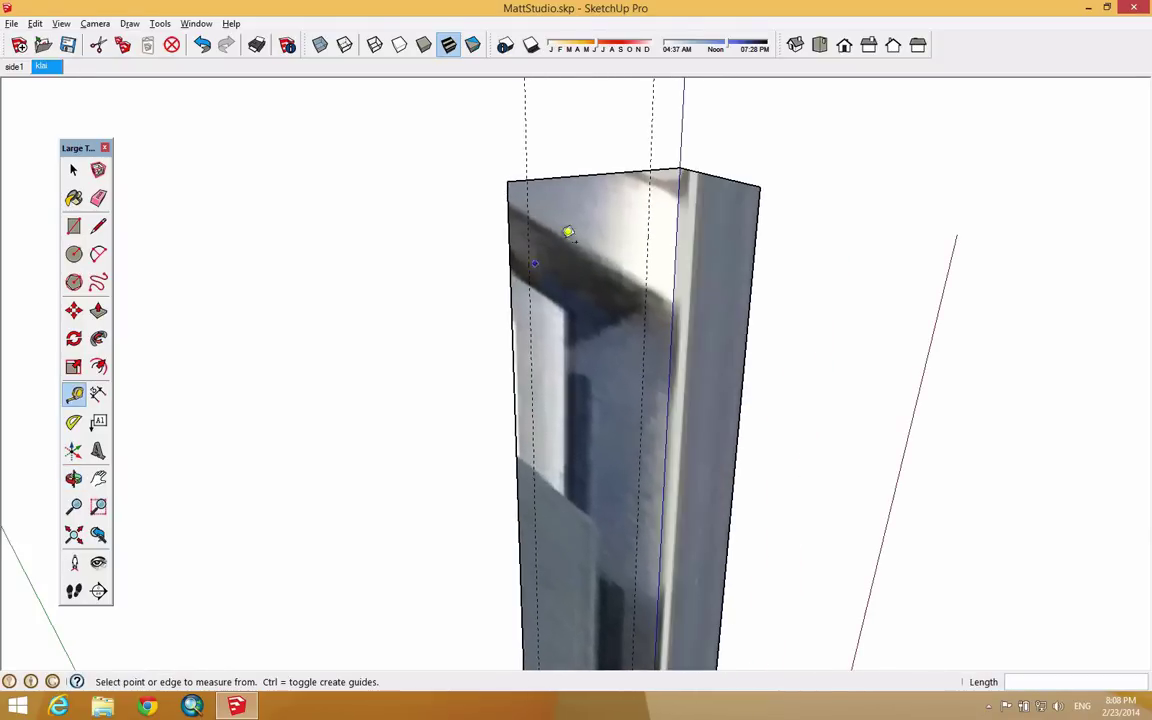
left_click(628, 171)
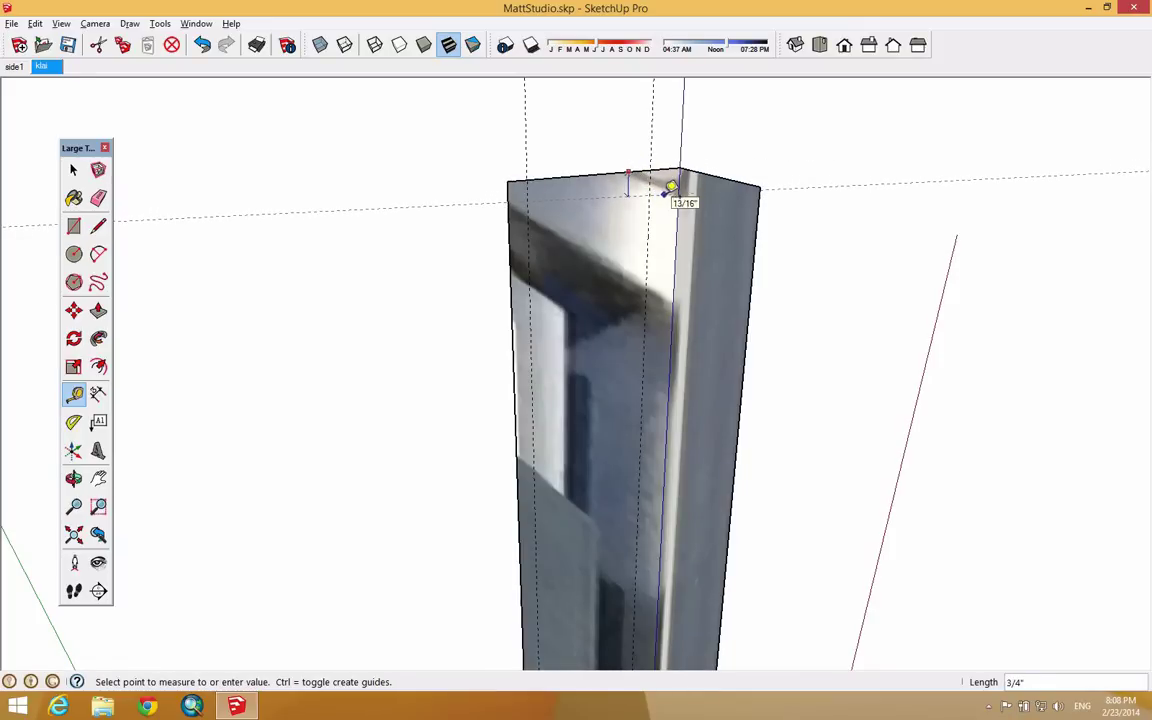
left_click(674, 188)
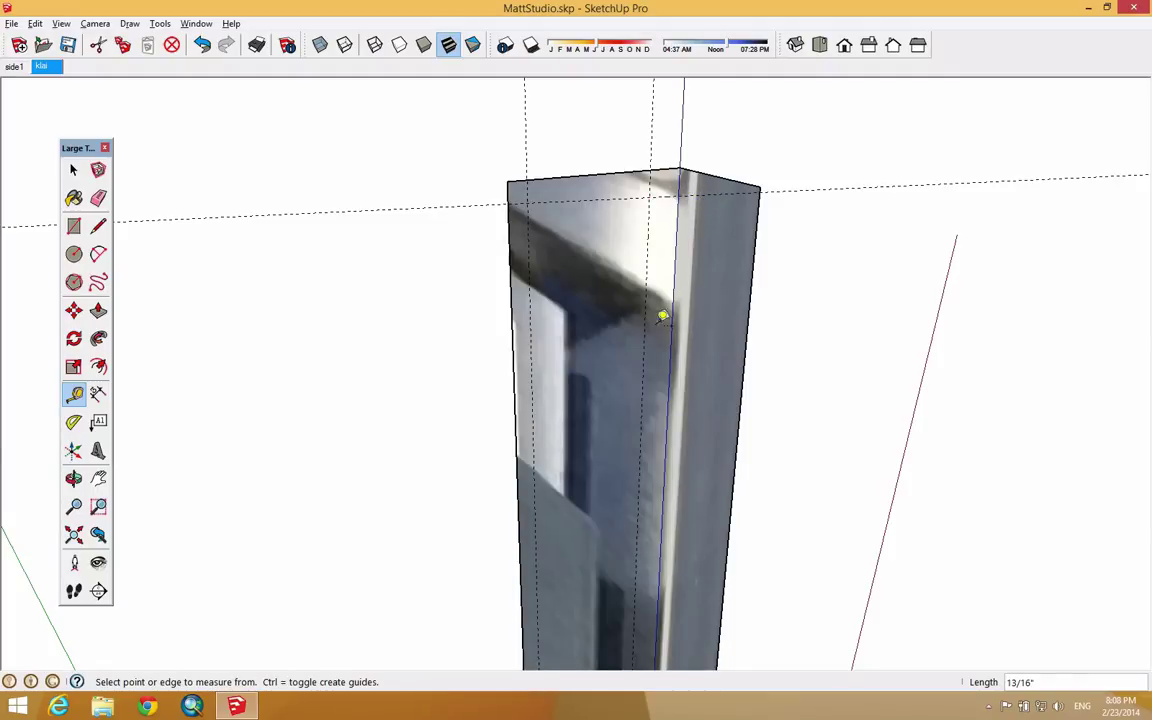
left_click(605, 199)
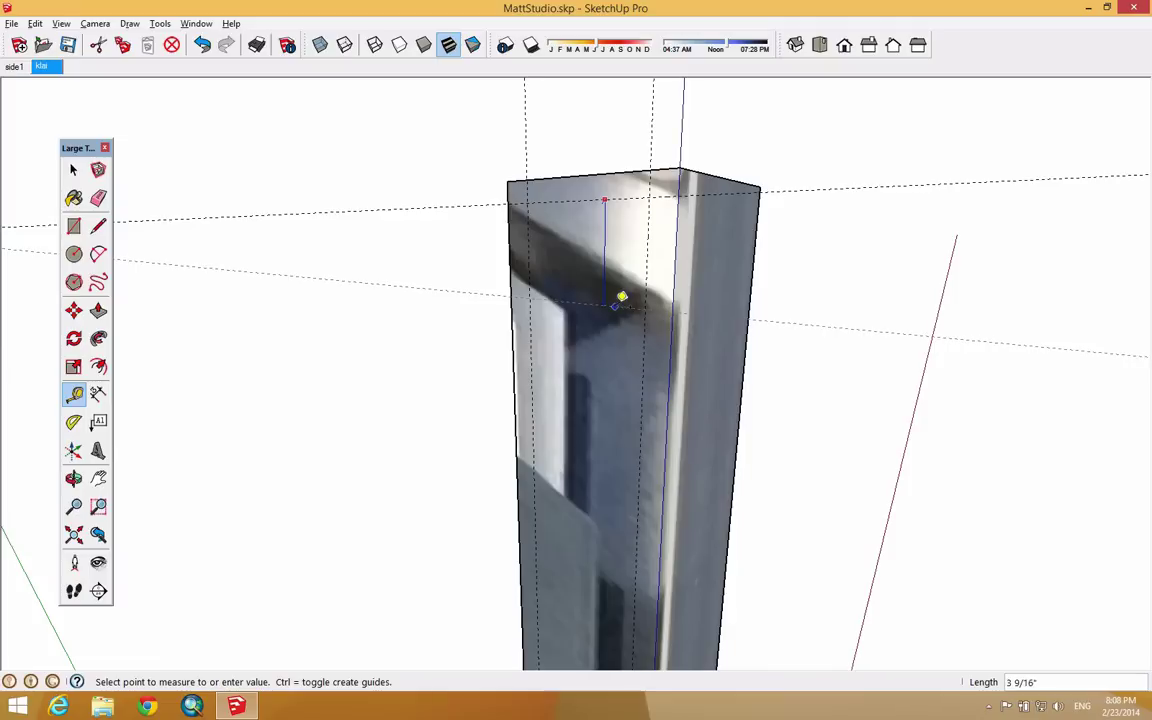
left_click(614, 303)
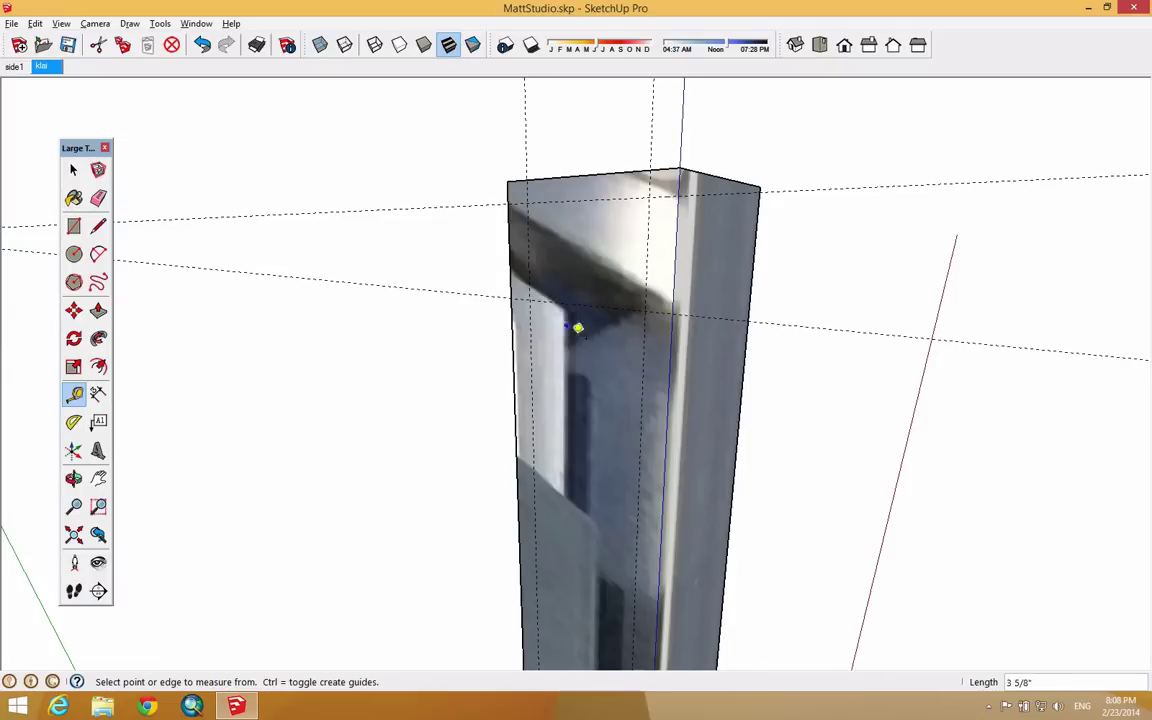
Step: Draw a 5 1/8" by 3 5/8" rectangle between the guide intersections near the pole's top
middle_click_drag(550, 292, 643, 399)
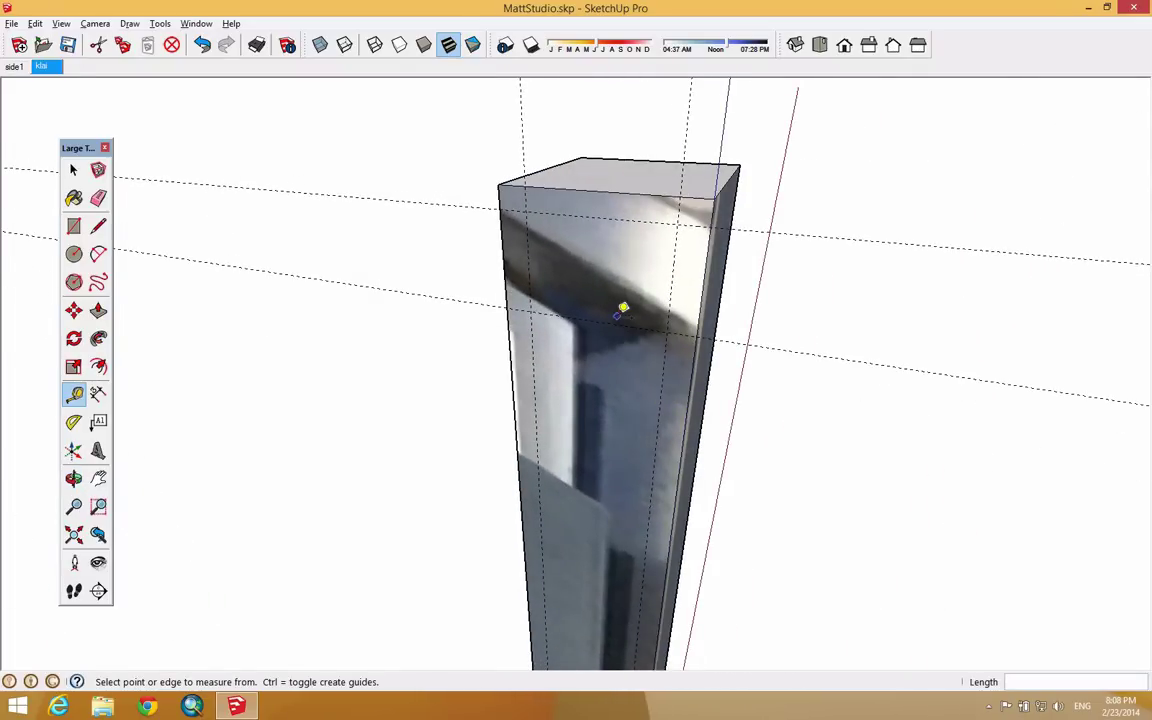
left_click(76, 227)
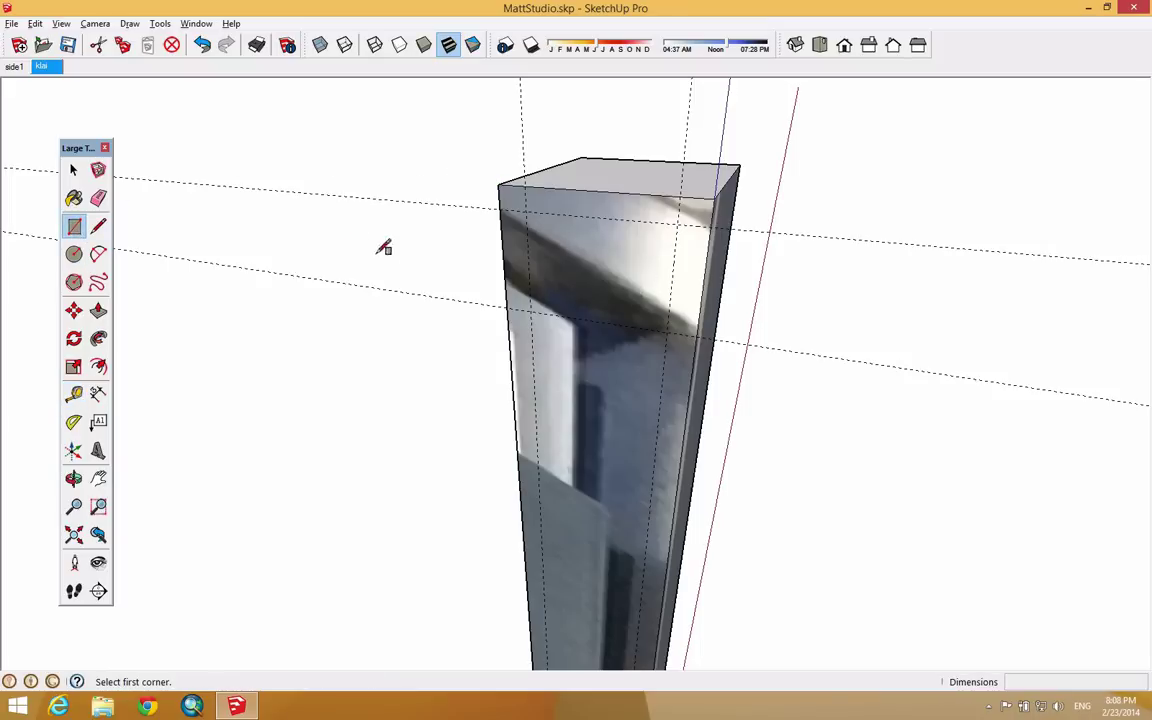
left_click(527, 211)
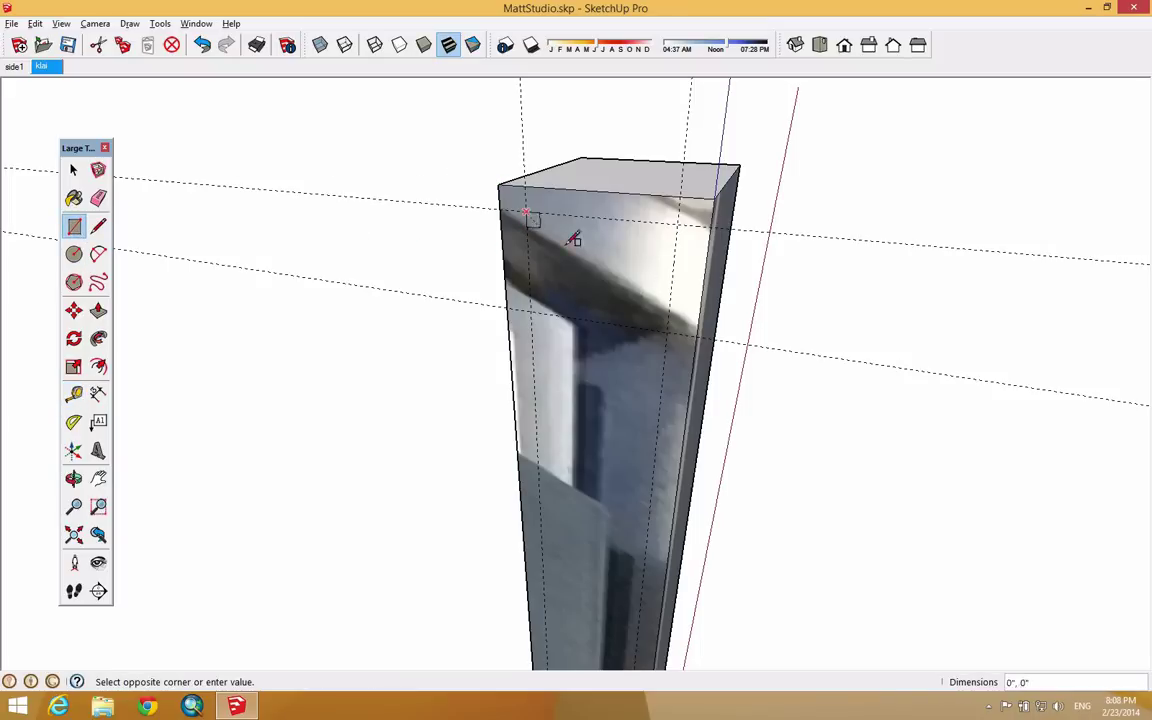
left_click(667, 331)
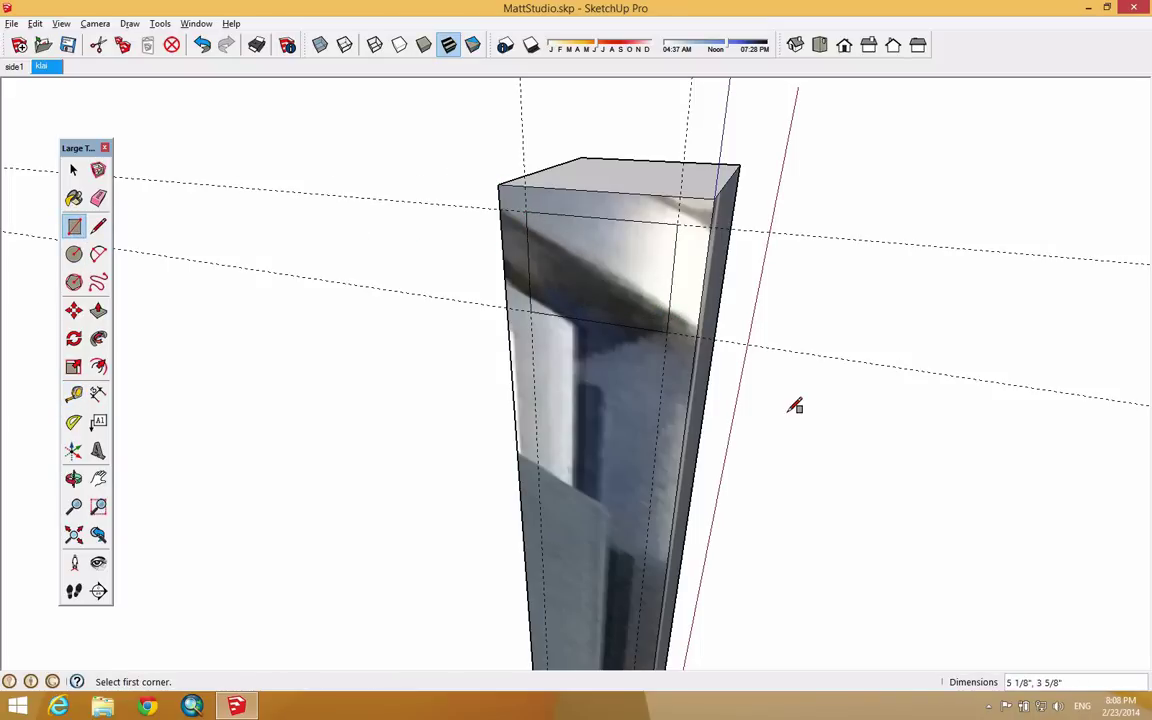
Step: Push/Pull the rectangle out 2' 5 3/8" in the klai matched photo to form the upper crossbar
left_click(73, 170)
left_click(585, 290)
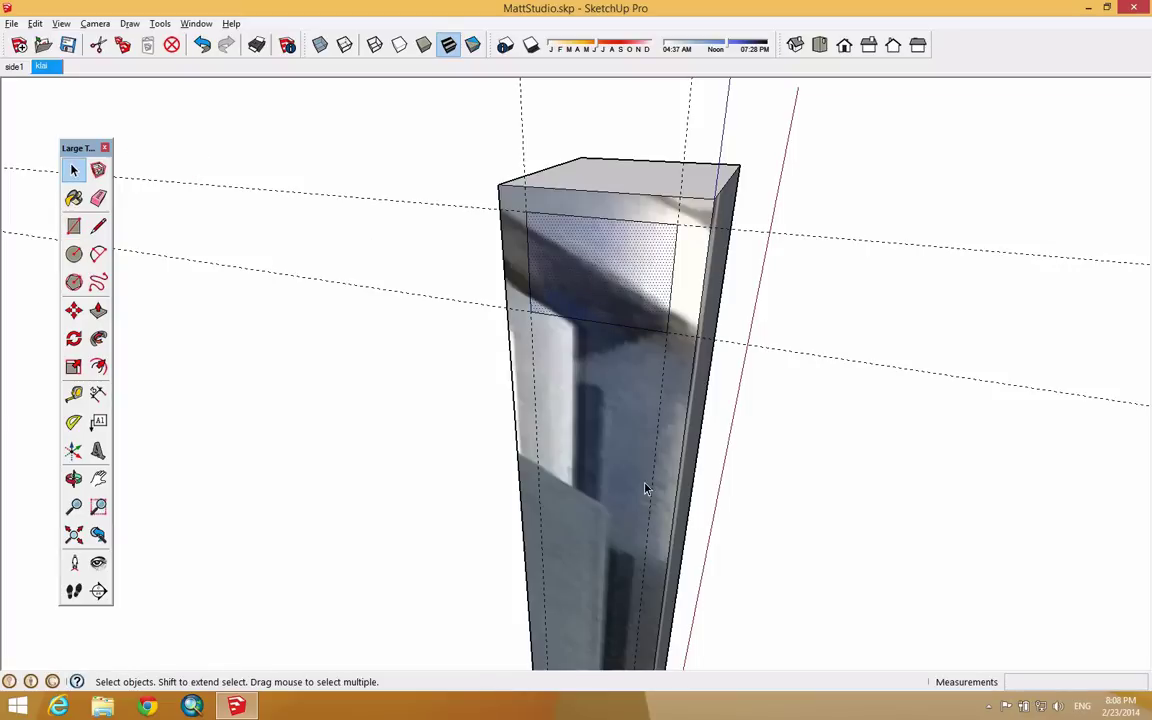
left_click(55, 66)
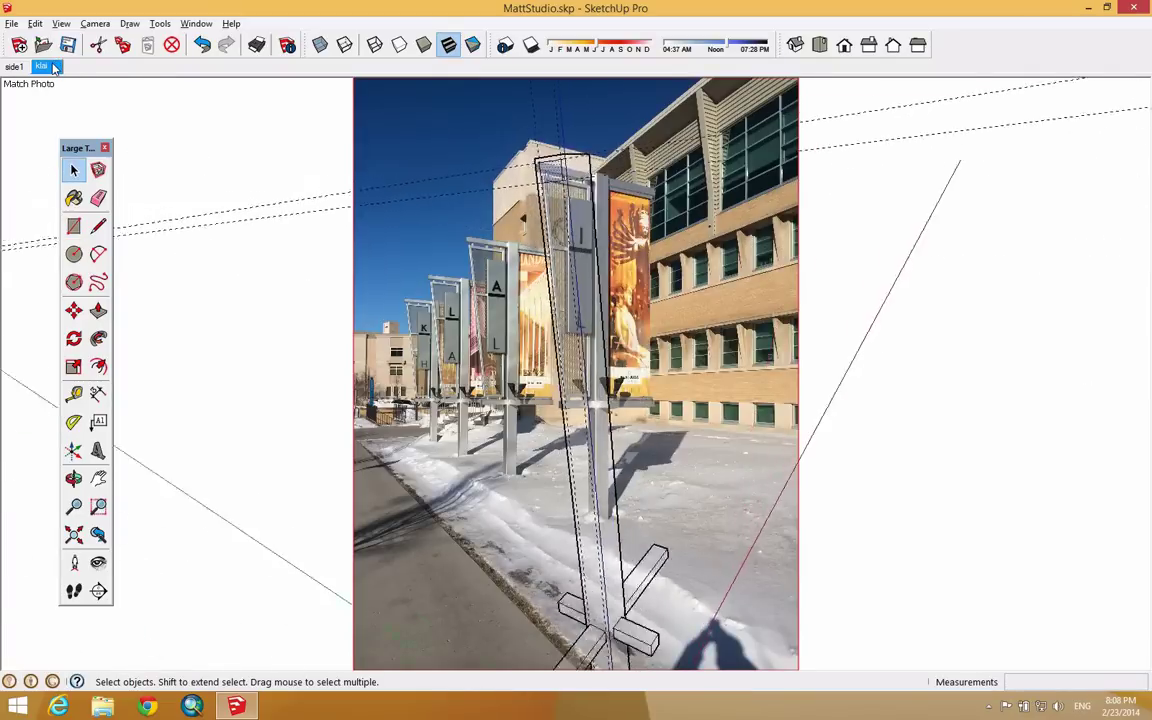
scroll(572, 179, "up", 5)
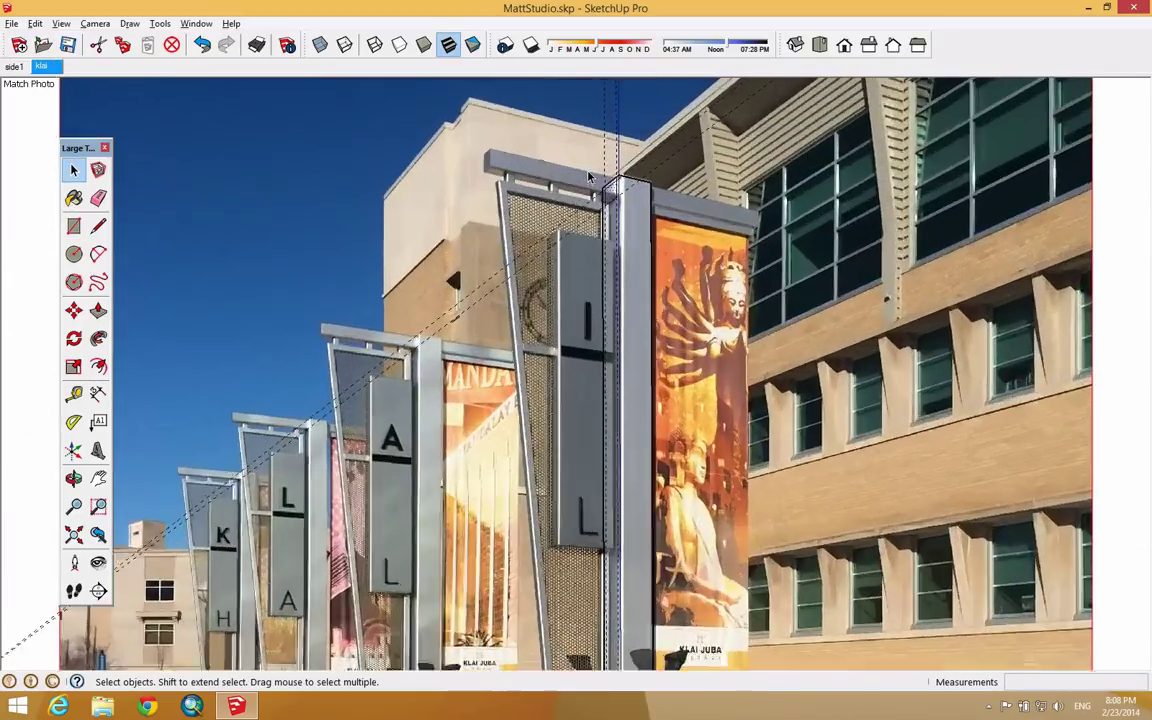
left_click(98, 310)
left_click(631, 225)
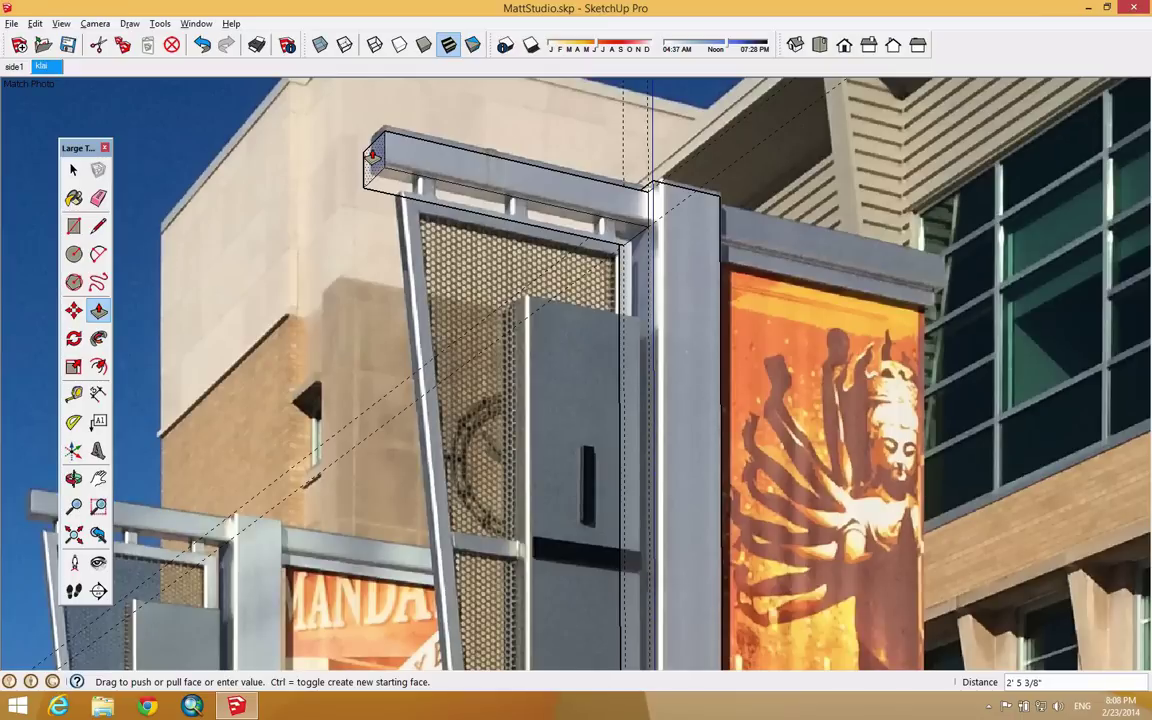
left_click(371, 155)
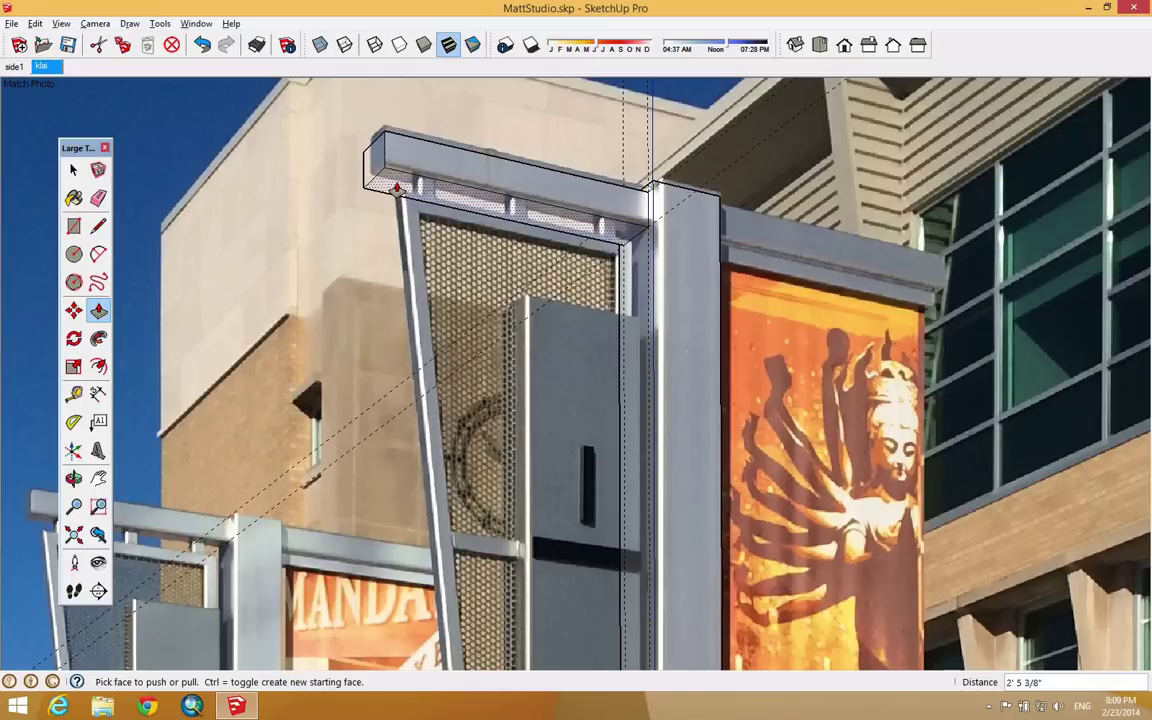
Step: Push the upper crossbar's underside in 1 1/16" and its photo-facing long side in 7/8" to fit the pictured bar
left_click(362, 176)
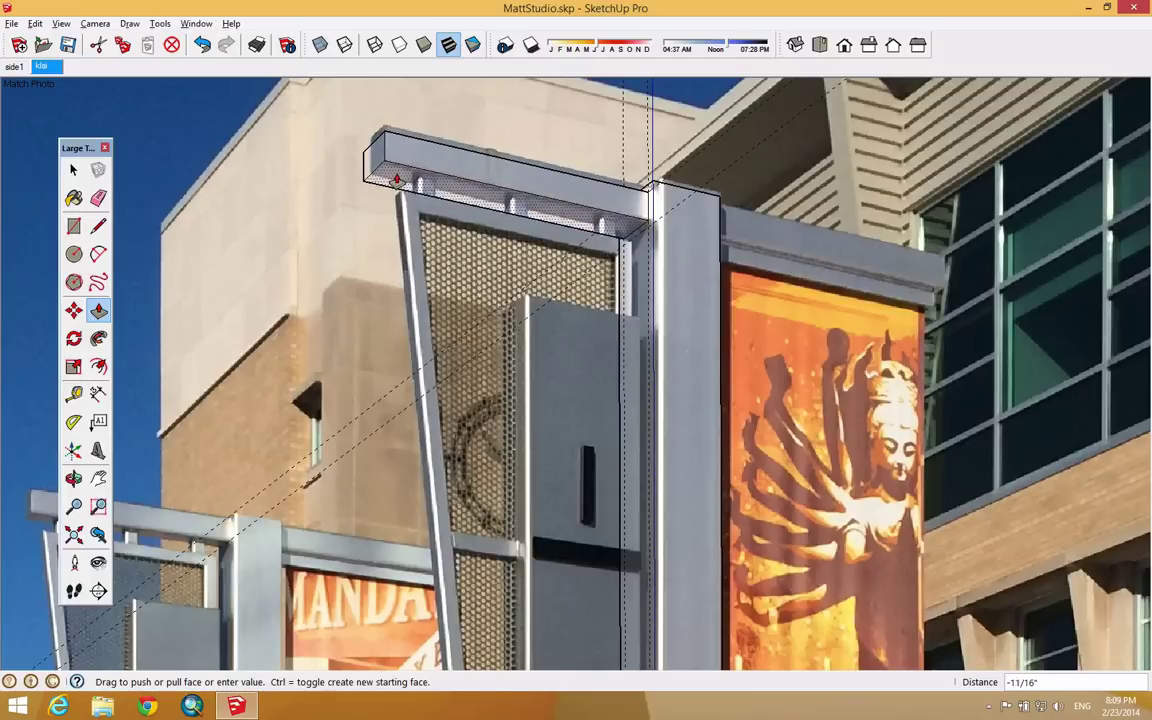
left_click(400, 172)
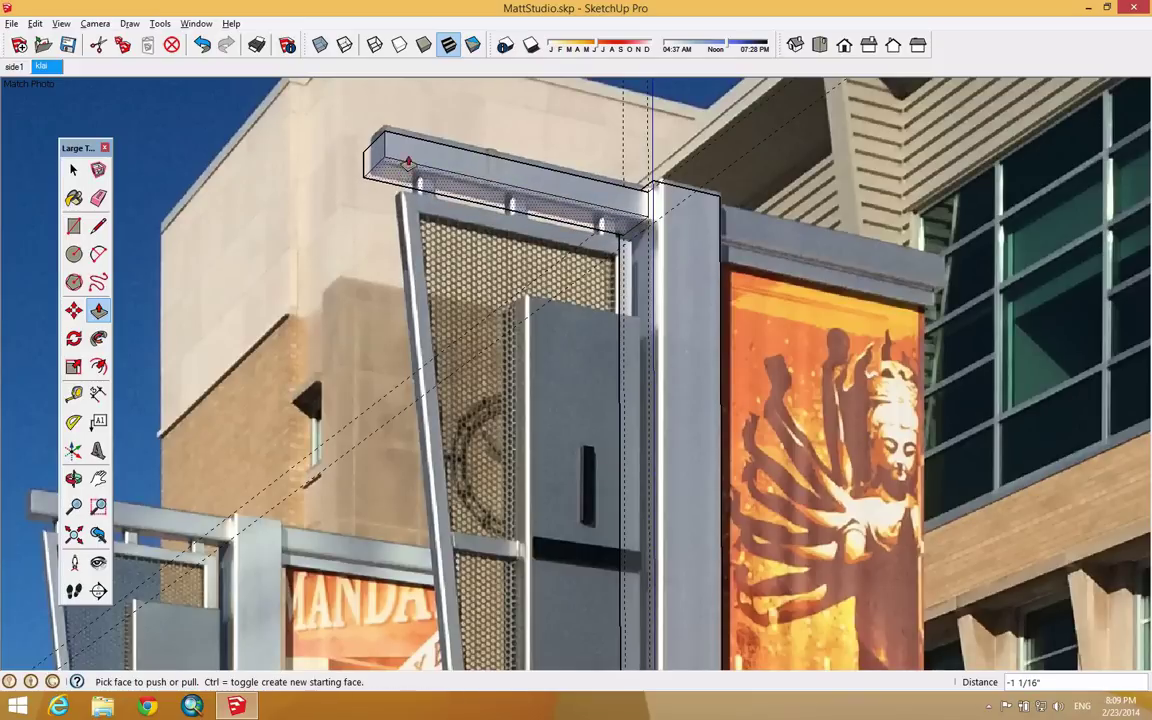
left_click(410, 155)
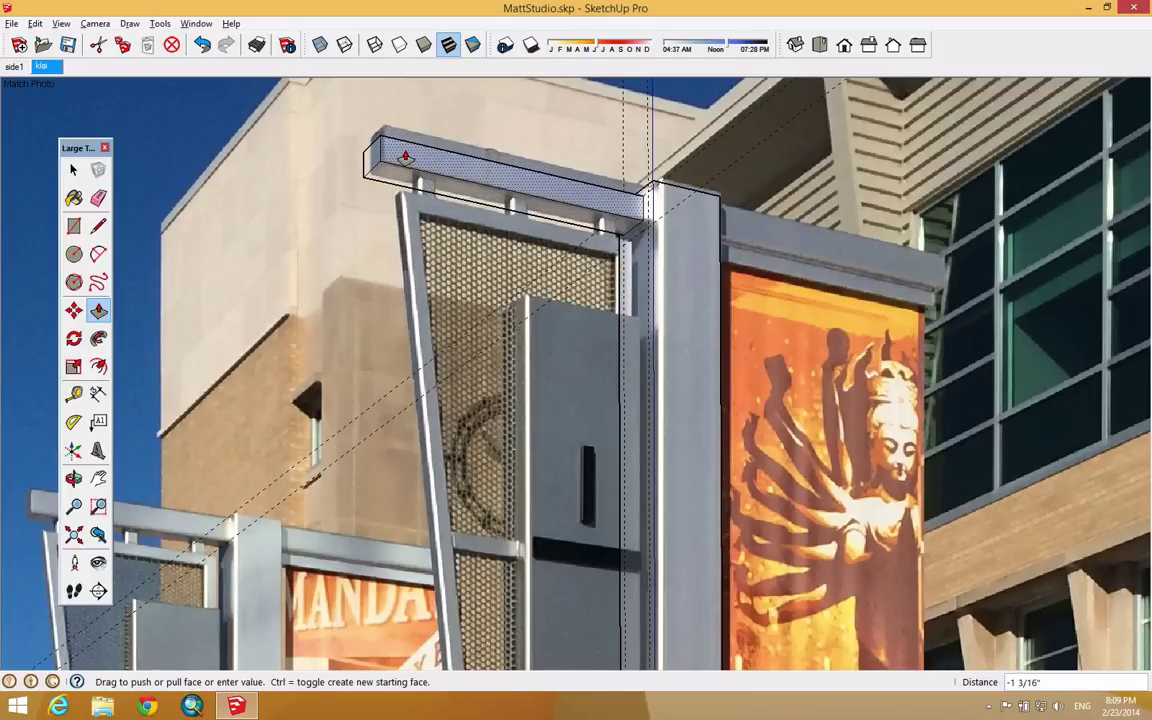
left_click(407, 157)
Step: Pull the upper crossbar's top face up 7/16" and a further 3/8", comparing it with the klai matched photo
middle_click_drag(407, 157, 958, 292)
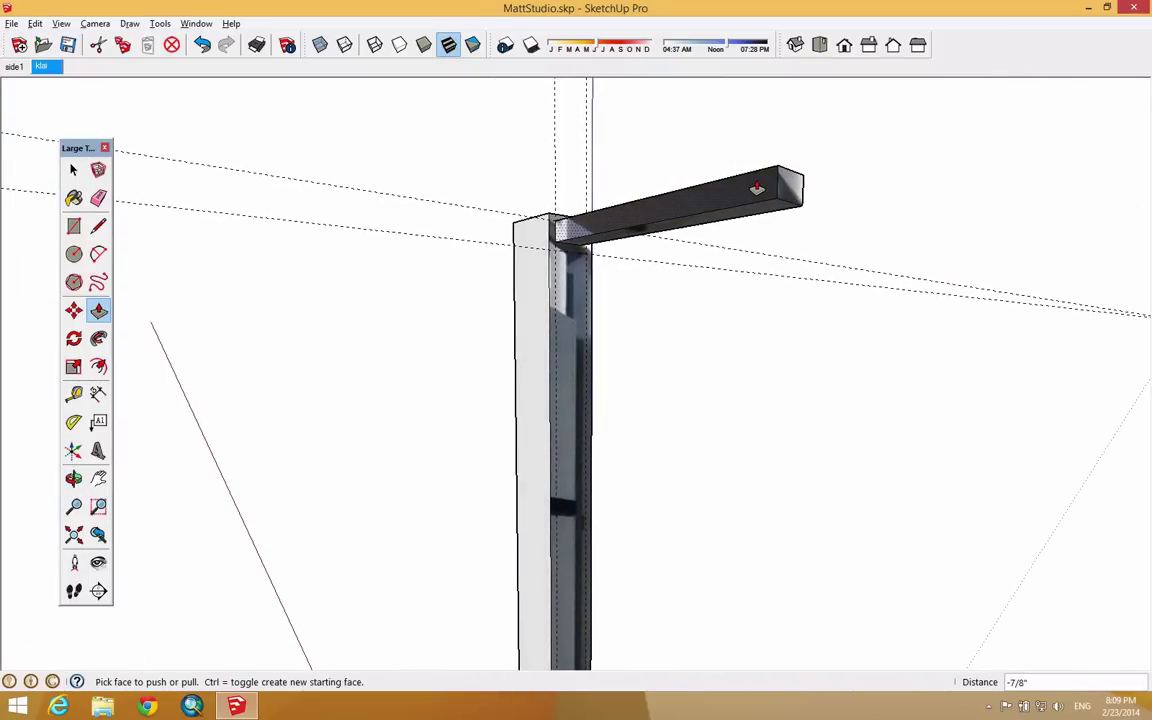
middle_click_drag(828, 242, 368, 460)
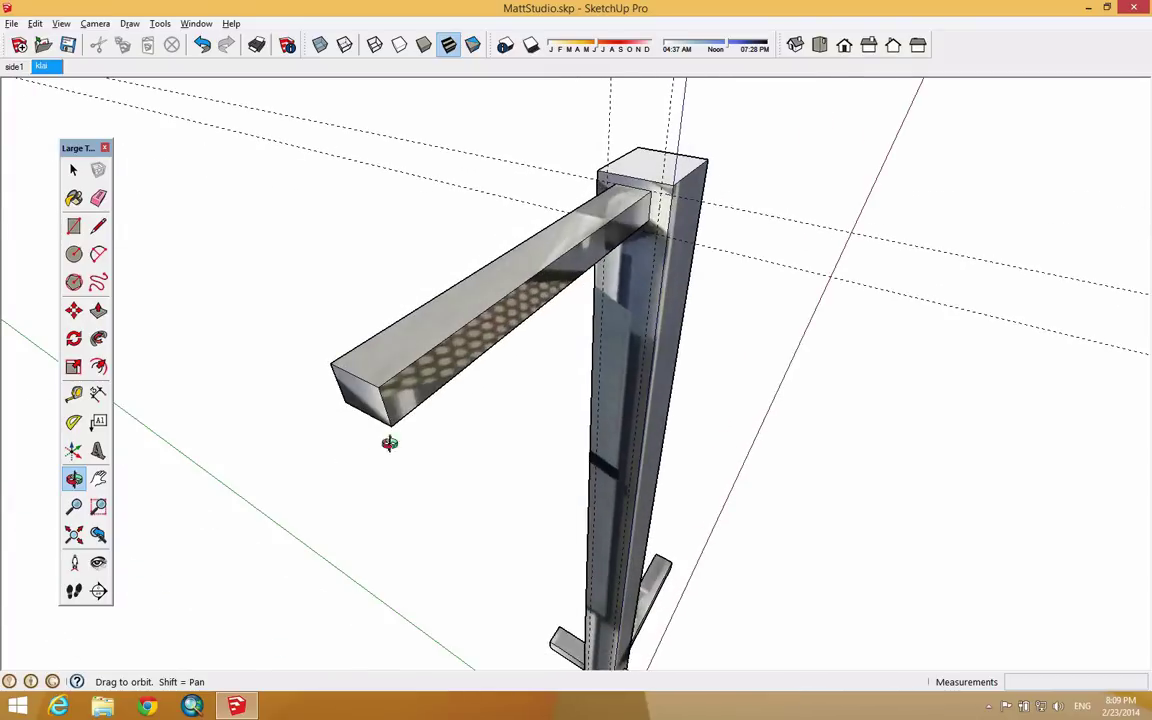
scroll(663, 149, "up", 5)
left_click_drag(558, 316, 550, 297)
left_click(41, 67)
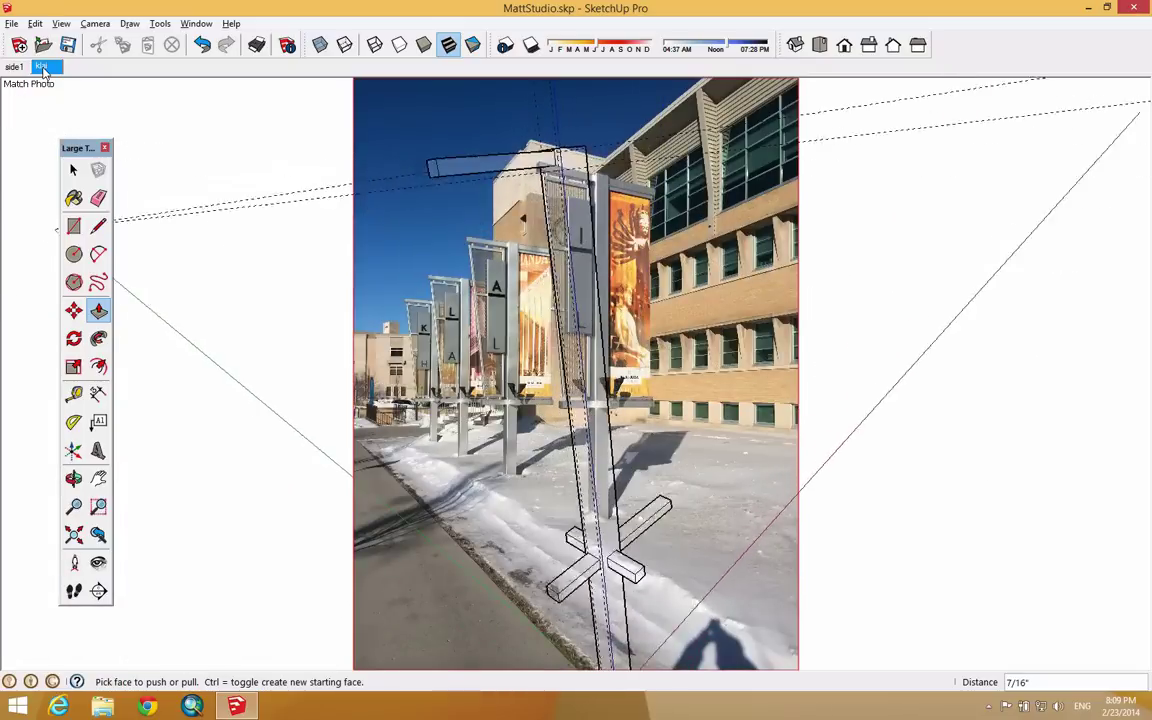
scroll(505, 177, "up", 8)
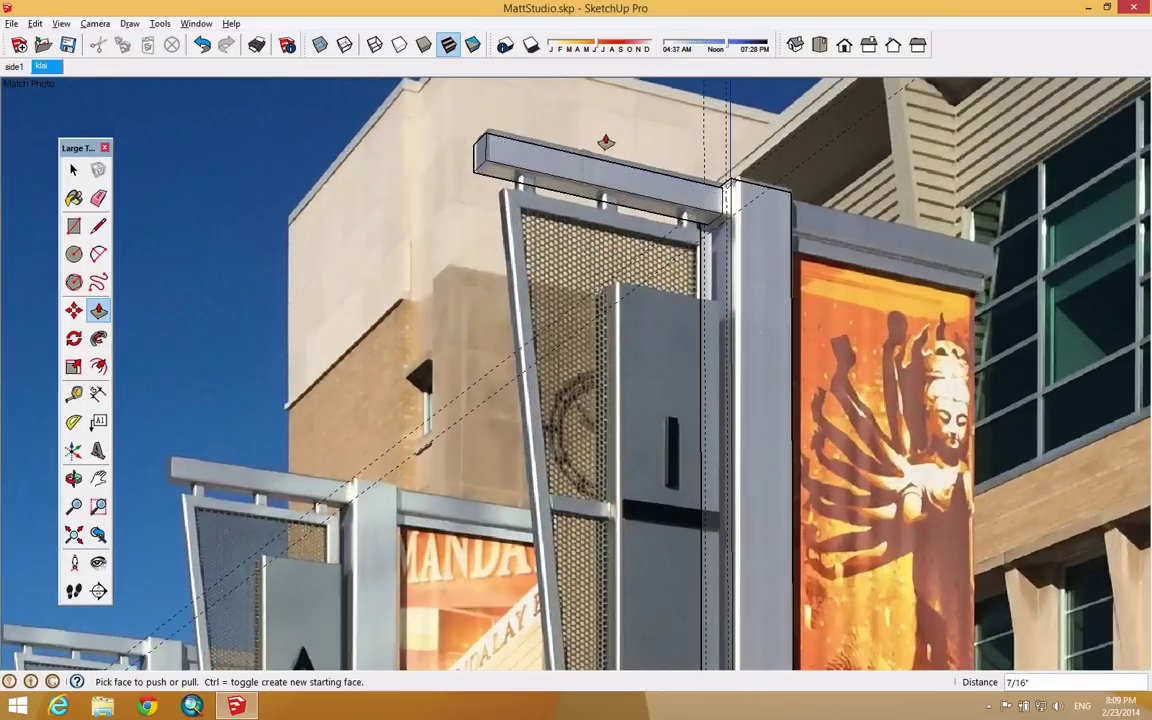
middle_click_drag(605, 142, 730, 215)
left_click(733, 213)
key("Escape")
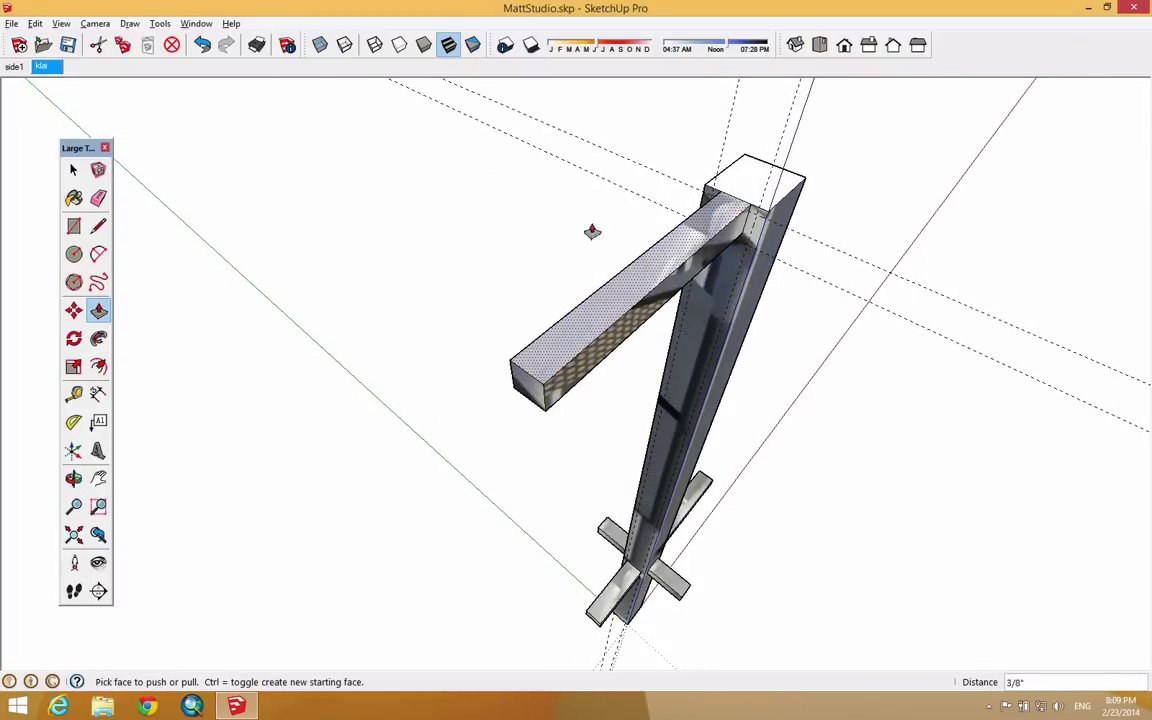
Step: Push the upper crossbar's outer end face in 3/8" in the klai matched photo to match the pictured end
left_click(45, 67)
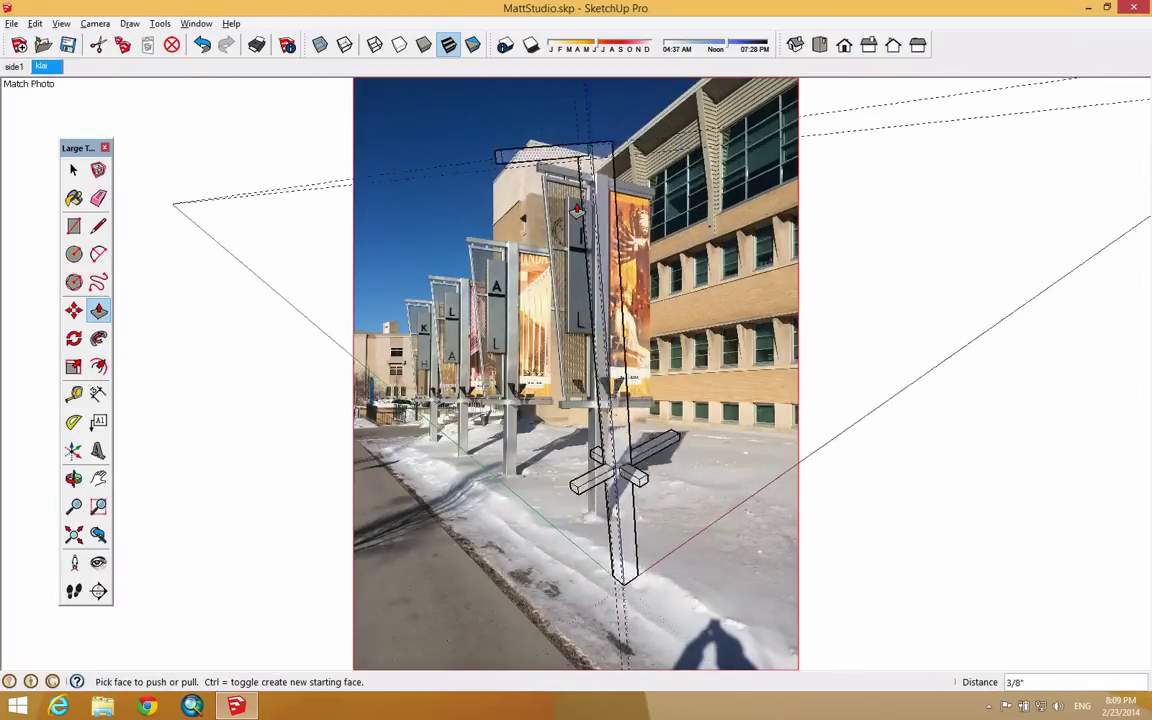
scroll(632, 195, "up", 5)
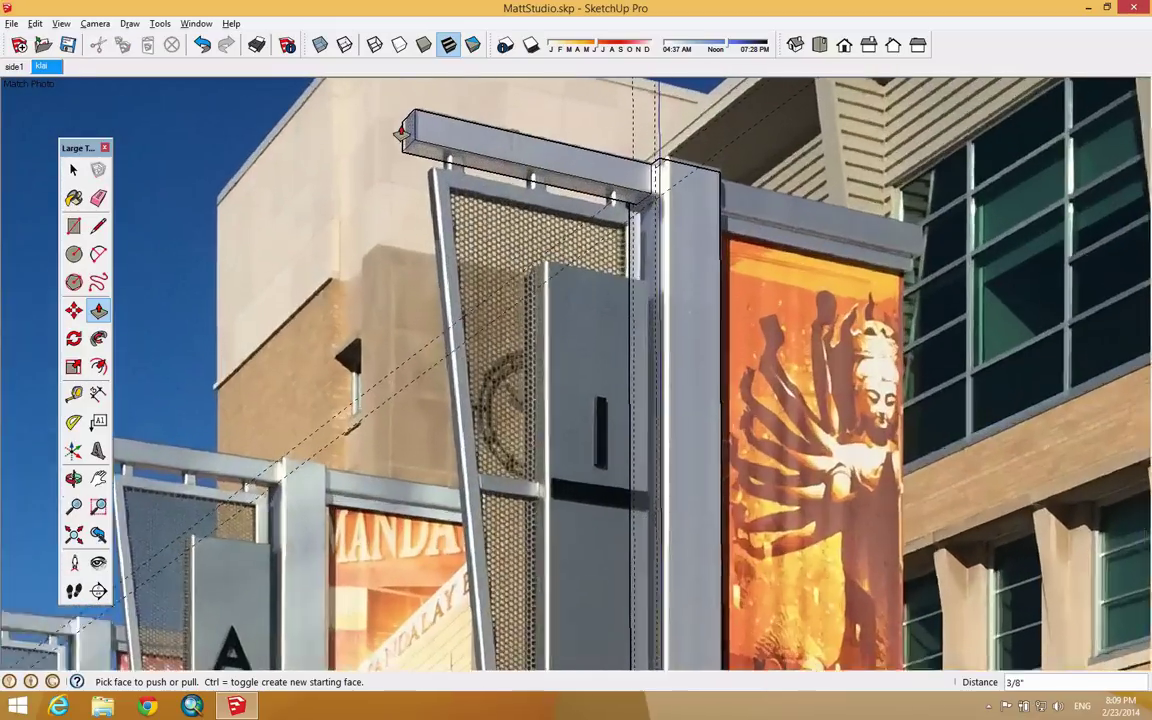
scroll(401, 131, "up", 2)
left_click(404, 133)
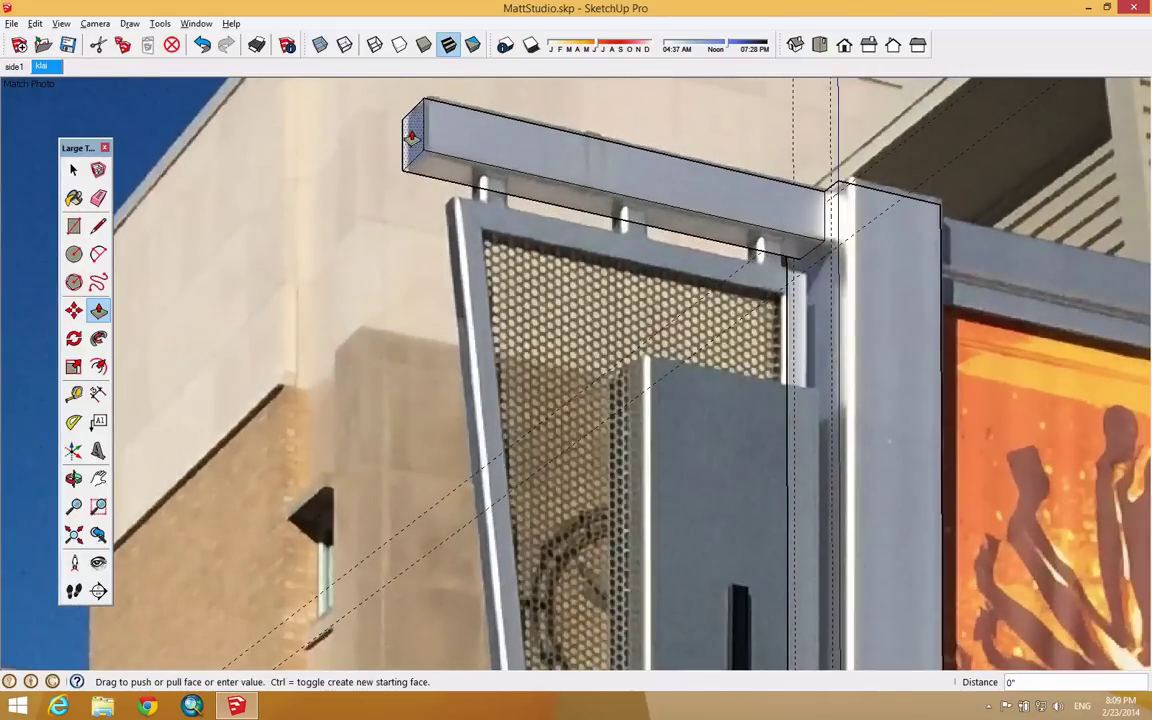
left_click(404, 133)
Step: Erase the horizontal and vertical construction guides used for the upper crossbar
middle_click_drag(537, 278, 345, 337)
left_click(55, 67)
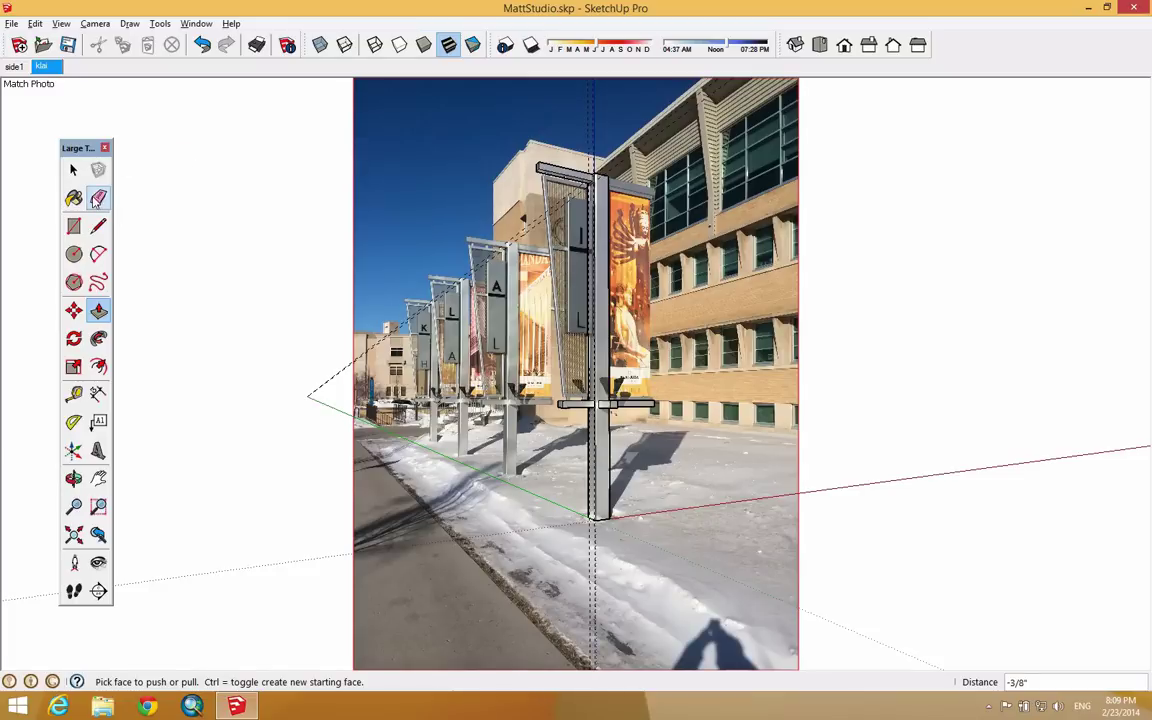
left_click(98, 198)
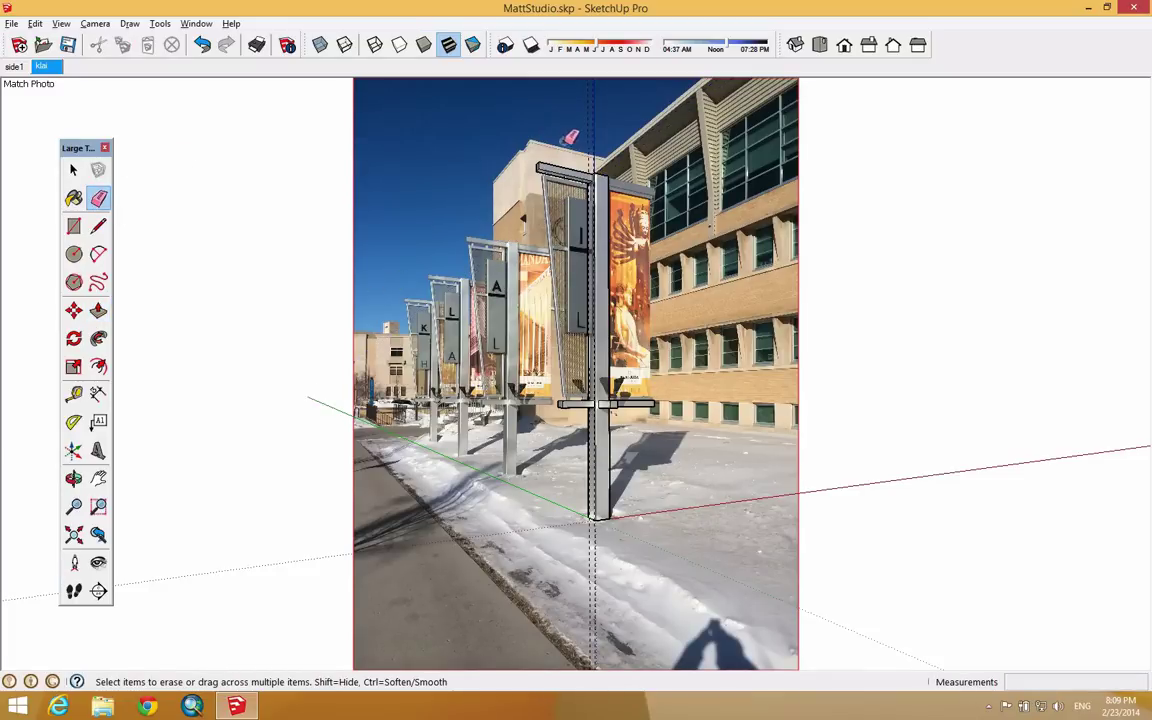
scroll(612, 184, "up", 2)
scroll(612, 184, "up", 3)
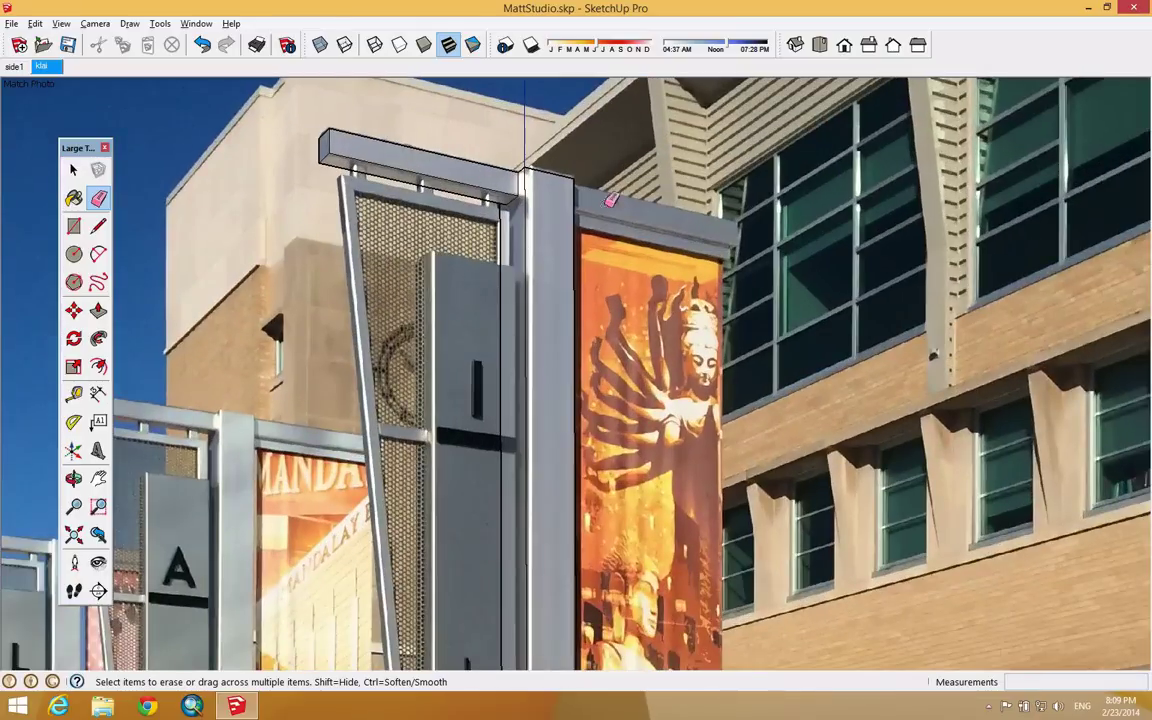
Step: Copy the upper crossbar 3' 1" along the red axis so the copy sits against the opposite side of the pole
middle_click(493, 308)
middle_click_drag(662, 255, 340, 355)
left_click(98, 478)
left_click_drag(250, 400, 402, 287)
left_click(73, 170)
left_click_drag(383, 236, 316, 324)
middle_click_drag(316, 324, 430, 390)
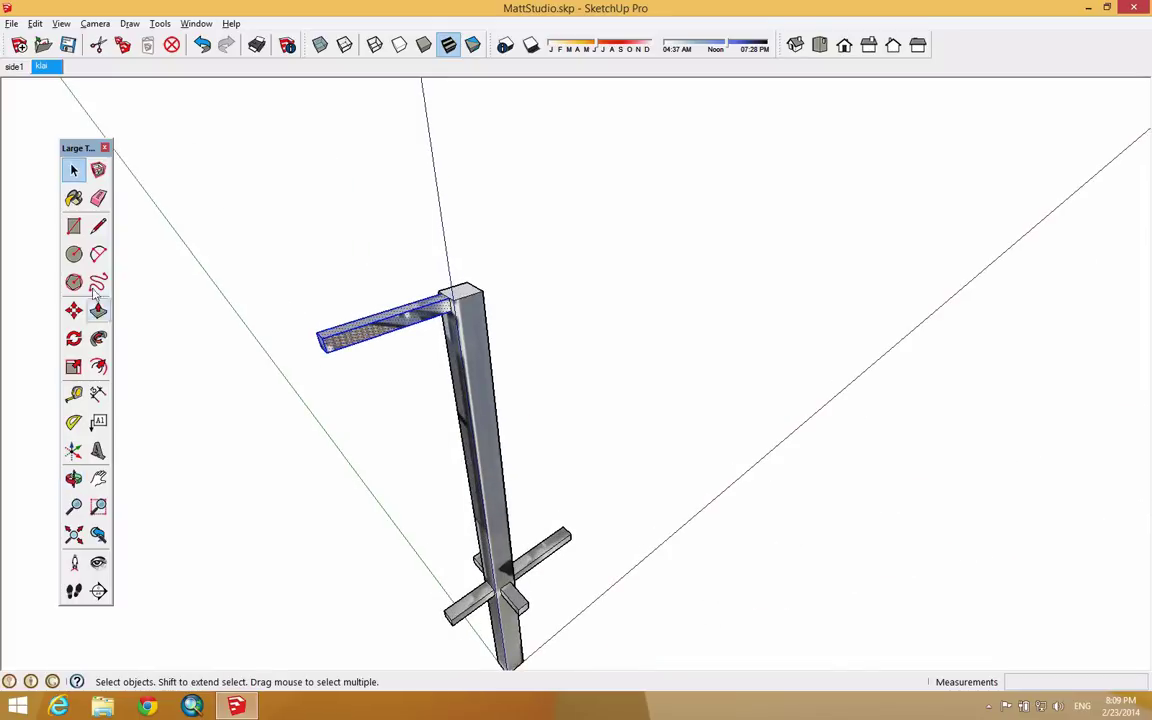
left_click(74, 310)
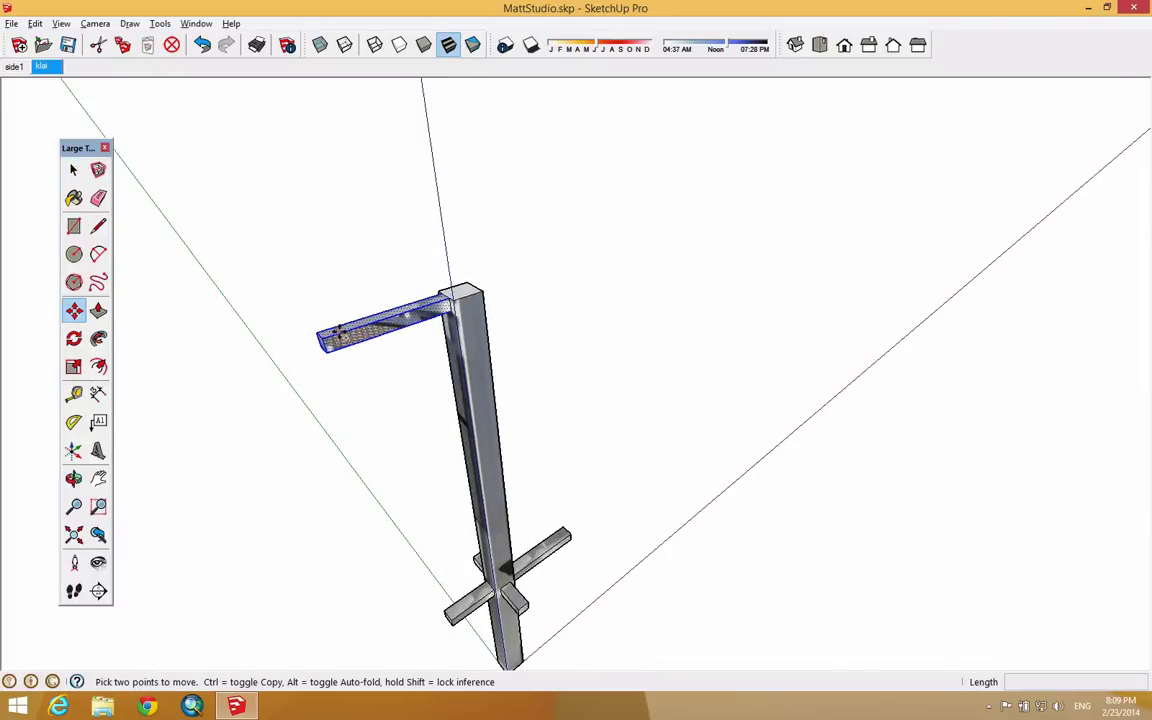
key("ctrl")
left_click(320, 338)
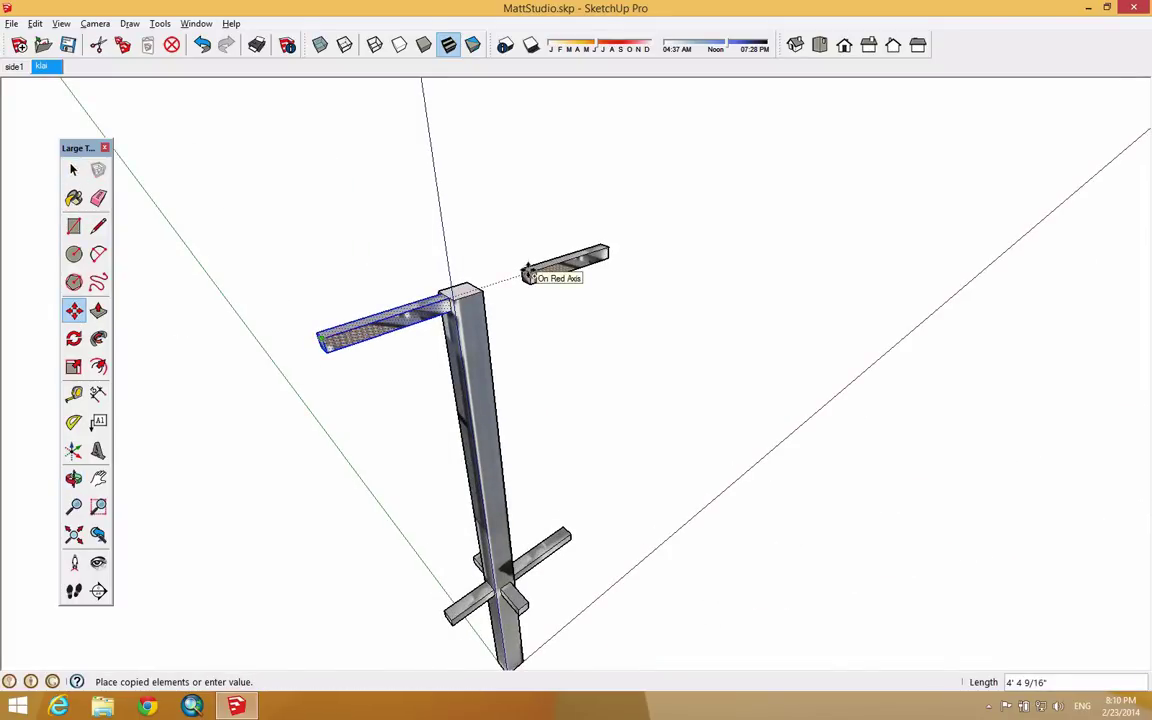
left_click(484, 293)
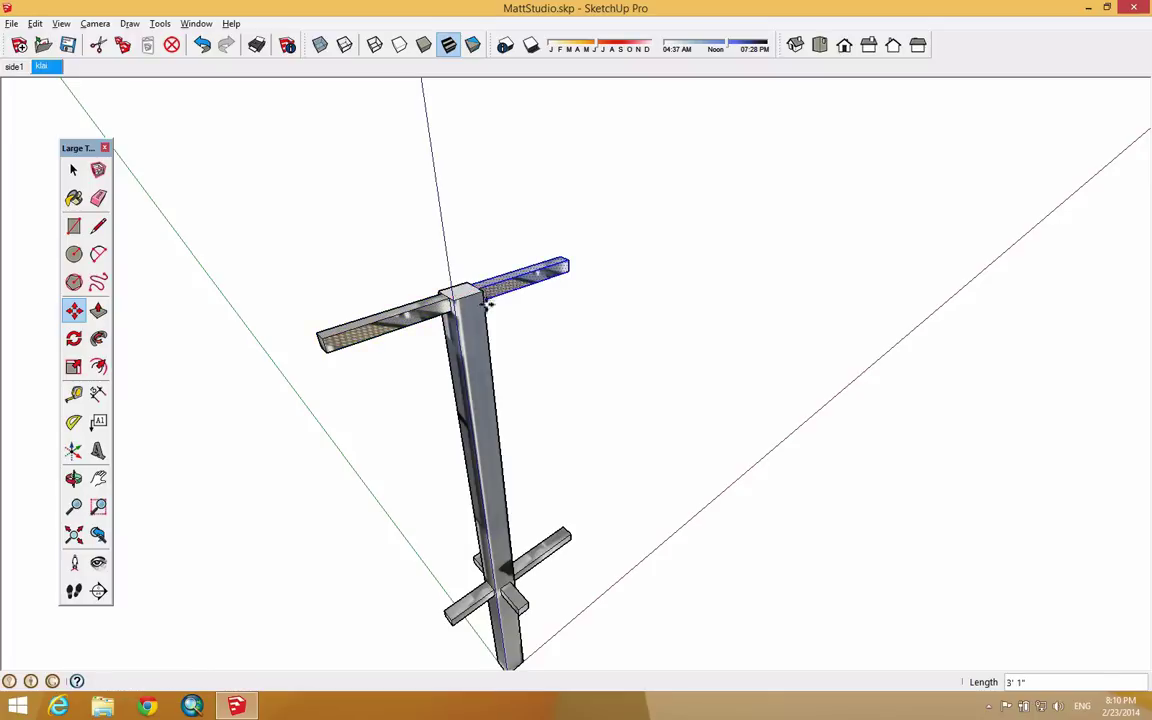
Step: Display back edges over the copied upper crossbar in the klai matched photo
left_click(38, 68)
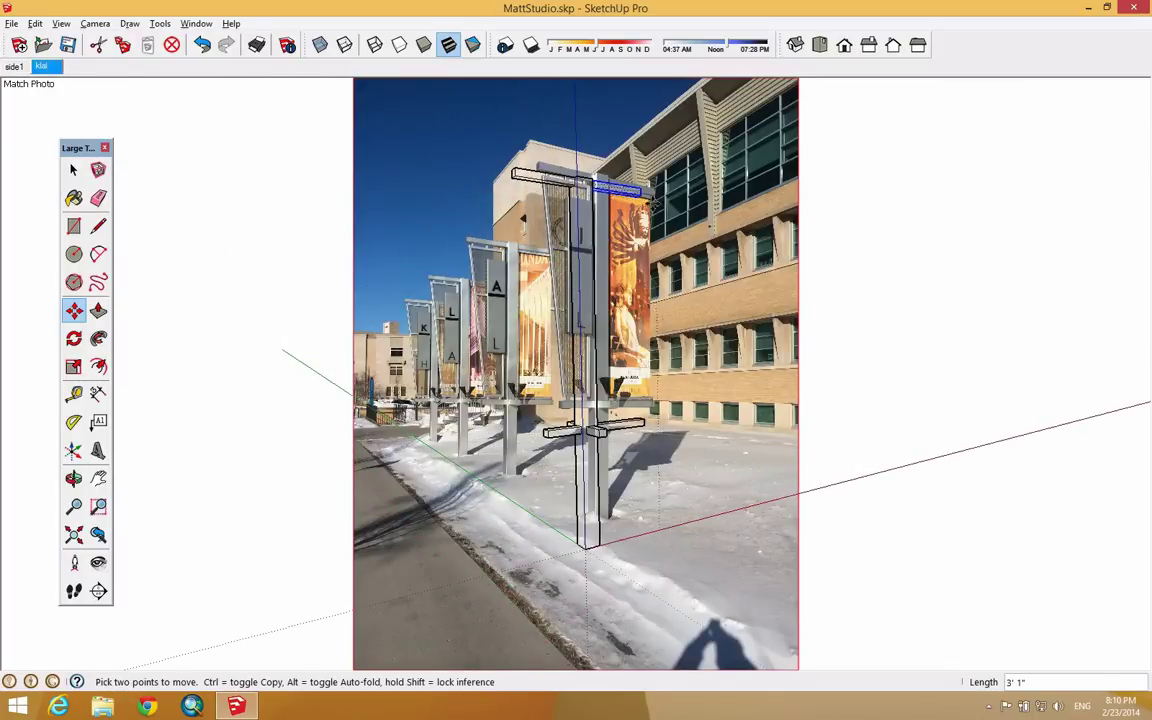
scroll(633, 203, "up", 10)
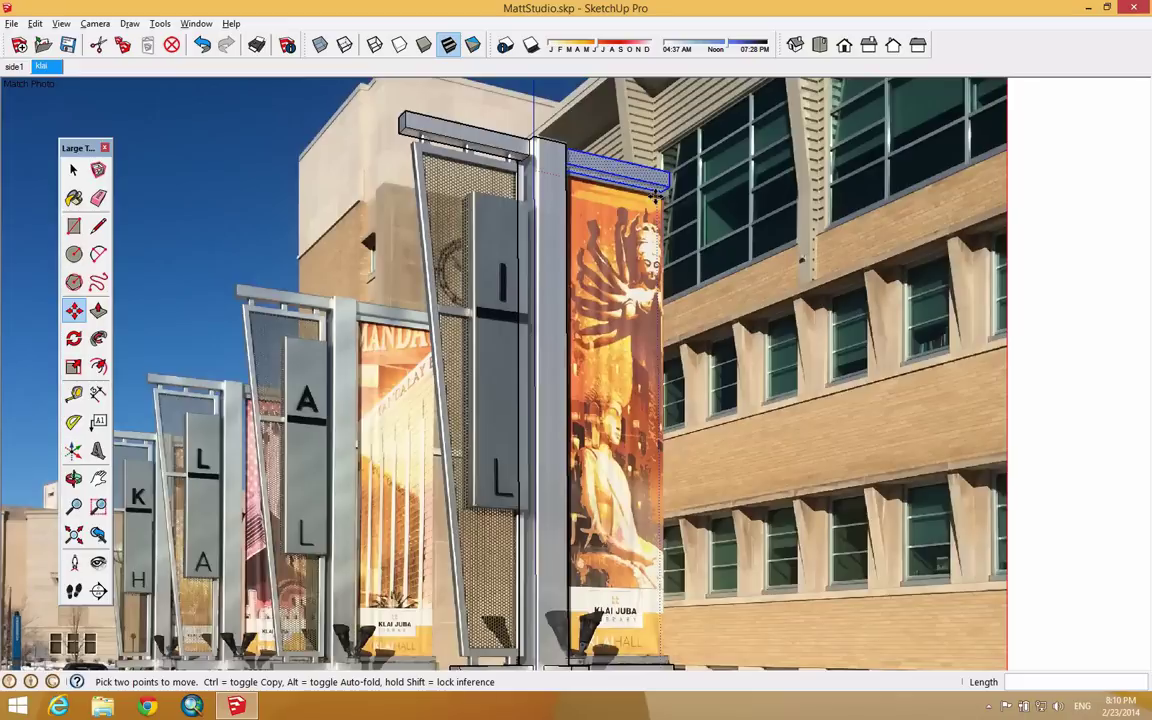
key("space")
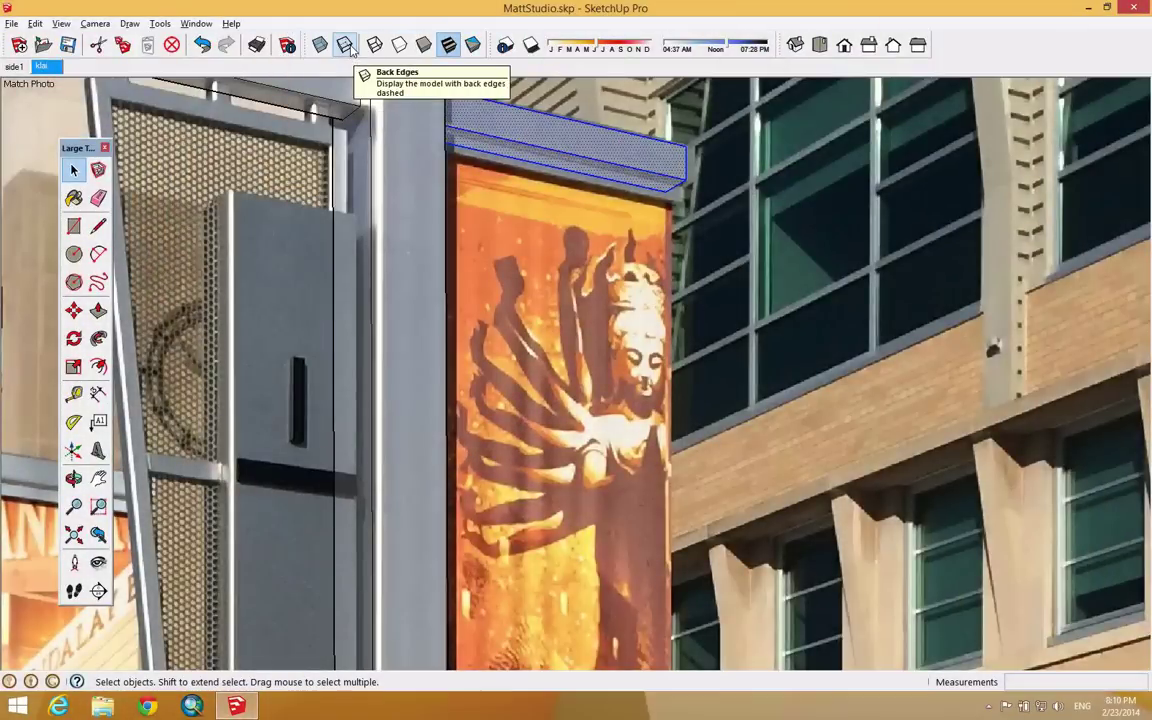
left_click(345, 46)
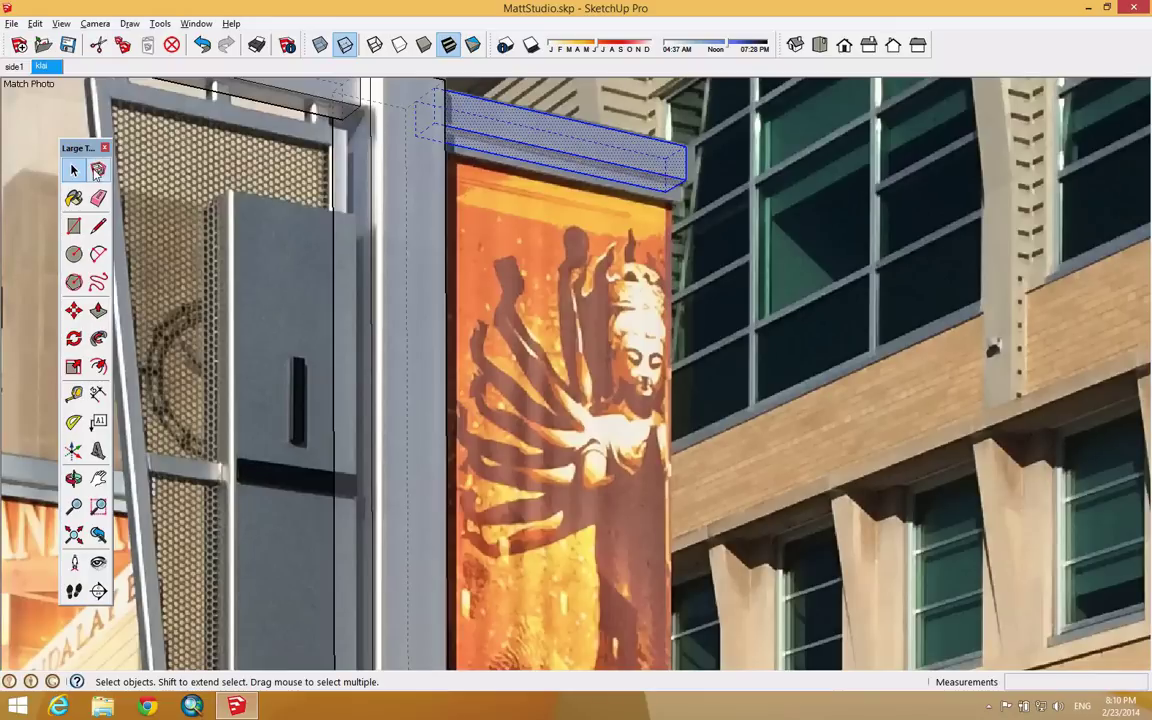
key("g")
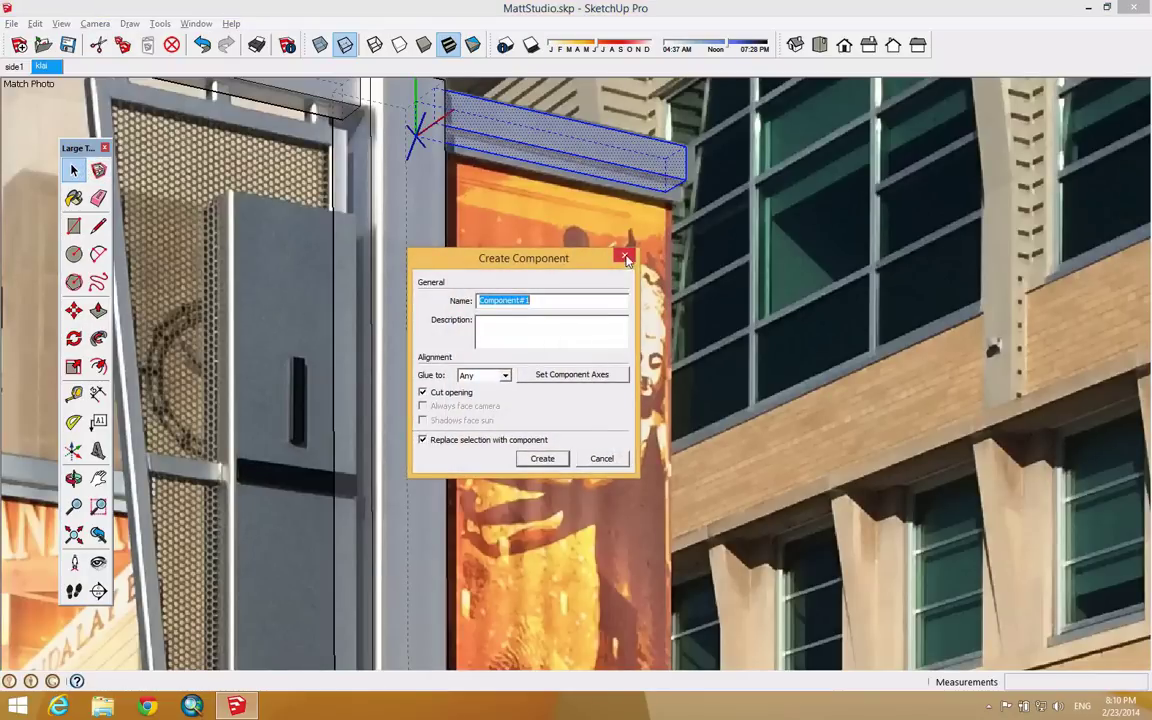
left_click(624, 258)
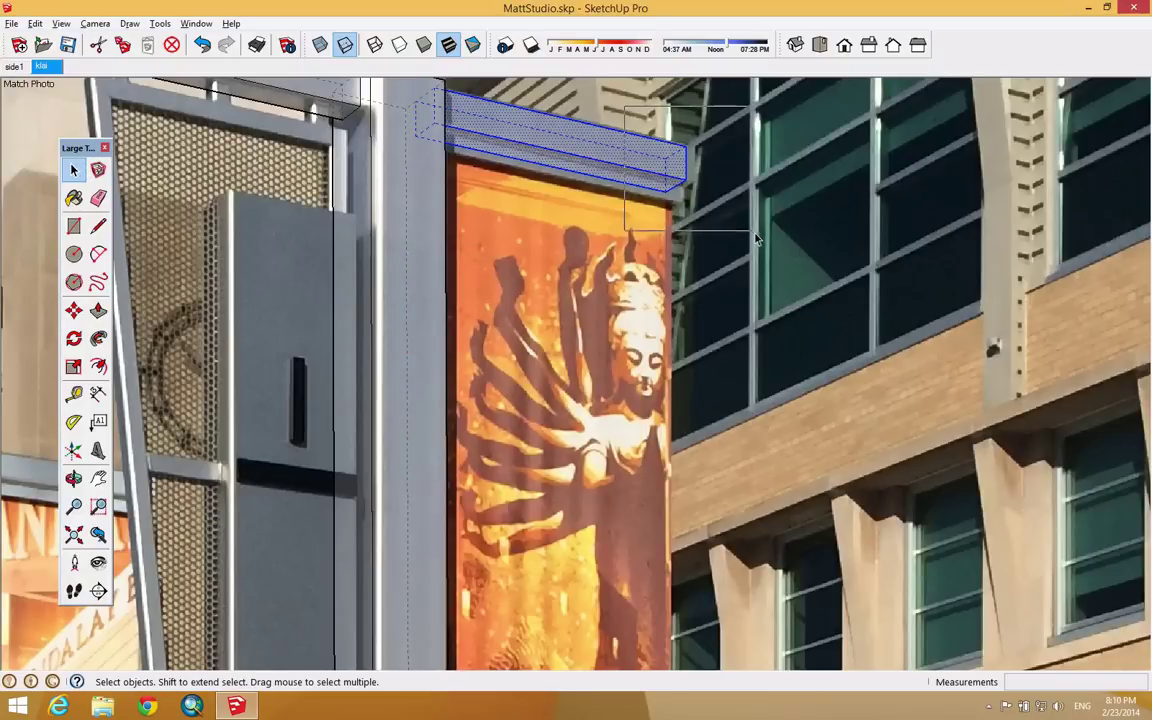
Step: Move the copied upper crossbar's outer end face out 3/4" and compare it with the klai matched photo
left_click(679, 206)
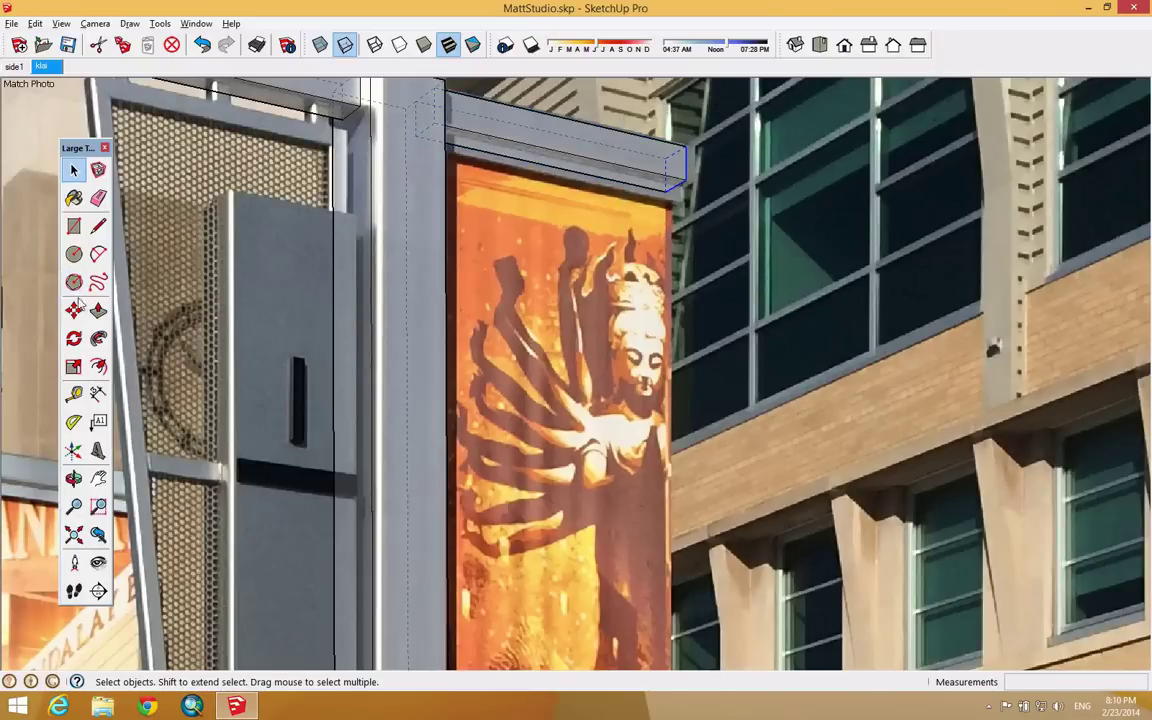
left_click(74, 310)
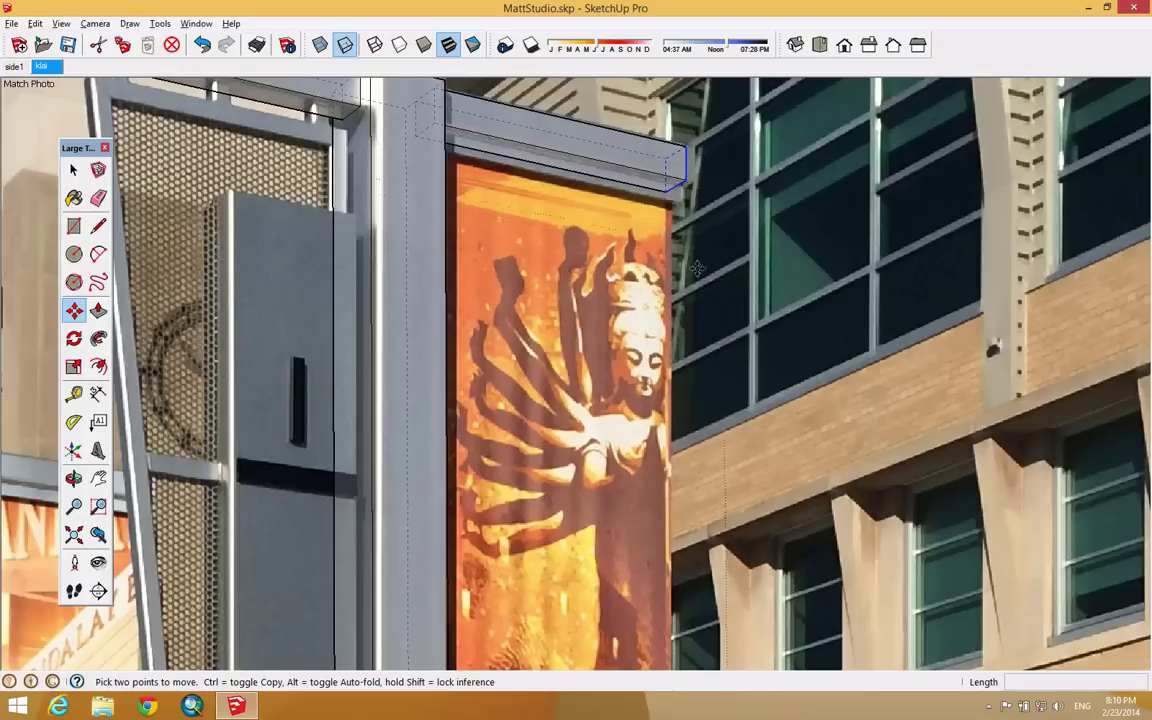
left_click(747, 221)
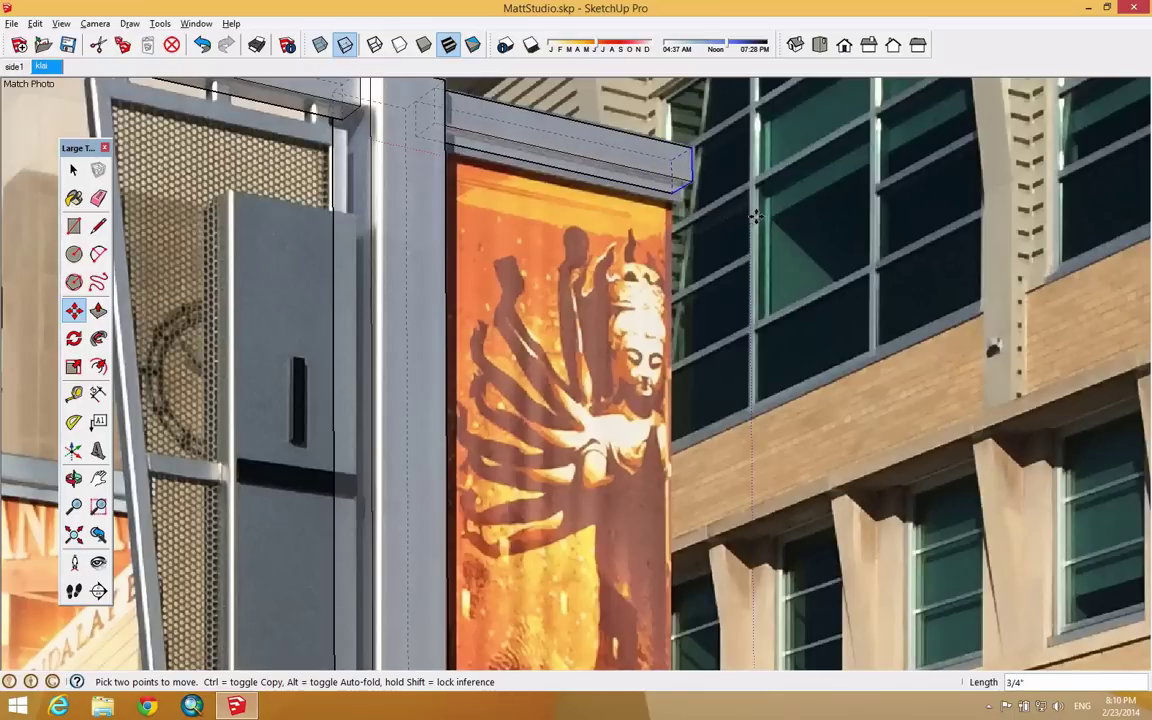
middle_click_drag(697, 168, 715, 340)
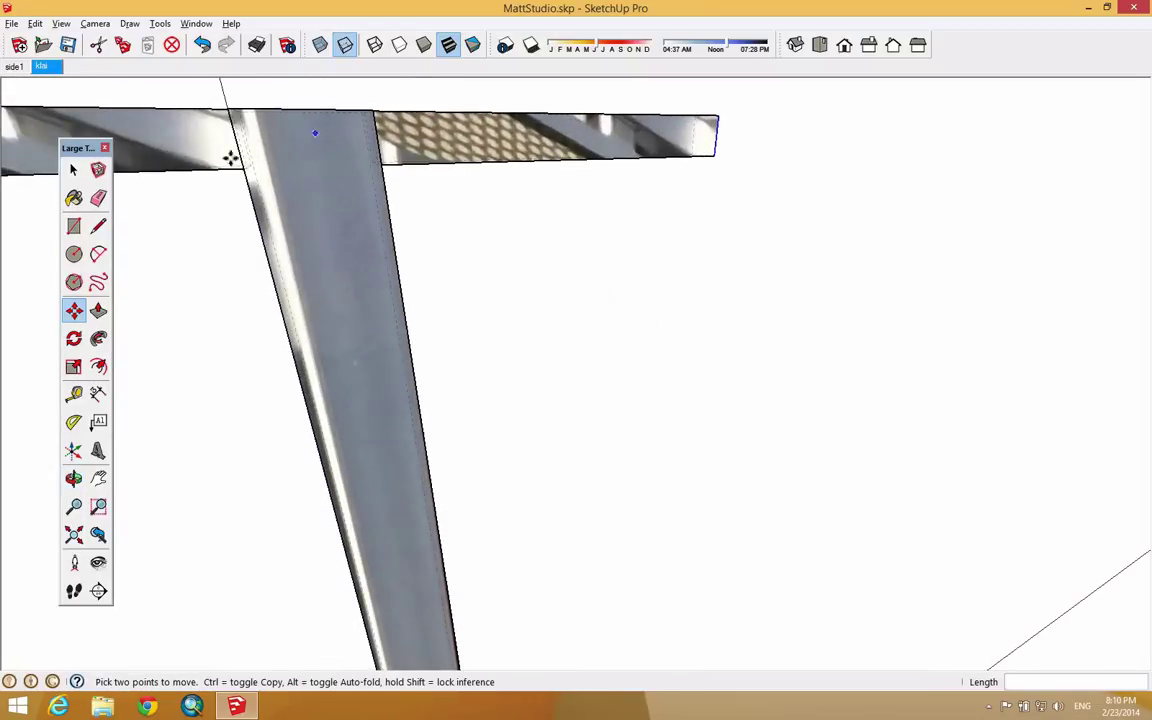
left_click(44, 67)
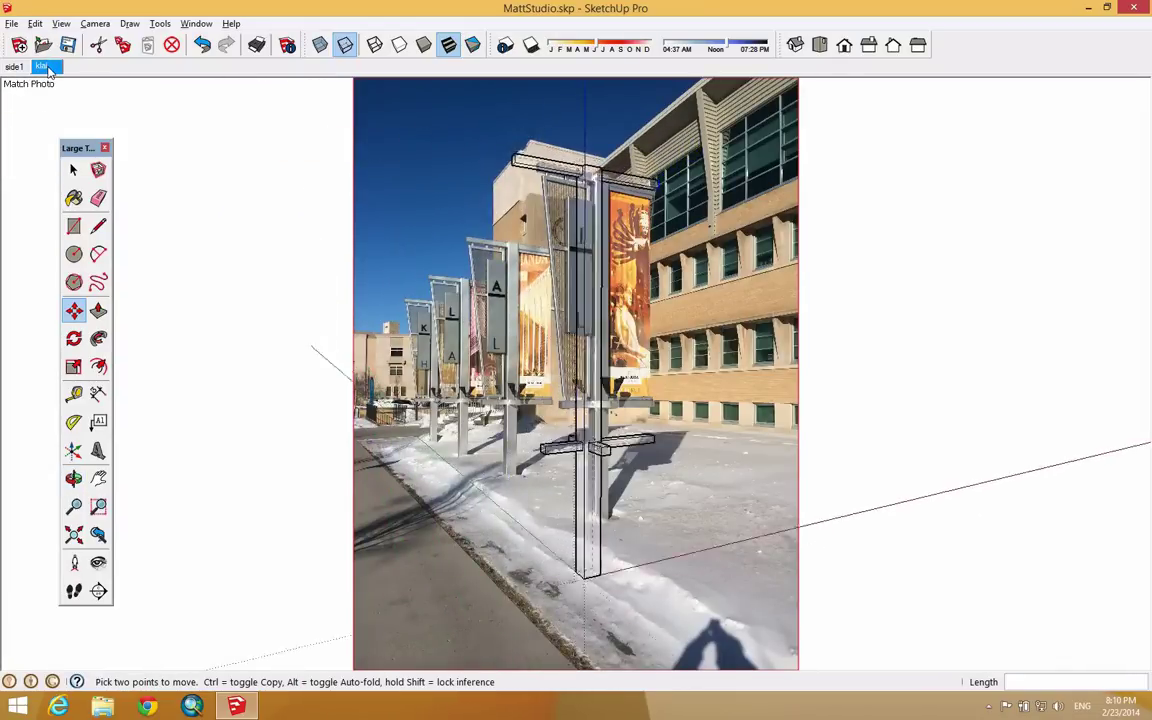
scroll(581, 236, "up", 3)
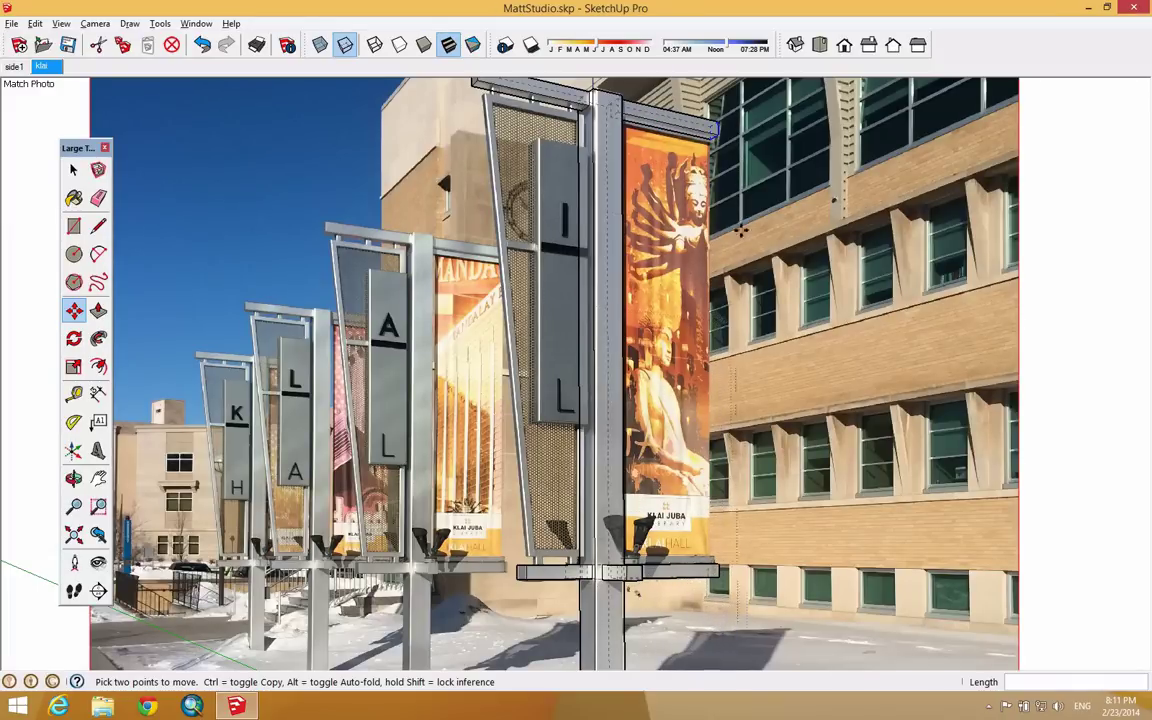
scroll(716, 130, "up", 6)
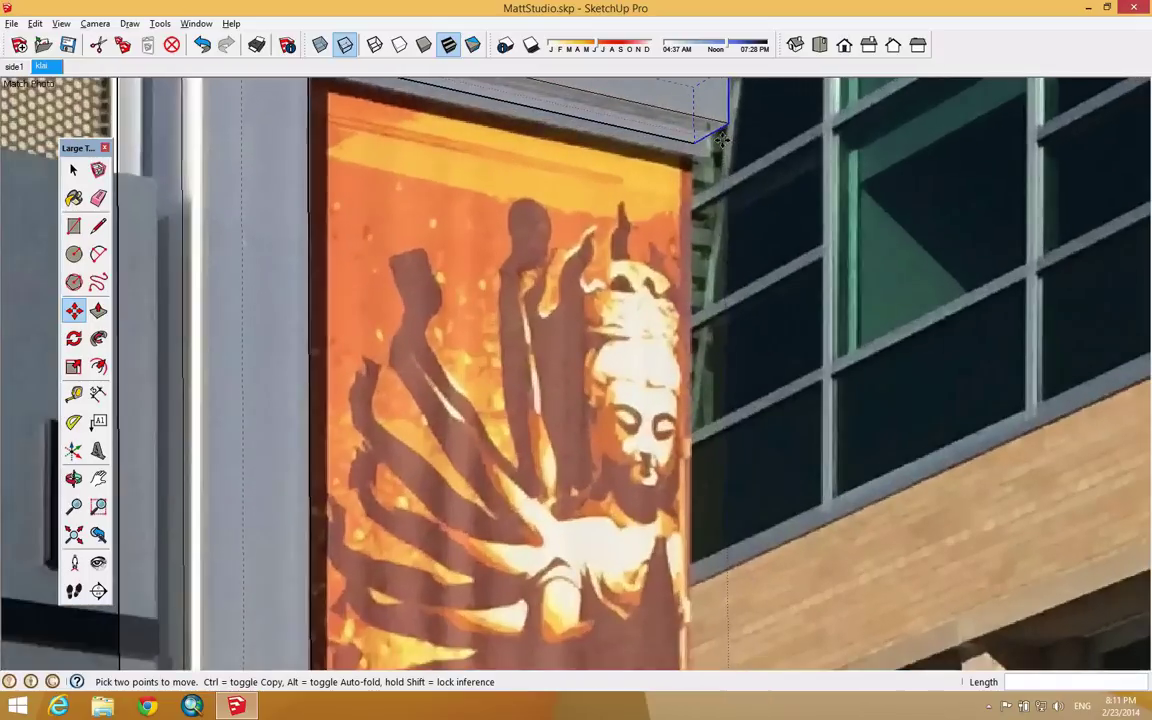
middle_click_drag(676, 175, 216, 257)
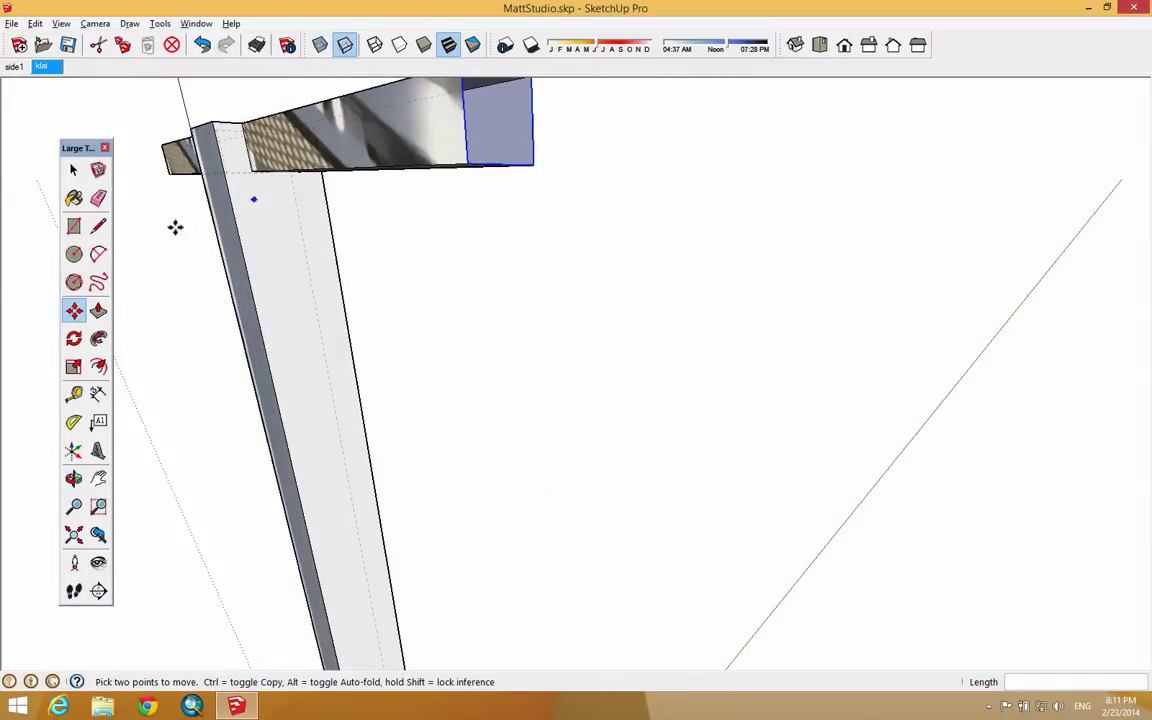
left_click(98, 226)
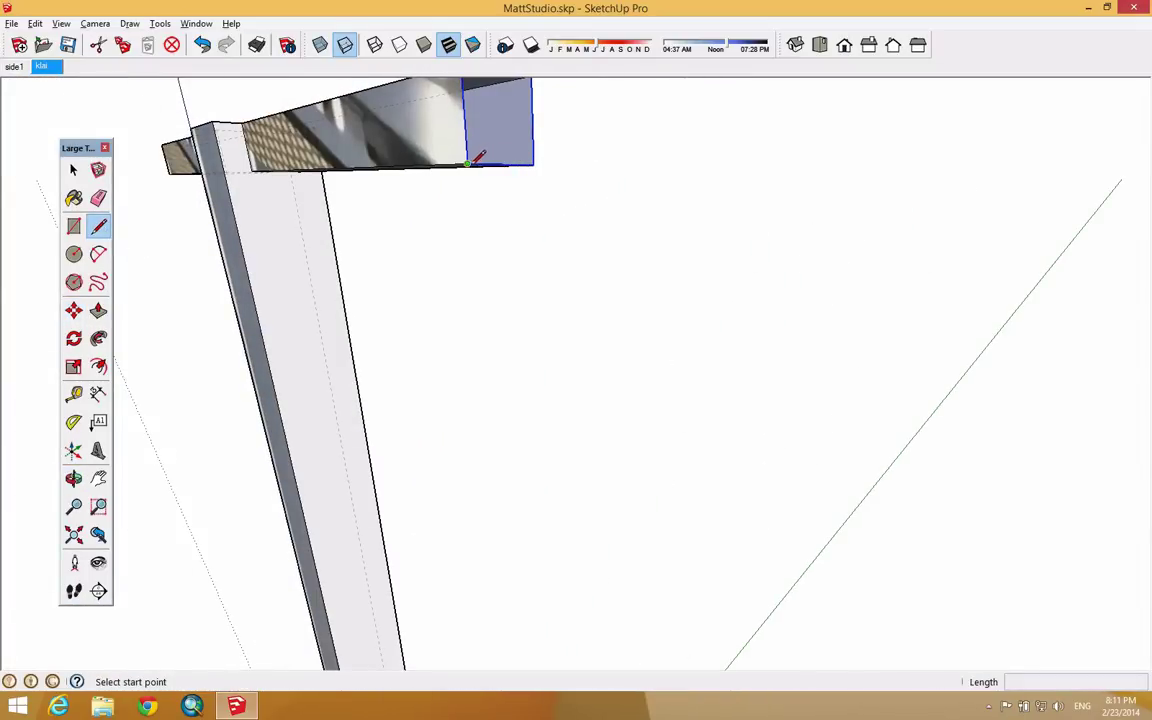
left_click(468, 163)
middle_click_drag(504, 193, 492, 236)
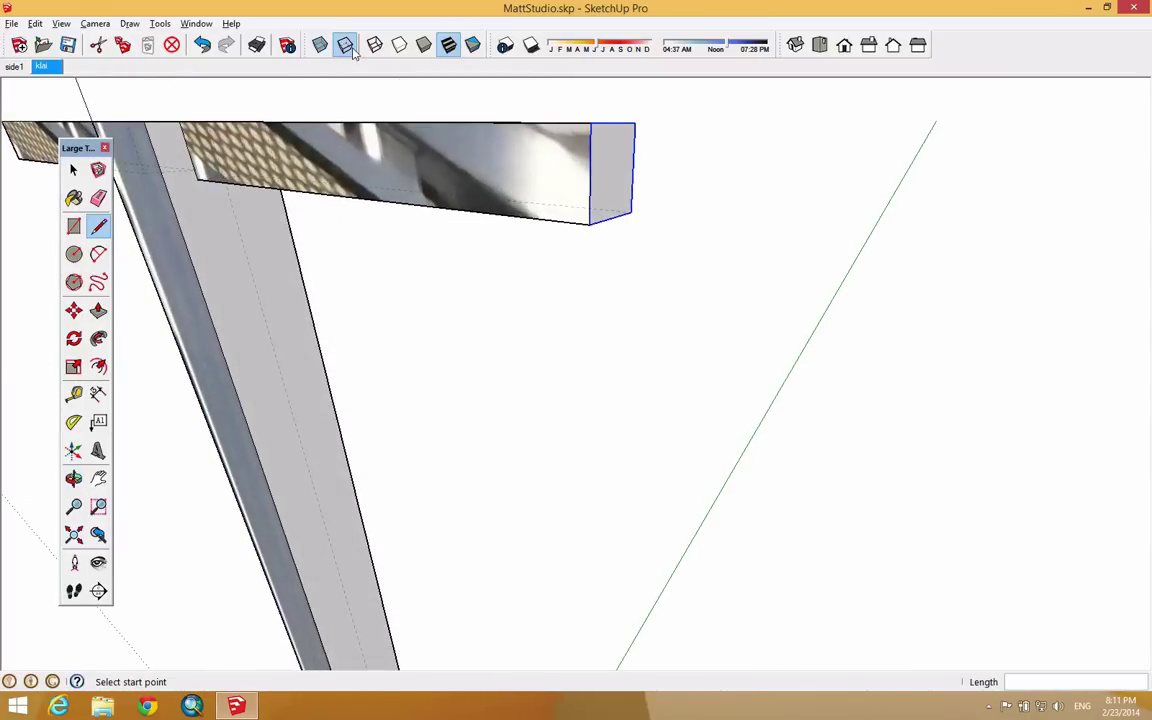
Step: Draw a small upright rectangle on the pole's face just below the copied upper crossbar
middle_click_drag(391, 270, 156, 188)
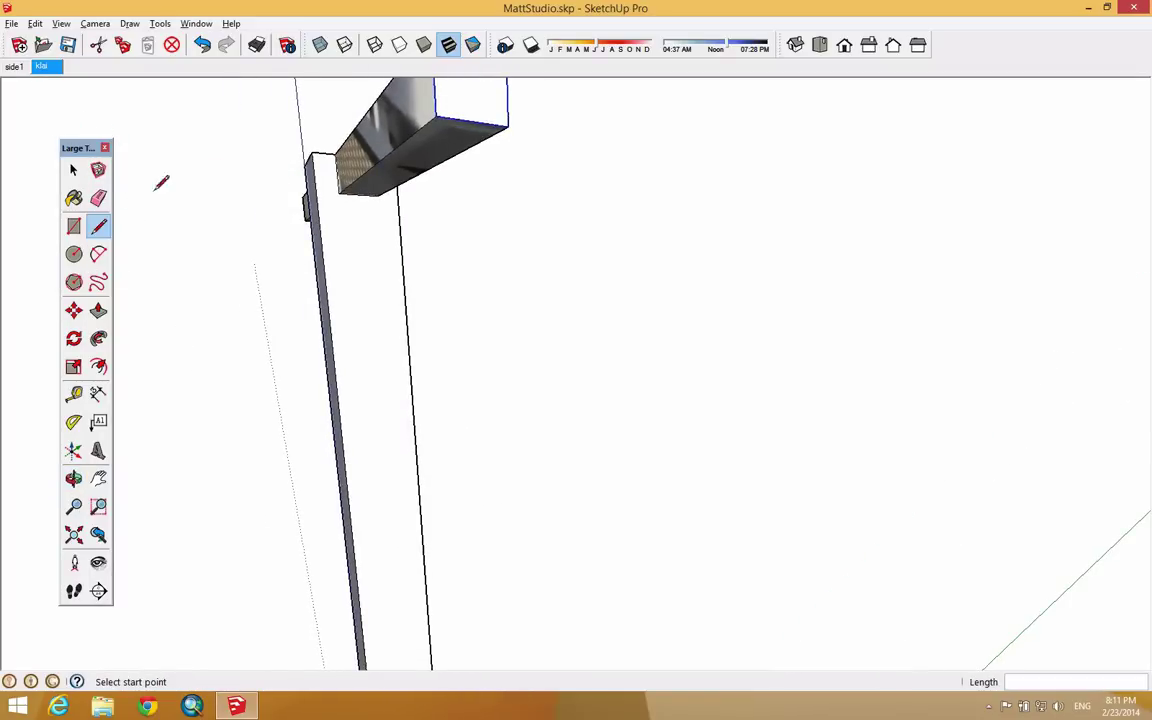
left_click(73, 228)
scroll(352, 196, "up", 3)
left_click(368, 213)
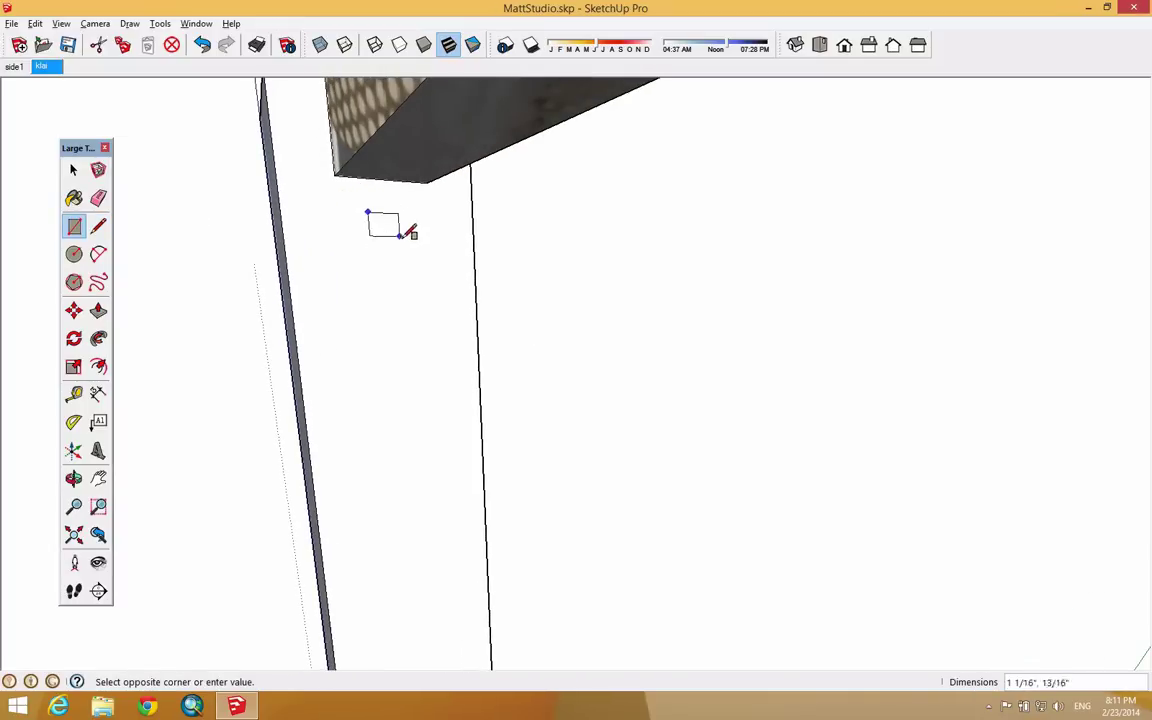
left_click(403, 264)
Step: Move the small rectangle up the pole face until its upper edge meets the copied crossbar's underside
middle_click_drag(477, 390, 284, 248)
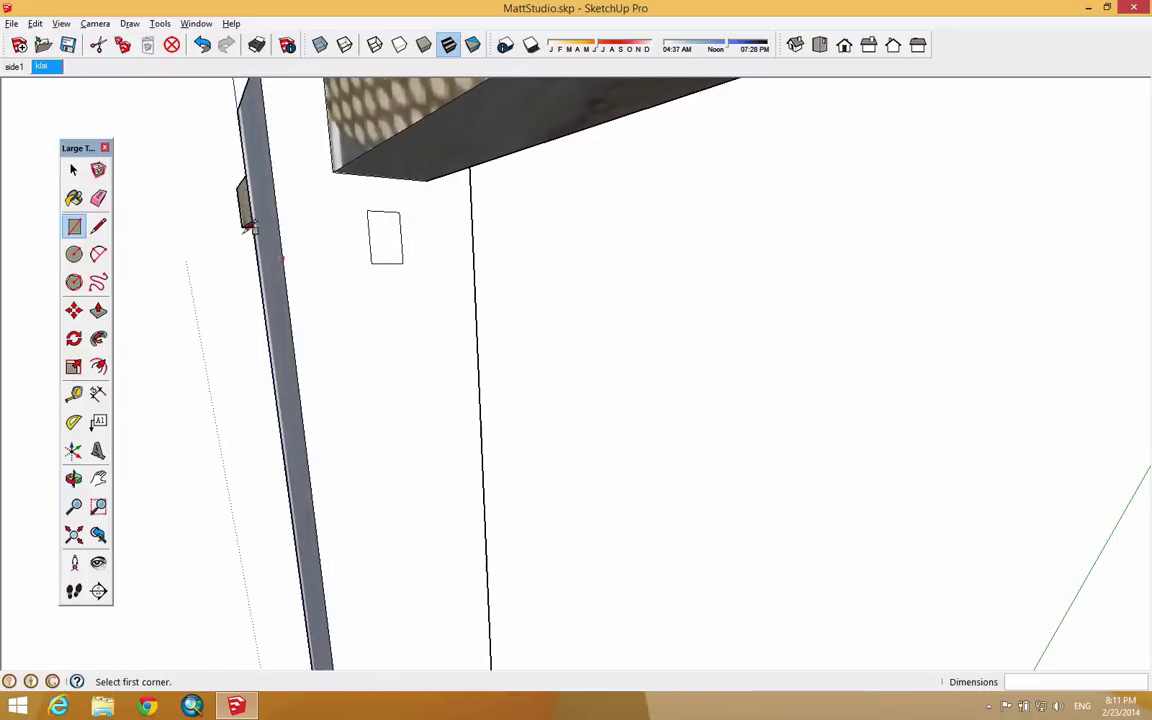
left_click(73, 171)
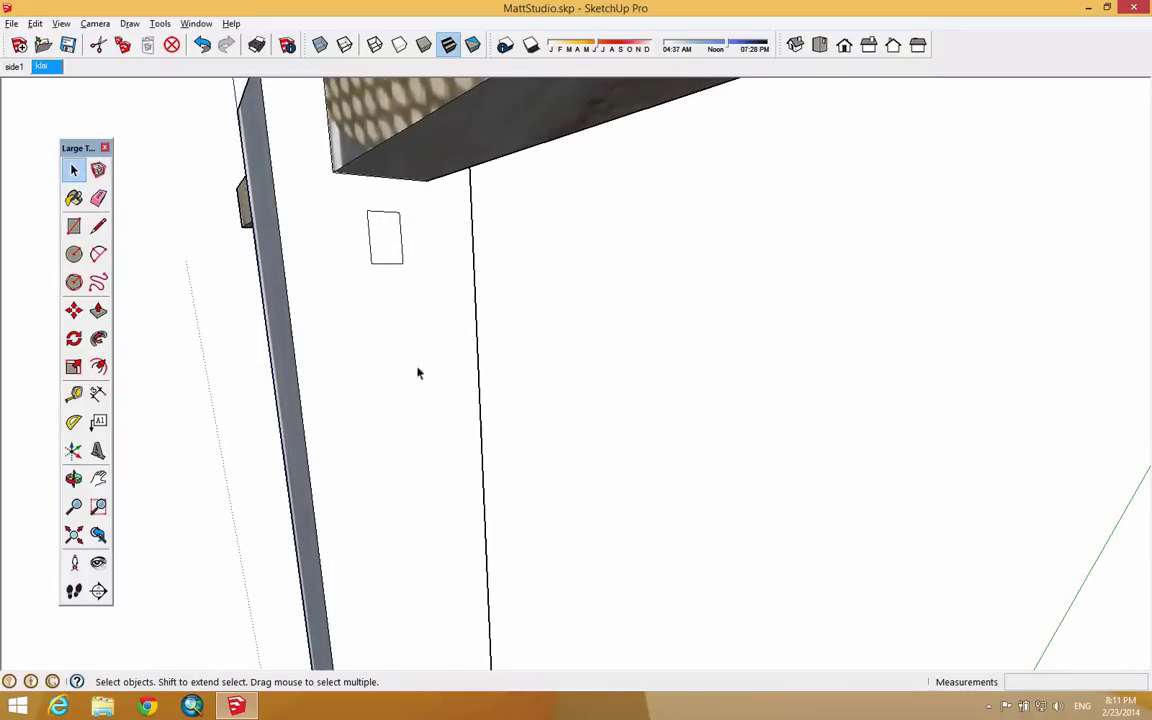
left_click(389, 247)
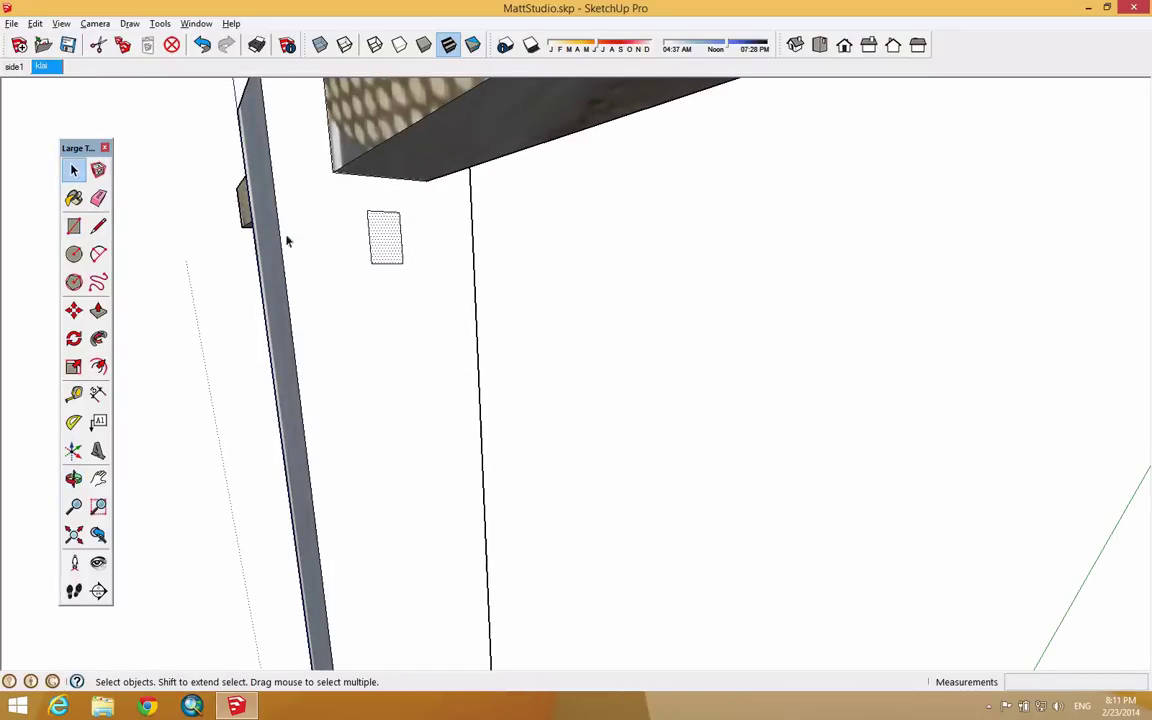
left_click(76, 310)
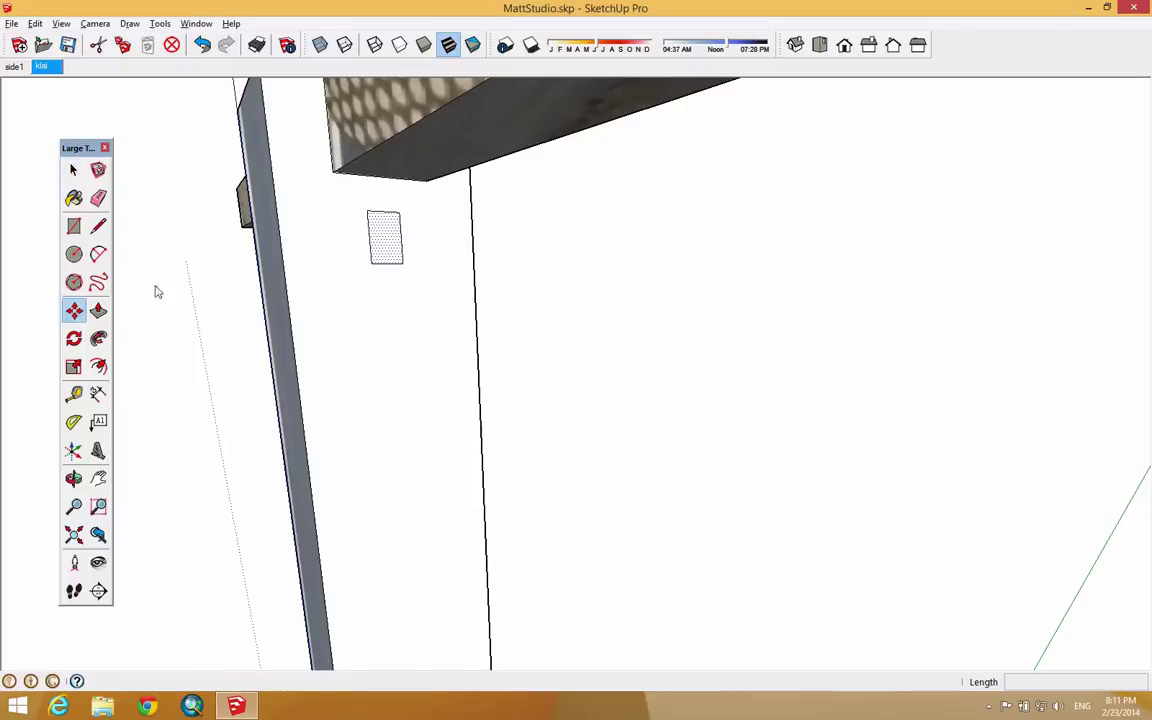
left_click(381, 212)
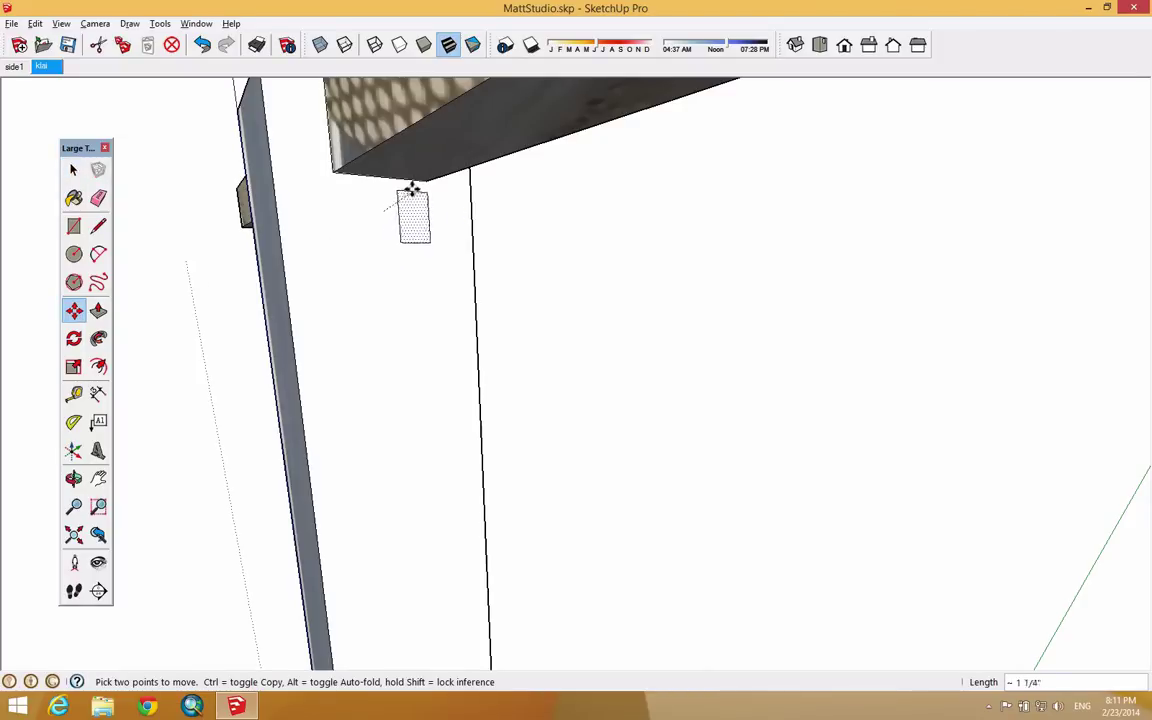
middle_click_drag(381, 175, 359, 251)
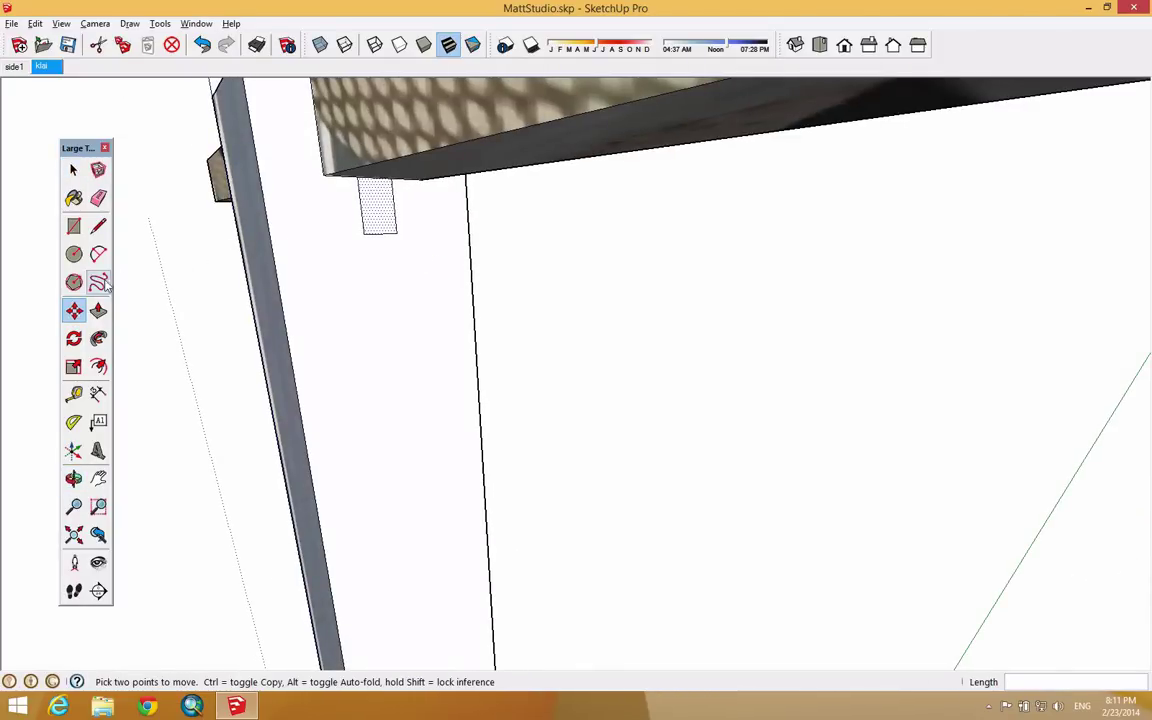
Step: Copy the small rectangle about 8' 11" down the pole face so it rests on top of the lower crossbar
scroll(450, 300, "down", 3)
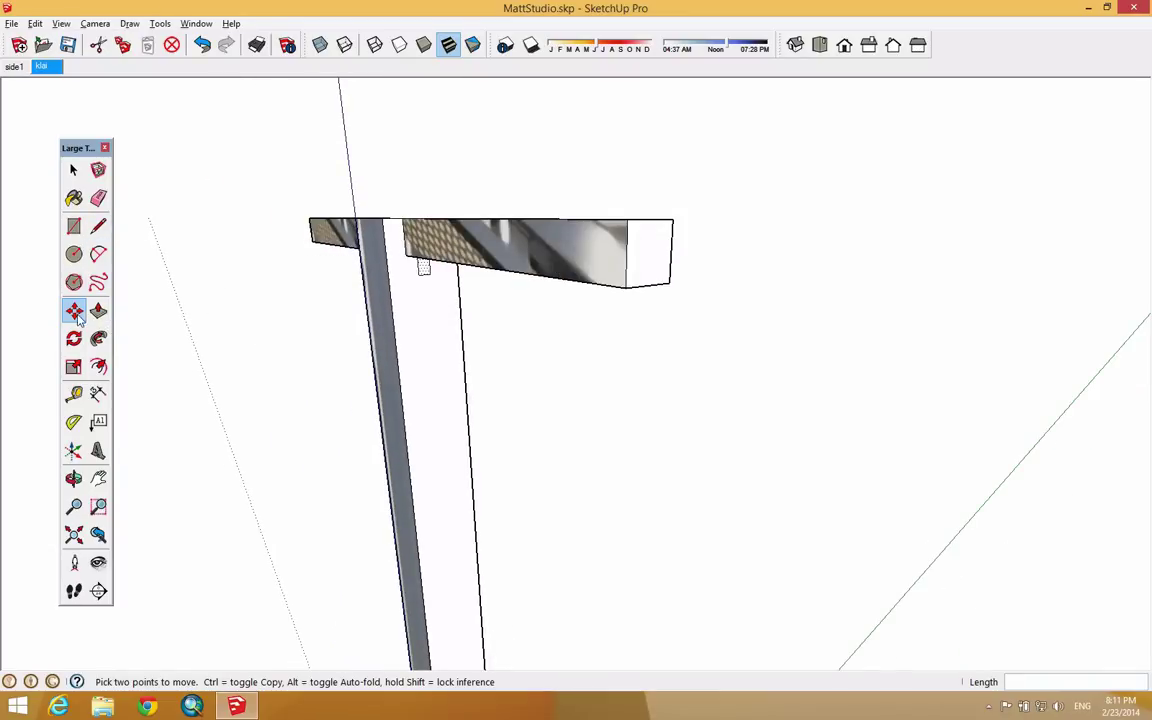
scroll(450, 275, "up", 1)
scroll(450, 274, "up", 3)
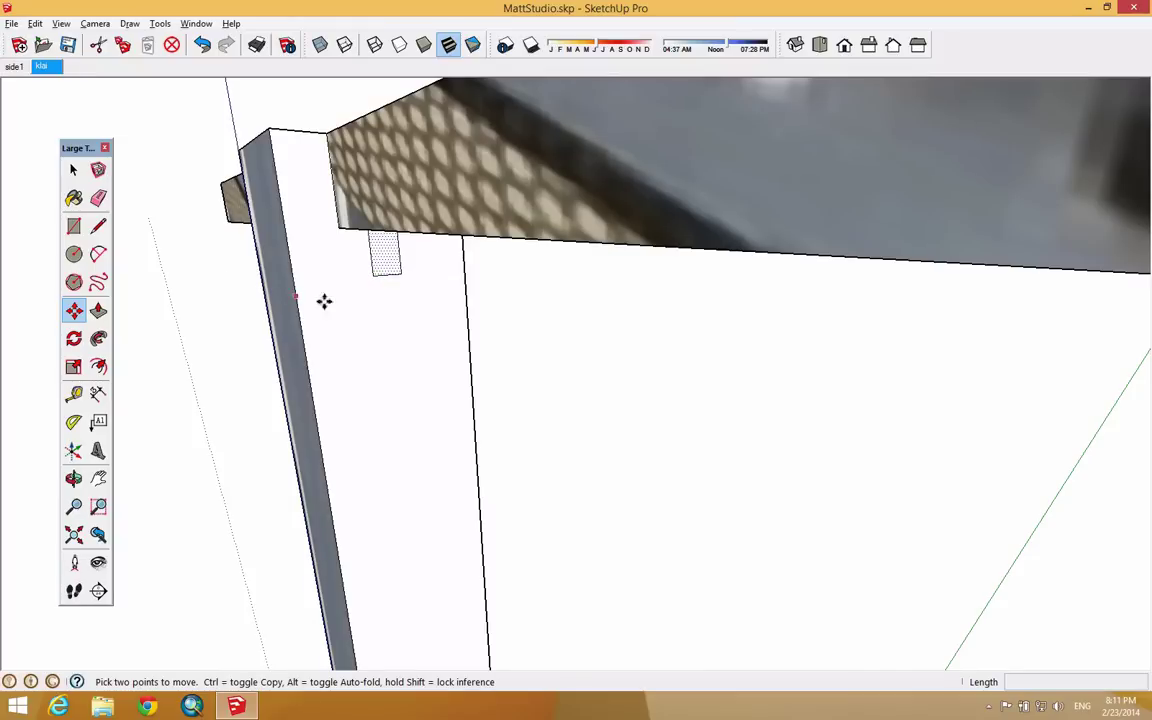
scroll(391, 288, "up", 4)
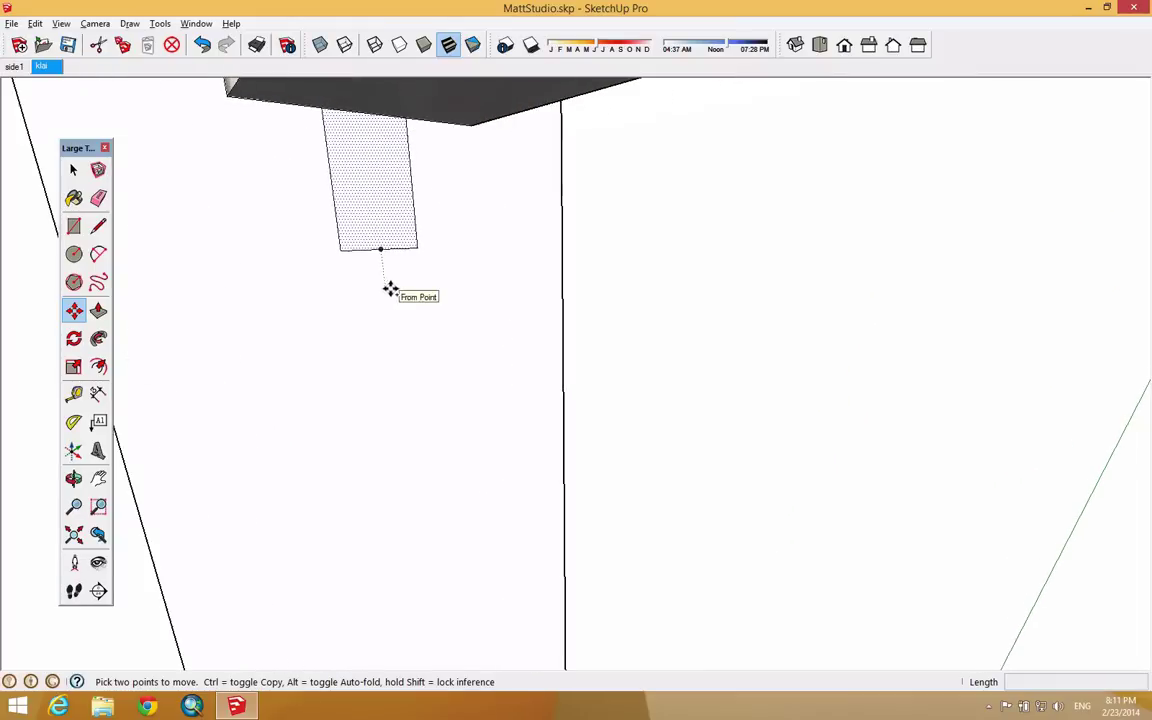
key("ctrl")
left_click(382, 249)
scroll(381, 248, "down", 8)
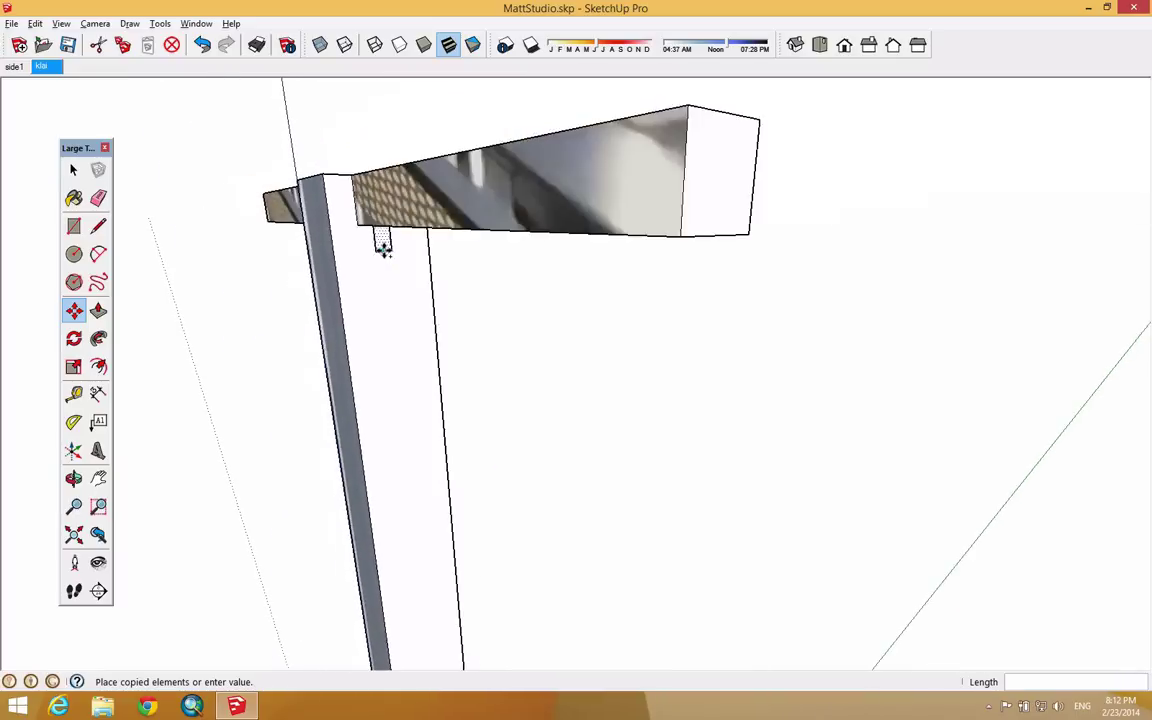
scroll(437, 622, "up", 6)
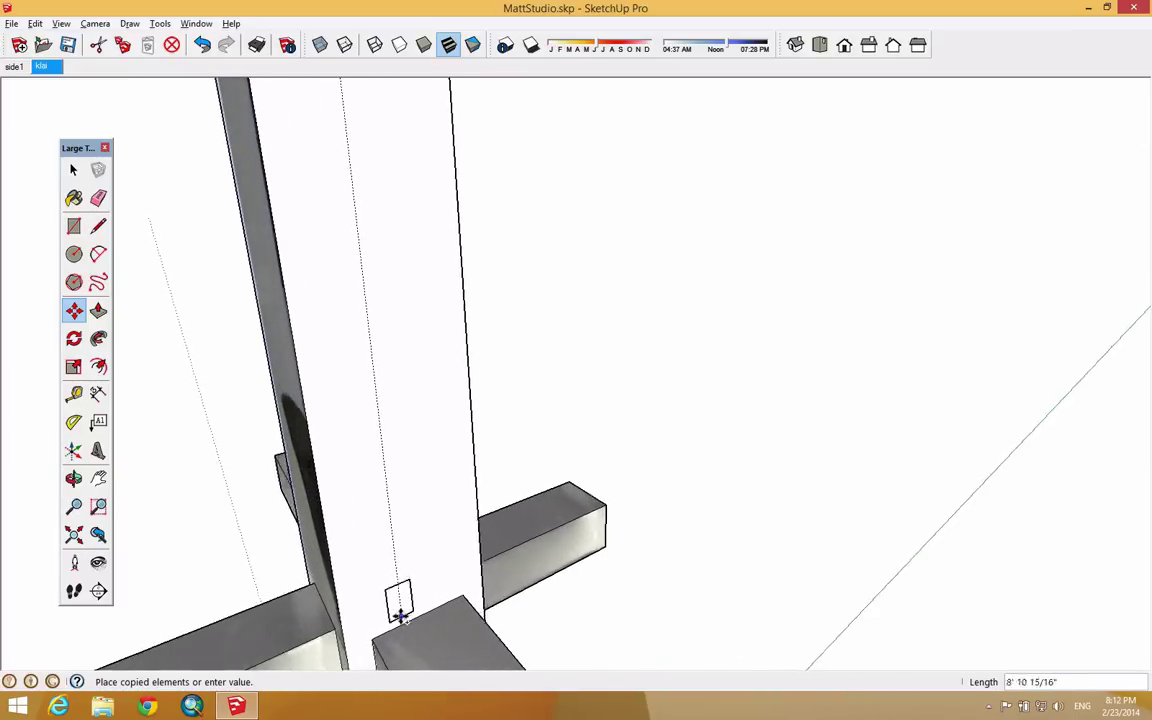
left_click(423, 617)
middle_click_drag(421, 609, 434, 440)
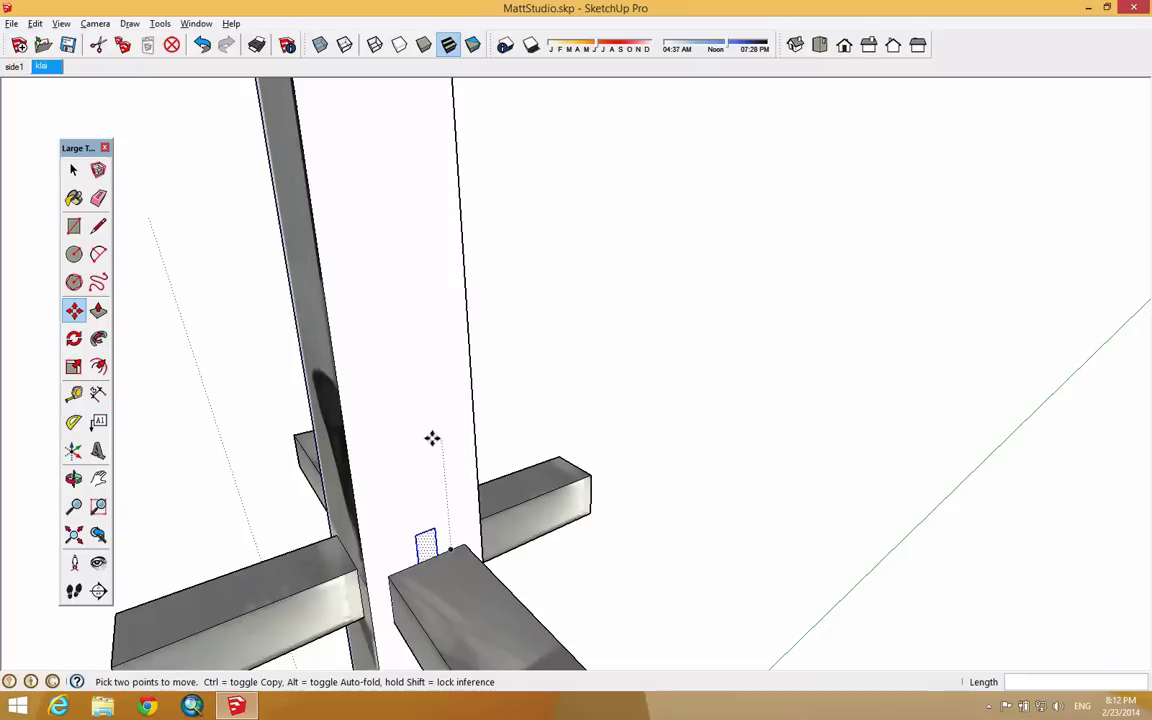
Step: Extrude the lower rectangle outward along the lower crossbar to the crossbar's end face
left_click(98, 310)
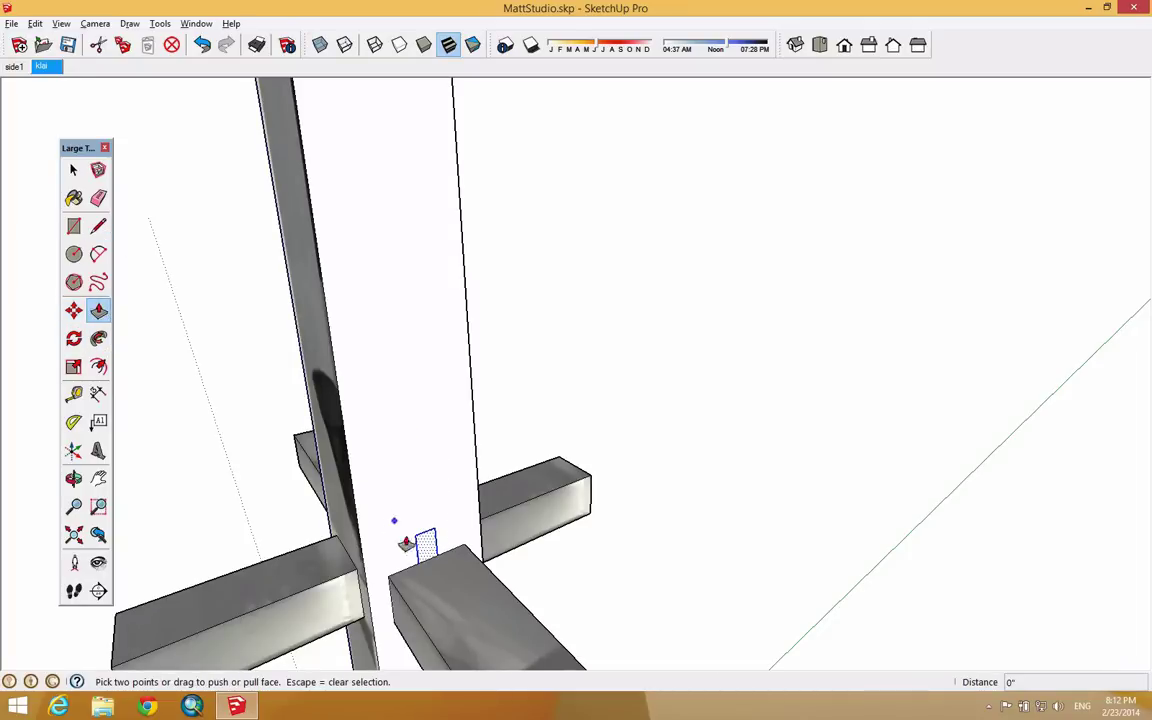
left_click(425, 550)
scroll(455, 535, "down", 5)
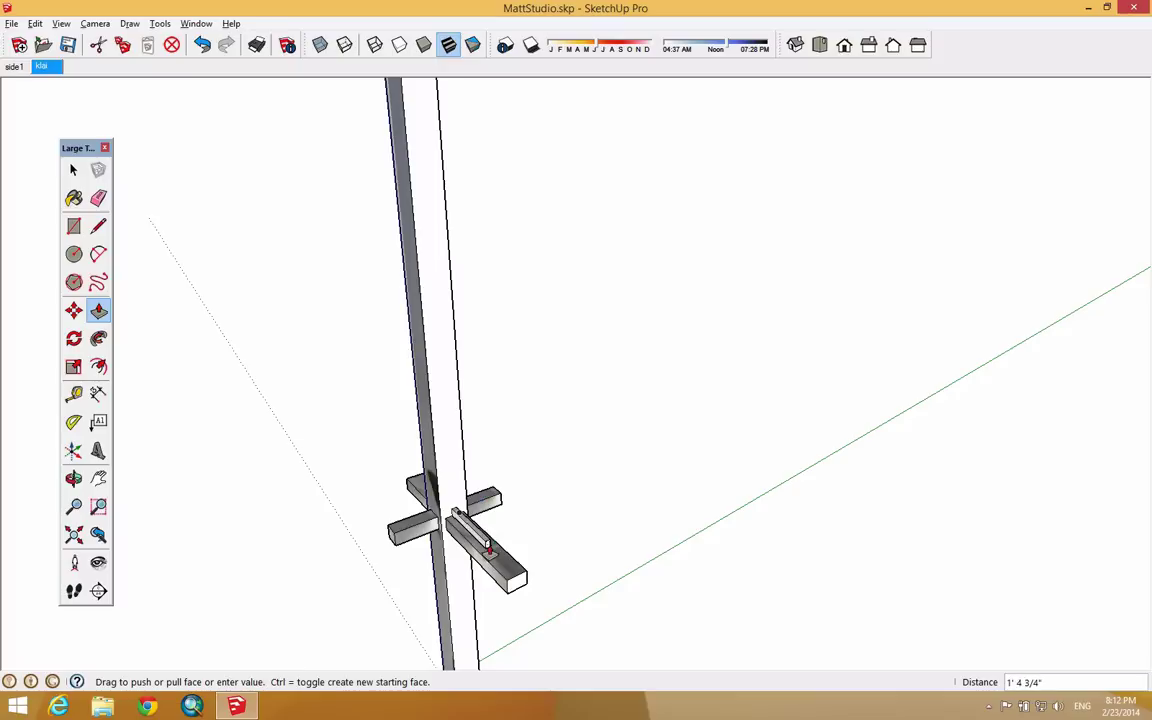
left_click(514, 584)
Step: Extrude the upper rectangle 2' 5 15/16" beneath the copied upper crossbar and compare both banner rails with the klai matched photo
middle_click_drag(514, 584, 488, 245)
scroll(488, 245, "up", 5)
left_click(437, 222)
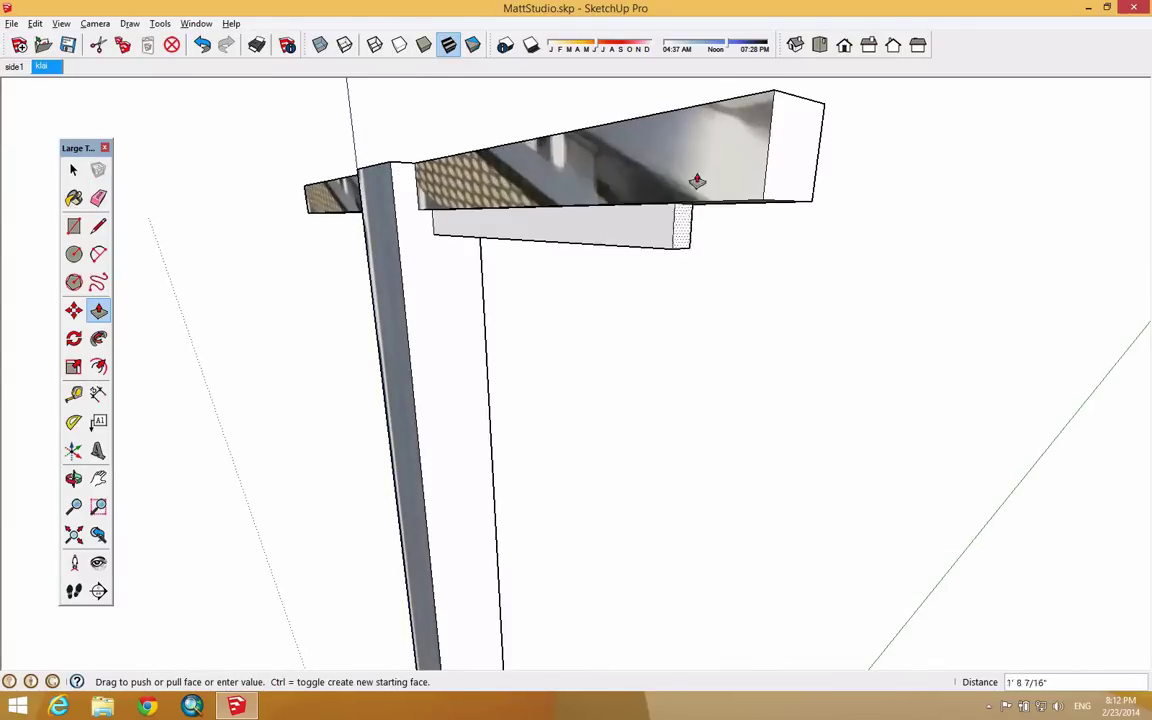
left_click(784, 231)
middle_click_drag(784, 231, 801, 297)
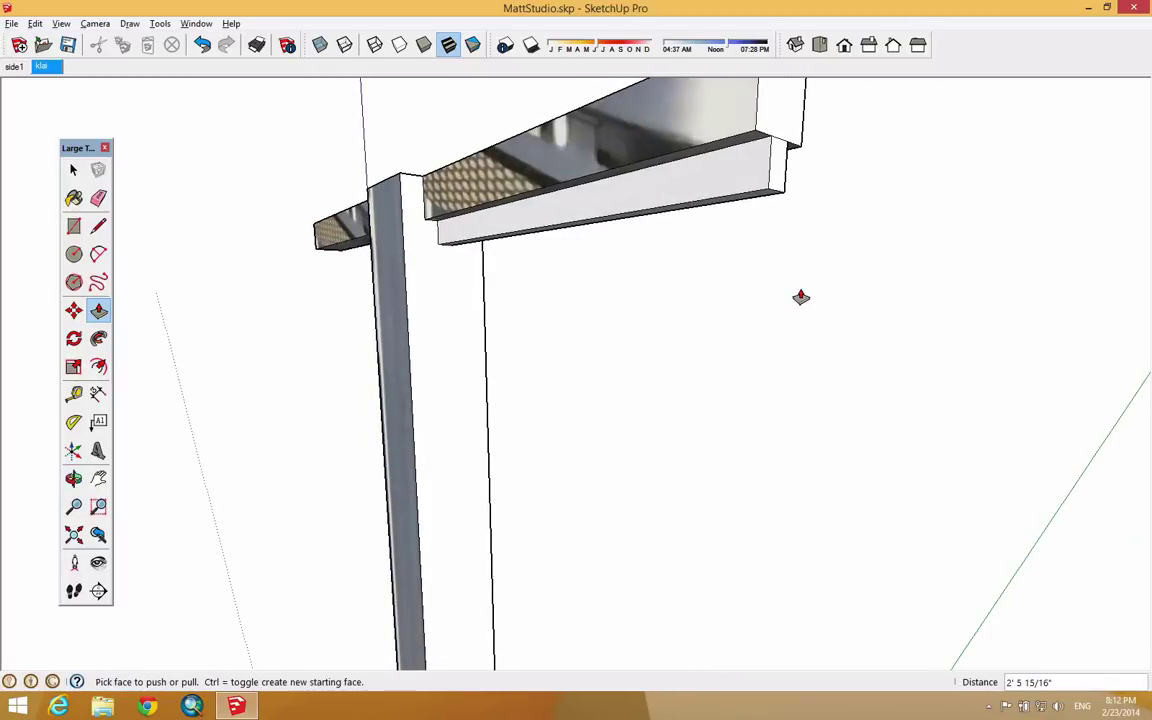
left_click(45, 66)
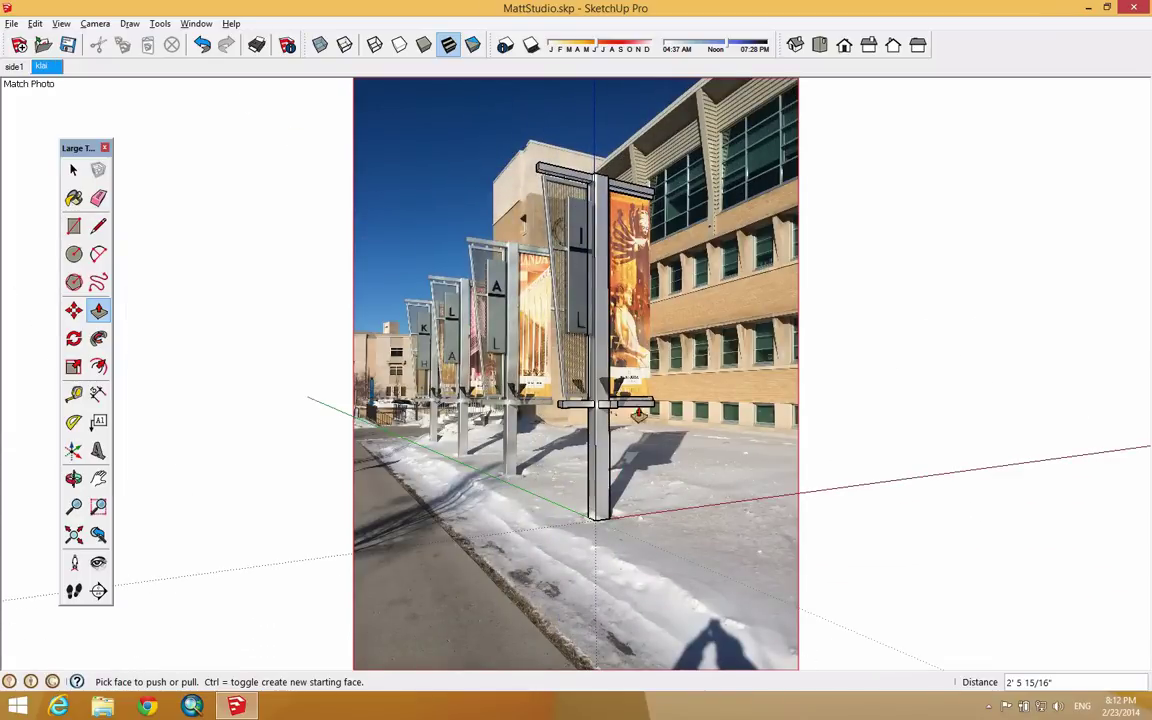
scroll(657, 376, "up", 10)
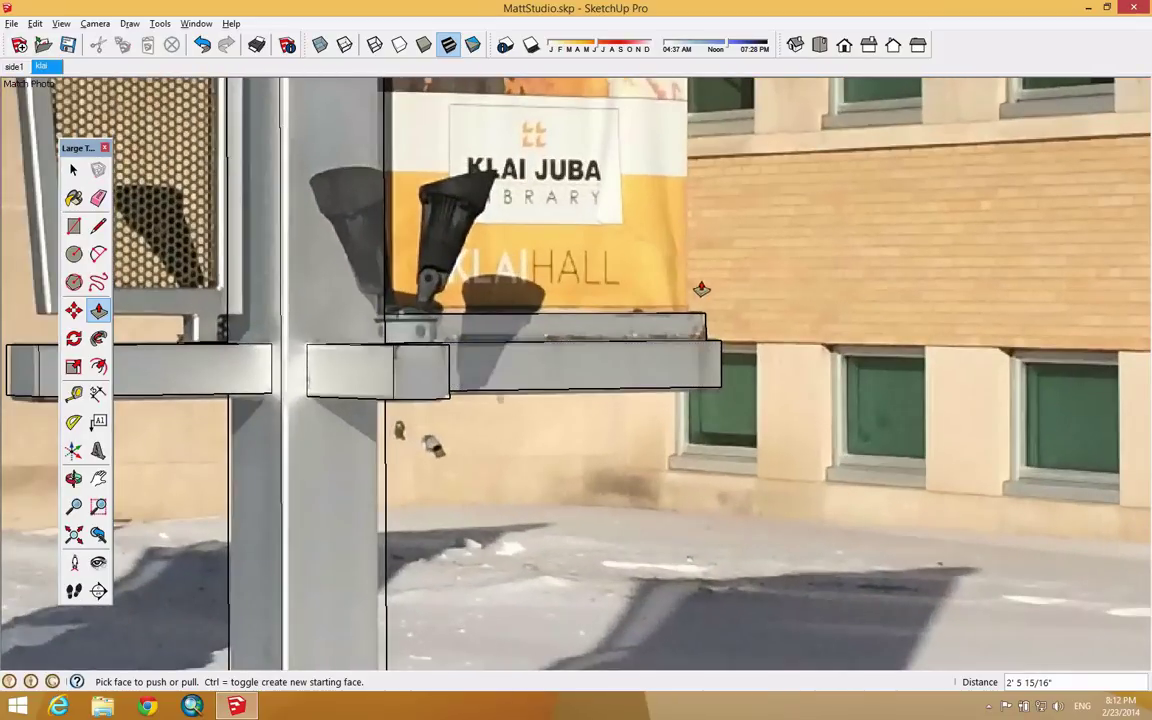
Step: Draw a lengthwise centre line about 2' 4 1/2" long on top of the thin rail above the lower arm
middle_click_drag(701, 289, 188, 224)
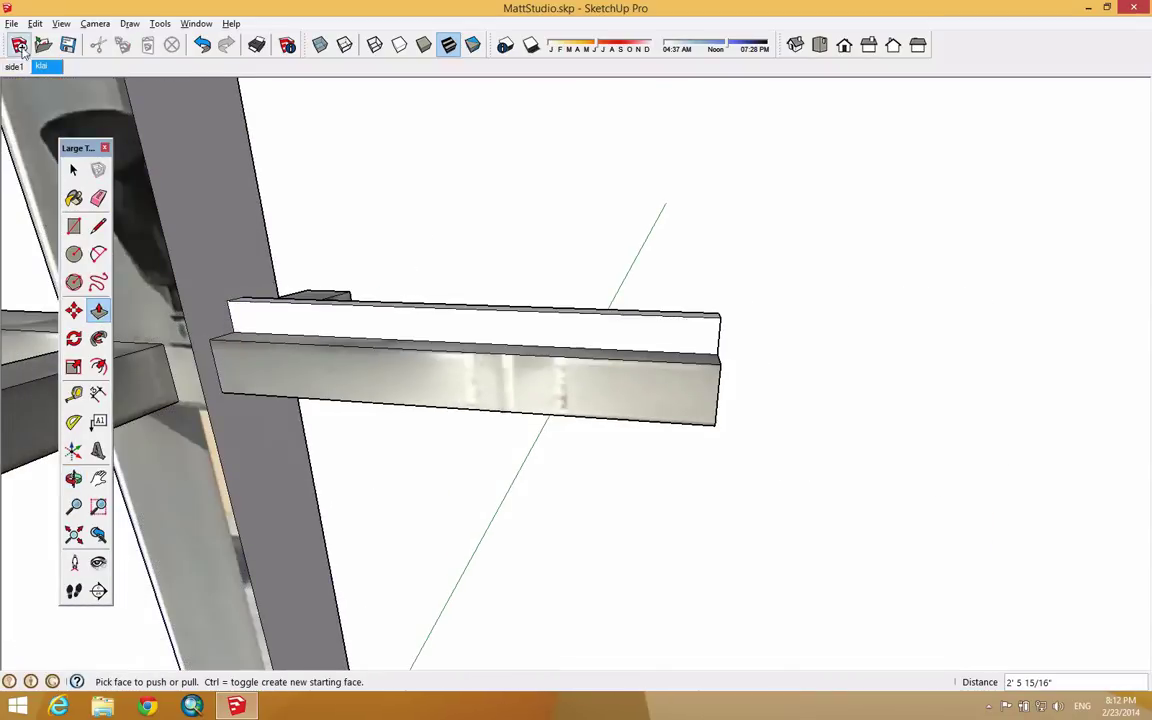
left_click(45, 66)
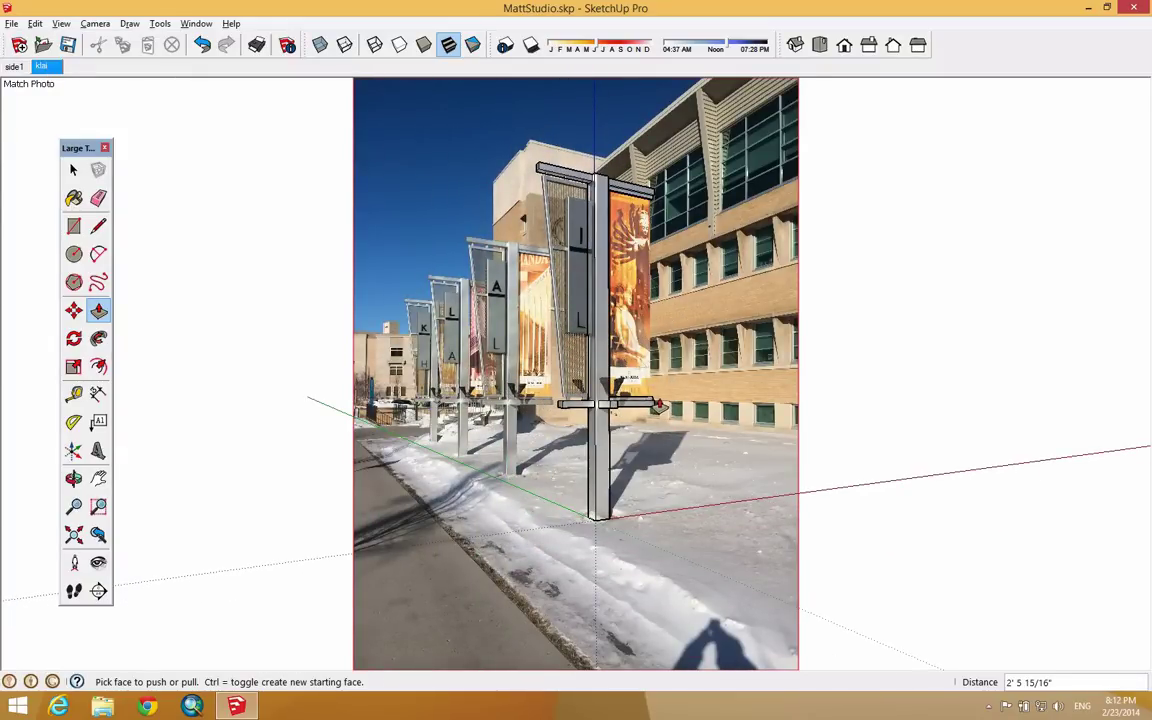
left_click(74, 478)
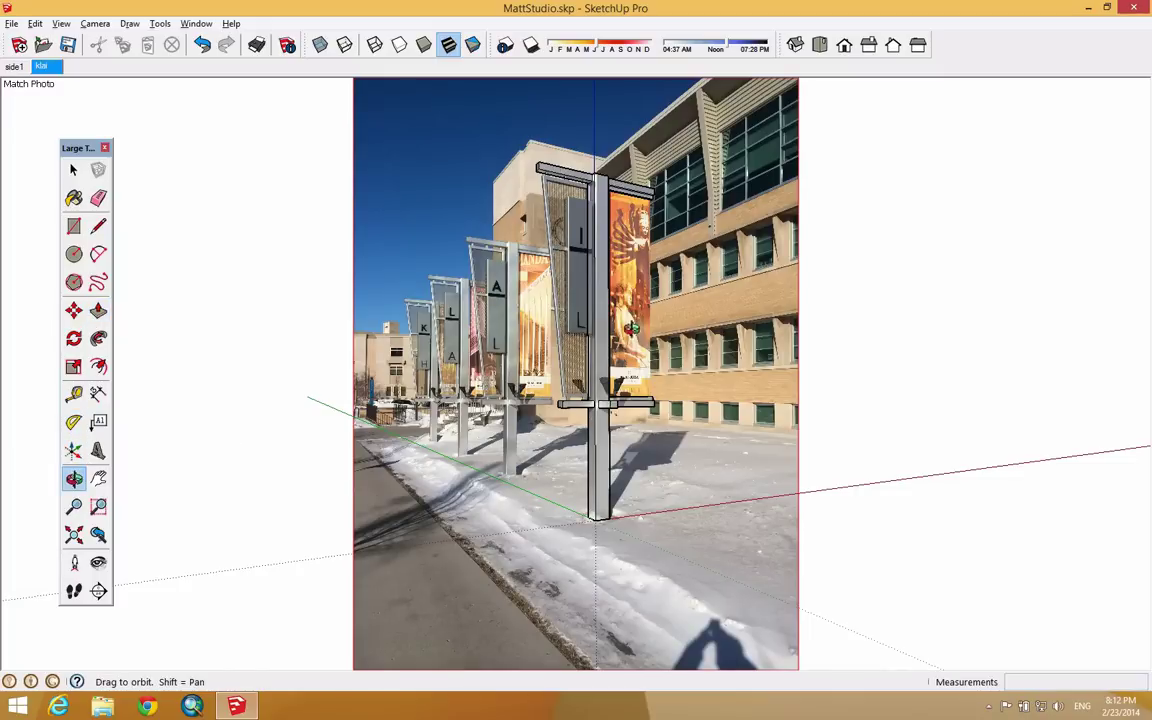
left_click(619, 337)
left_click_drag(619, 337, 360, 330)
left_click(98, 226)
scroll(410, 355, "up", 4)
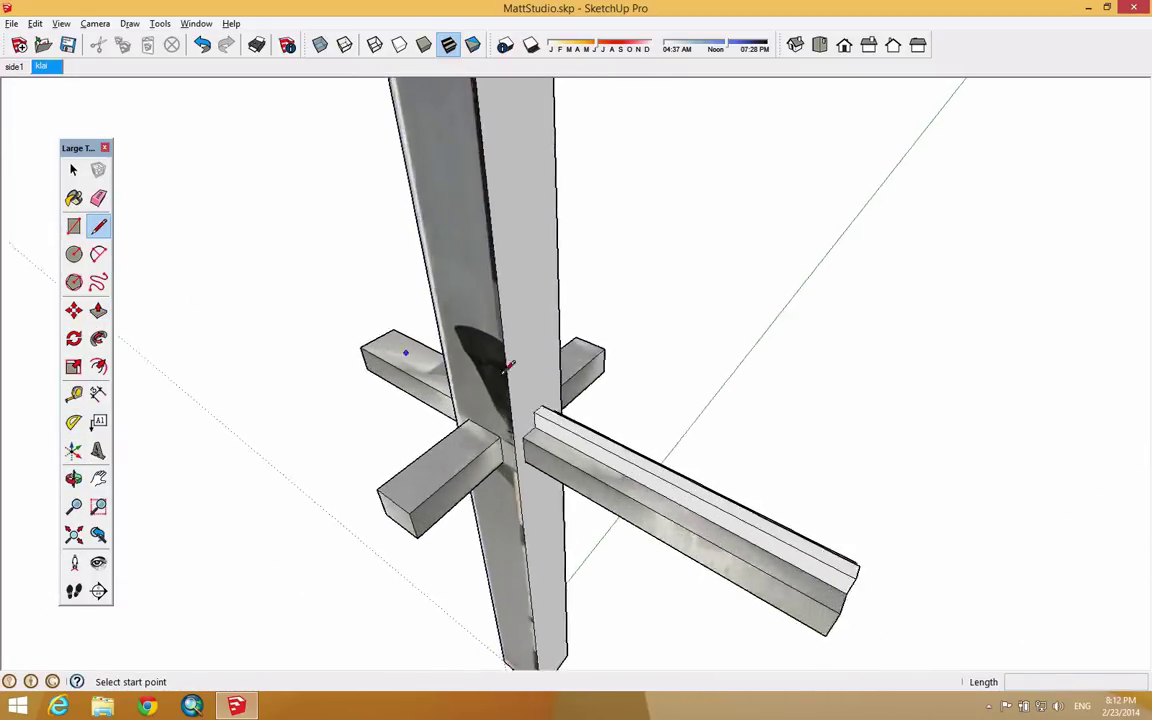
scroll(577, 420, "up", 4)
left_click(575, 428)
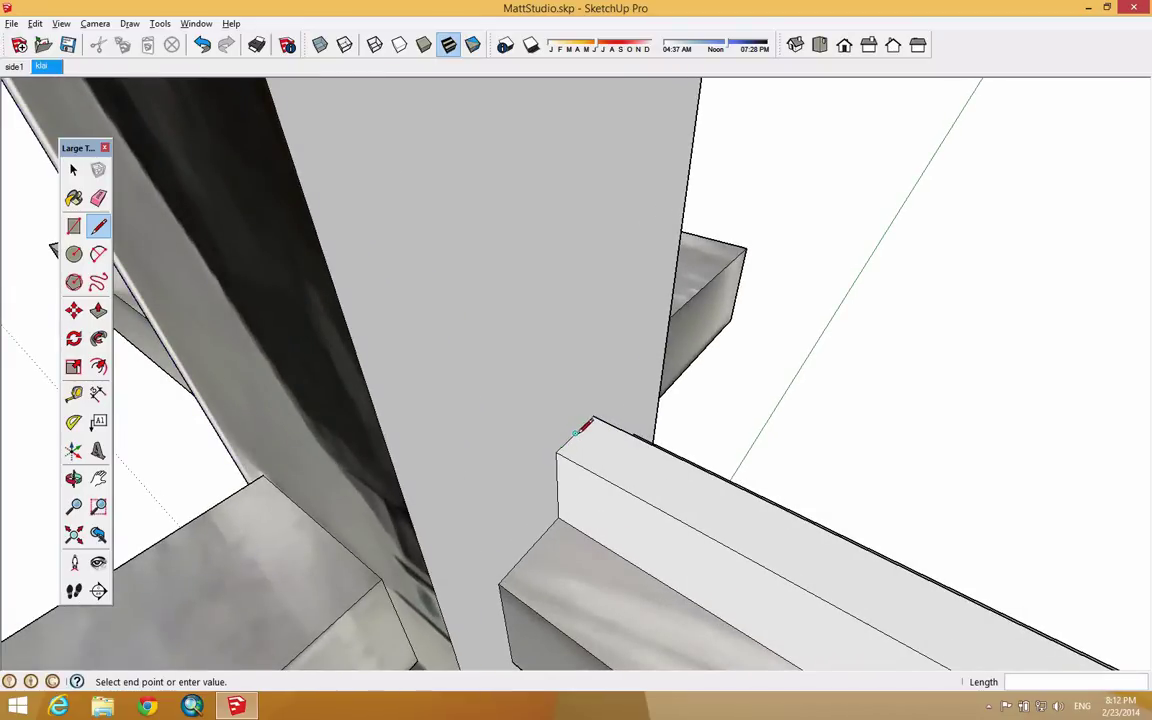
scroll(578, 422, "down", 4)
scroll(578, 424, "down", 4)
scroll(789, 532, "up", 4)
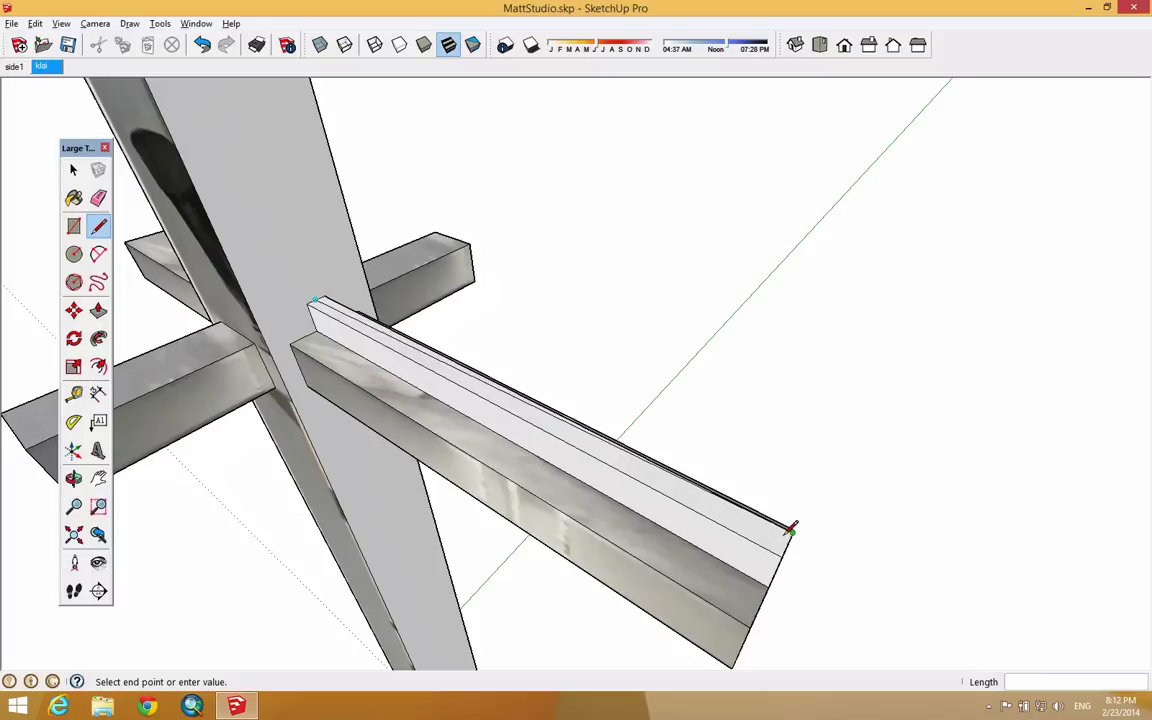
left_click(790, 534)
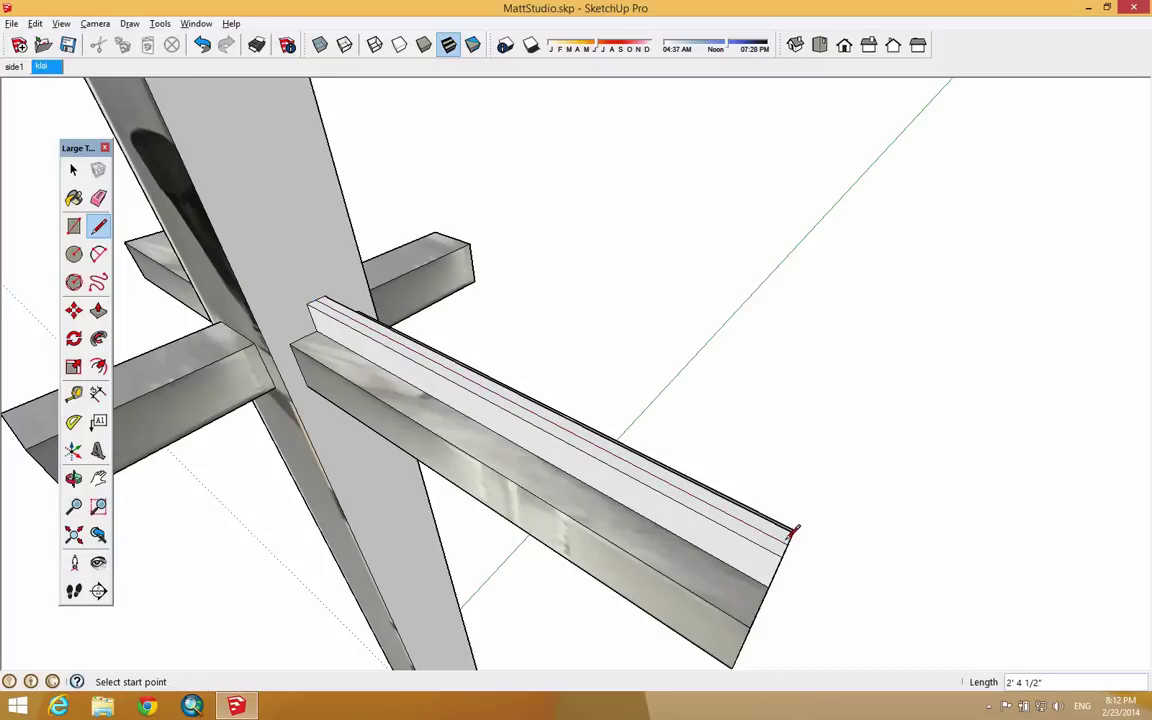
Step: Draw a vertical line on the post face from the midpoint of the upper rail's inner end to the lower rail's centre line
scroll(808, 553, "down", 10)
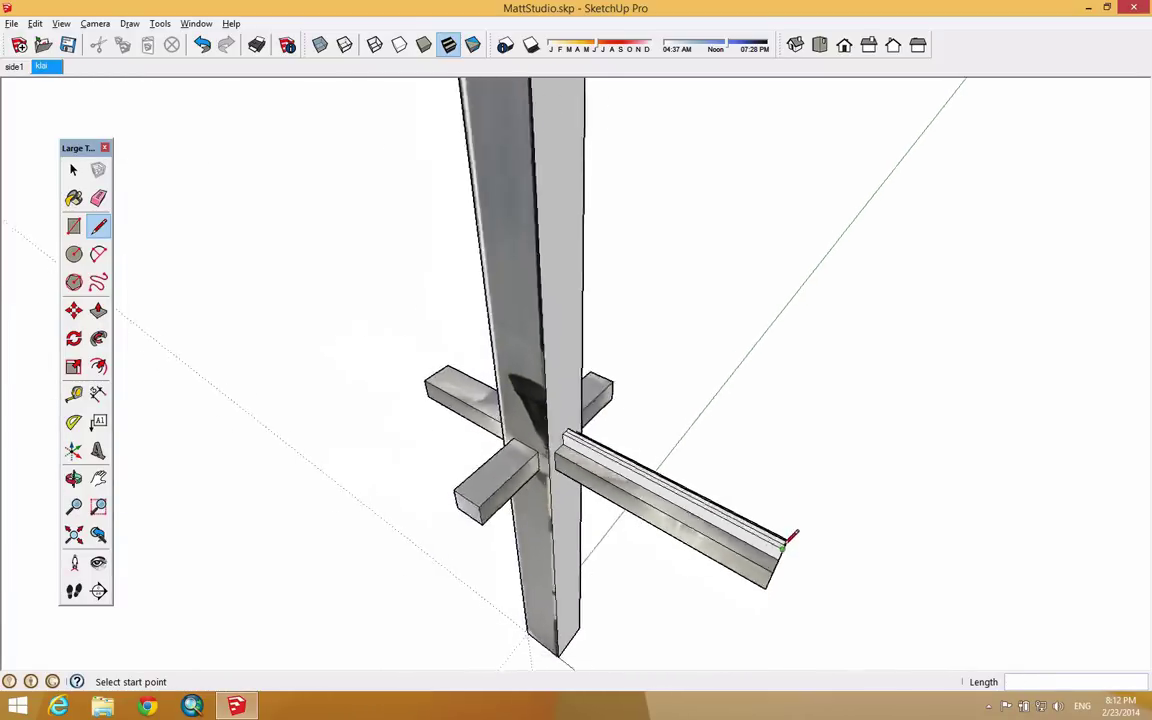
mouse_move(931, 258)
middle_mouse_down()
mouse_move(900, 290)
mouse_move(854, 262)
mouse_move(746, 252)
middle_mouse_up()
scroll(741, 240, "up", 1)
scroll(741, 240, "up", 3)
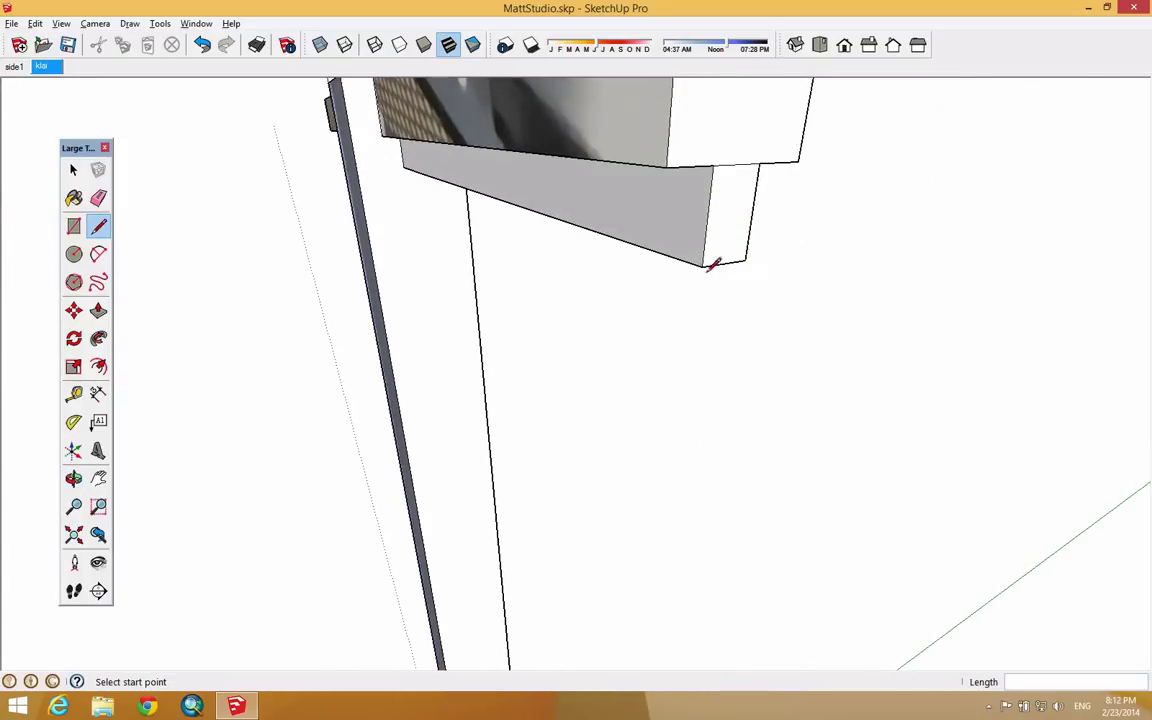
mouse_move(694, 296)
middle_mouse_down()
mouse_move(720, 194)
mouse_move(648, 159)
middle_mouse_up()
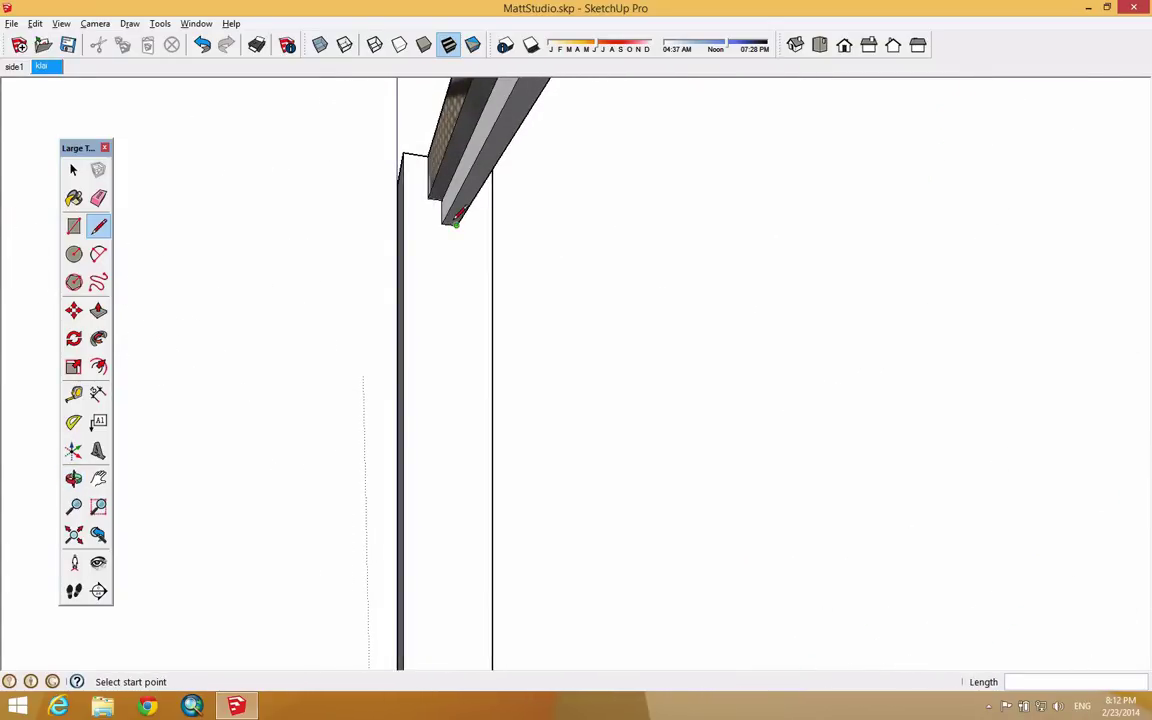
scroll(455, 222, "up", 2)
left_click(457, 219)
scroll(453, 219, "down", 5)
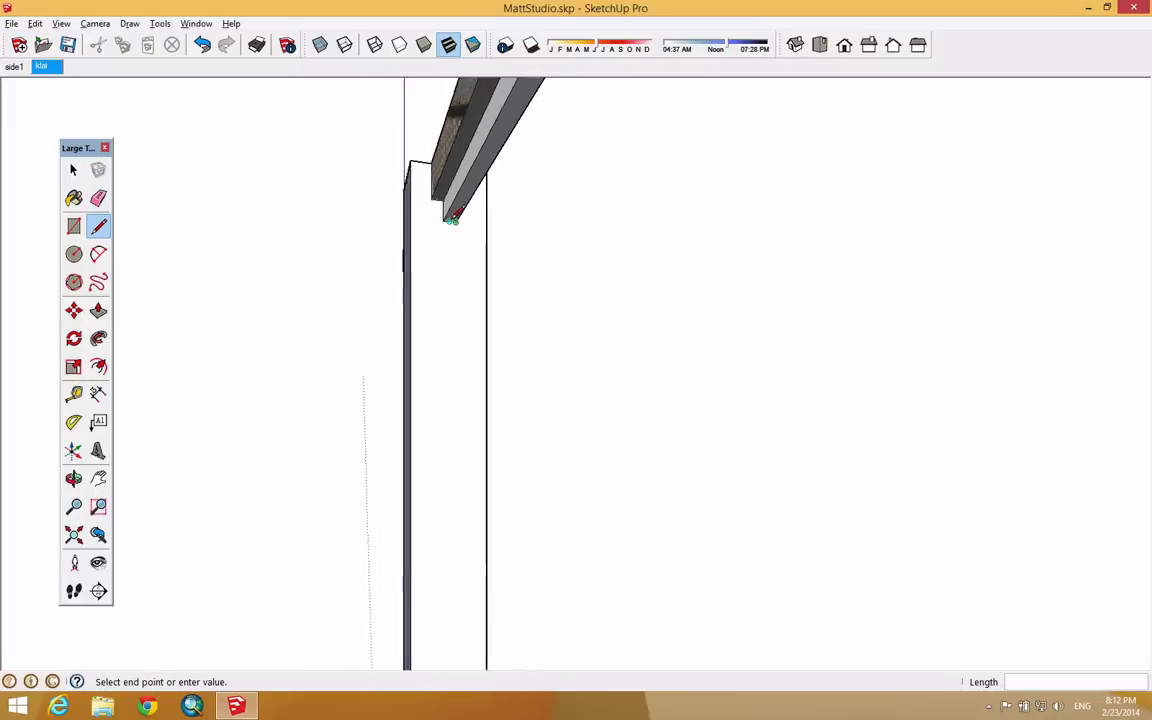
scroll(453, 217, "down", 1)
scroll(452, 485, "up", 5)
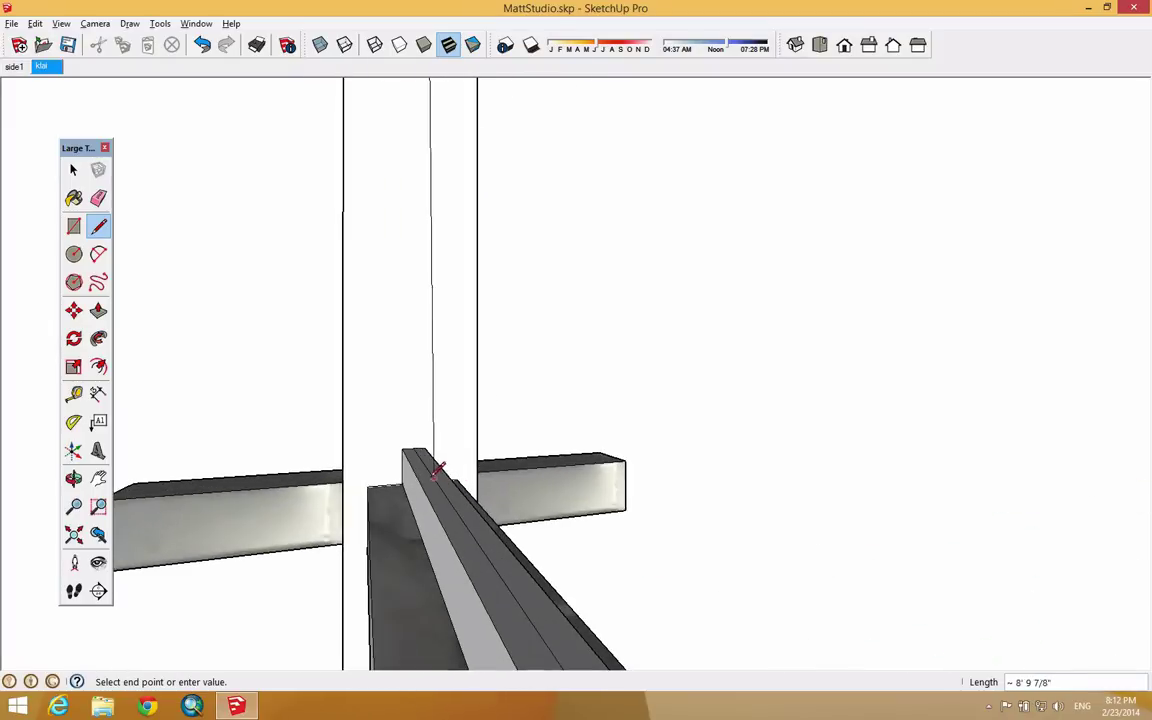
scroll(424, 440, "down", 5)
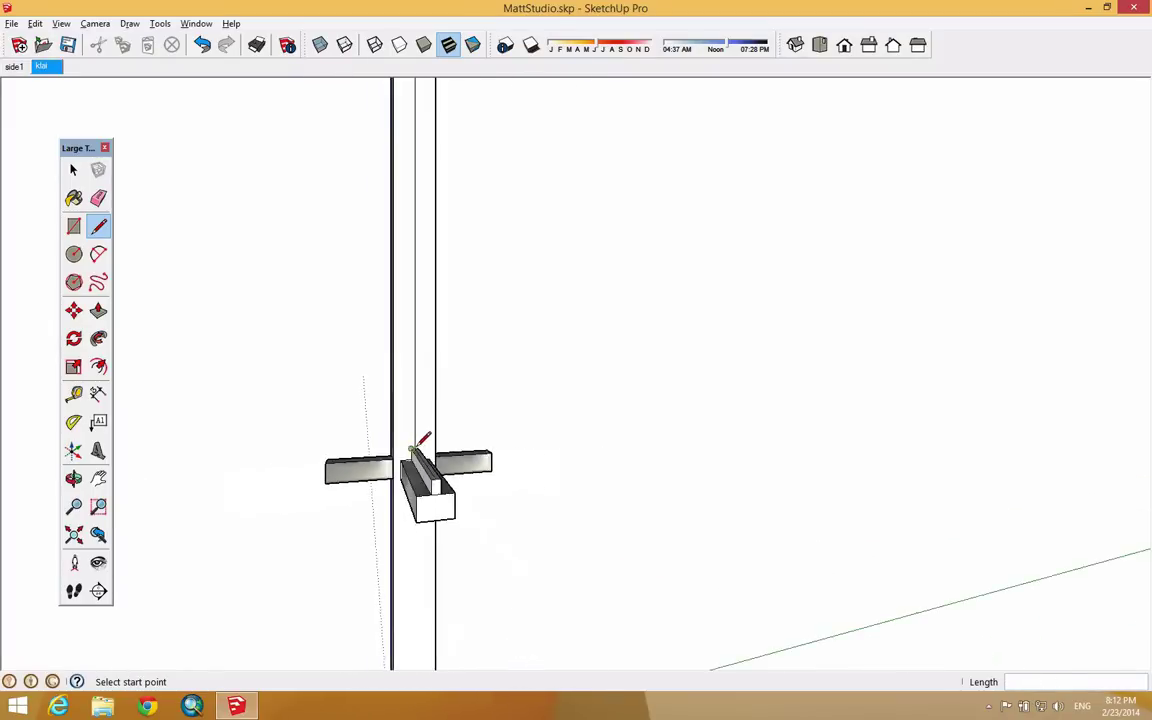
Step: Draw a centre line about 2' 5 15/16" long under the upper rail, from the post to its outer end
scroll(429, 121, "down", 1)
scroll(431, 103, "up", 2)
scroll(431, 103, "up", 5)
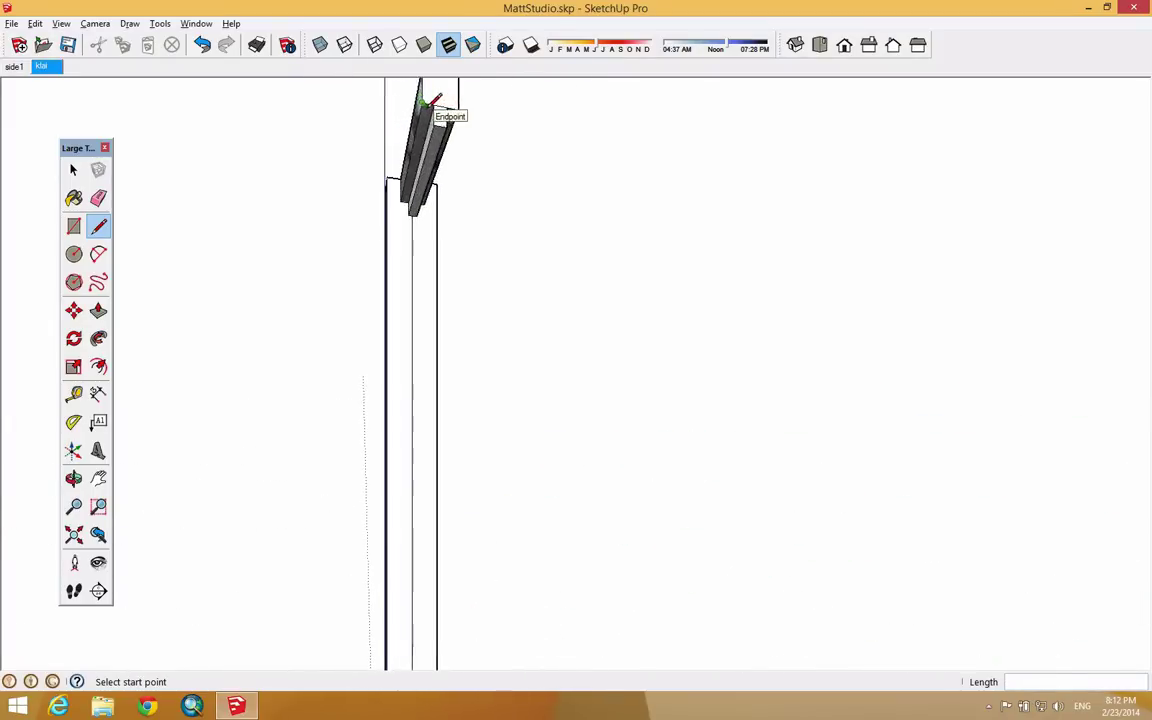
left_click(411, 233)
scroll(422, 230, "down", 3)
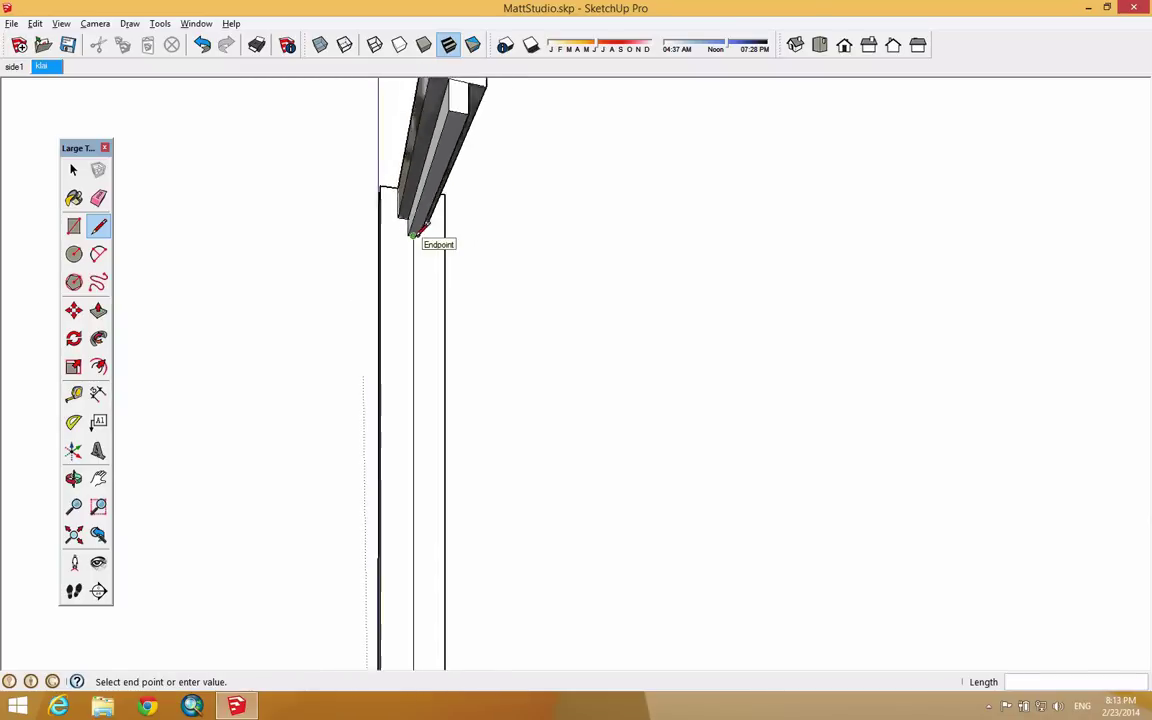
scroll(452, 183, "up", 1)
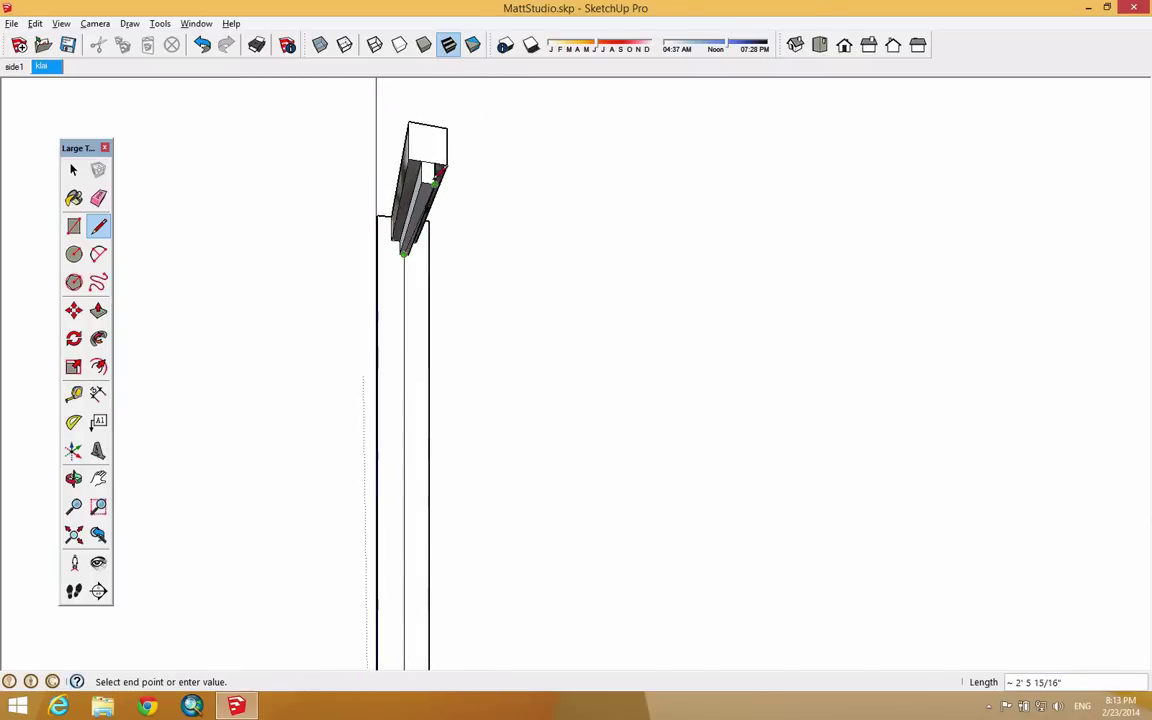
scroll(437, 171, "up", 1)
left_click(430, 184)
Step: Drop a vertical line from the upper rail's outer end and join it to the lower rail with a 1 7/16" edge, closing the banner face
left_click(437, 180)
middle_click_drag(437, 180, 636, 360)
scroll(638, 370, "down", 2)
scroll(655, 425, "down", 4)
scroll(662, 545, "up", 3)
scroll(652, 558, "up", 4)
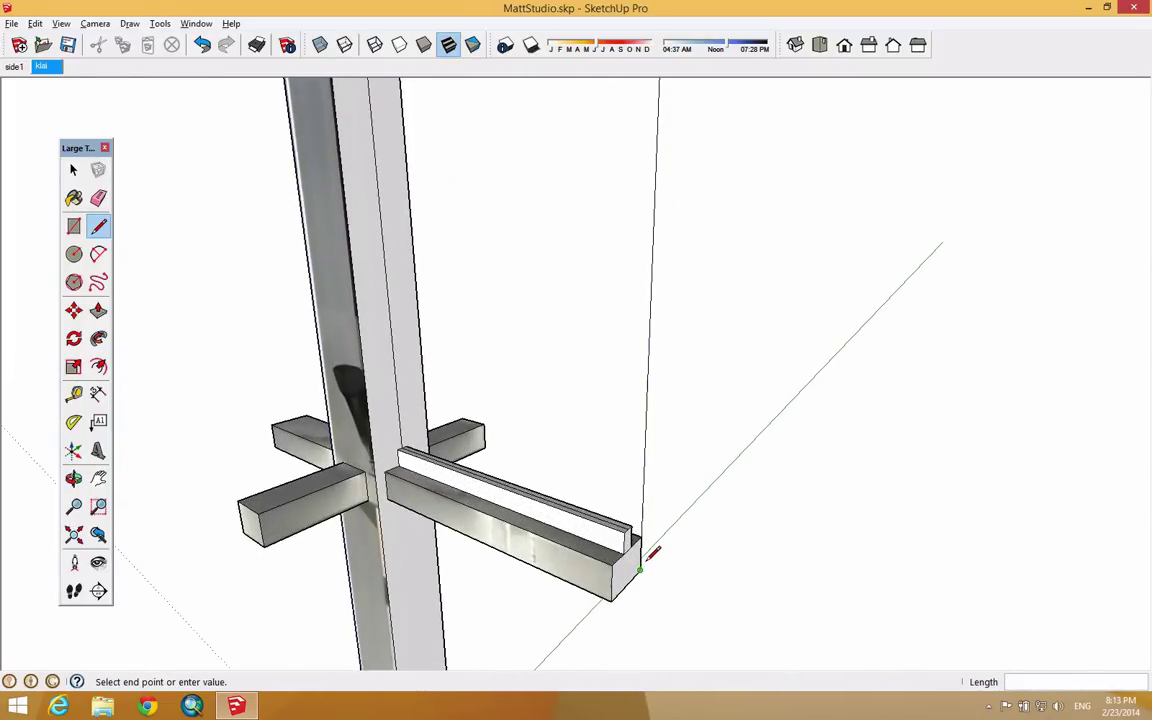
scroll(651, 540, "up", 1)
scroll(651, 532, "up", 1)
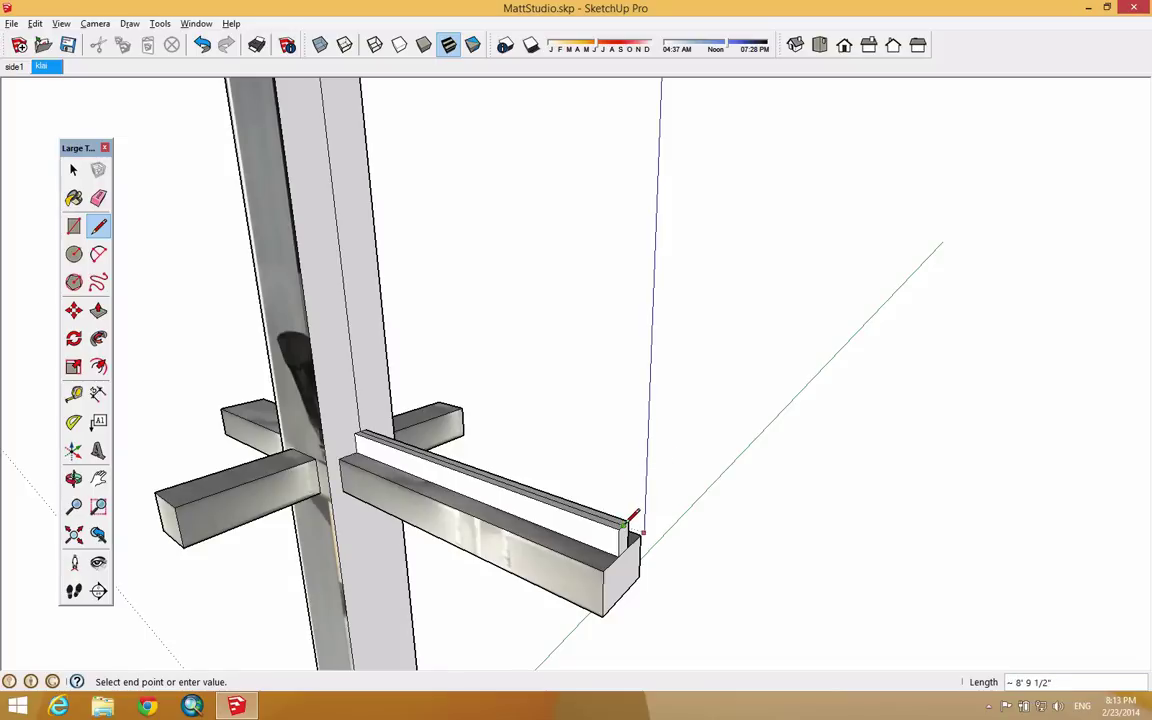
left_click(643, 532)
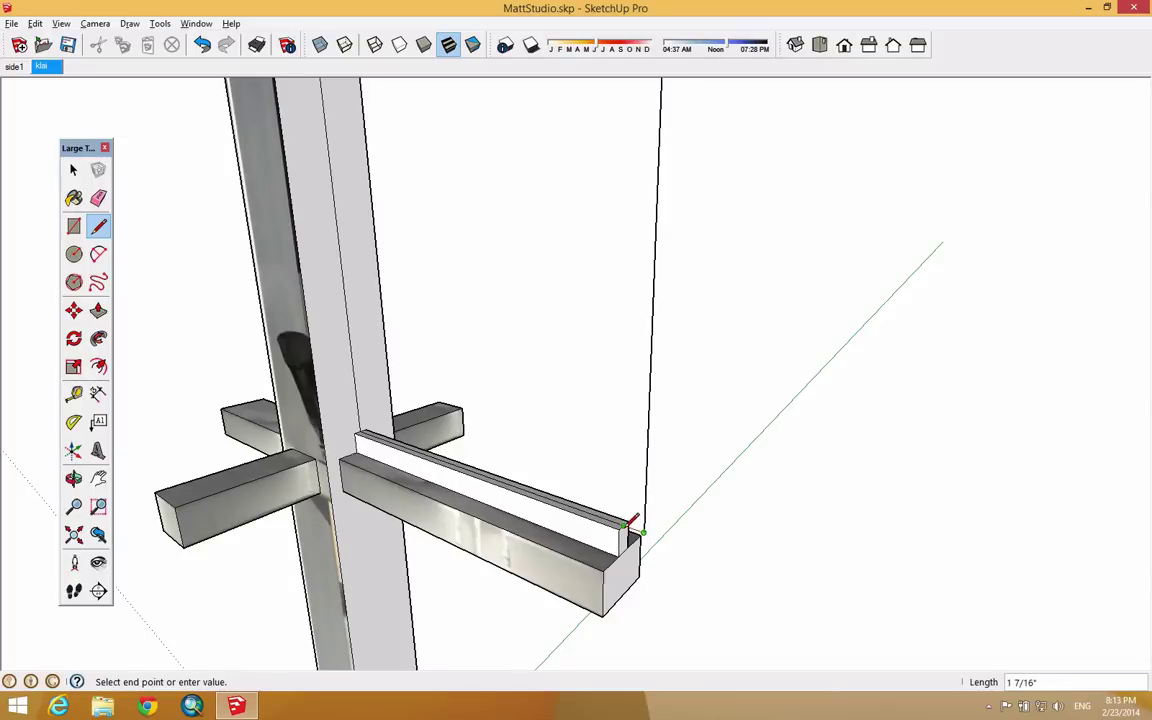
left_click(624, 526)
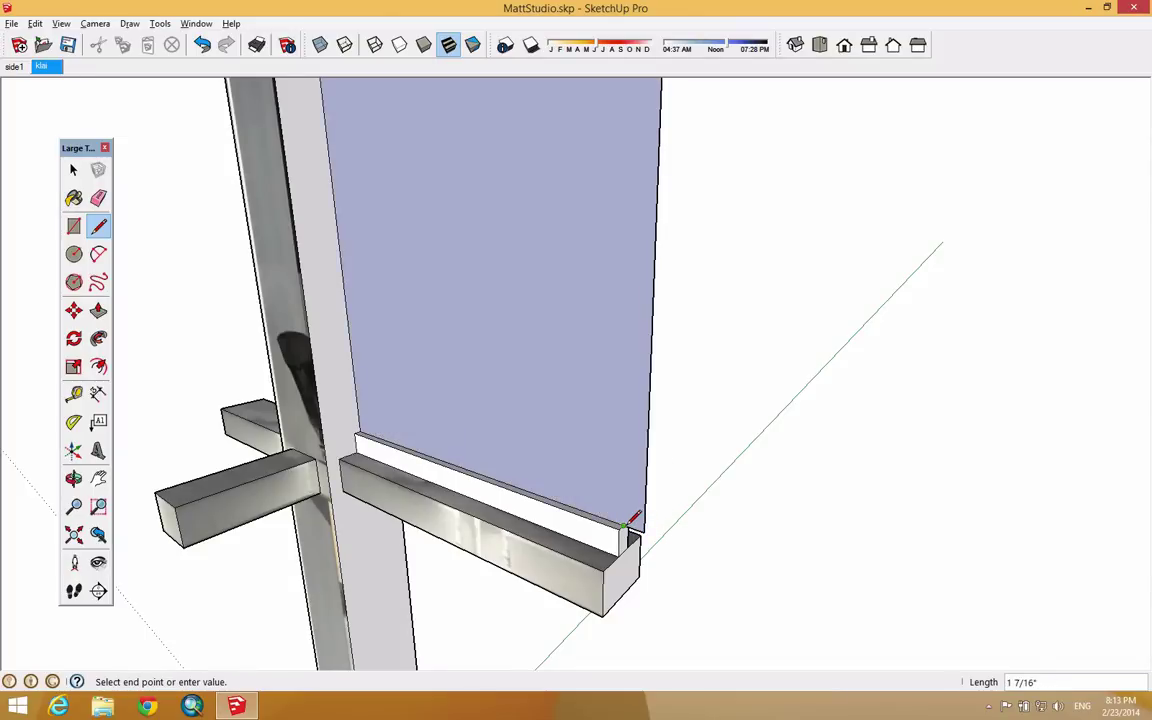
Step: Draw a vertical line about 8' 9 1/2" long across the banner face from the lower rail's outer end to the upper rail
scroll(630, 505, "down", 10)
scroll(604, 373, "up", 5)
scroll(652, 316, "up", 3)
mouse_move(690, 295)
middle_mouse_down()
mouse_move(707, 283)
mouse_move(676, 103)
mouse_move(748, 285)
middle_mouse_up()
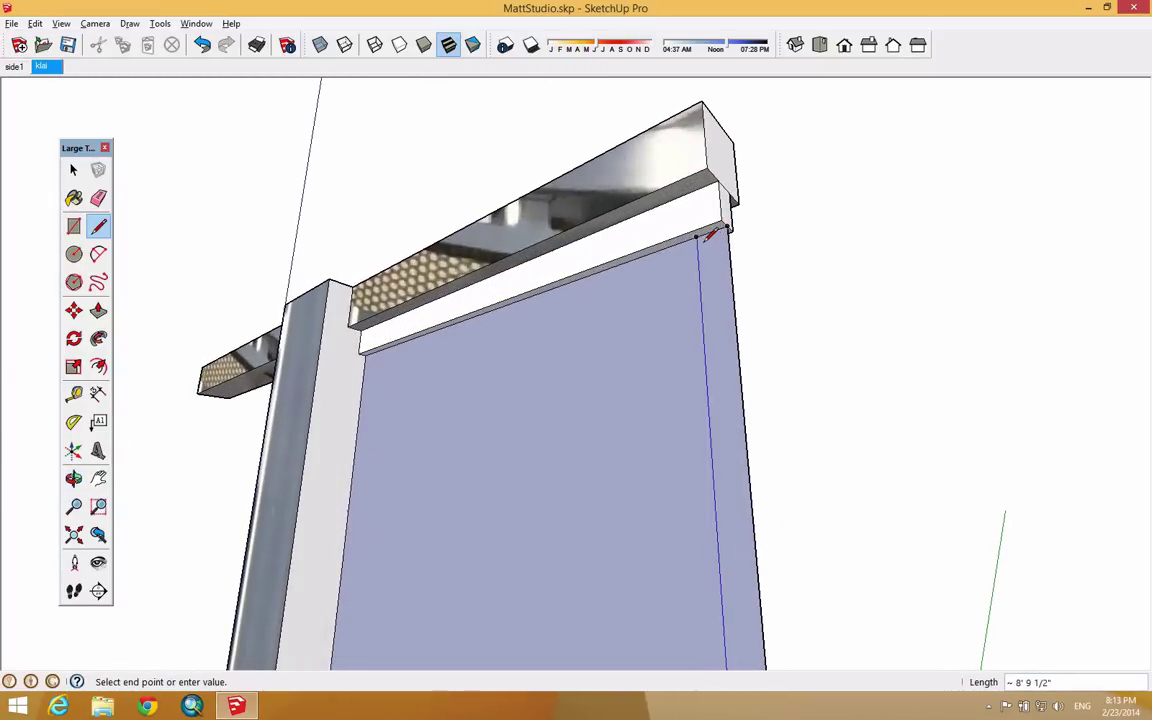
middle_click_drag(720, 270, 690, 290)
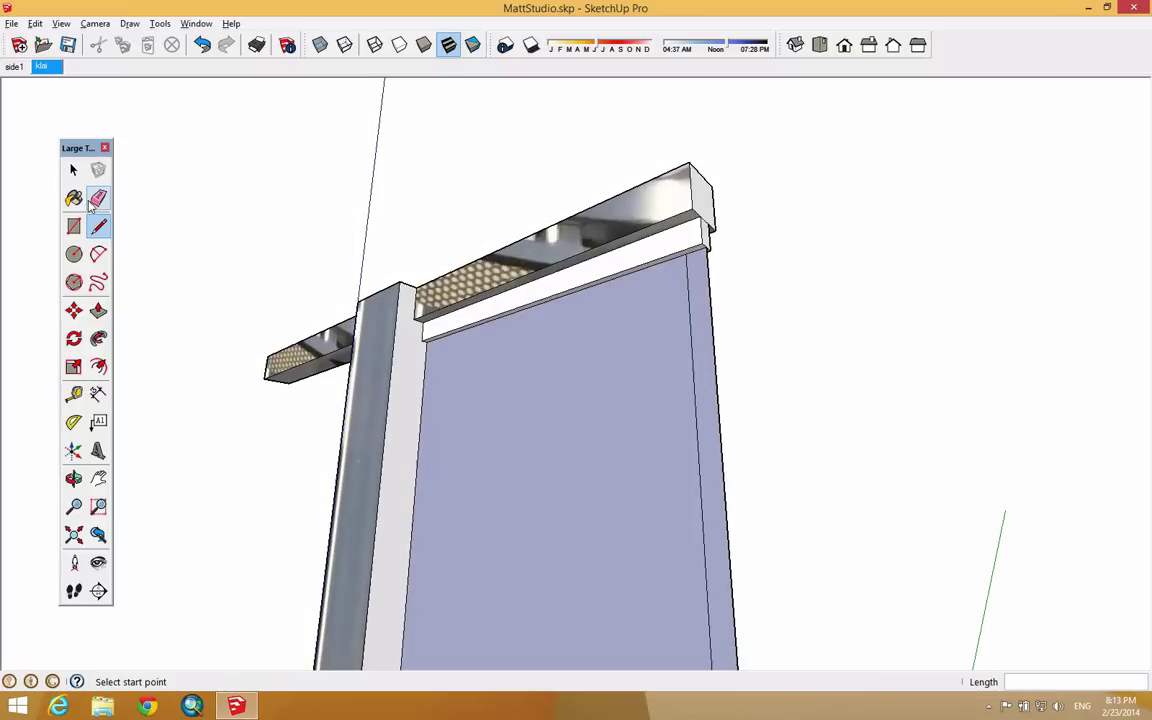
Step: Erase the banner's outermost vertical edge and the leftover short edge projecting past the lower rail
key("e")
left_click(708, 319)
mouse_move(717, 319)
middle_mouse_down()
mouse_move(686, 260)
mouse_move(717, 235)
mouse_move(812, 584)
mouse_move(653, 524)
mouse_move(589, 239)
mouse_move(600, 480)
middle_mouse_up()
scroll(707, 249, "up", 3)
scroll(712, 244, "down", 3)
scroll(600, 480, "down", 3)
scroll(591, 610, "up", 7)
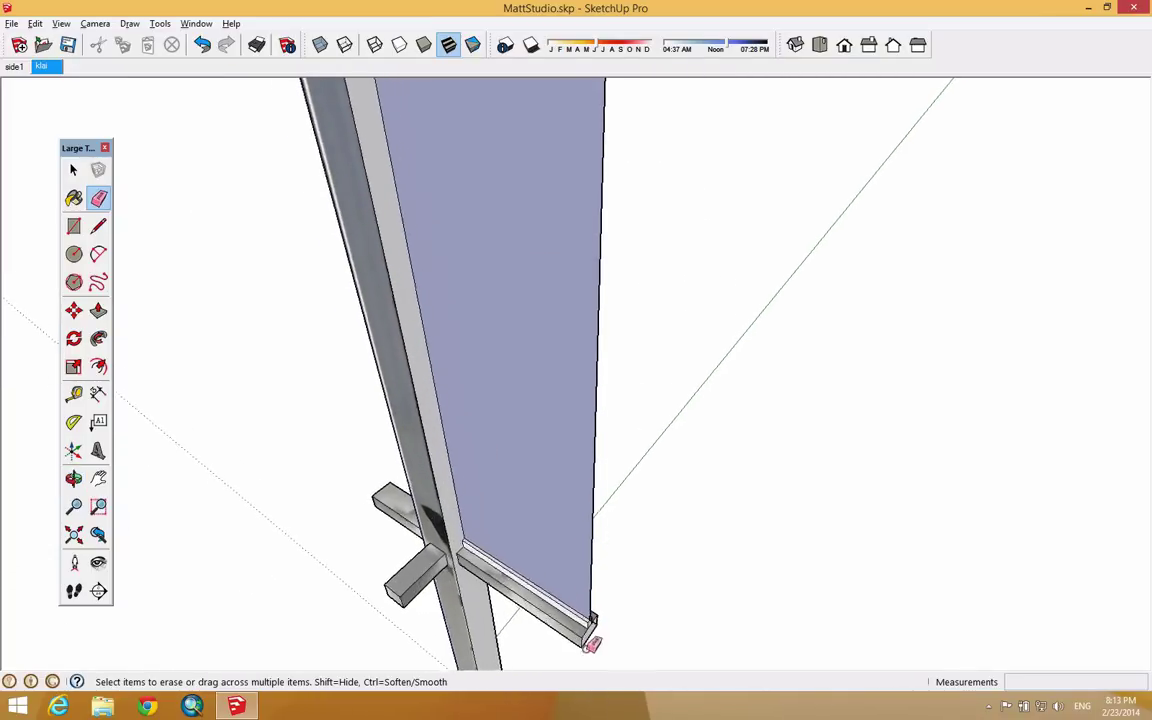
scroll(612, 573, "up", 1)
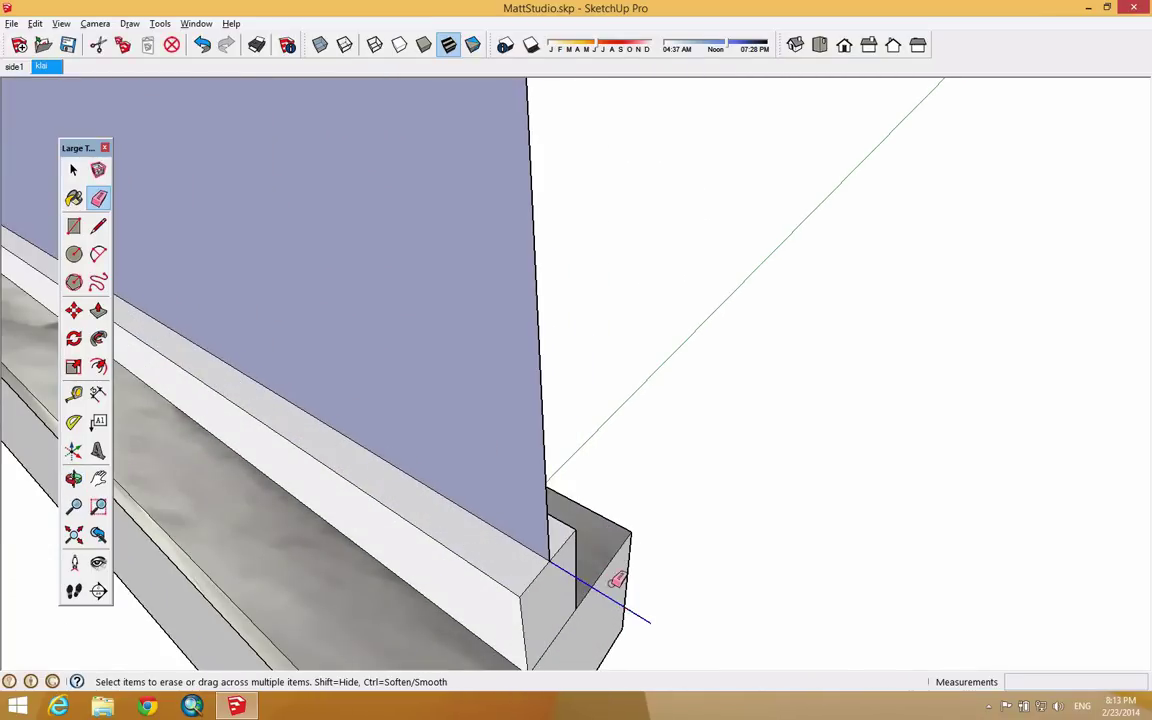
scroll(612, 575, "down", 3)
middle_click_drag(423, 281, 230, 289)
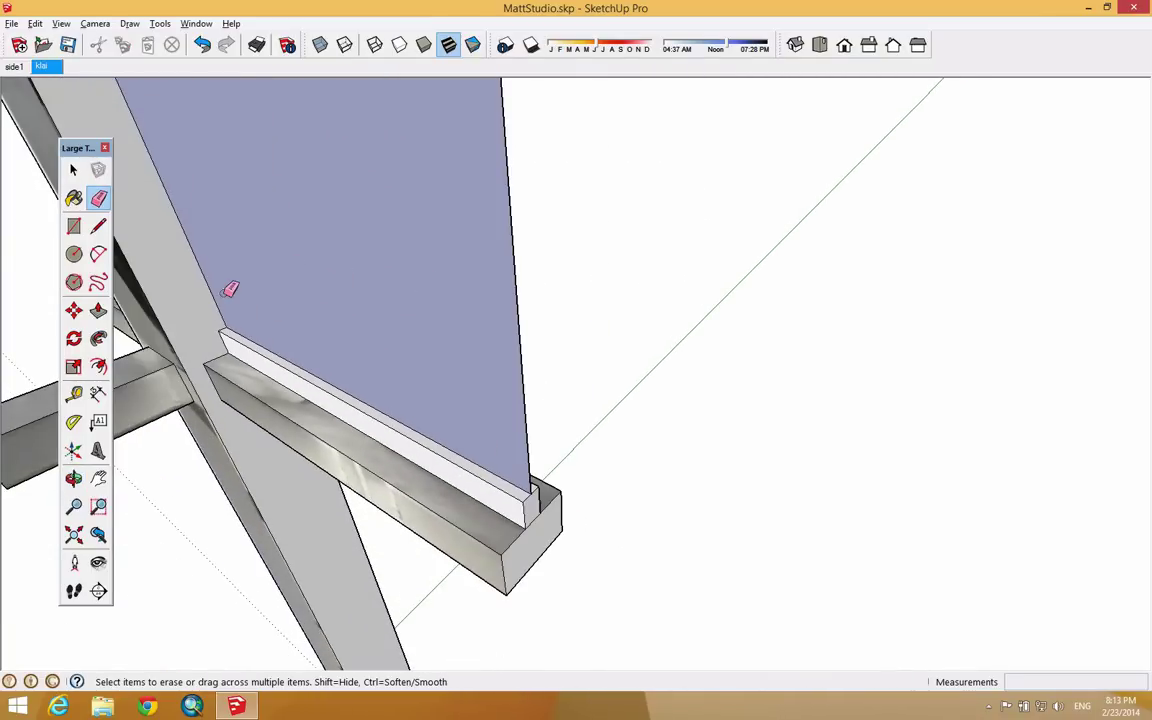
Step: Return to the klai matched-photo scene and project the photo onto the banner face without trimming partially visible faces
left_click(42, 67)
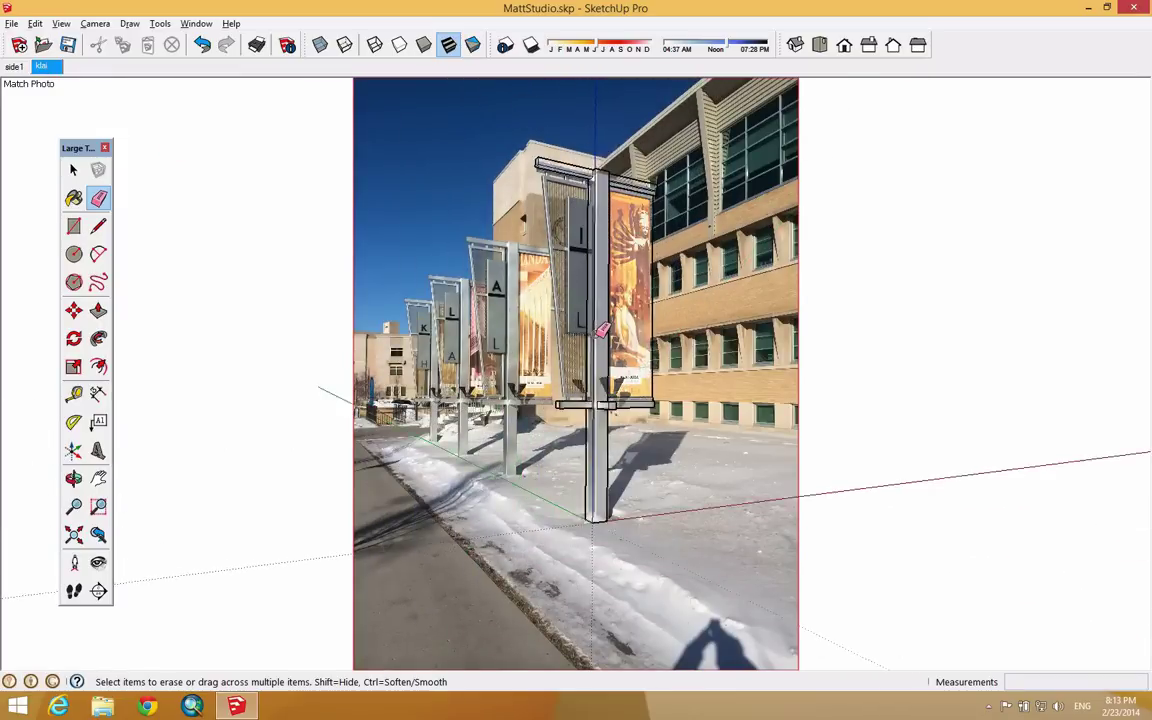
left_click(73, 171)
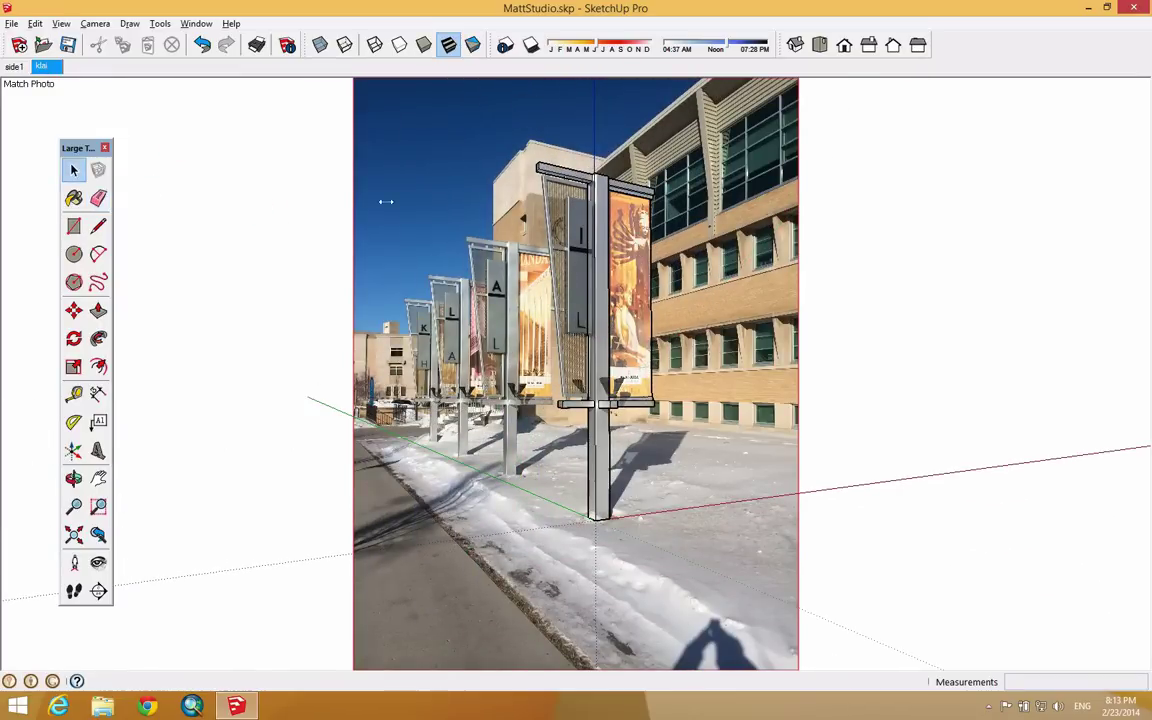
right_click(603, 235)
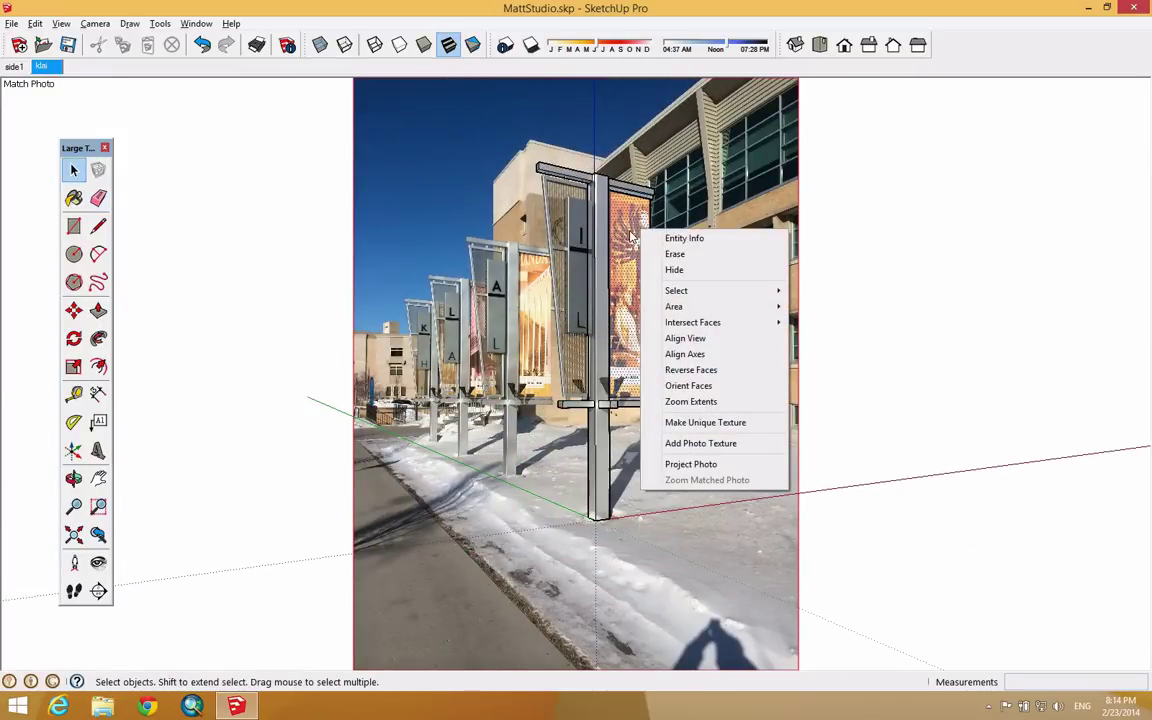
left_click(725, 464)
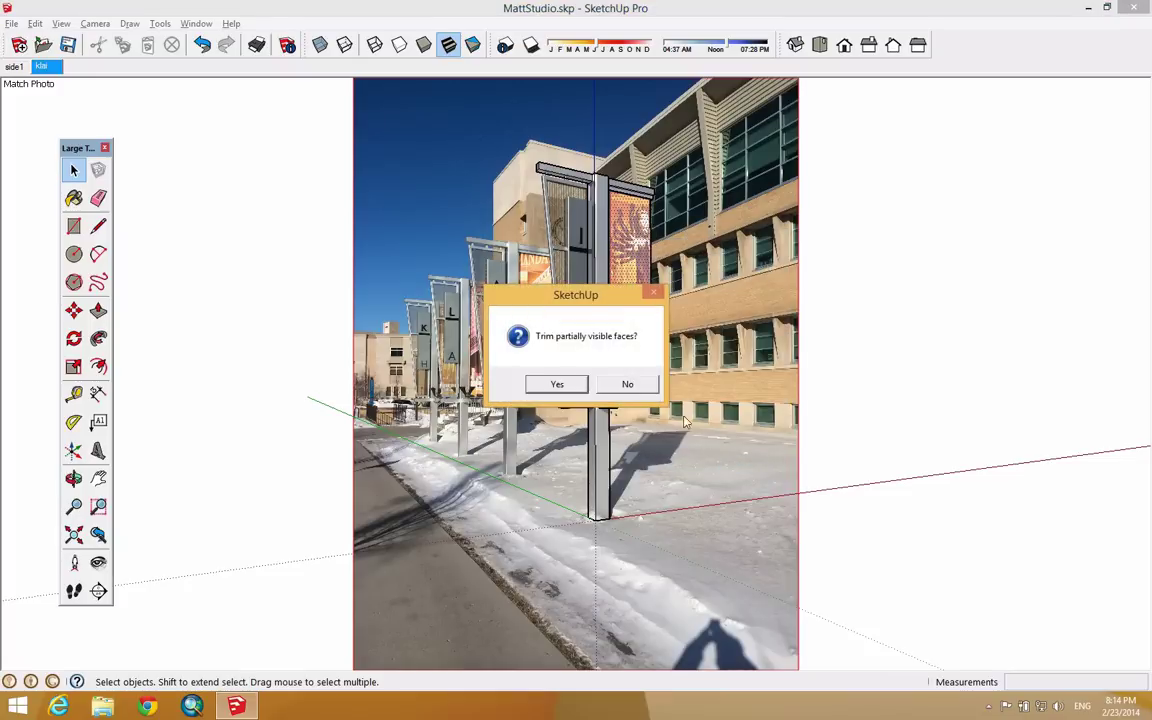
left_click(646, 383)
Step: Reposition the banner face's texture, aligning the photo banner's upper inner corner with the face corner beside the post
middle_click_drag(600, 320, 527, 358)
scroll(527, 358, "up", 6)
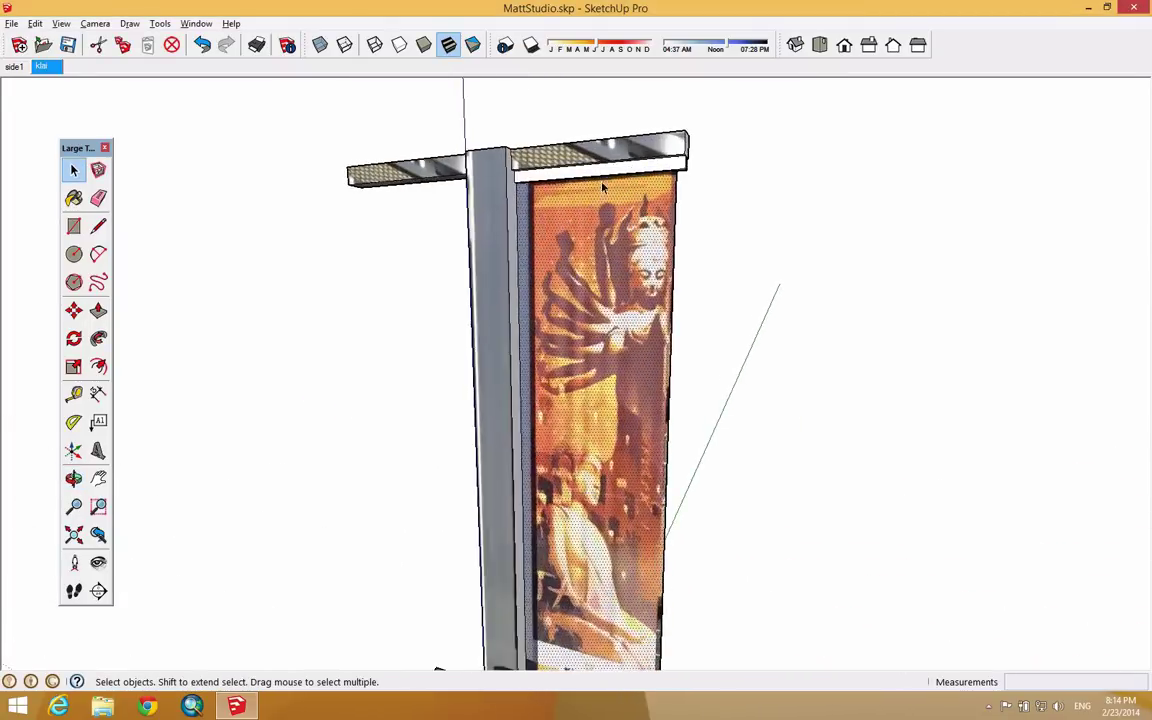
right_click(558, 212)
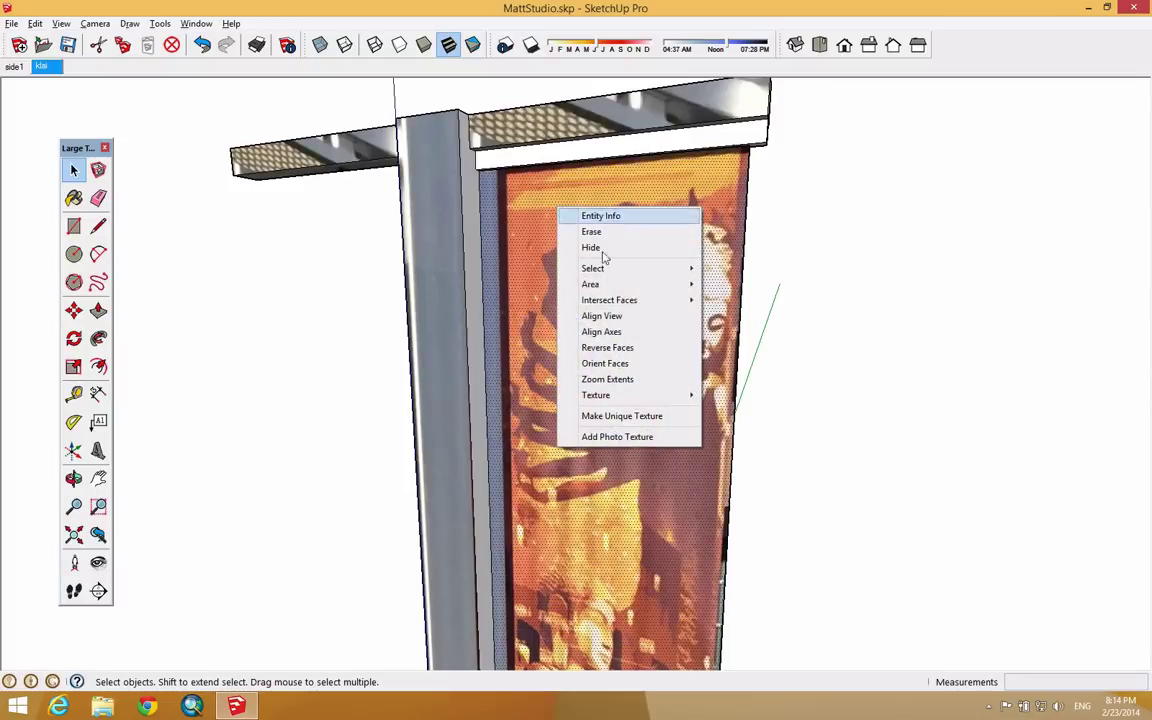
mouse_move(655, 398)
left_click(735, 395)
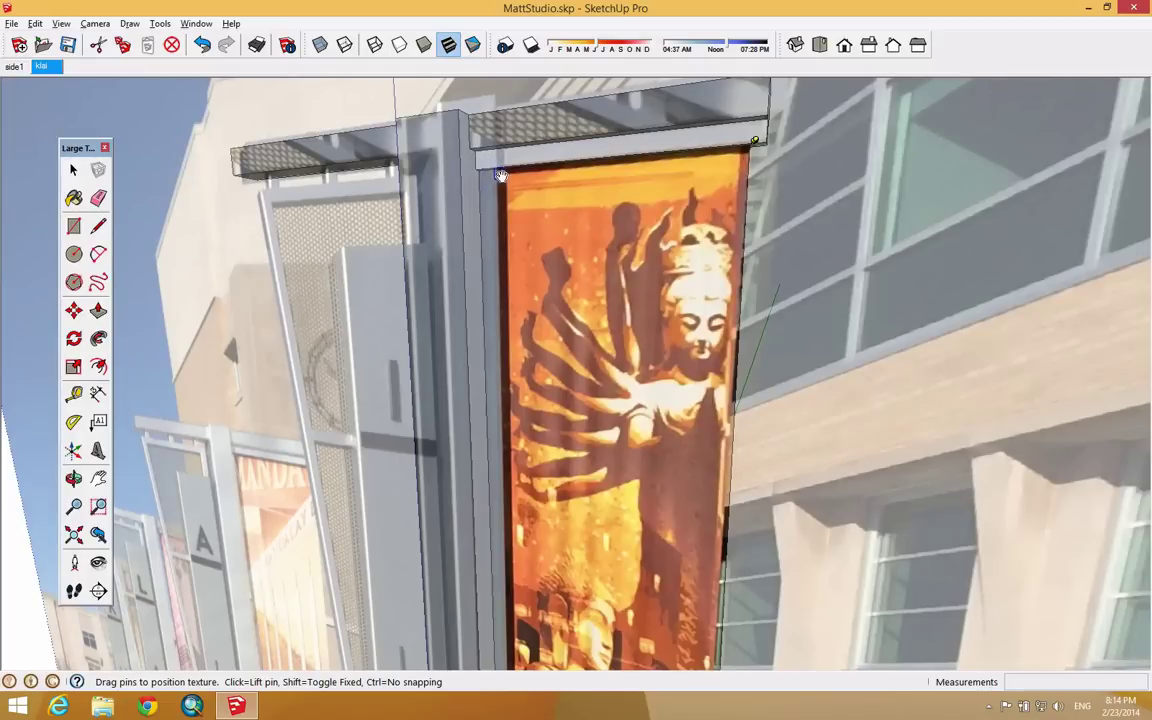
scroll(508, 175, "up", 5)
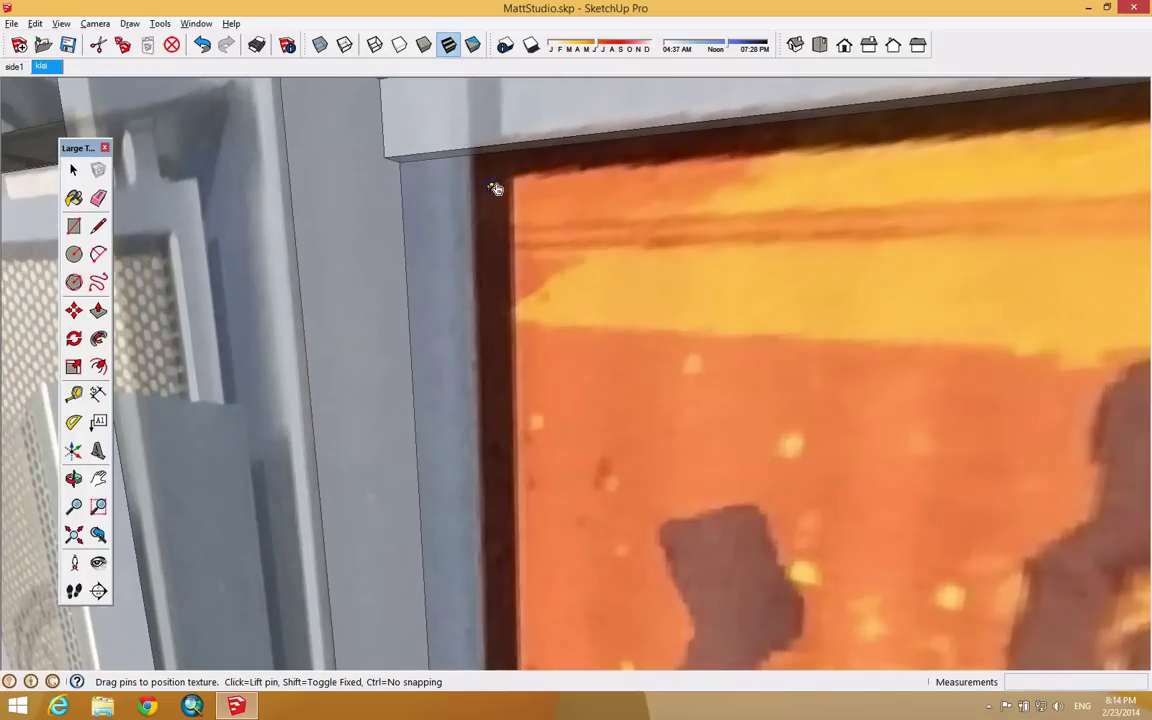
scroll(404, 162, "down", 2)
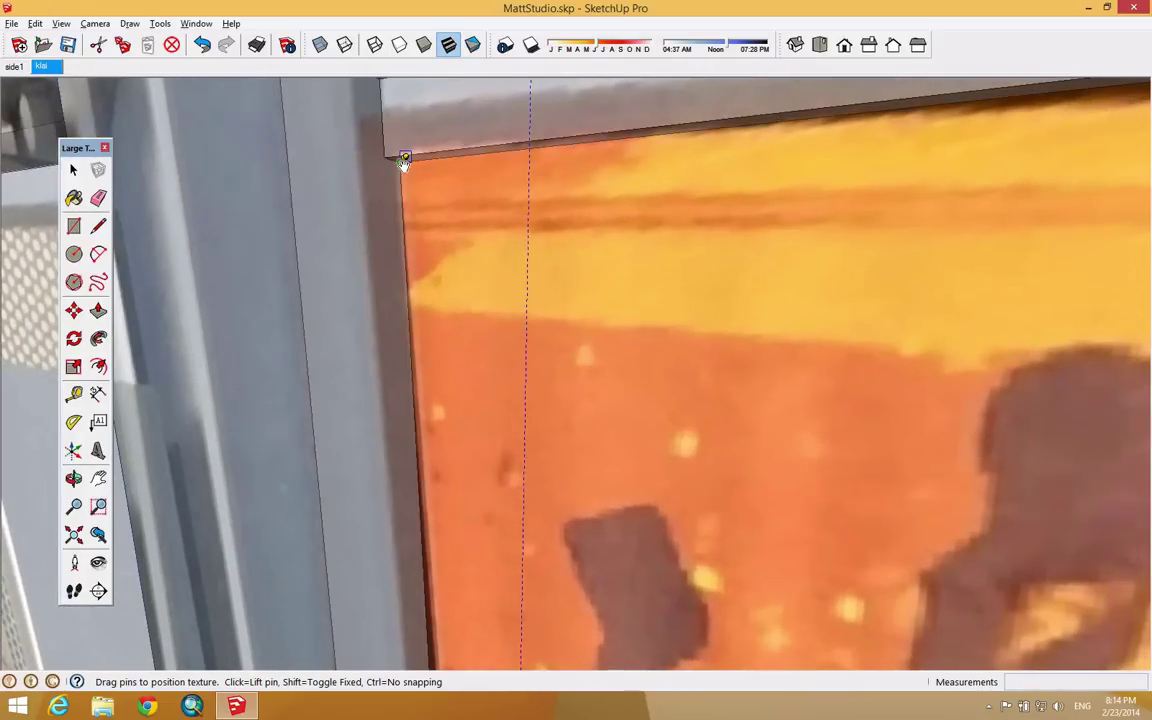
Step: Align the photo banner's upper outer corner with the matching corner of the banner face beneath the upper rail
scroll(771, 236, "down", 5)
middle_click_drag(771, 236, 957, 210)
scroll(957, 210, "up", 2)
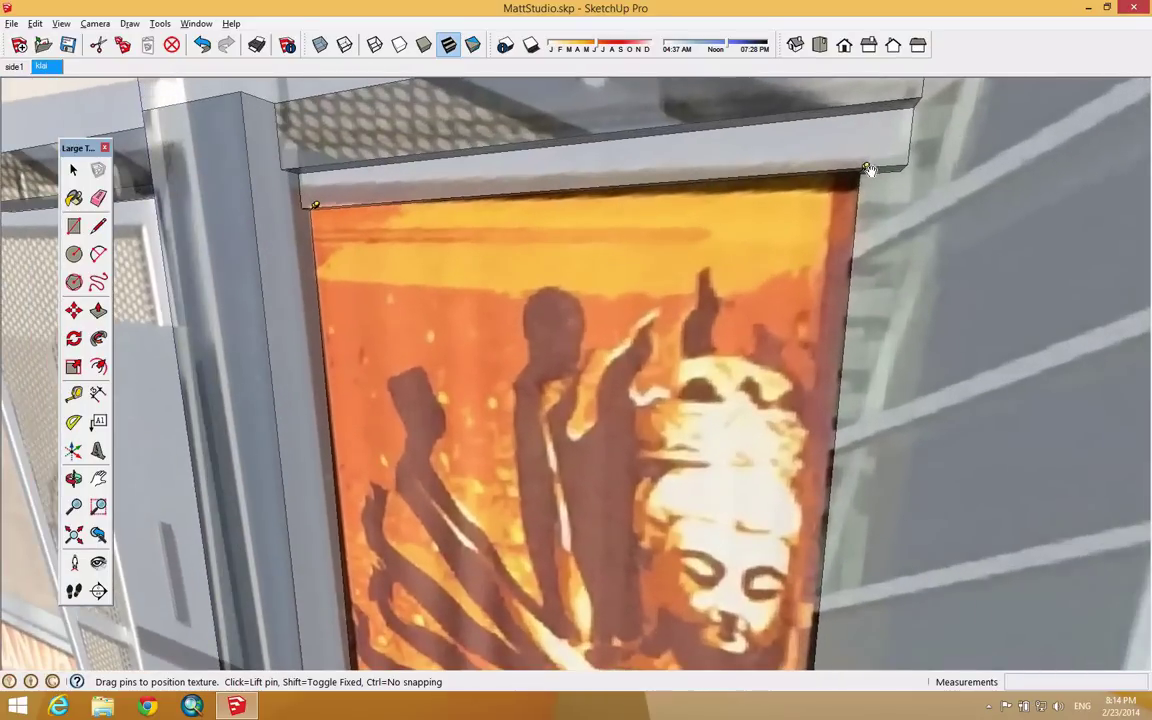
left_click(840, 191)
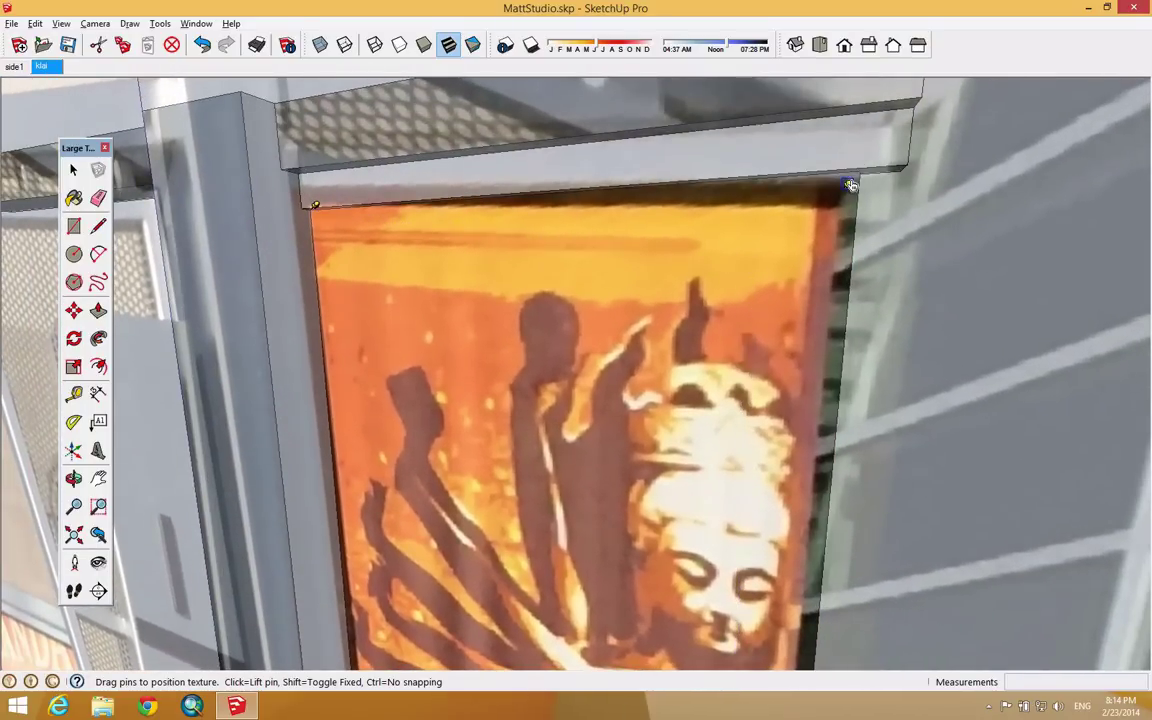
left_click_drag(818, 220, 716, 283)
middle_click_drag(716, 283, 722, 261)
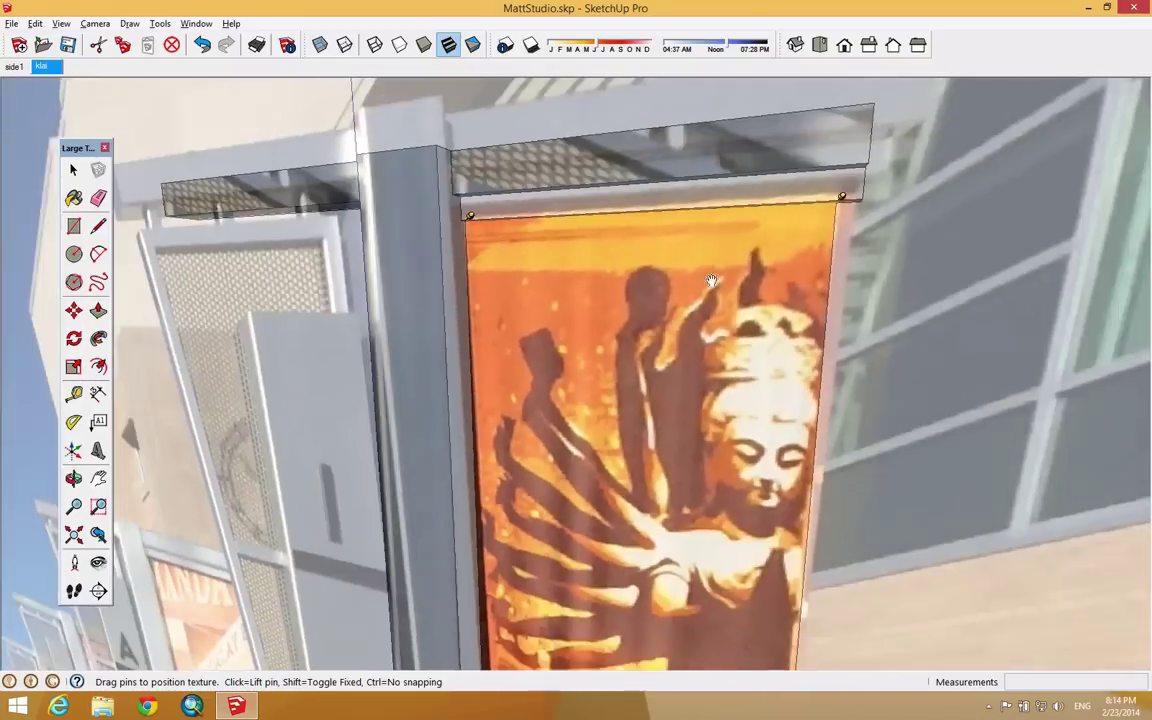
Step: Align the photo banner's lower outer corner with the banner face's lower outer corner on the lower rail
scroll(722, 261, "down", 6)
scroll(636, 523, "up", 6)
middle_click_drag(636, 523, 638, 425)
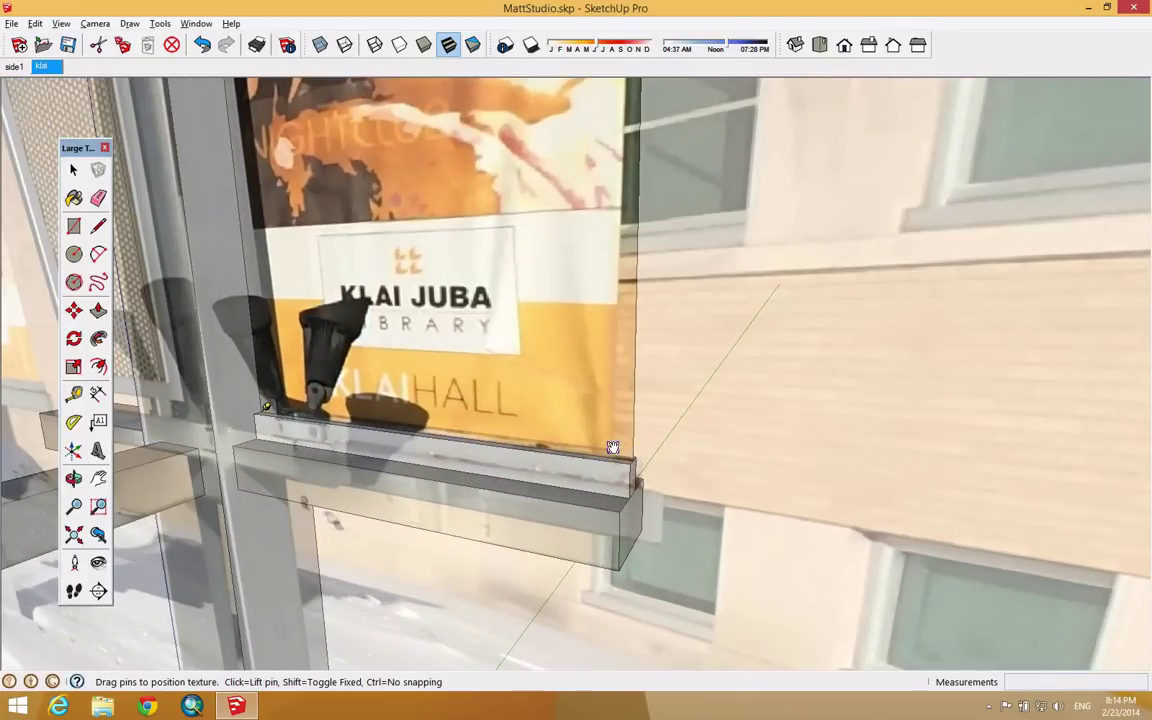
left_click_drag(614, 447, 633, 459)
scroll(633, 459, "up", 5)
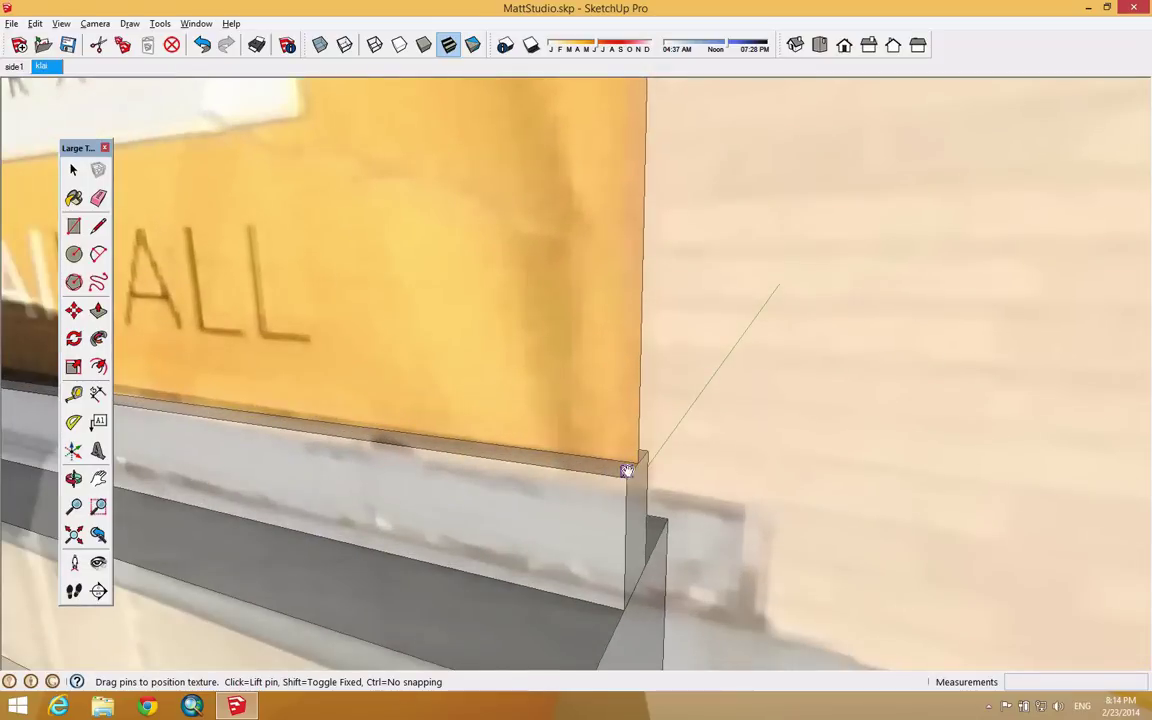
Step: Adjust the texture at the banner face's lower inner corner beside the post and apply the repositioned texture
scroll(626, 470, "down", 5)
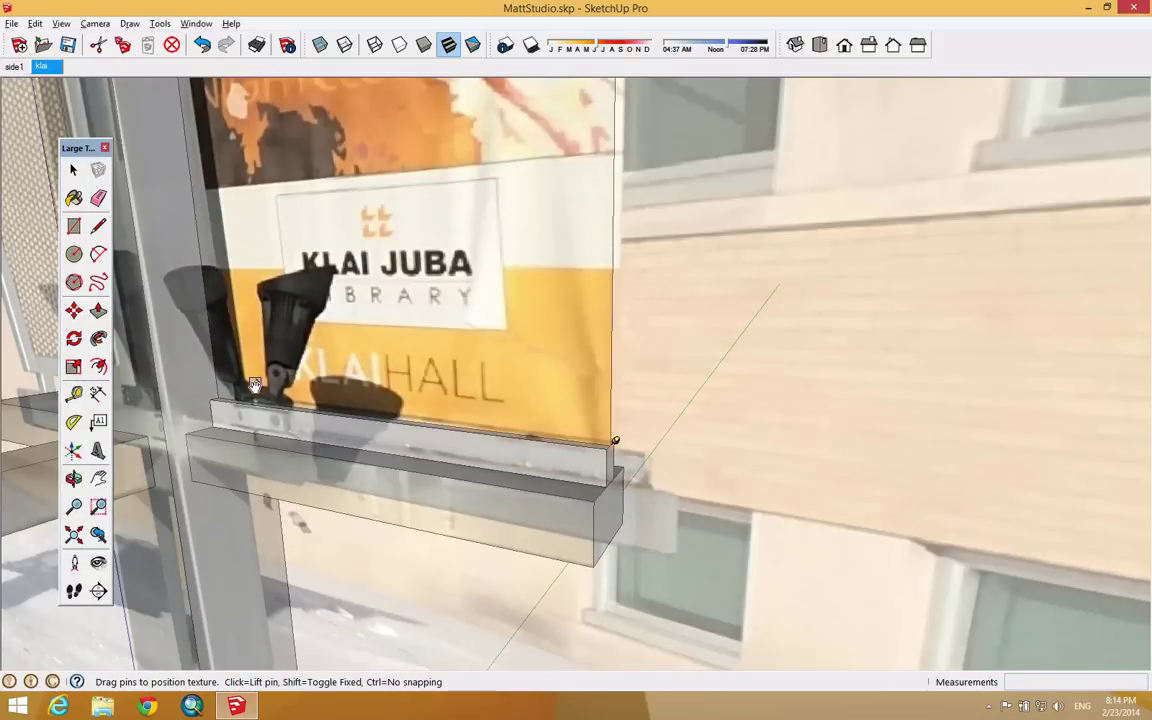
scroll(255, 390, "up", 5)
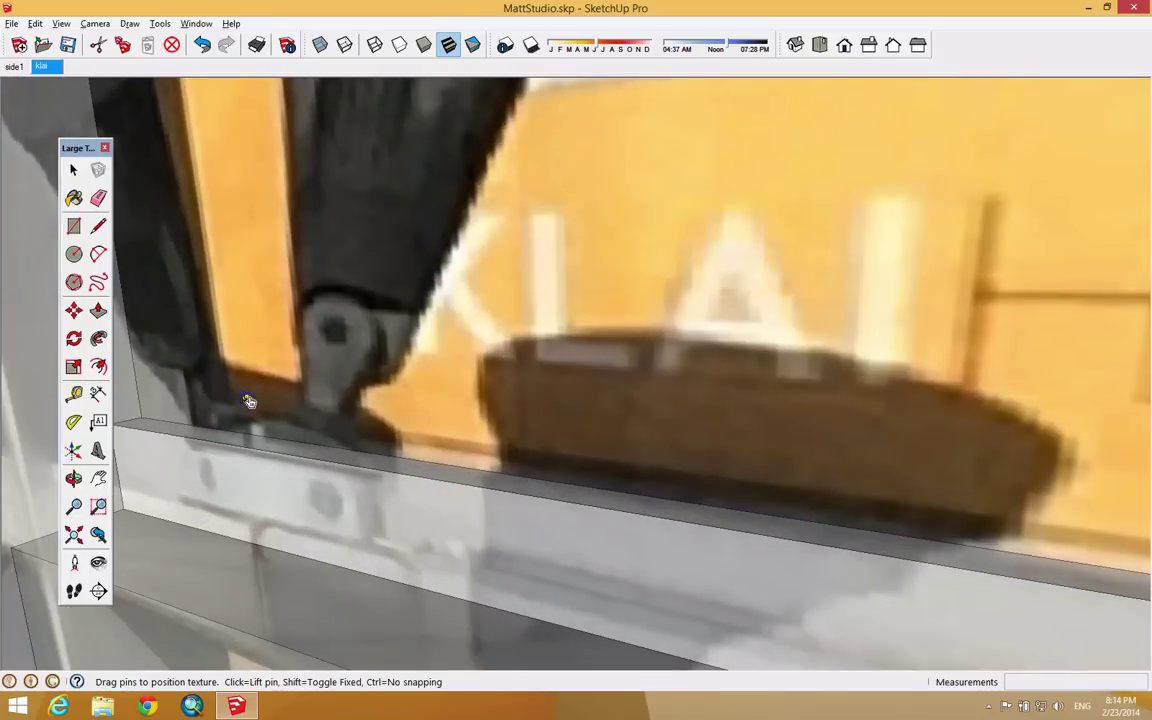
scroll(240, 400, "down", 4)
scroll(160, 406, "down", 2)
scroll(194, 428, "down", 10)
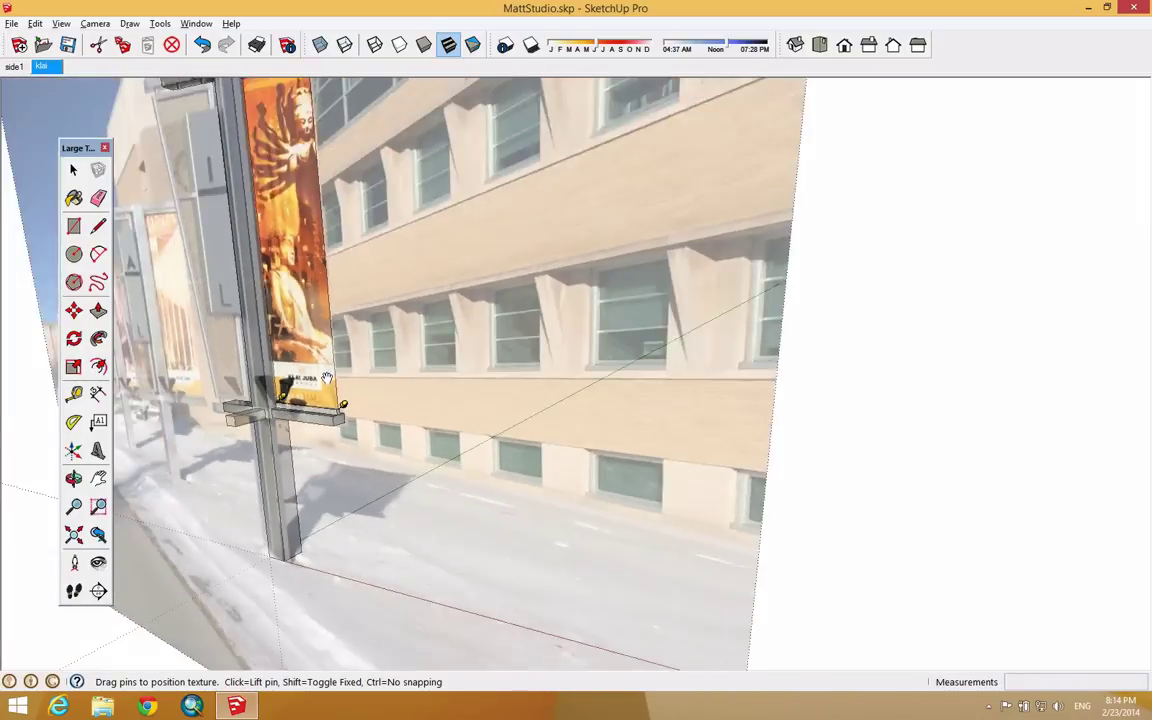
scroll(326, 379, "down", 3)
key("Return")
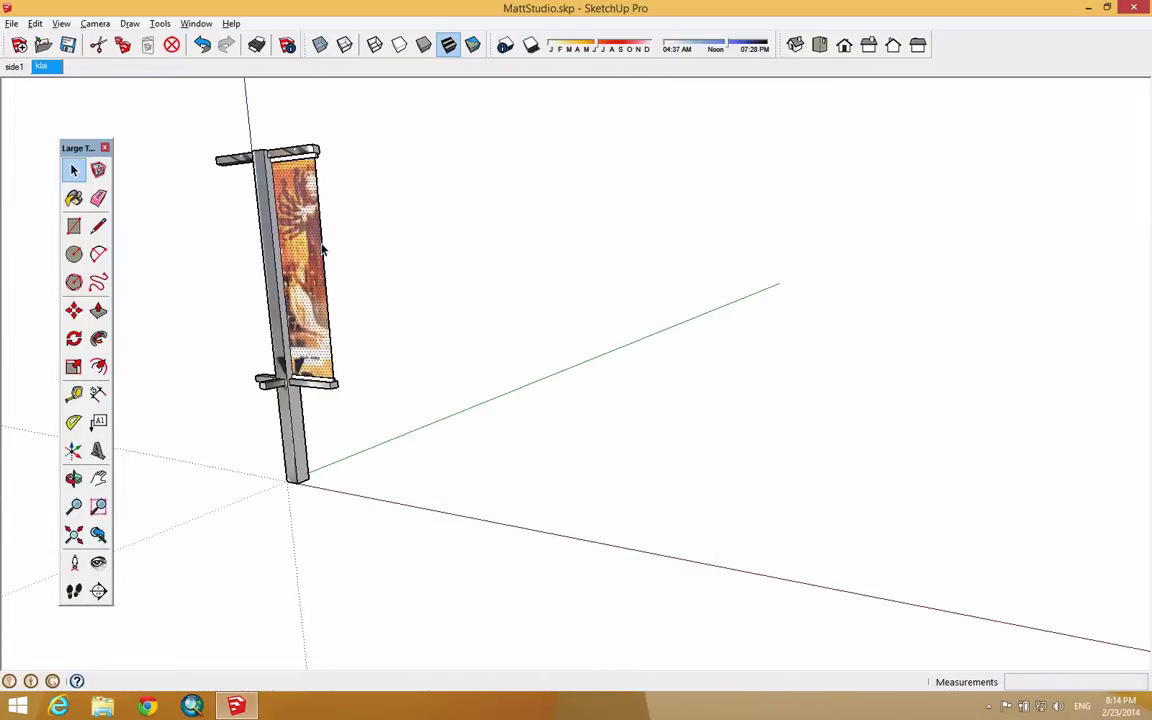
Step: In the klai matched-photo scene, add a guide along the upper arm's underside above the perforated panel, 1 1/4" from its long edge
left_click(41, 66)
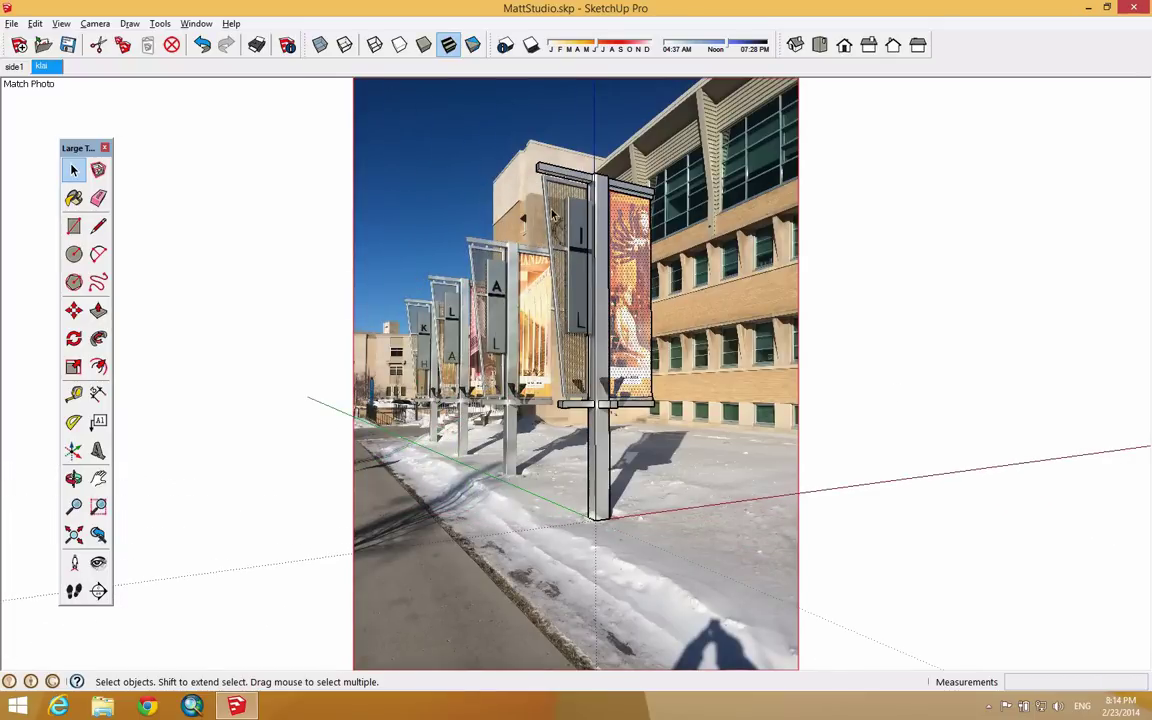
scroll(534, 193, "up", 4)
scroll(600, 268, "down", 4)
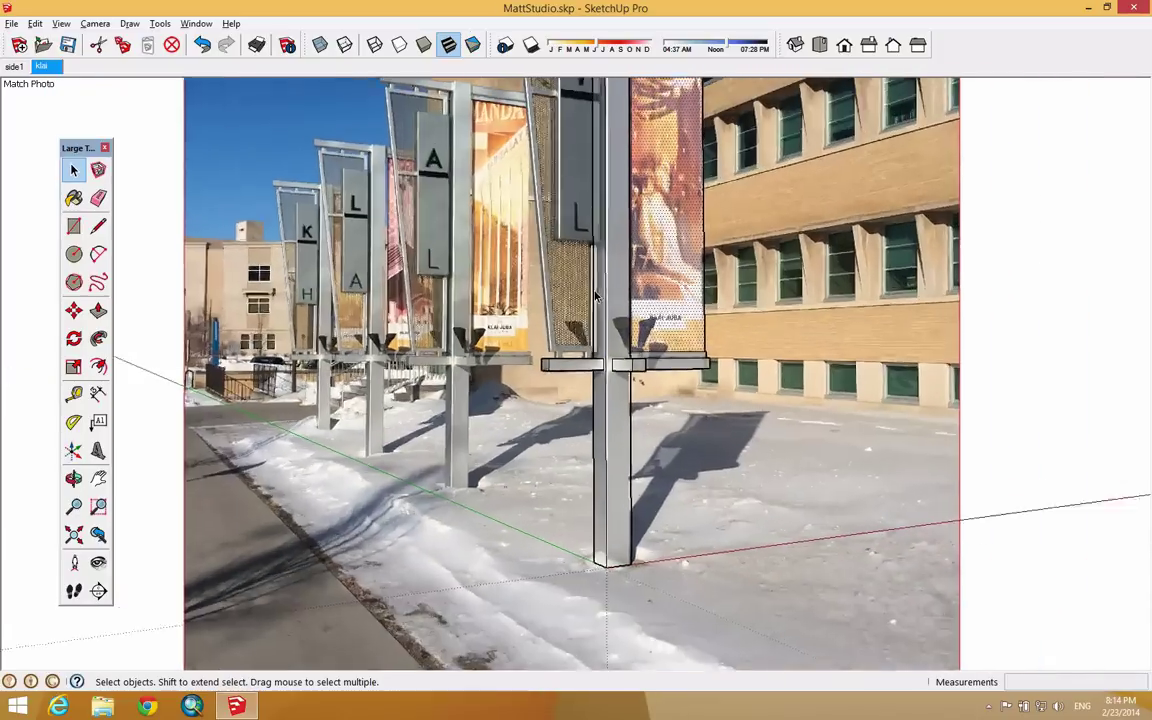
scroll(615, 112, "up", 4)
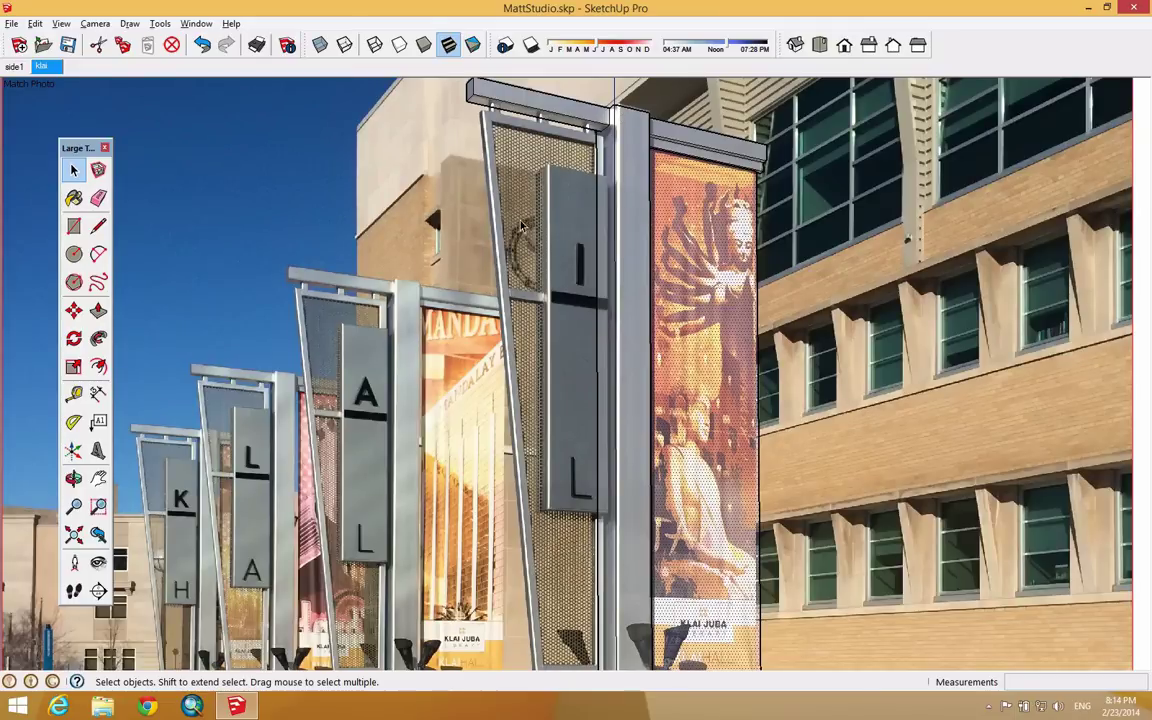
scroll(487, 103, "up", 6)
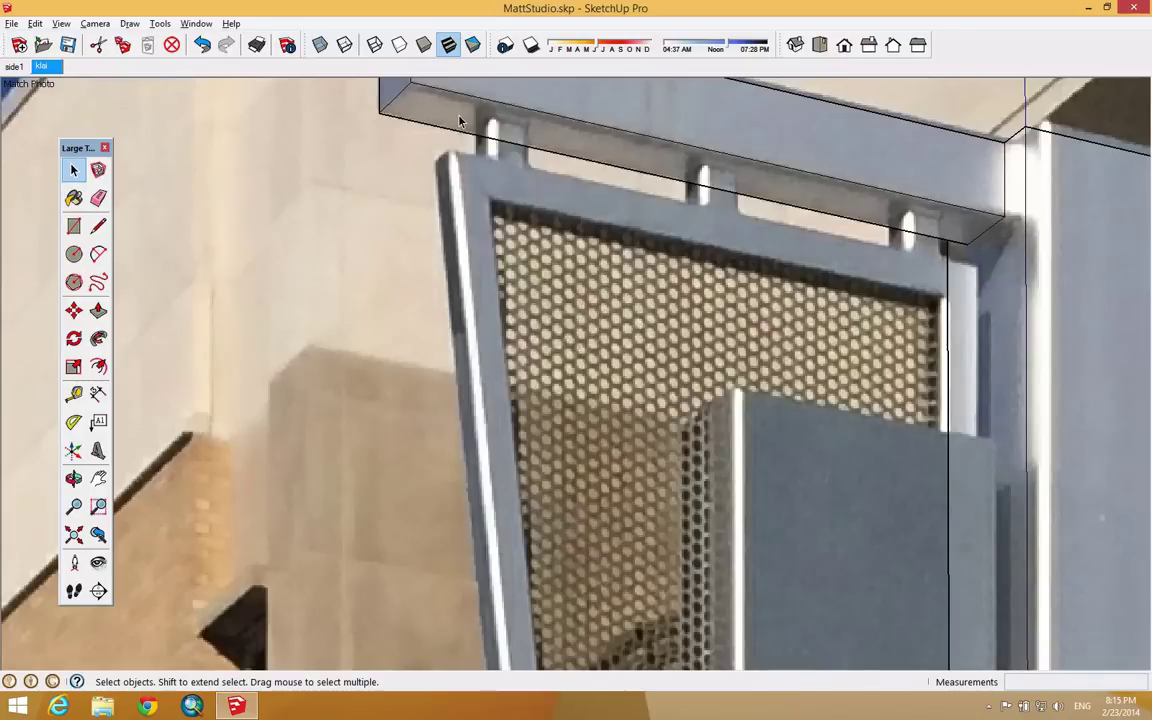
left_click(76, 396)
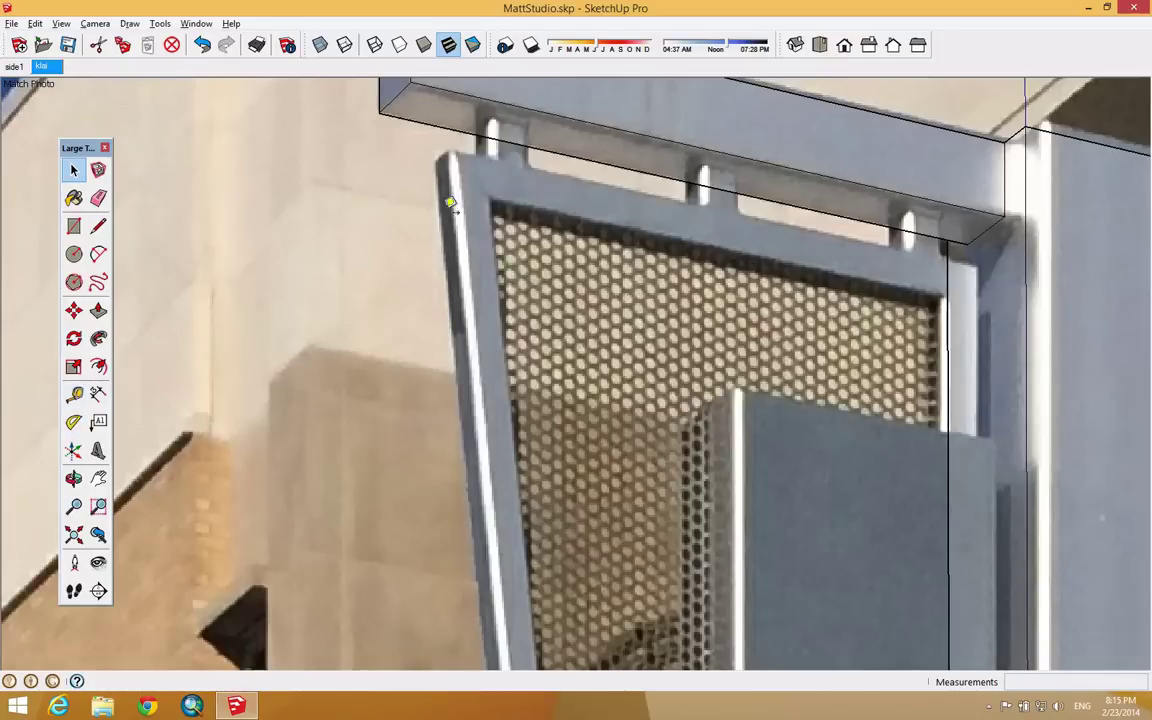
left_click(536, 108)
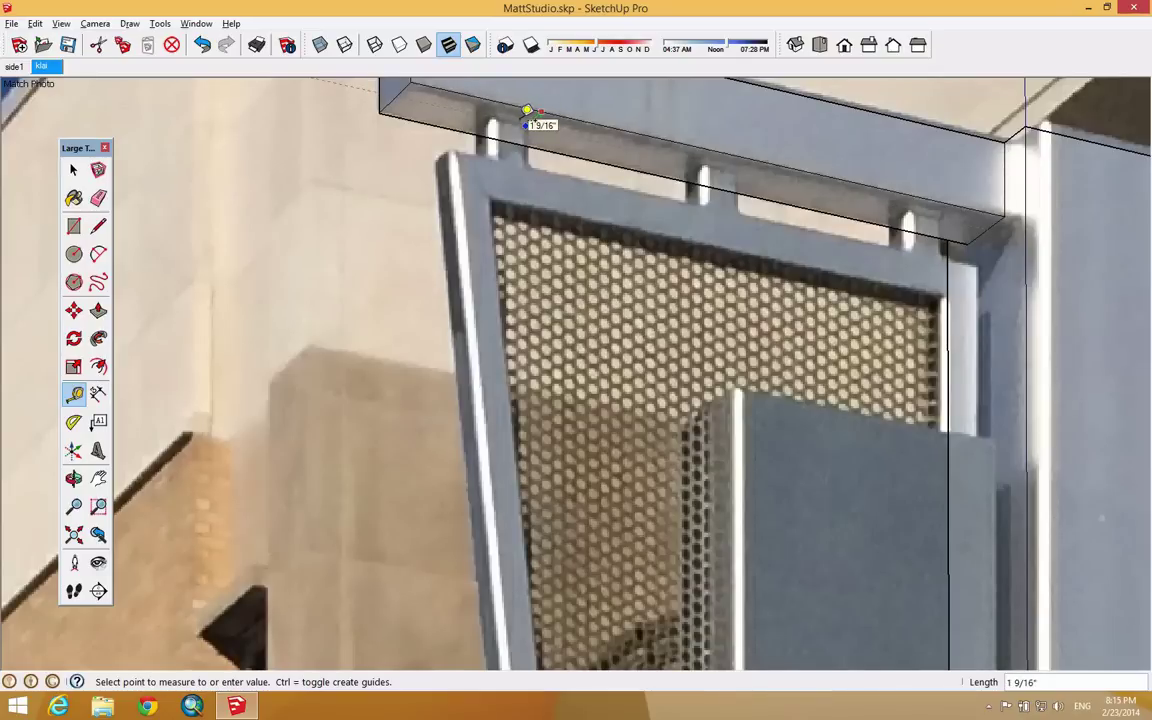
left_click(530, 108)
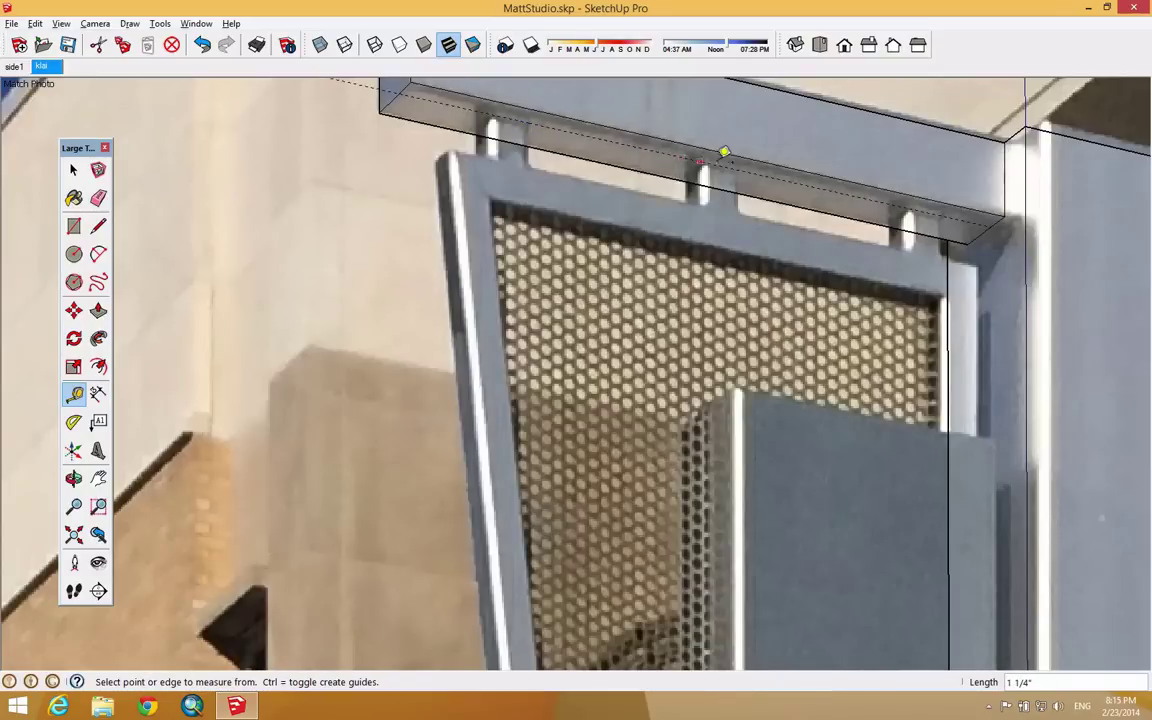
Step: Draw a rectangle on the upper arm's underside at its outer end, between the guide and the nearby long edge
scroll(709, 152, "up", 3)
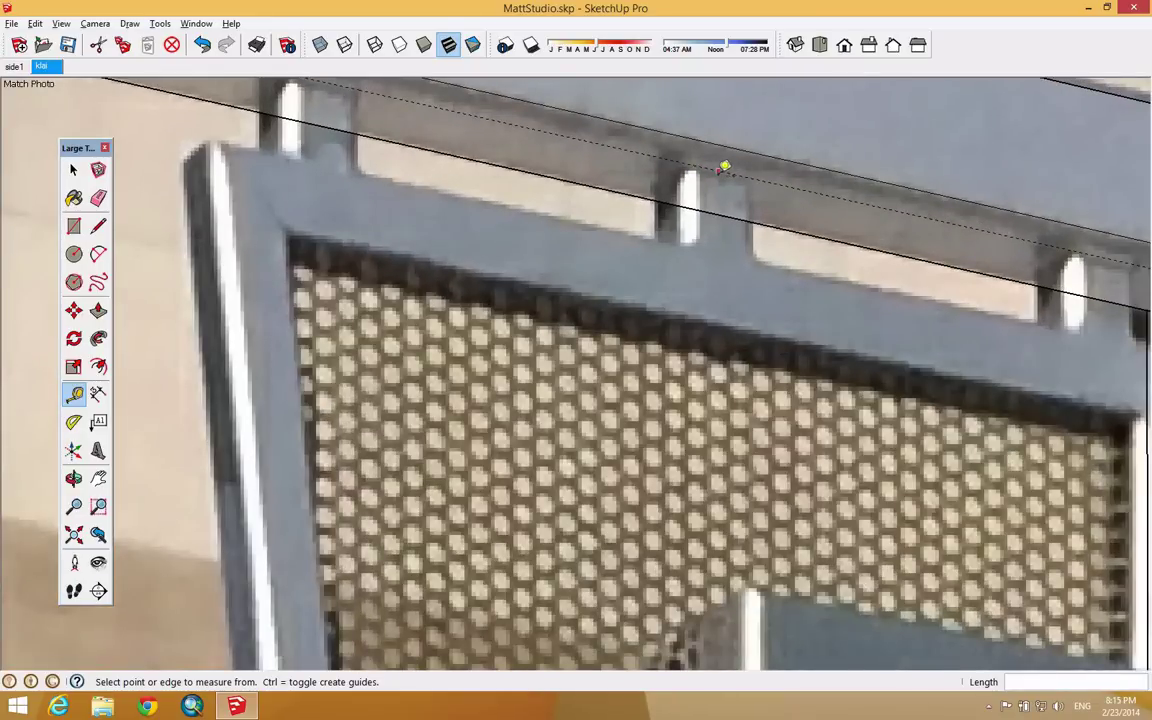
middle_click_drag(716, 226, 985, 241)
scroll(825, 283, "down", 3)
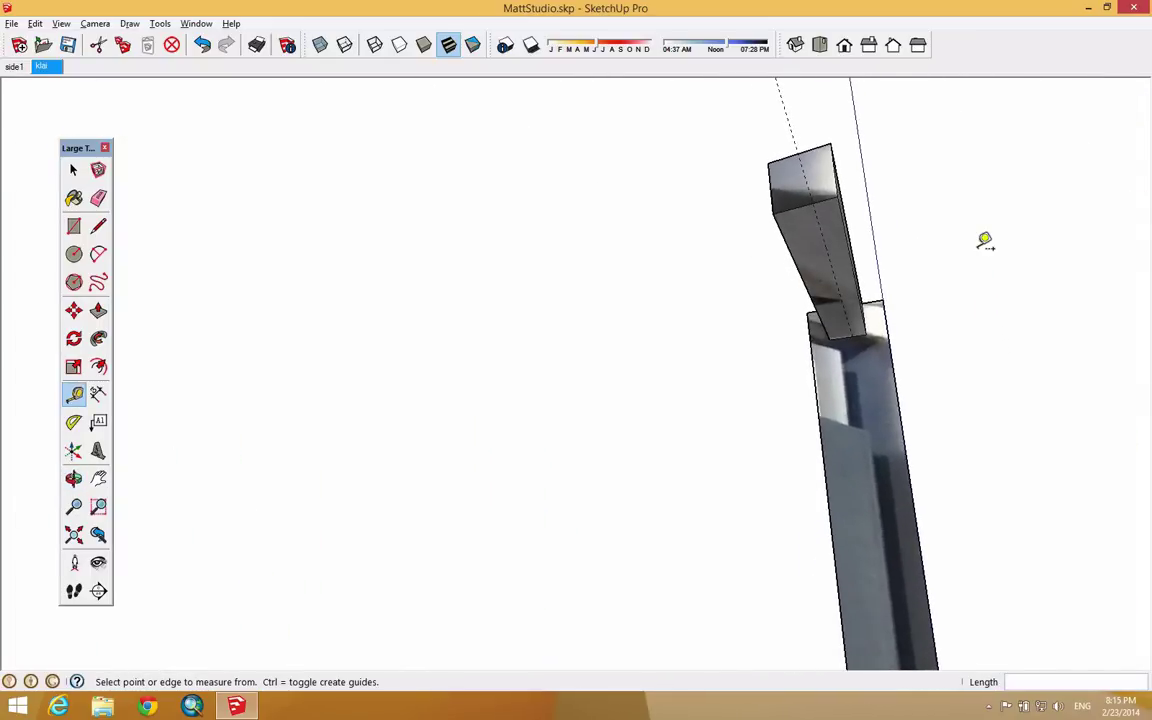
scroll(845, 208, "up", 5)
scroll(818, 204, "down", 3)
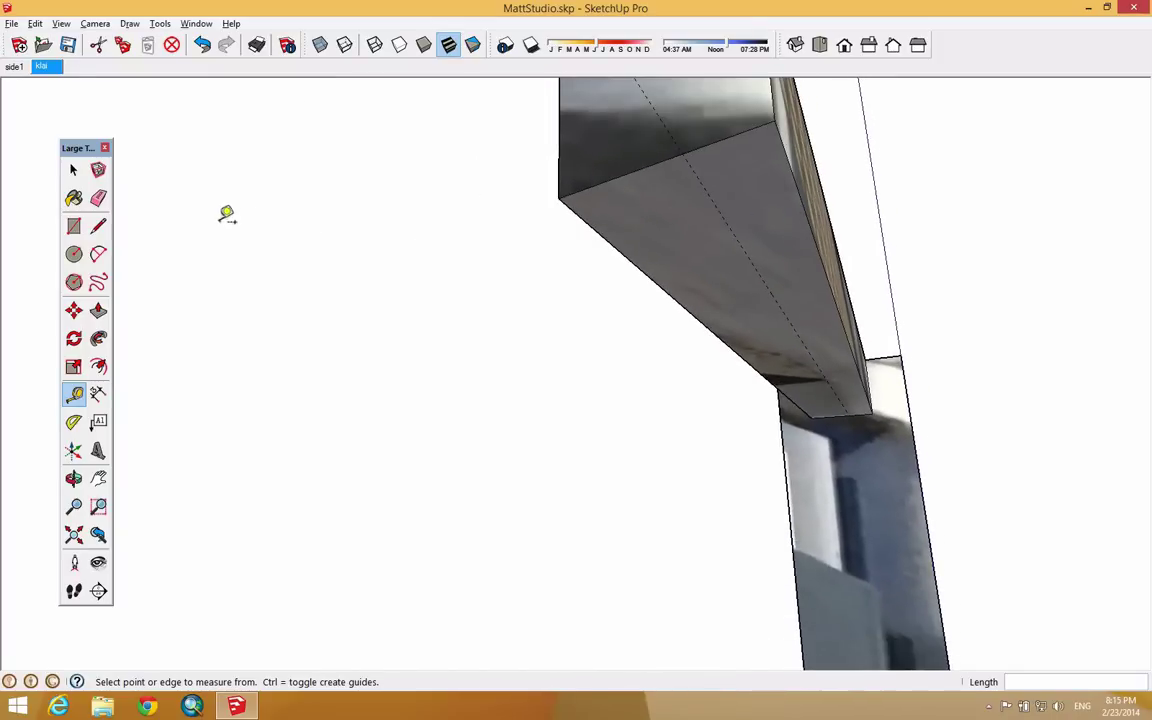
left_click(74, 226)
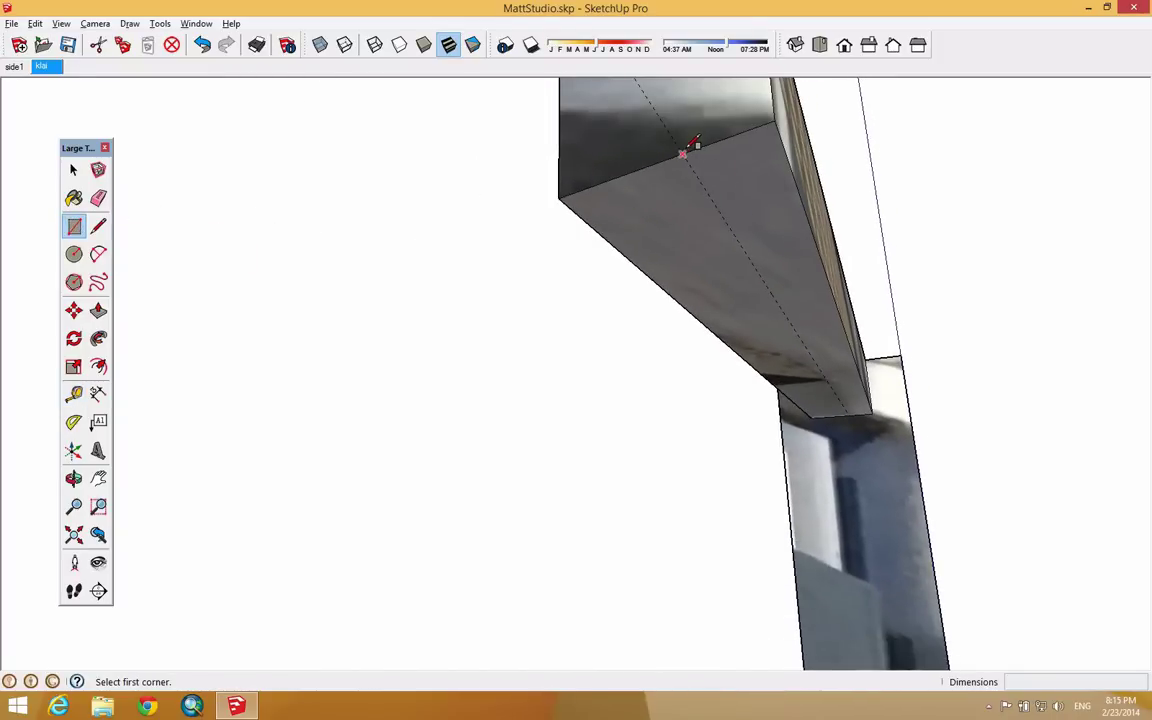
left_click(683, 153)
left_click(797, 187)
Step: Copy the small rectangle face about 2 1/8" across the arm's underside to the opposite outer corner
left_click(73, 170)
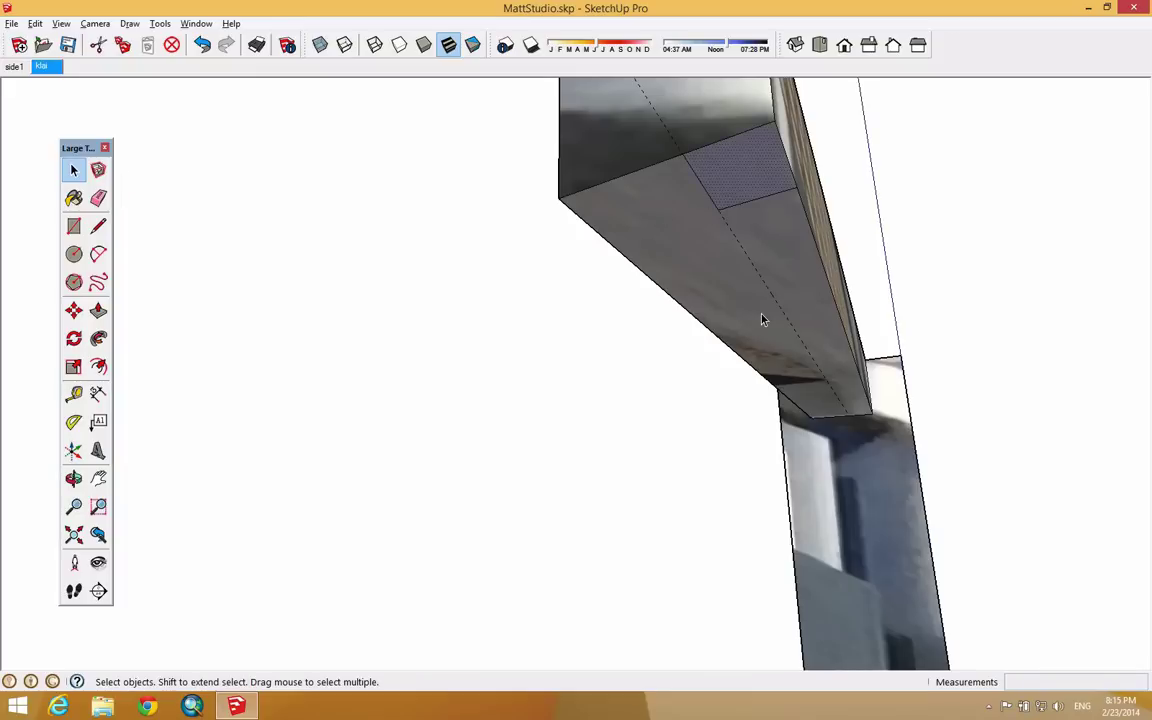
left_click(74, 310)
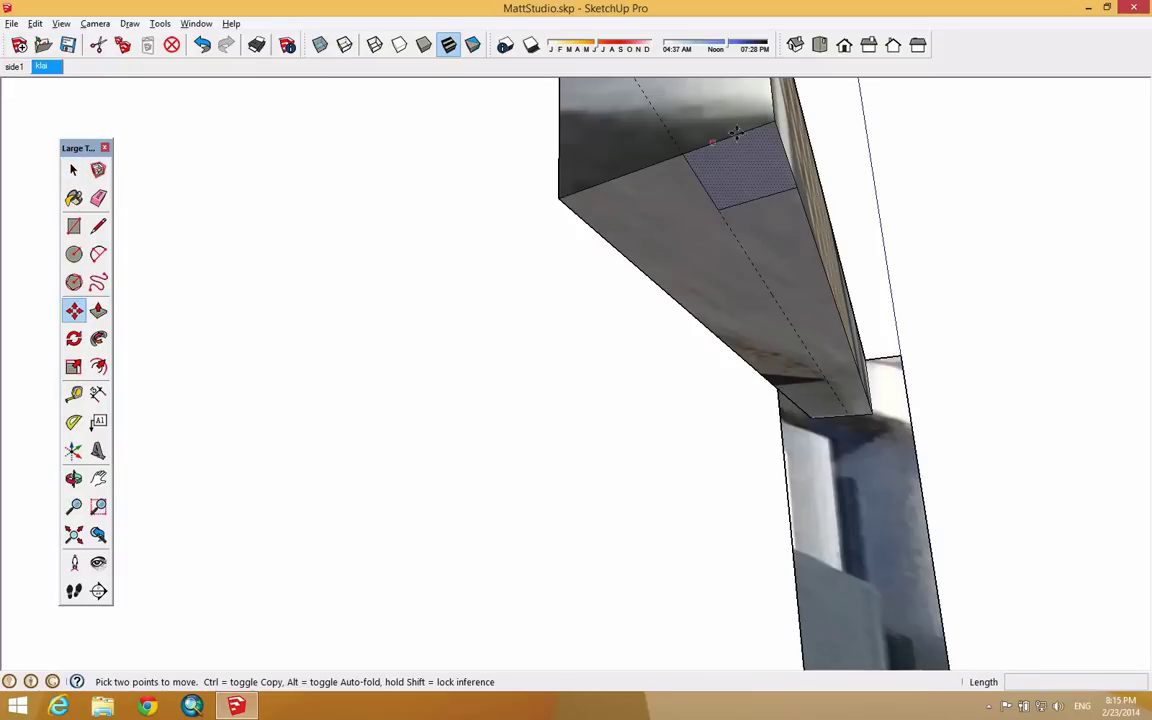
left_click(683, 153)
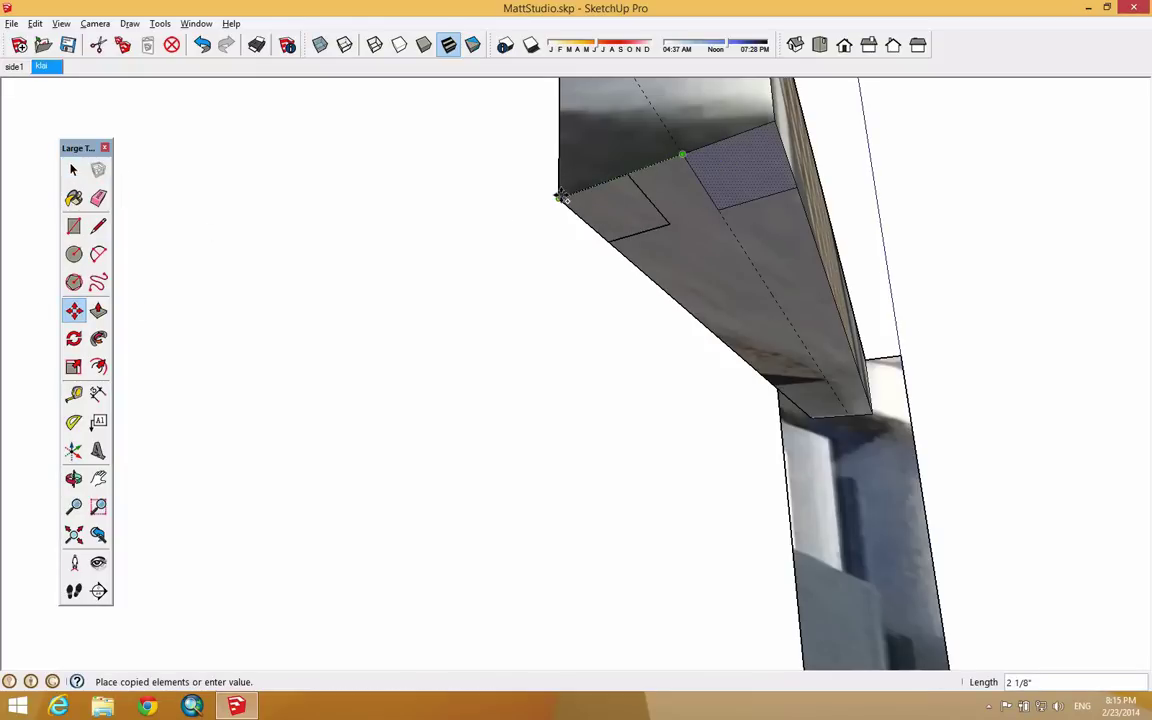
left_click(560, 195)
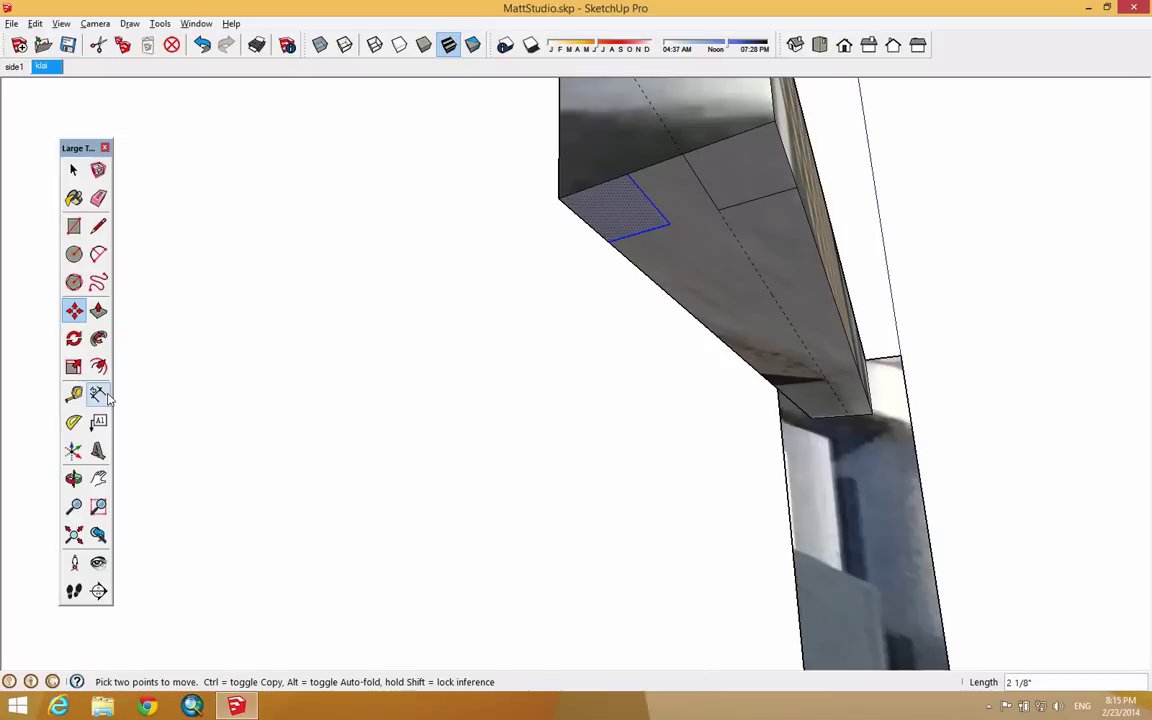
Step: Add a second guide along the copied rectangle's inner edge, running the length of the arm's underside
left_click(74, 393)
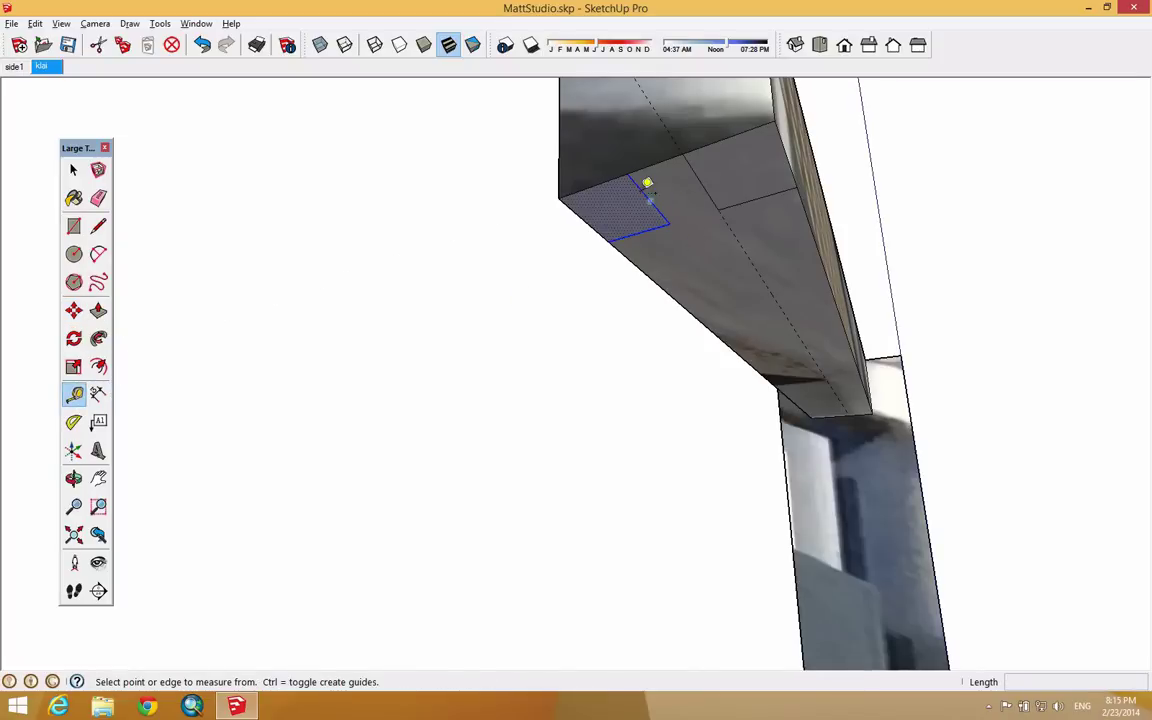
left_click(640, 188)
left_click(655, 189)
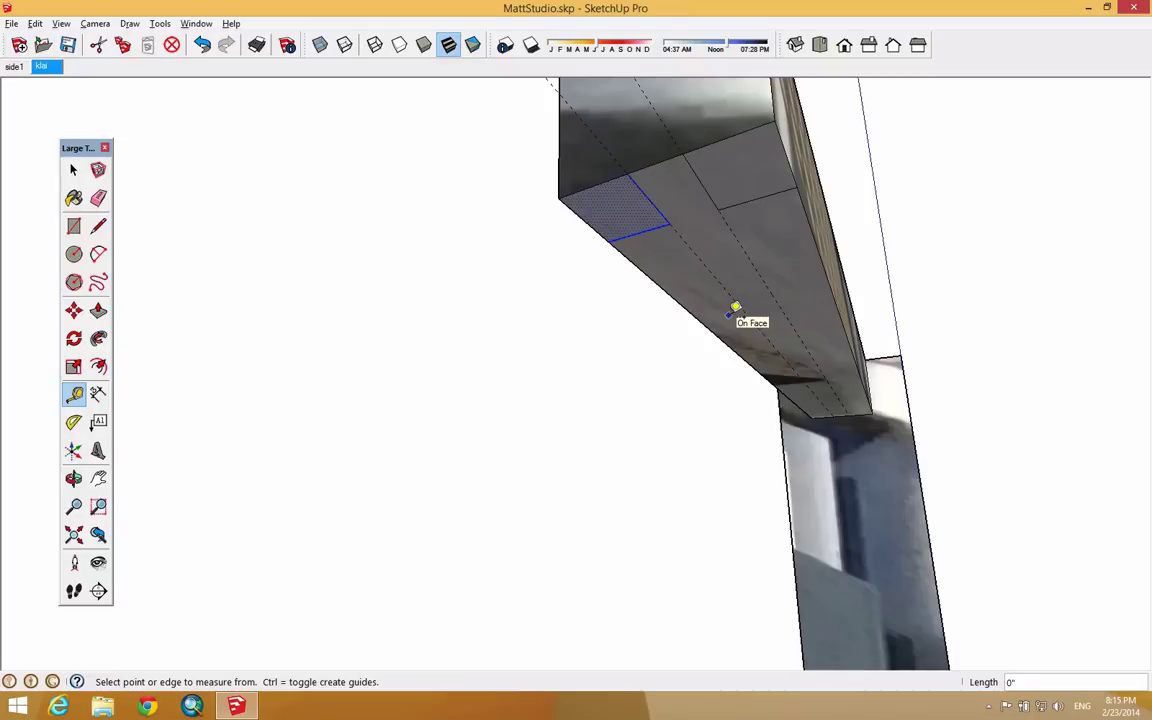
Step: Erase the edges of both helper rectangles on the arm's underside, keeping the two guides
left_click(98, 198)
left_click(663, 224)
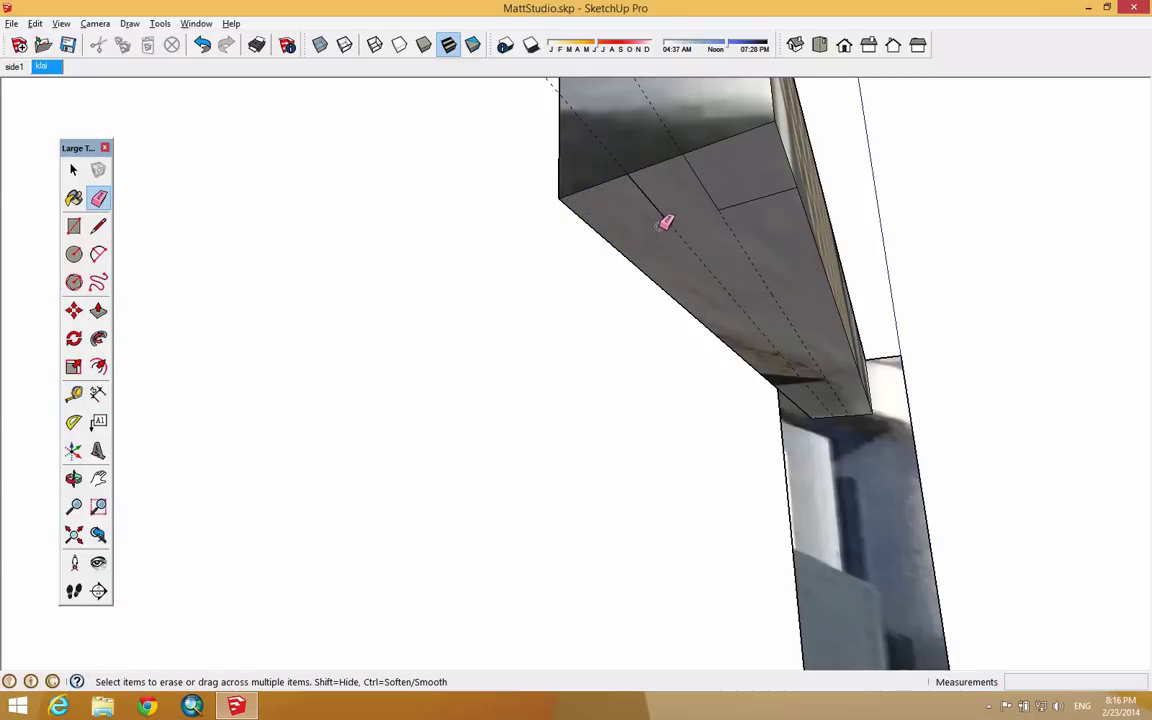
key("space")
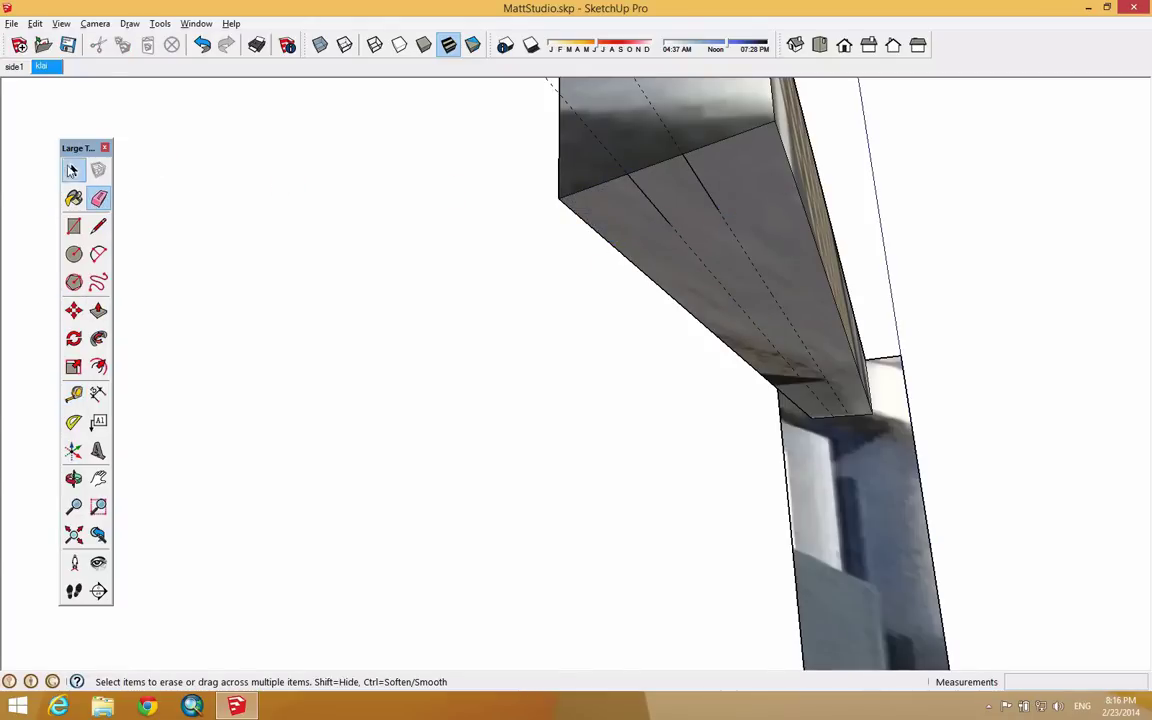
left_click(655, 209)
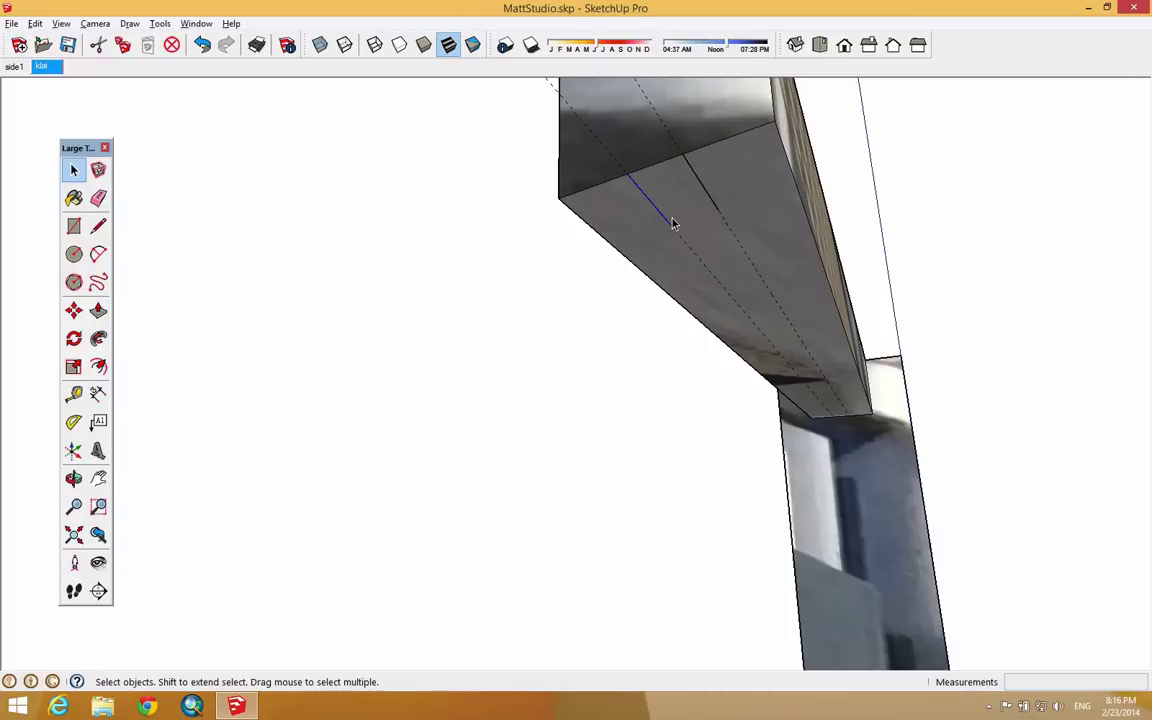
key("Delete")
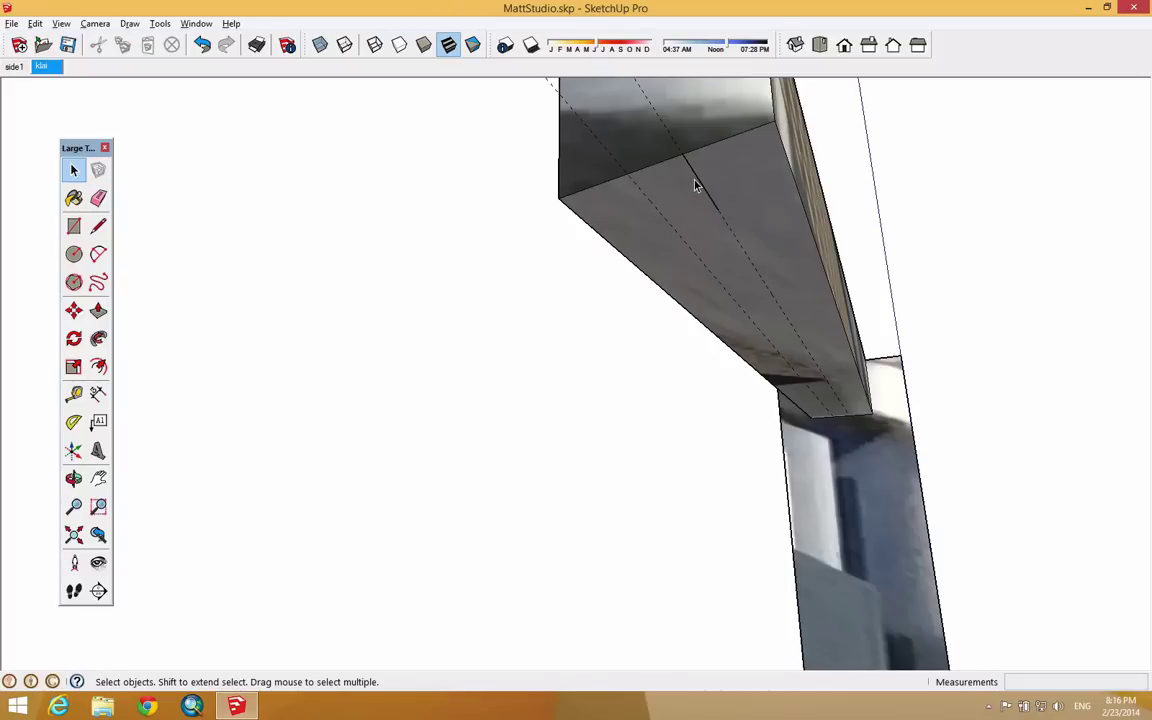
left_click(698, 184)
key("Delete")
Step: Return to the klai matched-photo scene and project the photo onto the upper arm's underside, overwriting existing materials
left_click(14, 70)
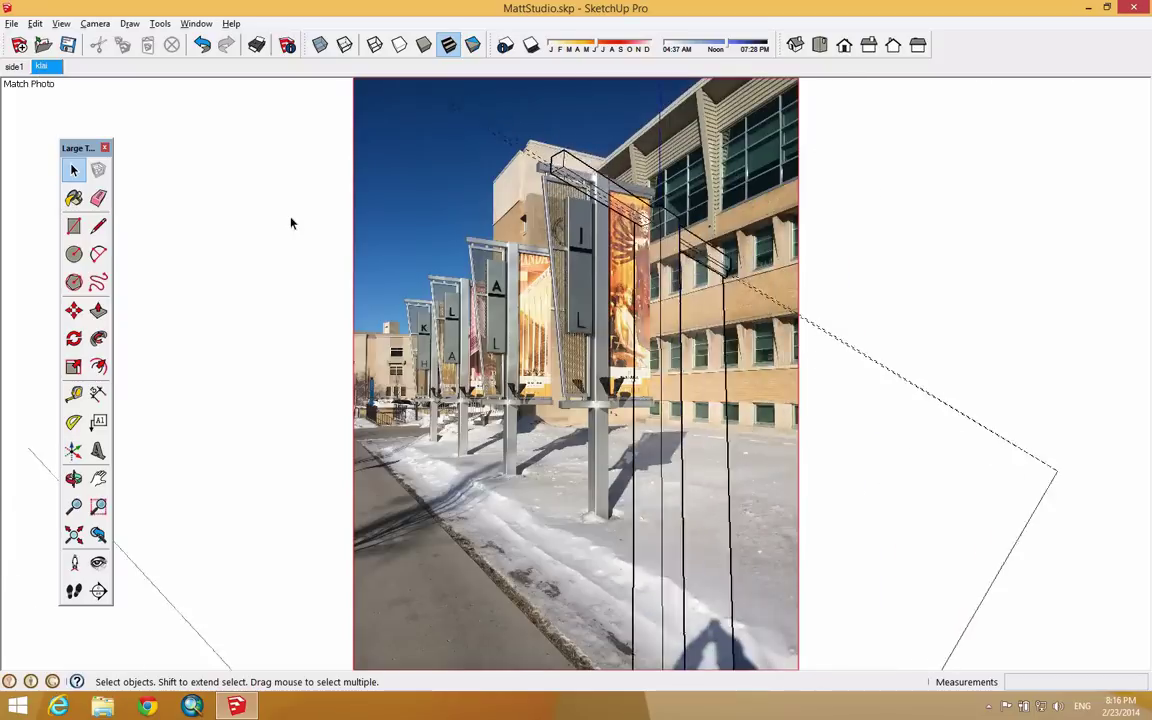
scroll(577, 172, "up", 10)
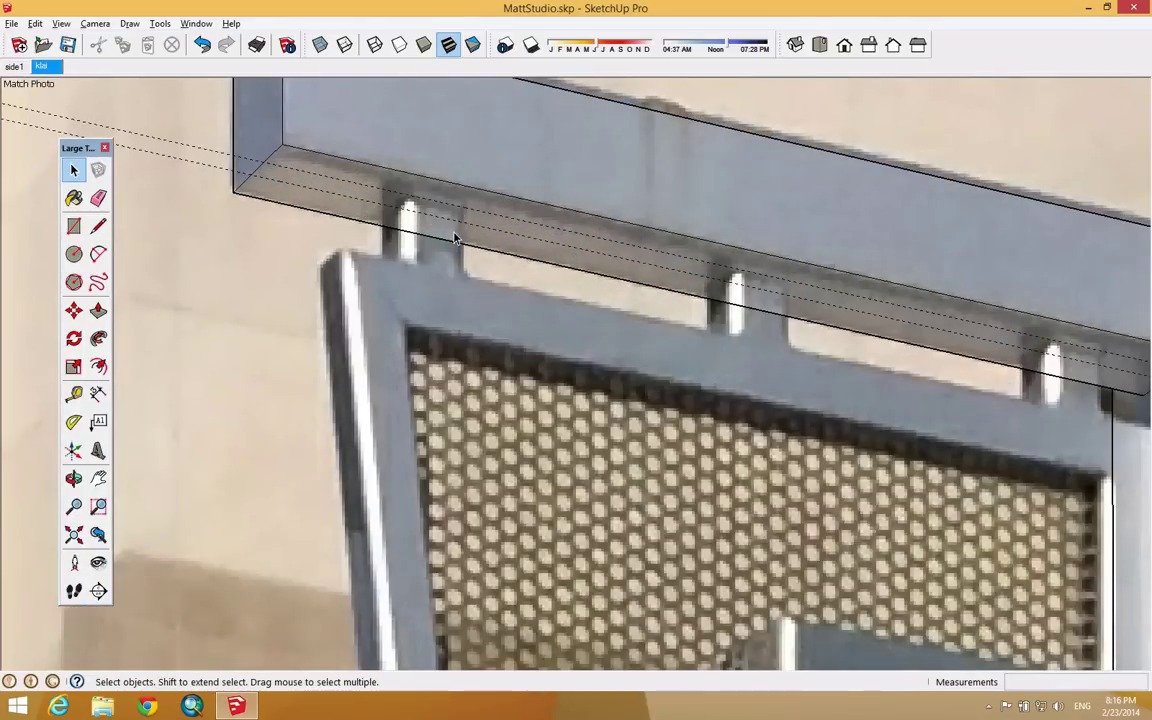
right_click(457, 229)
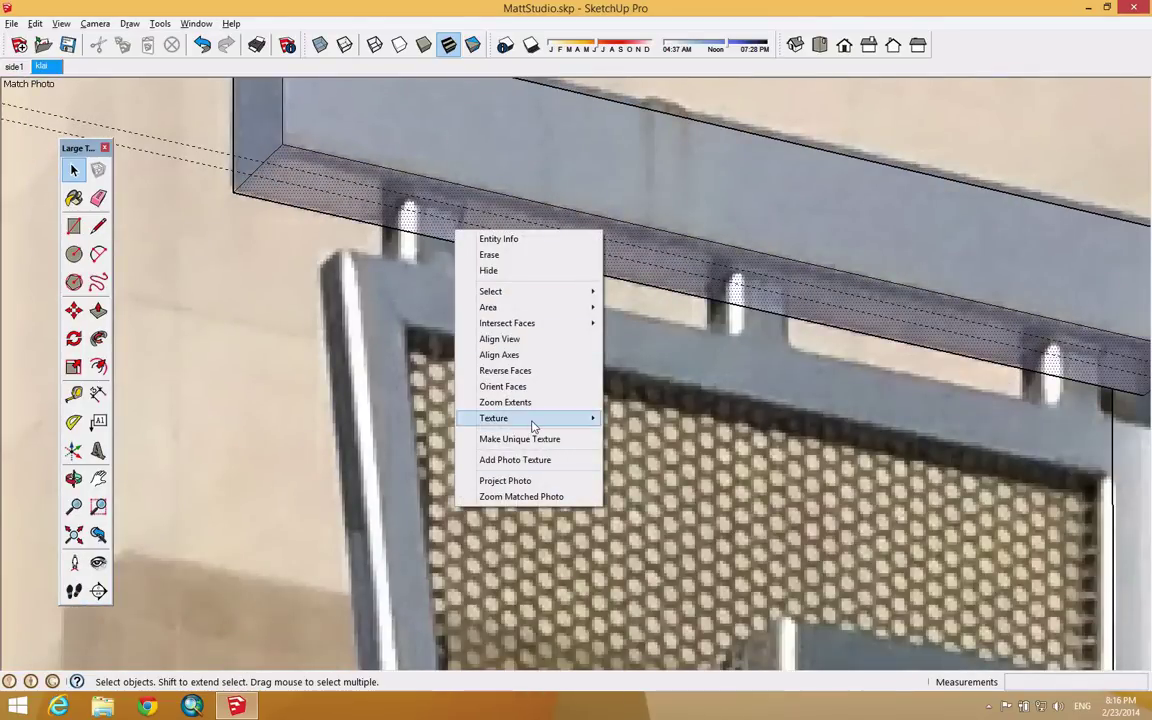
left_click(543, 483)
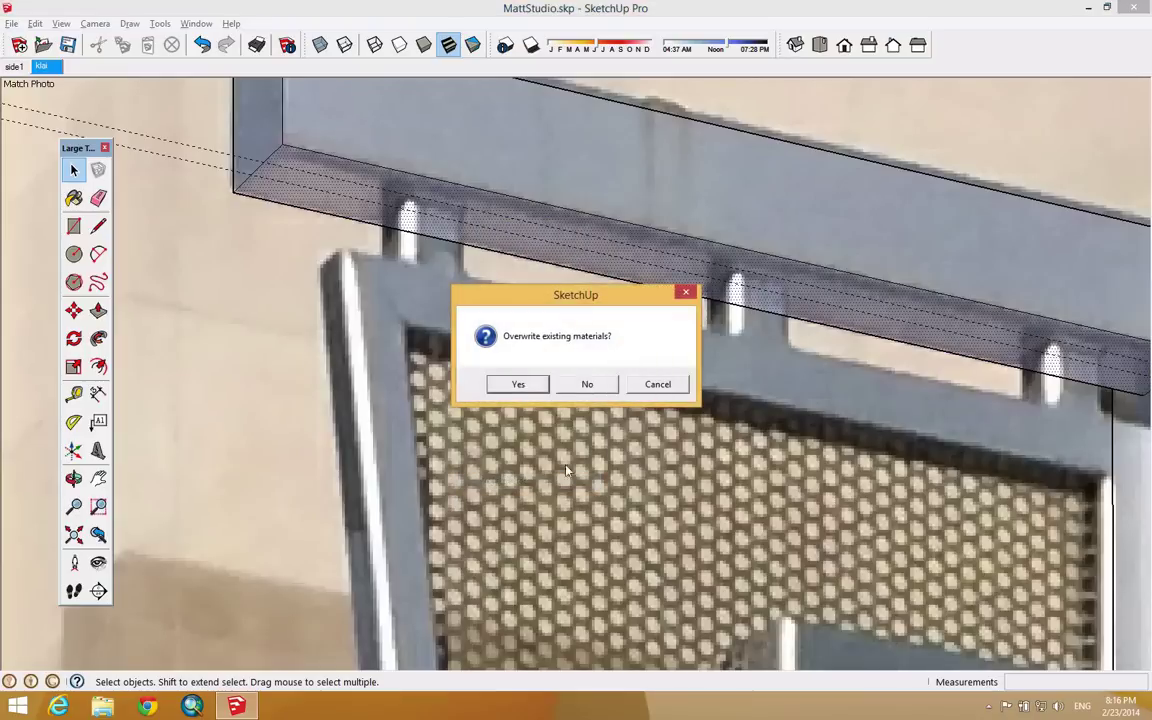
left_click(528, 386)
scroll(527, 386, "down", 5)
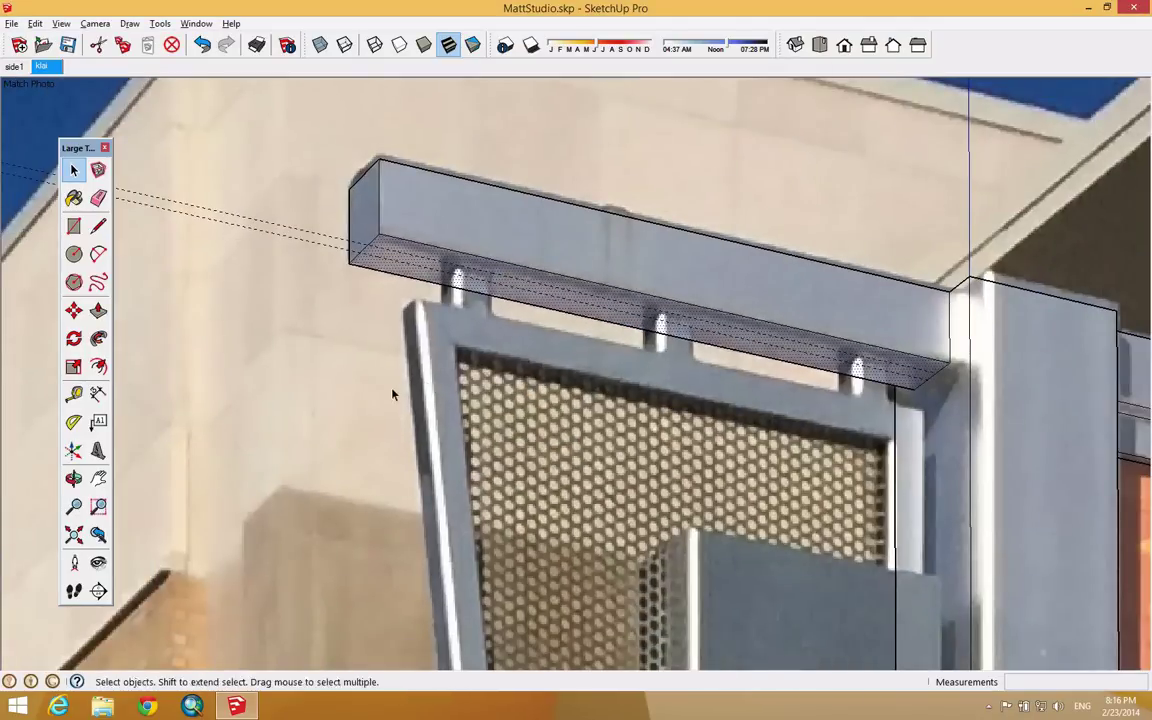
Step: Draw a line along a guide on the upper arm's underside, from its outer end to the pole
middle_click_drag(392, 394, 666, 187)
middle_click_drag(666, 262, 415, 297)
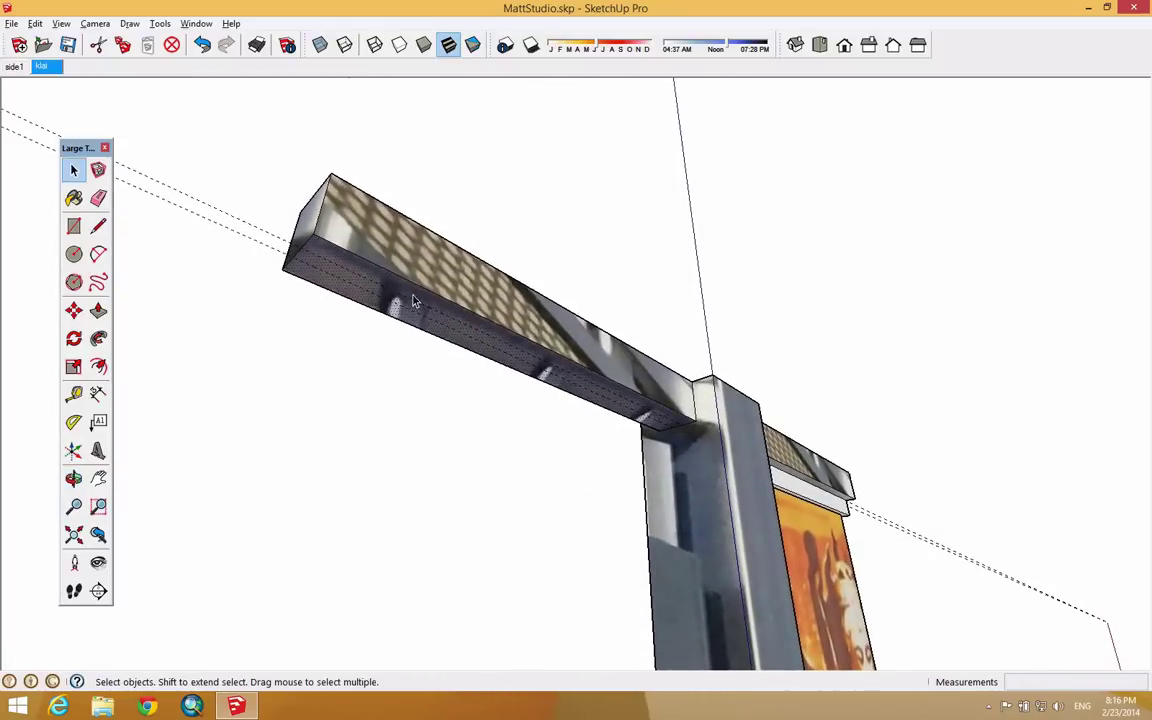
scroll(415, 297, "up", 3)
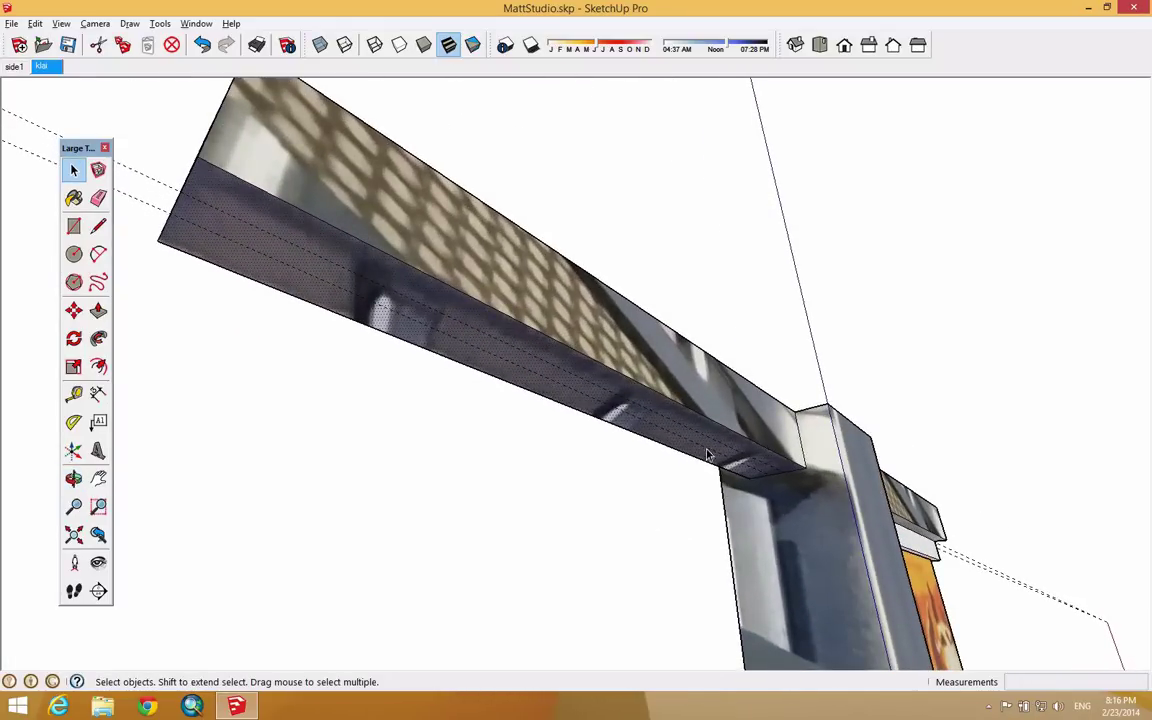
scroll(507, 399, "down", 5)
middle_click_drag(507, 399, 587, 335)
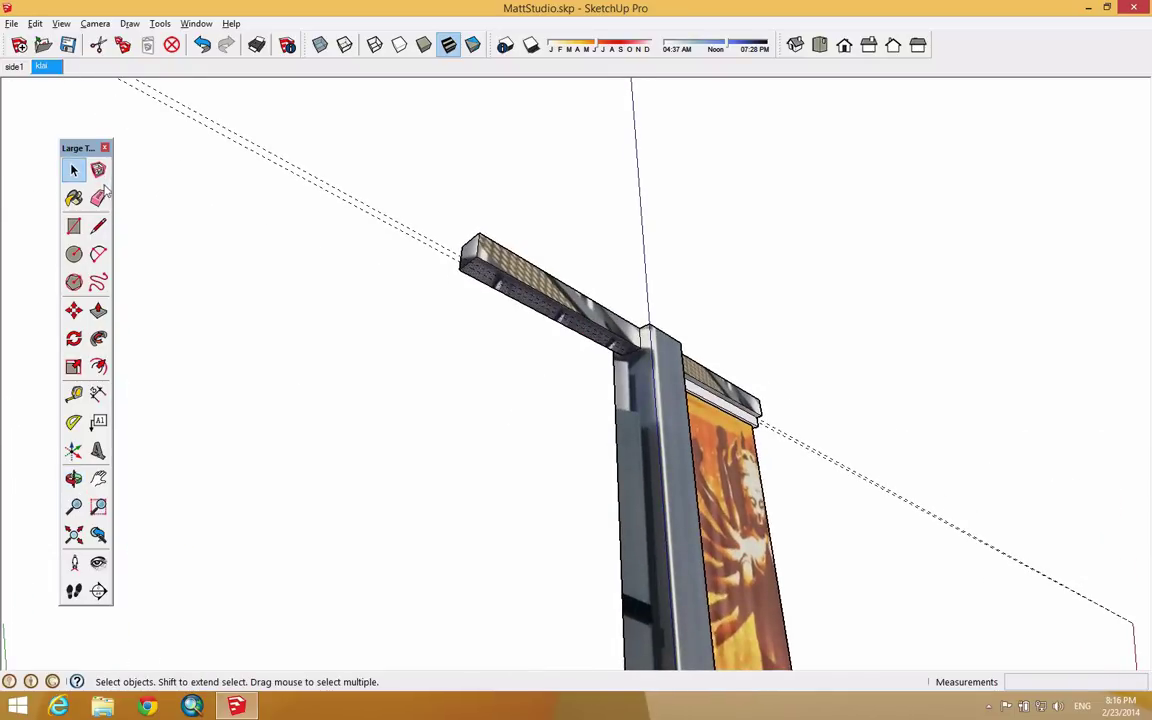
left_click(98, 226)
scroll(468, 260, "up", 3)
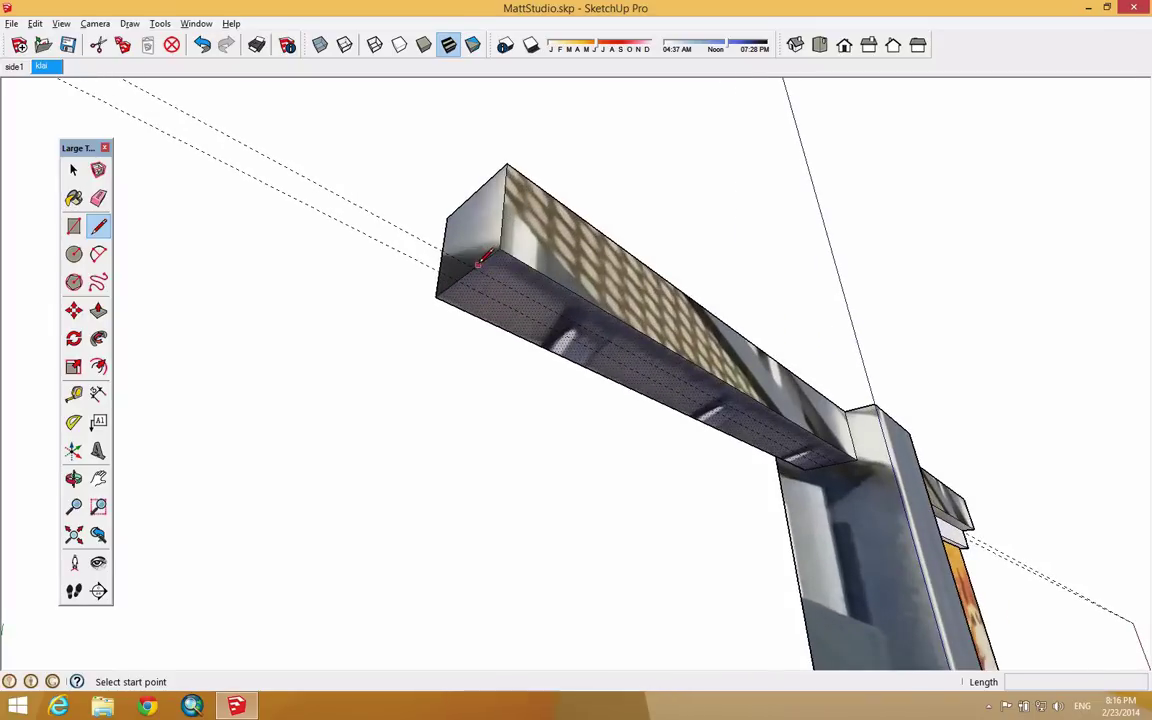
left_click(474, 267)
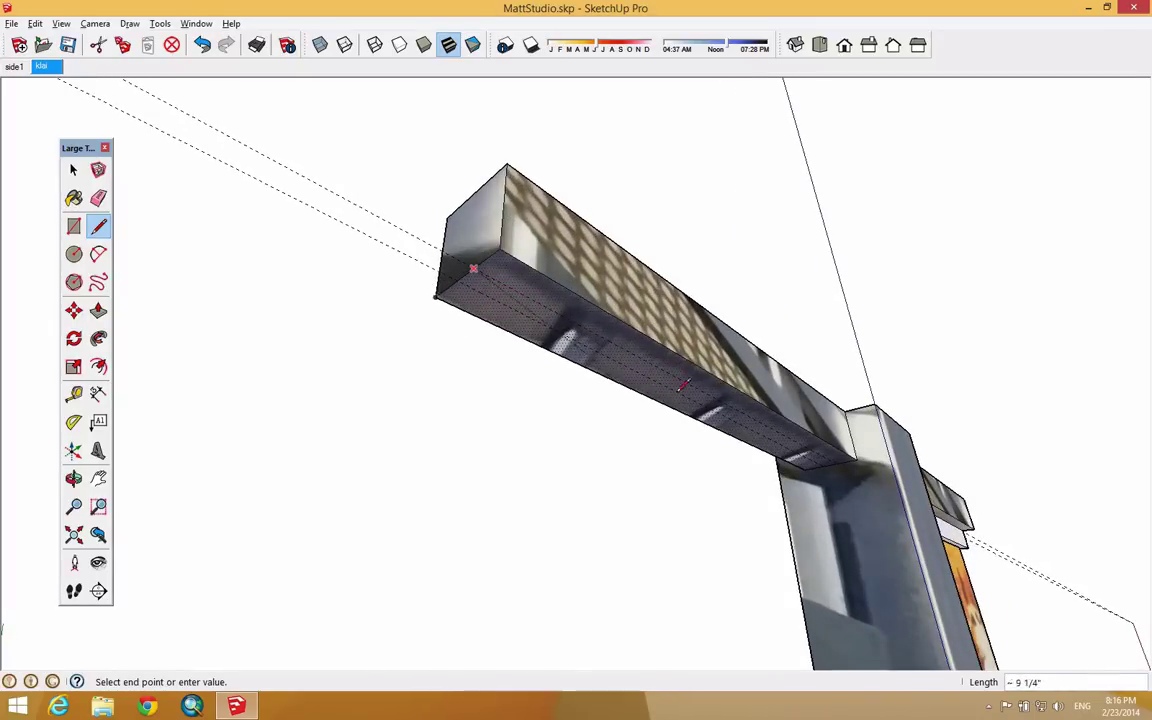
left_click(848, 462)
Step: Draw a vertical line down the pole's face from the underside line's inner end to the top of the lower arm
mouse_move(848, 462)
middle_mouse_down()
mouse_move(815, 480)
mouse_move(846, 458)
mouse_move(845, 480)
middle_mouse_up()
scroll(845, 480, "up", 3)
left_click(843, 463)
scroll(843, 463, "down", 3)
middle_click_drag(882, 560, 625, 483)
left_click(660, 615)
scroll(635, 478, "up", 5)
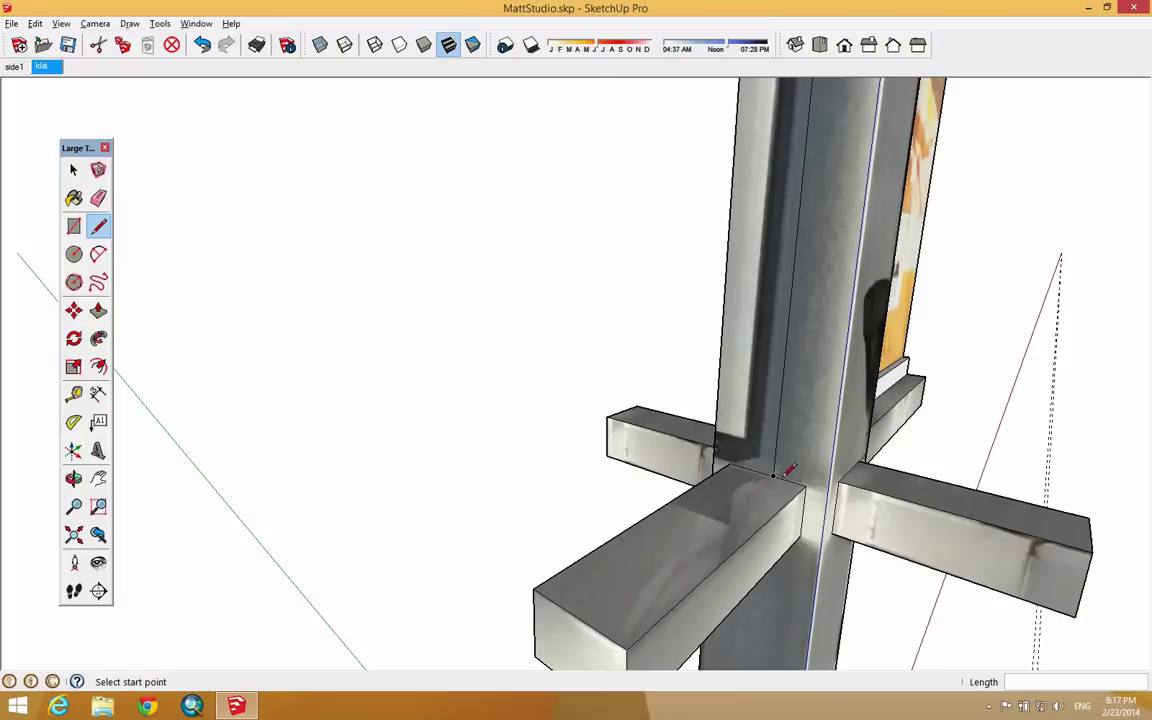
Step: Draw a line along the lower arm's top face from the vertical pole line's end to the arm's outer edge
left_click(773, 476)
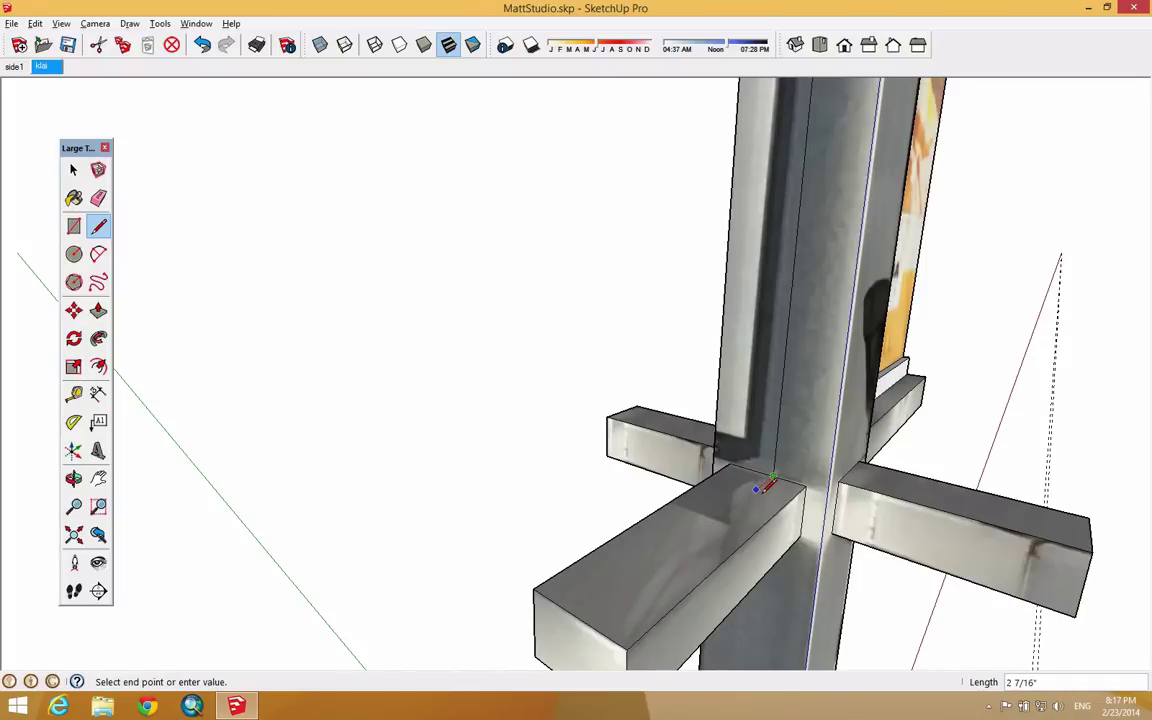
key("o")
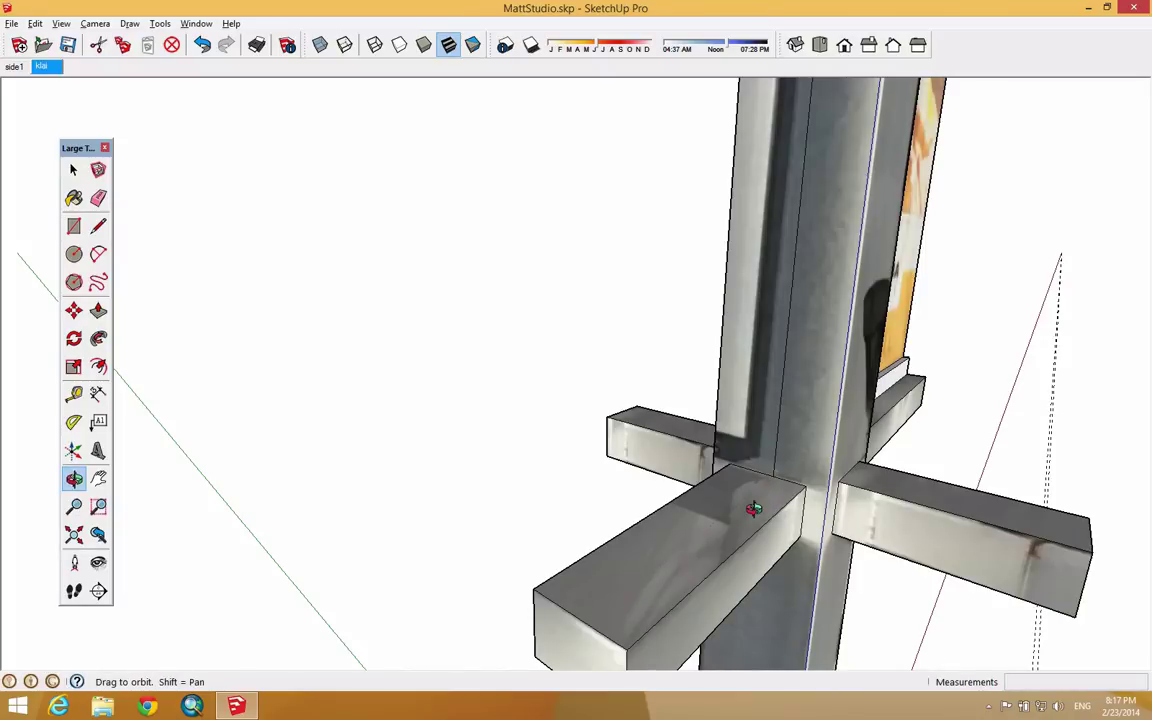
left_click_drag(749, 507, 664, 416)
key("l")
left_click(695, 395)
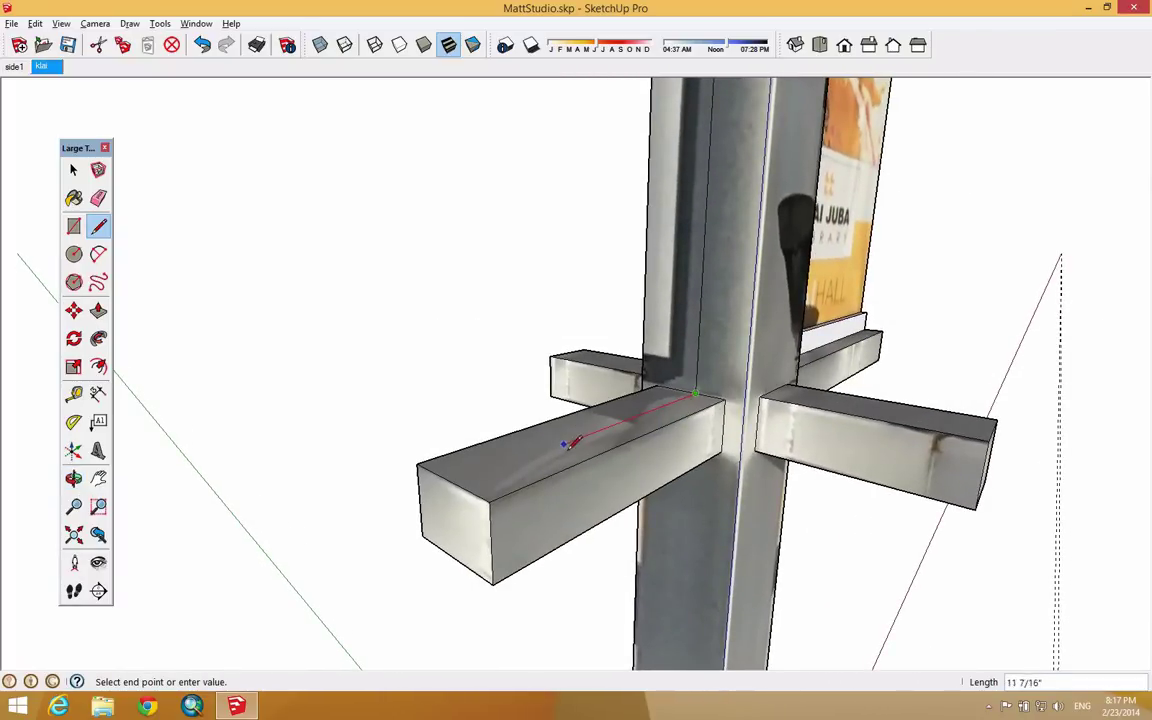
left_click(457, 484)
mouse_move(527, 417)
middle_mouse_down()
mouse_move(599, 453)
mouse_move(525, 417)
mouse_move(533, 410)
middle_mouse_up()
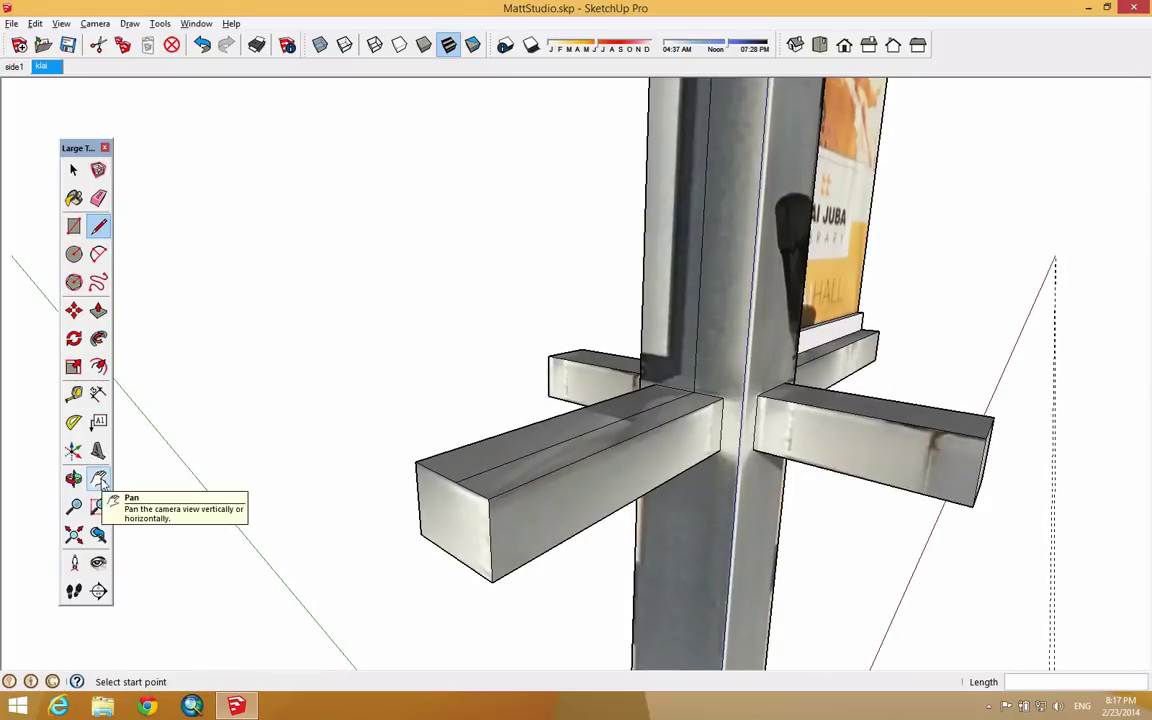
Step: Connect the outer ends of the lower and upper arm lines to close the tapered side panel face
left_click(448, 477)
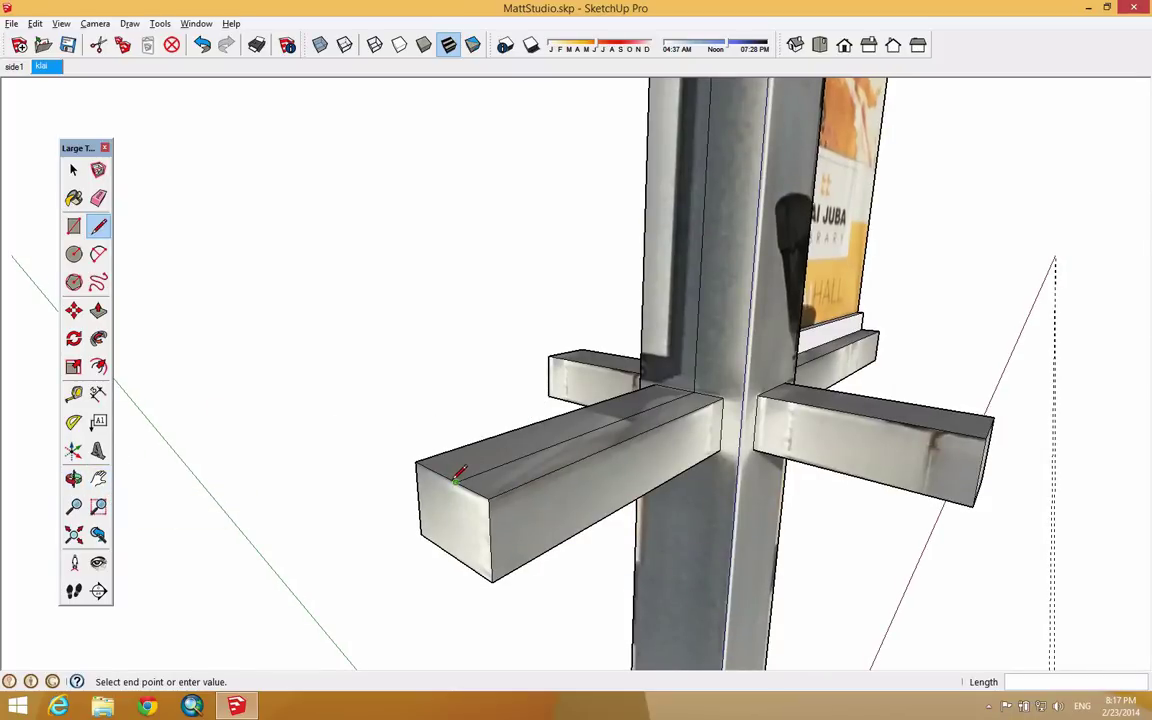
scroll(450, 450, "down", 6)
scroll(424, 231, "up", 8)
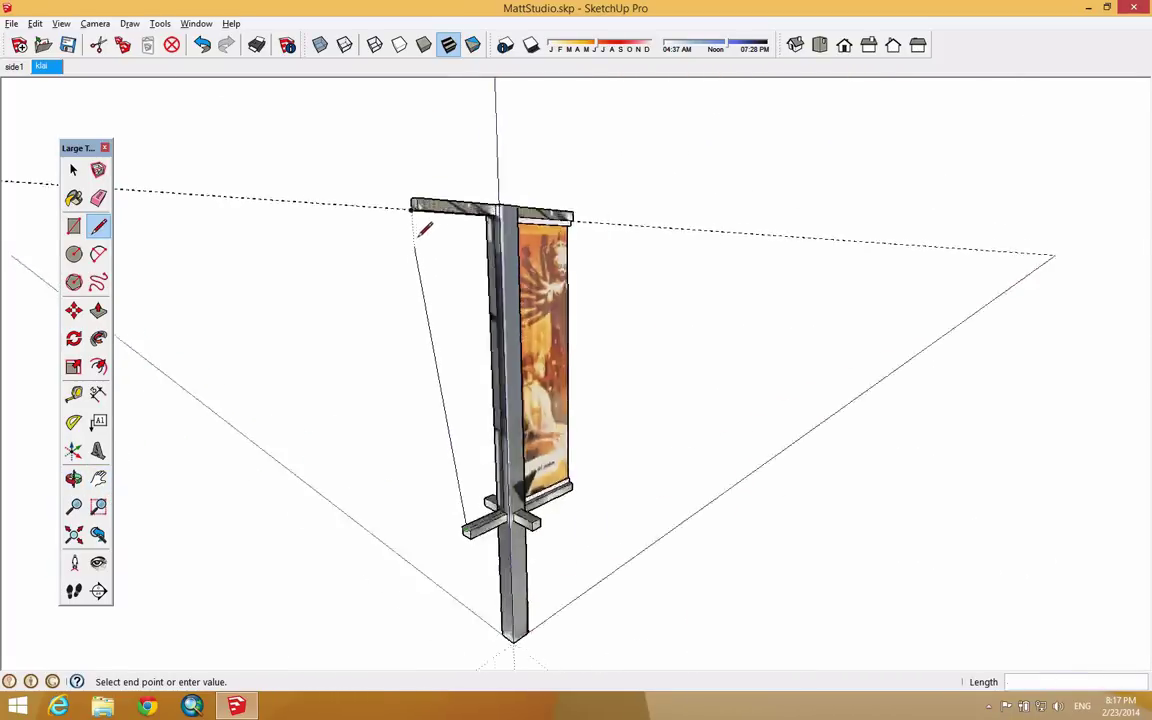
middle_click_drag(424, 178, 668, 219)
scroll(668, 219, "down", 1)
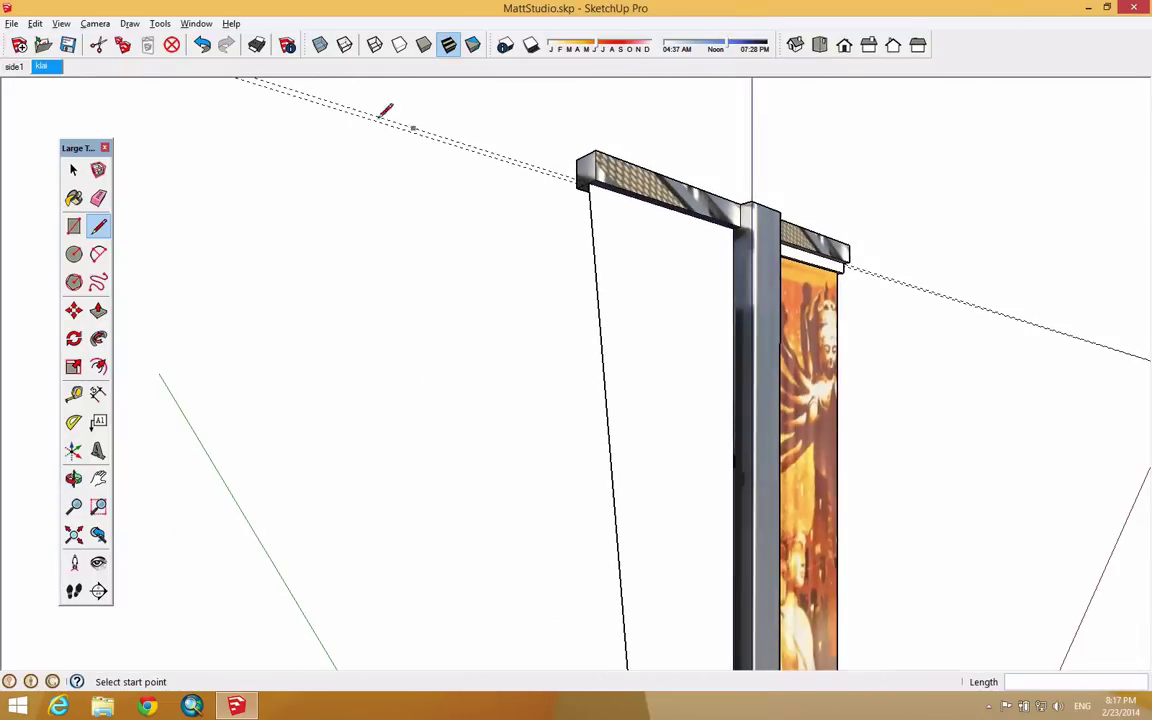
Step: Return to the klai matched-photo scene and project the photo onto the new side panel face
left_click(52, 70)
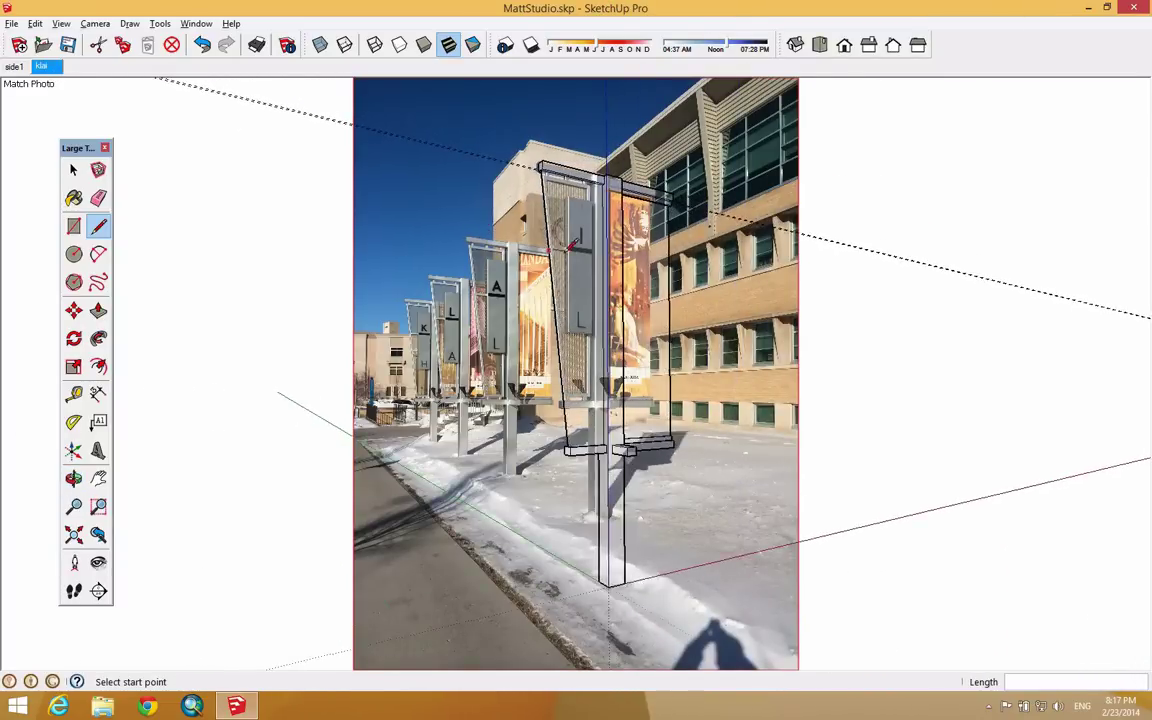
scroll(580, 262, "up", 4)
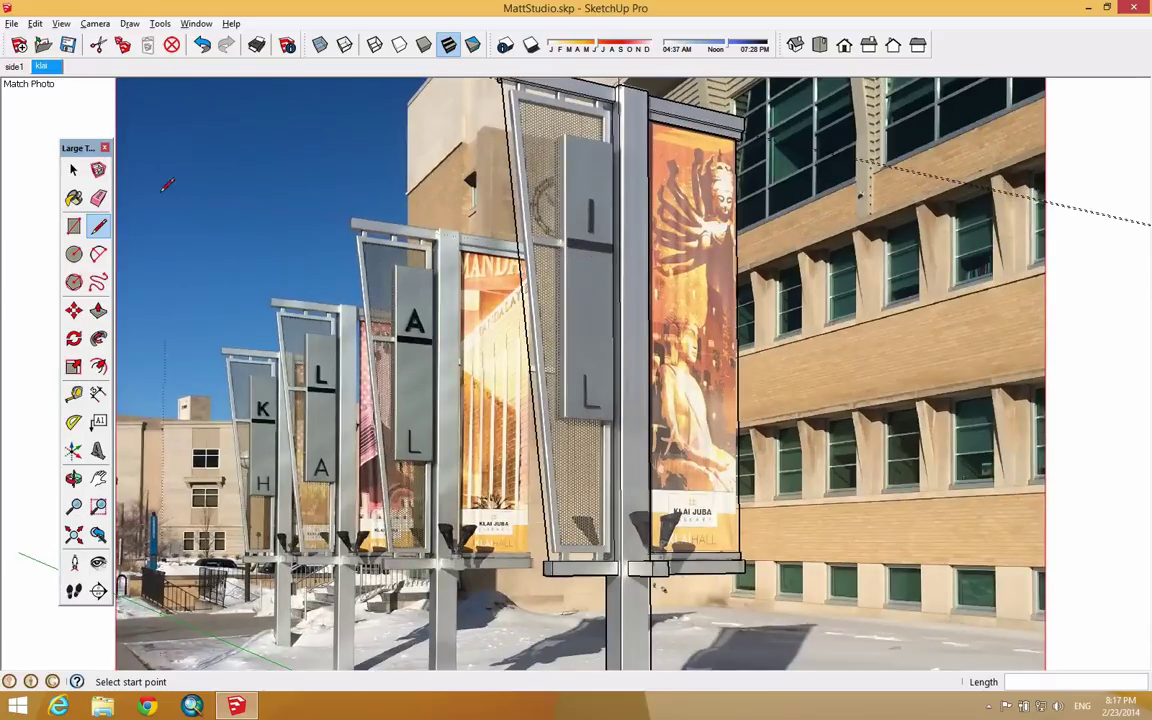
left_click(73, 170)
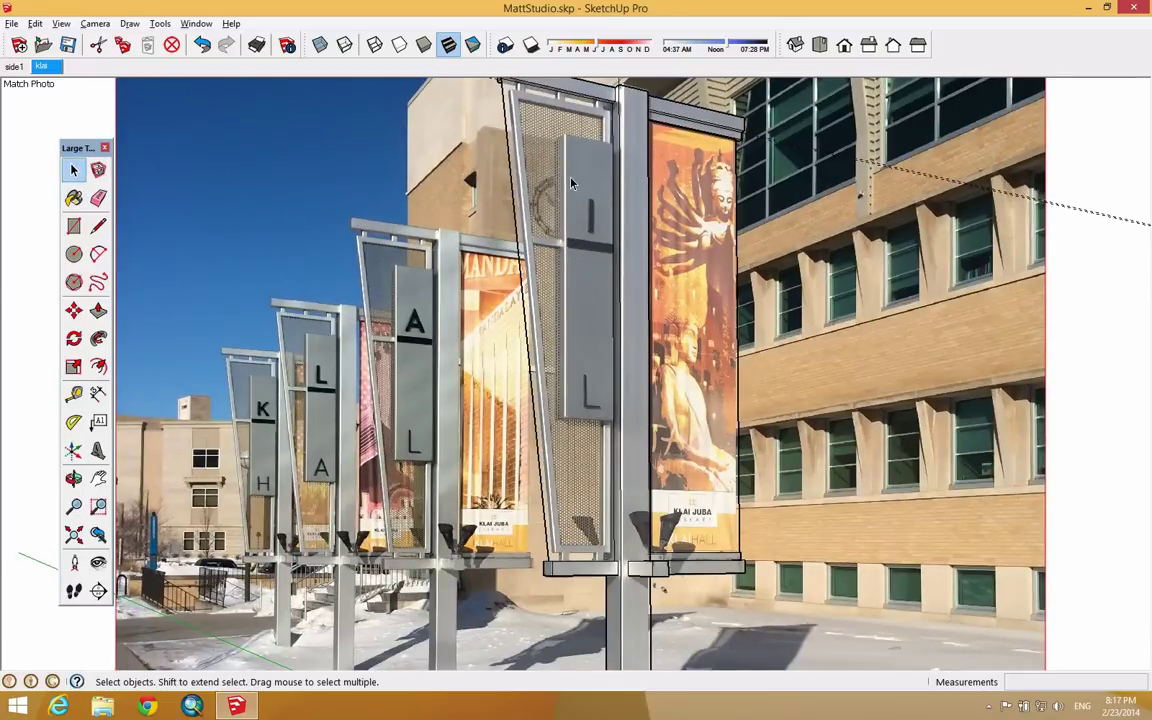
right_click(574, 183)
left_click(622, 412)
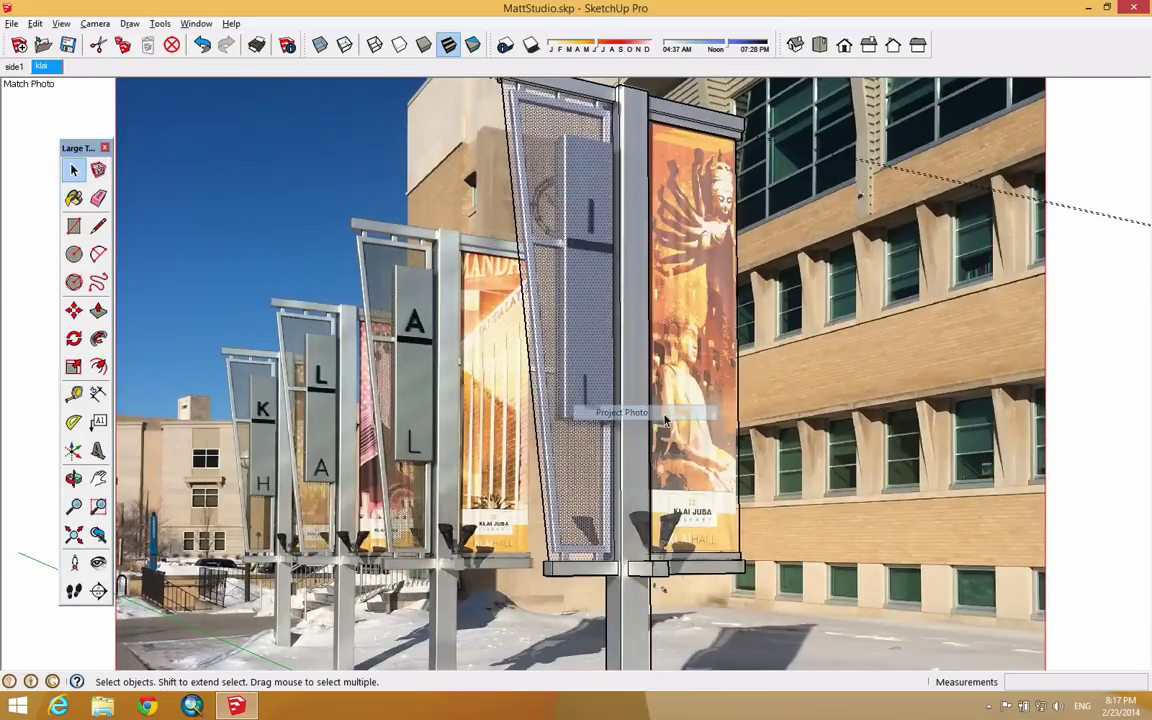
middle_click_drag(622, 412, 544, 97)
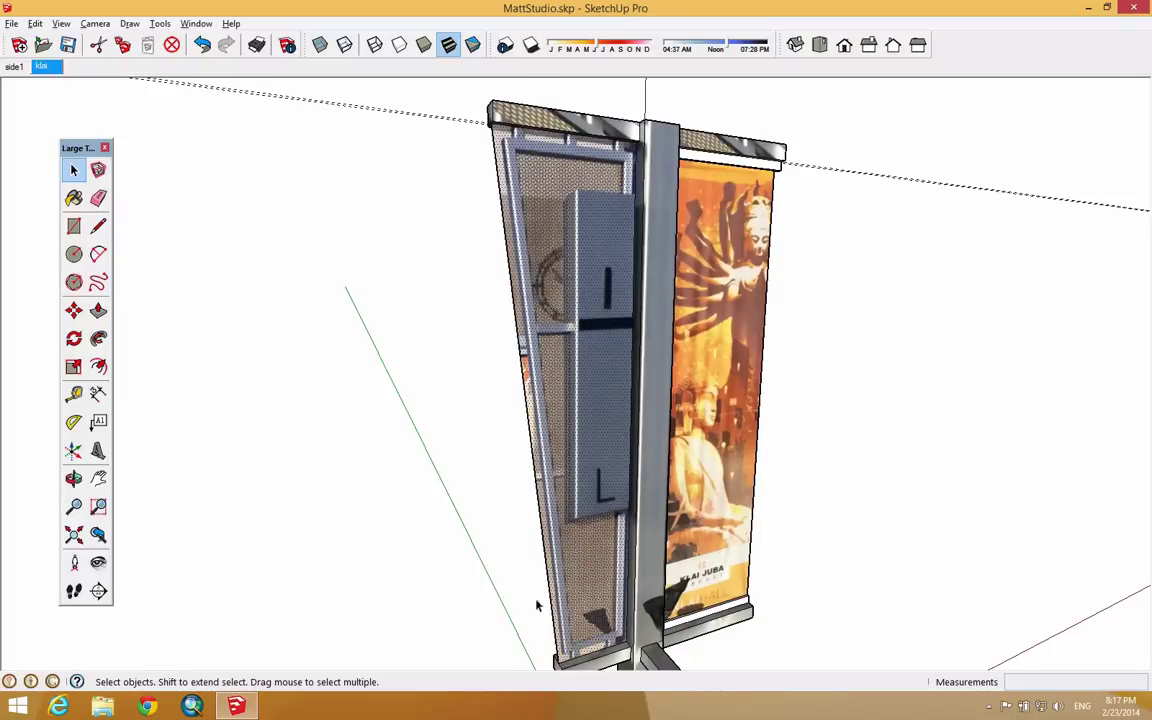
Step: Make a group from the textured side panel face and its bounding edges
left_click(560, 187)
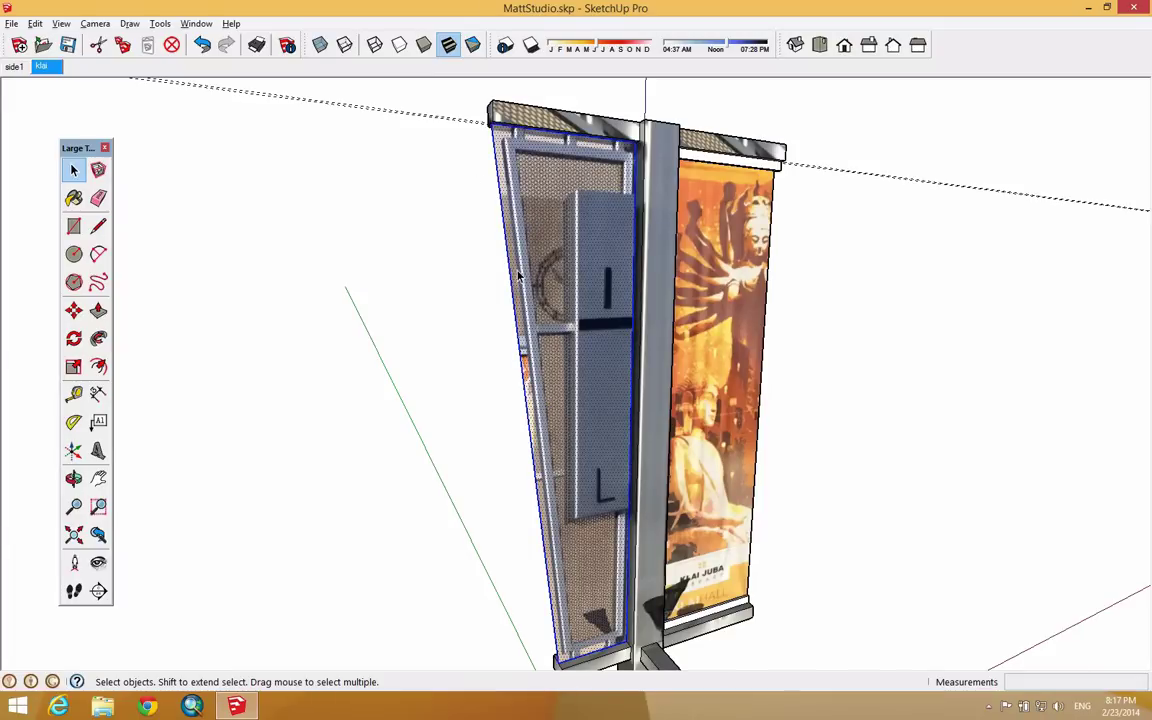
right_click(575, 245)
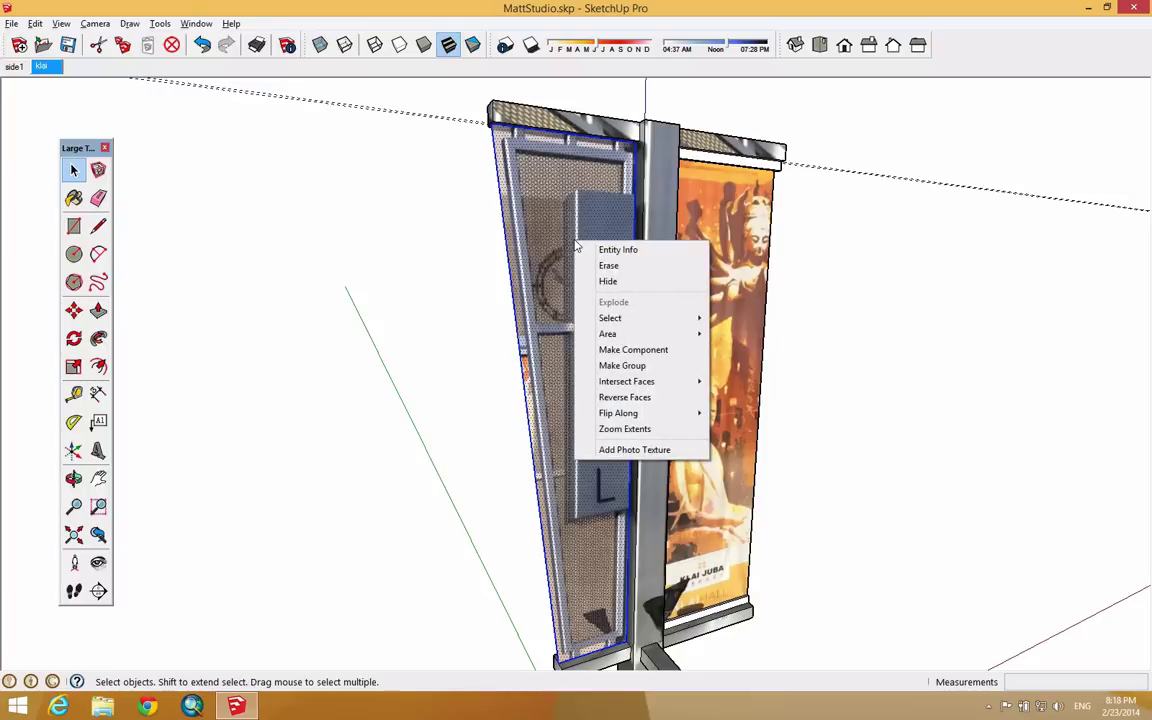
left_click(622, 366)
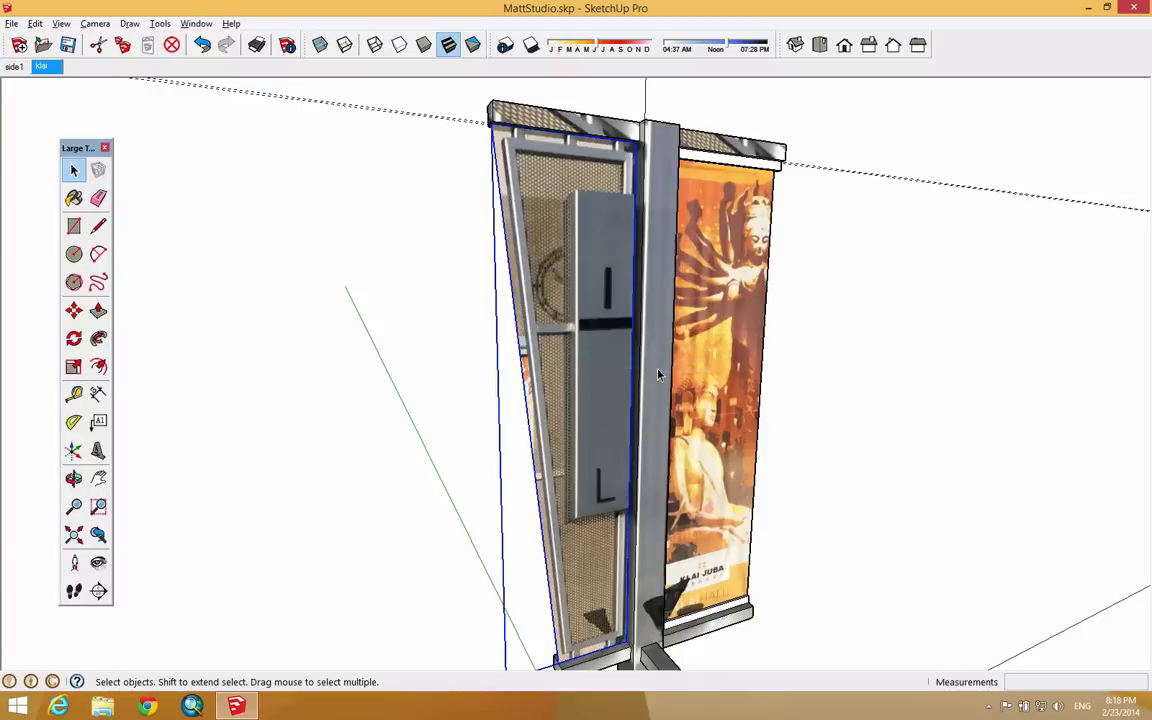
Step: Enable Hide Rest Of Model for component editing and open the side panel group for editing
left_click(91, 26)
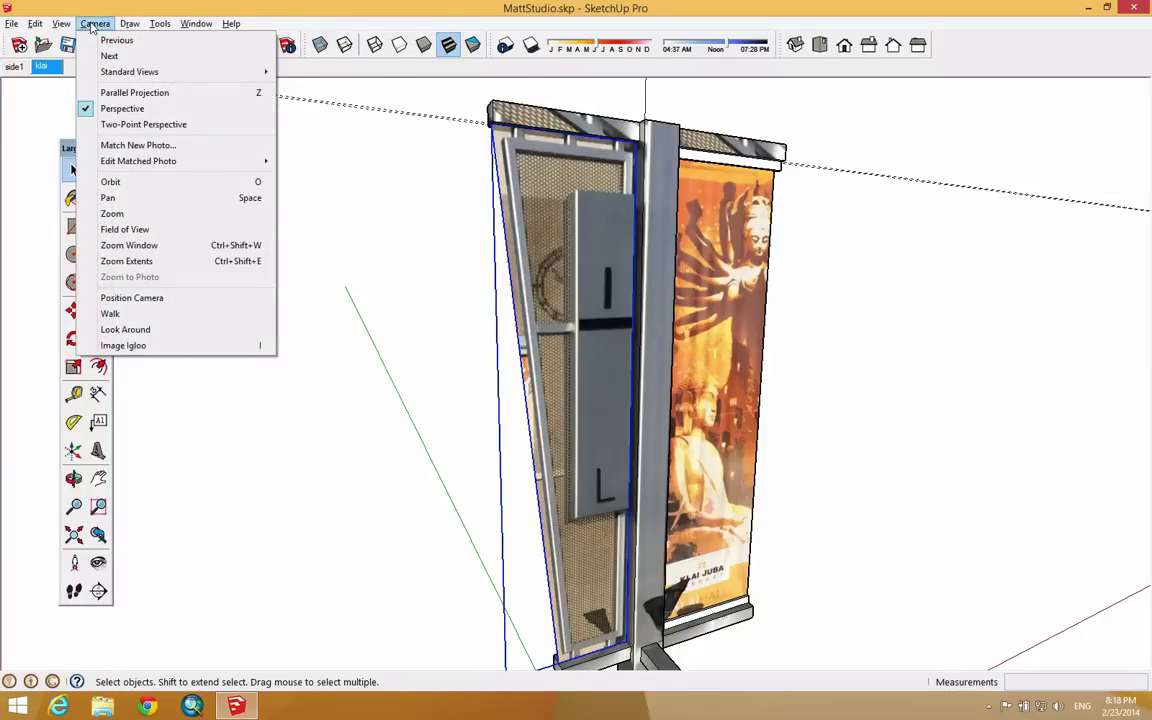
mouse_move(61, 26)
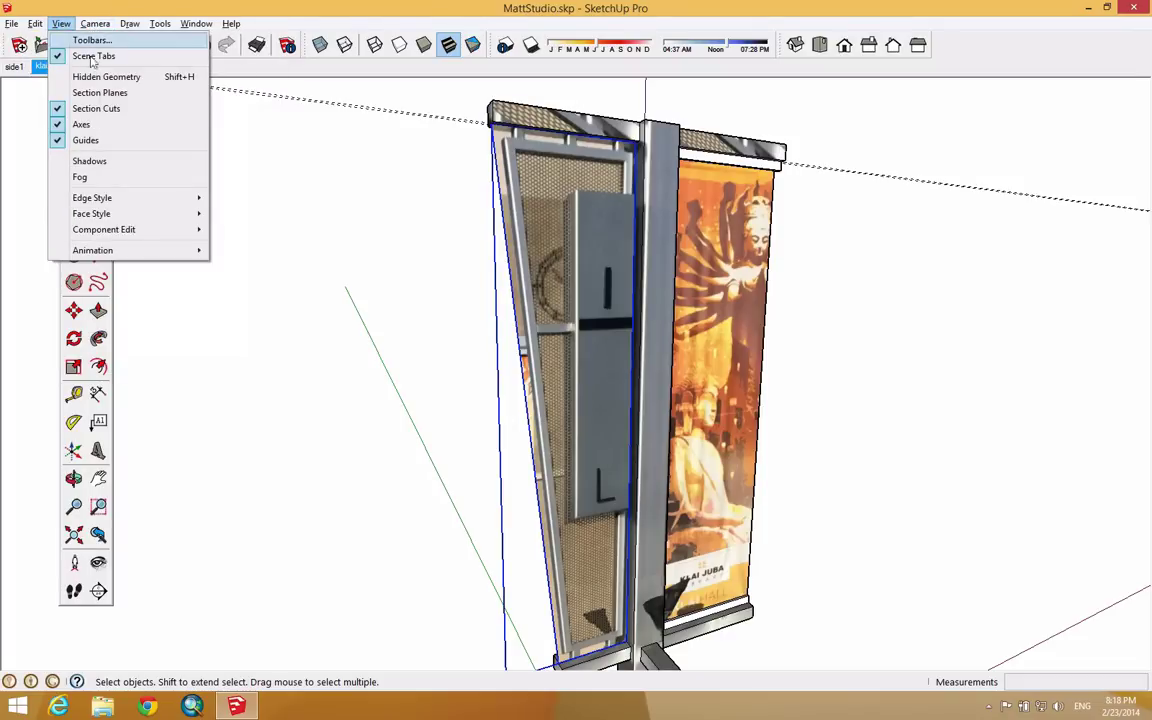
mouse_move(176, 231)
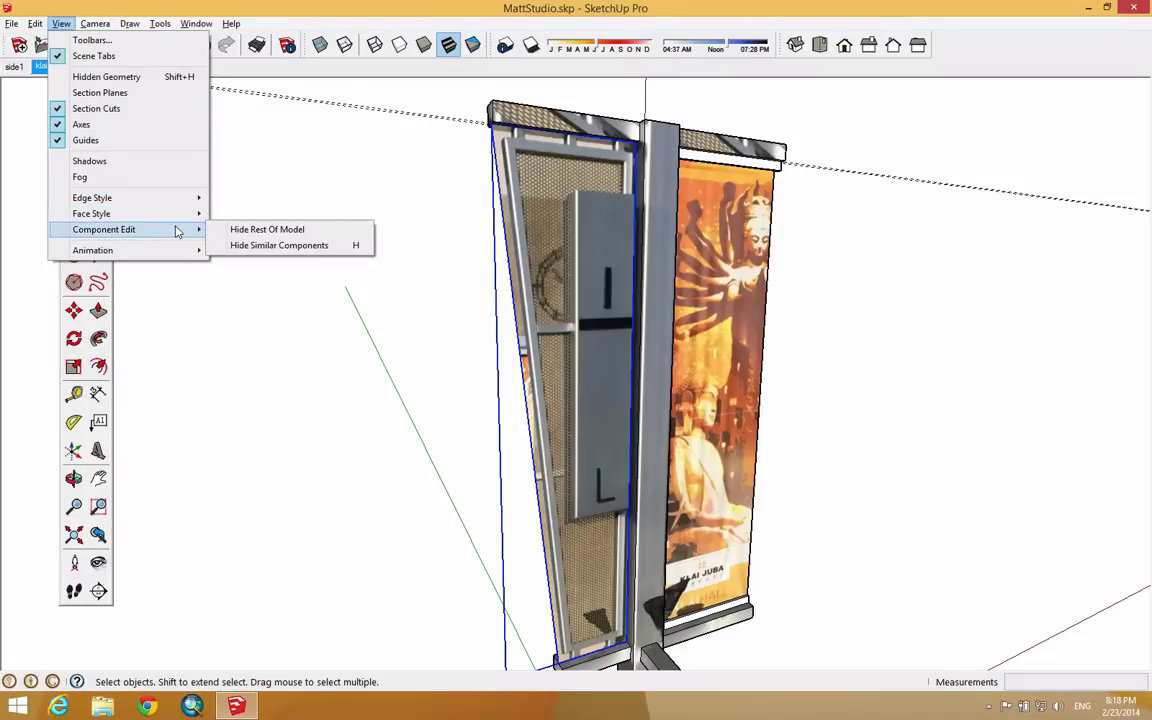
left_click(289, 231)
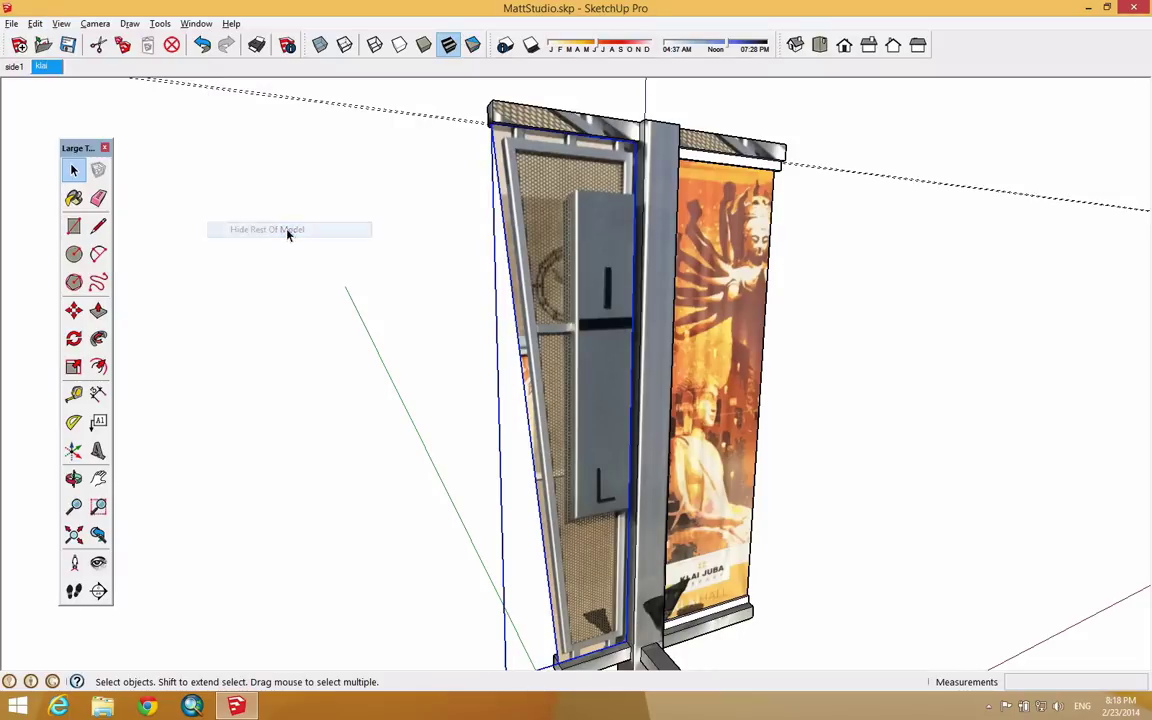
double_click(565, 251)
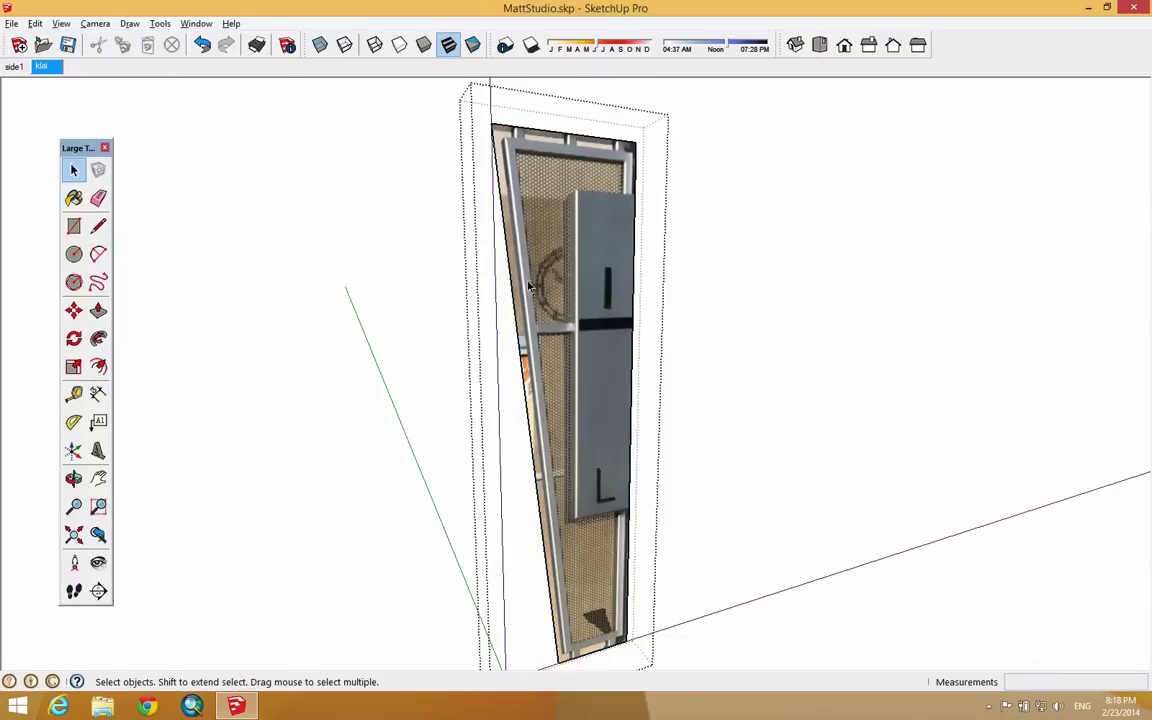
Step: Turn Hide Rest Of Model off and back on while the side panel group is open
scroll(510, 341, "down", 3)
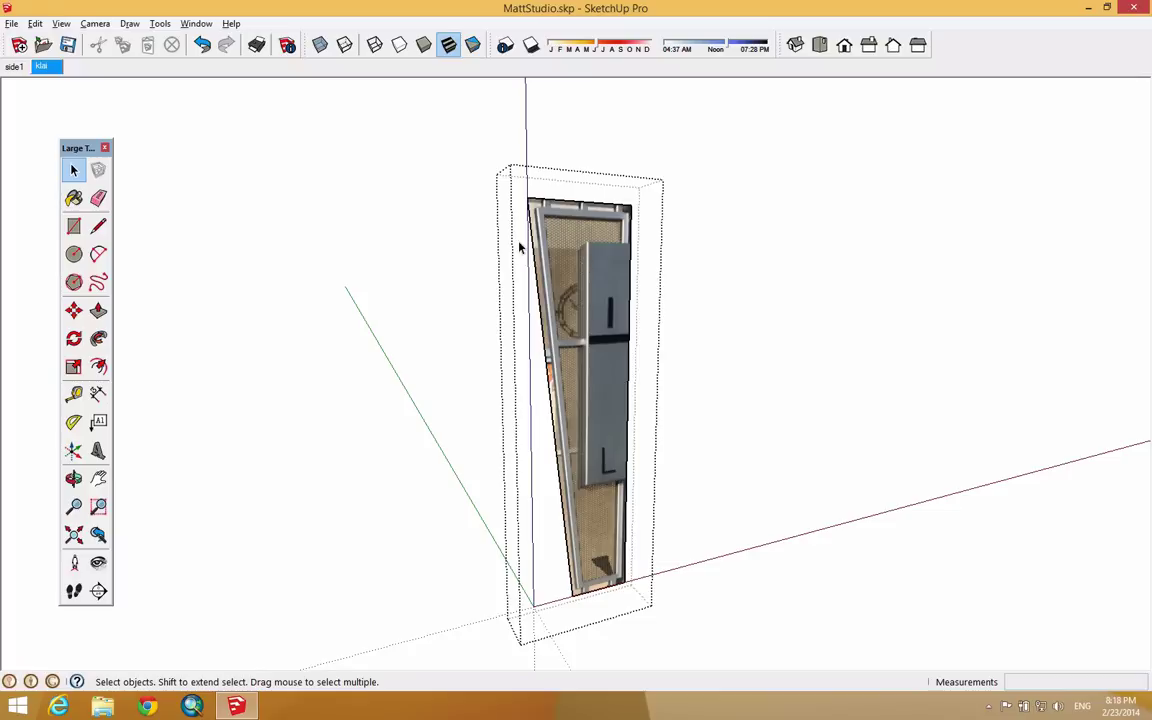
left_click(64, 29)
mouse_move(137, 231)
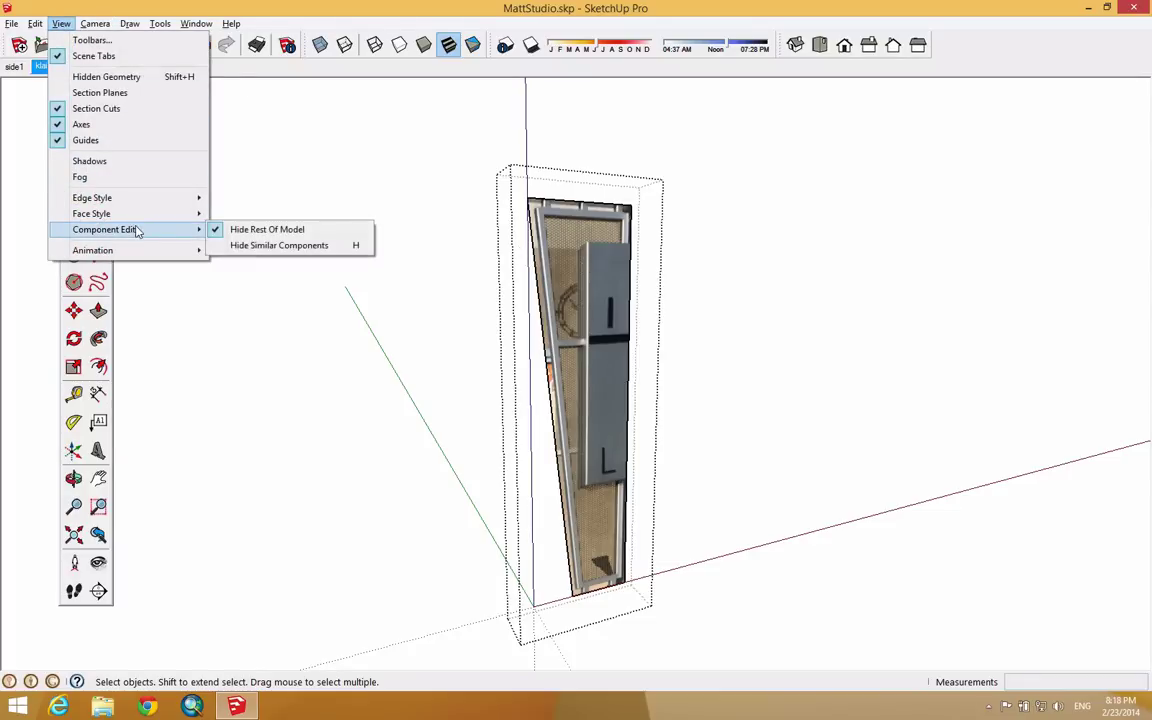
left_click(270, 234)
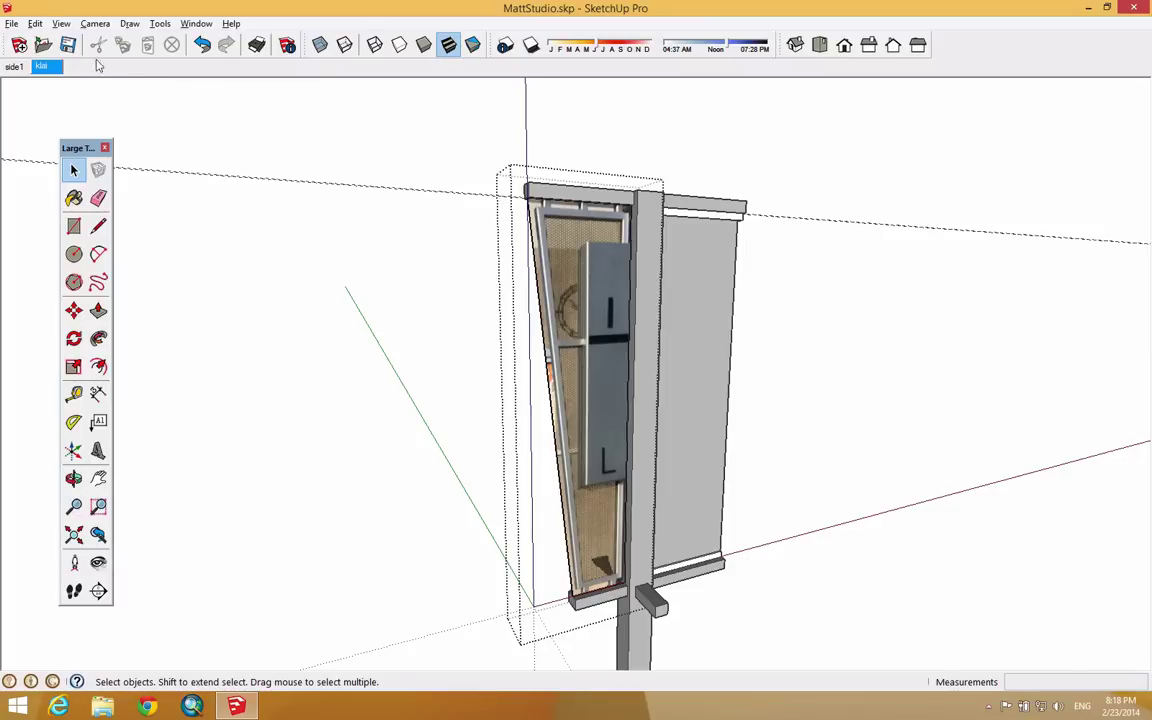
left_click(61, 23)
mouse_move(139, 233)
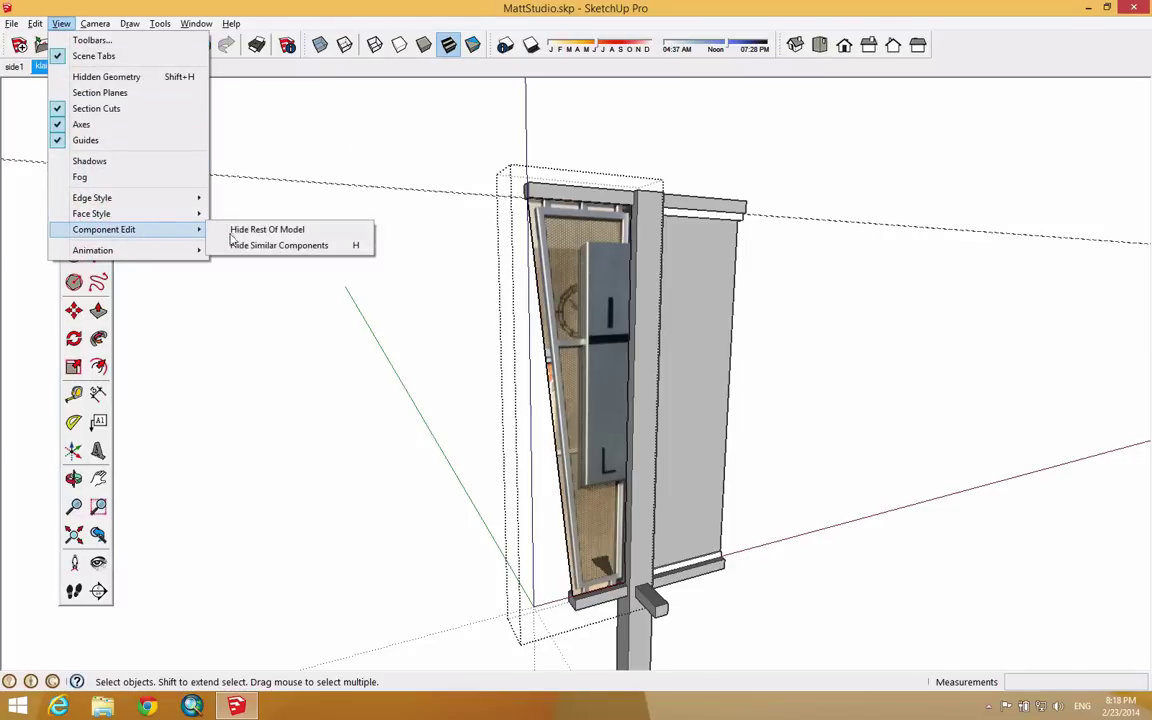
left_click(250, 230)
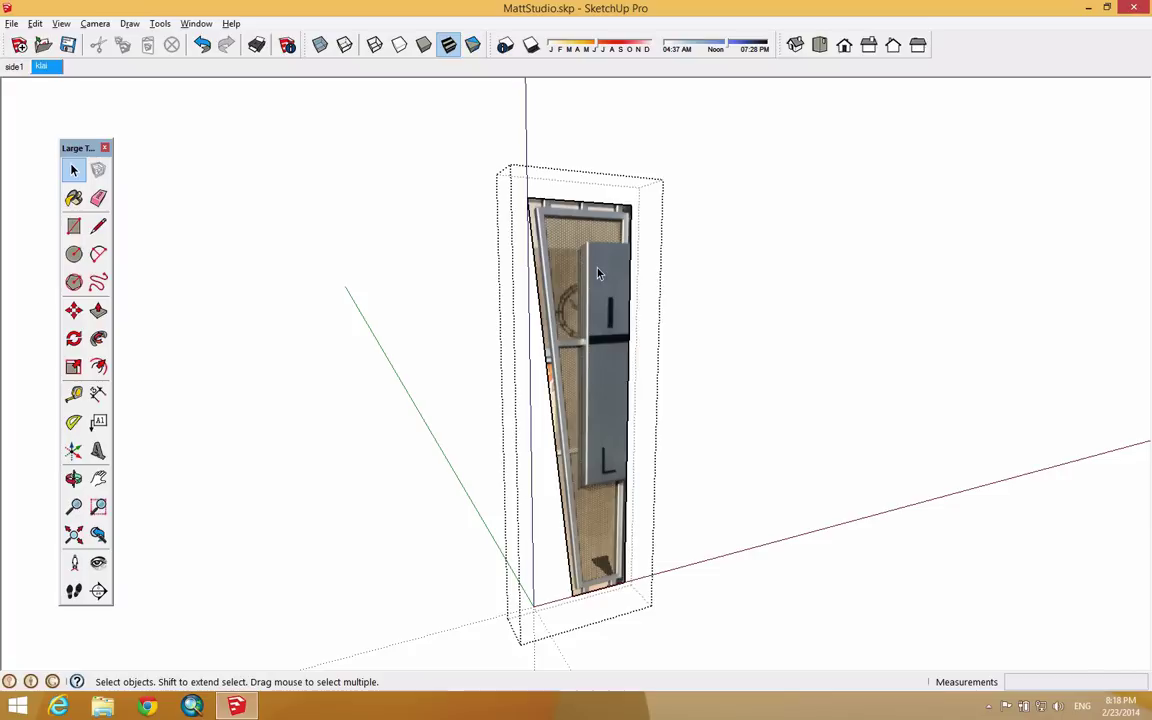
Step: Draw a line about 9' 1 15/16" long from the panel's top edge to its bottom edge along the slanted frame's outer side
scroll(563, 328, "up", 3)
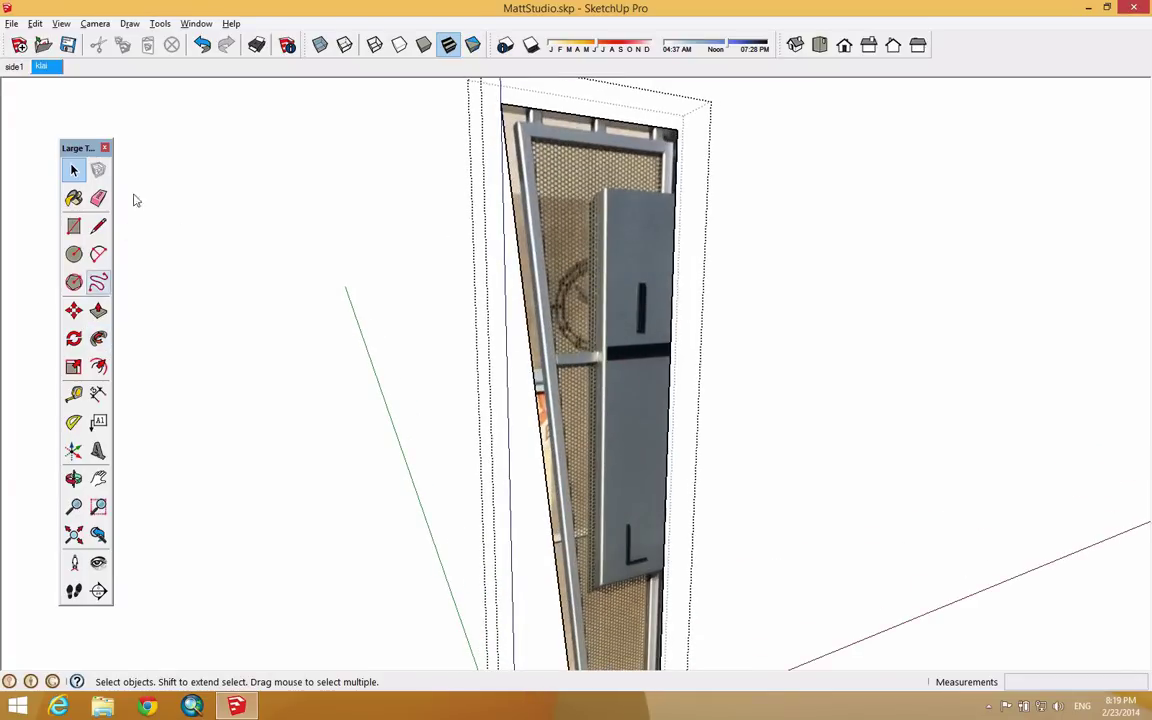
left_click(98, 226)
scroll(533, 103, "up", 3)
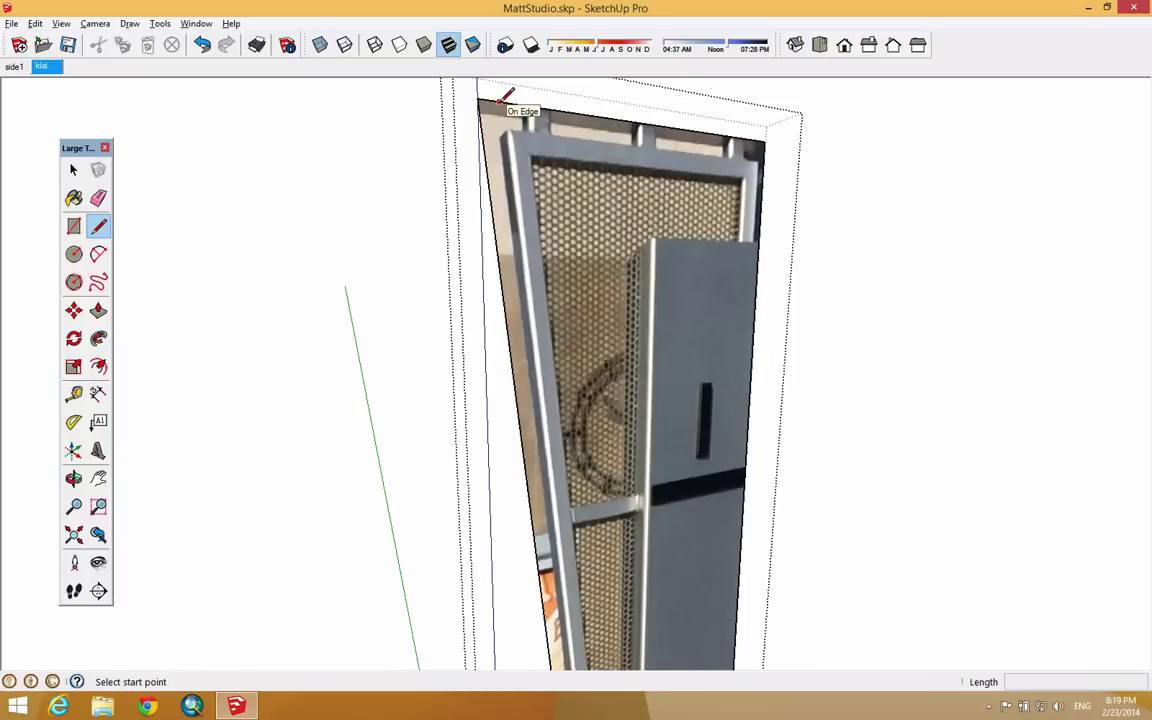
left_click(500, 102)
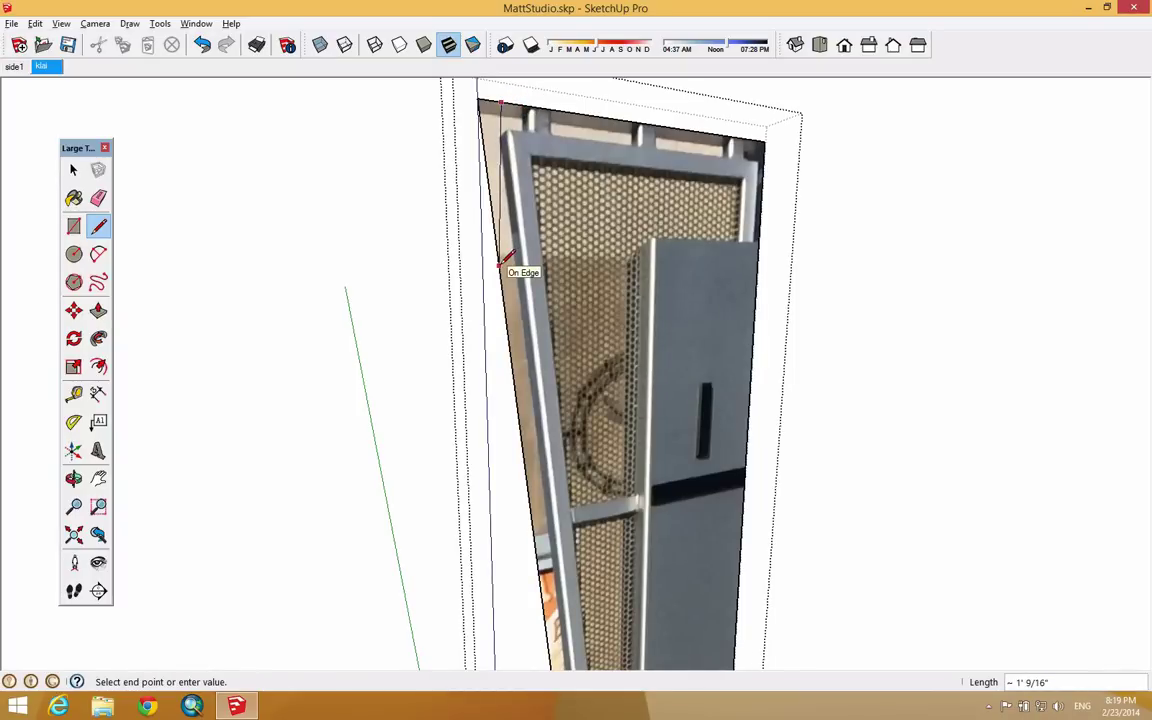
scroll(505, 260, "down", 4)
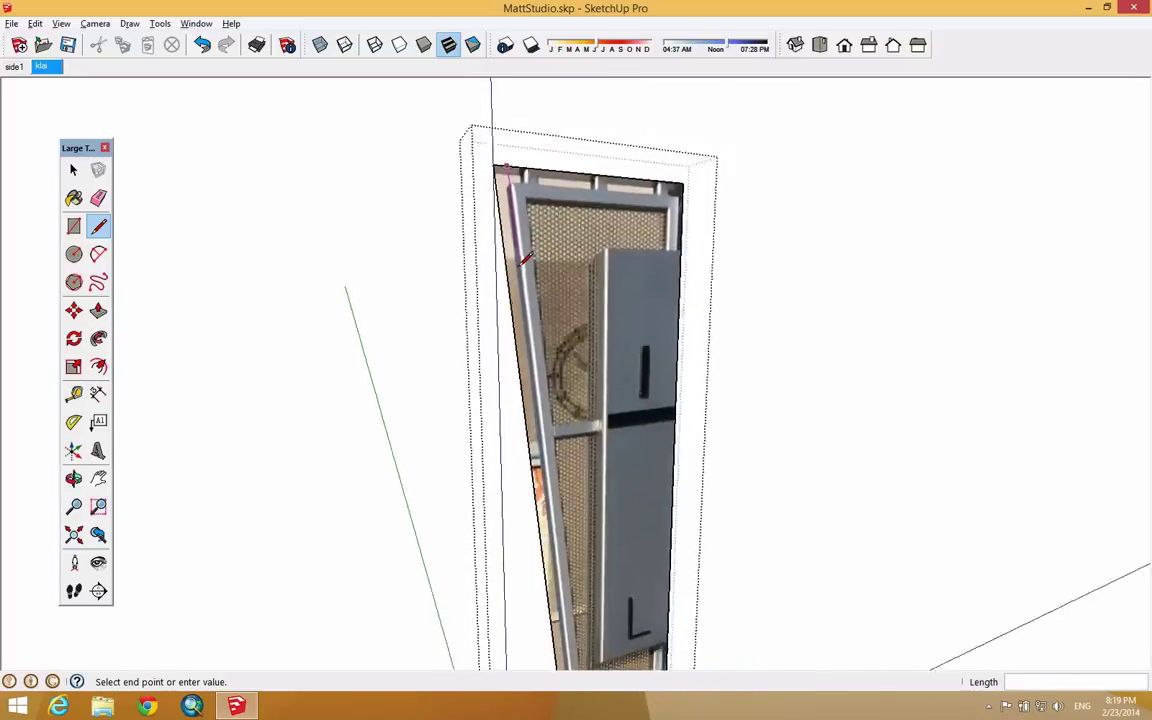
scroll(540, 580, "up", 3)
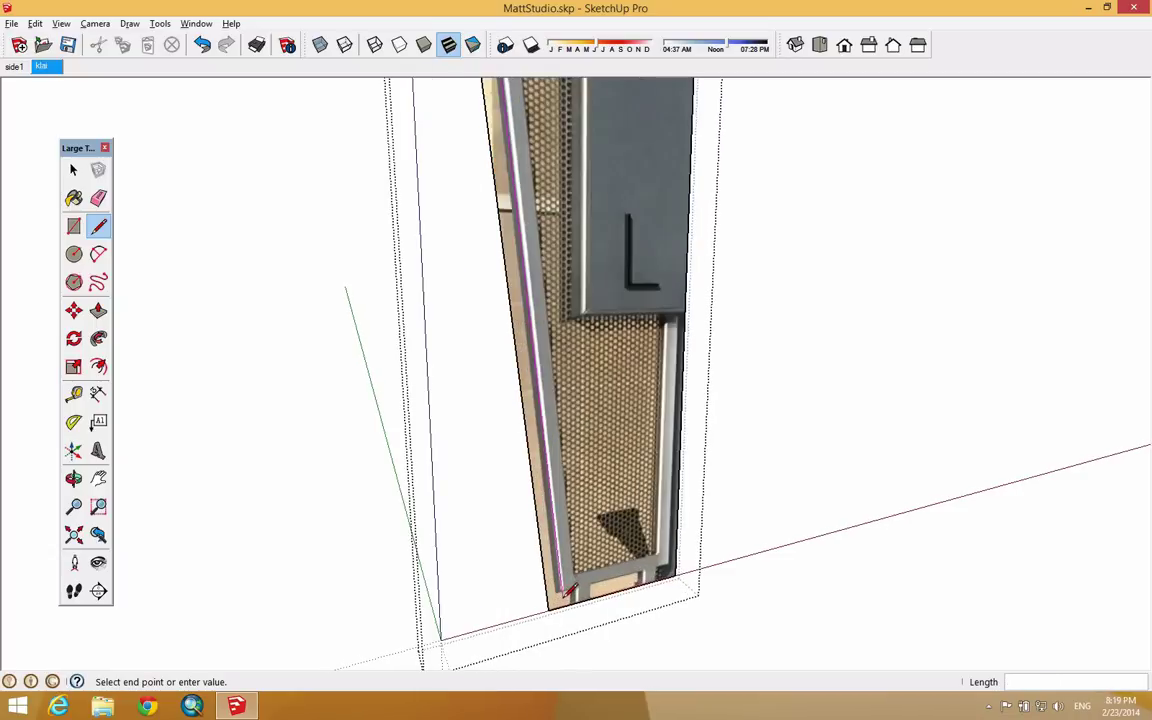
scroll(566, 592, "up", 2)
left_click(572, 598)
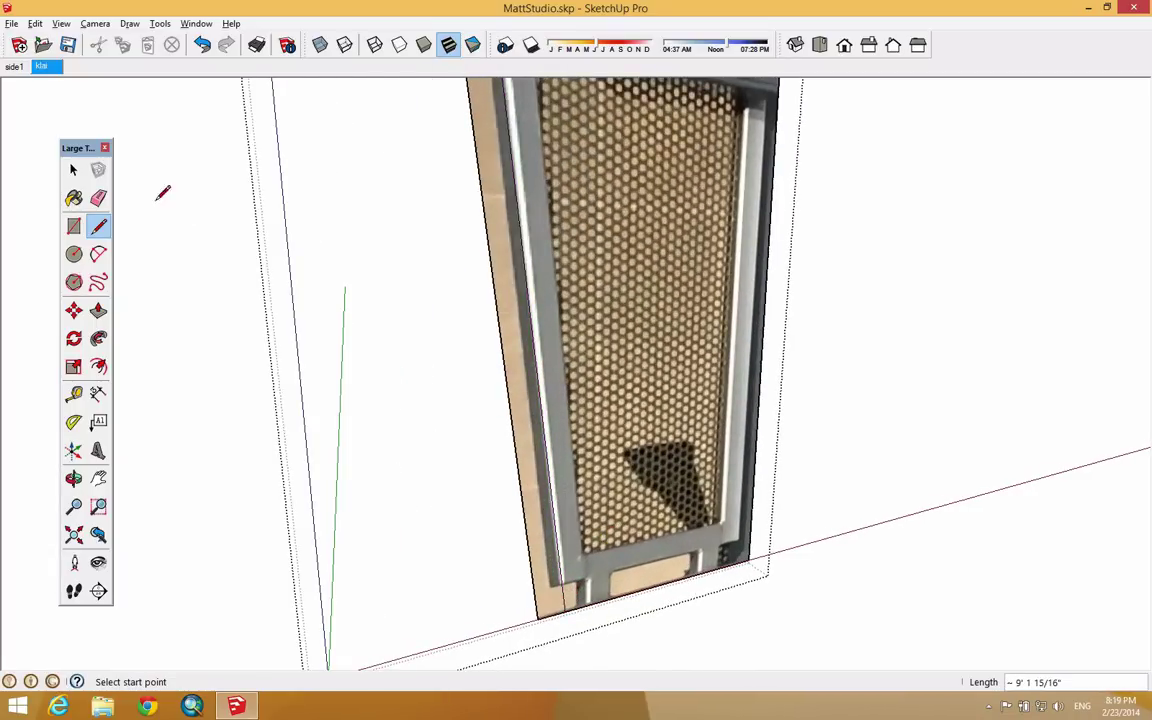
Step: Erase the leftover strip outside the slanted frame line, including its stray edge at the upper corner
left_click(98, 198)
scroll(555, 618, "down", 6)
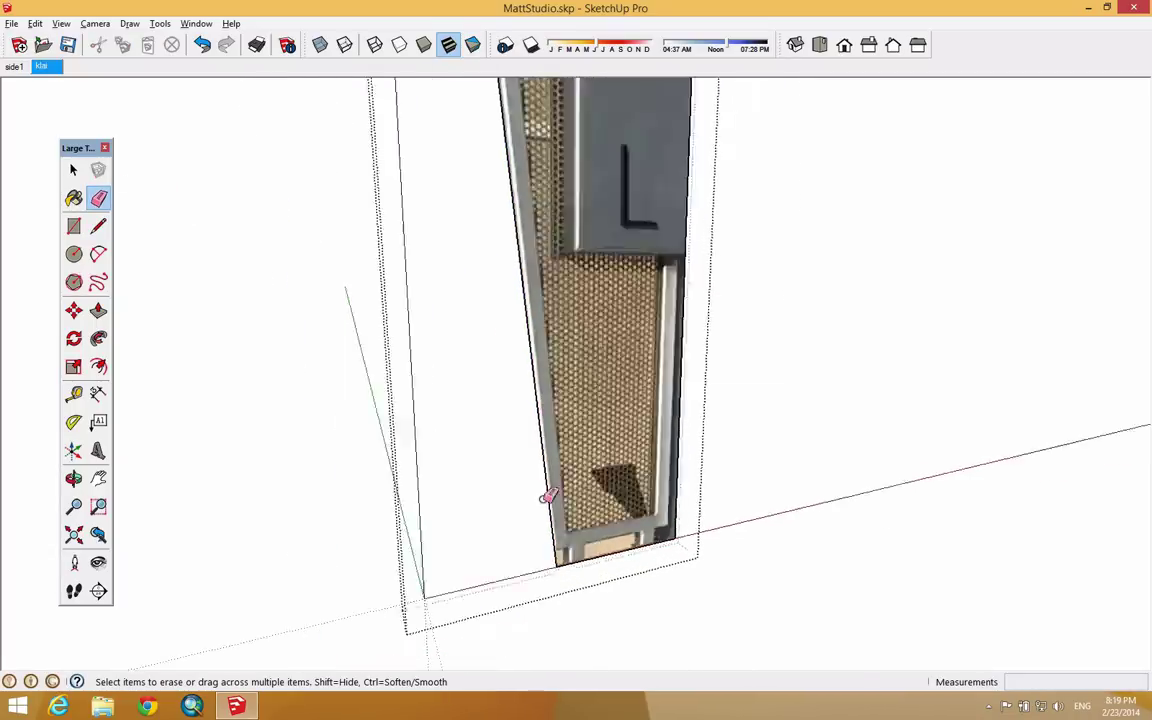
scroll(503, 101, "up", 4)
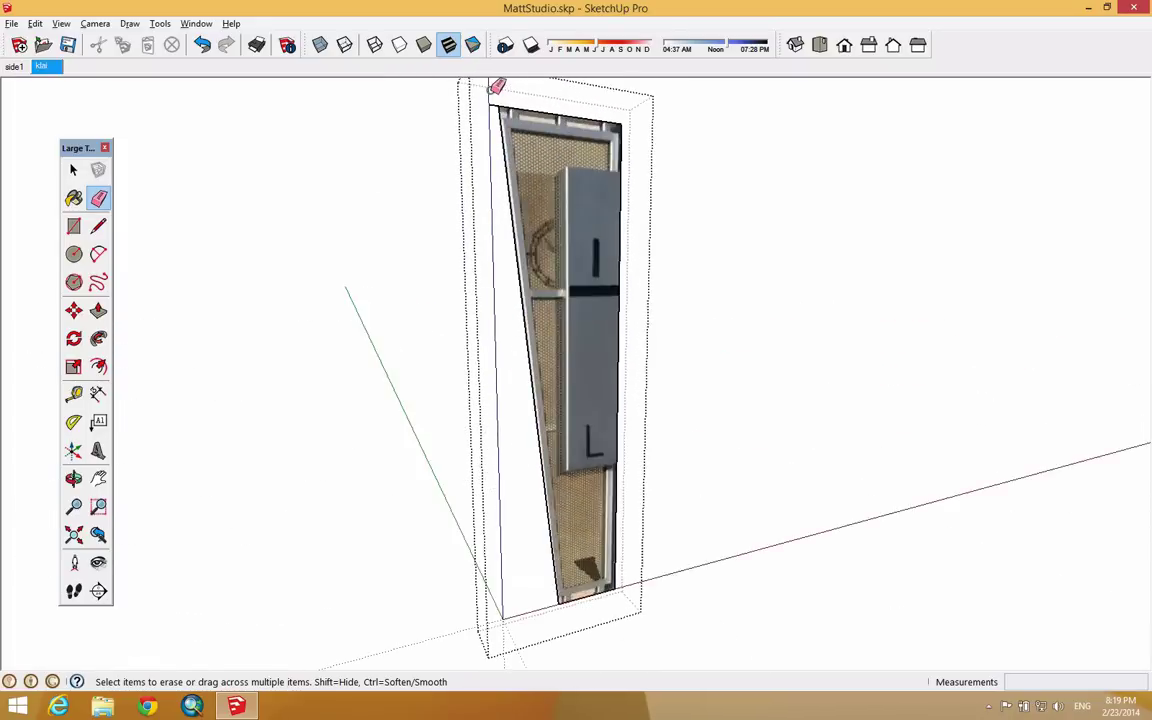
scroll(510, 110, "up", 2)
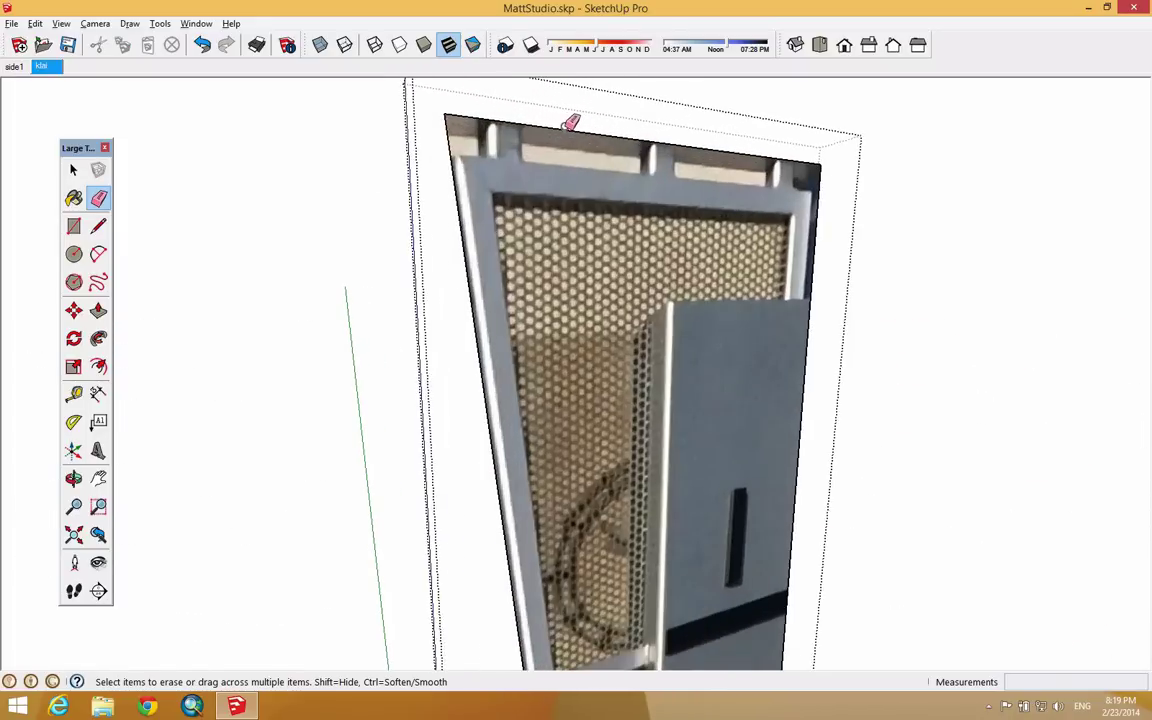
Step: Draw a line about 2' 2 15/16" long across the panel along the upper outer edge of the frame
left_click(99, 226)
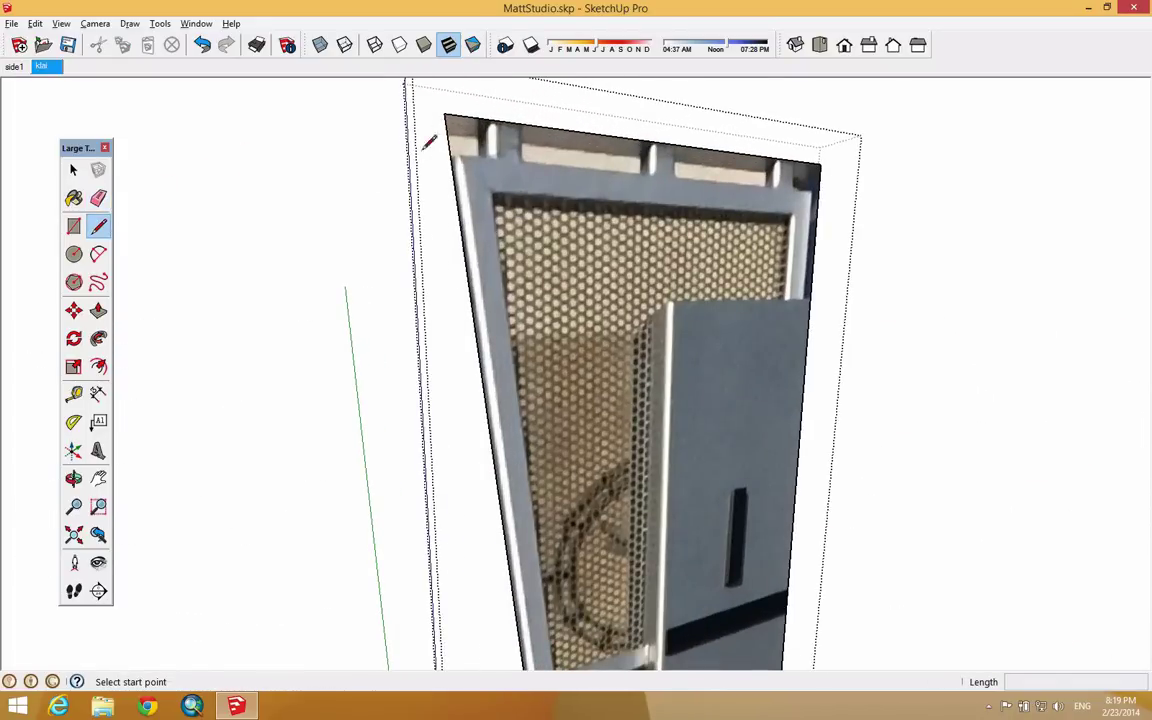
left_click(451, 152)
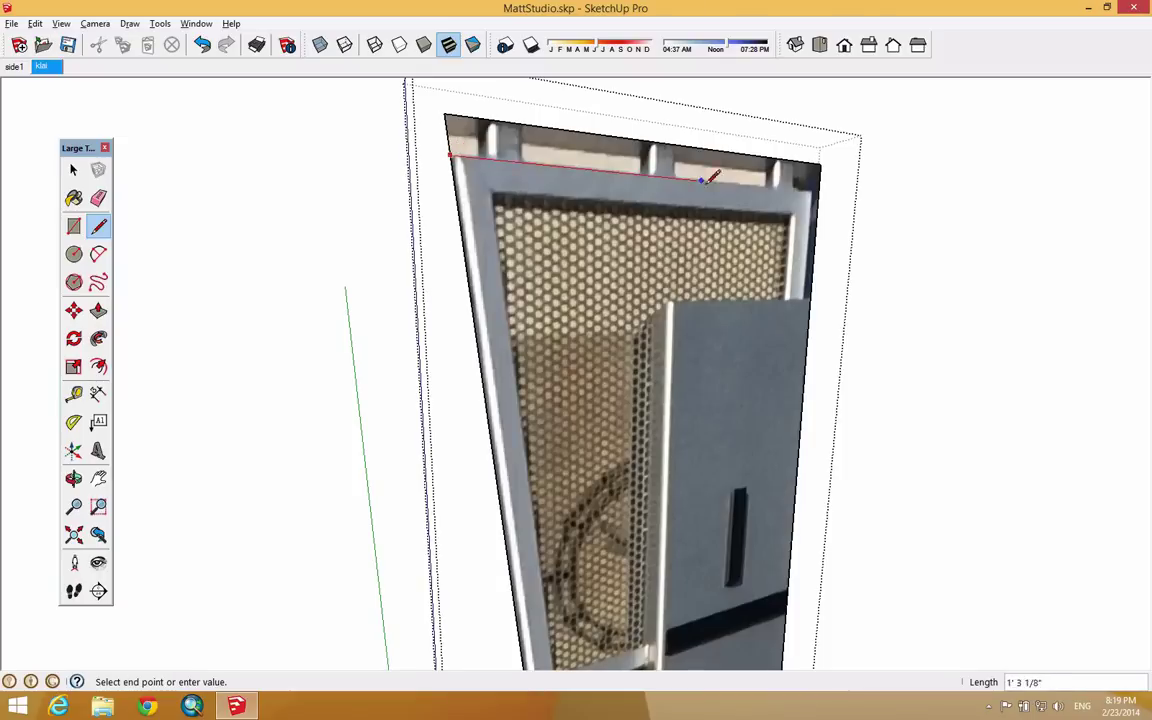
left_click(820, 193)
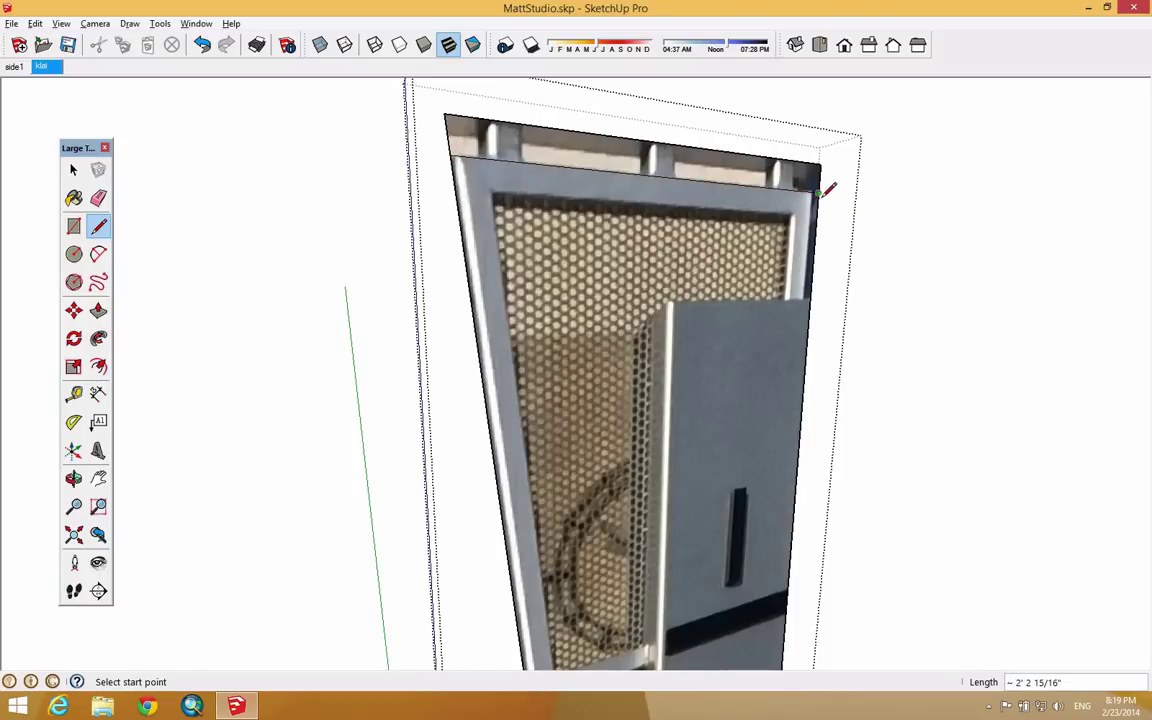
Step: Trace the sides of the three upper mounting tabs with lines between the frame's upper line and the panel's top edge
left_click(500, 152)
left_click(516, 145)
left_click(519, 160)
left_click(520, 126)
left_click(655, 170)
left_click(663, 136)
left_click(678, 172)
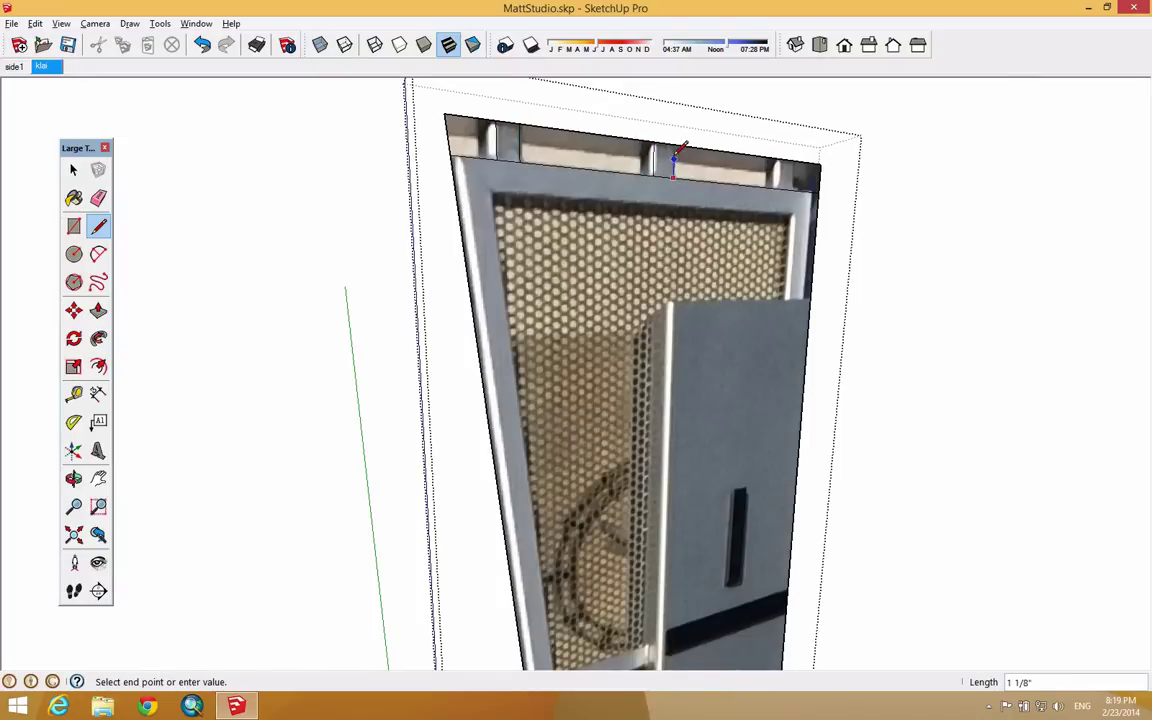
left_click(679, 137)
left_click(780, 186)
left_click(785, 155)
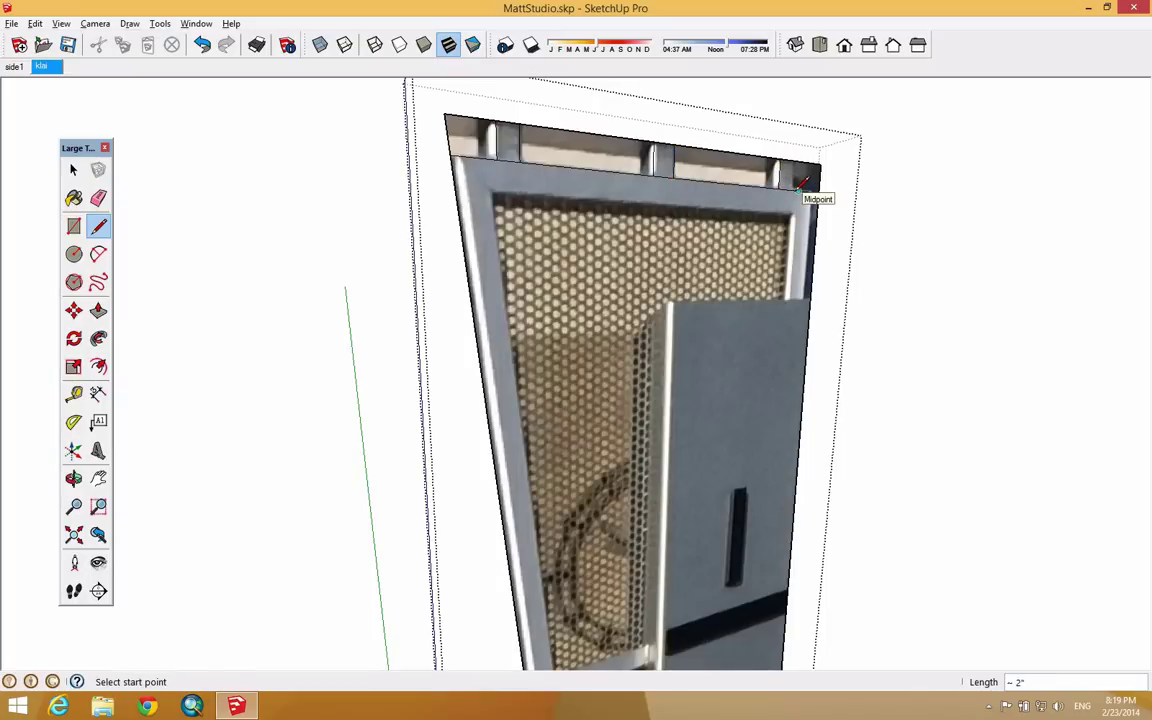
scroll(806, 183, "up", 3)
left_click(793, 187)
left_click(796, 120)
Step: Erase the edges around the background areas beside and between the upper tabs, leaving three tabs above the frame
scroll(806, 117, "down", 3)
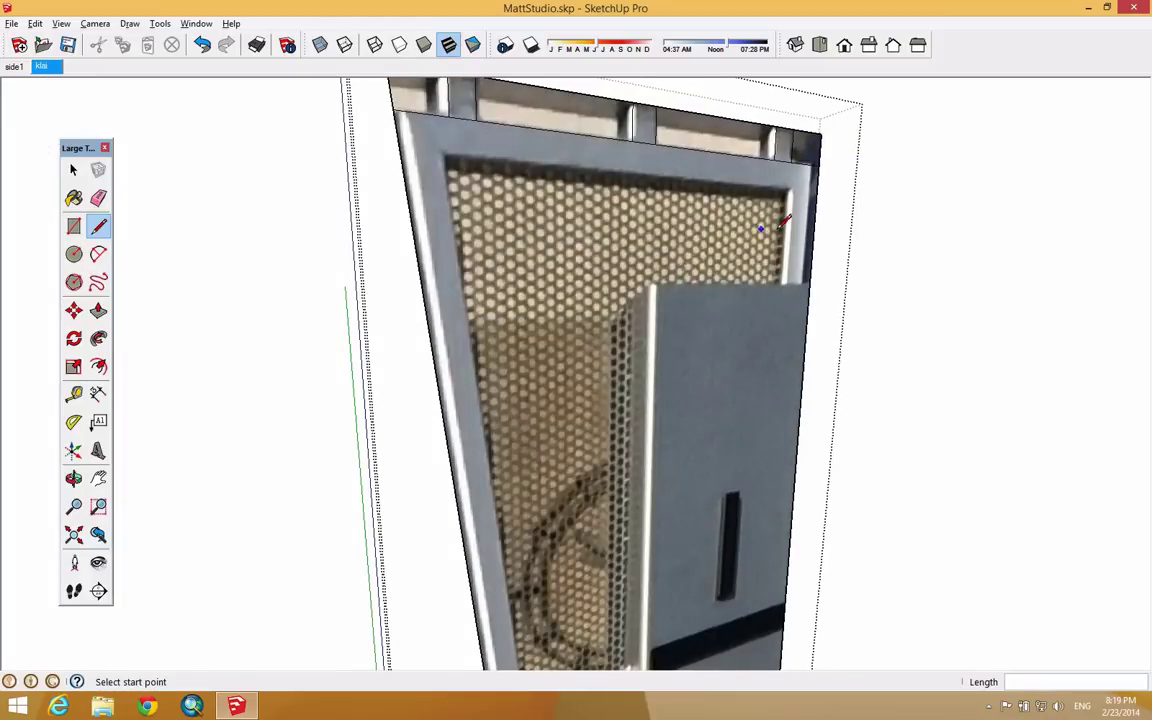
mouse_move(395, 163)
middle_mouse_down()
mouse_move(396, 224)
mouse_move(221, 185)
middle_mouse_up()
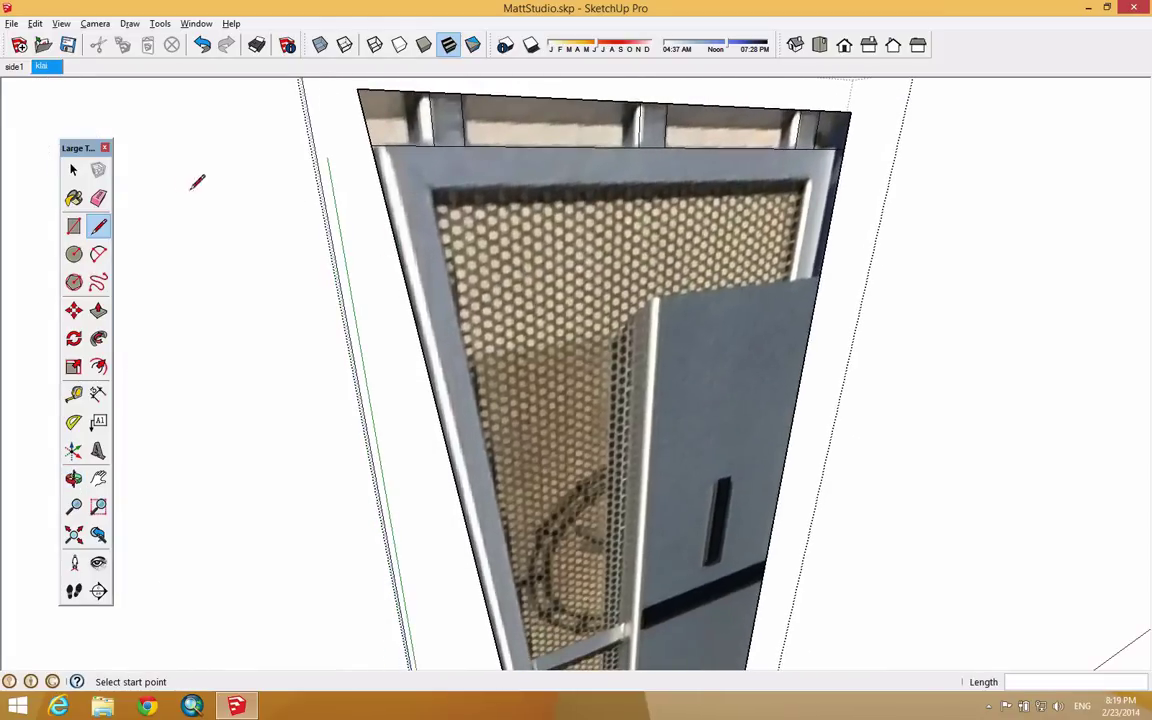
left_click(98, 198)
left_click(365, 100)
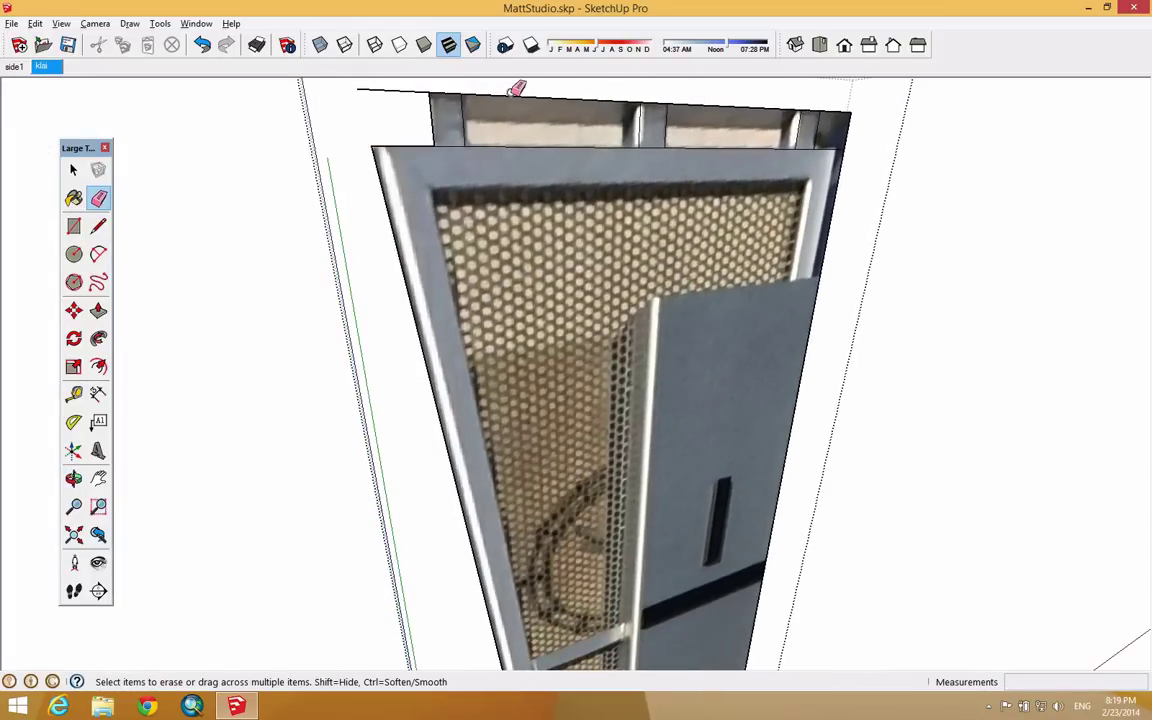
left_click(440, 92)
left_click(600, 95)
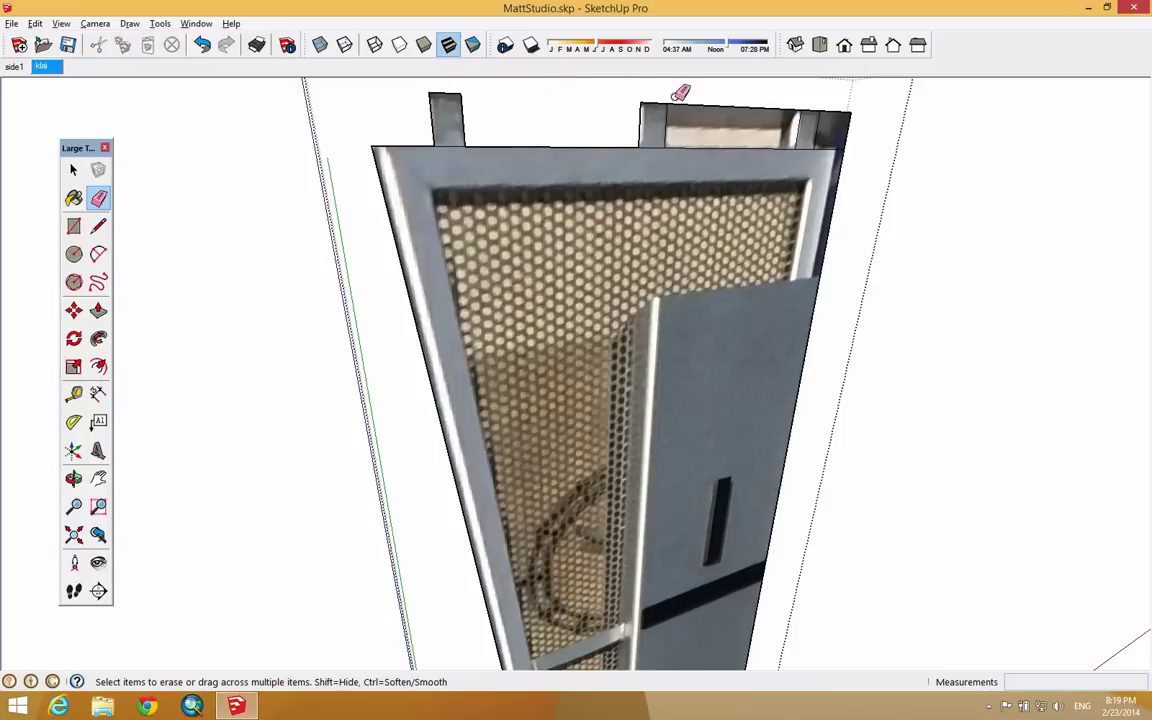
left_click(765, 104)
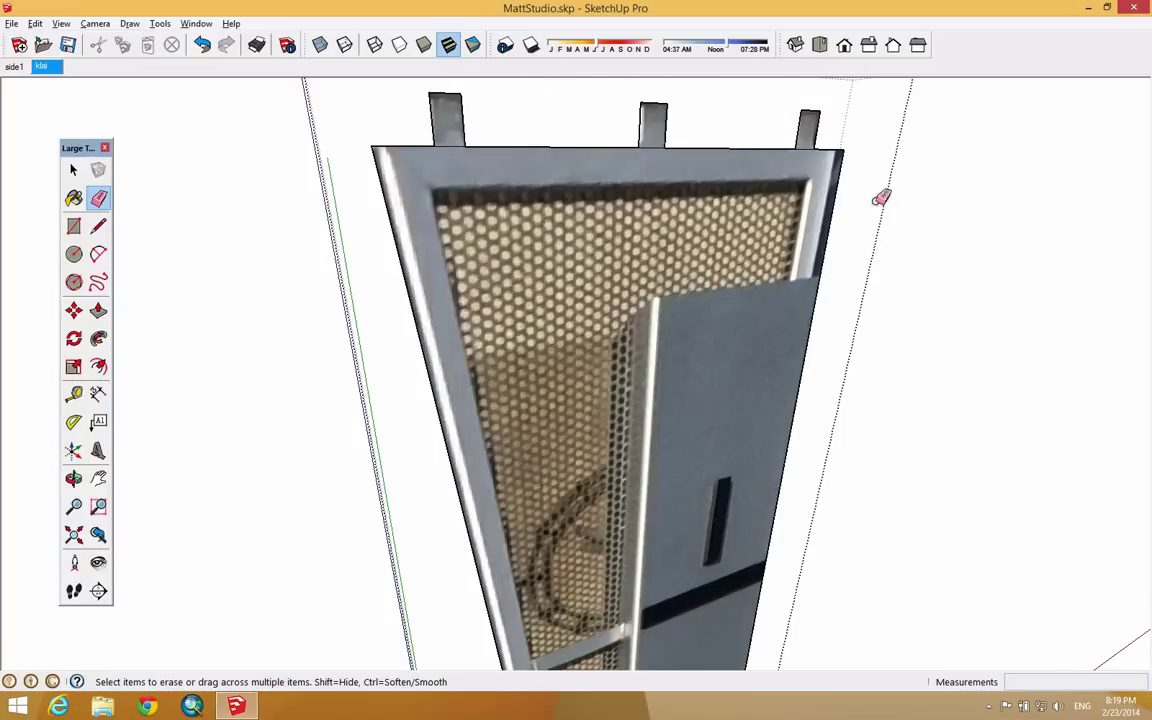
Step: Draw a line about 1' 3 7/16" long across the panel along the lower outer edge of the frame
scroll(797, 293, "down", 6)
scroll(740, 560, "up", 8)
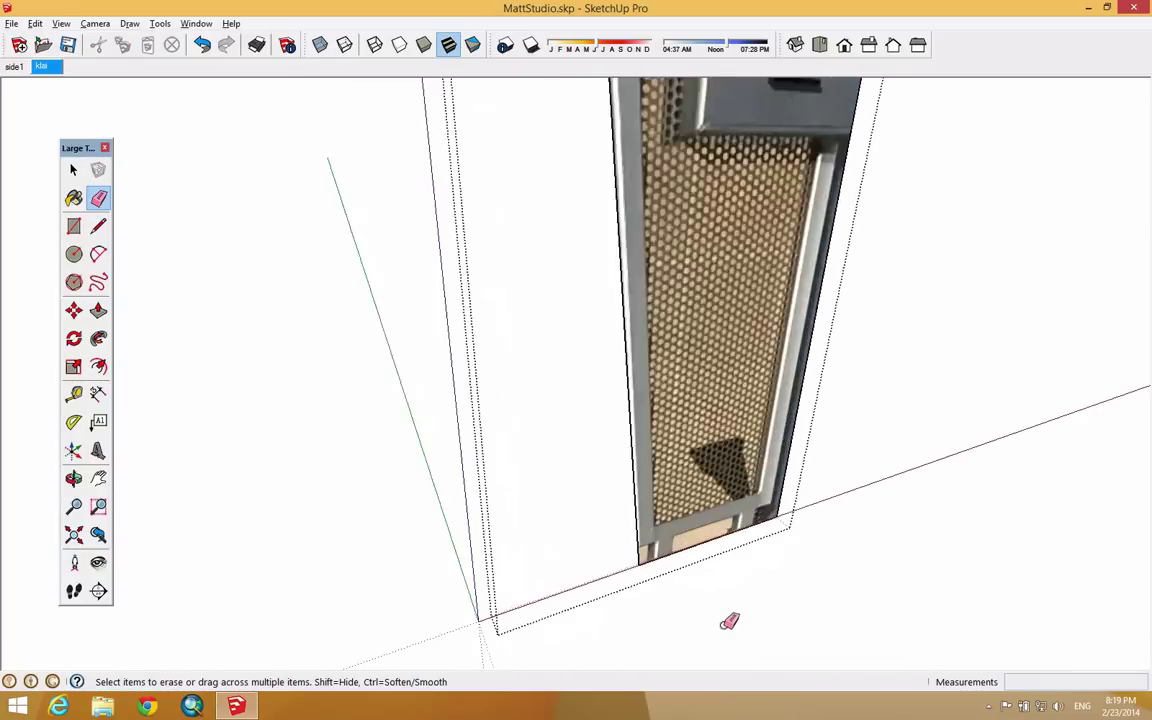
left_click(98, 226)
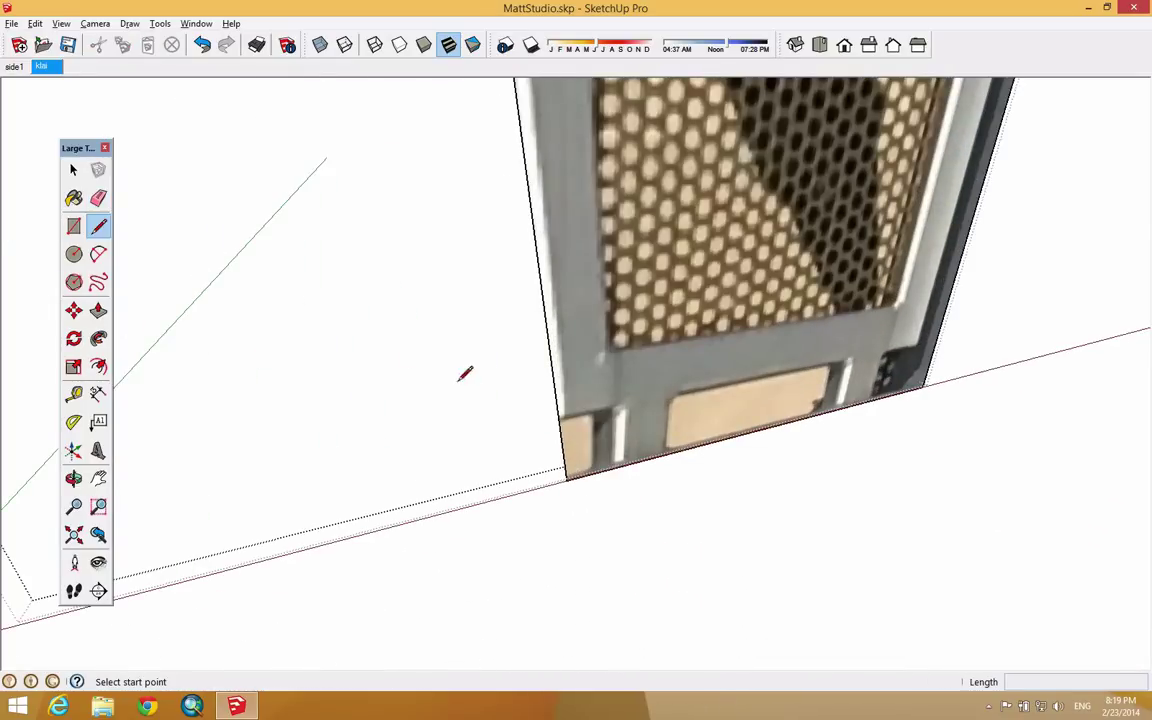
left_click(573, 420)
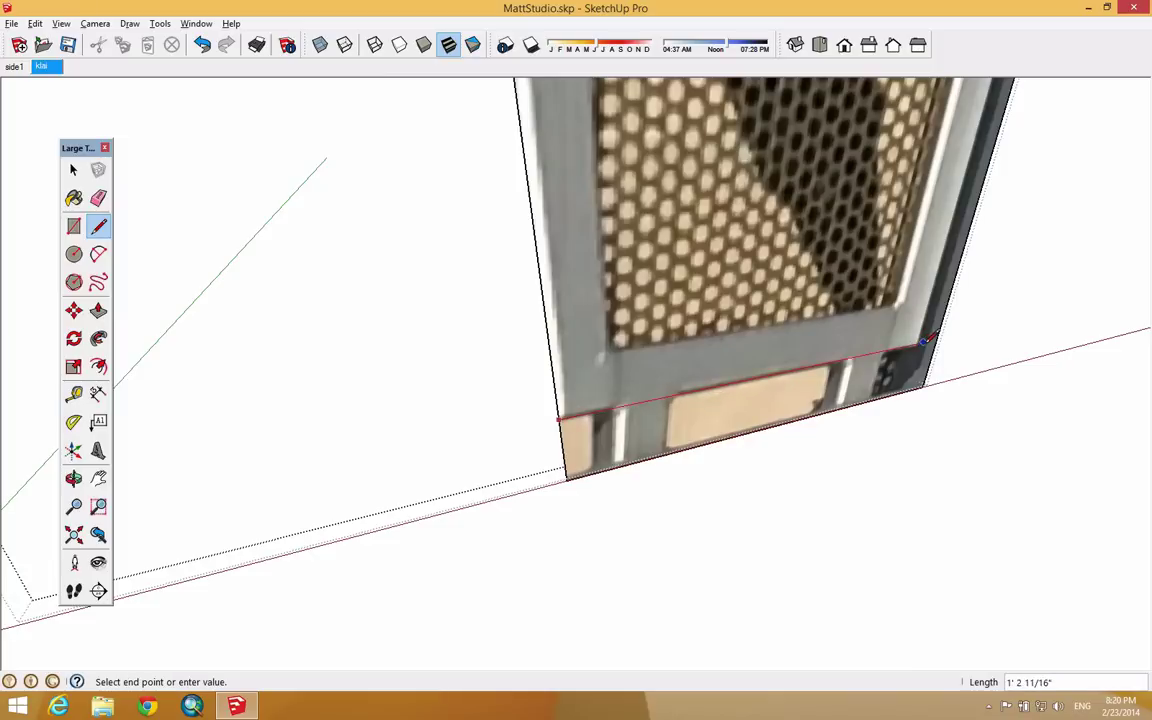
left_click(929, 342)
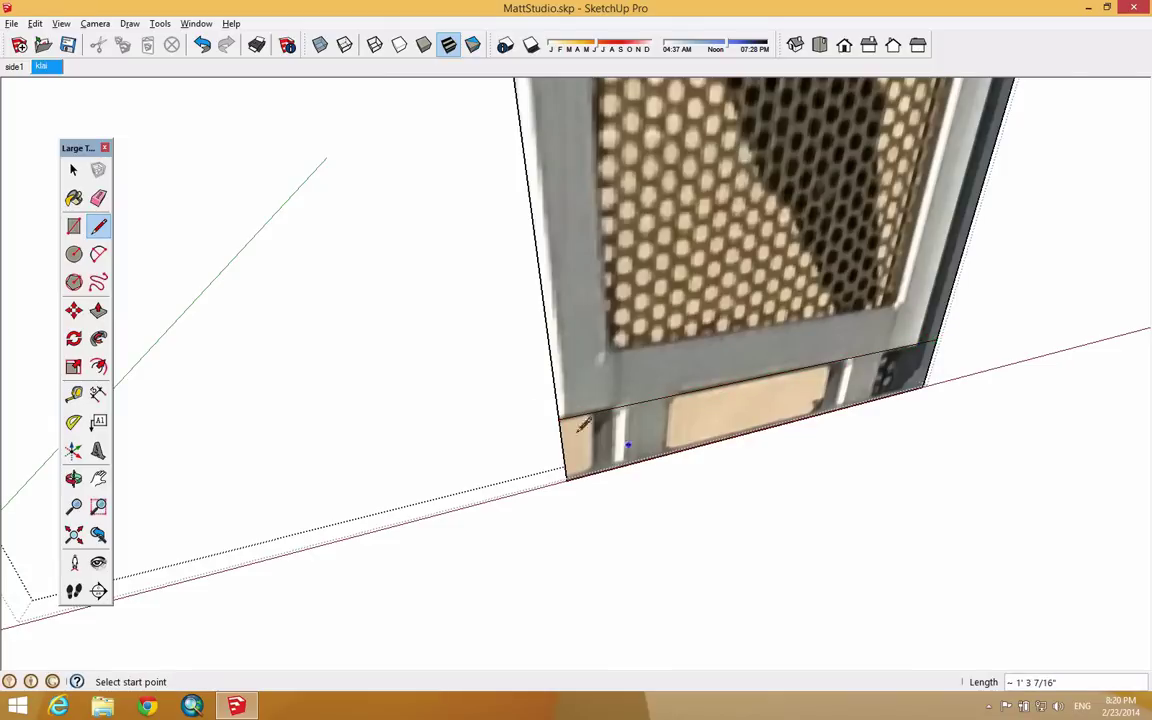
Step: Trace the sides of the two lower mounting tabs with lines from the frame's lower line to the panel's bottom edge
left_click(620, 404)
left_click(619, 463)
left_click(669, 398)
left_click(668, 452)
left_click(848, 356)
left_click(846, 398)
left_click(884, 350)
left_click(880, 392)
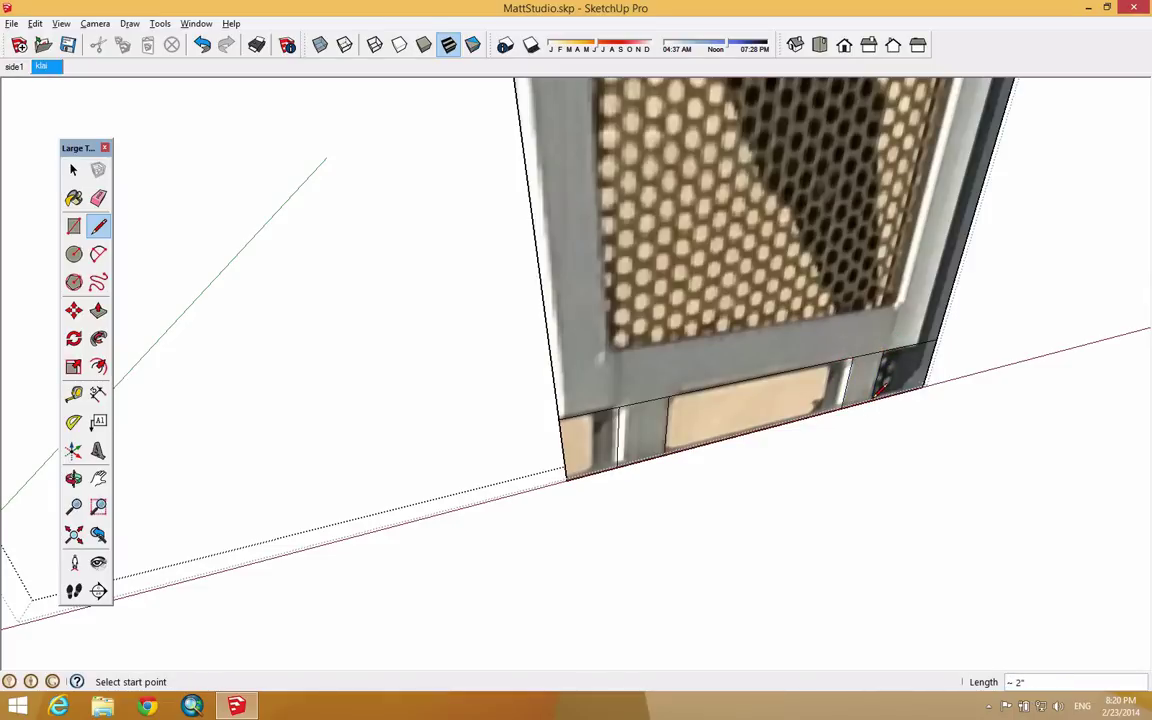
Step: Erase the edges around the background areas beside and between the lower tabs, leaving two tabs below the frame
left_click(98, 198)
left_click(573, 470)
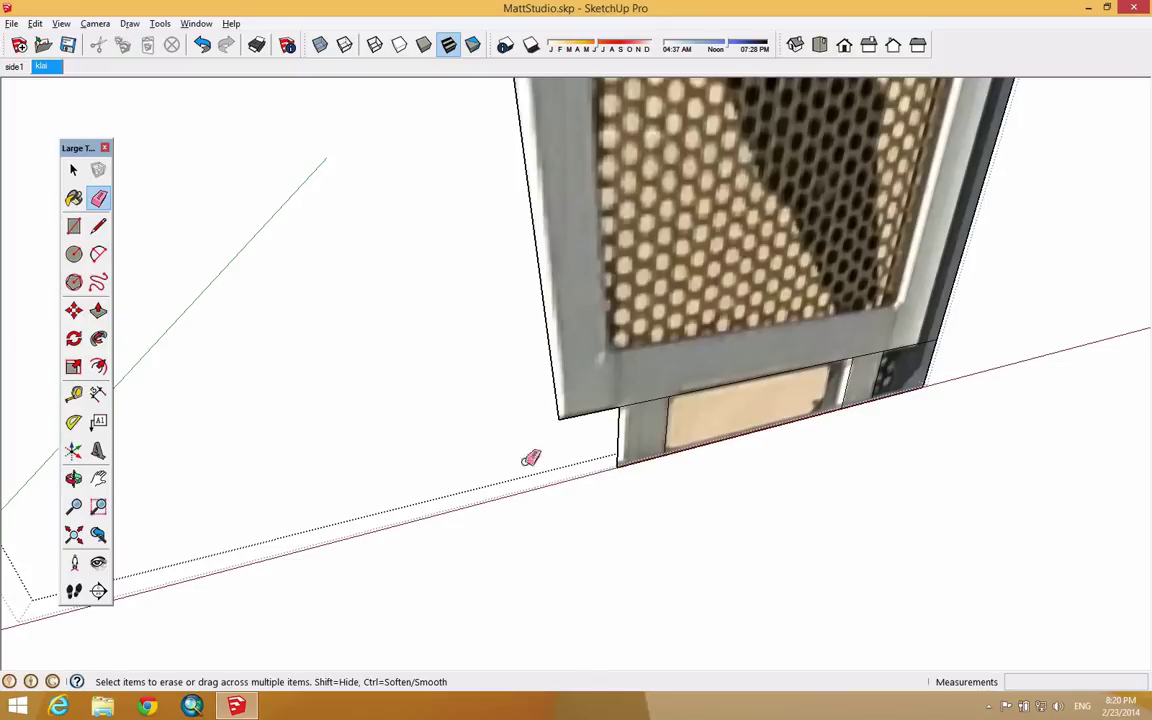
left_click_drag(717, 424, 823, 427)
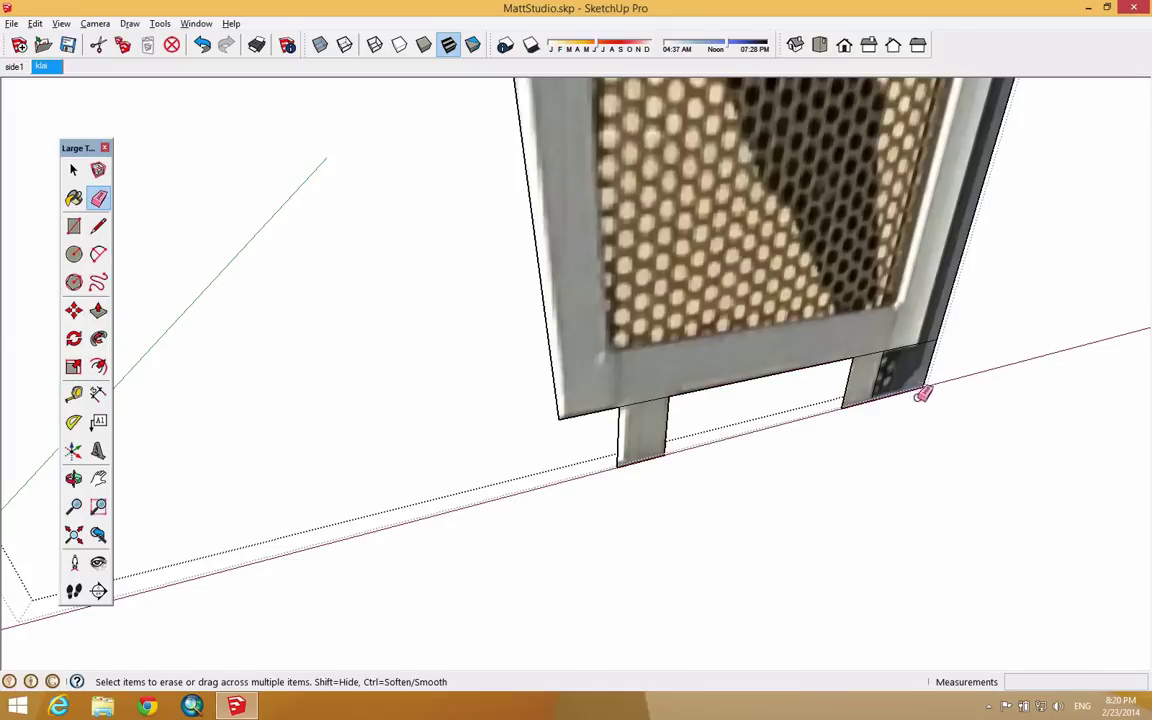
left_click(933, 368)
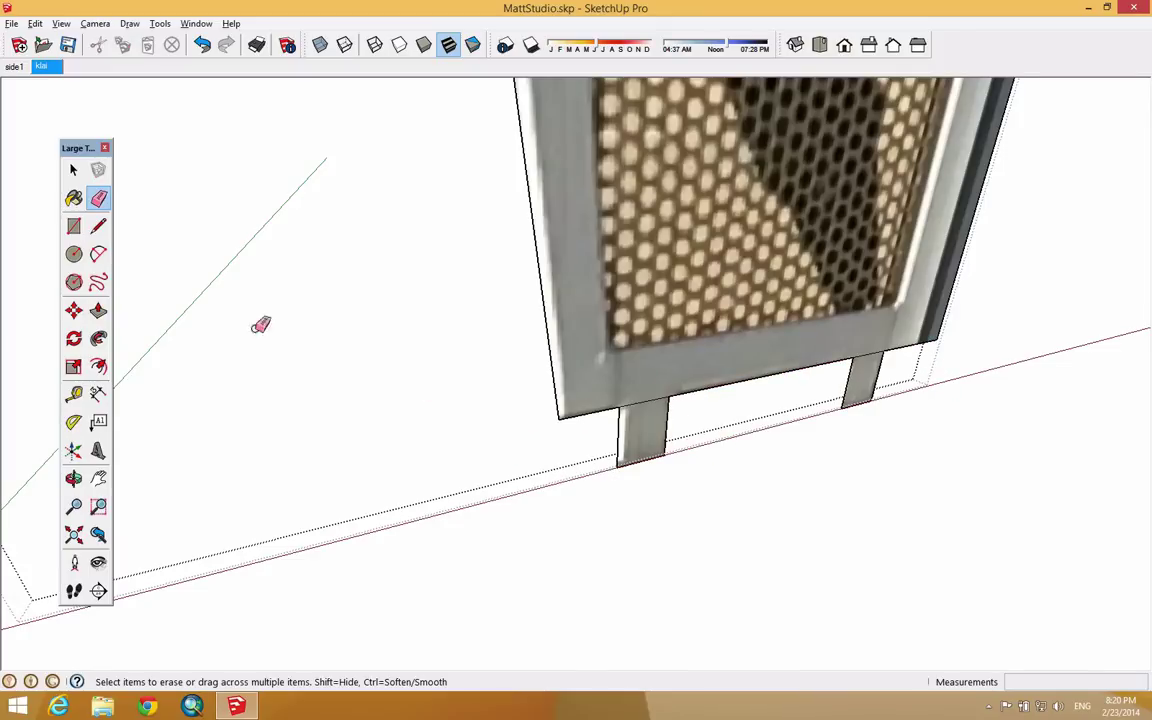
left_click(75, 312)
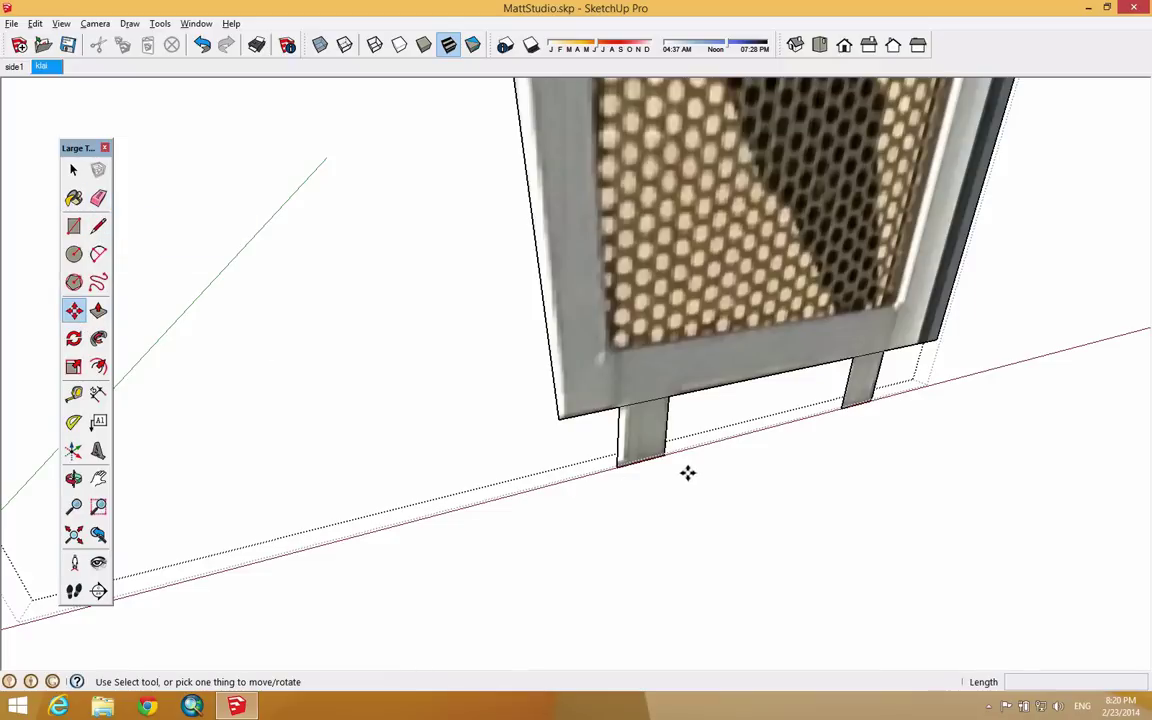
left_click(663, 455)
middle_click_drag(683, 452, 468, 411)
key("Escape")
left_click(201, 45)
Step: Erase the seam edges between the two lower tabs and the frame
middle_click_drag(427, 329, 733, 380)
left_click(98, 198)
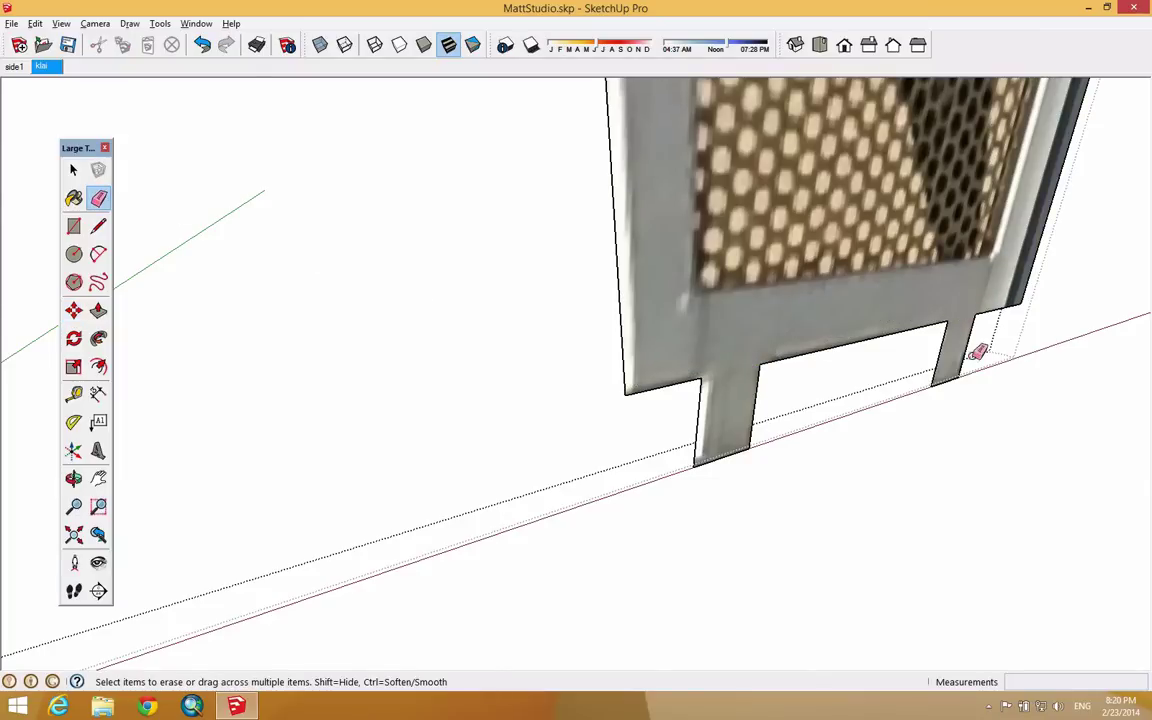
Step: Examine the trimmed side panel outline from its upper tabs down to its lower tabs
scroll(977, 330, "down", 10)
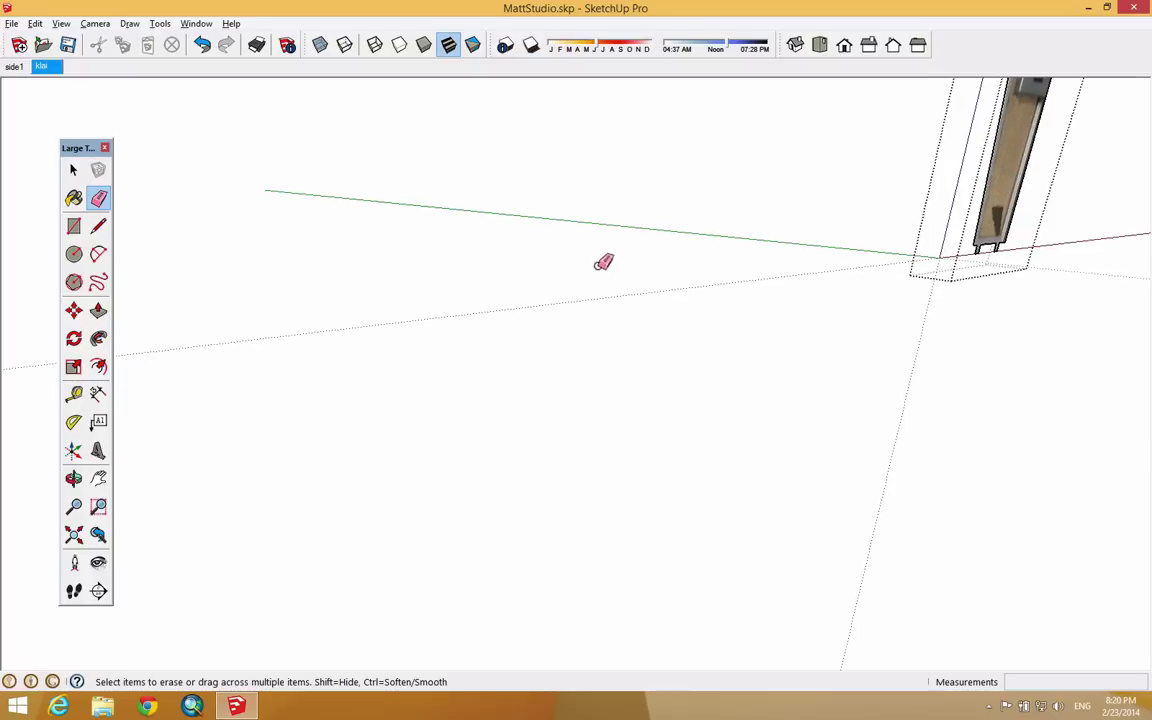
left_click(98, 478)
left_click_drag(810, 175, 572, 353)
middle_click_drag(572, 353, 592, 318)
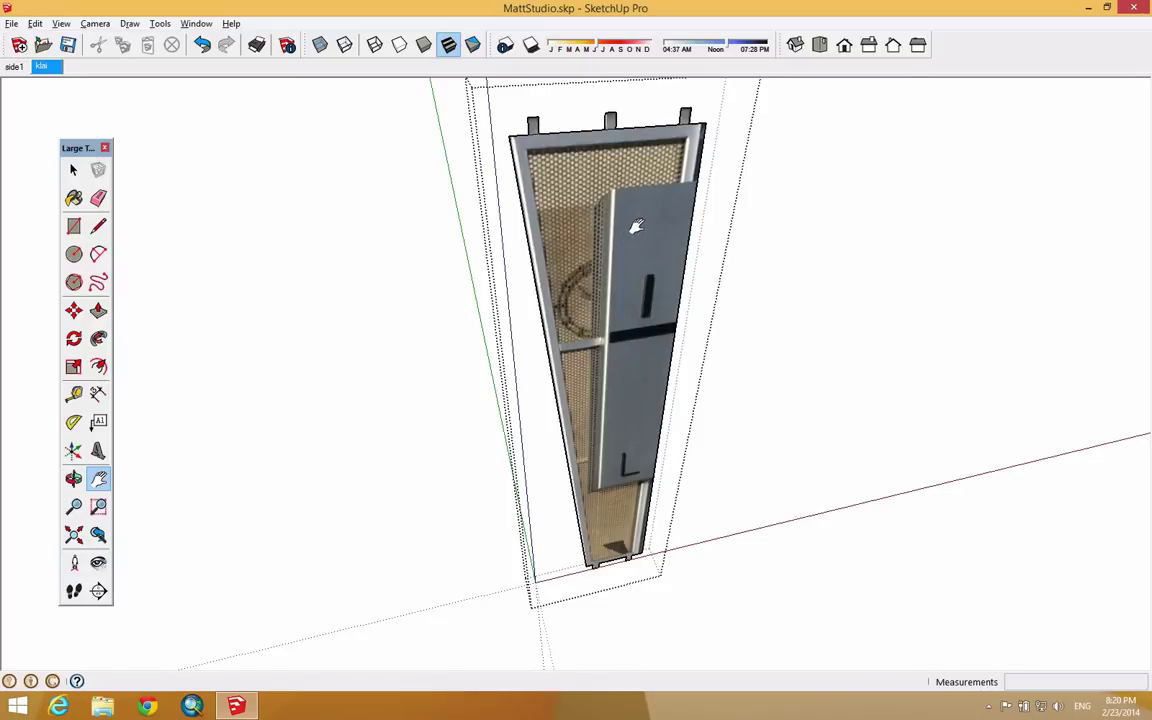
scroll(516, 152, "up", 3)
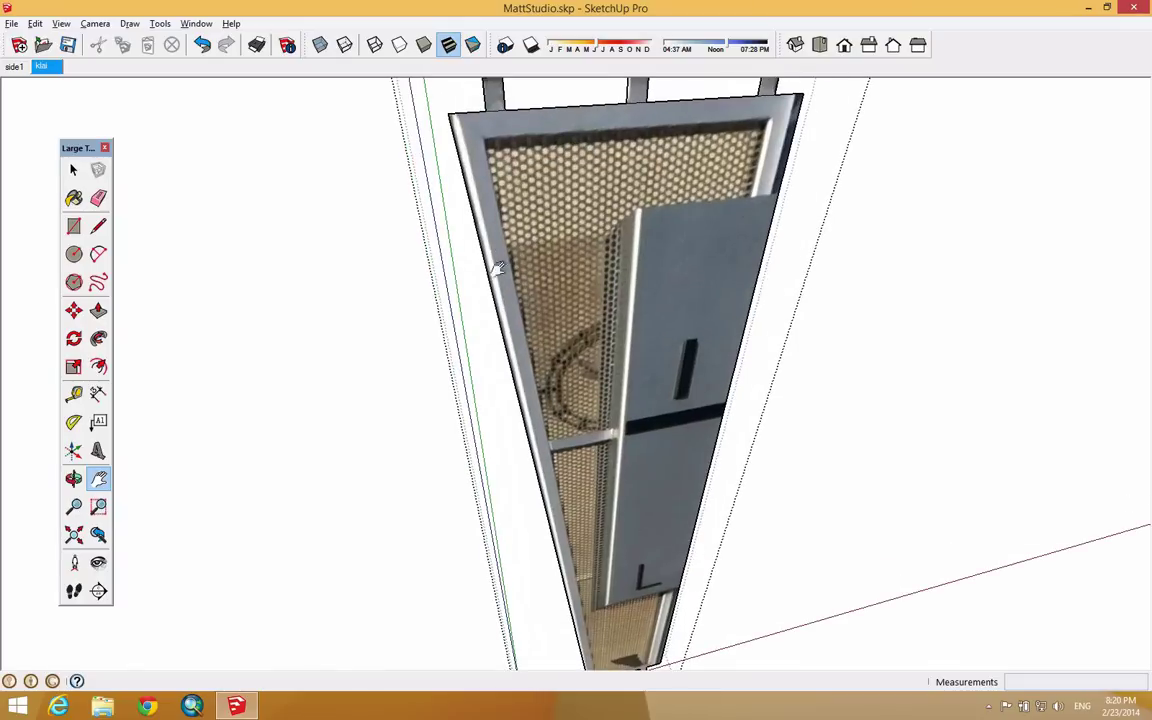
scroll(470, 420, "down", 2)
scroll(582, 614, "up", 3)
scroll(582, 614, "up", 3)
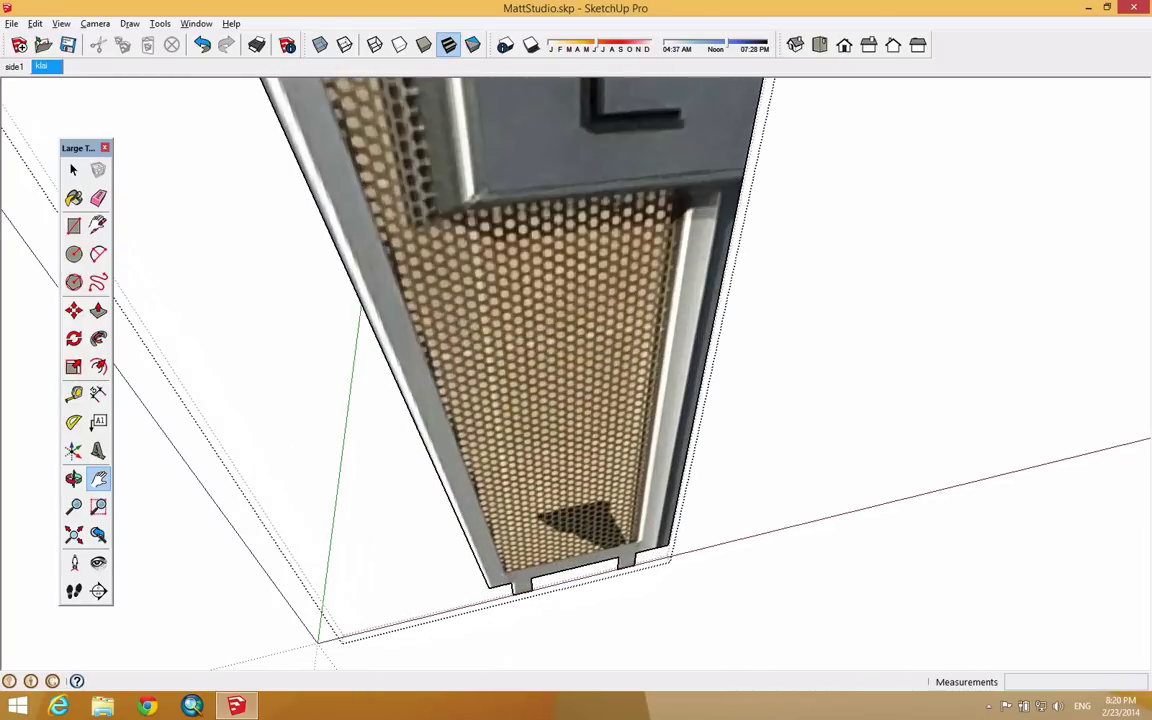
Step: Draw lines across the tops of the two lower mounting tabs to separate them from the frame
left_click(98, 226)
scroll(484, 537, "up", 2)
left_click(507, 567)
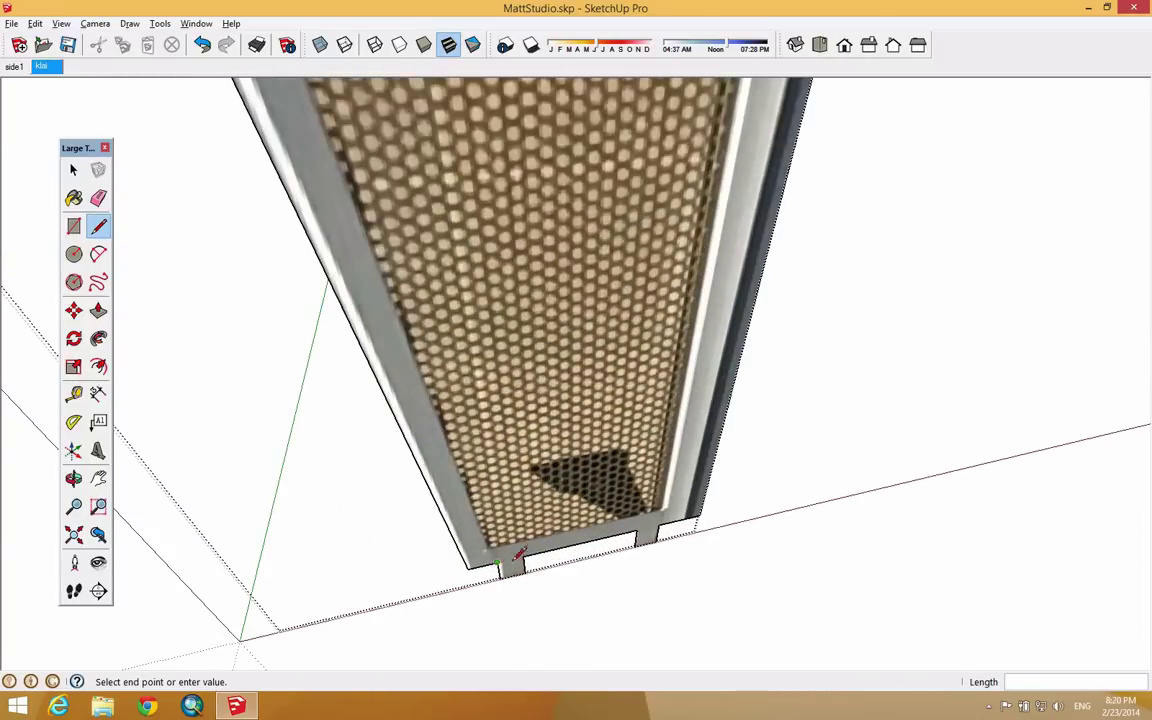
left_click(627, 533)
left_click(640, 522)
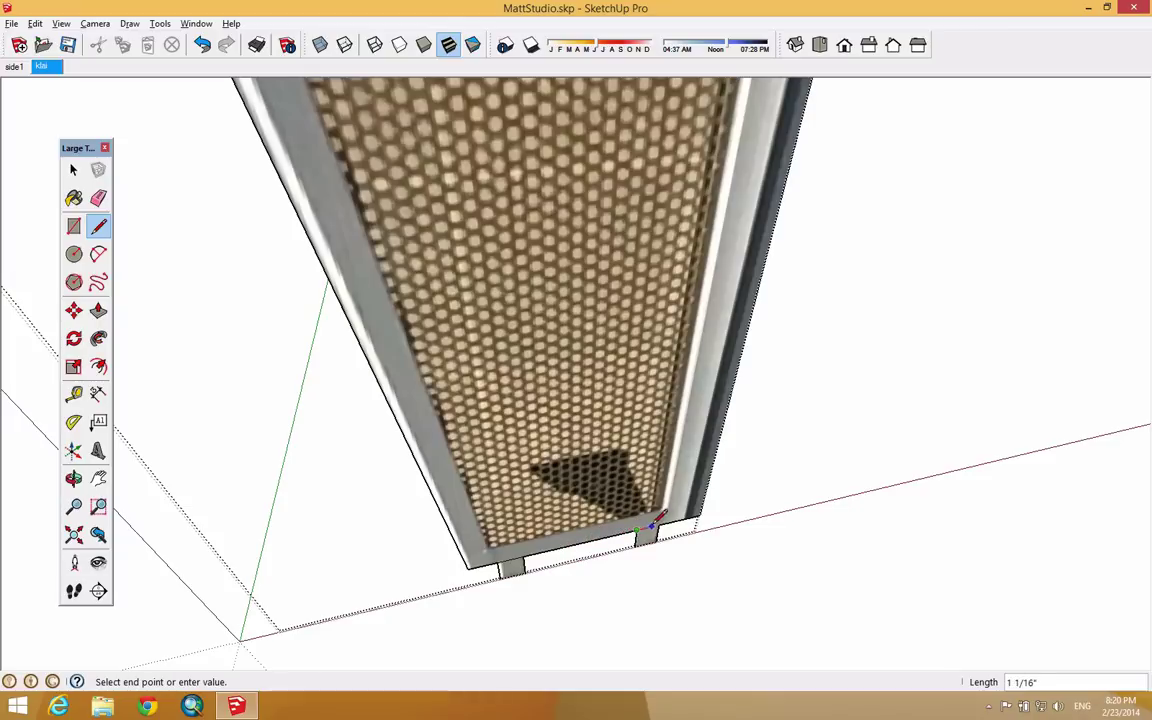
left_click(669, 516)
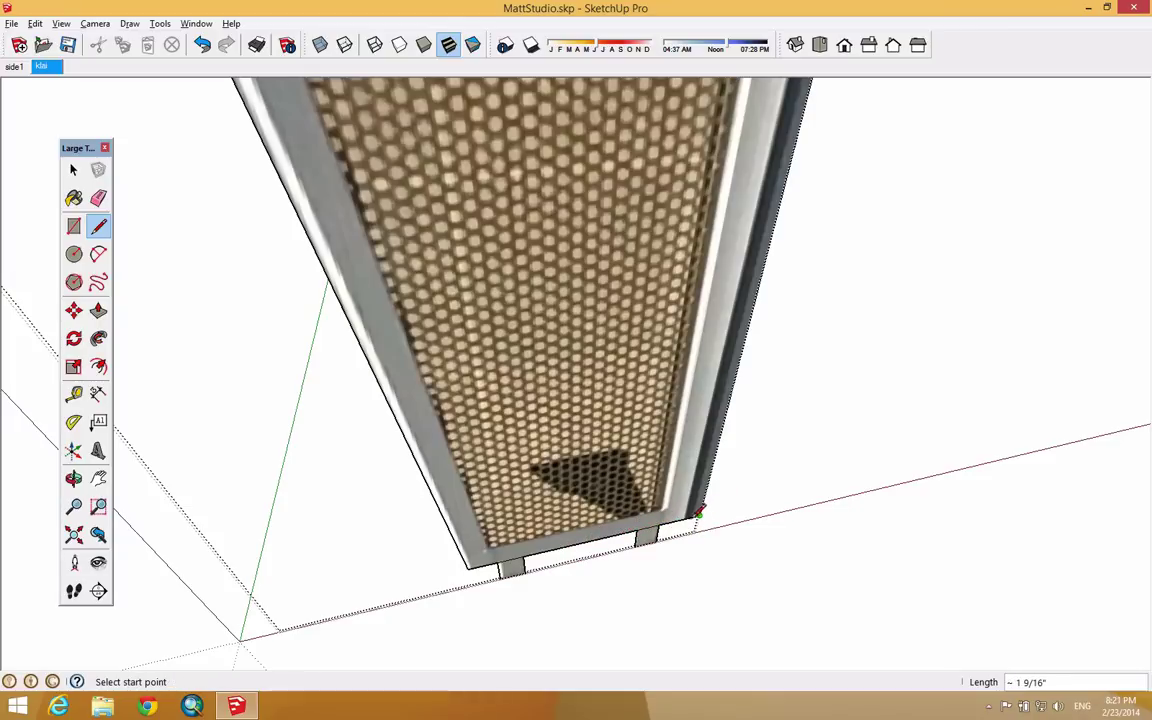
Step: Draw a line about 8' 9 5/16" long up the panel's right side, between the frame and the dark outer strip
left_click(696, 514)
scroll(696, 514, "down", 5)
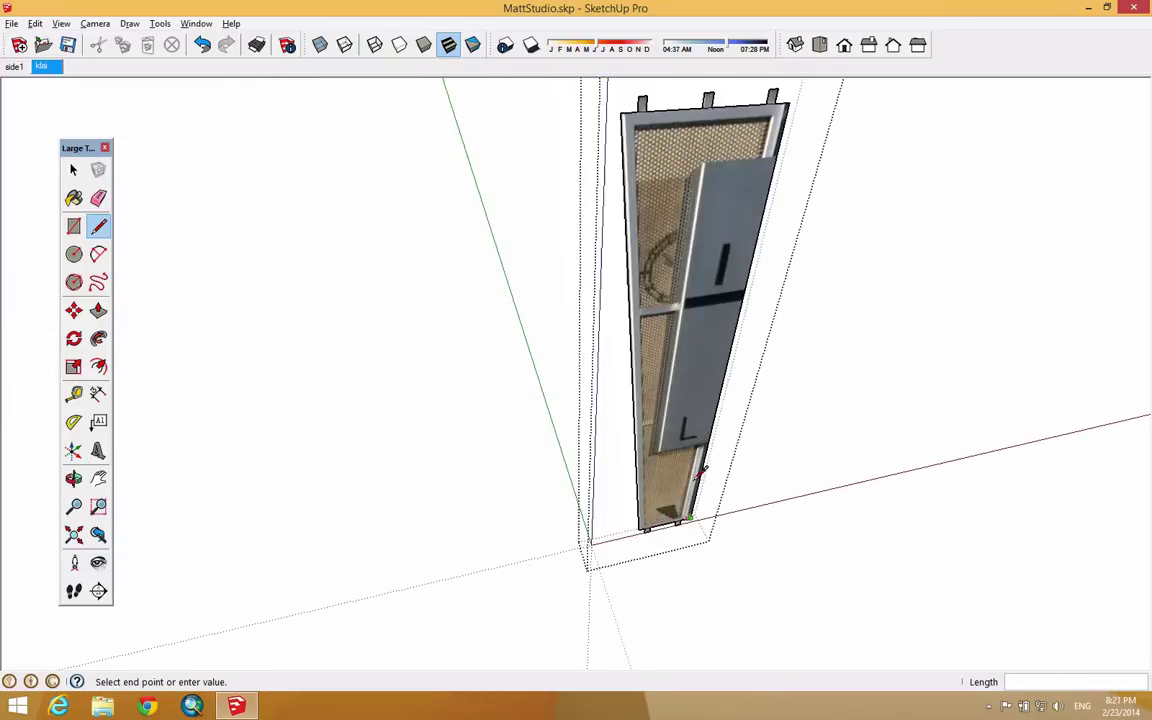
scroll(722, 206, "up", 5)
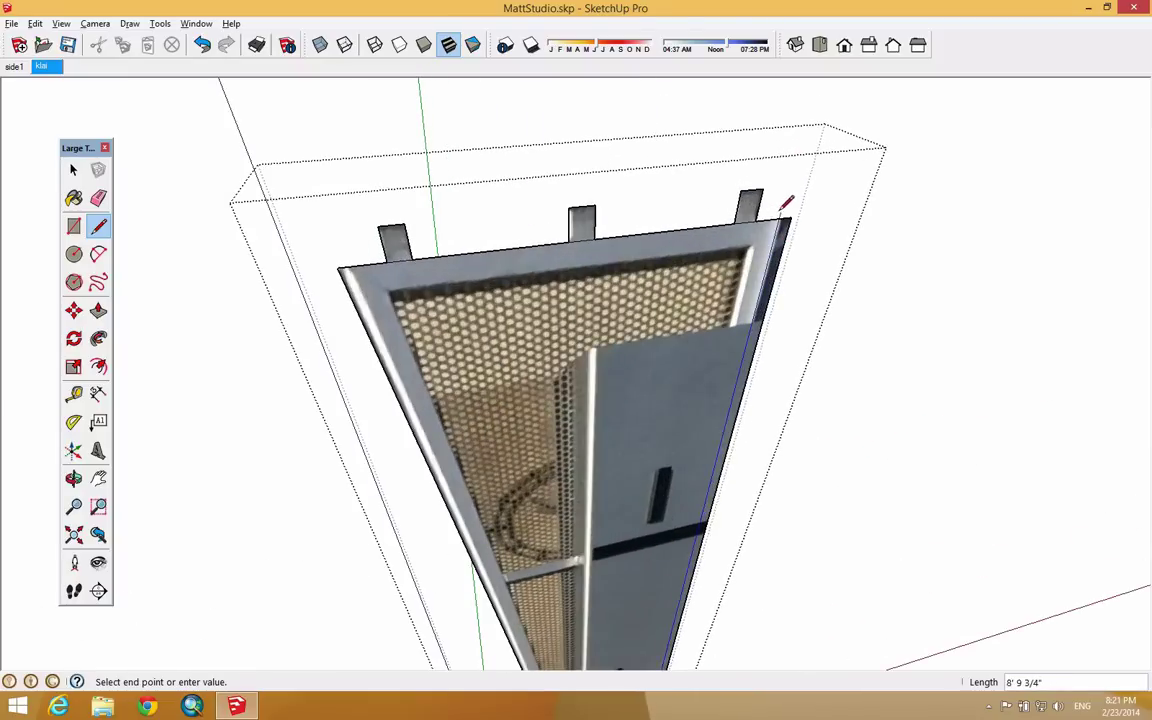
left_click(790, 213)
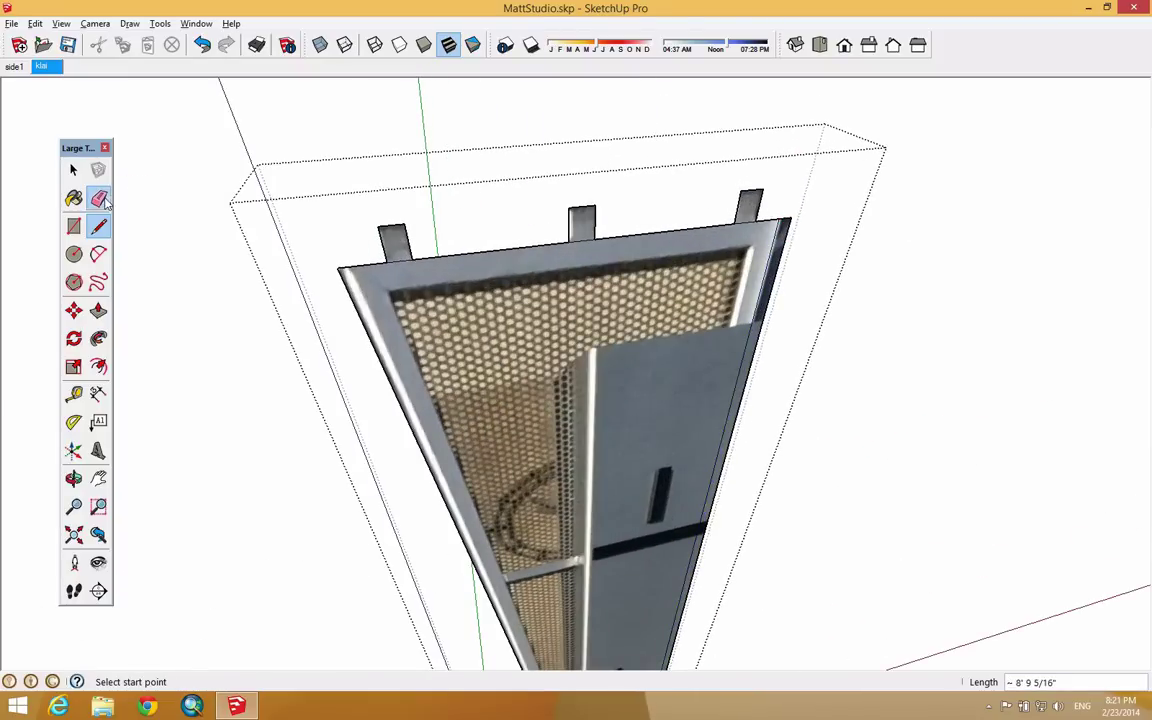
Step: Erase the edges of the dark strip outside the frame's right side, along with its leftovers at the bottom corner
left_click(98, 198)
scroll(800, 212, "down", 6)
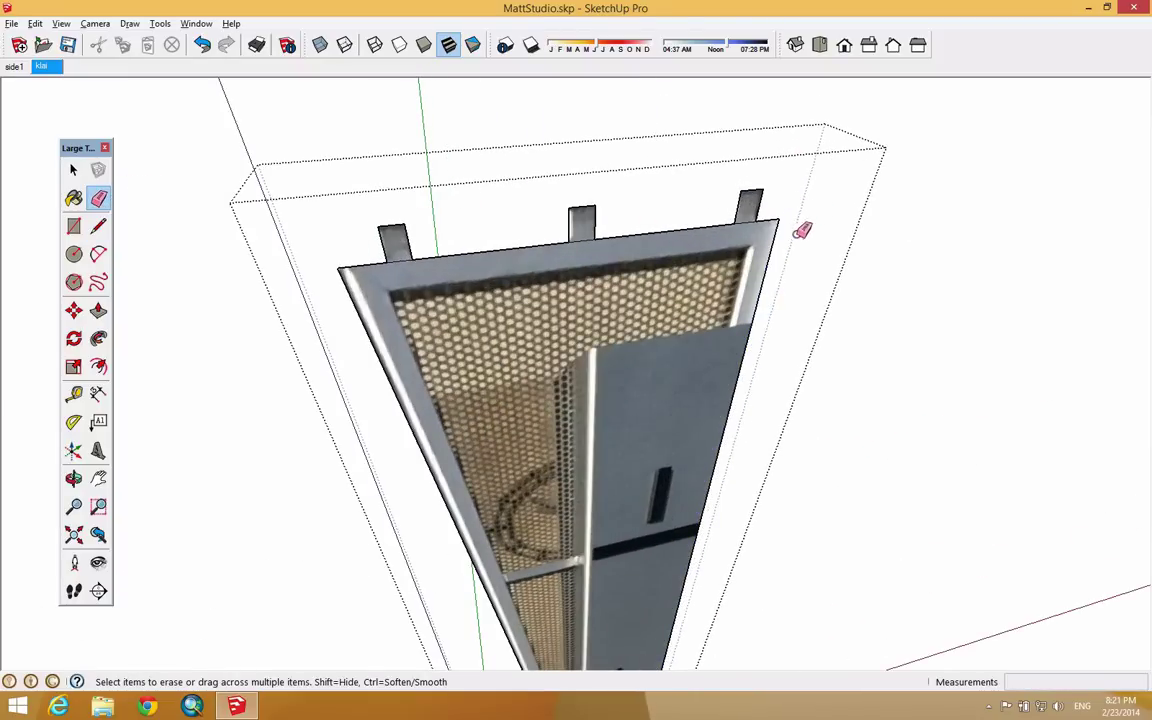
scroll(697, 553, "up", 5)
scroll(692, 500, "up", 2)
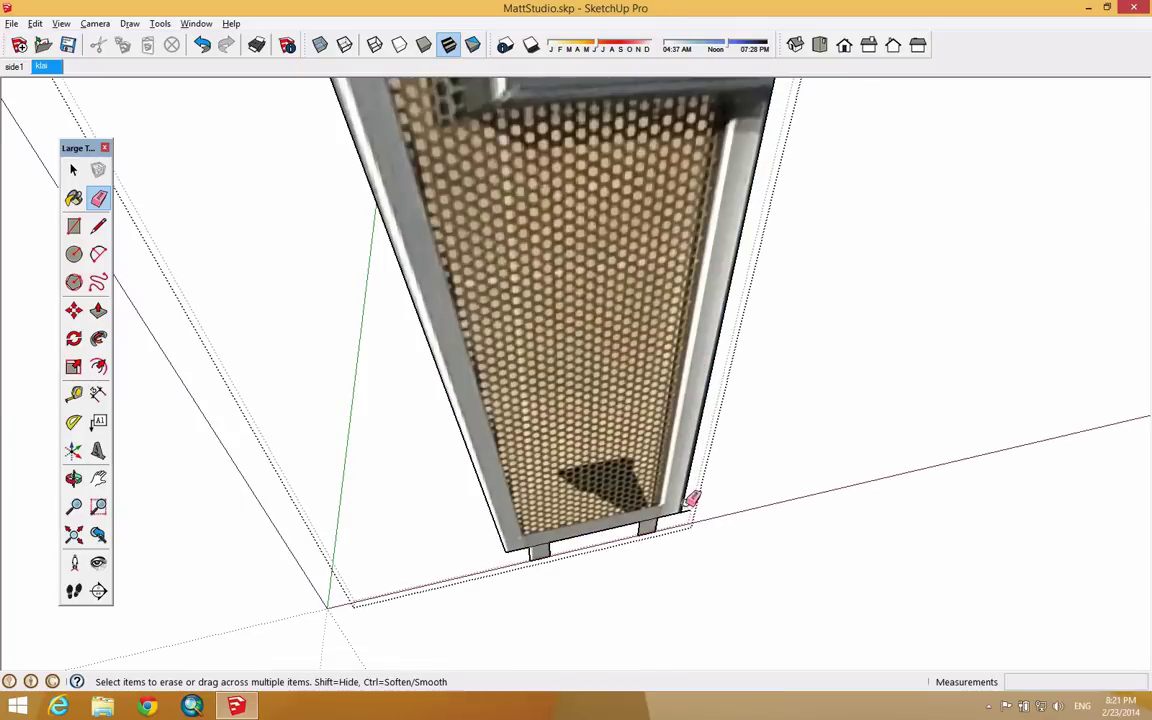
scroll(694, 505, "down", 5)
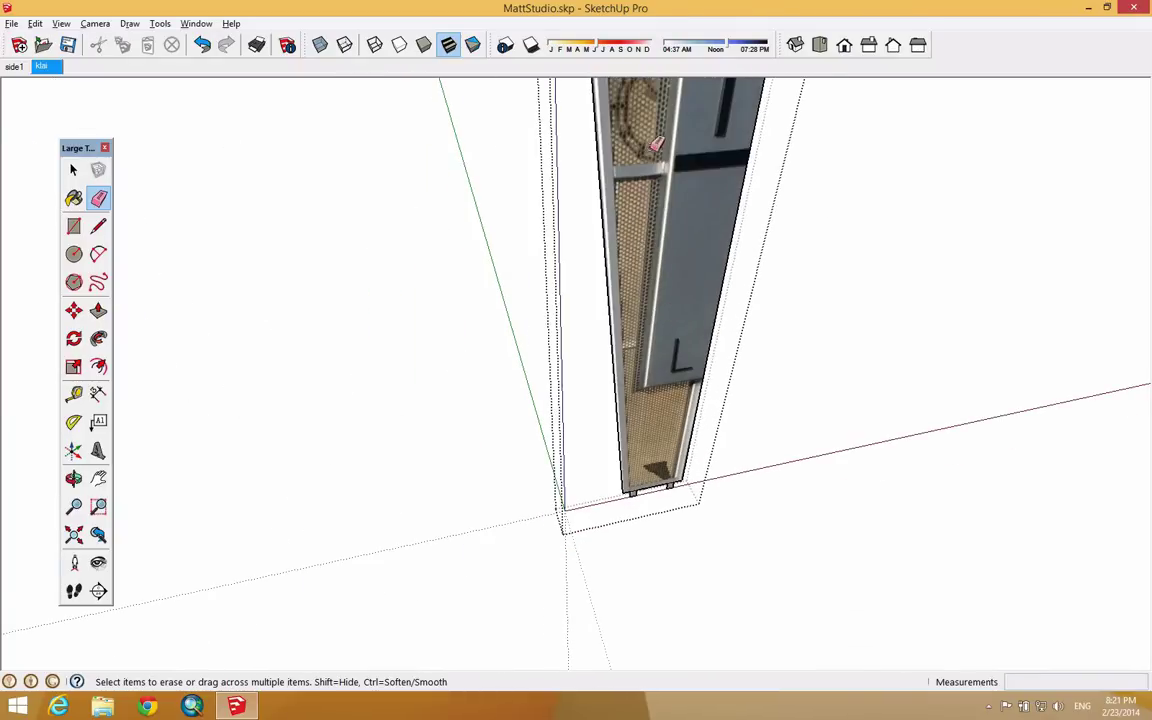
Step: Offset the panel face's outline inward about 1 5/8" to mark the inner edge of the frame
scroll(651, 215, "down", 3)
scroll(656, 116, "up", 5)
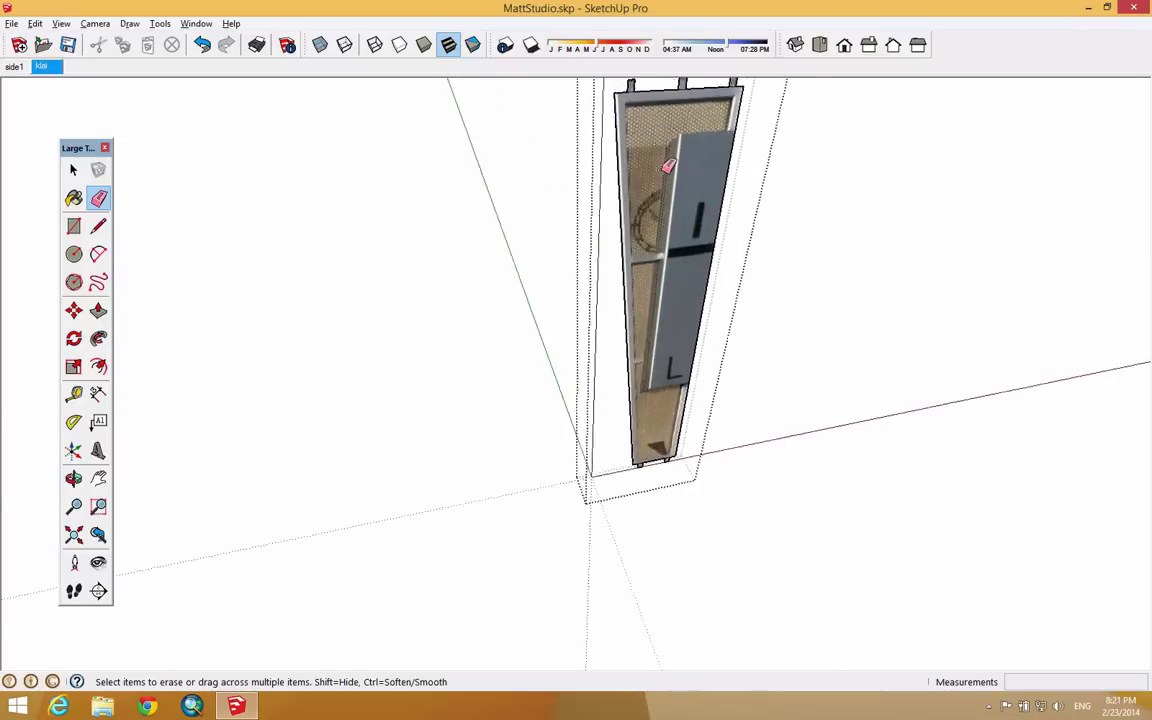
scroll(653, 134, "down", 1)
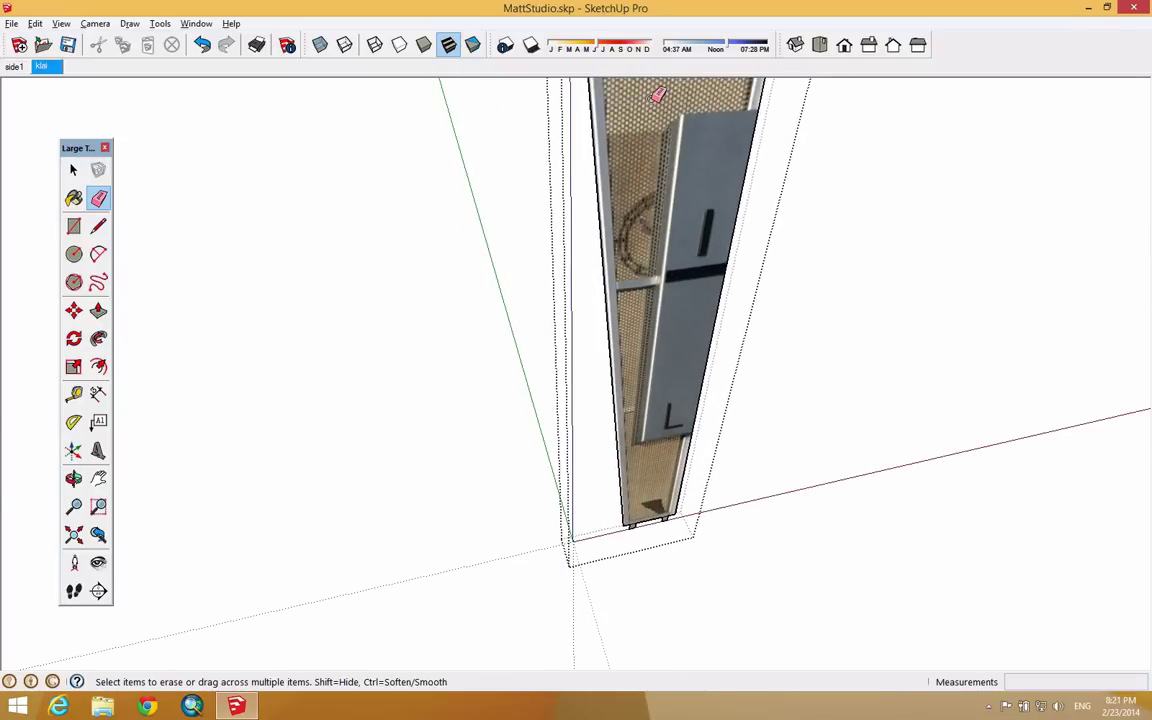
left_click(98, 480)
left_click_drag(591, 301, 498, 379)
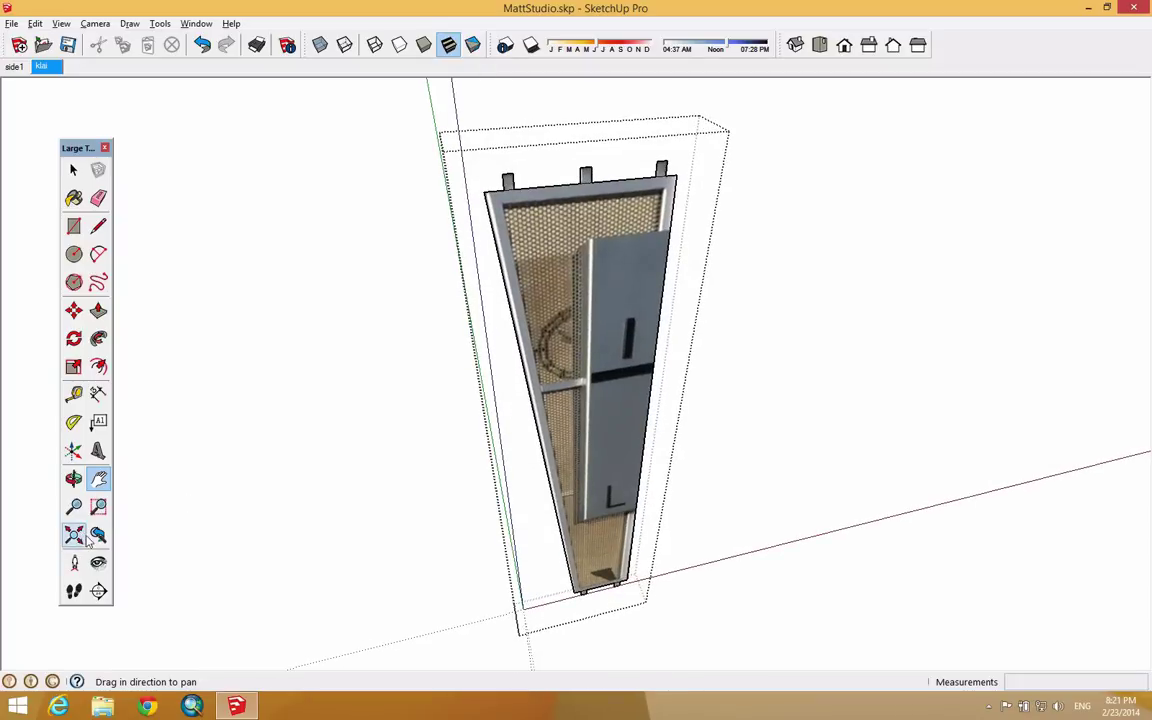
scroll(283, 408, "up", 2)
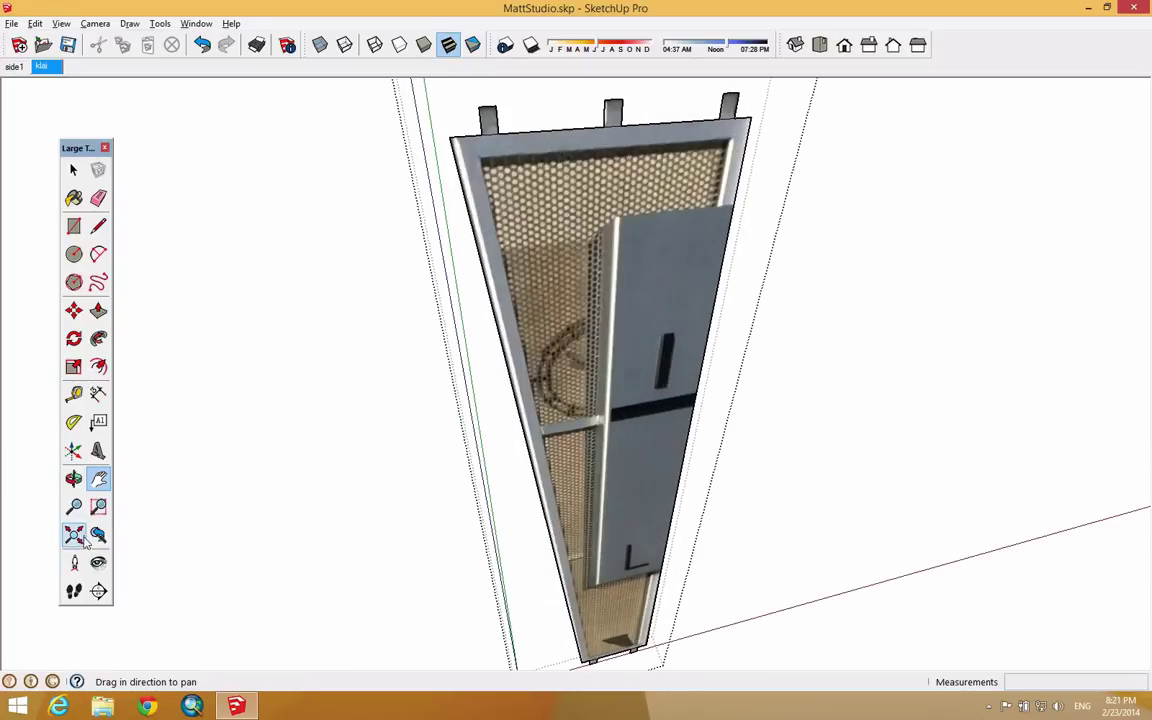
left_click(100, 368)
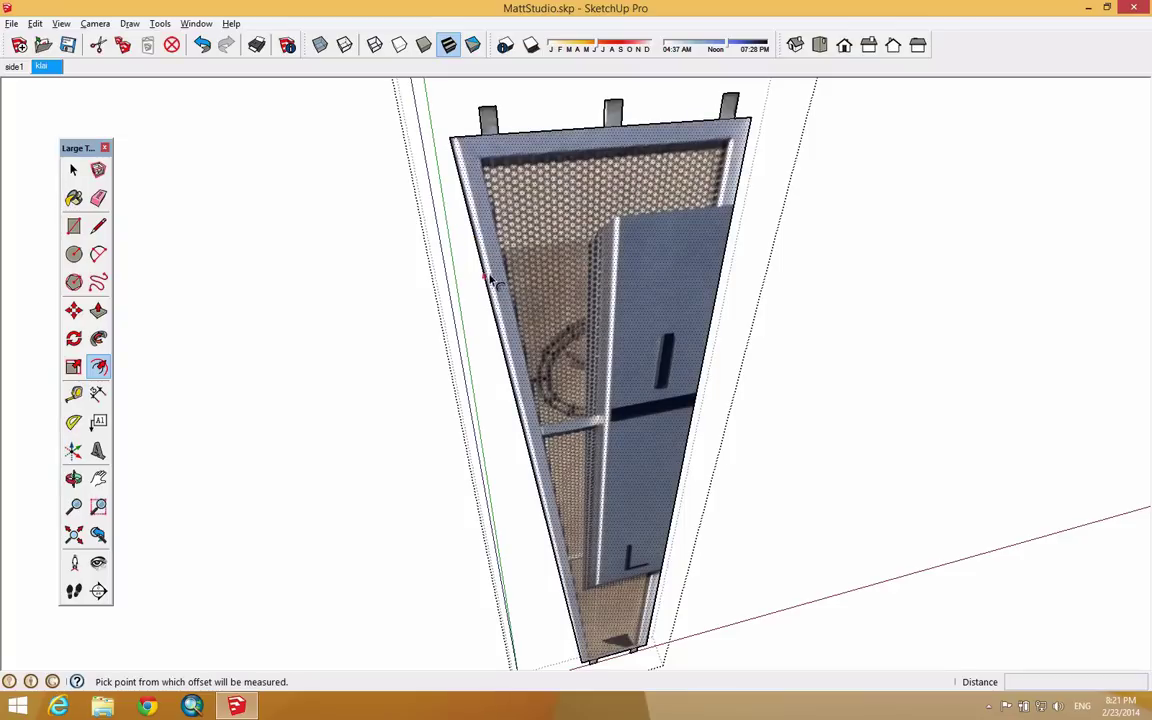
key("Escape")
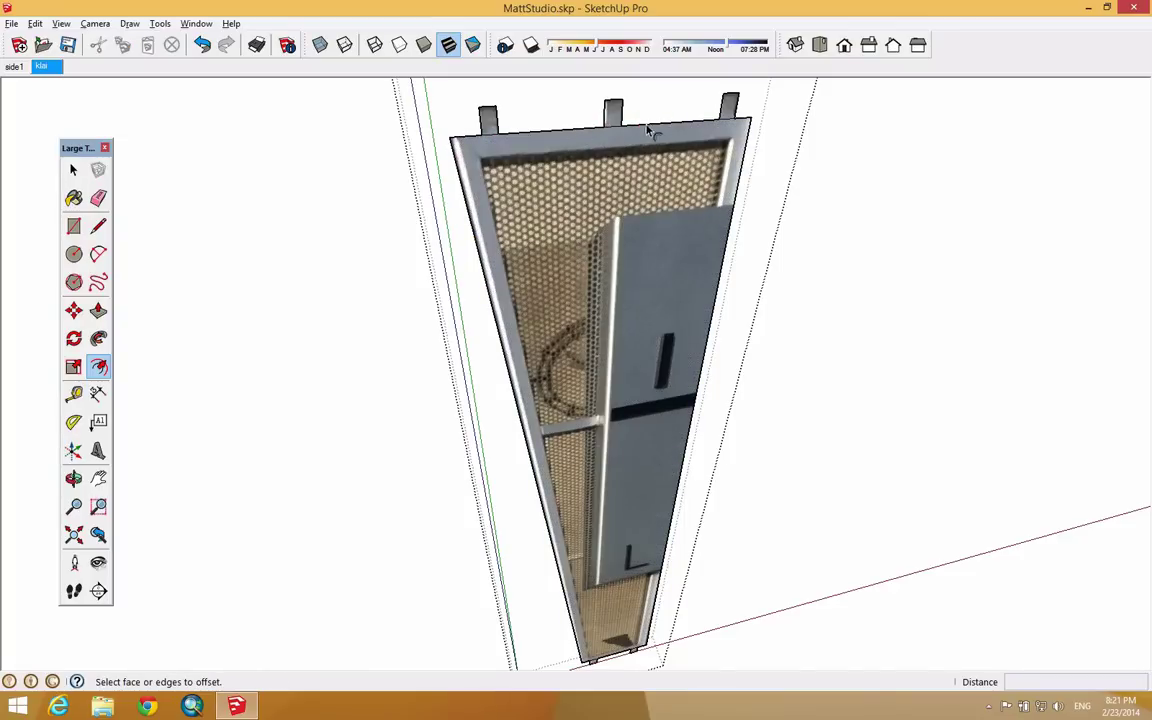
left_click(483, 253)
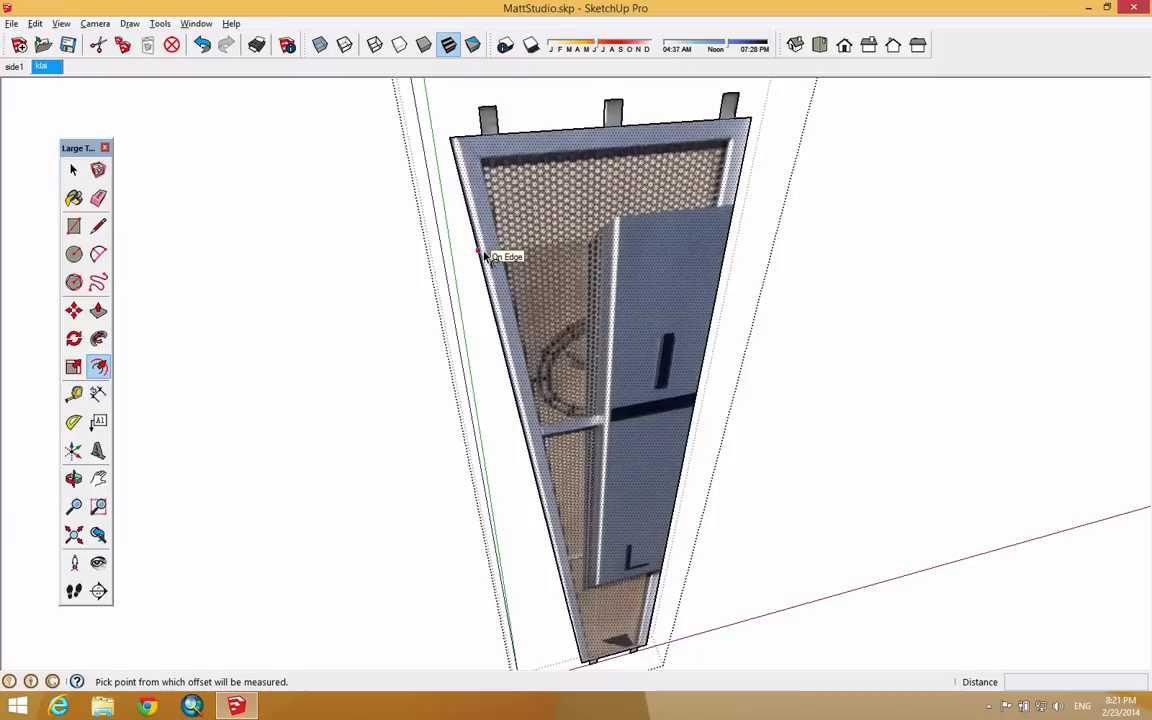
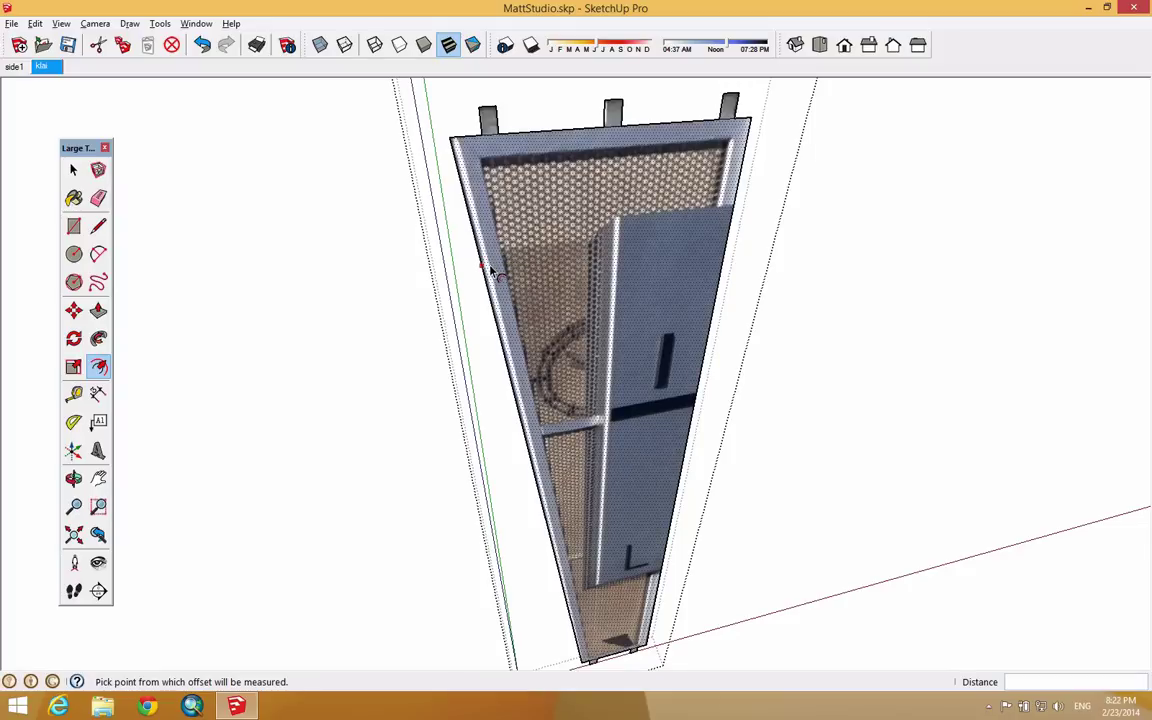
left_click(492, 271)
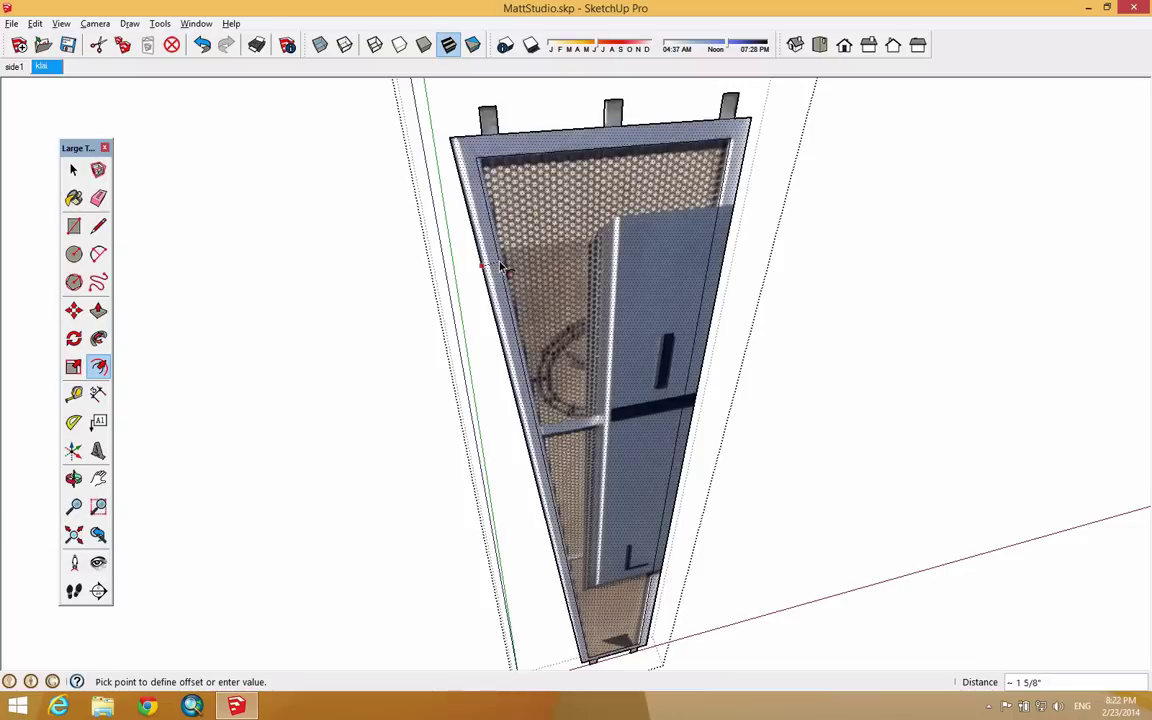
left_click(503, 268)
Step: Erase the stray line end overshooting the upper right corner of the offset outline
scroll(760, 190, "up", 6)
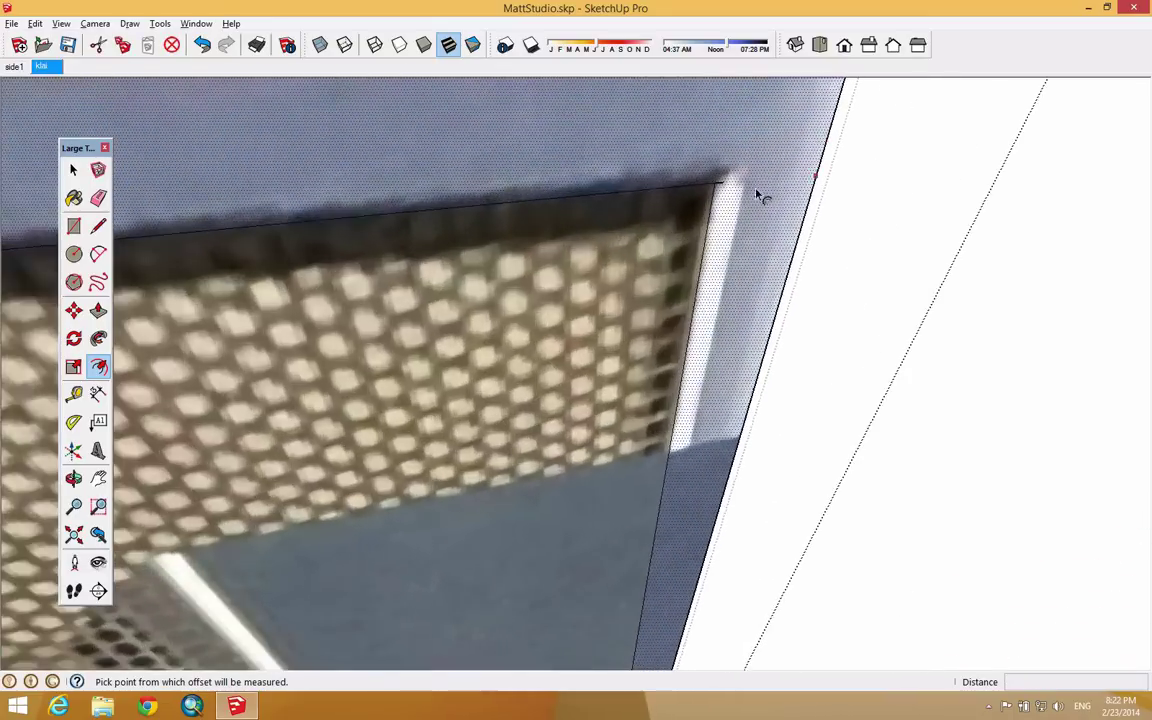
scroll(740, 185, "up", 5)
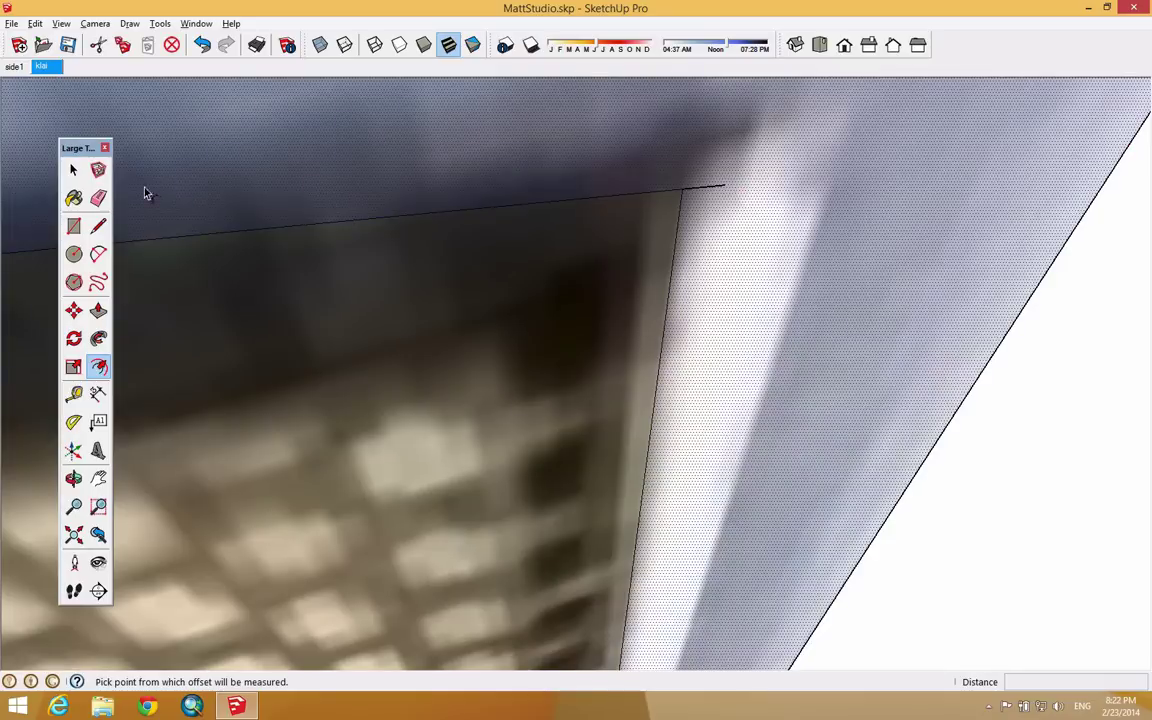
left_click(99, 199)
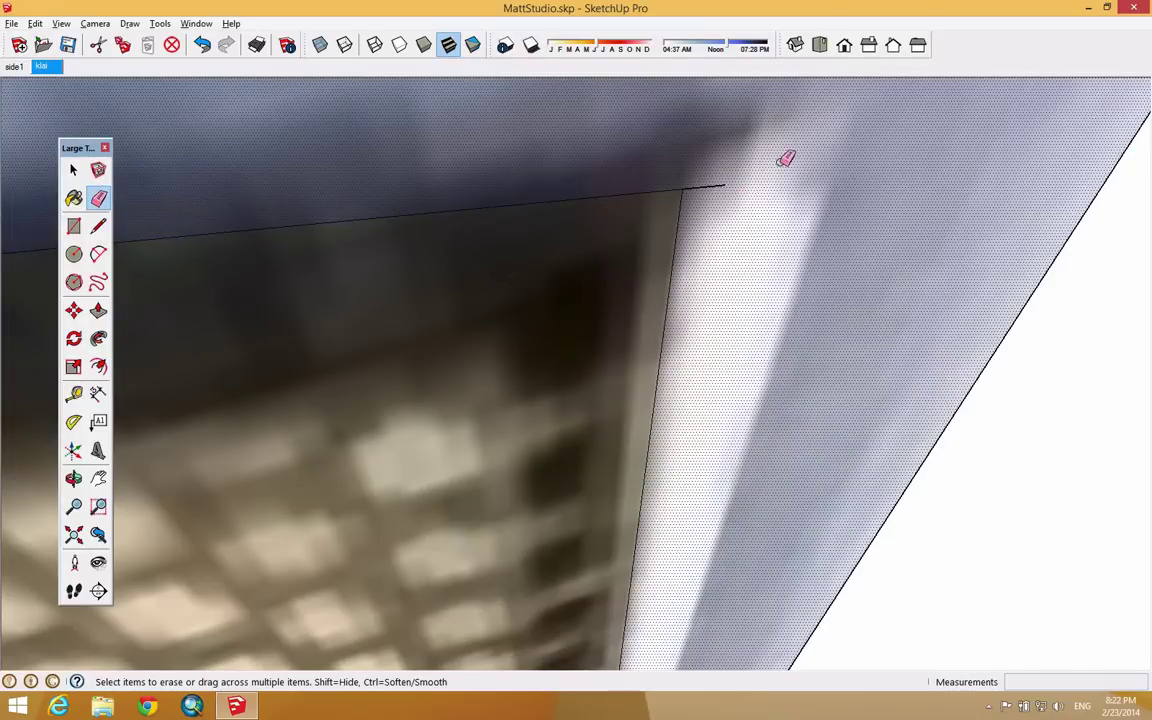
scroll(740, 178, "up", 4)
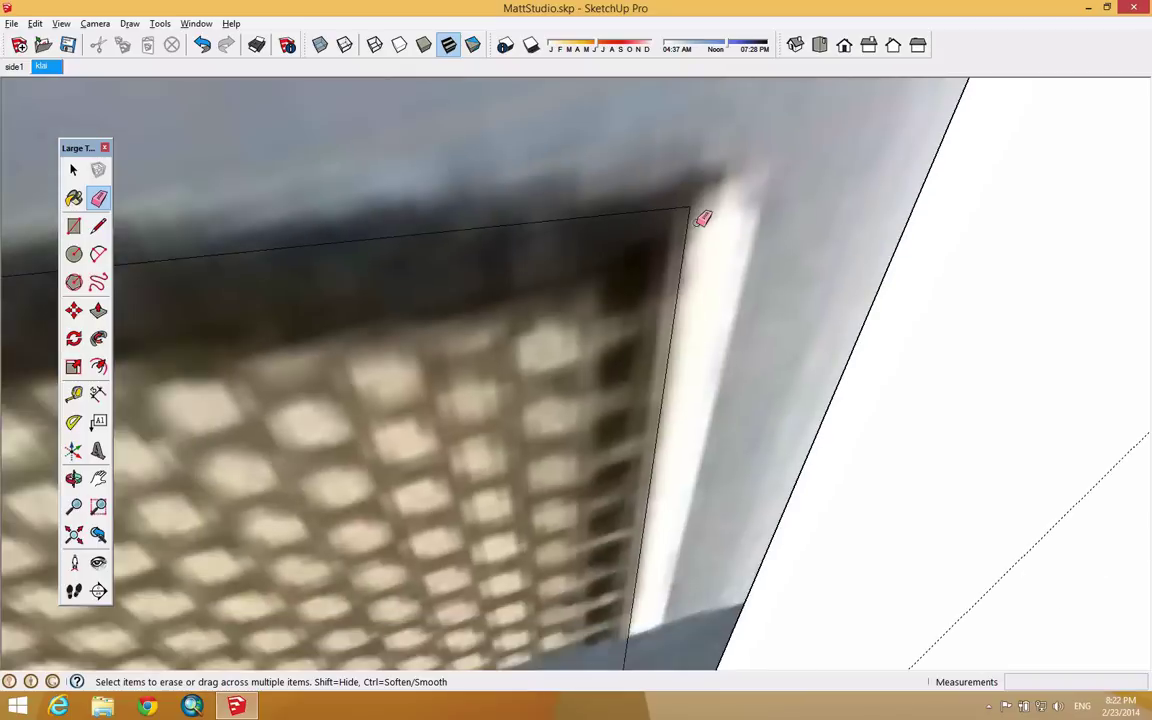
Step: Trace the upper and lower edges of the horizontal crossbar with lines spanning the frame's inner sides
scroll(703, 218, "down", 10)
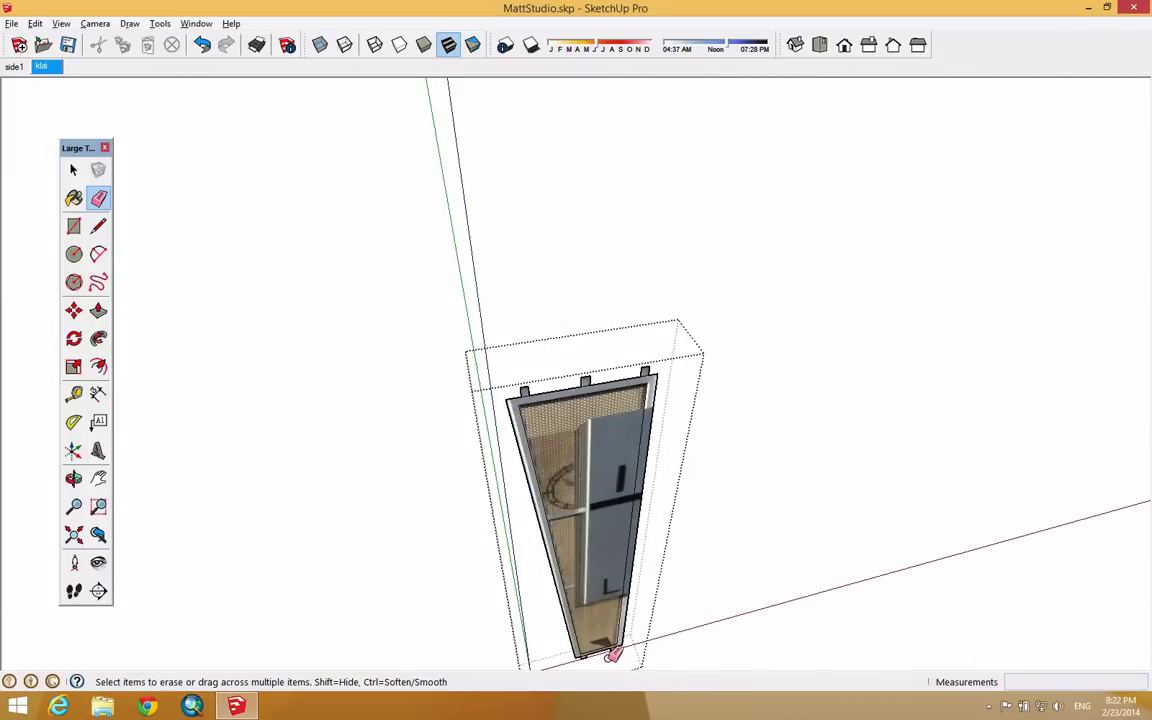
scroll(612, 655, "up", 5)
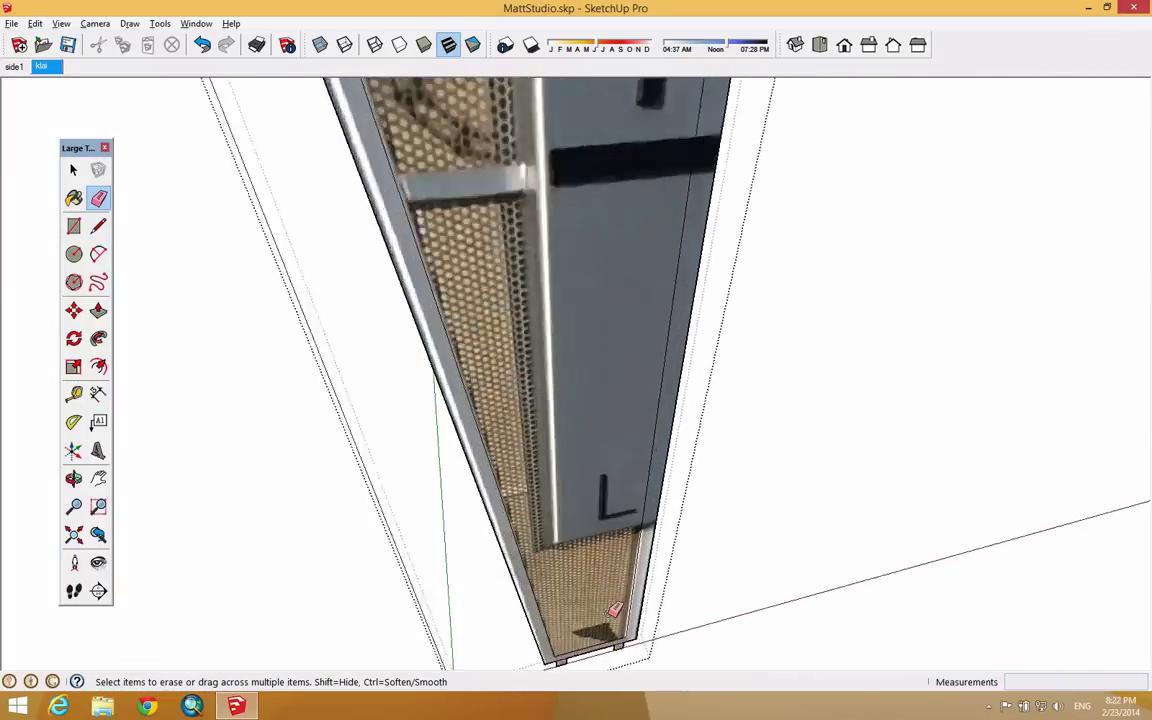
scroll(470, 190, "down", 4)
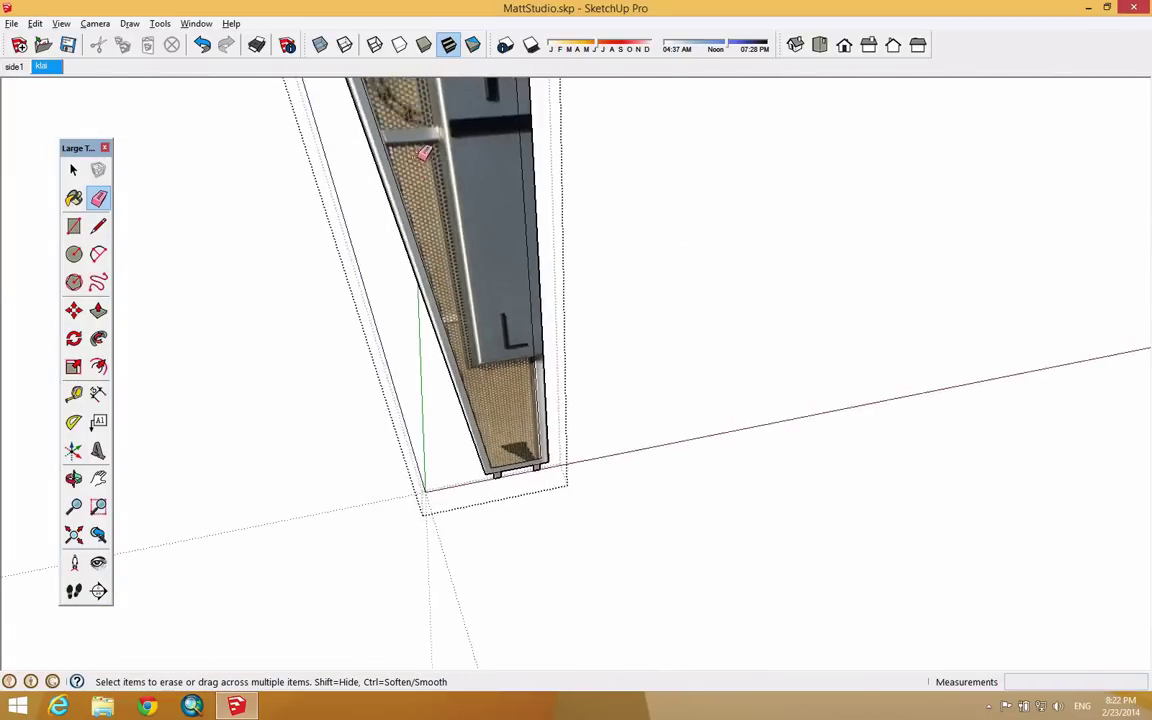
scroll(424, 153, "up", 3)
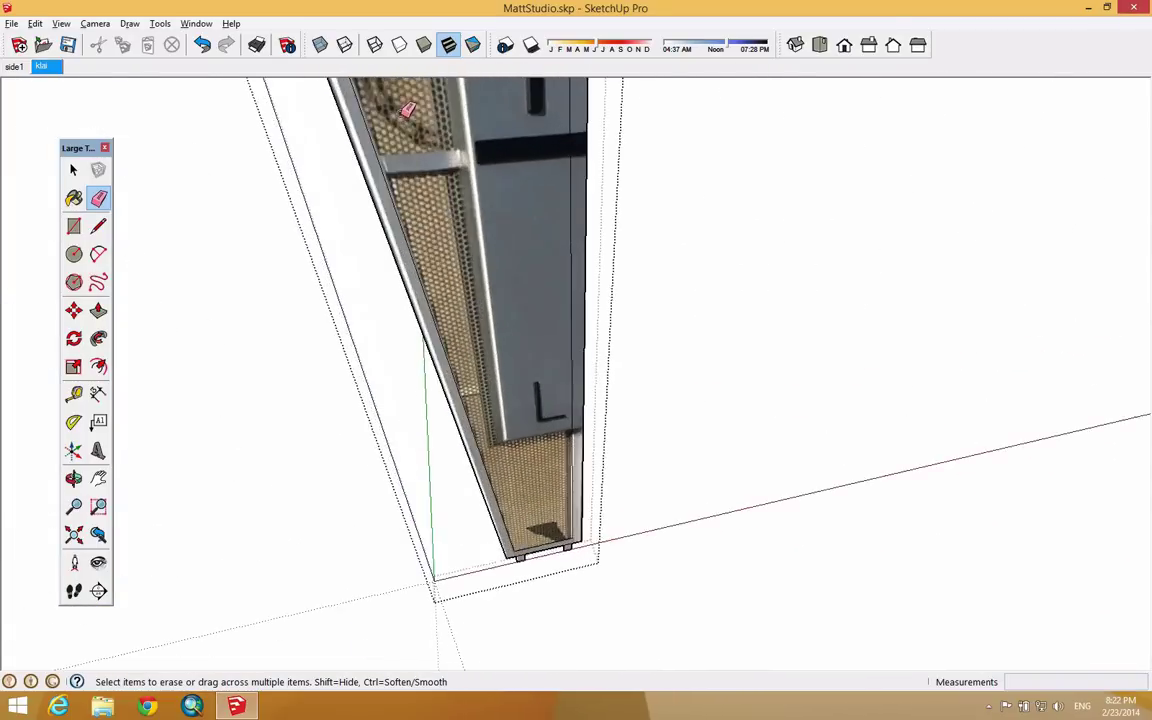
left_click(99, 226)
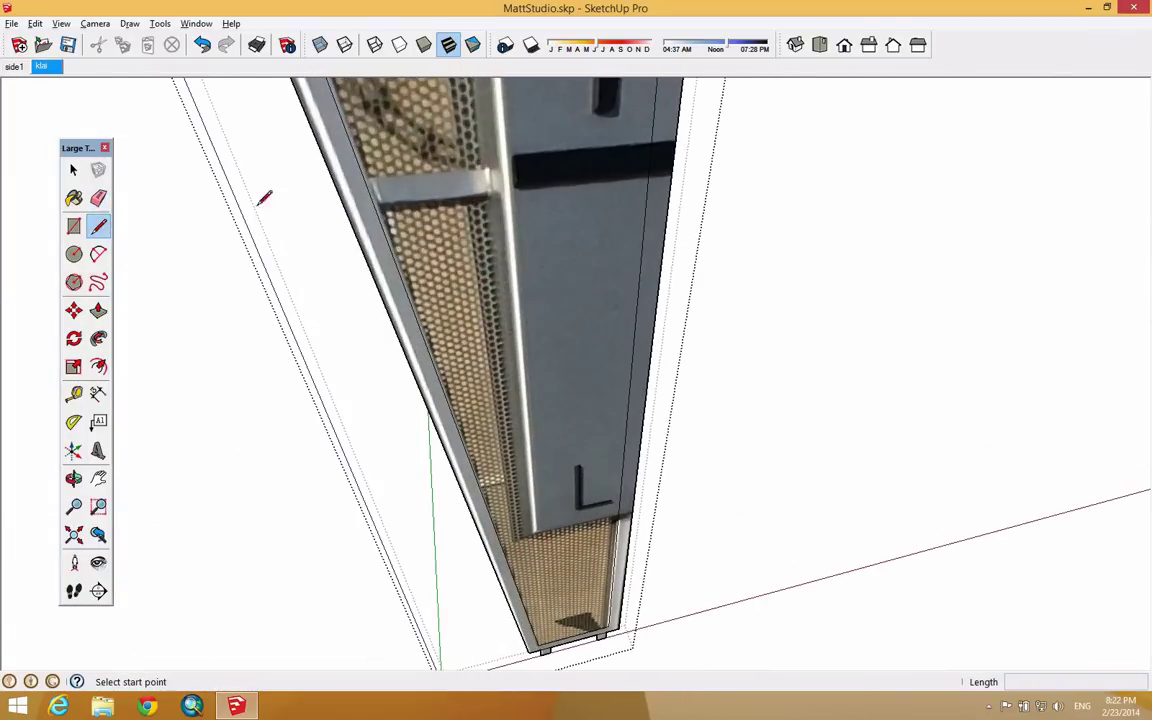
left_click(366, 179)
left_click(656, 151)
left_click(373, 203)
left_click(656, 176)
Step: Trace the lettered sign box with lines along its top, about 1' 1 1/4" long, down its left side and along its bottom
scroll(531, 148, "down", 5)
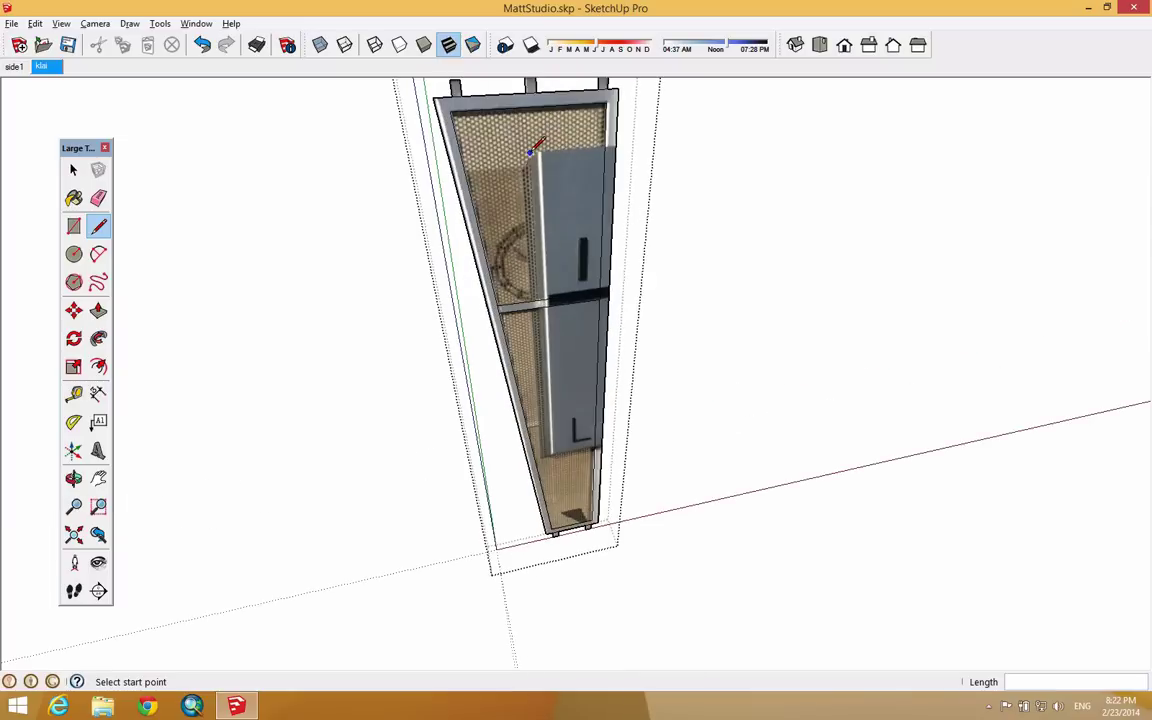
scroll(531, 148, "up", 4)
scroll(540, 154, "down", 3)
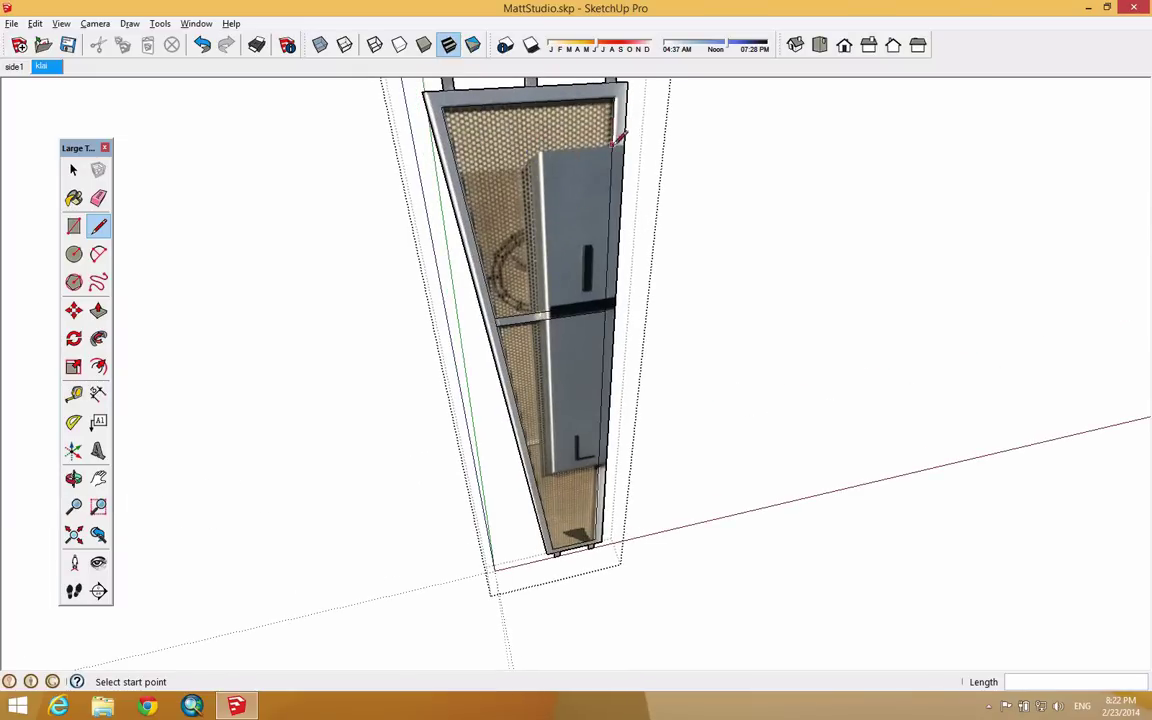
scroll(537, 157, "up", 3)
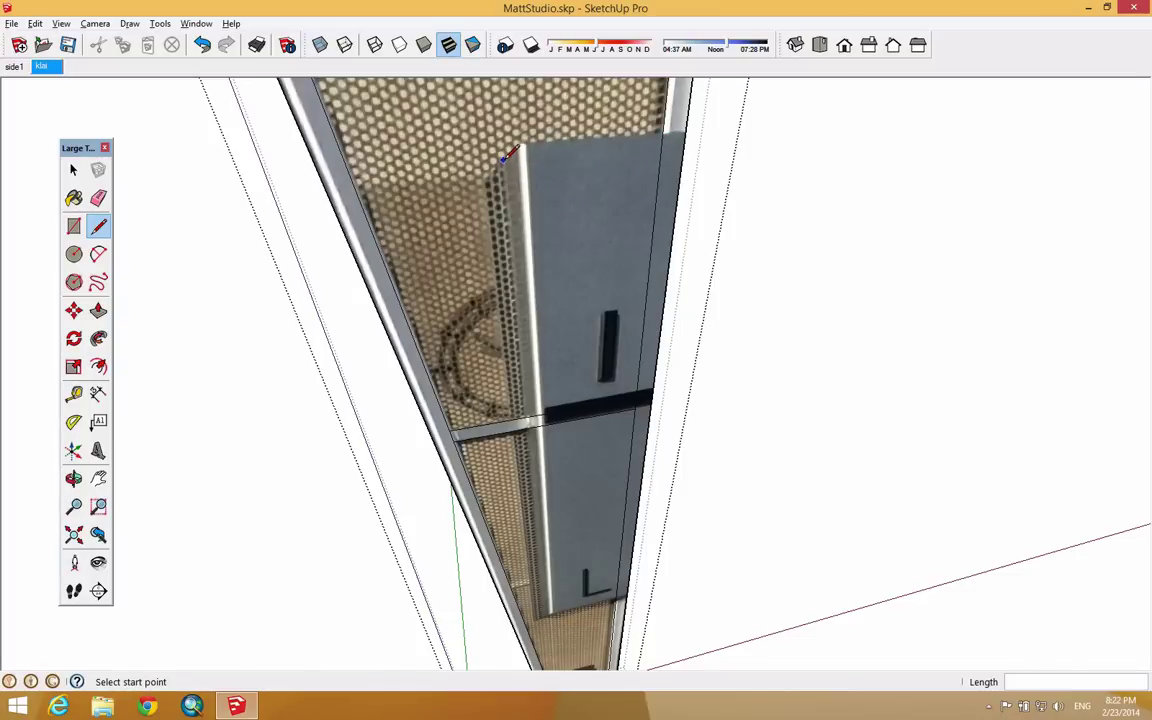
left_click(503, 159)
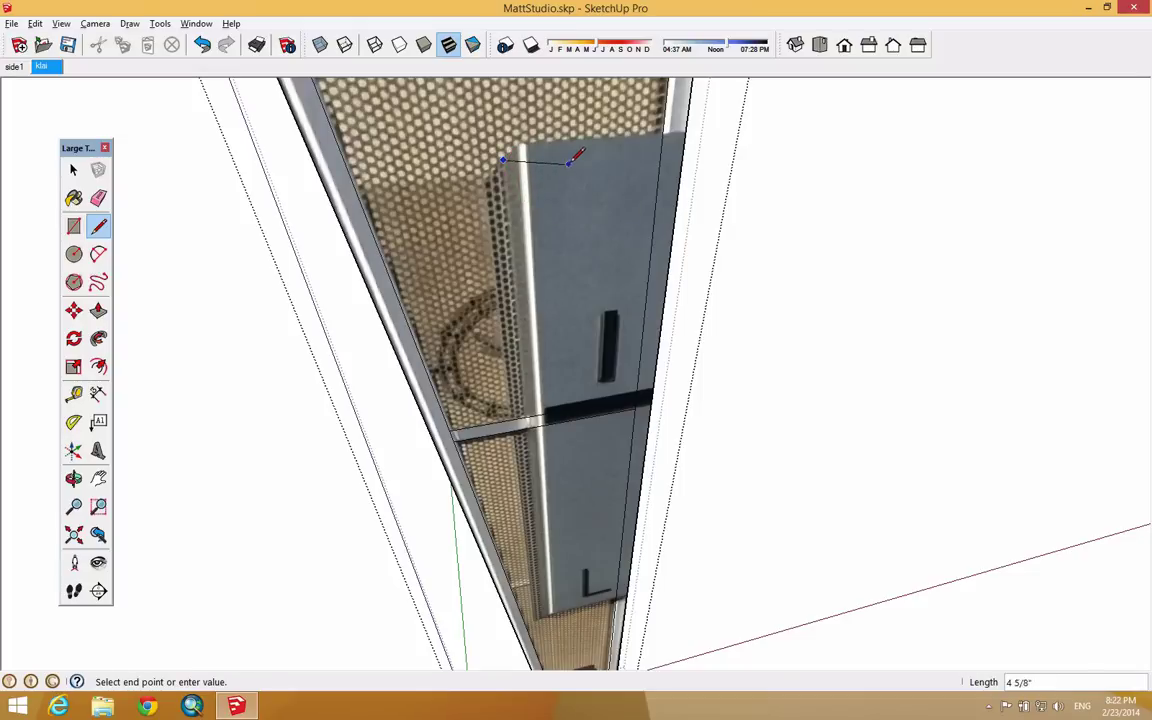
left_click(684, 144)
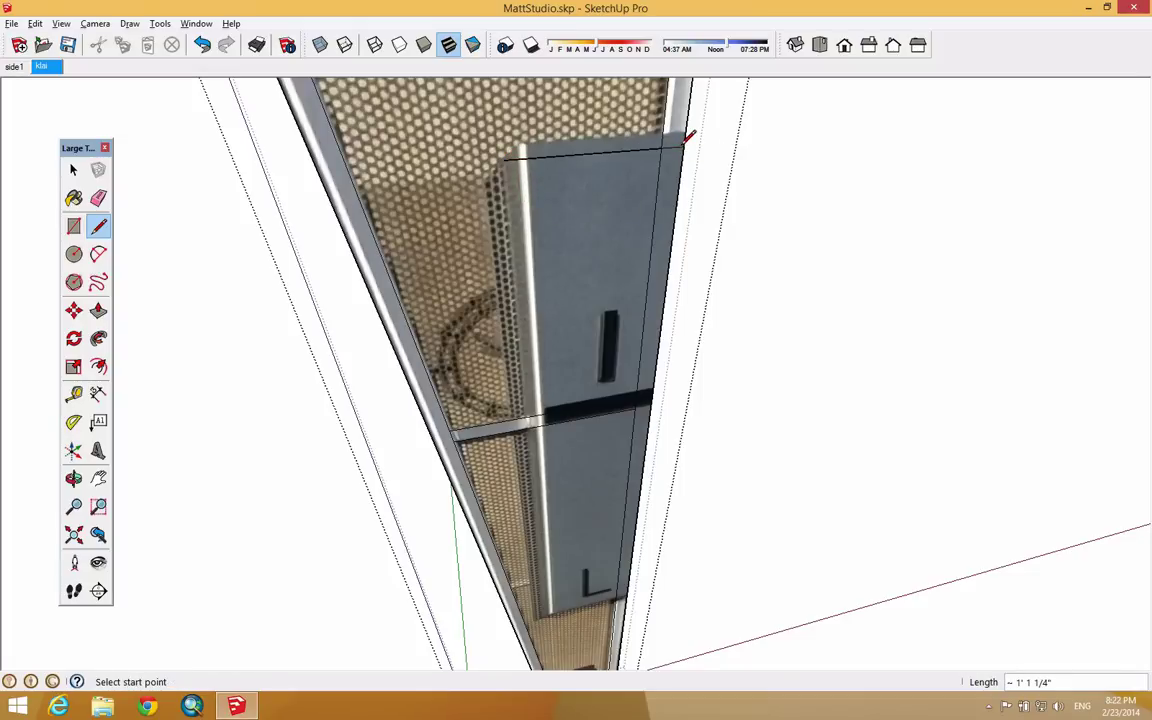
left_click(504, 160)
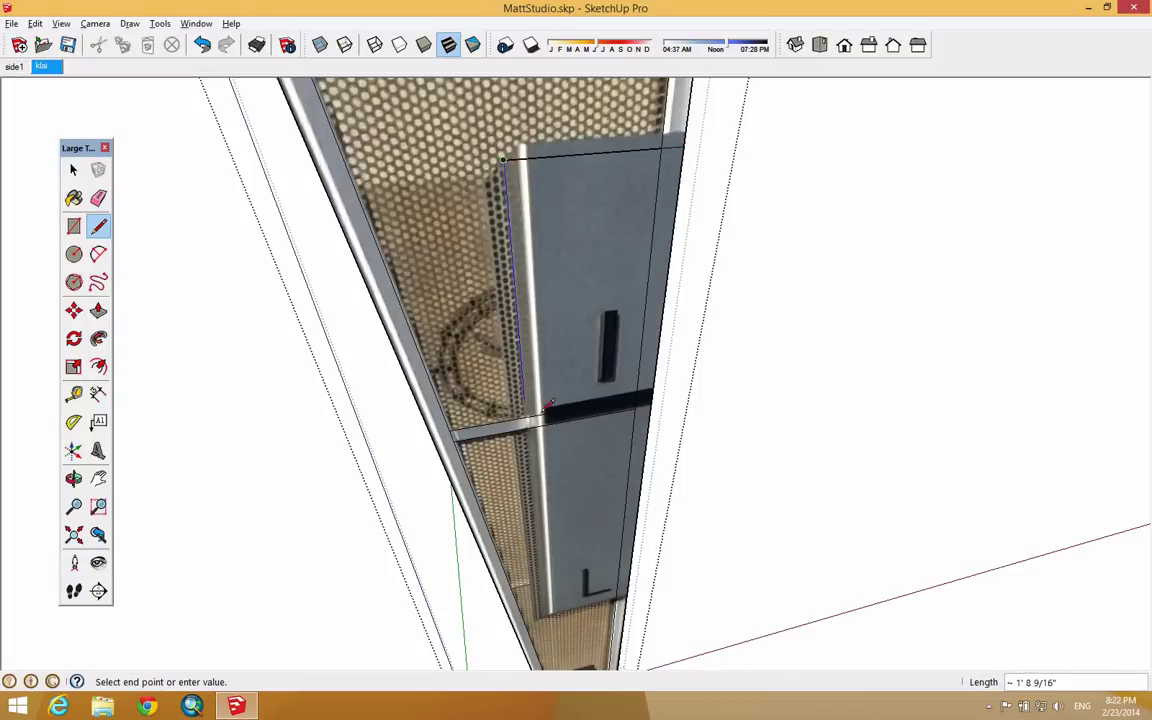
scroll(537, 607, "up", 3)
left_click(533, 603)
left_click(755, 544)
Step: Erase the frame offset and crossbar line segments that cross the lettered sign box
scroll(658, 334, "down", 5)
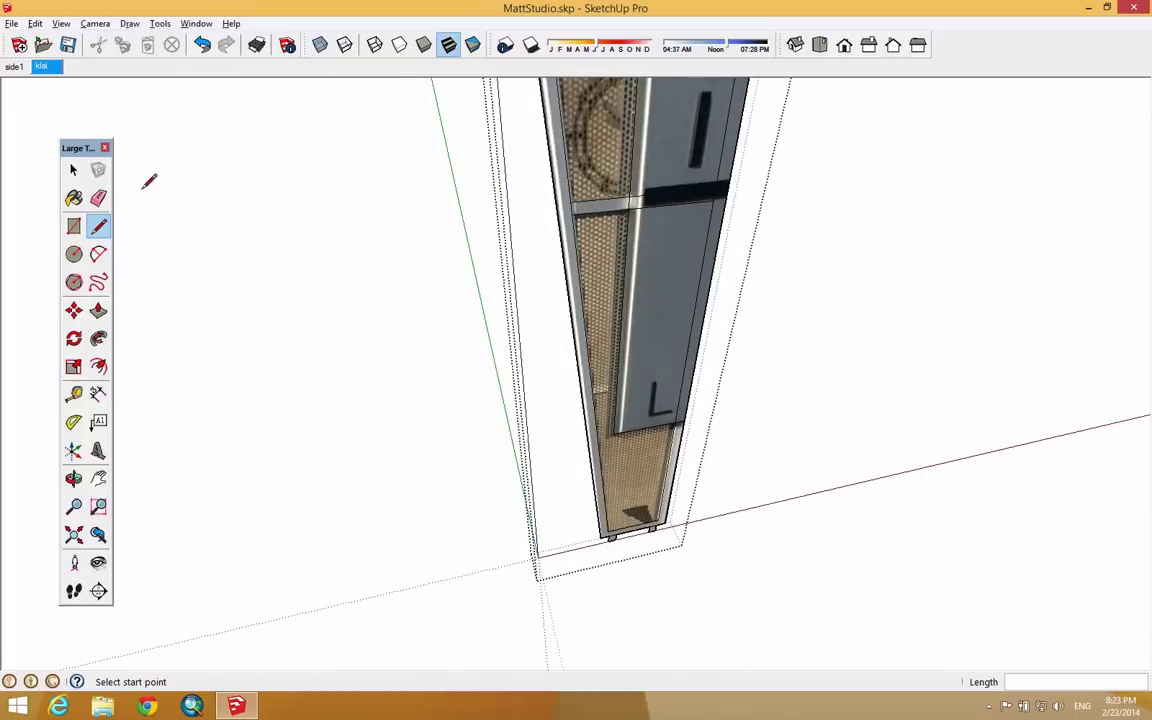
left_click(98, 198)
mouse_move(724, 170)
left_mouse_down()
mouse_move(722, 203)
mouse_move(722, 185)
left_mouse_up()
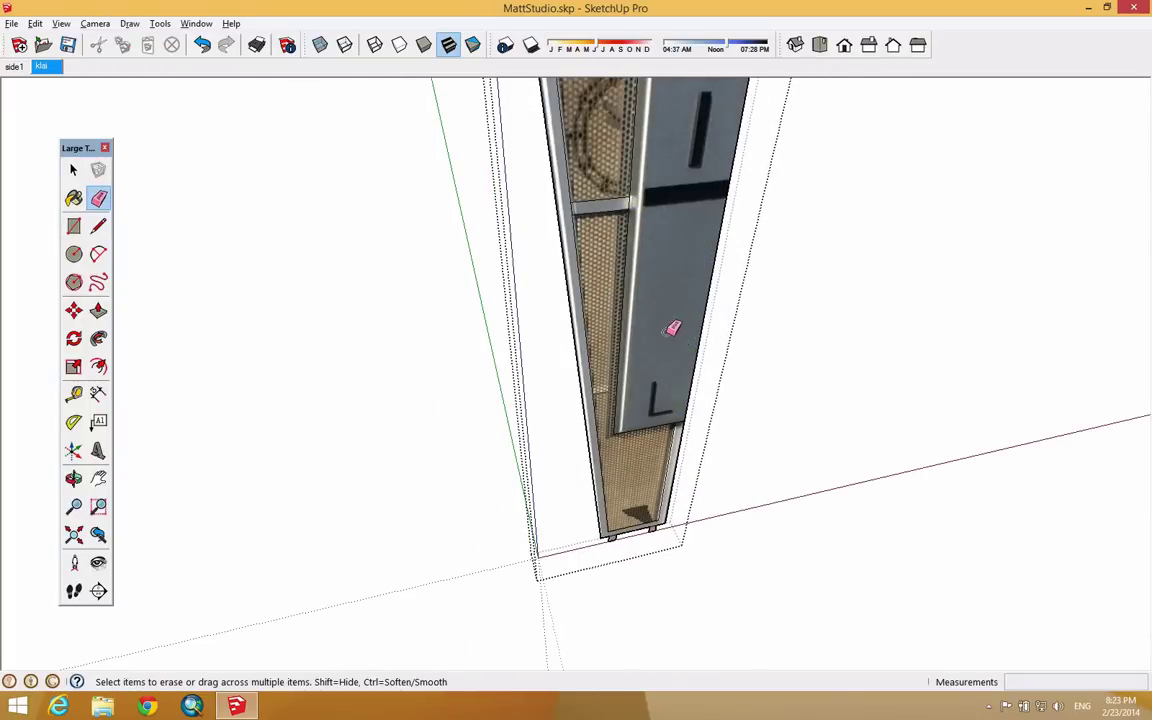
Step: Push/Pull the lettered sign box face outward about 3 5/16"
scroll(670, 320, "down", 5)
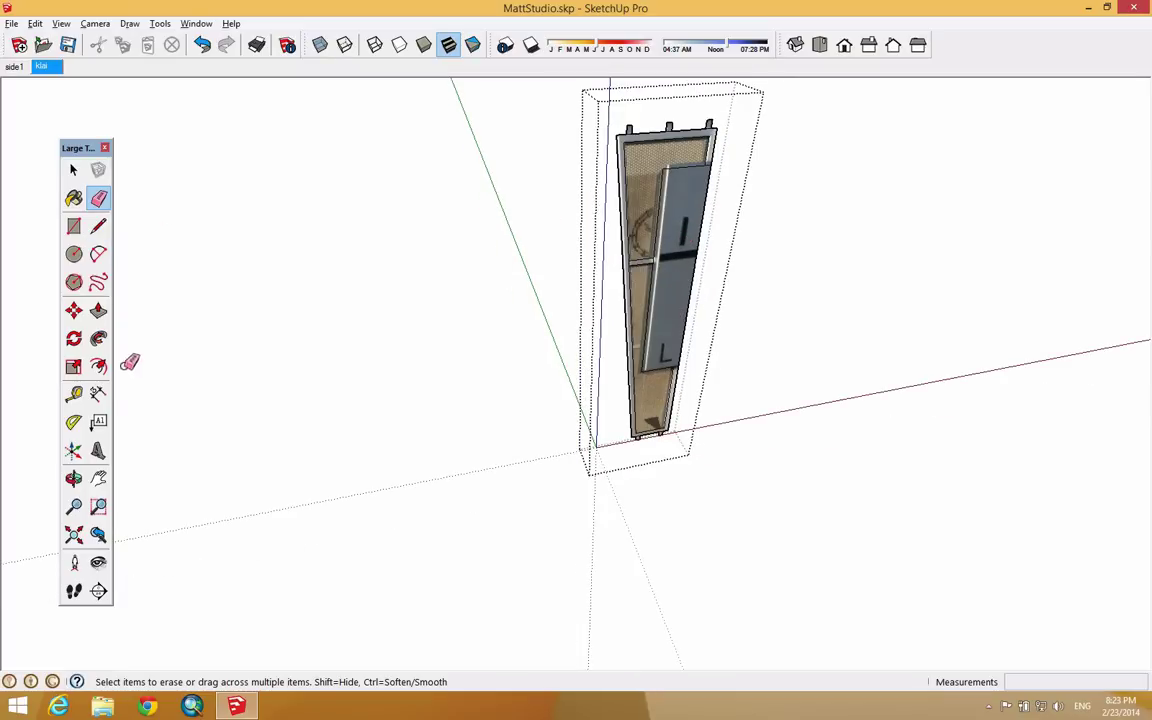
left_click(98, 311)
scroll(649, 188, "up", 5)
scroll(649, 188, "up", 2)
left_click(646, 196)
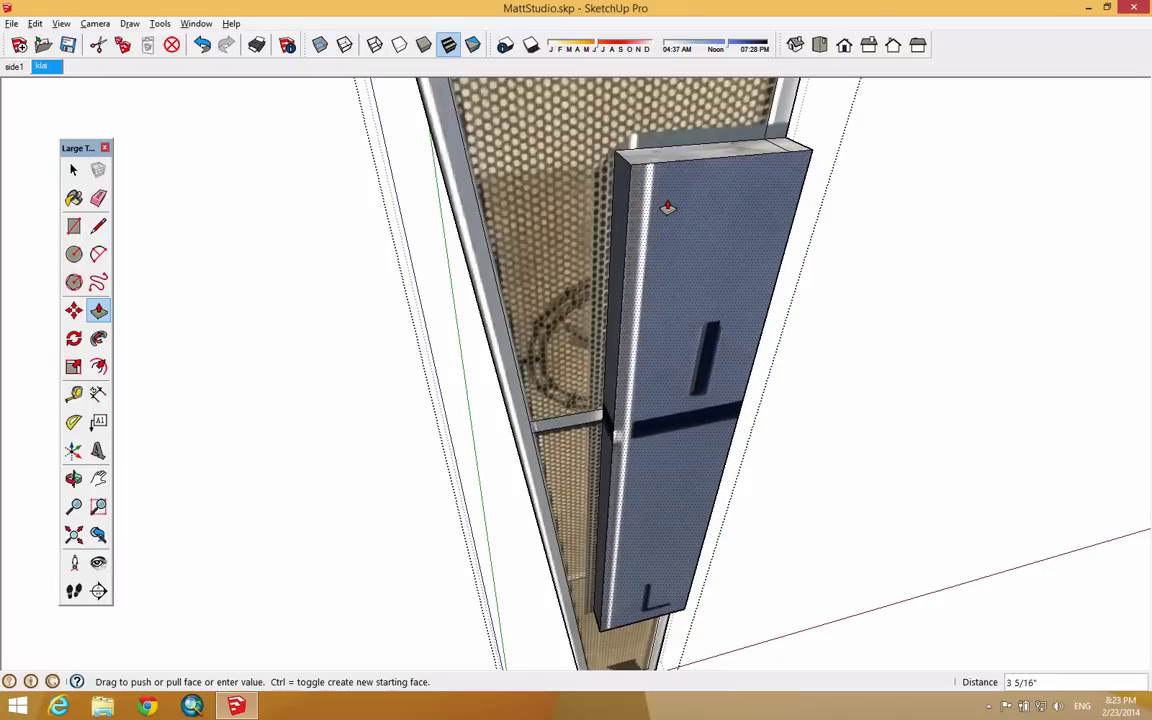
left_click(667, 207)
scroll(709, 297, "down", 3)
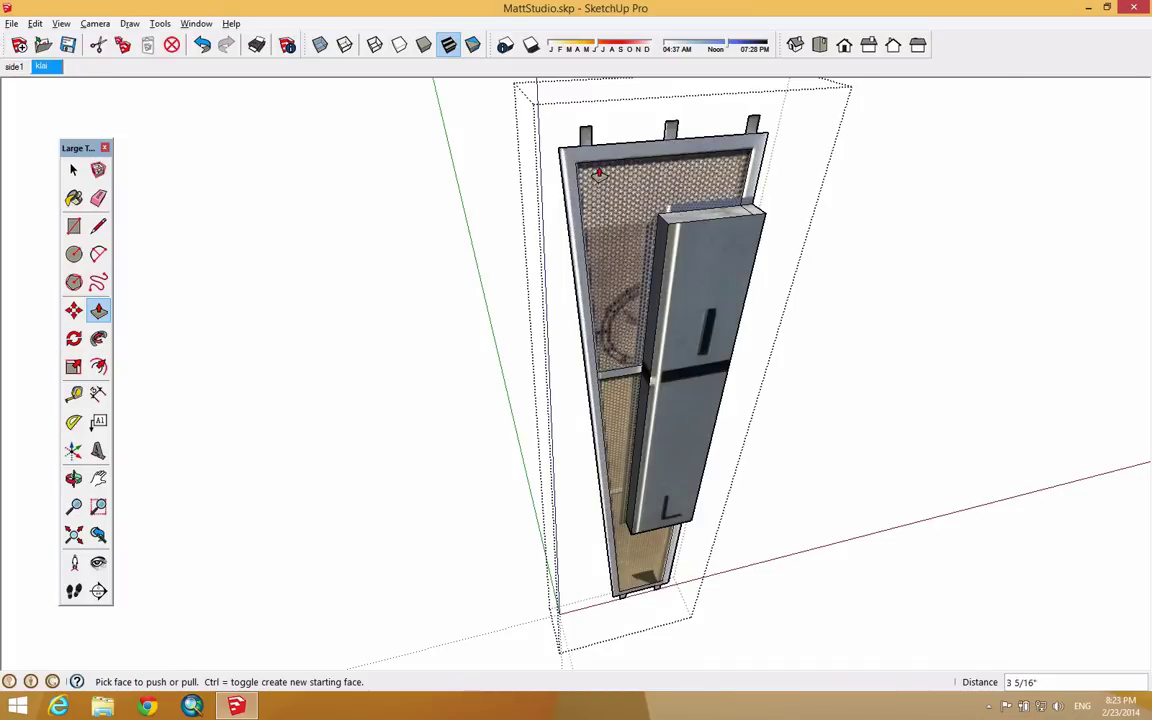
Step: Erase the edges that divide the crossbar and the tabs from the surrounding frame
left_click(98, 198)
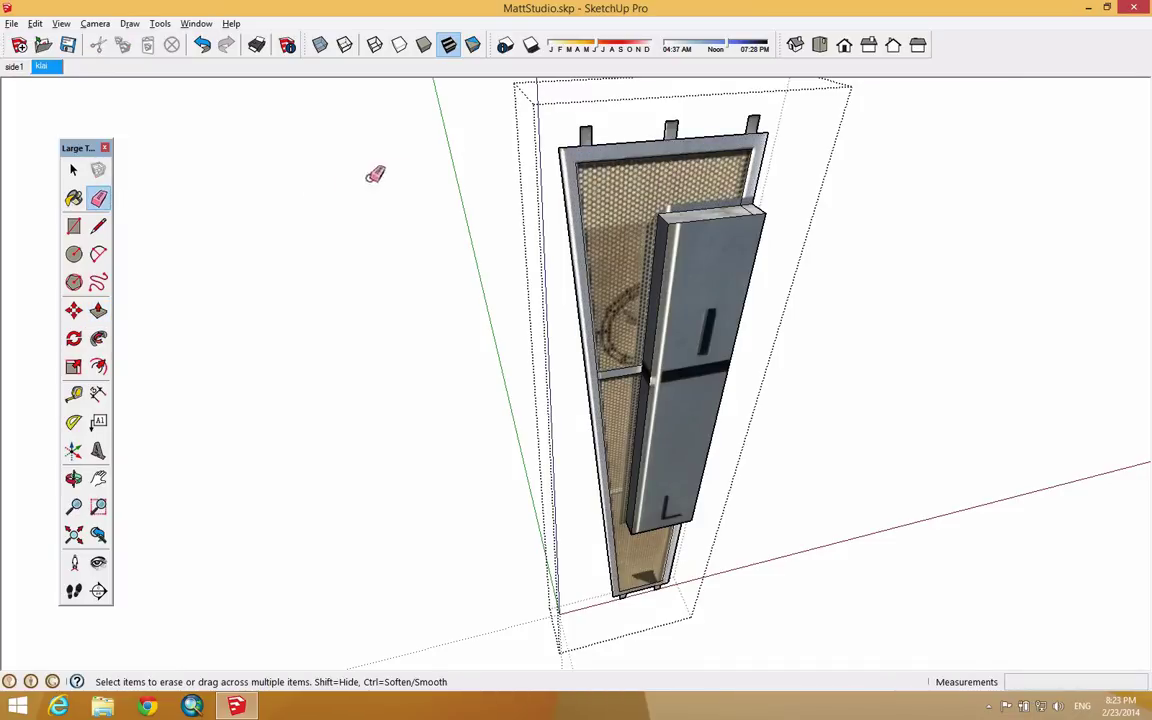
scroll(566, 159, "up", 3)
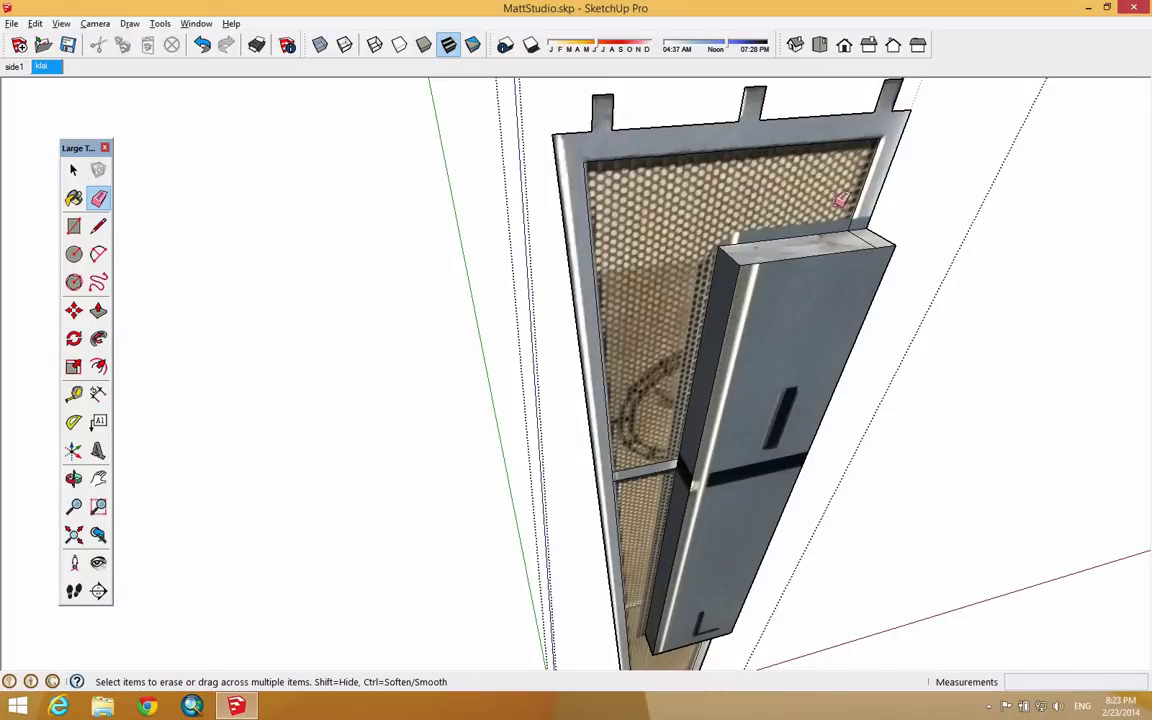
scroll(690, 437, "down", 5)
scroll(670, 455, "up", 8)
scroll(663, 468, "up", 1)
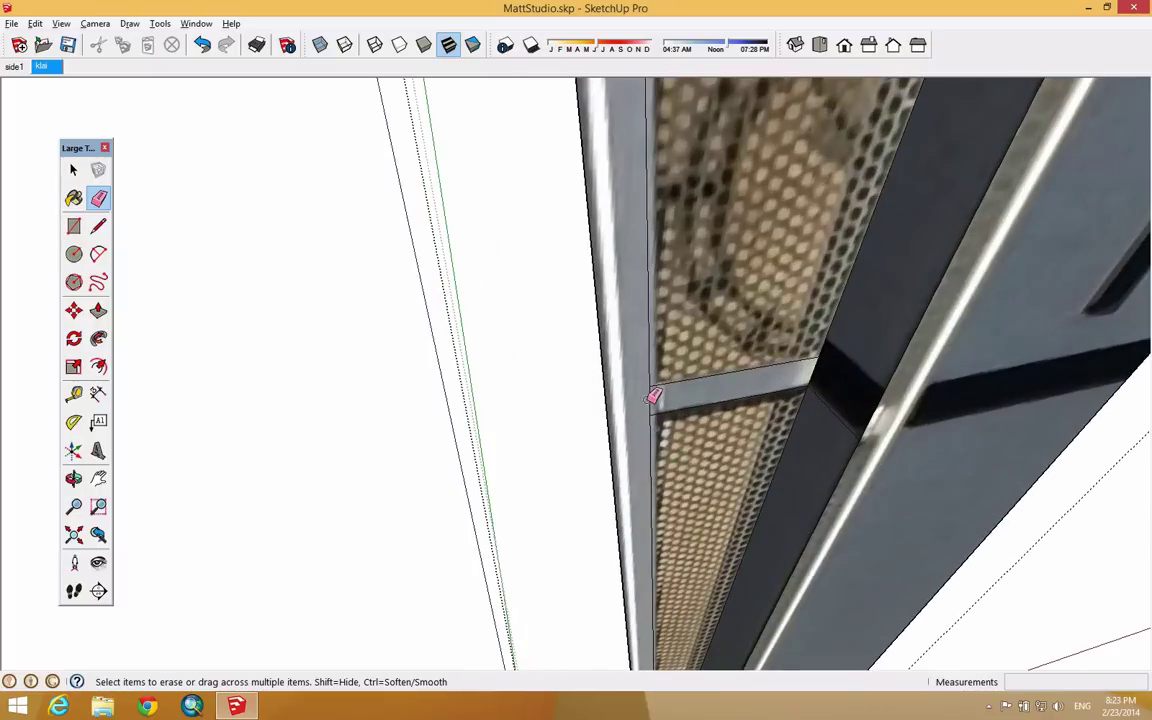
scroll(658, 399, "down", 6)
scroll(681, 615, "up", 6)
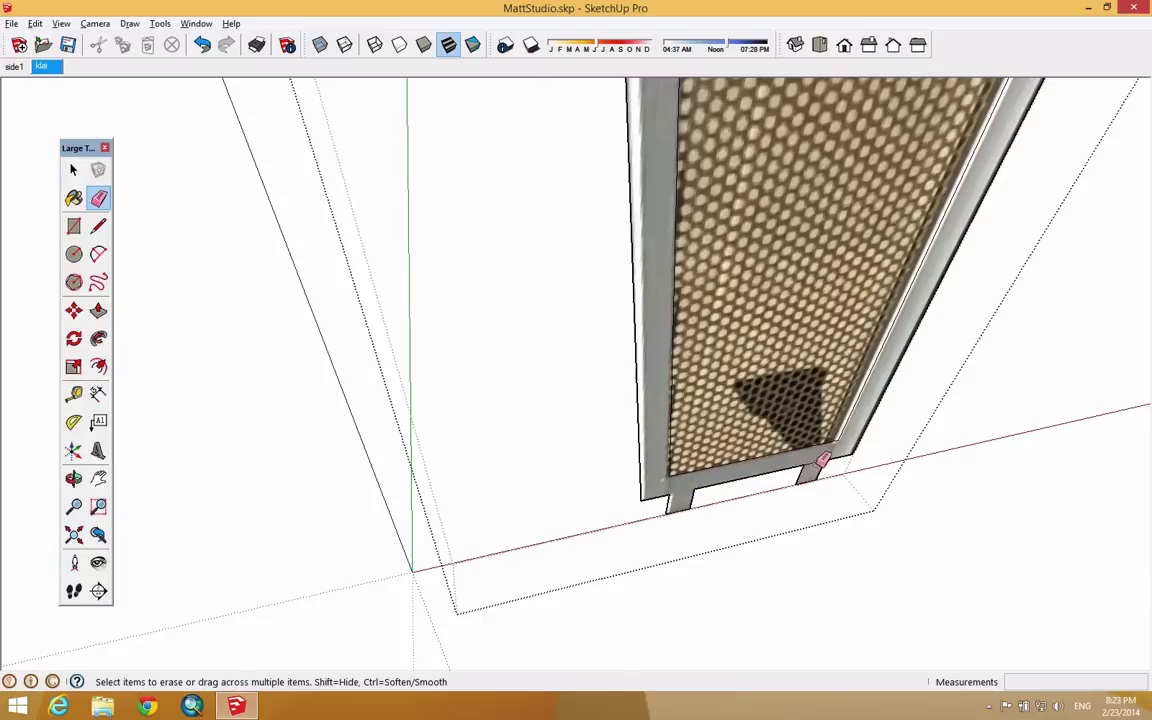
scroll(823, 455, "down", 2)
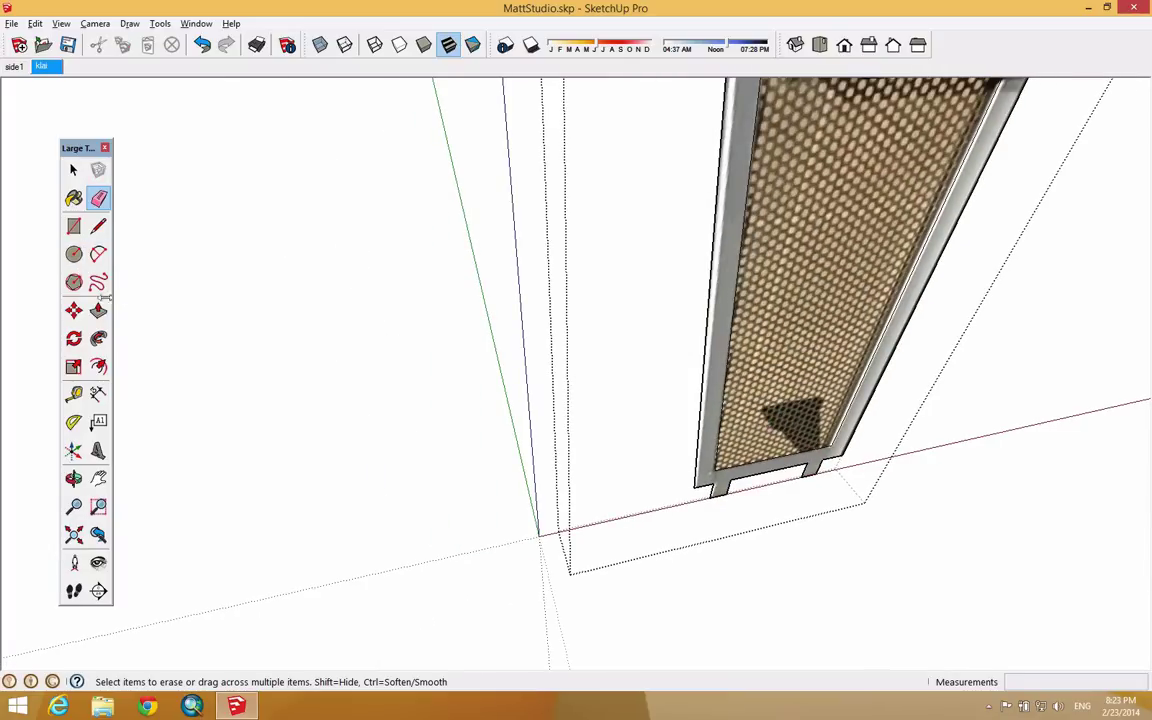
Step: Turn off hiding the rest of the model during component editing, keeping Push/Pull ready for the frame
left_click(98, 310)
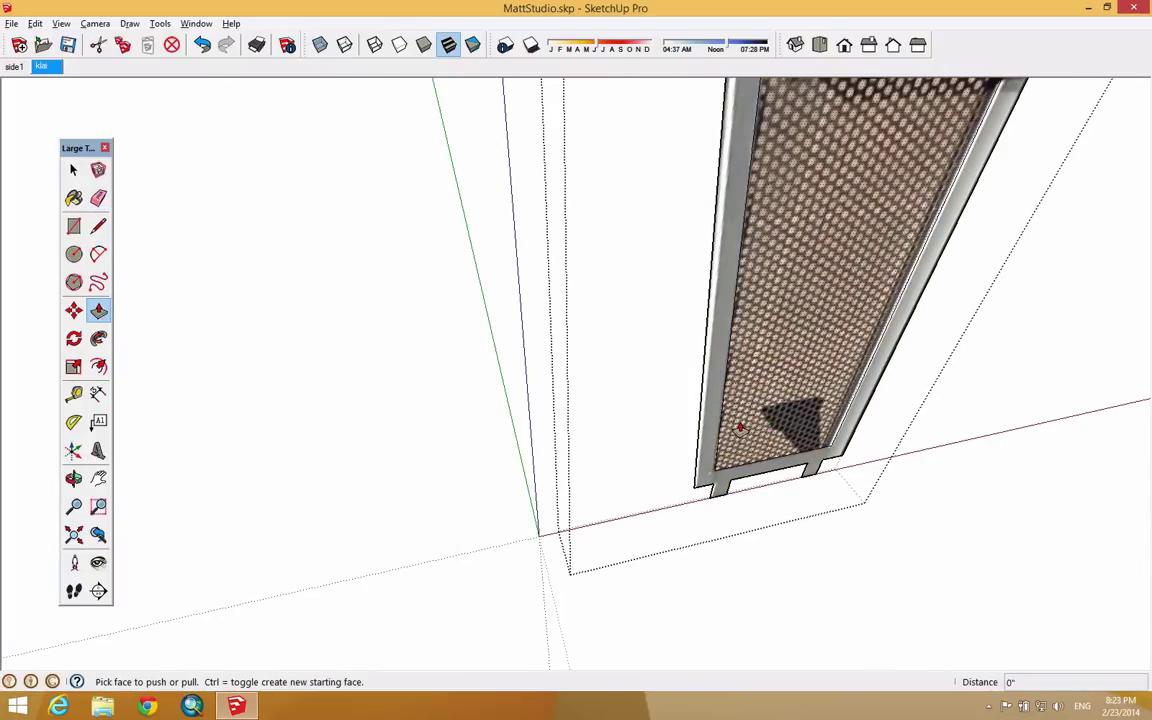
middle_click_drag(730, 487, 820, 398)
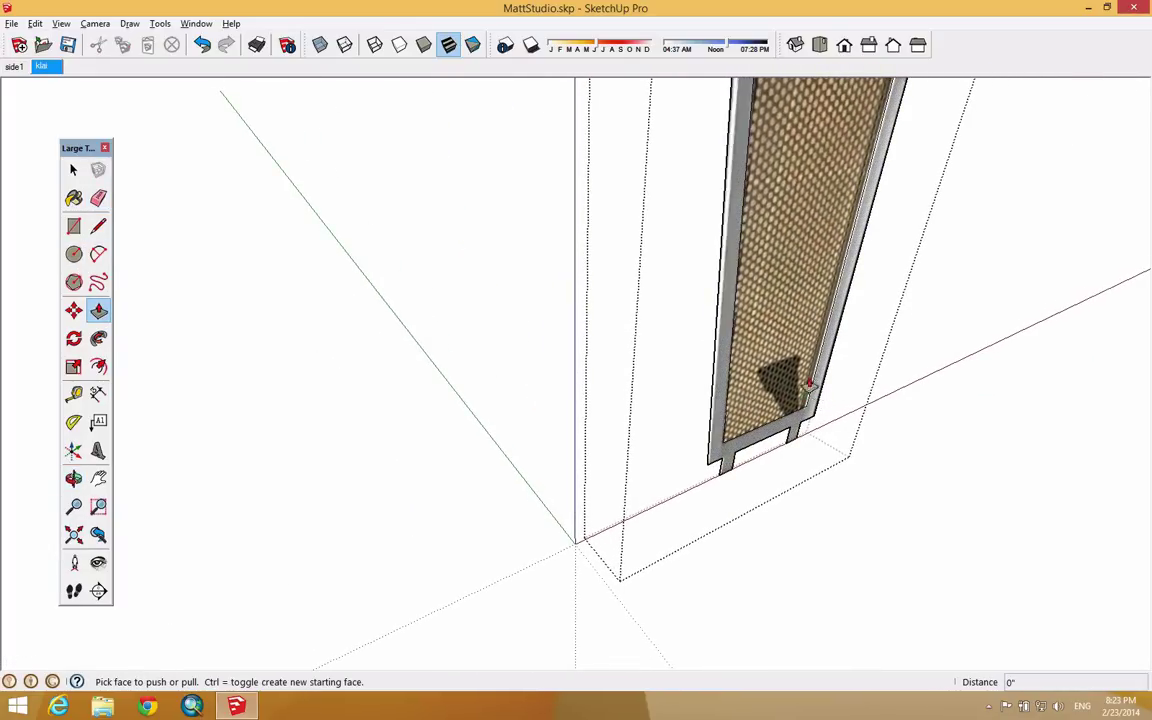
left_click(61, 23)
mouse_move(133, 231)
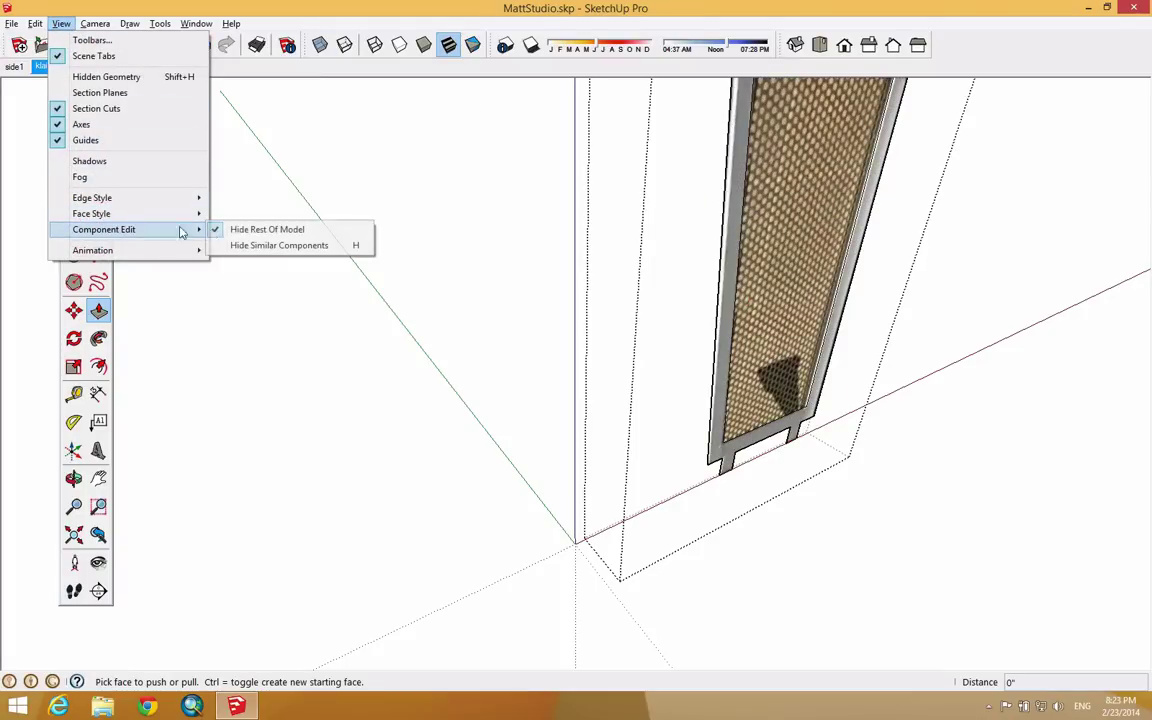
left_click(240, 230)
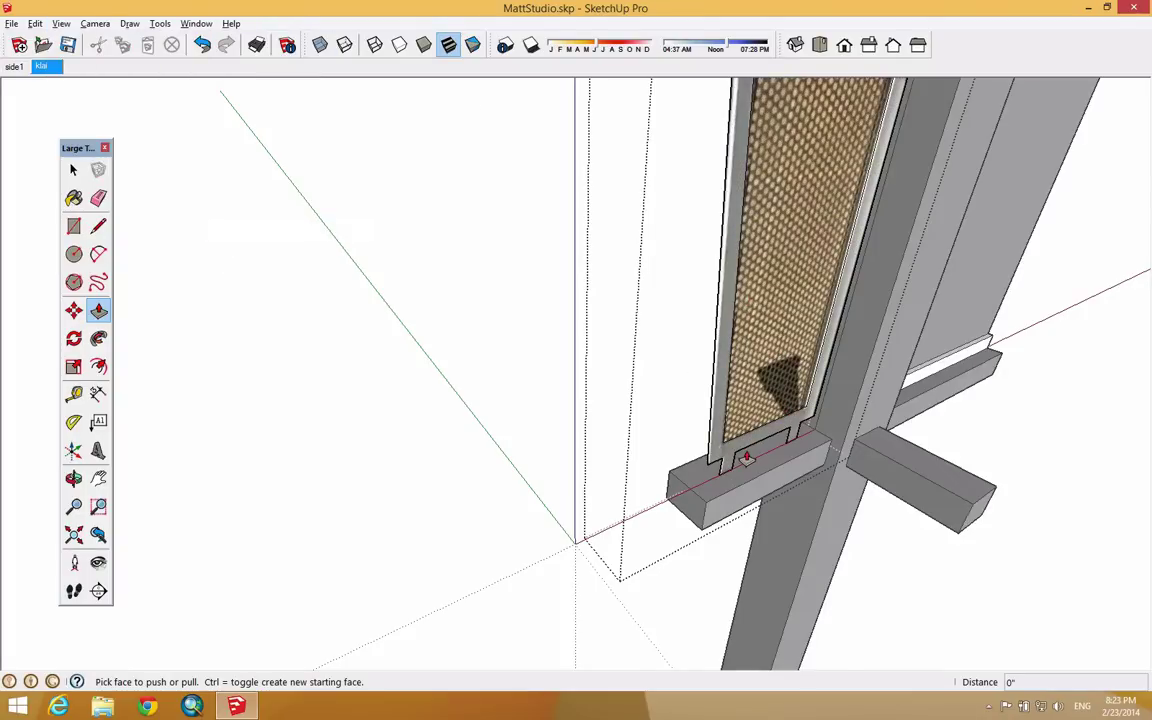
Step: Push/Pull the frame face, including its tabs and crossbar, about 7/8" outward below the top beam
scroll(746, 458, "down", 6)
middle_click_drag(746, 458, 727, 223)
scroll(729, 225, "up", 6)
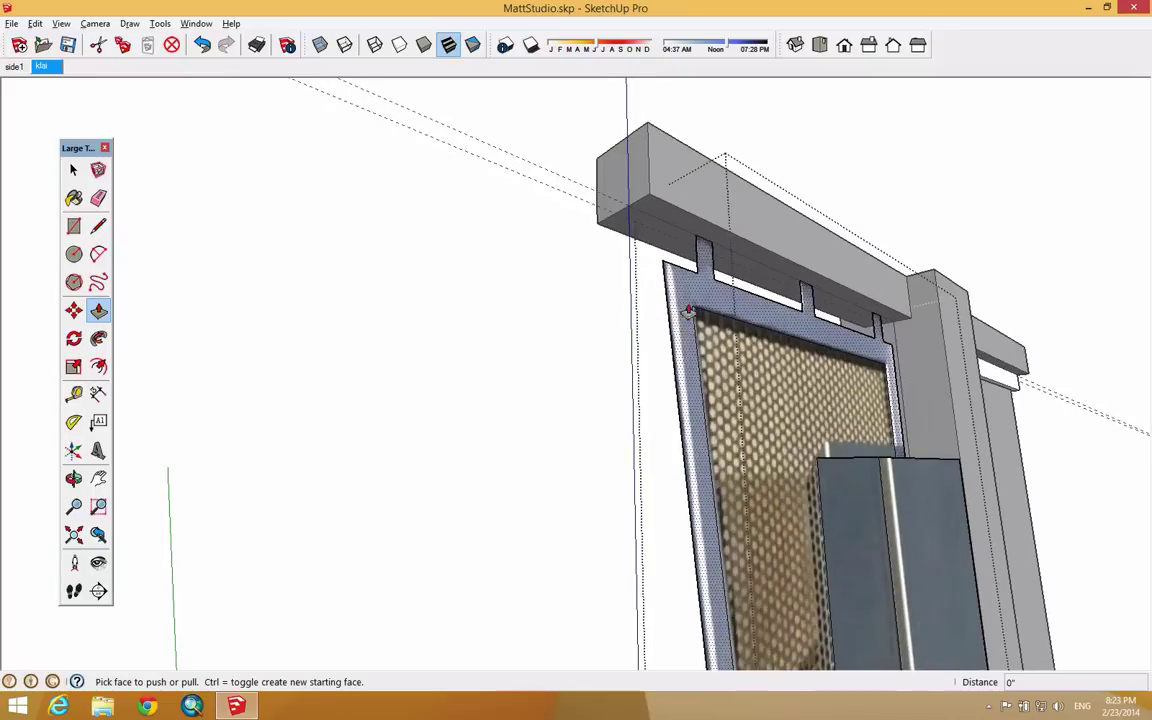
scroll(690, 298, "up", 2)
left_click(665, 219)
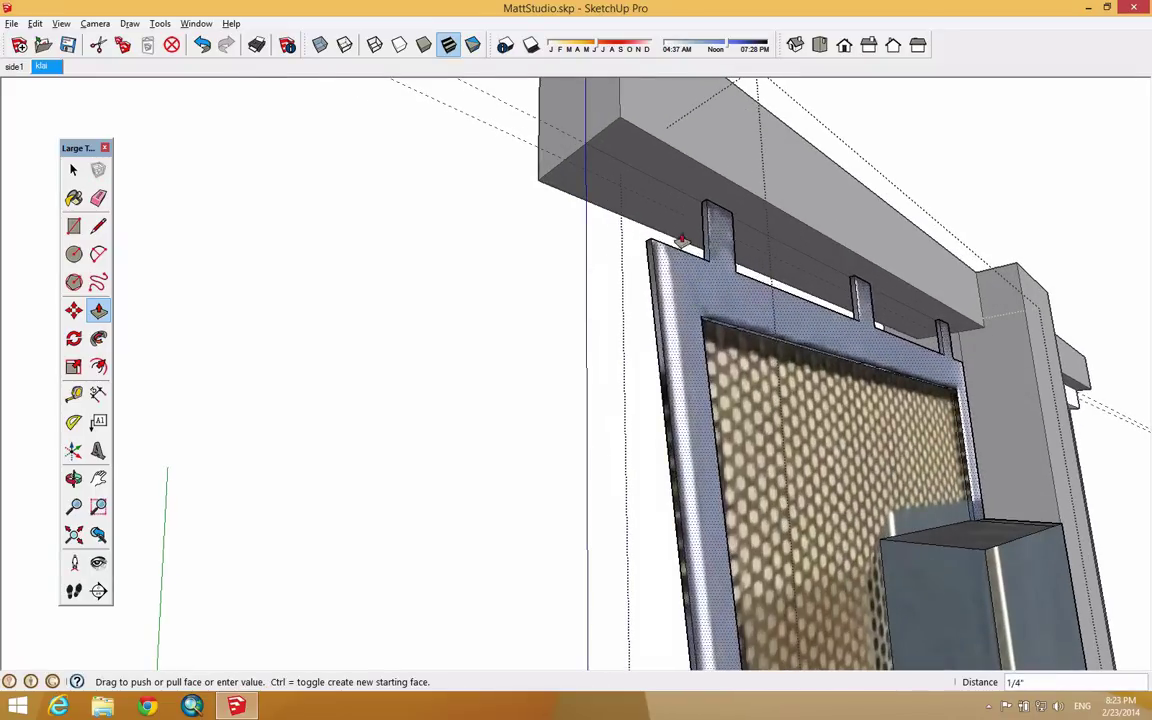
key("Escape")
scroll(665, 219, "down", 3)
mouse_move(665, 219)
middle_mouse_down()
mouse_move(818, 352)
mouse_move(957, 368)
mouse_move(1054, 399)
mouse_move(663, 484)
mouse_move(957, 584)
mouse_move(1140, 520)
mouse_move(1131, 586)
mouse_move(996, 682)
mouse_move(761, 540)
mouse_move(728, 543)
middle_mouse_up()
scroll(663, 484, "up", 3)
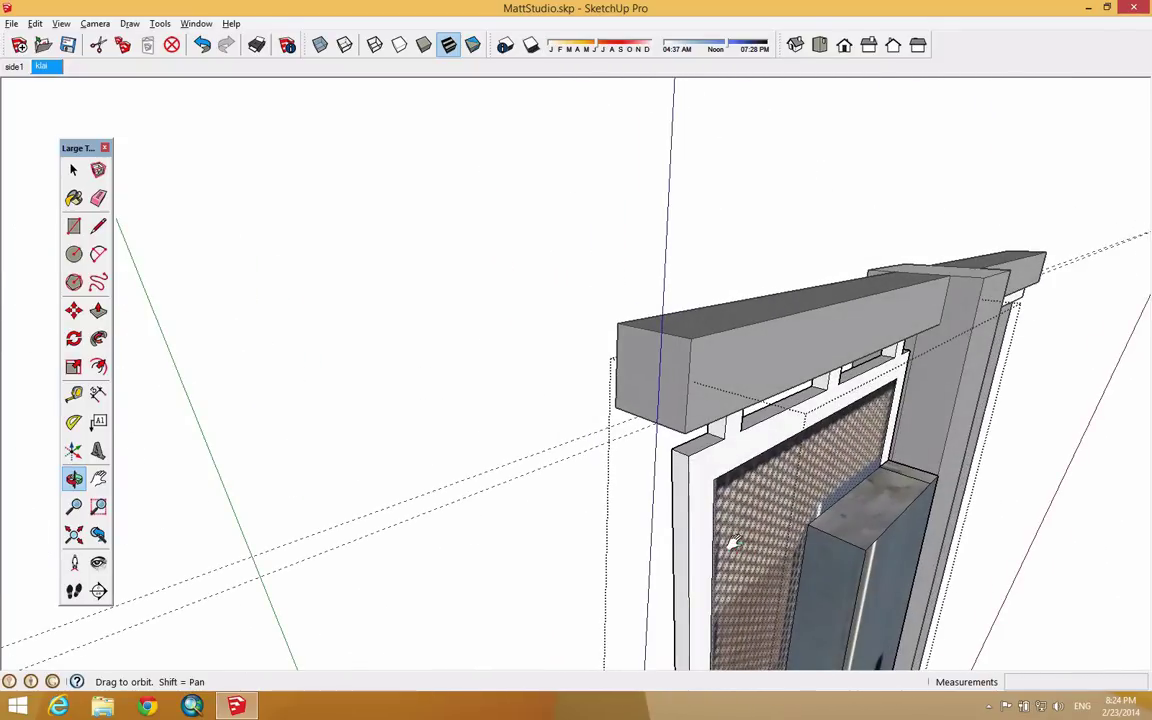
Step: Return to the klai matched-photo scene and push the sign box's front face back about 15/16" to match the photo
left_click(98, 478)
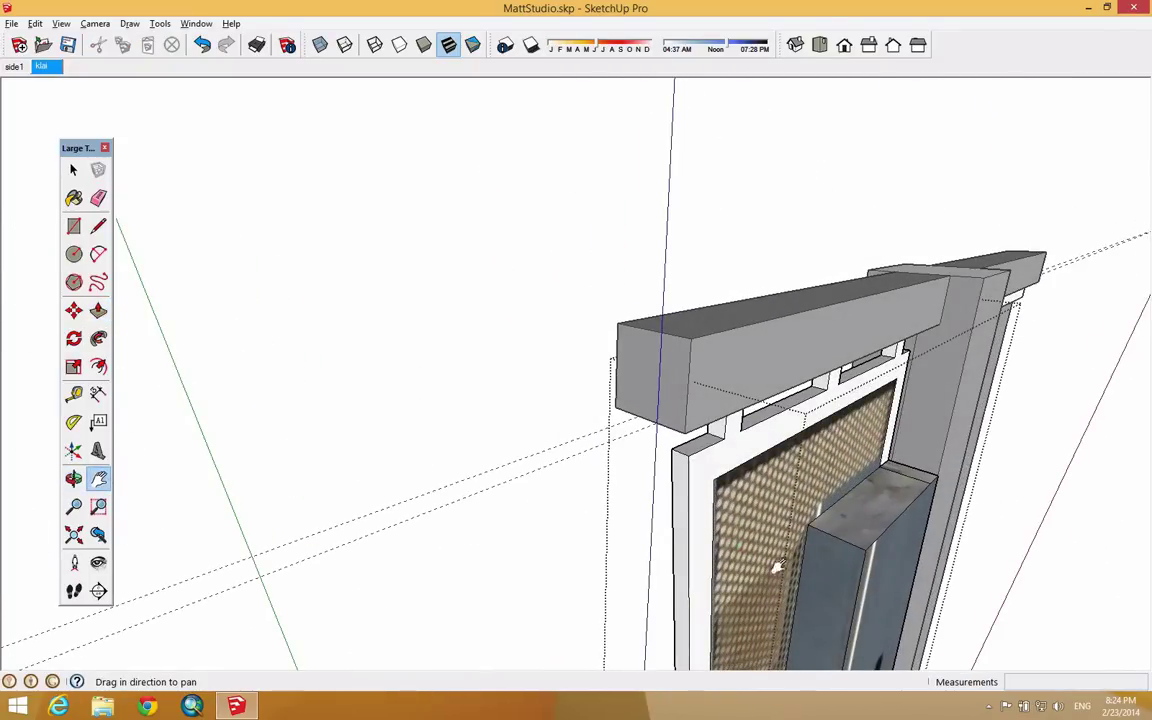
scroll(880, 435, "up", 3)
left_click_drag(880, 435, 705, 503)
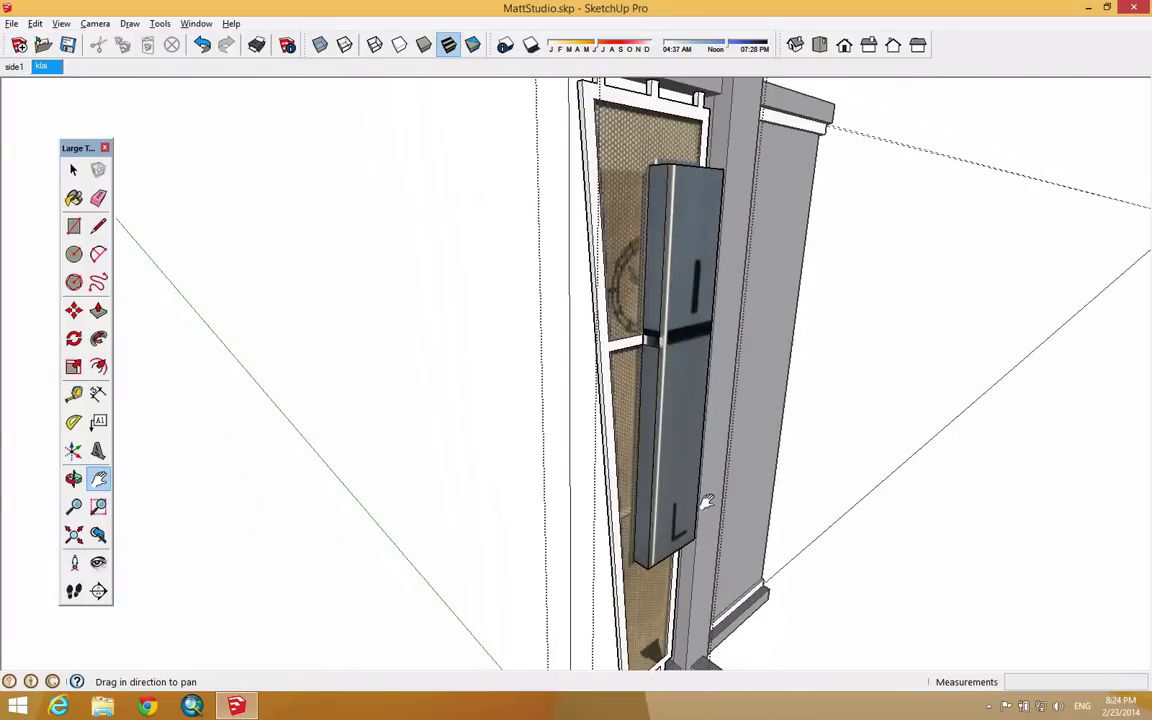
left_click_drag(735, 316, 708, 326)
left_click(42, 67)
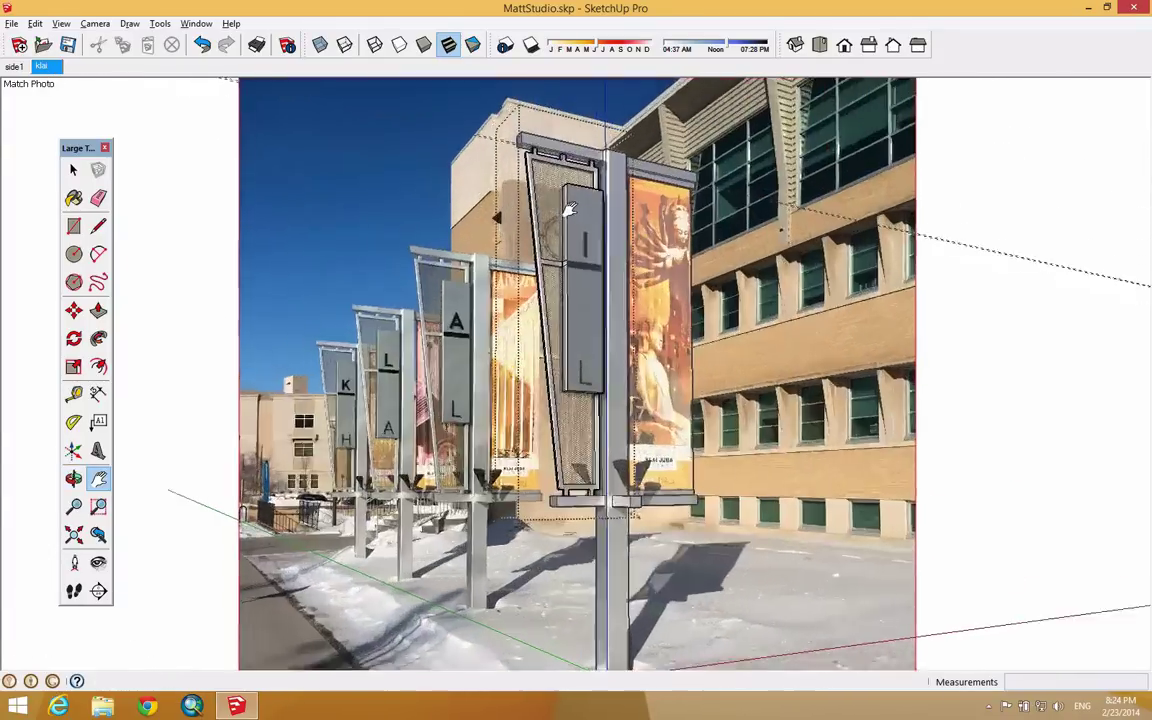
scroll(568, 210, "up", 5)
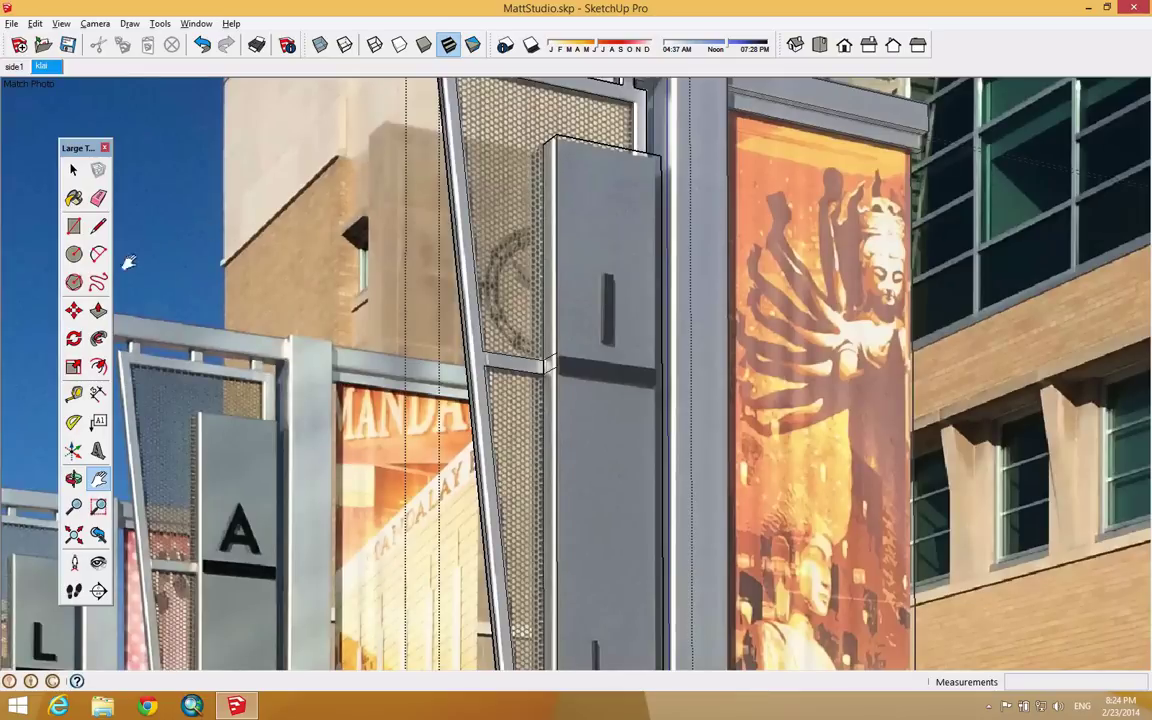
left_click(98, 310)
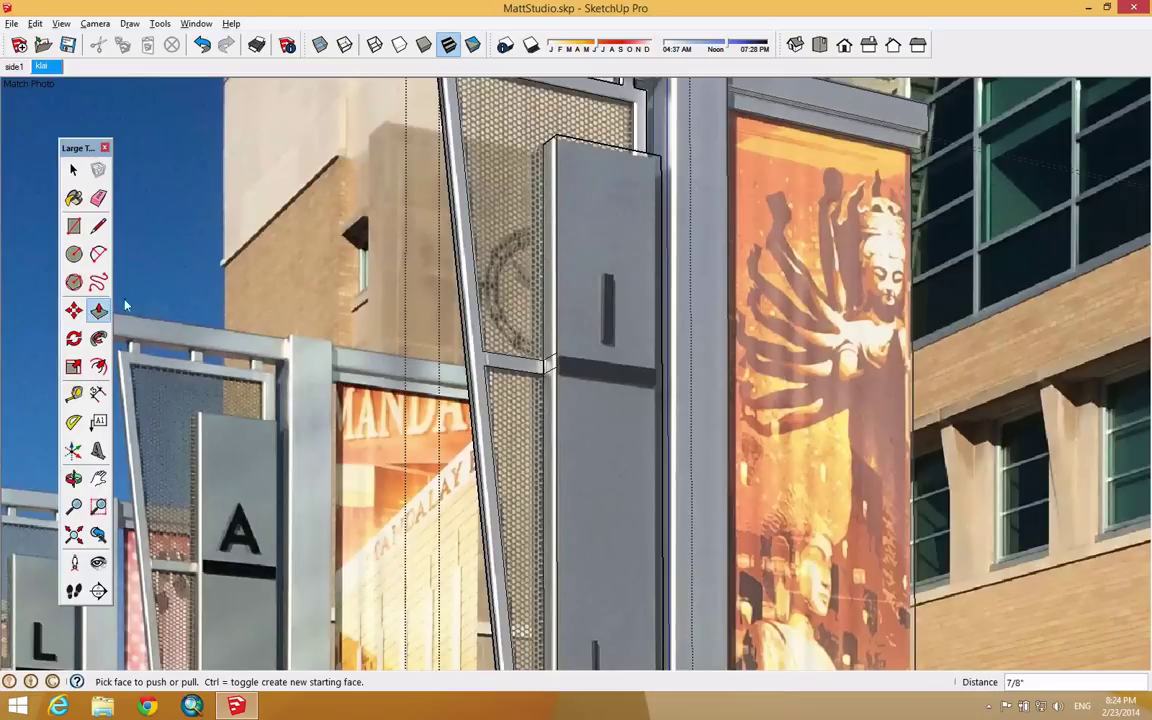
left_click(594, 197)
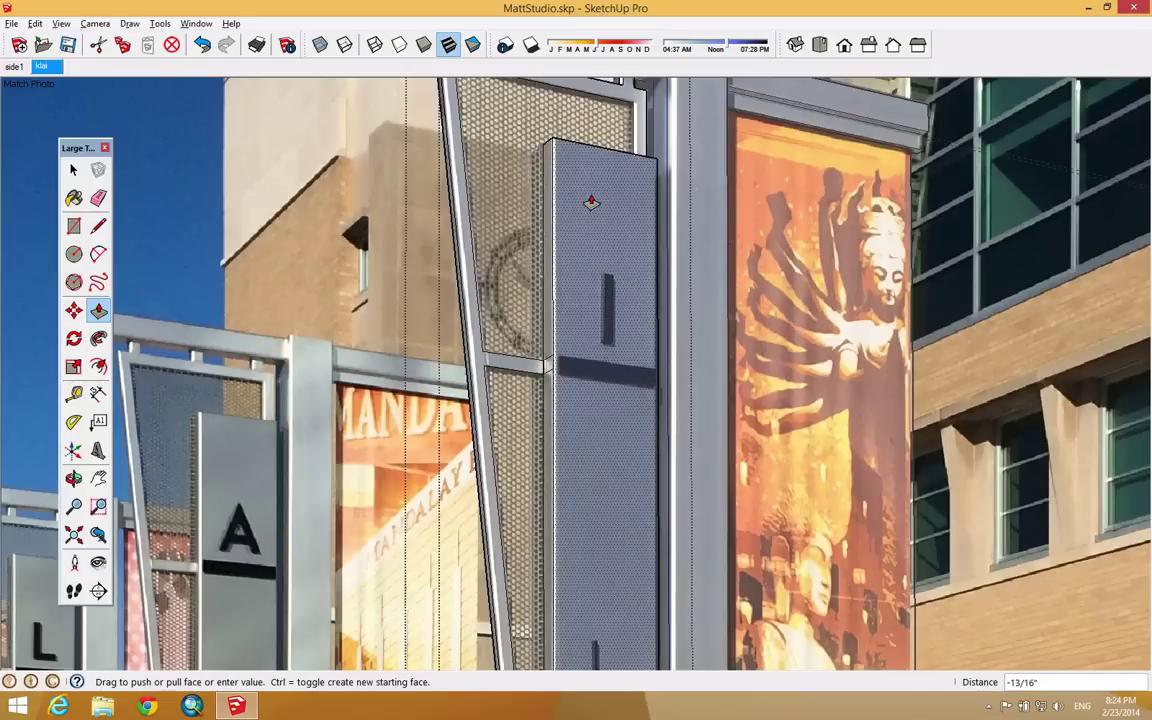
left_click(656, 321)
Step: Erase the leftover seam edges across the sign box's narrow side and end faces
middle_click_drag(656, 321, 457, 322)
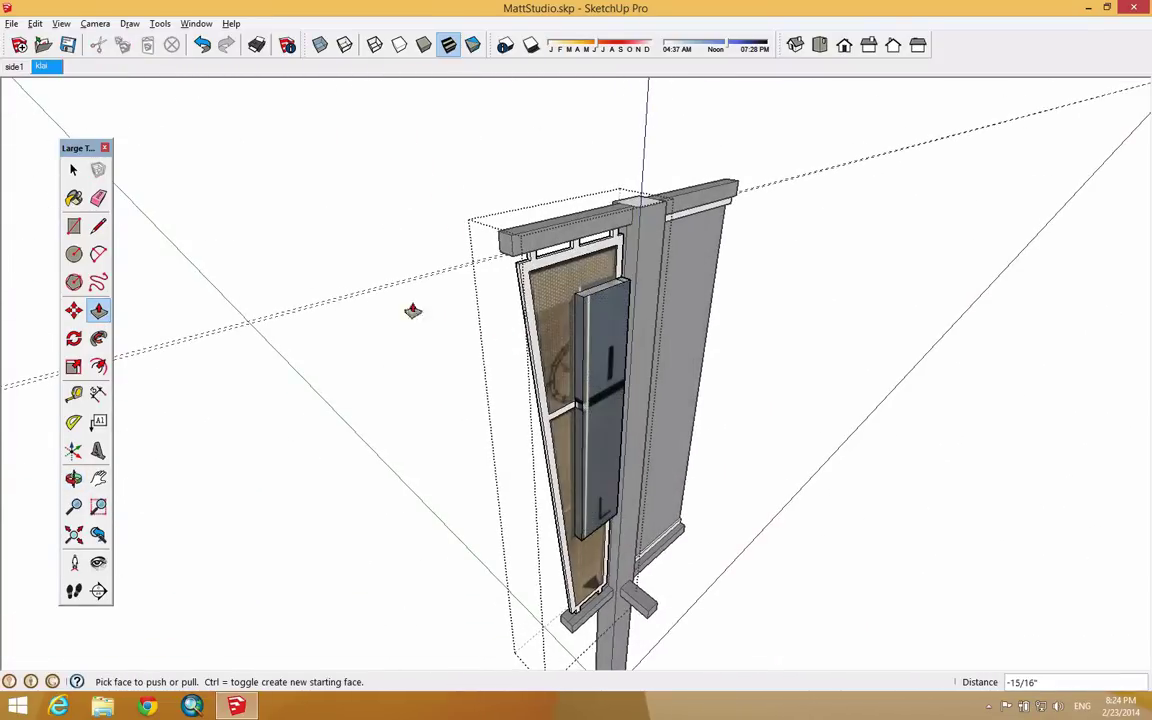
left_click(98, 198)
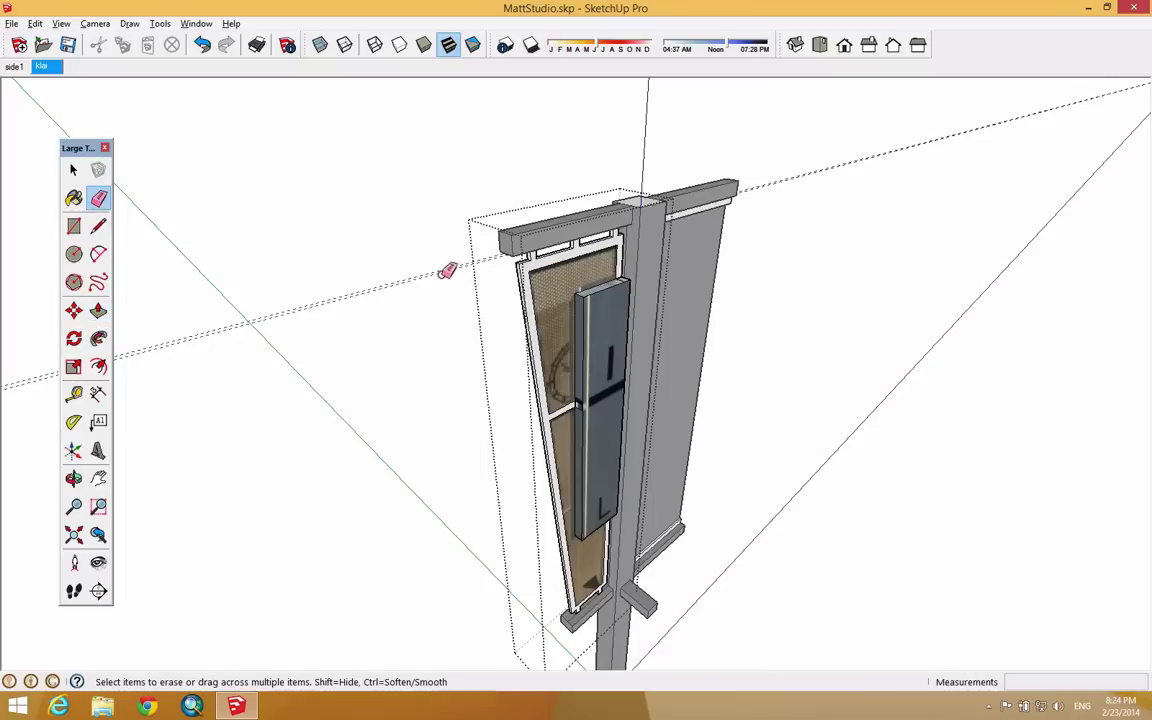
mouse_move(476, 280)
middle_mouse_down()
mouse_move(751, 342)
mouse_move(1082, 329)
mouse_move(890, 332)
middle_mouse_up()
scroll(676, 478, "up", 5)
mouse_move(676, 478)
middle_mouse_down()
mouse_move(599, 522)
mouse_move(492, 552)
mouse_move(309, 535)
mouse_move(406, 411)
mouse_move(400, 400)
middle_mouse_up()
left_click_drag(414, 140, 418, 166)
middle_click_drag(470, 355, 447, 170)
scroll(488, 342, "up", 4)
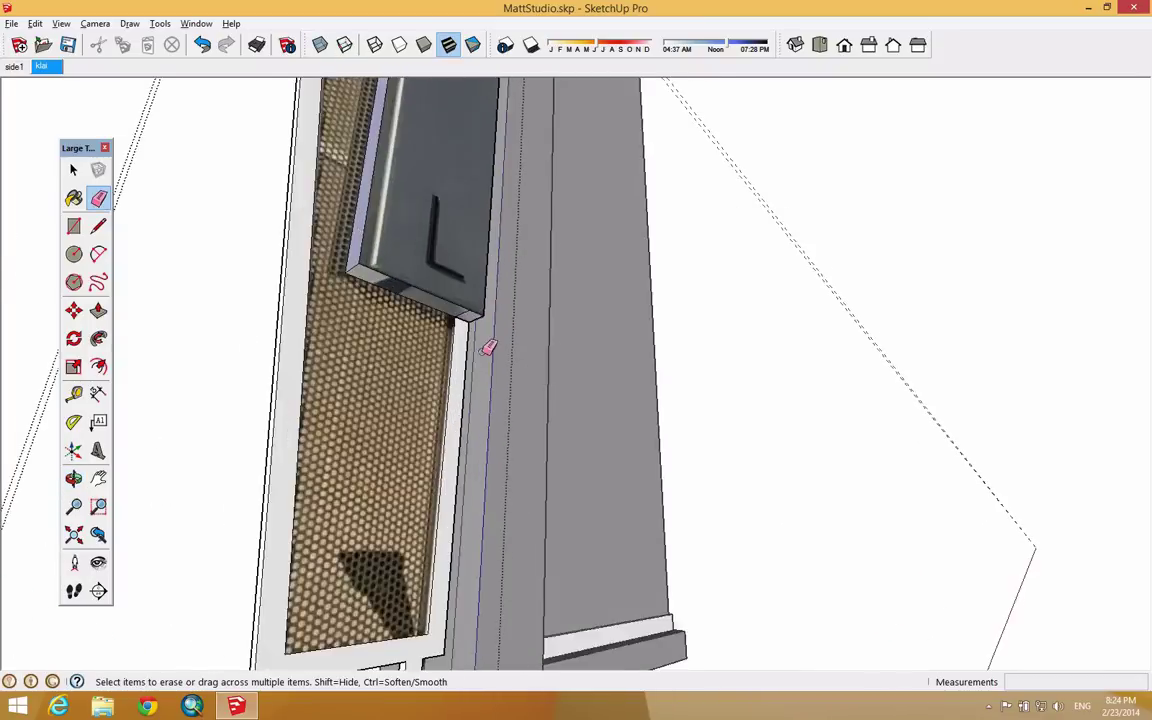
scroll(465, 287, "down", 1)
mouse_move(465, 287)
middle_mouse_down()
mouse_move(481, 247)
mouse_move(566, 560)
mouse_move(550, 404)
middle_mouse_up()
scroll(550, 404, "down", 5)
scroll(505, 220, "up", 5)
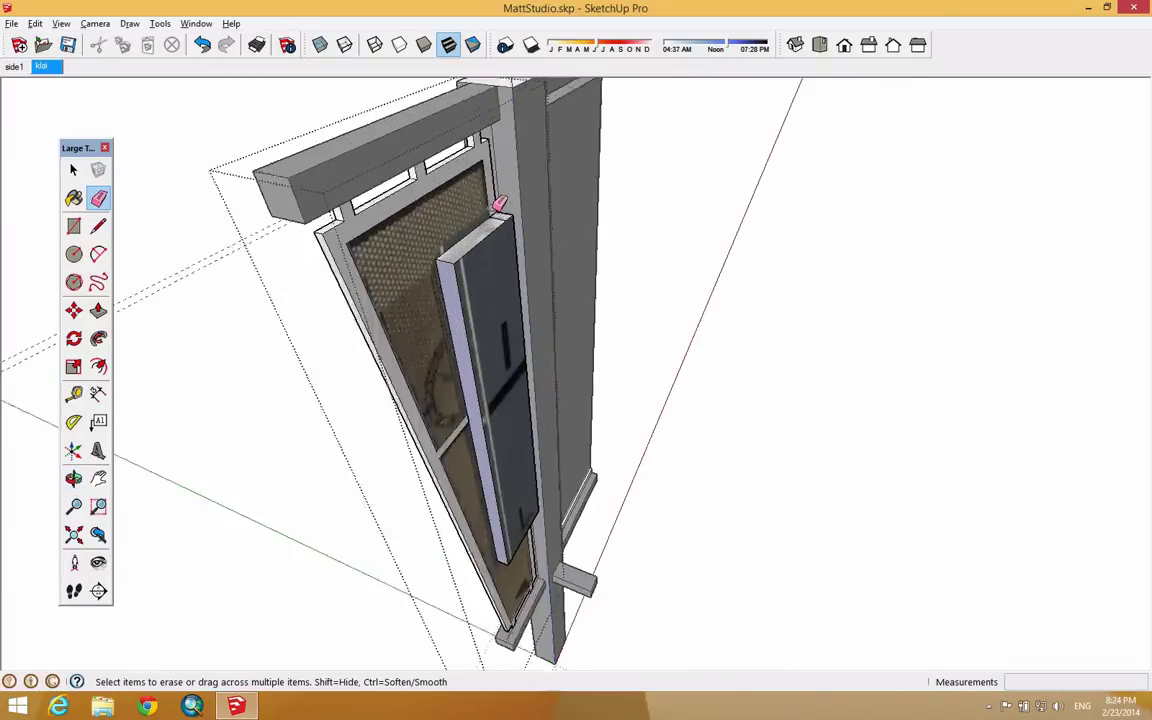
mouse_move(505, 222)
middle_mouse_down()
mouse_move(449, 305)
mouse_move(442, 273)
mouse_move(464, 313)
mouse_move(378, 268)
middle_mouse_up()
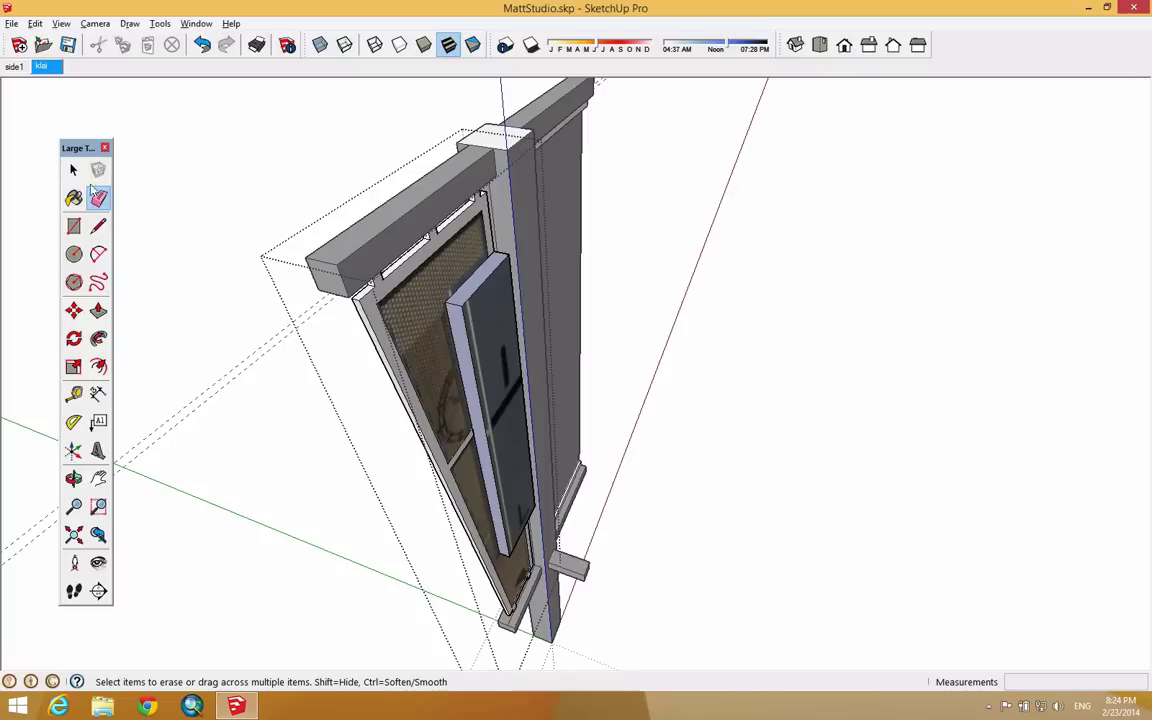
Step: Select the whole sign box and copy it about 5' 1 3/16" along the green axis, away from the pole
left_click(73, 170)
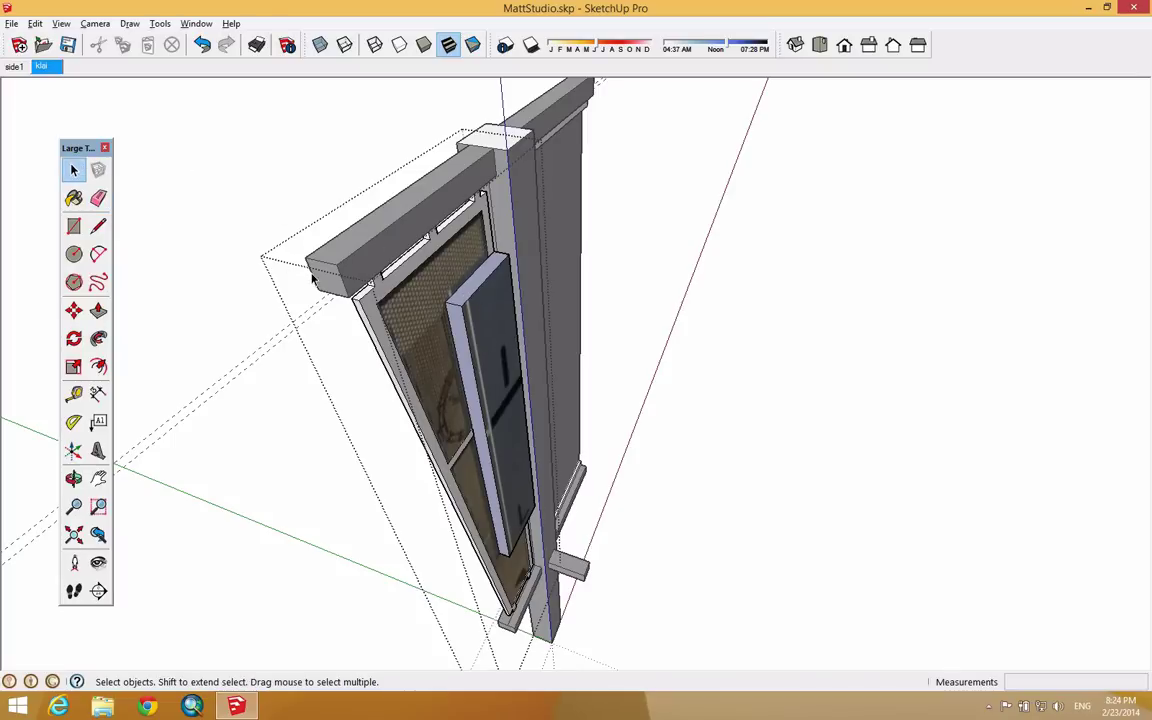
left_click(482, 298)
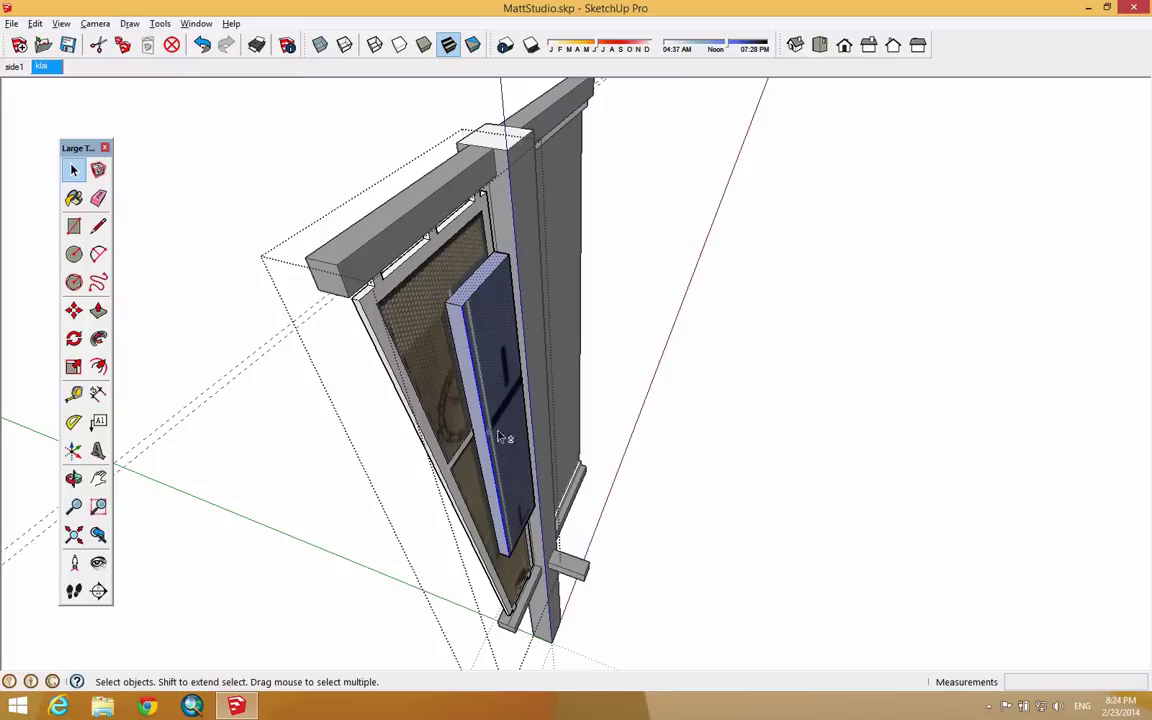
middle_click_drag(531, 480, 268, 390)
scroll(380, 270, "up", 8)
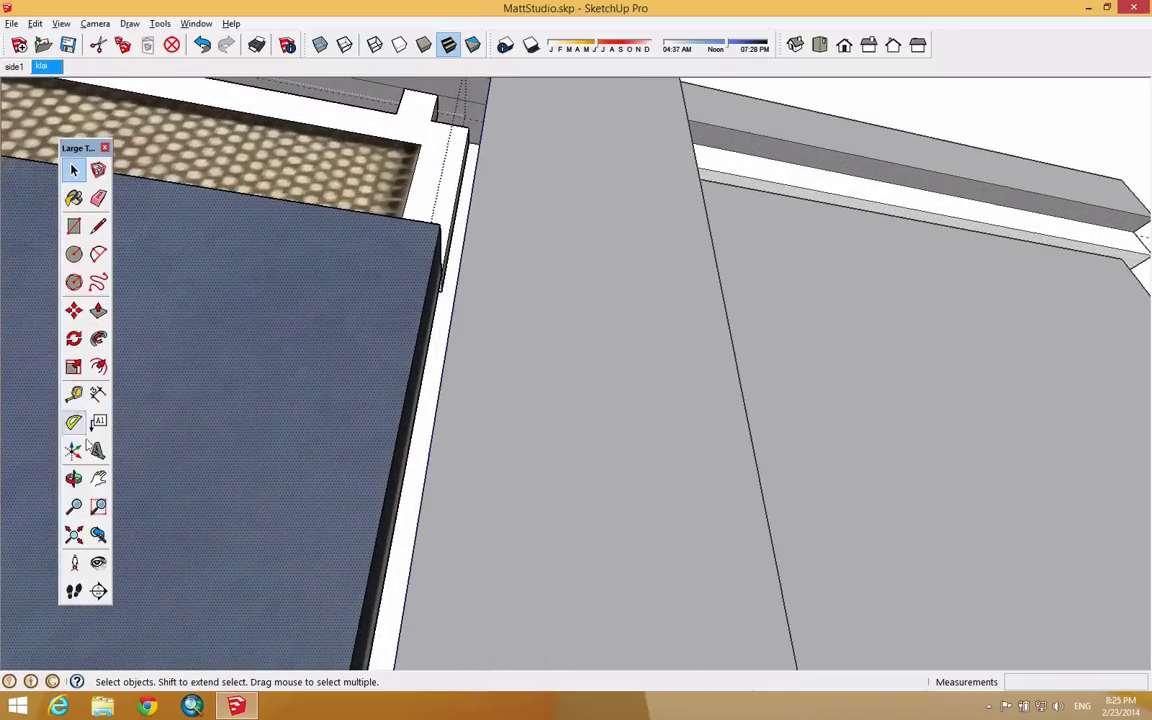
scroll(430, 330, "up", 2)
scroll(420, 323, "down", 6)
middle_click_drag(640, 520, 617, 622)
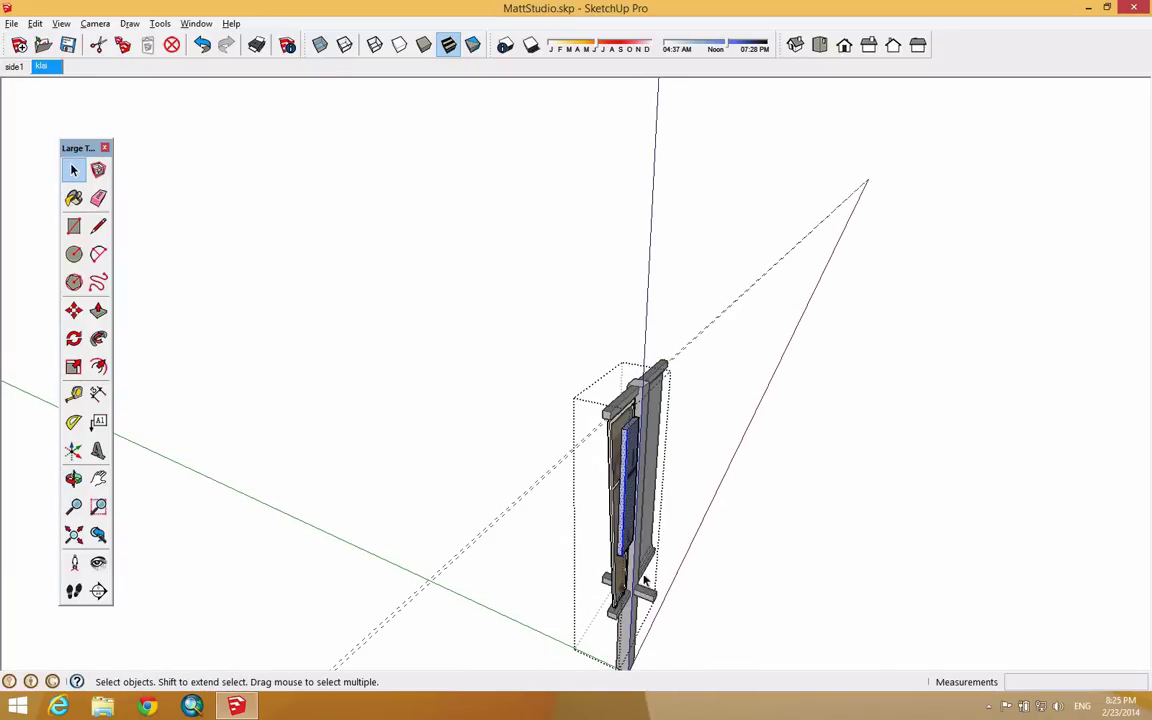
left_click(98, 478)
left_click_drag(520, 353, 495, 240)
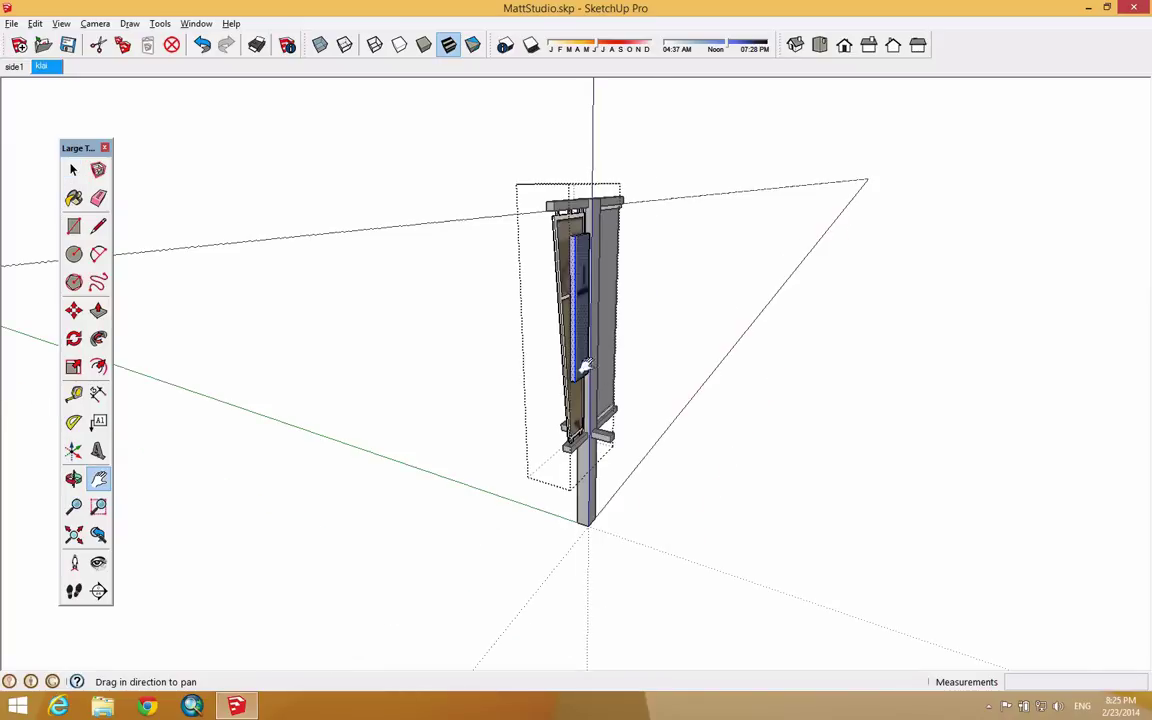
scroll(576, 286, "up", 2)
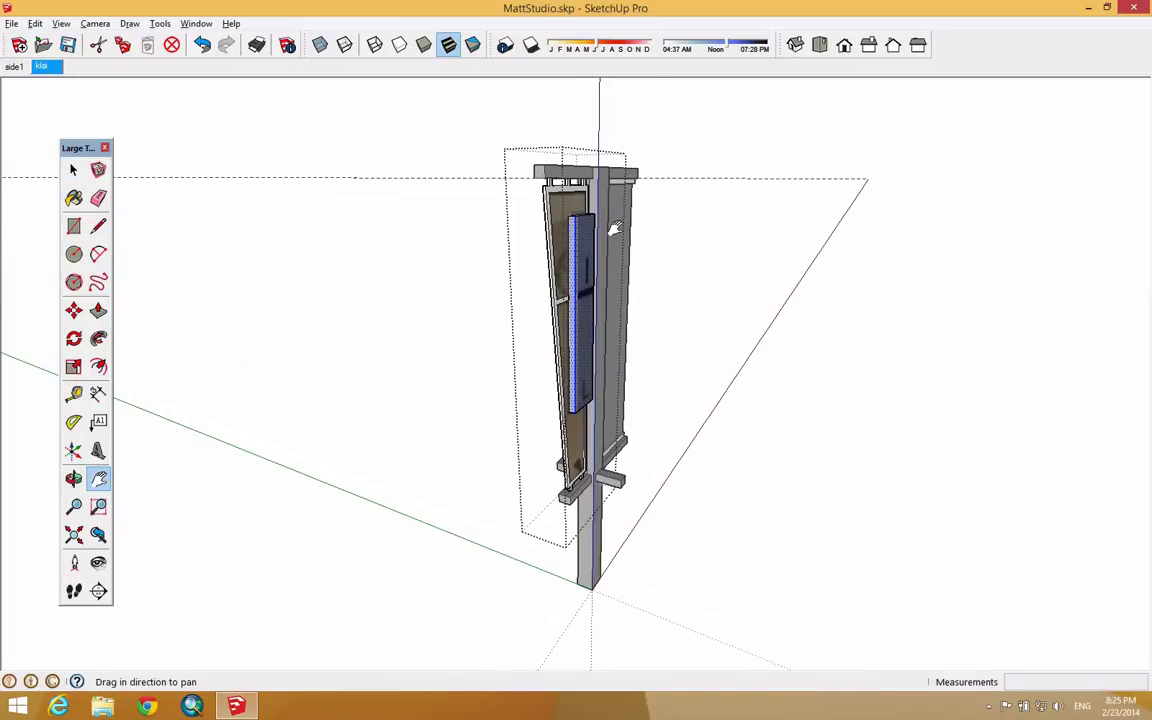
left_click(75, 312)
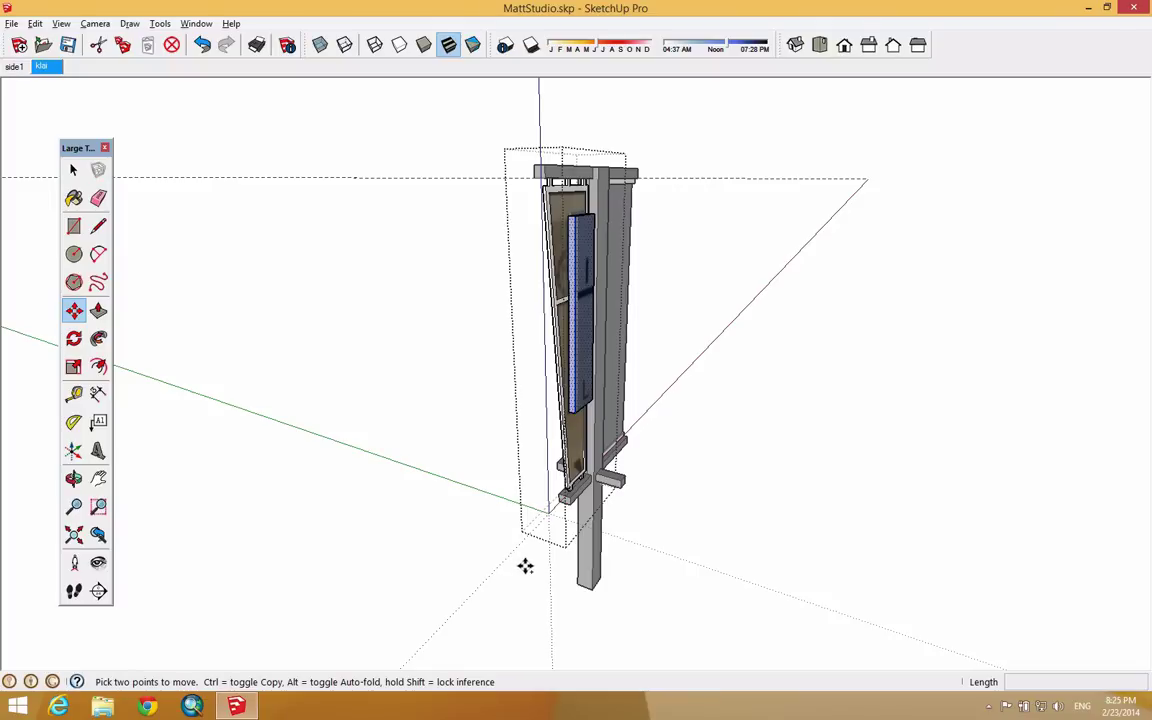
left_click(521, 563)
key("ctrl")
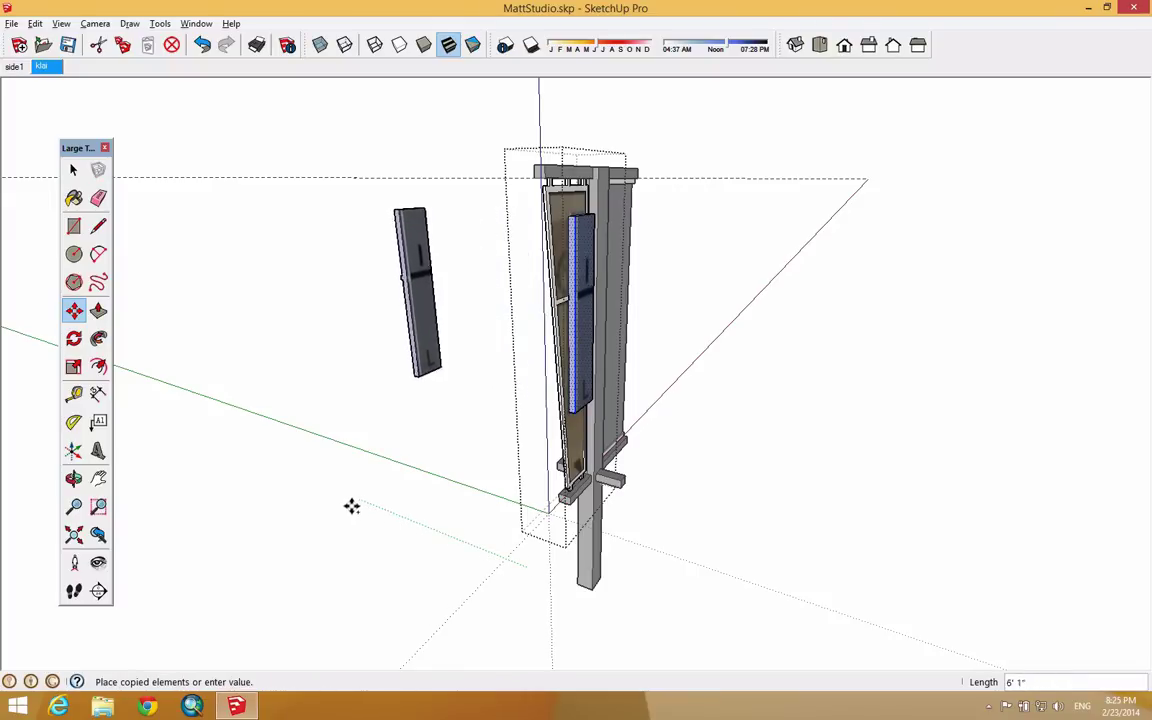
left_click(399, 518)
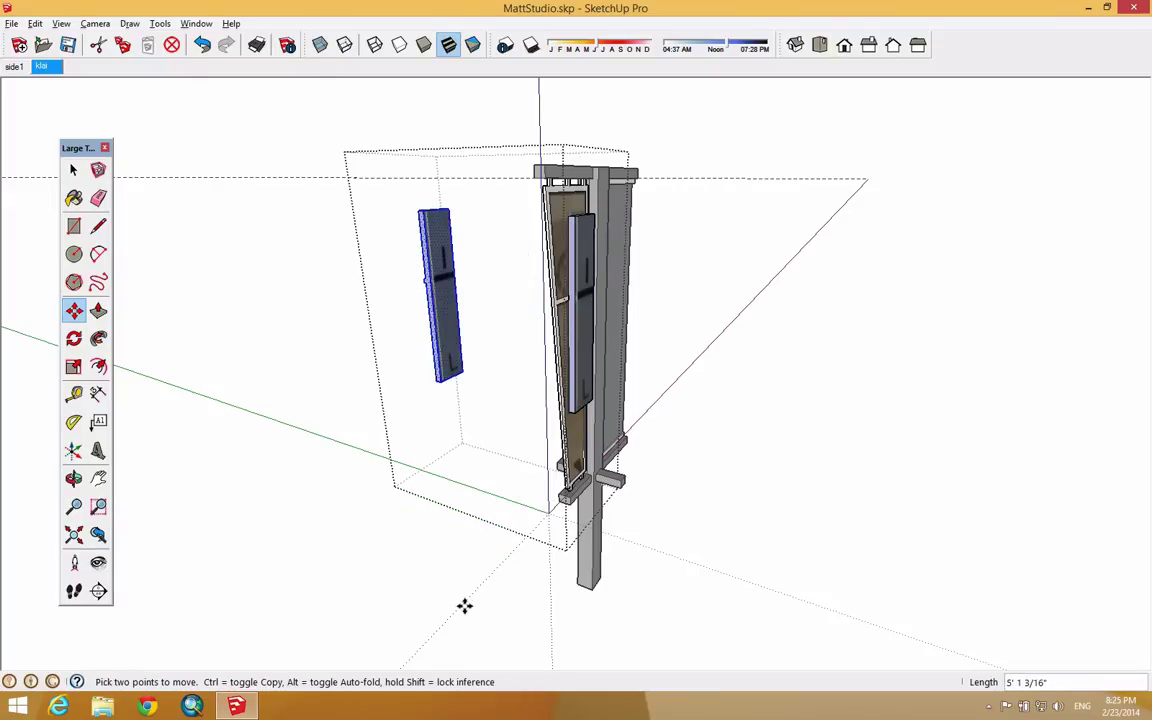
Step: Mirror the detached sign box copy by scaling it by -1 along the green axis
left_click(73, 366)
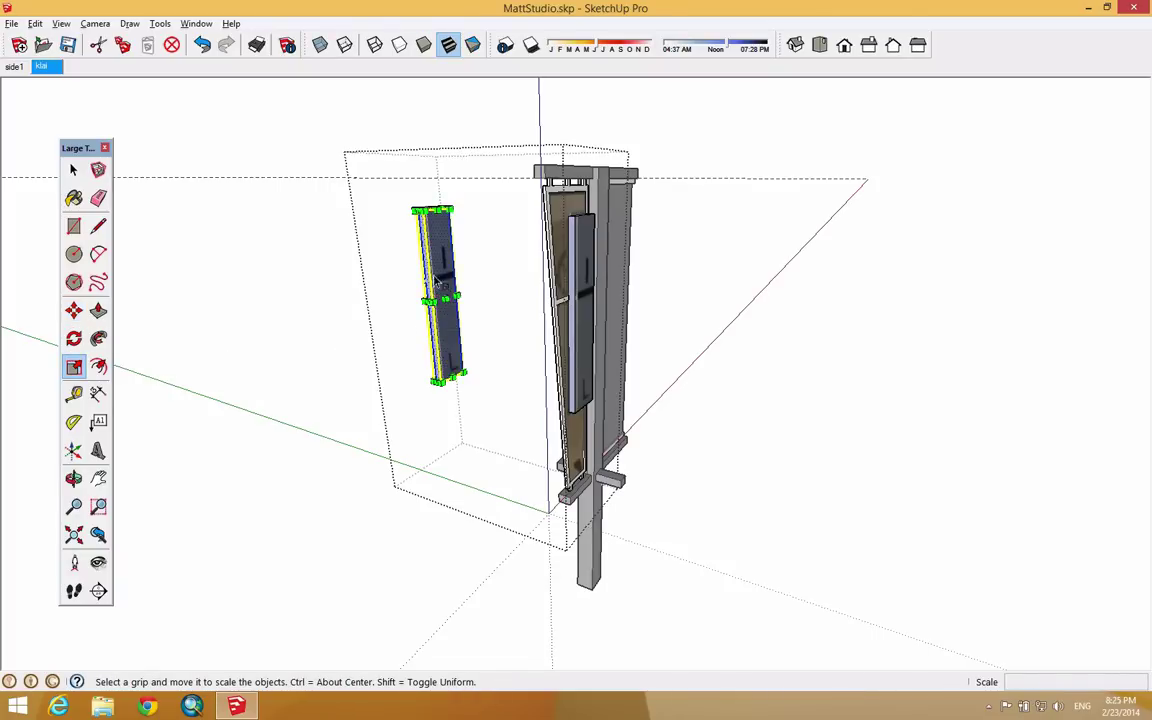
left_click_drag(440, 297, 380, 290)
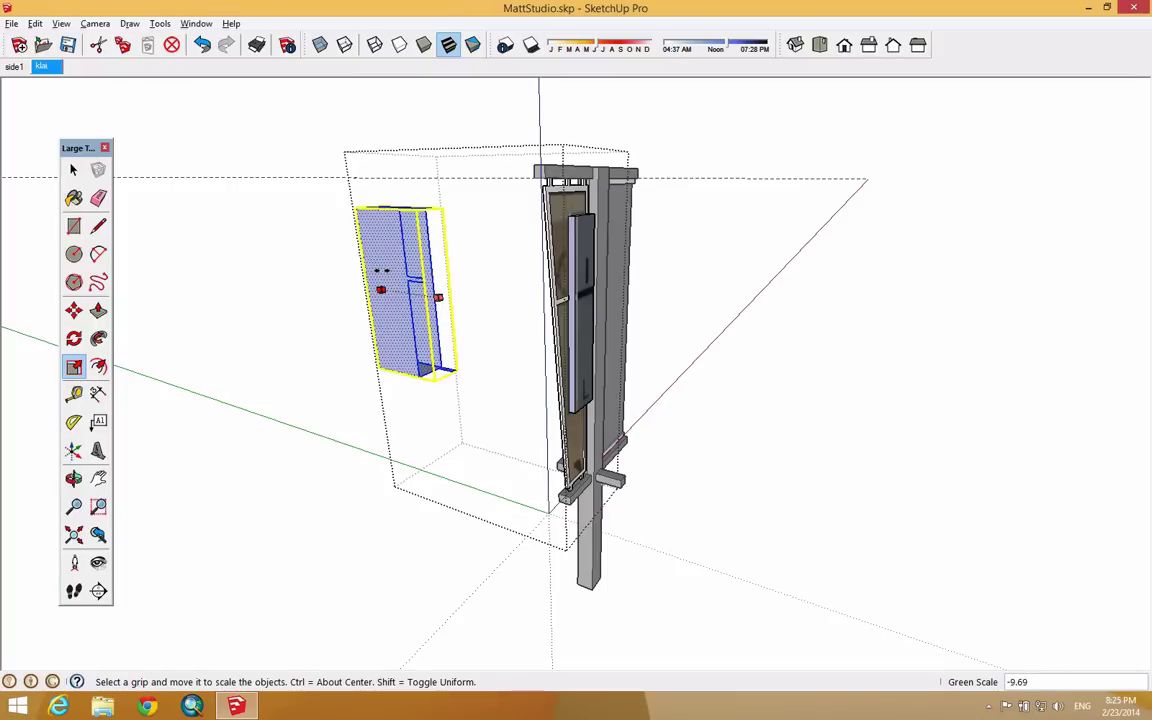
left_click_drag(380, 289, 350, 285)
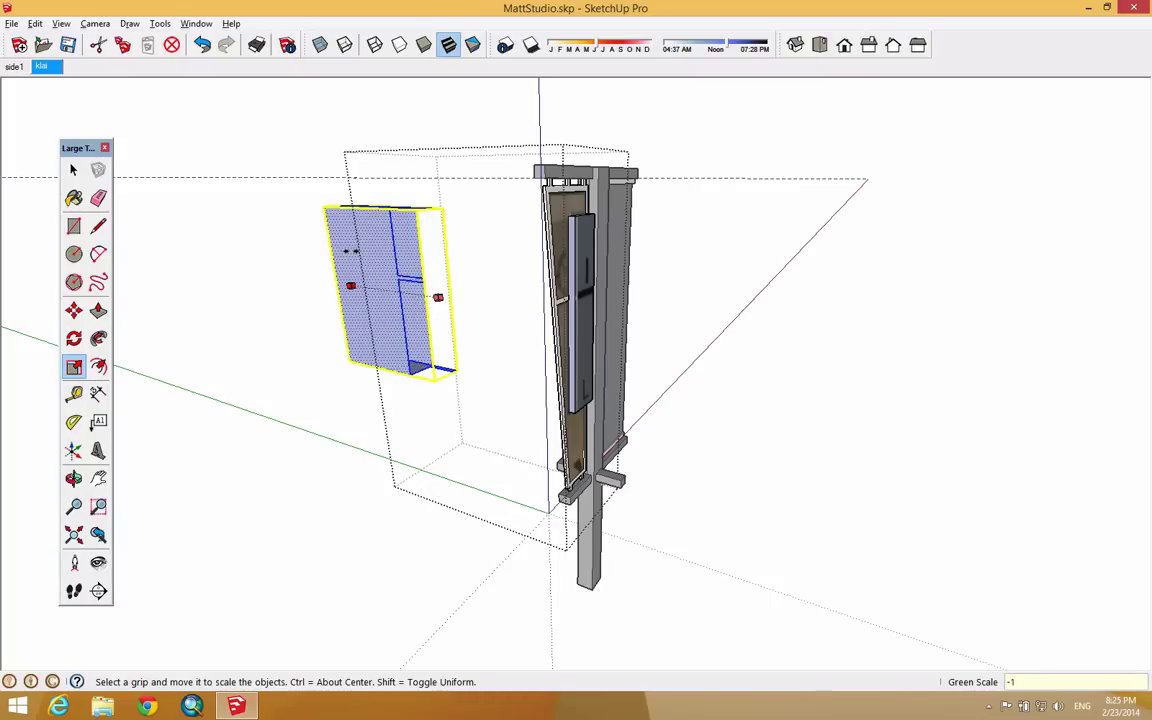
middle_click_drag(350, 285, 357, 254)
key("o")
left_click_drag(360, 257, 748, 375)
key("s")
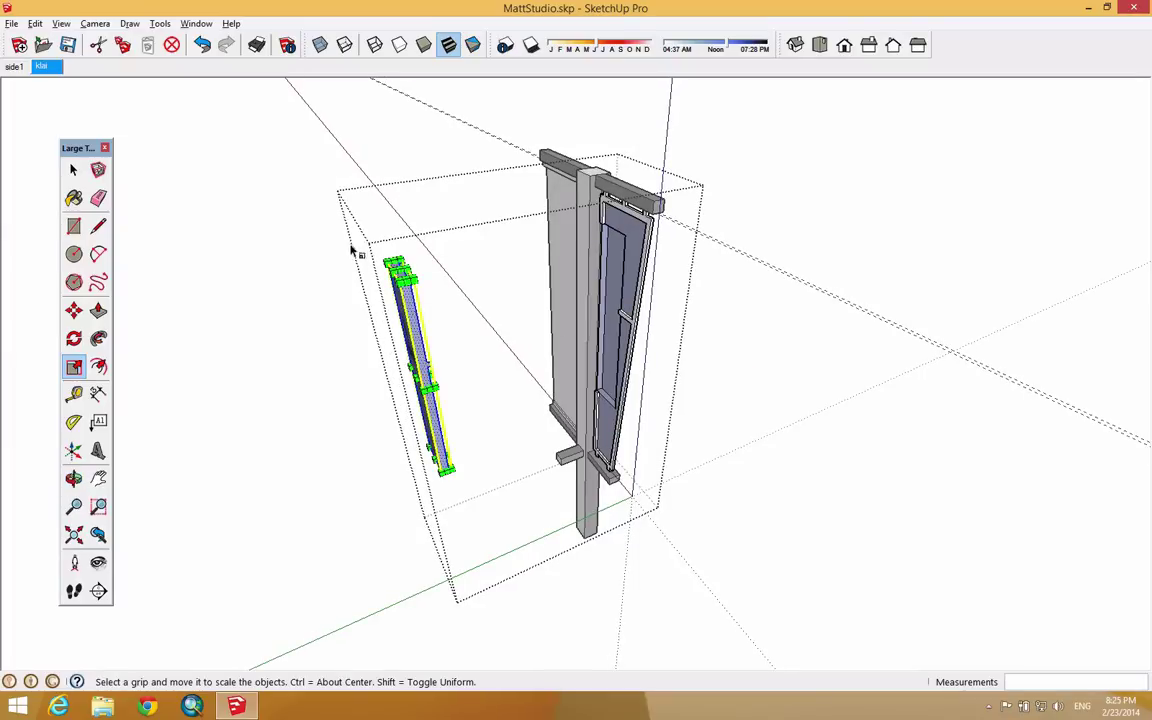
Step: Reselect the mirrored sign box inside the group and move it about 5' 1 3/4" along the green axis back onto the side panel
left_click(73, 170)
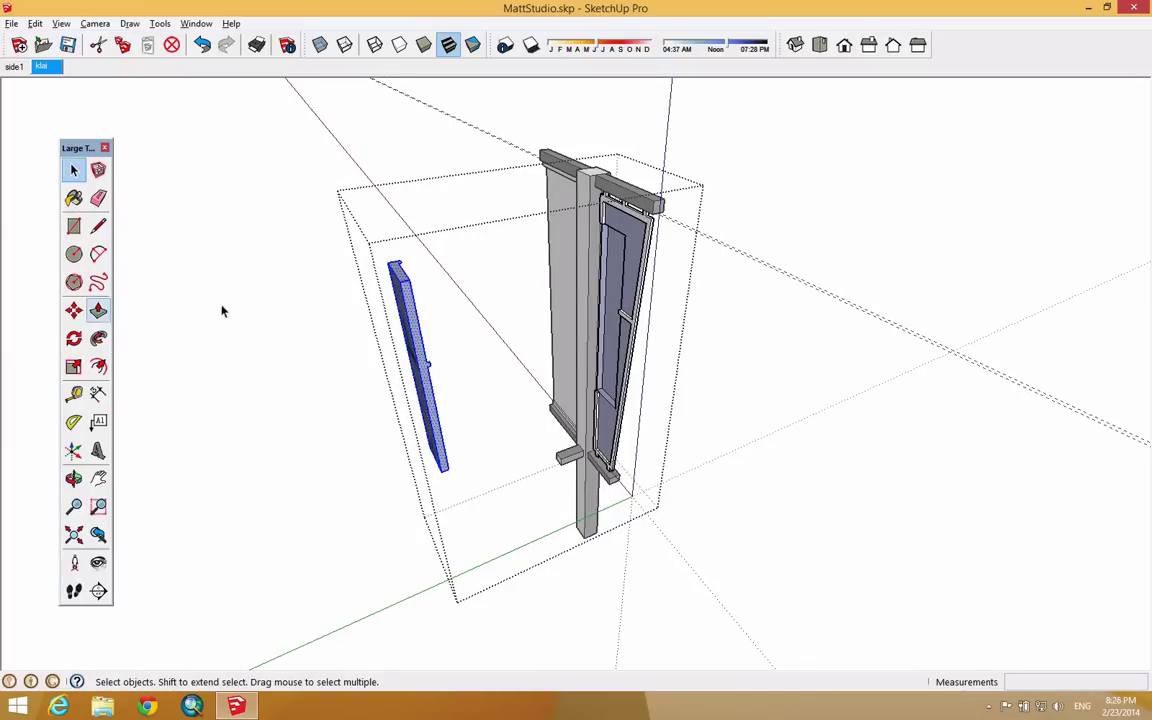
left_click(314, 313)
left_click(406, 298)
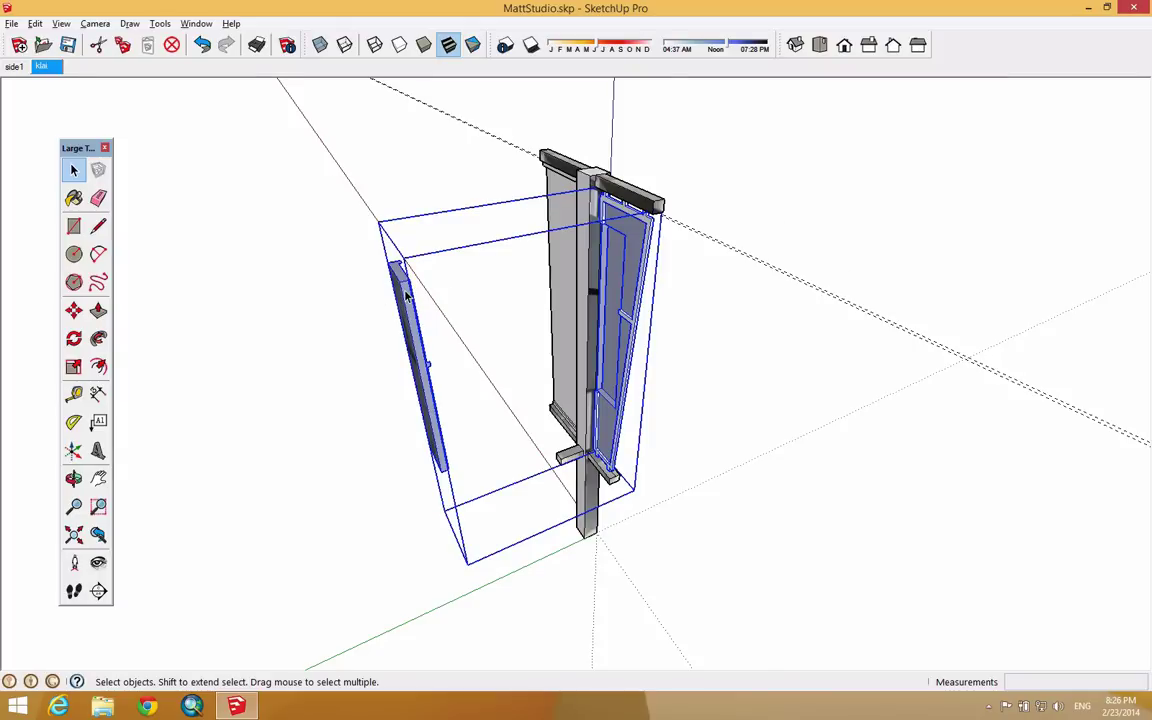
double_click(409, 291)
left_click_drag(357, 218, 500, 515)
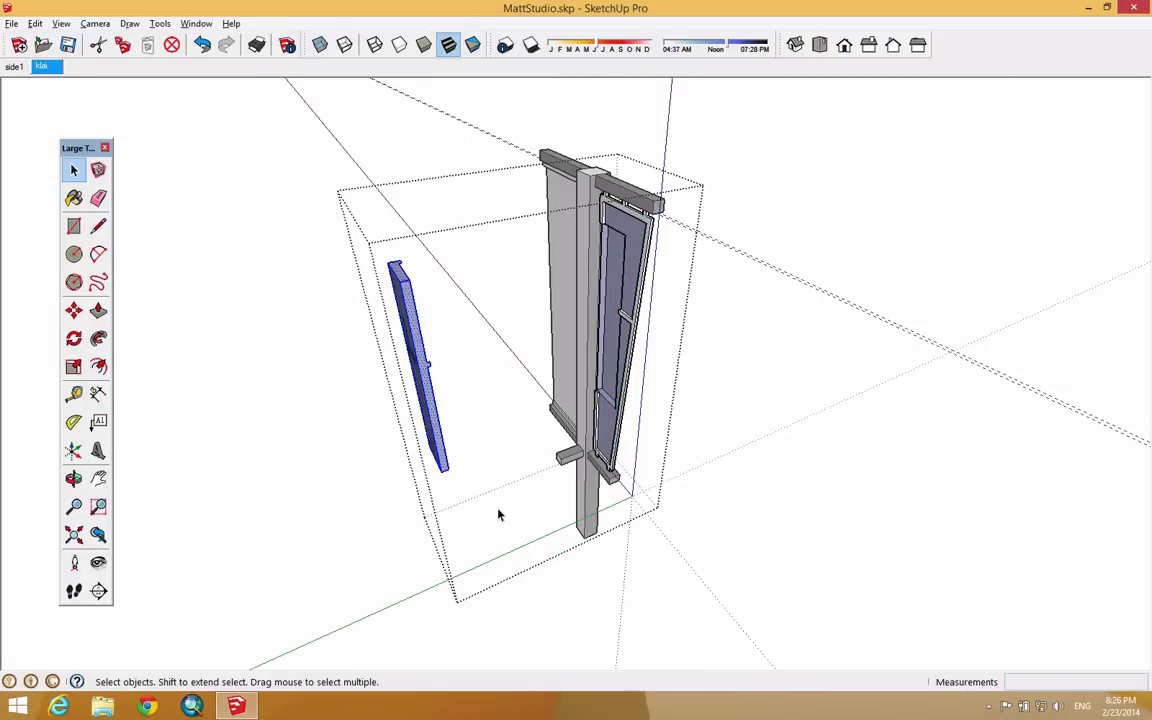
left_click_drag(320, 193, 472, 478)
left_click(74, 310)
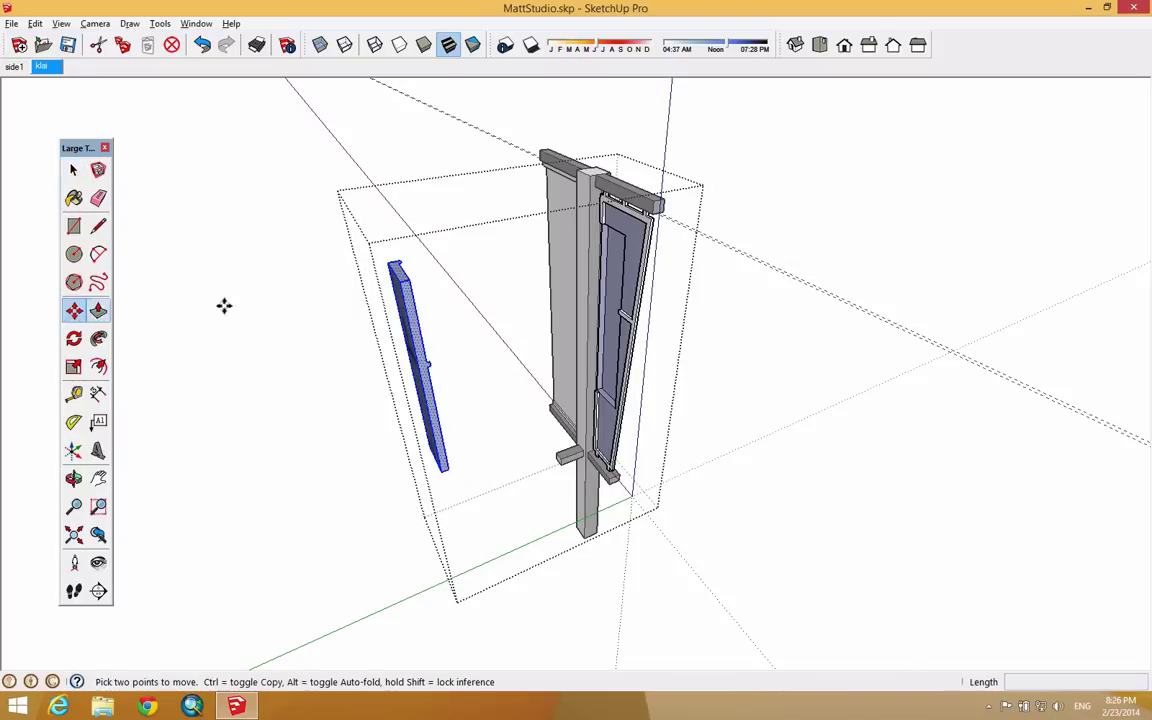
left_click_drag(403, 275, 605, 232)
scroll(605, 232, "up", 3)
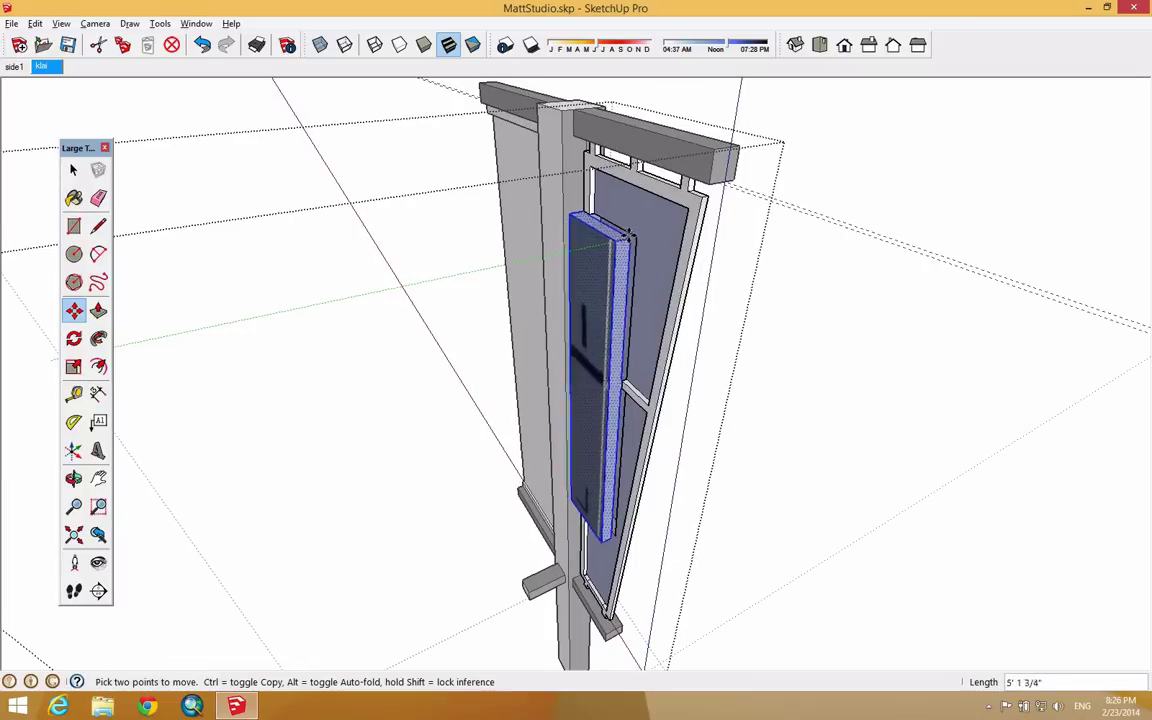
middle_click_drag(669, 471, 383, 288)
key("m")
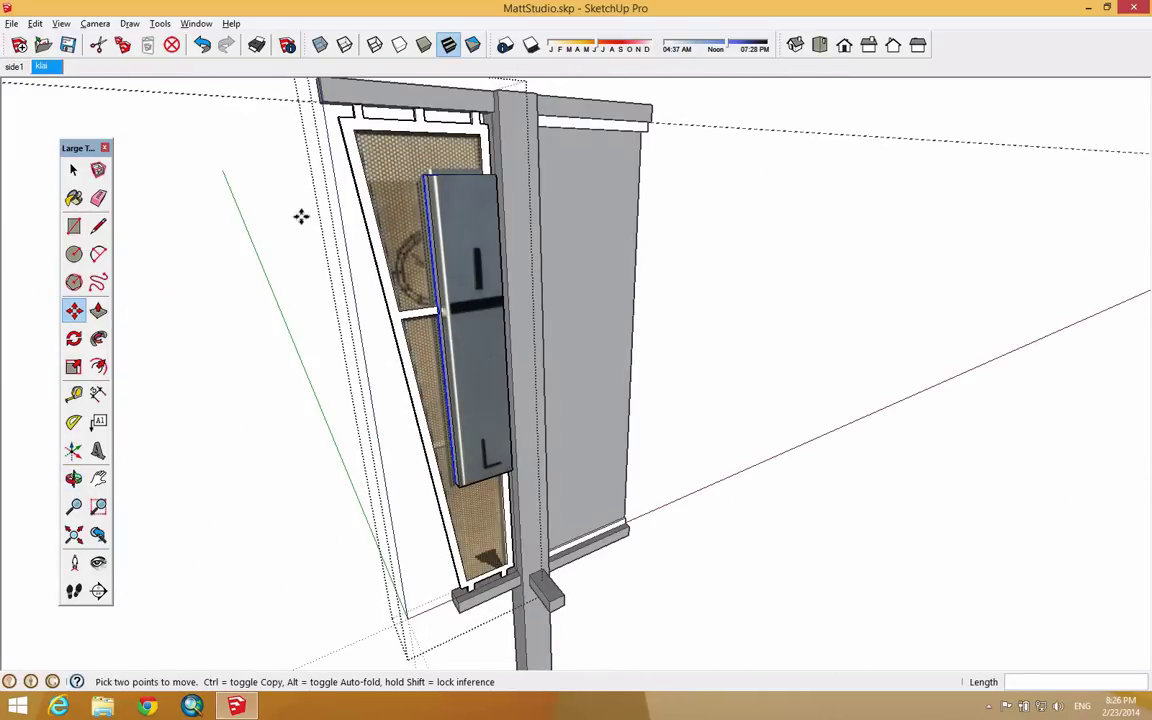
left_click(73, 170)
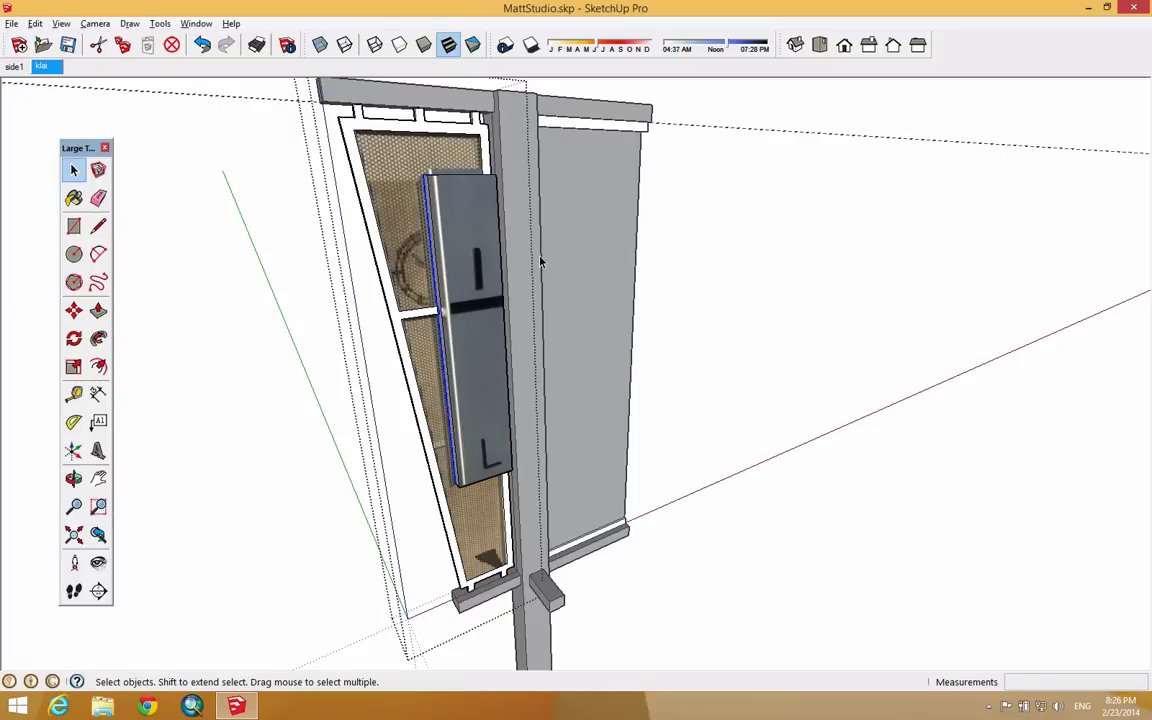
Step: Check the sign box in the klai matched-photo scene and paint the side panel's frame, including its outer edge, with 0131_Silver
left_click(41, 66)
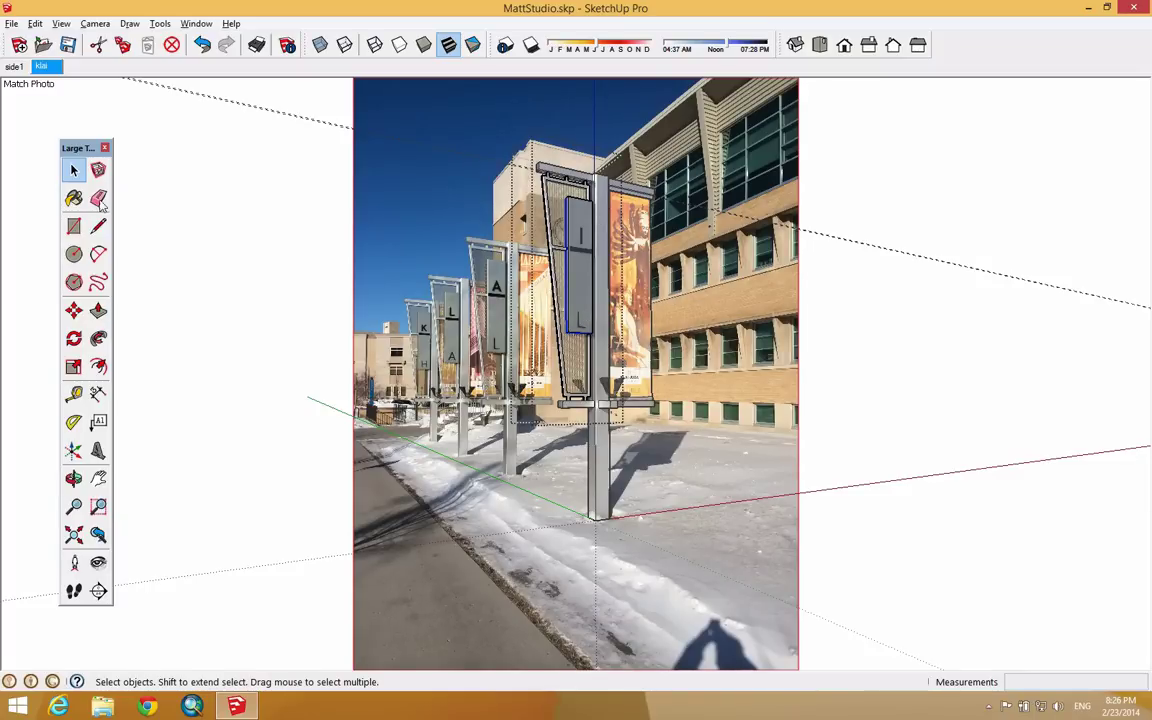
middle_click_drag(600, 400, 701, 397)
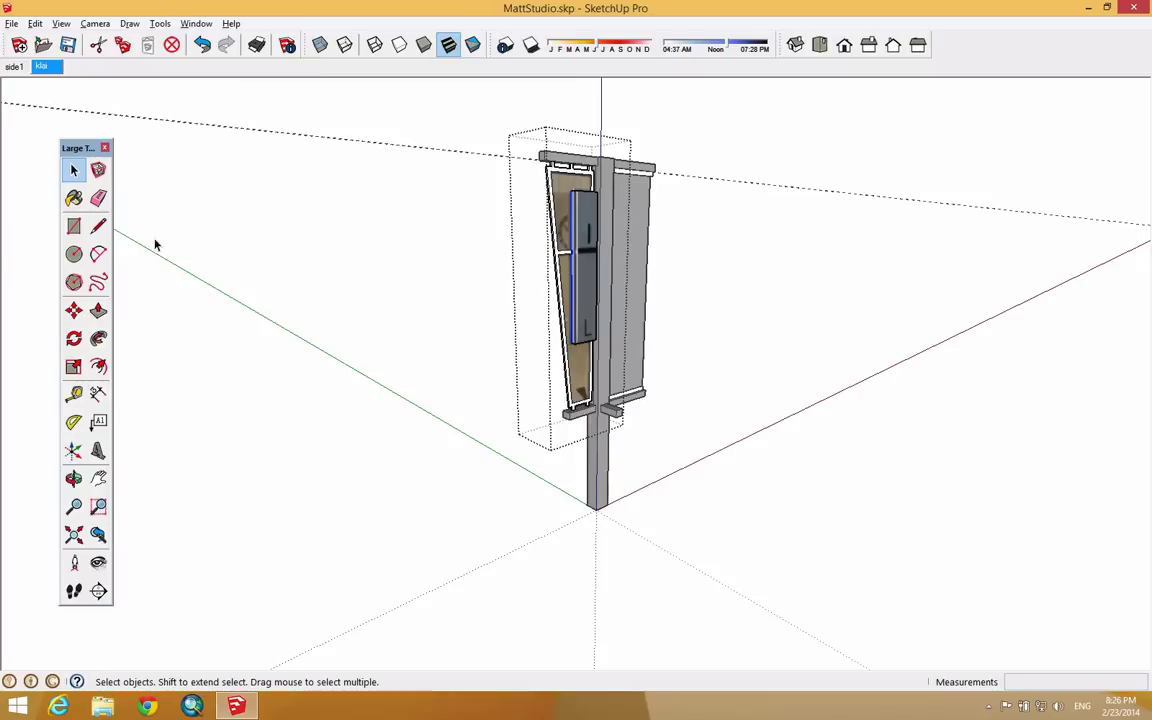
left_click(73, 198)
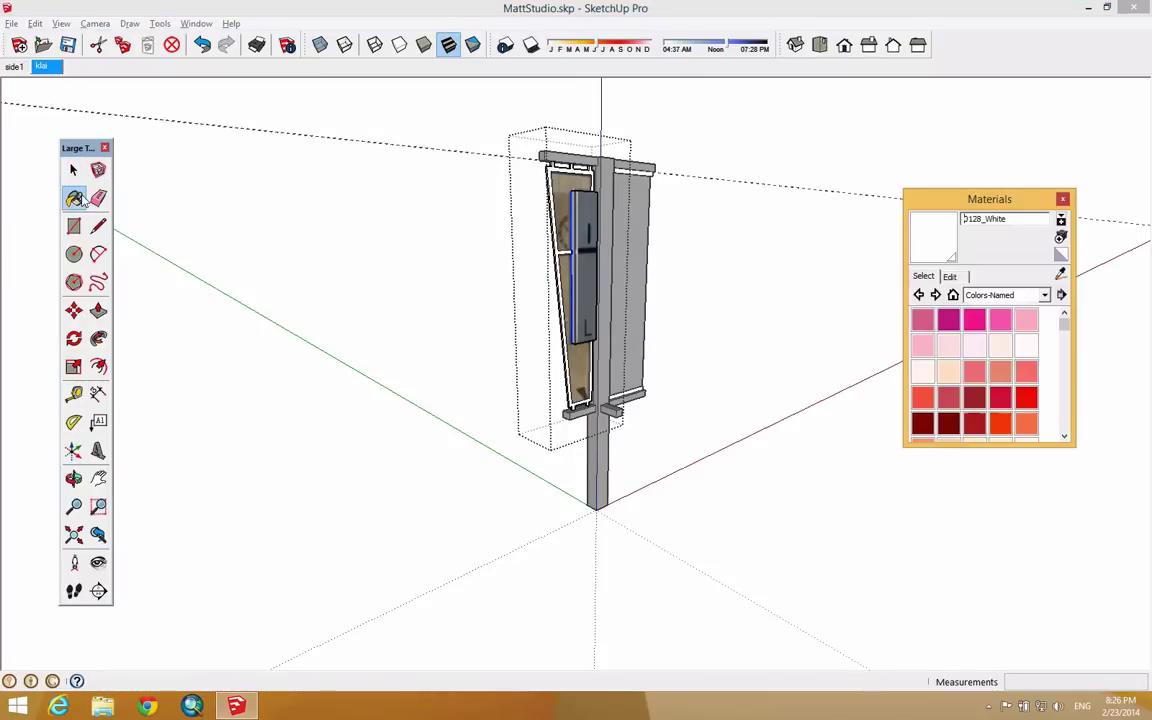
left_click_drag(1069, 326, 1077, 420)
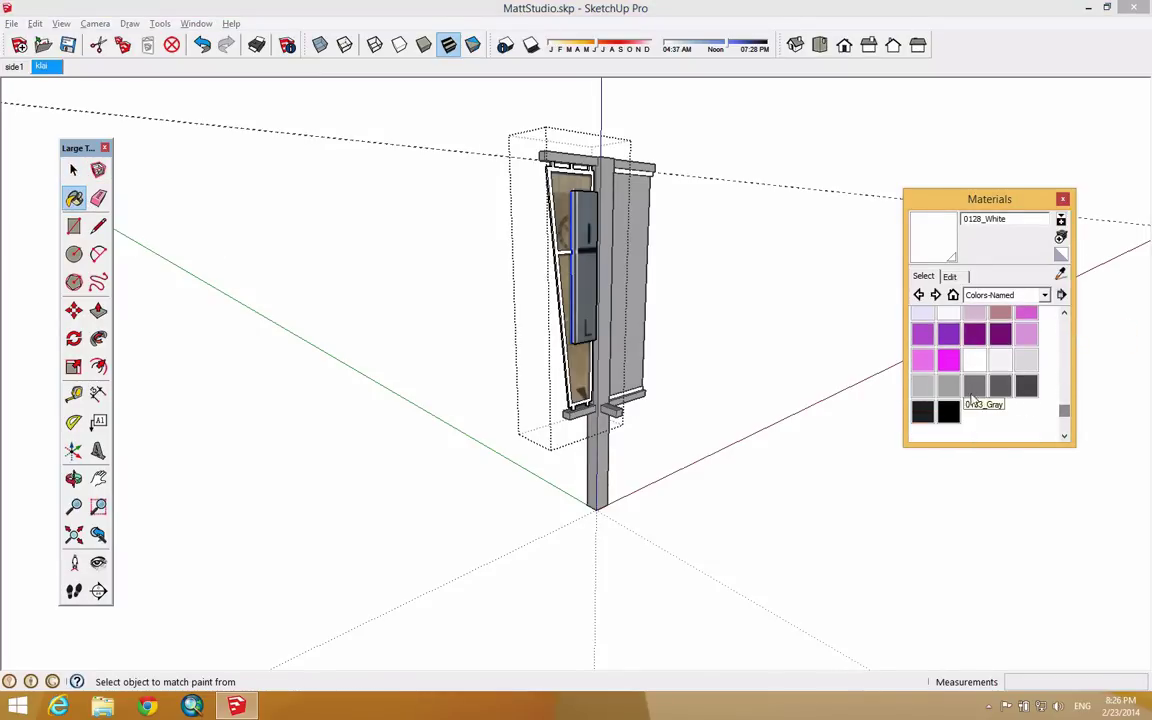
left_click(921, 387)
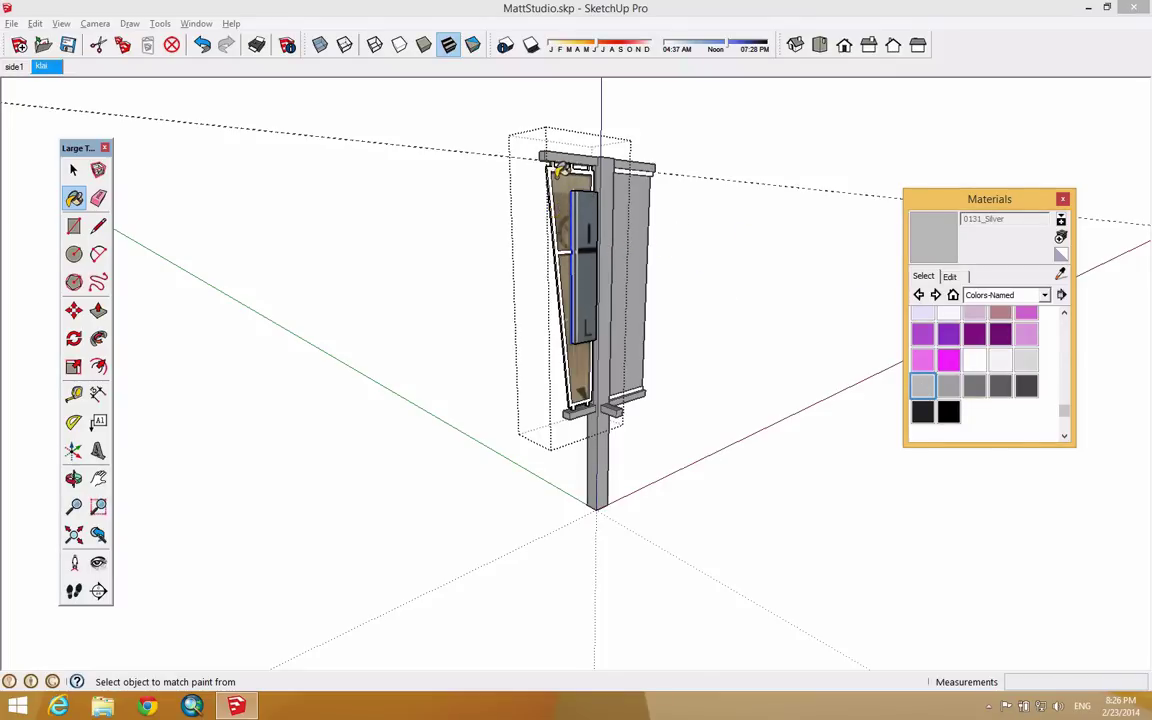
scroll(553, 162, "up", 4)
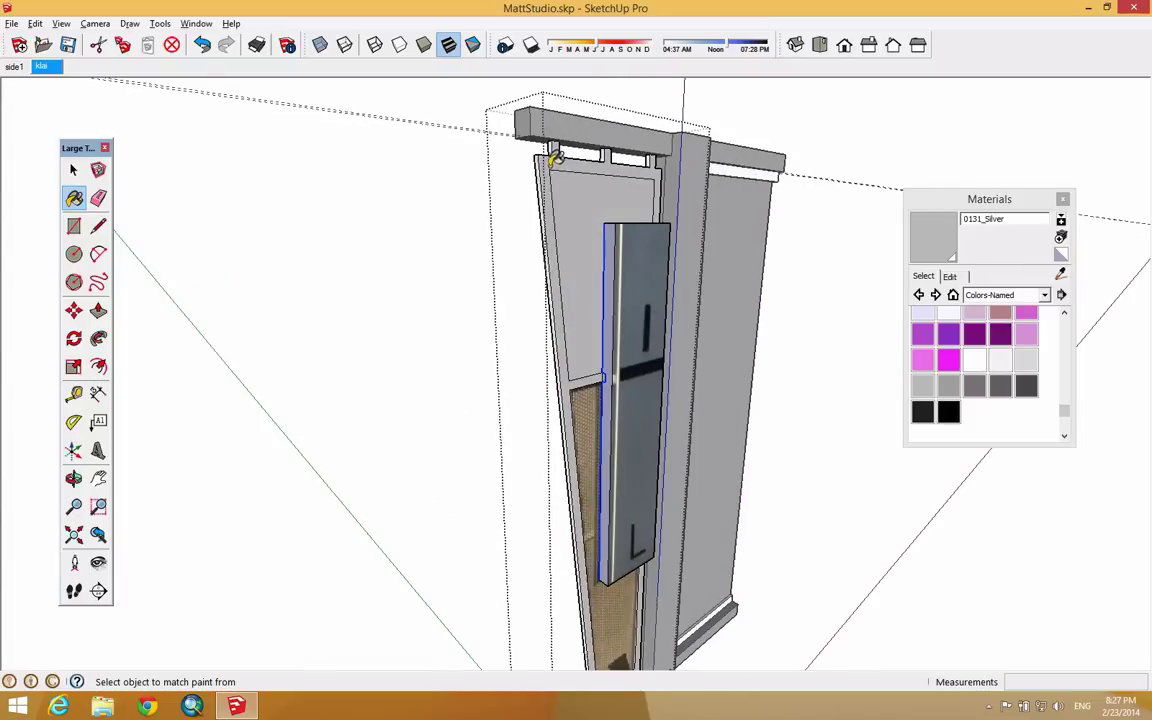
scroll(553, 150, "up", 3)
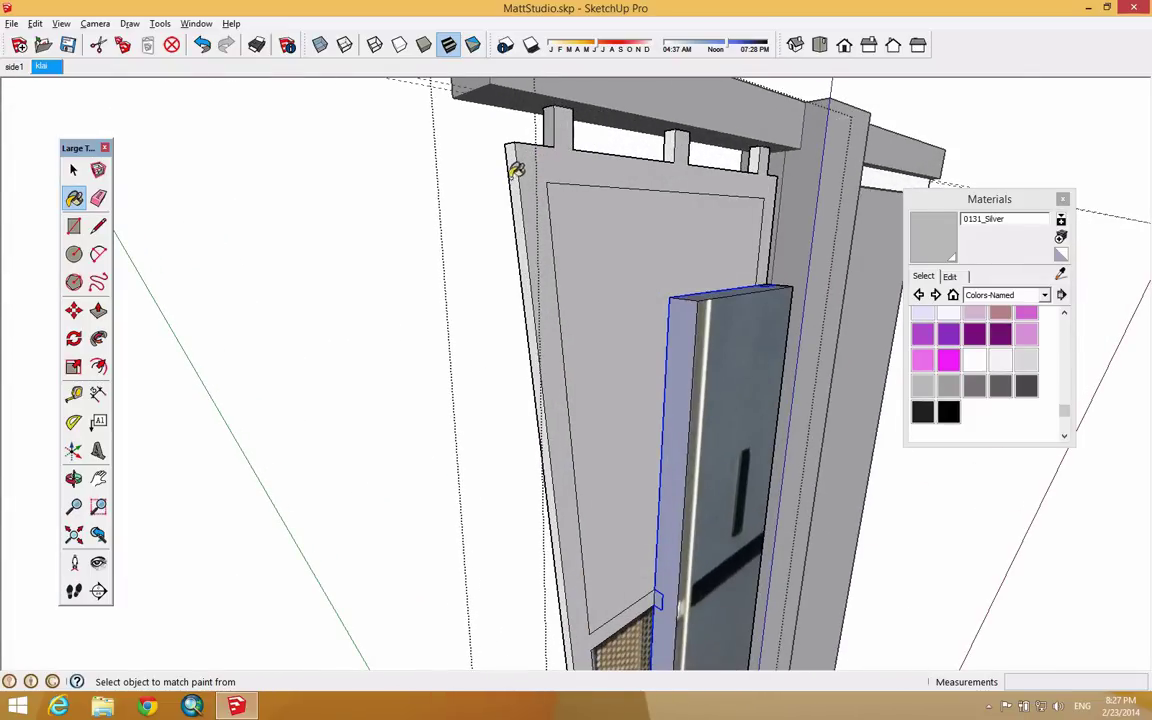
left_click(520, 171)
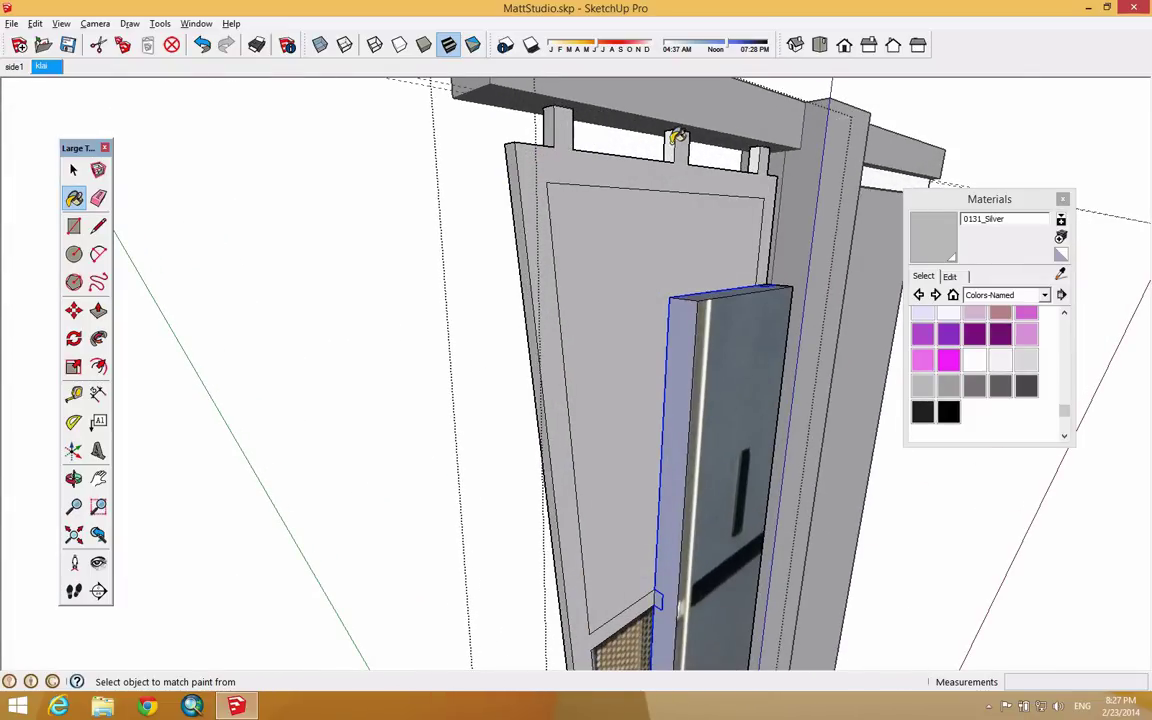
Step: Erase the leftover notch edges on the sign box's narrow side beside the crossbar
scroll(676, 543, "down", 4)
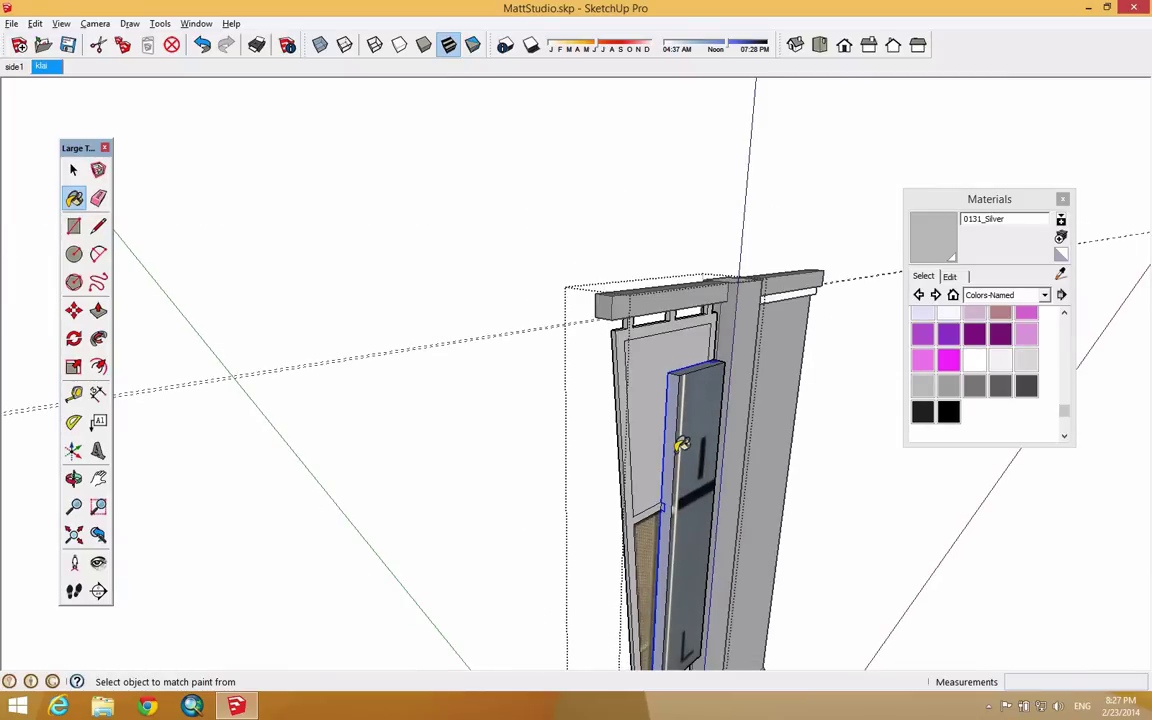
scroll(684, 515, "up", 4)
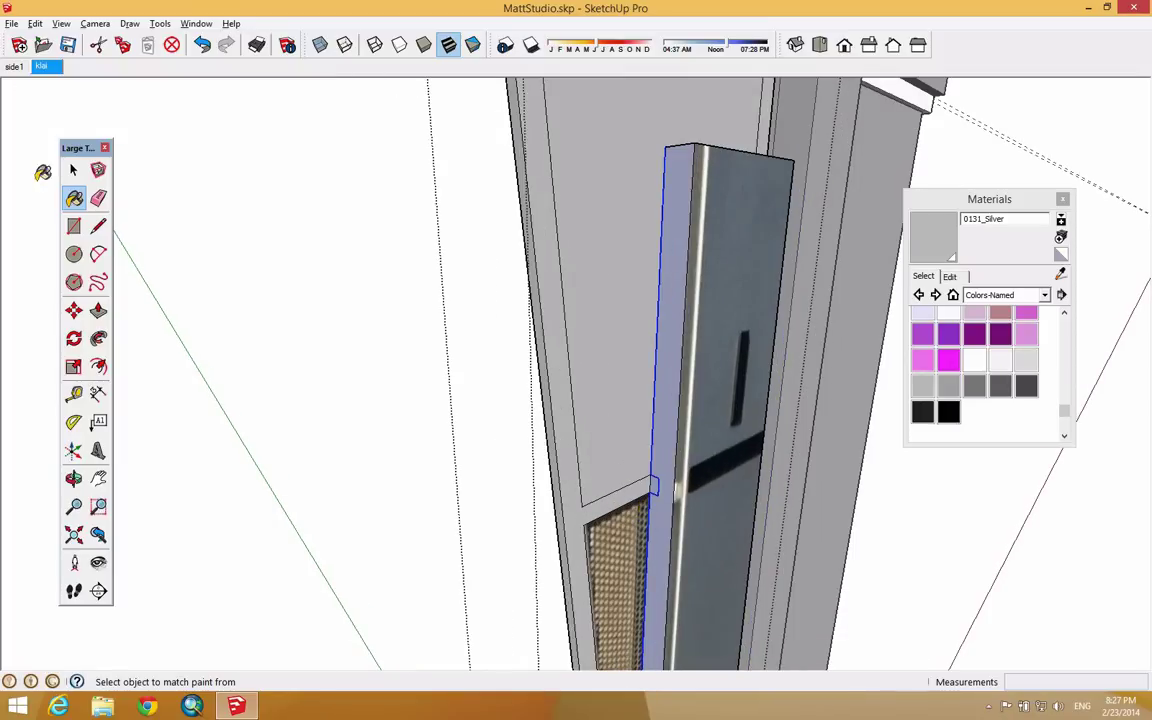
left_click(98, 198)
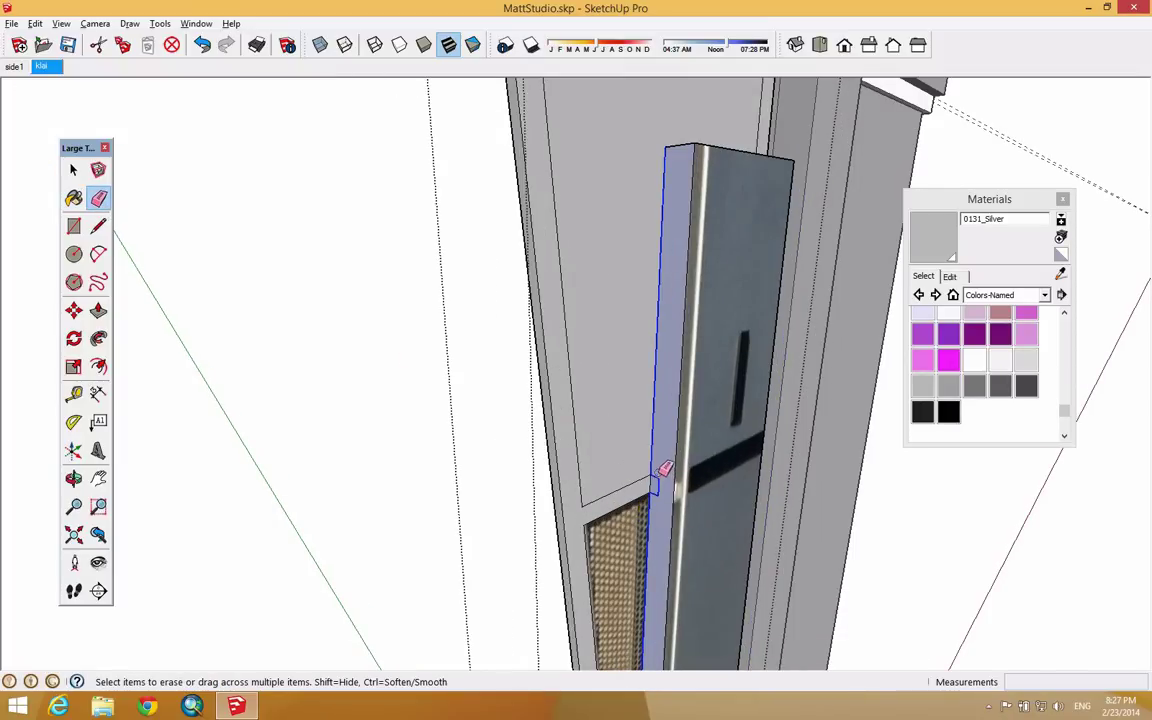
mouse_move(663, 489)
middle_mouse_down()
mouse_move(527, 483)
mouse_move(806, 478)
mouse_move(1047, 496)
mouse_move(1016, 543)
mouse_move(717, 514)
mouse_move(714, 620)
mouse_move(1052, 532)
mouse_move(792, 548)
mouse_move(622, 467)
middle_mouse_up()
scroll(622, 467, "down", 3)
scroll(594, 226, "up", 1)
Step: Try to copy the side panel's upper infill face, starting from its upper outer corner
left_click(74, 171)
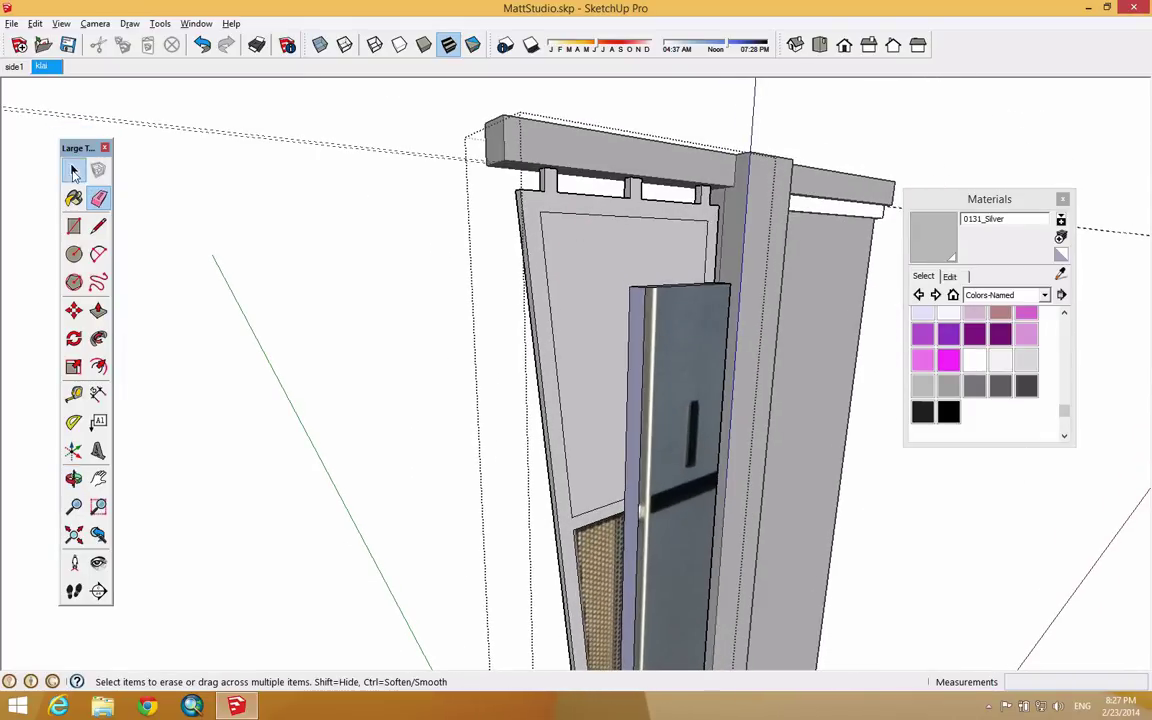
left_click(590, 260)
middle_click_drag(590, 260, 604, 490)
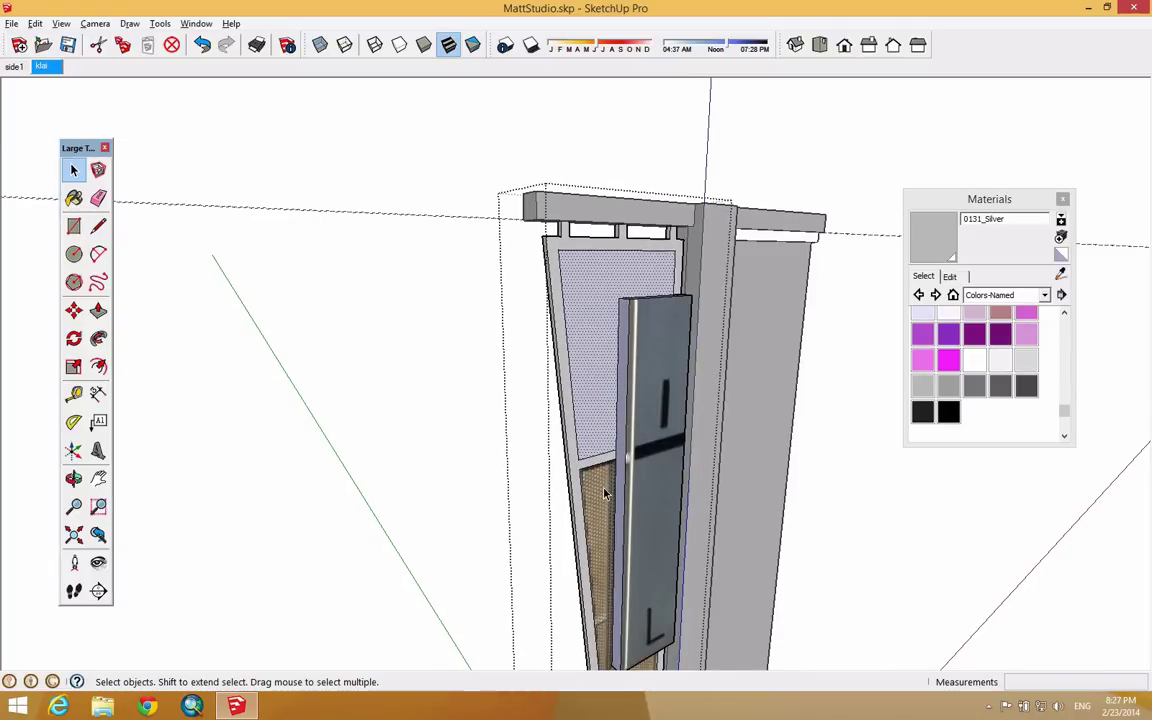
middle_click_drag(604, 492, 567, 370)
scroll(567, 370, "up", 3)
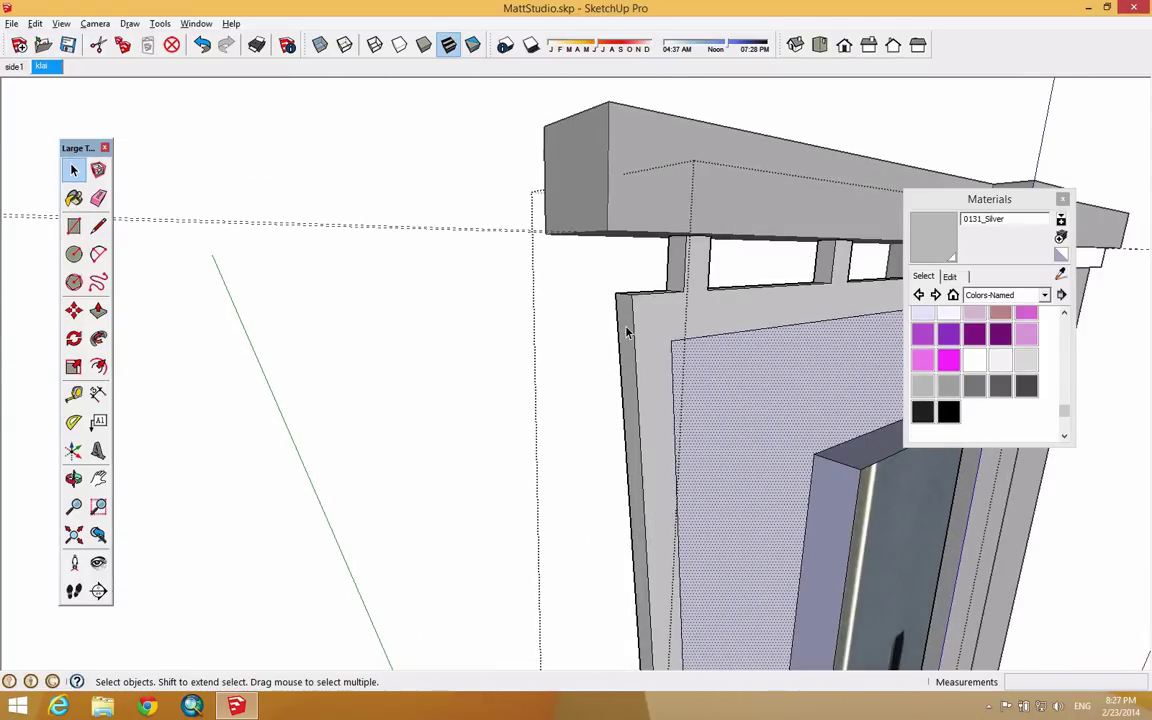
left_click(74, 310)
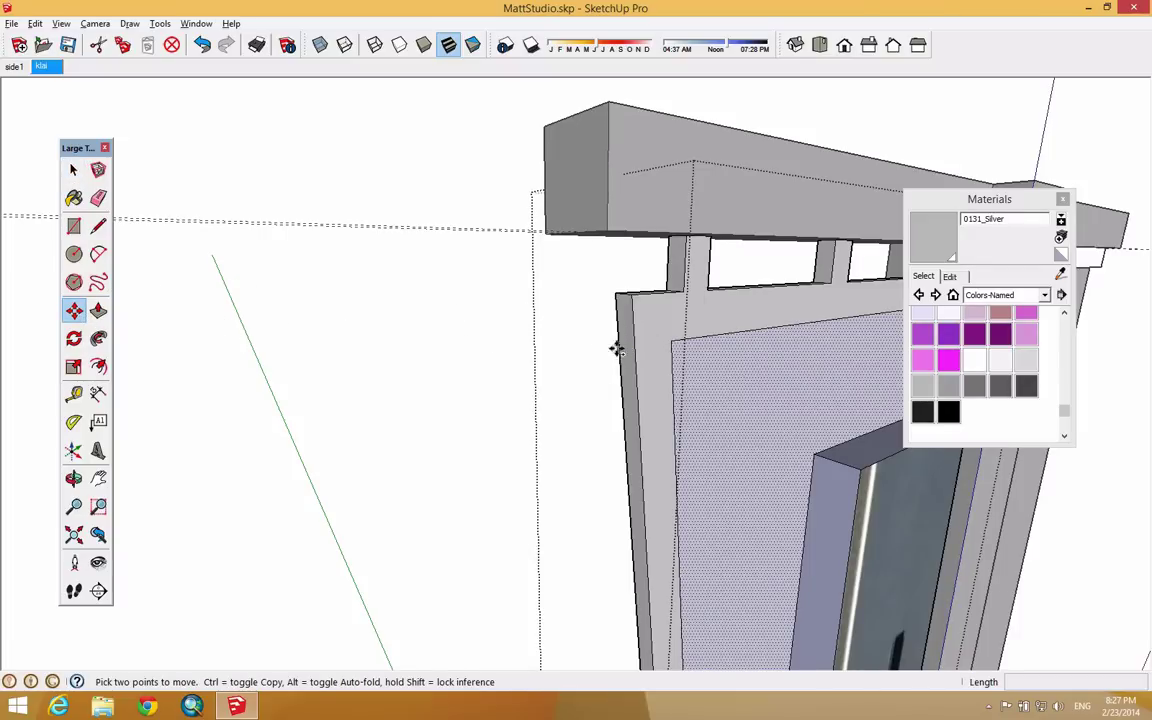
left_click(670, 340)
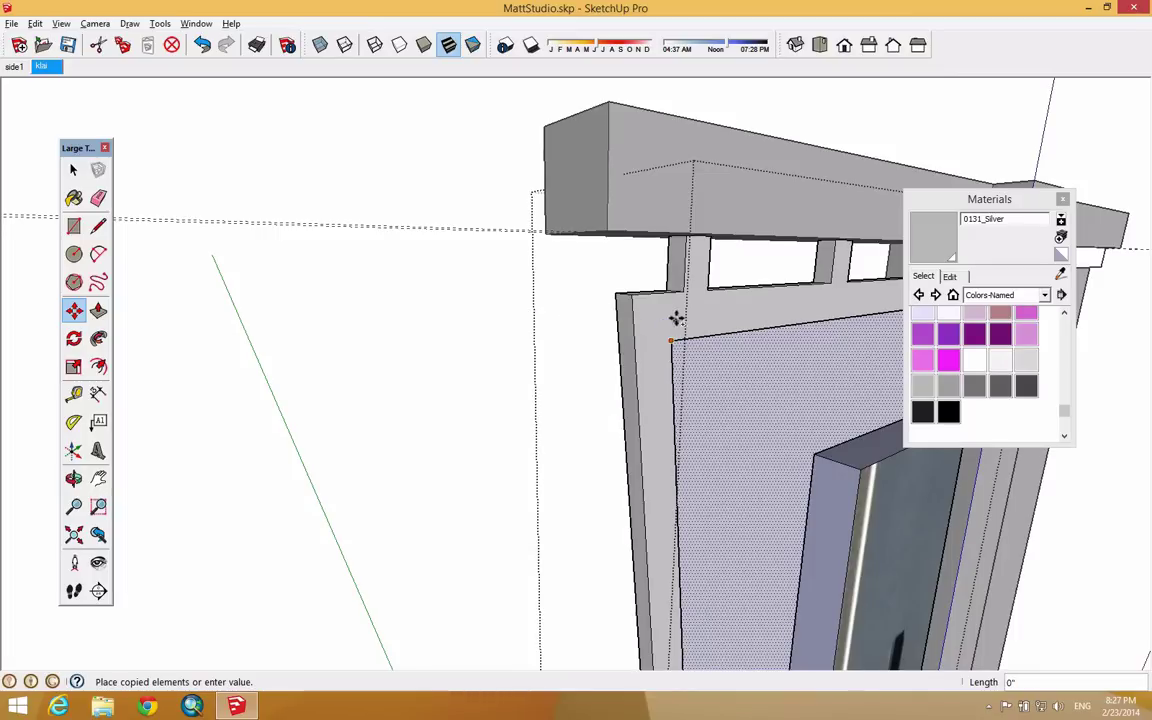
mouse_move(620, 291)
middle_mouse_down()
mouse_move(650, 355)
mouse_move(722, 406)
mouse_move(732, 565)
mouse_move(805, 514)
mouse_move(860, 500)
middle_mouse_up()
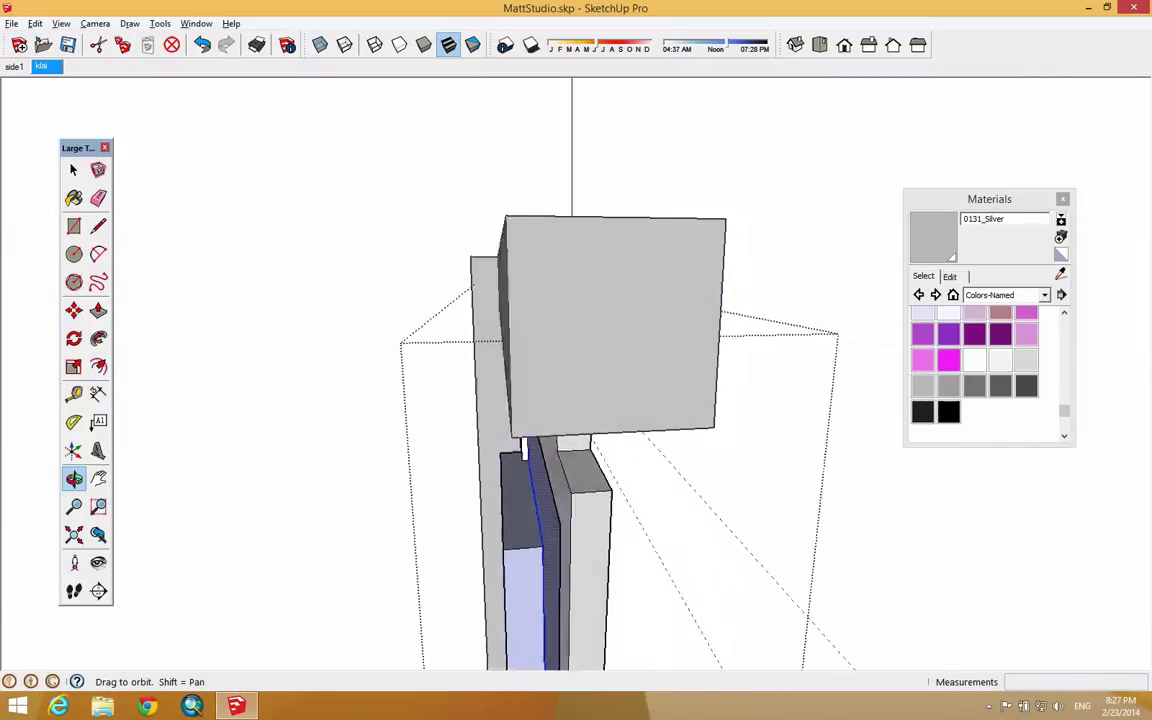
mouse_move(1031, 481)
middle_mouse_down()
mouse_move(818, 553)
mouse_move(463, 231)
middle_mouse_up()
left_click(73, 170)
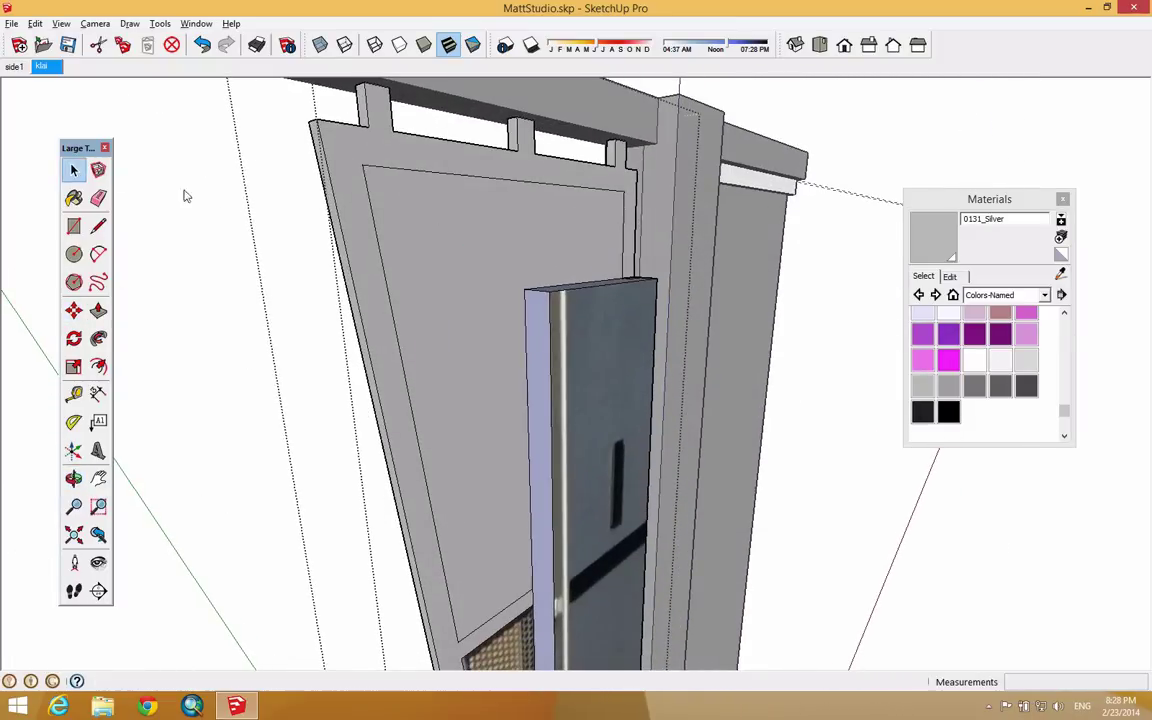
left_click(500, 232)
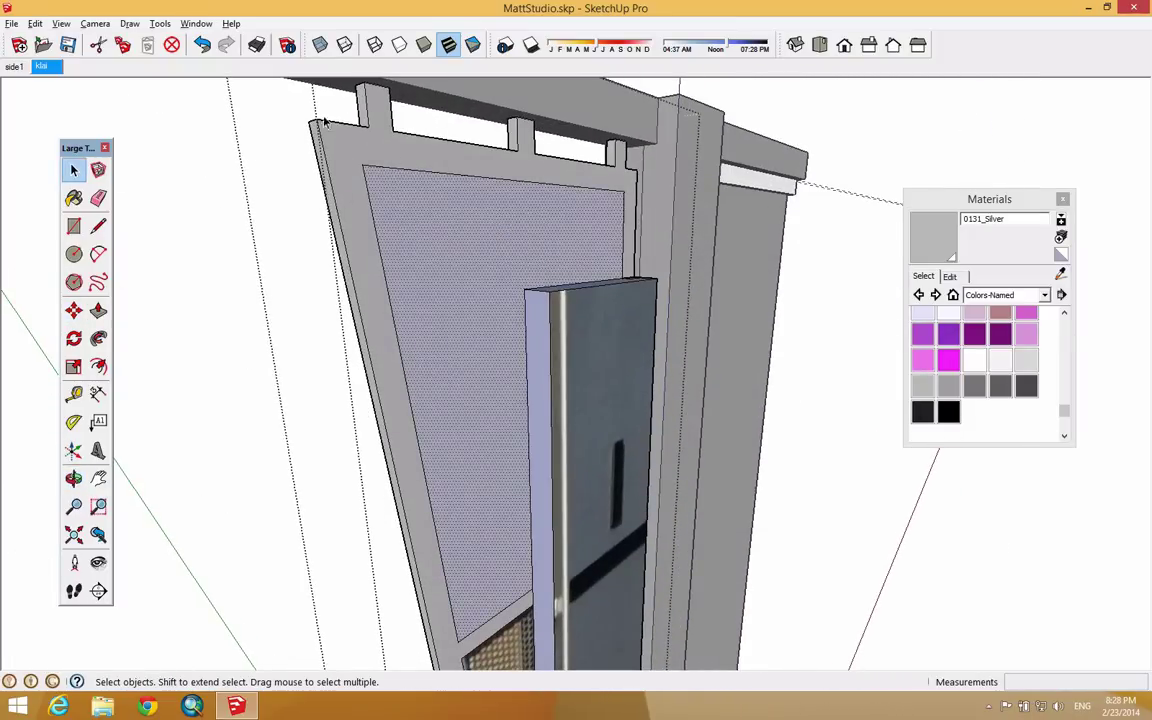
left_click(411, 218, "shift")
middle_click_drag(411, 218, 395, 540)
left_click(452, 468)
scroll(388, 383, "down", 3)
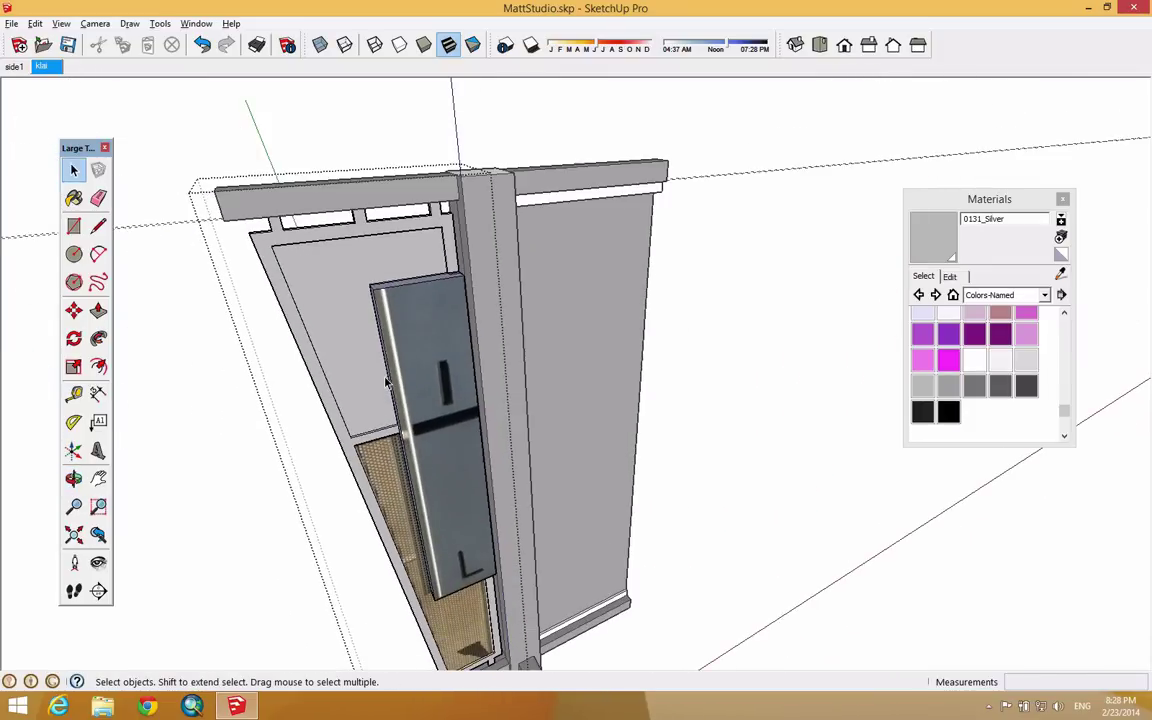
Step: Pick Fencing_Diamond_Mesh from the Fencing materials and paint the front of the side panel's upper and lower infill faces
left_click(1045, 295)
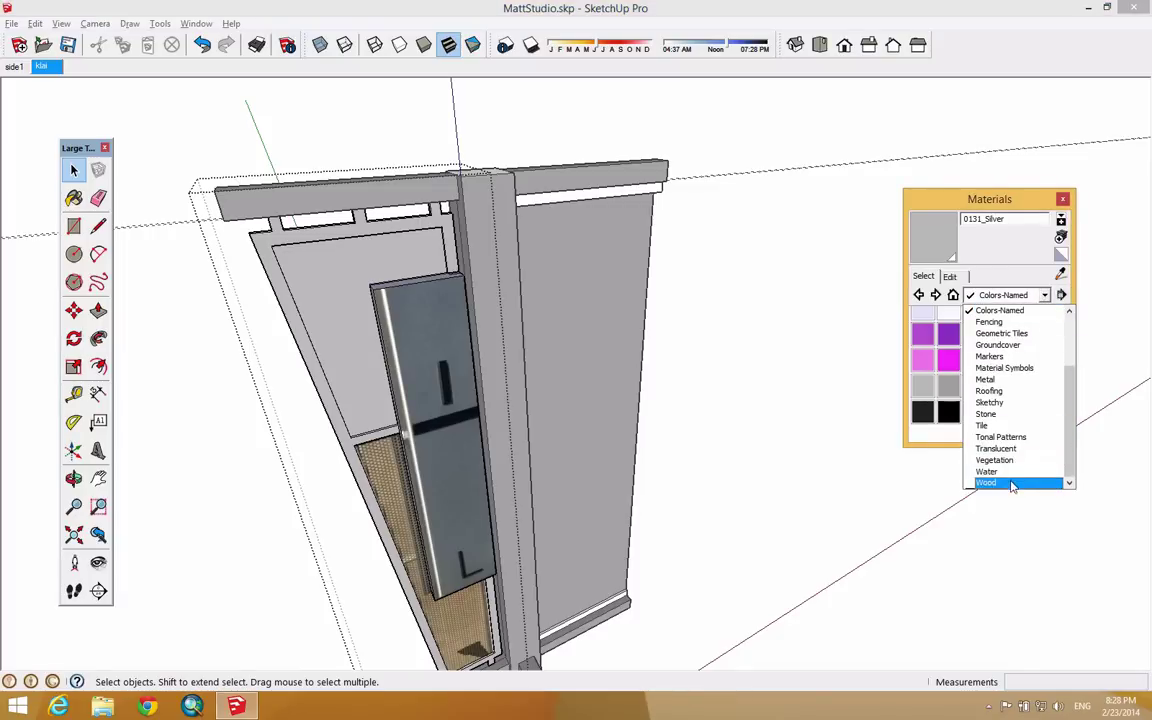
left_click(1000, 449)
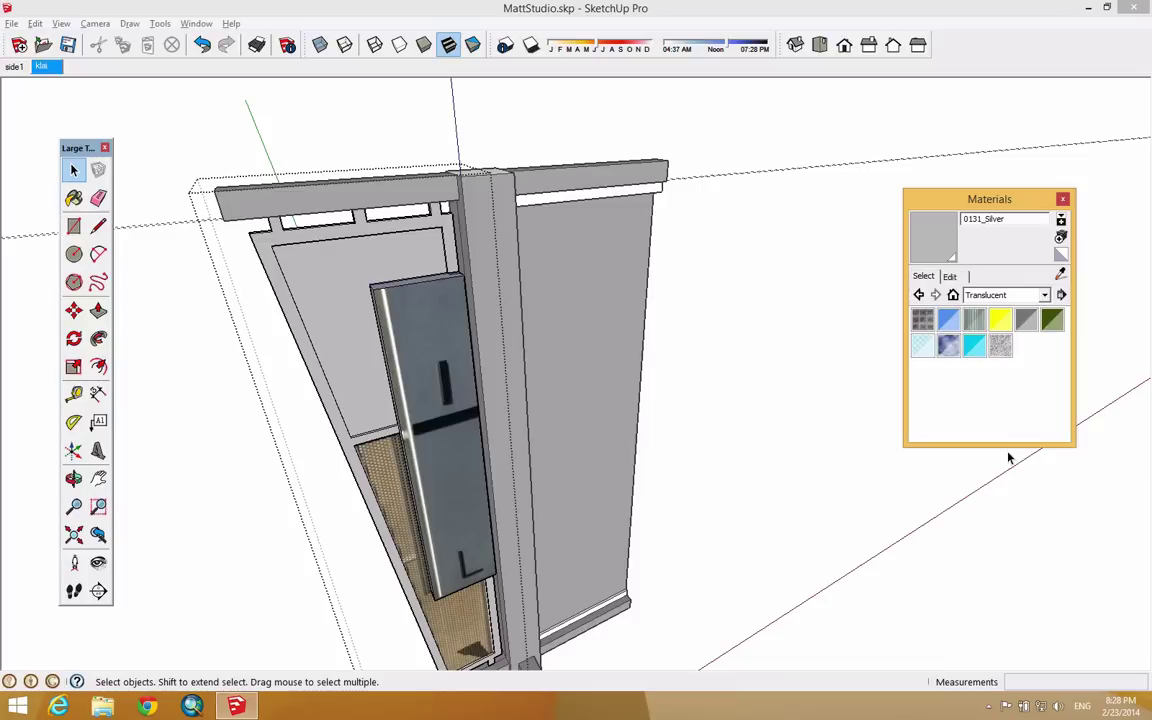
left_click(1041, 293)
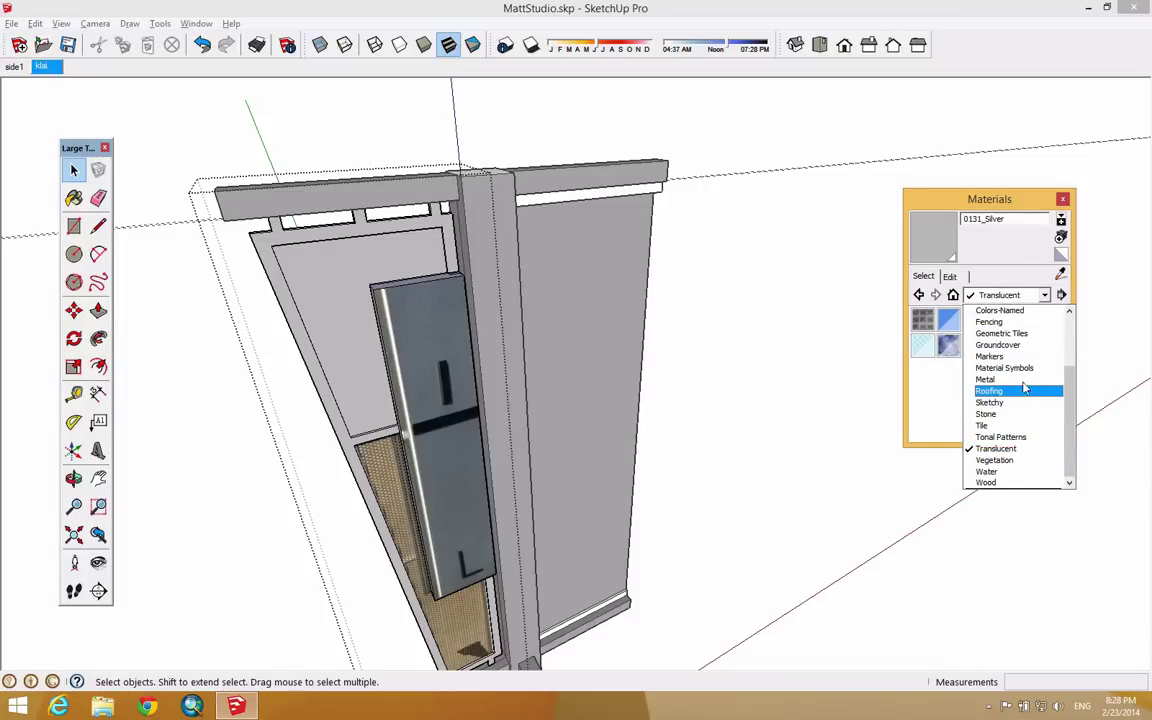
left_click(1015, 323)
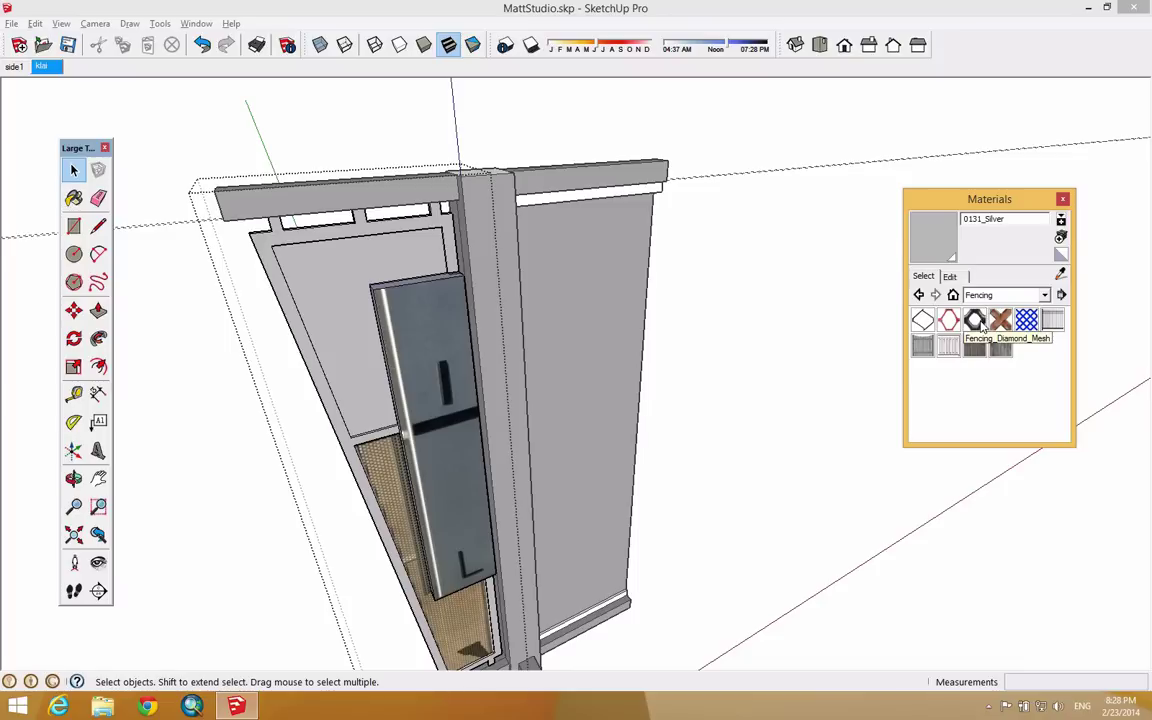
left_click(976, 319)
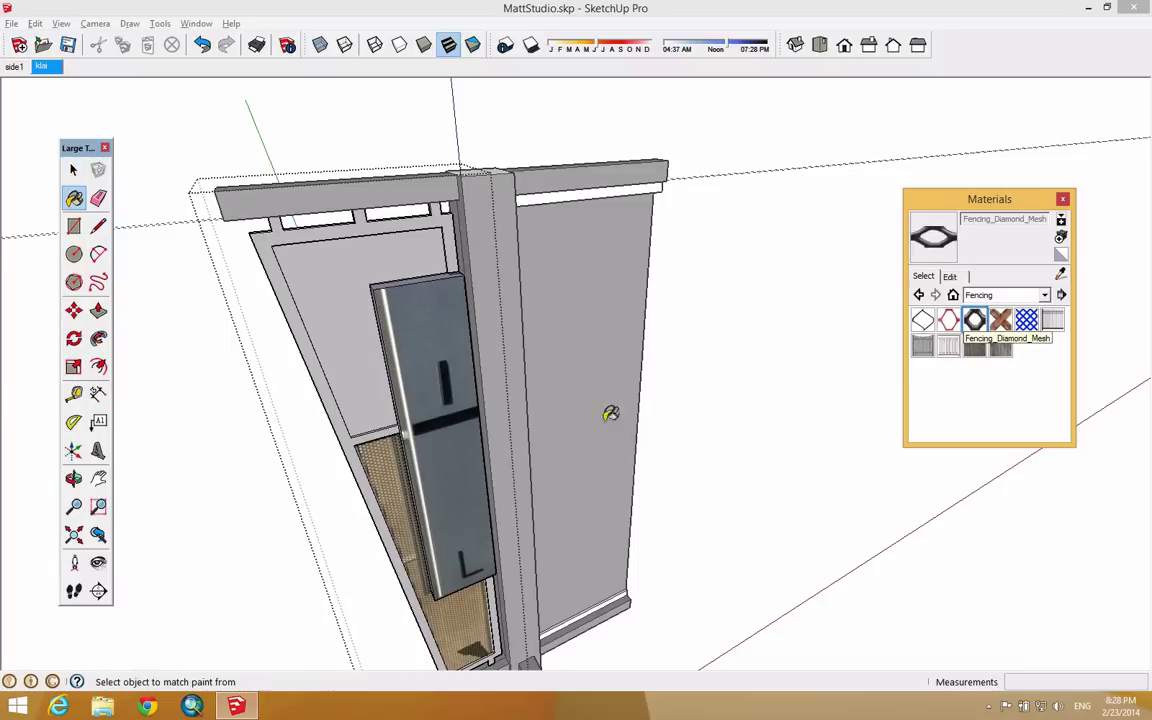
left_click(337, 296)
left_click(344, 404)
Step: Paint the back of the side panel's upper infill face with Fencing_Diamond_Mesh and check both sides of the panel
mouse_move(417, 477)
middle_mouse_down()
mouse_move(403, 326)
mouse_move(730, 396)
mouse_move(841, 265)
middle_mouse_up()
left_click(764, 245)
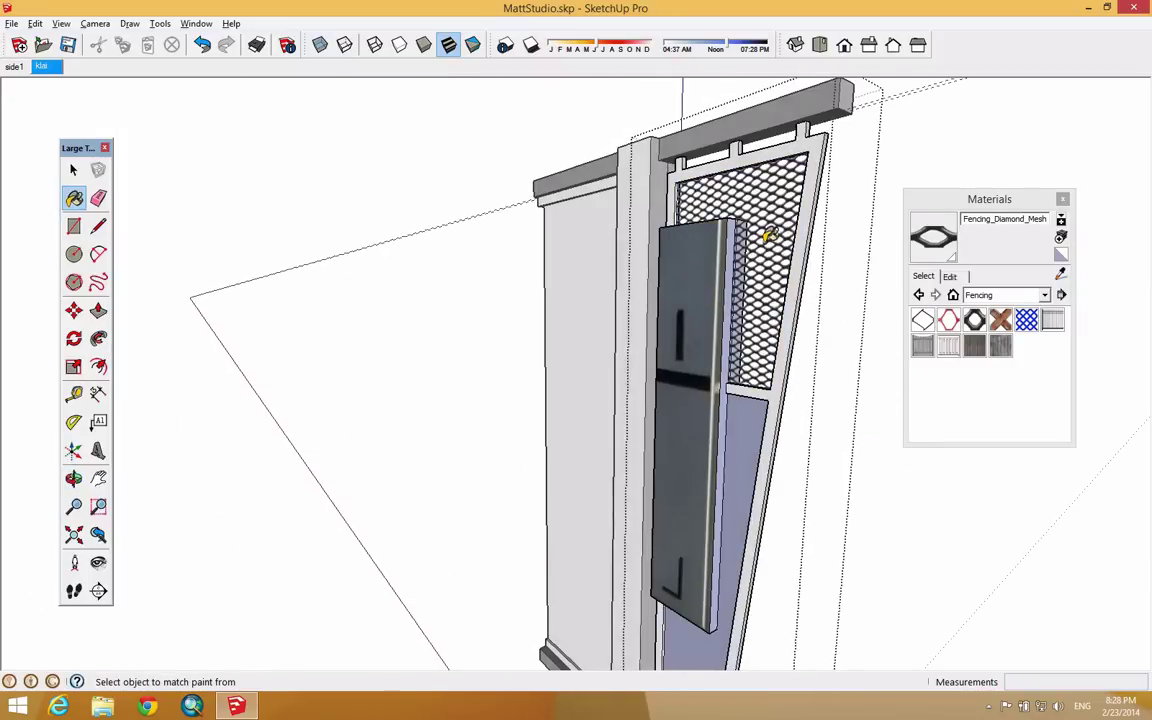
mouse_move(749, 409)
middle_mouse_down()
mouse_move(812, 489)
mouse_move(764, 391)
mouse_move(342, 470)
mouse_move(349, 384)
middle_mouse_up()
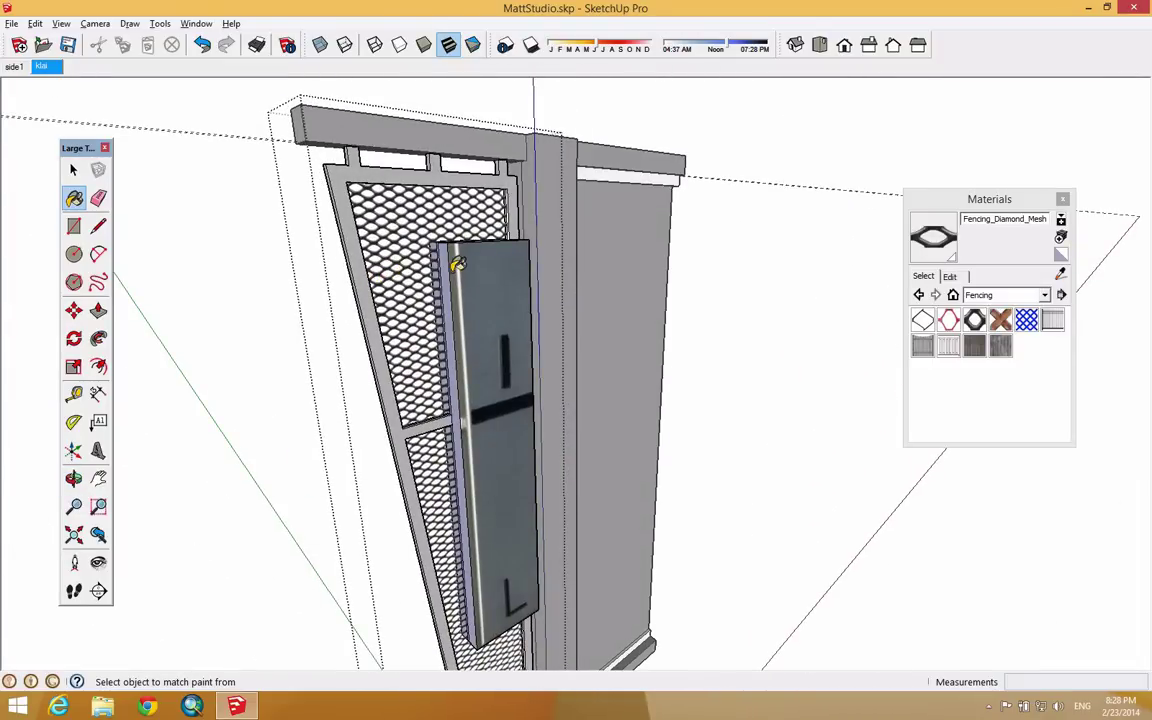
mouse_move(457, 263)
middle_mouse_down()
mouse_move(386, 265)
mouse_move(365, 278)
middle_mouse_up()
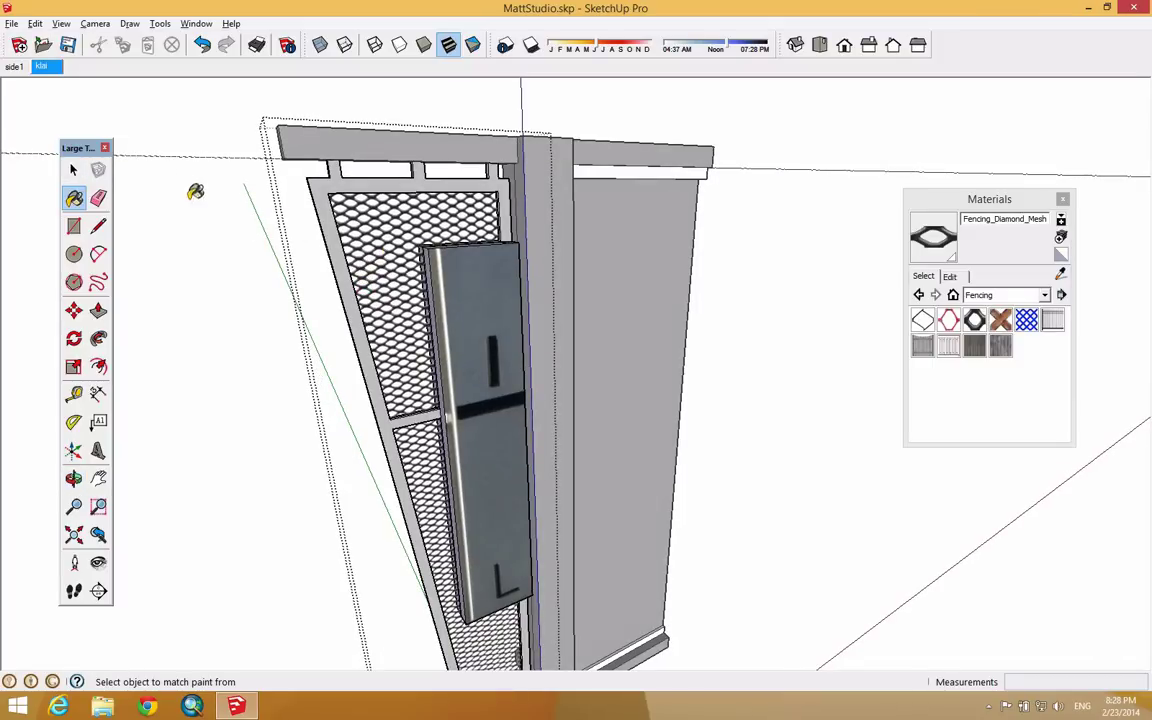
Step: Try to shrink and rotate the diamond mesh texture on the upper infill face by repositioning its pins with fixed pins enabled
left_click(73, 170)
right_click(370, 217)
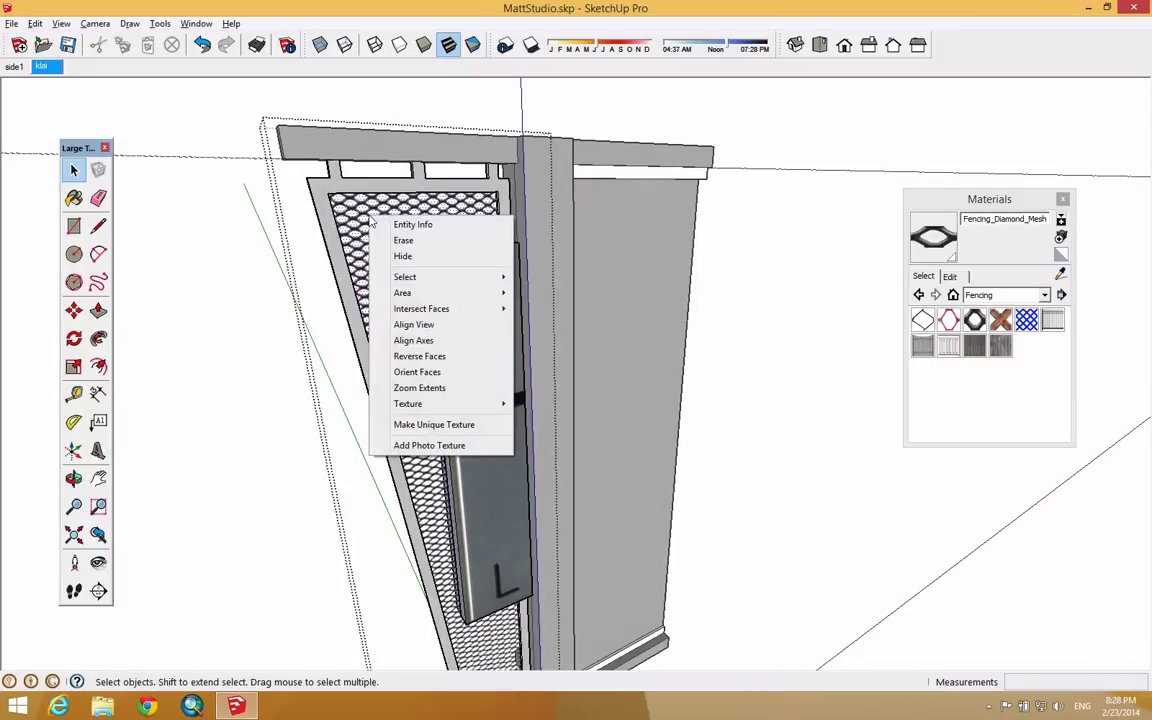
mouse_move(450, 404)
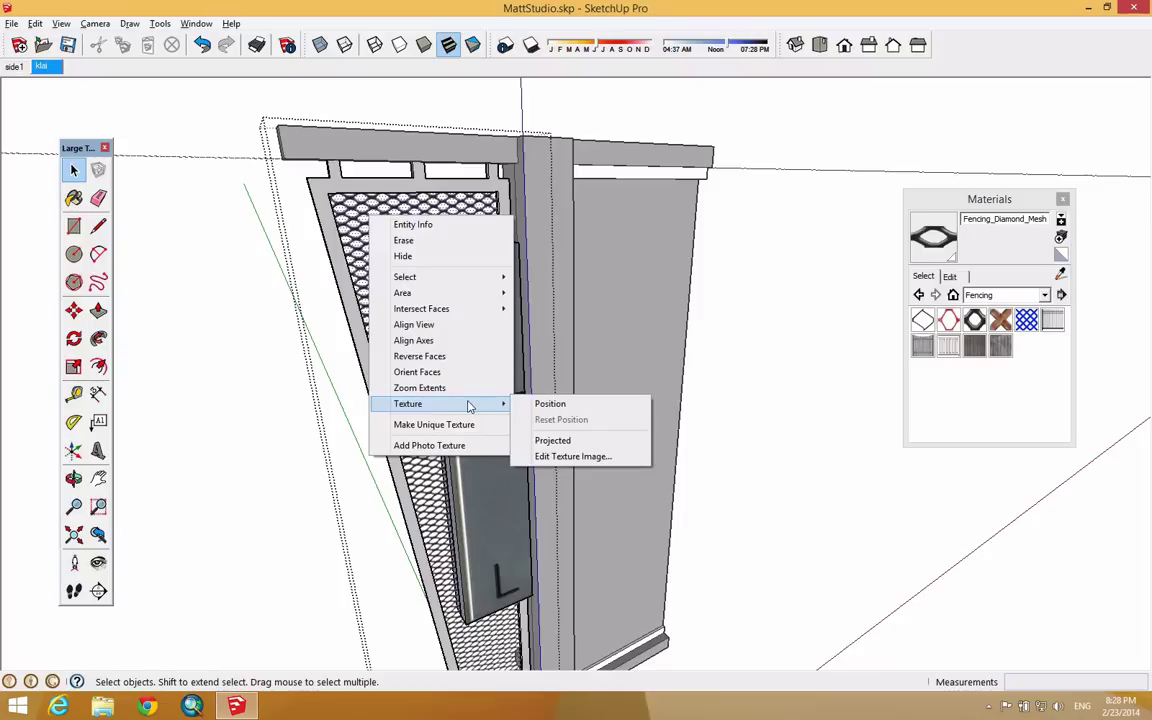
left_click(584, 411)
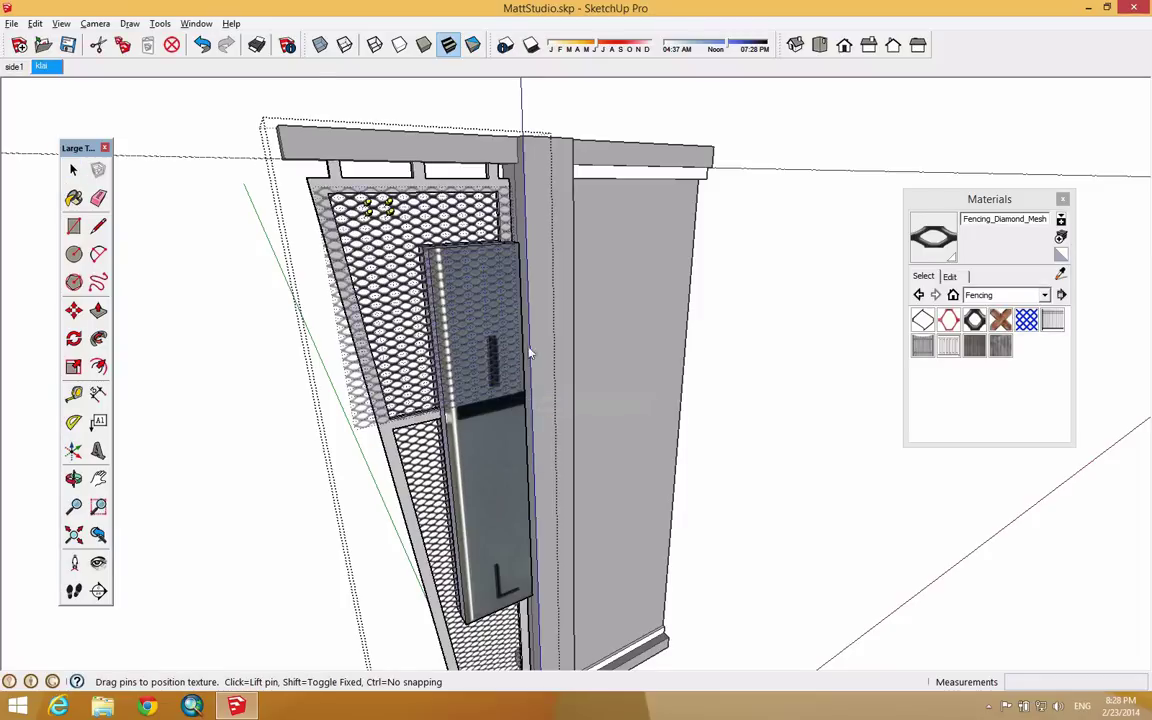
scroll(370, 213, "up", 3)
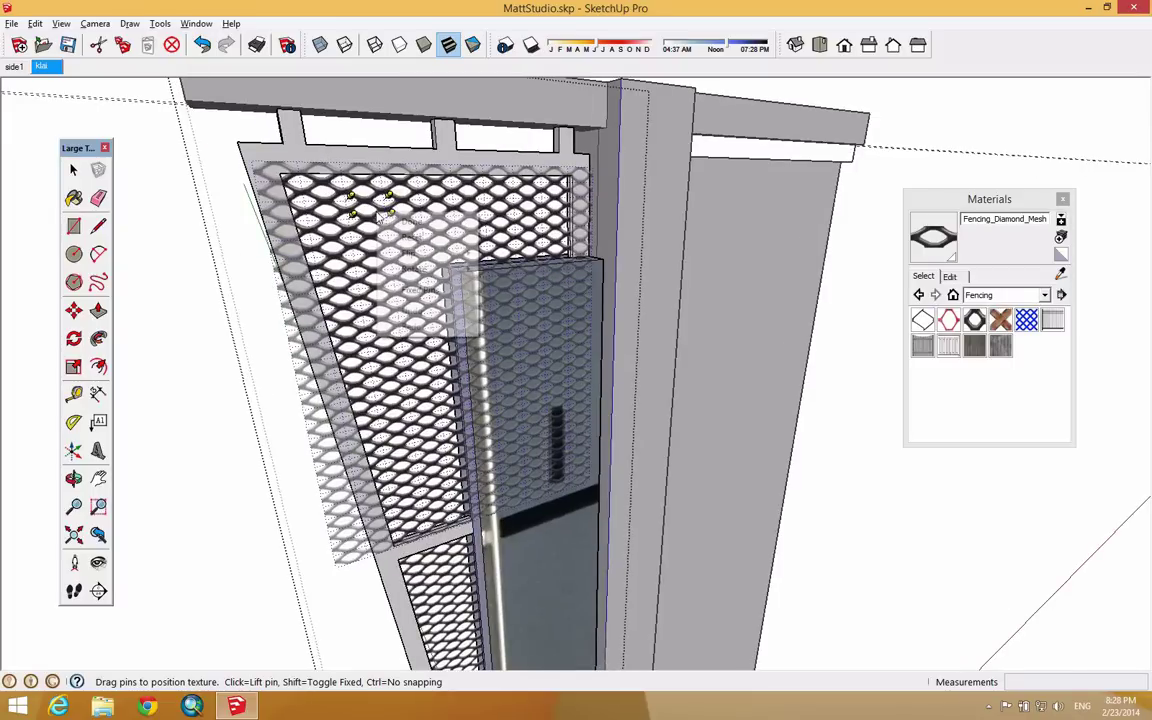
right_click(380, 214)
left_click(415, 290)
scroll(370, 222, "up", 1)
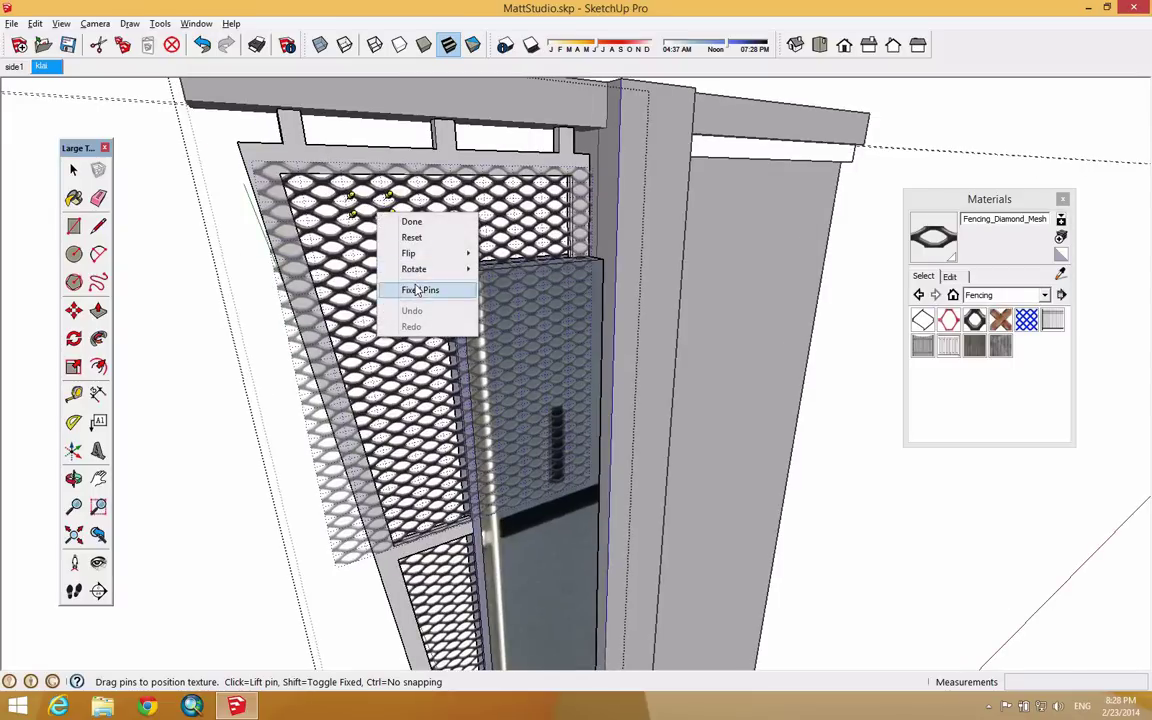
scroll(367, 220, "up", 2)
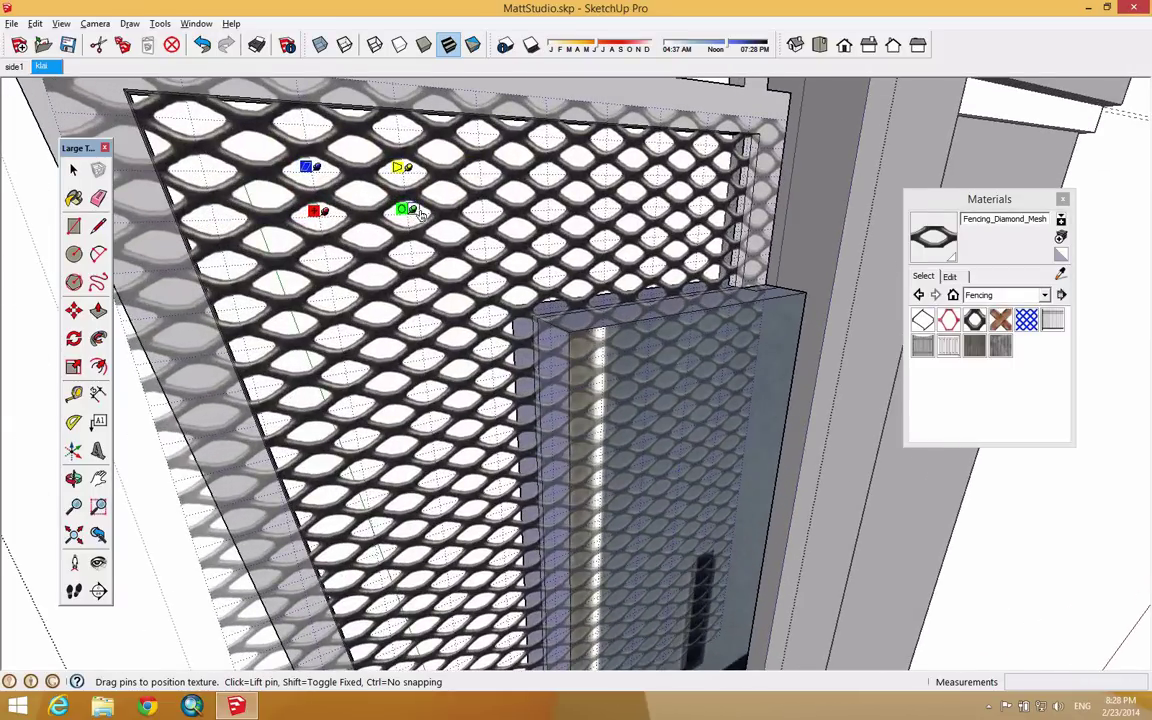
left_click_drag(412, 211, 352, 219)
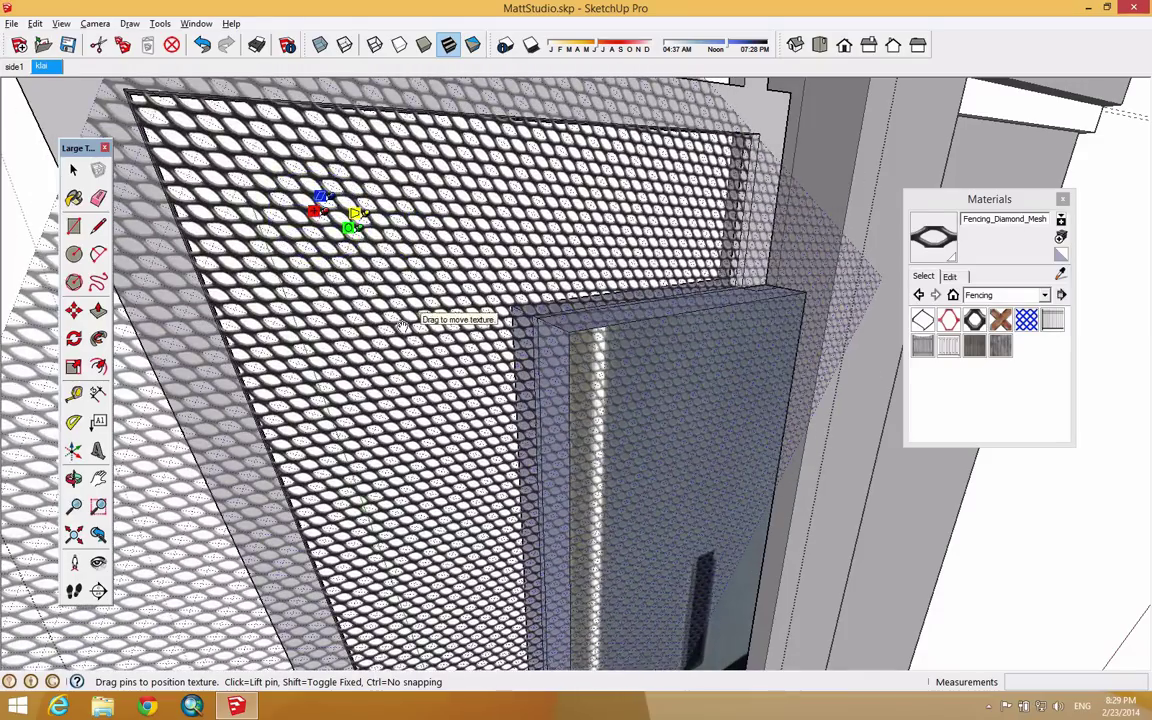
key("Return")
scroll(404, 333, "down", 5)
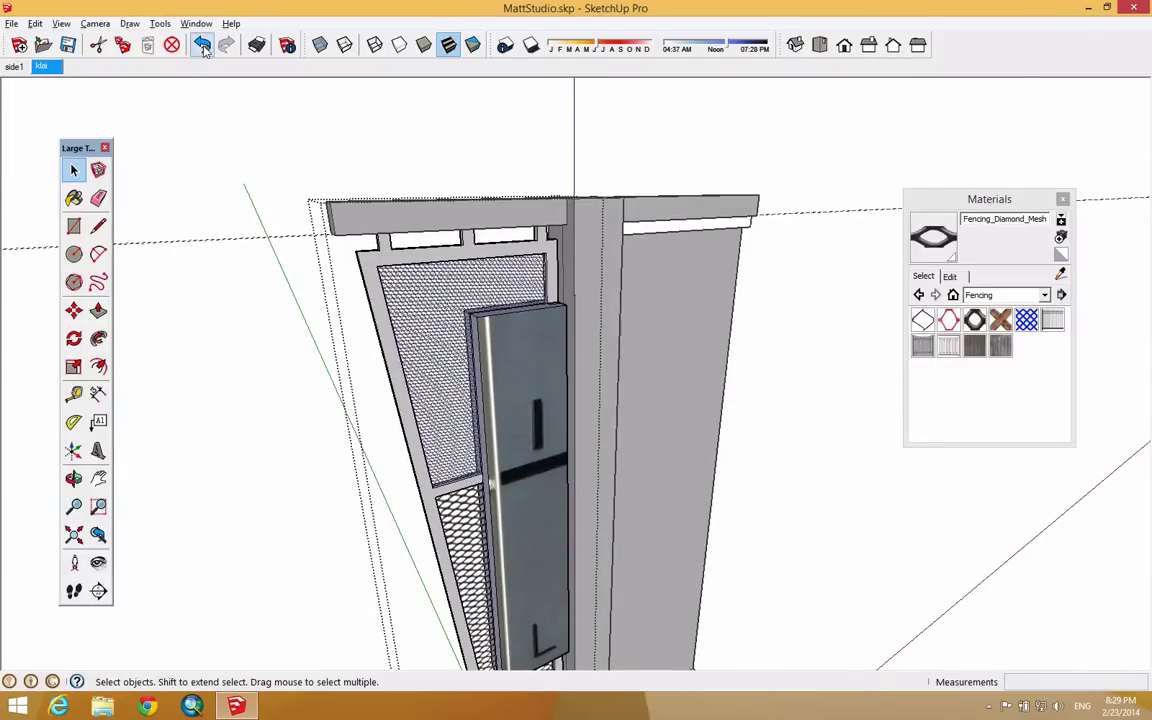
Step: Repaint the upper infill face with Fencing_Diamond_Mesh and close the side panel group
left_click(74, 197)
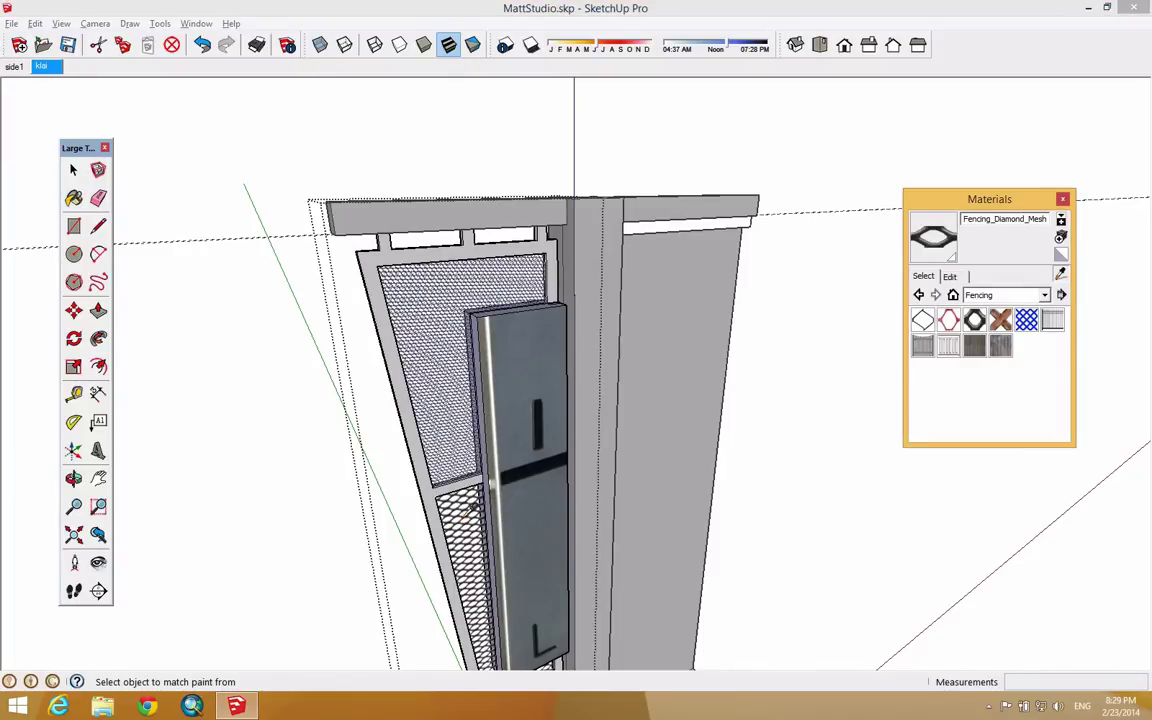
left_click(460, 418)
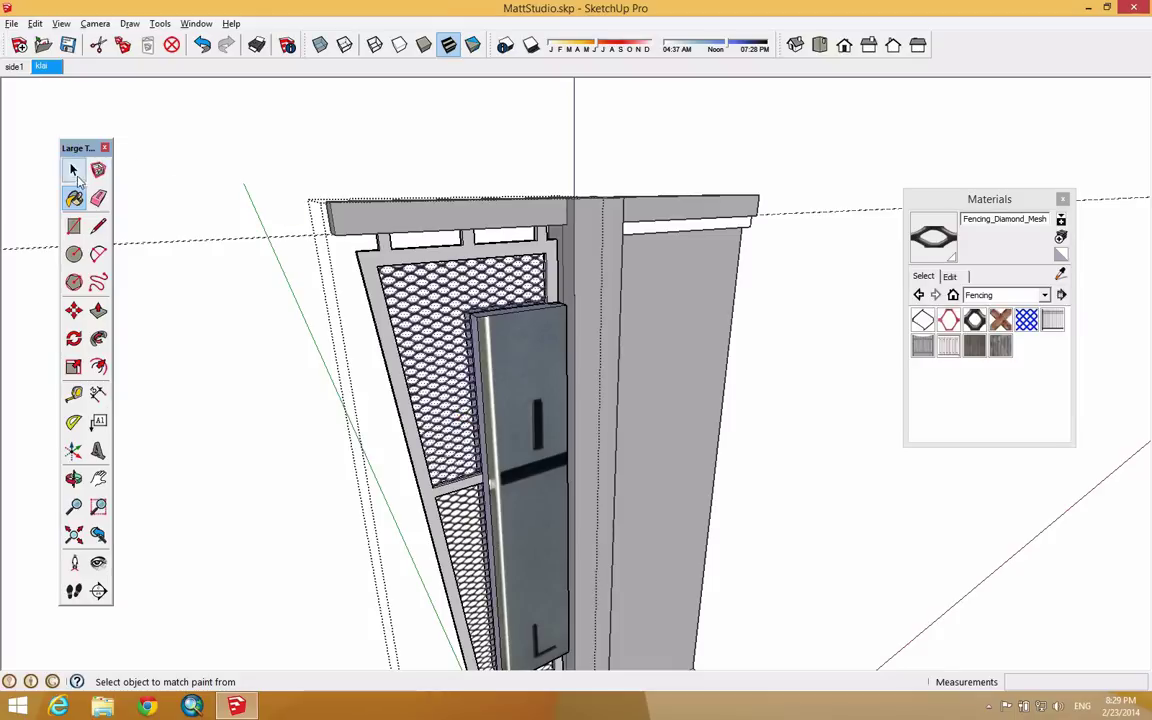
left_click(73, 170)
left_click(225, 154)
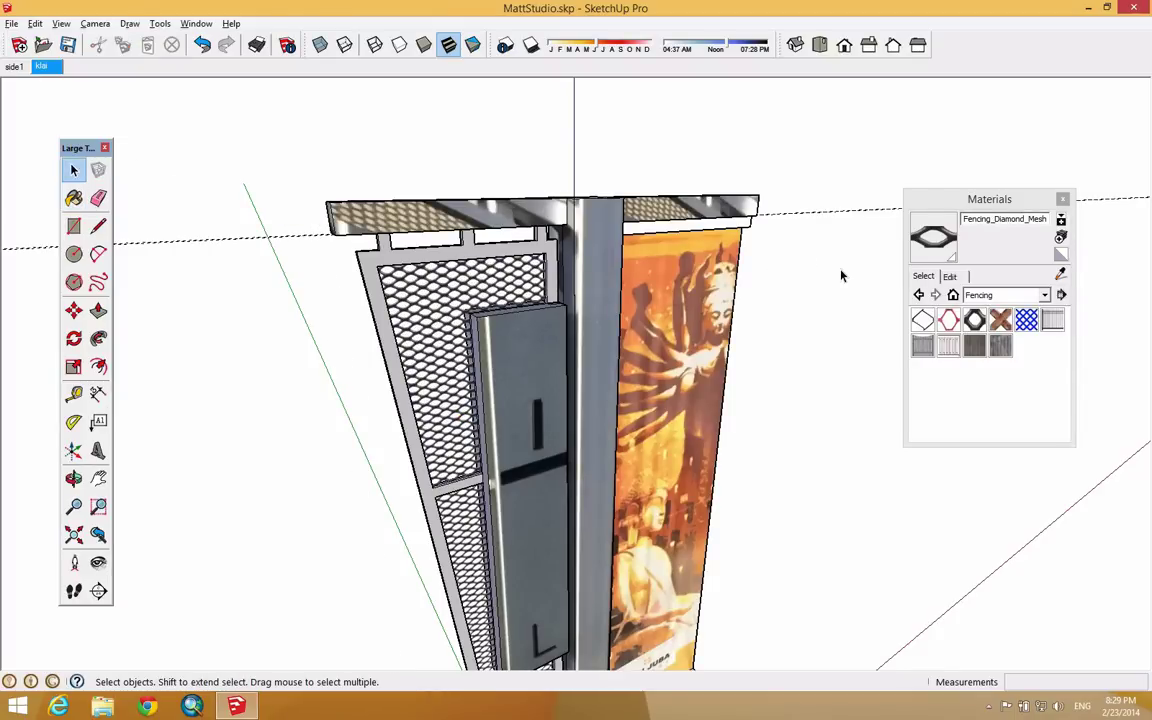
Step: Edit the in-model Fencing_Diamond_Mesh material, trying a texture width of 1" before setting it to 3"
left_click_drag(950, 199, 904, 147)
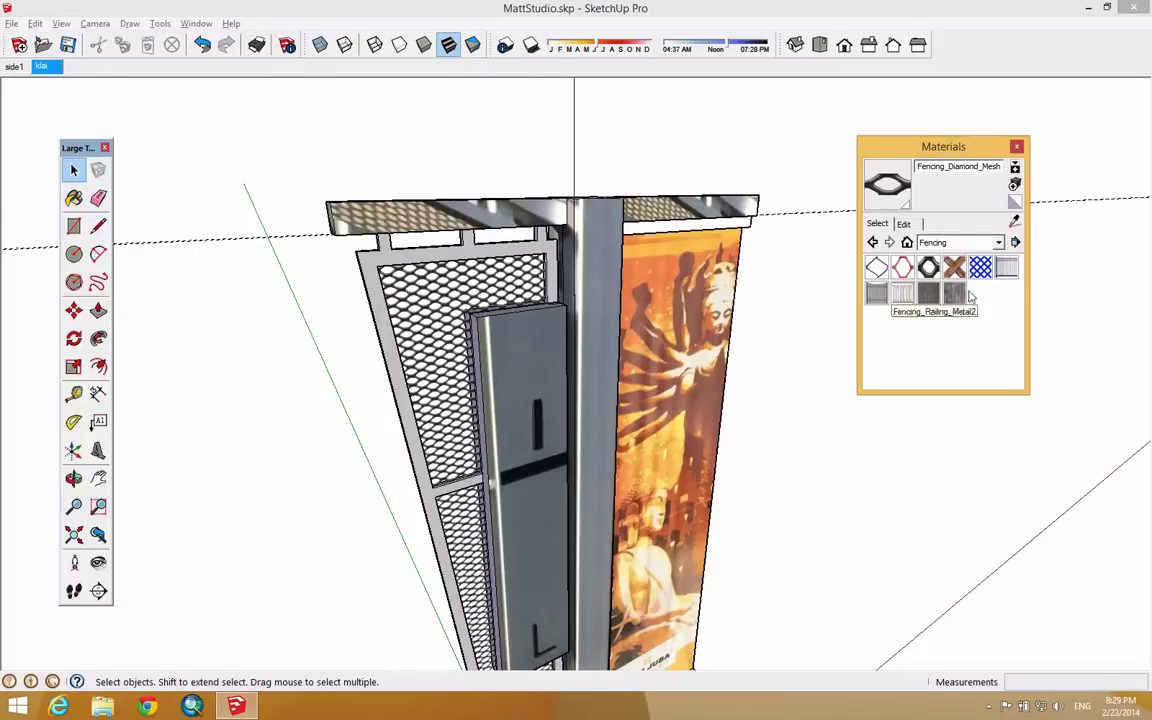
left_click(907, 243)
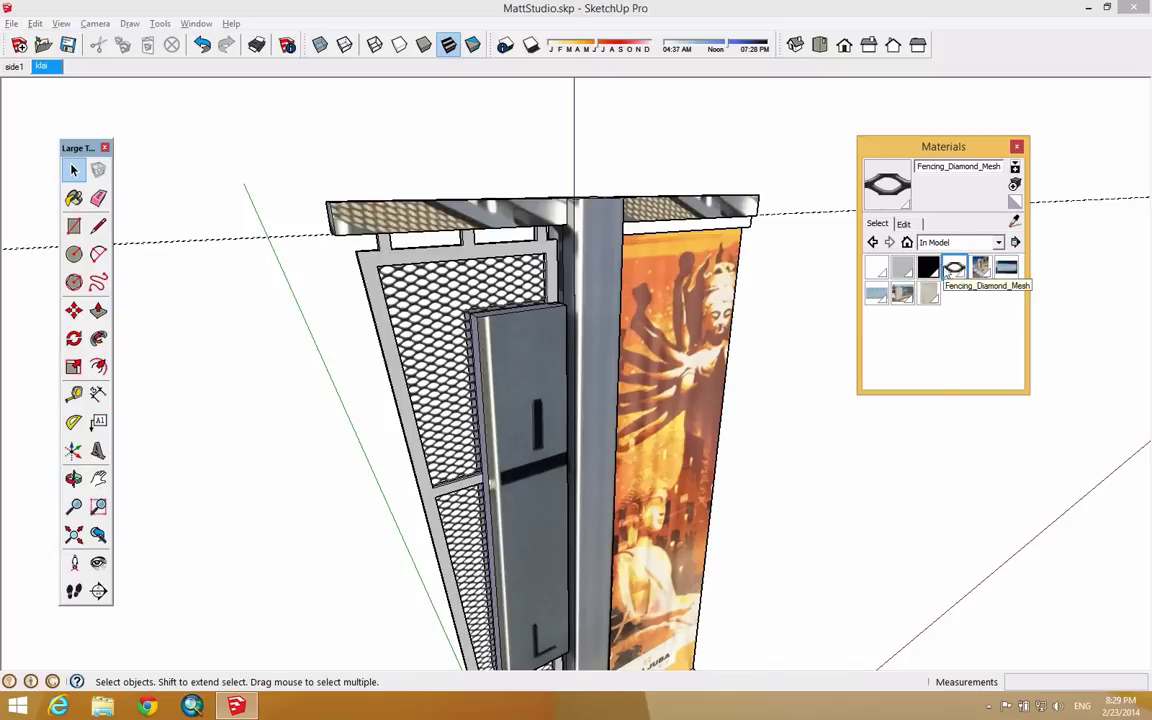
left_click(905, 224)
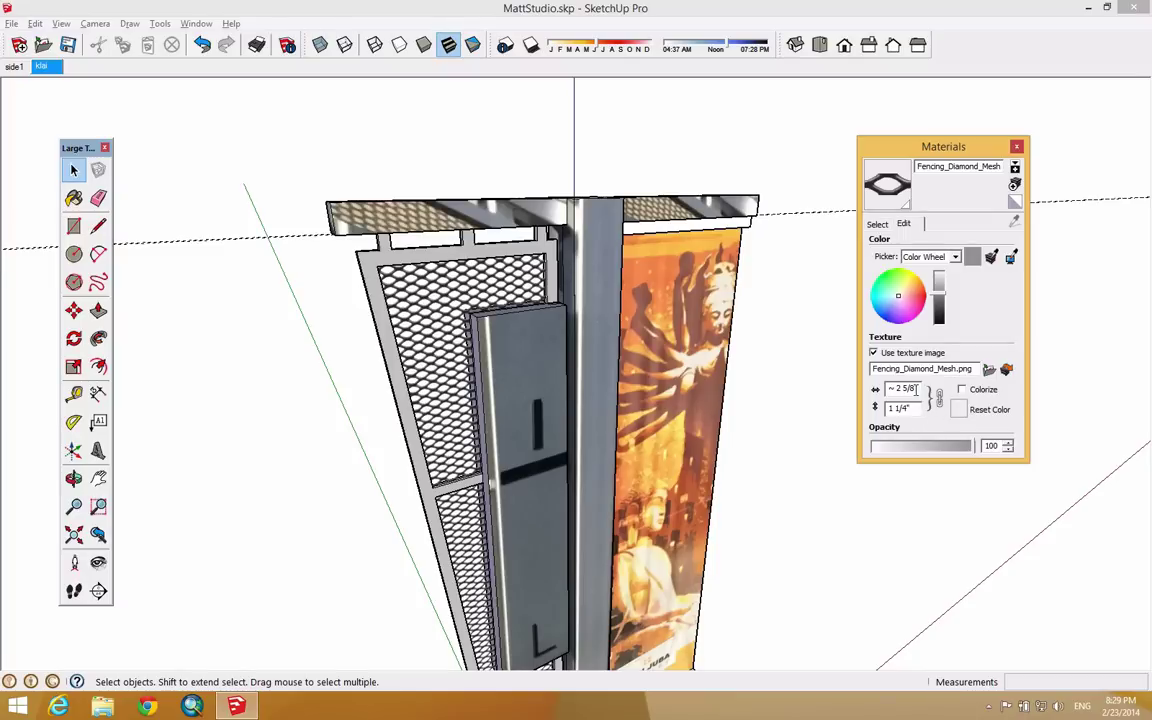
left_click_drag(916, 389, 876, 383)
type("1")
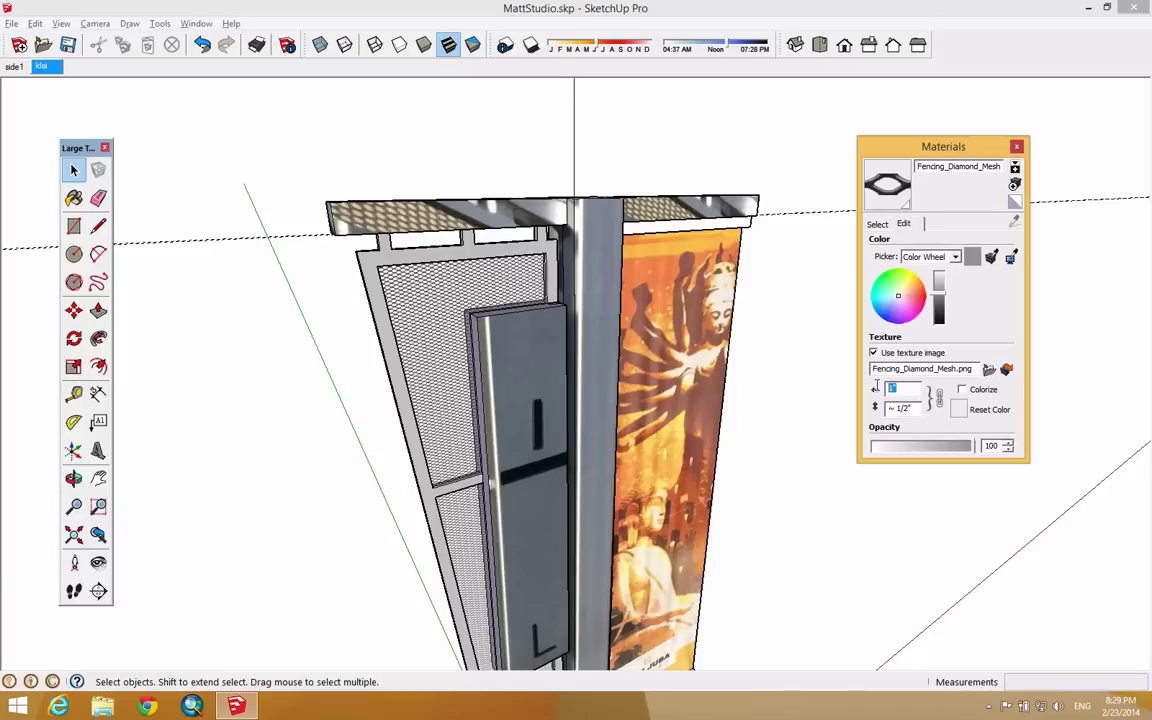
type("3")
key("Return")
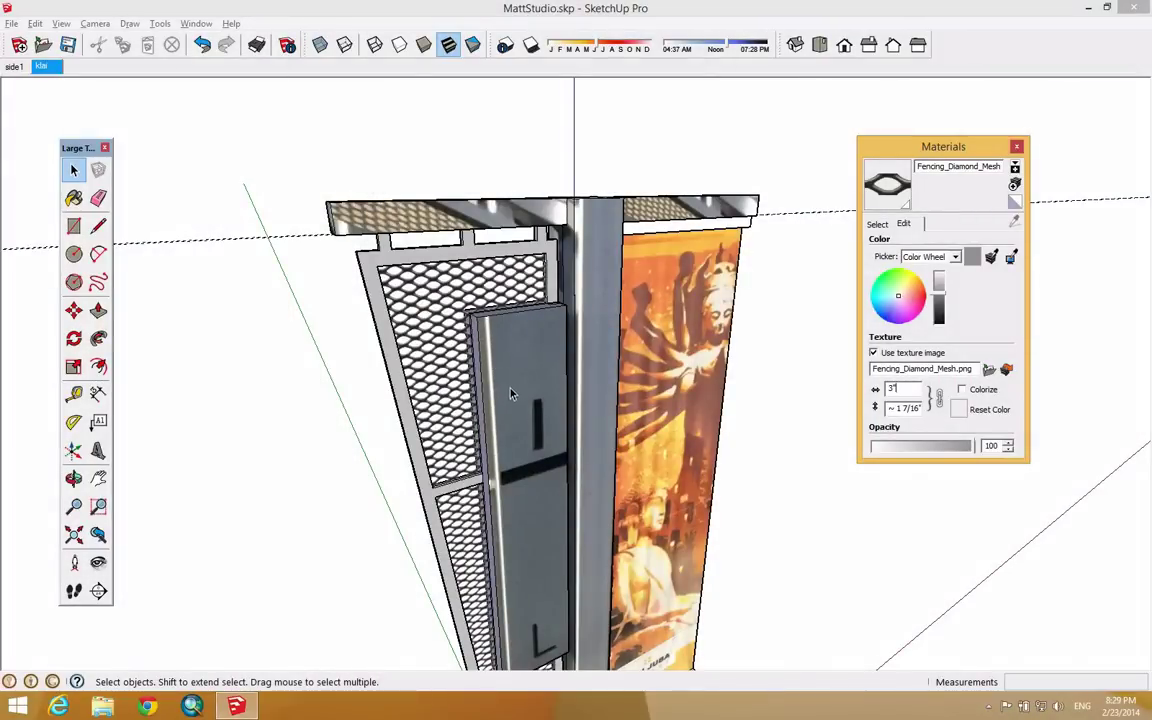
Step: Make a unique texture from the orange banner's front face and list the materials in the model
scroll(600, 340, "down", 3)
scroll(522, 440, "down", 2)
middle_click_drag(522, 440, 517, 330)
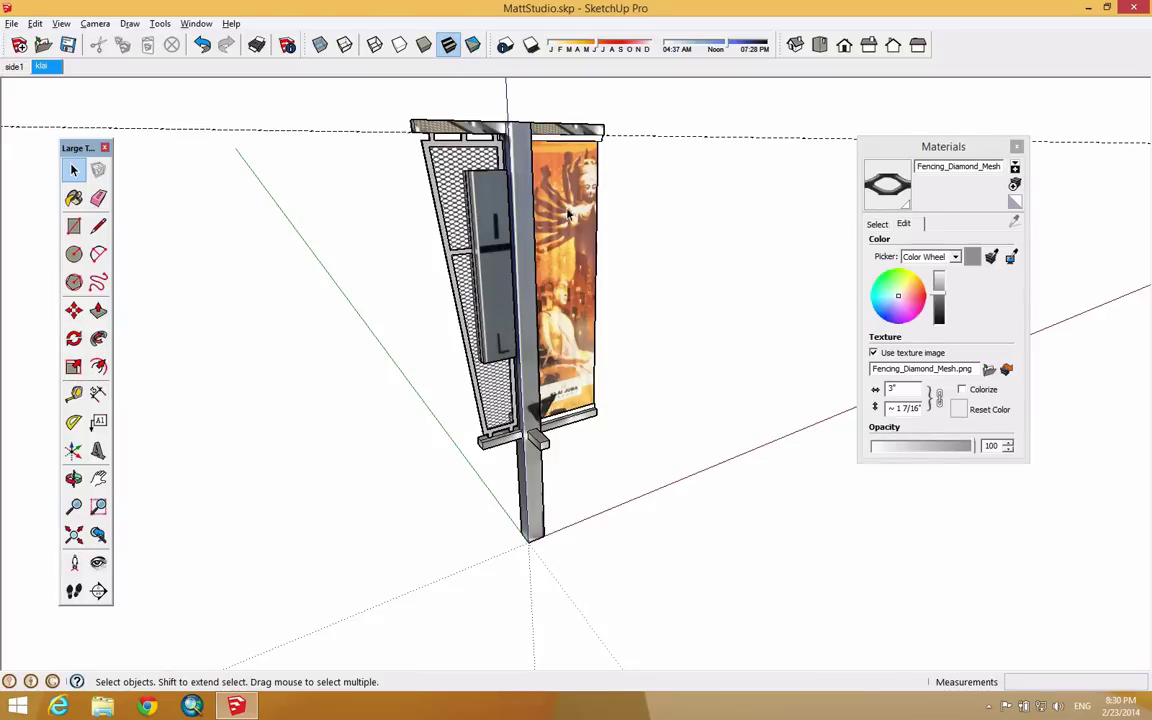
left_click(73, 199)
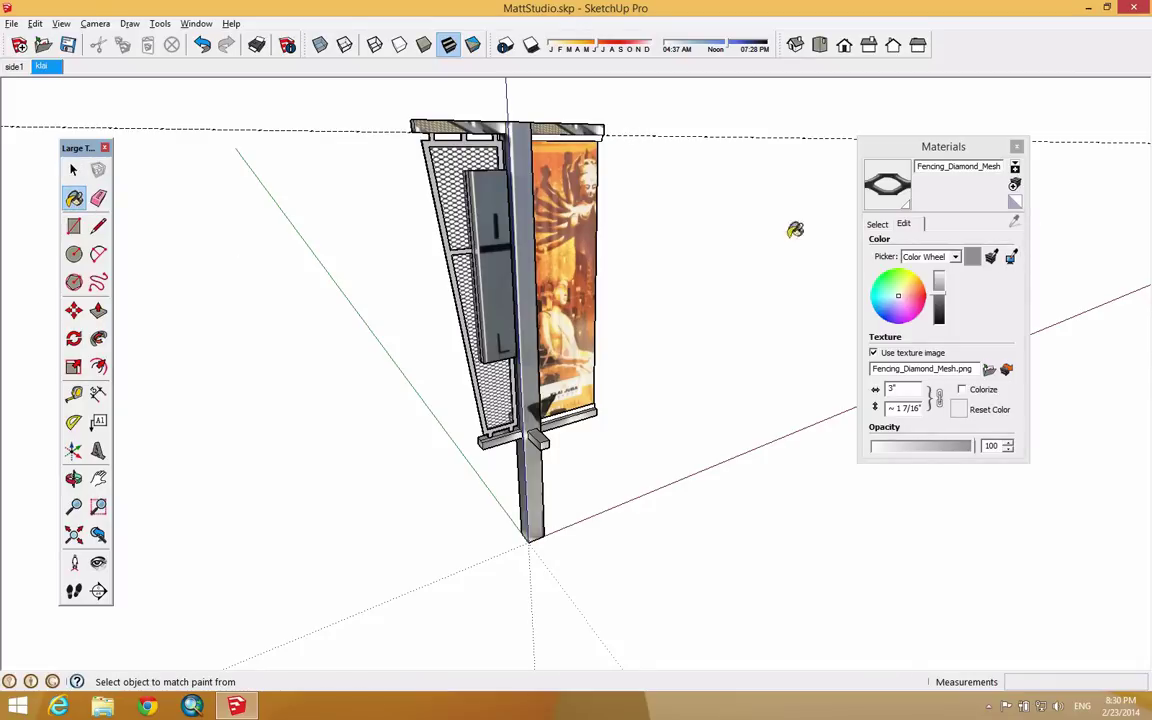
left_click(73, 170)
right_click(569, 228)
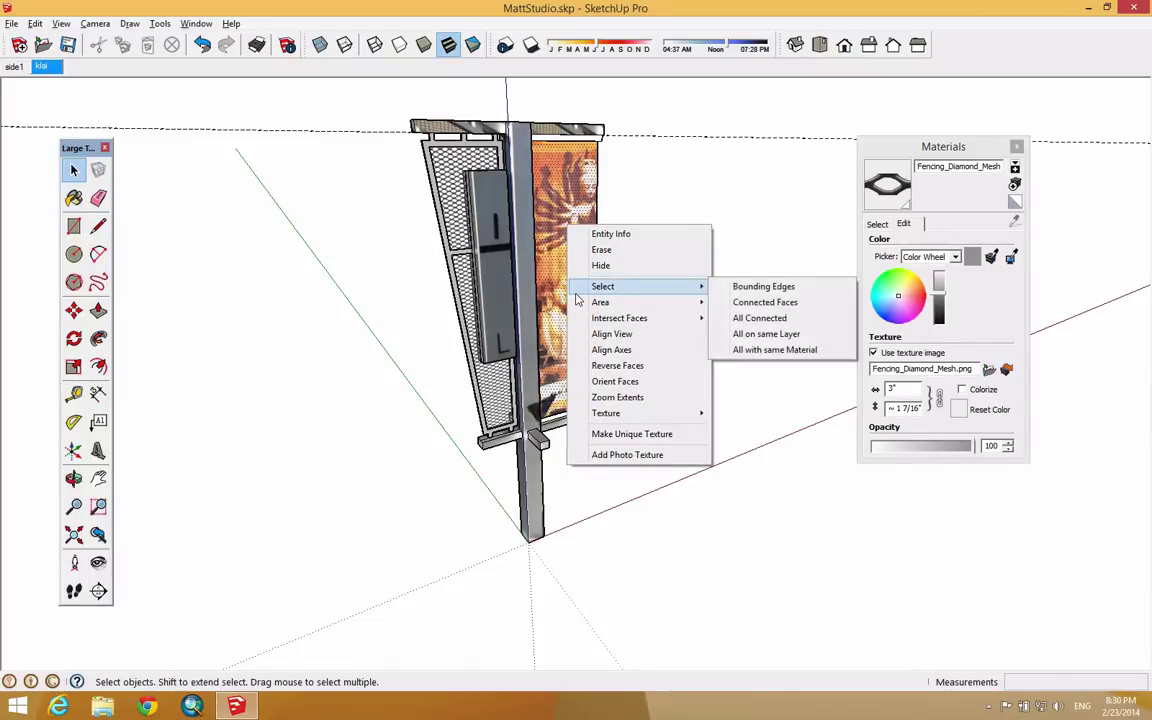
left_click(656, 434)
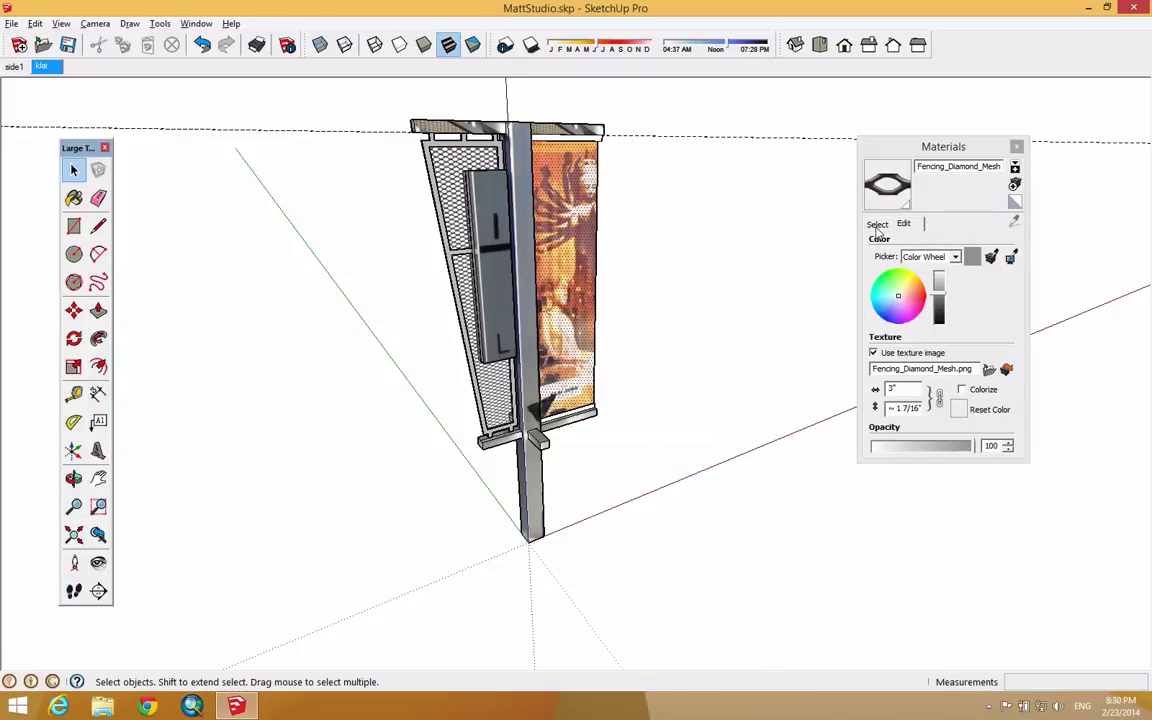
left_click(877, 224)
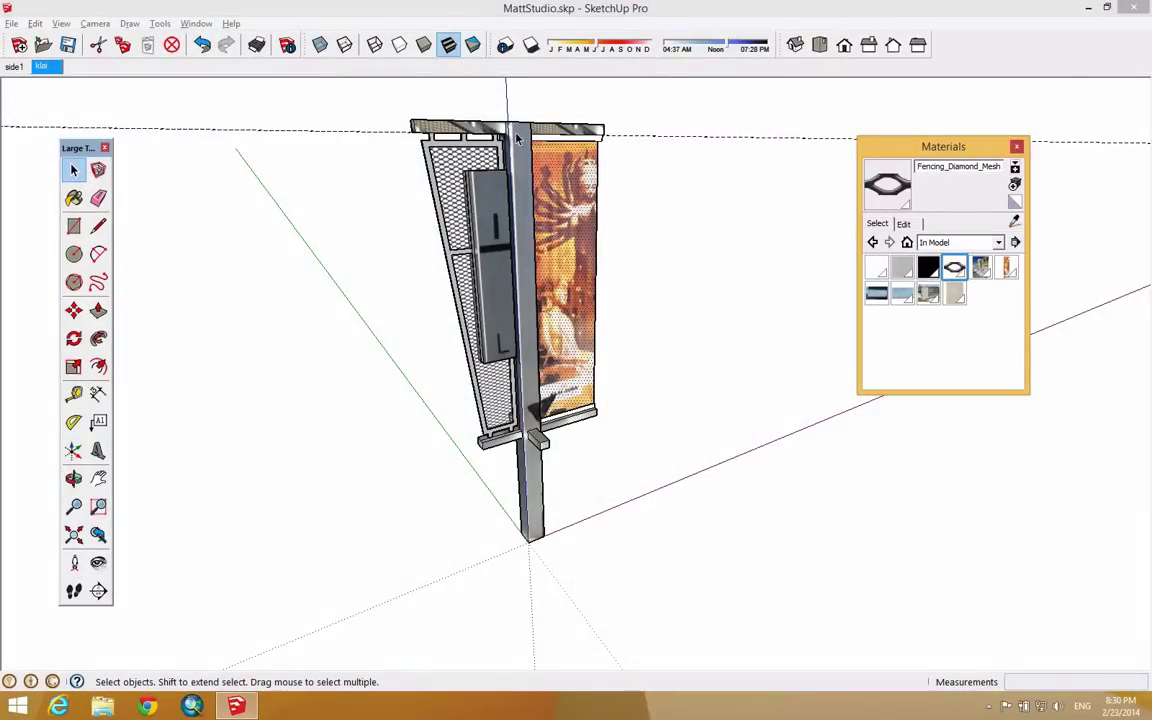
Step: Select the entire banner pole and explode the groups it contains
left_click_drag(373, 103, 749, 593)
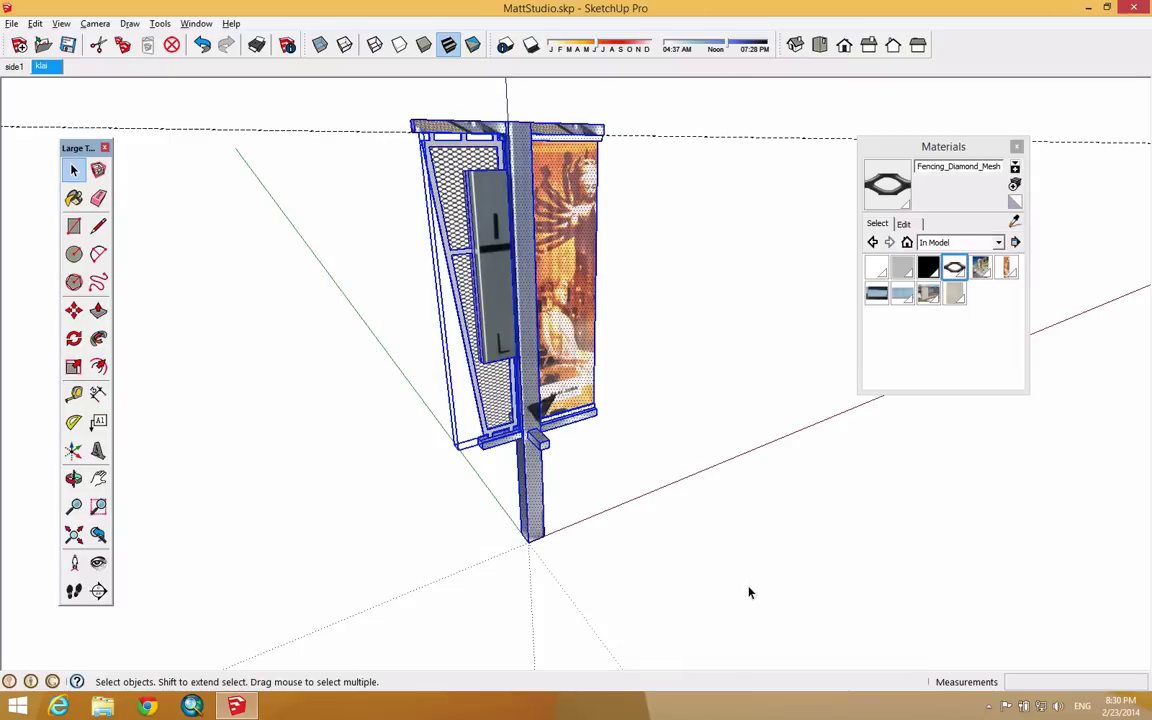
right_click(490, 224)
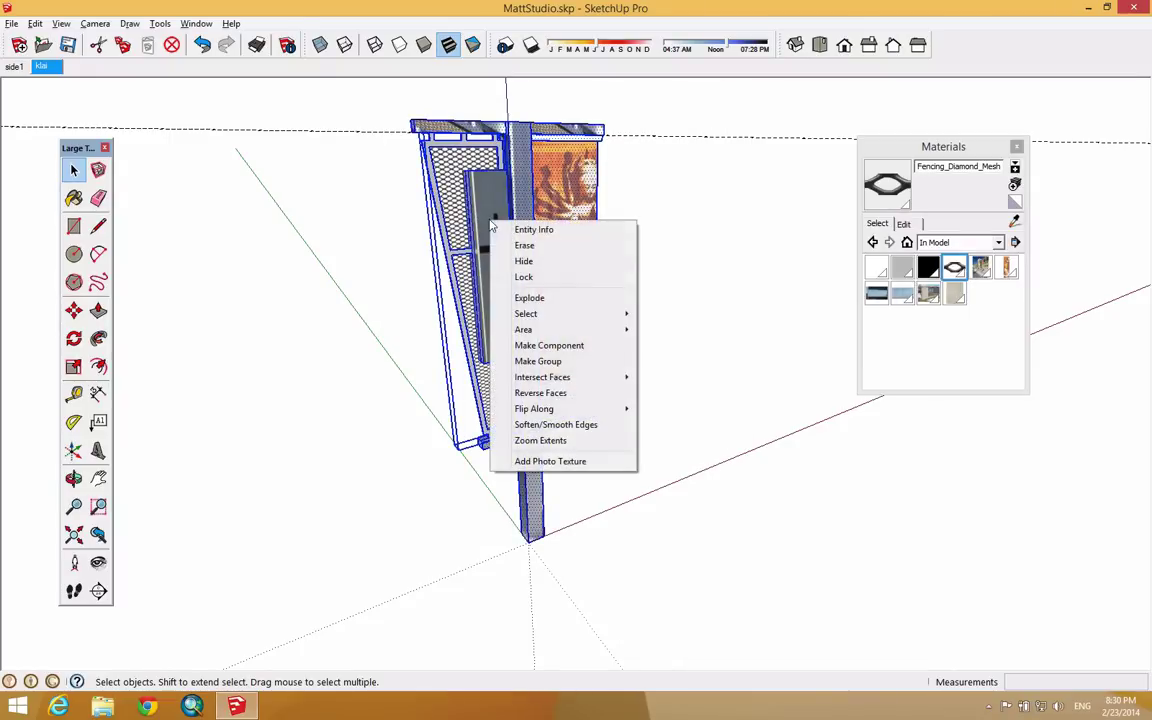
left_click(520, 298)
Step: Select the entire banner pole and paint all its faces with 0128_White
left_click_drag(346, 77, 727, 598)
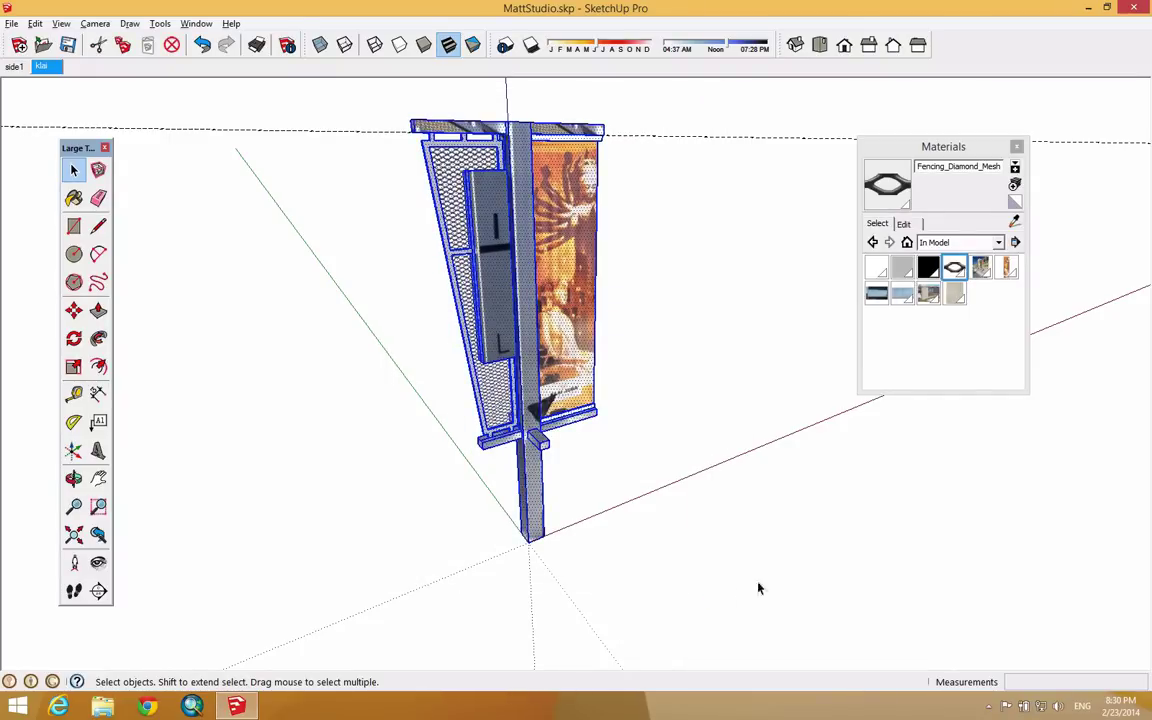
left_click(907, 244)
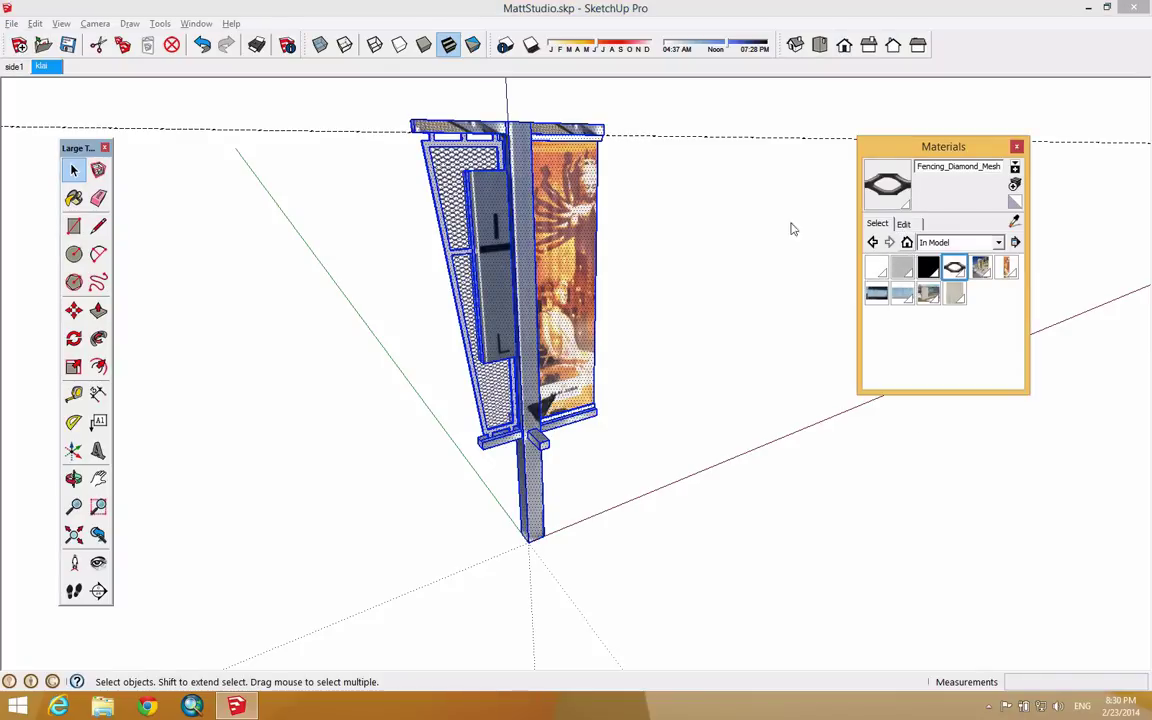
left_click(462, 213)
left_click(536, 193)
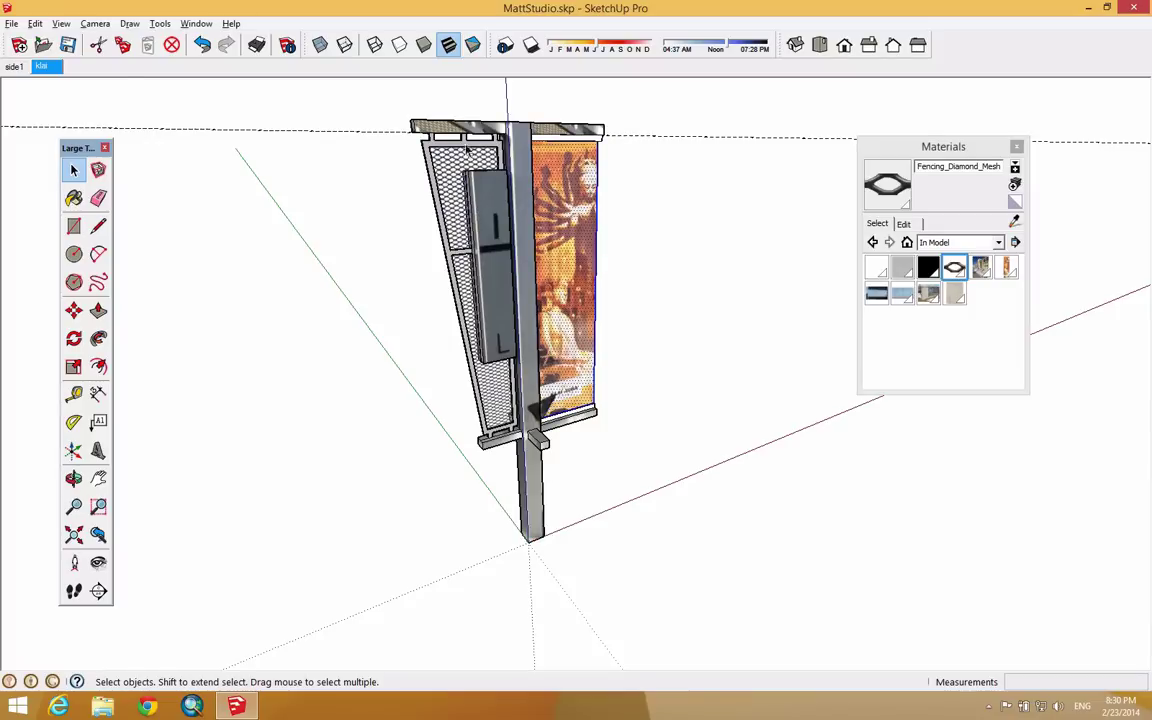
left_click_drag(400, 110, 652, 562)
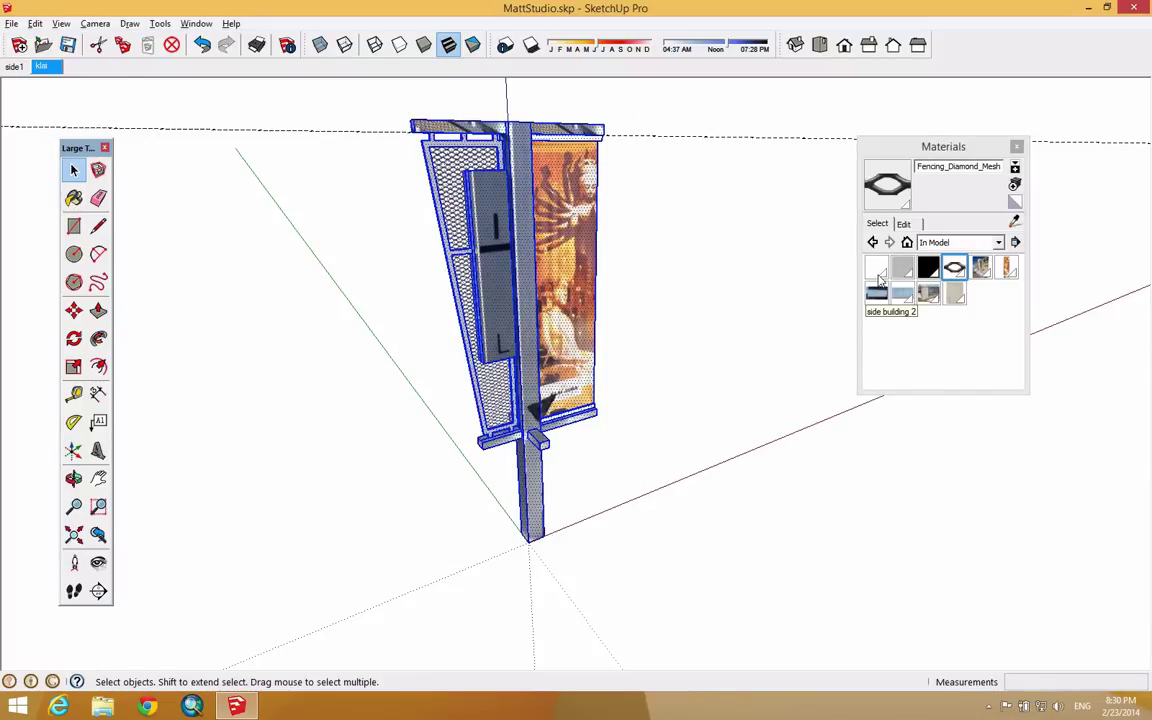
key("b")
left_click(533, 215)
left_click(490, 185)
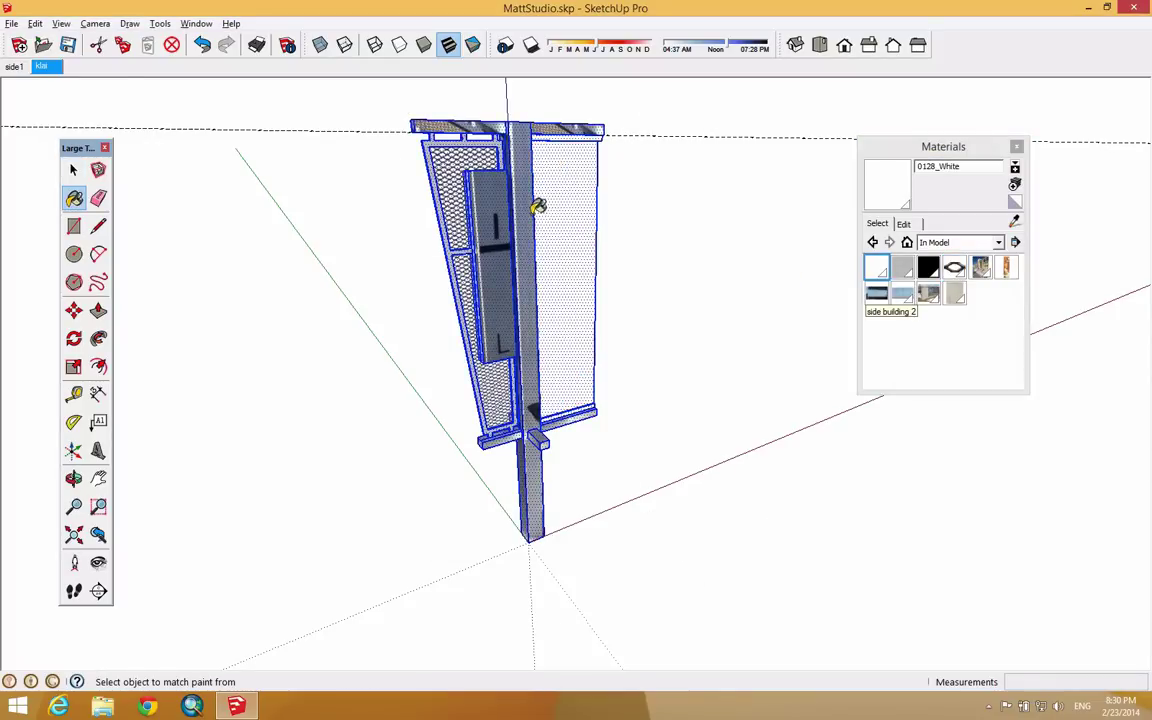
mouse_move(400, 204)
middle_mouse_down()
mouse_move(591, 316)
mouse_move(1110, 347)
mouse_move(476, 381)
mouse_move(450, 372)
middle_mouse_up()
left_click(73, 170)
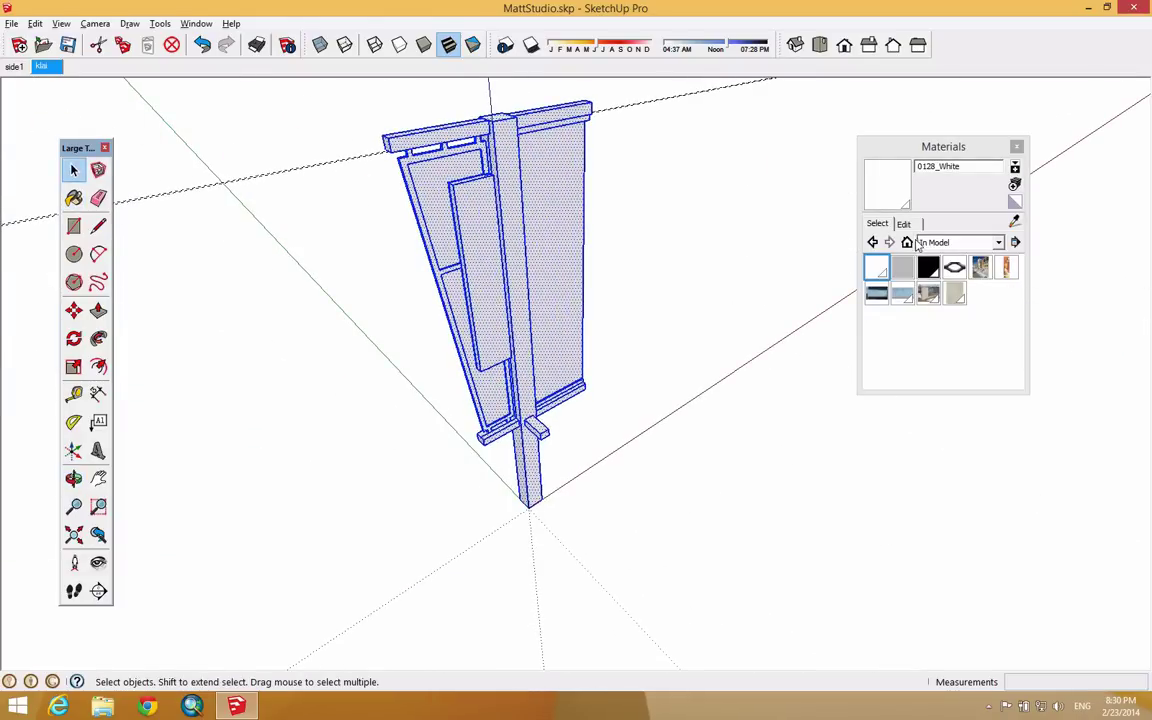
left_click(968, 243)
left_click(973, 268)
left_click(968, 242)
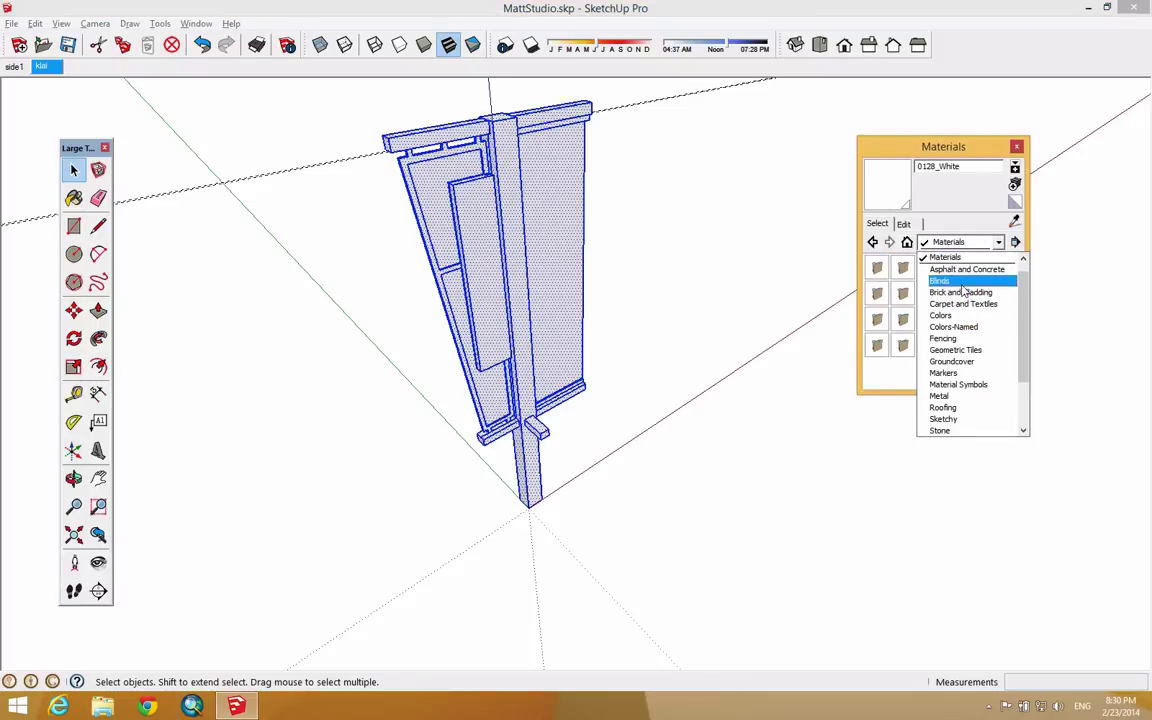
left_click(965, 292)
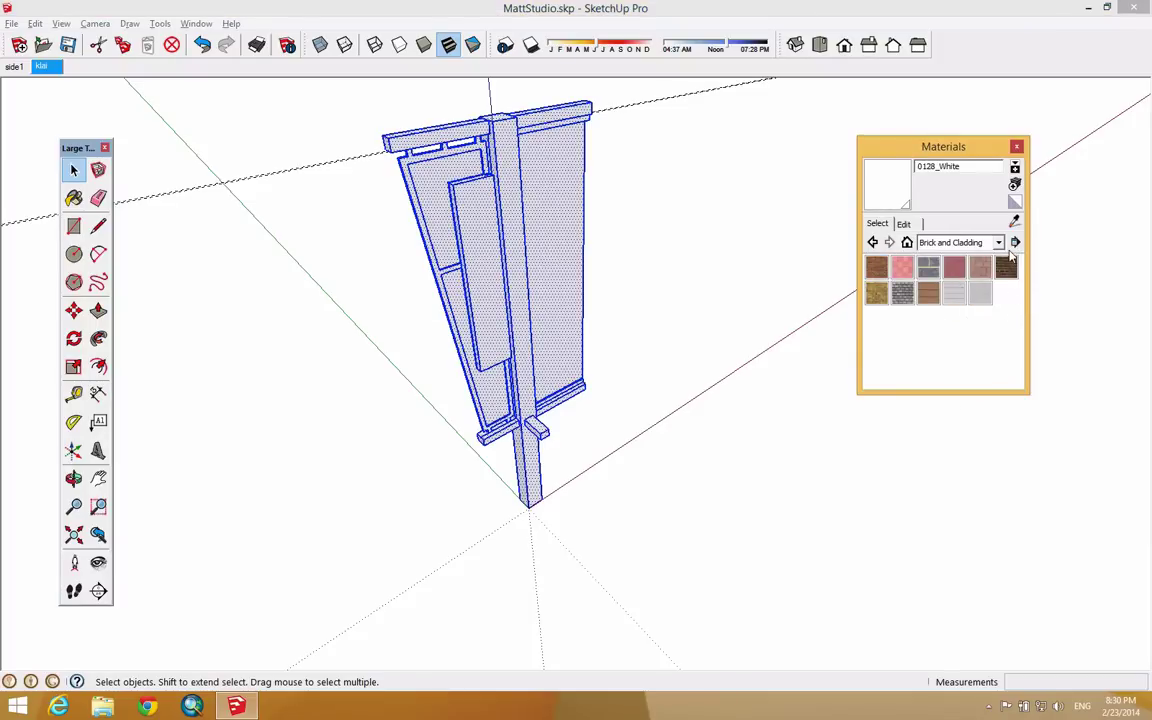
left_click(901, 226)
left_click(876, 223)
left_click(907, 243)
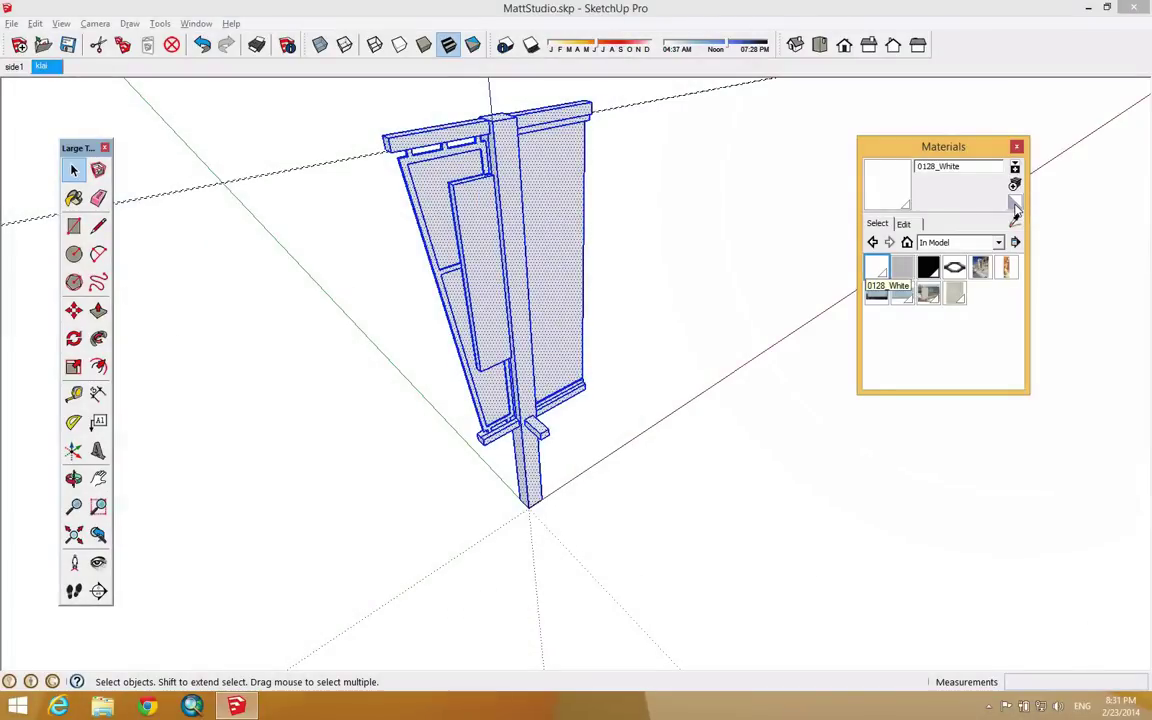
Step: Select the entire banner pole, repaint all its faces with the Default material and clear the selection
left_click(550, 242)
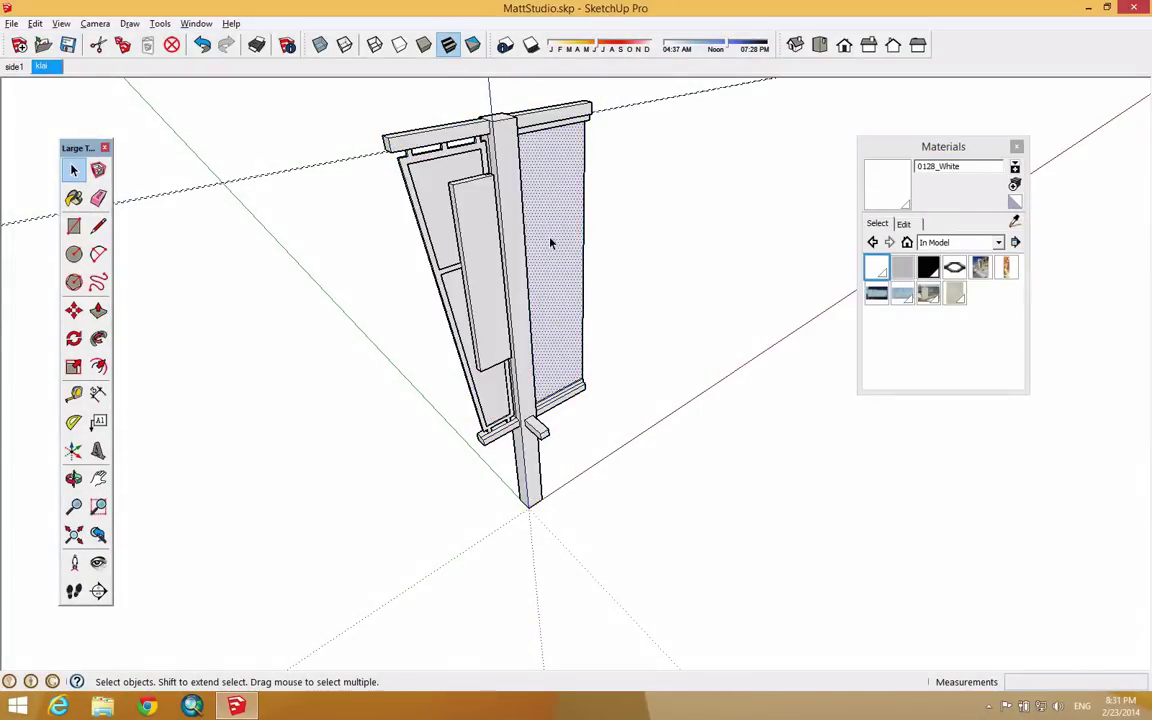
left_click(905, 202)
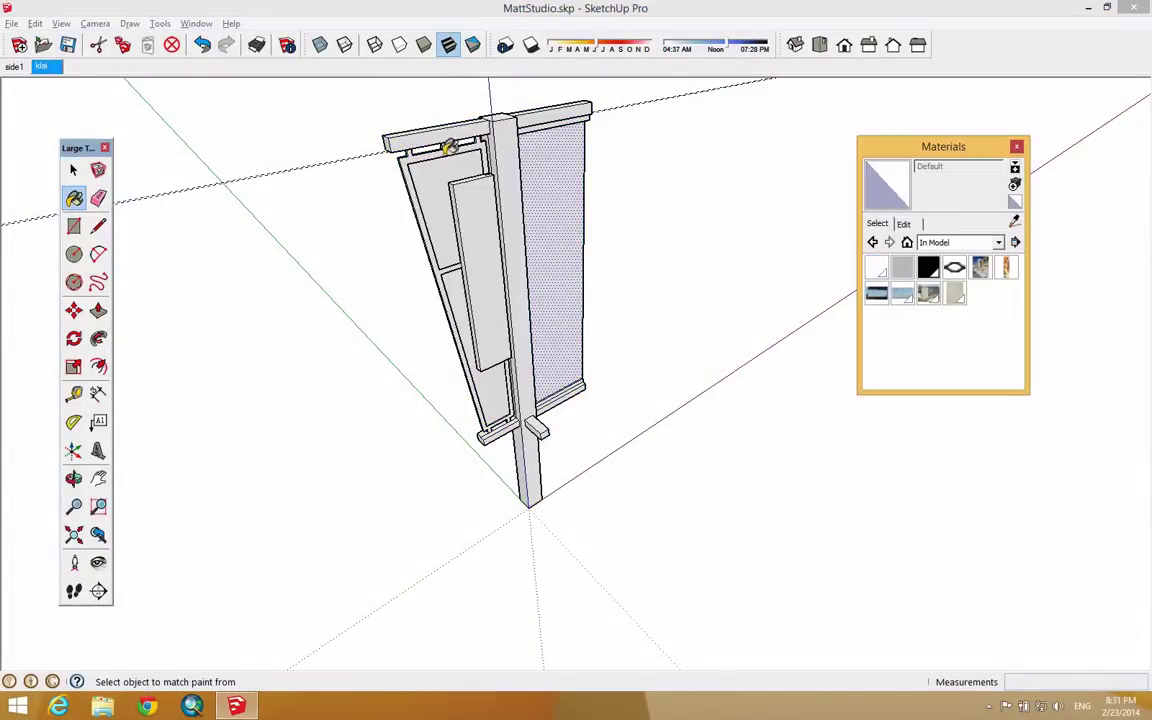
left_click(73, 170)
mouse_move(343, 83)
left_mouse_down()
mouse_move(442, 123)
mouse_move(727, 642)
left_mouse_up()
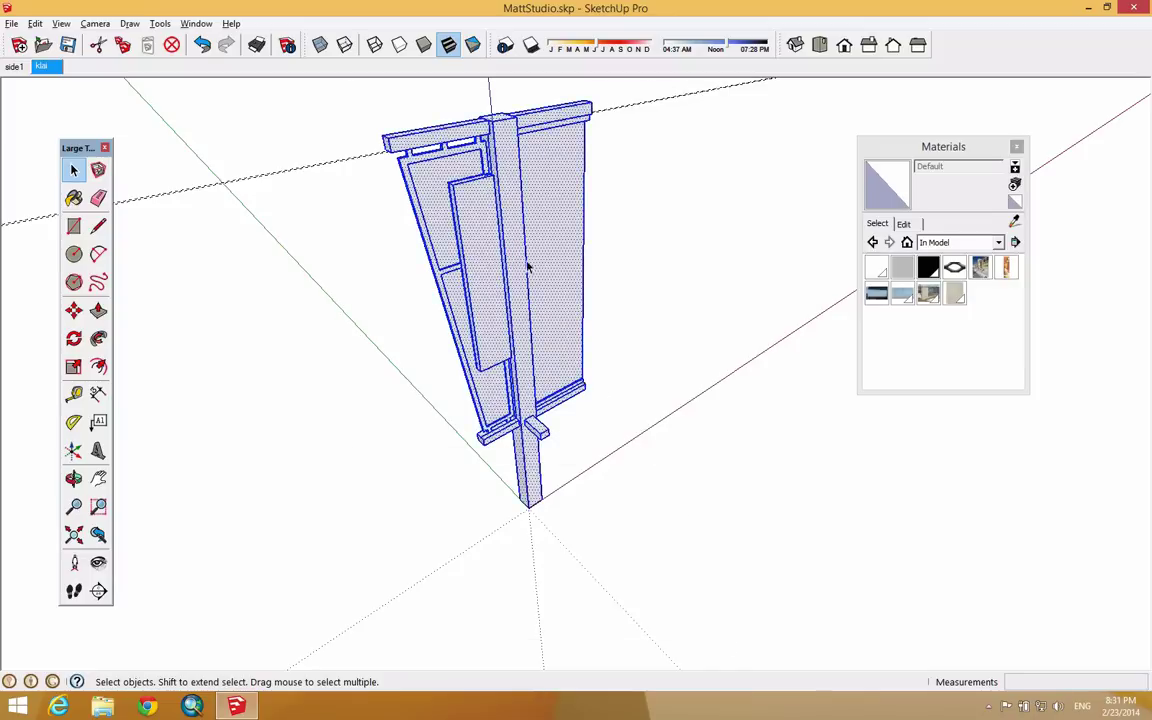
left_click(1015, 222)
left_click(577, 183)
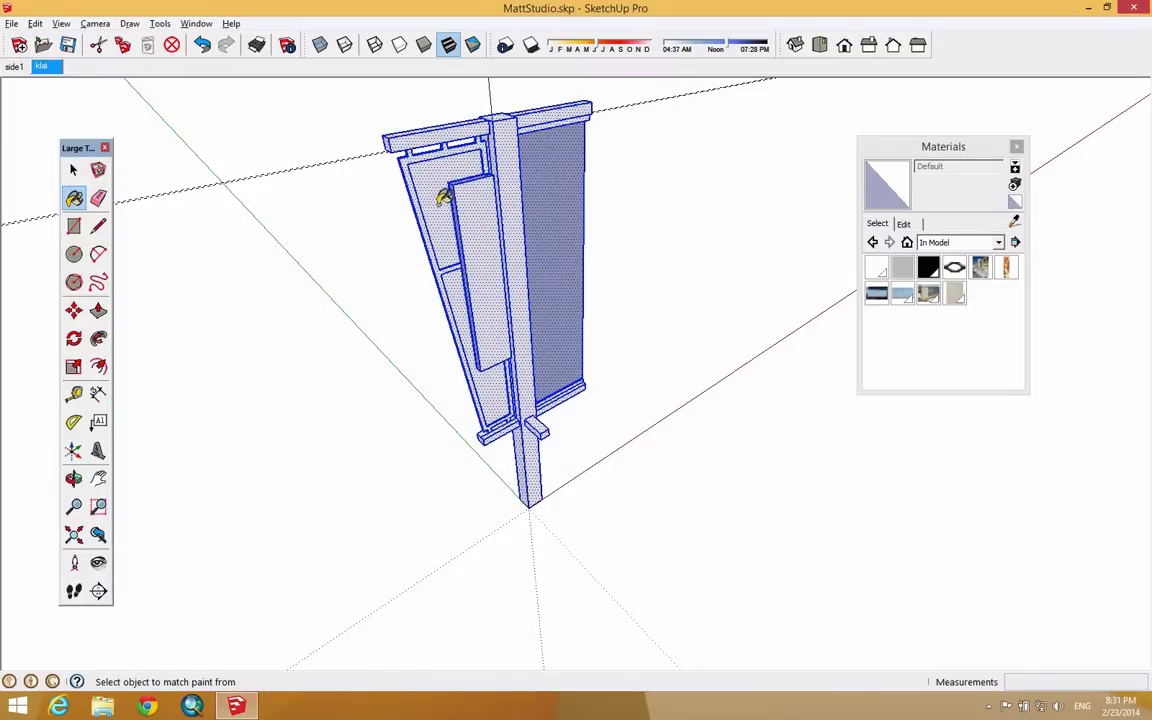
left_click(75, 170)
left_click(342, 165)
key("o")
left_click_drag(373, 239, 410, 130)
key("space")
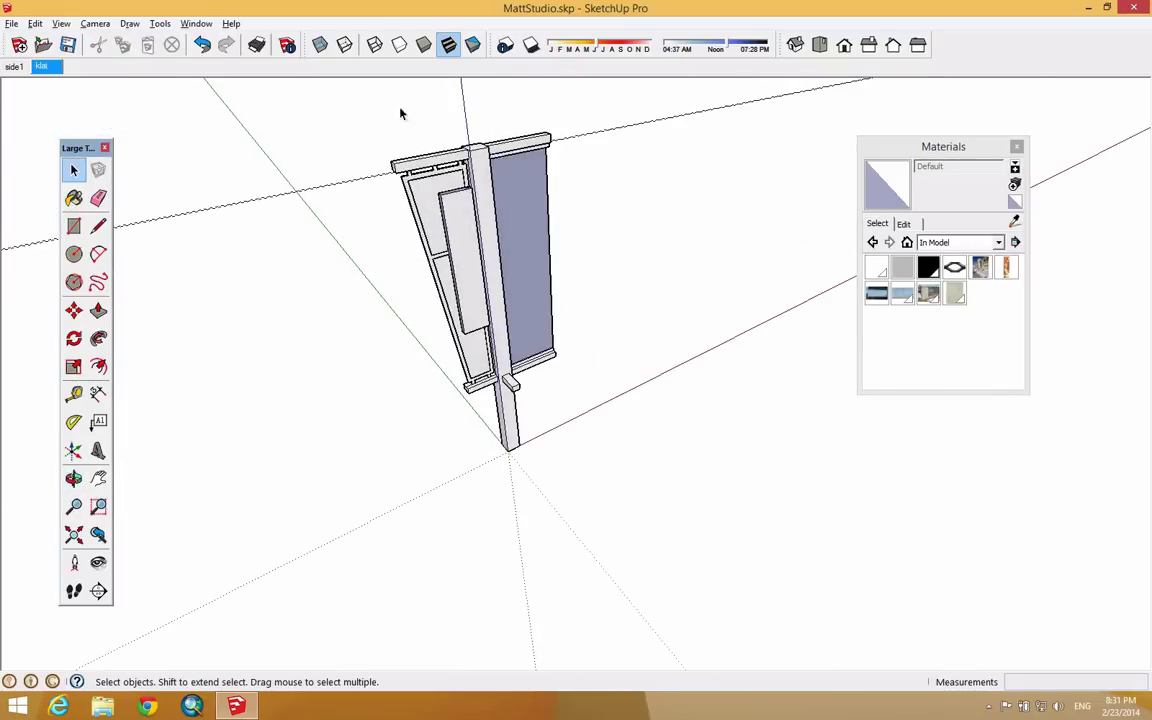
Step: Make the entire banner pole a component named KlaiSign that replaces the selected geometry
left_click(98, 198)
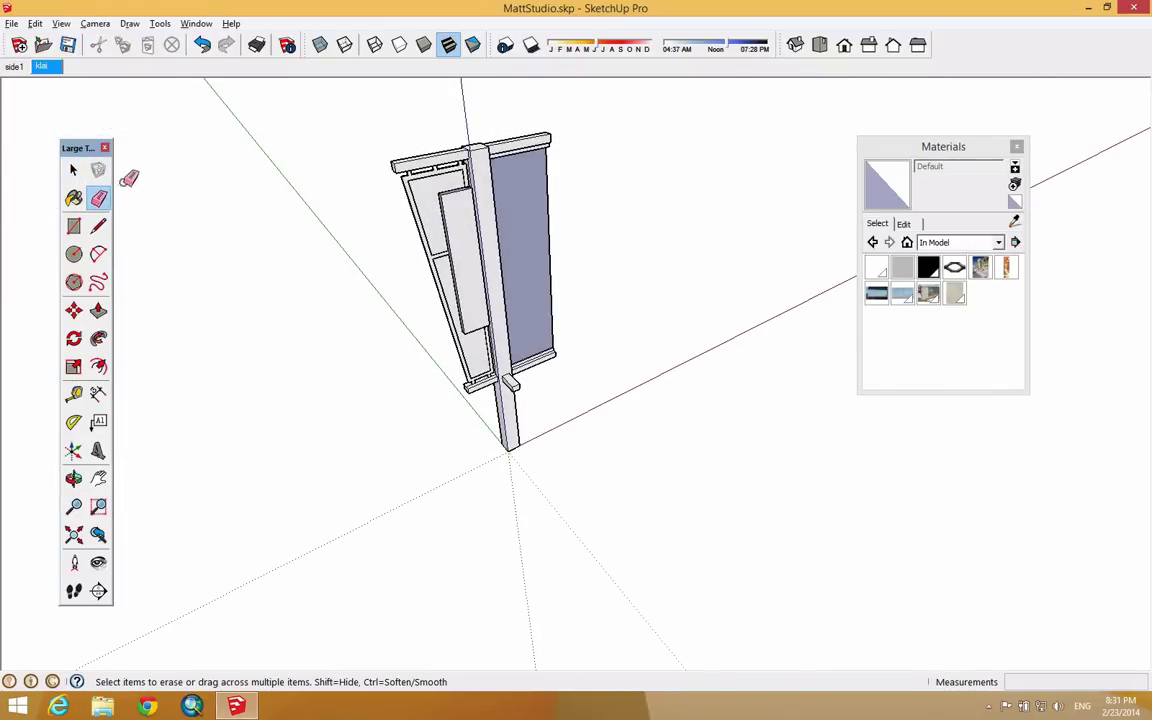
left_click(73, 170)
left_click_drag(361, 113, 633, 463)
right_click(474, 236)
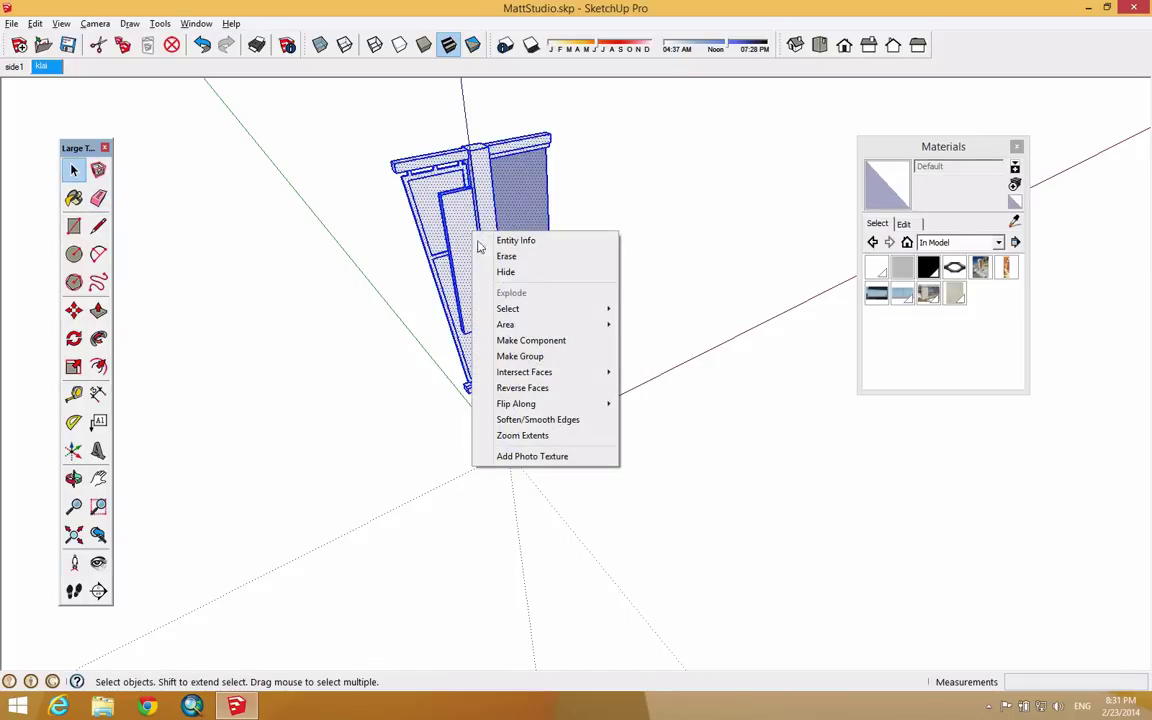
left_click(557, 341)
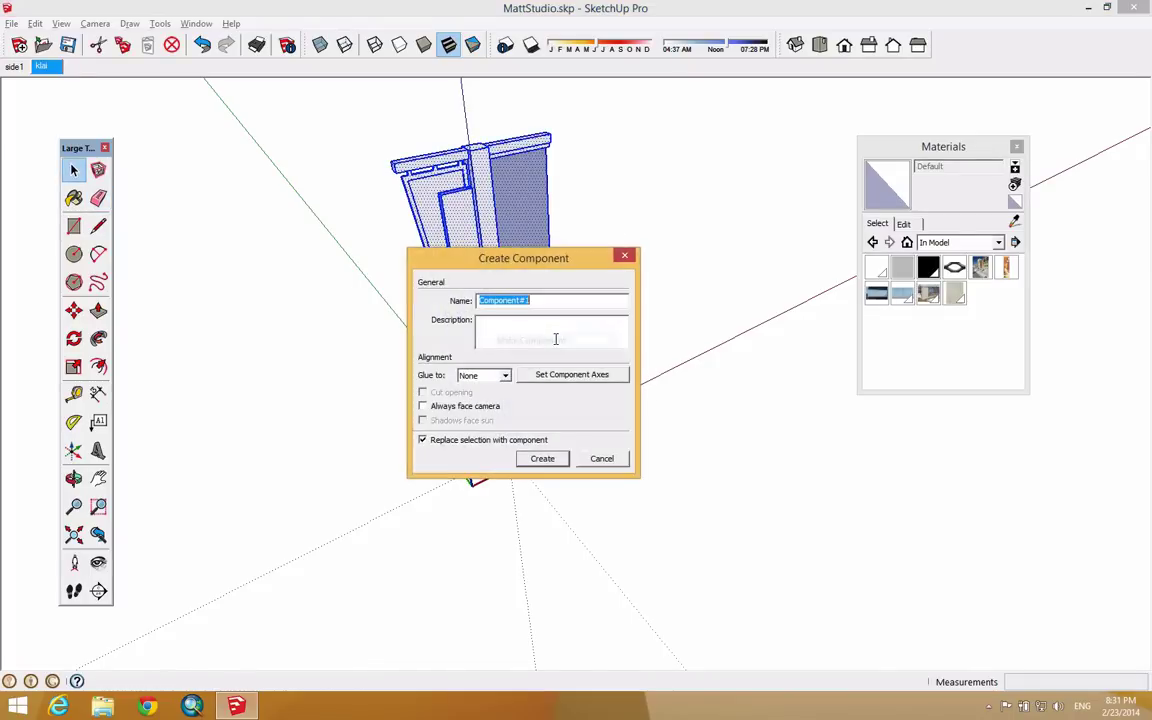
type("KlaiSign")
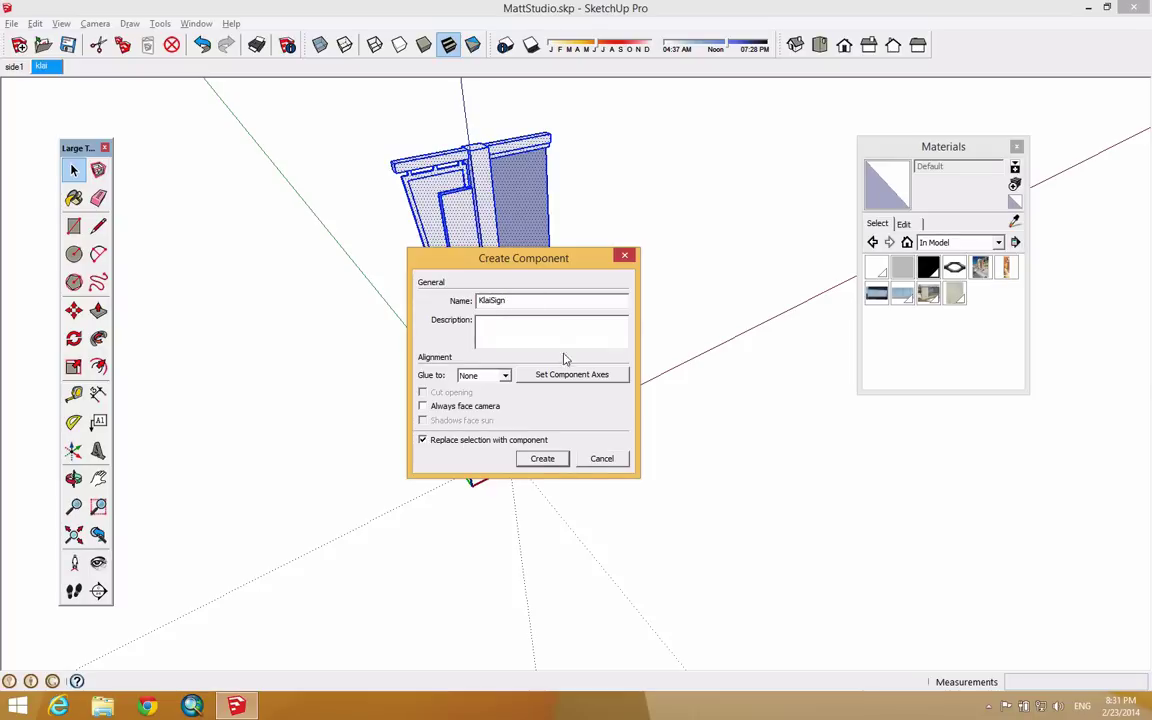
left_click(564, 460)
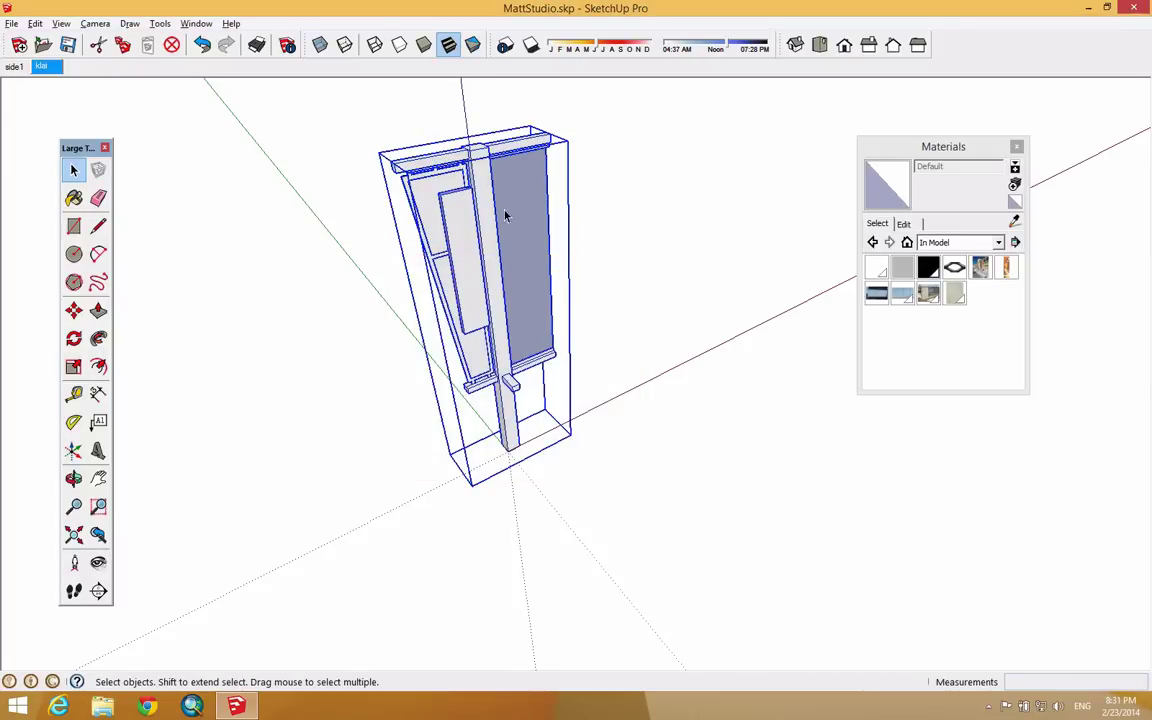
Step: Open the KlaiSign component for editing and paint the banner's front face with the in-model klai#1 texture
double_click(491, 239)
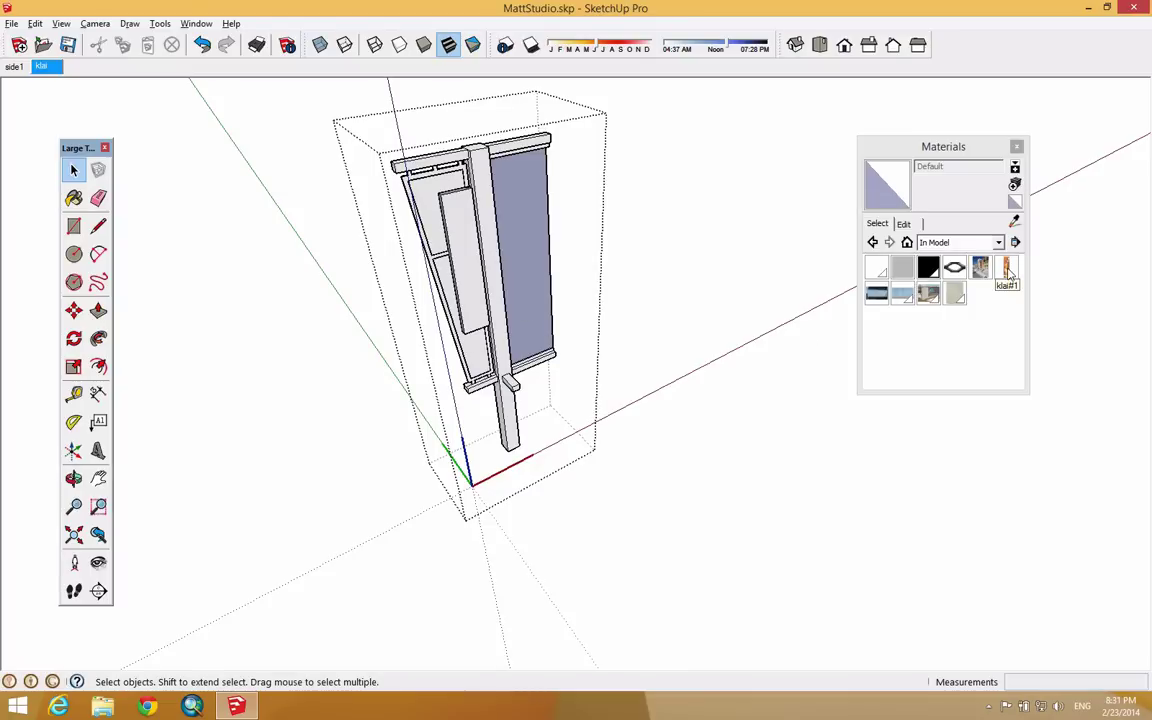
left_click(1008, 270)
left_click(517, 255)
mouse_move(578, 350)
middle_mouse_down()
mouse_move(368, 319)
mouse_move(480, 270)
middle_mouse_up()
scroll(530, 255, "up", 3)
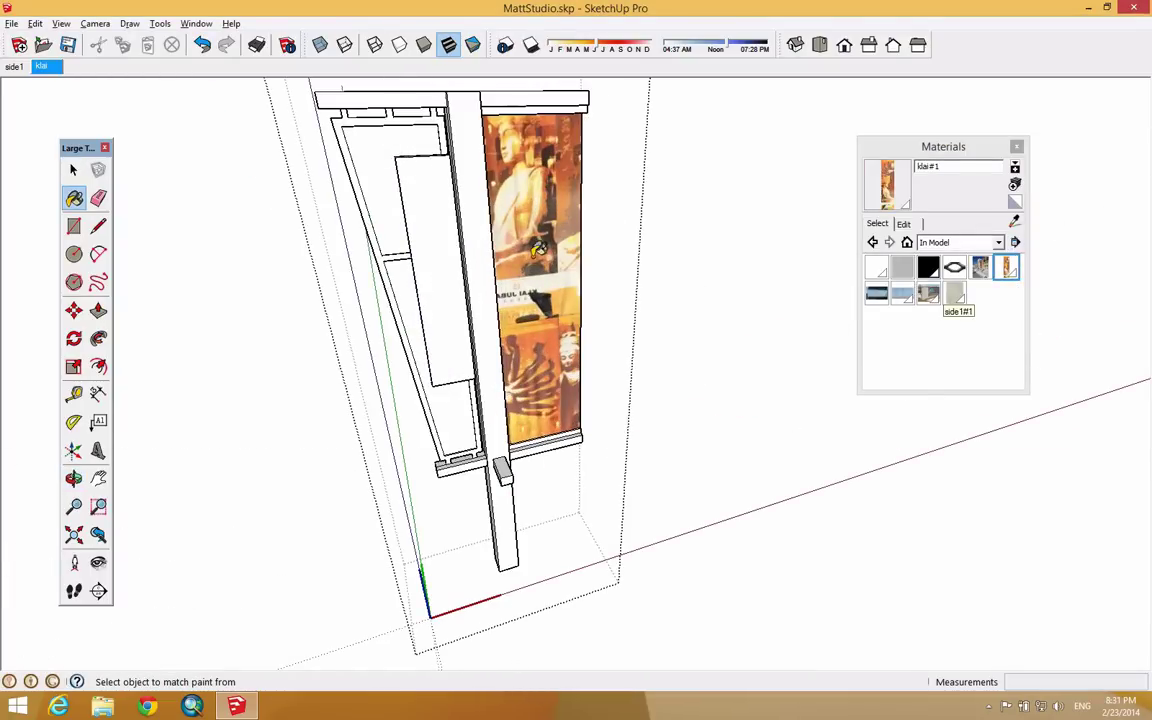
Step: Reposition the banner face's texture so a single full image lines up with the face's lower corner
right_click(557, 283)
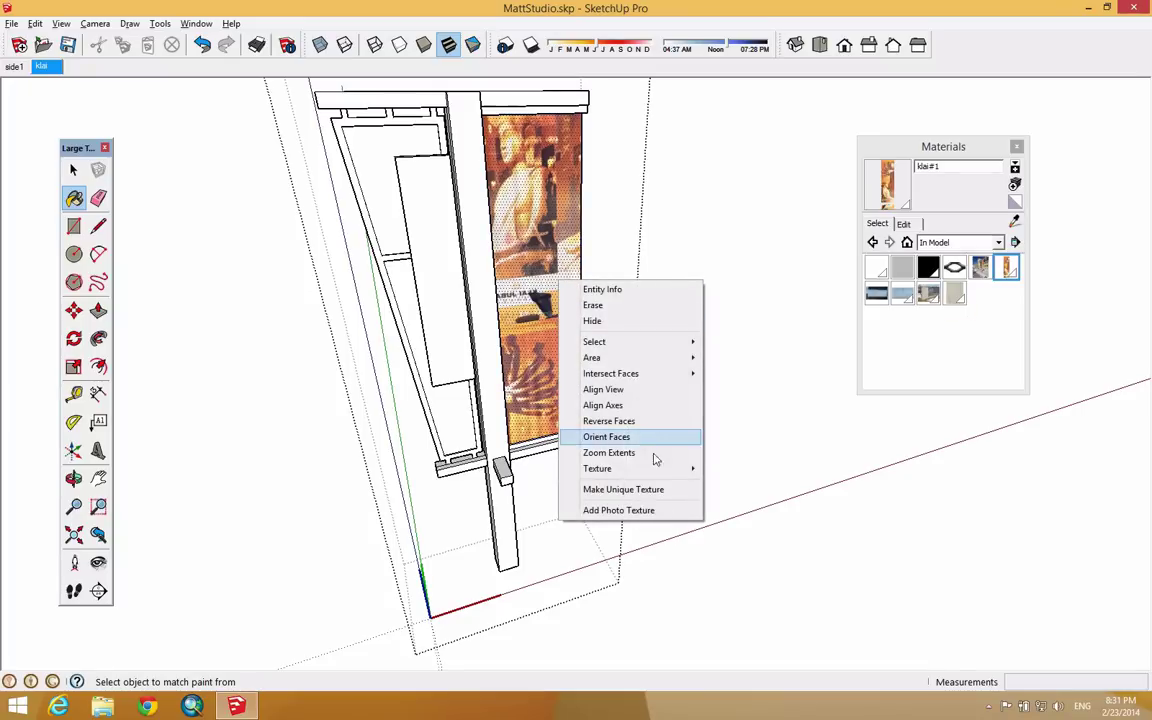
mouse_move(650, 468)
left_click(735, 466)
left_click_drag(529, 245, 554, 374)
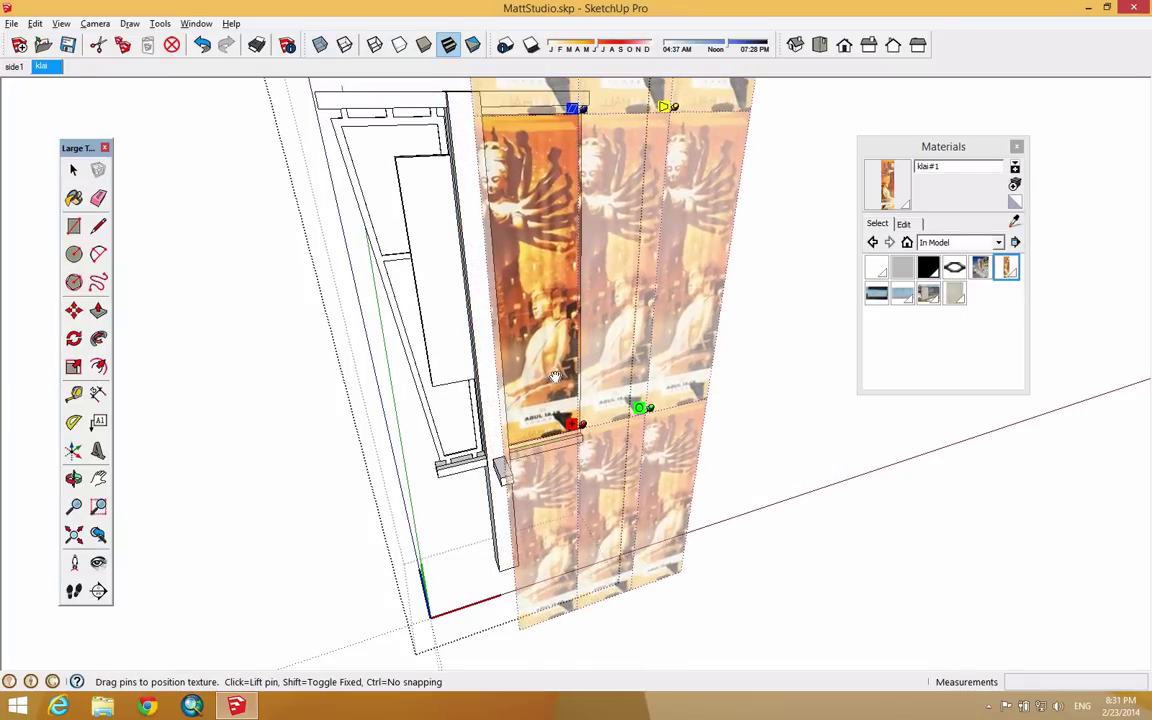
scroll(581, 426, "up", 5)
left_click_drag(591, 426, 597, 419)
key("Return")
scroll(580, 358, "down", 10)
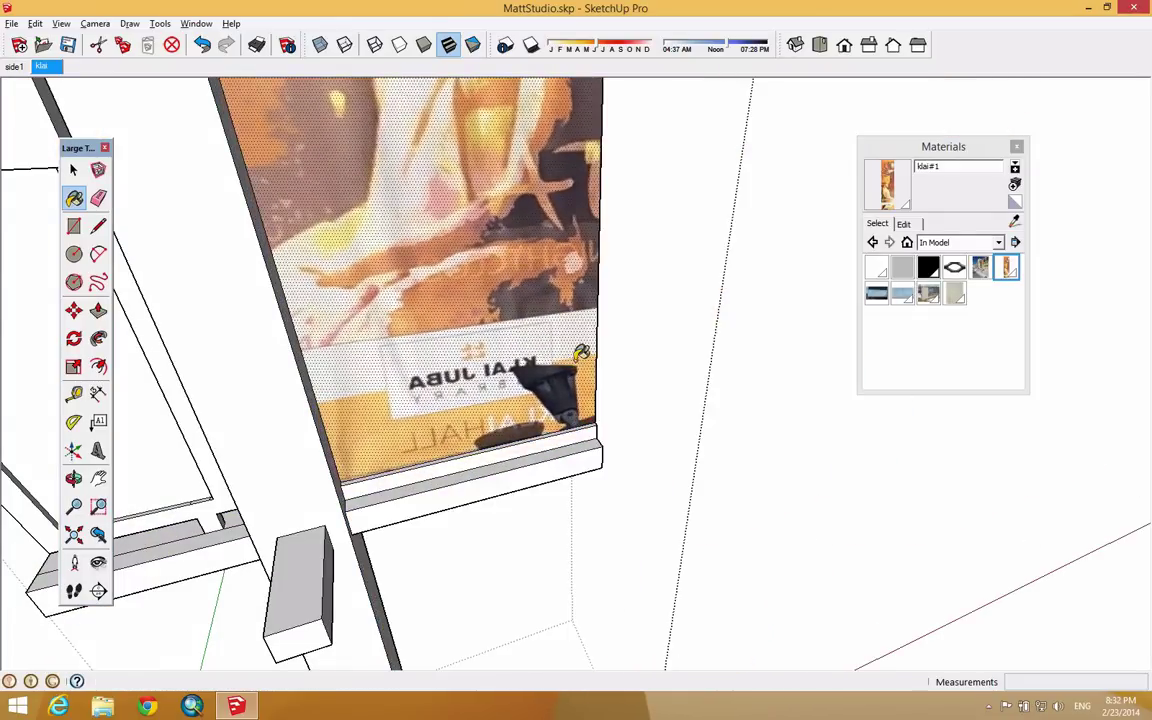
Step: Paint the upper and lower infill faces of the side panel with Fencing_Diamond_Mesh
middle_click_drag(488, 202, 571, 298)
scroll(400, 188, "up", 3)
mouse_move(400, 188)
middle_mouse_down()
mouse_move(345, 145)
mouse_move(365, 185)
middle_mouse_up()
scroll(376, 184, "up", 2)
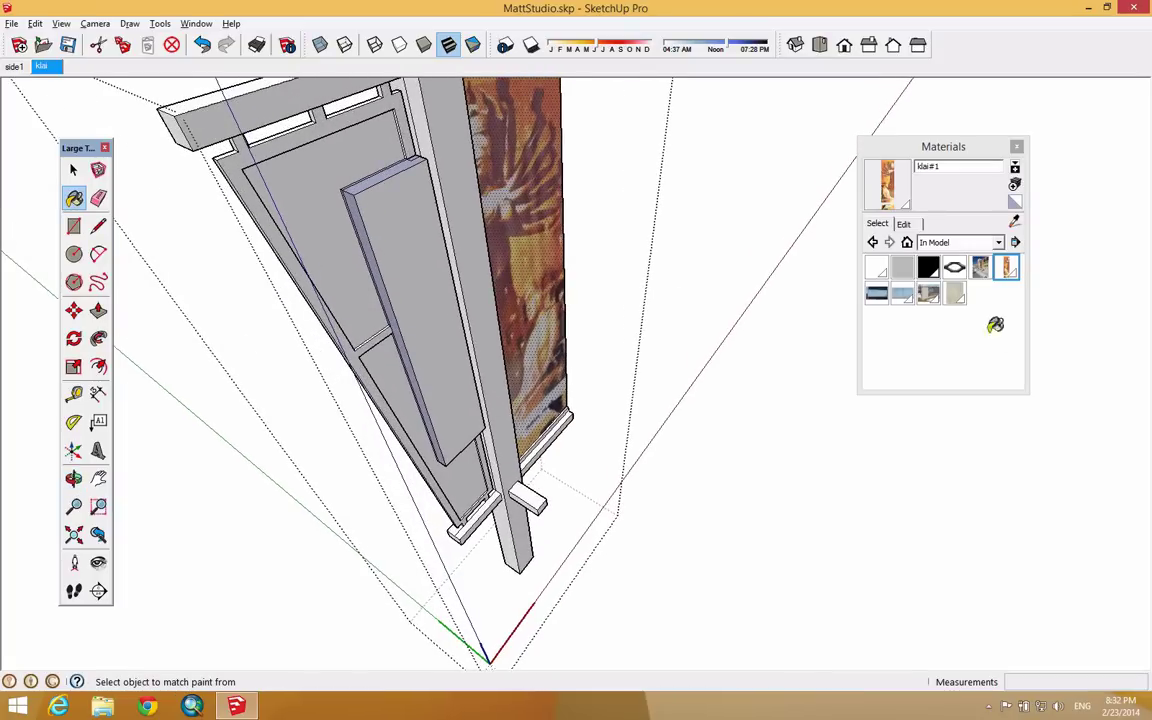
left_click(954, 267)
left_click(327, 176)
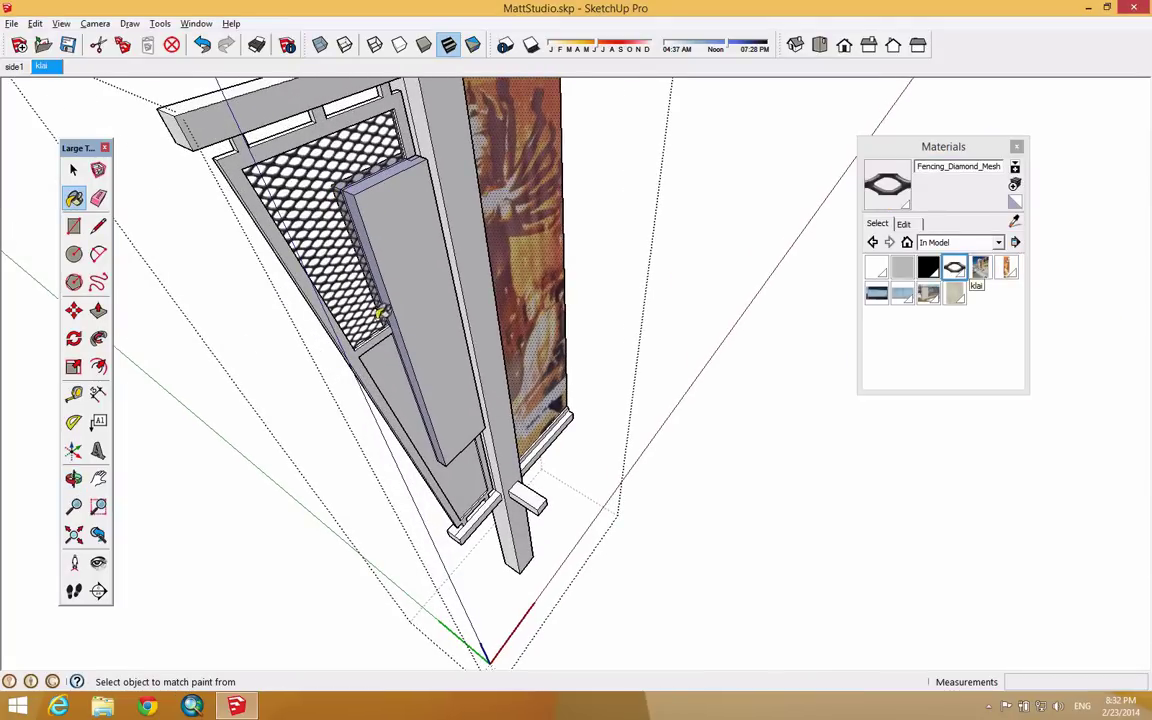
left_click(362, 342)
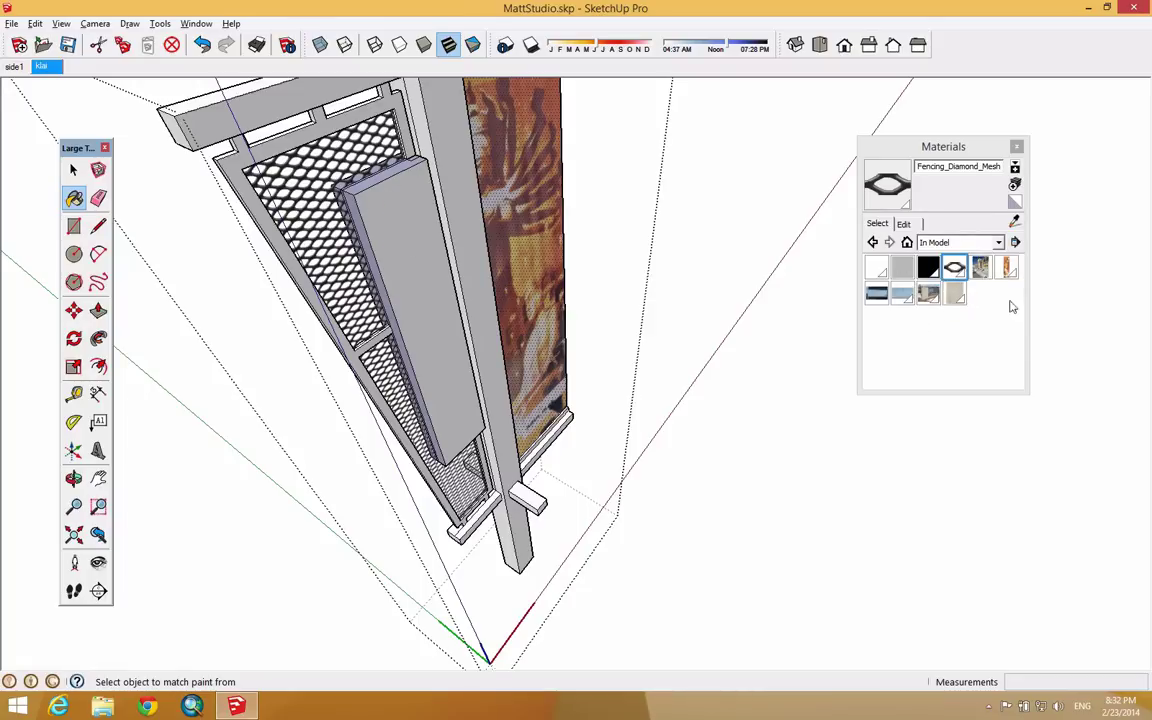
Step: Paint the faces of the narrow sign box with 0137_Black and close the component
left_click(928, 267)
left_click(366, 174)
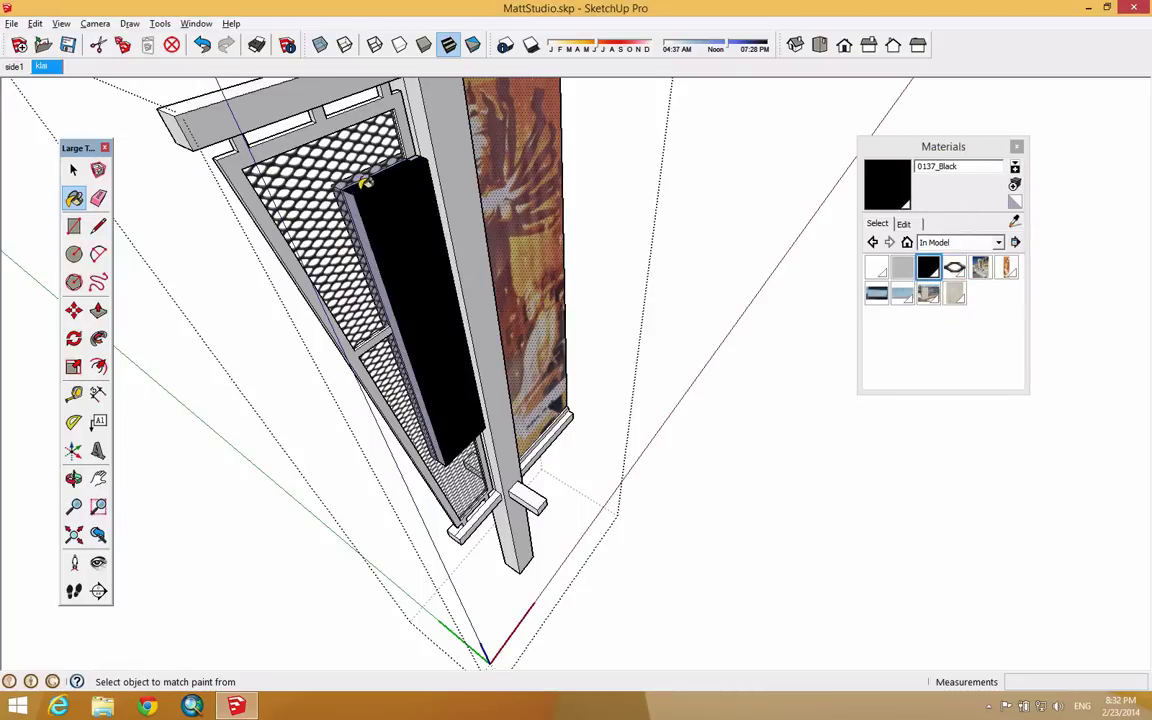
mouse_move(380, 193)
middle_mouse_down()
mouse_move(233, 237)
mouse_move(954, 108)
mouse_move(578, 185)
middle_mouse_up()
scroll(433, 215, "up", 2)
left_click(433, 215)
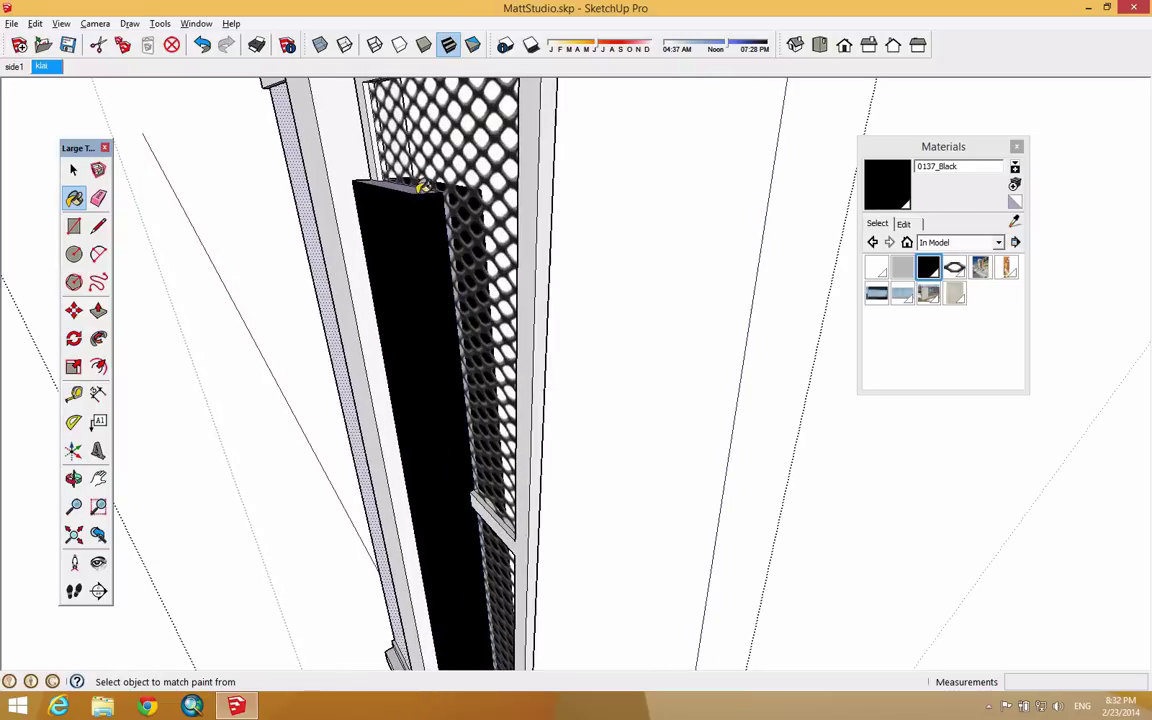
scroll(418, 186, "up", 2)
scroll(411, 185, "down", 2)
mouse_move(411, 193)
middle_mouse_down()
mouse_move(522, 298)
mouse_move(311, 234)
mouse_move(279, 462)
middle_mouse_up()
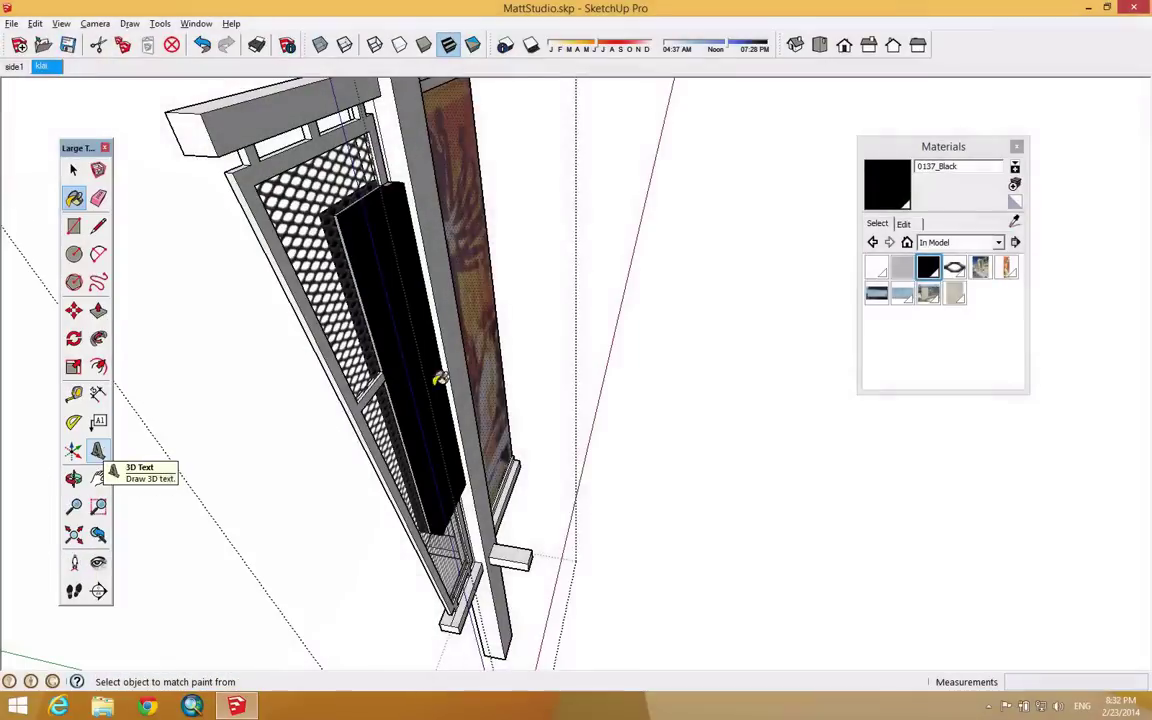
middle_click_drag(437, 378, 296, 254)
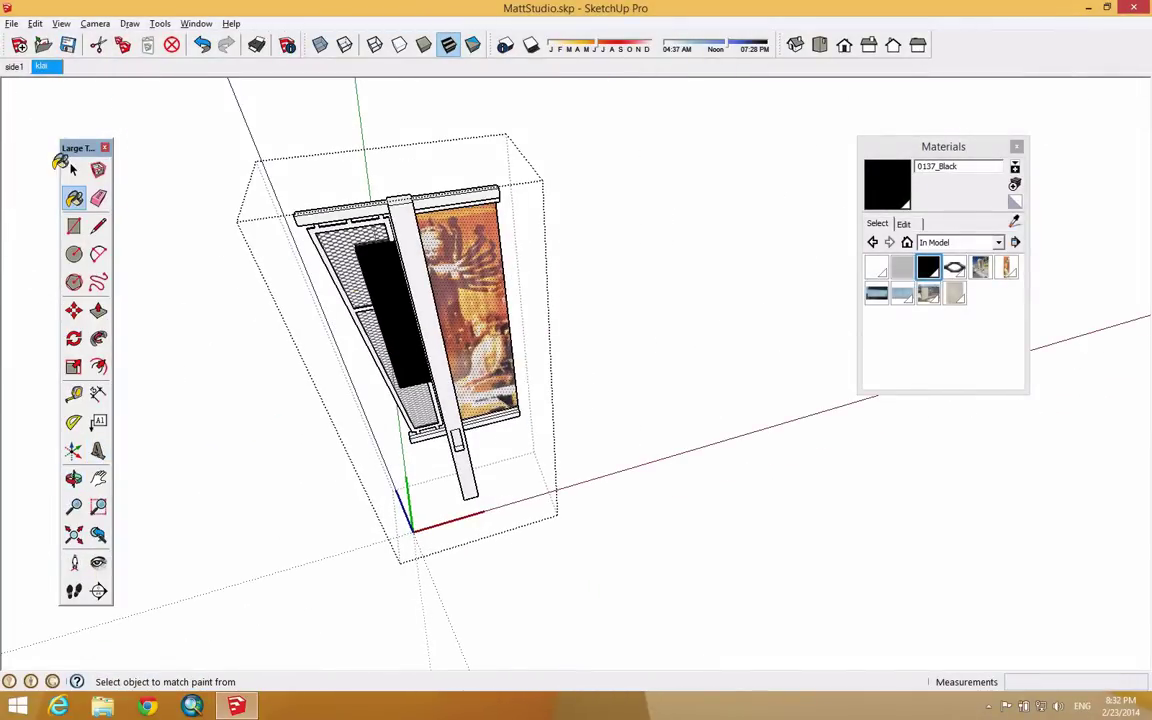
left_click(73, 170)
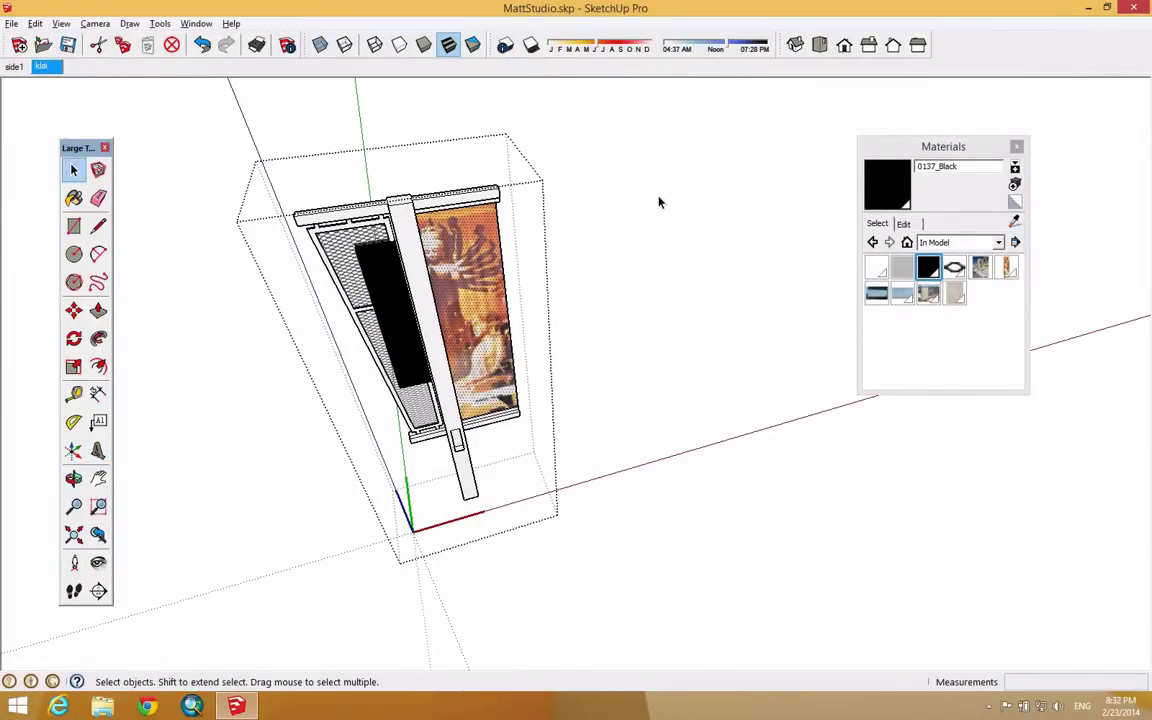
left_click(690, 226)
Step: Paint the whole KlaiSign component with 0003_DeepPink from the Colors-Named library
mouse_move(690, 226)
middle_mouse_down()
mouse_move(635, 224)
mouse_move(548, 388)
mouse_move(487, 260)
middle_mouse_up()
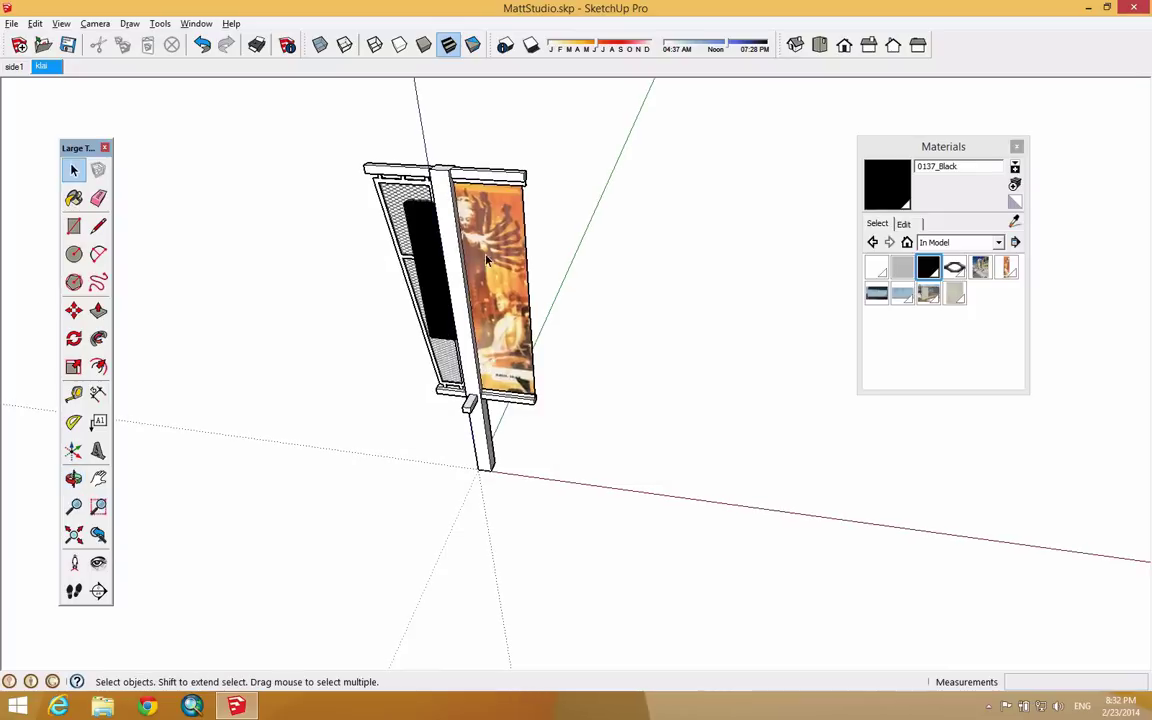
left_click(466, 278)
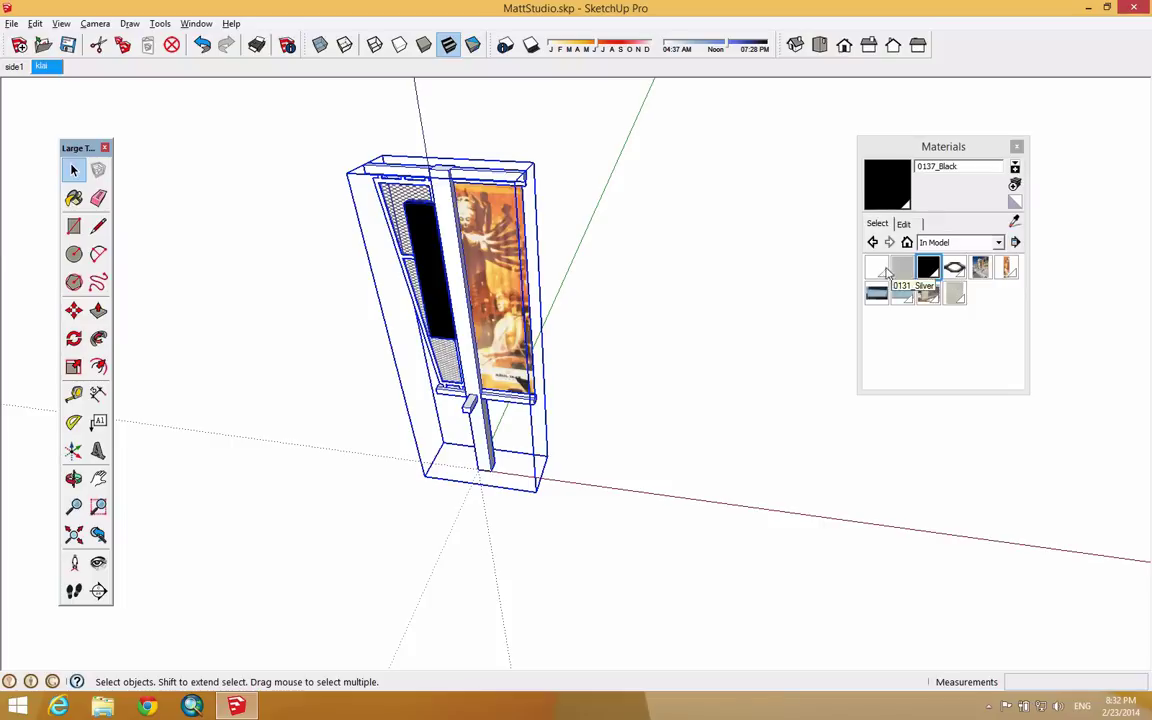
left_click(960, 242)
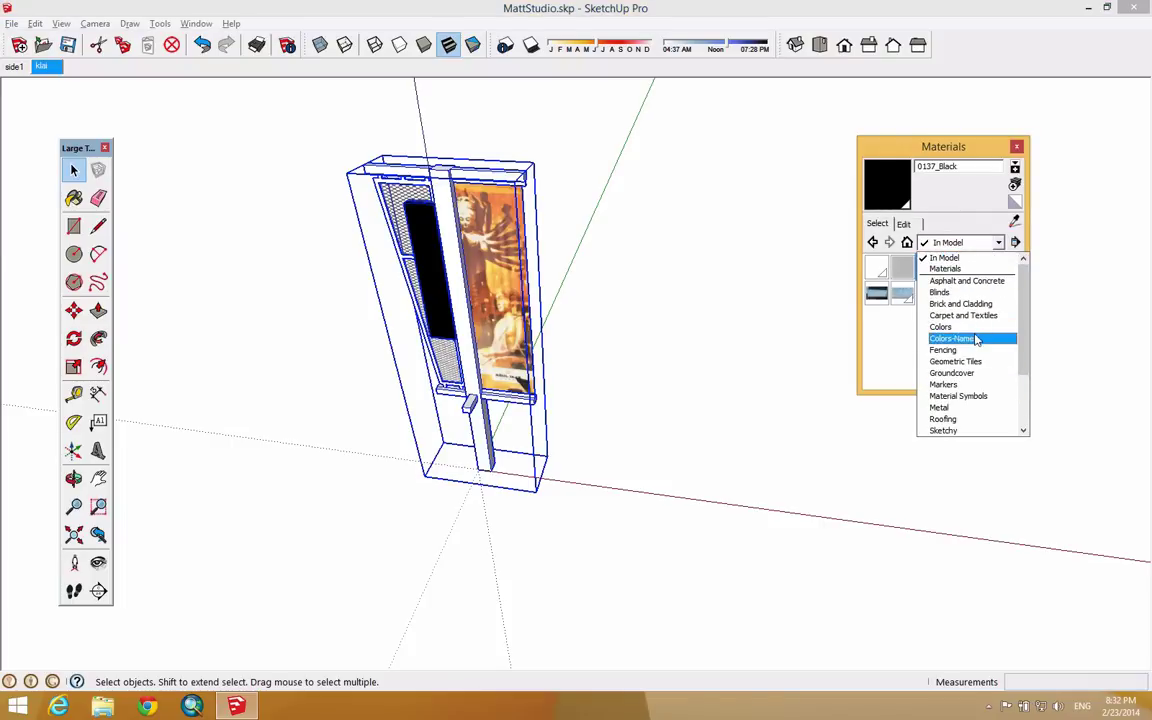
left_click(970, 338)
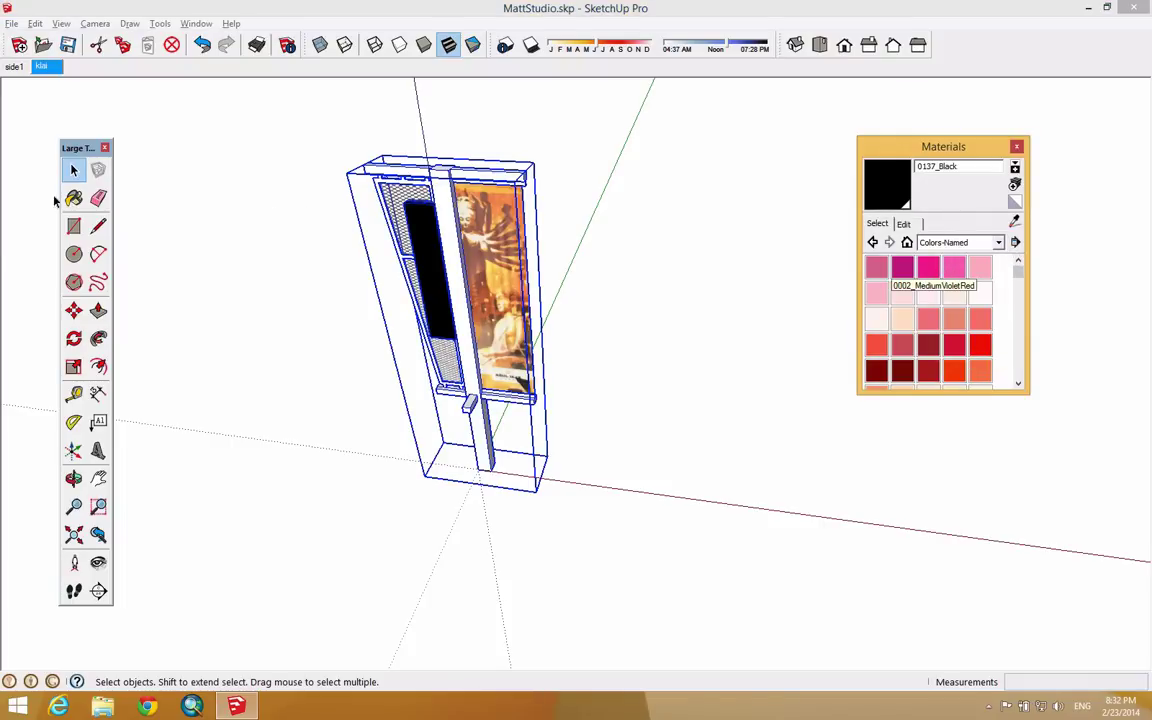
left_click(73, 198)
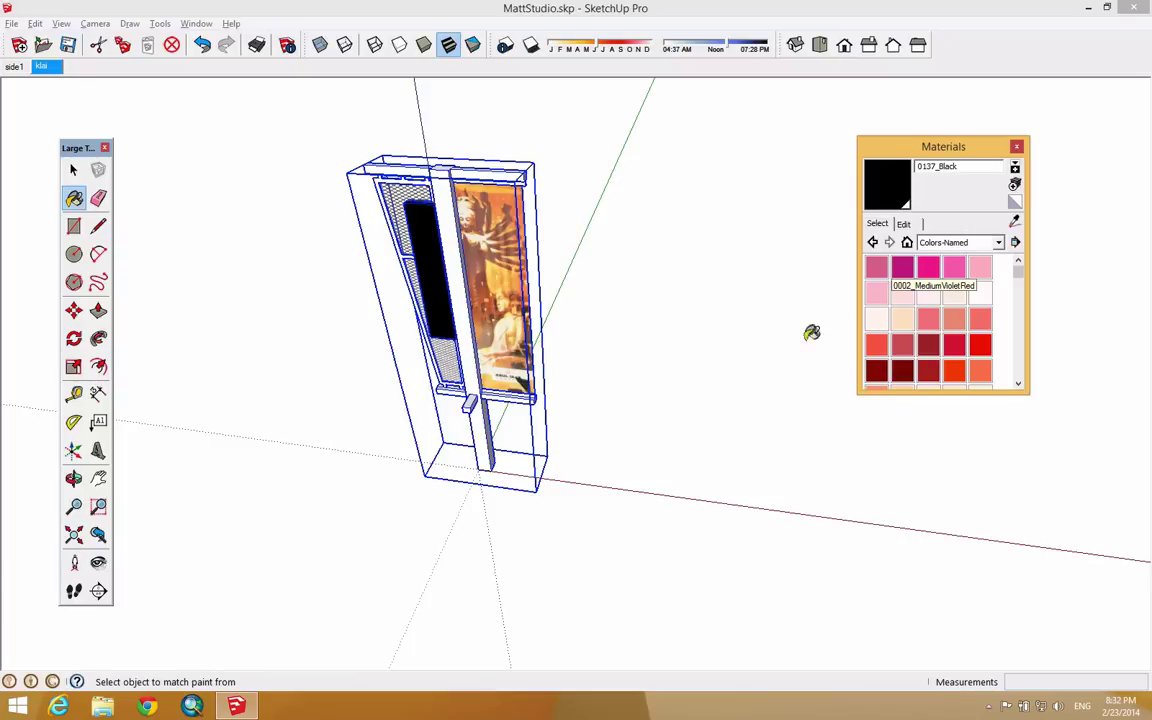
left_click(931, 272)
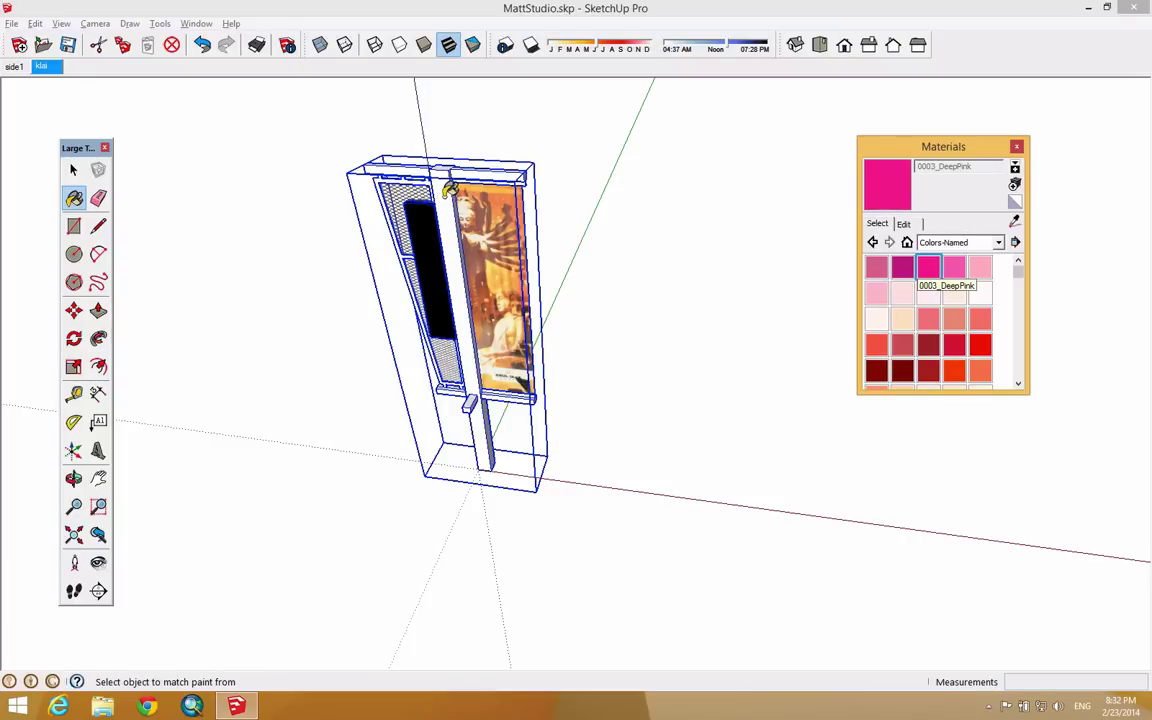
left_click(452, 190)
mouse_move(443, 257)
middle_mouse_down()
mouse_move(337, 237)
mouse_move(558, 267)
mouse_move(663, 301)
middle_mouse_up()
mouse_move(558, 311)
middle_mouse_down()
mouse_move(528, 327)
mouse_move(591, 311)
middle_mouse_up()
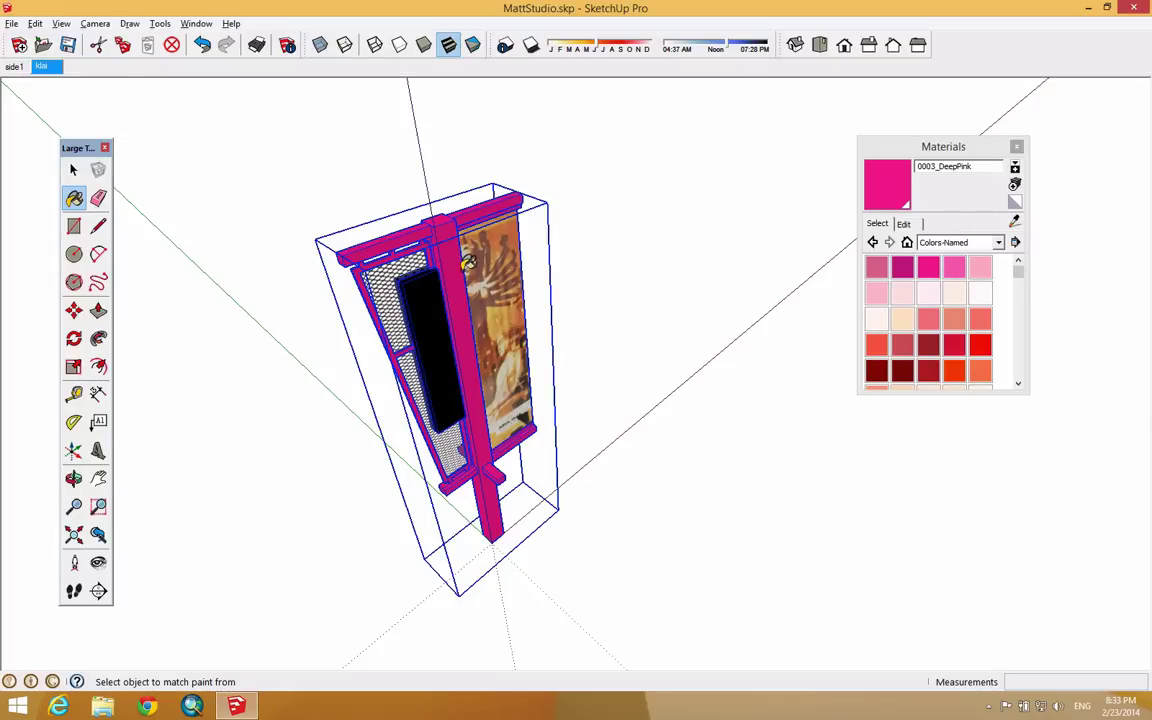
middle_click_drag(400, 265, 441, 328)
Step: Open the sign component, sample the banner's klai#1 texture, apply it to the banner's opposite face, and close the component
left_click(73, 170)
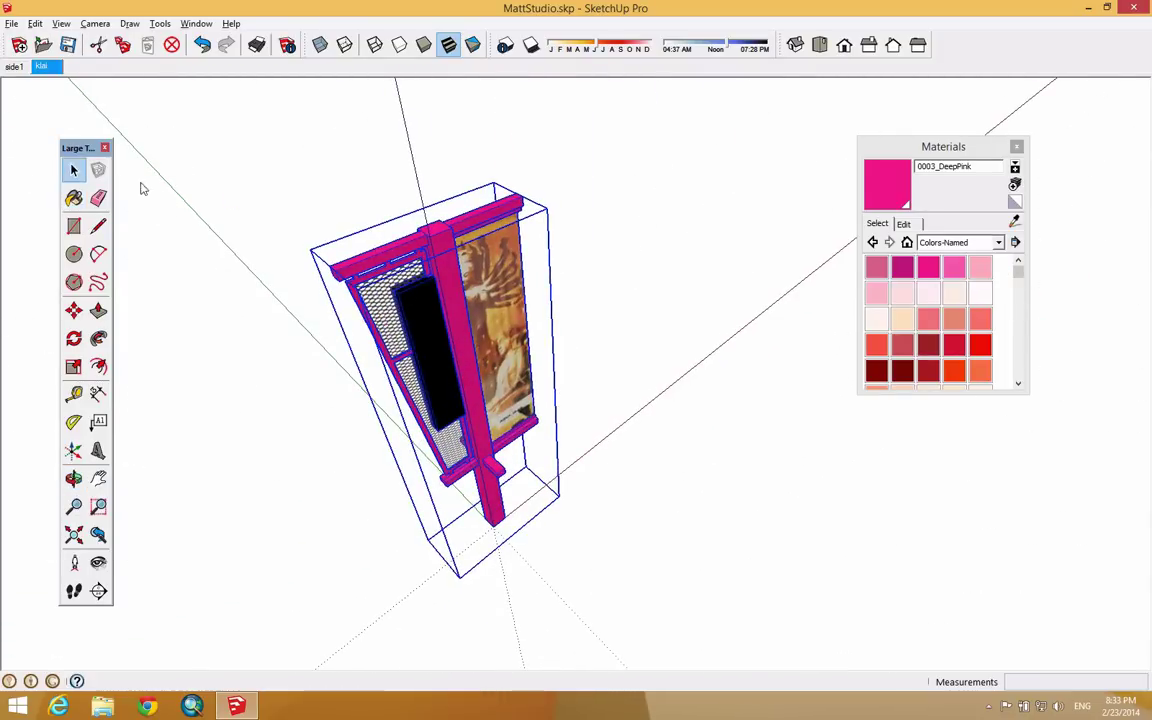
double_click(456, 285)
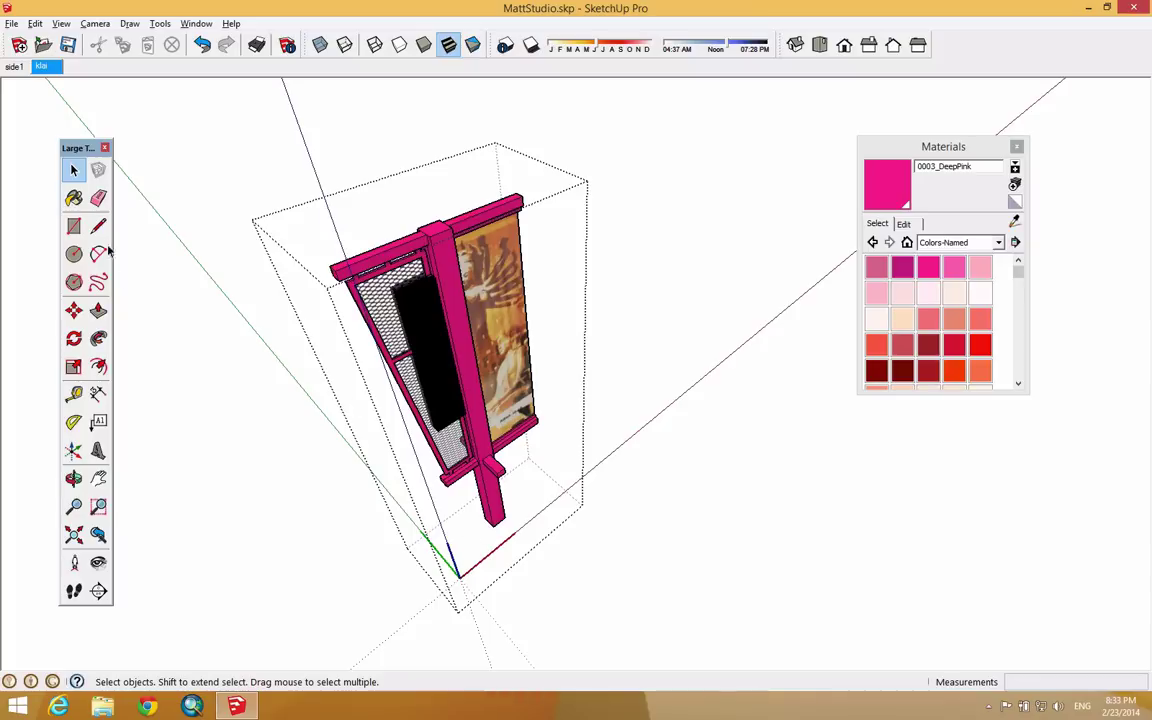
left_click(73, 197)
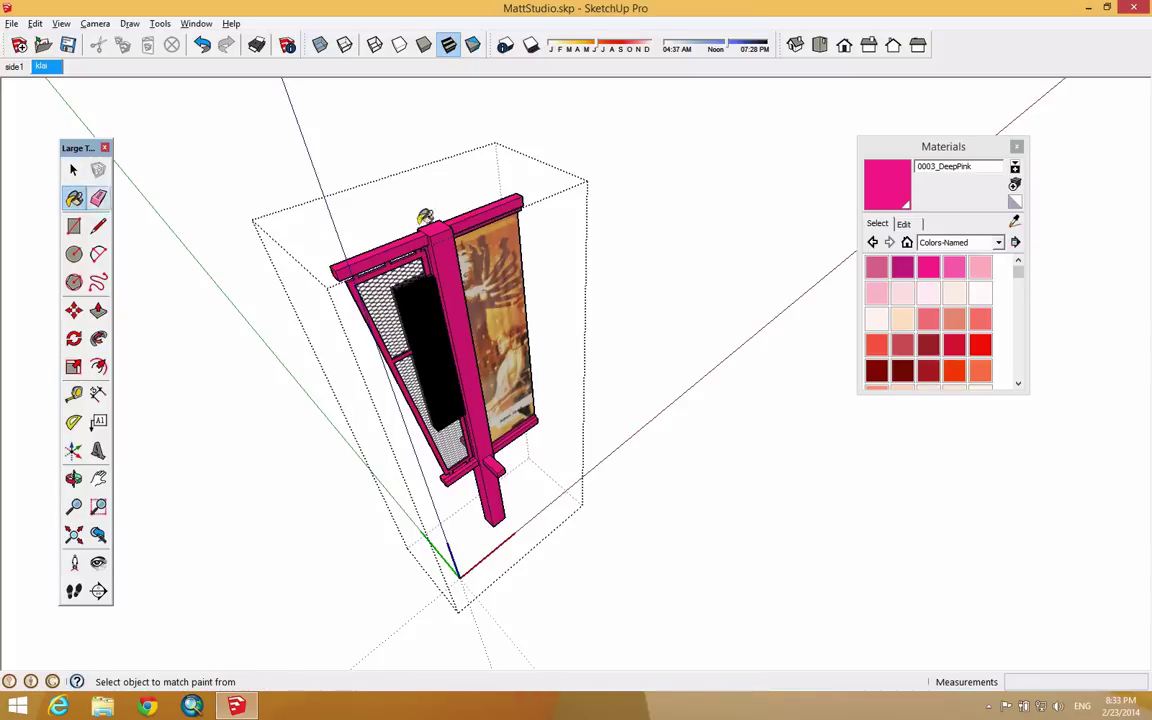
left_click(1015, 222)
left_click(502, 283)
mouse_move(594, 430)
middle_mouse_down()
mouse_move(684, 314)
mouse_move(972, 275)
mouse_move(1077, 291)
middle_mouse_up()
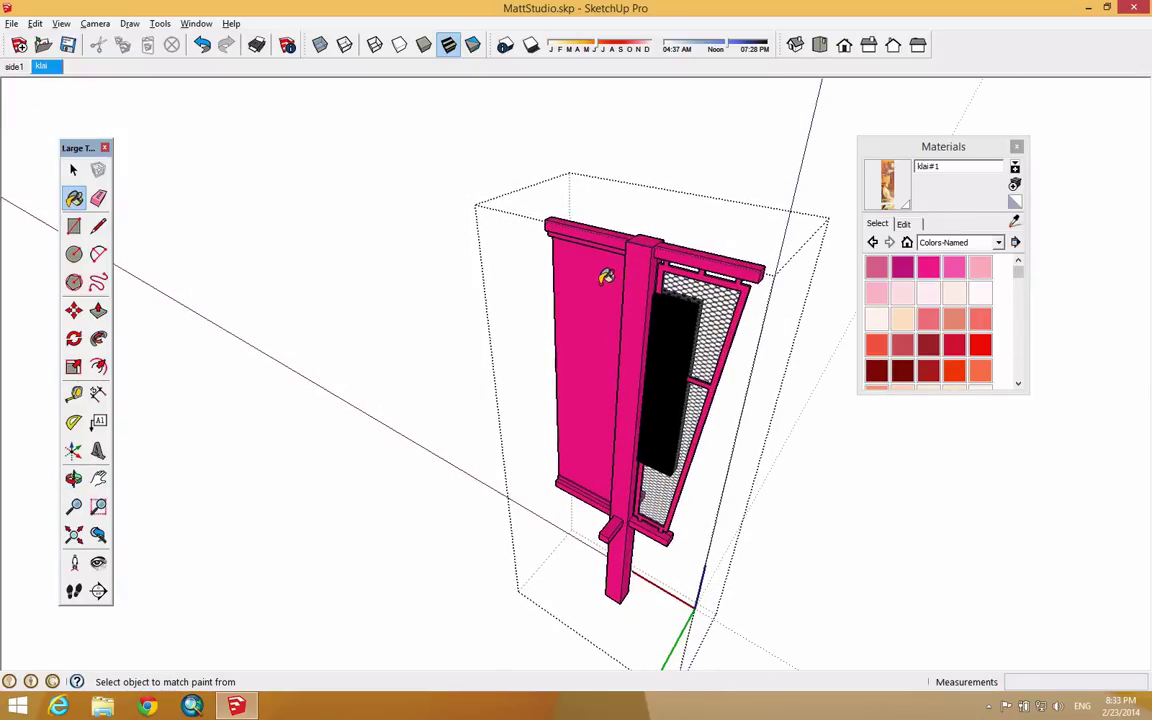
left_click(604, 280)
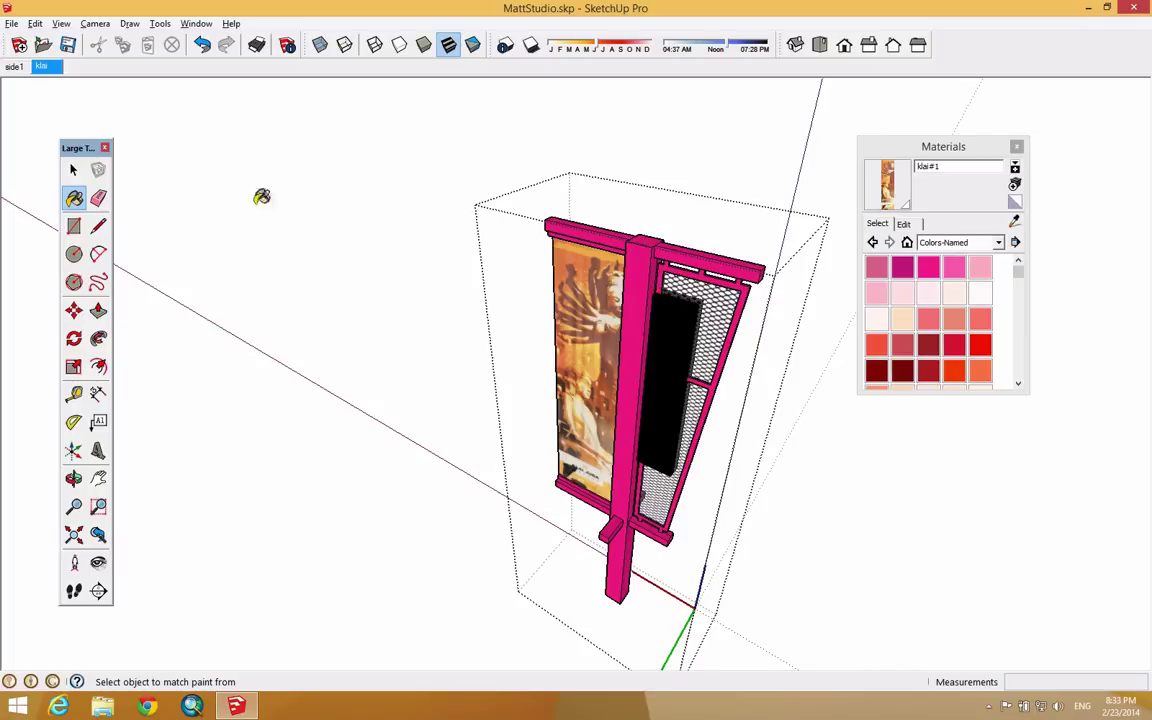
key("space")
middle_click_drag(281, 207, 150, 380)
Step: Paint the whole KlaiSign component with 0131_Silver from the Colors-Named library
left_click(517, 267)
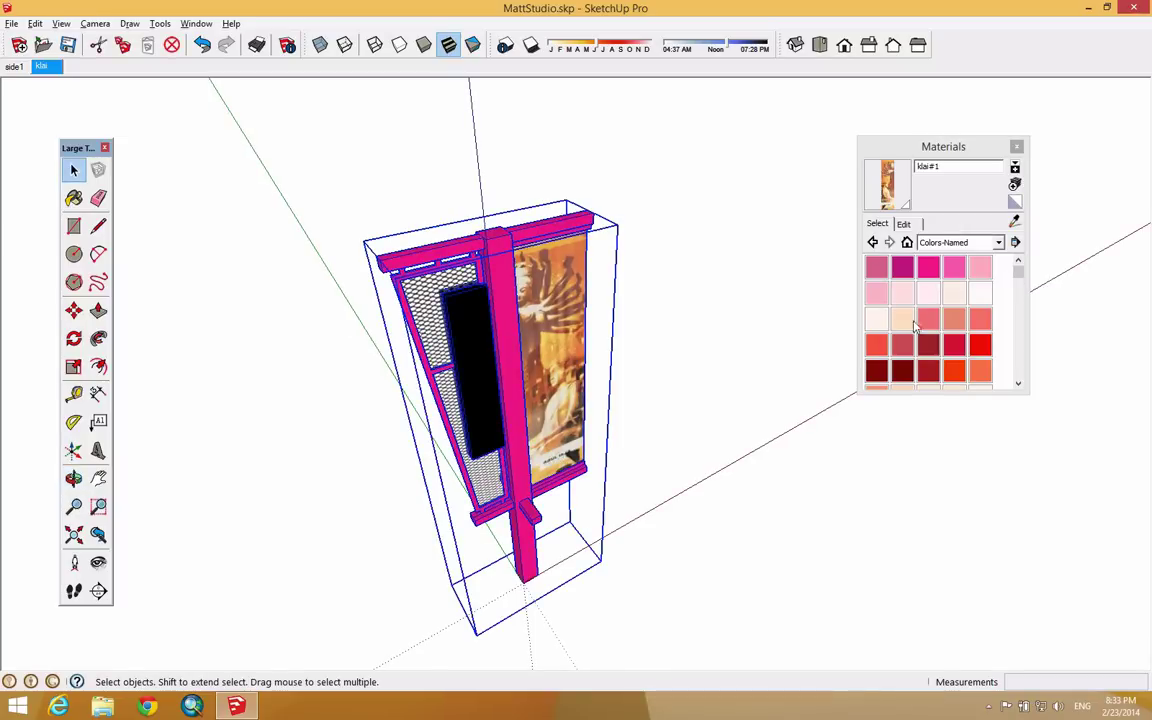
left_click(1022, 271)
left_click_drag(1022, 283, 1022, 372)
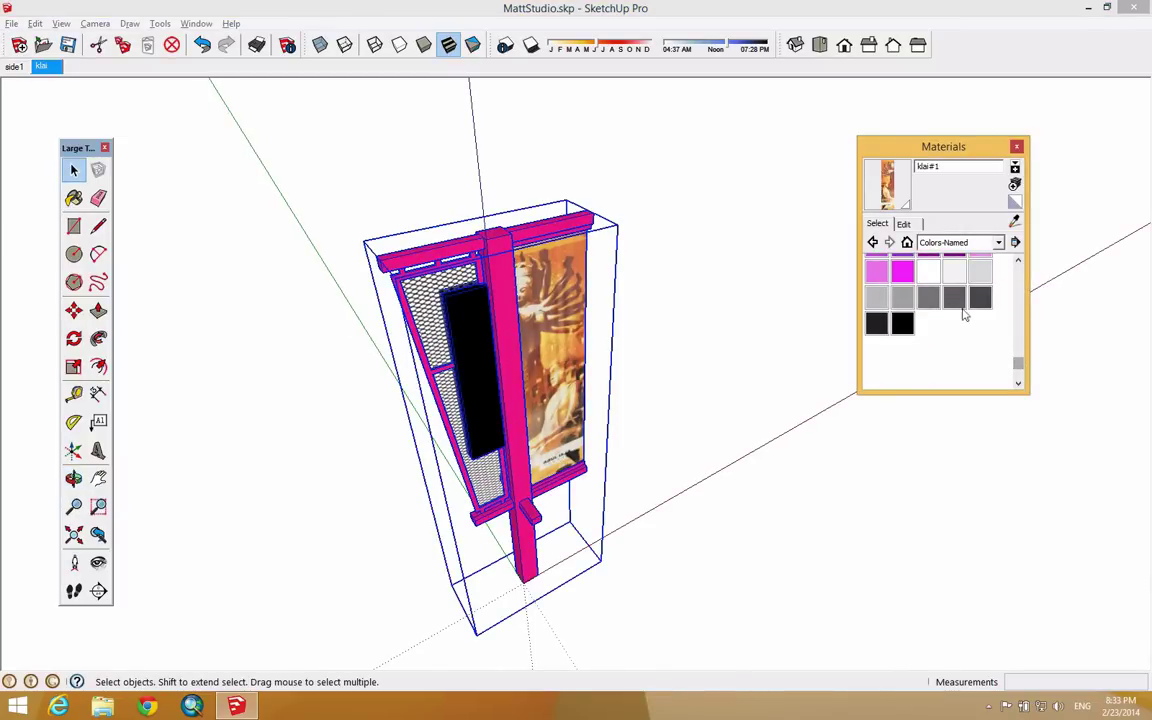
left_click(876, 297)
left_click(508, 260)
middle_click_drag(508, 325, 588, 358)
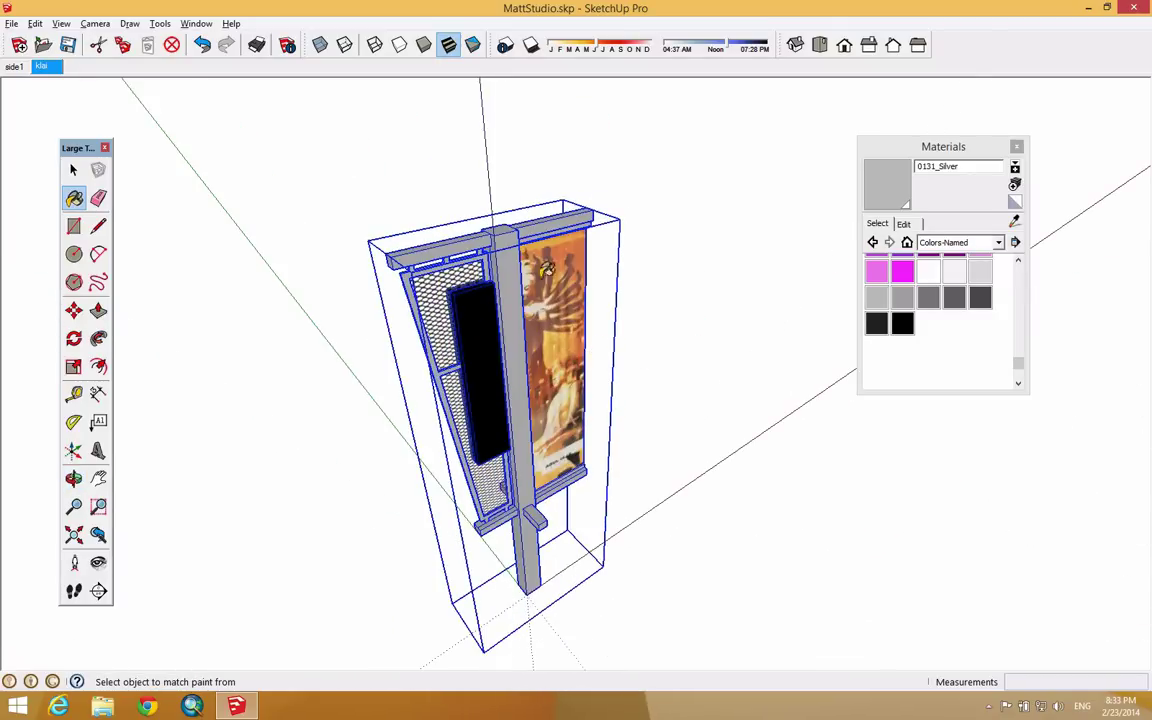
left_click(72, 171)
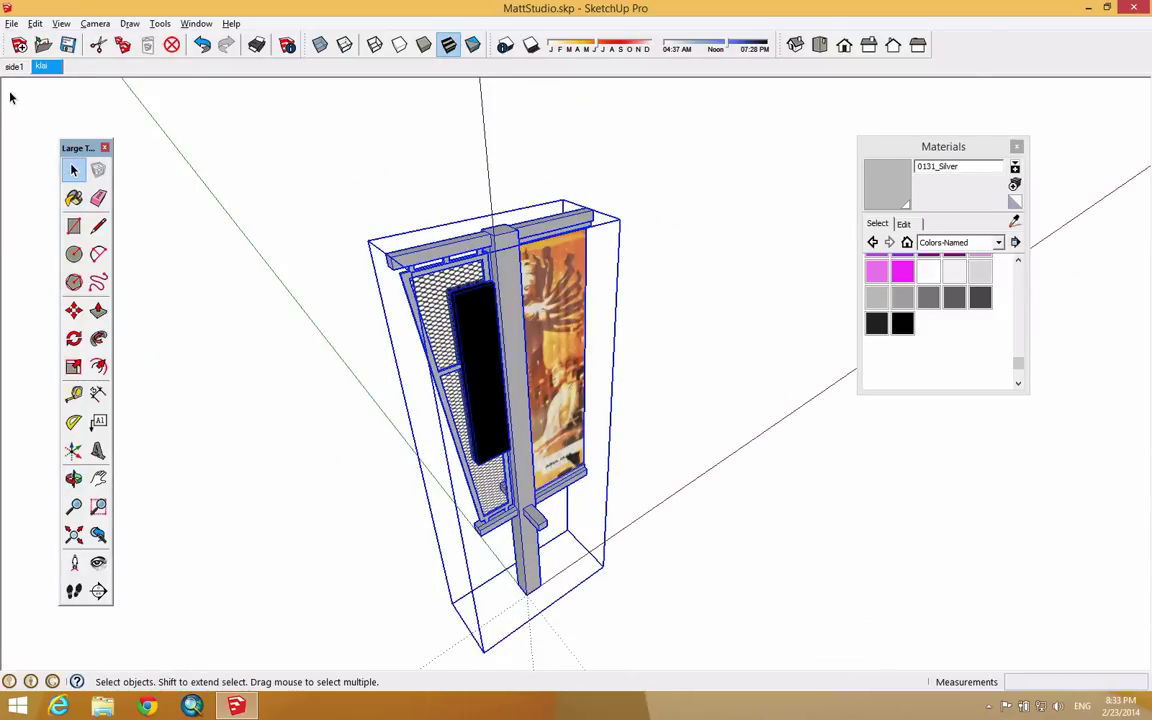
Step: Try the in-model side1#1 concrete texture as the overall material of the whole sign component
left_click(14, 66)
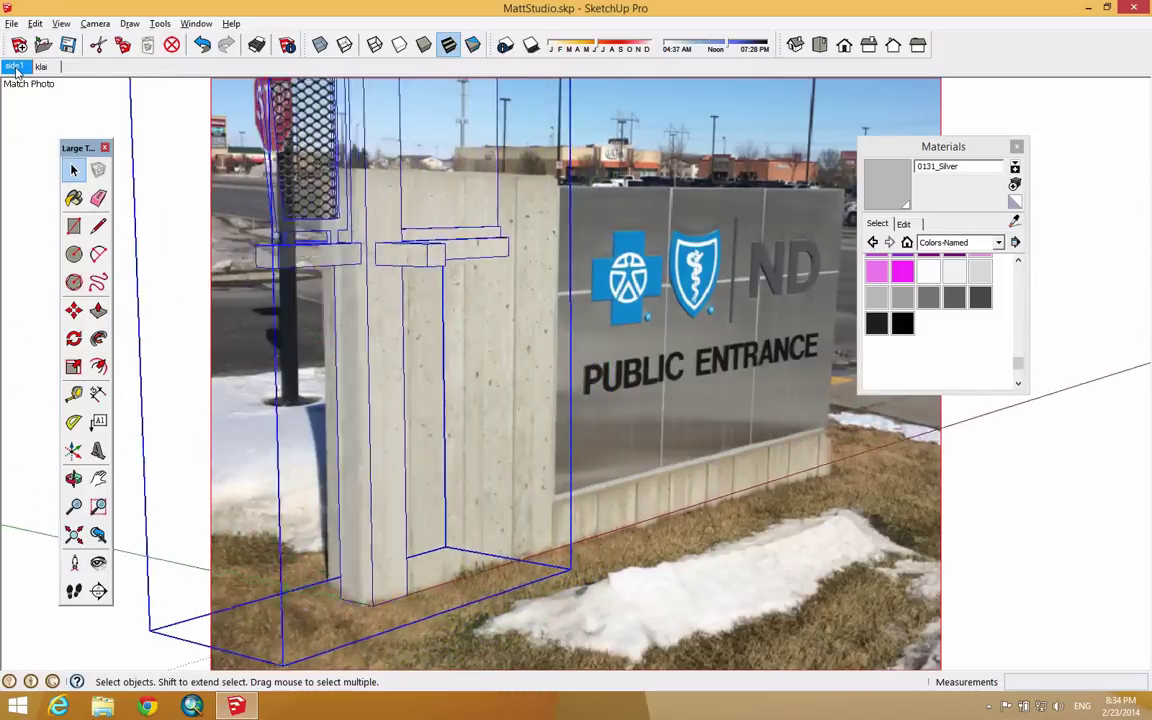
scroll(918, 325, "up", 10)
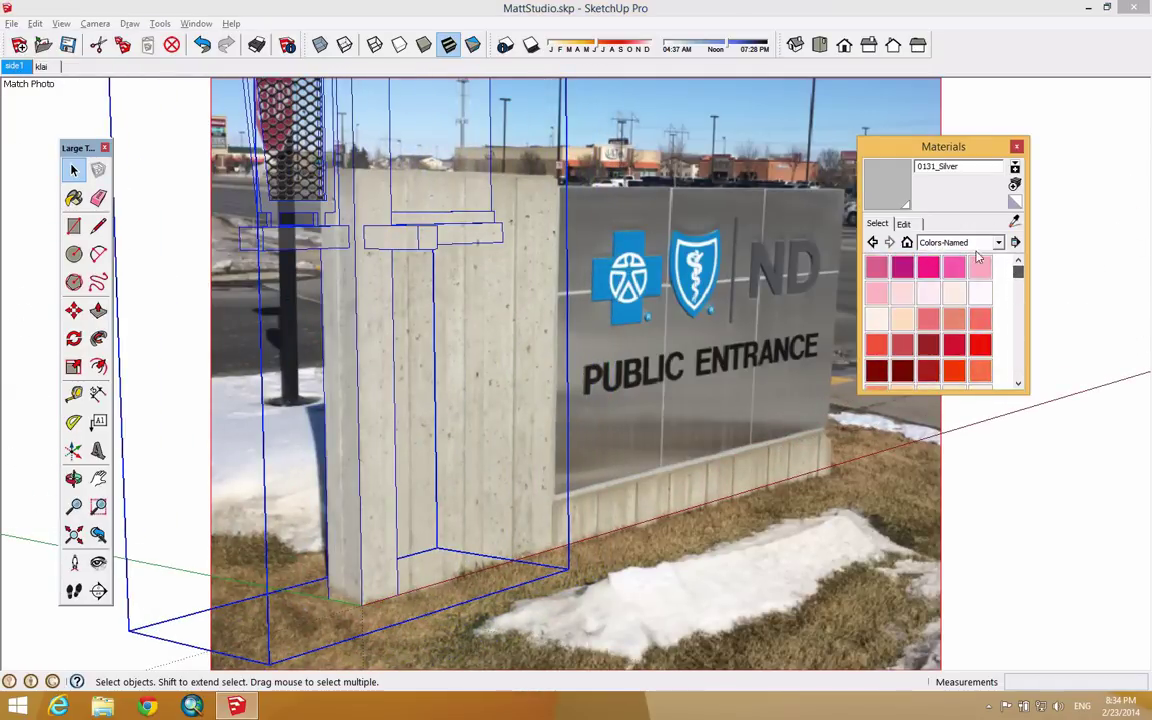
left_click(907, 242)
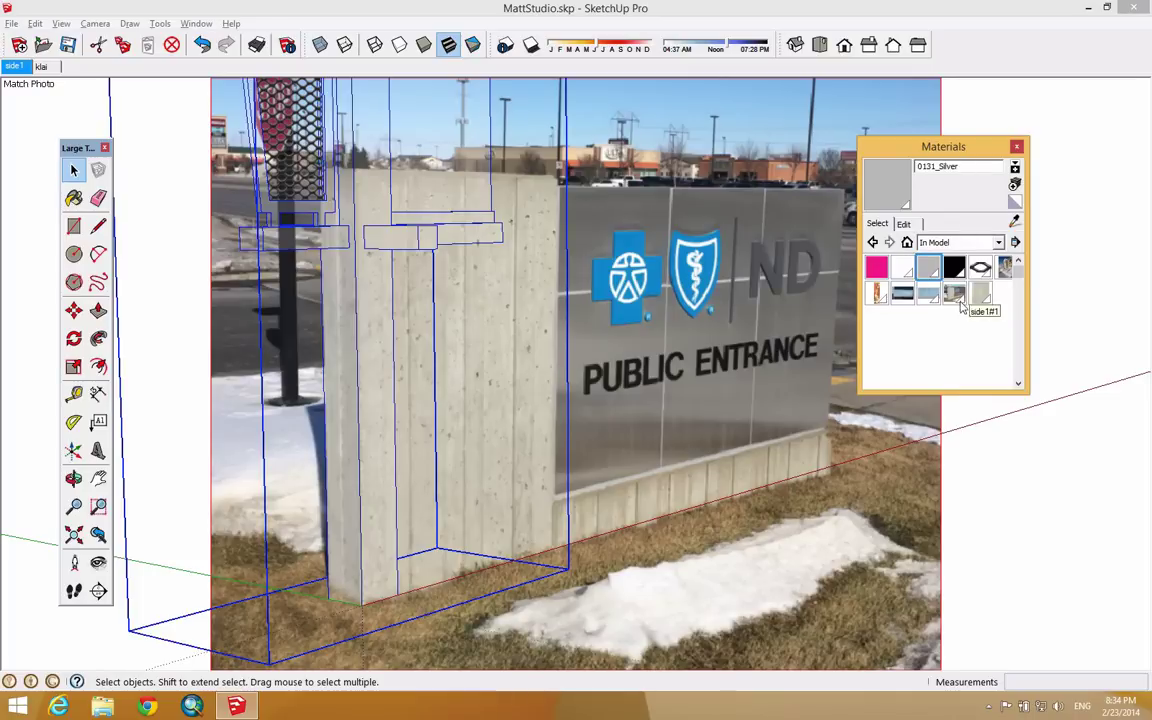
left_click(42, 66)
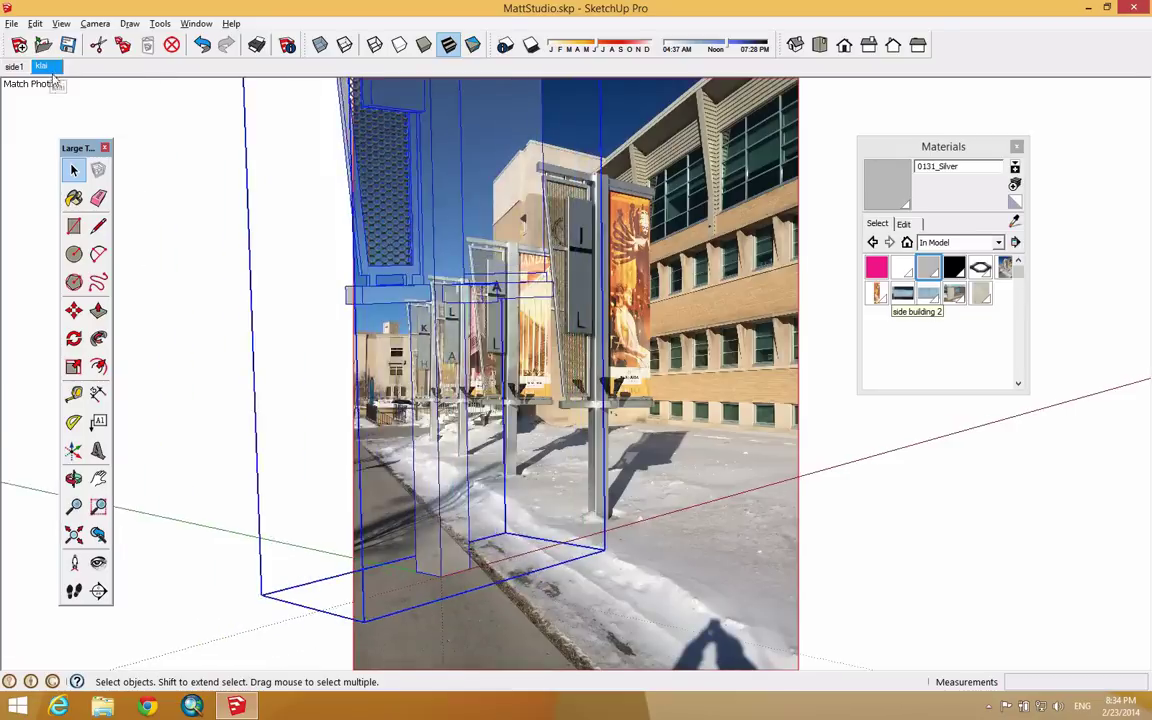
middle_click_drag(683, 347, 607, 212)
double_click(607, 212)
scroll(607, 212, "up", 3)
left_click(607, 212)
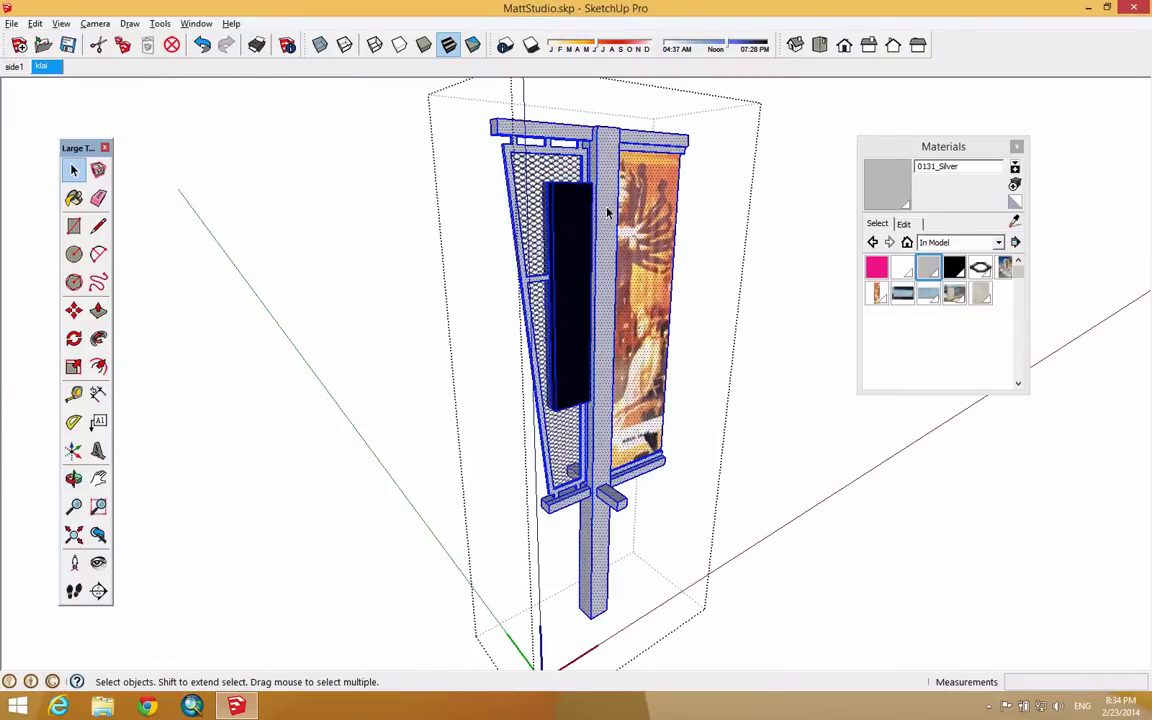
left_click(746, 249)
left_click(598, 173)
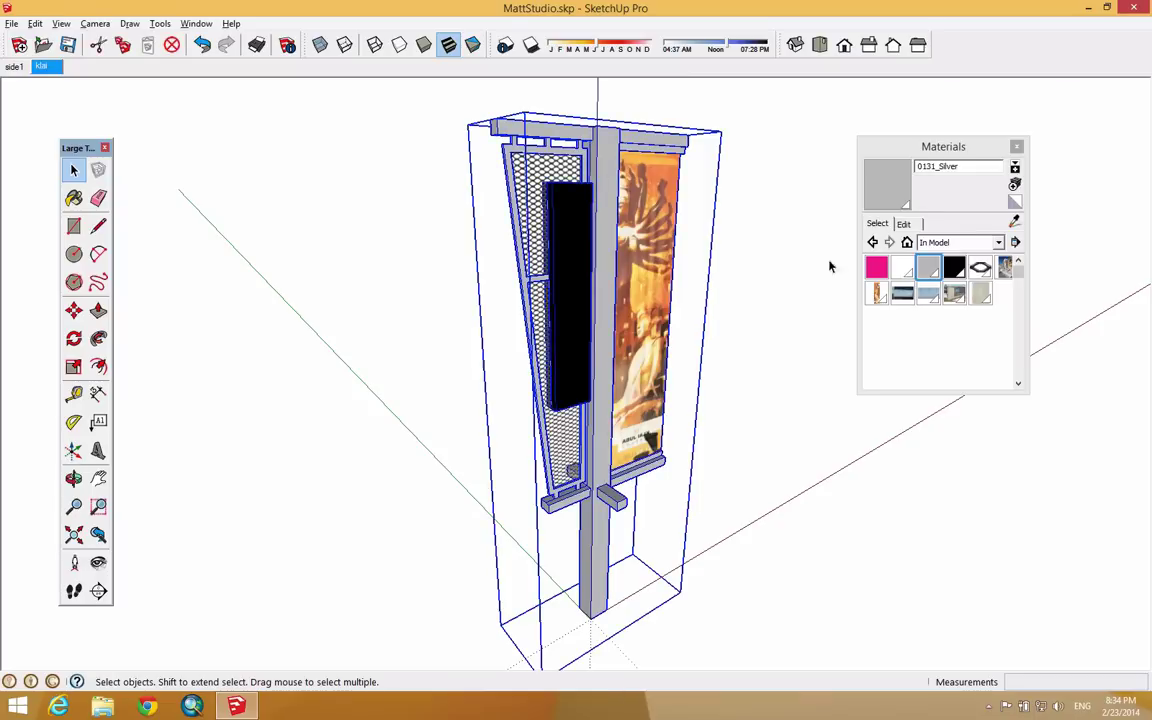
left_click(980, 292)
mouse_move(613, 218)
middle_mouse_down()
mouse_move(463, 373)
mouse_move(632, 340)
middle_mouse_up()
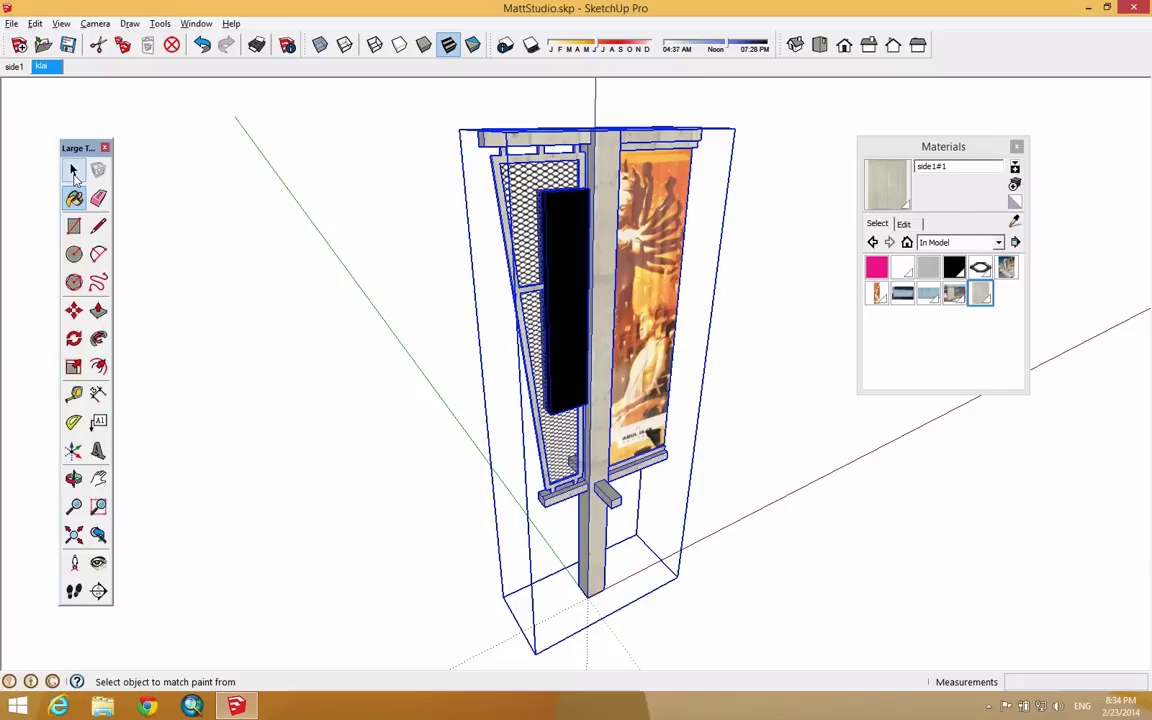
Step: Try the in-model side building 2#1 texture as the overall material of the sign component
left_click(924, 298)
left_click(600, 250)
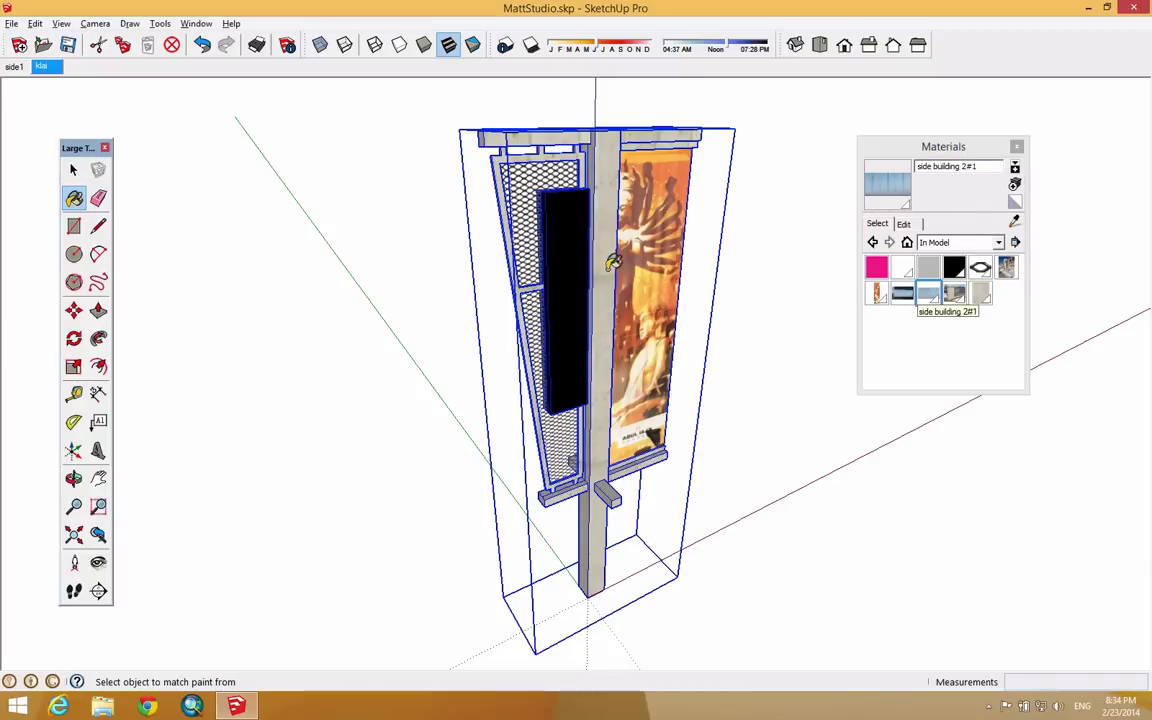
mouse_move(743, 370)
middle_mouse_down()
mouse_move(592, 395)
mouse_move(715, 355)
middle_mouse_up()
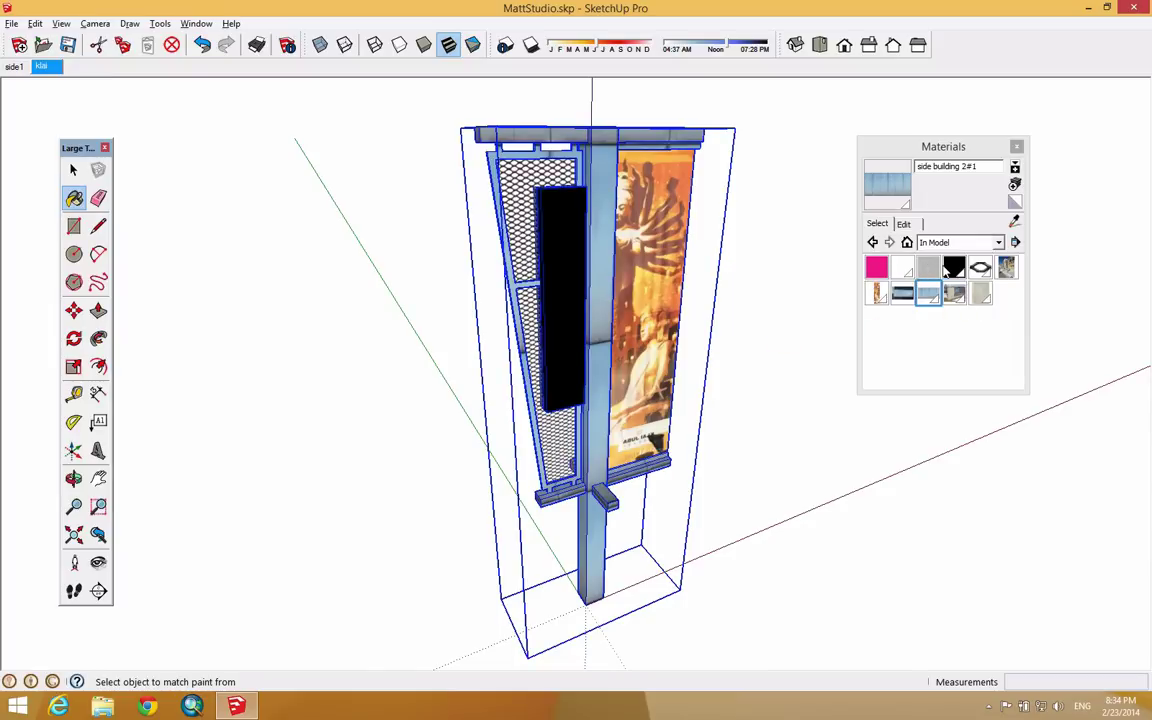
Step: Repaint the sign component with the in-model 0131_Silver and clear the selection
left_click(928, 268)
left_click(620, 220)
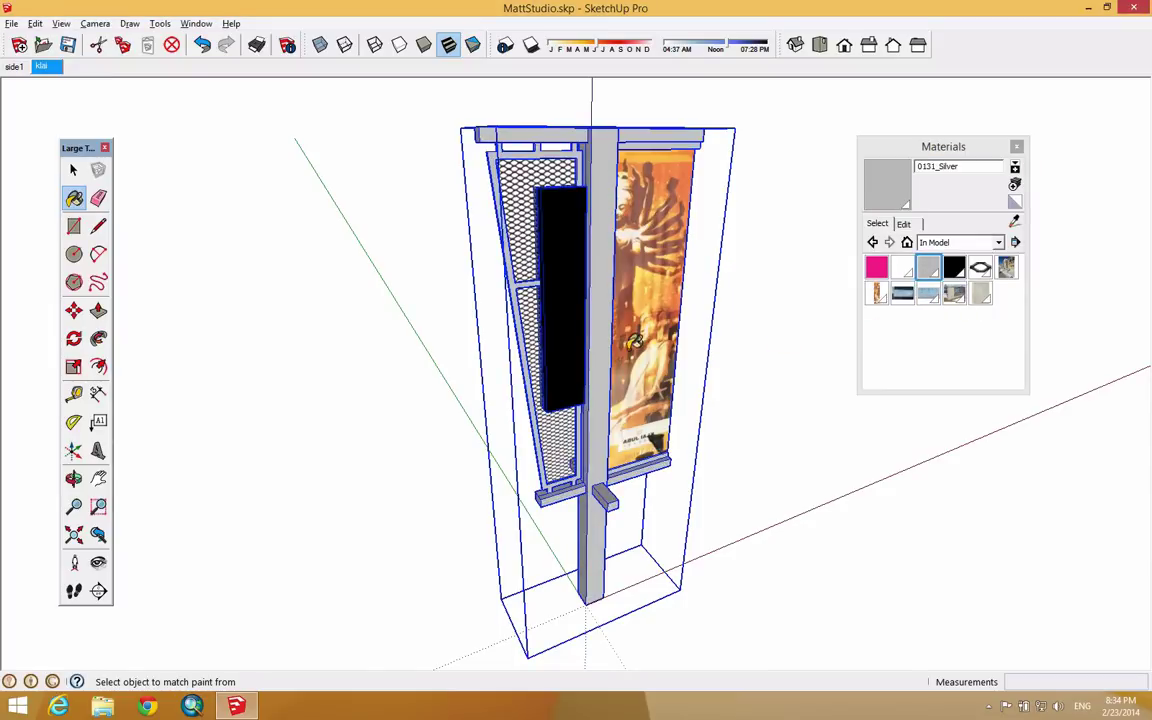
left_click(73, 170)
left_click(325, 278)
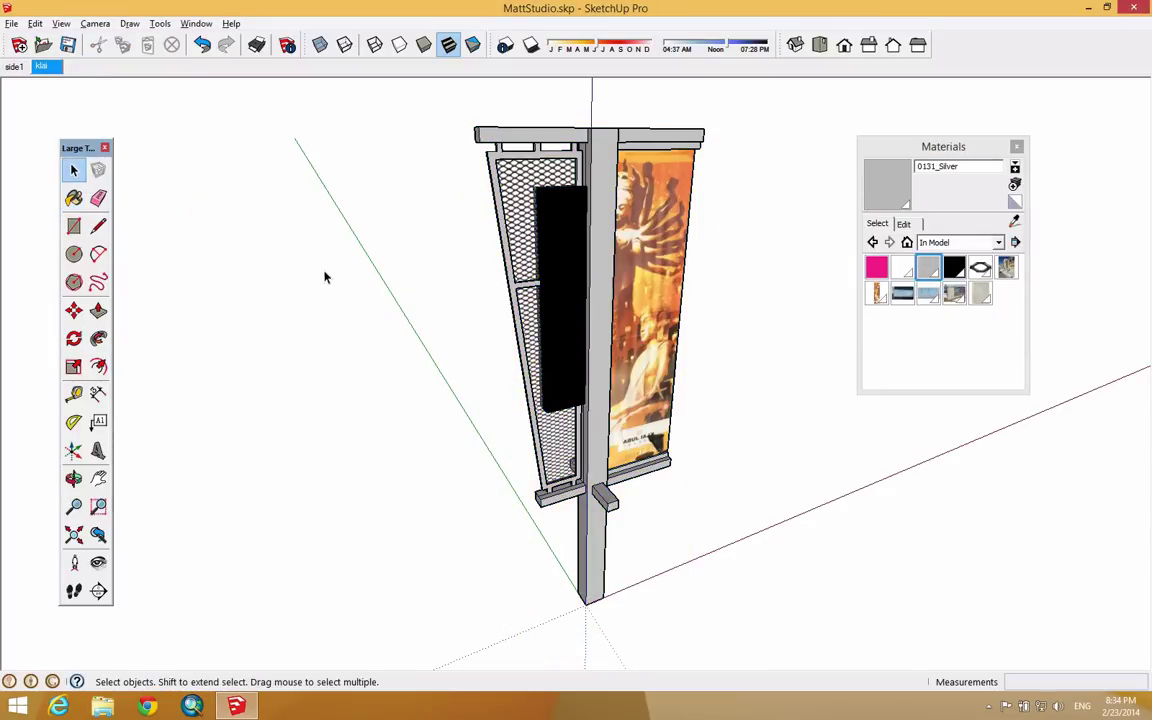
Step: Select the sign component and examine its available commands for saving or sharing the component
scroll(361, 271, "down", 2)
left_click(507, 307)
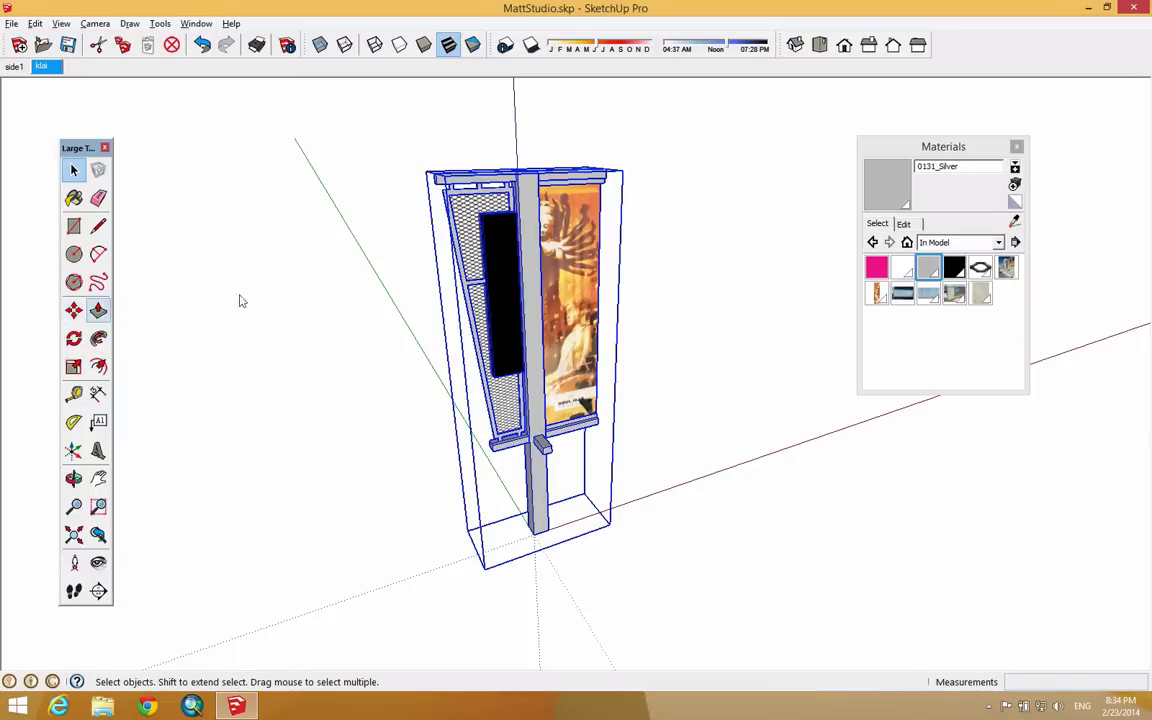
left_click(318, 240)
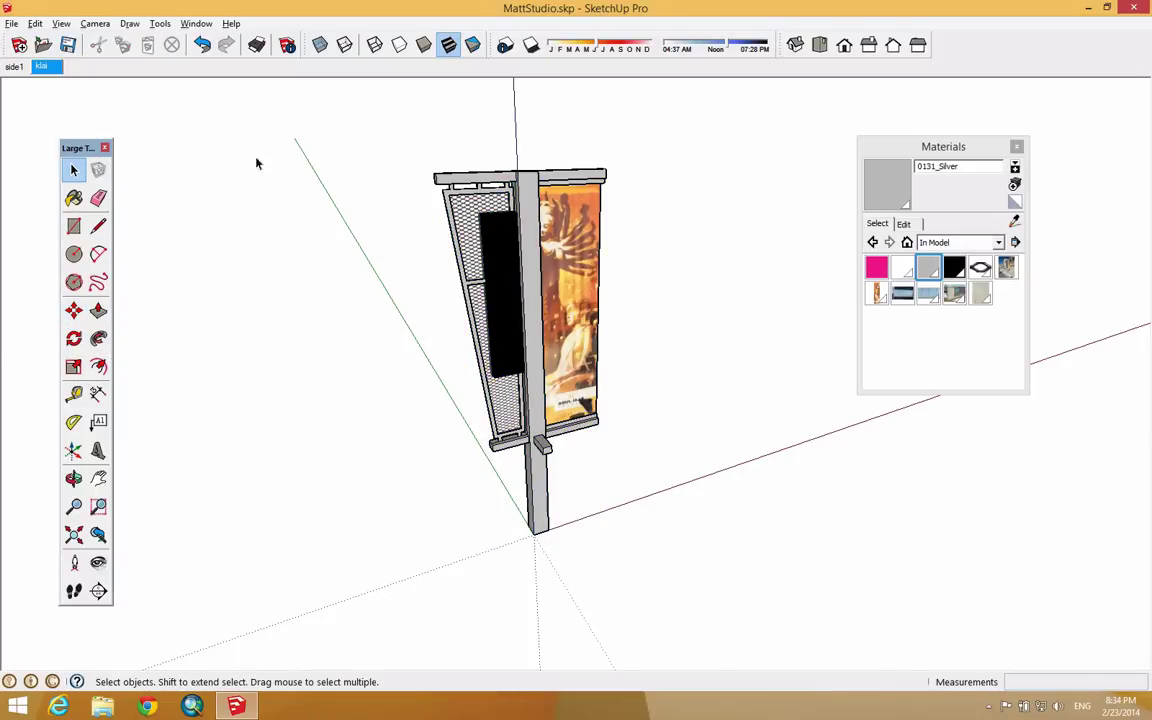
right_click(537, 220)
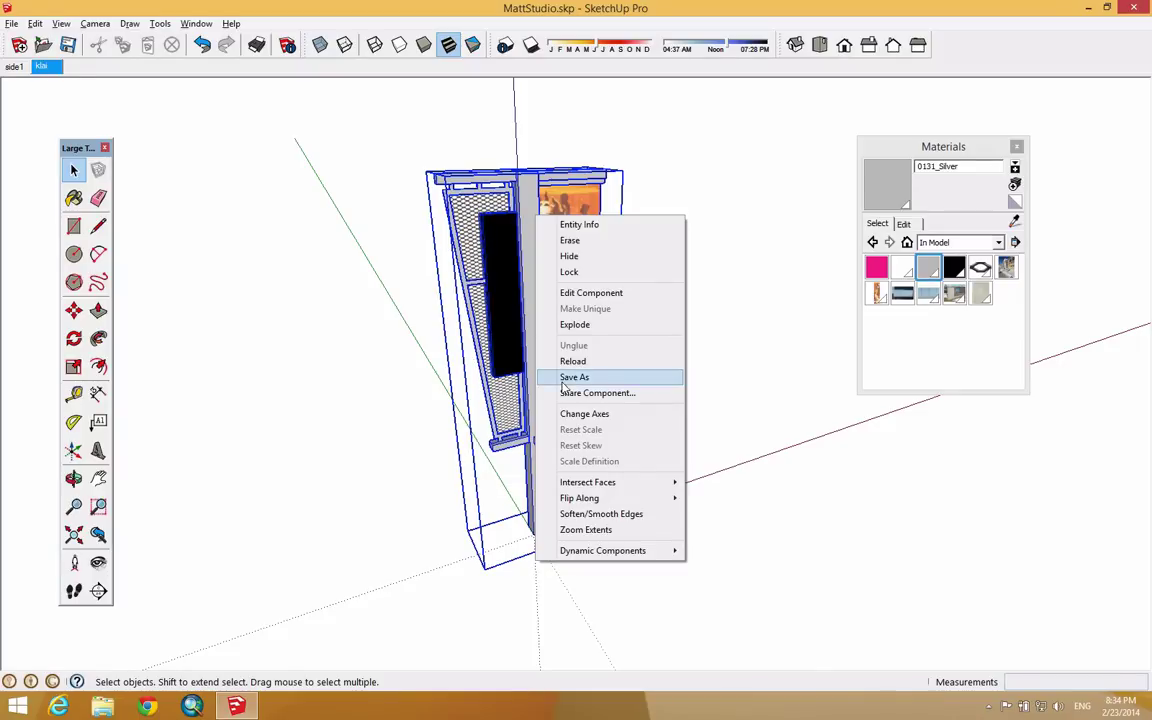
Step: Compare the side1 and klai photo-match scenes, view the finished sign outside the photo, and select the component
left_click(14, 66)
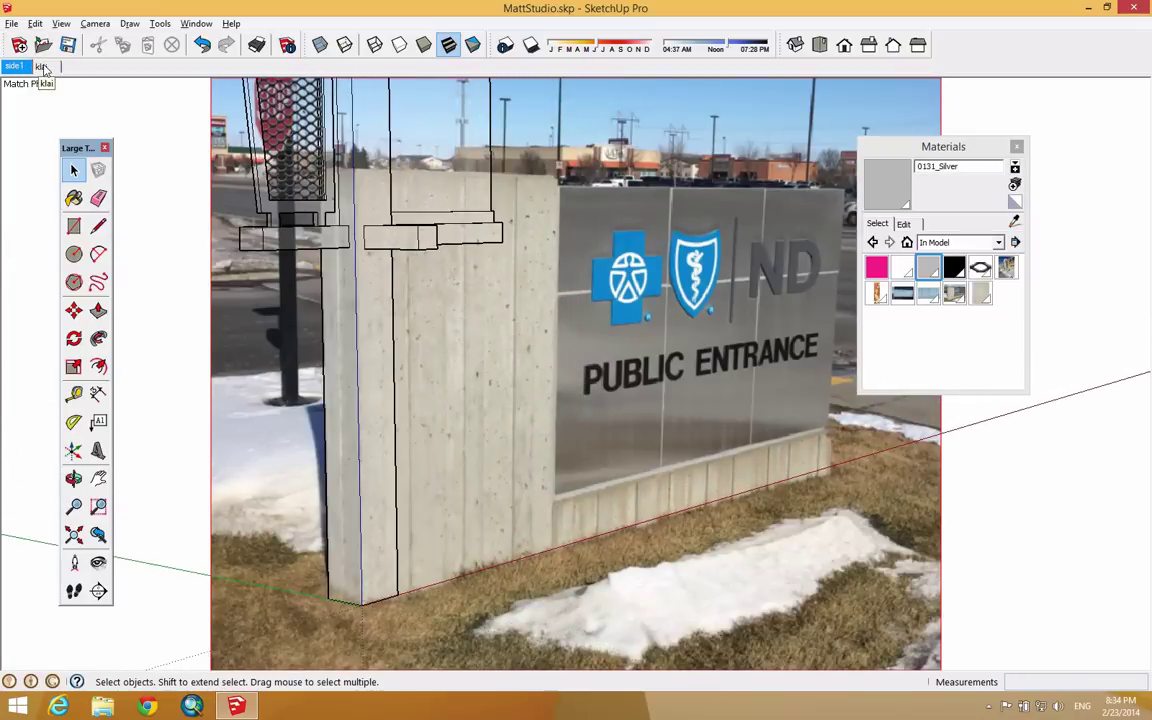
left_click(57, 67)
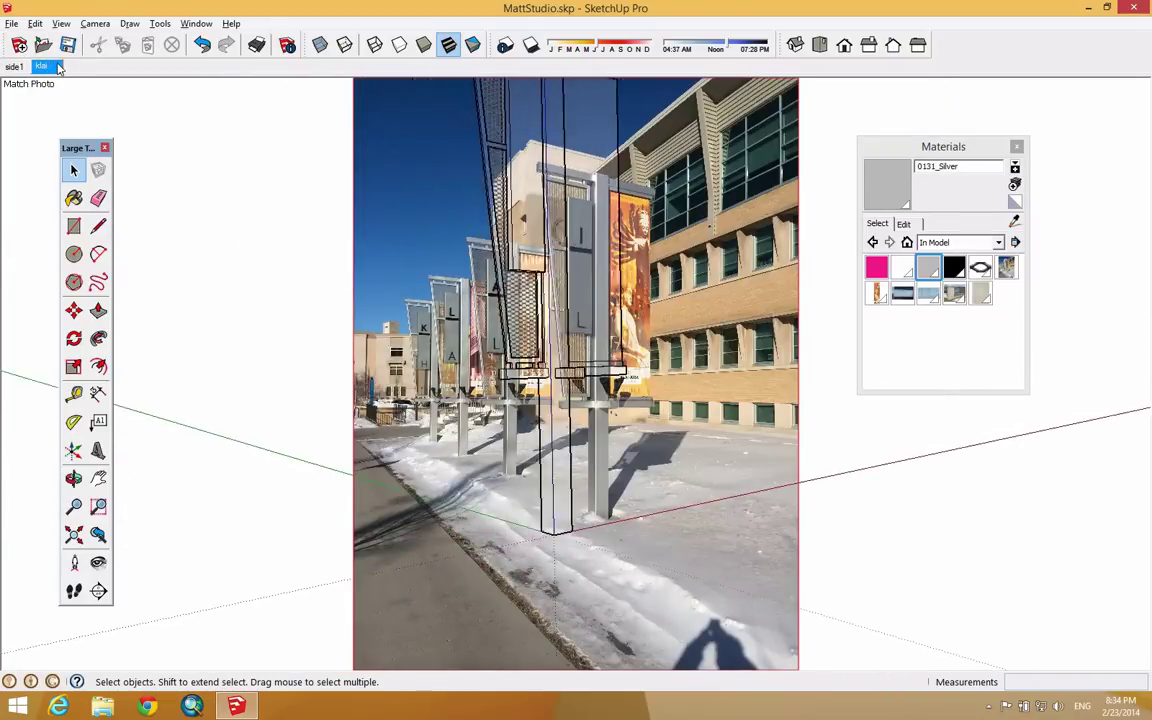
middle_click_drag(418, 338, 640, 509)
scroll(650, 490, "down", 2)
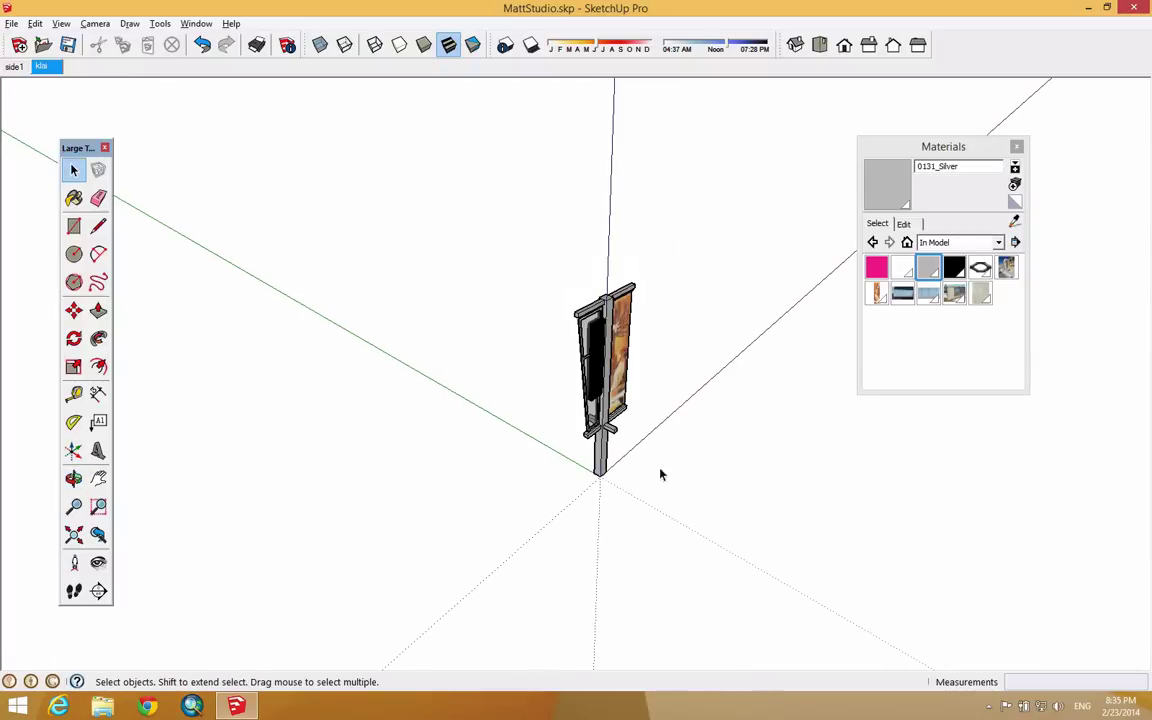
scroll(679, 478, "up", 2)
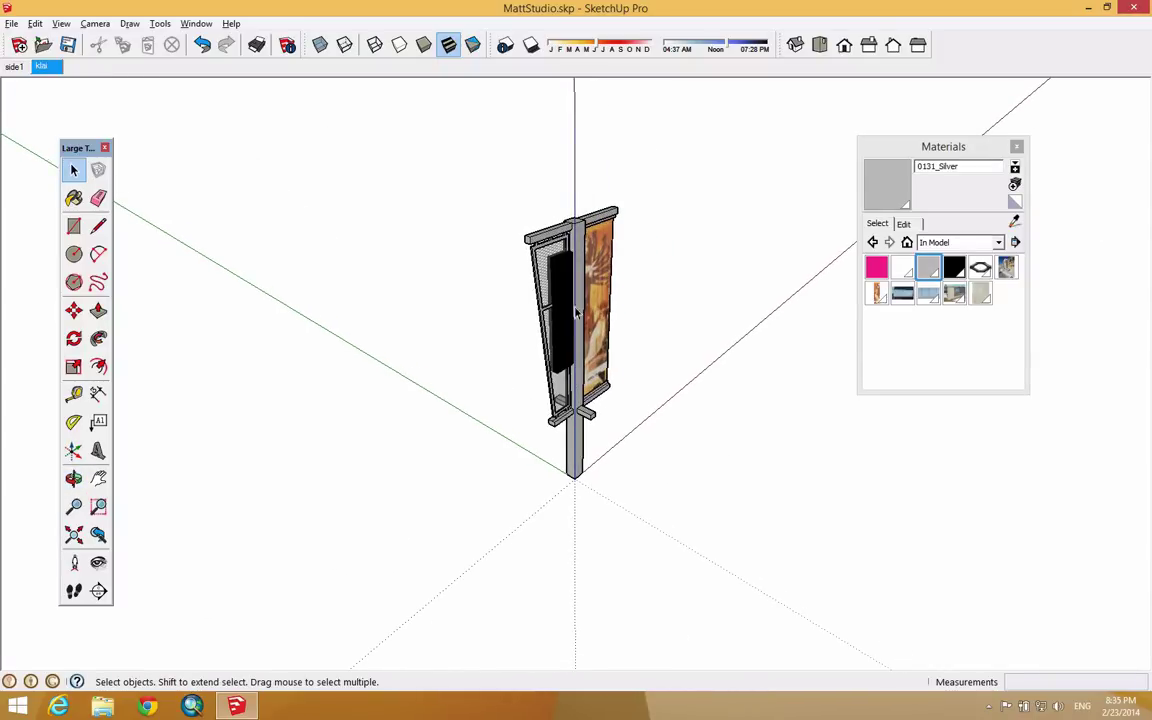
left_click(596, 281)
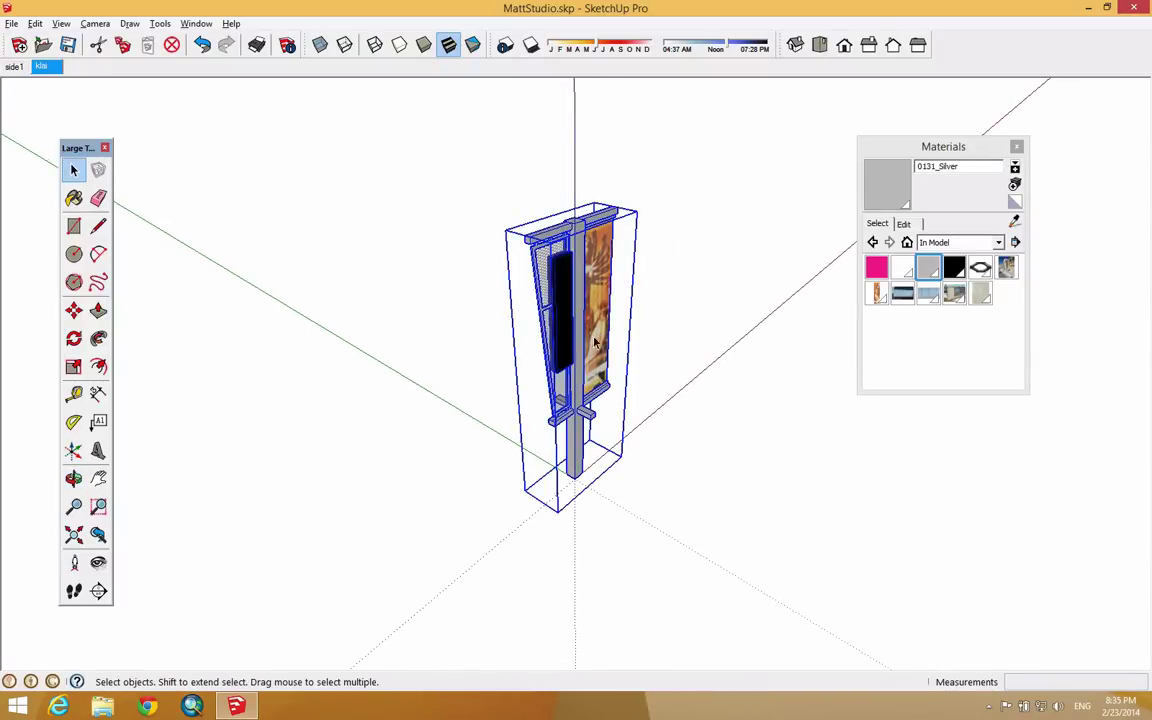
Step: Copy the sign component about 30' along the green axis and divide the distance into five evenly spaced copies
left_click(75, 311)
left_click(557, 546)
key("ctrl")
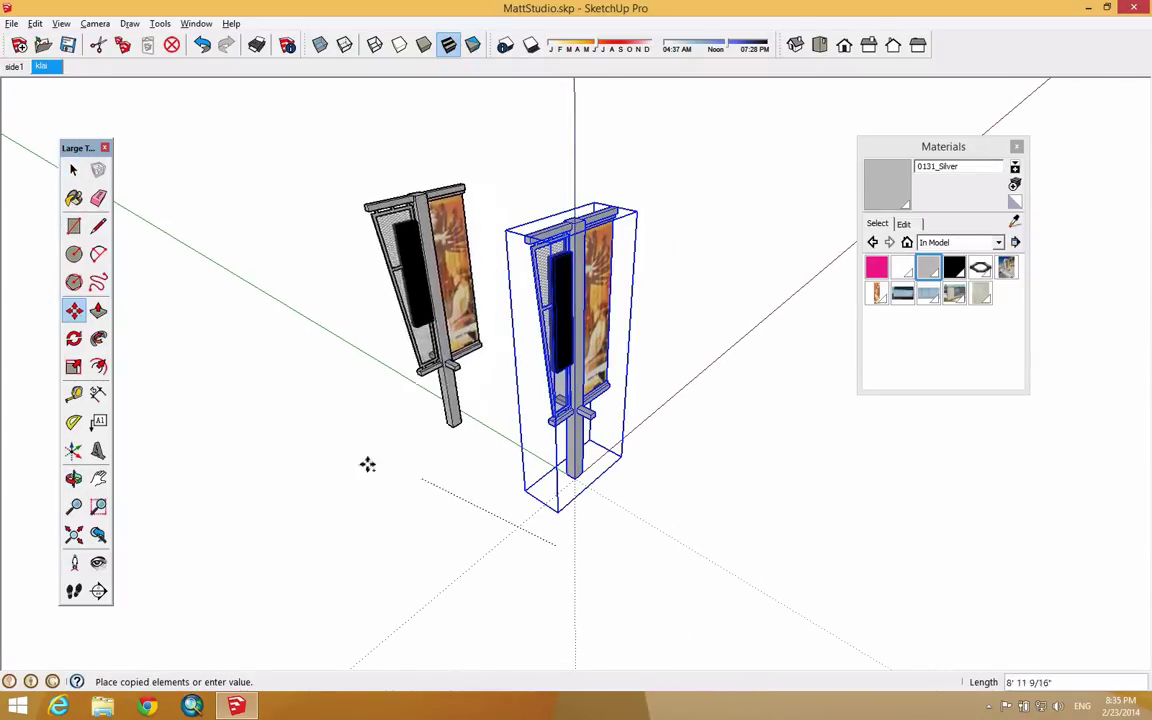
left_click(269, 349)
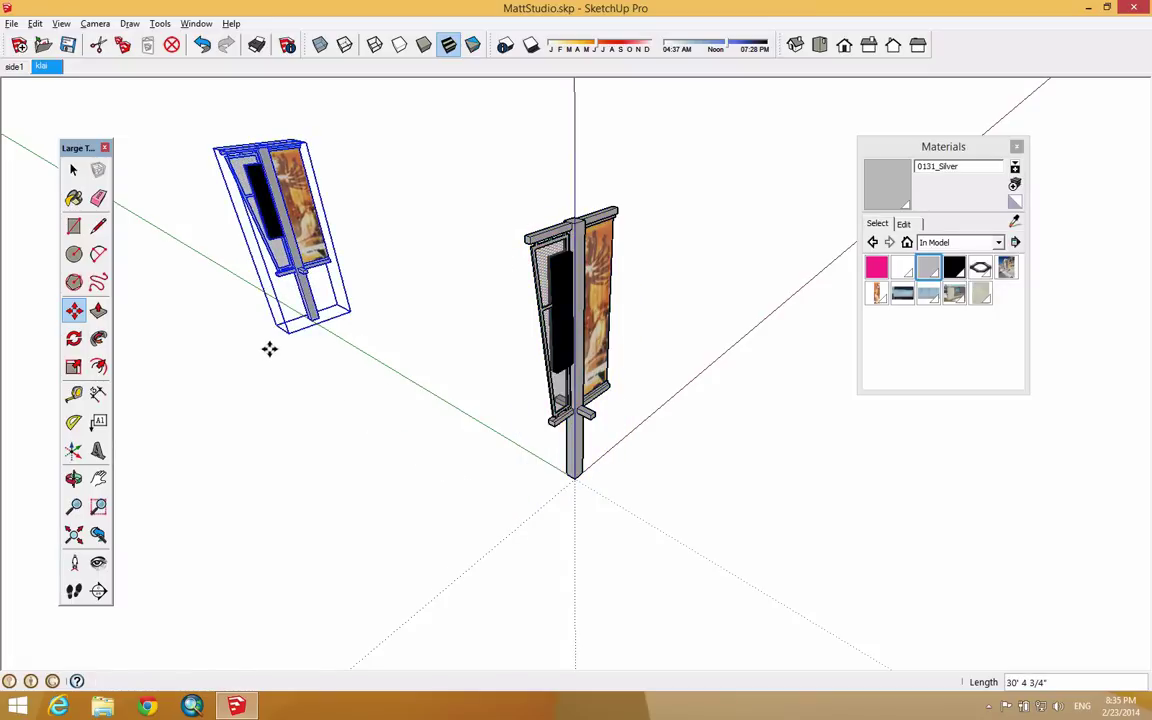
type("5/")
key("Return")
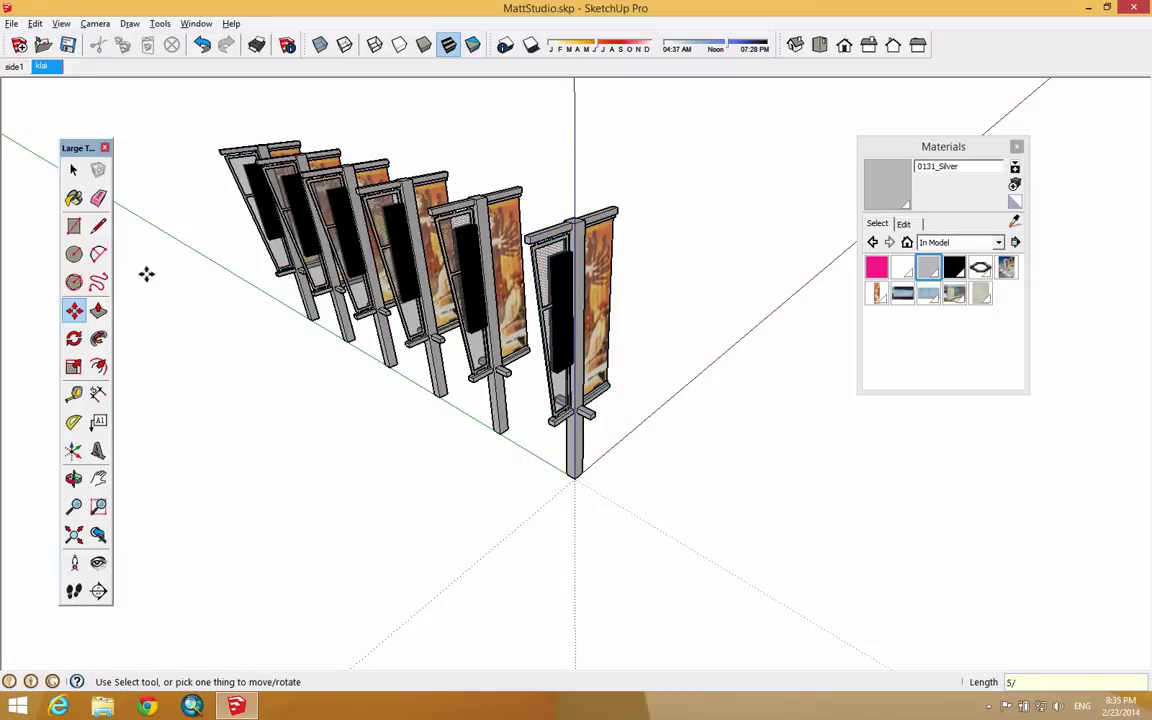
Step: Erase the row of copied signs along the green axis, keeping the original at the origin
left_click(73, 171)
left_click(98, 198)
mouse_move(215, 150)
left_mouse_down()
mouse_move(320, 250)
mouse_move(480, 300)
mouse_move(430, 200)
left_mouse_up()
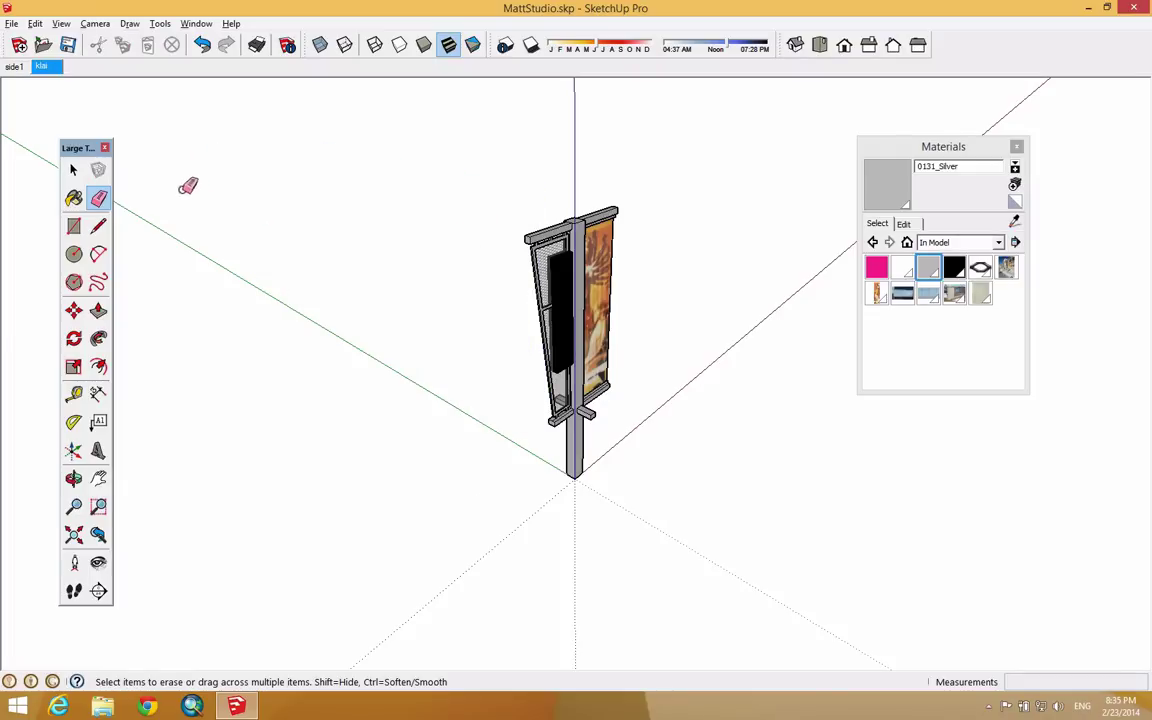
Step: Rotate-copy the sign about 23° around a ground point on the red axis and multiply it into a 10x circular array
left_click(73, 171)
left_click(560, 300)
middle_click_drag(560, 300, 126, 320)
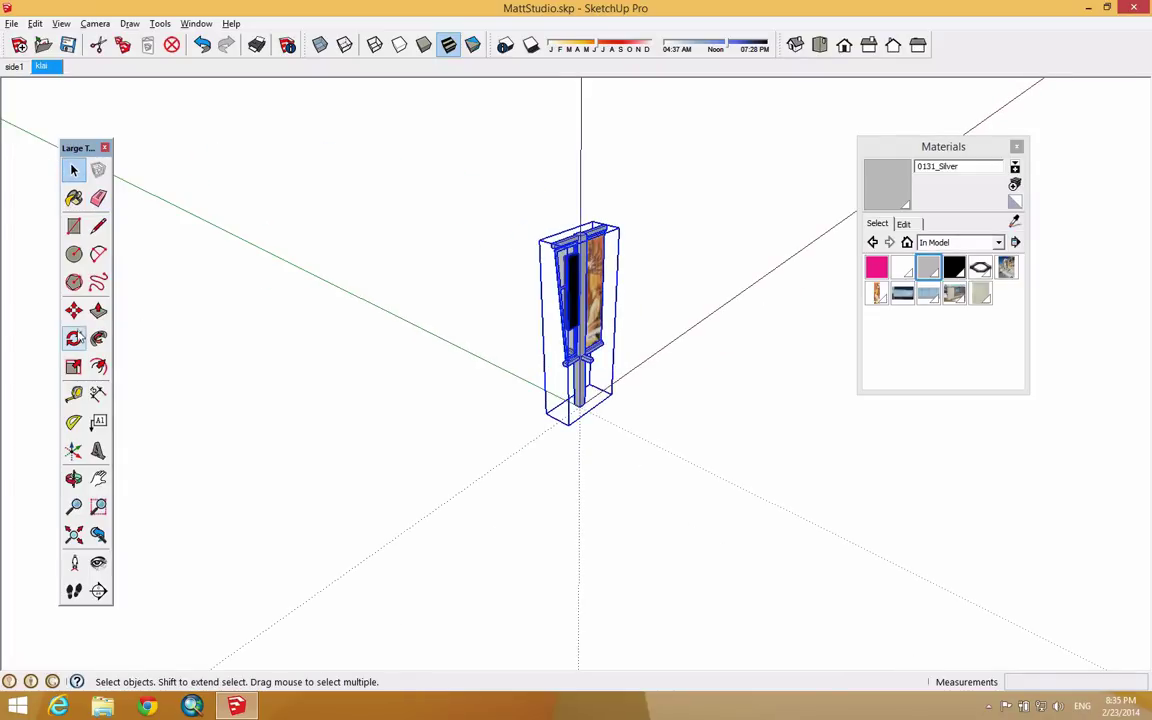
left_click(74, 338)
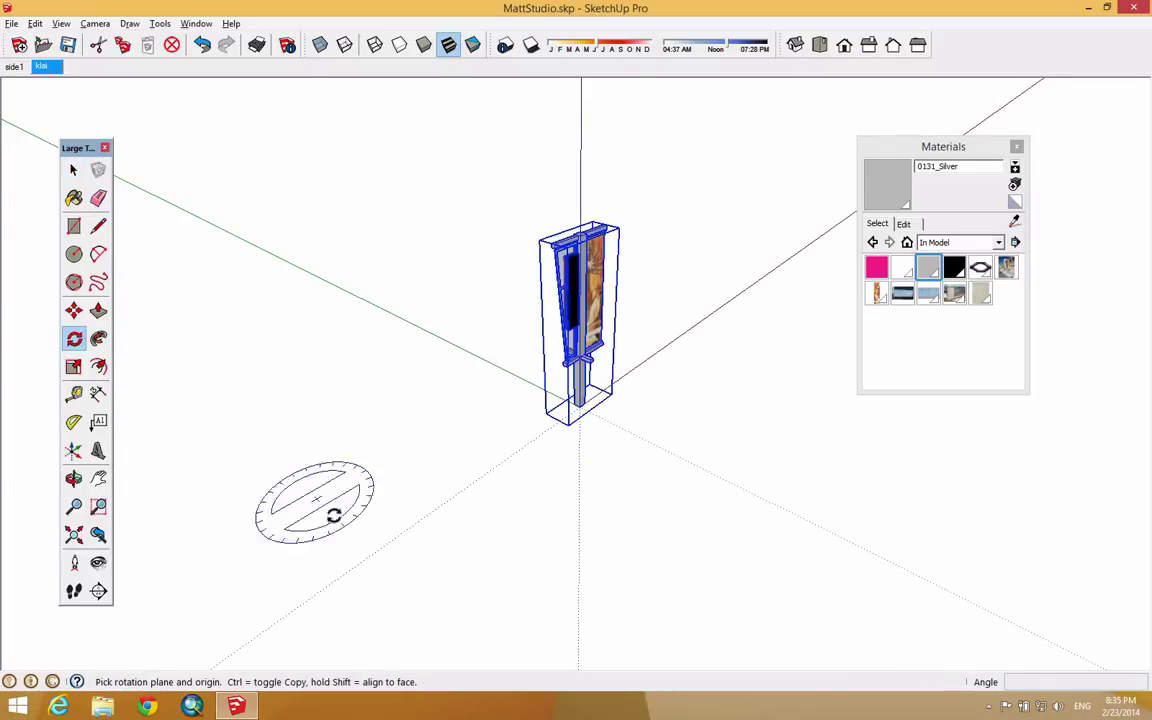
key("ctrl")
left_click(519, 447)
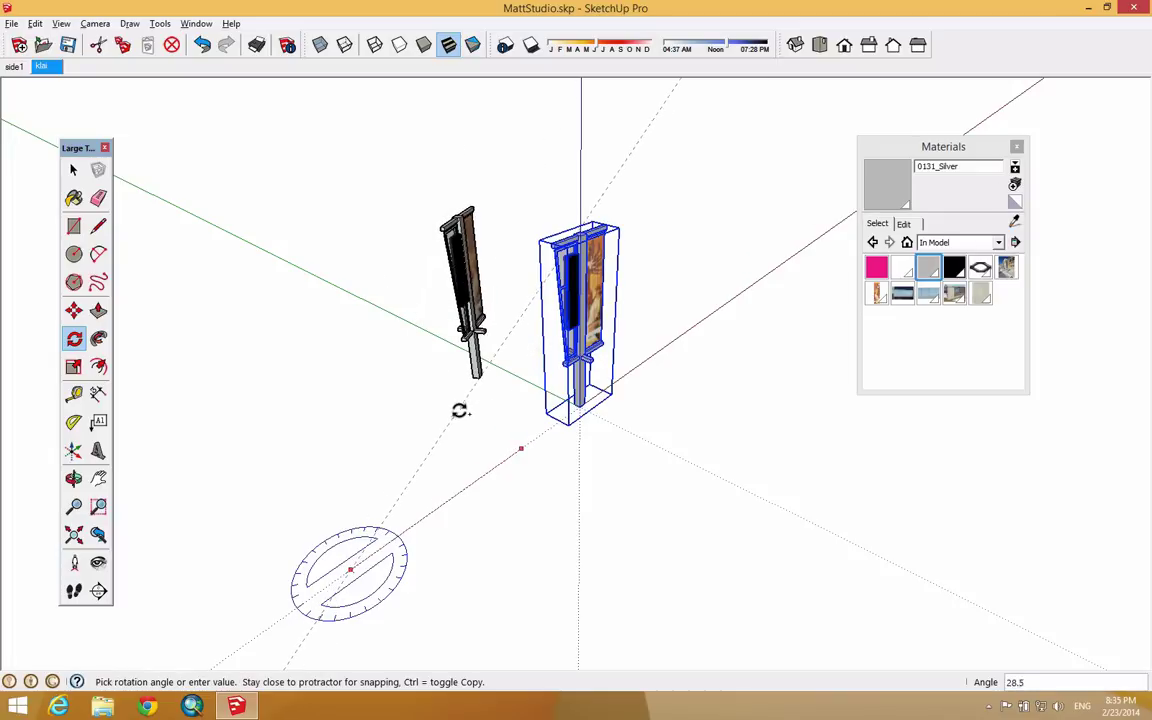
left_click(473, 412)
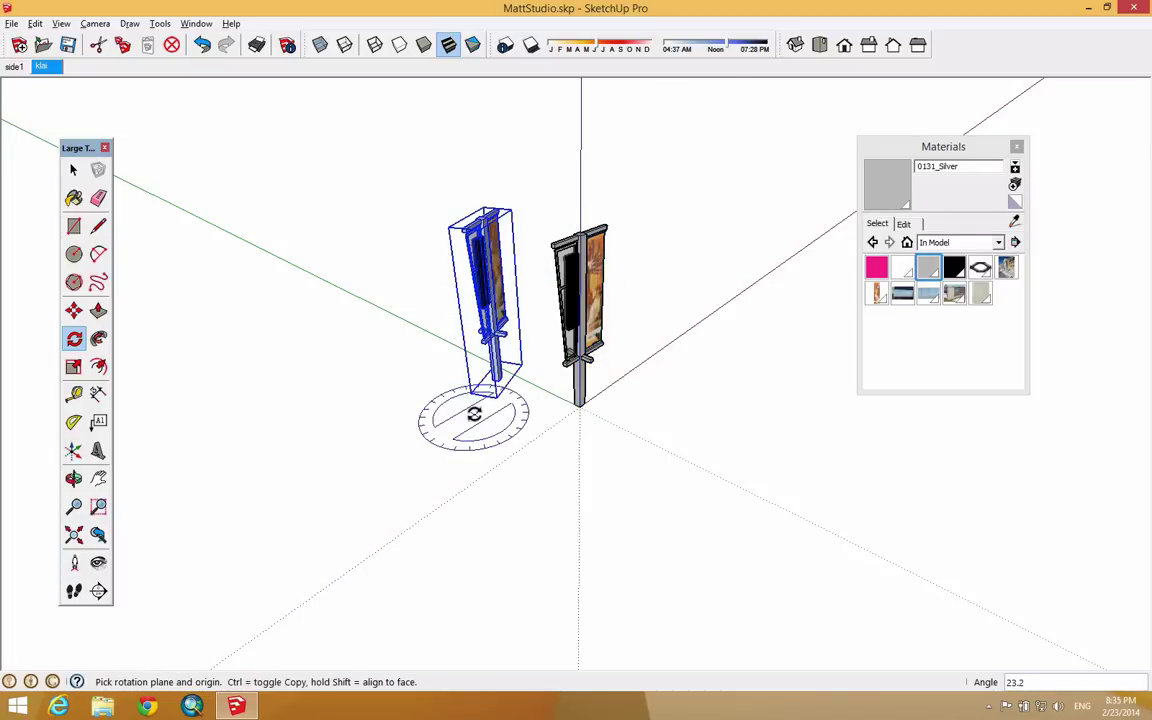
type("10x")
key("Return")
middle_click_drag(470, 411, 630, 257)
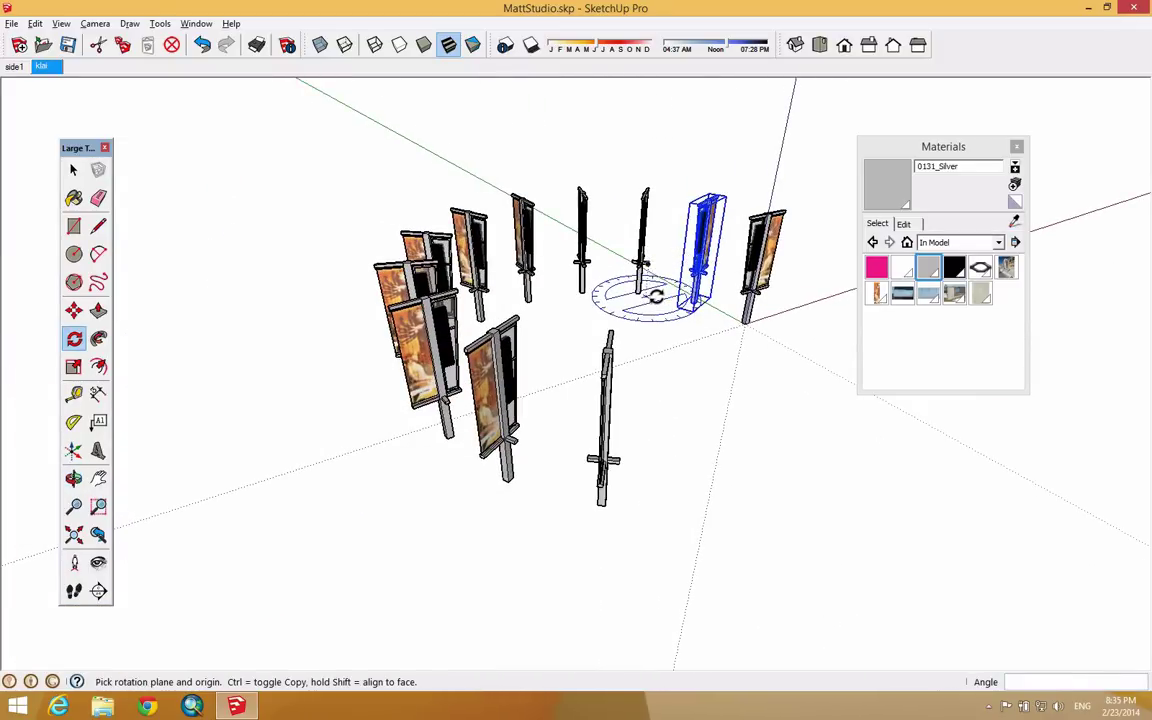
Step: Undo the circular array of sign copies and view the original sign up close
key("ctrl+z")
key("h")
scroll(760, 262, "up", 4)
scroll(762, 258, "up", 3)
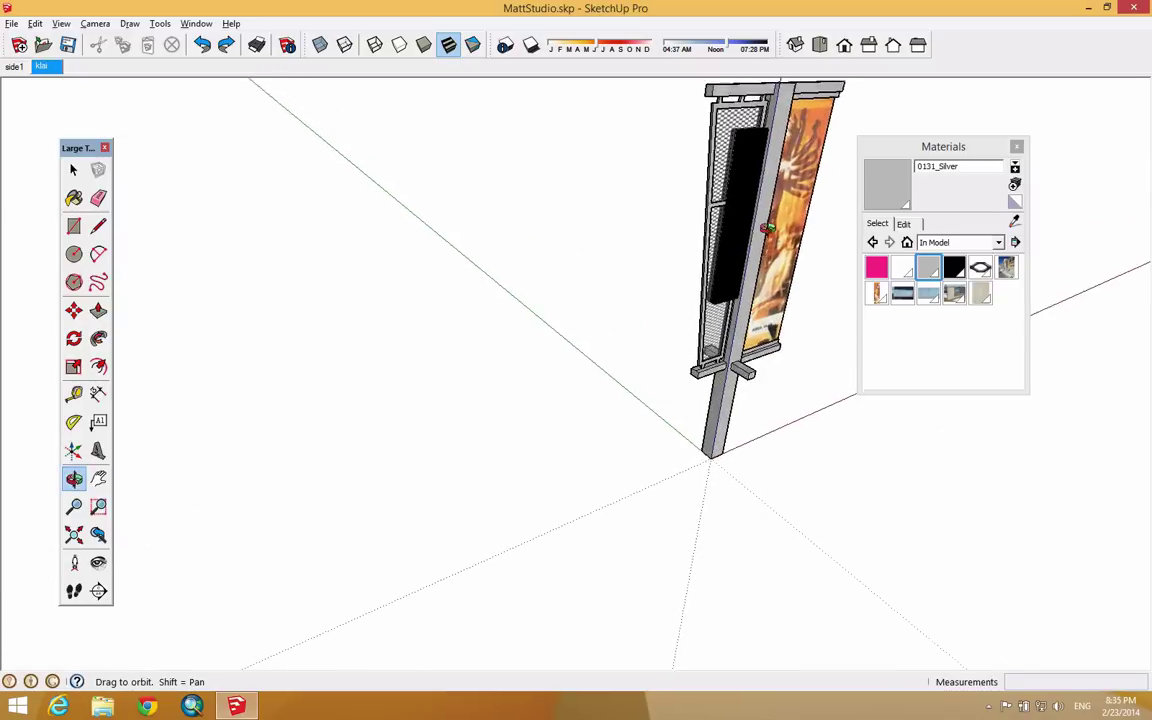